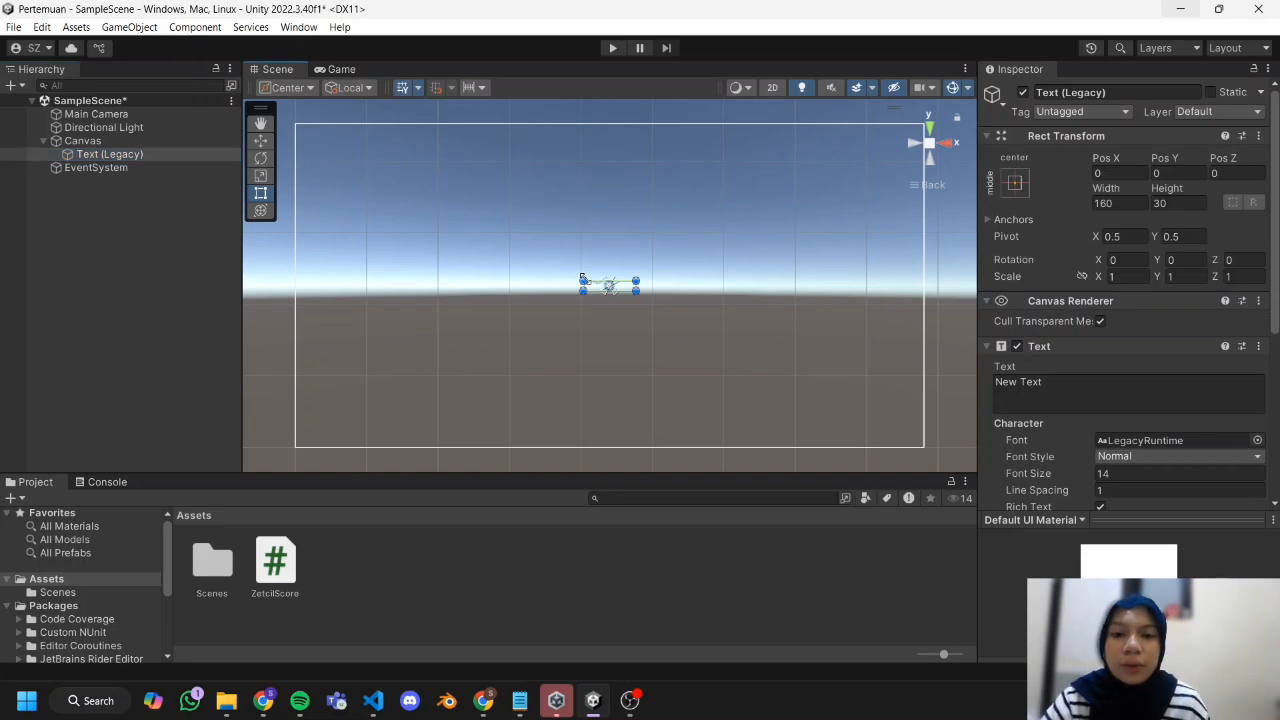
Enlarge the text box to about 512 by 113 above the canvas centre and format its text at size 45, vertically centred.
left_click_drag(583, 280, 720, 240)
left_click_drag(634, 262, 607, 262)
left_click_drag(1040, 483, 1073, 485)
scroll(1100, 460, "down", 3)
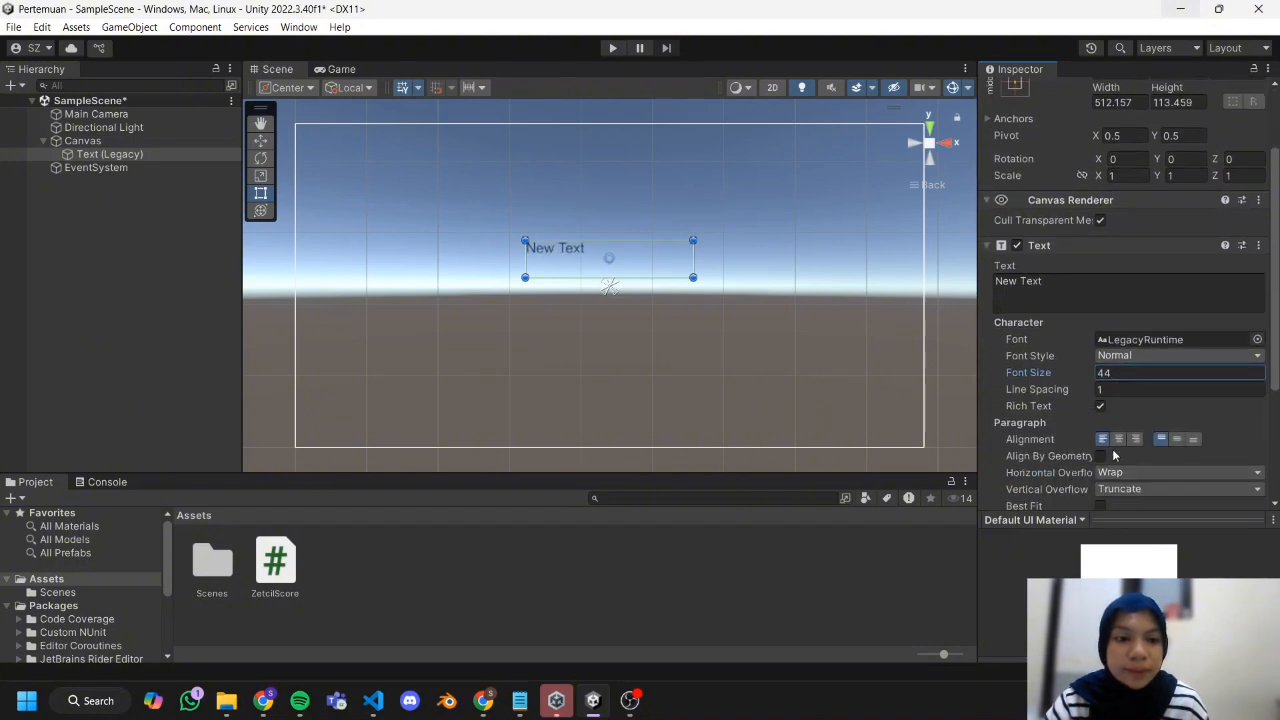
left_click(1176, 440)
key("BackSpace")
type("5")
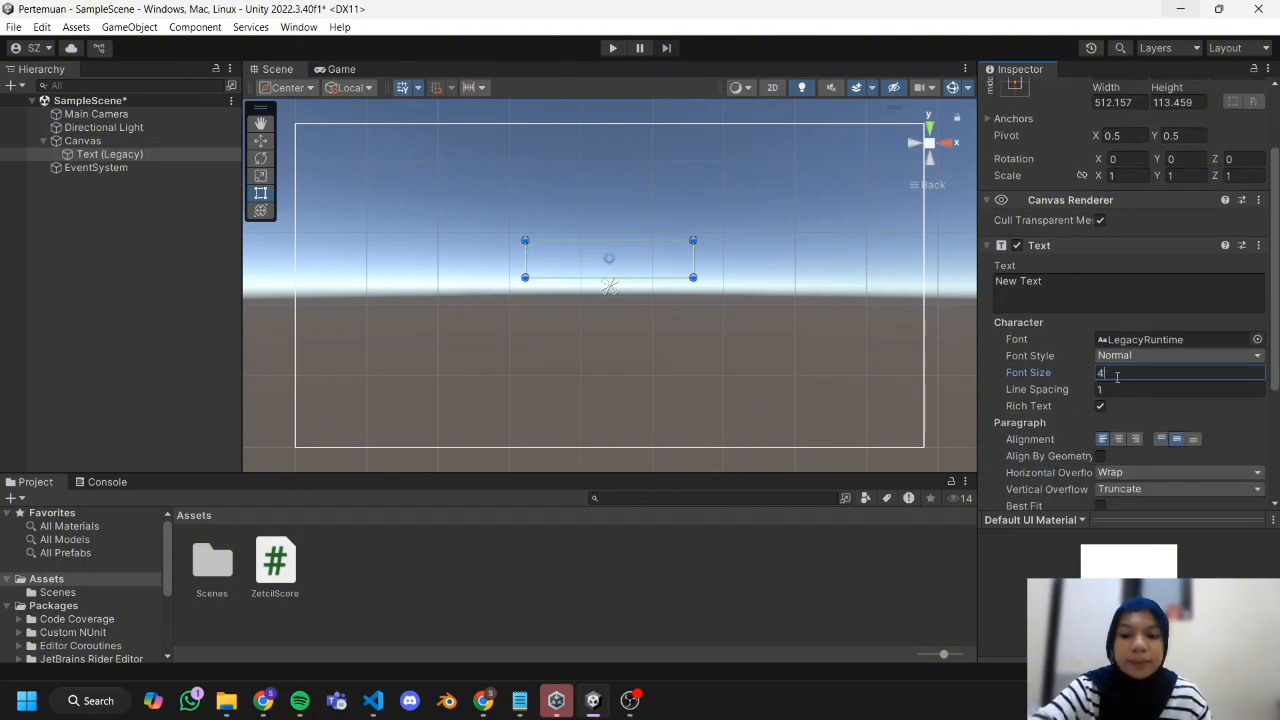
Replace the text element's placeholder content with "Score:".
left_click(1116, 295)
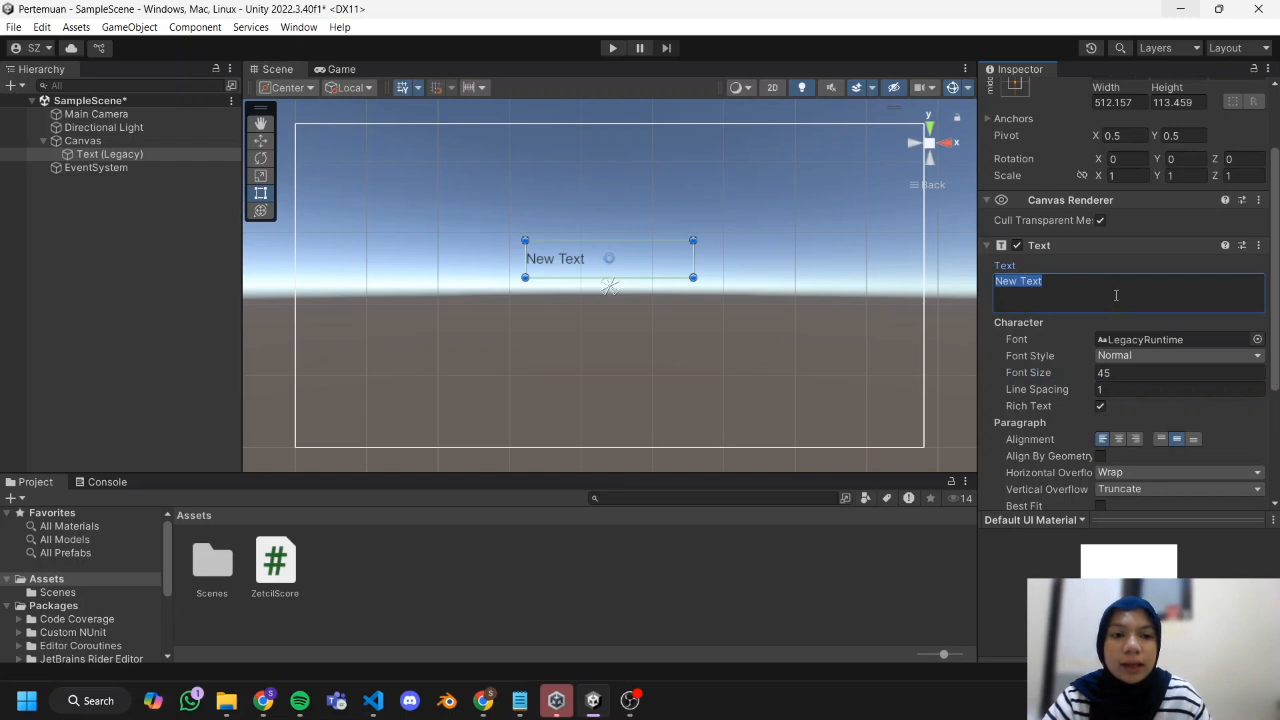
key("BackSpace")
type("S")
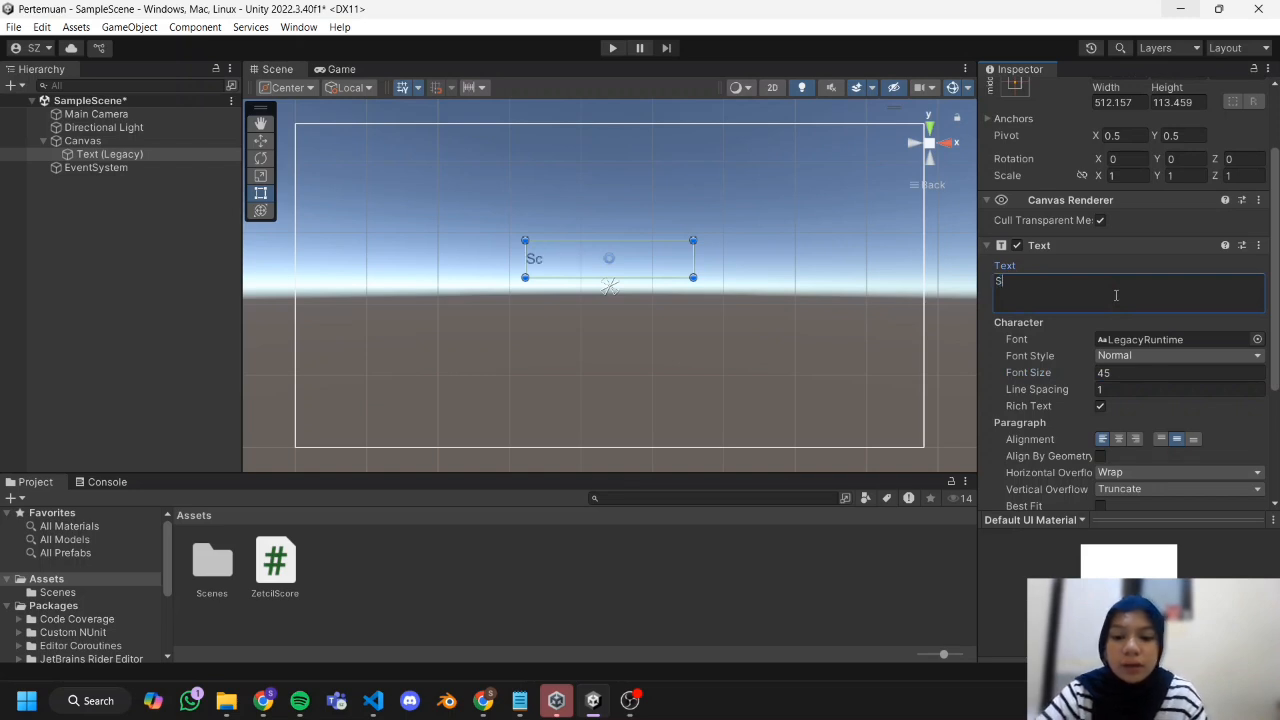
type("core:")
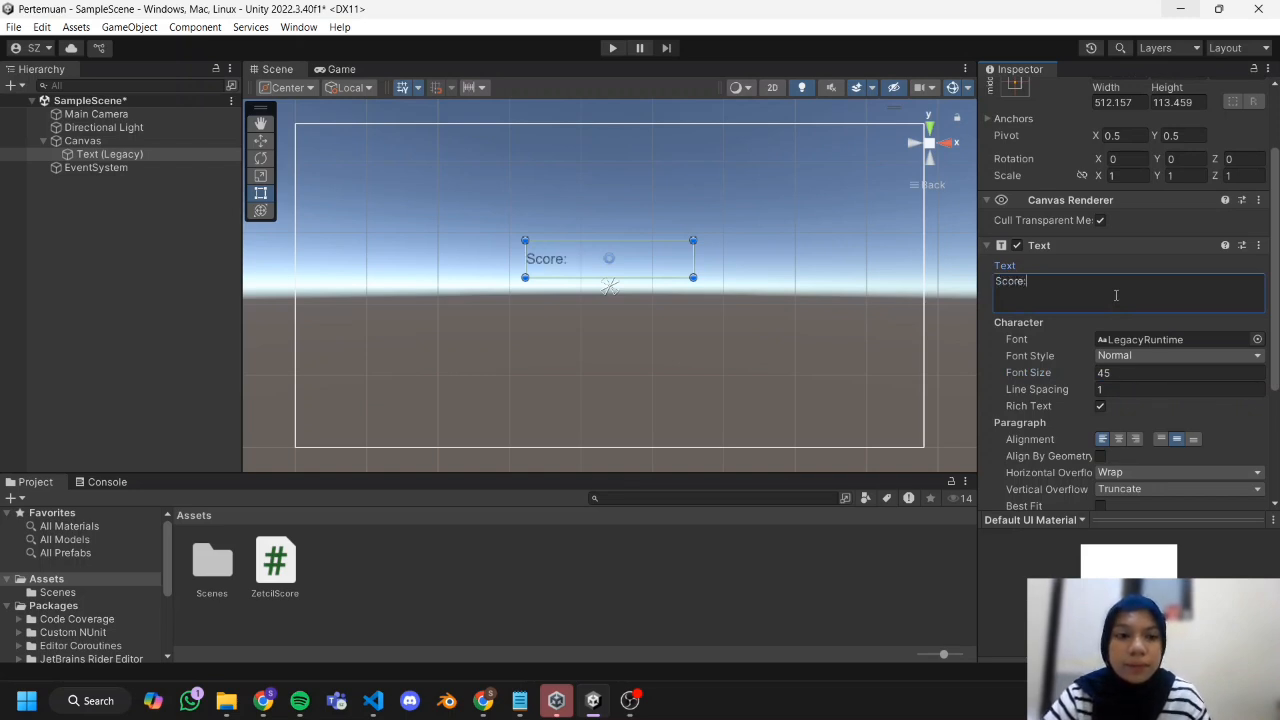
Rename the Text (Legacy) object under the Canvas as ScoreText.
right_click(160, 154)
left_click(195, 228)
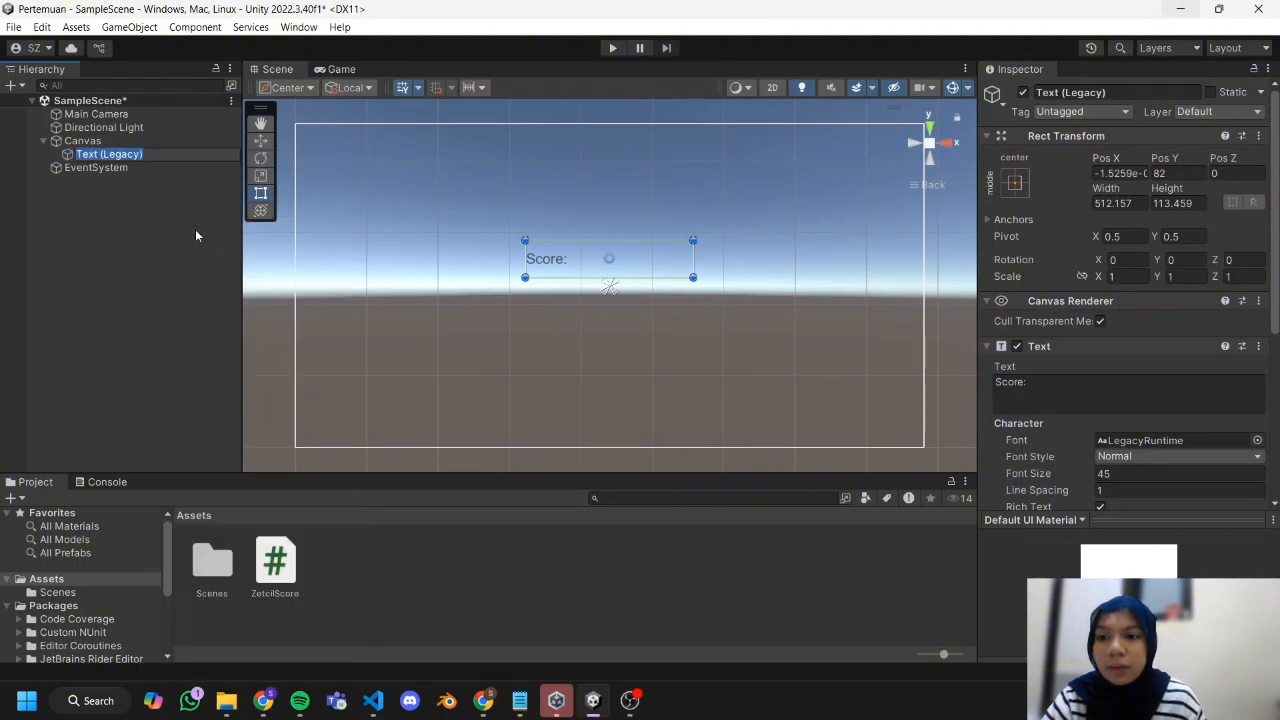
type("CcoreText")
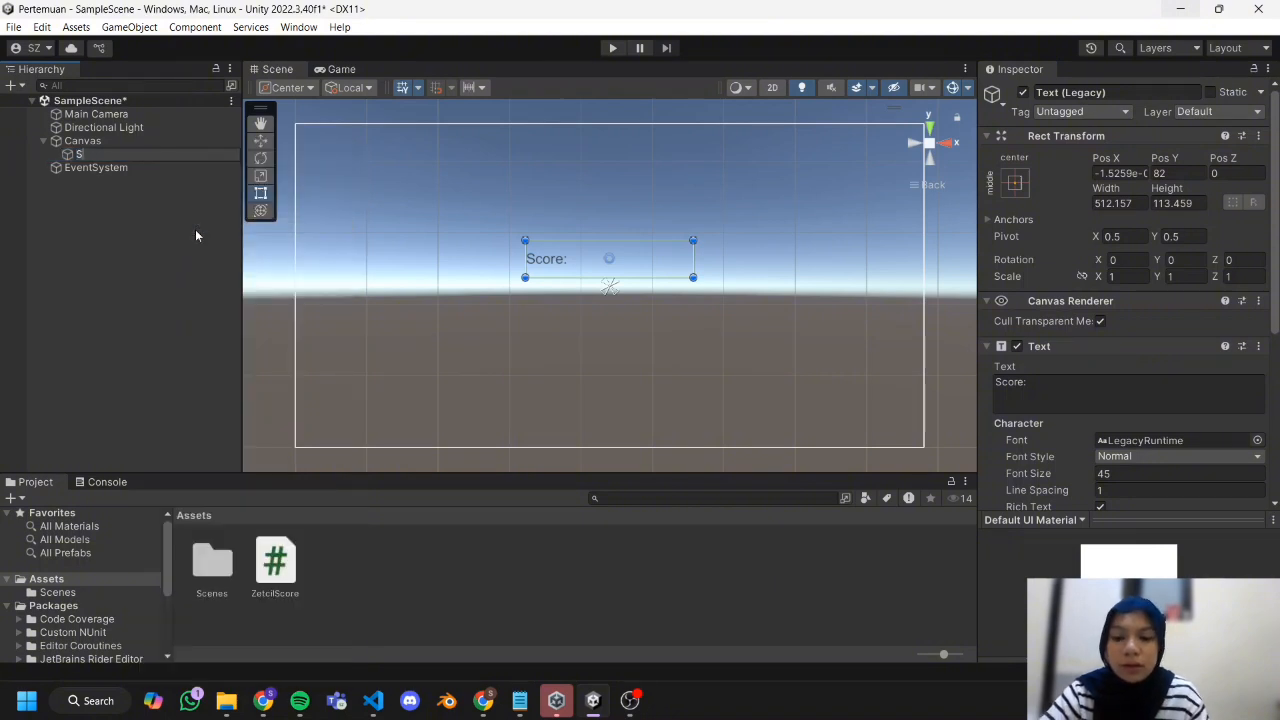
key("Return")
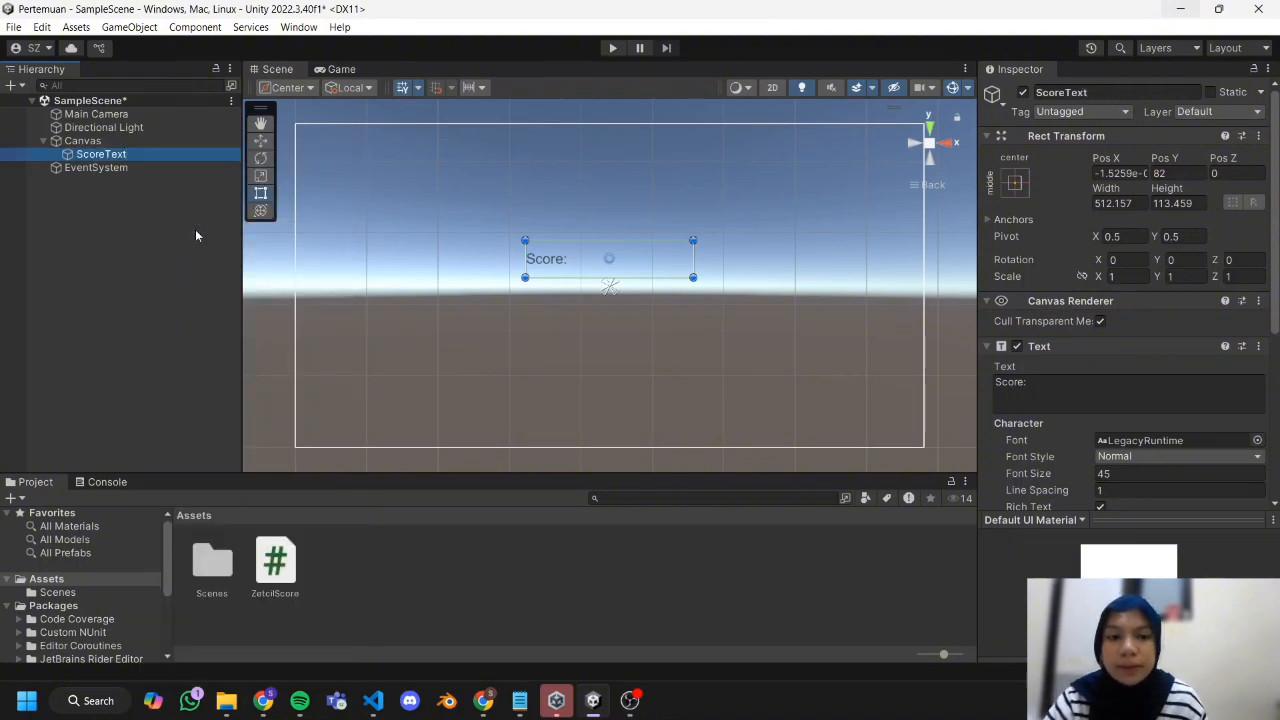
Add a legacy UI Button to the Canvas and enlarge it to about 370 by 101 just below the score text.
left_click(98, 234)
left_click(159, 141)
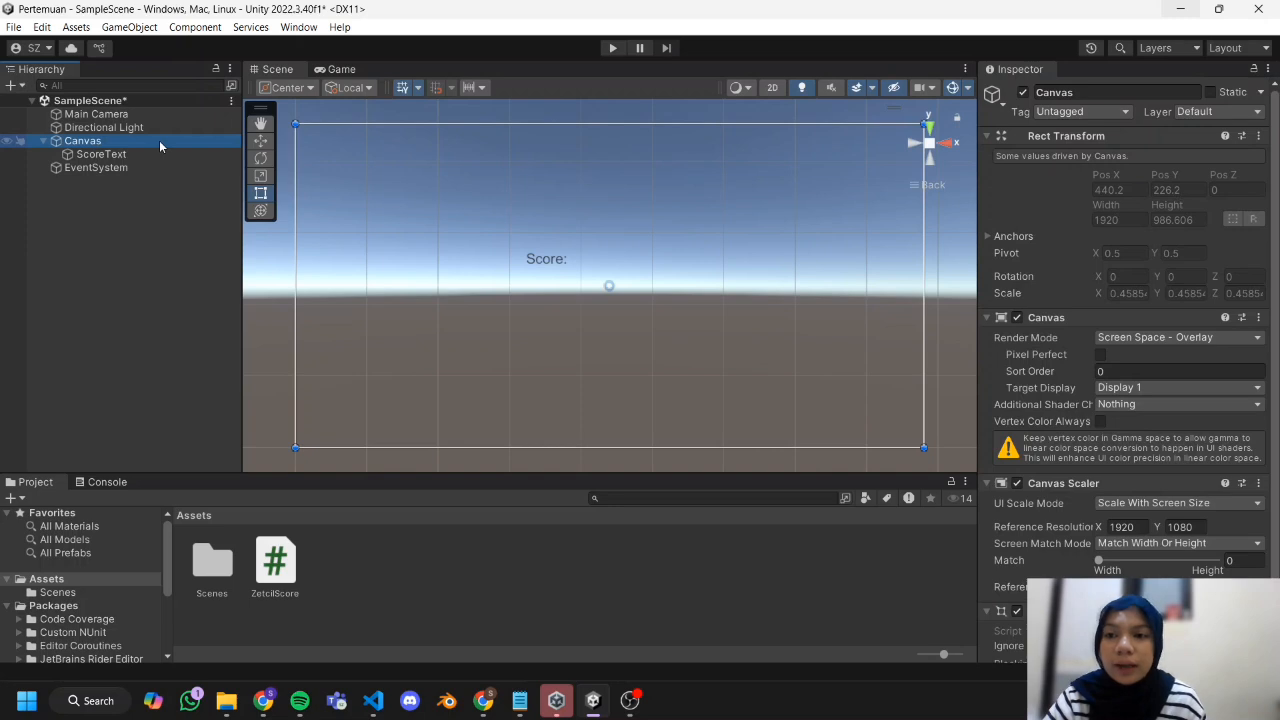
right_click(159, 140)
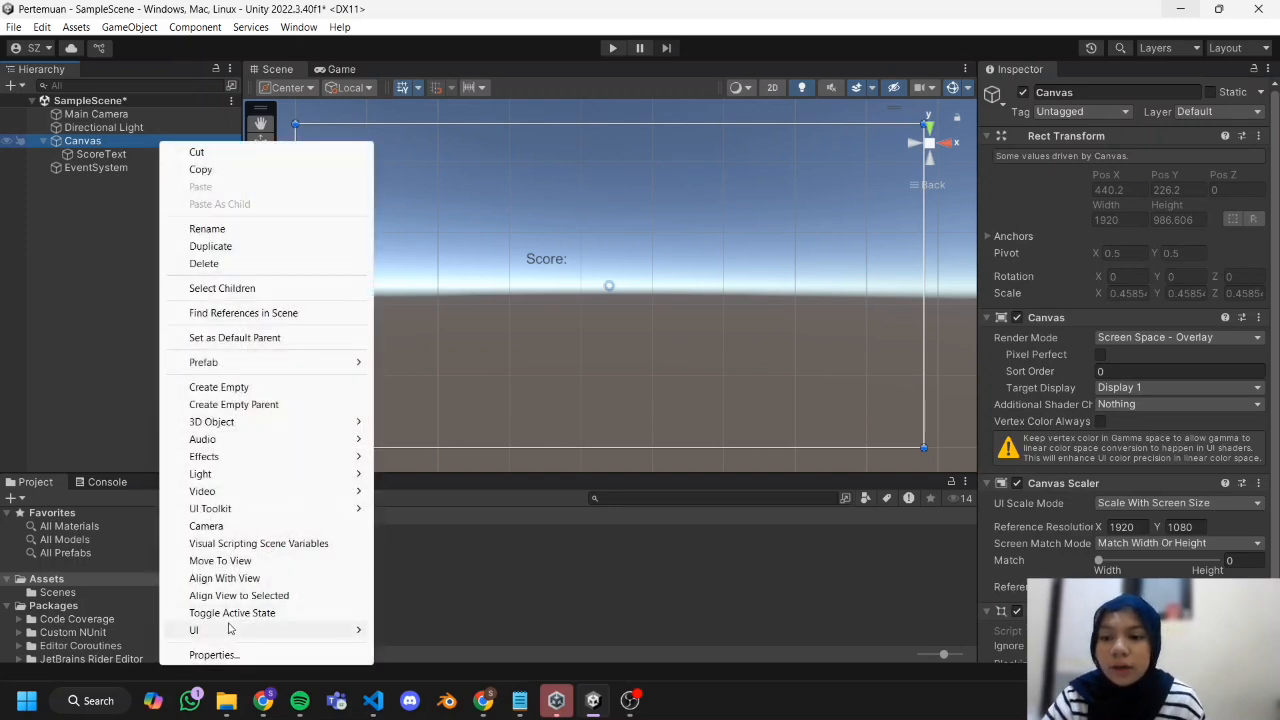
mouse_move(232, 629)
mouse_move(410, 632)
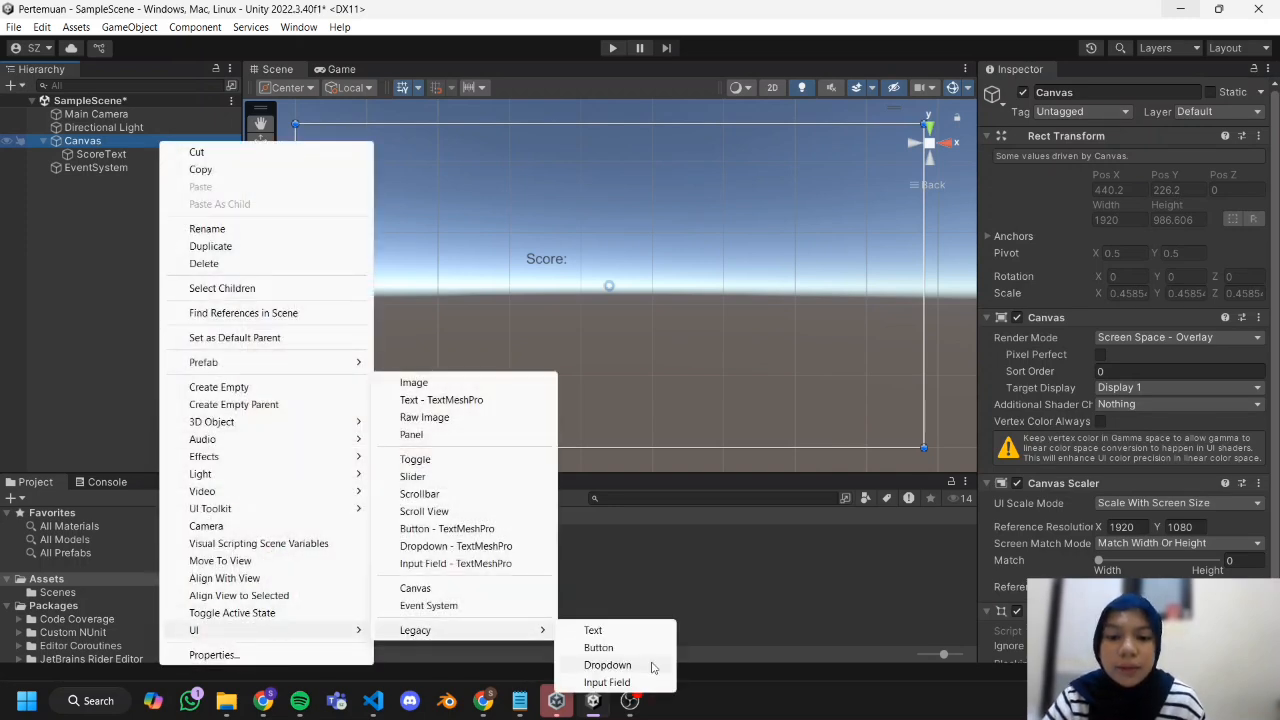
left_click(654, 648)
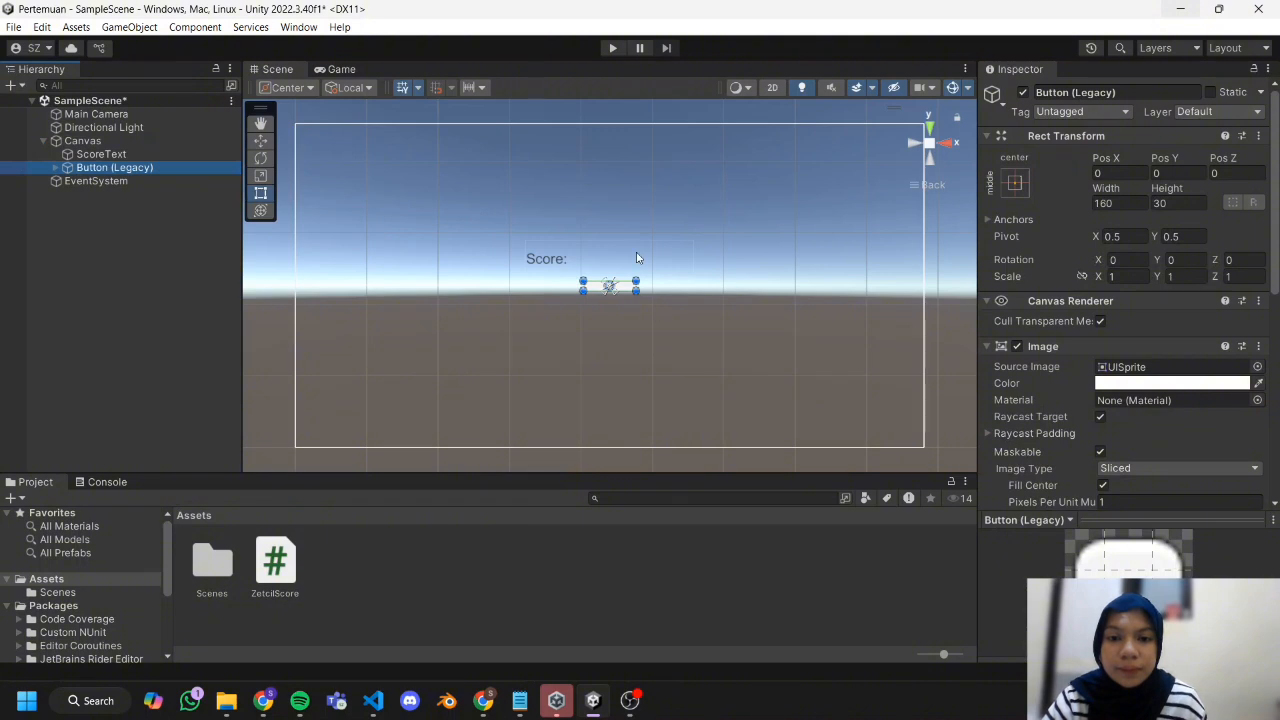
left_click_drag(636, 281, 615, 307)
Increase the font size of the button's child label so that it suits the enlarged button.
scroll(1086, 397, "down", 3)
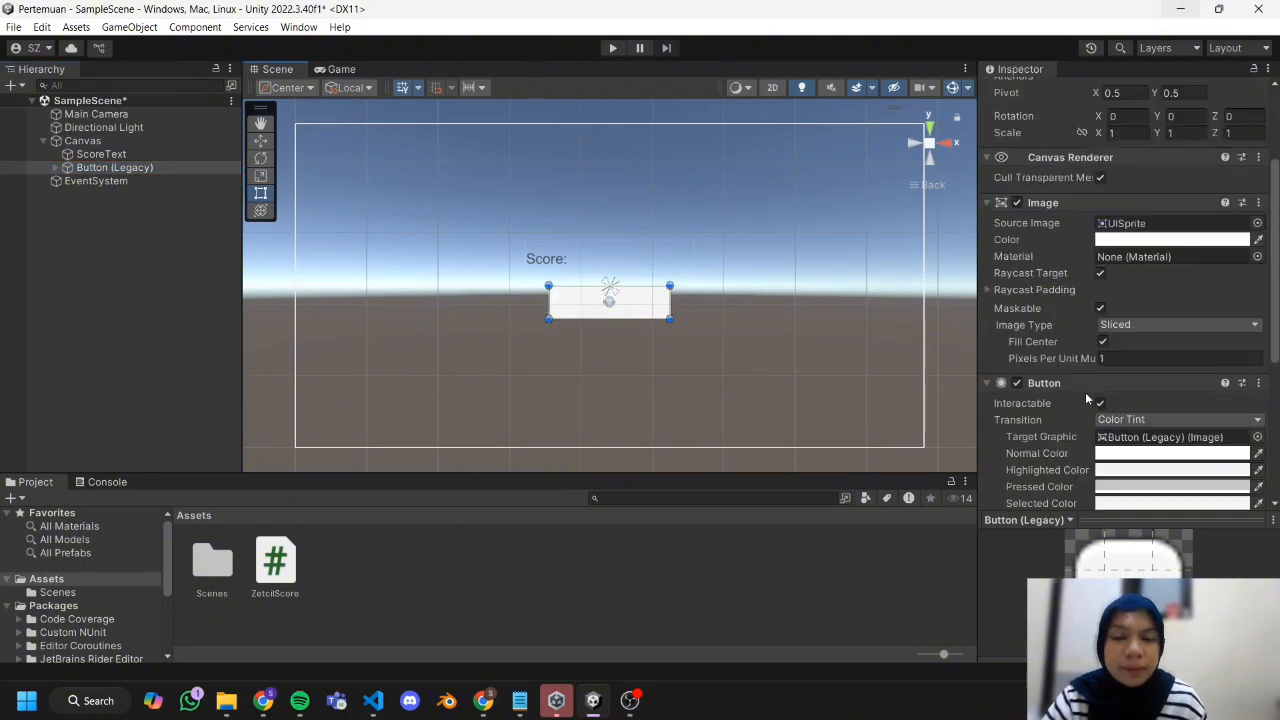
left_click(55, 167)
left_click(96, 180)
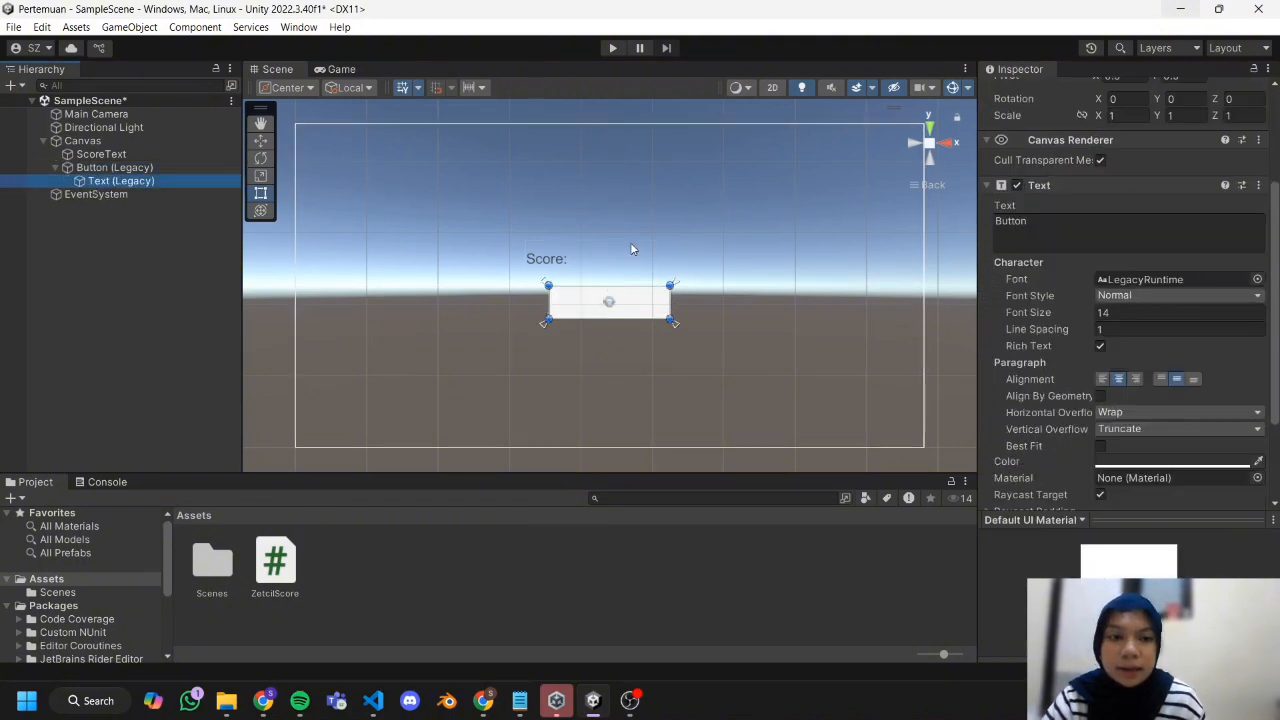
left_click_drag(1026, 313, 1142, 316)
left_click(172, 263)
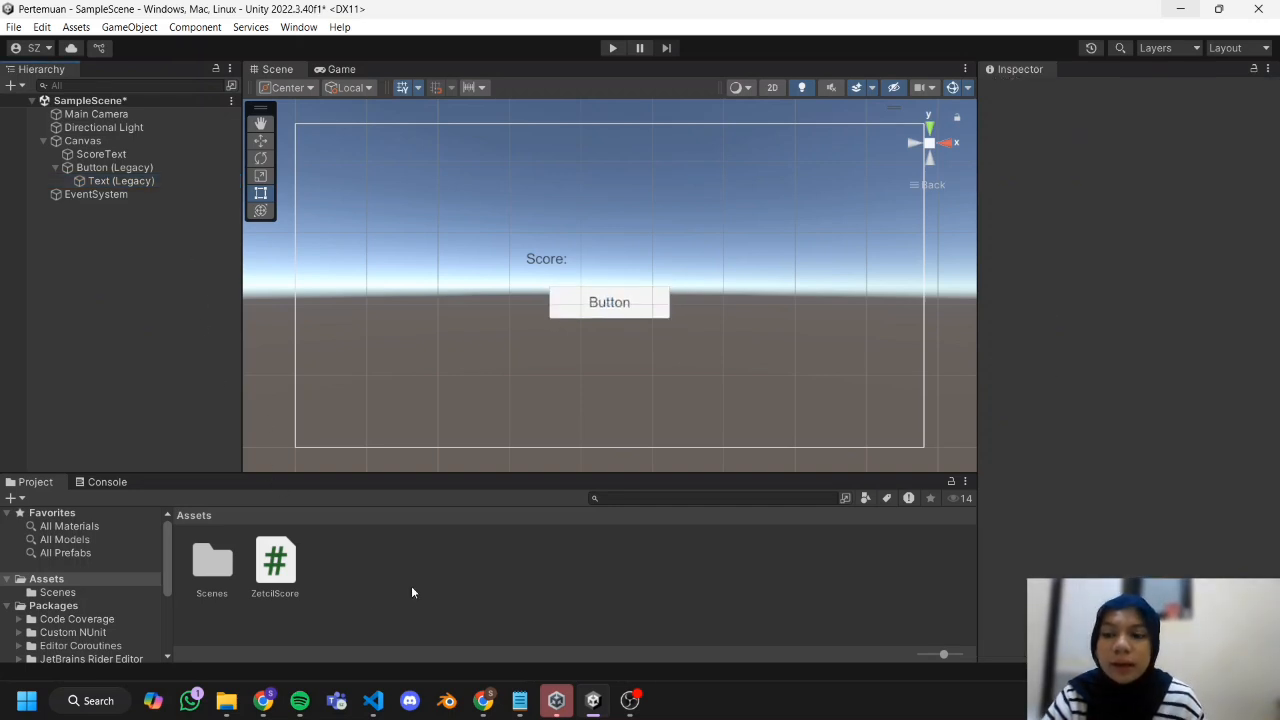
Review the ZetcilScore script in Visual Studio Code and its source code in the Chapter 06 module in Chrome, and return to Unity.
double_click(282, 578)
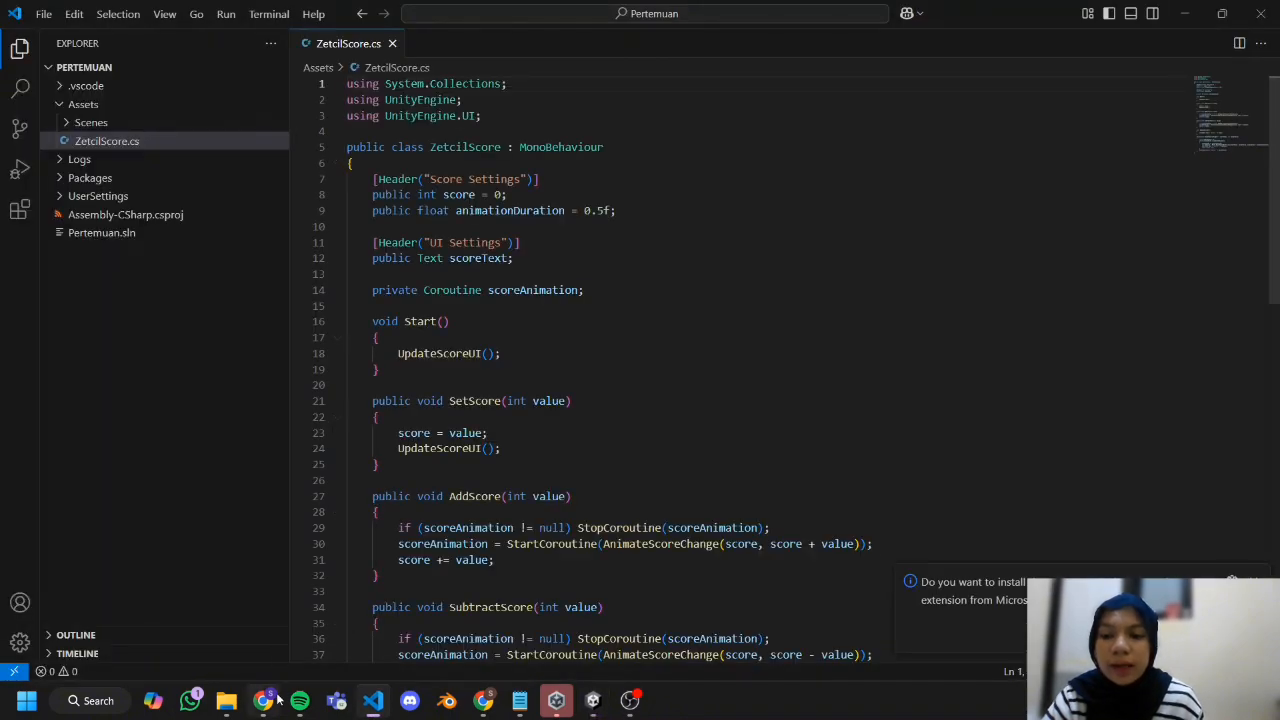
left_click(263, 700)
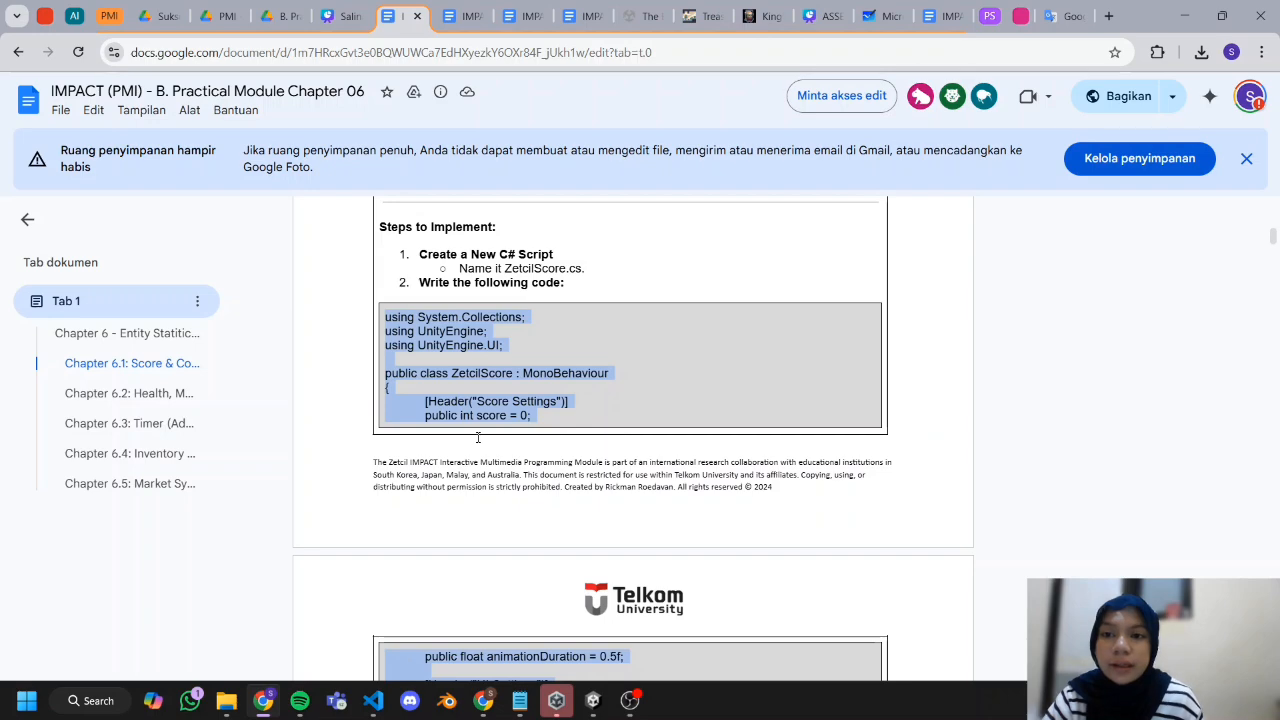
scroll(441, 368, "up", 1)
scroll(441, 368, "down", 8)
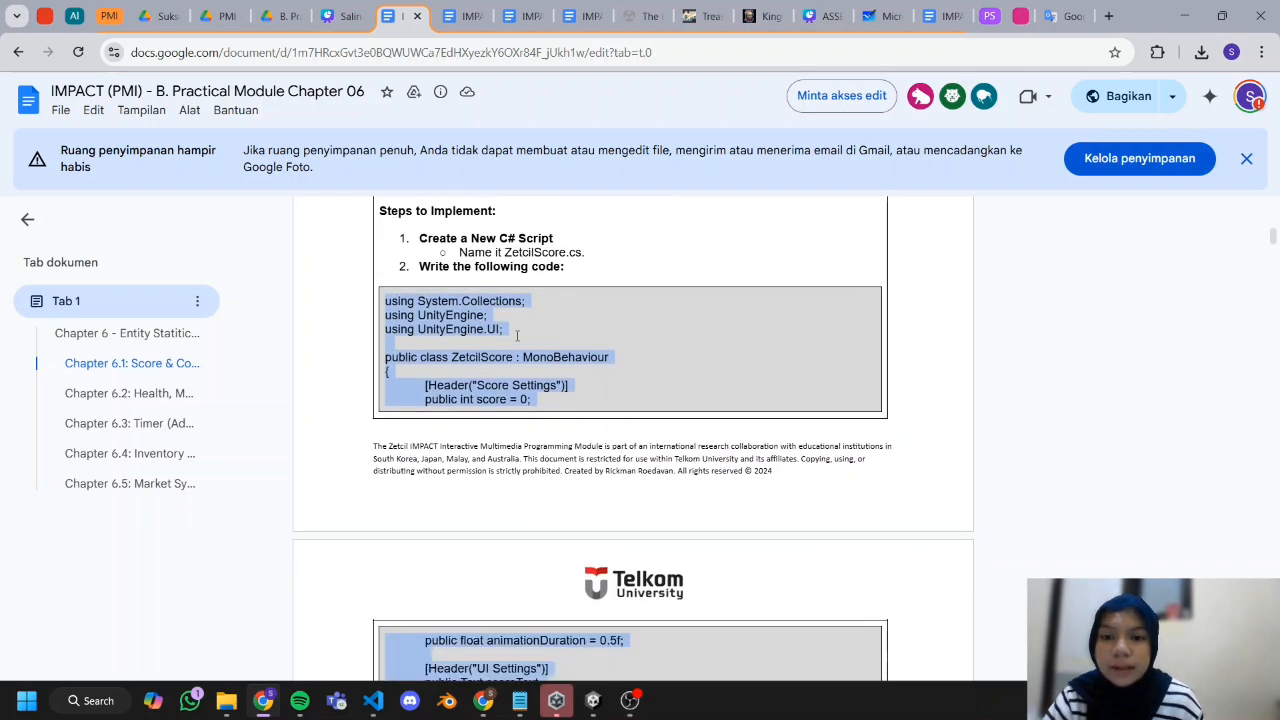
left_click(1182, 15)
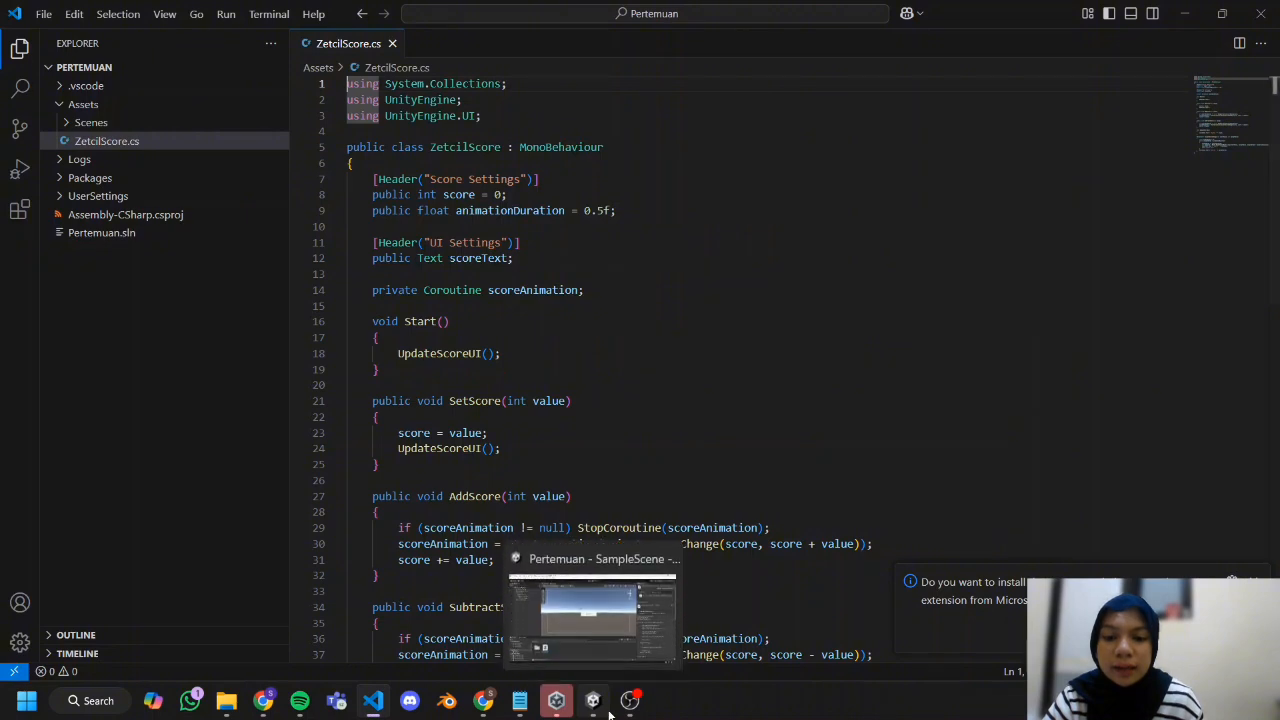
left_click(601, 712)
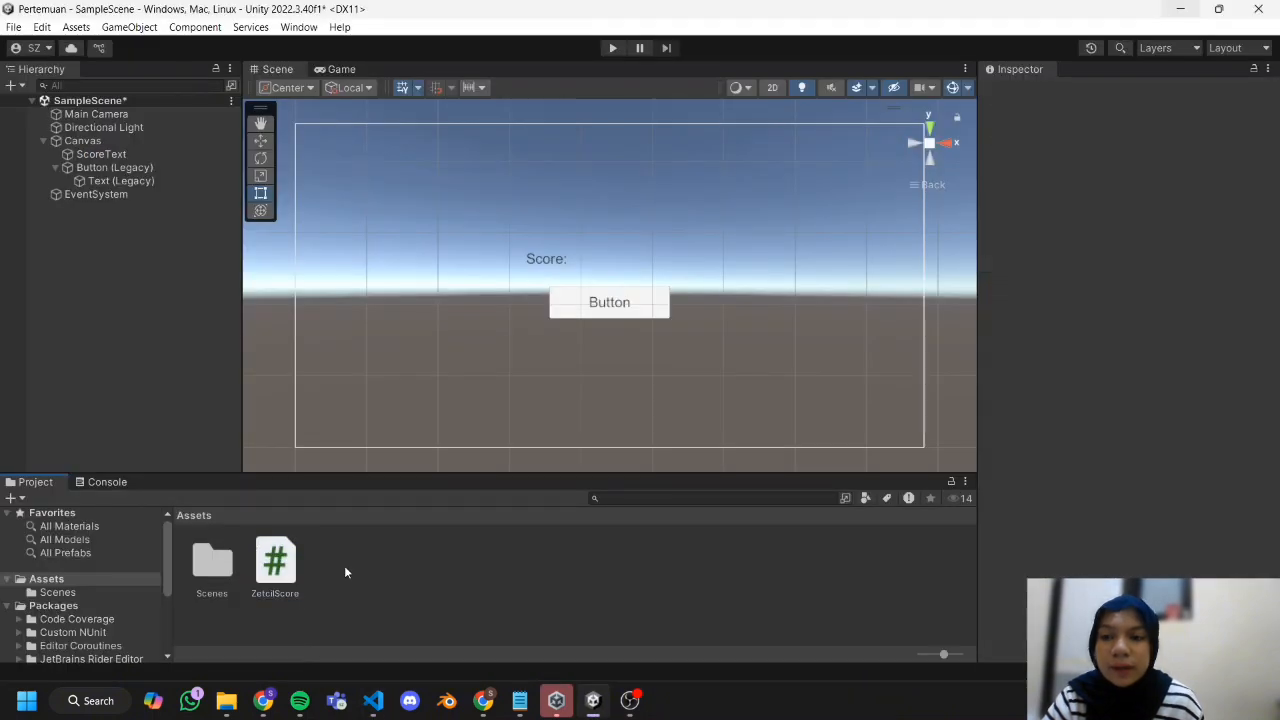
Create an empty object at the root of the scene and name it ScoreManager.
right_click(99, 235)
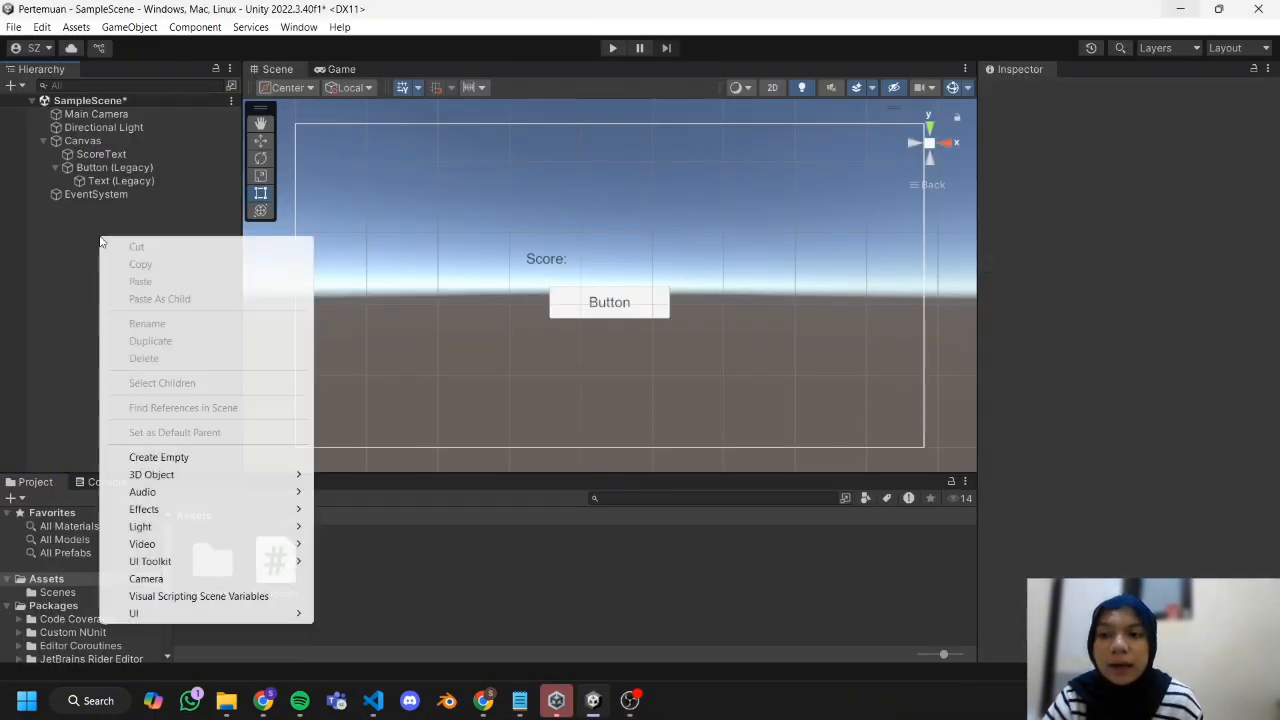
left_click(172, 460)
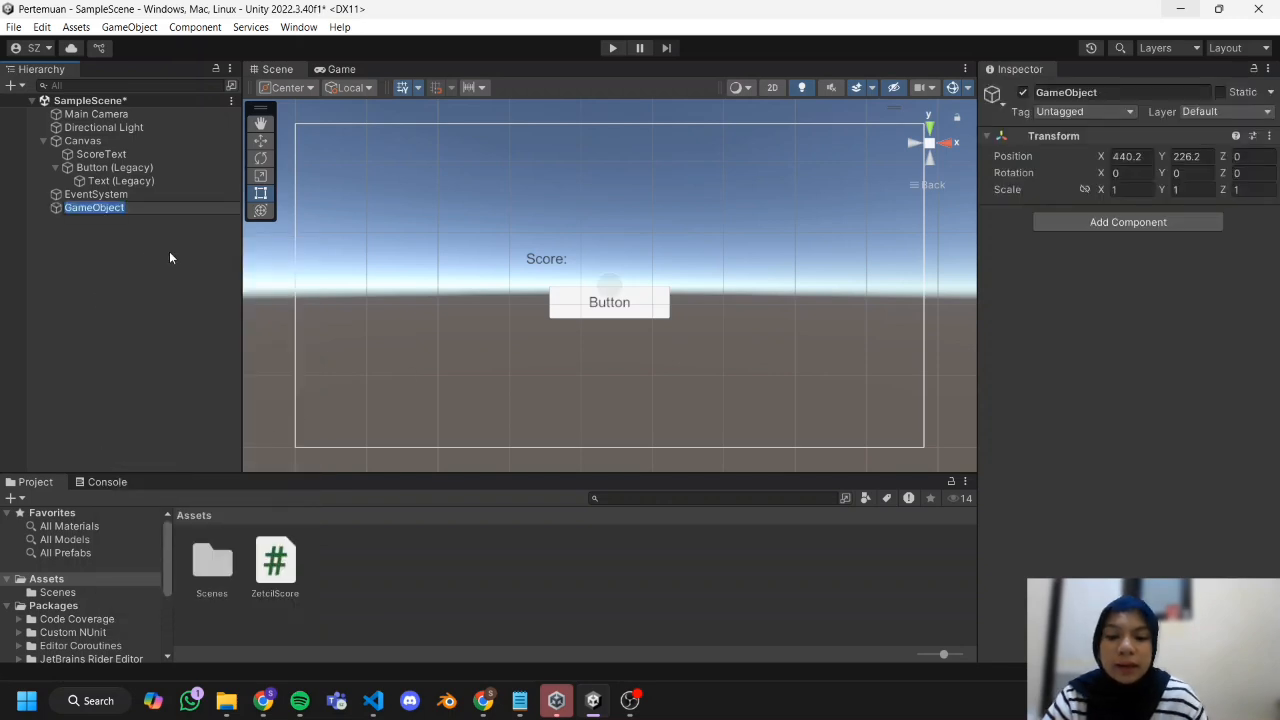
key("BackSpace")
type("ScoreManager")
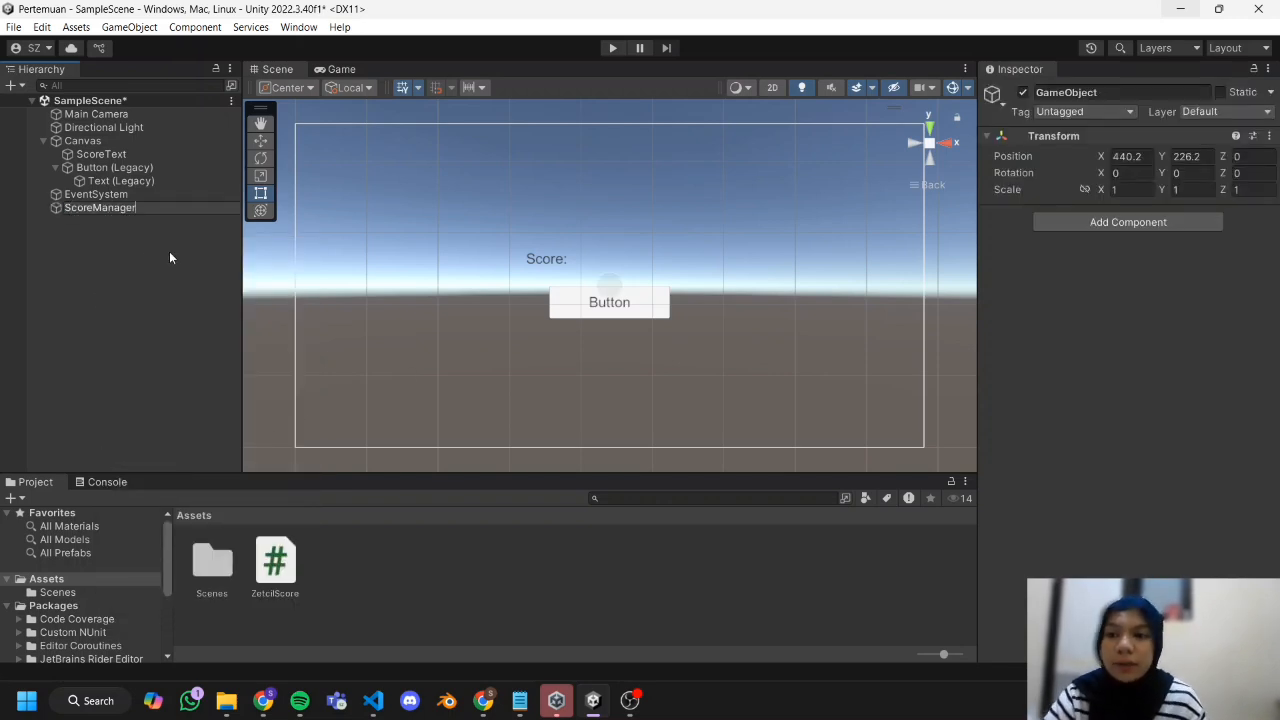
left_click(169, 257)
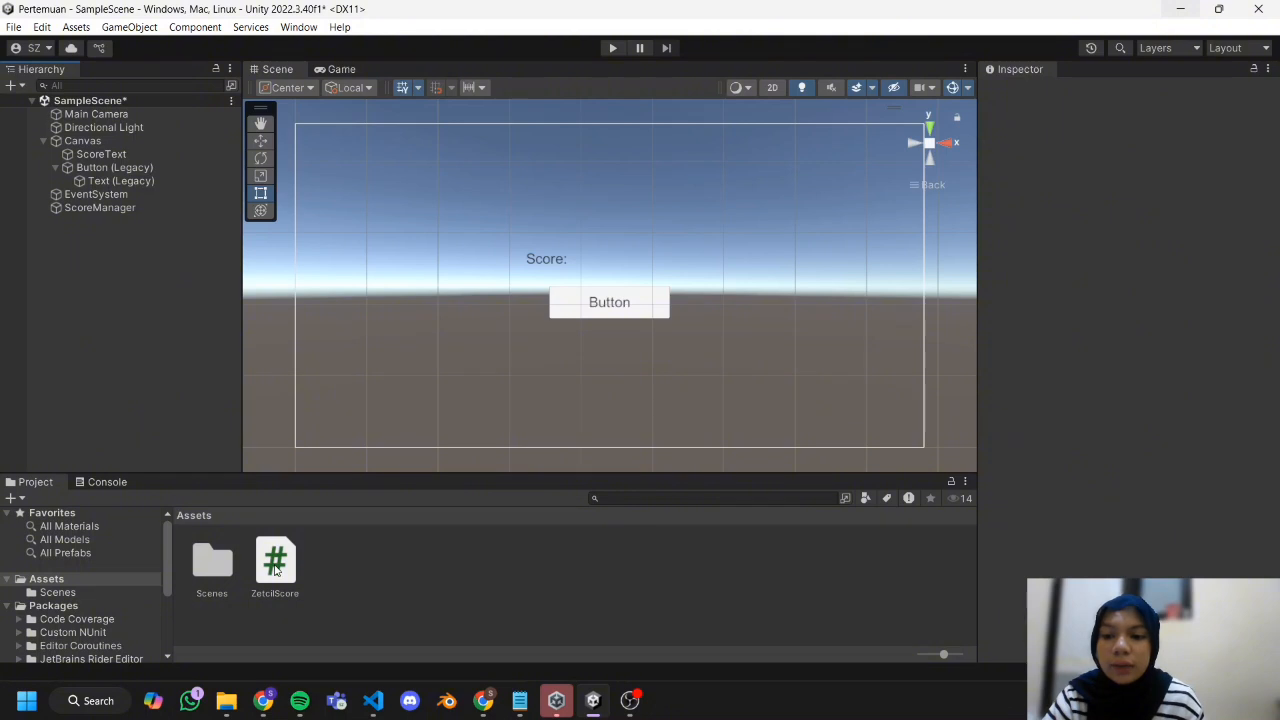
Attach the ZetcilScore script to the ScoreManager object.
left_click_drag(276, 570, 108, 205)
double_click(108, 205)
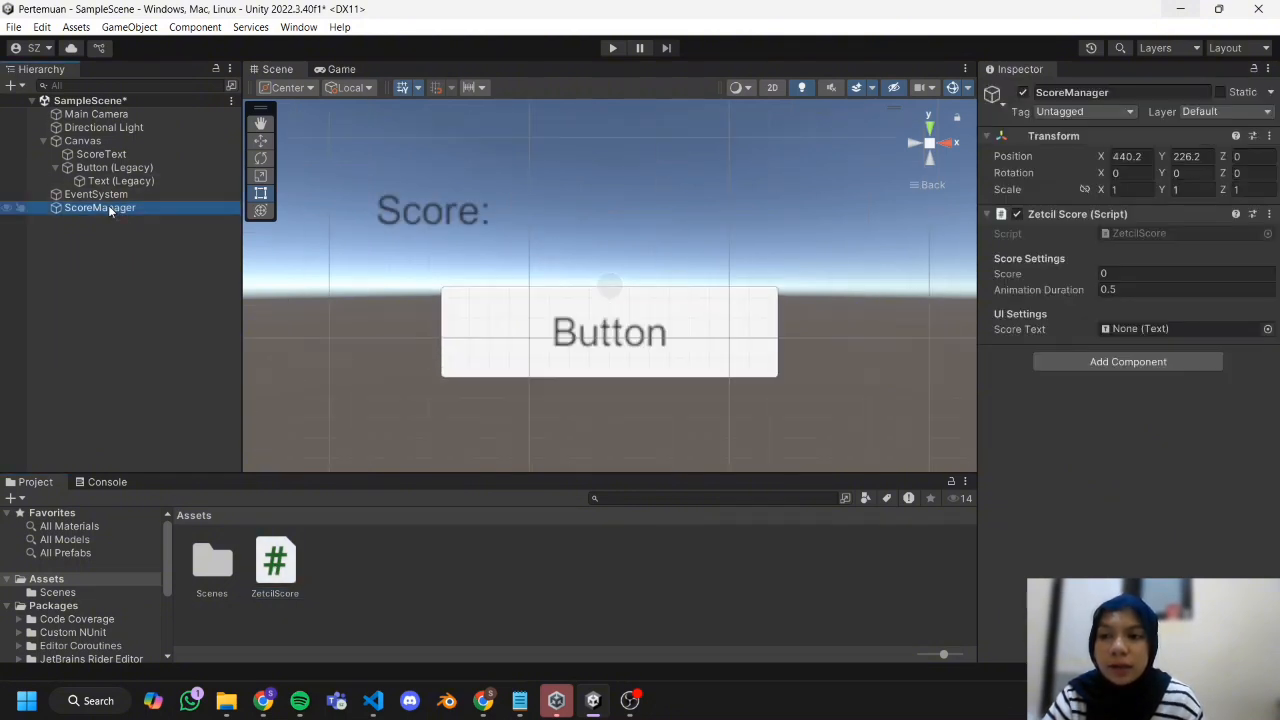
double_click(119, 143)
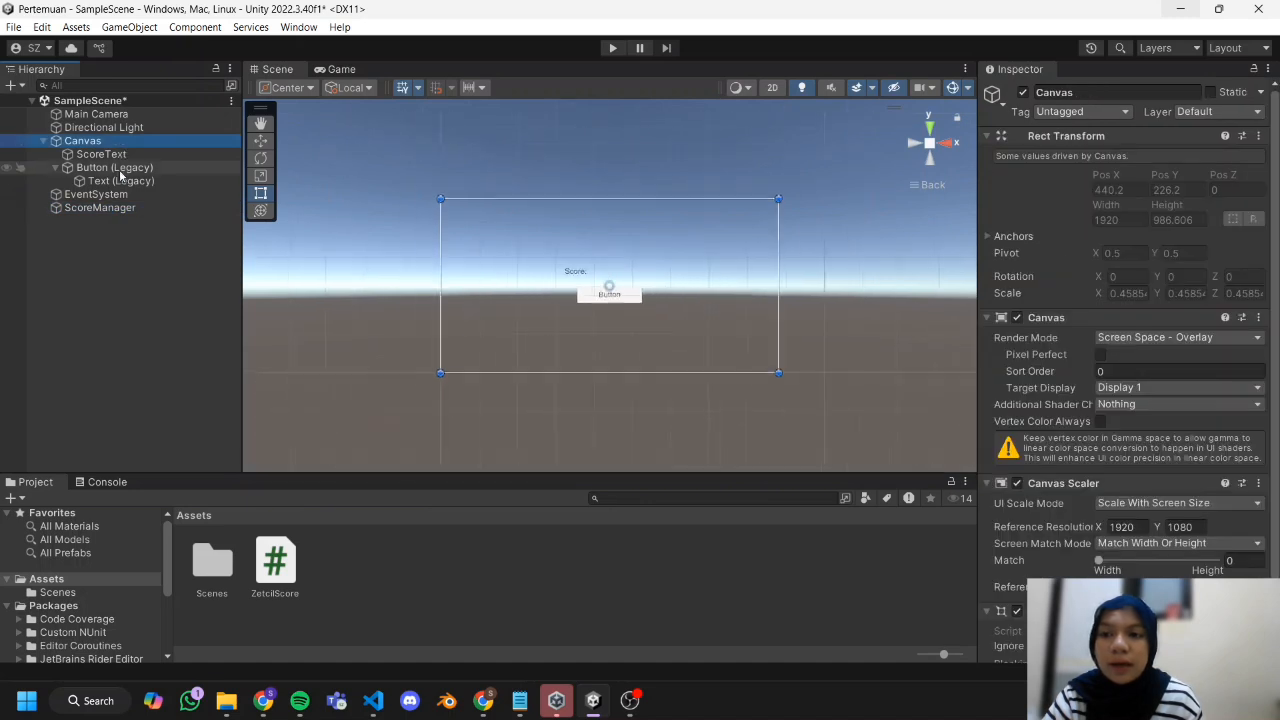
Assign the ScoreText object as the Score Text reference of ScoreManager's Zetcil Score component.
left_click(110, 208)
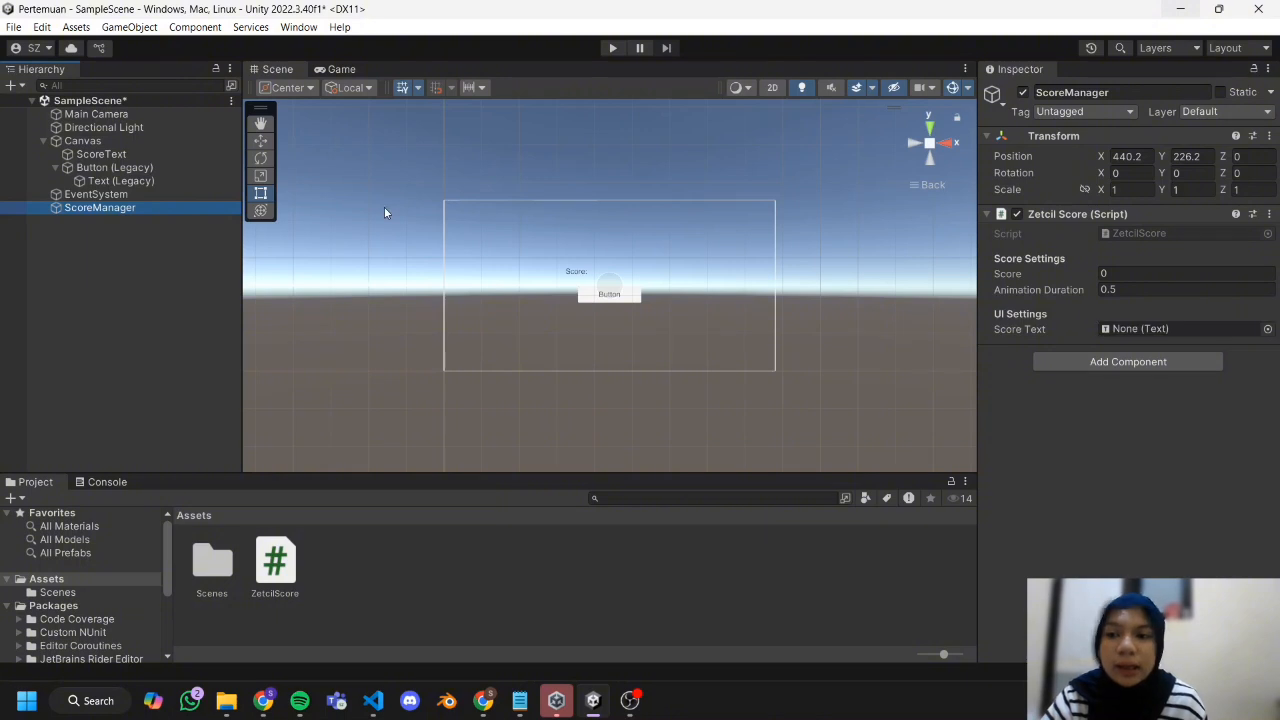
left_click(120, 157)
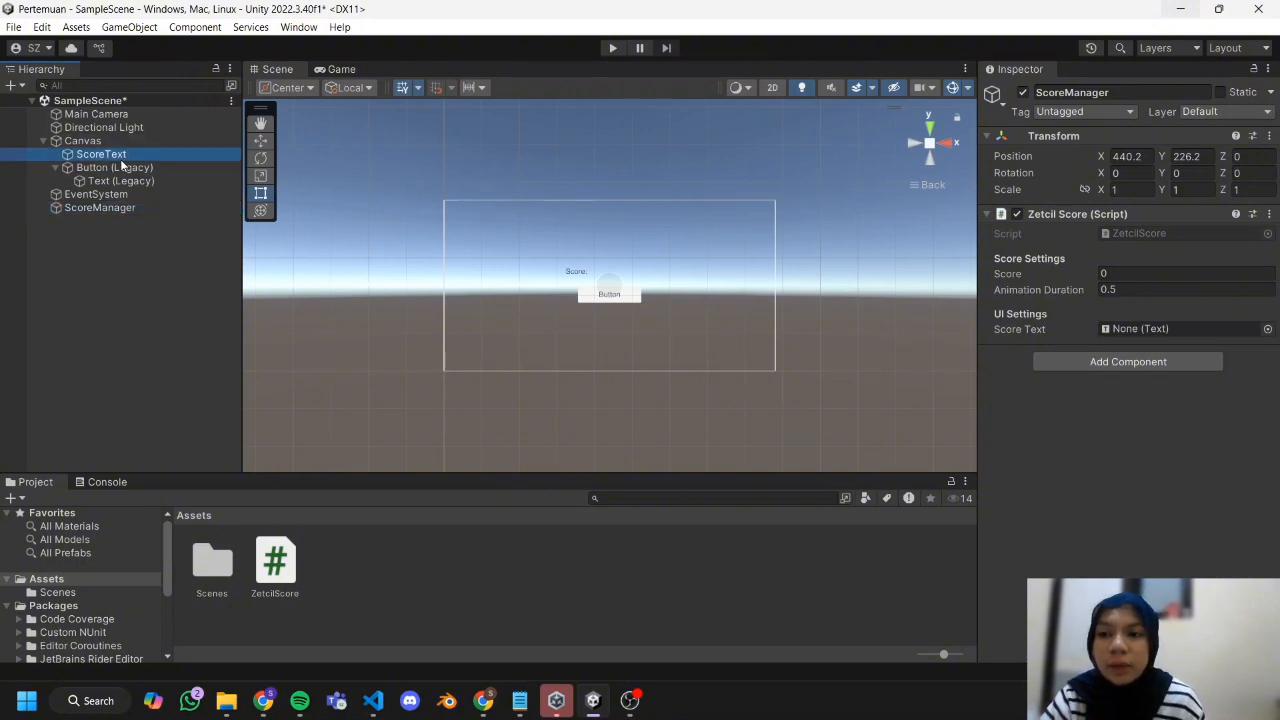
left_click_drag(120, 159, 1172, 330)
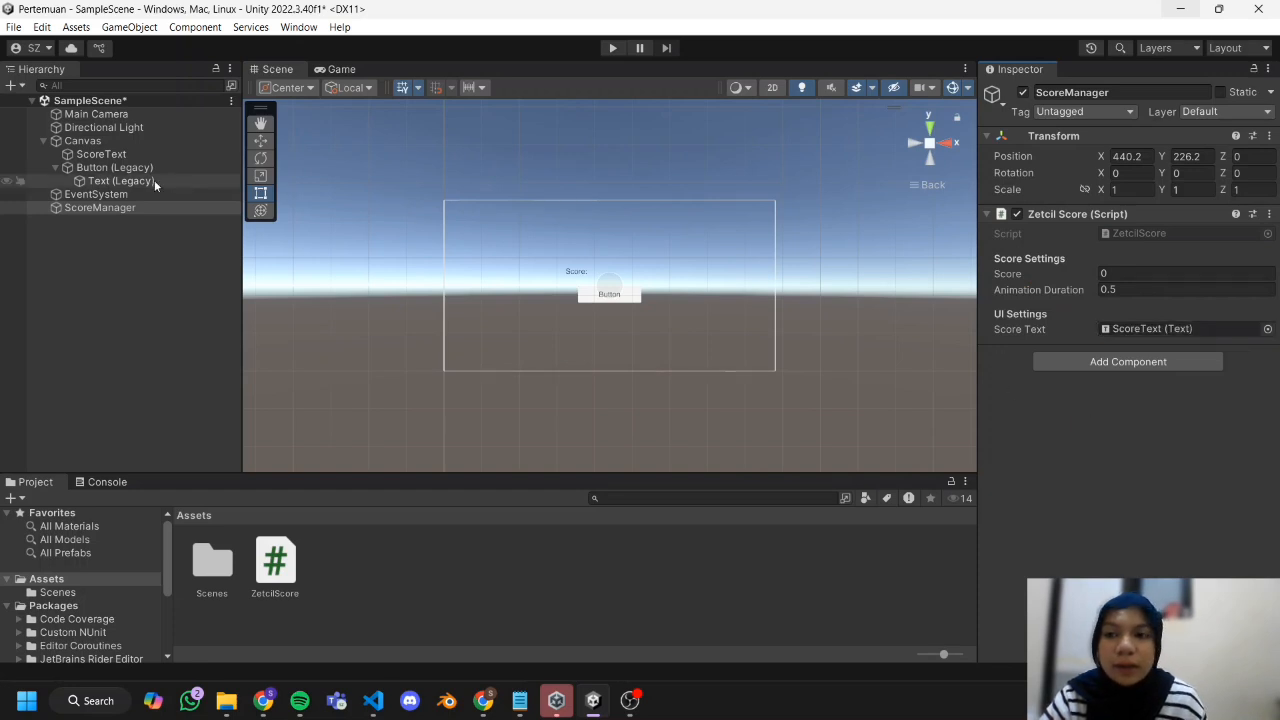
Add an On Click event to the legacy button that targets ScoreManager and calls ZetcilScore's AddScore (int) function.
left_click(56, 167)
left_click(92, 168)
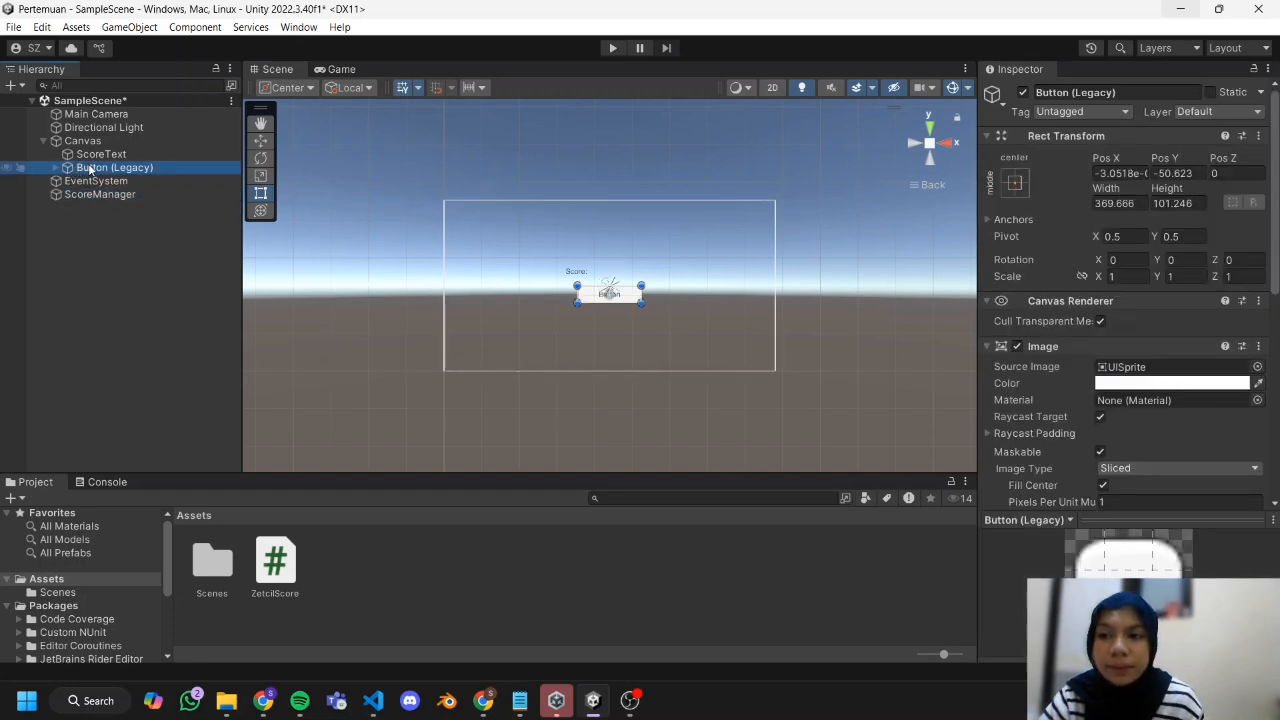
scroll(1103, 332, "down", 8)
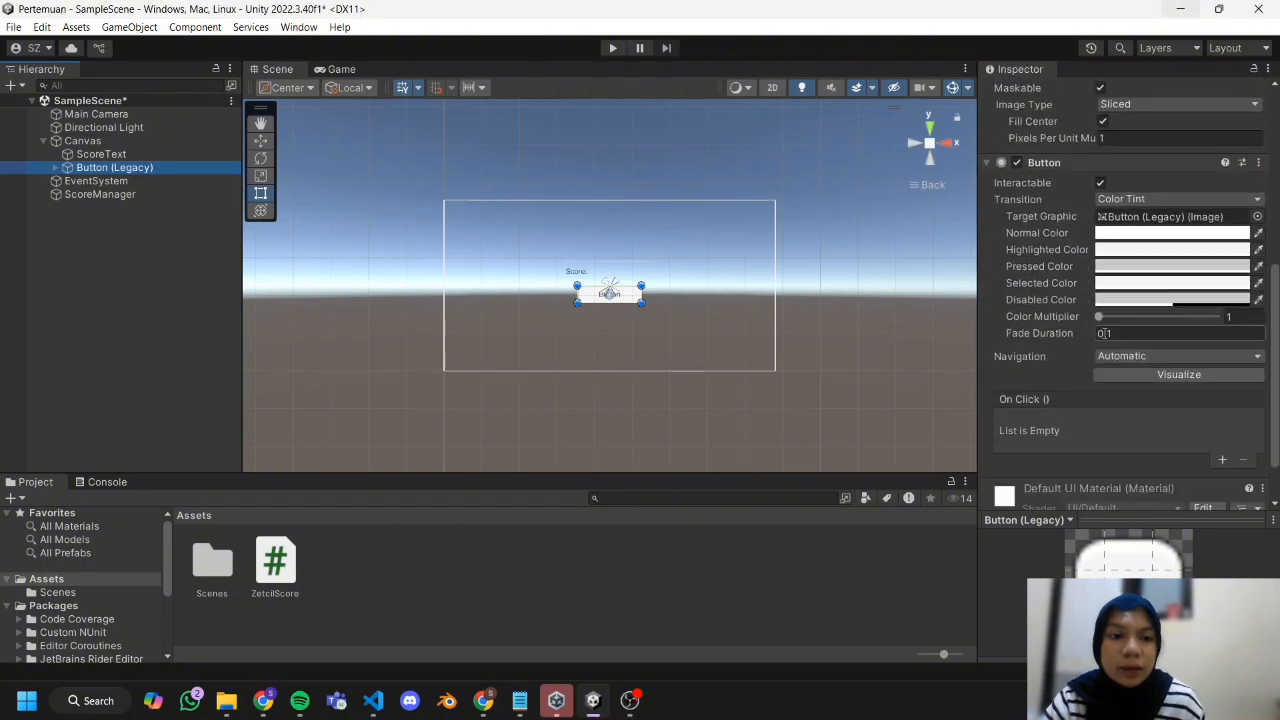
left_click(1223, 401)
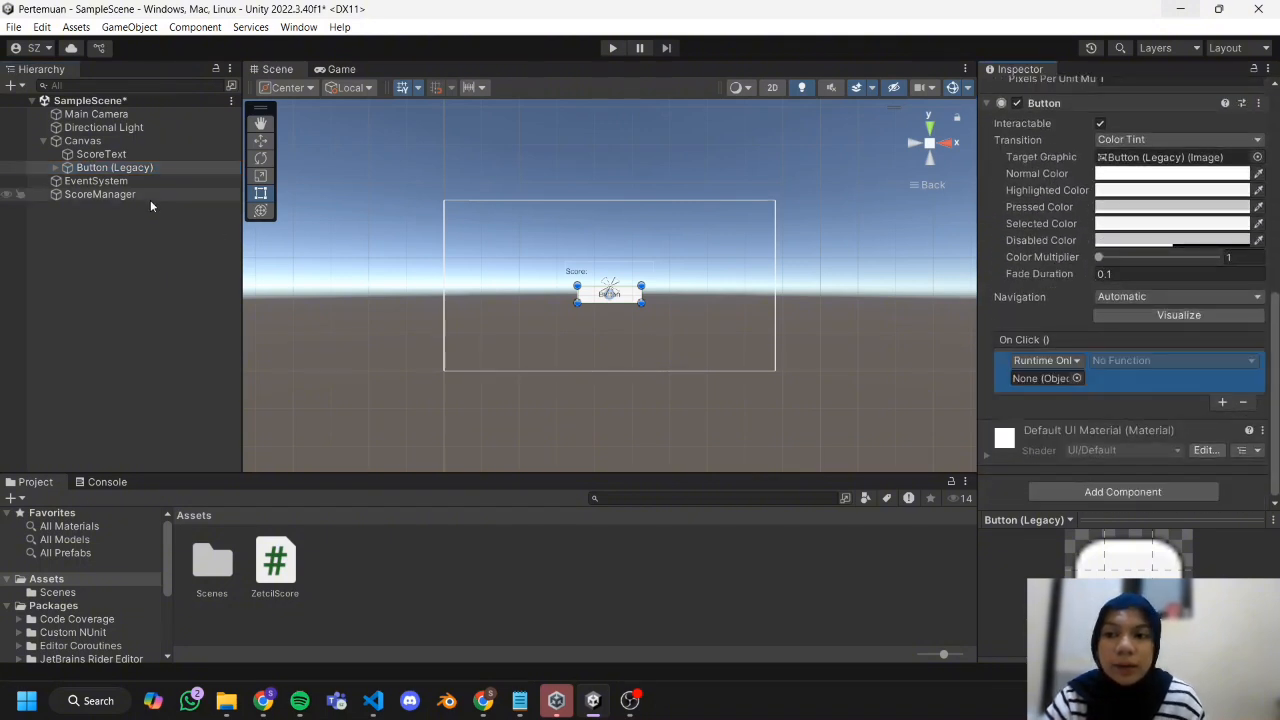
left_click_drag(150, 196, 1072, 380)
left_click(1135, 362)
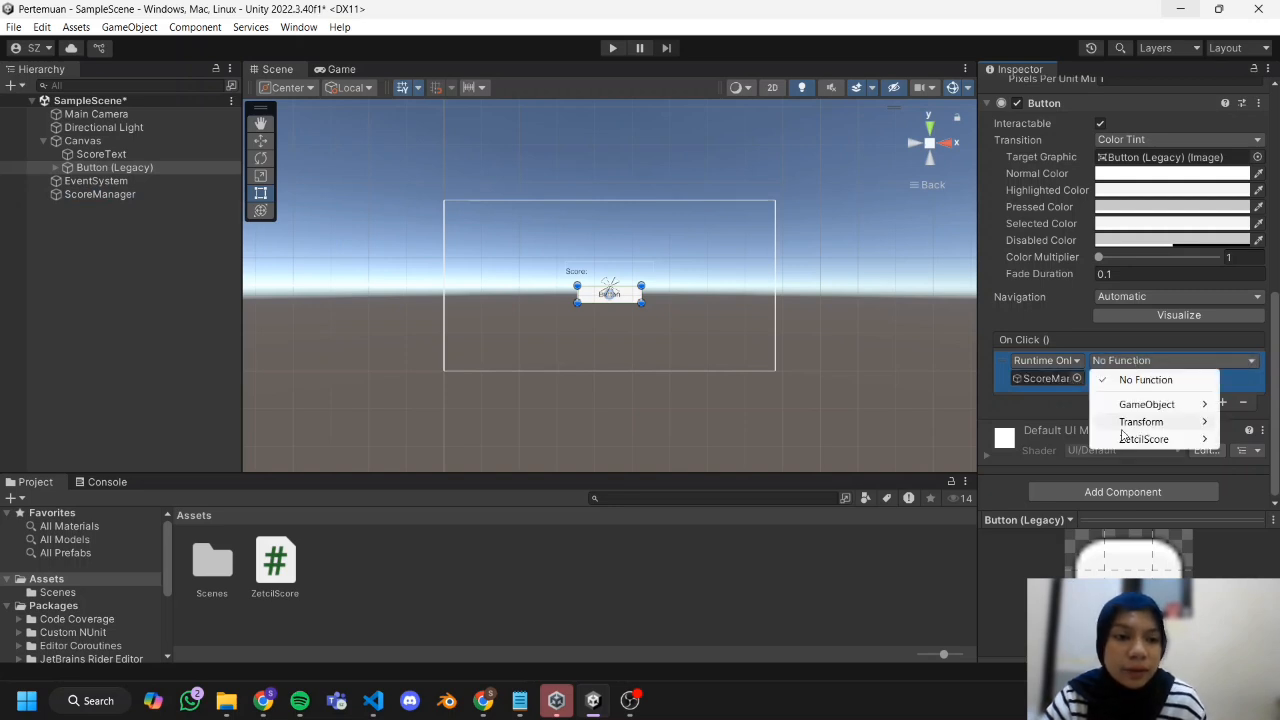
mouse_move(1122, 440)
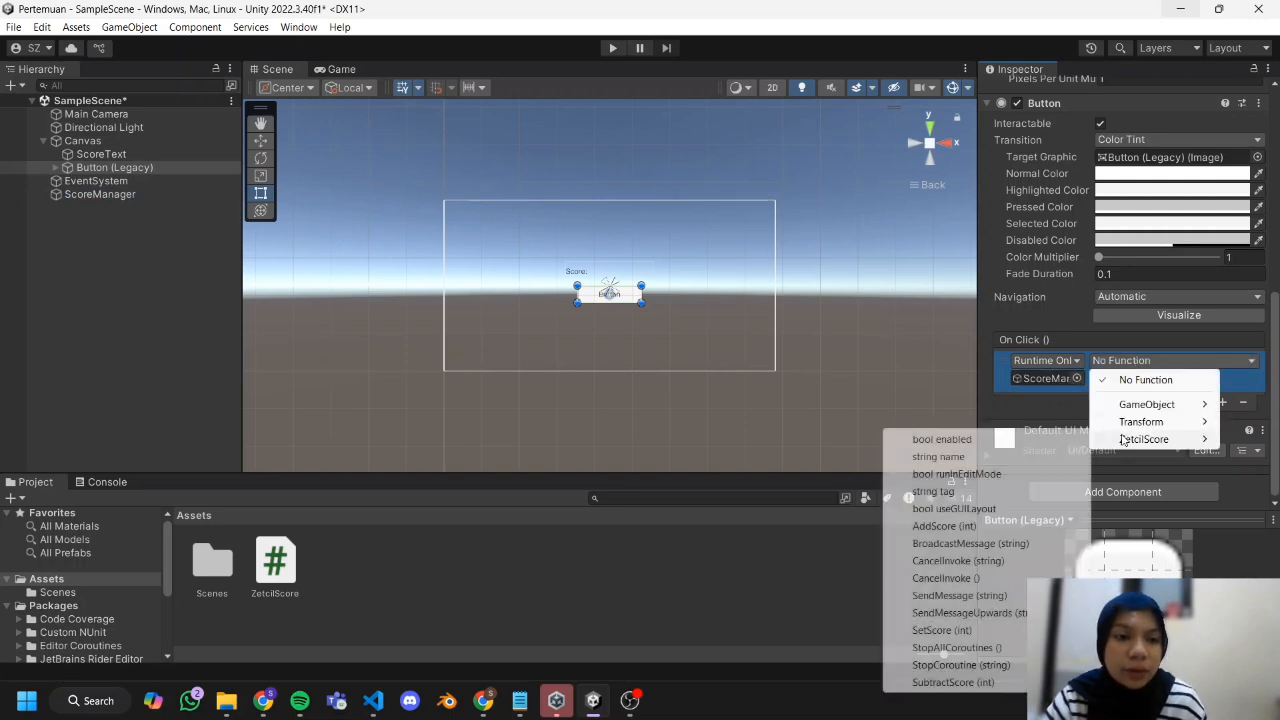
left_click(985, 526)
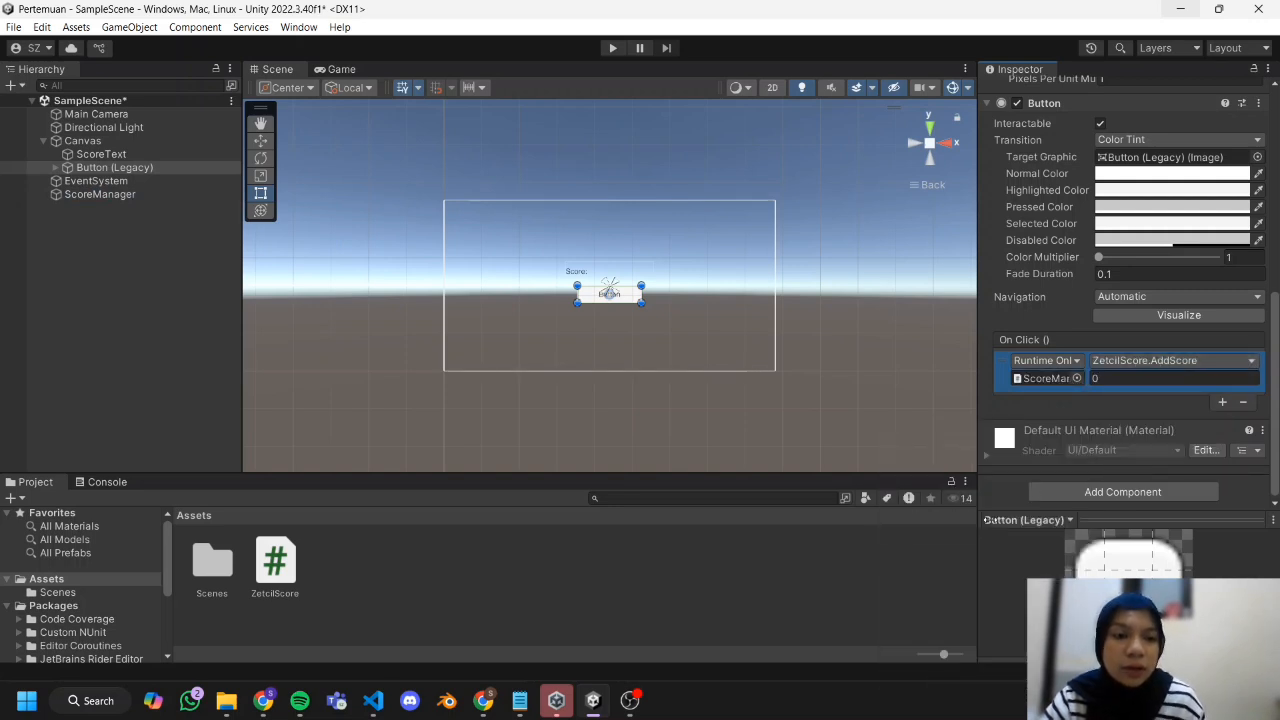
Set the AddScore argument in the button's On Click event to 100.
left_click(1147, 378)
type("100")
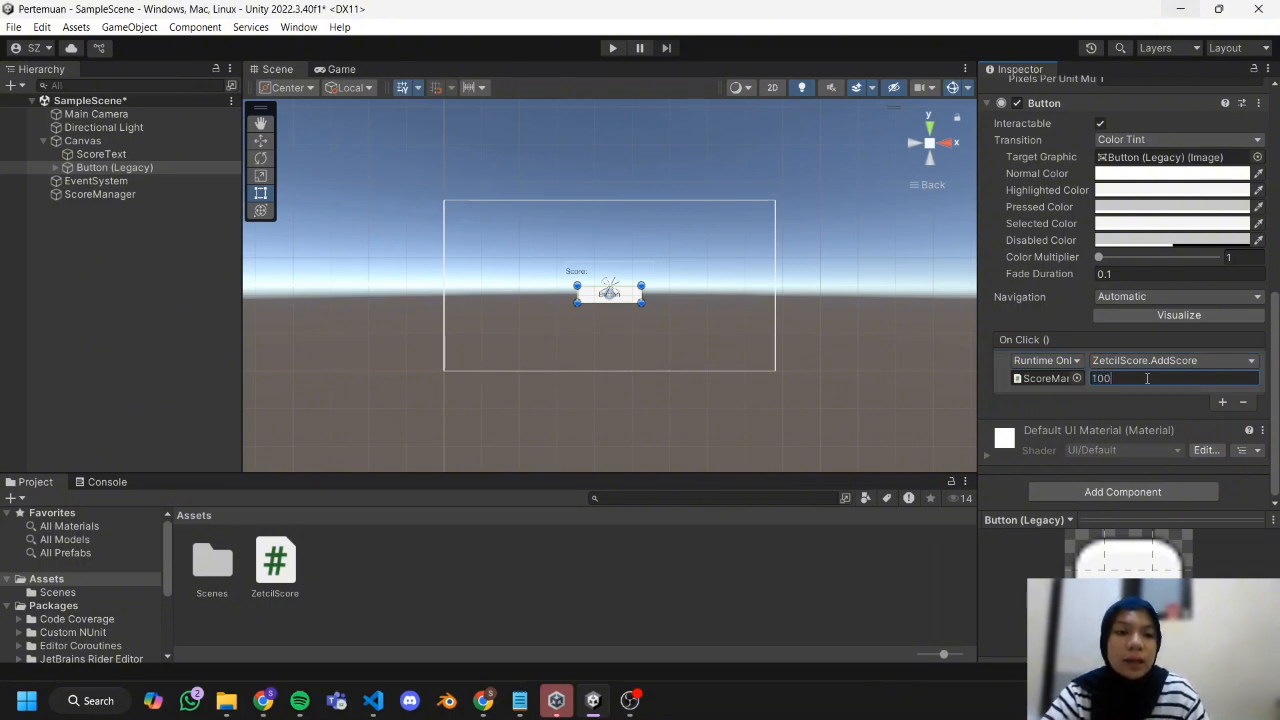
left_click(891, 408)
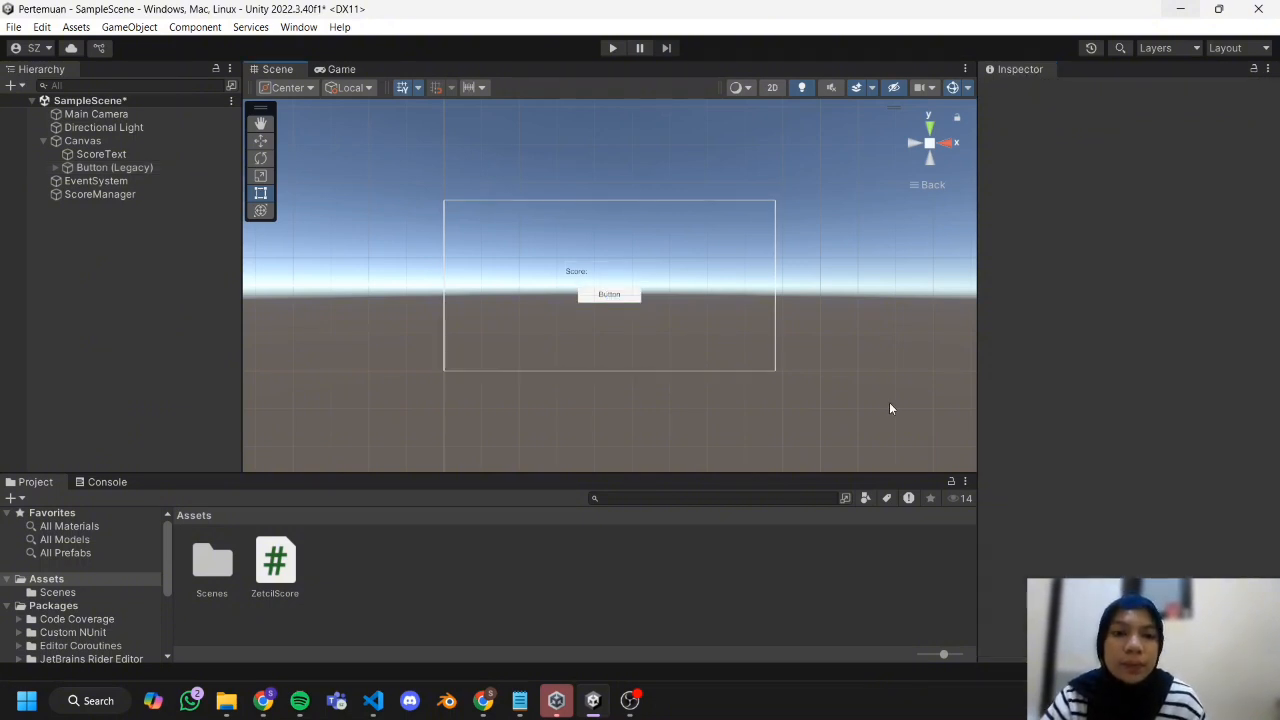
Play the scene, test the score button twice, and stop the playback.
left_click(607, 48)
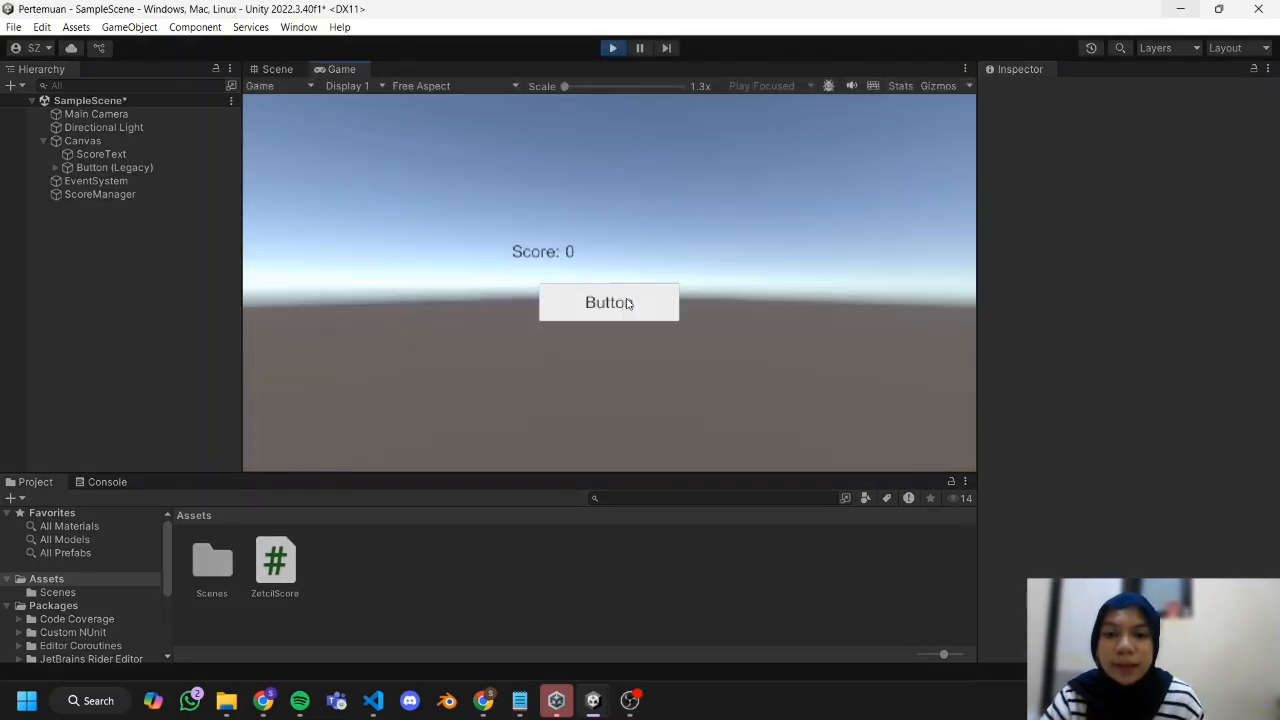
left_click(628, 303)
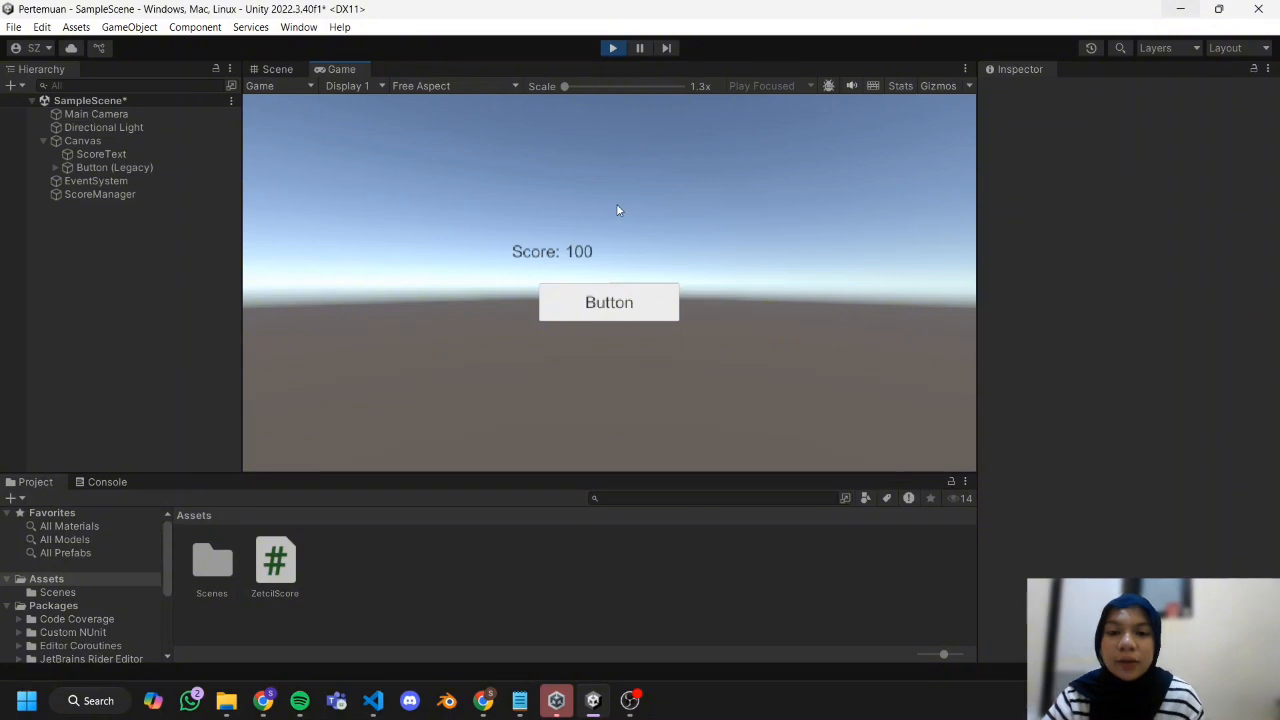
left_click(600, 321)
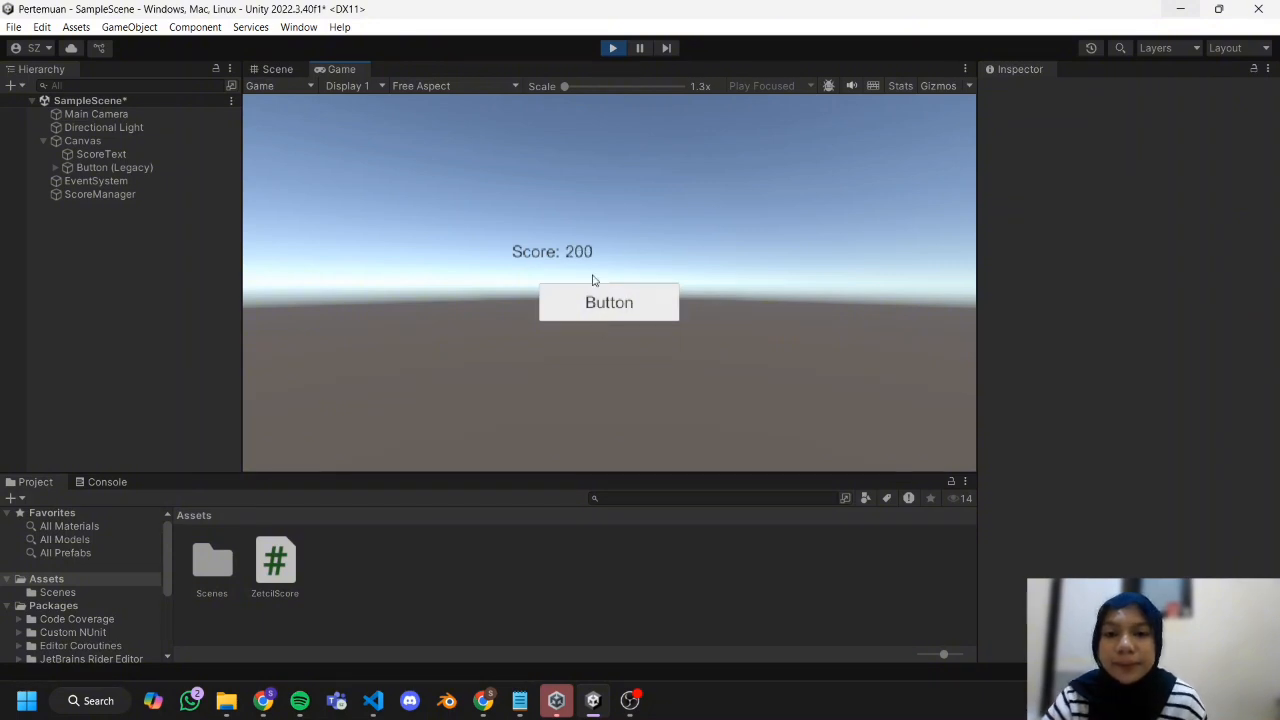
left_click(610, 47)
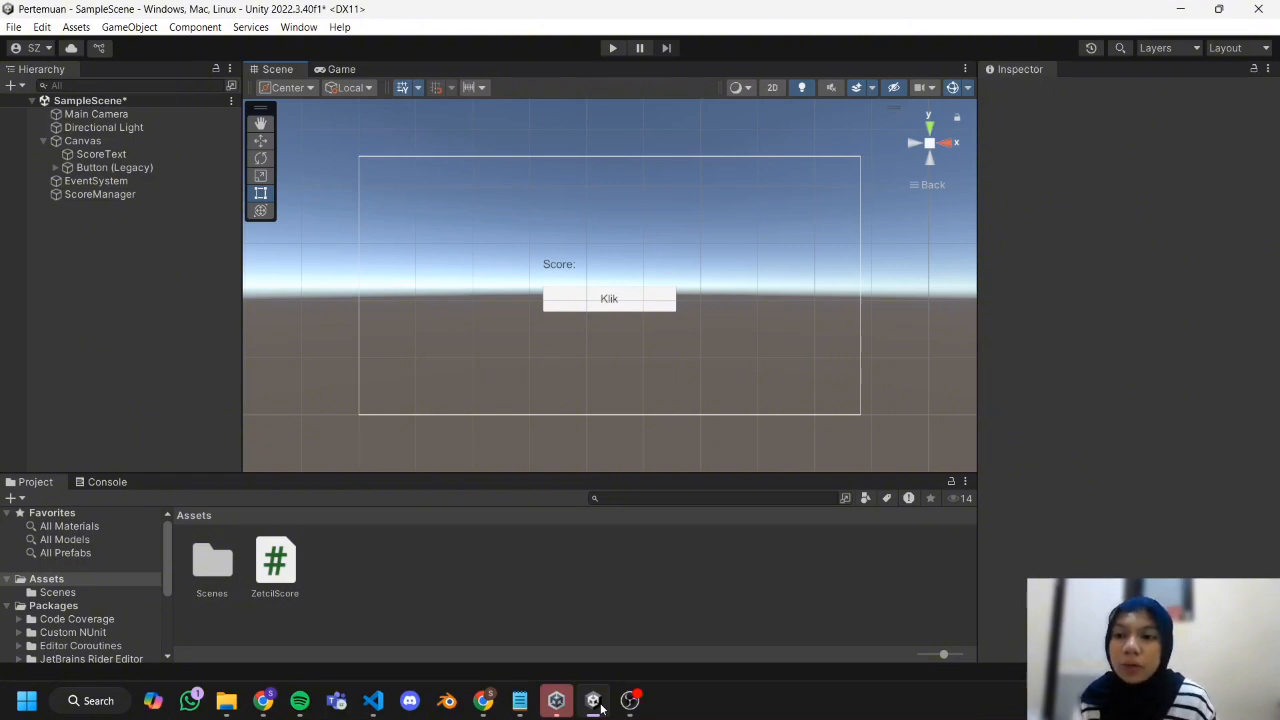
Create a C# script named ZetcilNumber in the Assets folder.
right_click(365, 566)
mouse_move(588, 104)
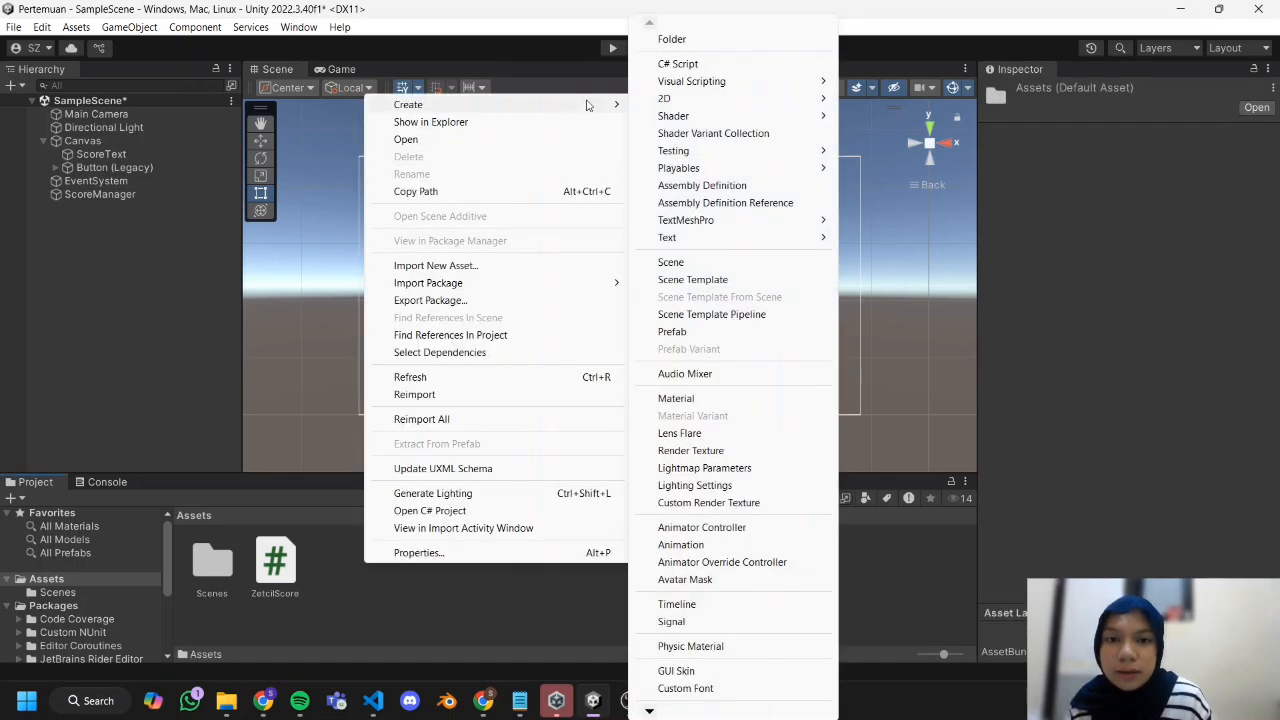
left_click(690, 63)
type("ZetcilNumber")
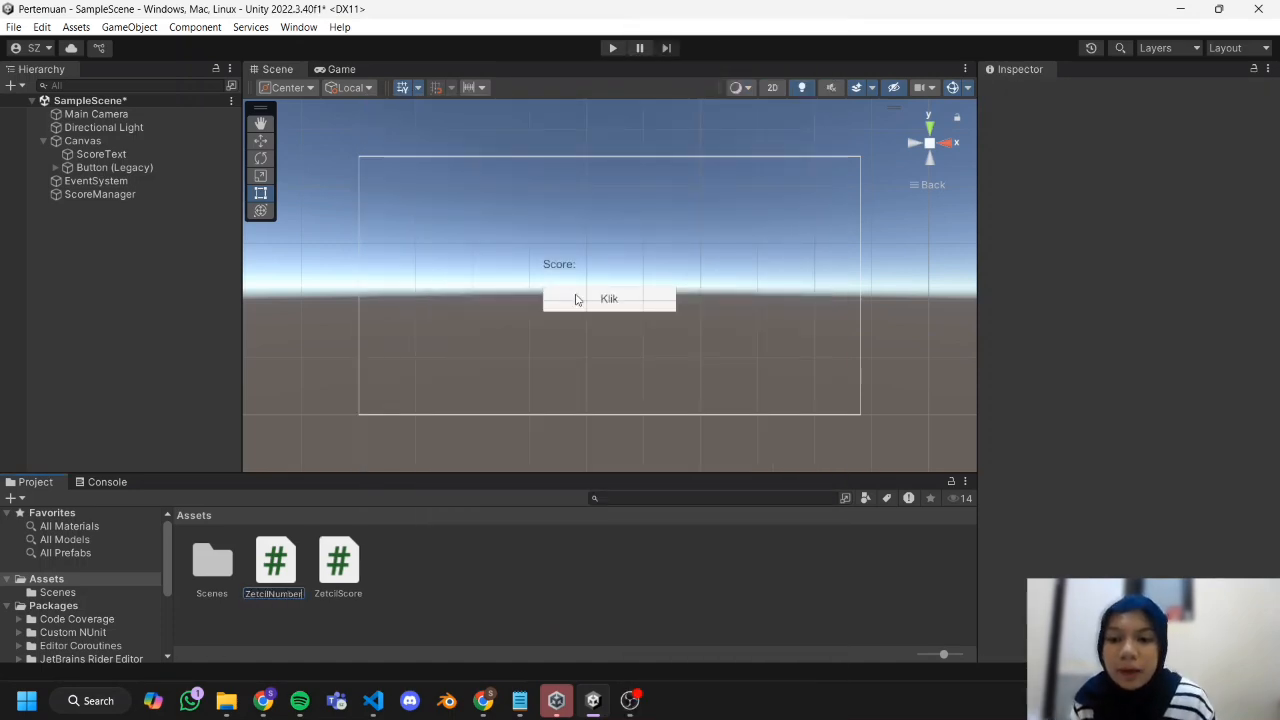
key("Return")
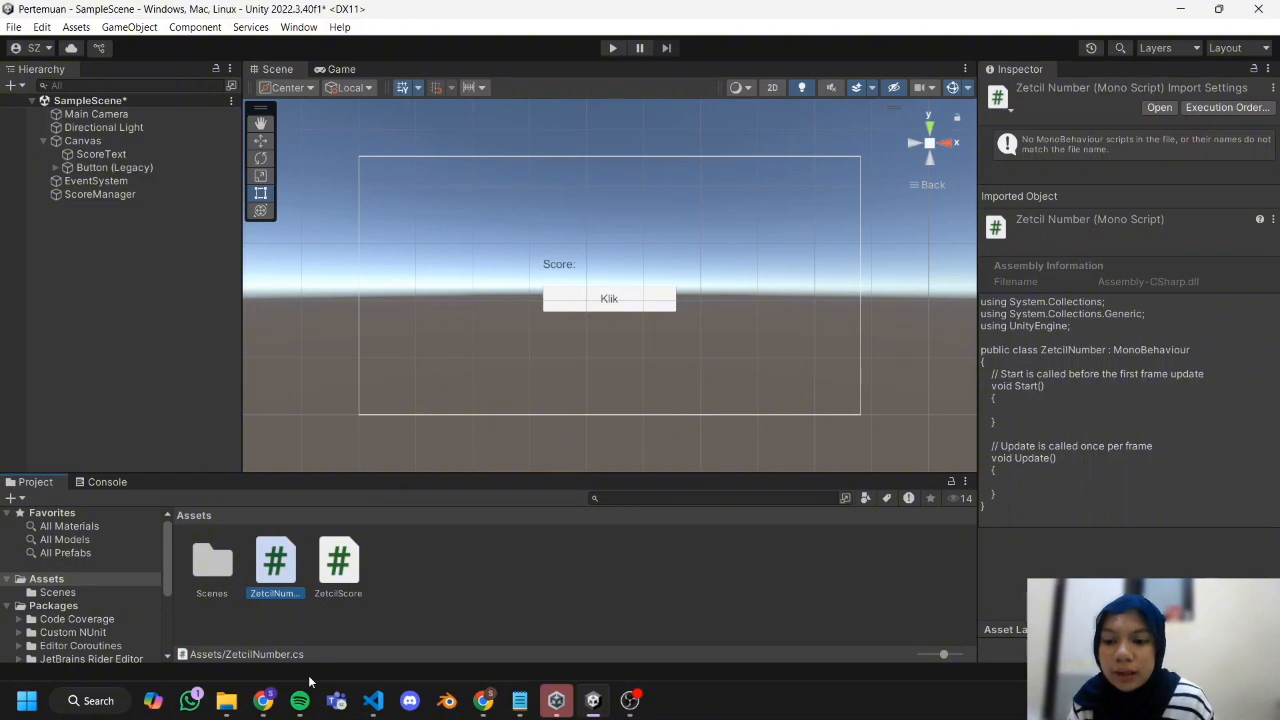
Copy the ZetcilNumber code from the Practical Module Chapter 06 document in Chrome into the ZetcilNumber script, and return to Unity.
left_click(263, 700)
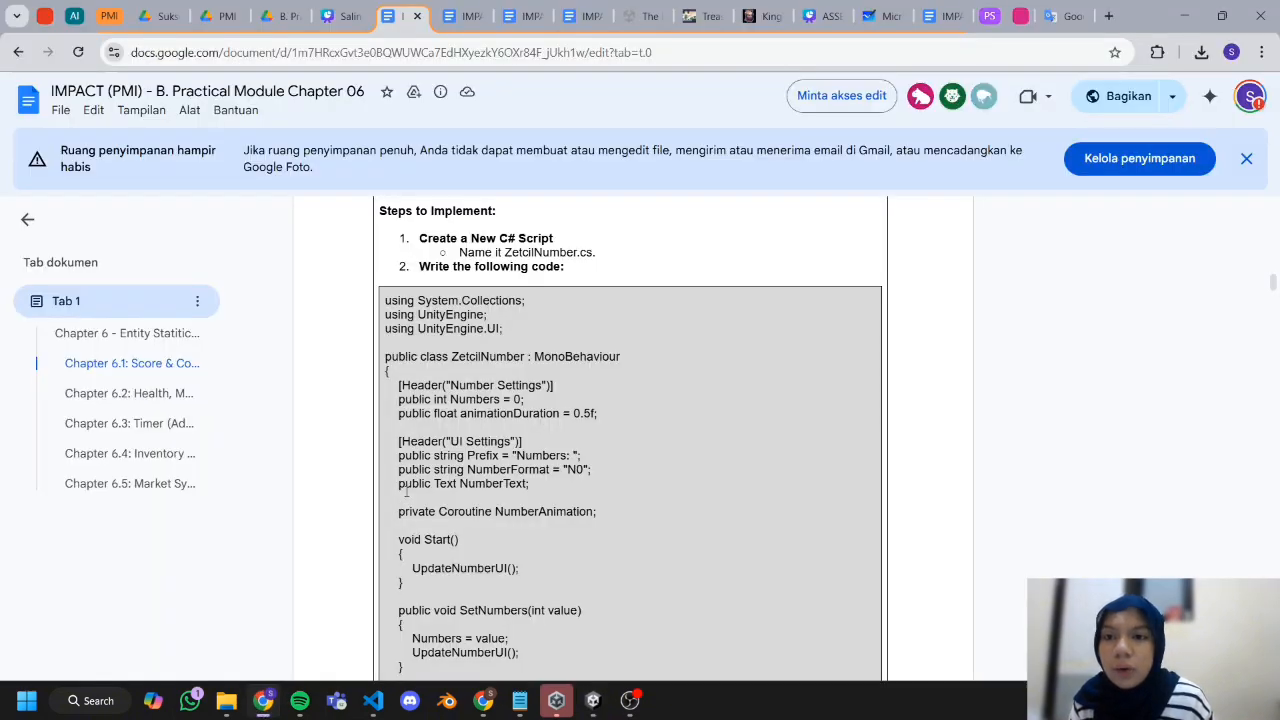
scroll(423, 431, "down", 1)
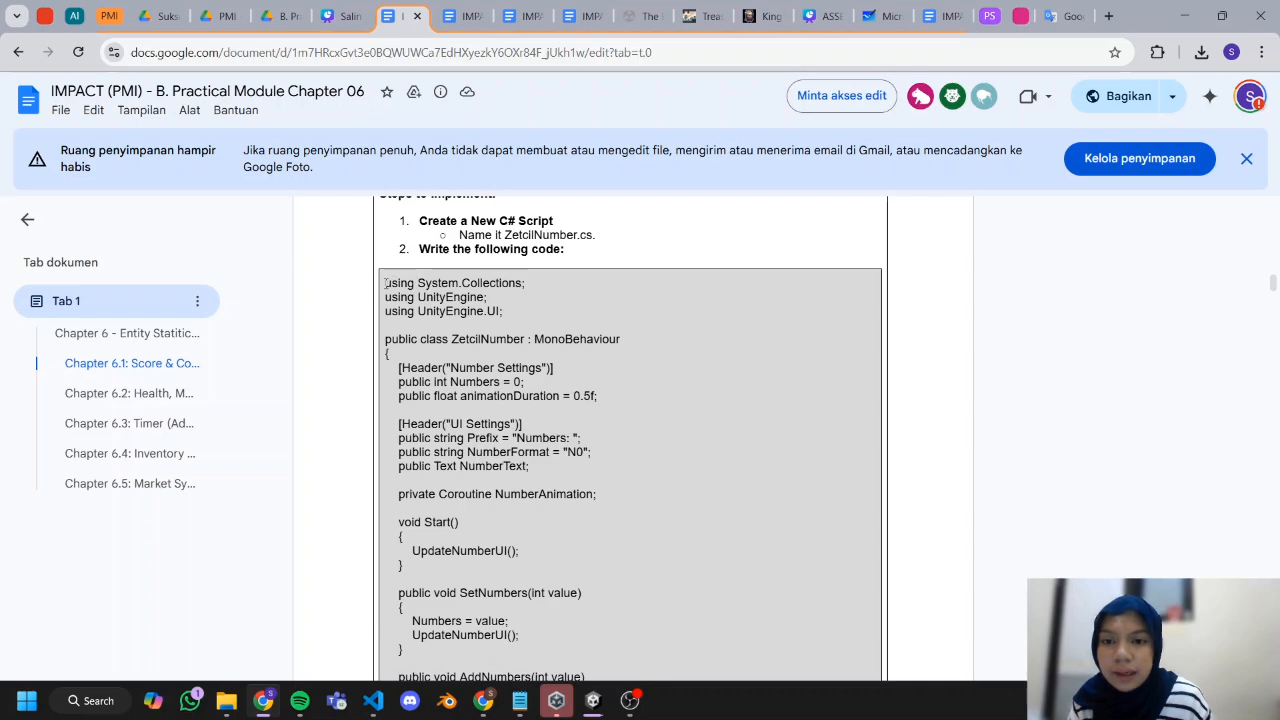
left_click_drag(386, 283, 591, 700)
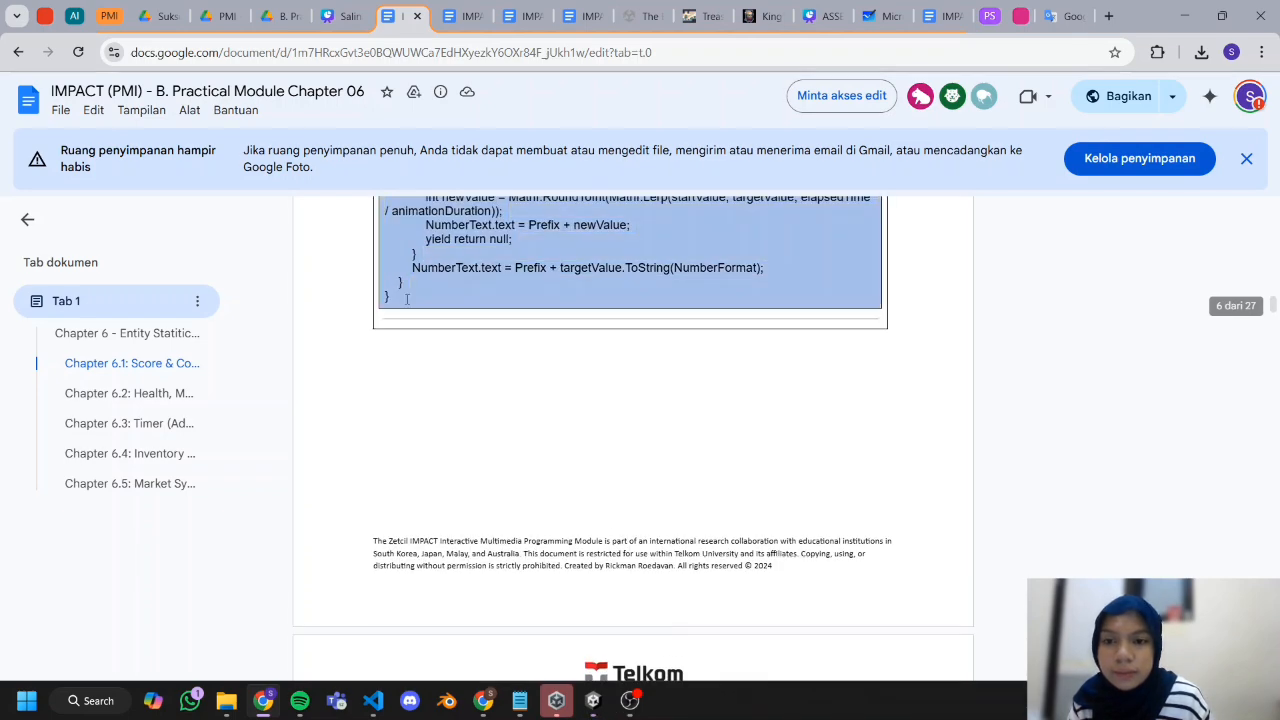
left_click(591, 700)
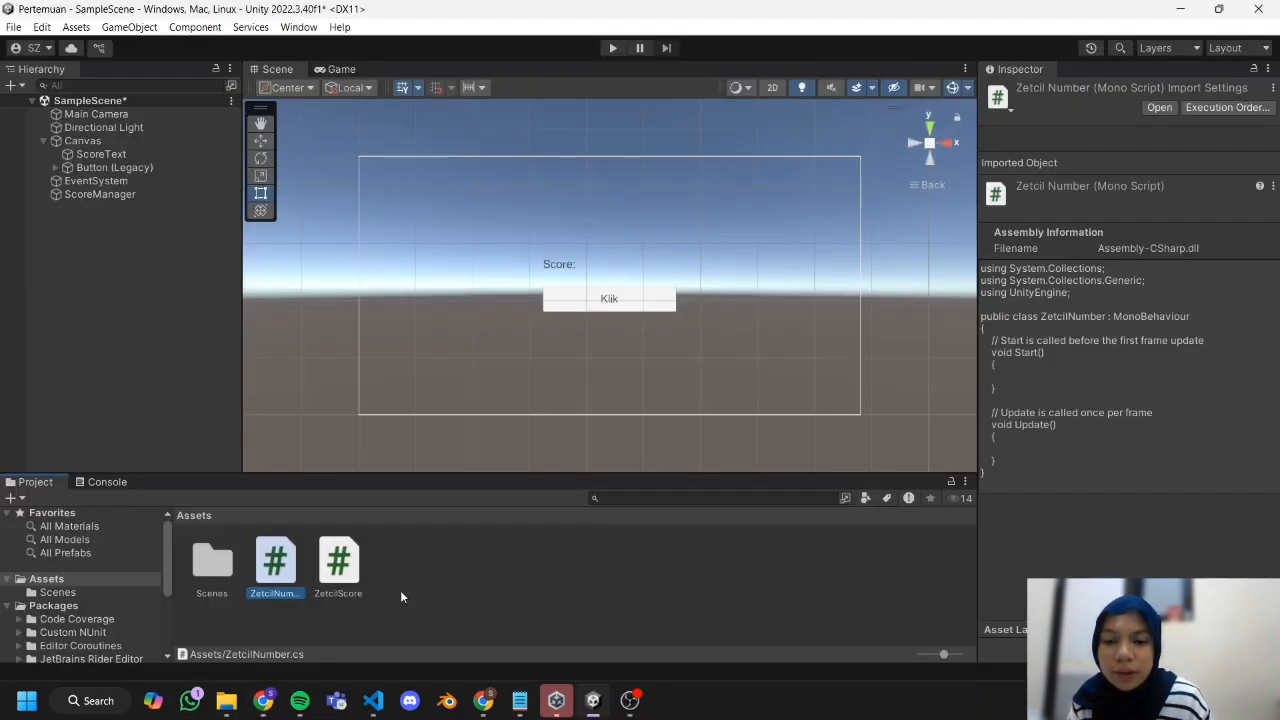
double_click(276, 565)
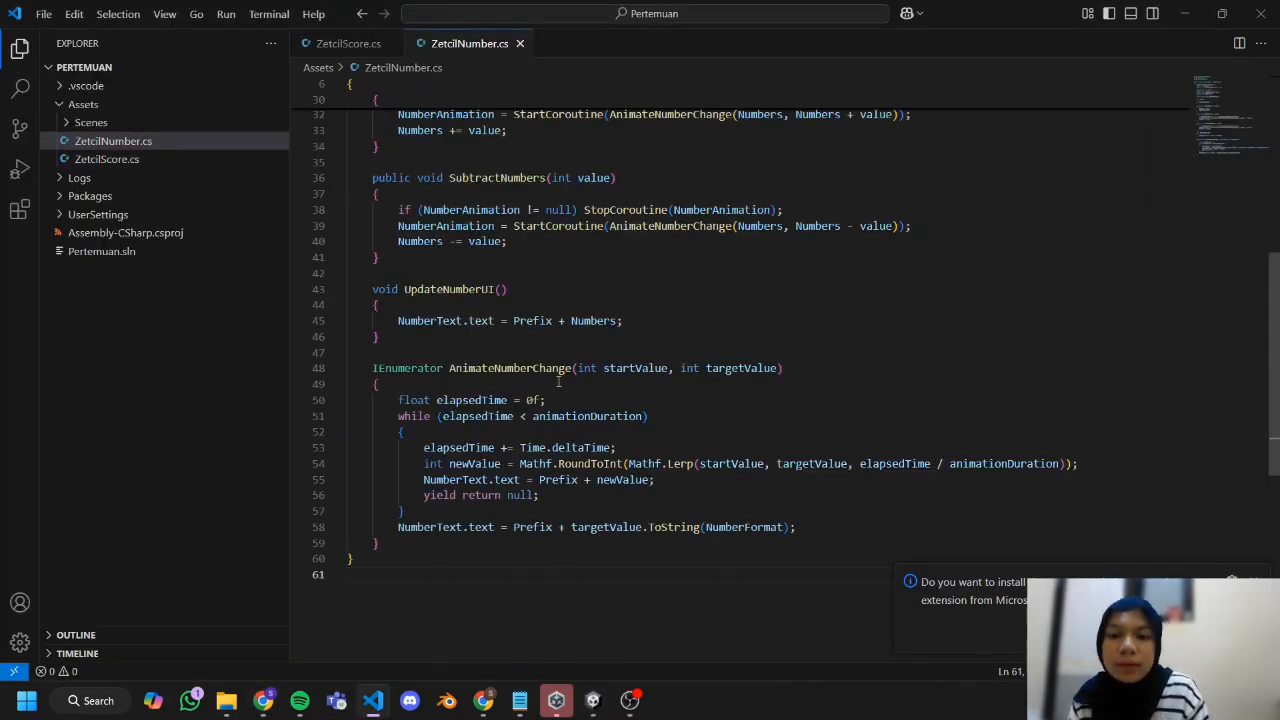
key("alt+Tab")
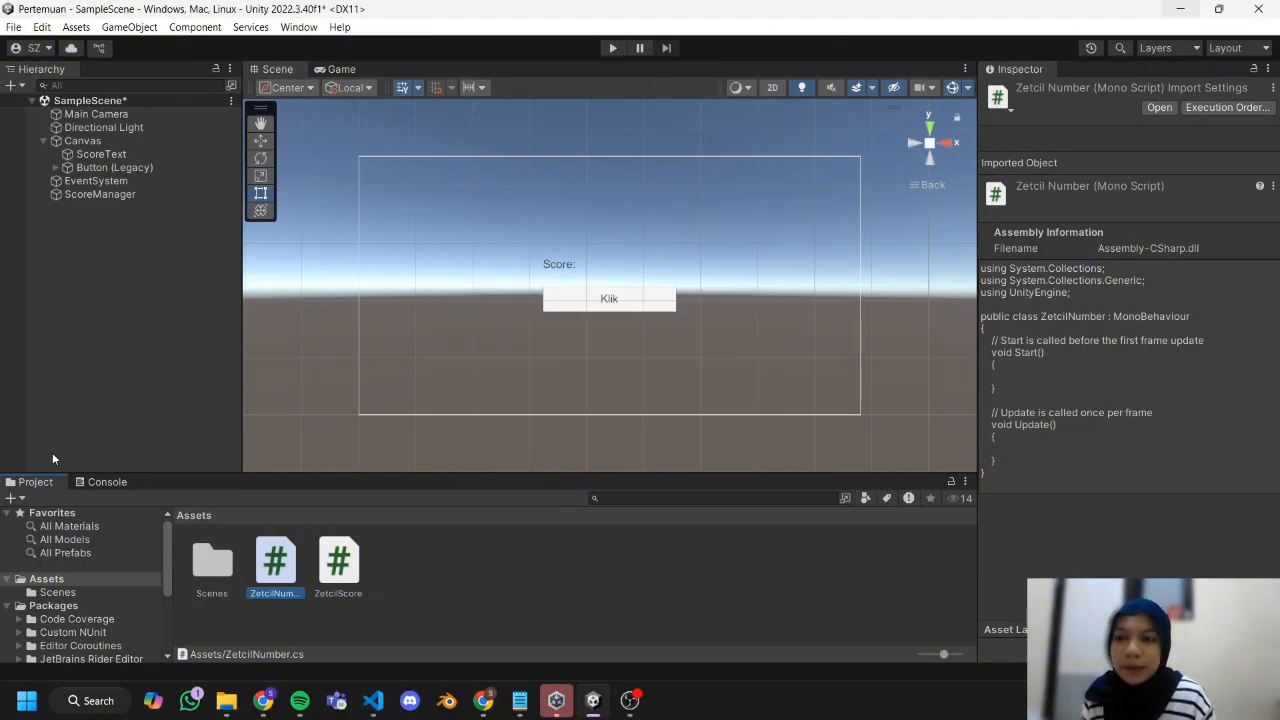
Create an empty object at the root of the scene and name it NumberManager.
left_click(78, 236)
right_click(78, 236)
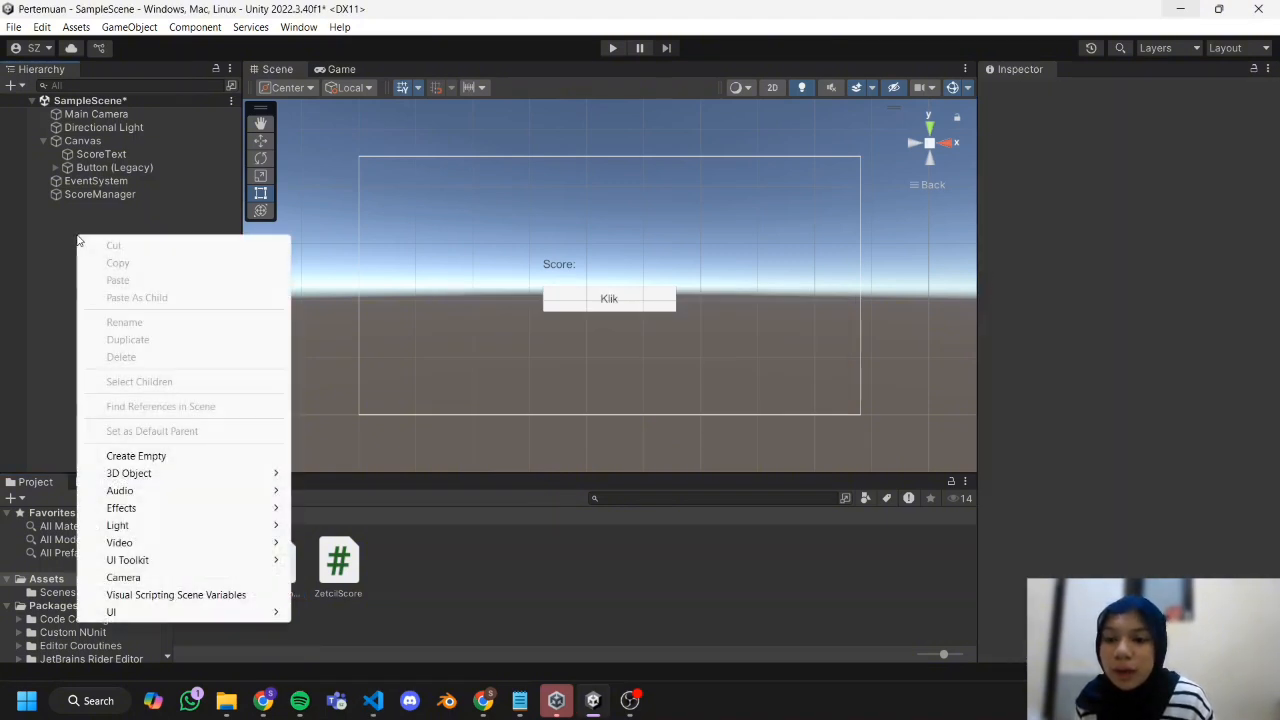
left_click(115, 456)
type("N")
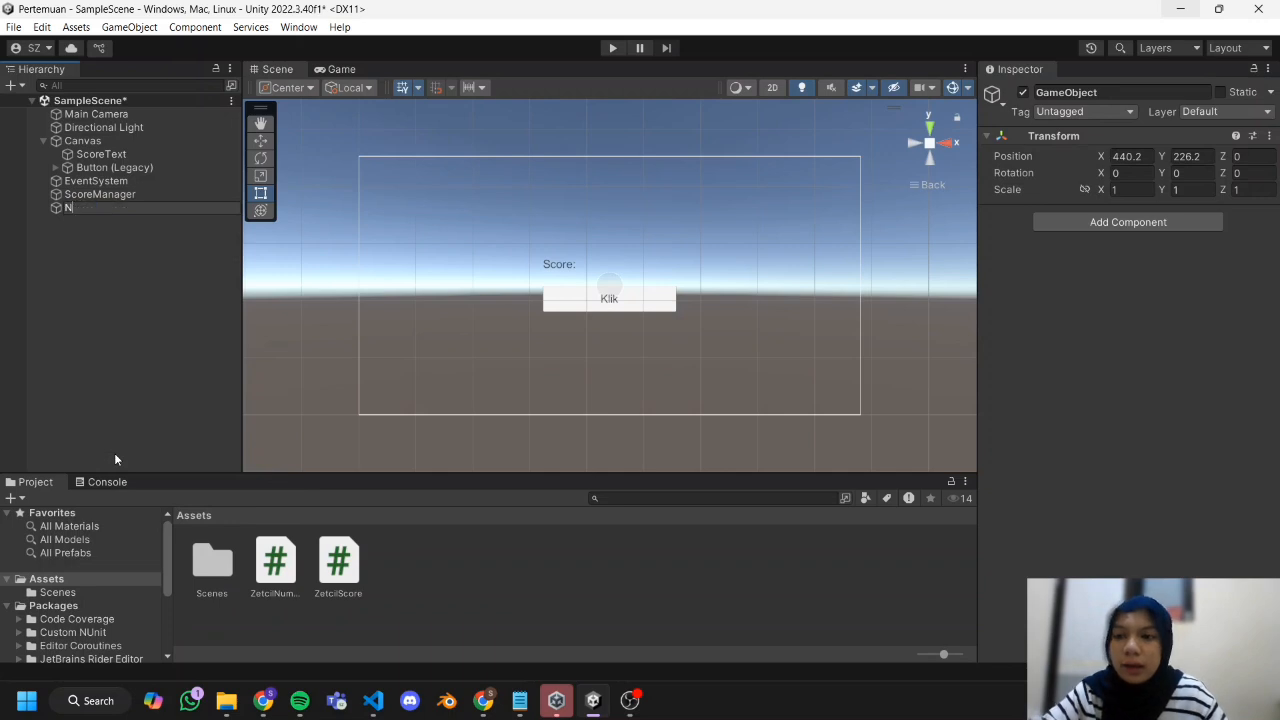
type("umberManager")
key("Return")
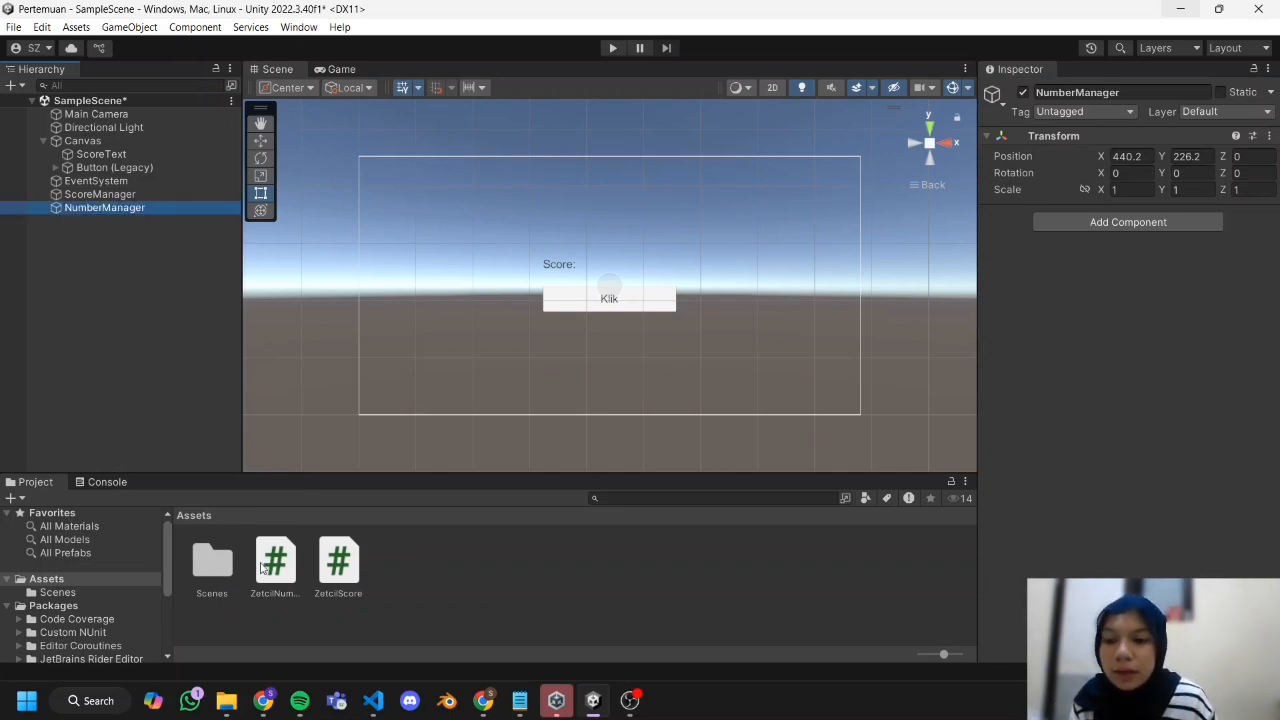
Attach the ZetcilNumber script to NumberManager and assign ScoreText as its Number Text reference.
left_click_drag(274, 592, 87, 212)
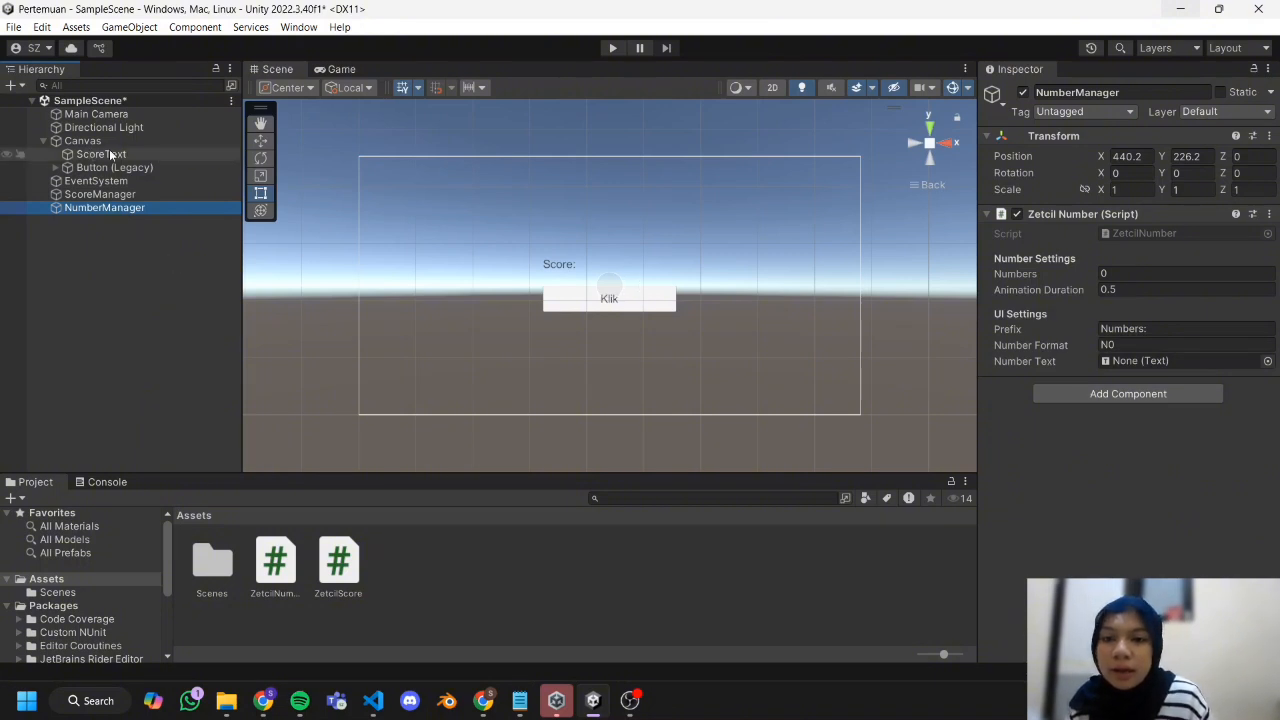
left_click_drag(98, 155, 1180, 361)
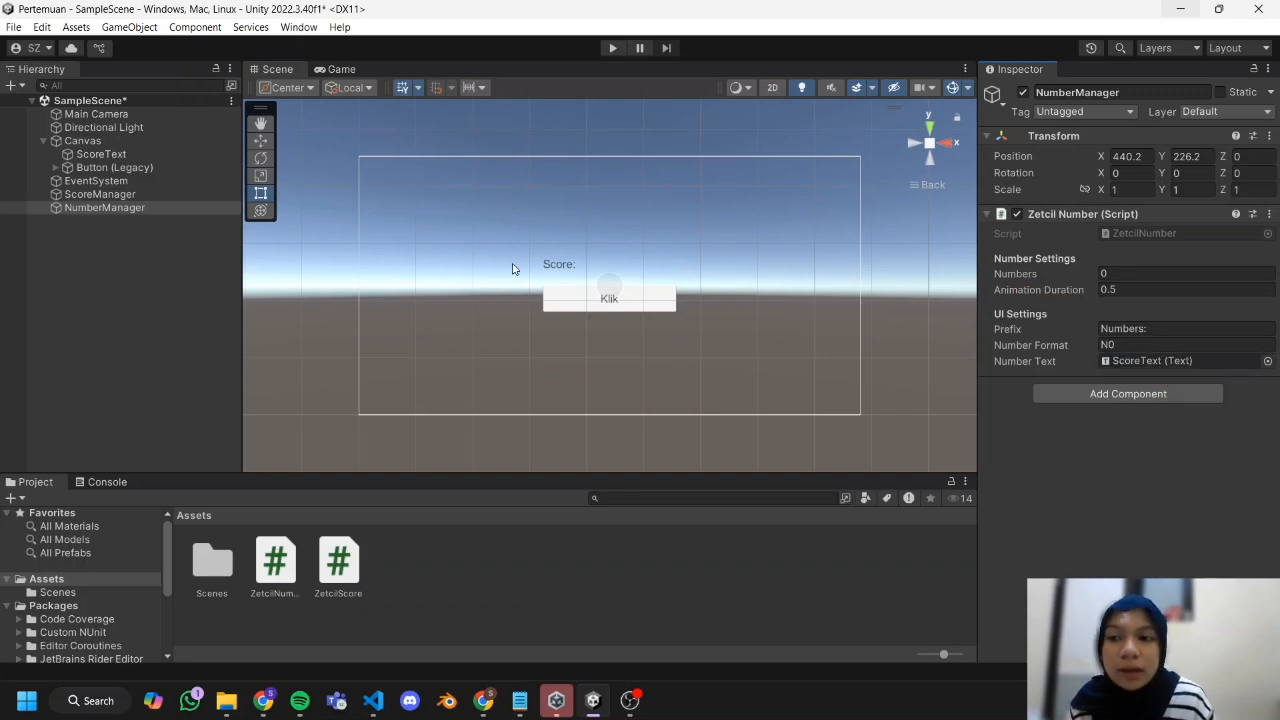
Retarget the legacy button's On Click event to NumberManager and make it call ZetcilNumber's AddNumbers (int) function.
left_click(112, 167)
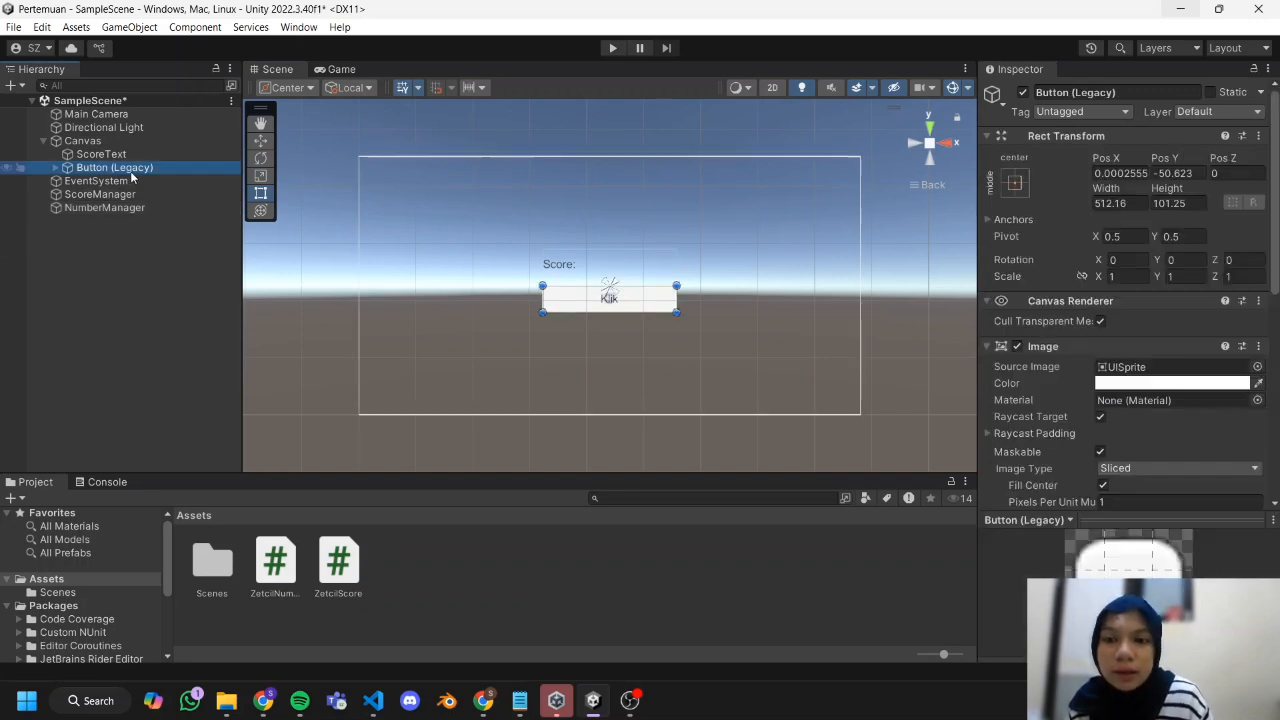
scroll(1060, 375, "down", 8)
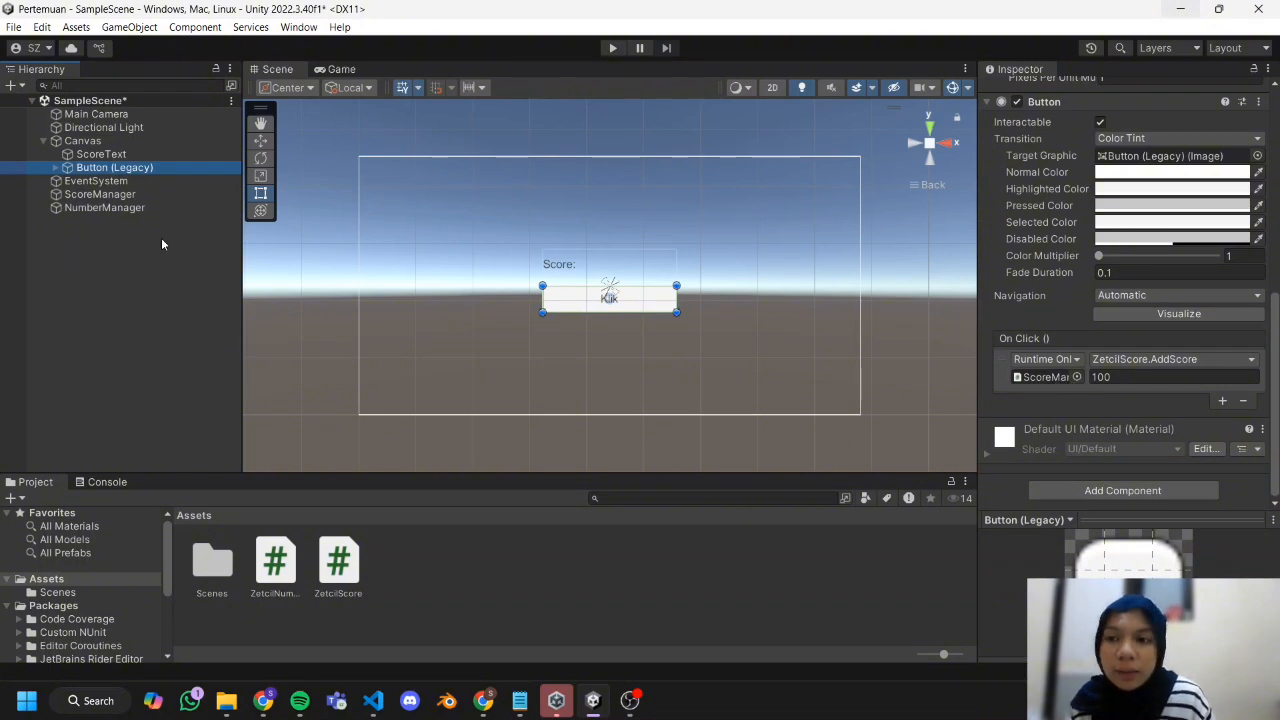
left_click_drag(105, 207, 1034, 380)
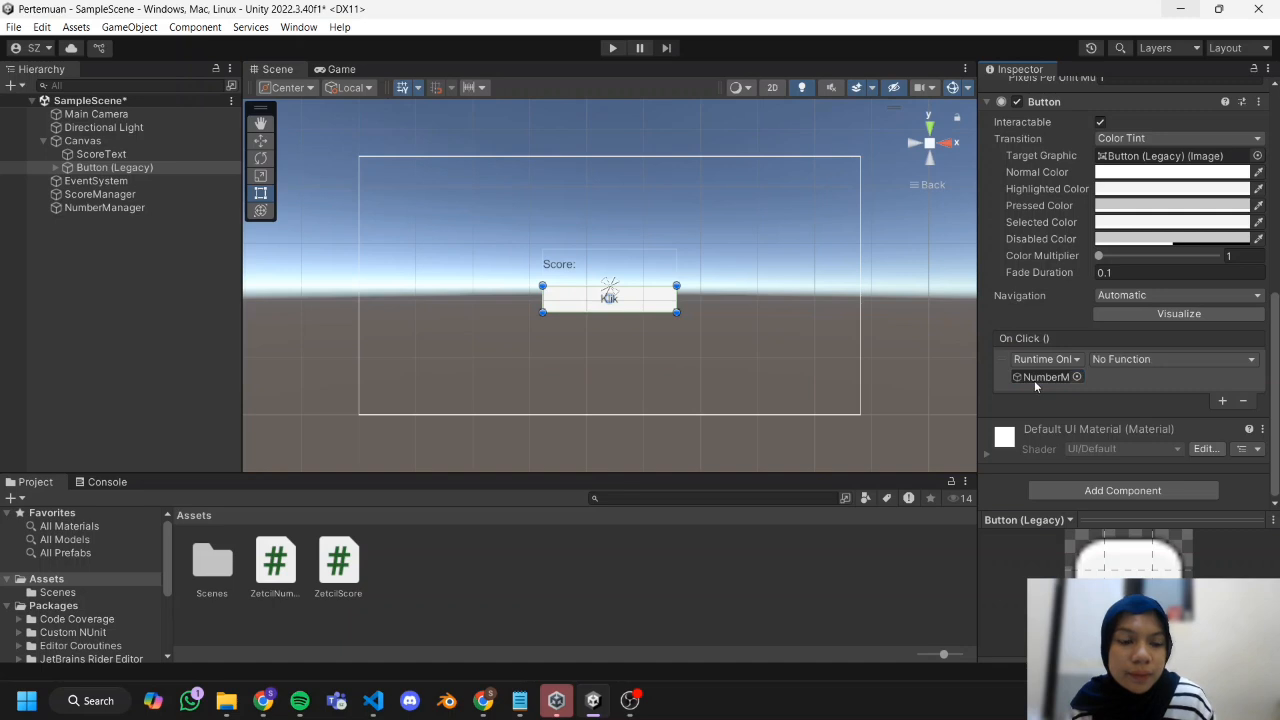
left_click(1150, 359)
mouse_move(1140, 442)
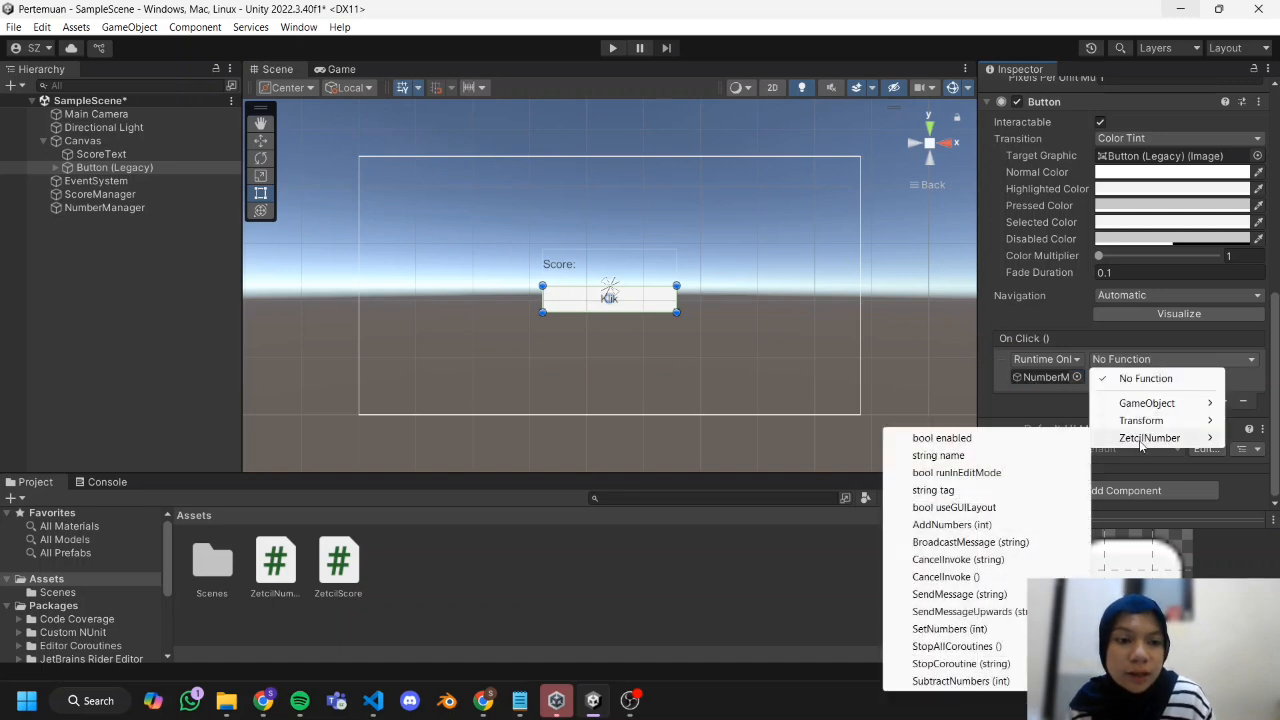
left_click(990, 524)
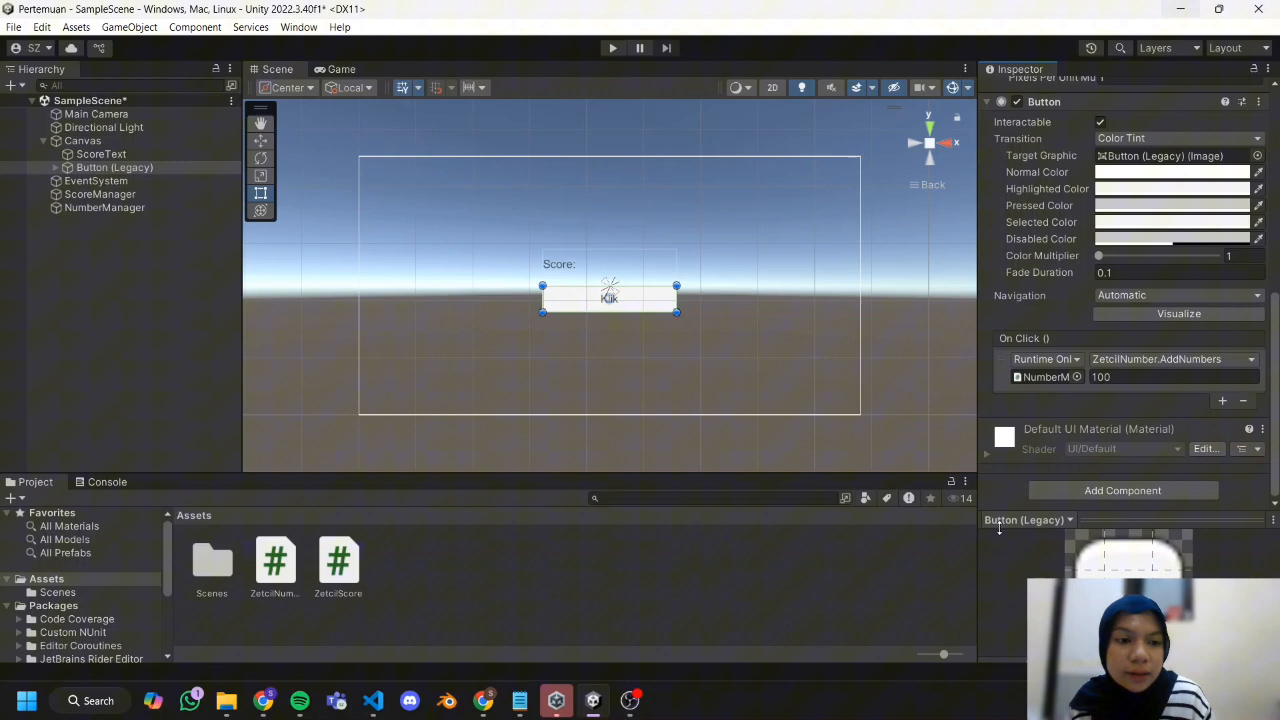
Set the AddNumbers argument in the button's On Click event to 1000.
left_click(1168, 379)
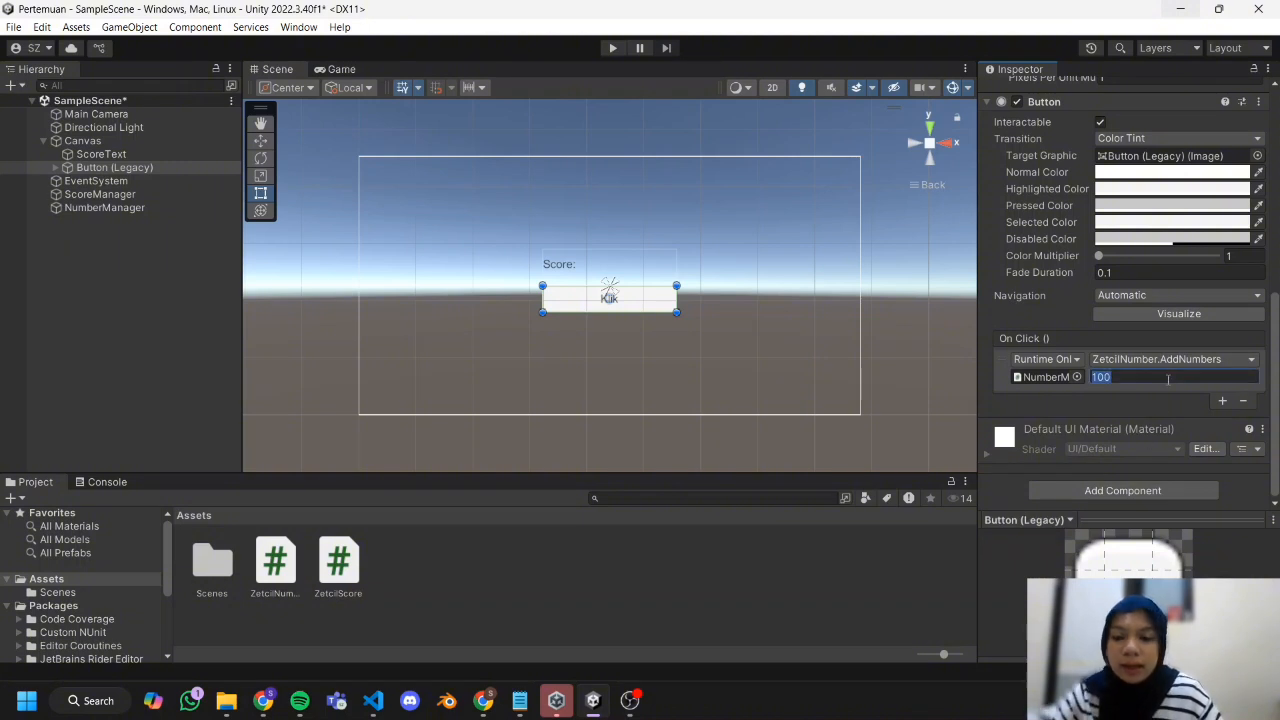
type("1")
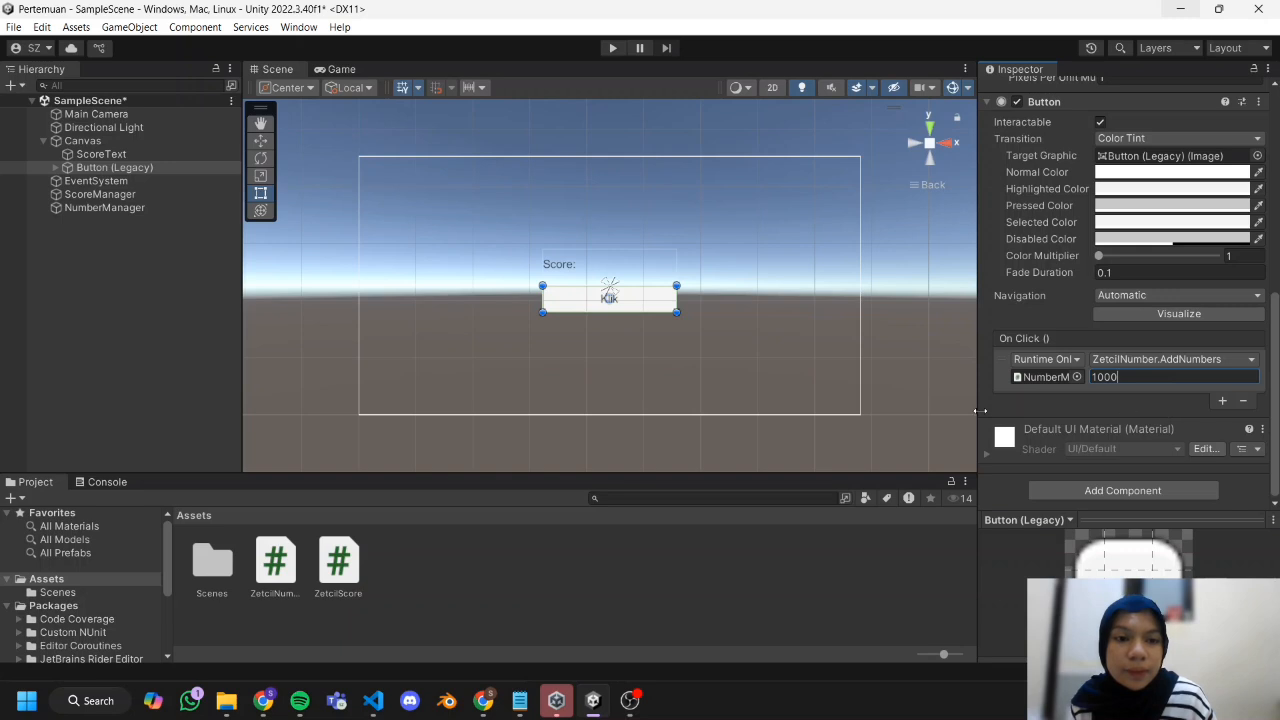
left_click(622, 201)
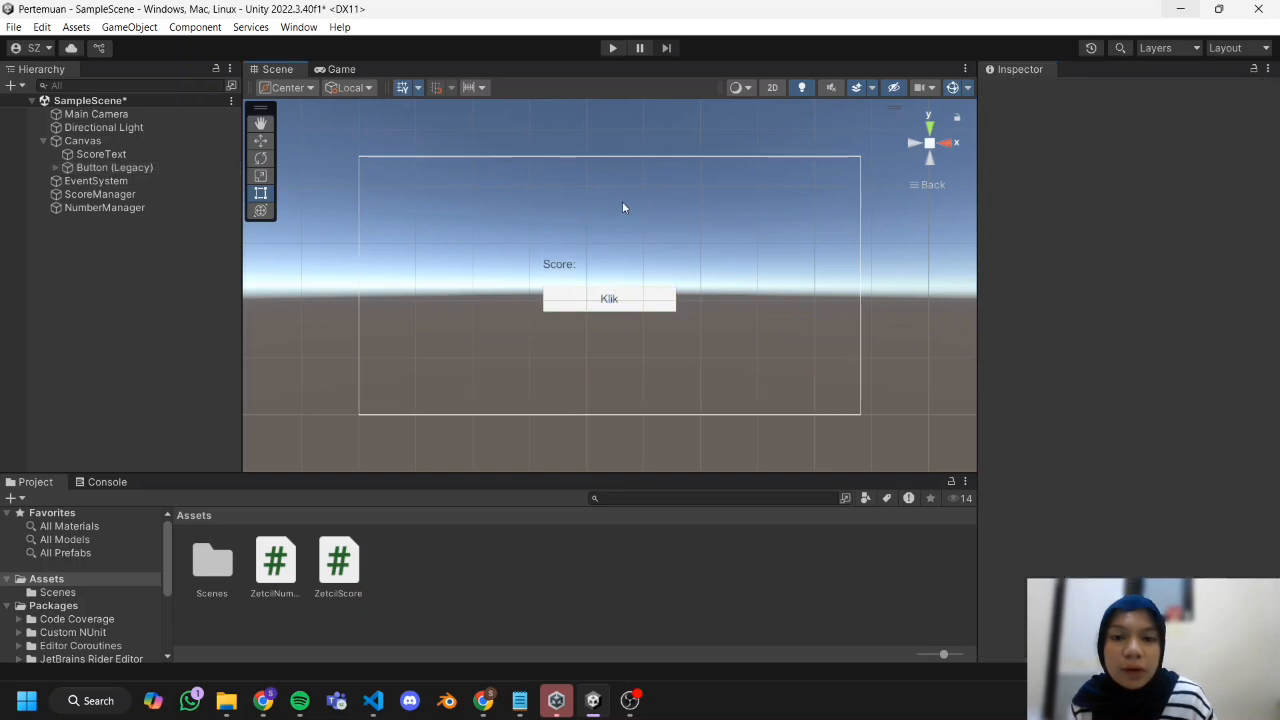
Play the scene and test the Klik button repeatedly to check the animated number counter.
left_click(612, 48)
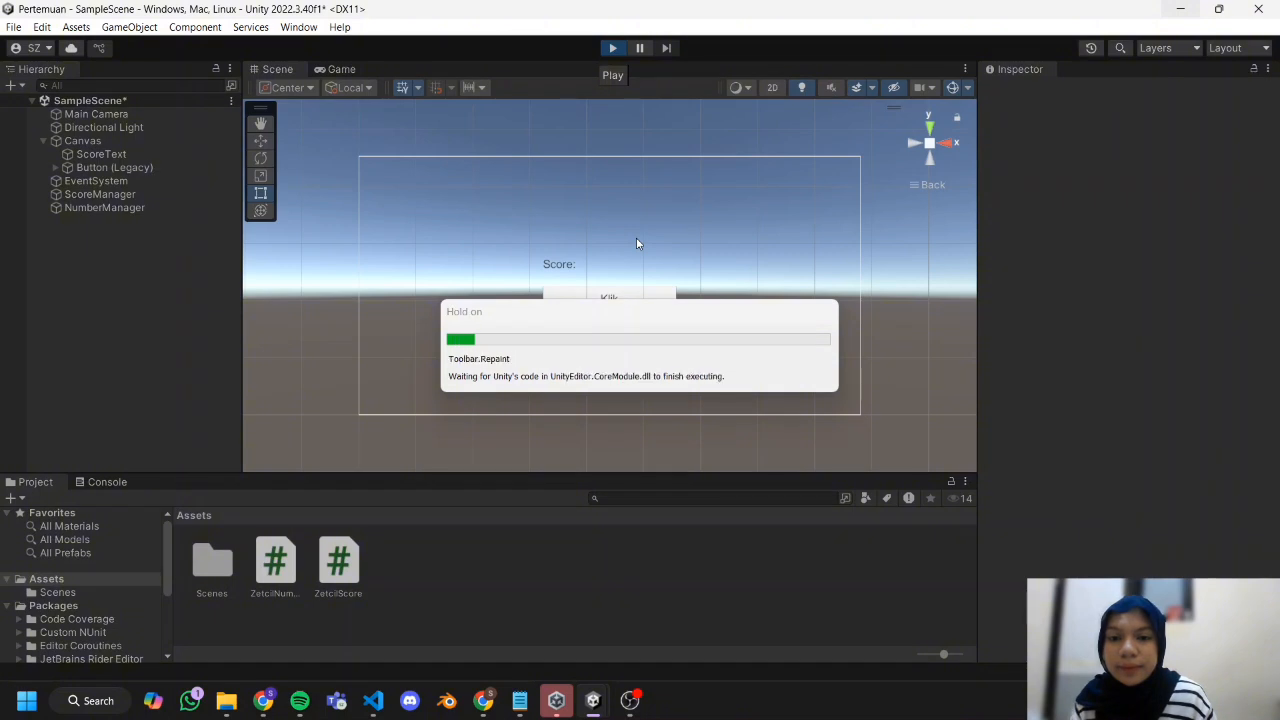
left_click(614, 311)
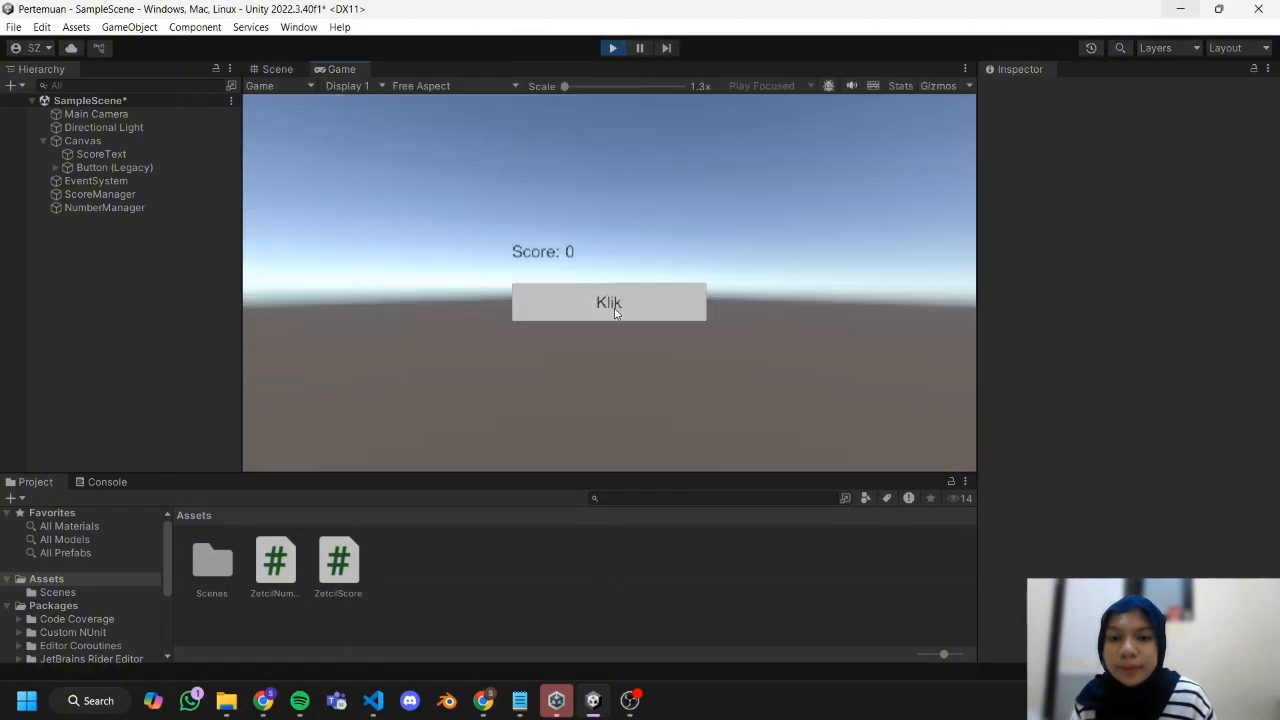
left_click(614, 311)
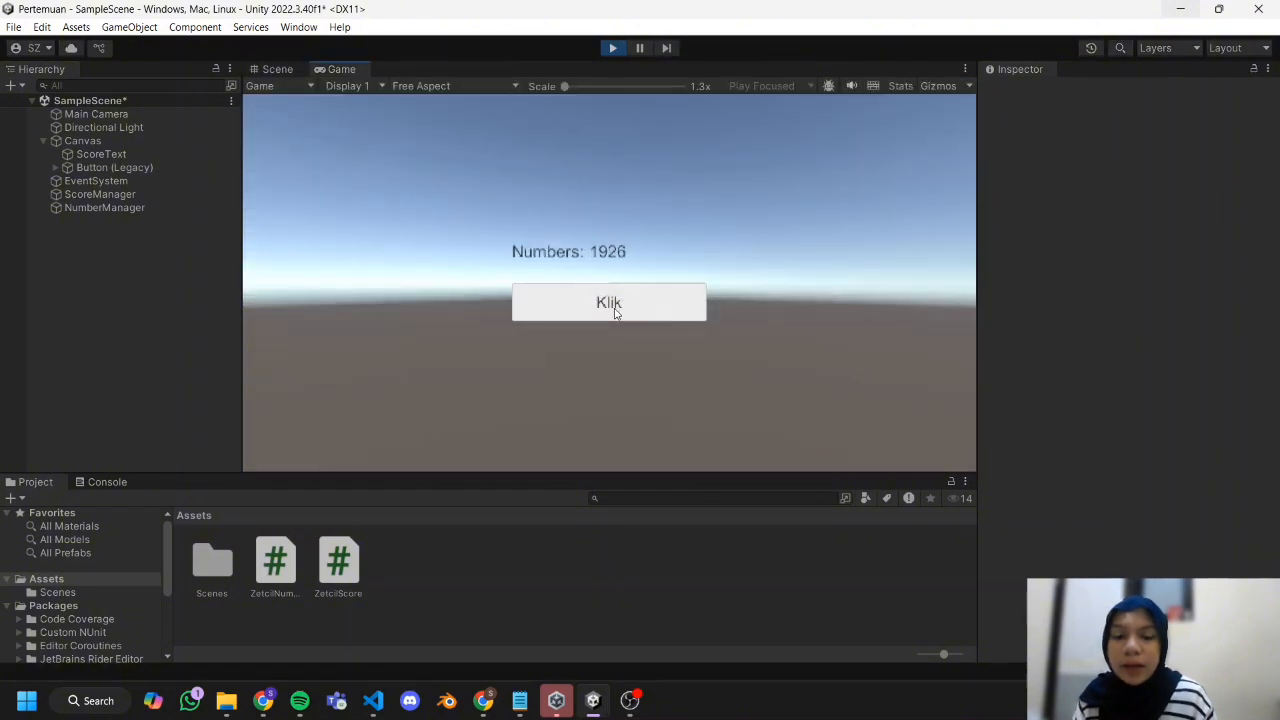
left_click(614, 311)
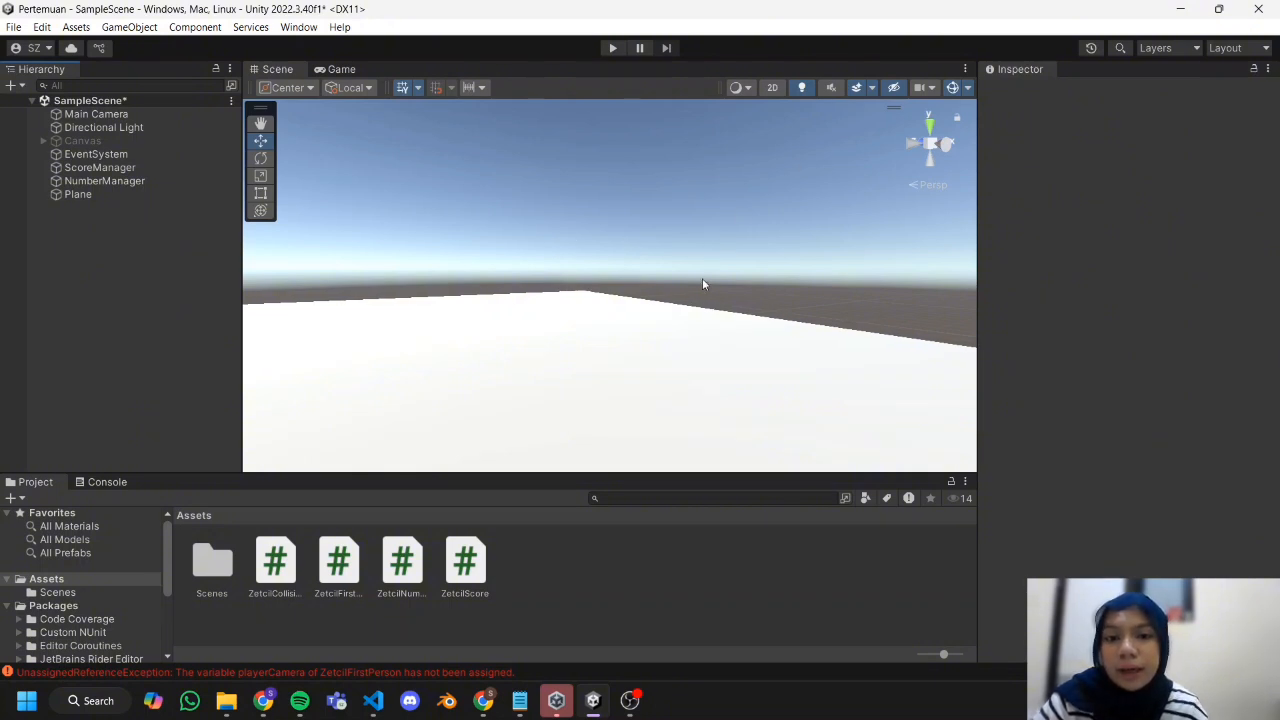
Examine the ZetcilFirstPerson script and switch to its code section in the Practical Module Chapter 04 document in Chrome.
scroll(691, 286, "down", 4)
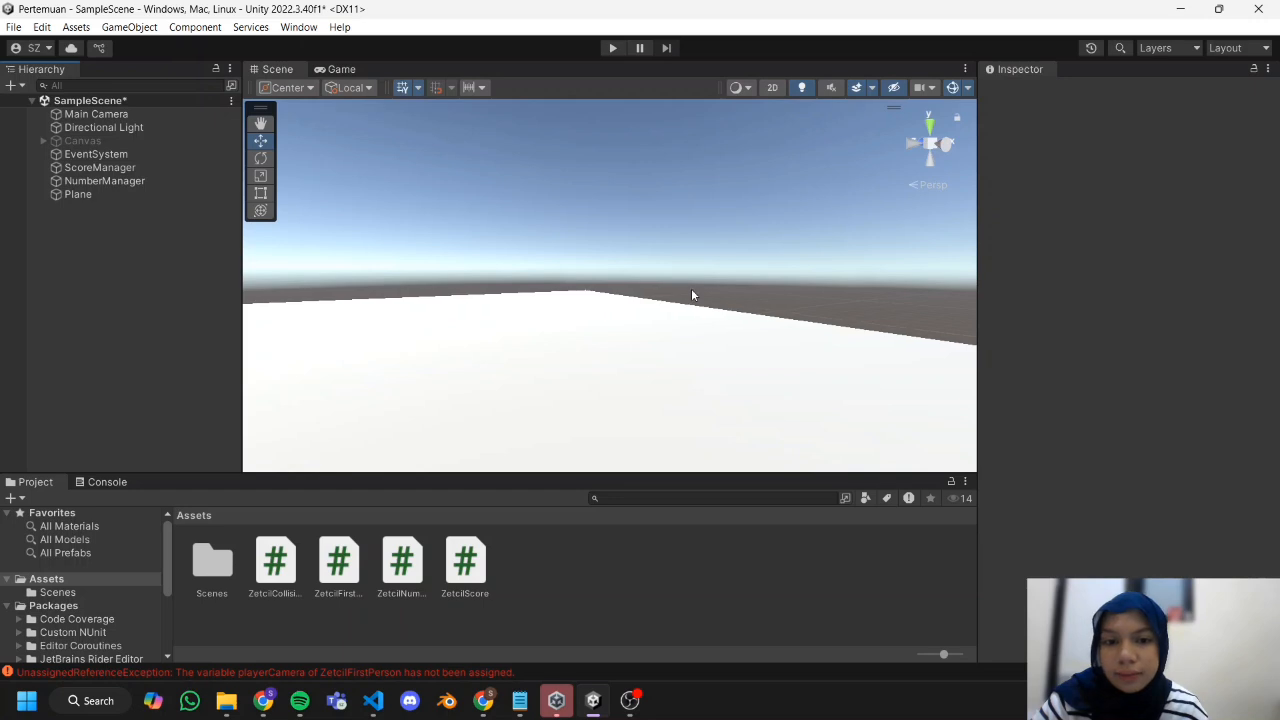
scroll(693, 282, "down", 3)
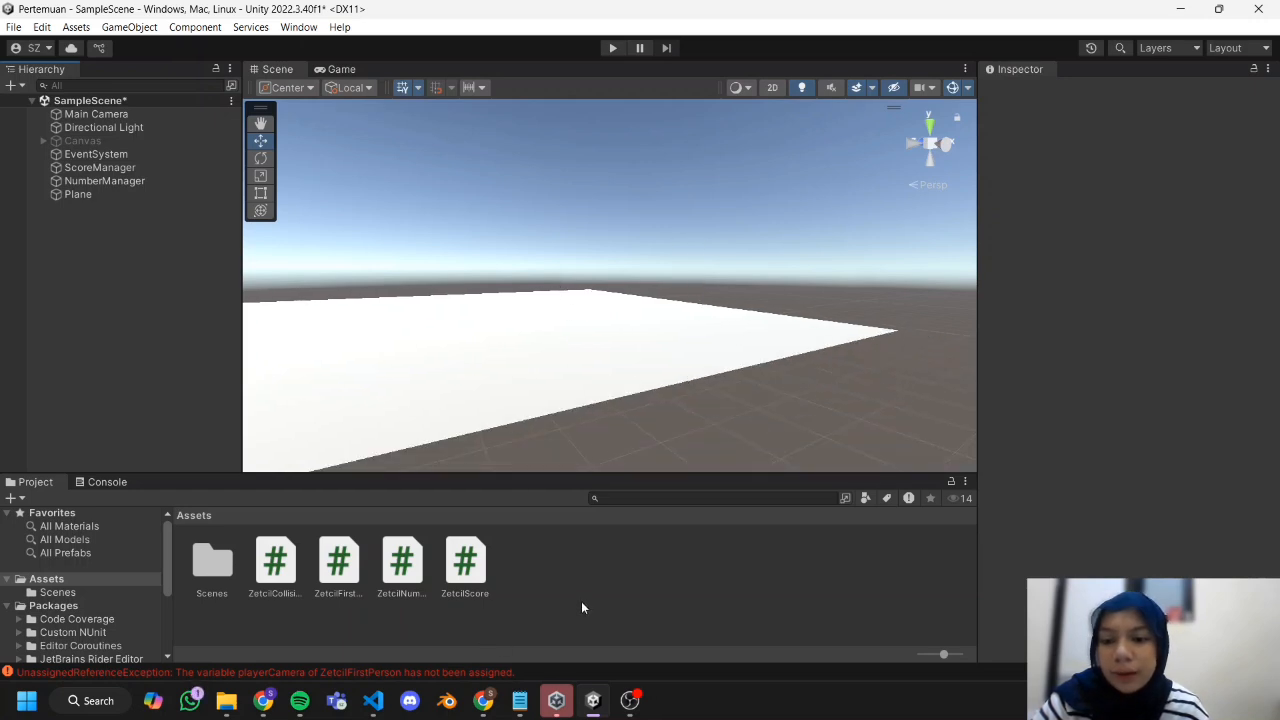
left_click(277, 587)
left_click(340, 572)
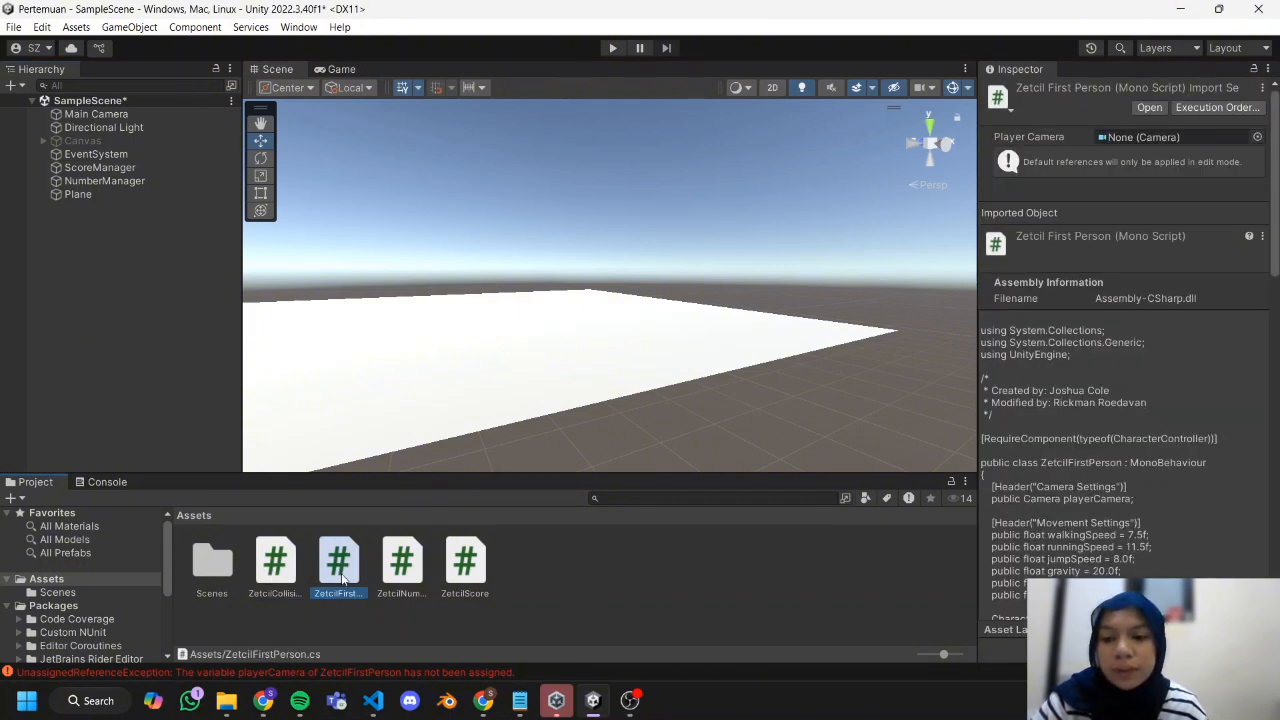
left_click(263, 700)
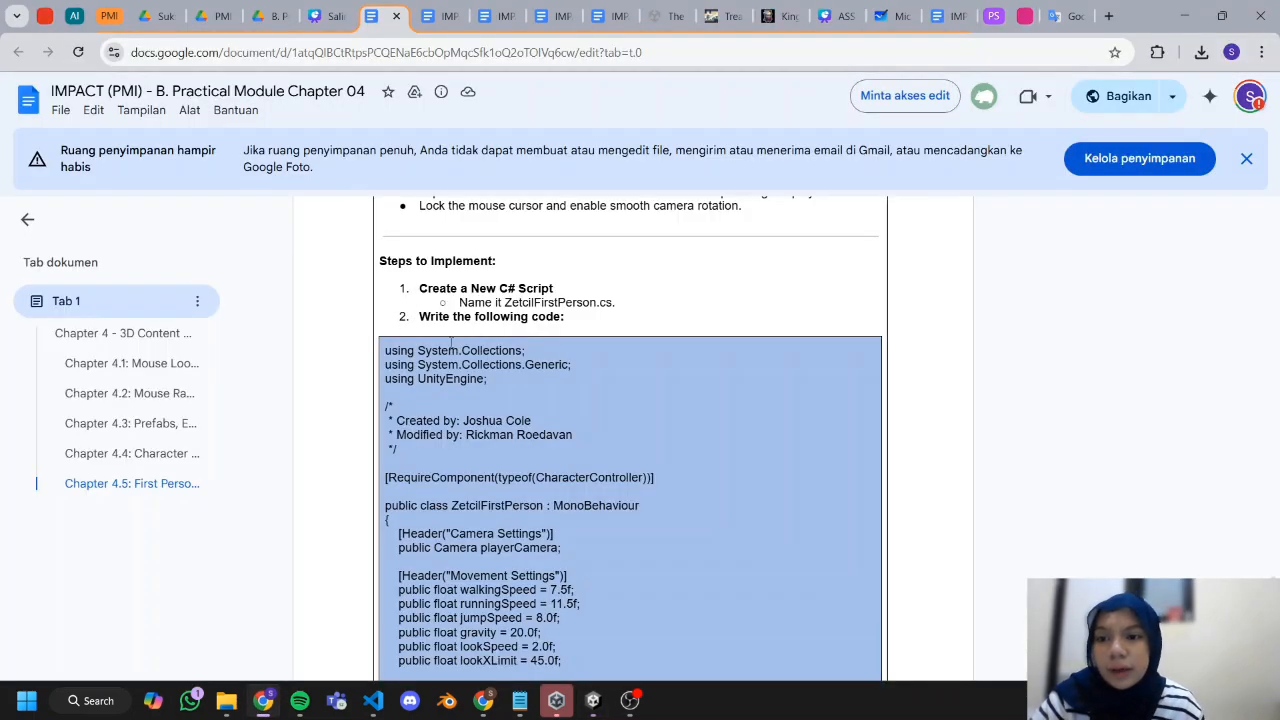
Review the ZetcilFirstPerson code and the ZetcilCollisionDetection code in the Chapter 06 document, and switch back to the Unity editor.
scroll(477, 484, "down", 2)
scroll(477, 484, "up", 1)
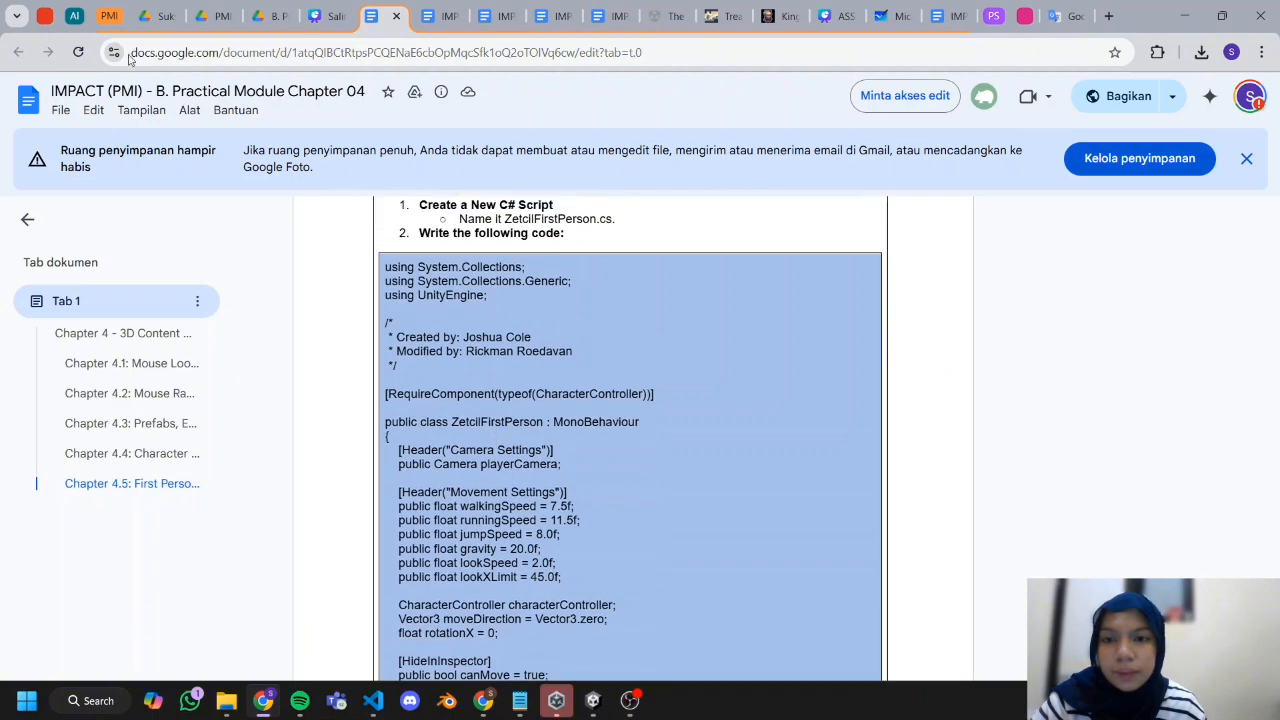
left_click(430, 16)
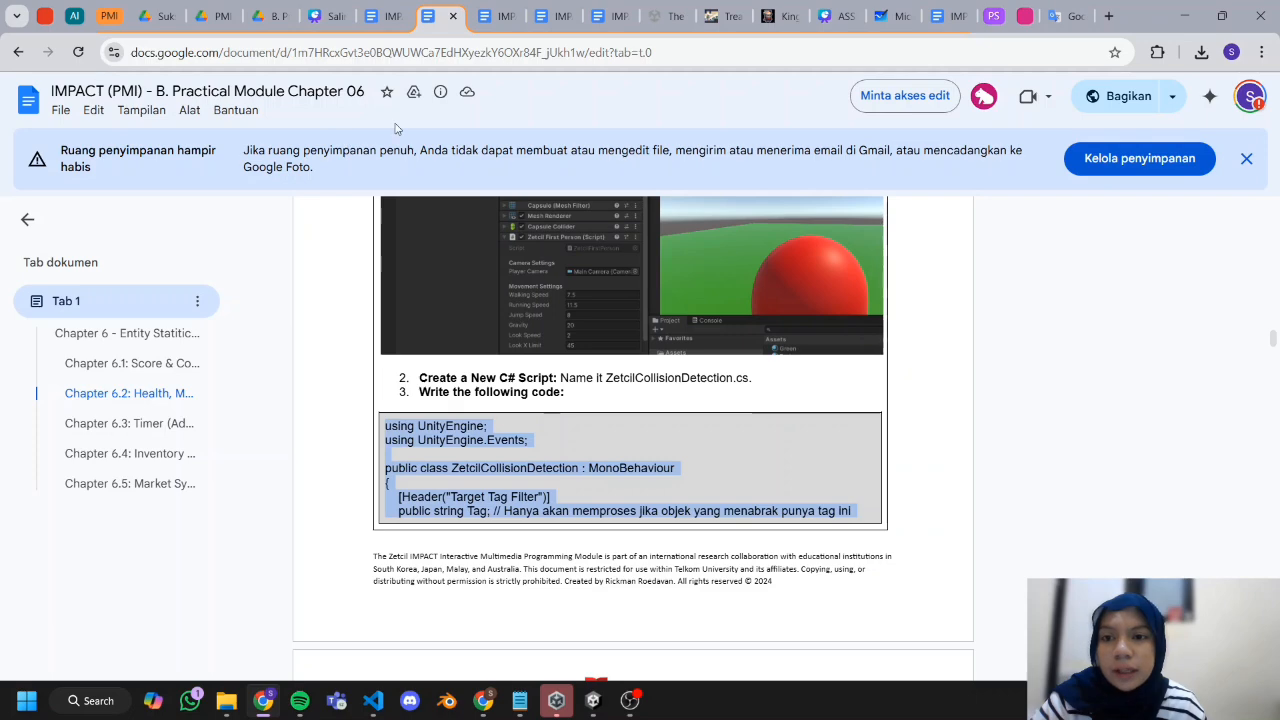
scroll(515, 404, "down", 2)
scroll(515, 404, "up", 1)
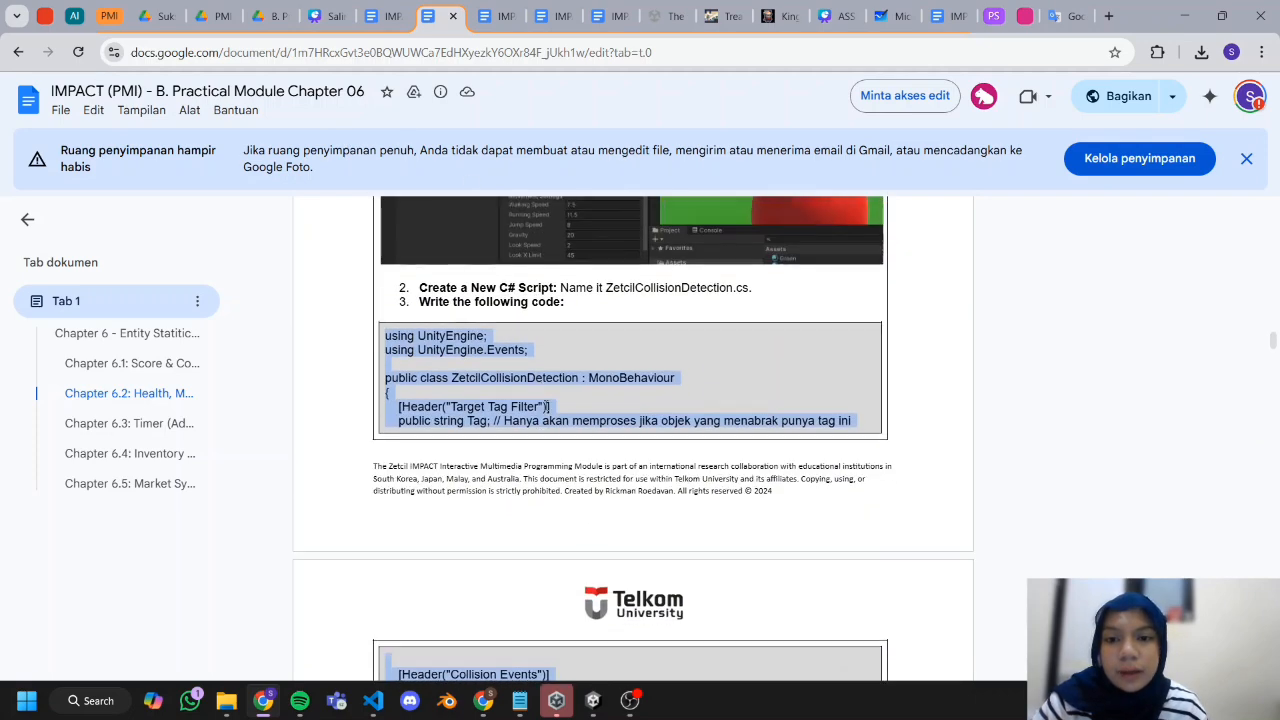
left_click(593, 701)
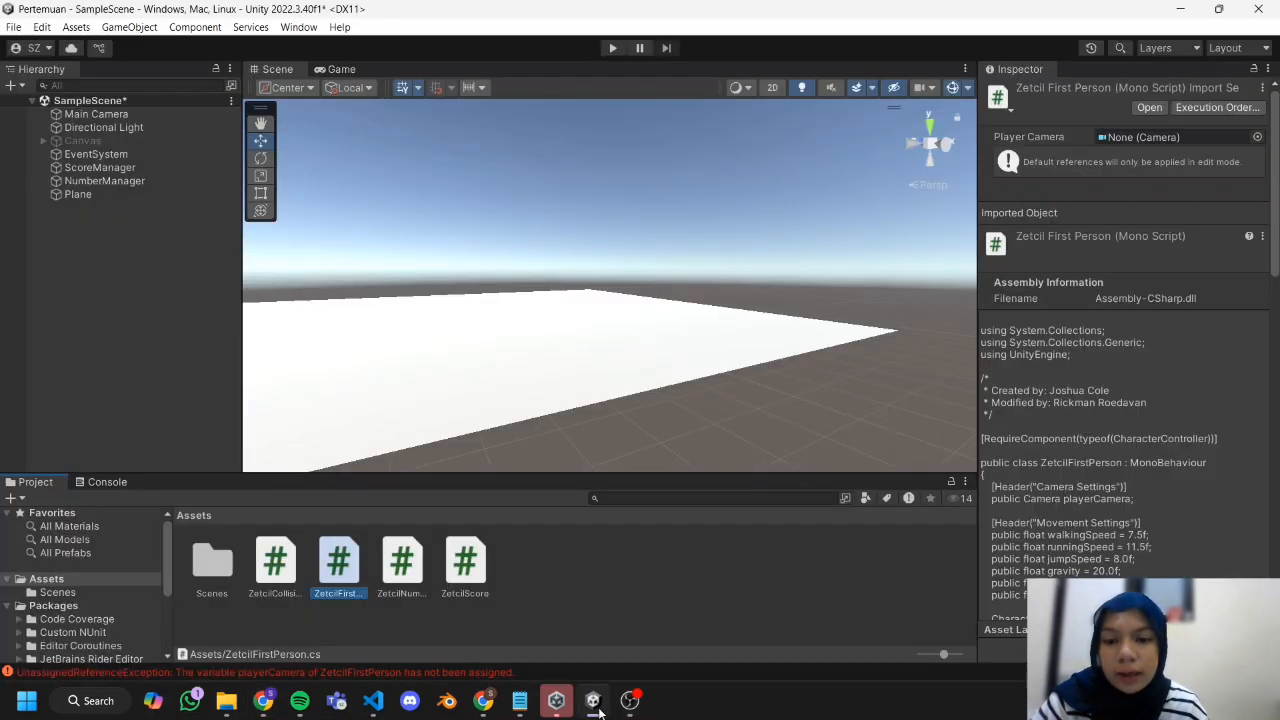
Add a 3D capsule to SampleScene.
left_click(516, 594)
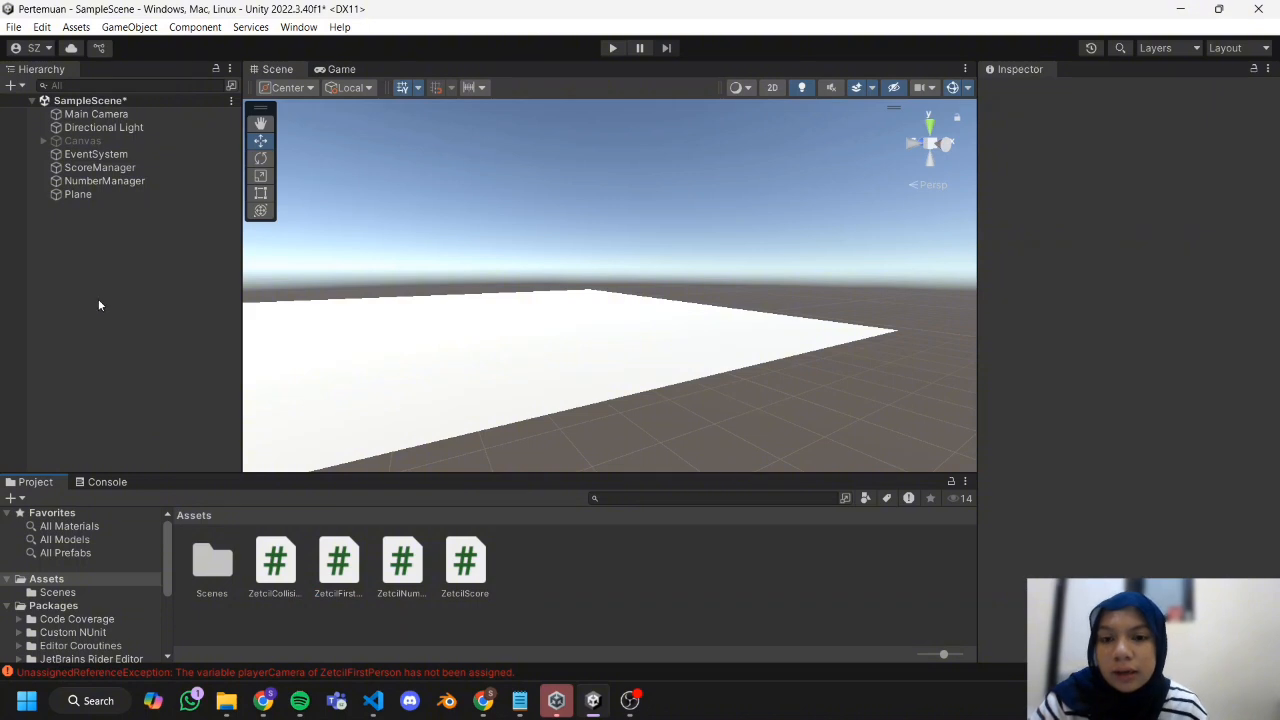
scroll(551, 340, "up", 3)
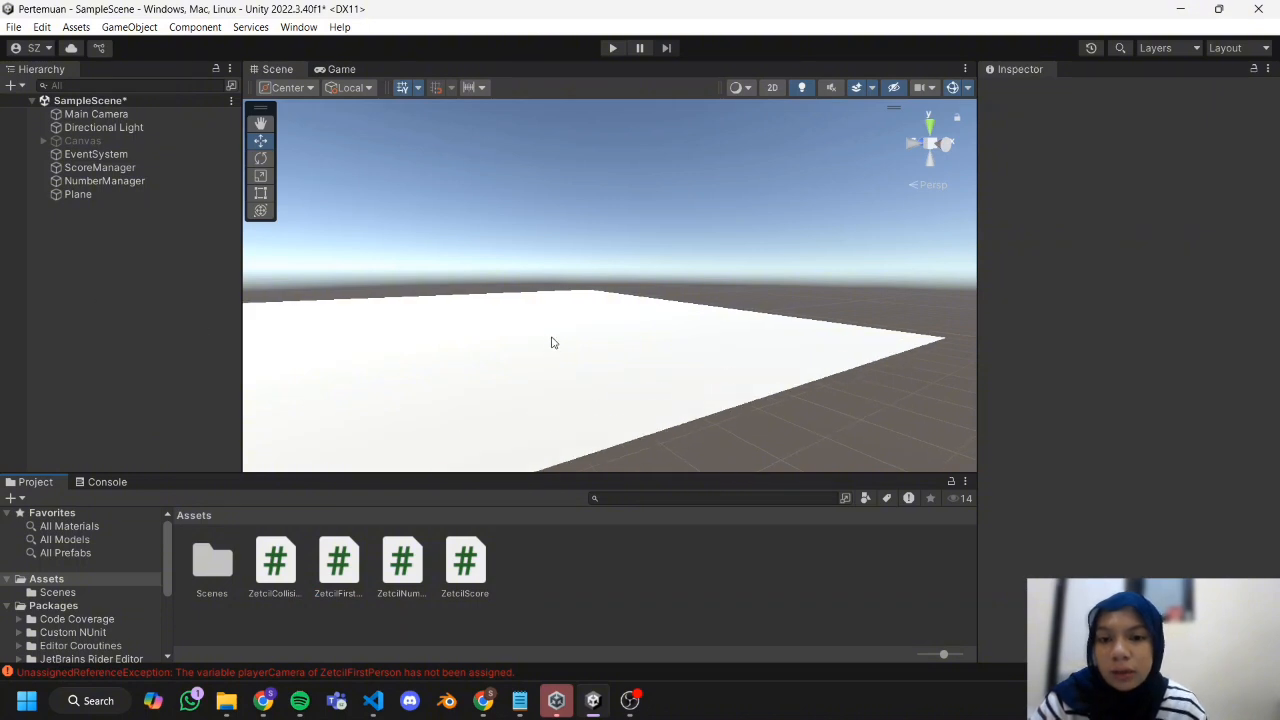
right_click(130, 224)
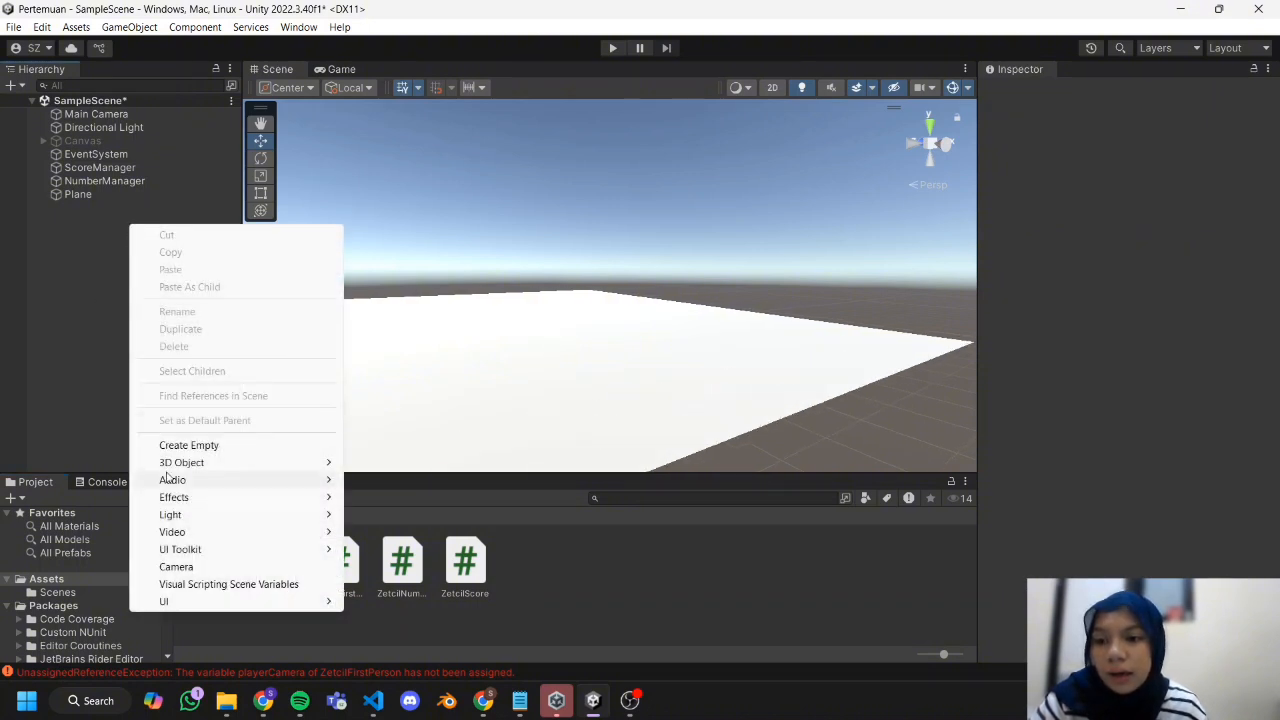
mouse_move(231, 465)
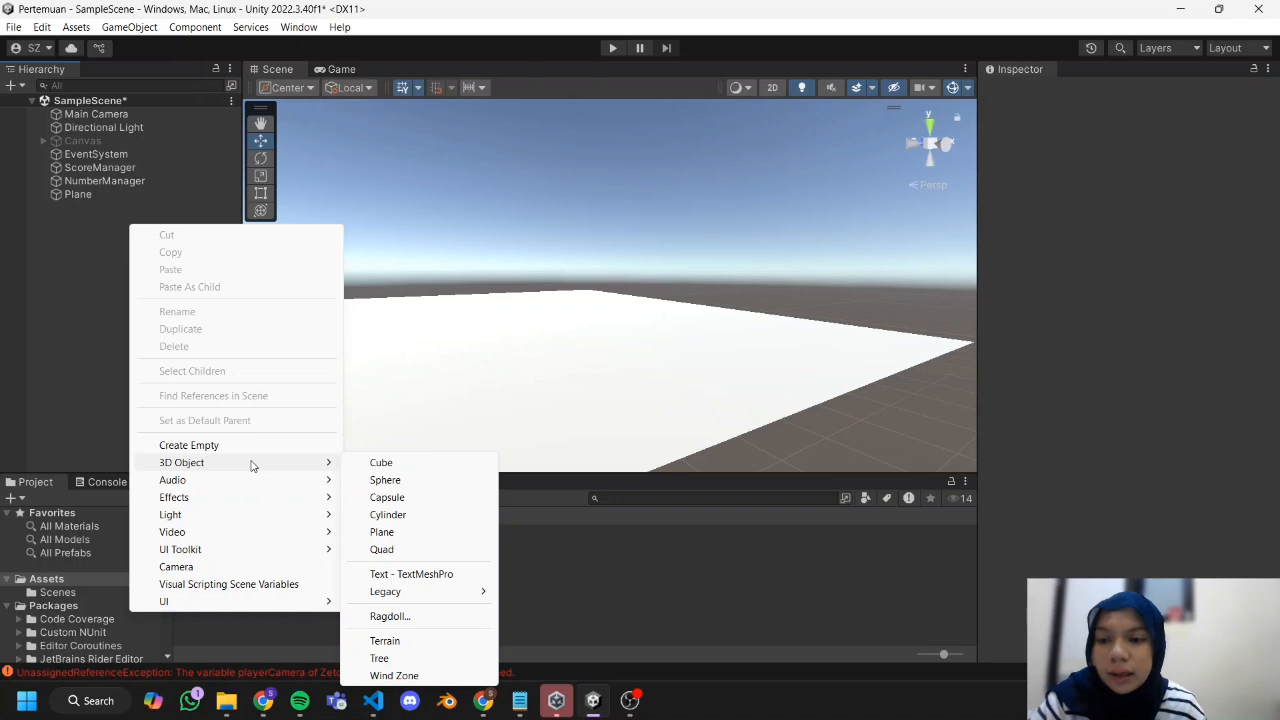
left_click(399, 497)
scroll(725, 258, "up", 5)
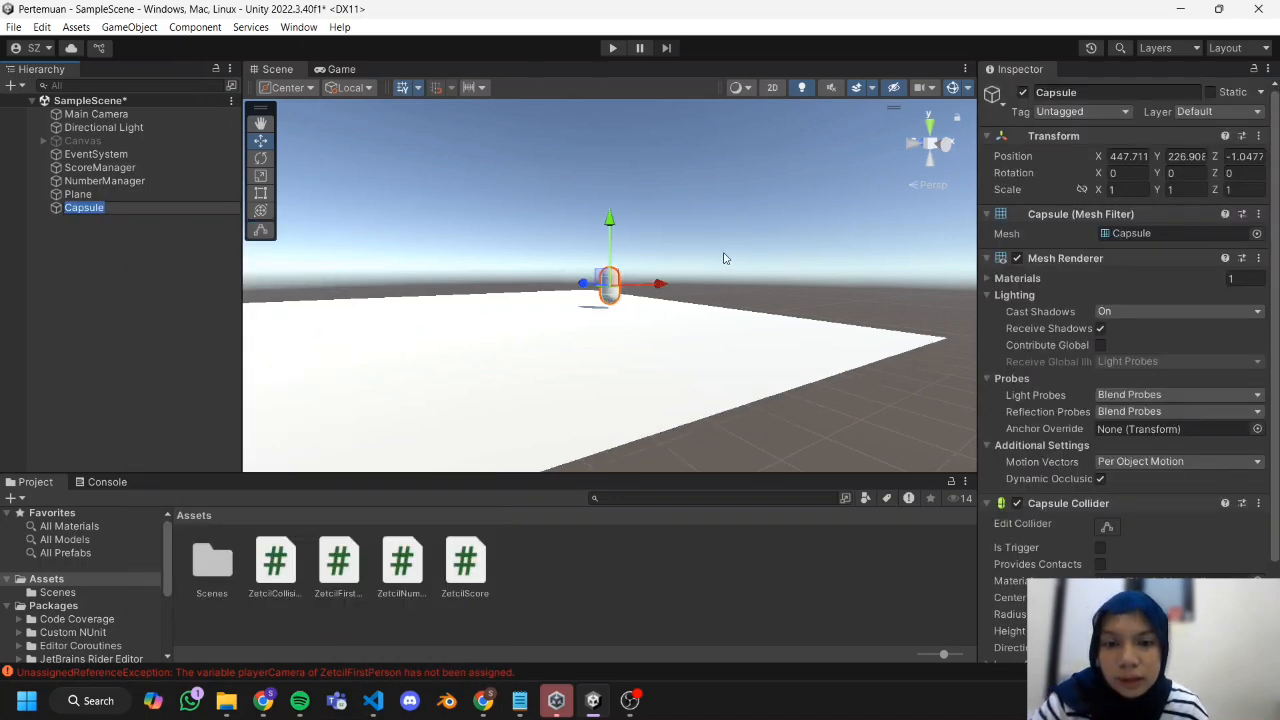
Move the capsule down onto the plane, to about X 448.96, Y 226.56, Z -2.11.
left_click_drag(668, 292, 683, 290)
left_click_drag(588, 280, 608, 288)
left_click_drag(643, 231, 643, 244)
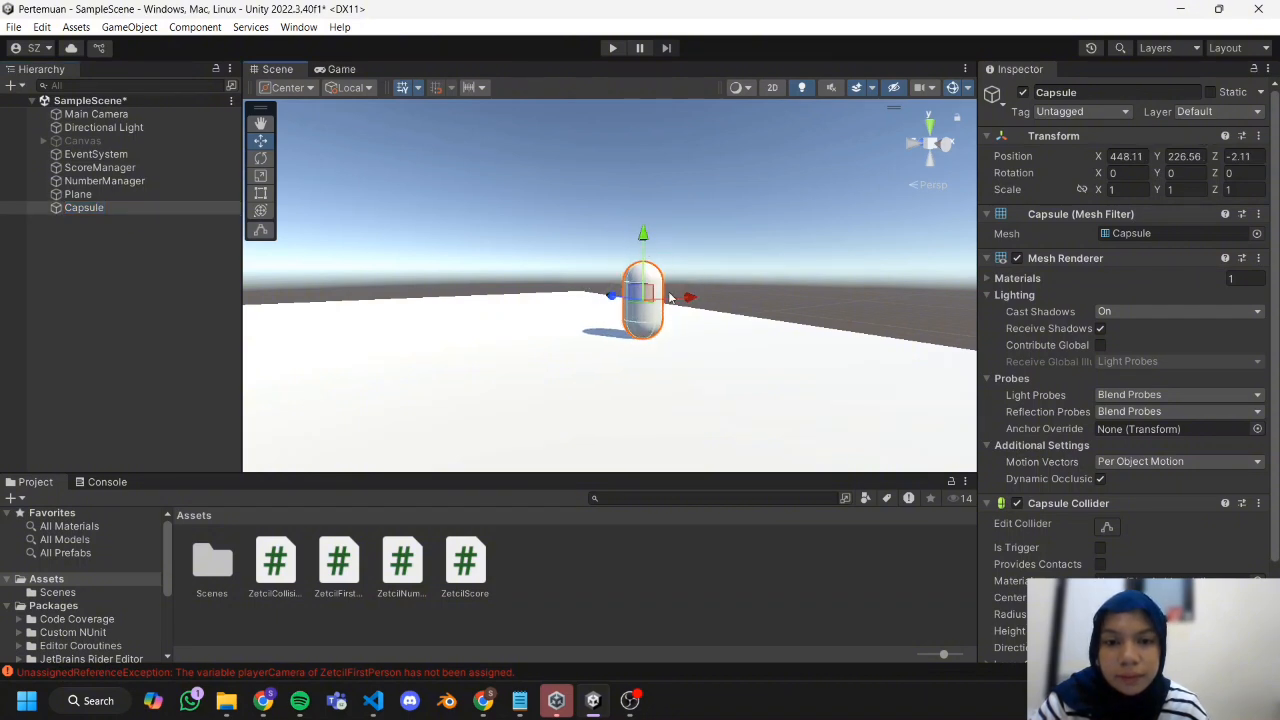
left_click_drag(684, 296, 711, 296)
scroll(741, 265, "down", 2)
scroll(744, 262, "up", 1)
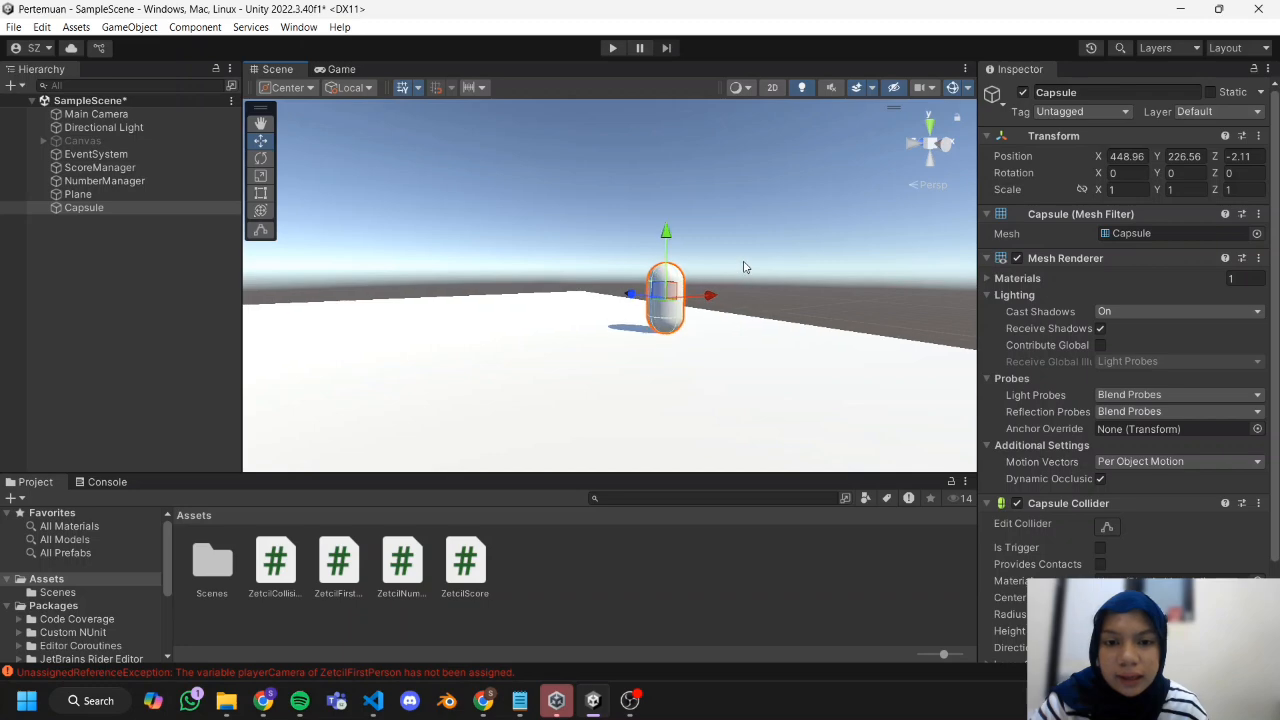
Create a new material in Assets with a purple albedo colour and apply it to the capsule.
right_click(570, 580)
mouse_move(700, 119)
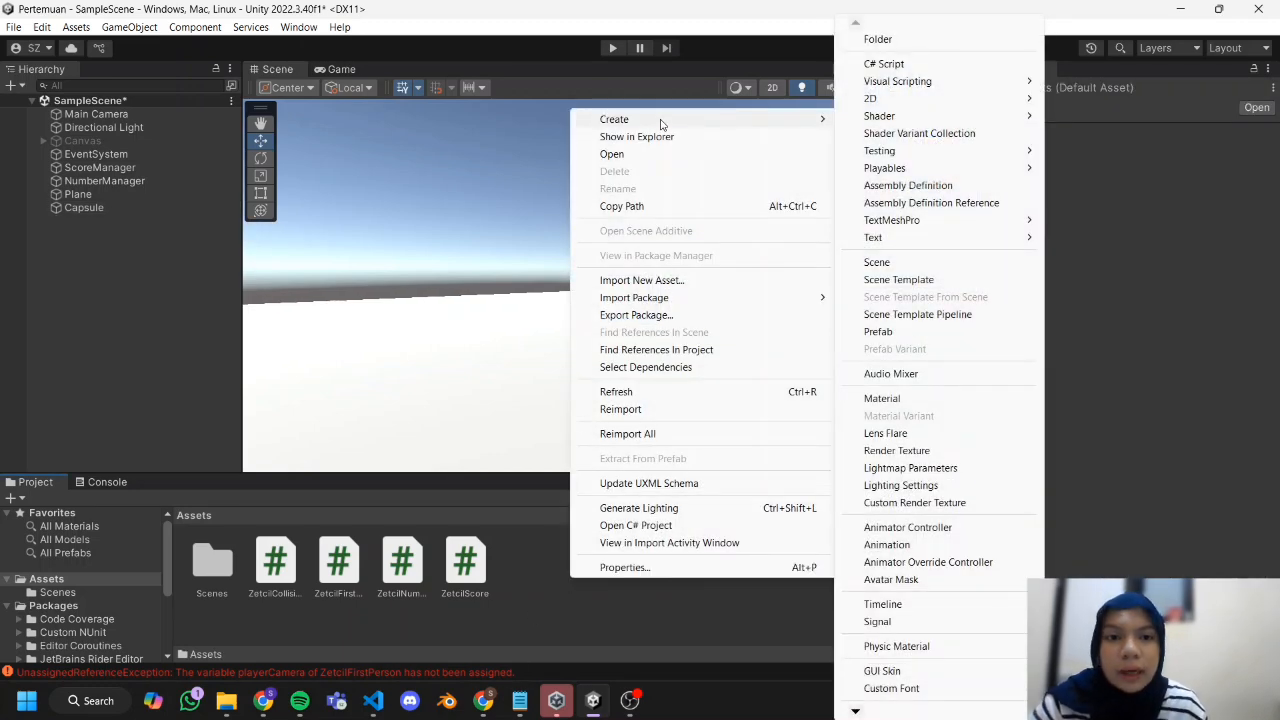
left_click(895, 398)
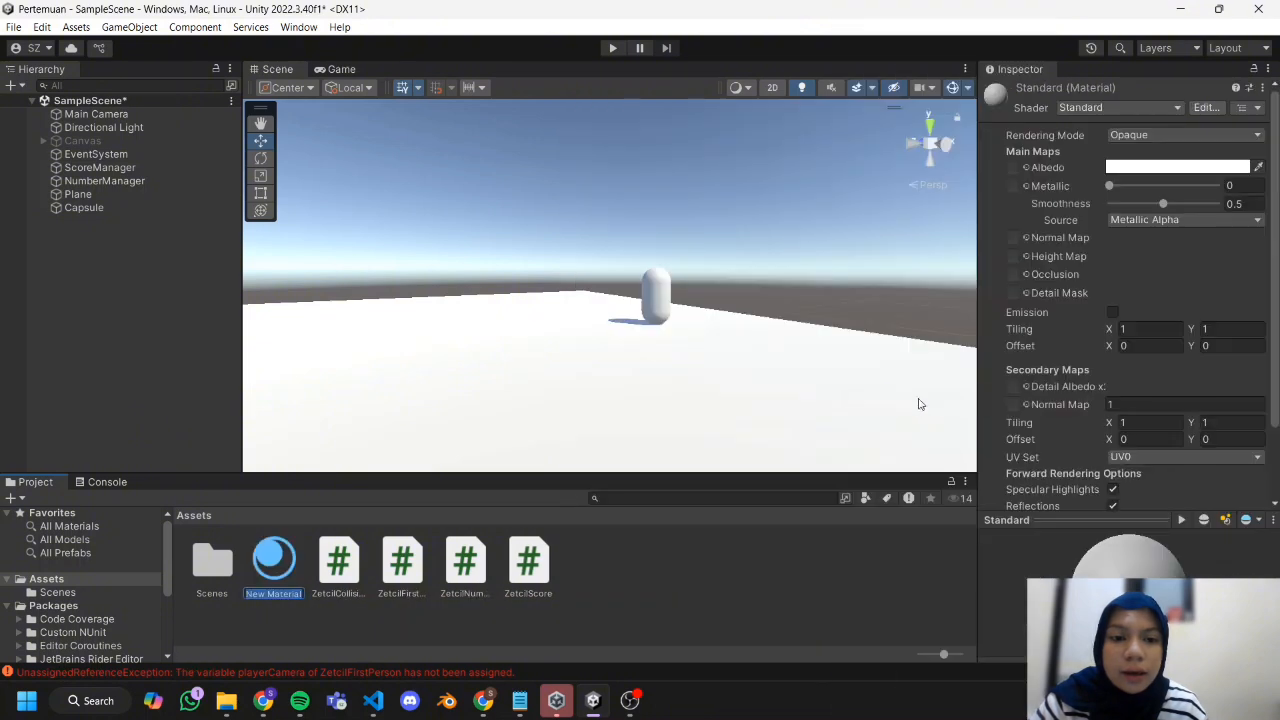
key("Return")
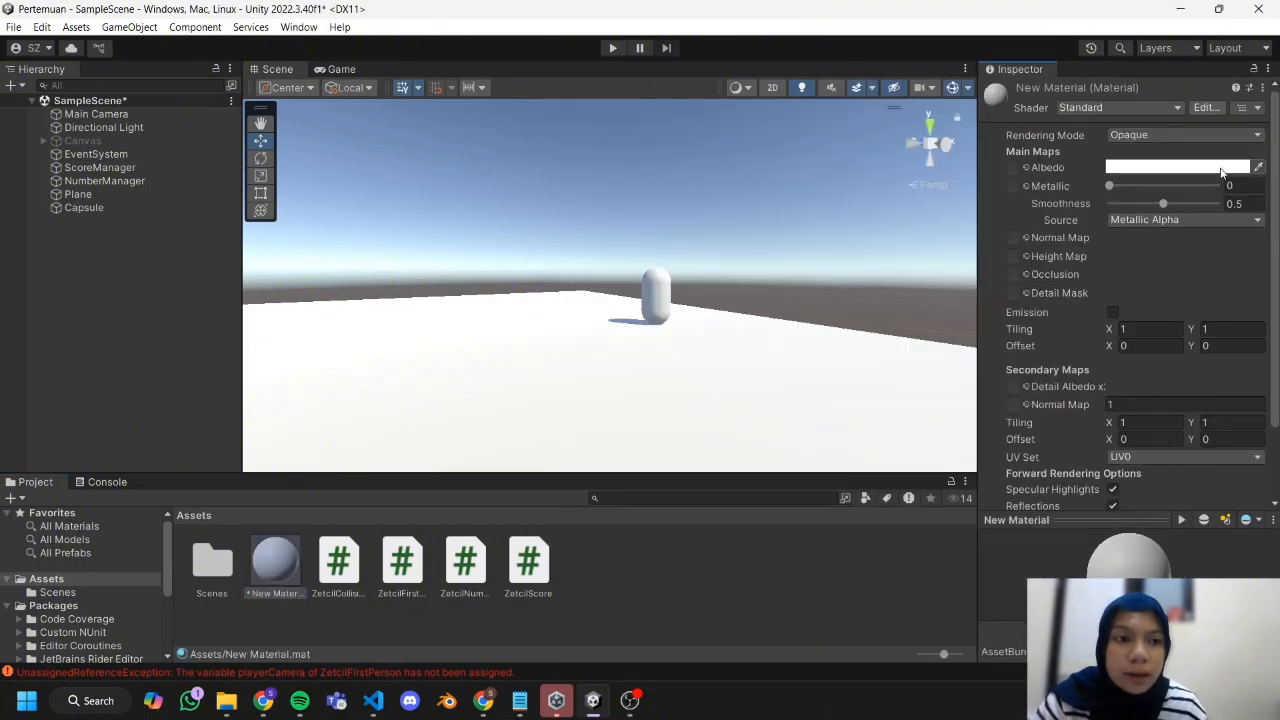
left_click(1221, 167)
mouse_move(1204, 372)
left_mouse_down()
mouse_move(1188, 382)
mouse_move(1180, 430)
left_mouse_up()
left_click_drag(1197, 287, 1221, 271)
left_click(1265, 158)
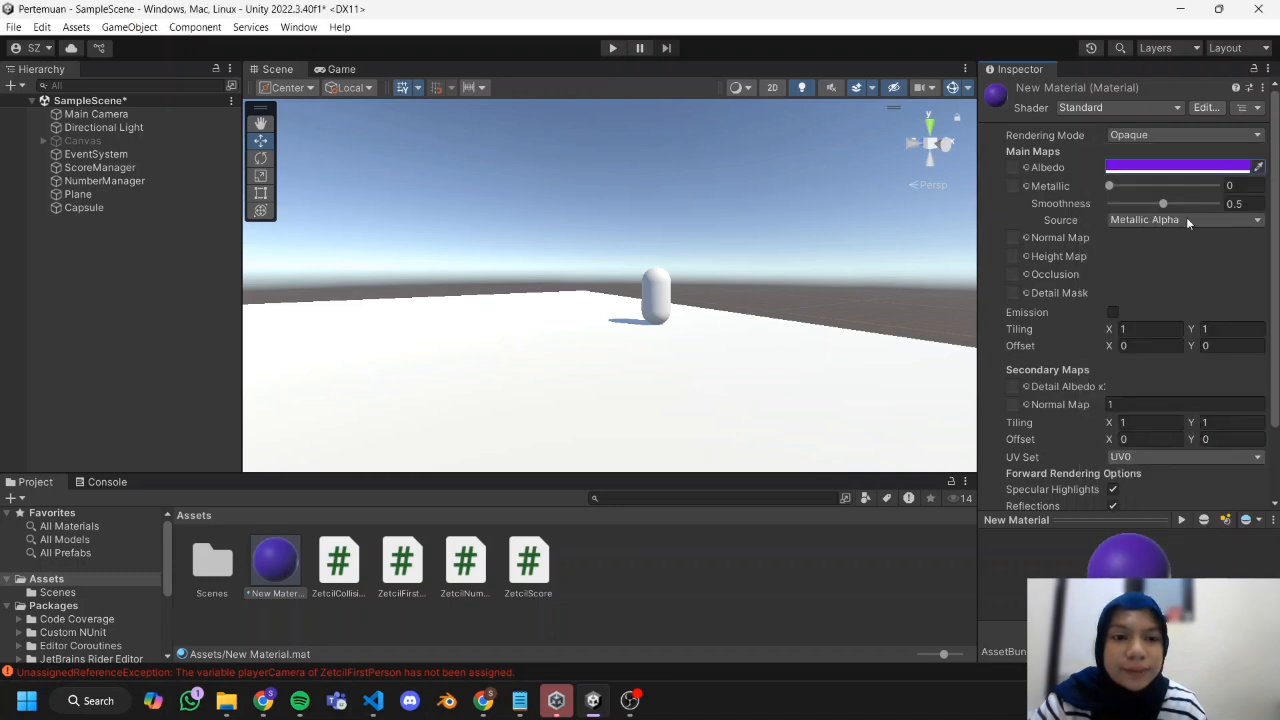
left_click(277, 619)
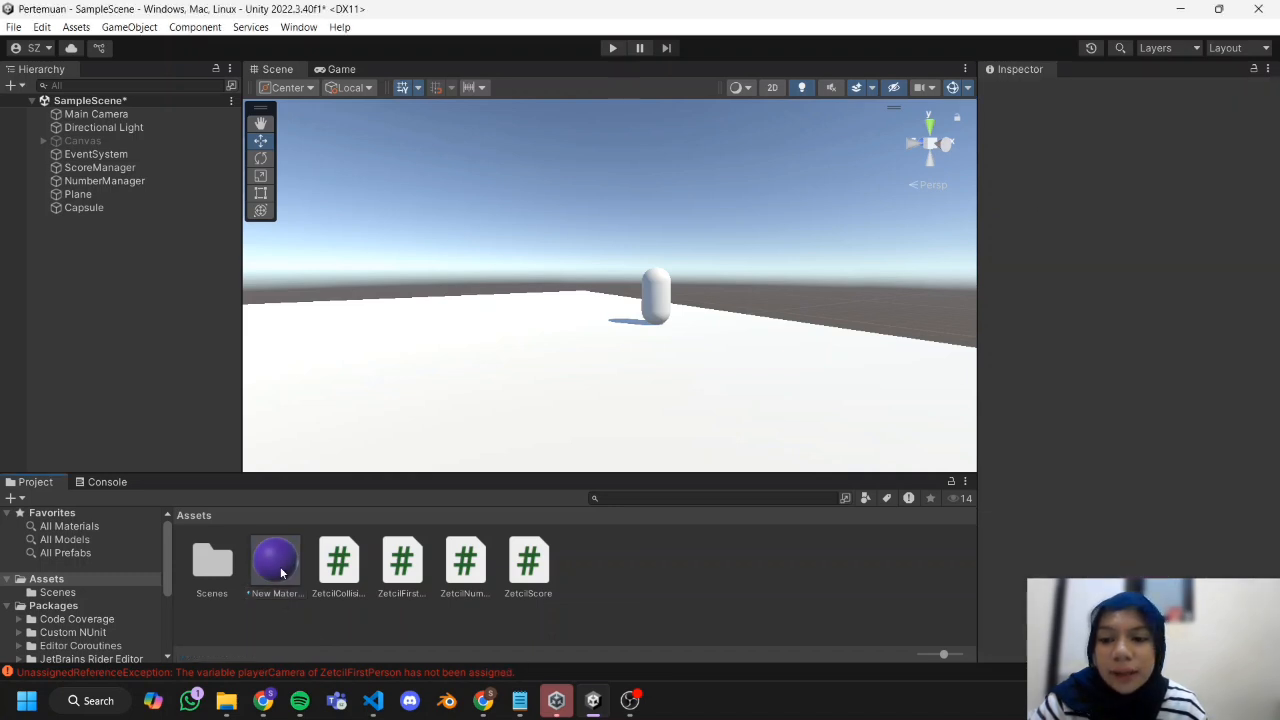
left_click_drag(278, 565, 134, 209)
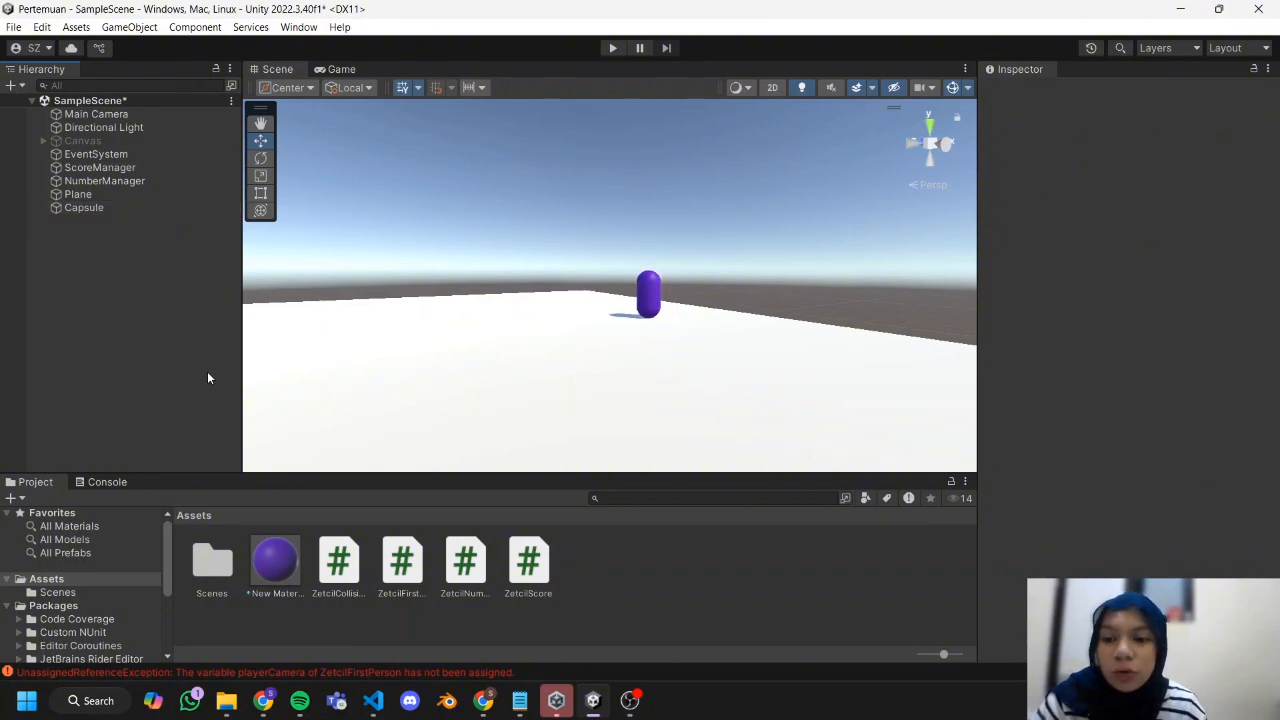
Deactivate the Main Camera object in the scene.
left_click(96, 209)
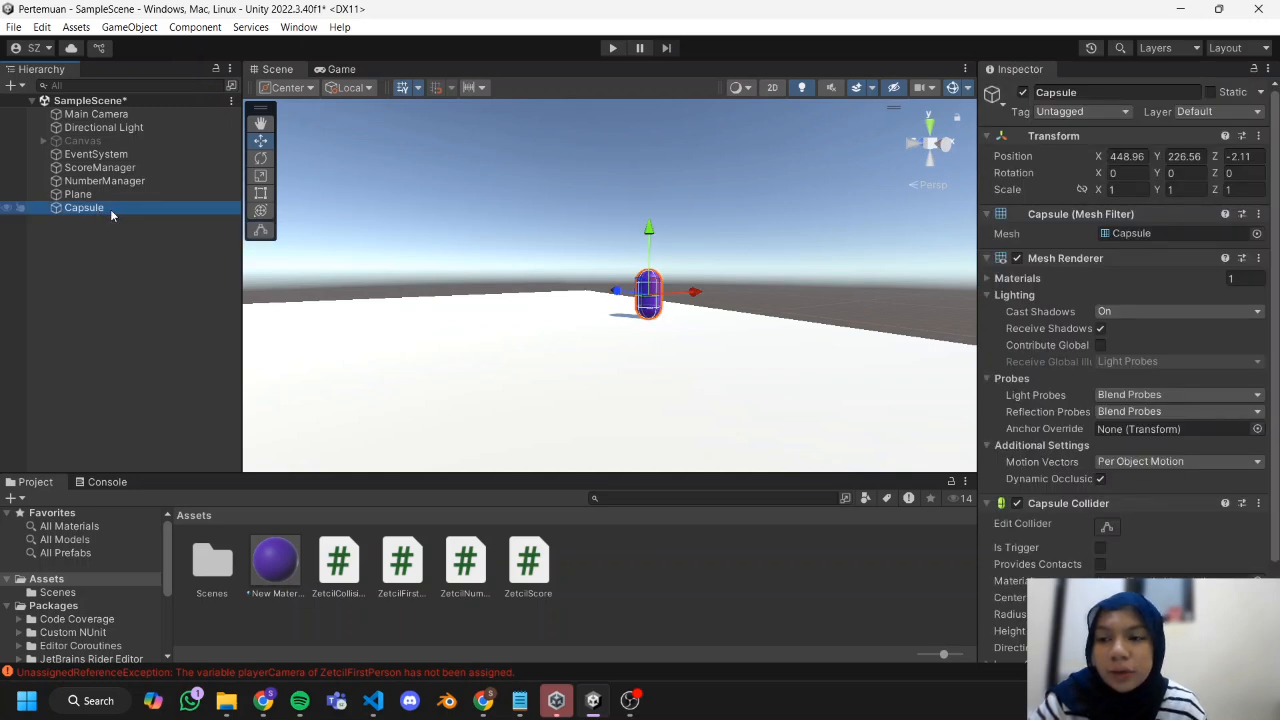
left_click(130, 115)
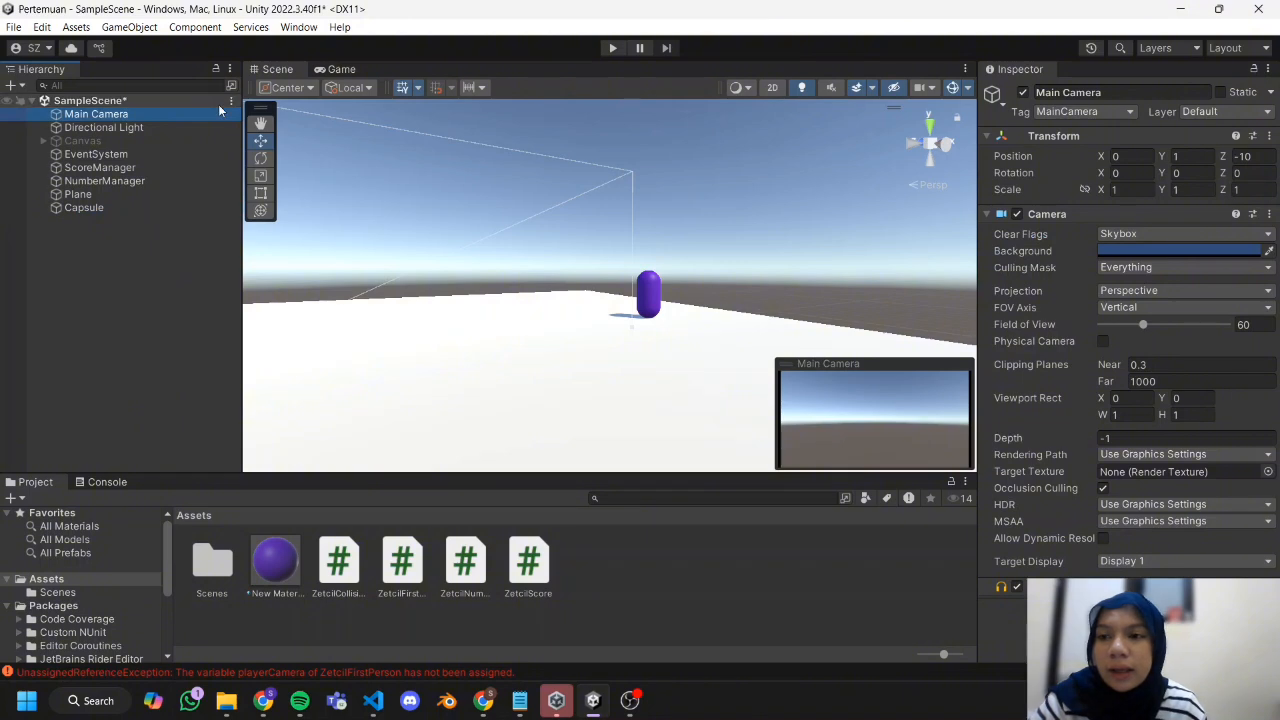
left_click(1022, 93)
left_click(175, 246)
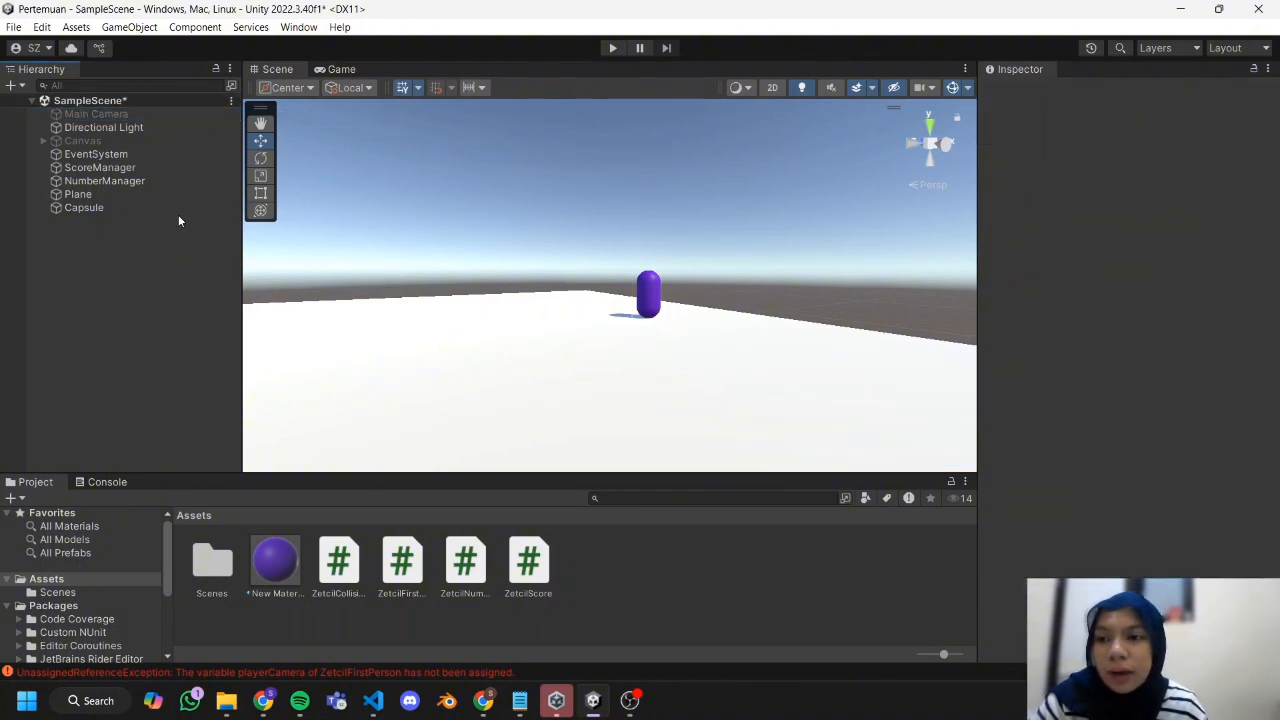
Add a new camera as a child of the capsule.
right_click(158, 210)
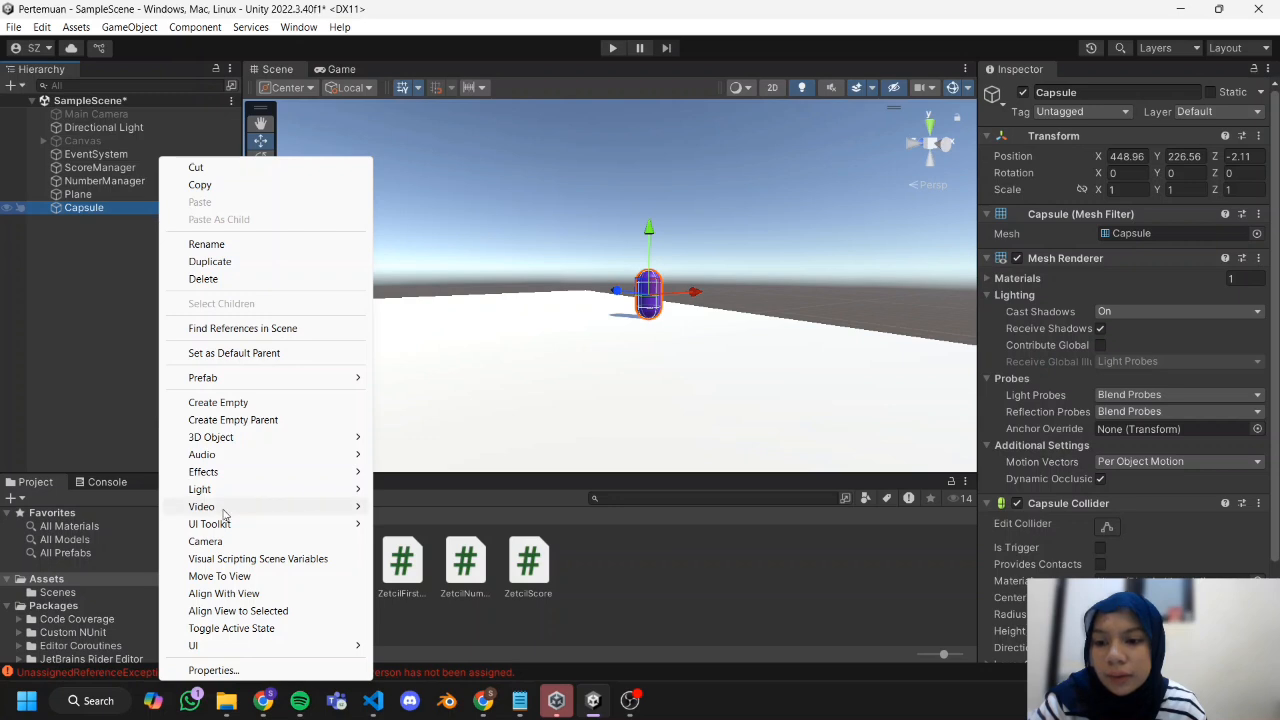
left_click(228, 541)
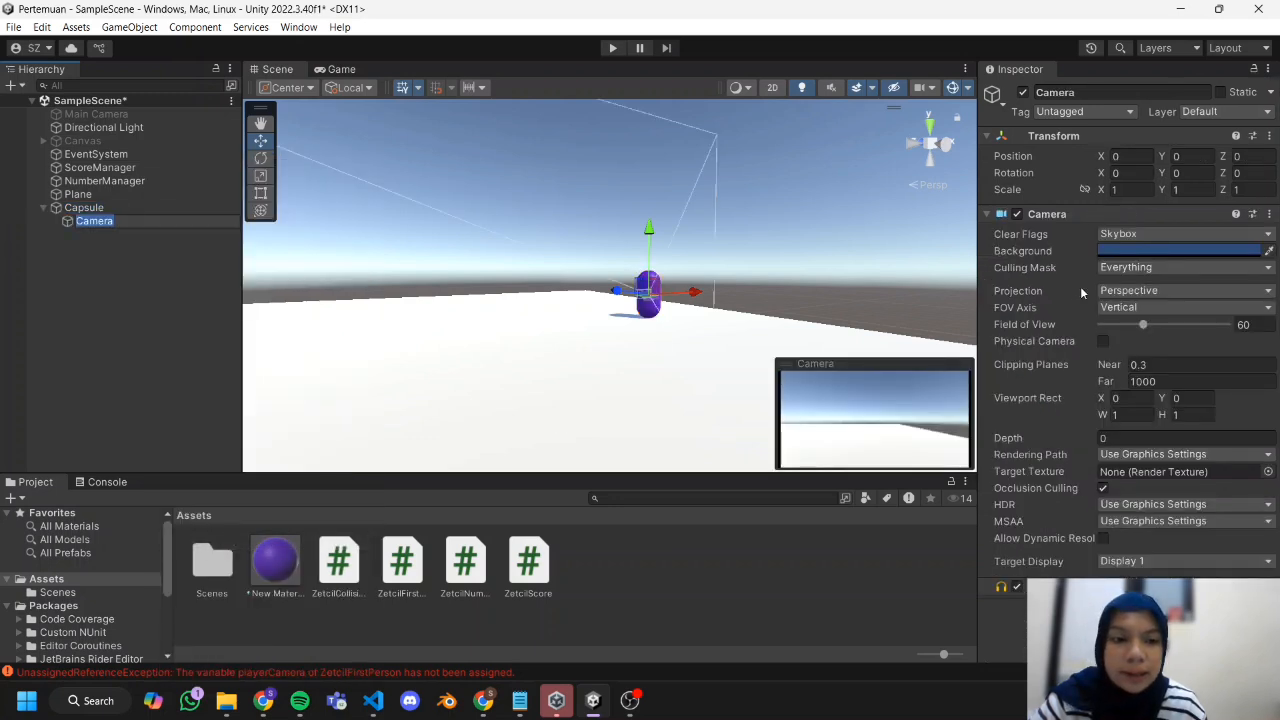
left_click(112, 316)
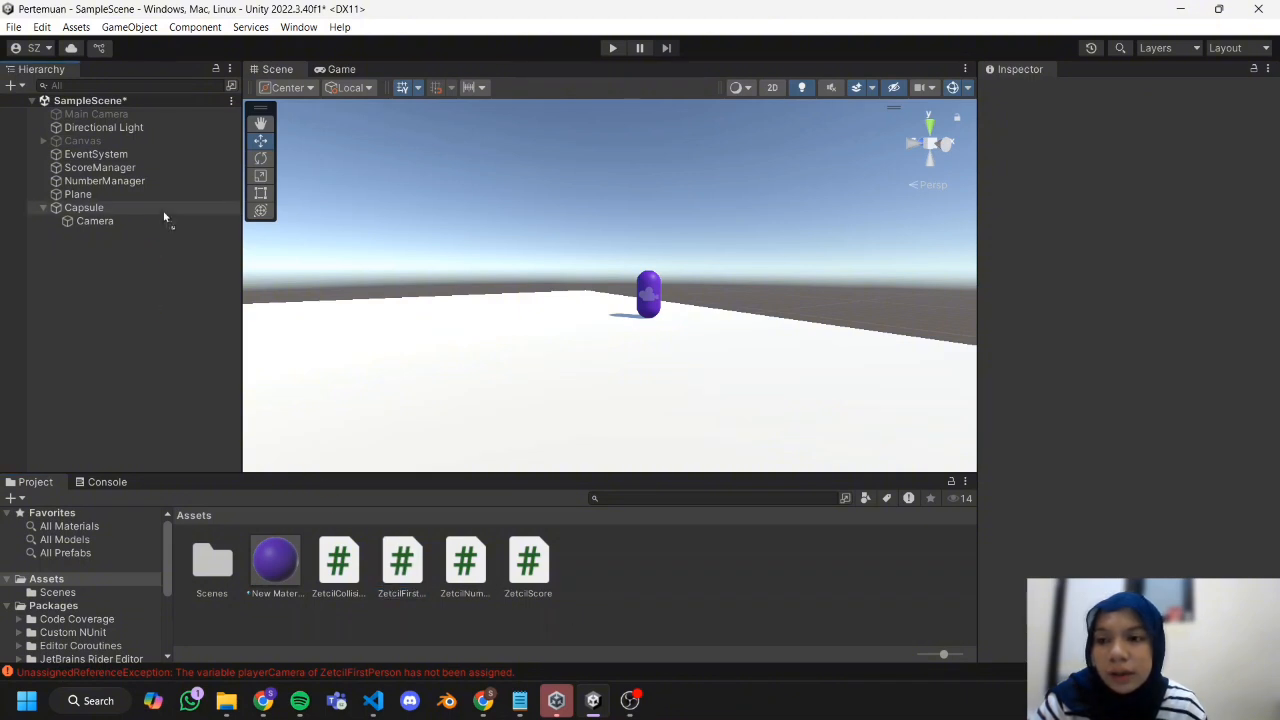
Attach the ZetcilFirstPerson script to the capsule and assign its child Camera as the Player Camera.
left_click(84, 207)
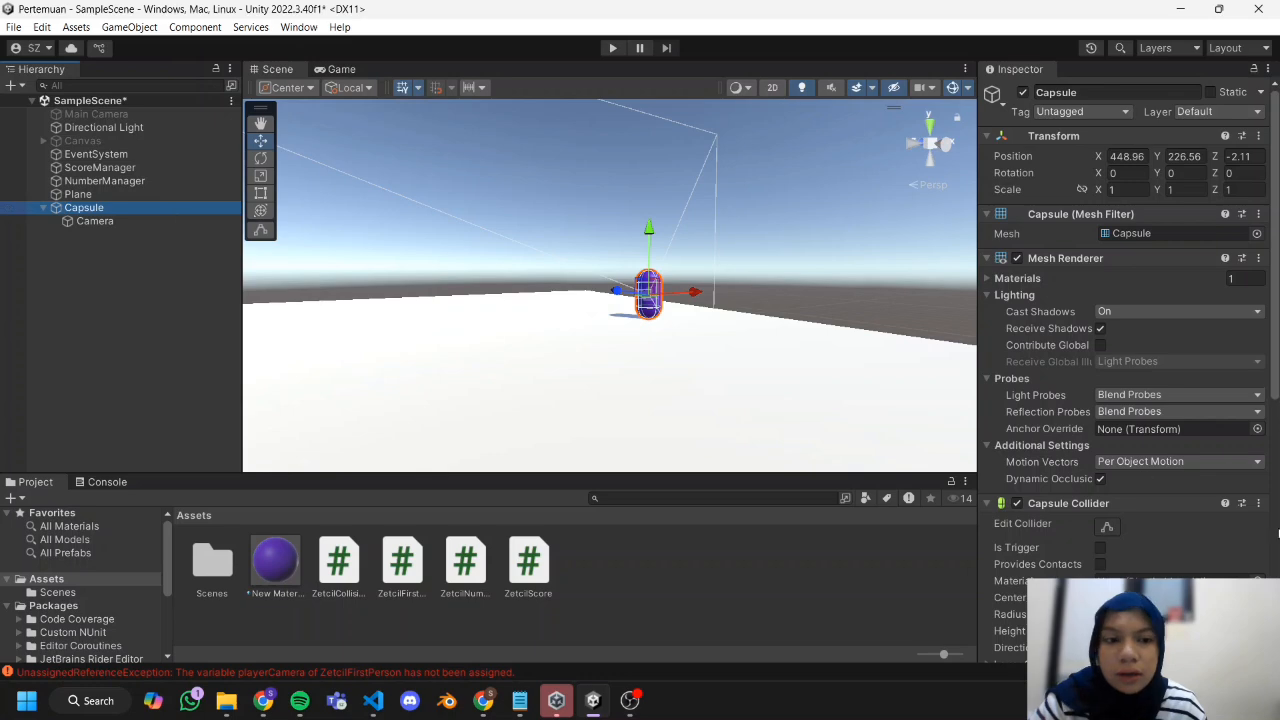
scroll(1136, 490, "down", 2)
scroll(1136, 490, "down", 8)
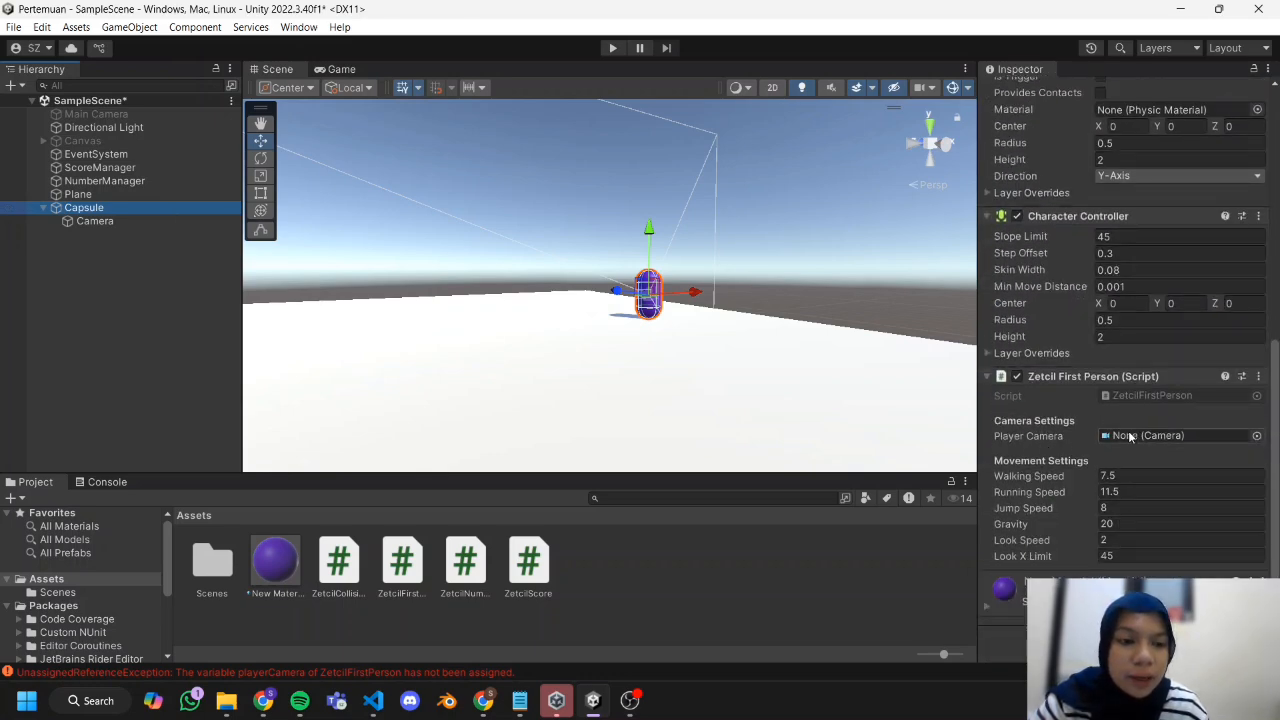
left_click(142, 221)
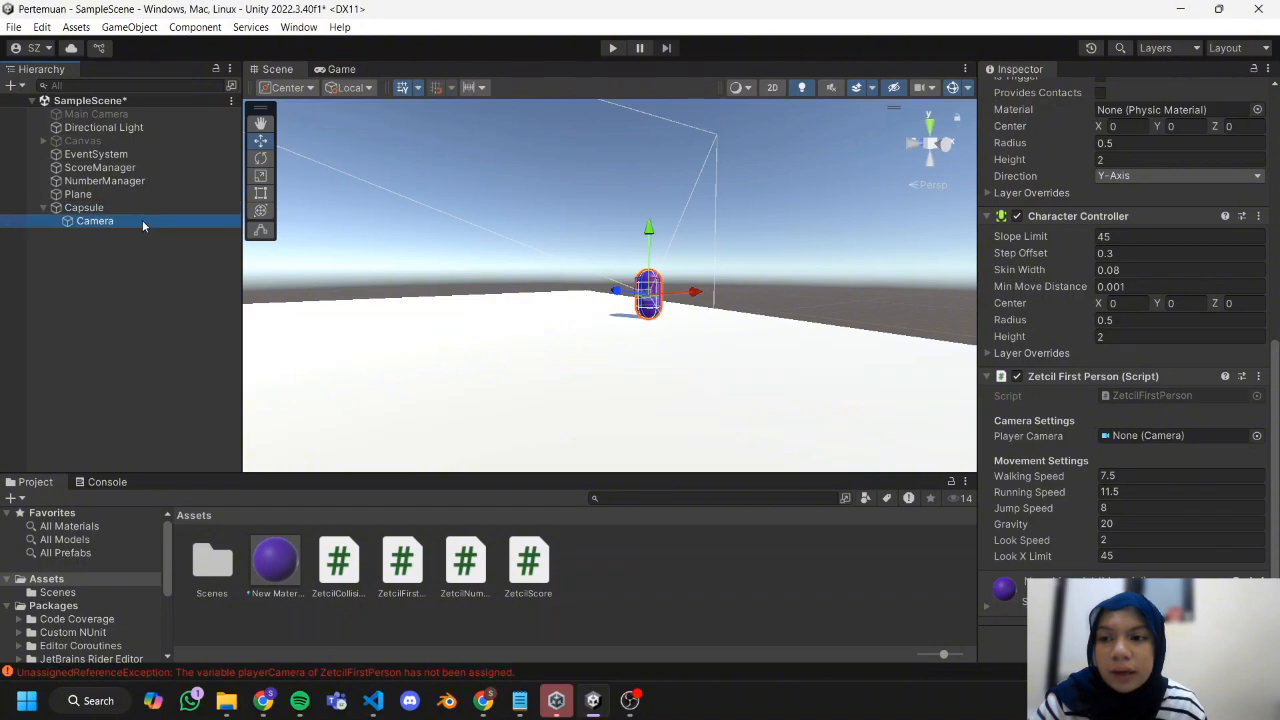
left_click_drag(142, 220, 1188, 434)
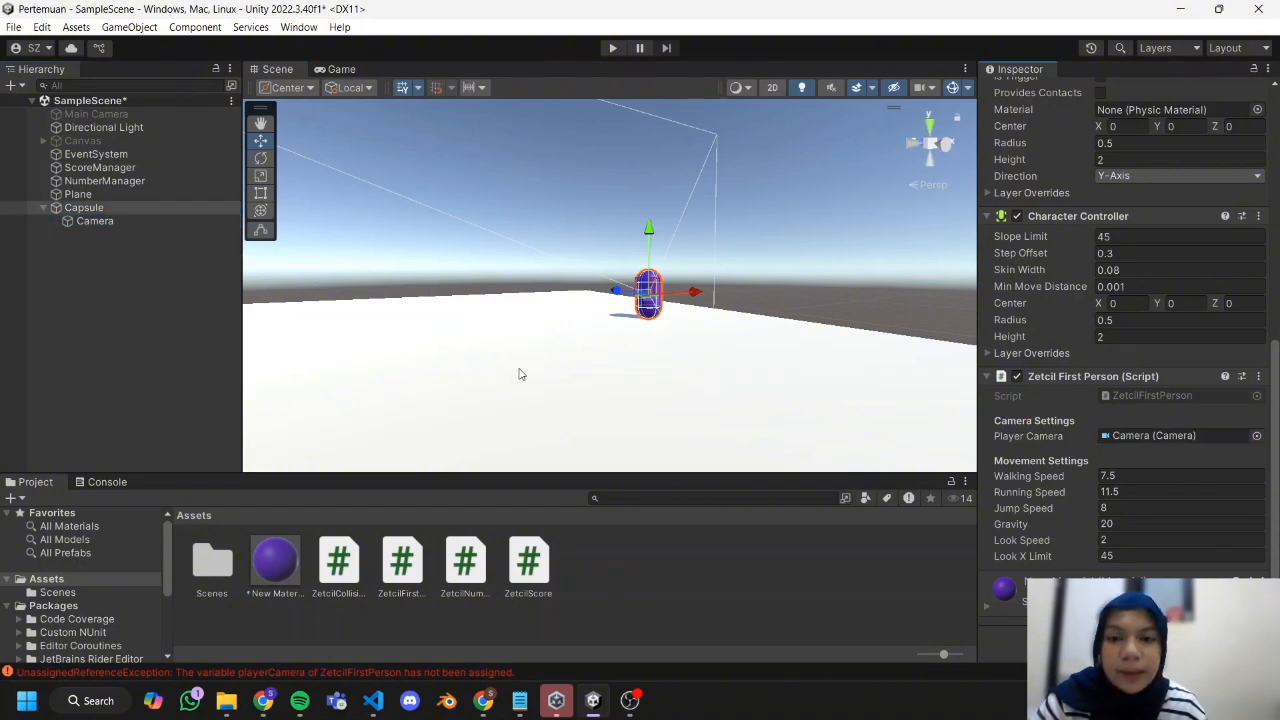
scroll(530, 373, "down", 5)
left_click_drag(612, 293, 606, 294)
scroll(515, 310, "up", 5)
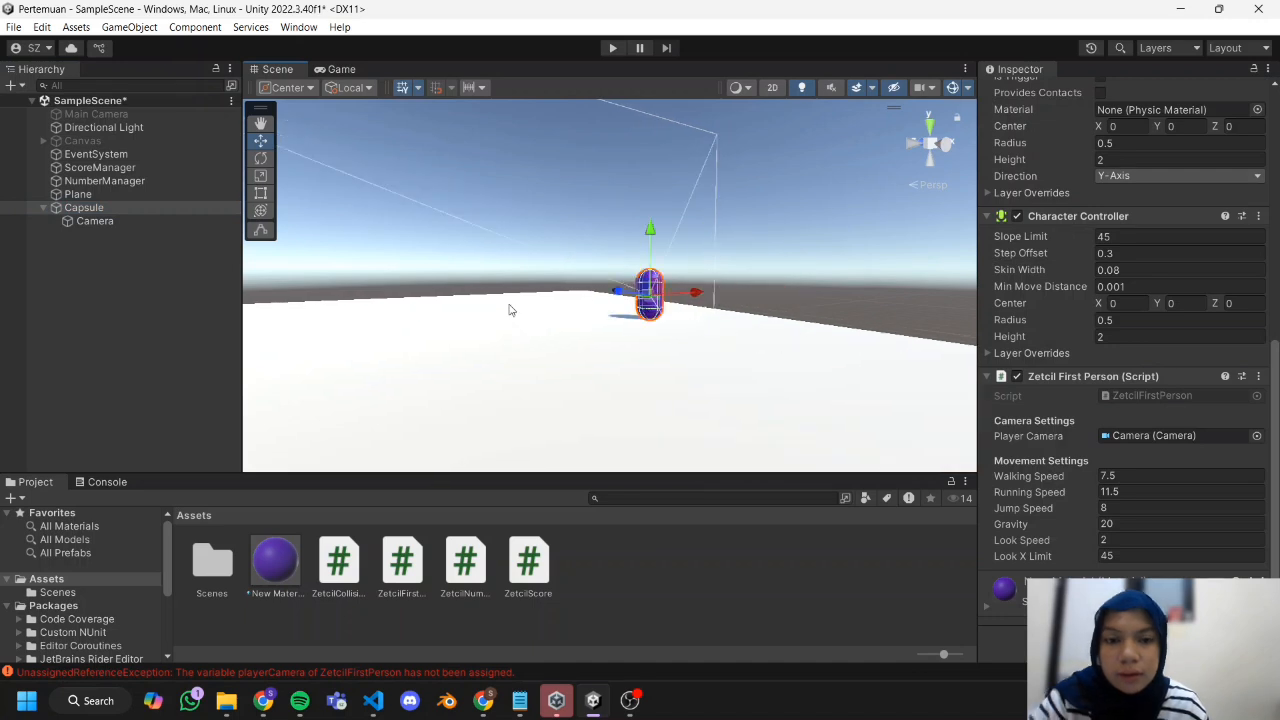
Add a 3D cube to the scene as a separate object outside the capsule.
left_click(112, 293)
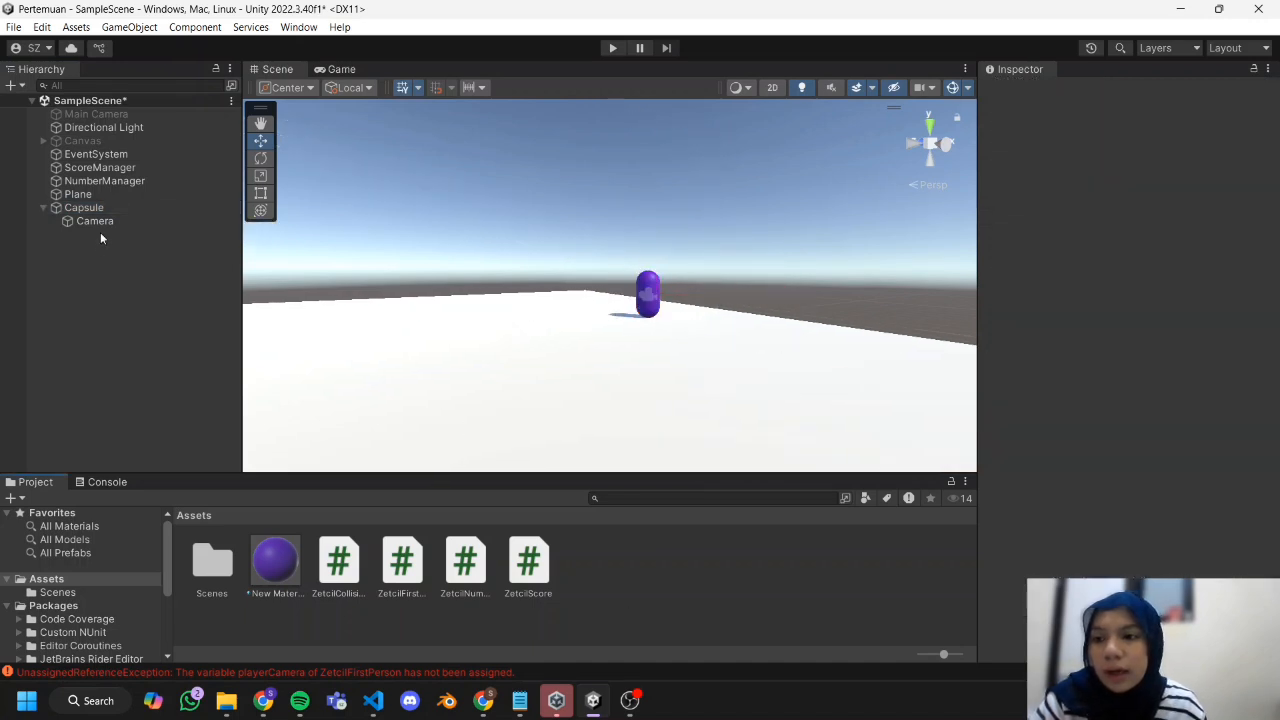
right_click(101, 269)
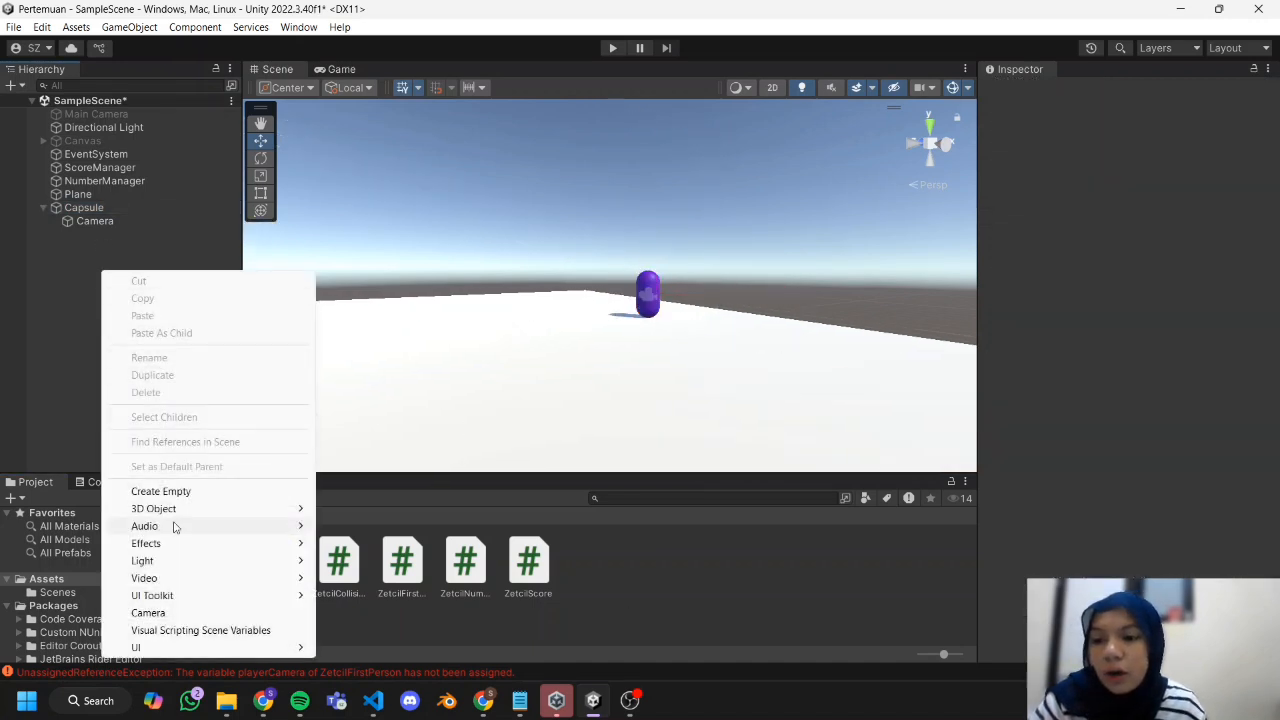
mouse_move(188, 512)
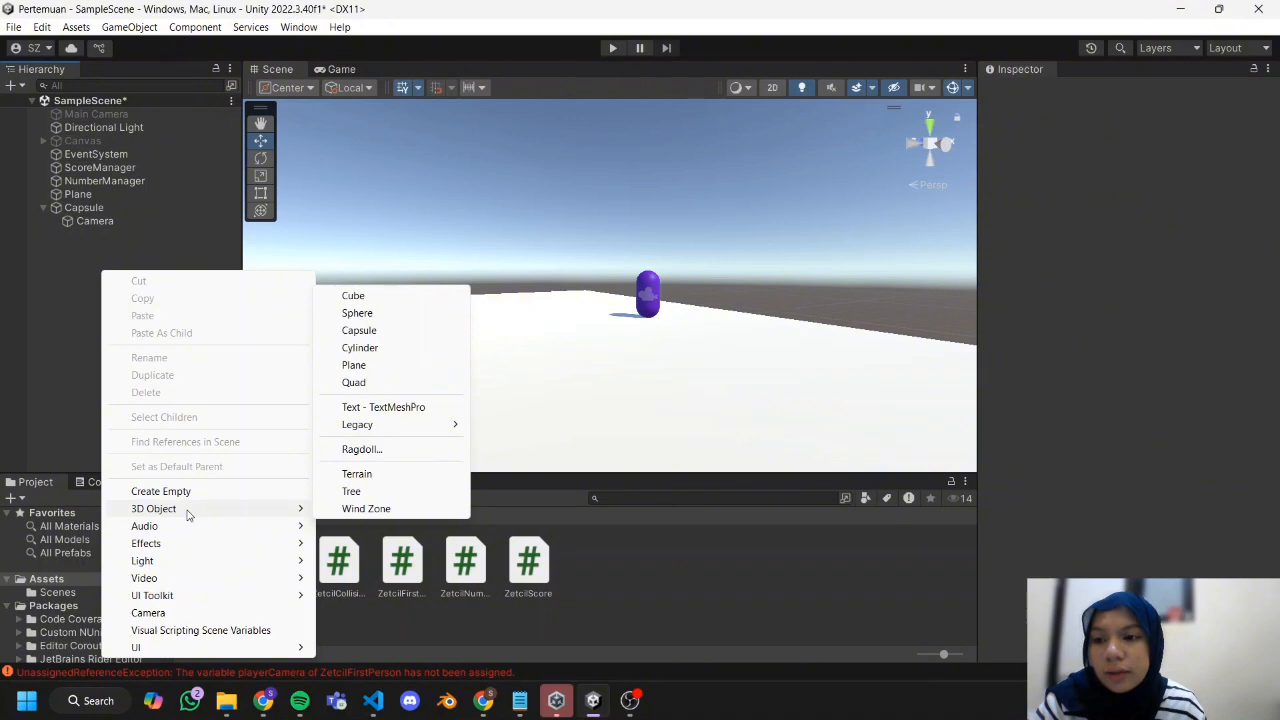
left_click(356, 296)
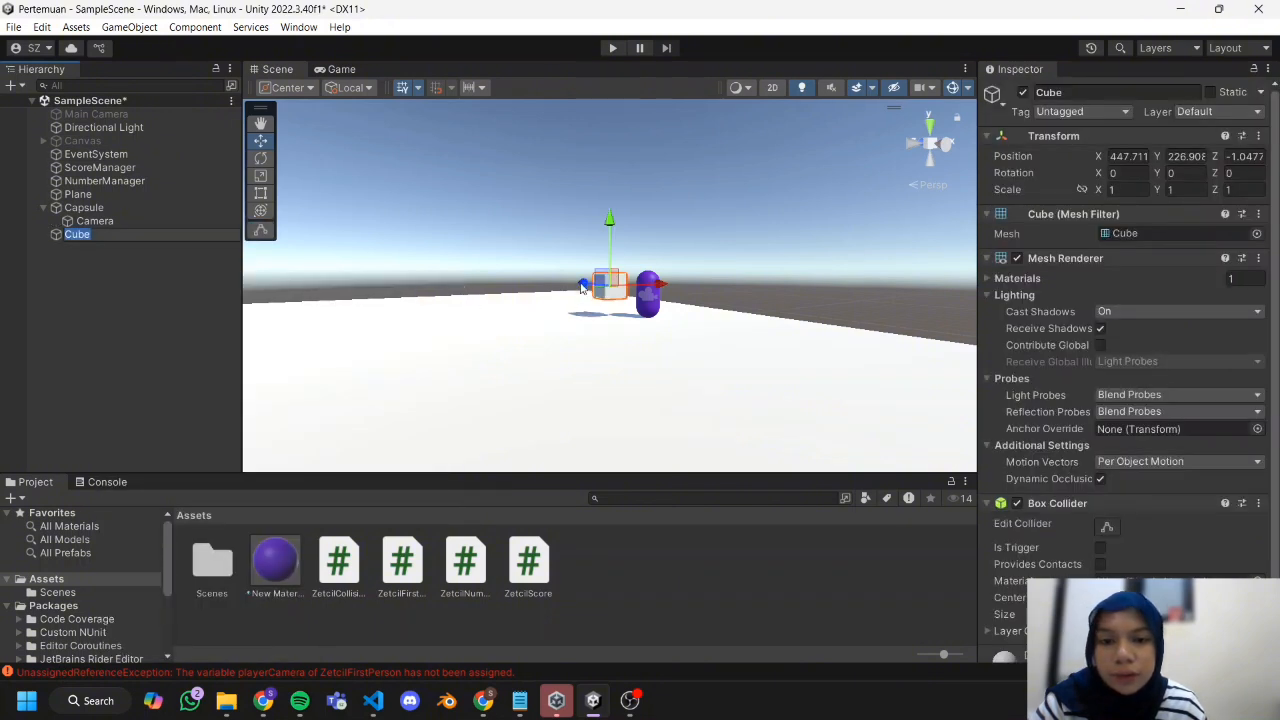
Move the cube away from the capsule and lower it toward the plane's surface.
left_click_drag(665, 287, 466, 294)
left_click(260, 176)
left_click(260, 141)
left_click_drag(485, 224, 485, 244)
left_click_drag(470, 308, 627, 309, "alt")
left_click_drag(640, 309, 774, 312, "alt")
middle_click_drag(774, 312, 410, 340)
Create a second material in Assets with an orange albedo colour and apply it to the cube.
left_click(624, 574)
right_click(624, 576)
mouse_move(706, 122)
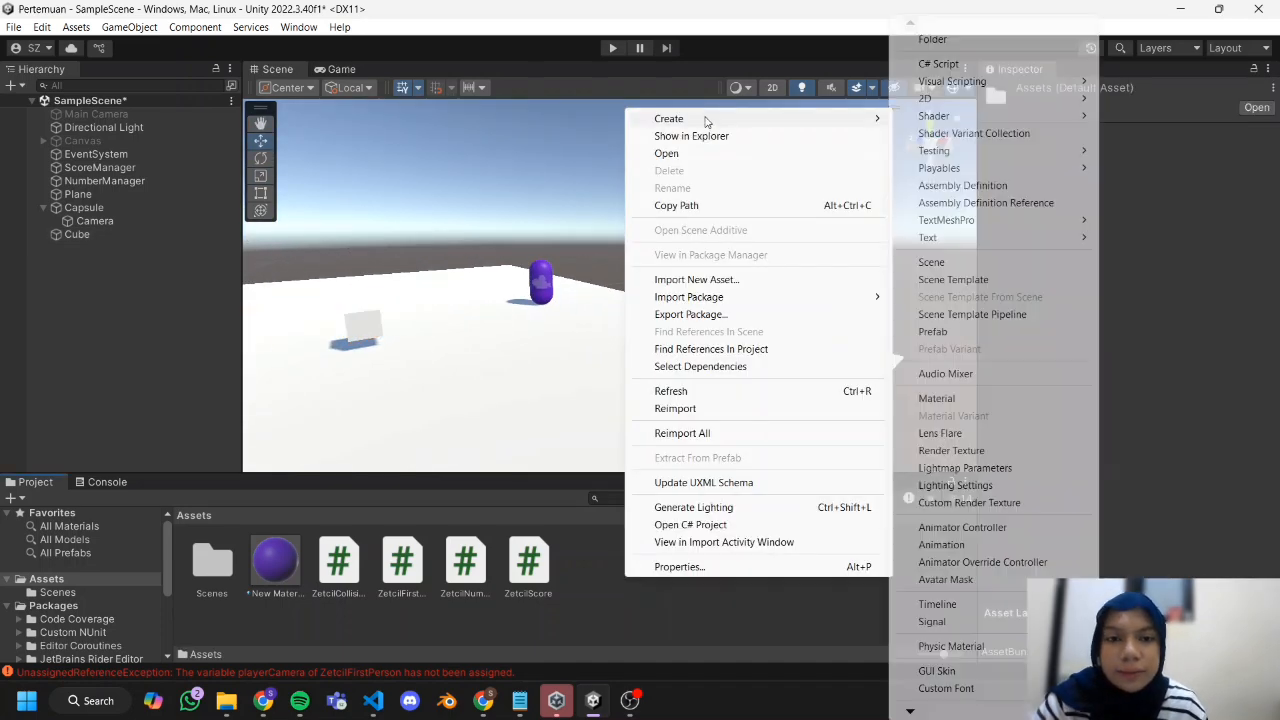
left_click(937, 399)
left_click(1178, 167)
left_click(1250, 270)
left_click(1213, 260)
left_click(1266, 157)
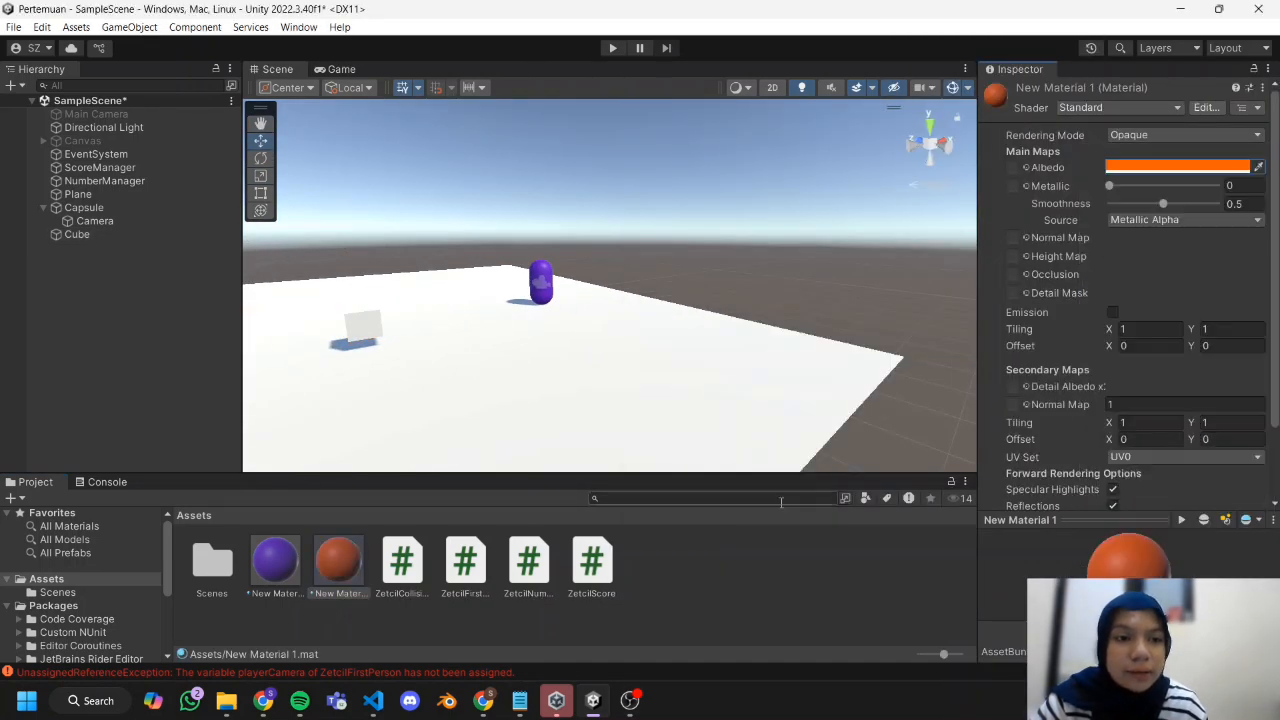
left_click_drag(338, 560, 77, 234)
Assign the HitCube tag to the Capsule object.
left_click(122, 209)
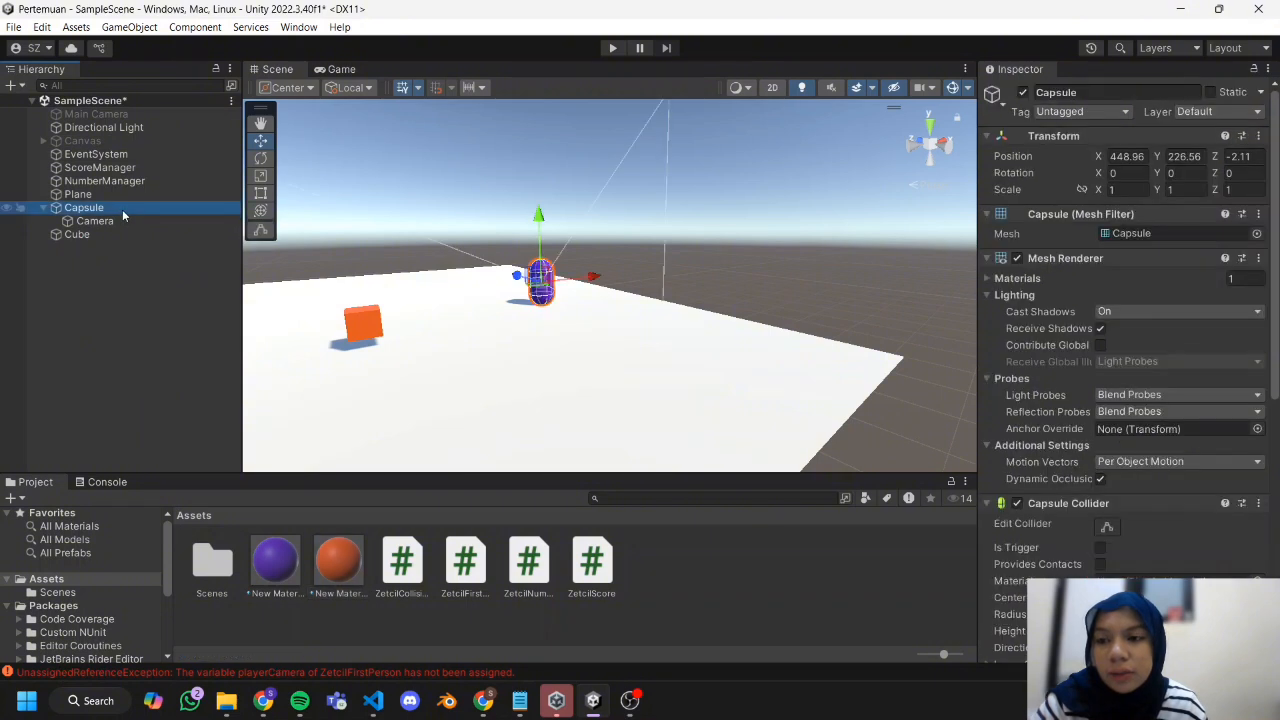
left_click(1056, 112)
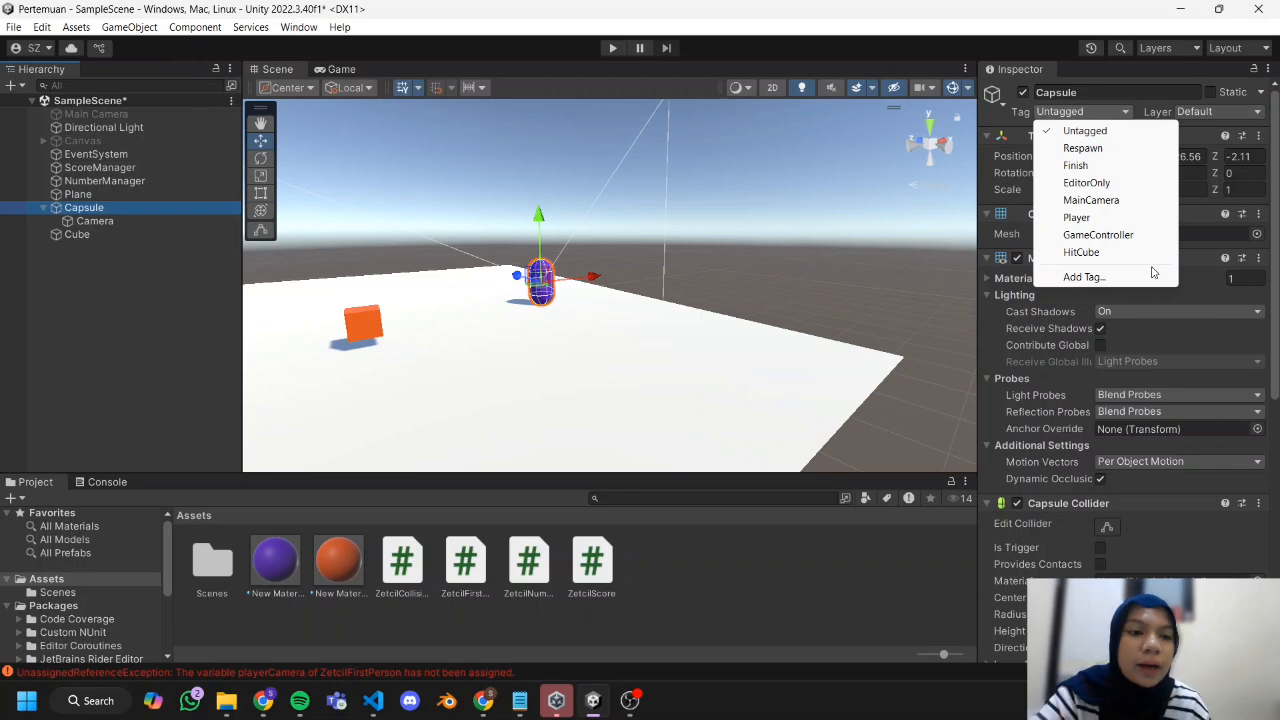
left_click(1110, 252)
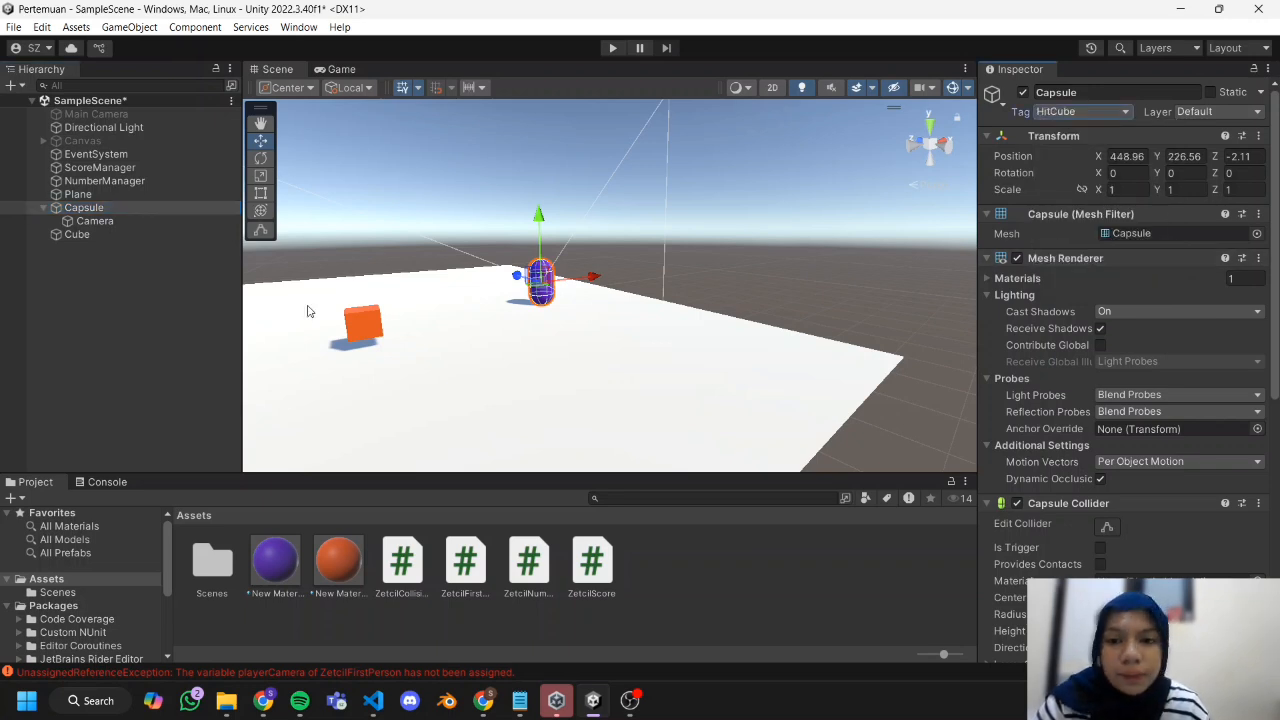
Attach the ZetcilCollisionDetection script from Assets to the Cube.
left_click(116, 255)
left_click(111, 237)
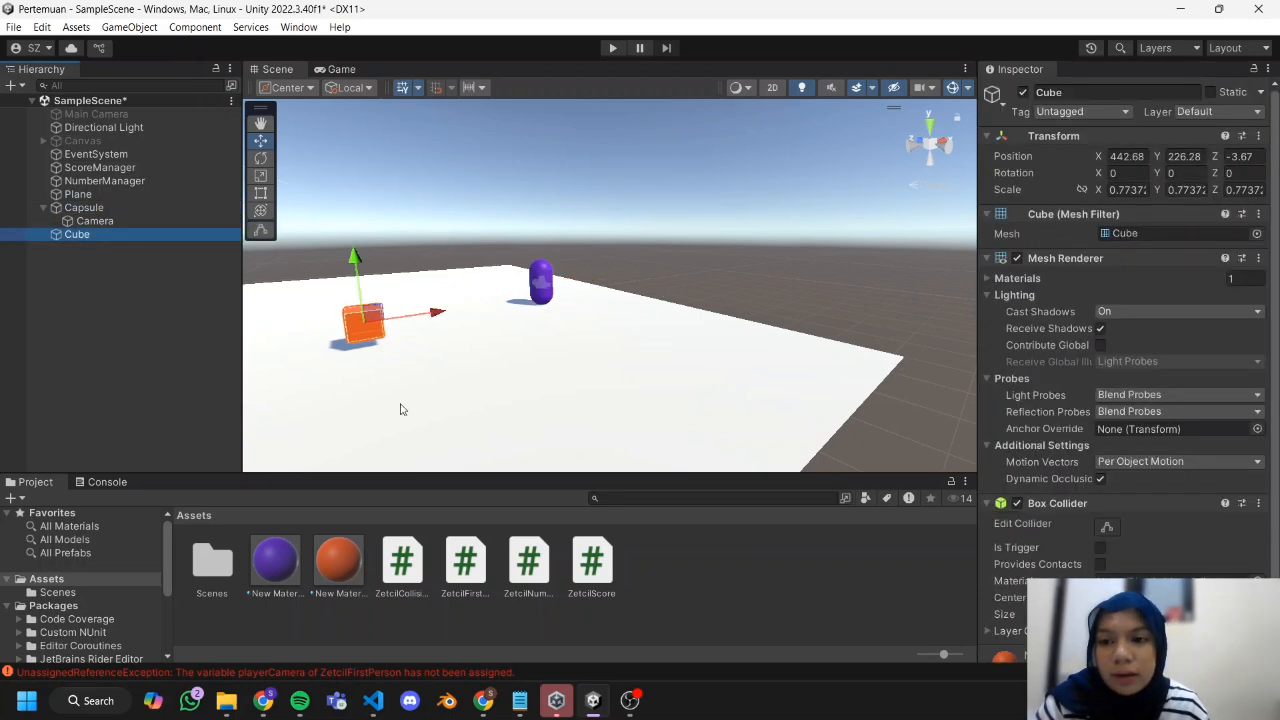
left_click(628, 630)
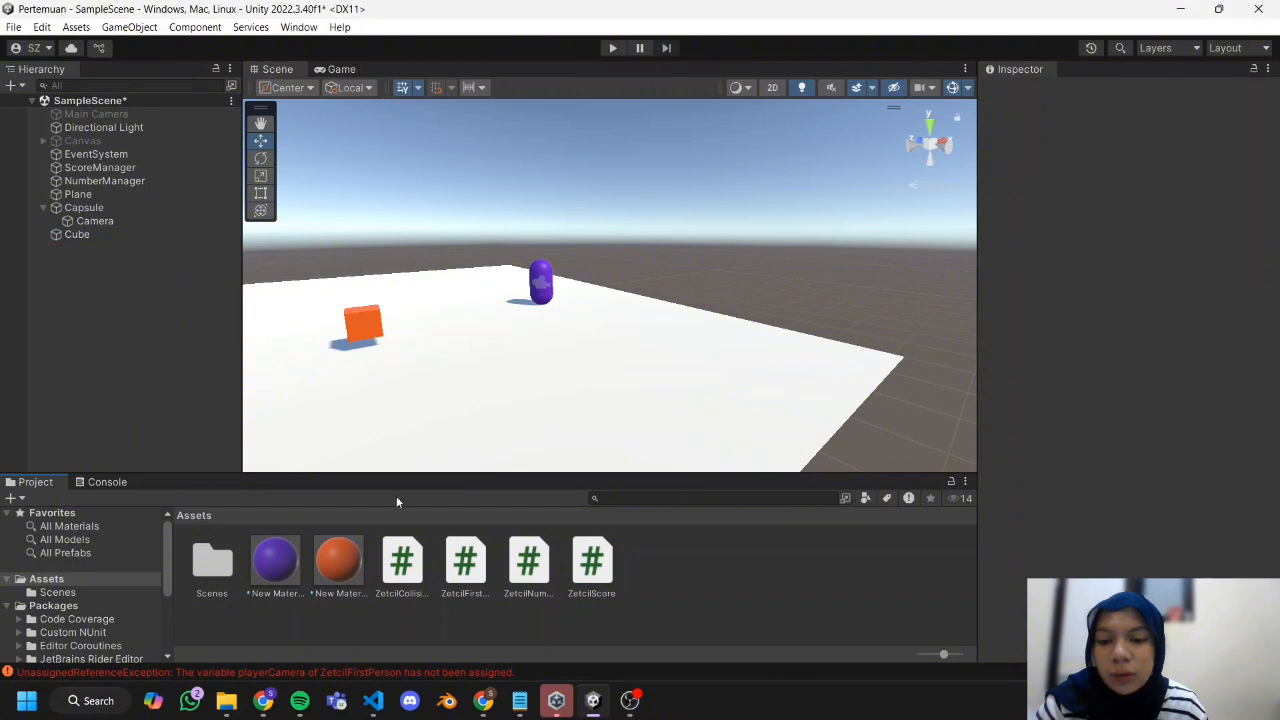
left_click_drag(402, 565, 138, 238)
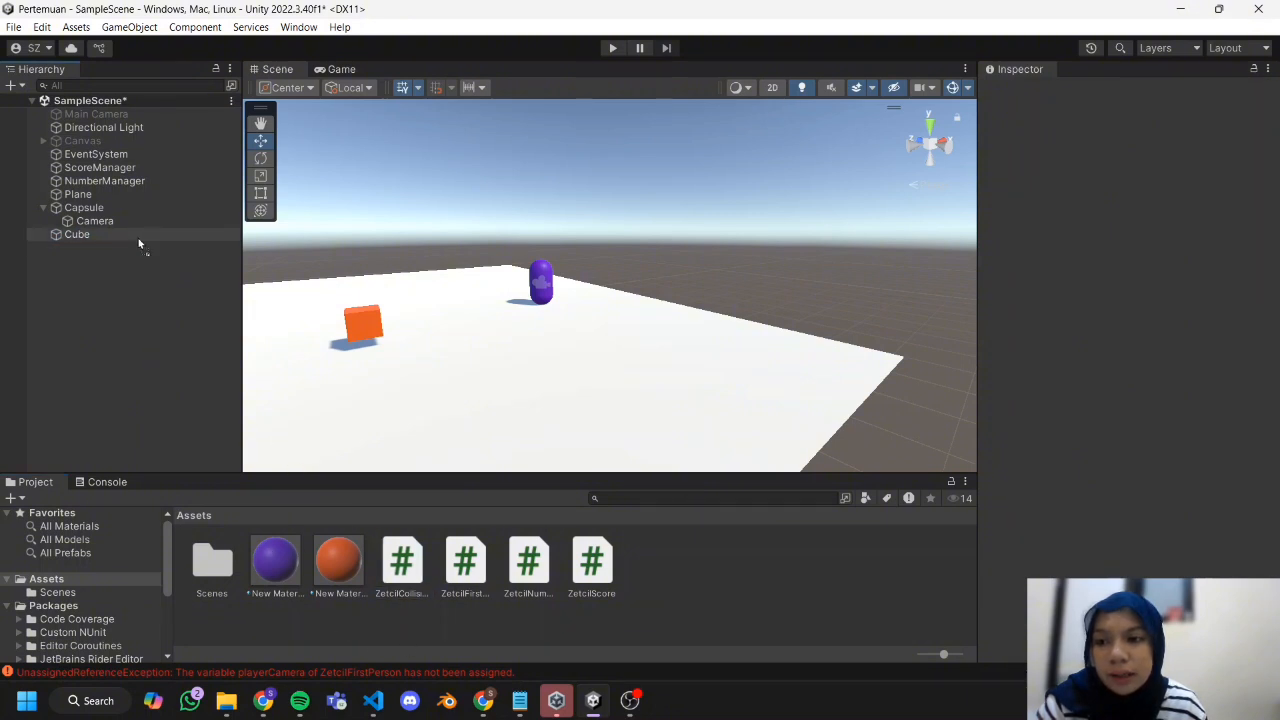
left_click(138, 234)
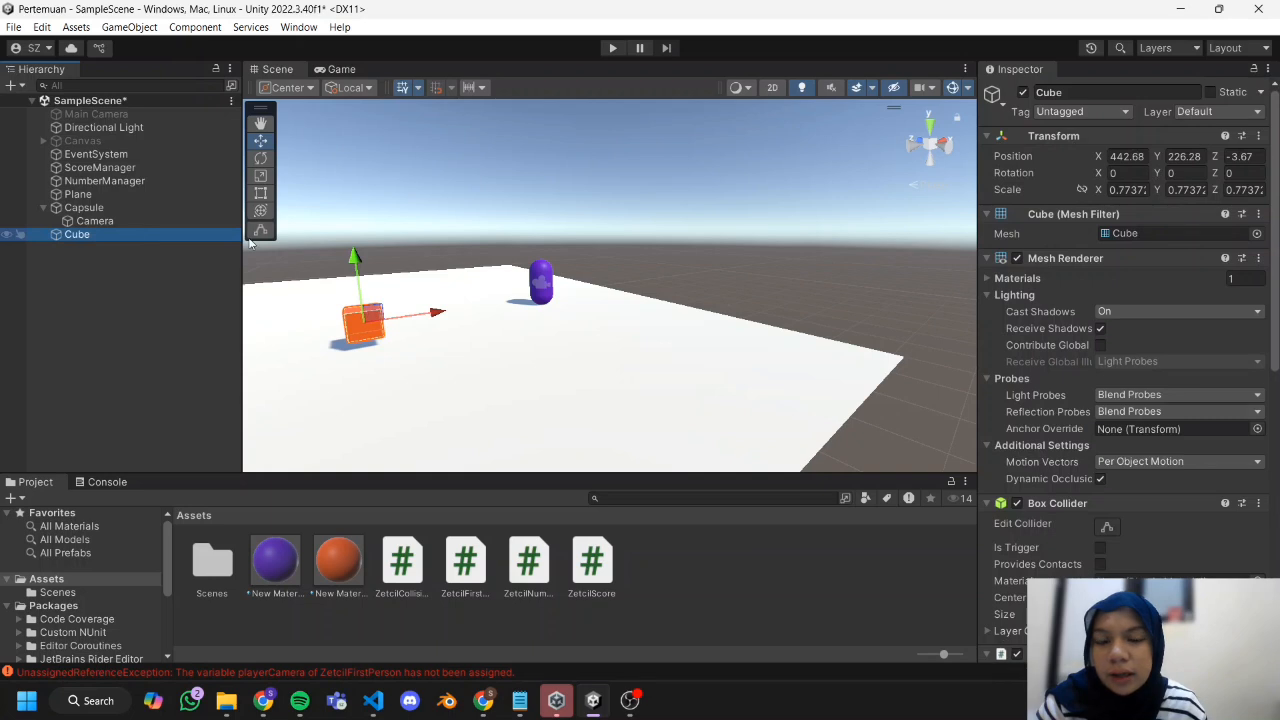
Make the cube's Box Collider a trigger and set its collision script's target tag filter to HitCube.
scroll(1050, 260, "down", 2)
scroll(1051, 266, "down", 5)
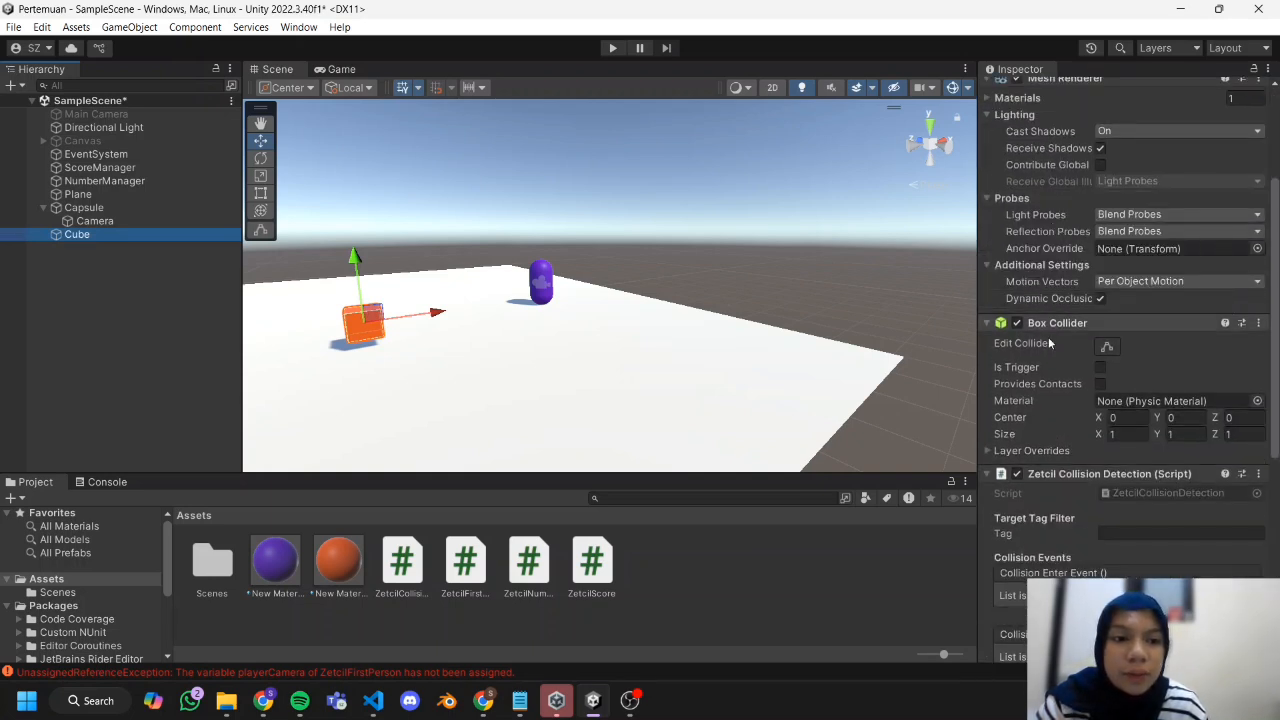
left_click(1100, 370)
scroll(1079, 404, "down", 8)
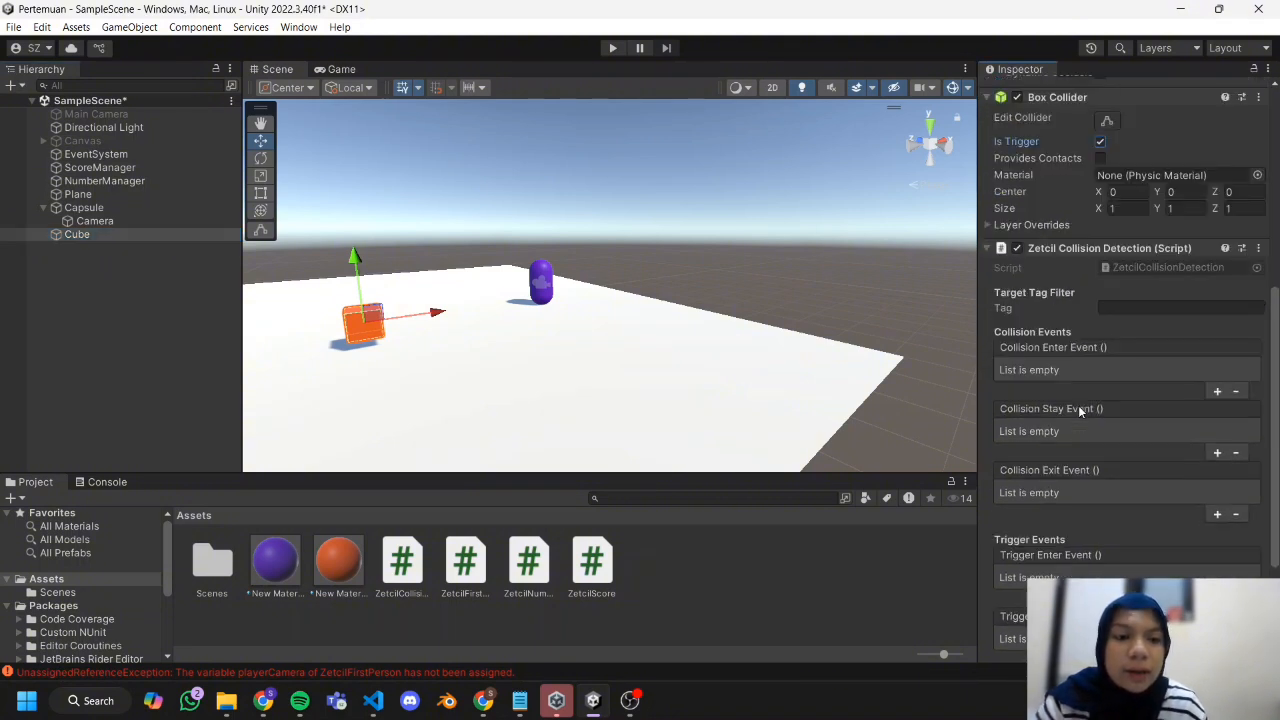
left_click(1128, 309)
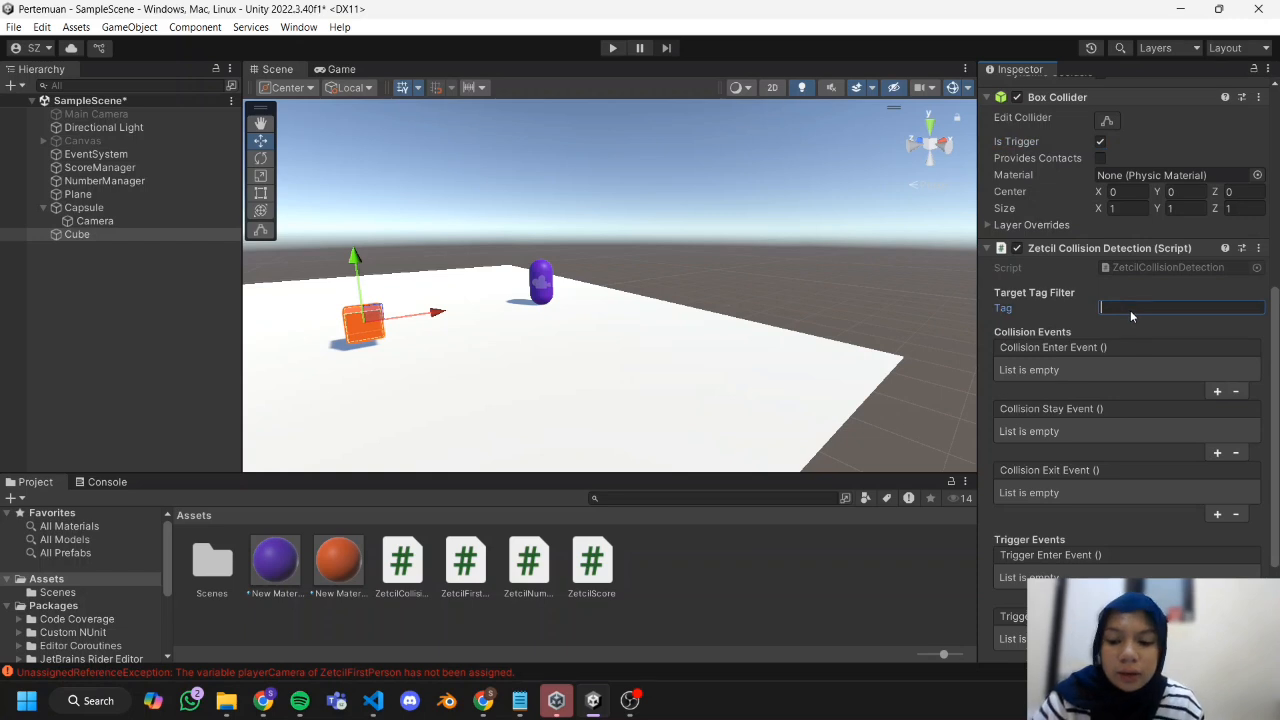
type("HitCube")
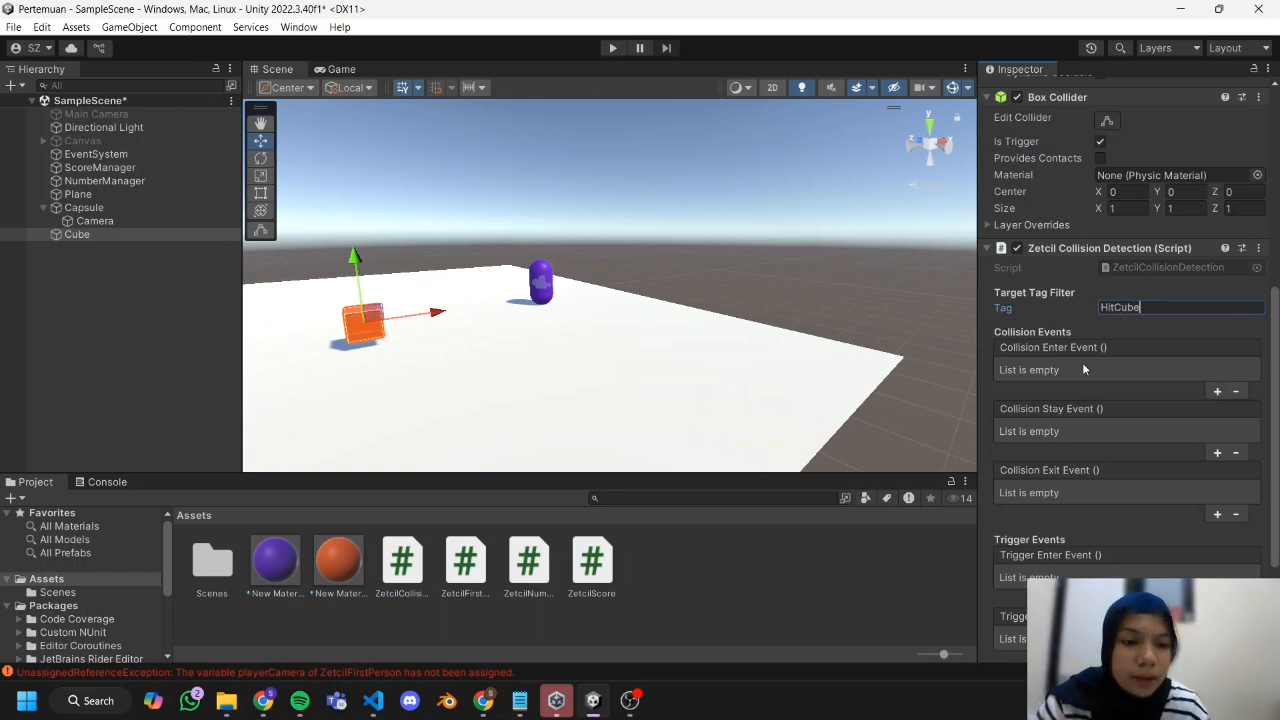
Add a Trigger Enter event to the cube's collision script that calls GameObject.SetActive on the Cube itself.
scroll(1083, 369, "down", 2)
scroll(1080, 443, "down", 1)
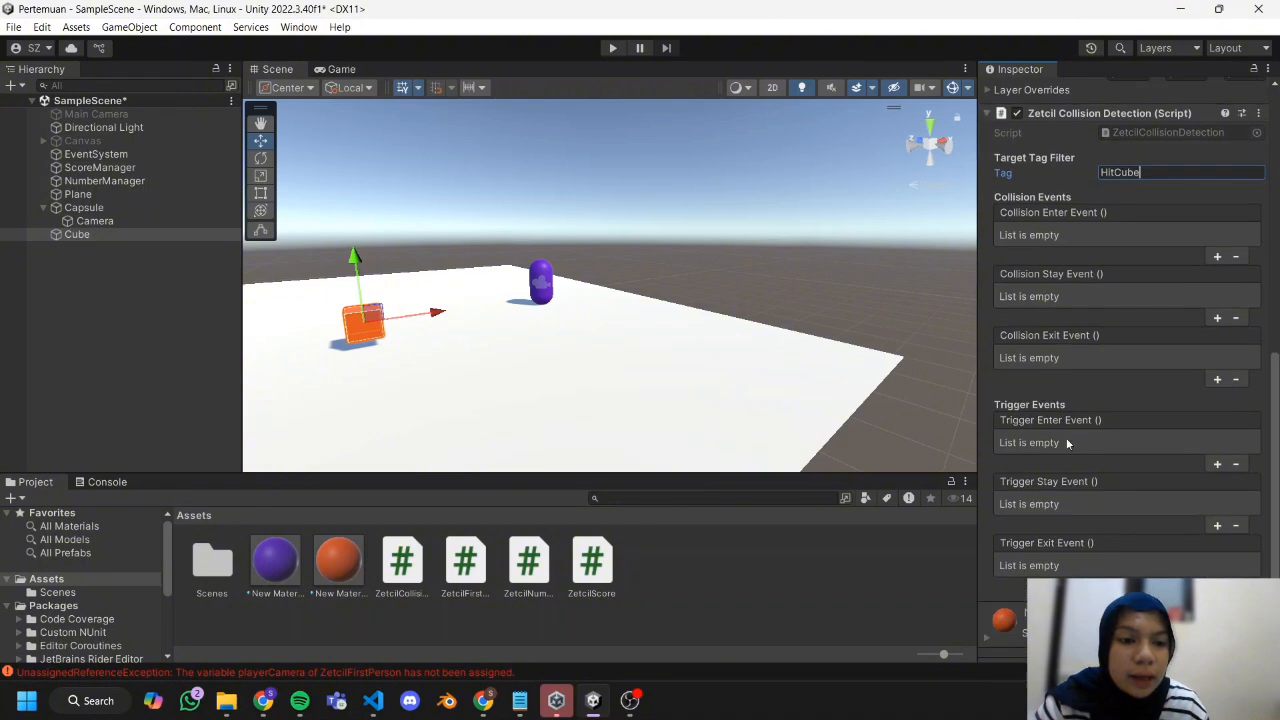
left_click(1217, 464)
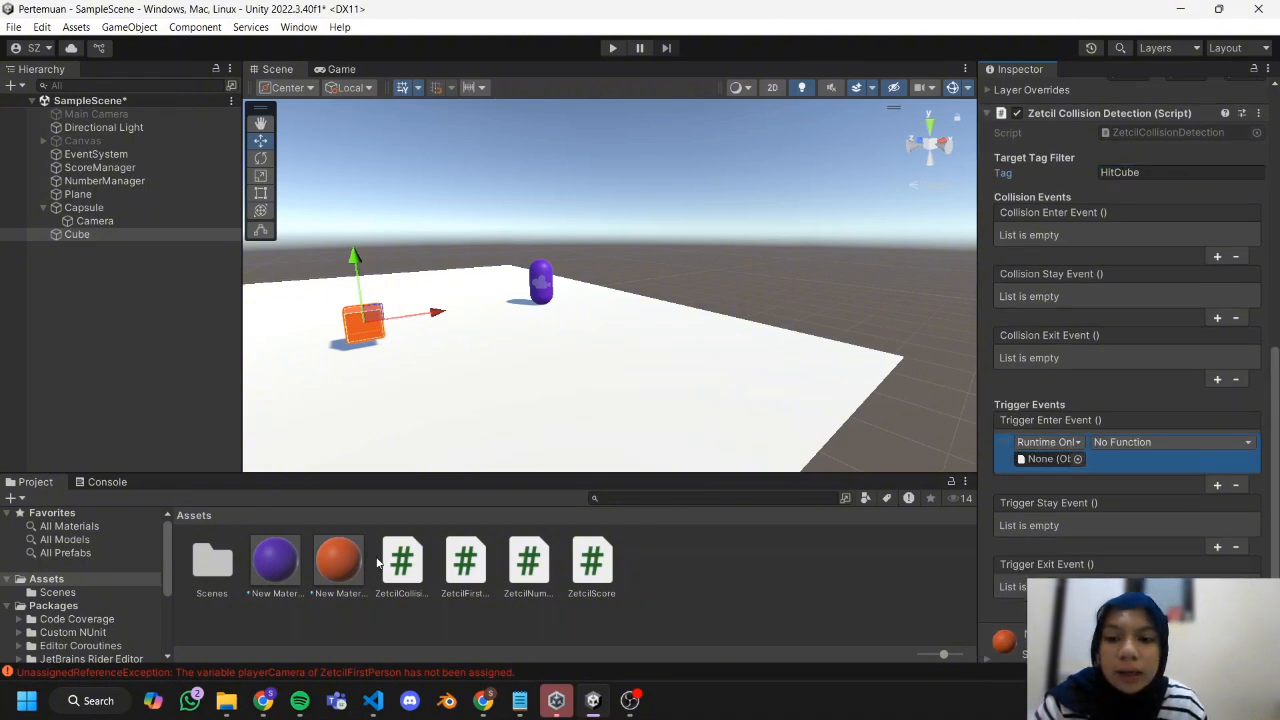
left_click_drag(111, 236, 1048, 459)
left_click(1115, 446)
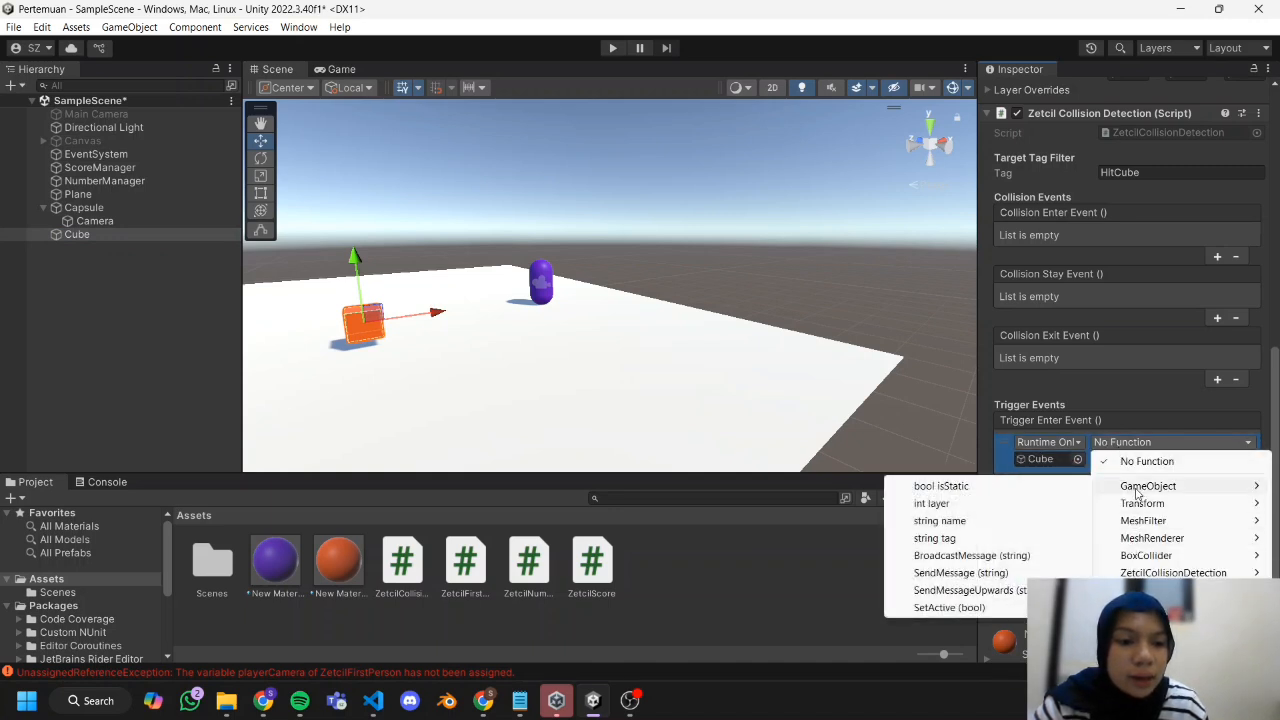
left_click(950, 607)
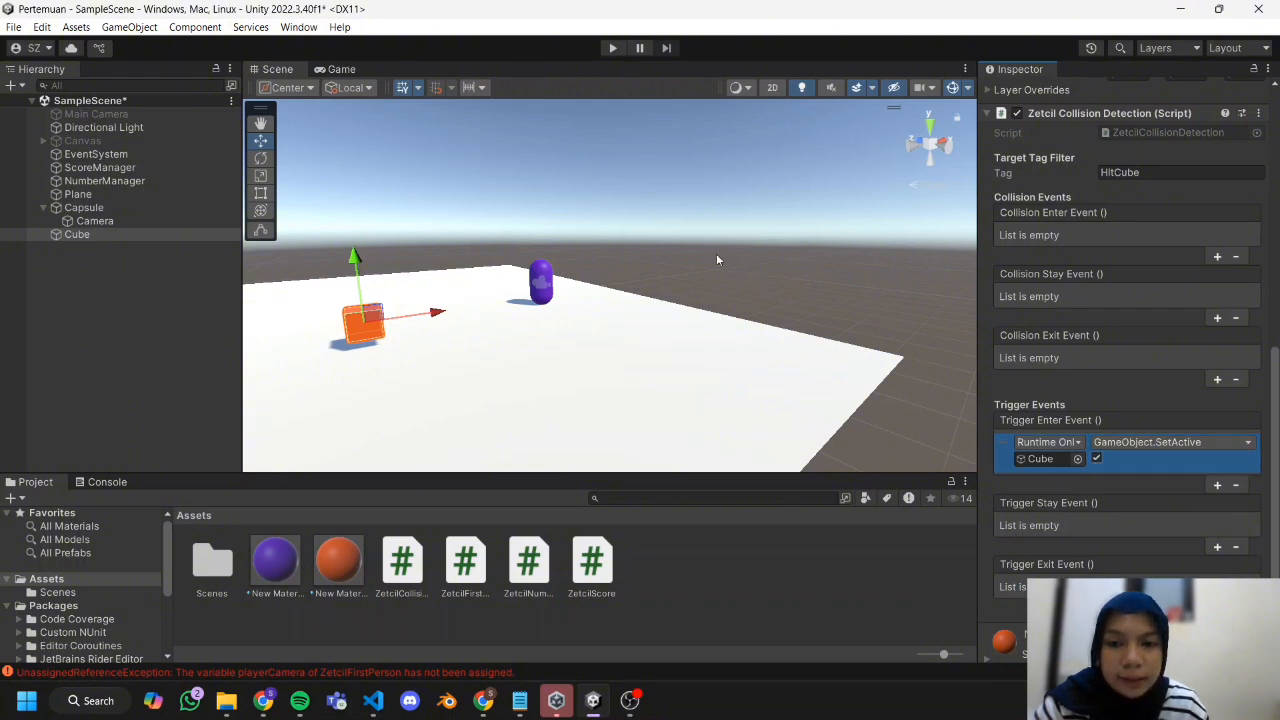
Duplicate the orange cube twice and space the copies in a row along the plane.
right_click_drag(714, 260, 578, 241)
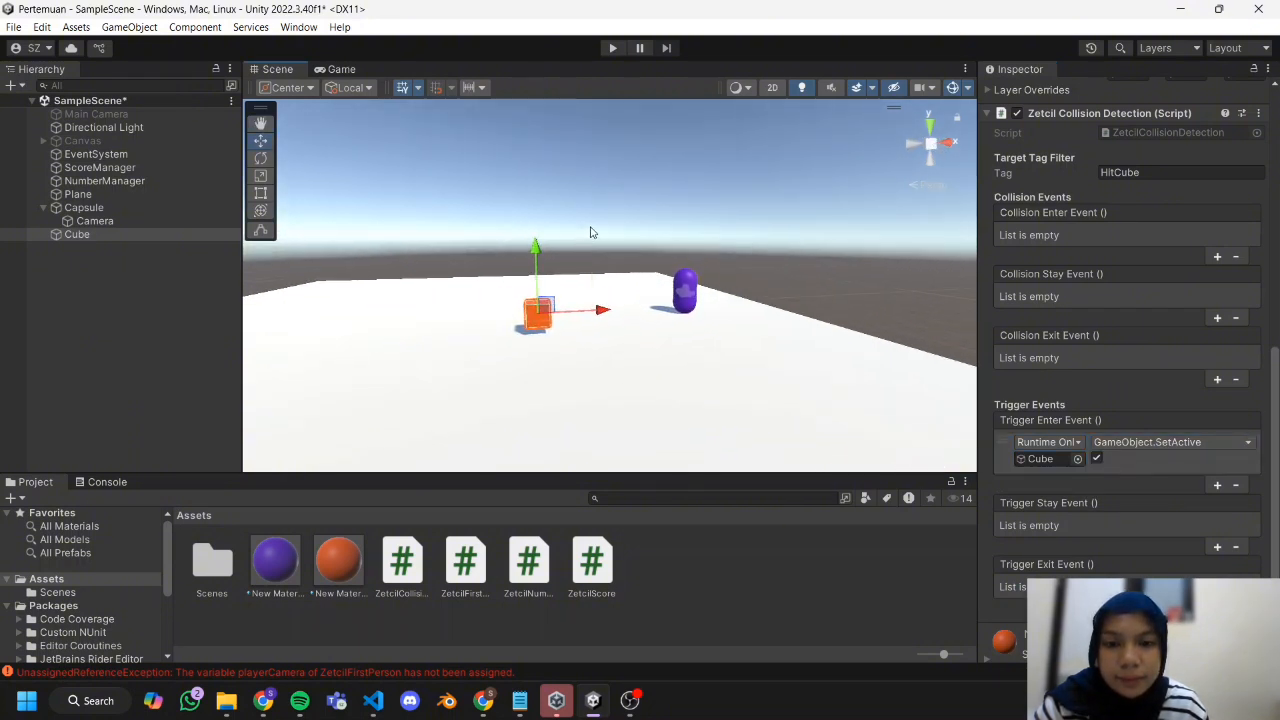
middle_click_drag(590, 232, 632, 208)
left_click(205, 235)
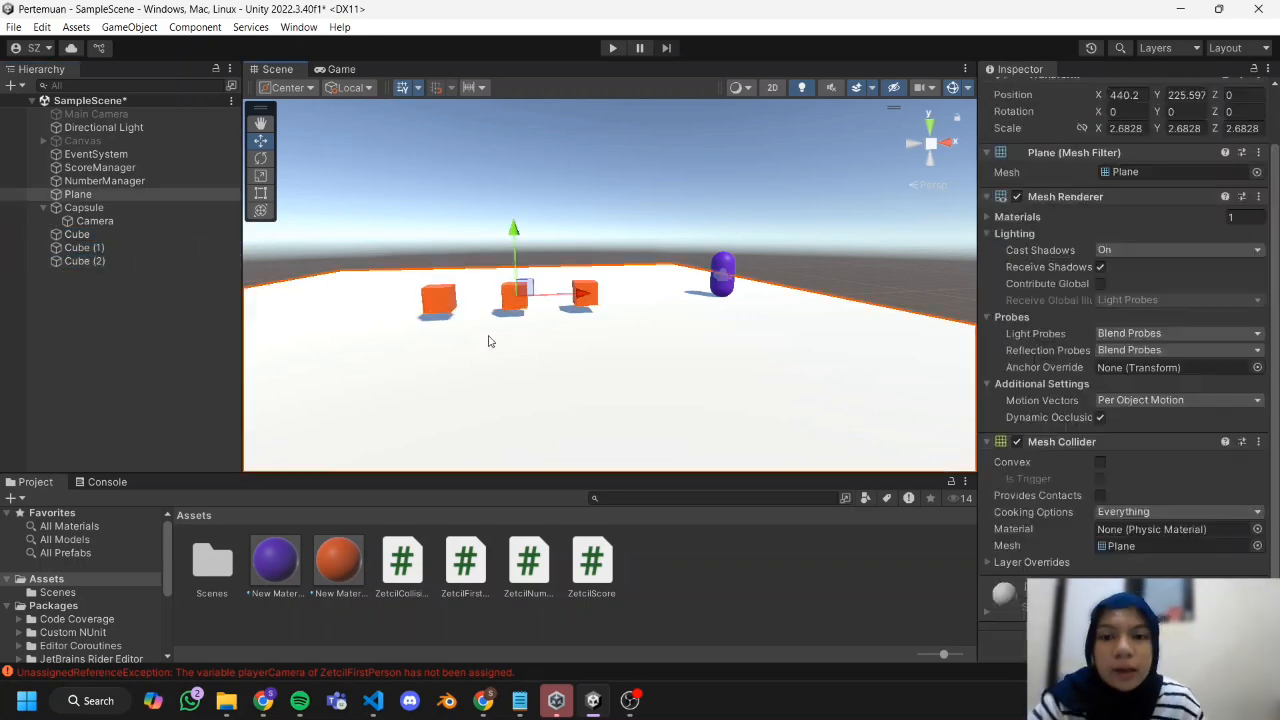
Run the scene briefly and check the Trigger Enter event target on Cube, Cube (1) and Cube (2).
key("ctrl+p")
key("ctrl+p")
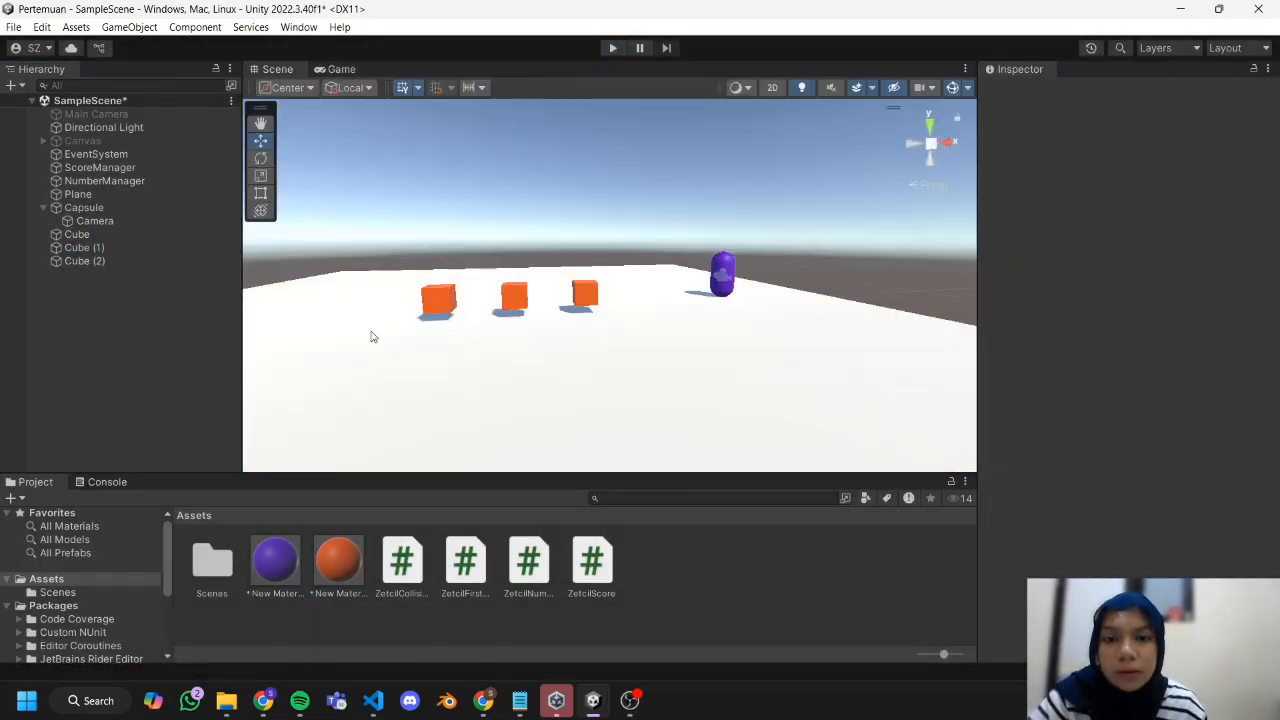
left_click(147, 247)
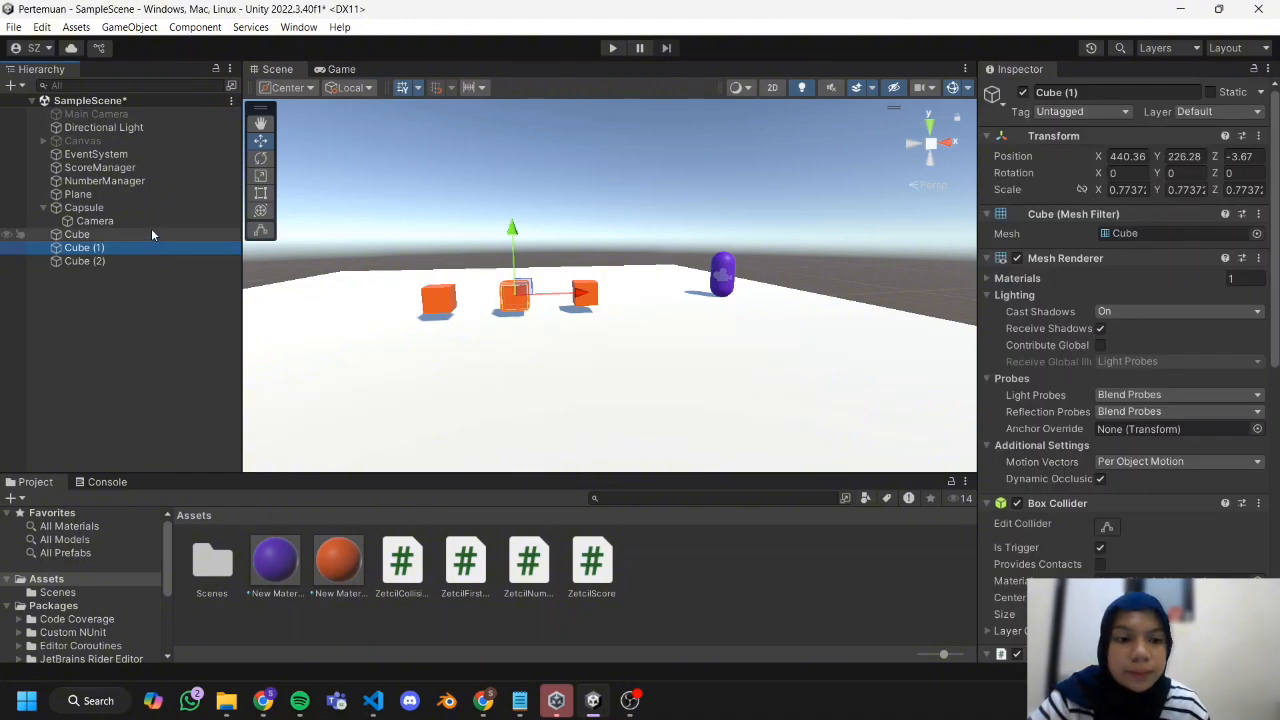
left_click(151, 234)
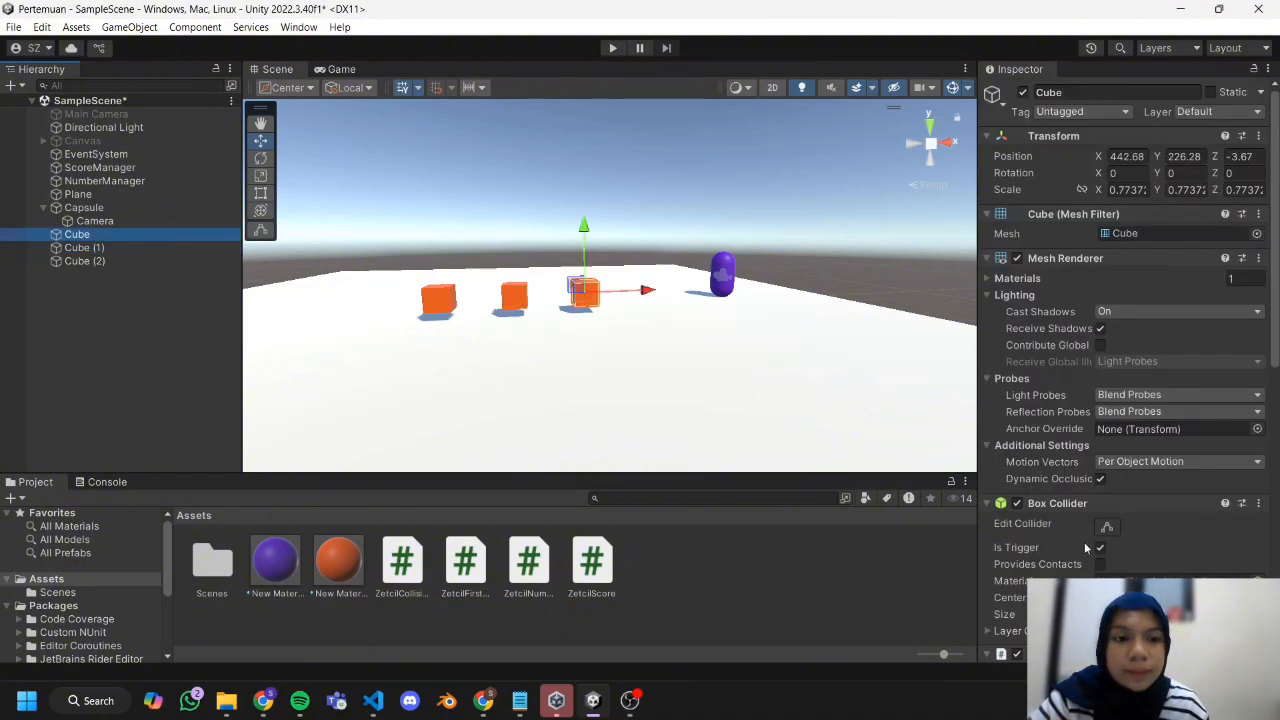
scroll(1135, 558, "down", 3)
scroll(1135, 552, "down", 5)
left_click(1046, 546)
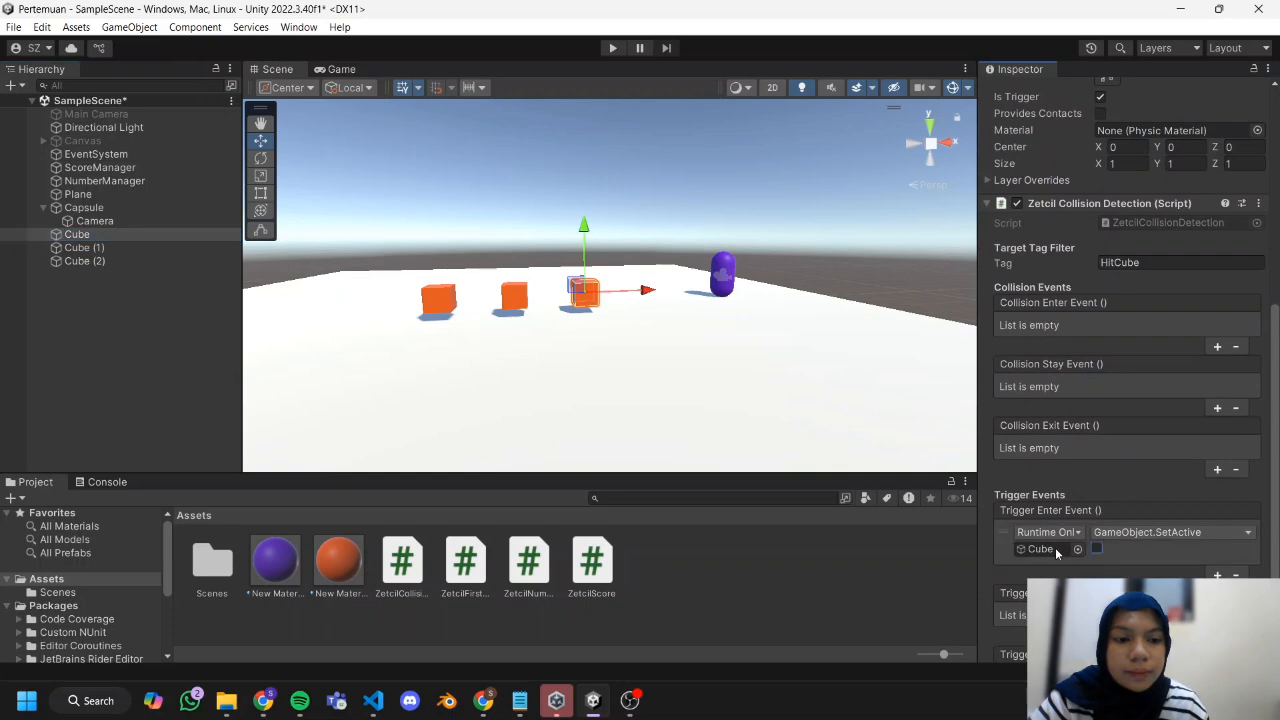
left_click(84, 247)
left_click(84, 261)
Play the scene, move the first-person player into the cubes to test their trigger events, and stop play mode.
left_click(613, 48)
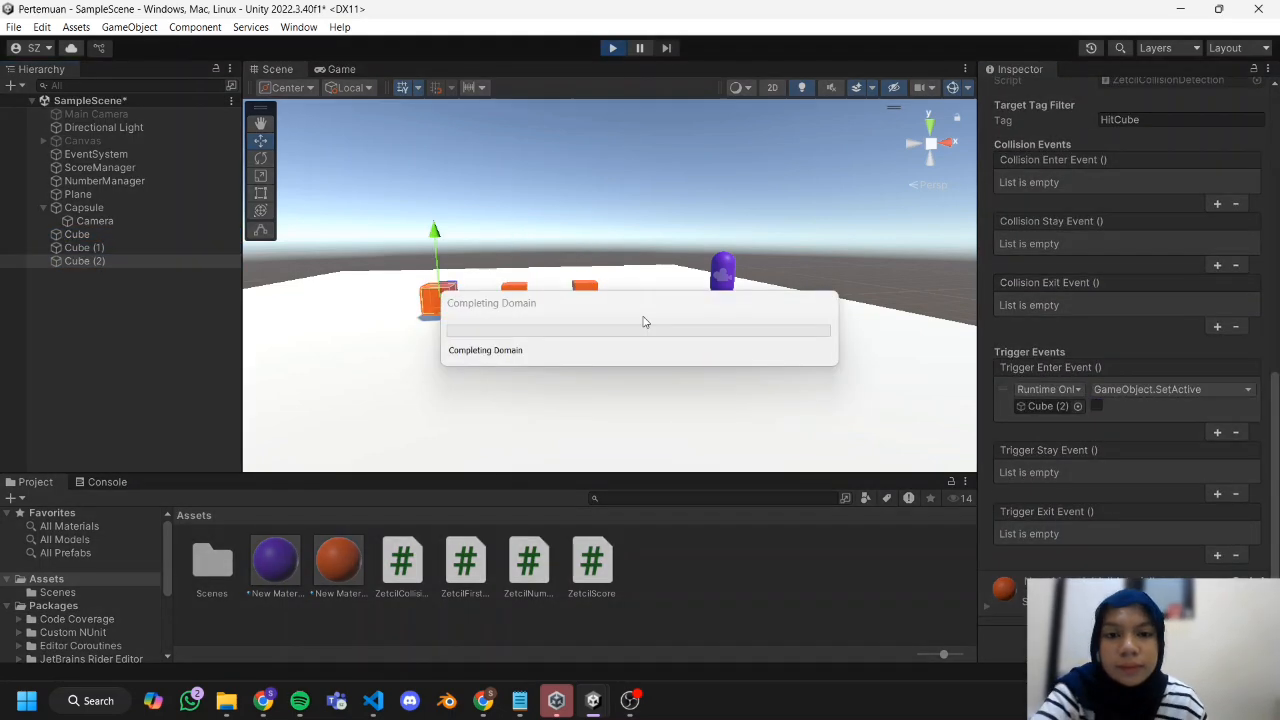
key("a")
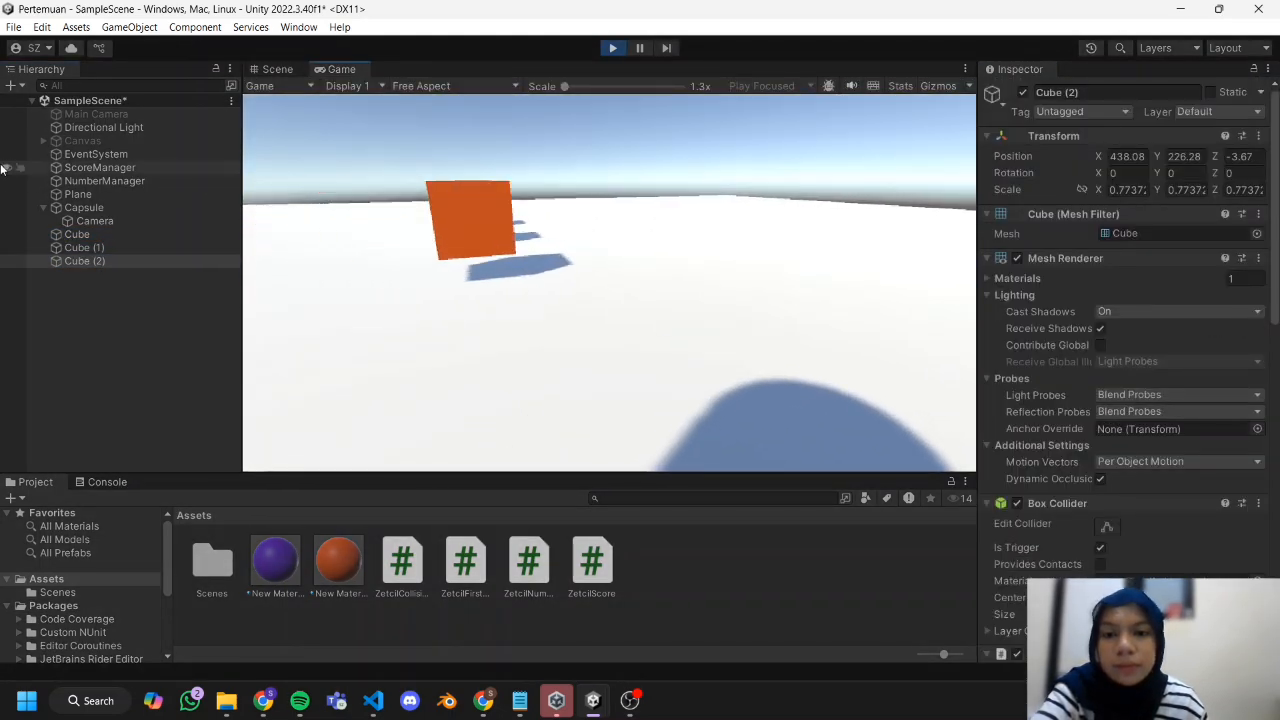
key("w")
key("s")
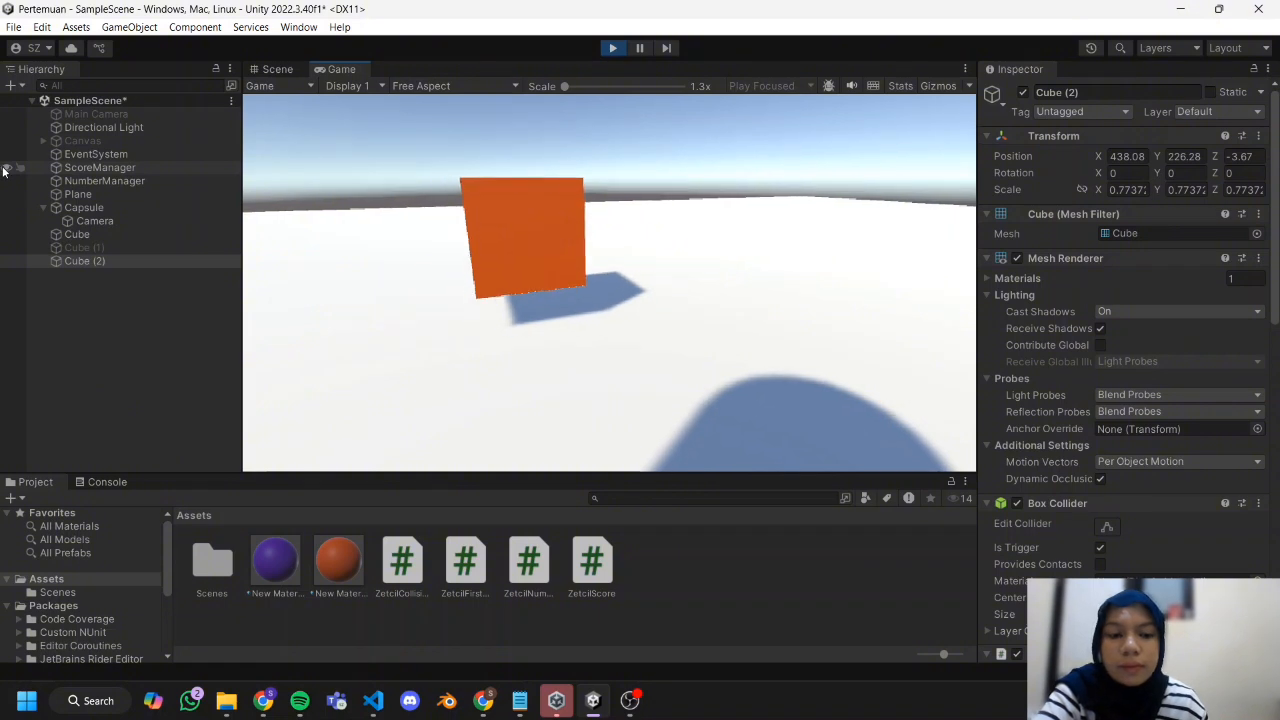
key("d")
key("w")
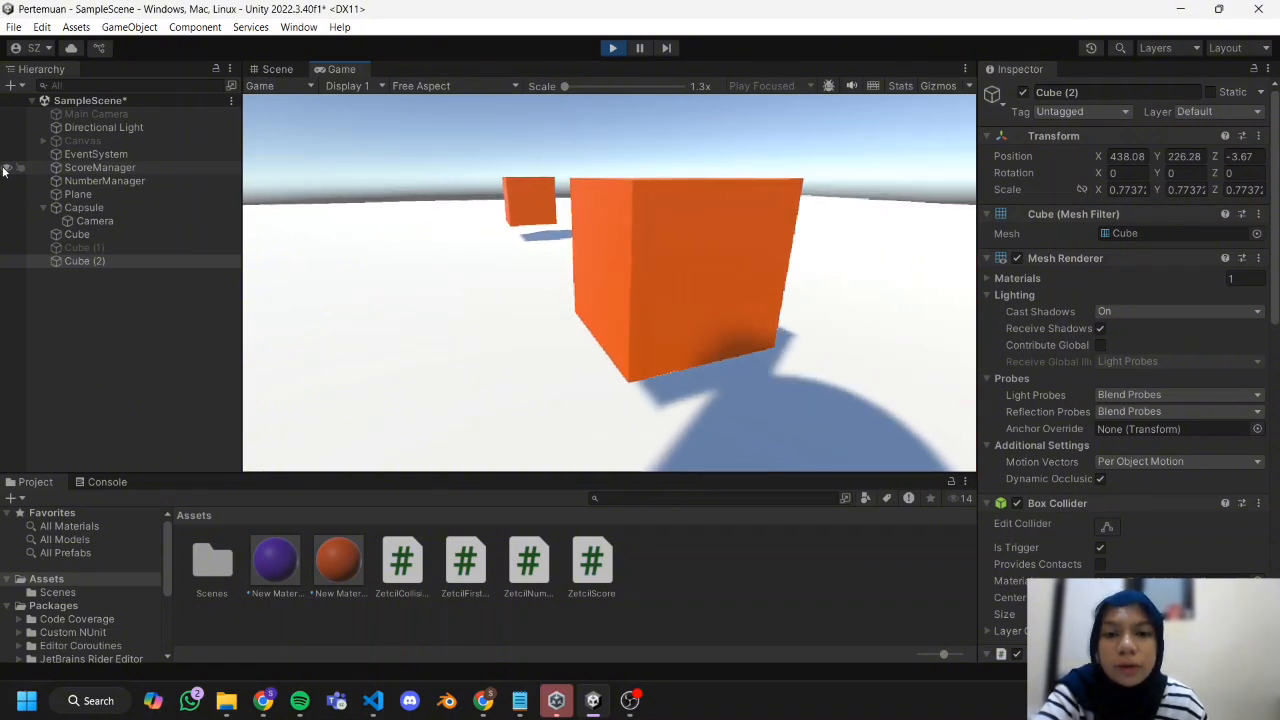
key("d")
key("w")
key("s")
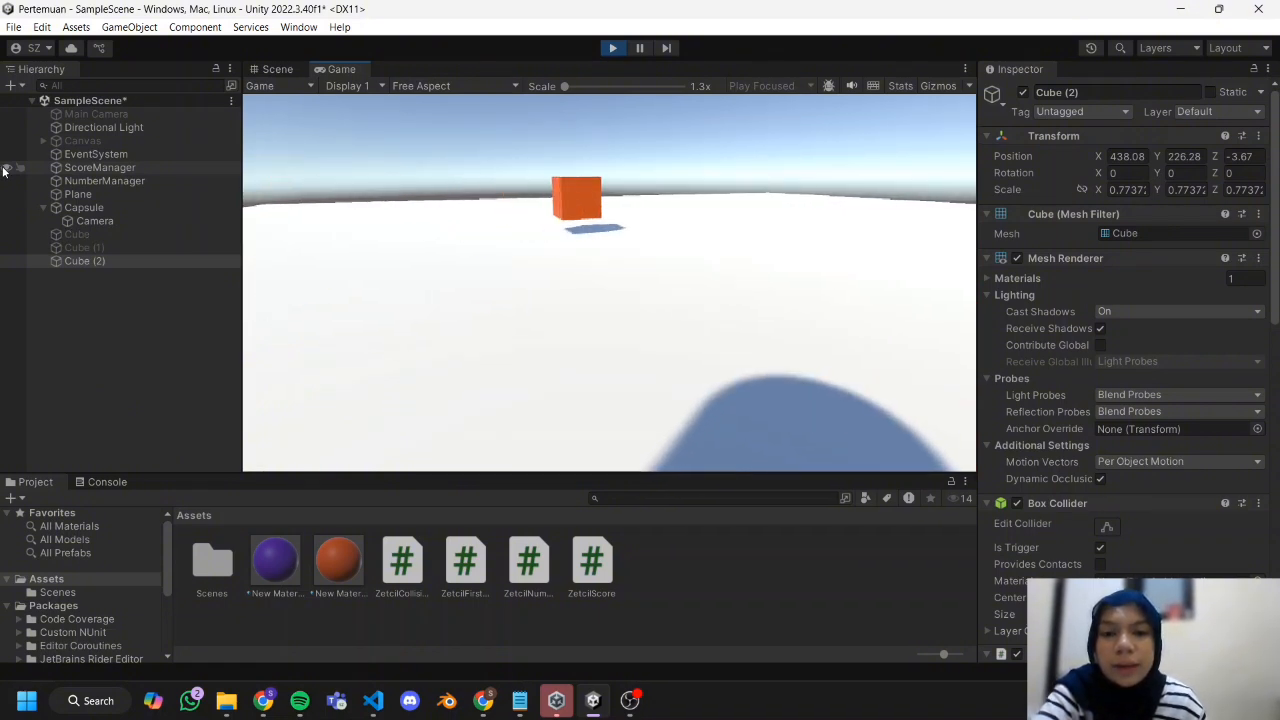
key("a")
key("a")
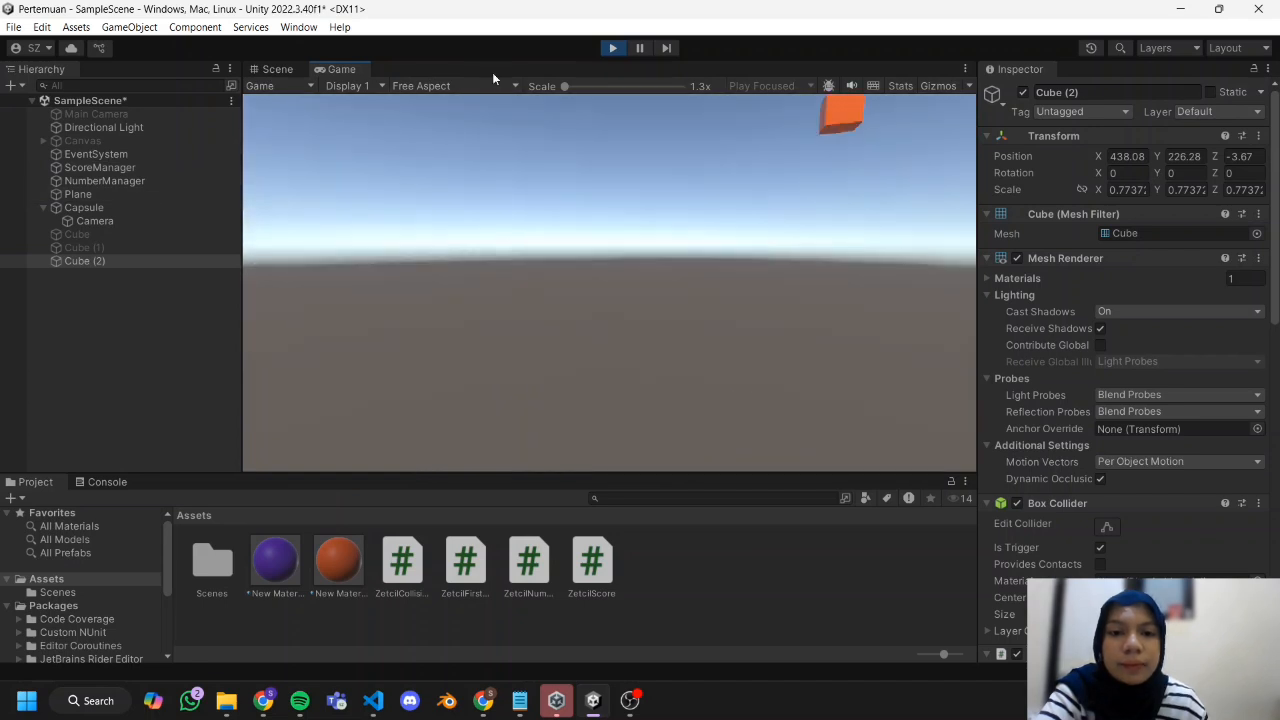
left_click(613, 48)
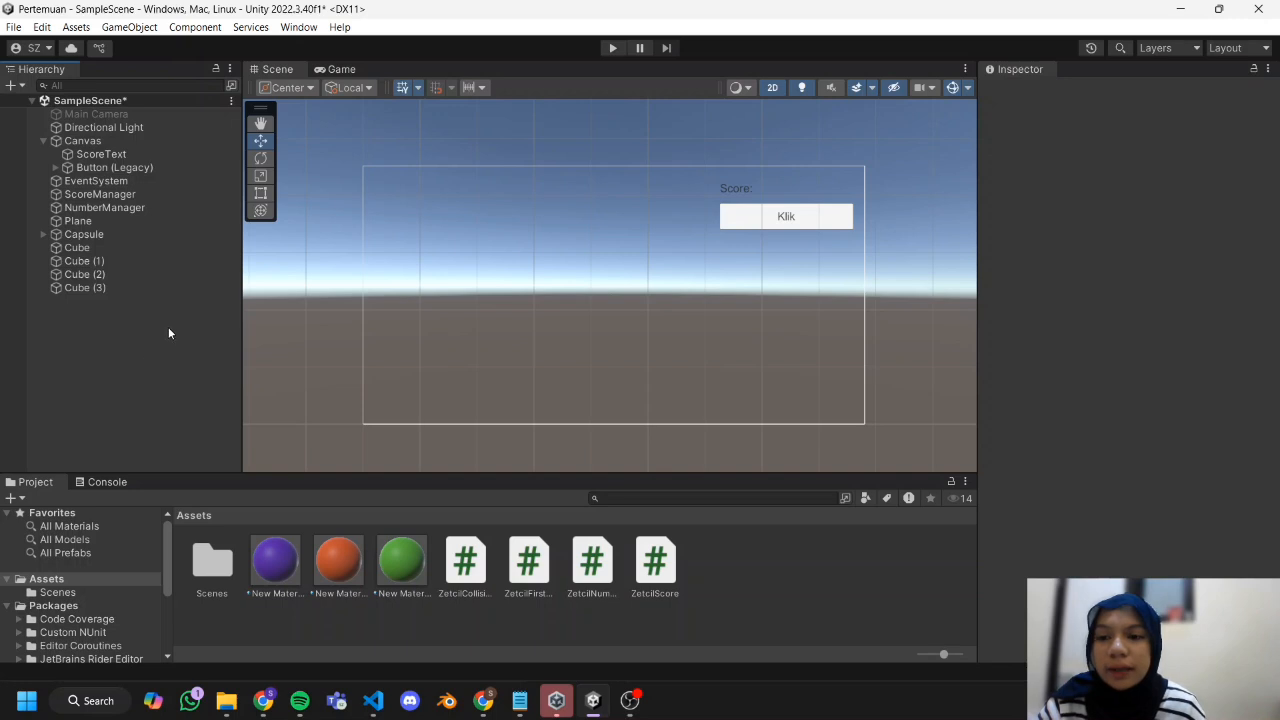
Add a UI Slider as a child of the Canvas.
left_click(148, 149)
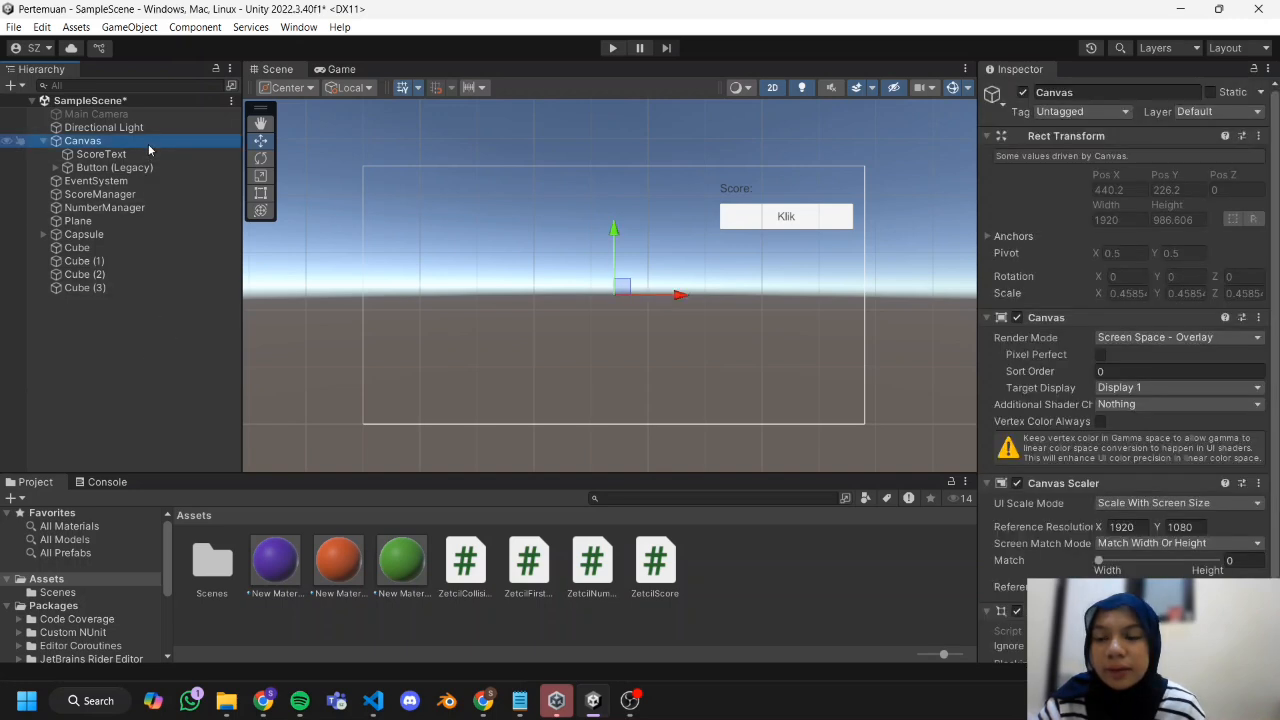
right_click(148, 147)
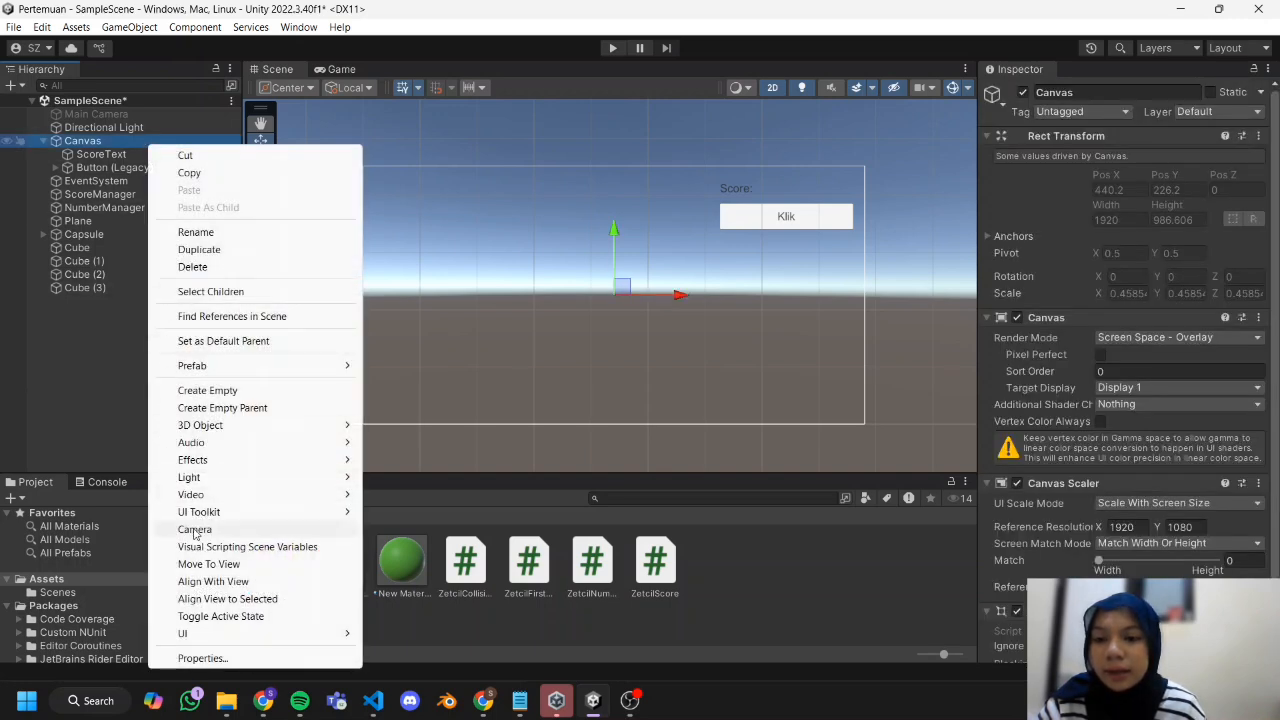
mouse_move(214, 634)
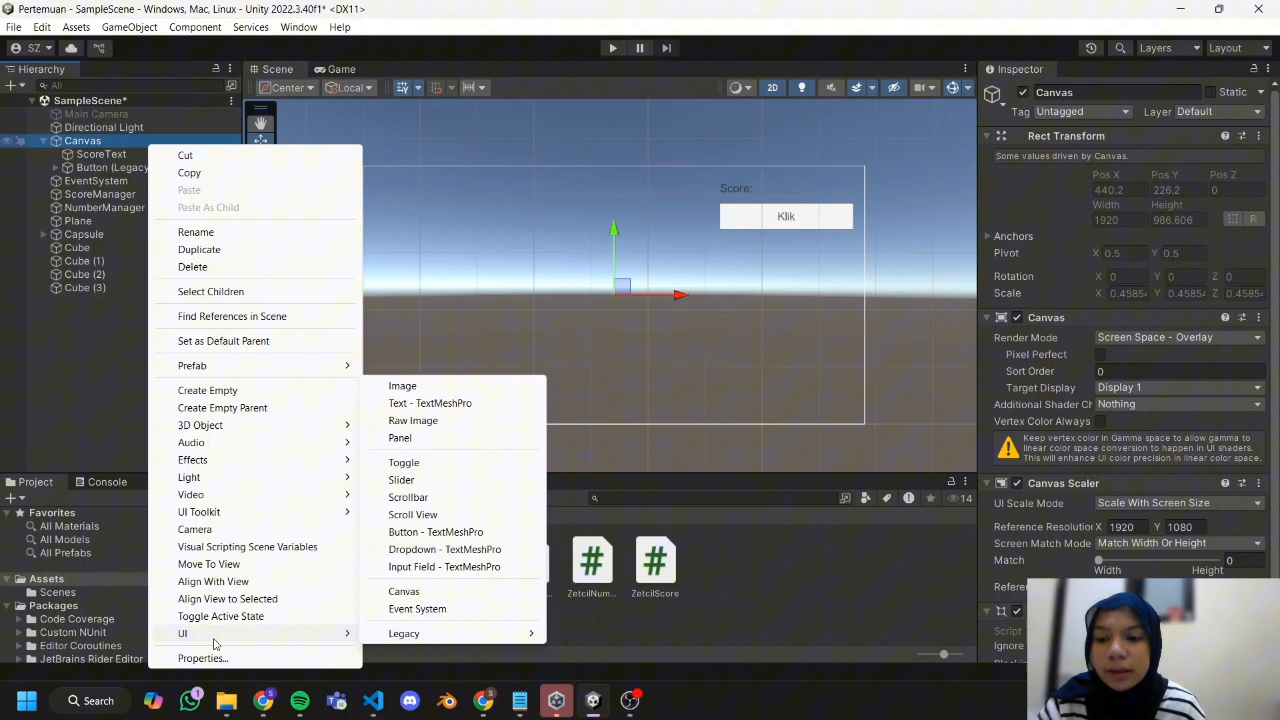
left_click(451, 481)
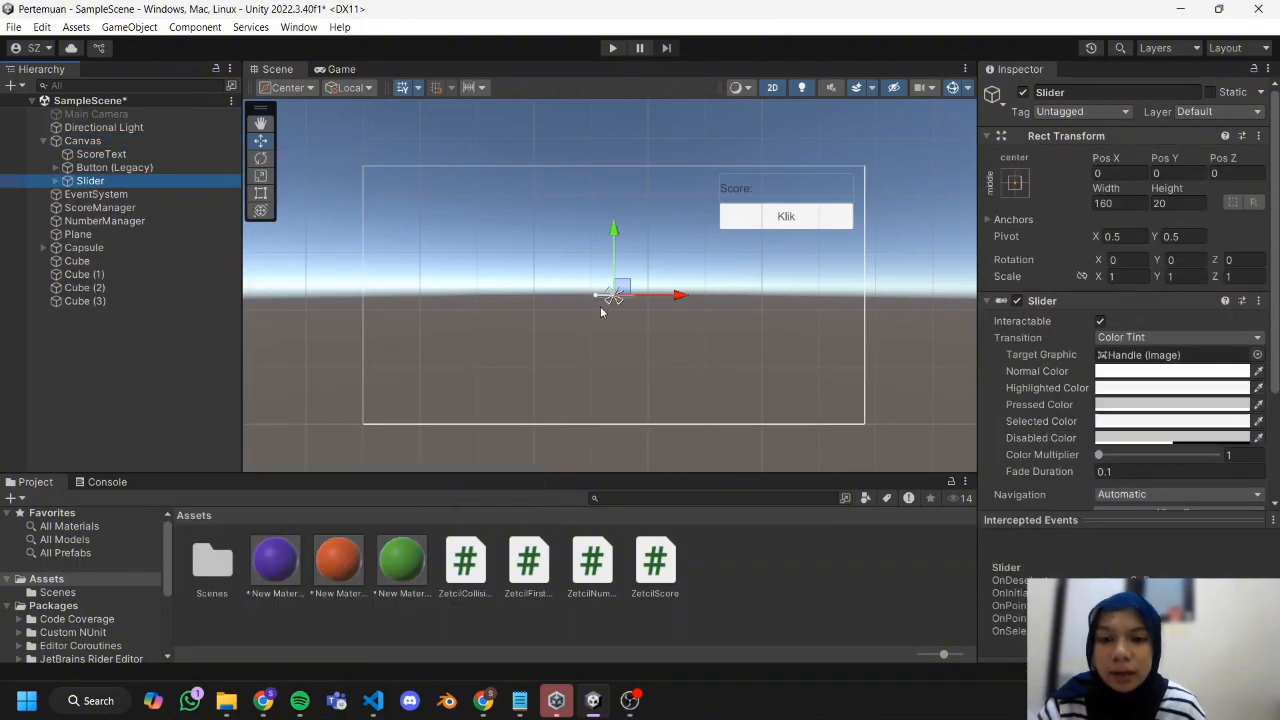
Enlarge the slider to about 686 by 44 and place it near the canvas's upper-left corner, at about X -566, Y 391.
left_click(261, 192)
scroll(627, 305, "up", 4)
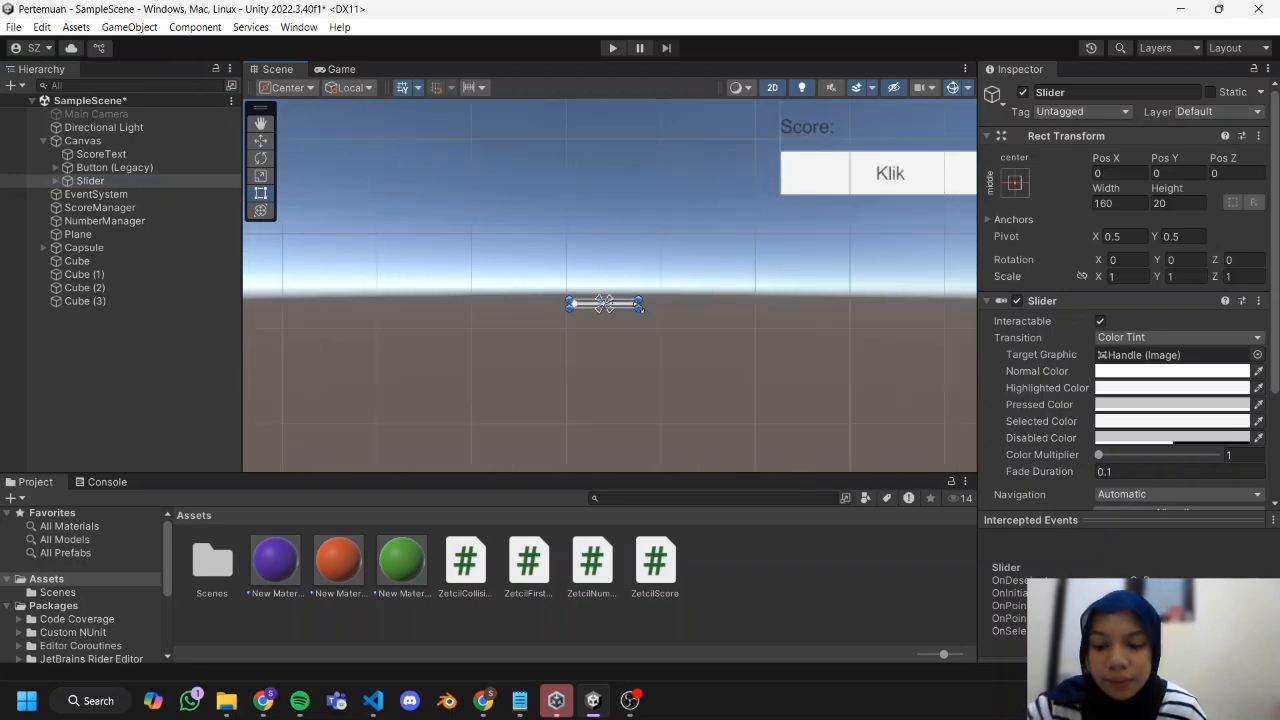
left_click_drag(641, 309, 857, 333)
scroll(790, 350, "down", 8)
left_click_drag(746, 323, 496, 197)
left_click_drag(607, 207, 594, 202)
scroll(463, 233, "up", 4)
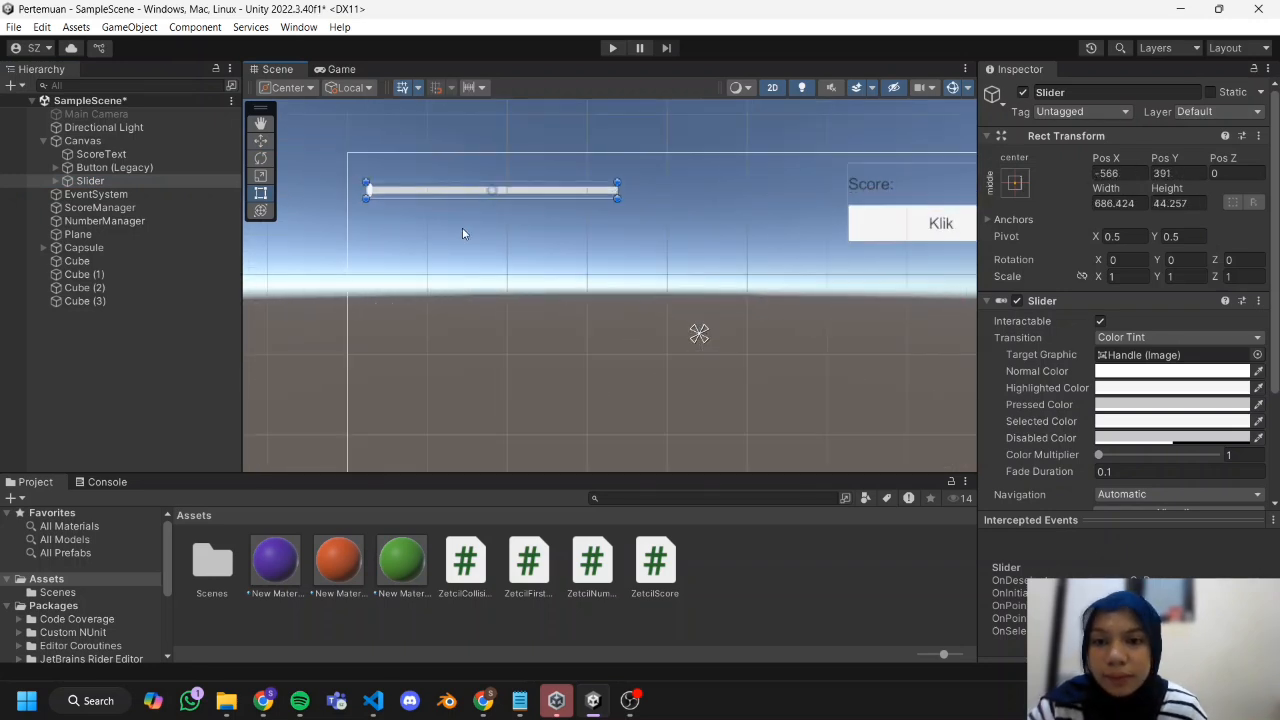
scroll(462, 233, "up", 3)
left_click(336, 248)
left_click(86, 184)
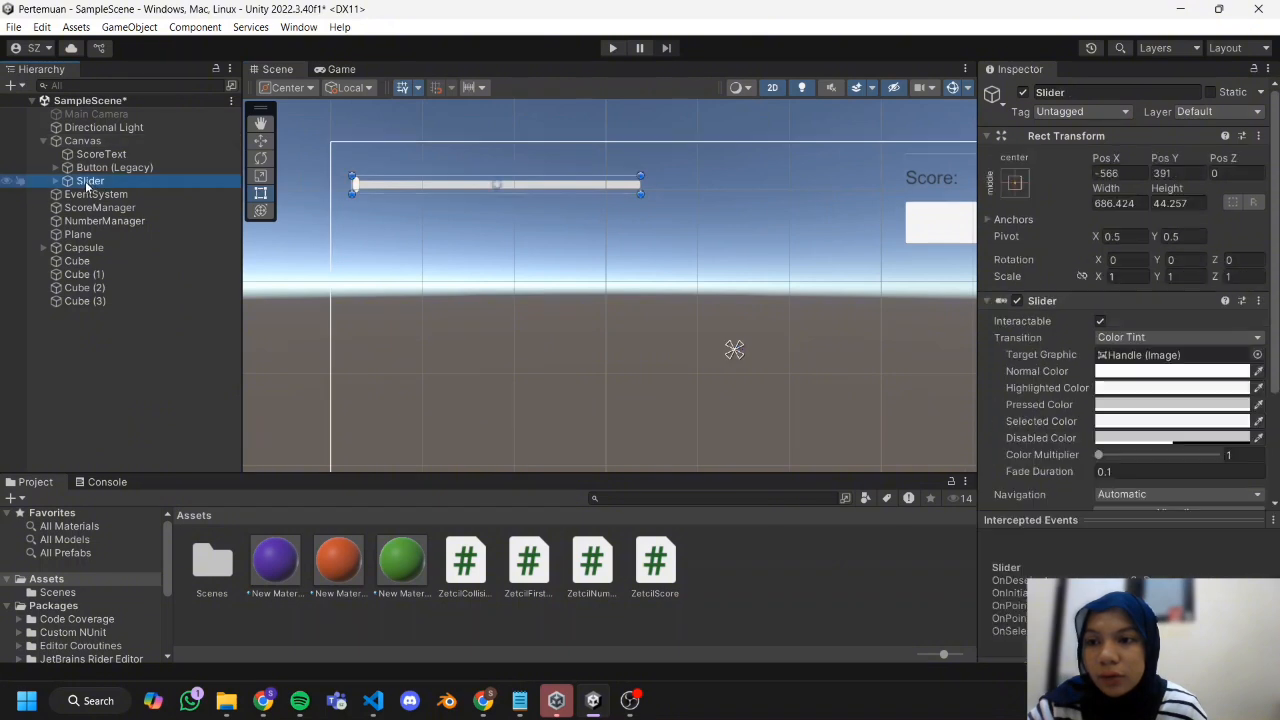
Deactivate the slider's Handle Slide Area and resize the slider to about 683 by 62.
left_click(55, 181)
left_click(120, 221)
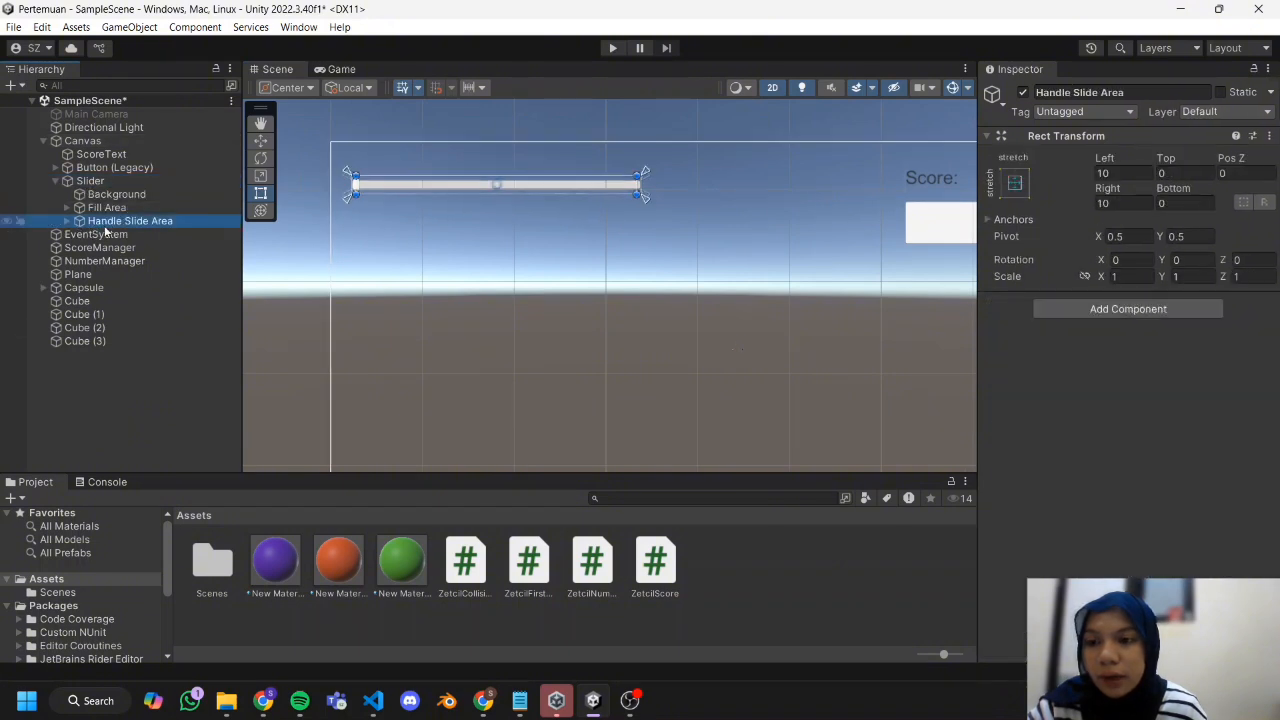
left_click(1021, 93)
left_click(627, 234)
left_click(570, 184)
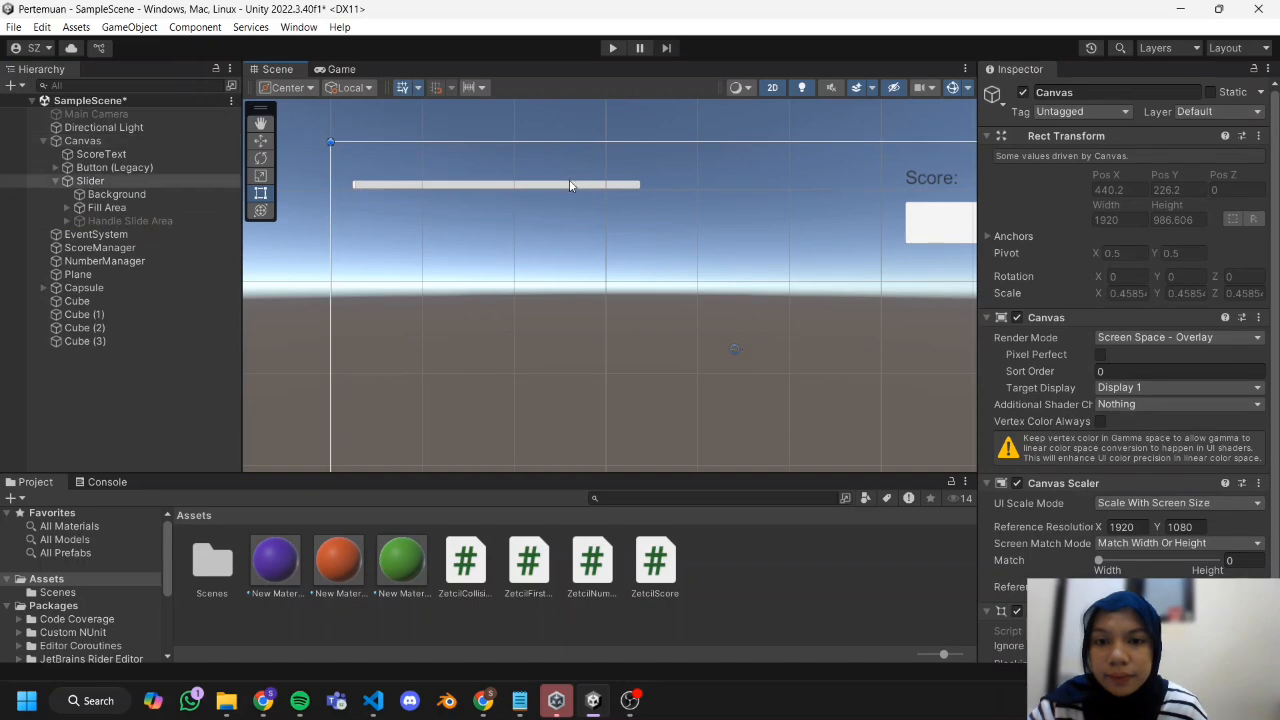
left_click(640, 196)
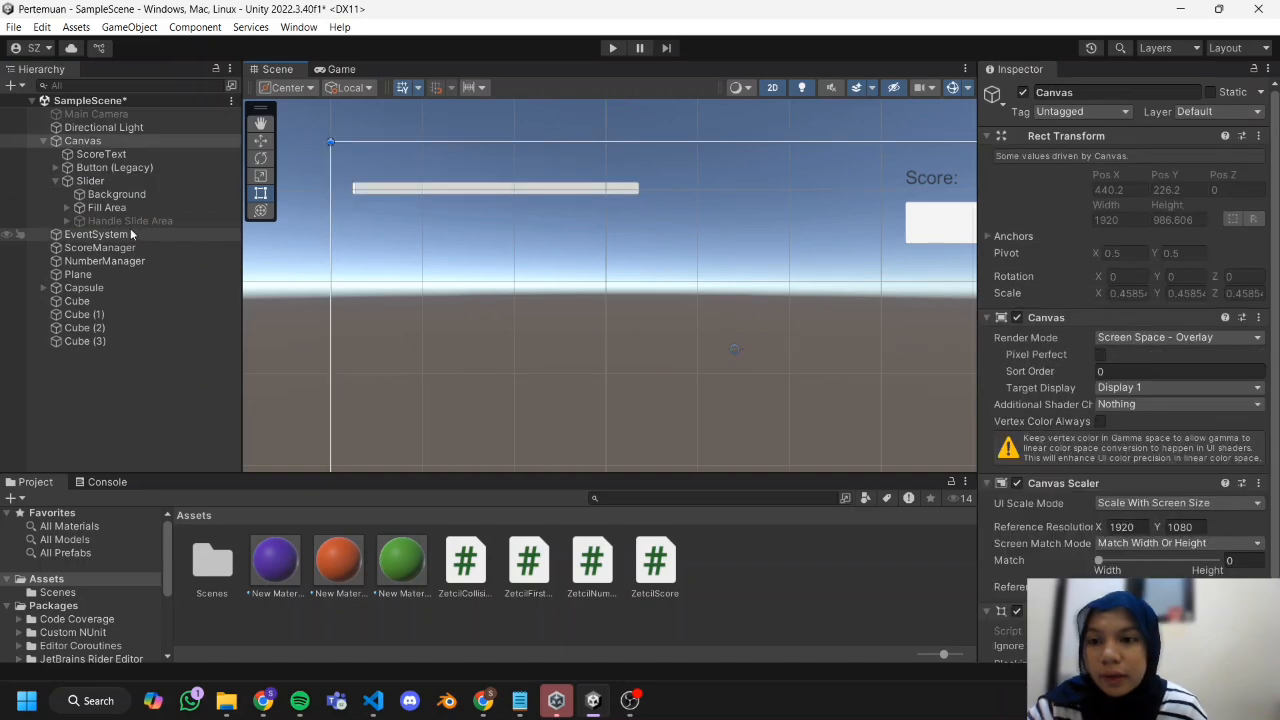
Add a legacy UI Text object as a child of the Slider.
left_click(140, 221)
left_click(148, 180)
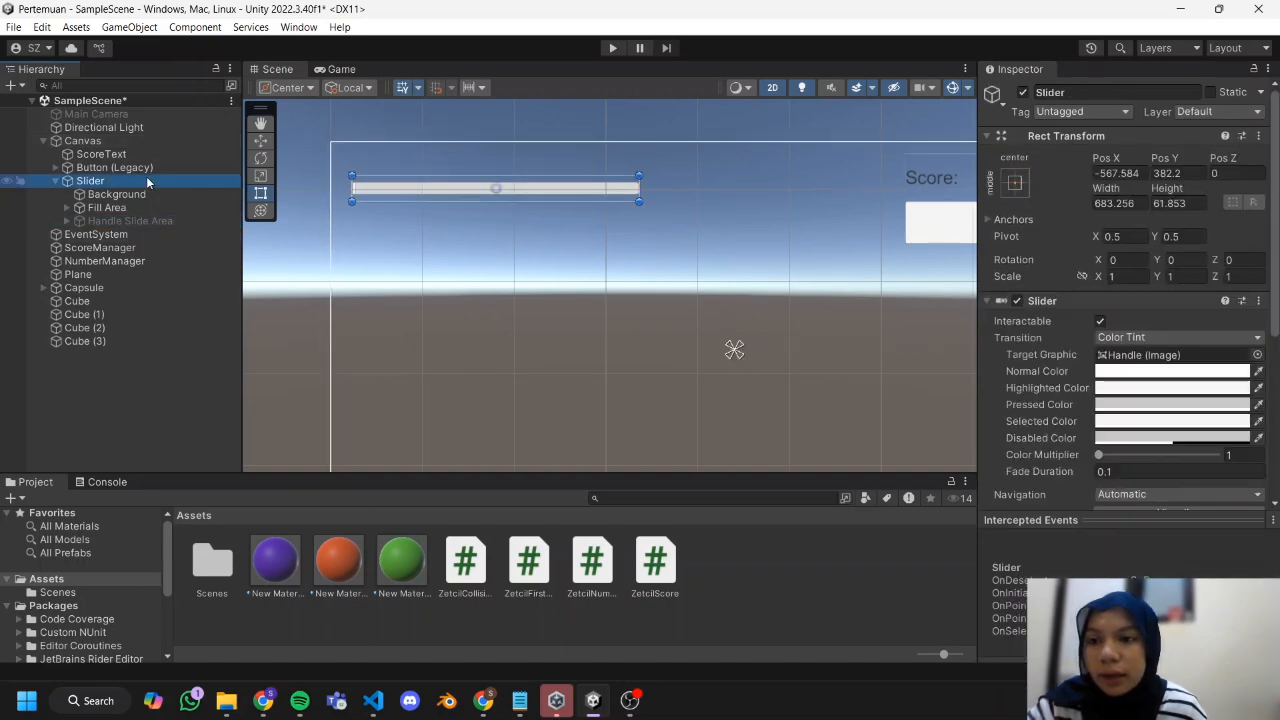
right_click(147, 180)
mouse_move(324, 654)
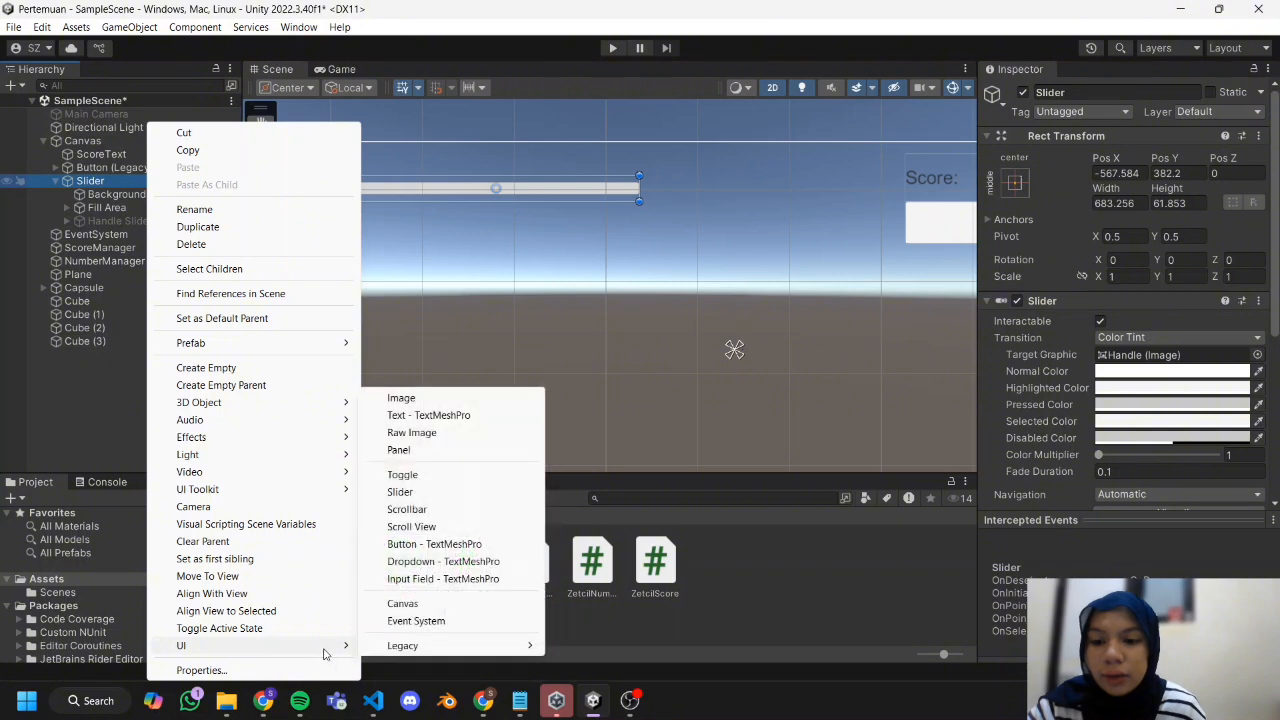
mouse_move(395, 646)
left_click(655, 646)
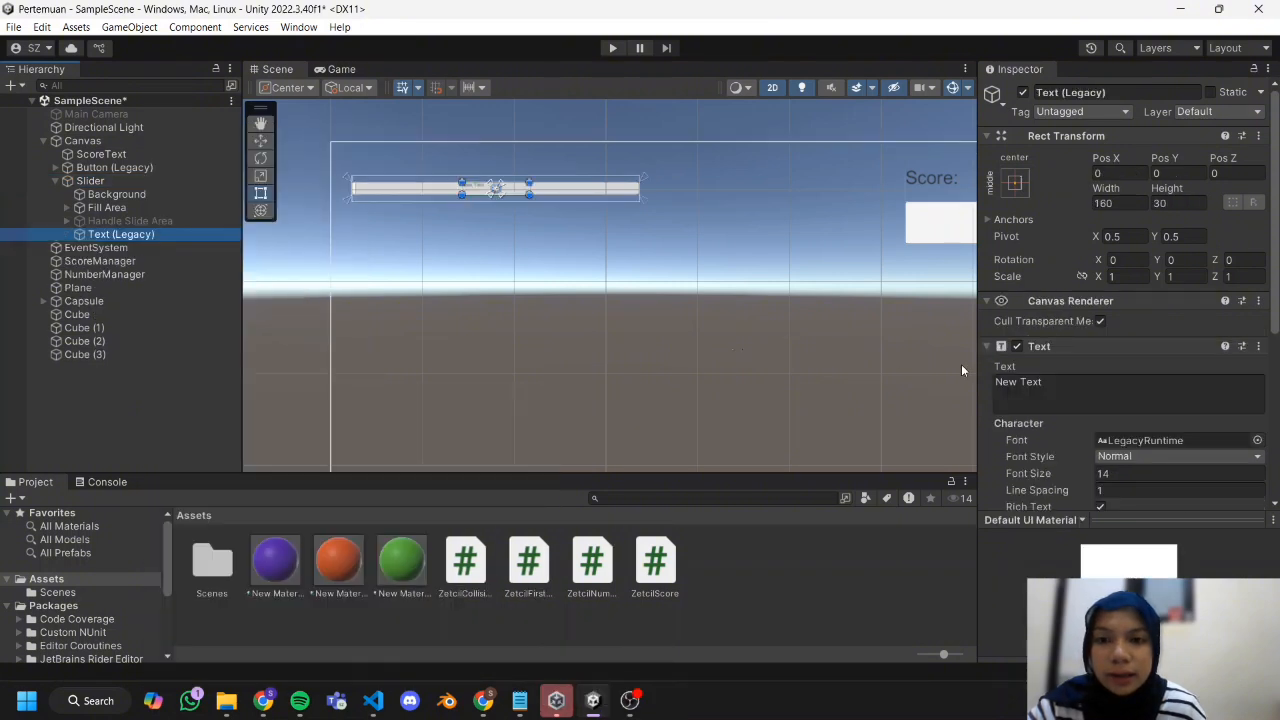
Set the new text to "Health" at font size 45 and fit its box, about 293 by 62, above the slider's left end.
left_click(1094, 393)
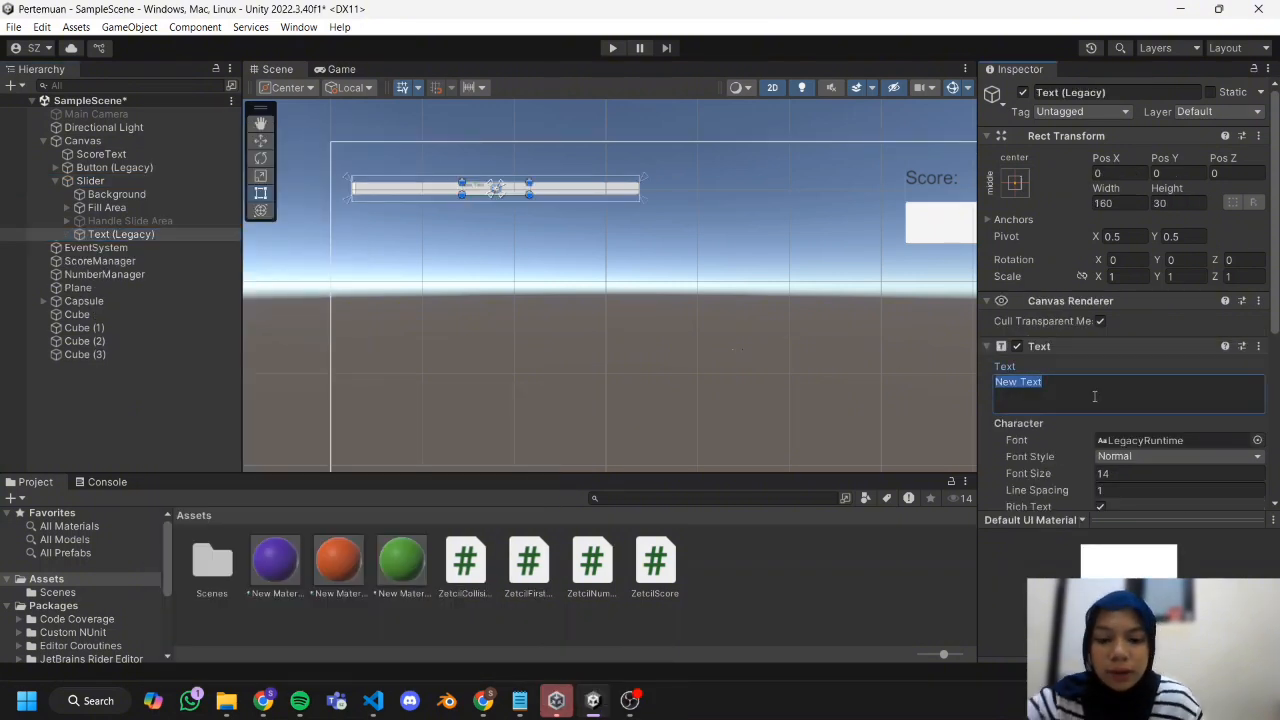
left_click_drag(1061, 478, 1073, 486)
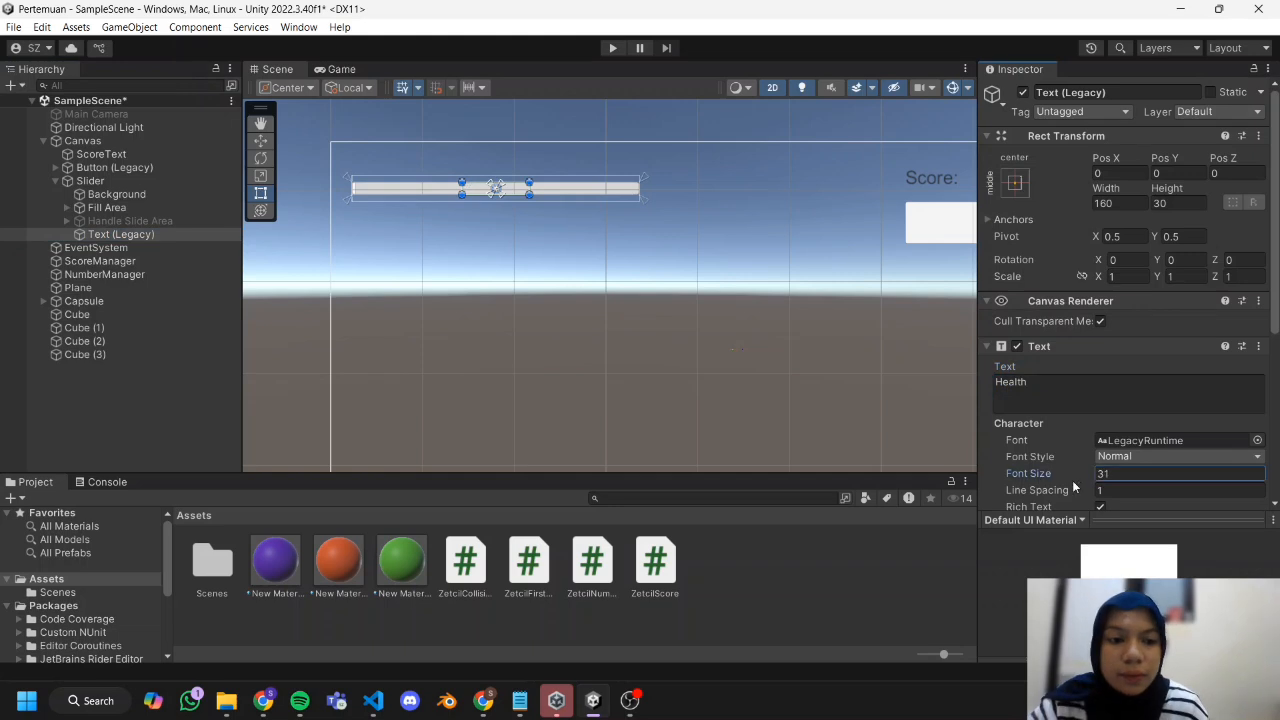
left_click_drag(498, 192, 408, 170)
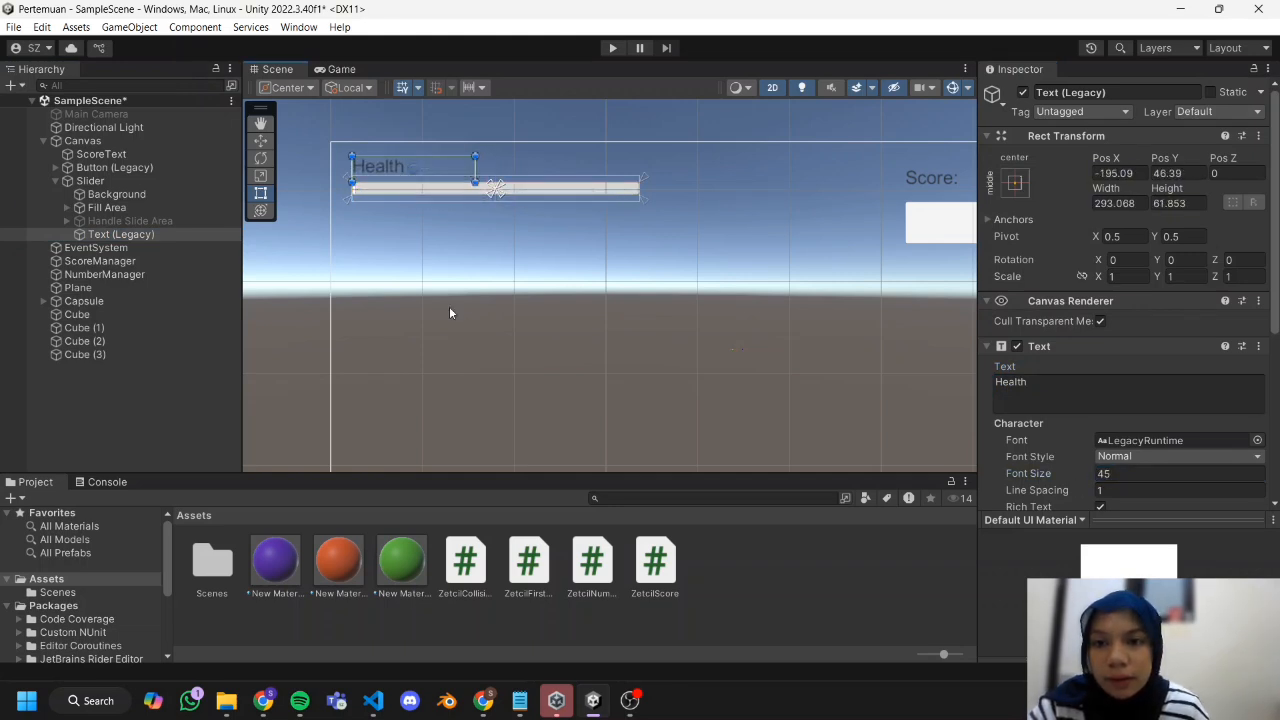
left_click(448, 303)
Change the image color of the slider's Background to dark red.
left_click(436, 188)
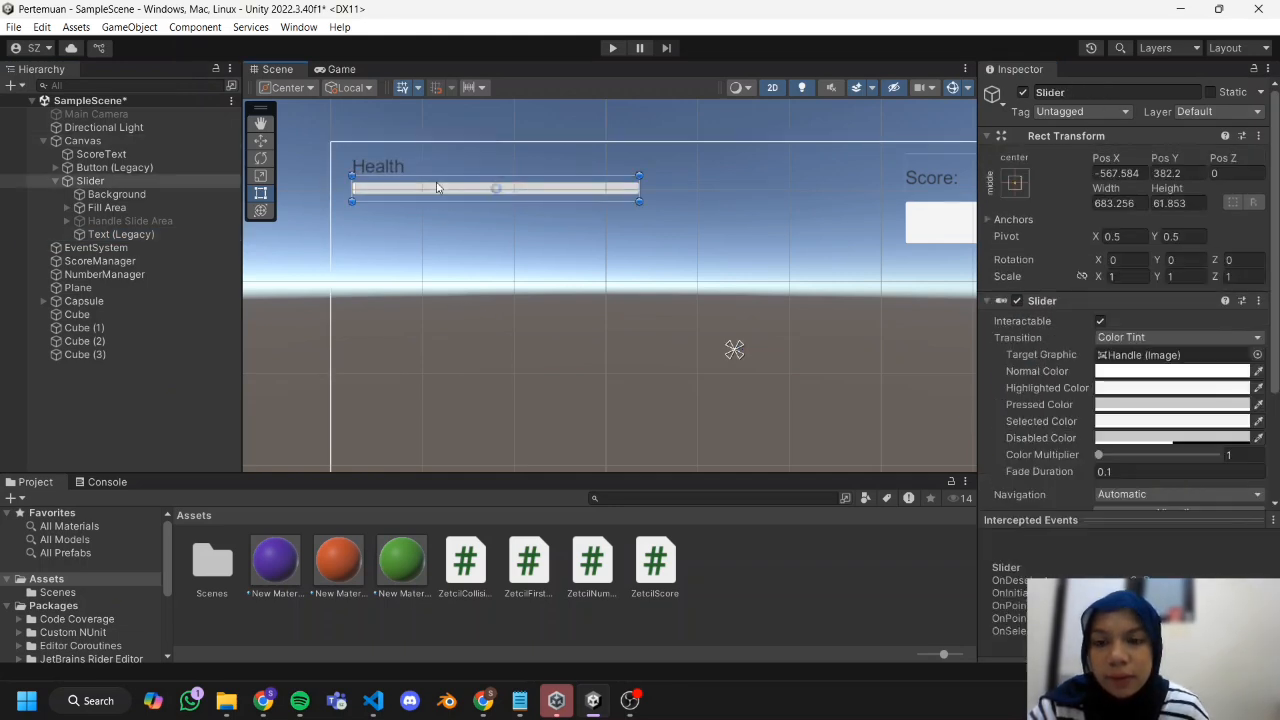
left_click(155, 195)
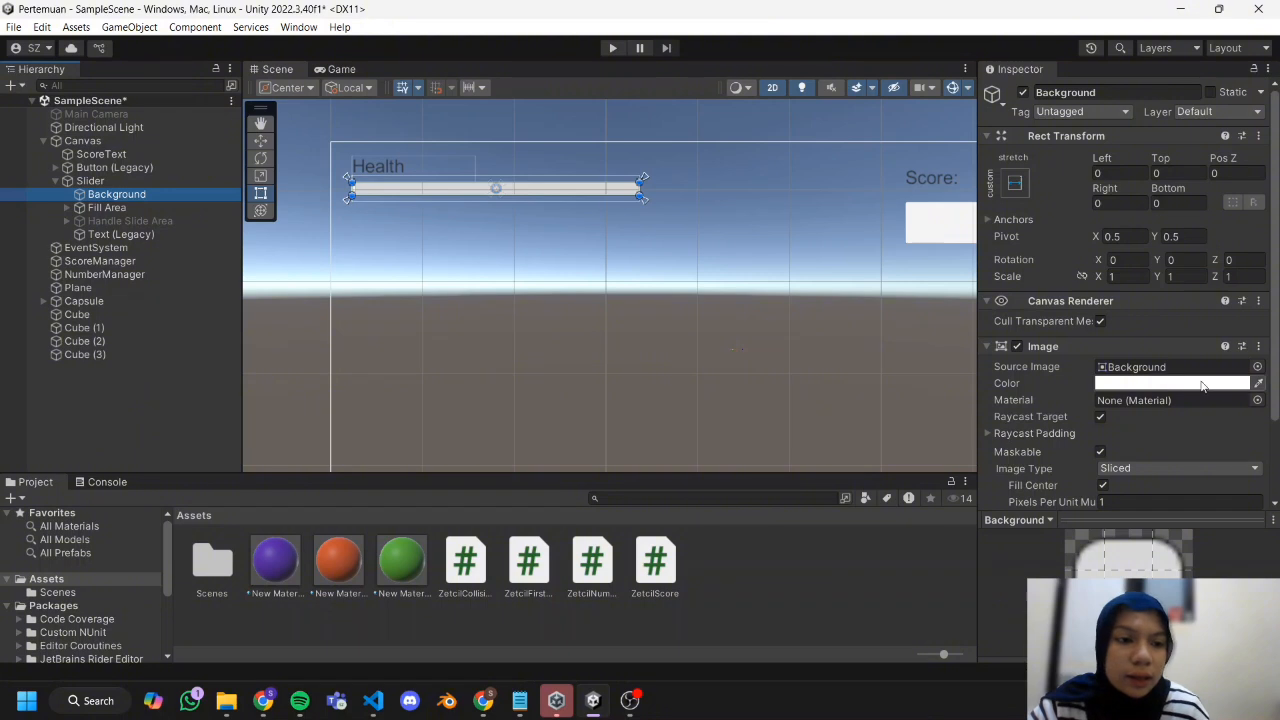
left_click(1234, 384)
left_click_drag(1213, 377, 1254, 392)
Change the image color of the Fill object inside the slider's Fill Area to green.
left_click(130, 208)
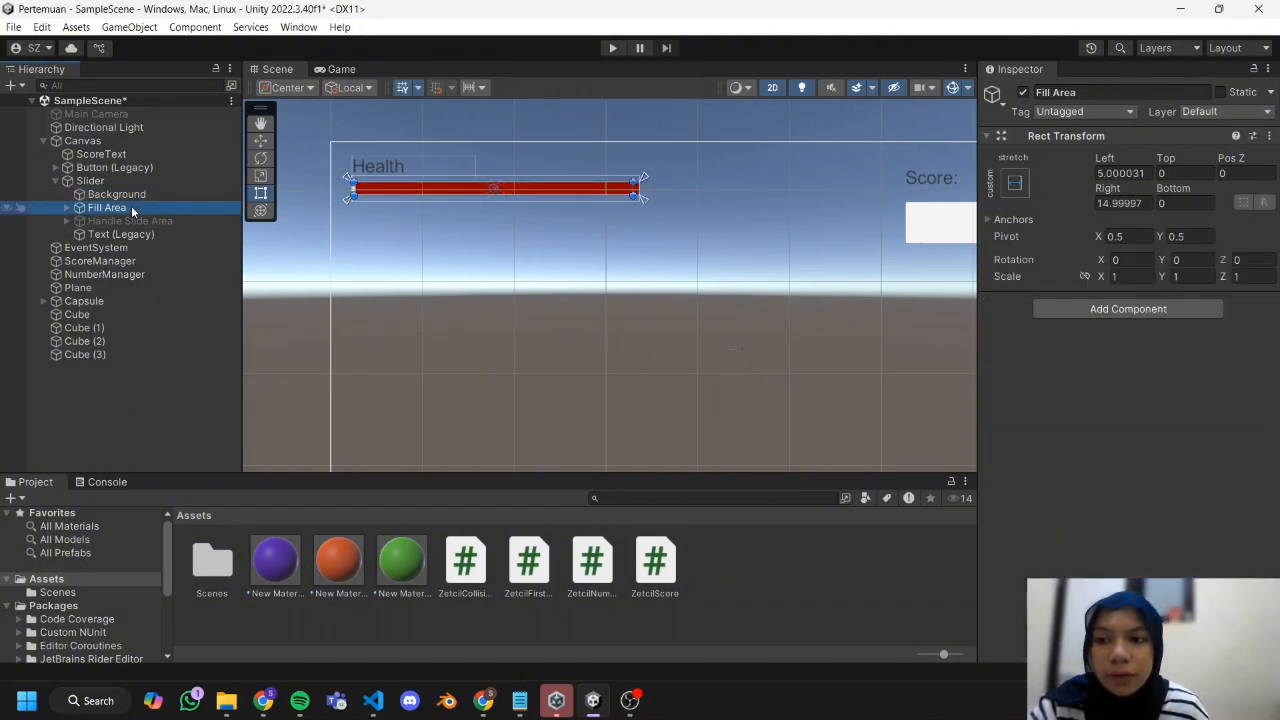
left_click(67, 208)
left_click(93, 218)
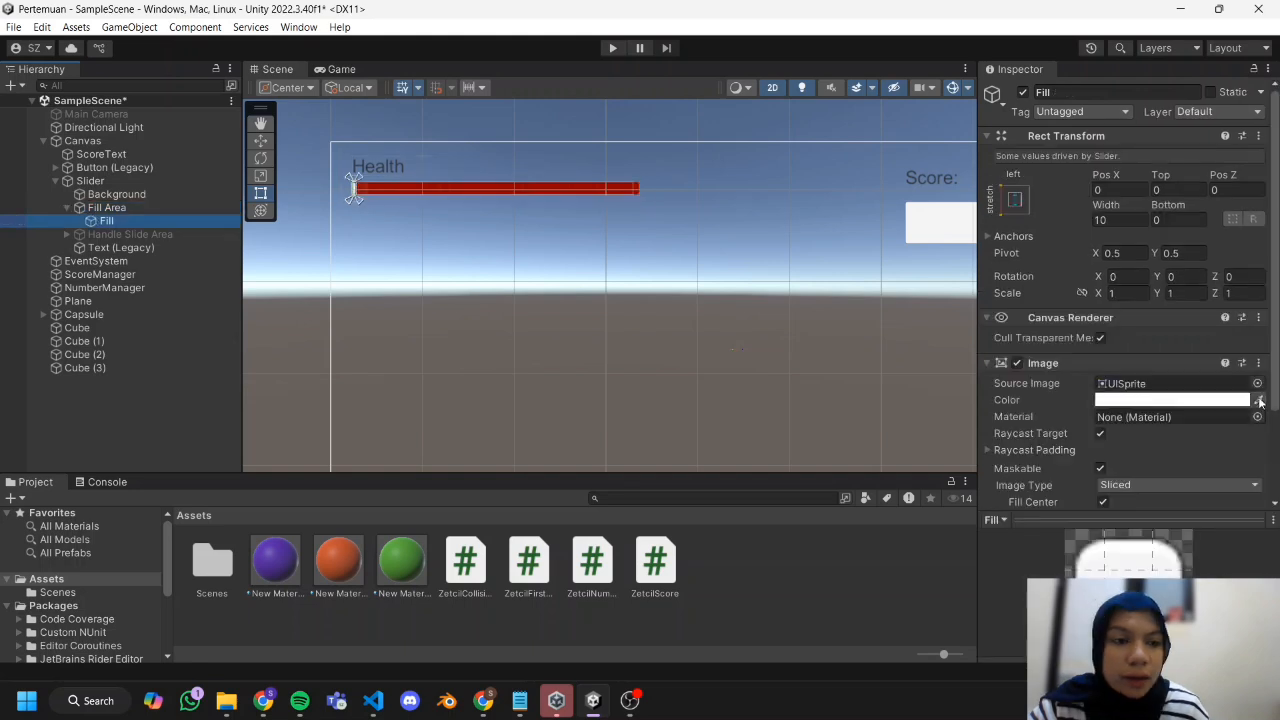
left_click(1247, 400)
left_click(1137, 338)
left_click(1219, 387)
left_click(1265, 263)
left_click(614, 290)
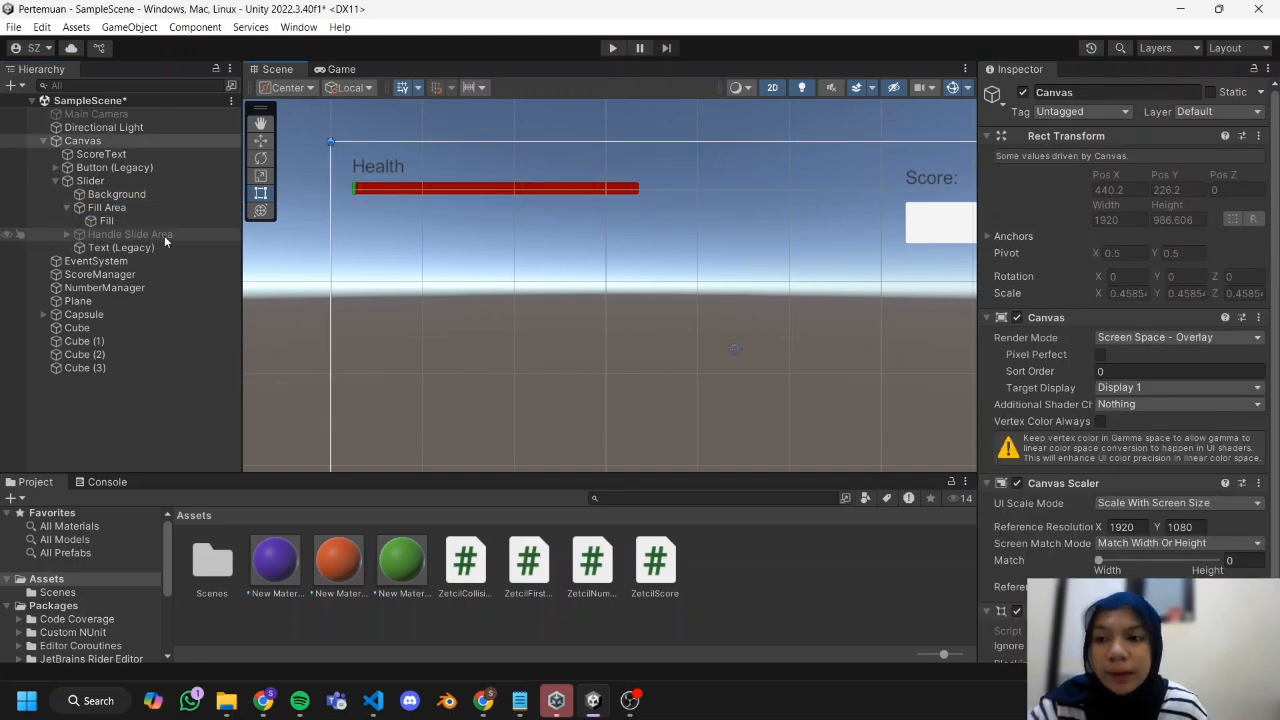
Create a C# script named ZetcilHealth in the Assets folder.
scroll(604, 358, "down", 3)
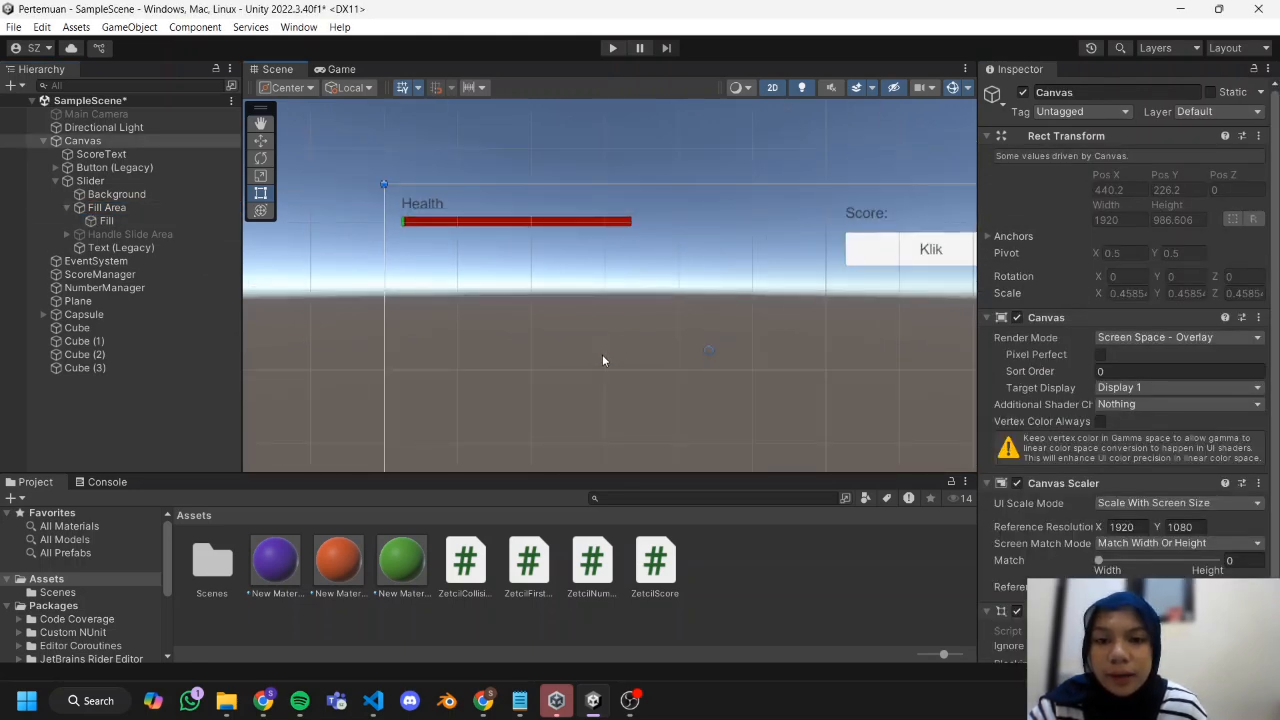
middle_click_drag(602, 350, 525, 299)
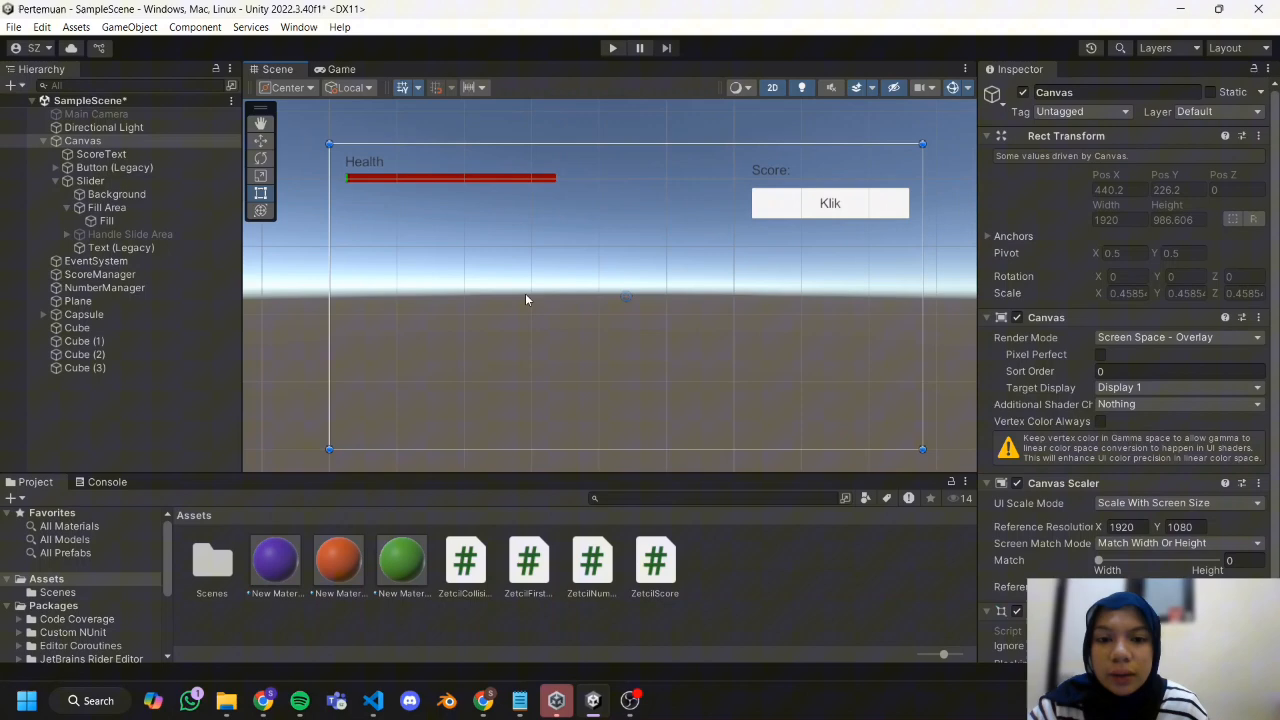
left_click(734, 603)
right_click(739, 581)
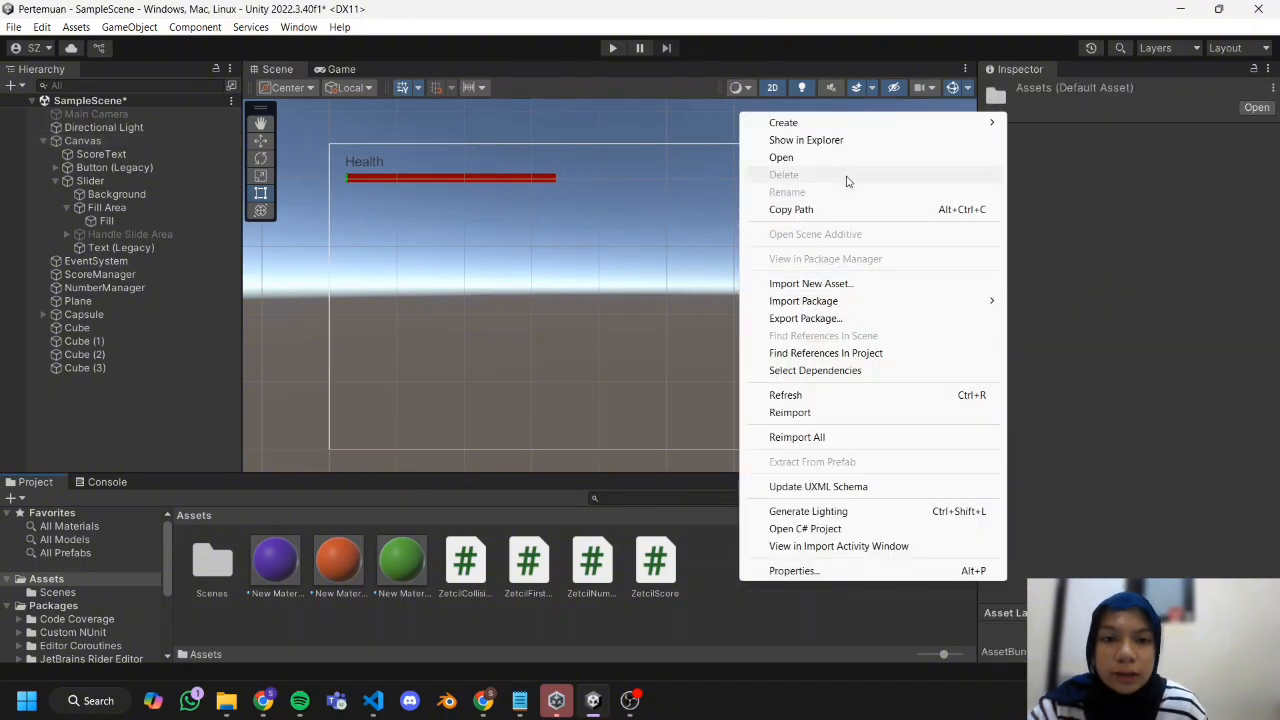
mouse_move(822, 122)
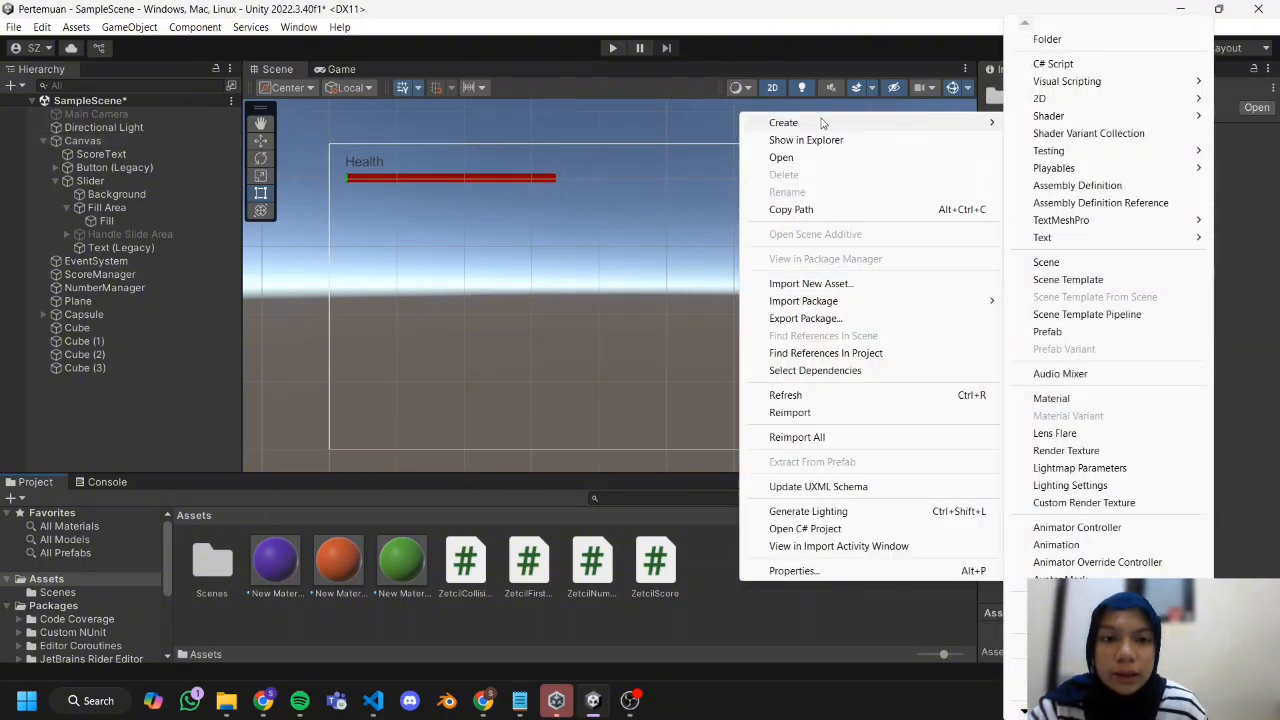
left_click(1066, 64)
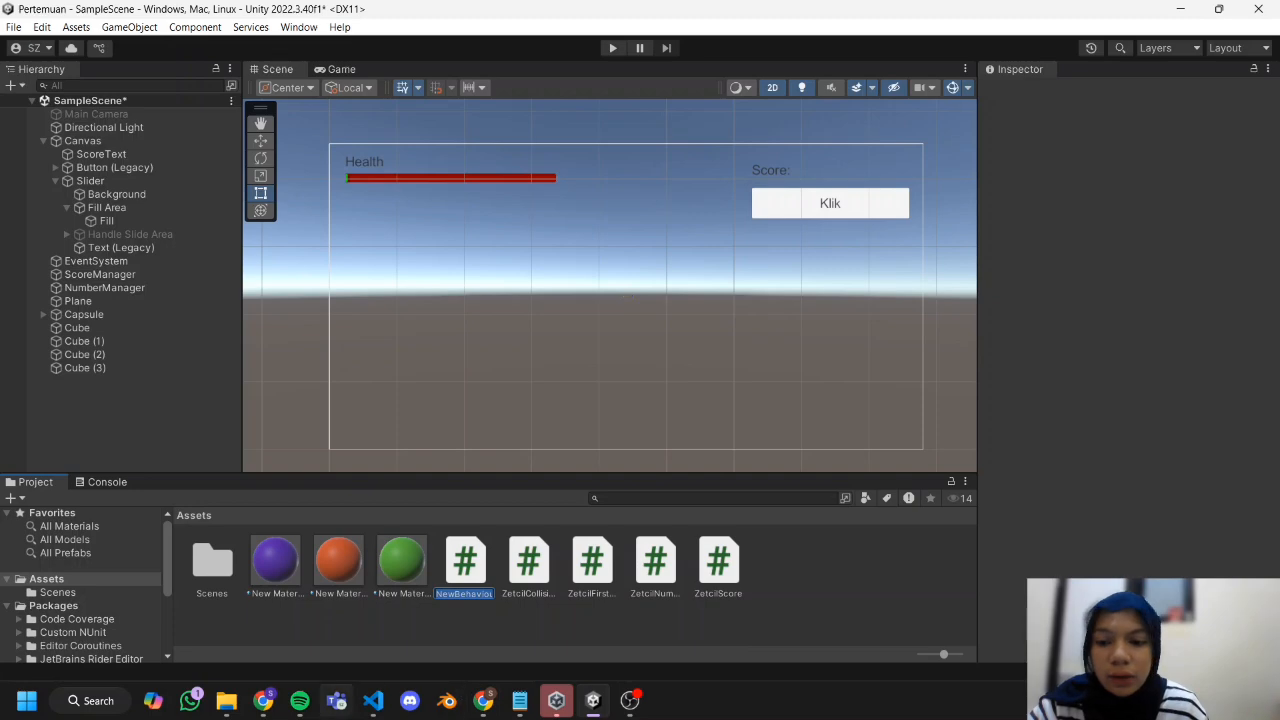
Copy the ZetcilHealth code from the Practical Module Chapter 06 document in the browser into the new script.
left_click(264, 701)
scroll(305, 440, "down", 1)
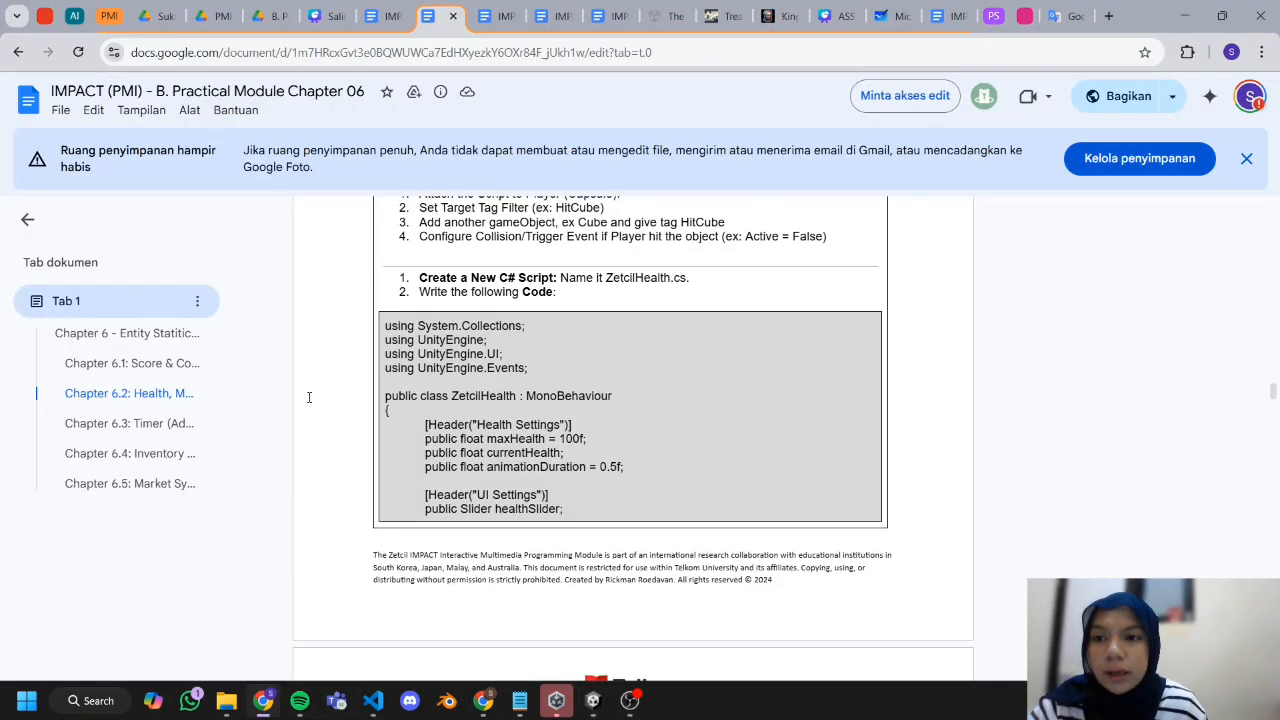
left_click_drag(385, 324, 528, 674)
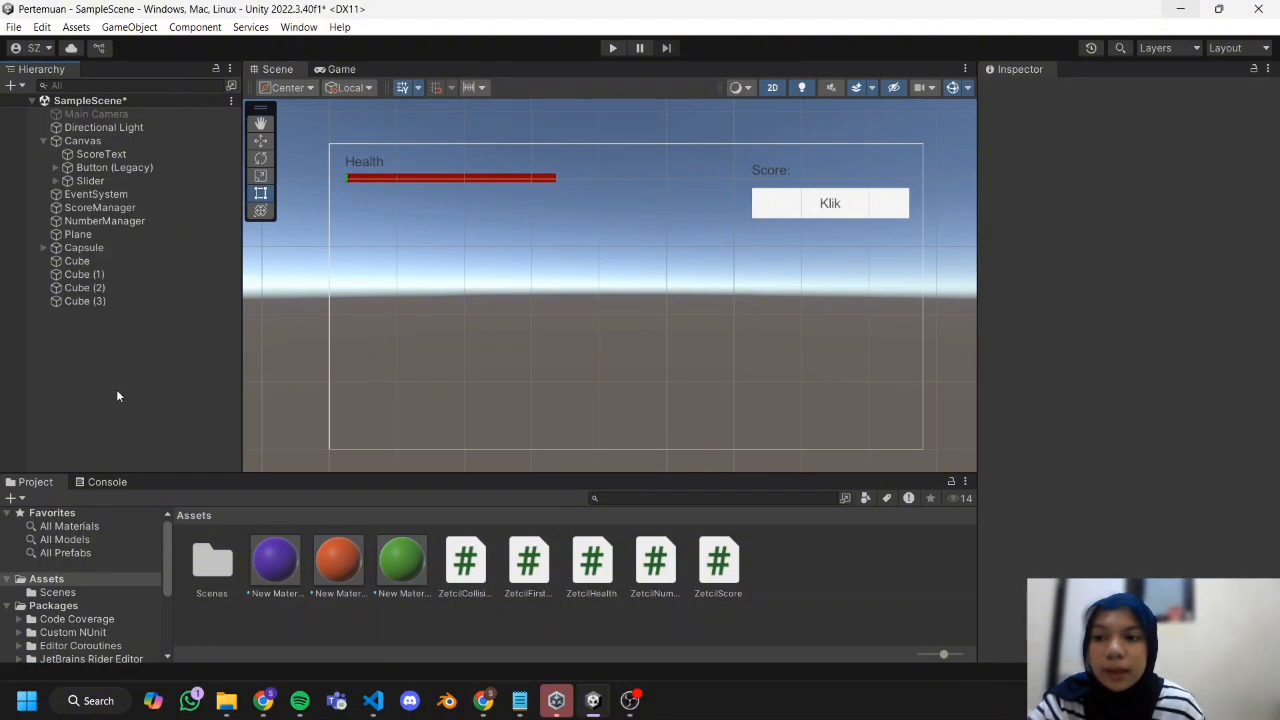
Create an empty game object named HealthManager at the scene's root level.
right_click(111, 371)
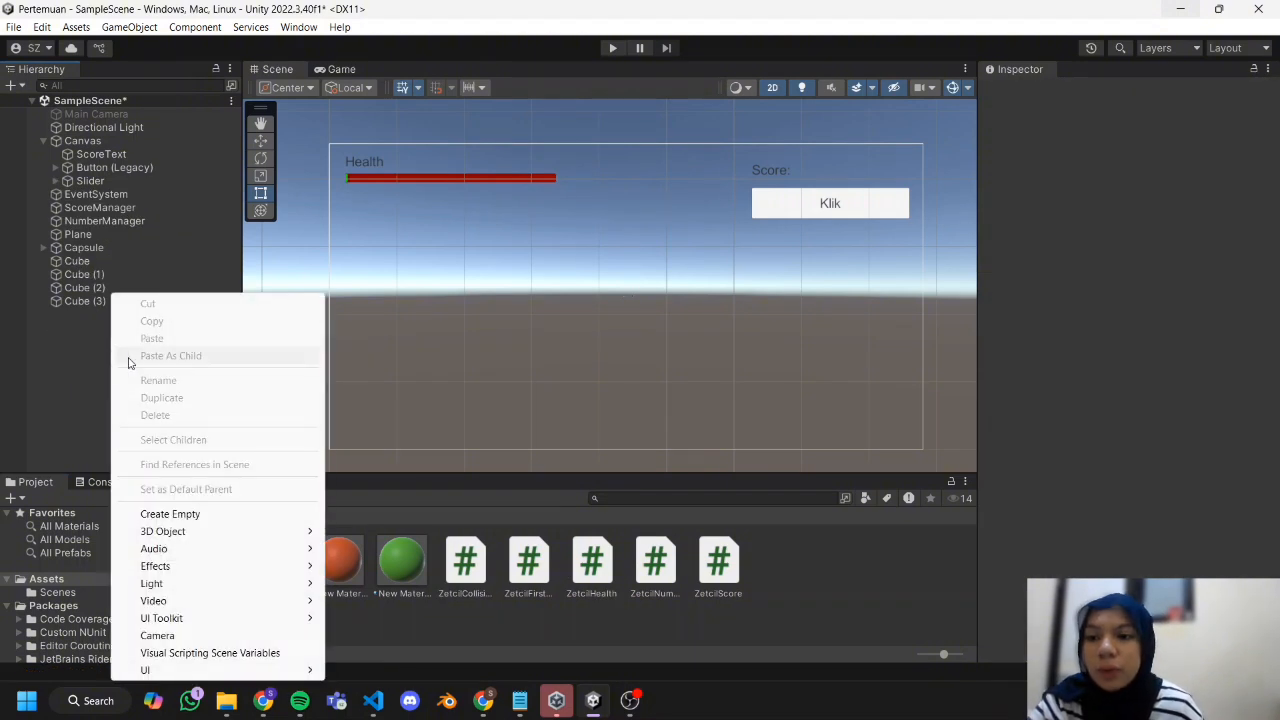
left_click(232, 516)
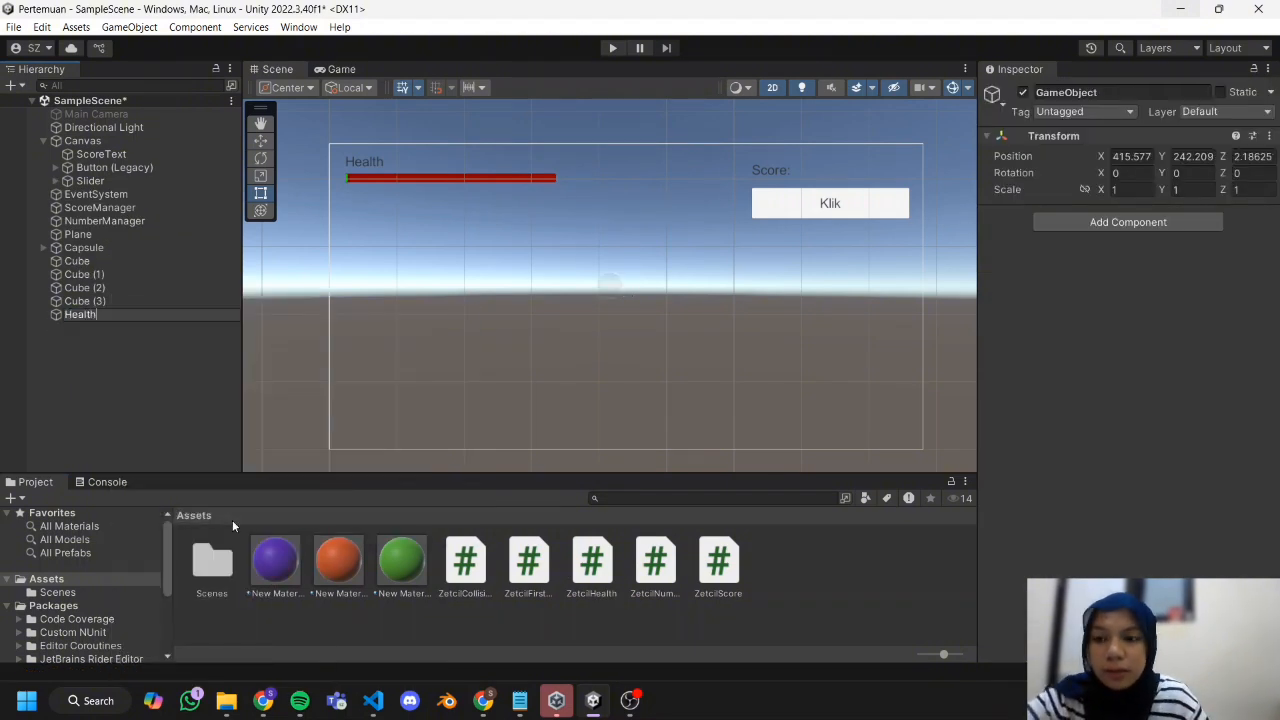
left_click(428, 465)
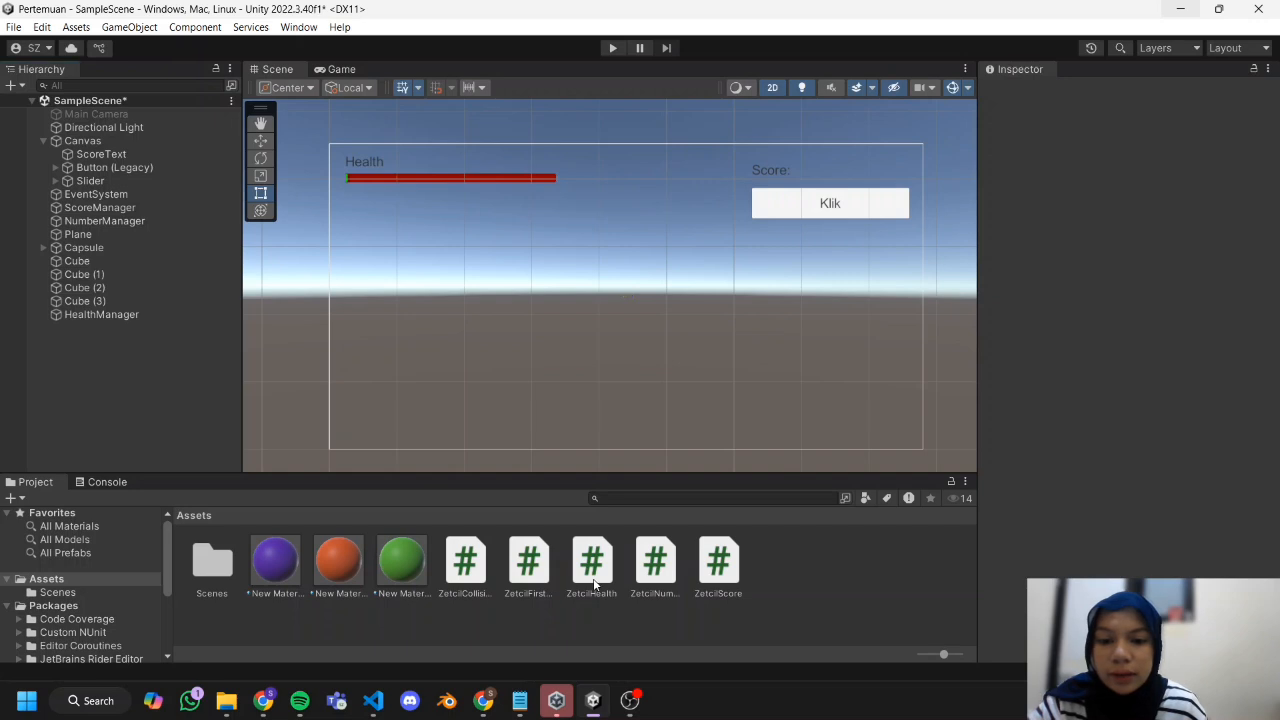
Attach the ZetcilHealth script to HealthManager and assign the canvas Slider as its Health Slider.
left_click_drag(594, 584, 130, 376)
left_click_drag(148, 326, 154, 314)
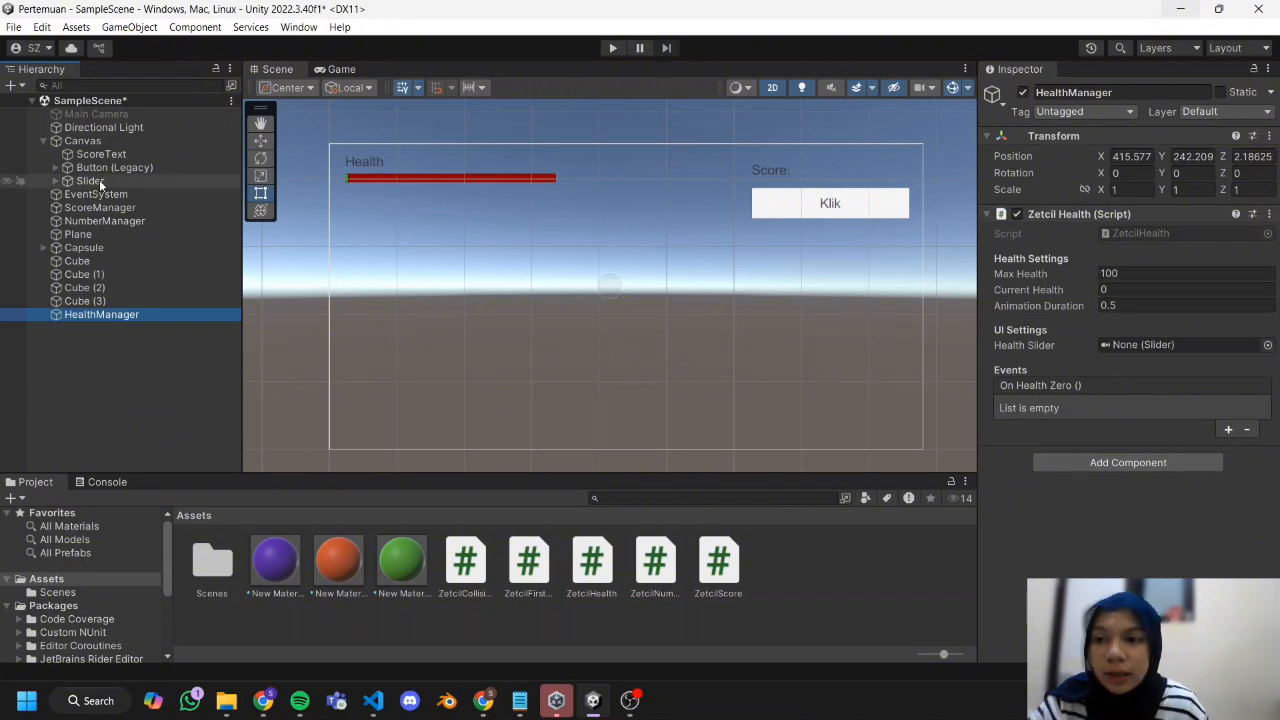
mouse_move(94, 177)
left_mouse_down()
mouse_move(1150, 214)
mouse_move(1150, 345)
left_mouse_up()
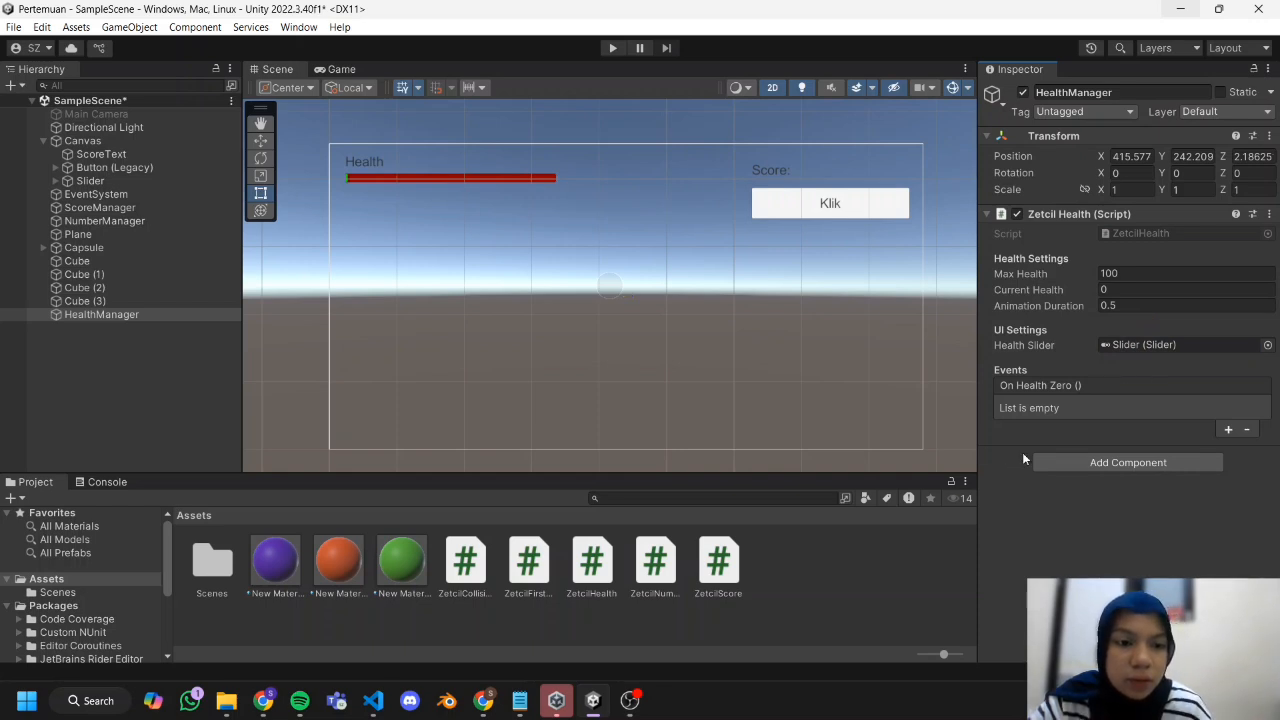
left_click(96, 424)
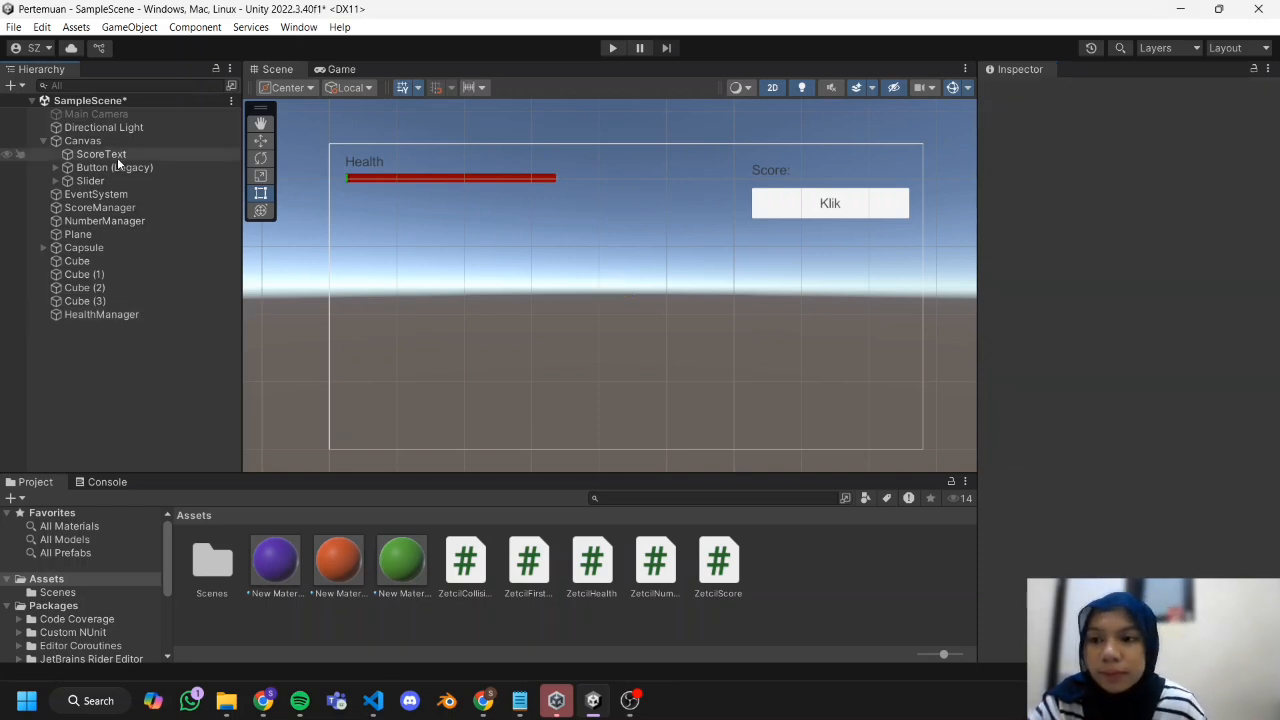
Add a second Trigger Enter Event entry to Cube (2) with HealthManager as its target object.
left_click(141, 288)
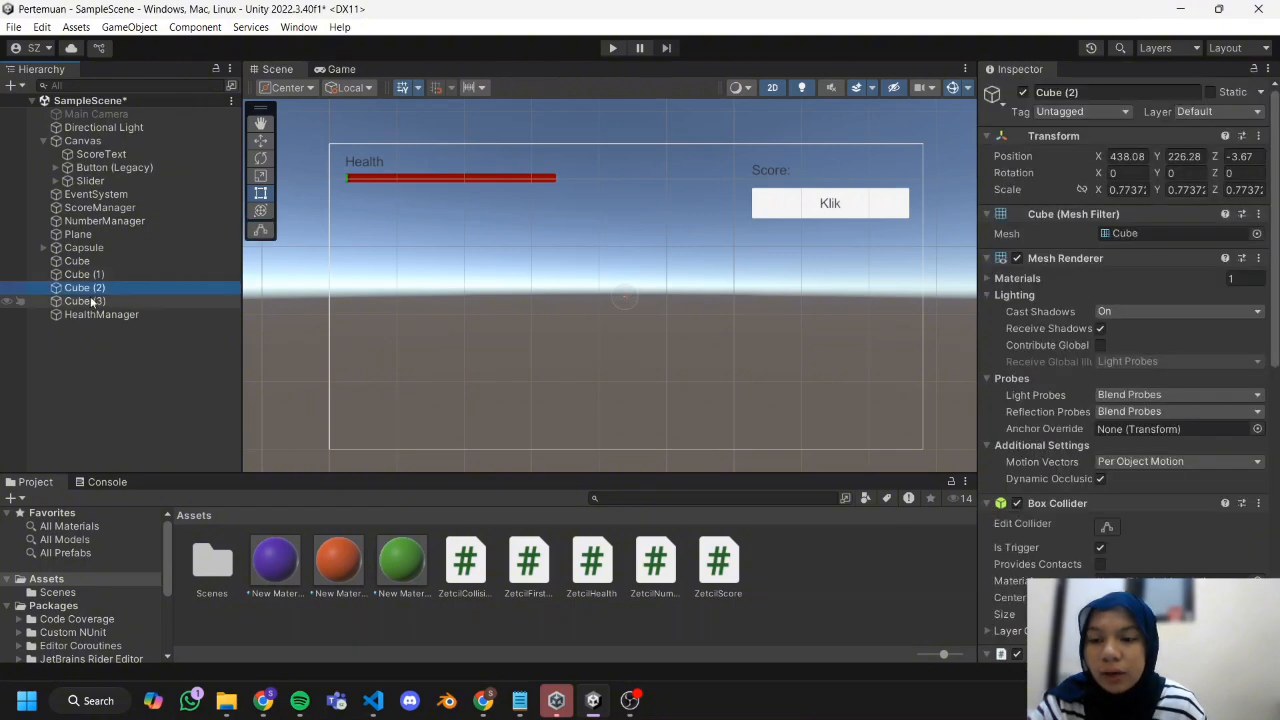
scroll(1070, 345, "down", 15)
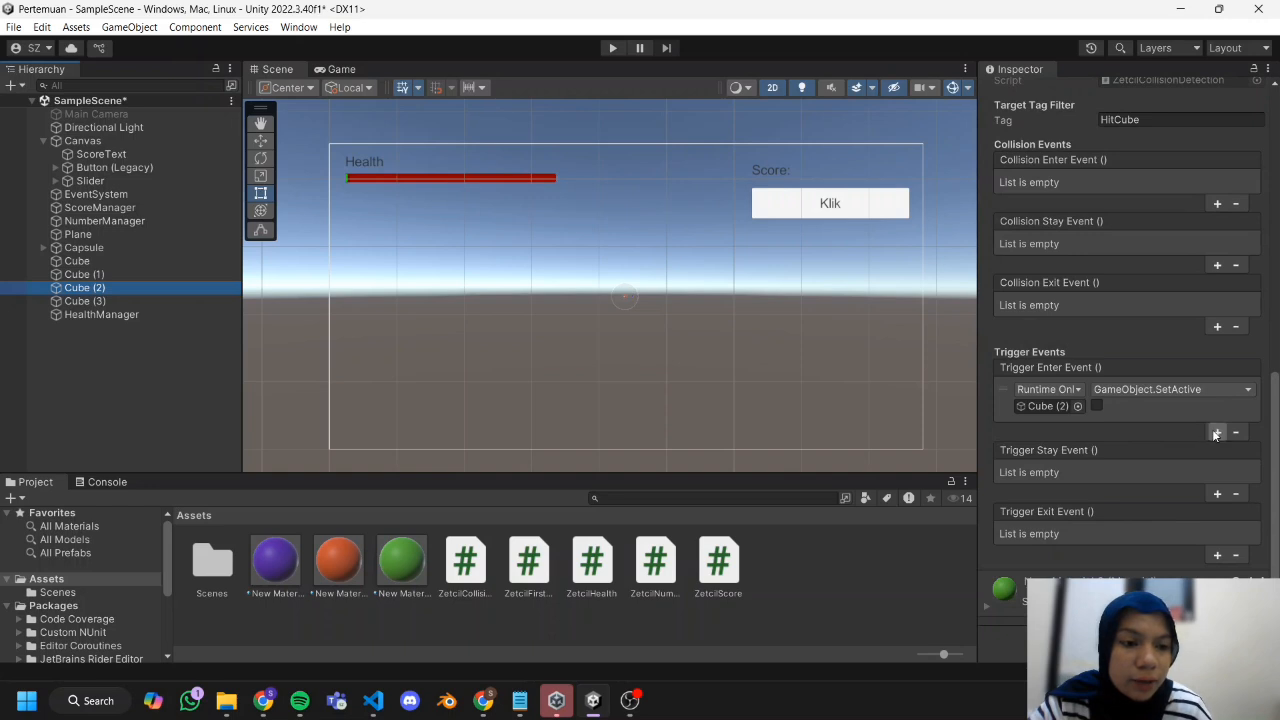
left_click(1217, 432)
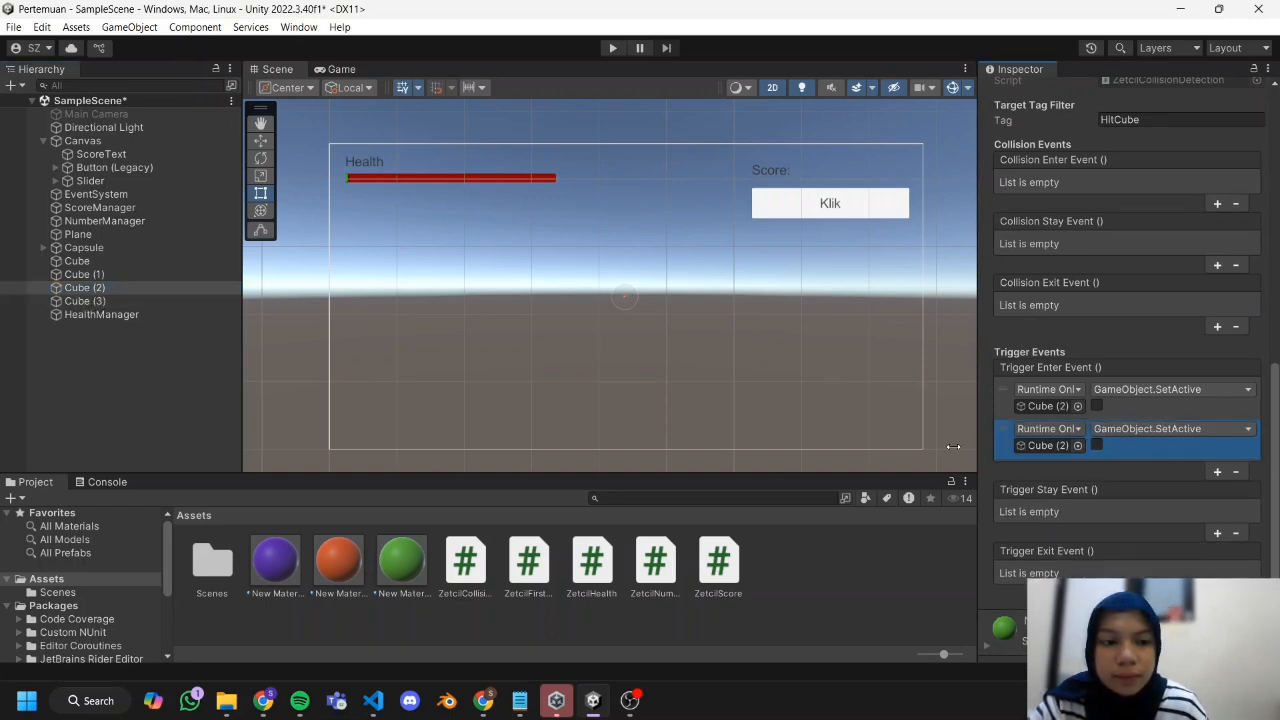
left_click_drag(117, 318, 866, 341)
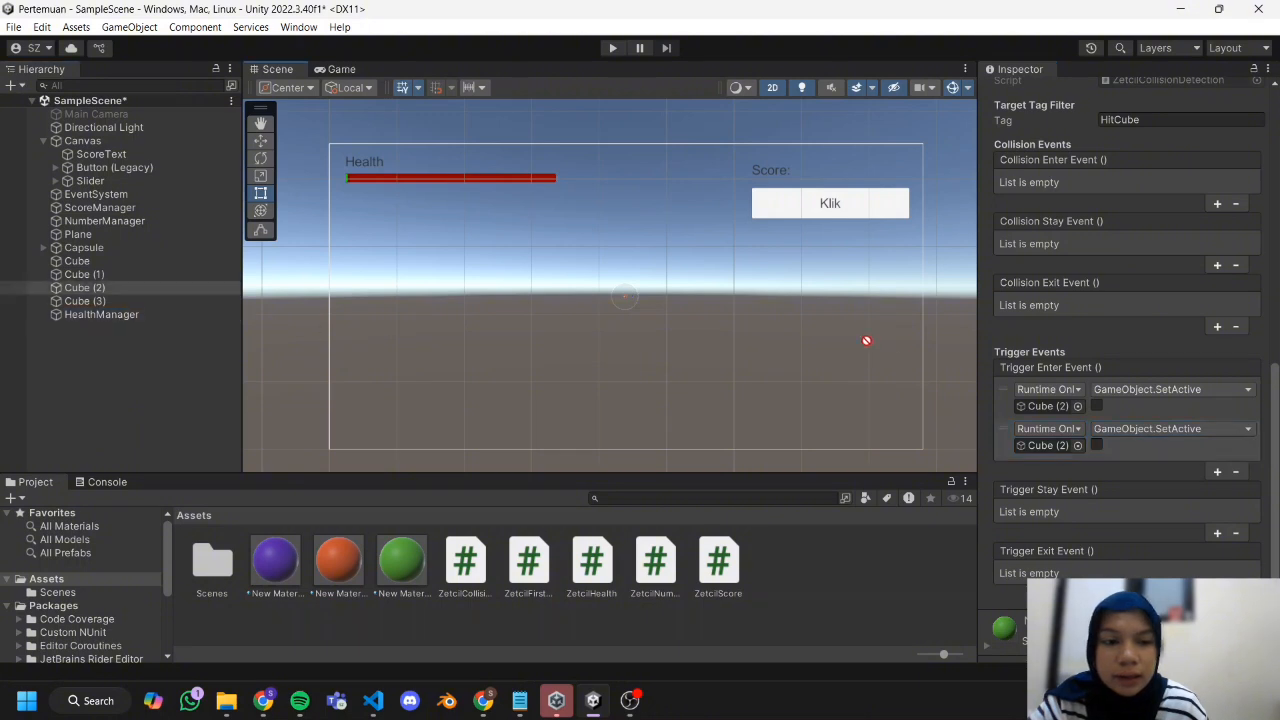
left_click_drag(1024, 428, 1047, 457)
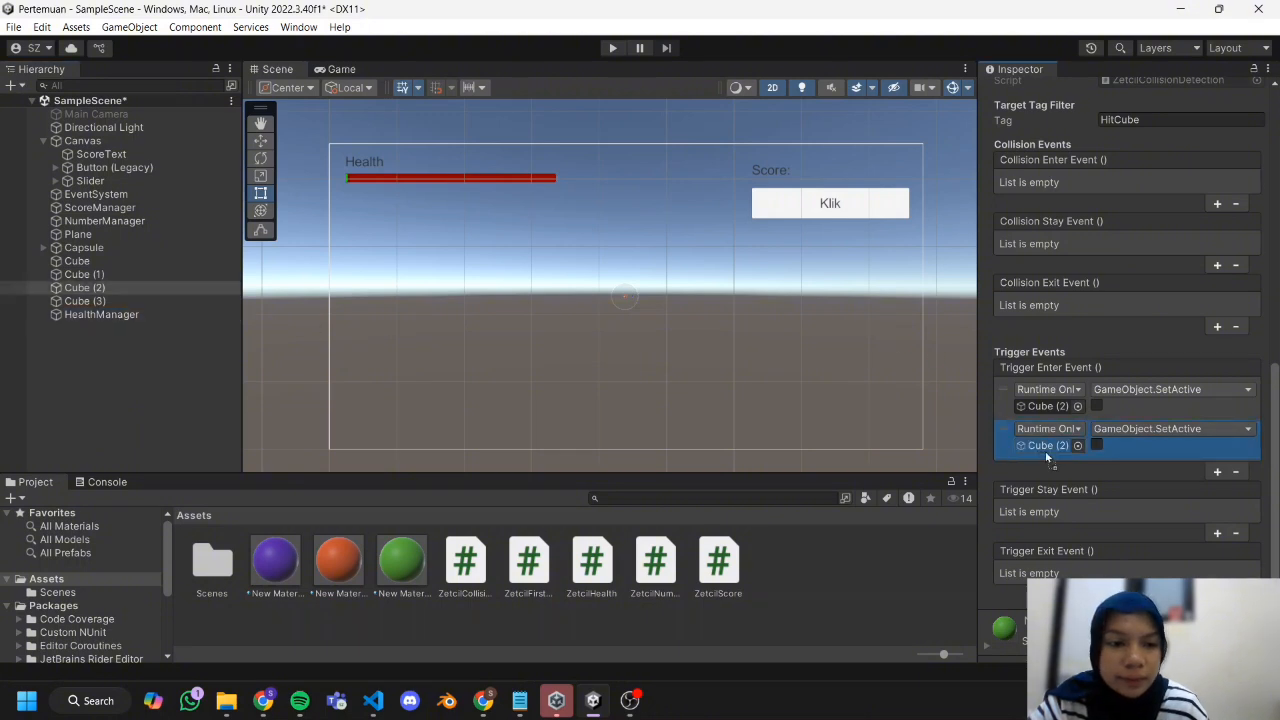
Set Cube (2)'s HealthManager trigger enter entry to ZetcilHealth.SubtractHealth with a value of 20.
left_click(1130, 430)
mouse_move(1149, 509)
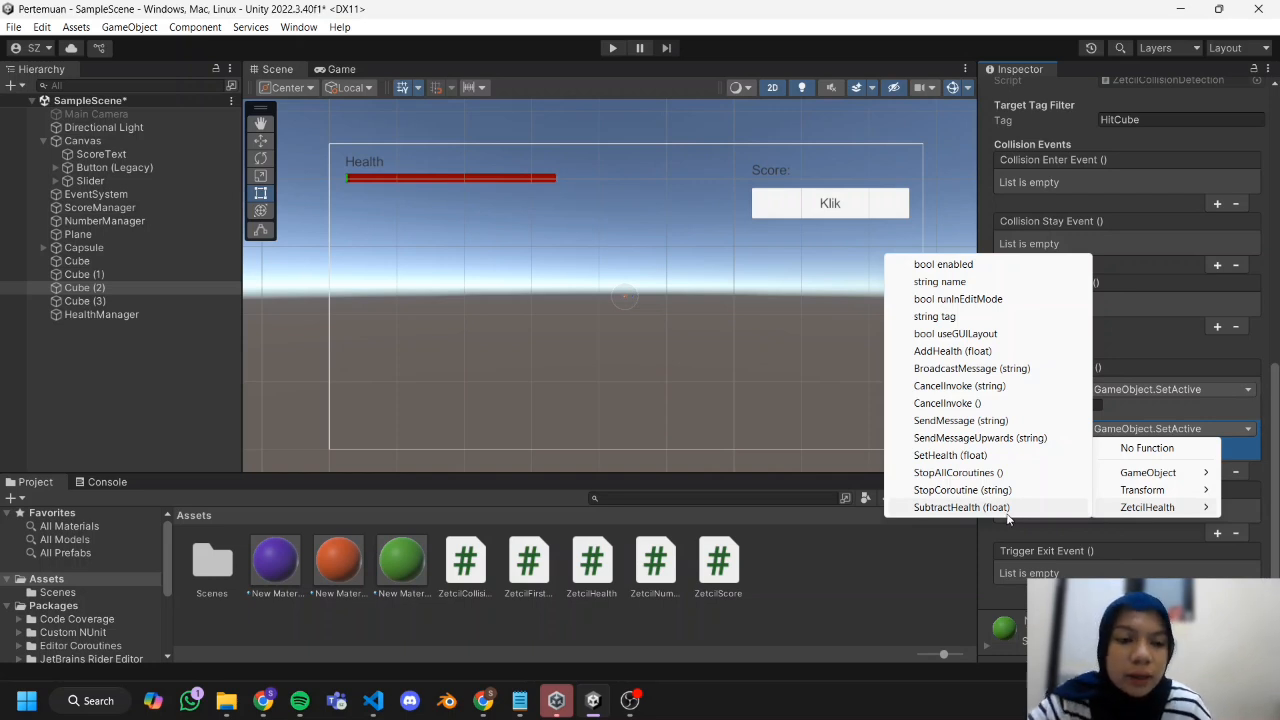
left_click(960, 507)
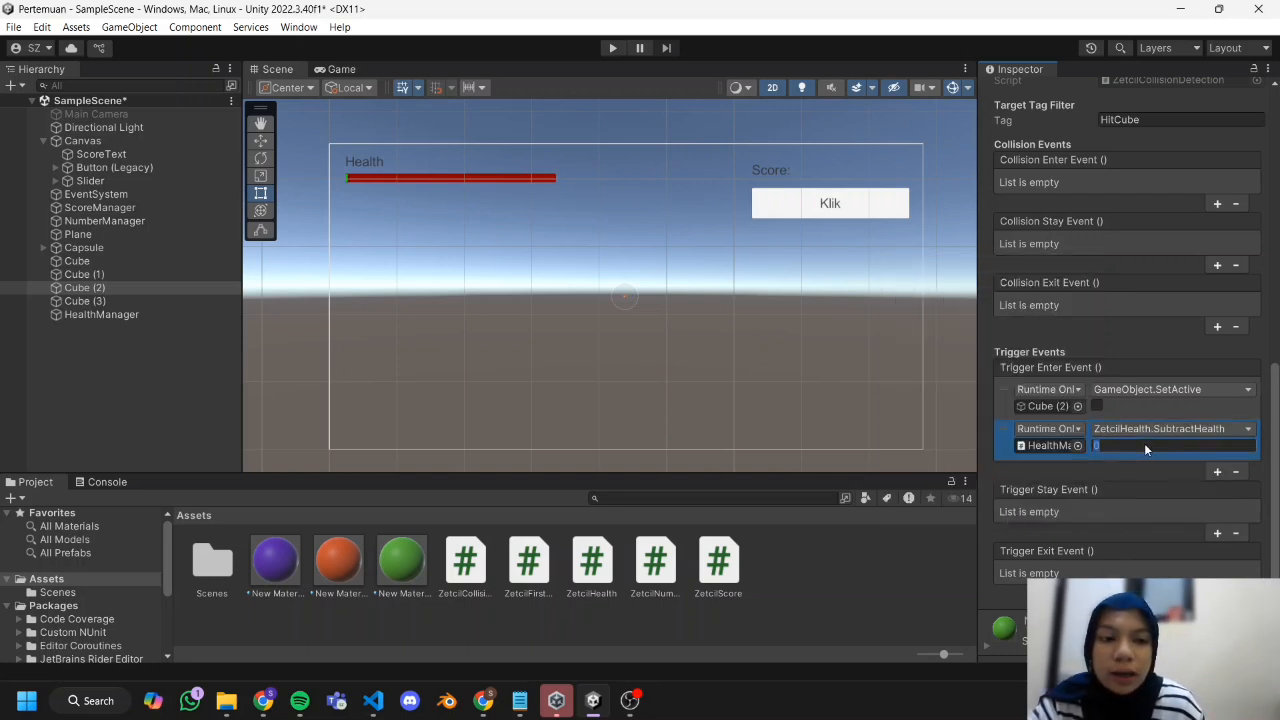
key("BackSpace")
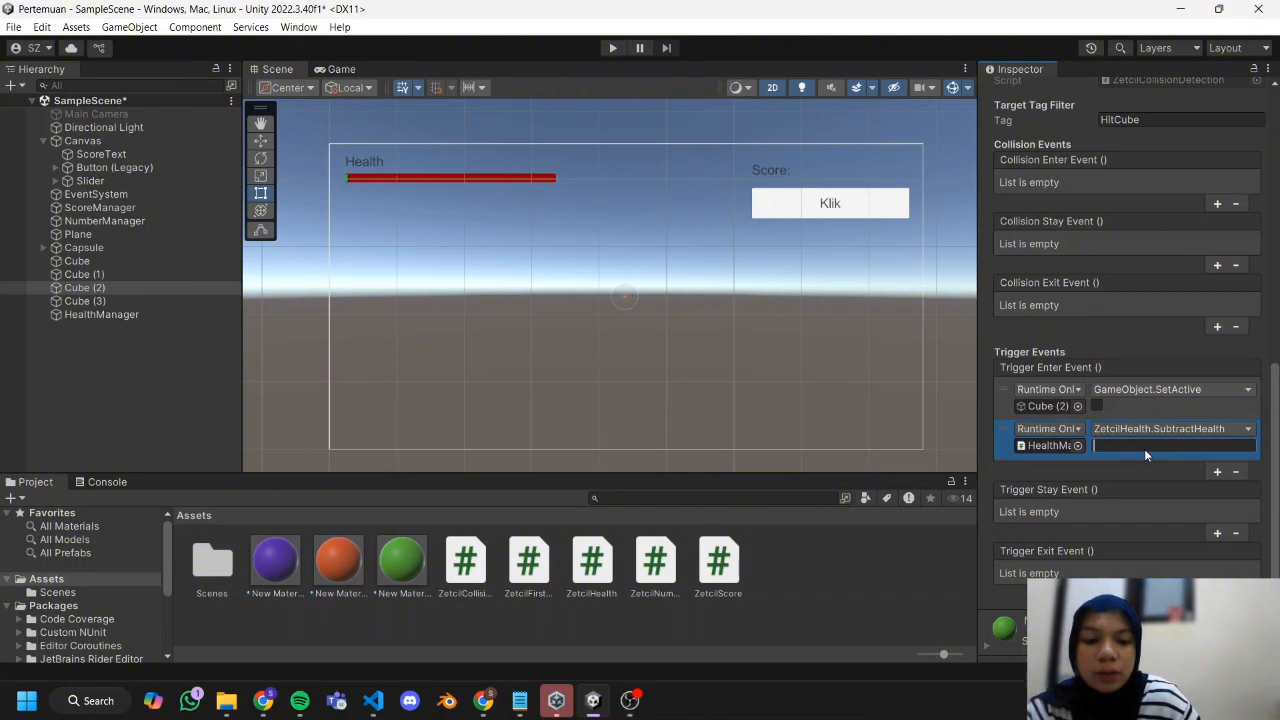
type("20")
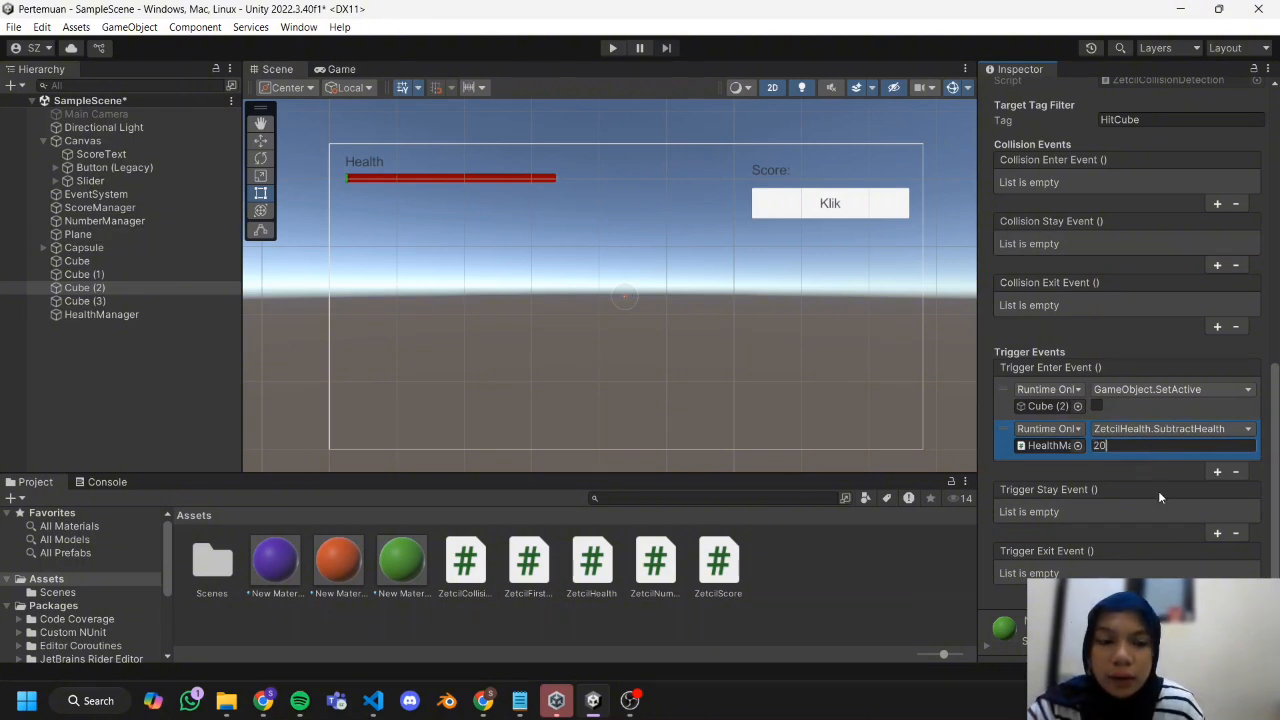
Add a HealthManager entry calling ZetcilHealth.SubtractHealth with 20 to the Trigger Enter Events of Cube (3) and Cube (1).
left_click(136, 300)
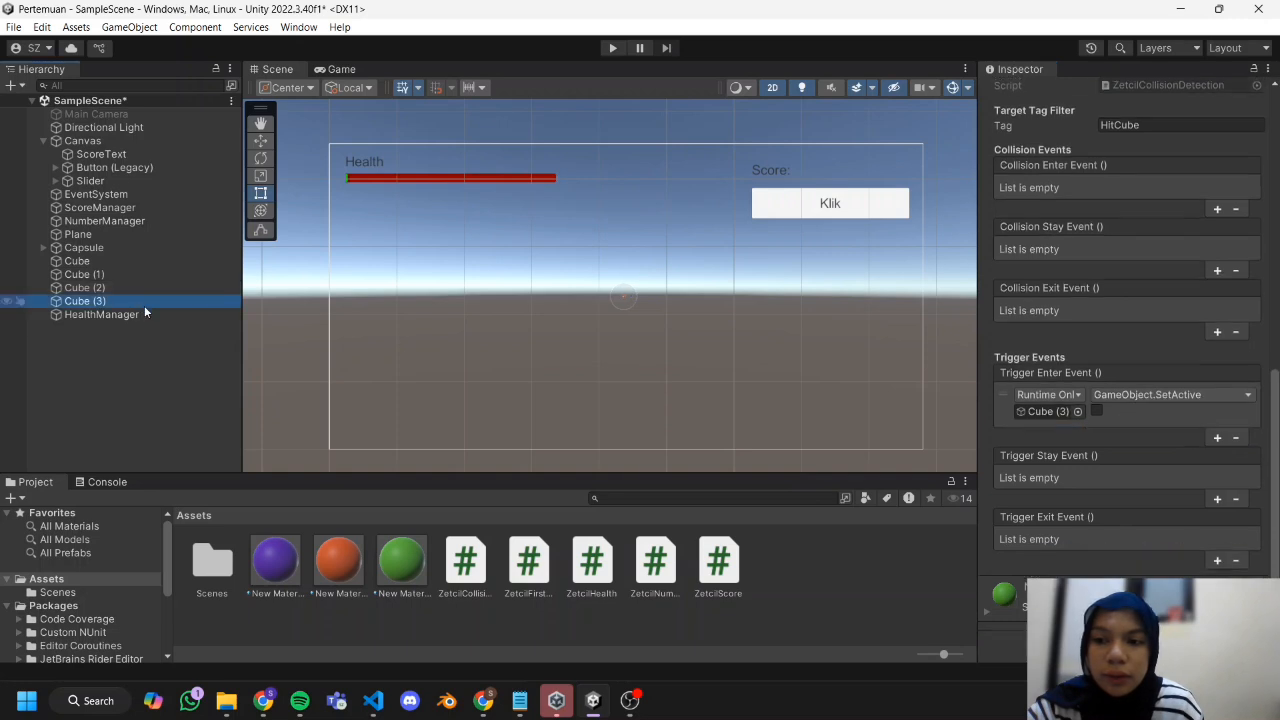
left_click(1213, 441)
left_click(1050, 457)
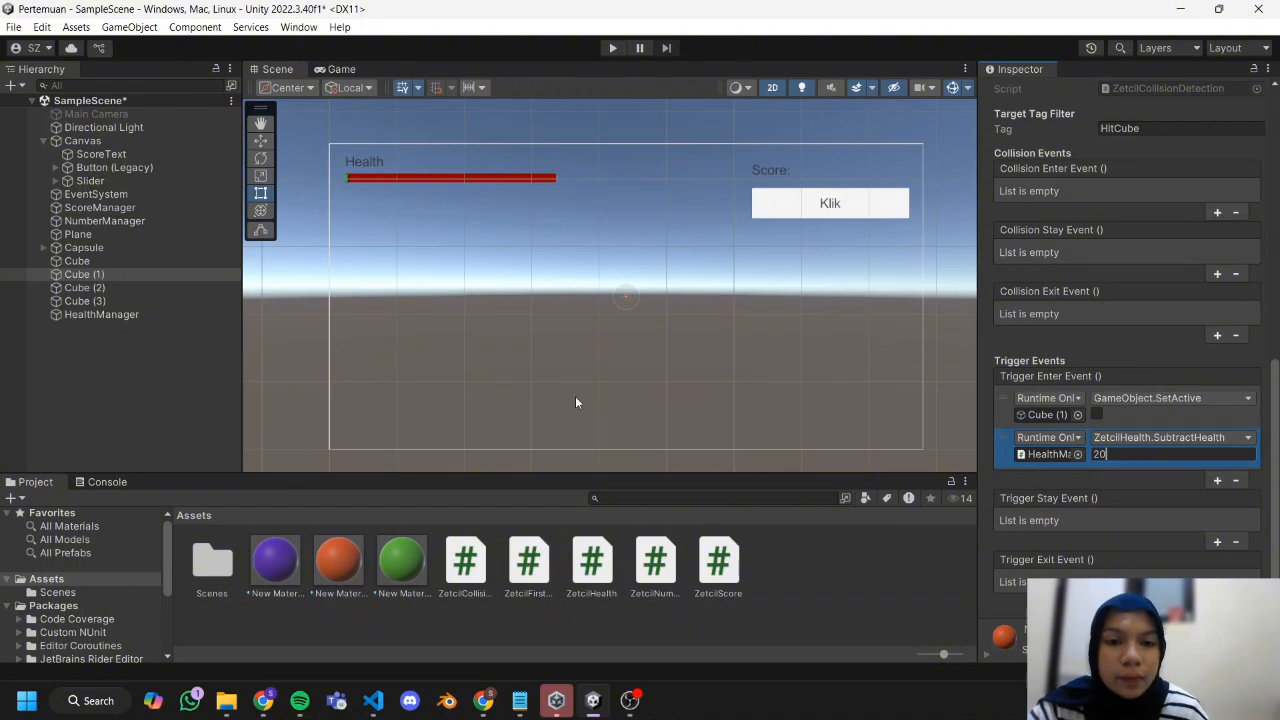
Change the HealthManager function in Cube (2)'s Trigger Enter Event to ZetcilHealth.AddHealth.
left_click(150, 288)
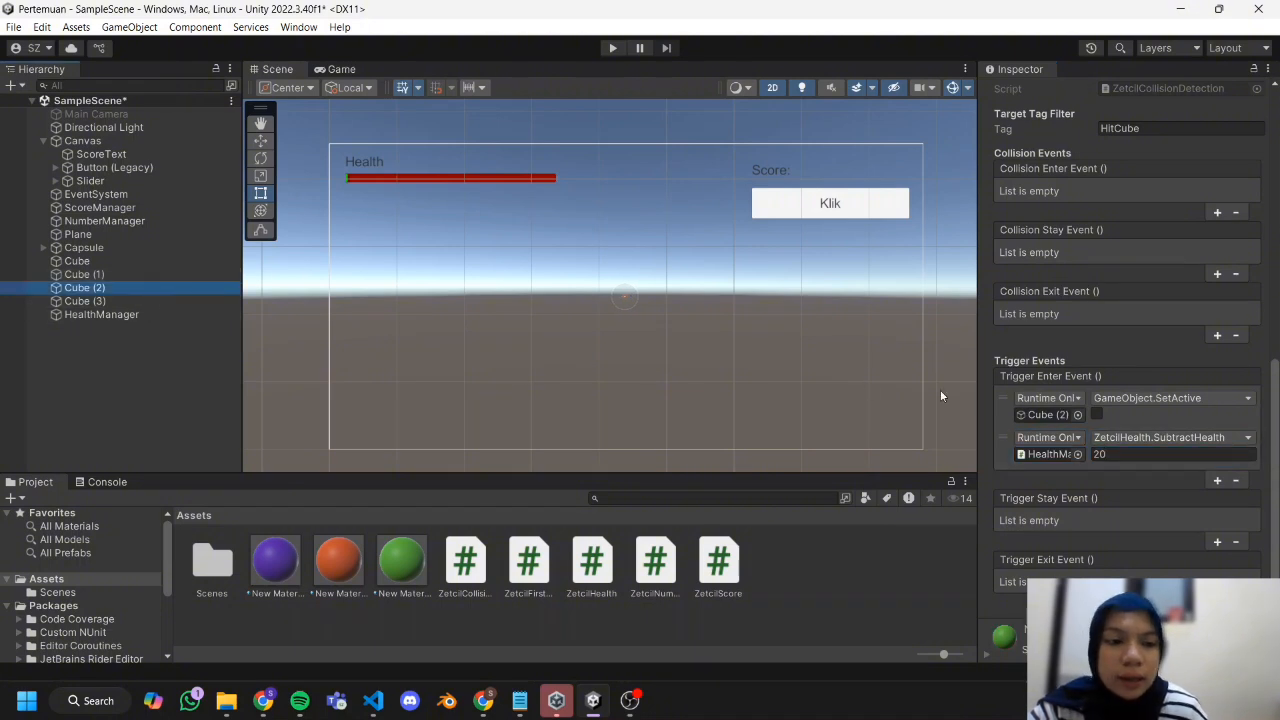
left_click(1124, 437)
mouse_move(1138, 516)
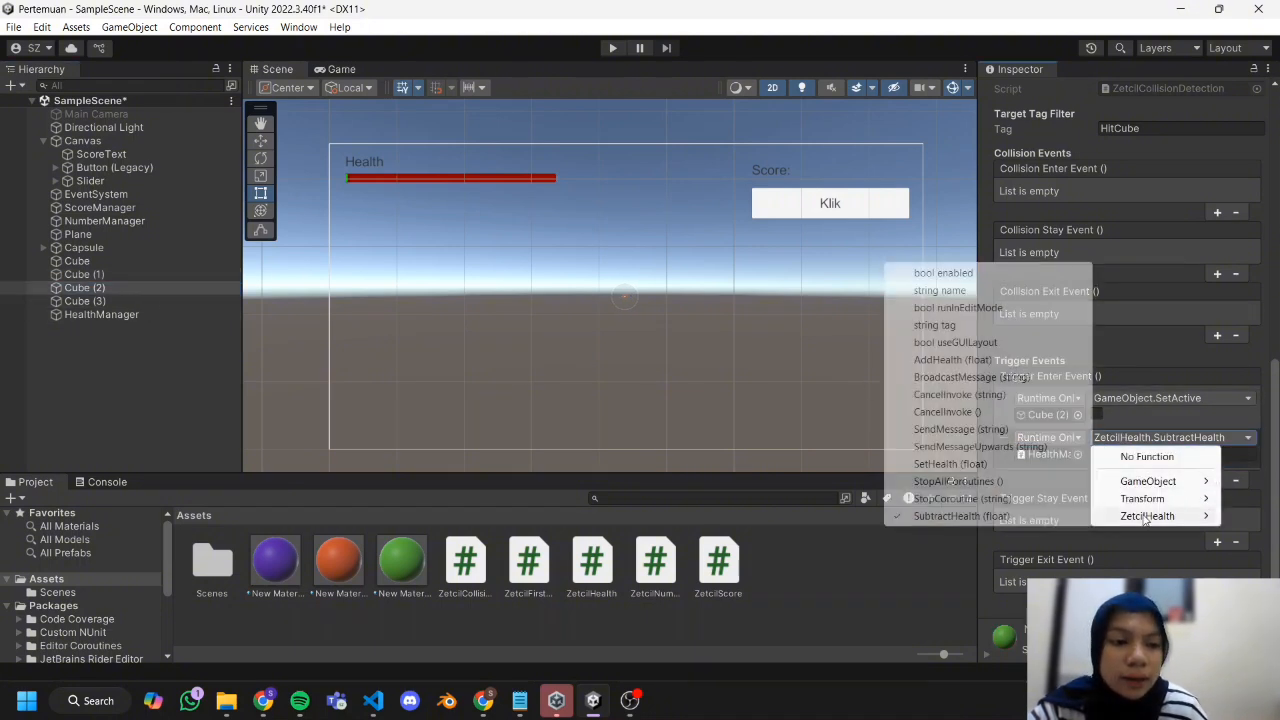
left_click(952, 359)
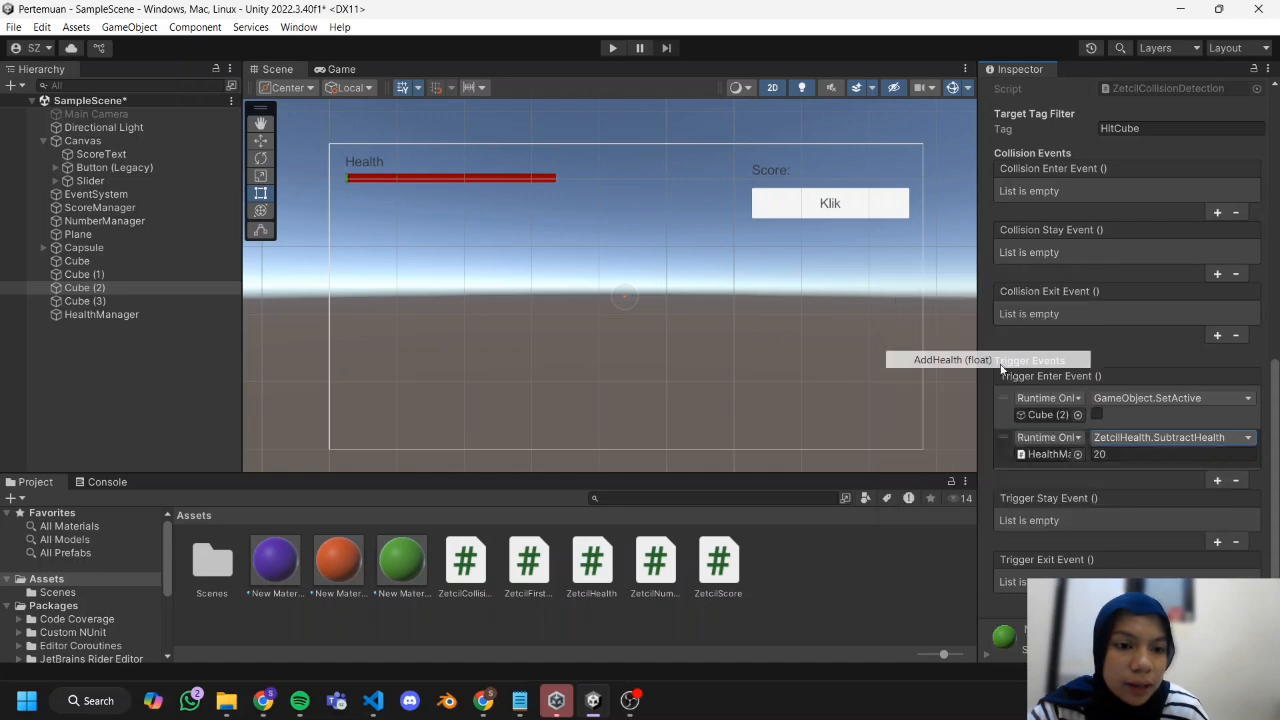
Change the HealthManager function in Cube (3)'s Trigger Enter Event to ZetcilHealth.AddHealth and clear the selection.
left_click(84, 301)
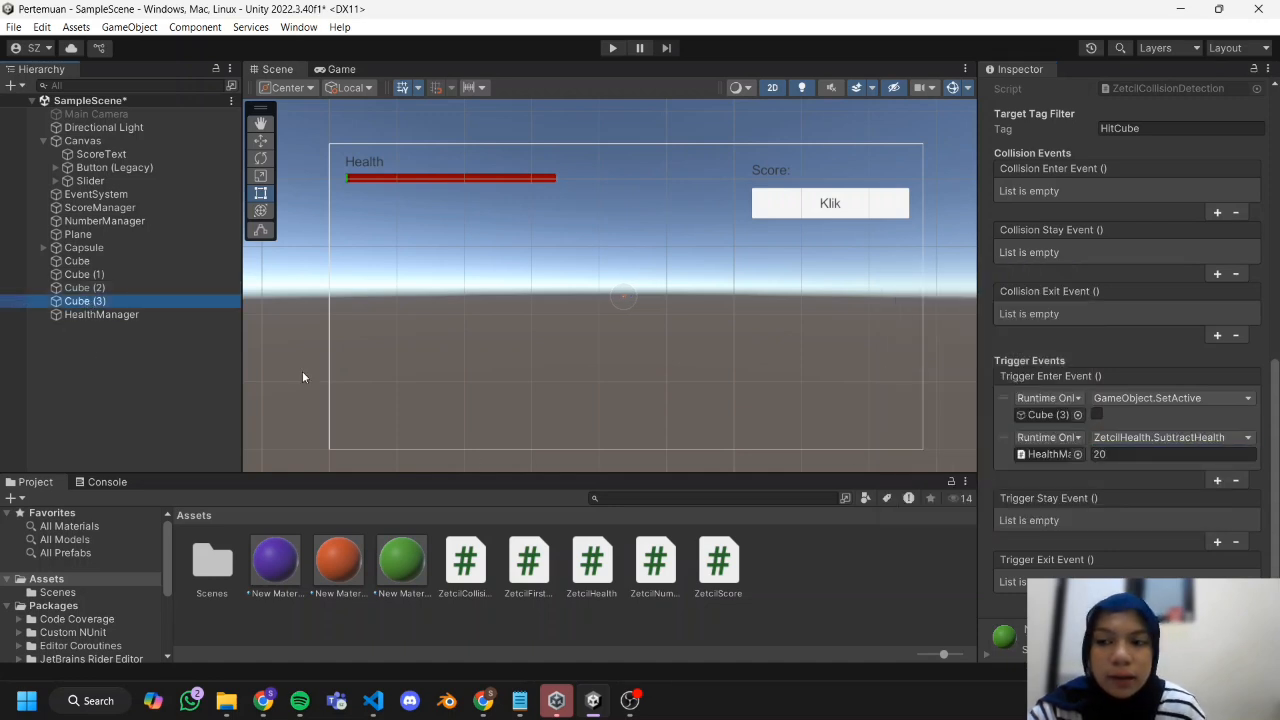
left_click(1118, 437)
mouse_move(1140, 516)
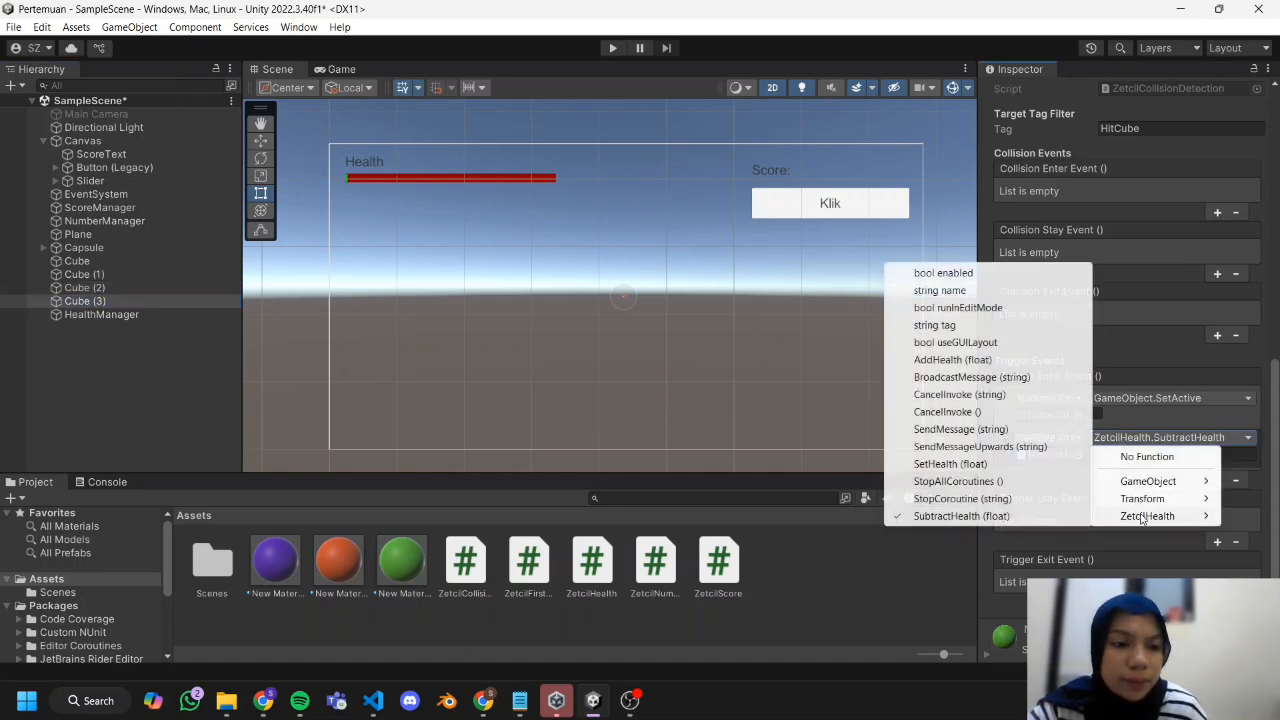
left_click(950, 359)
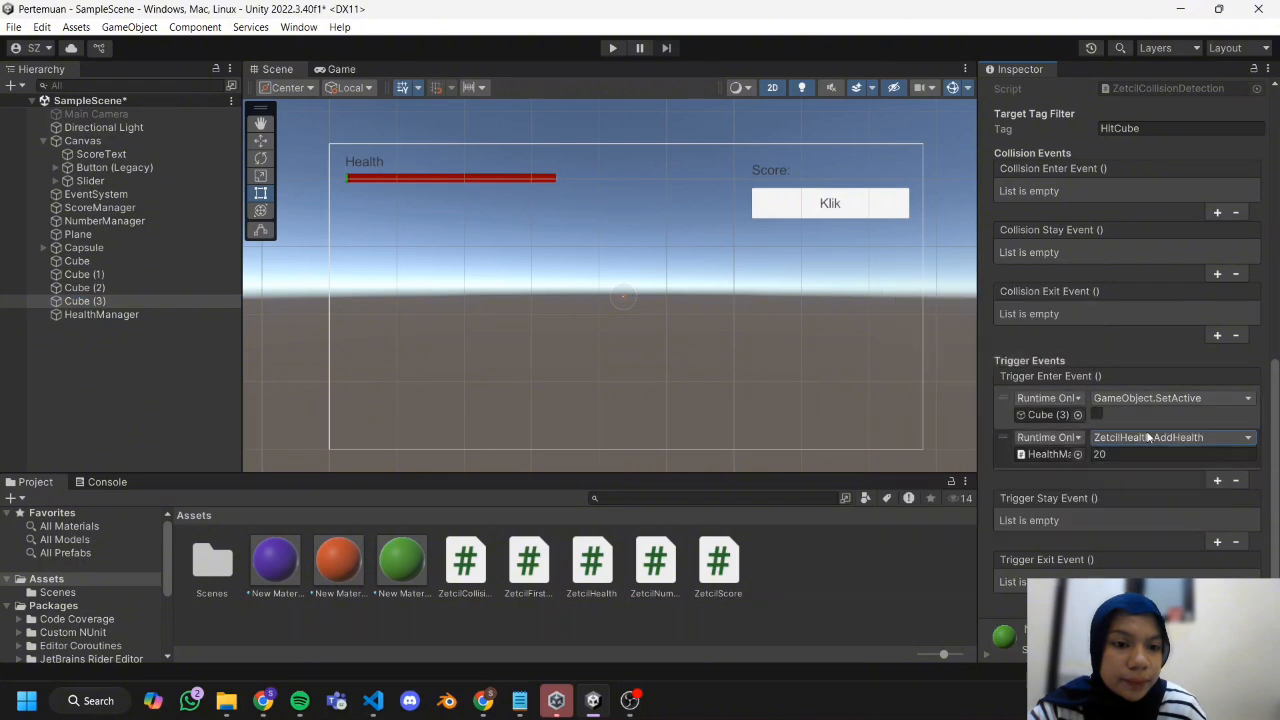
left_click(806, 572)
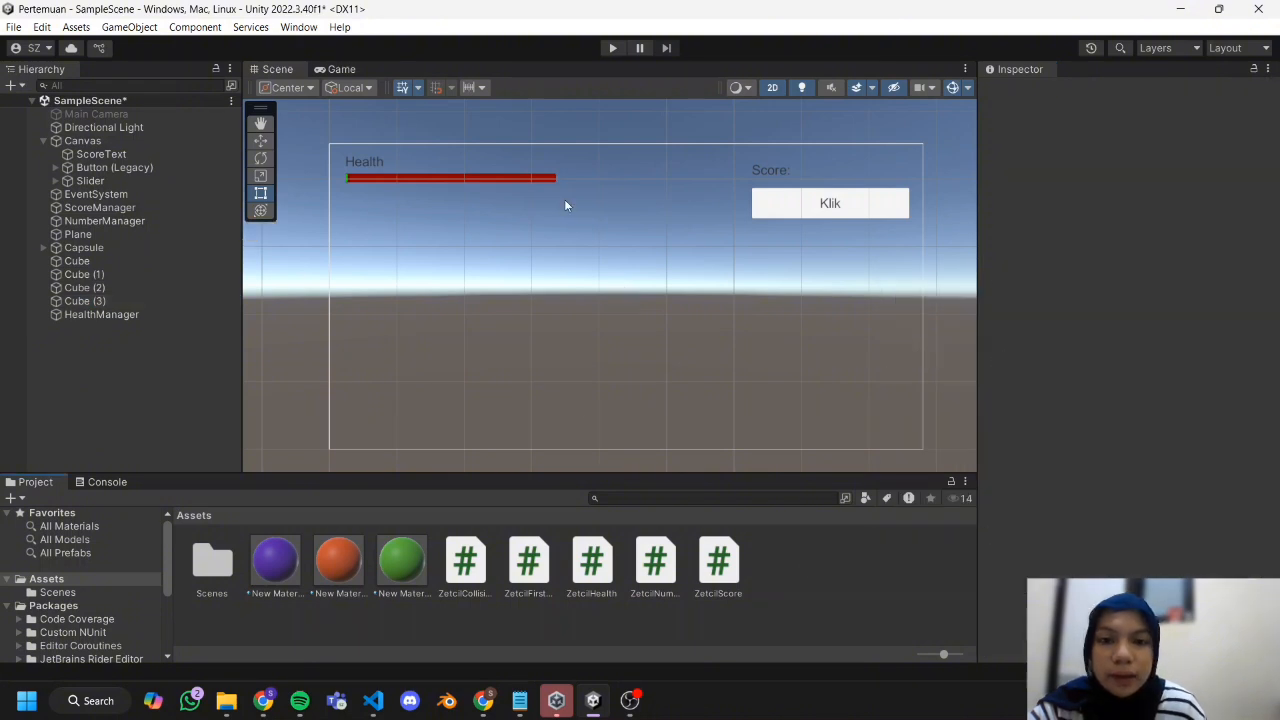
Play-test the scene by moving the player through the orange and green cubes to check the health bar, and stop playing.
left_click(608, 48)
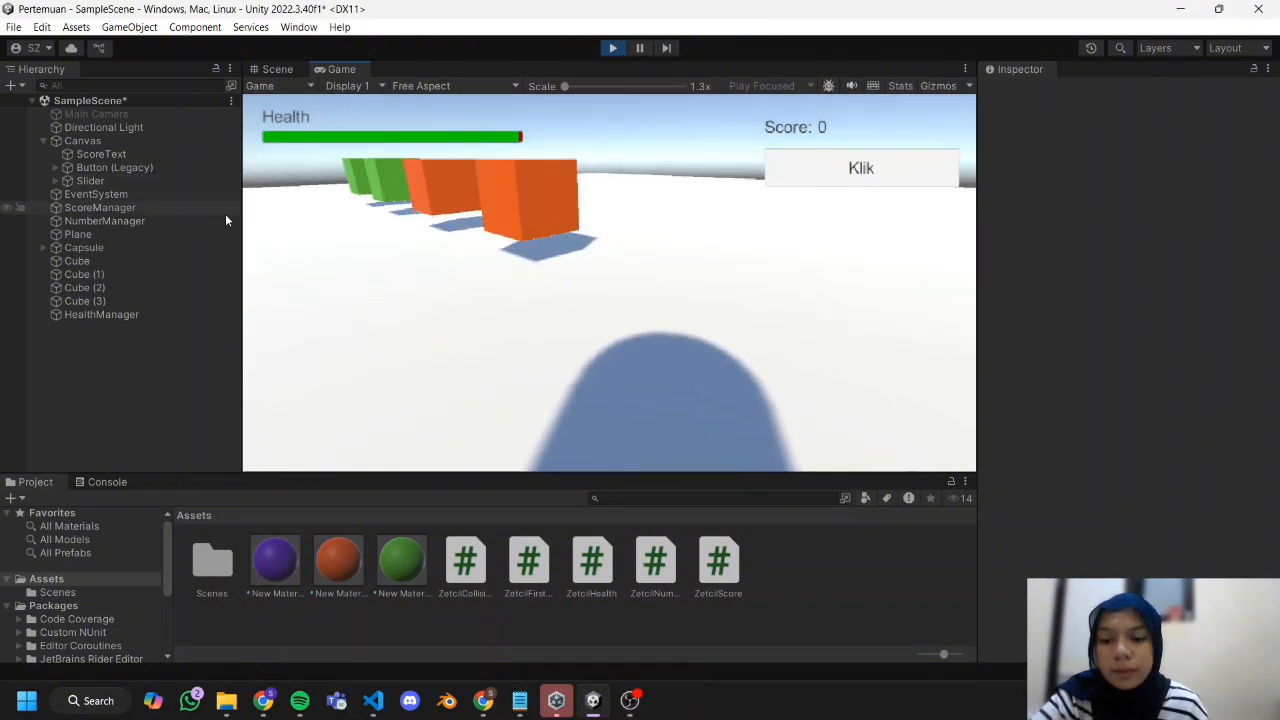
key("w")
key("a")
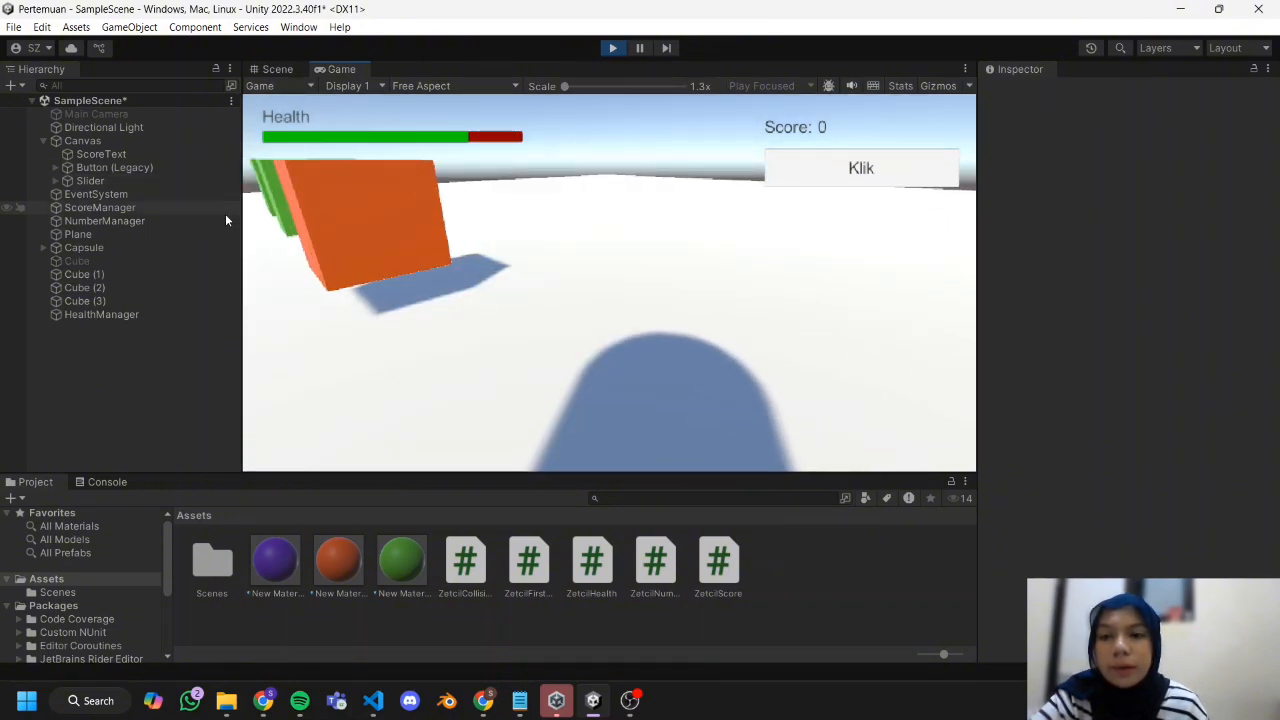
key("a")
key("w")
key("a")
key("w")
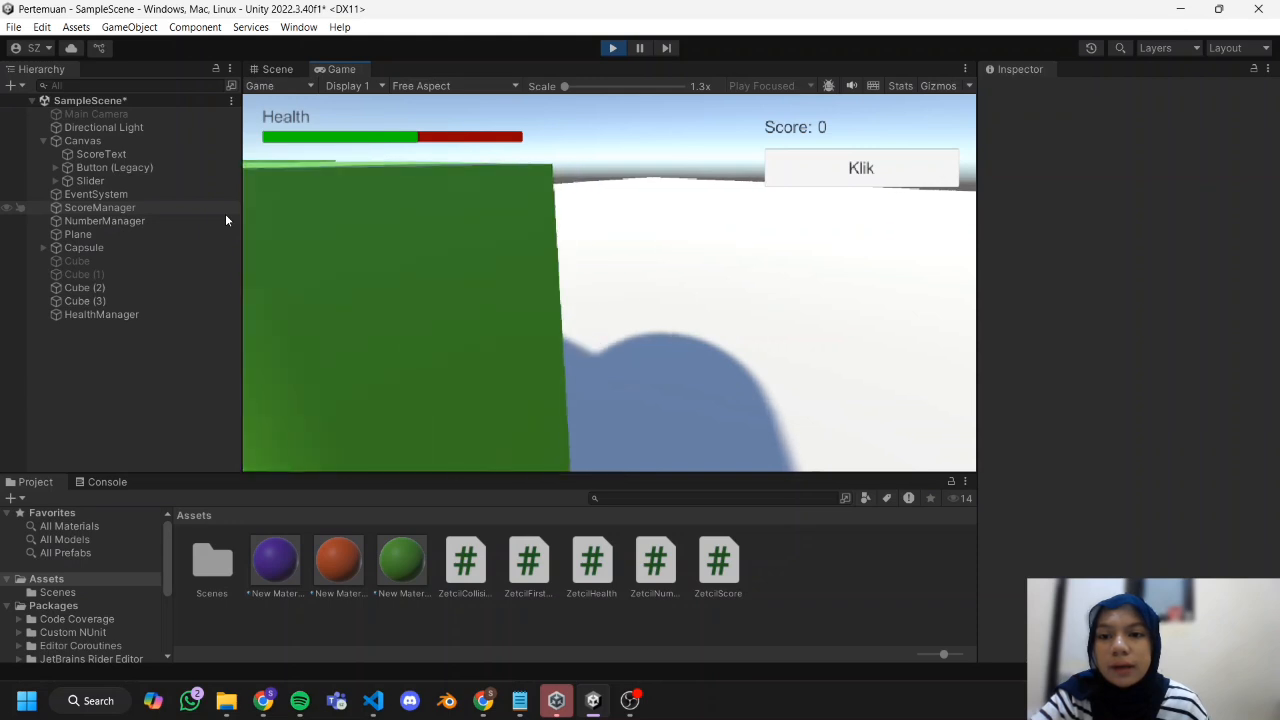
key("a")
key("w")
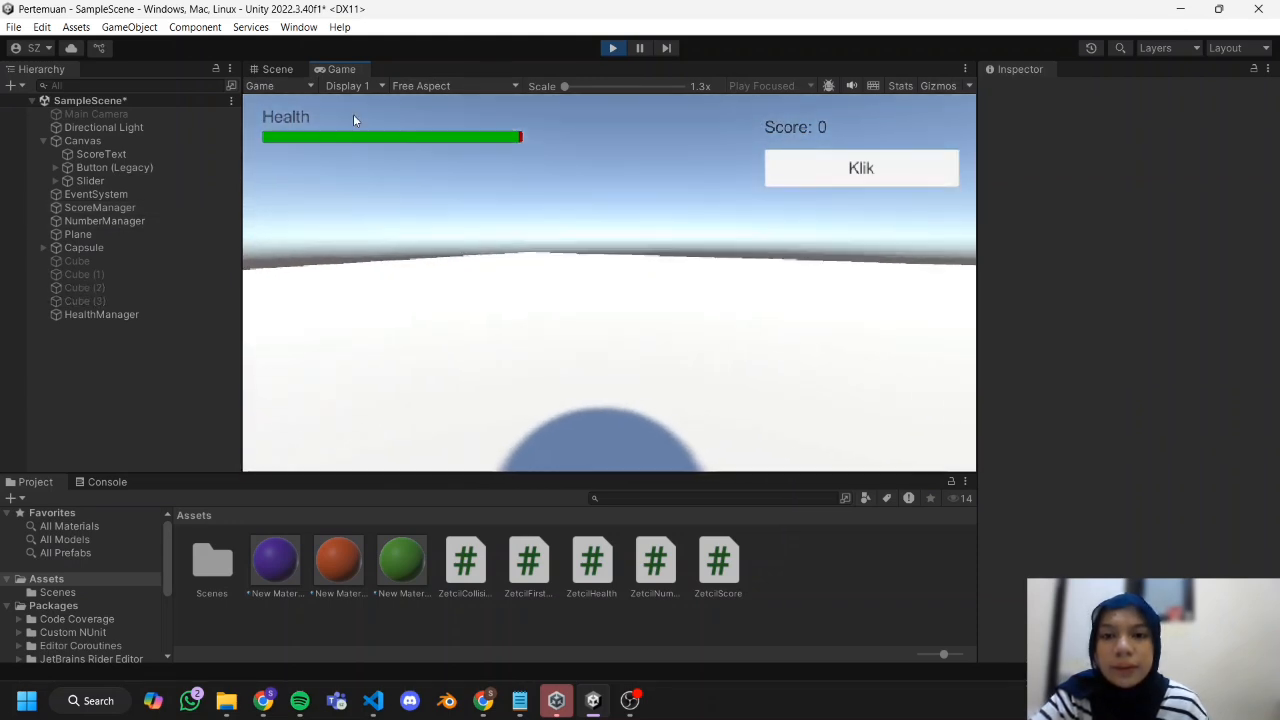
left_click(612, 49)
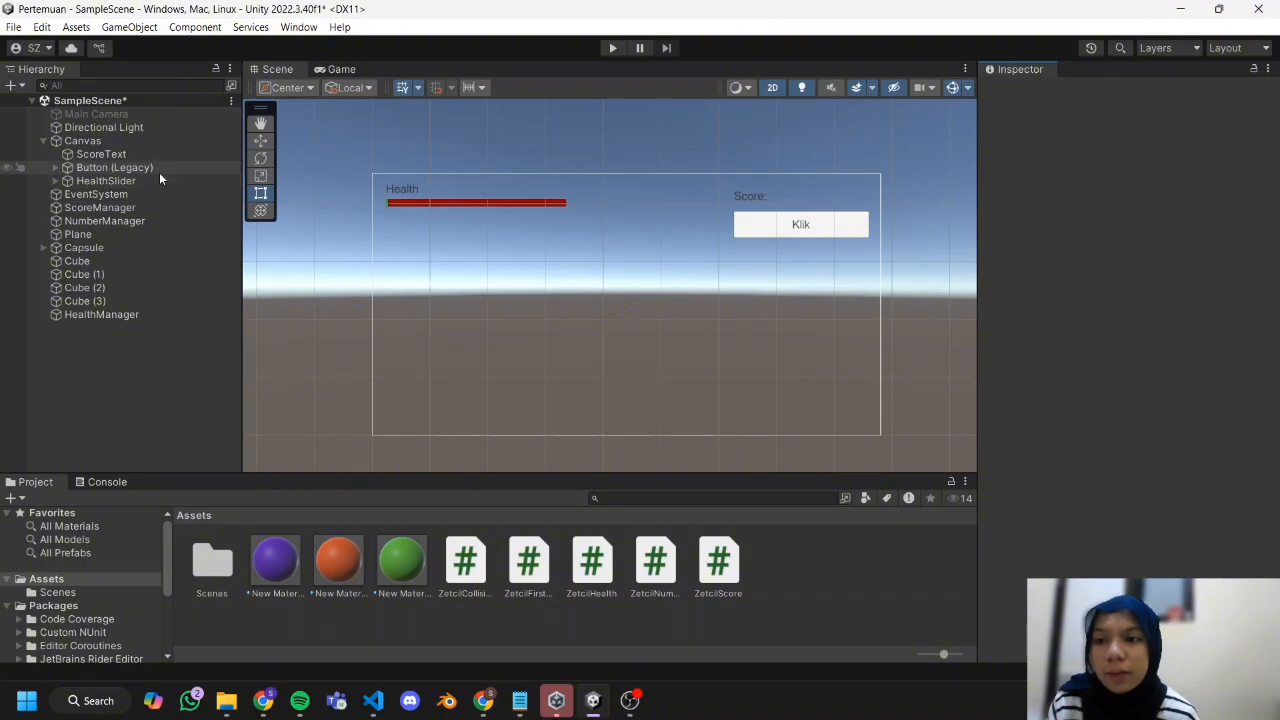
Add a UI slider named EXPSlider to the Canvas below the health bar and deactivate its Handle Slide Area.
left_click(166, 141)
right_click(169, 139)
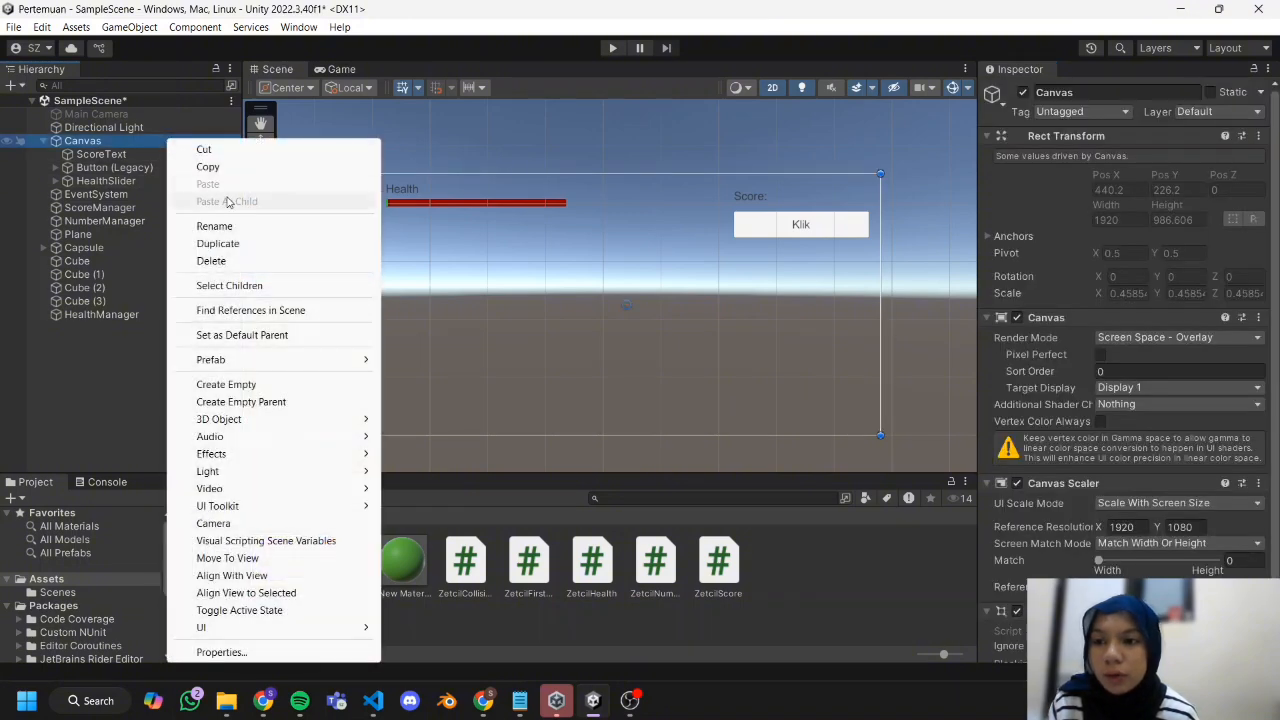
mouse_move(266, 636)
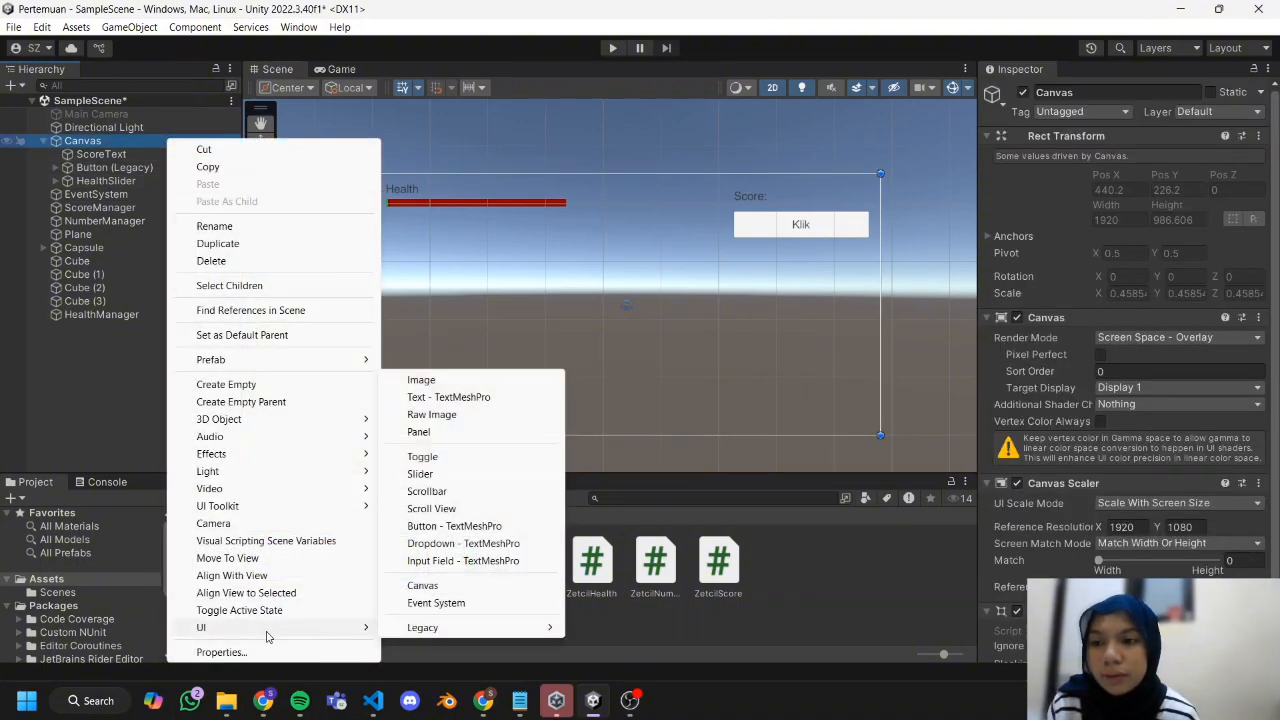
left_click(451, 478)
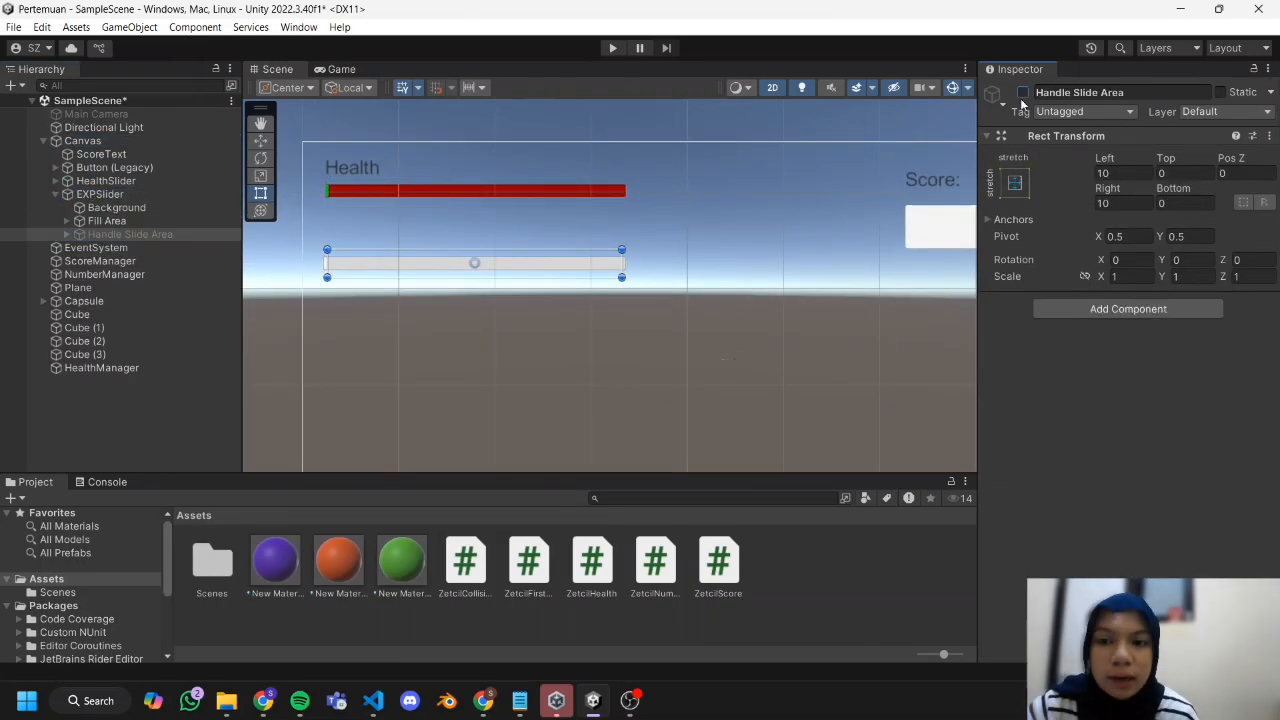
Add a legacy text child reading EXP to EXPSlider and place it above the bar's left end.
left_click(351, 276)
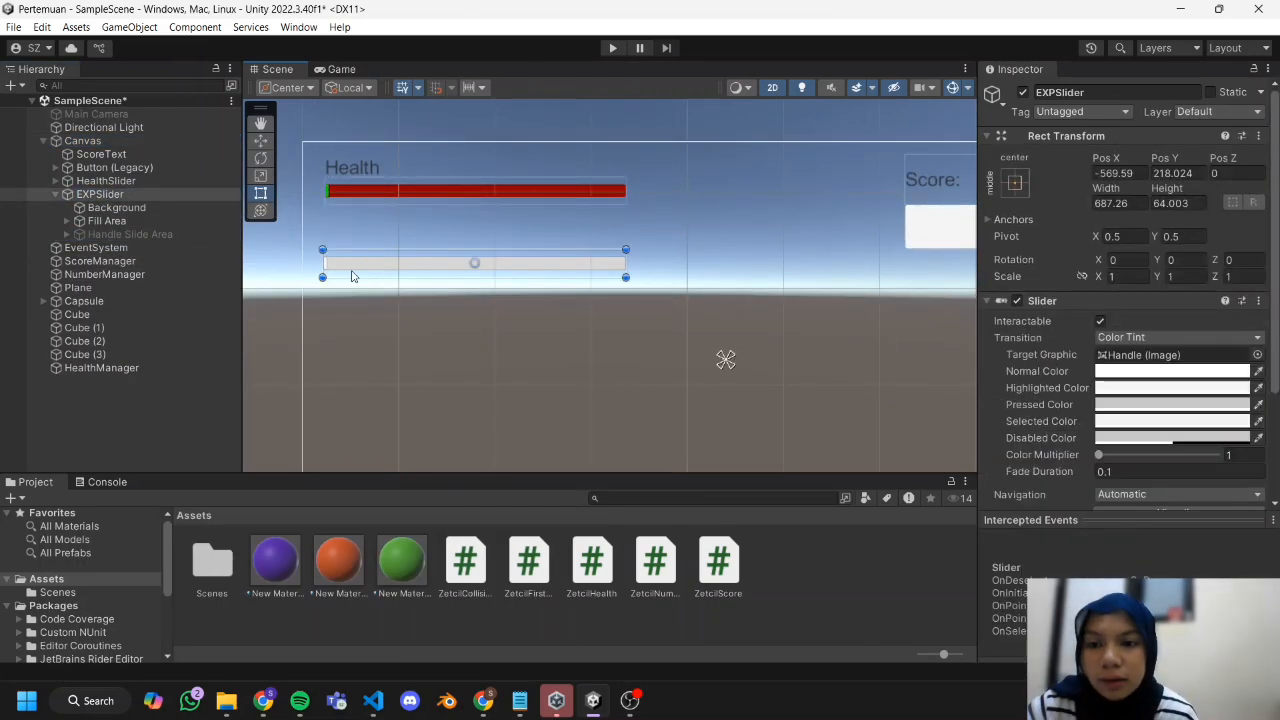
right_click(136, 196)
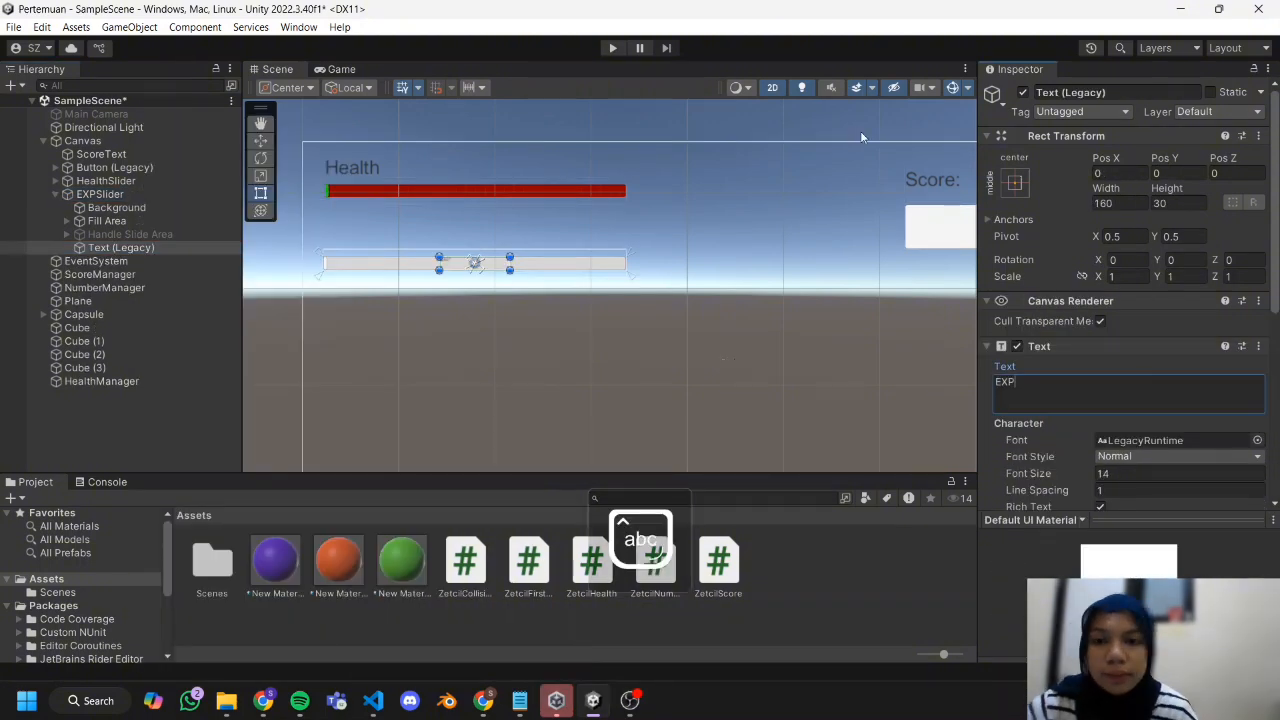
left_click(395, 268)
Color the Background image of EXPSlider blue.
left_click(150, 207)
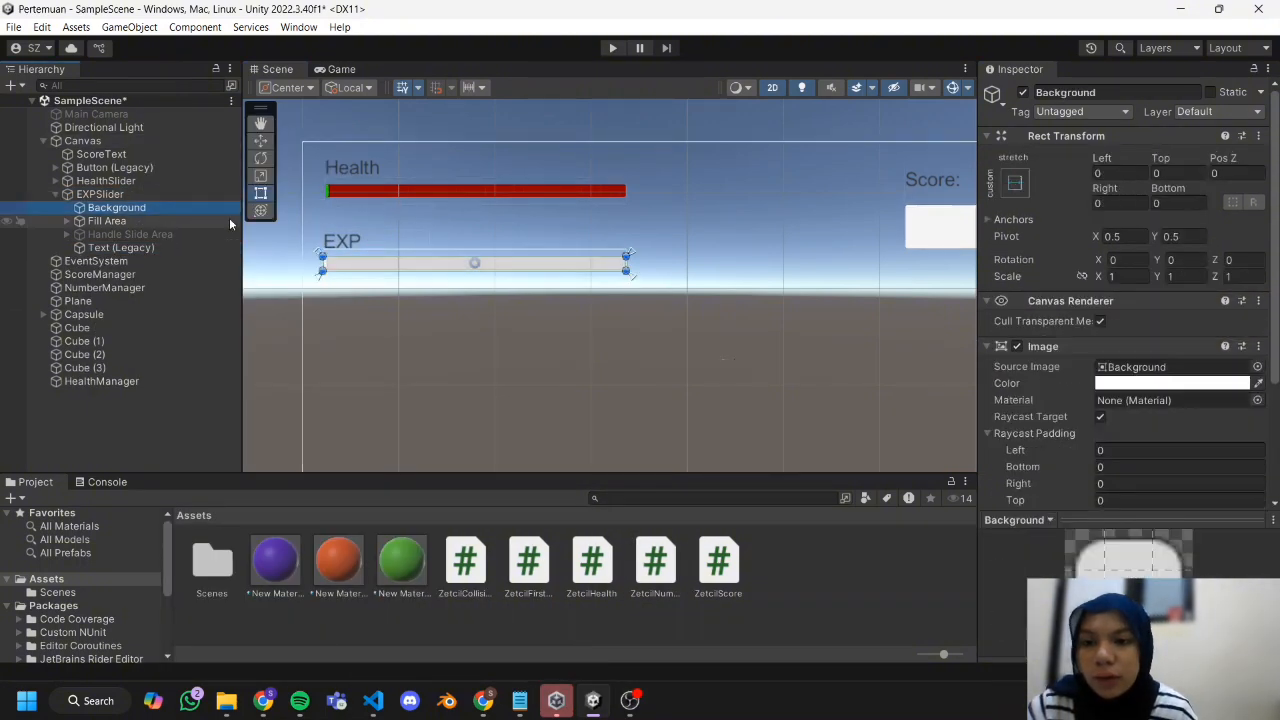
scroll(1133, 371, "down", 2)
scroll(1133, 371, "down", 2)
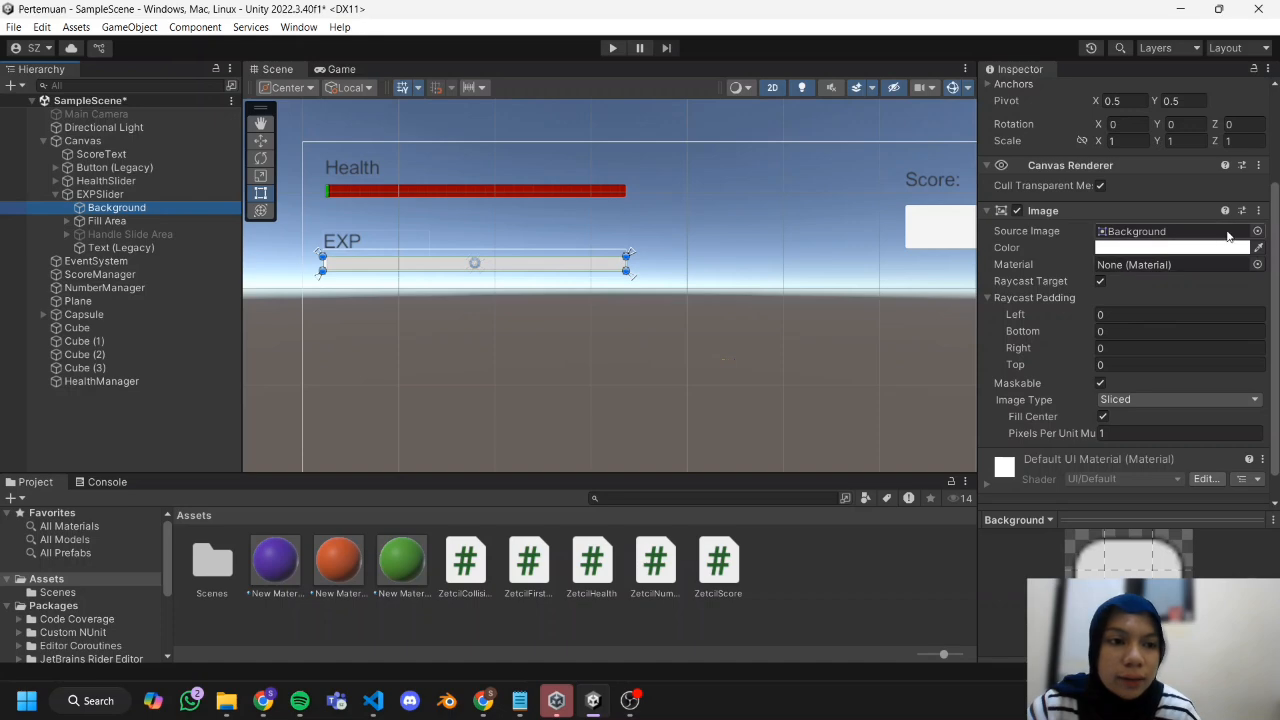
left_click(1200, 248)
left_click(1131, 439)
left_click(1213, 352)
Color the Fill image inside EXPSlider's Fill Area magenta.
left_click(150, 221)
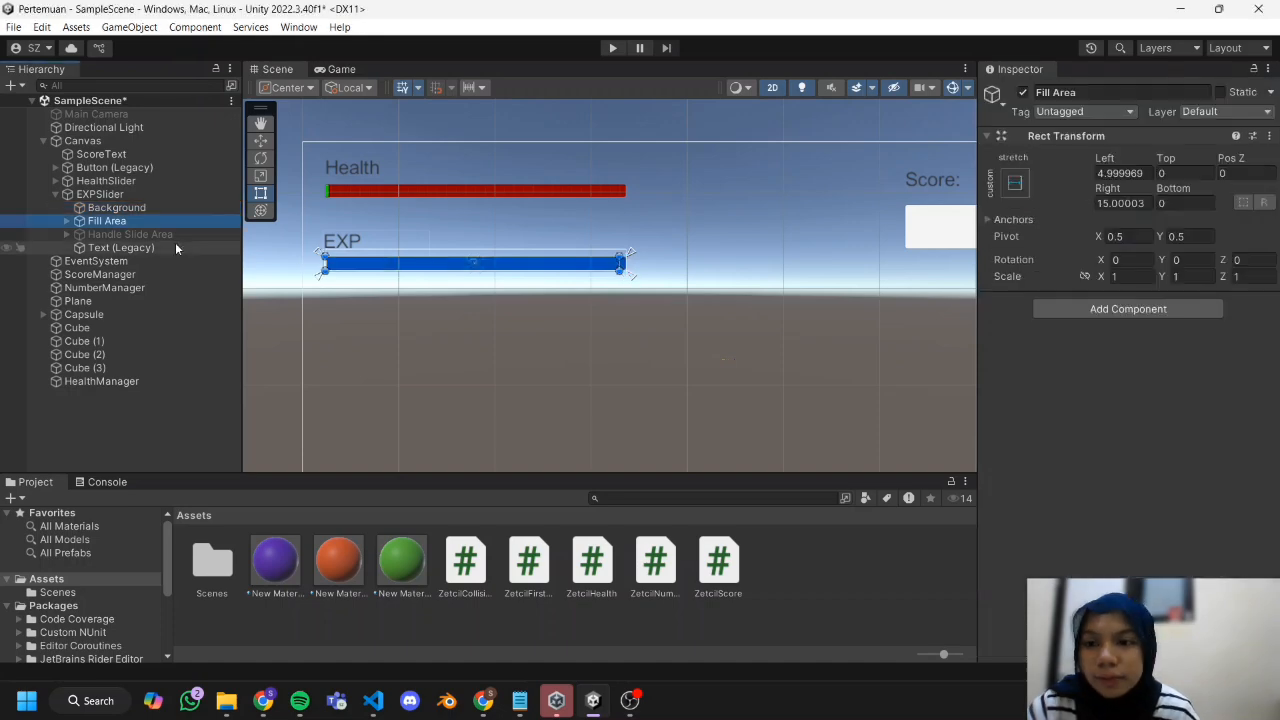
left_click(67, 221)
left_click(107, 234)
left_click(1190, 400)
left_click(1213, 440)
left_click(1213, 352)
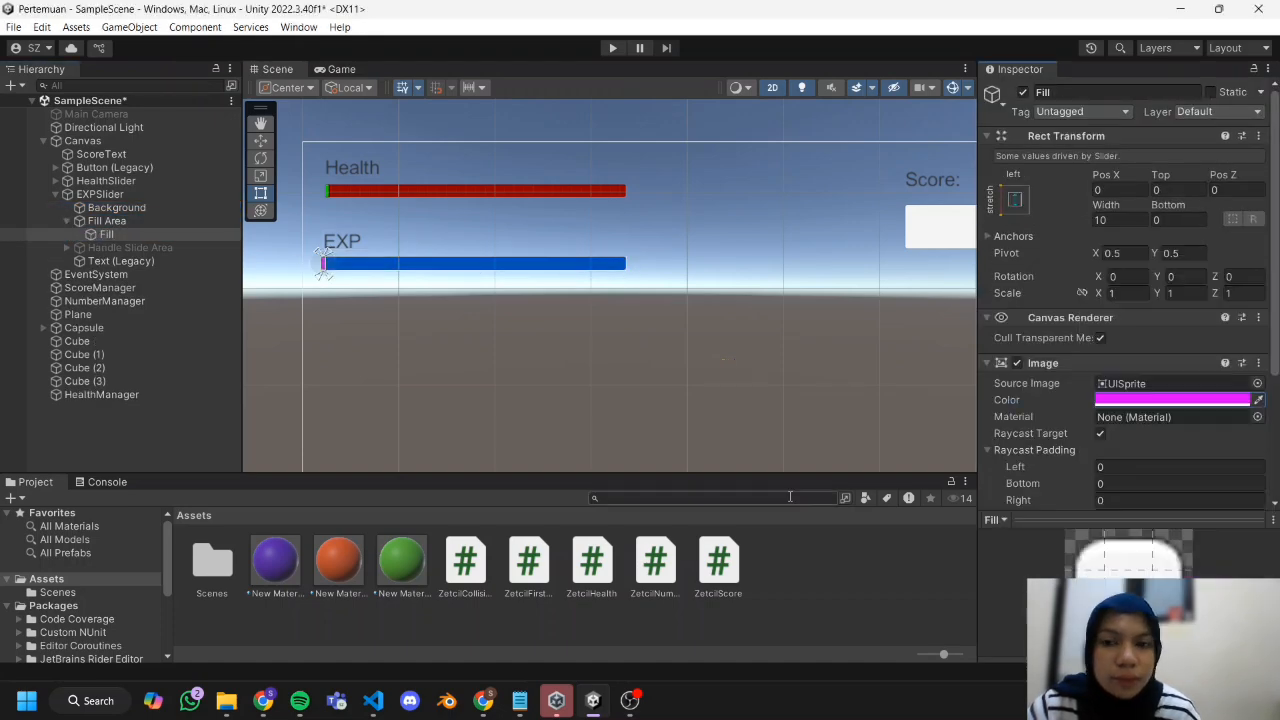
left_click(154, 430)
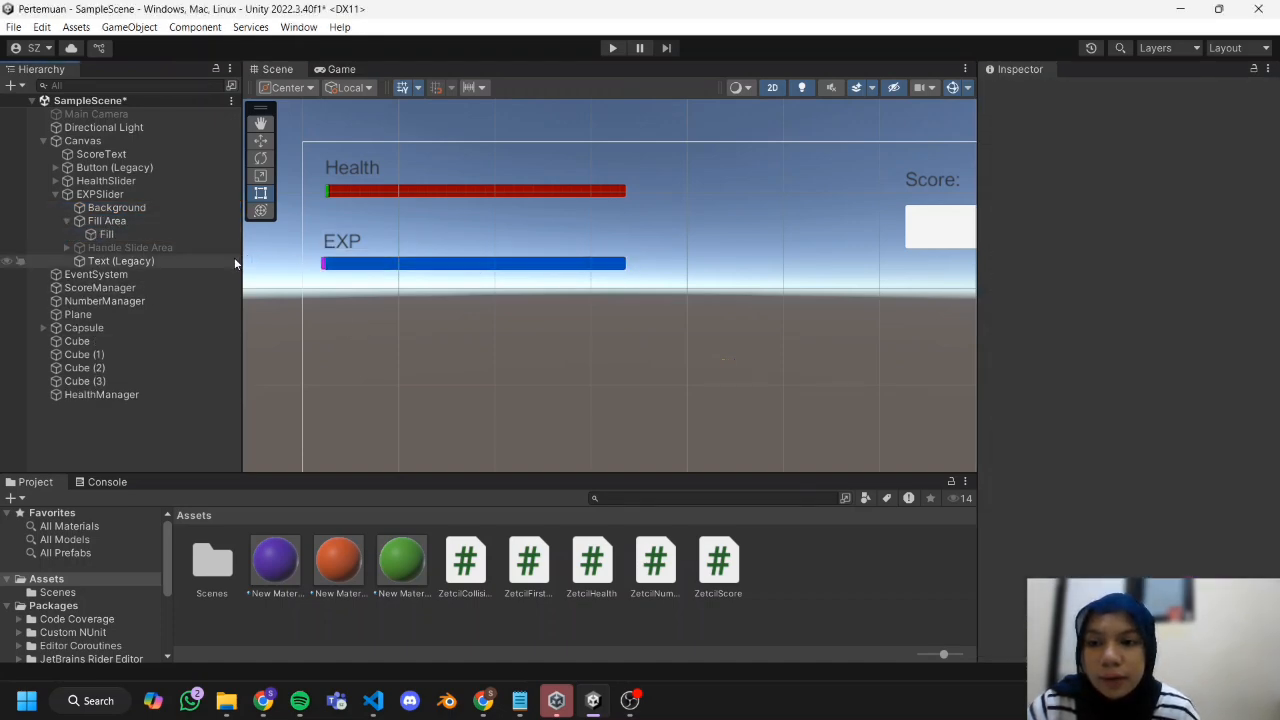
Create a new C# script in the Assets folder.
right_click(777, 600)
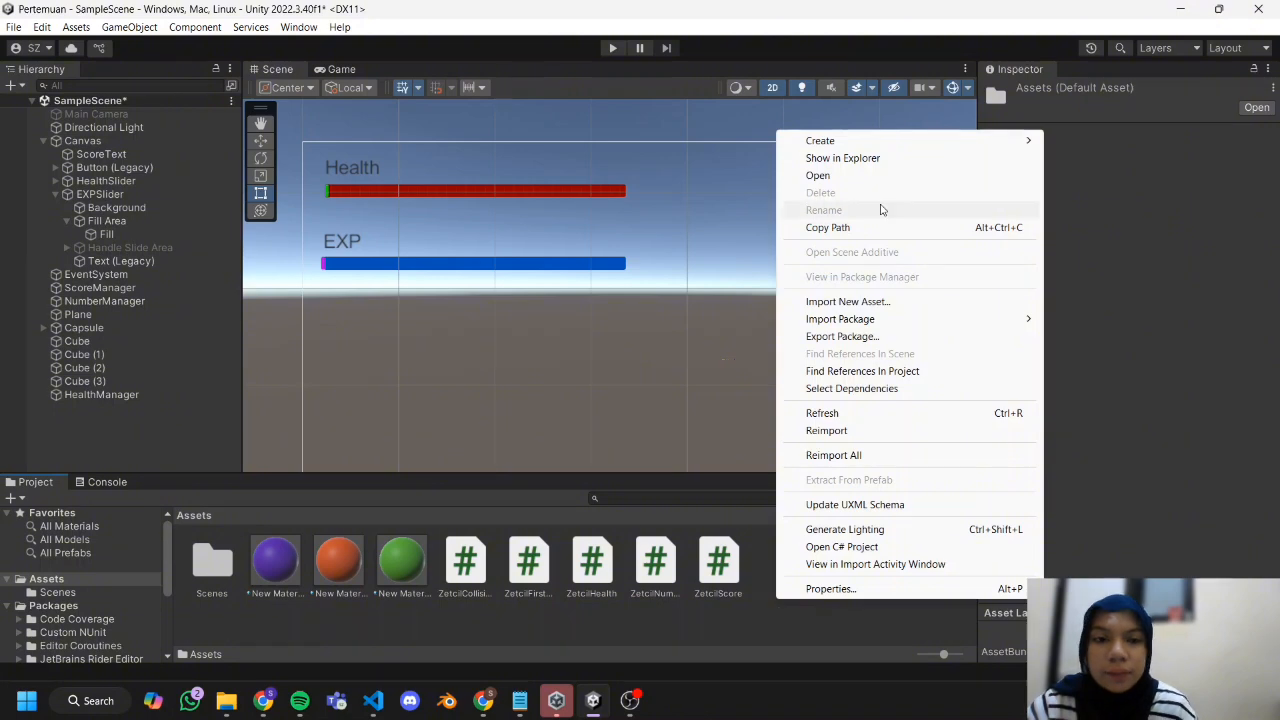
mouse_move(888, 143)
left_click(1088, 63)
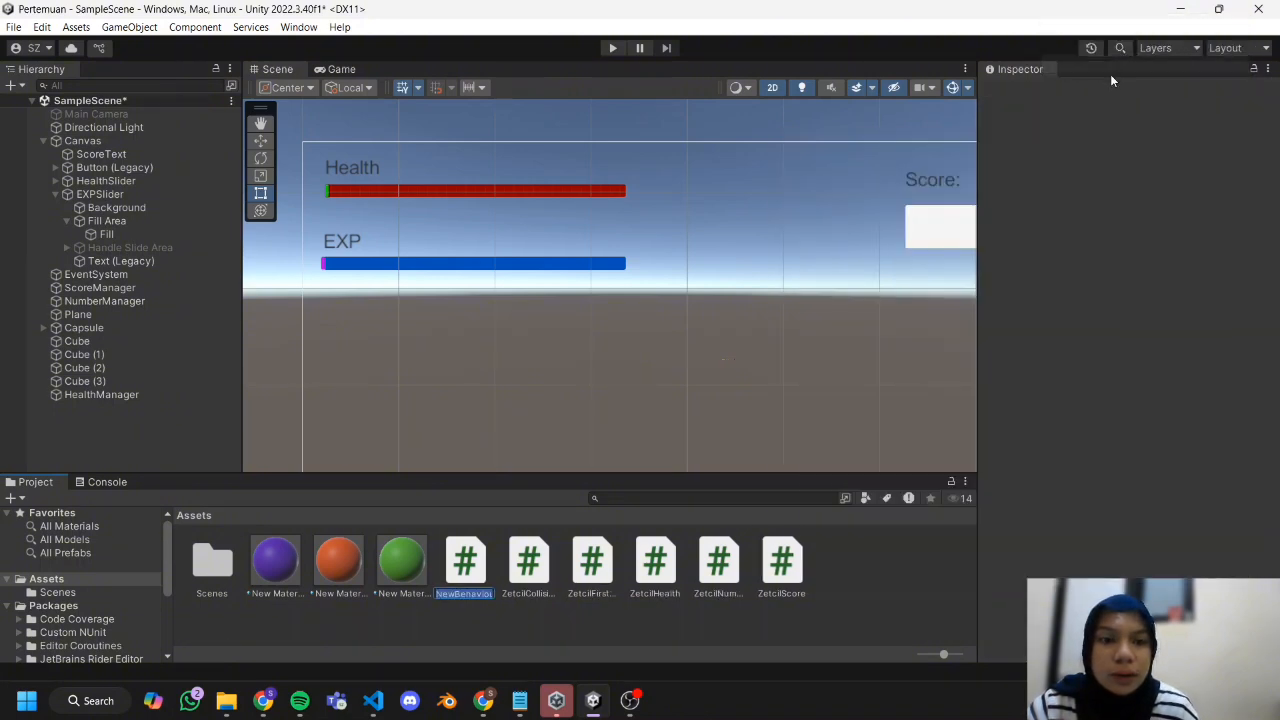
Copy the ZetcilExperience code from the Practical Module Chapter 06 document in Chrome into the new script and name it ZetcilExperience.
left_click(279, 703)
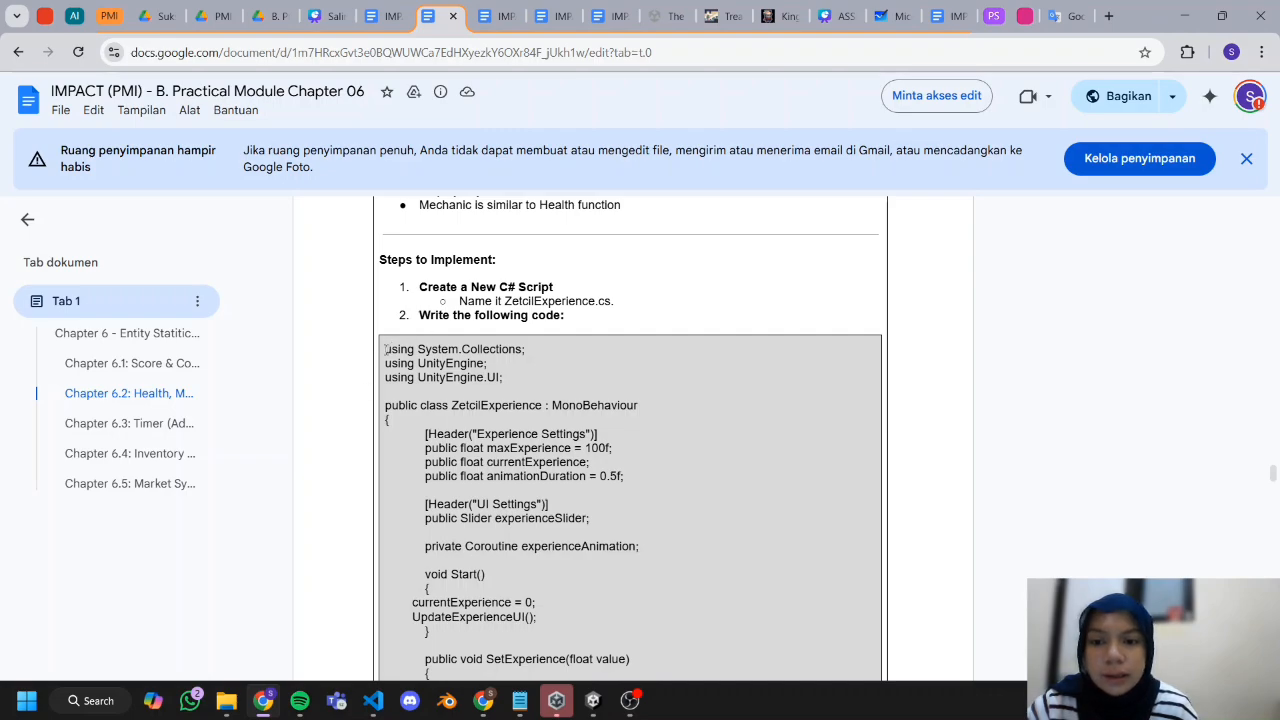
left_click_drag(386, 349, 390, 462)
scroll(430, 400, "up", 10)
right_click(428, 306)
left_click(486, 320)
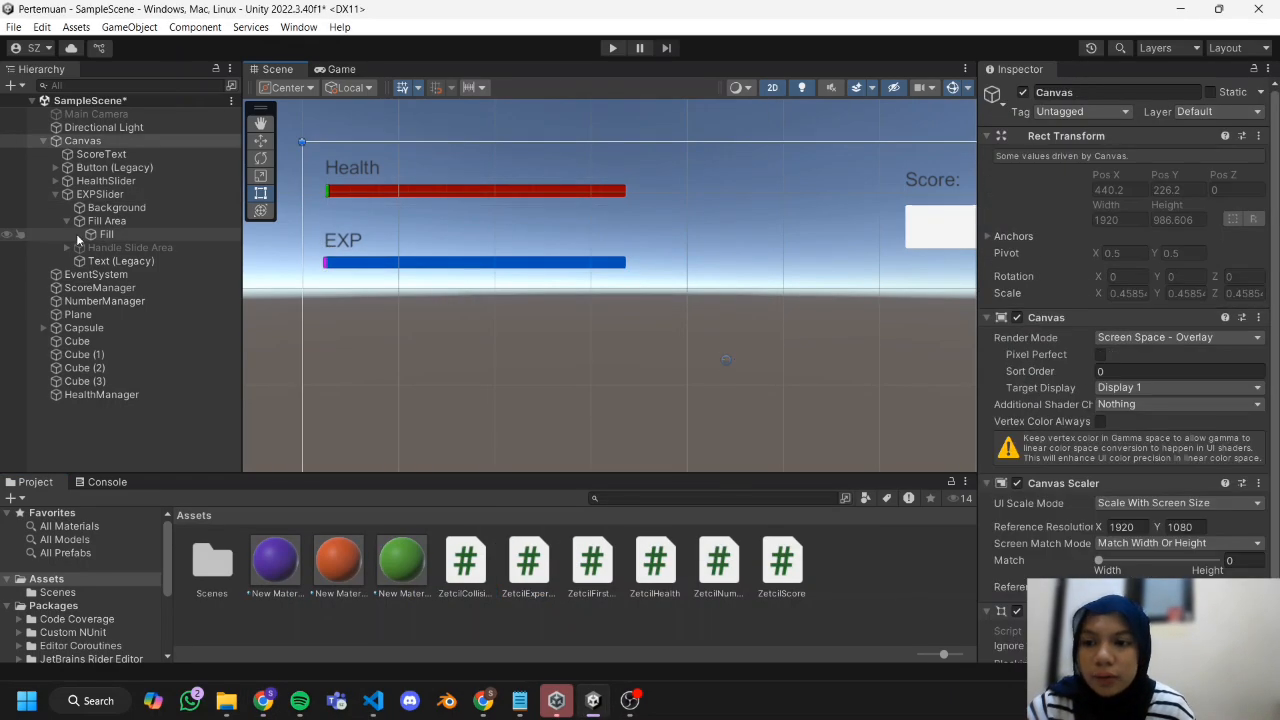
Create an empty game object named EXPManager at the scene's root level.
left_click(66, 209)
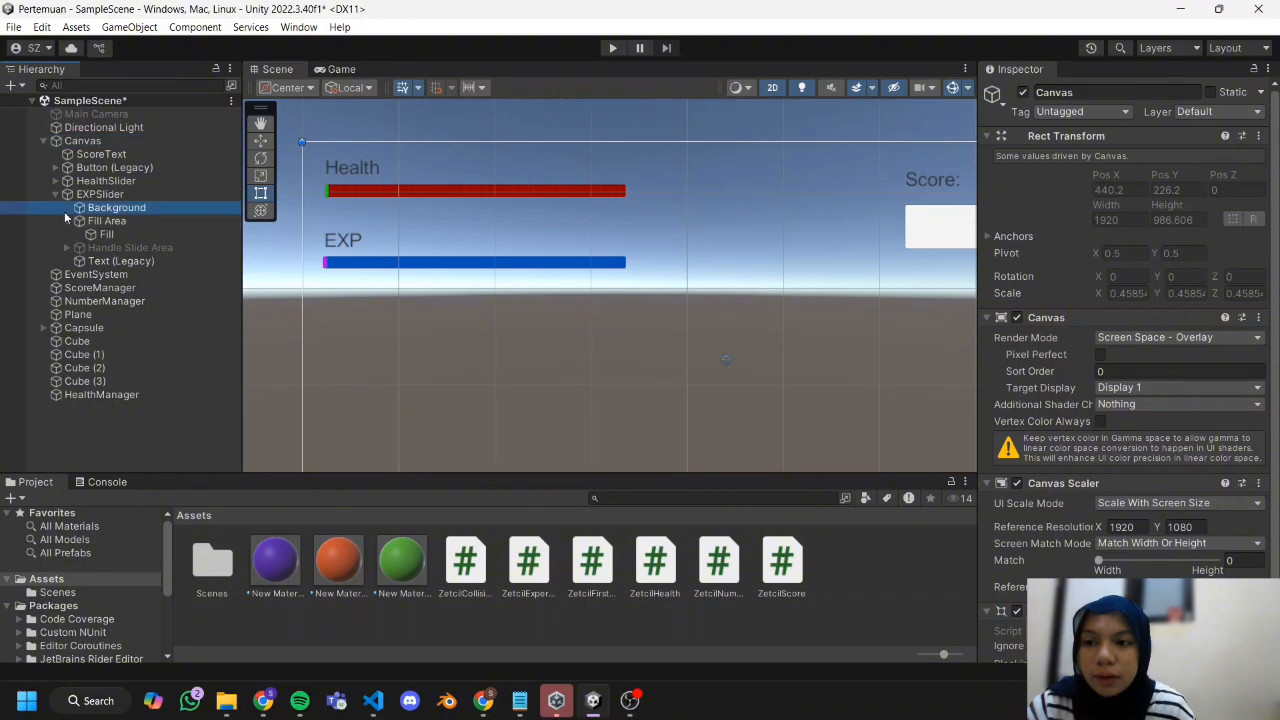
left_click(93, 441)
right_click(93, 441)
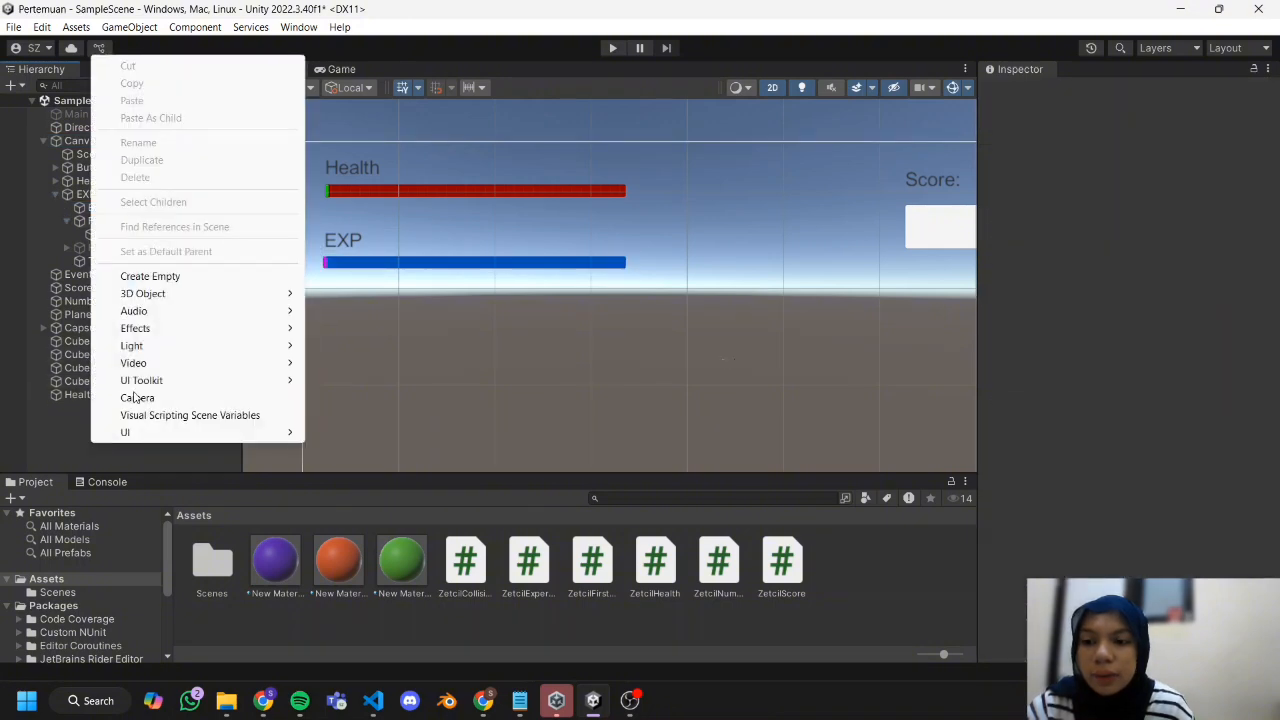
left_click(150, 276)
type("EXPManager")
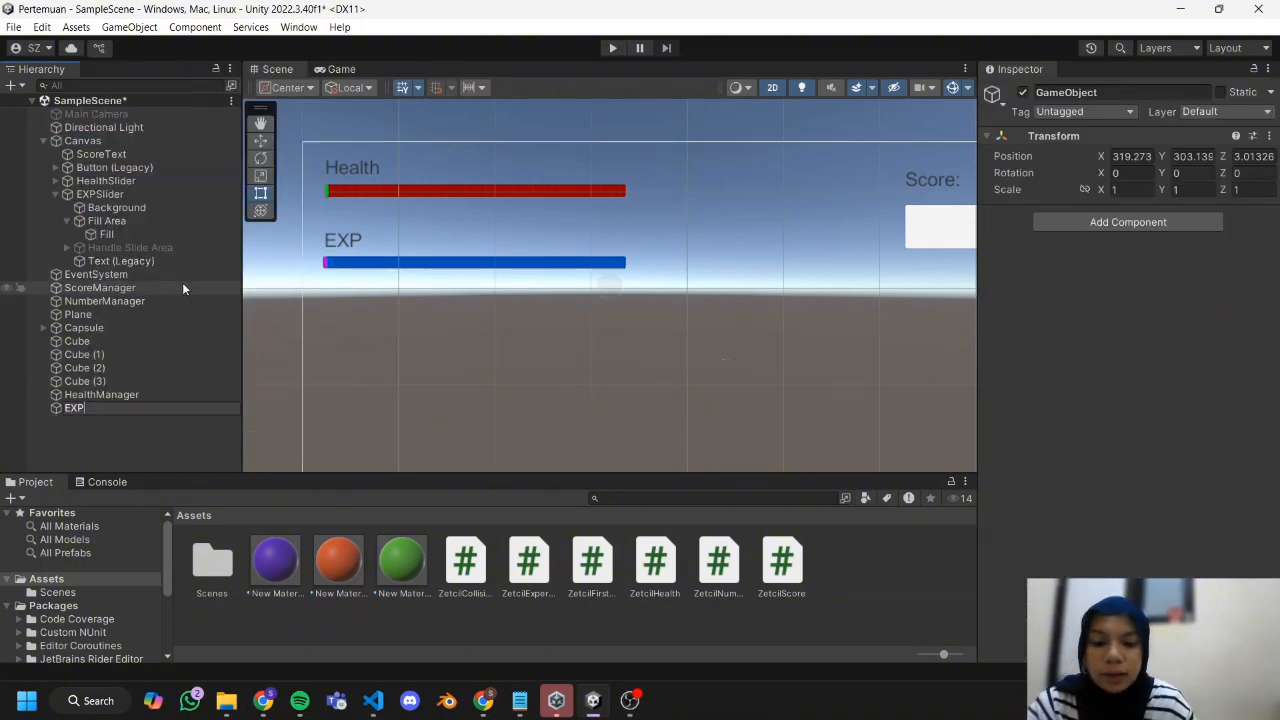
Attach the ZetcilExperience script to EXPManager and show its component settings.
left_click(88, 418)
left_click_drag(525, 562, 112, 408)
left_click(113, 409)
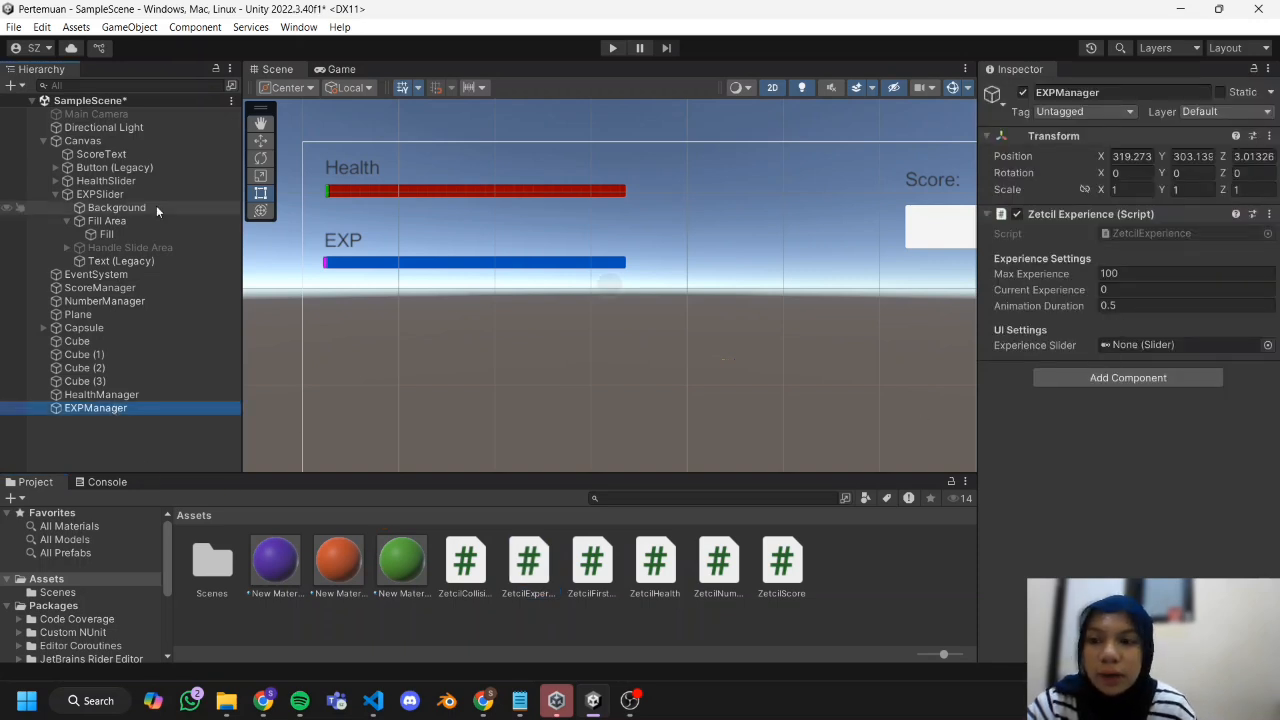
Assign EXPSlider as the Experience Slider of EXPManager's Zetcil Experience script.
left_click(50, 189)
left_click_drag(73, 197, 1182, 342)
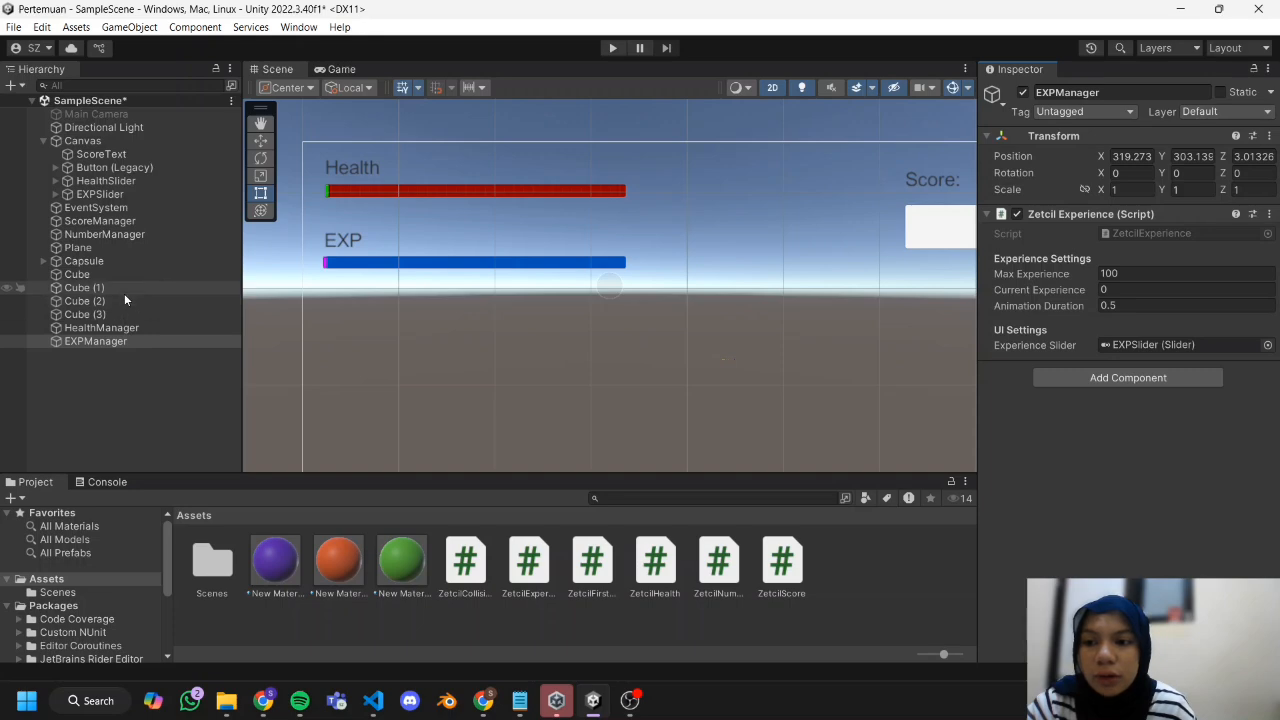
left_click(157, 273)
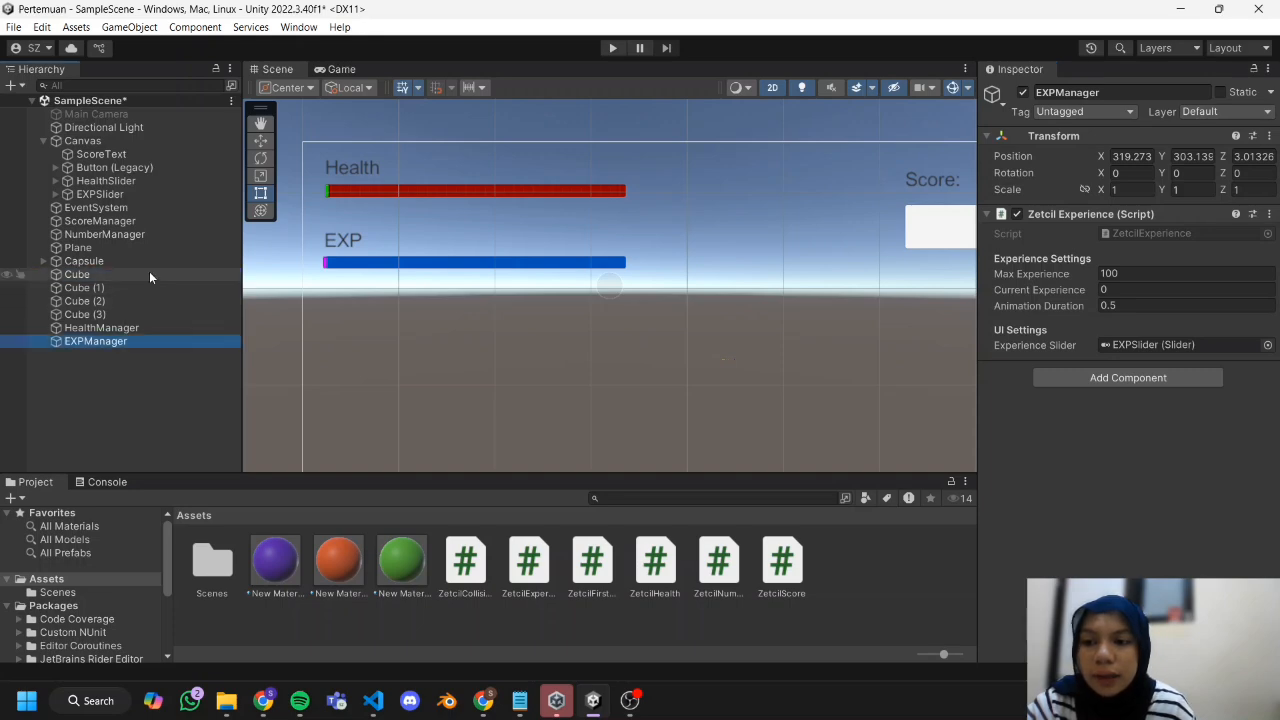
Add a Trigger Enter event to Cube that calls EXPManager's ZetcilExperience.AddExperience with a value of 20.
left_click(149, 275)
scroll(1270, 336, "down", 8)
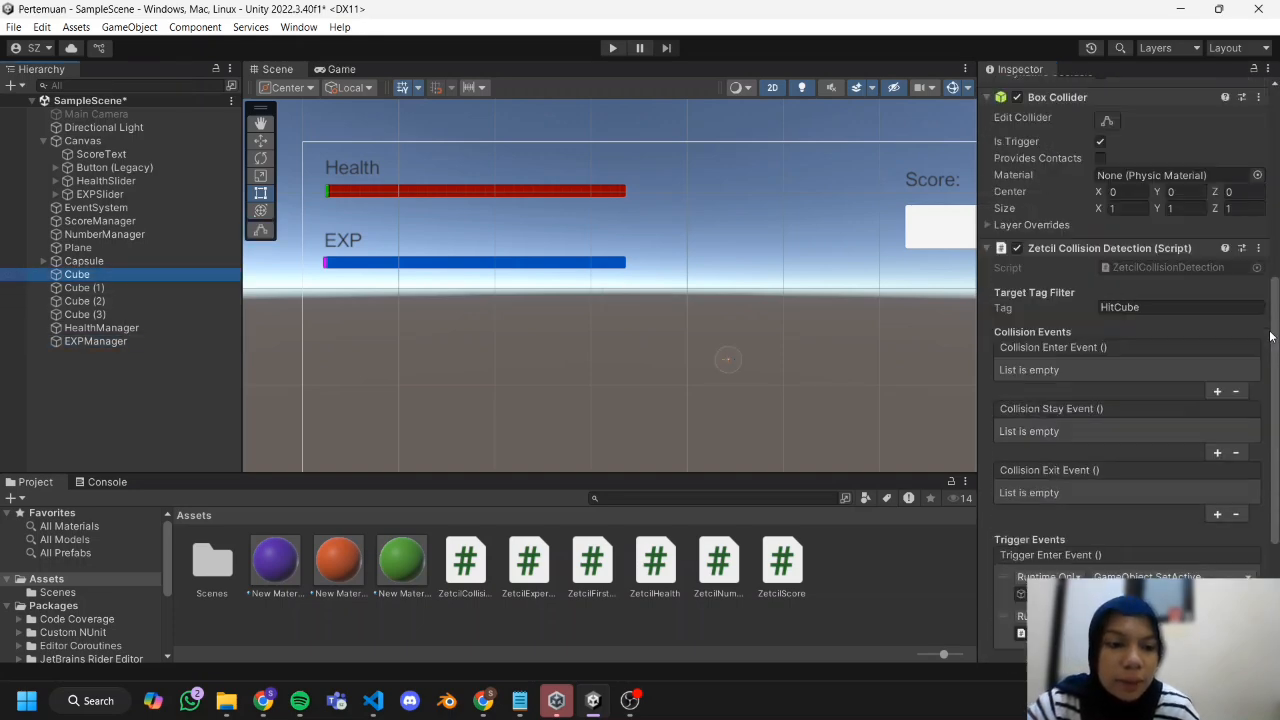
scroll(1265, 345, "down", 6)
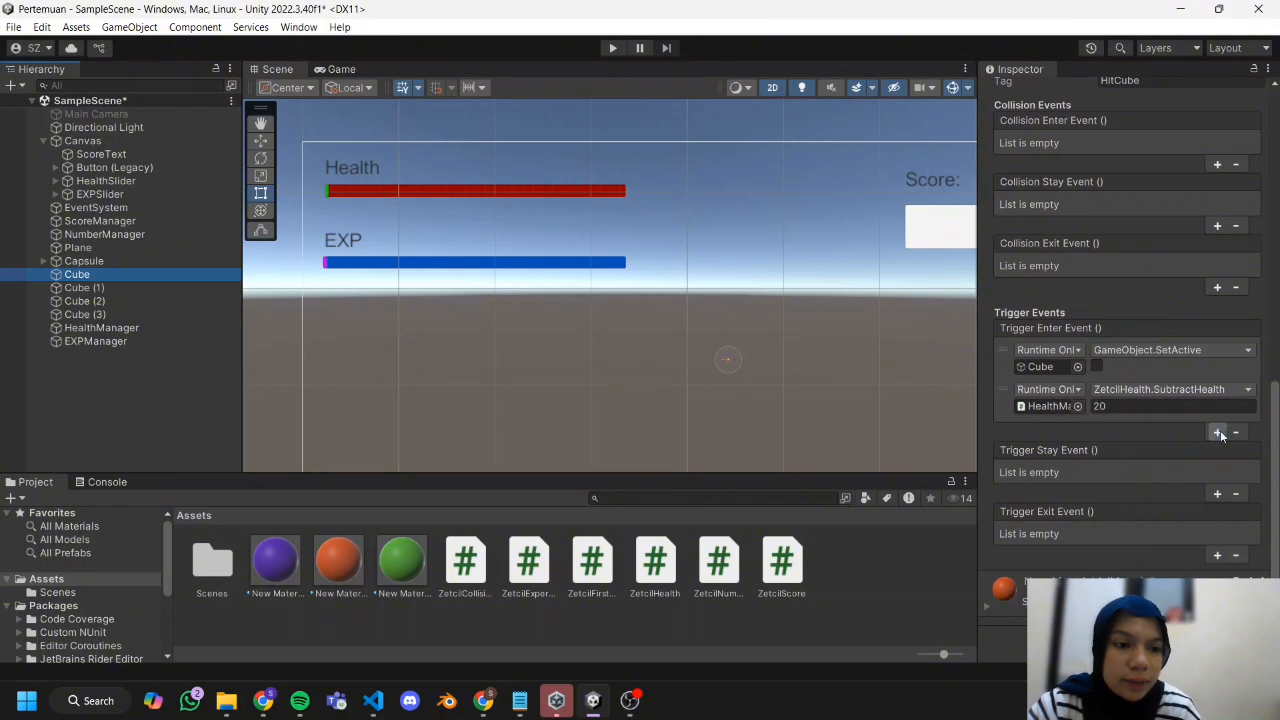
left_click(1218, 432)
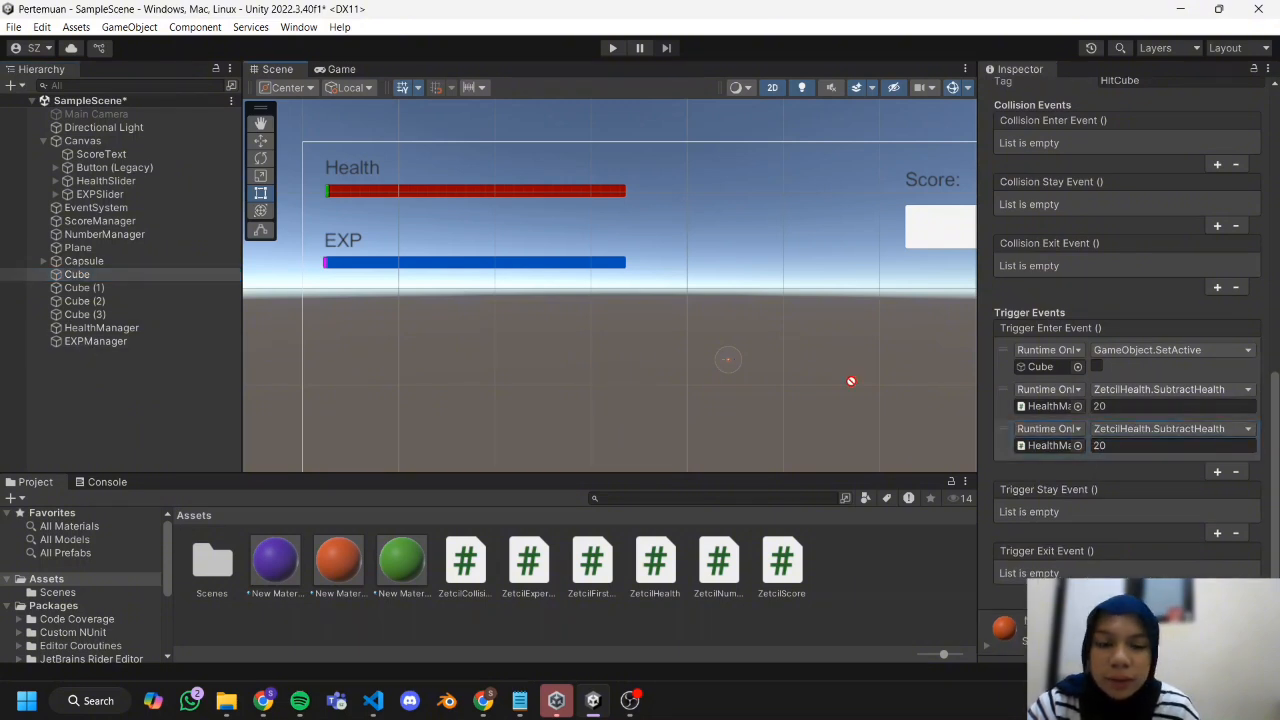
left_click_drag(851, 380, 1050, 445)
left_click(1132, 434)
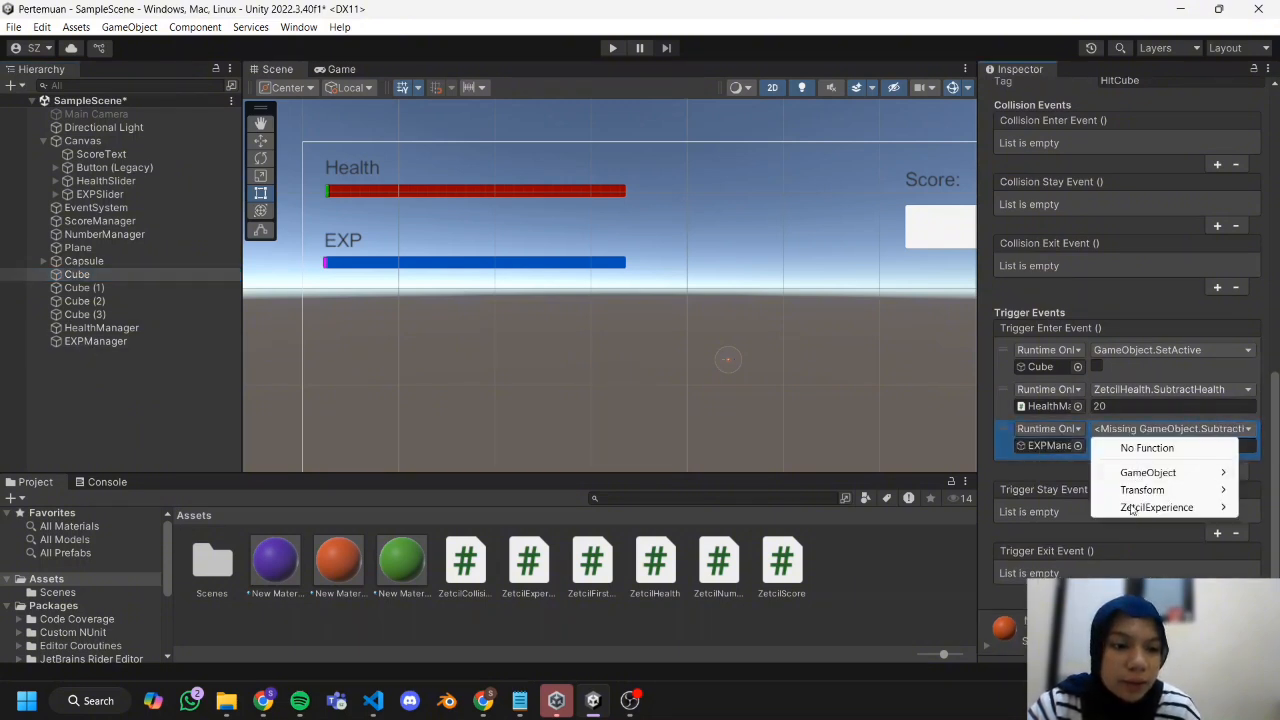
mouse_move(1132, 508)
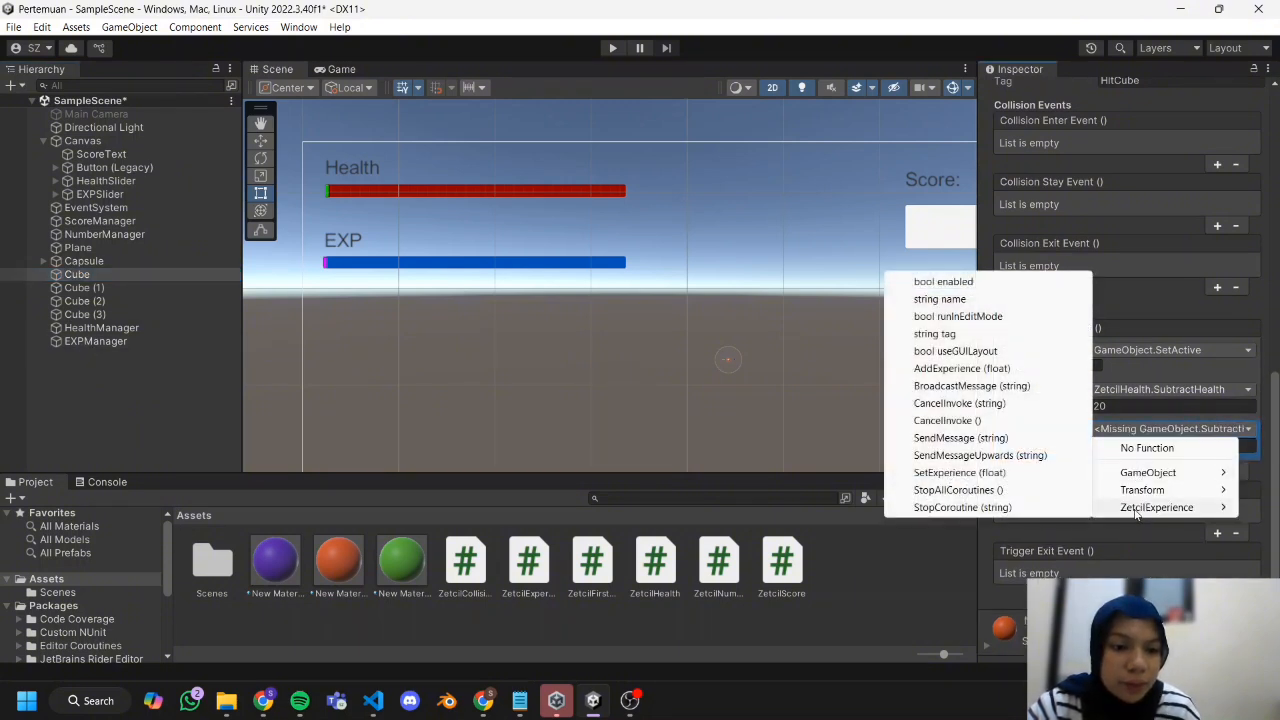
left_click(961, 369)
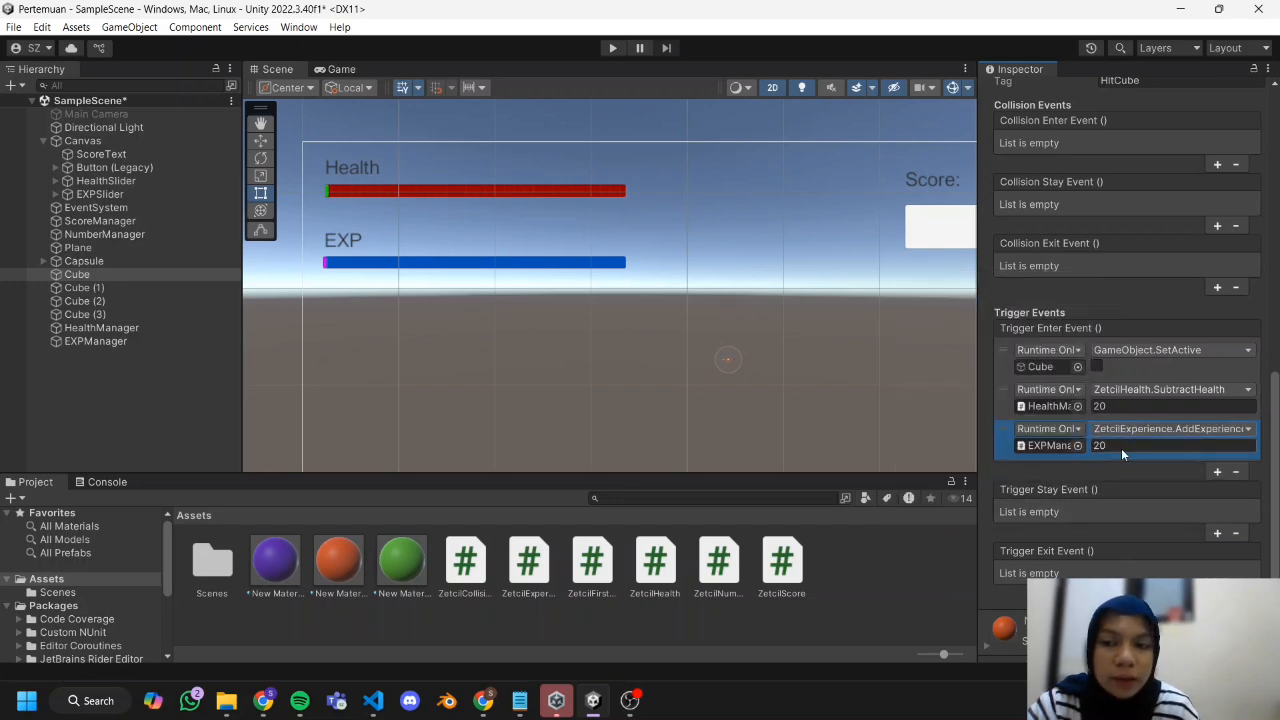
Add Trigger Enter events calling EXPManager's ZetcilExperience.AddExperience to Cube (1) with 10 and to Cube (2) with 30.
left_click(128, 285)
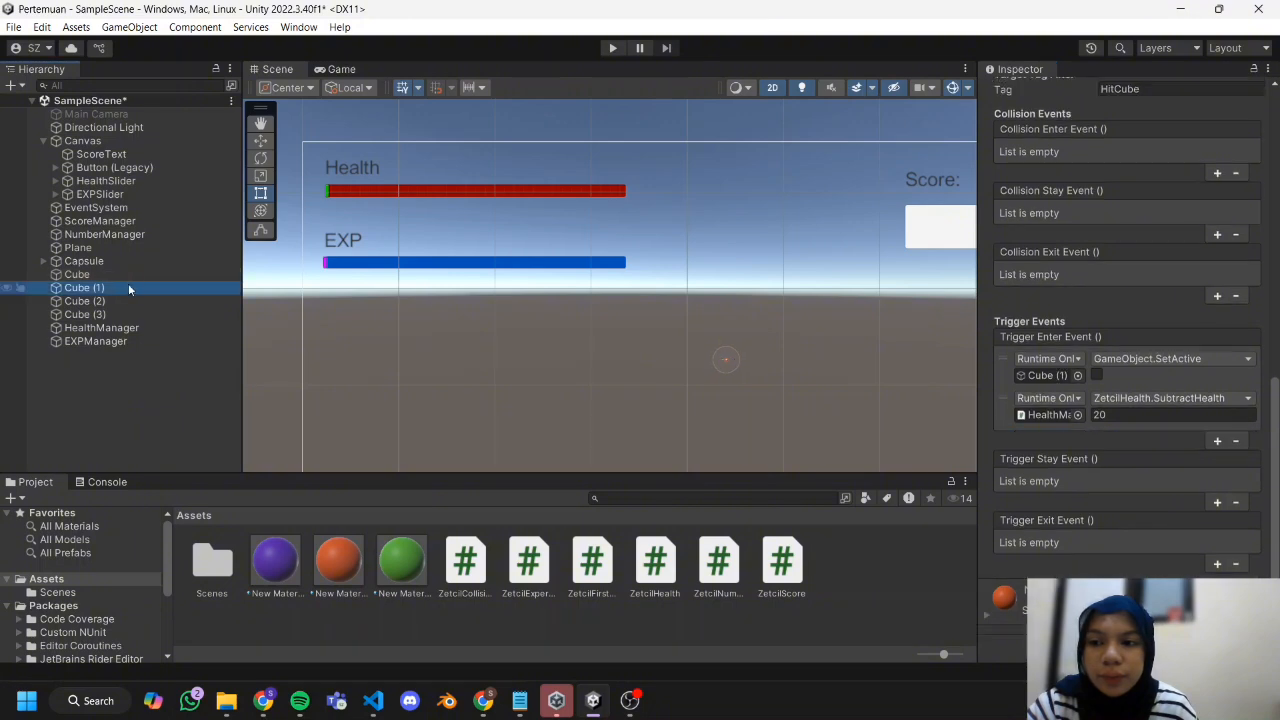
left_click(72, 342)
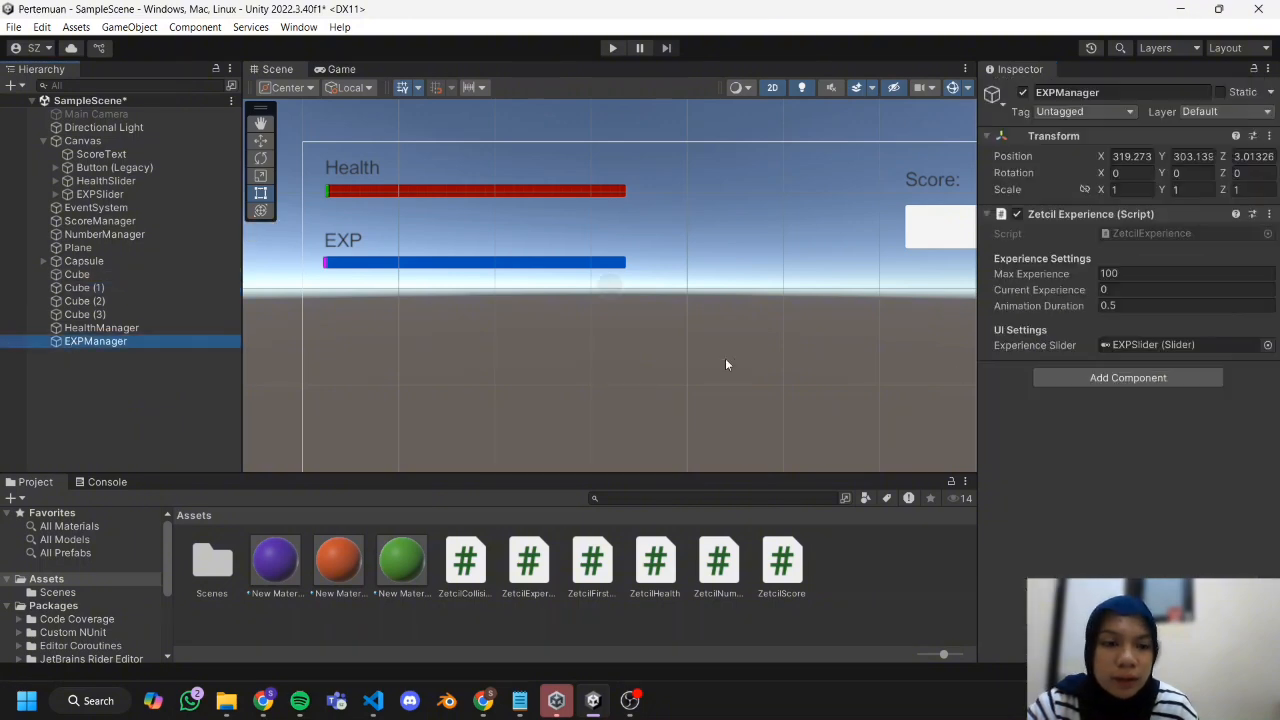
left_click(85, 314)
scroll(1120, 350, "down", 10)
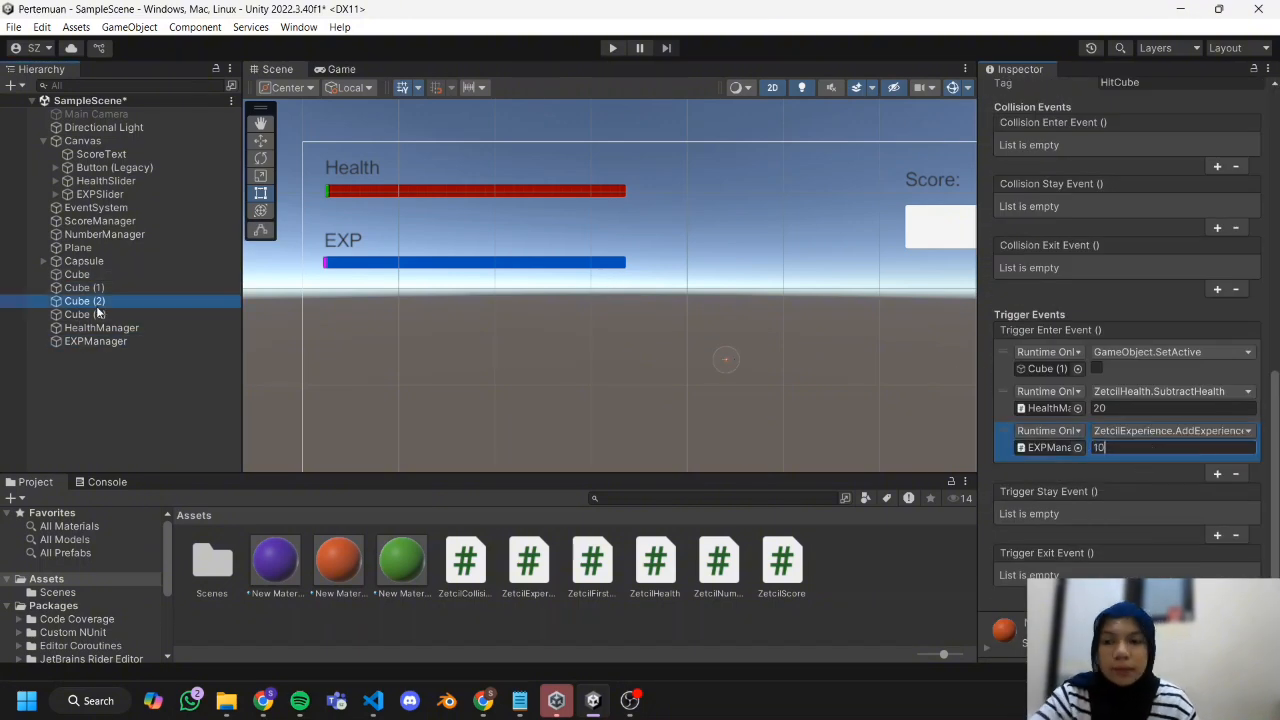
scroll(1126, 398, "down", 5)
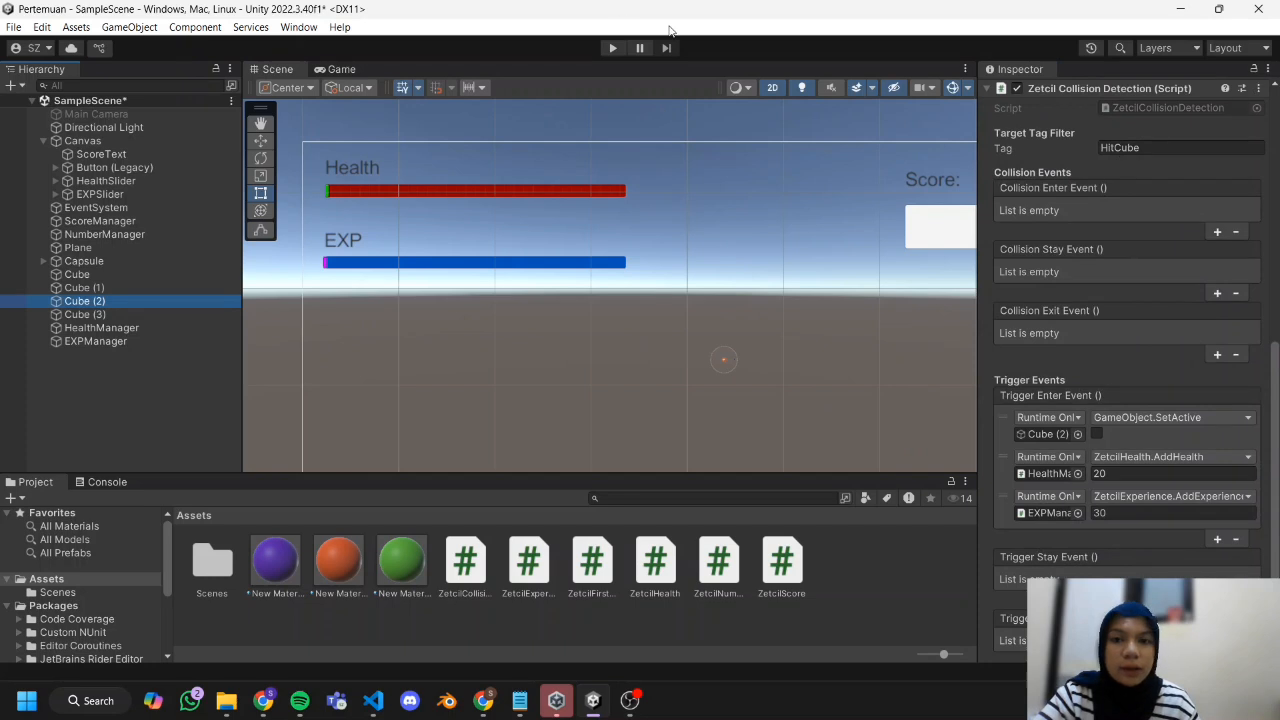
Play the scene, walk the player through the cubes to test the Health and EXP bars, and stop the game.
left_click(613, 48)
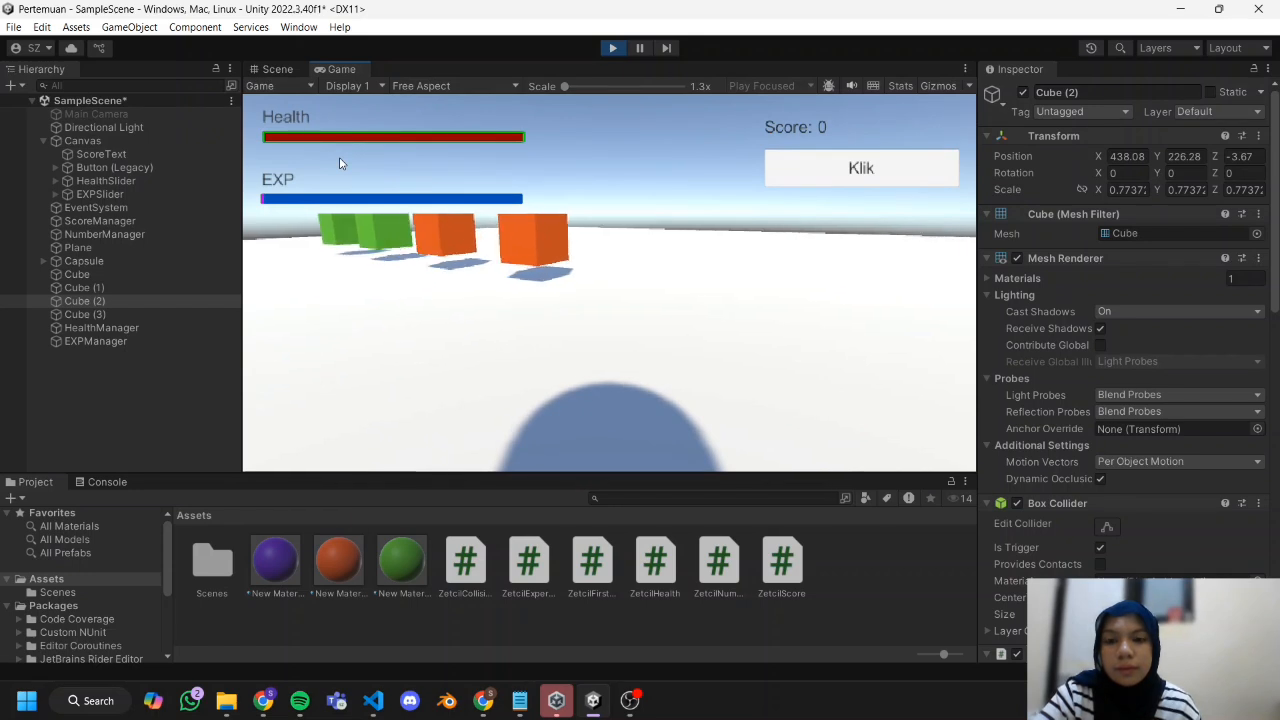
key("w")
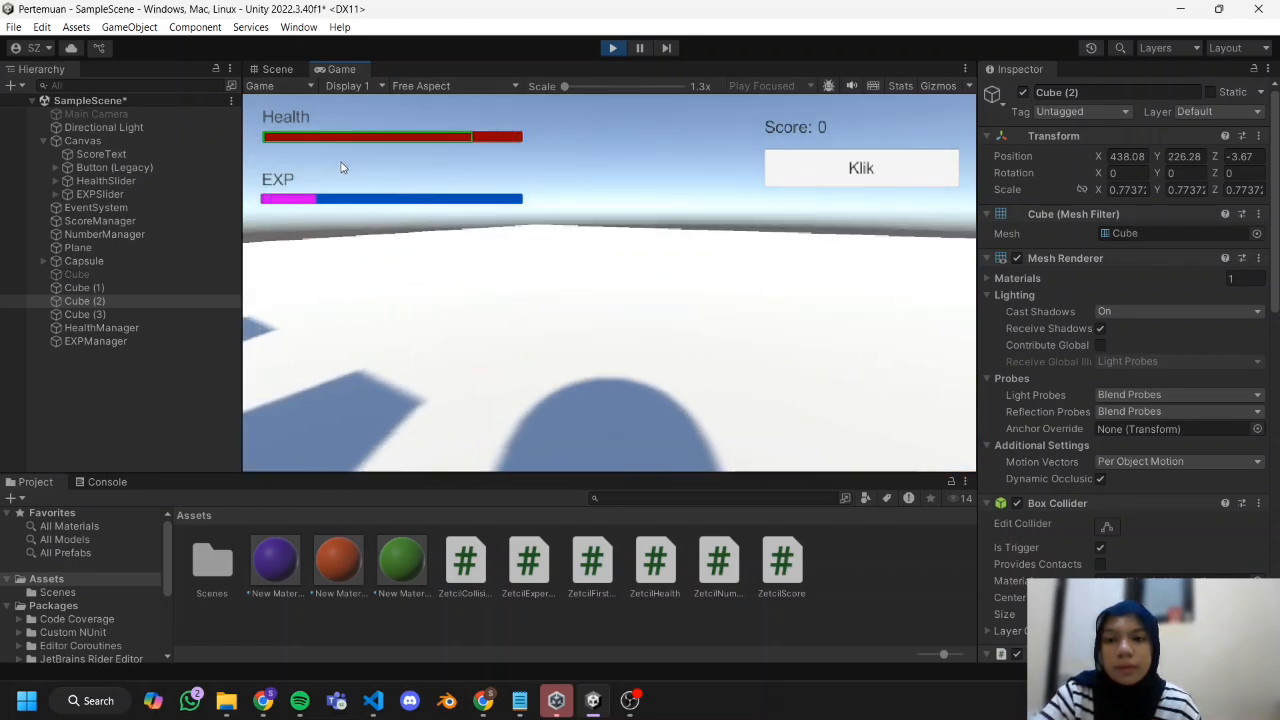
key("a")
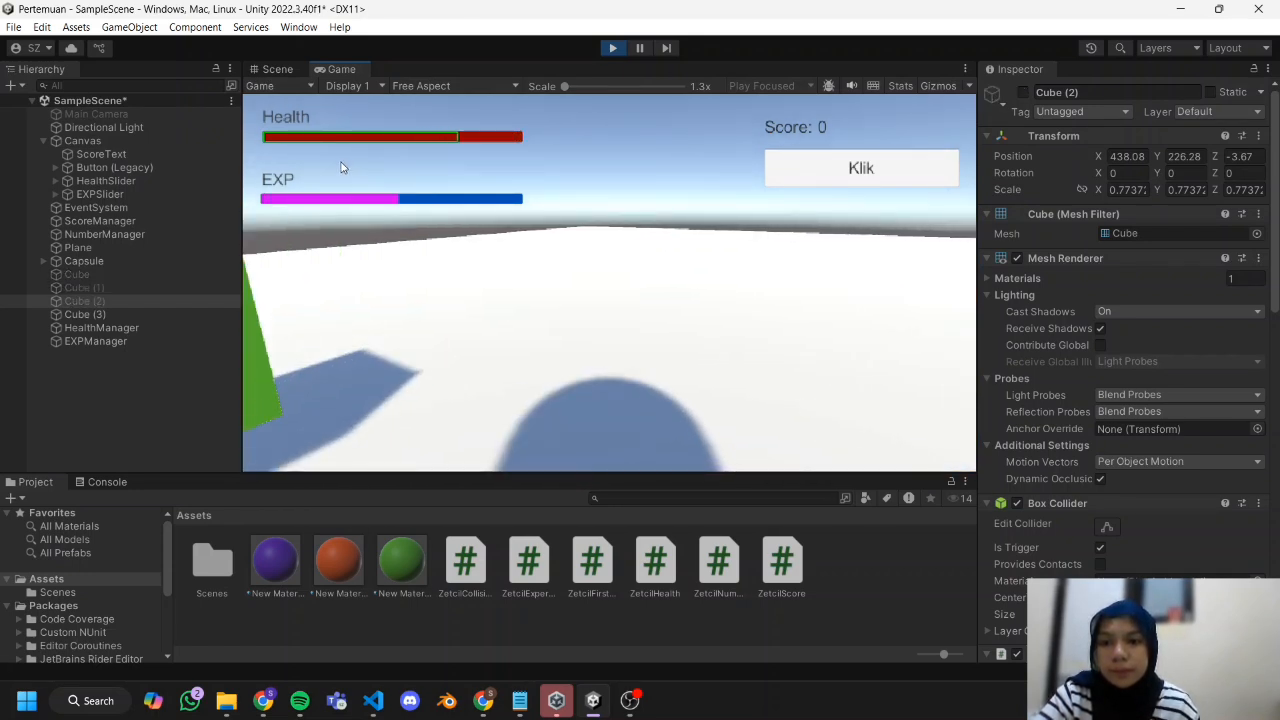
key("a")
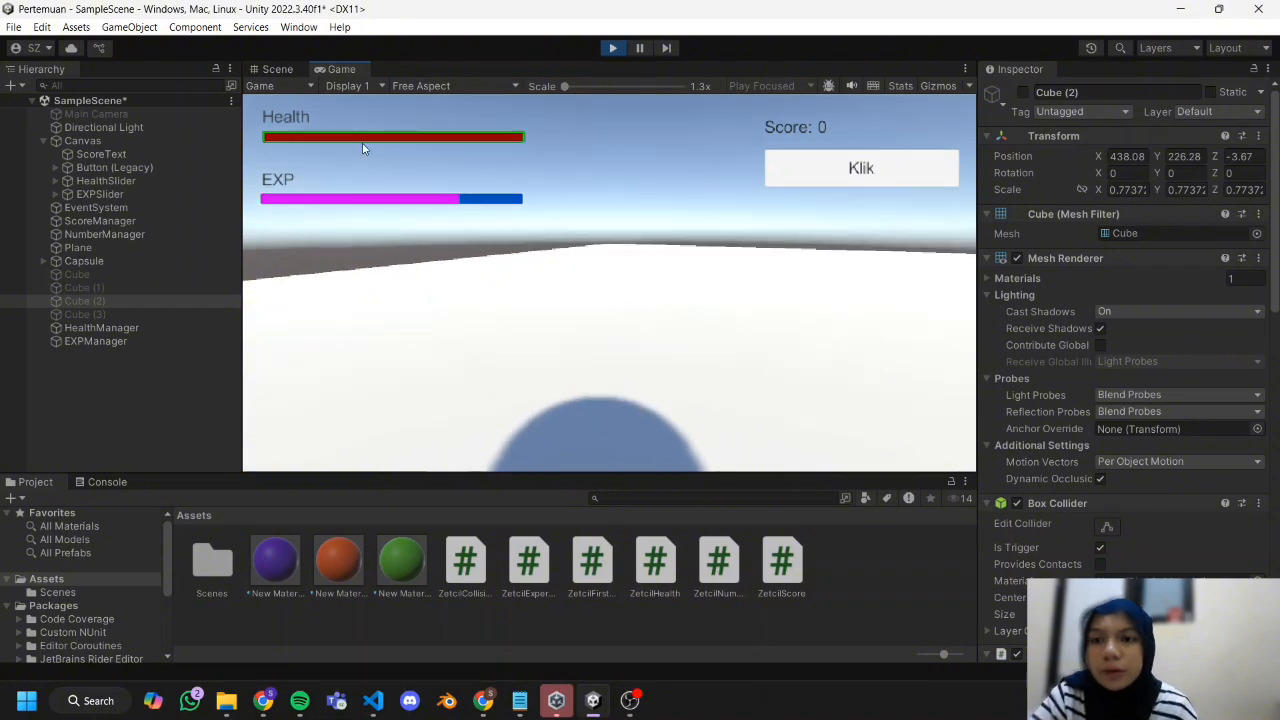
left_click(609, 48)
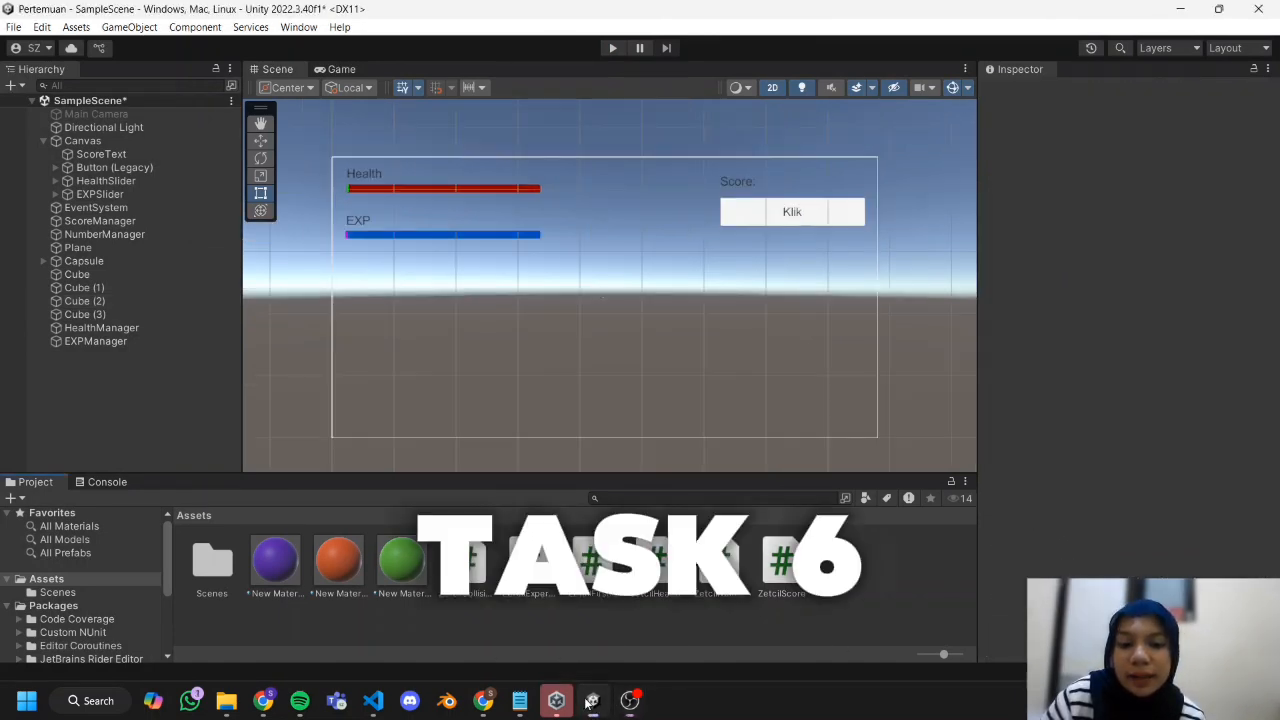
Add a legacy Text to the Canvas, enlarge it to about 423 by 79, and place it below the Klik button.
left_click(586, 697)
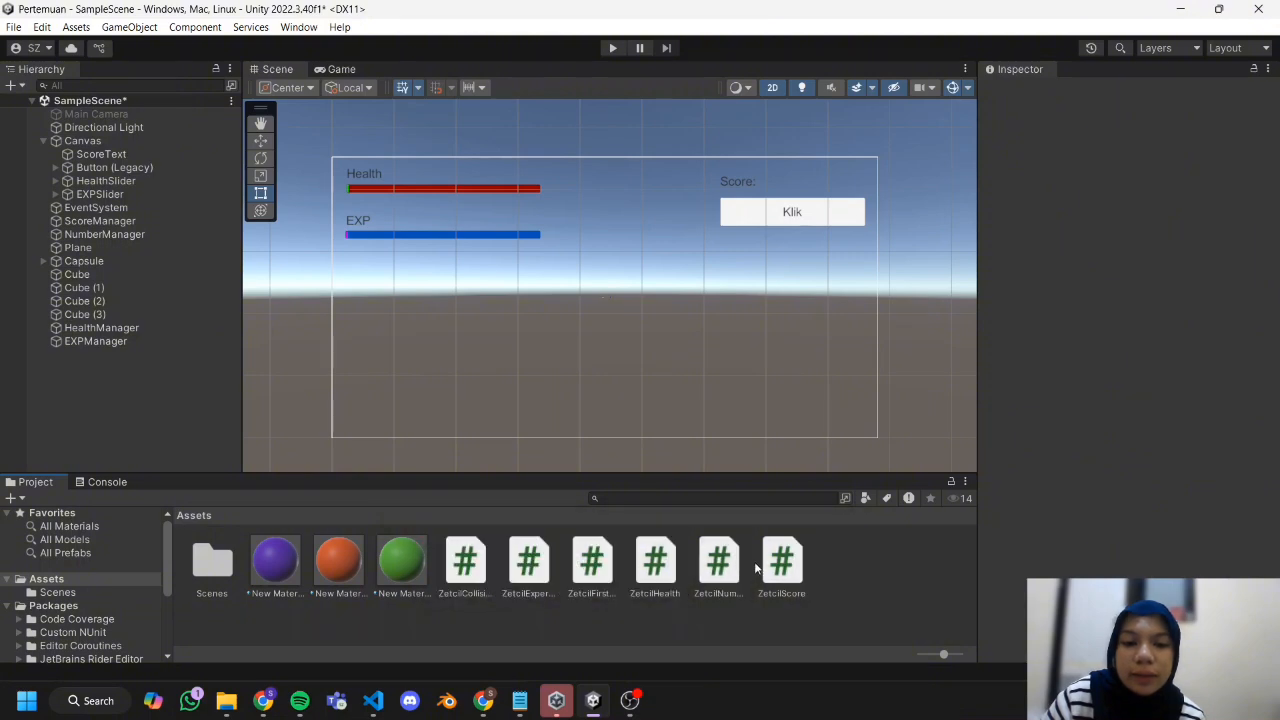
right_click(843, 576)
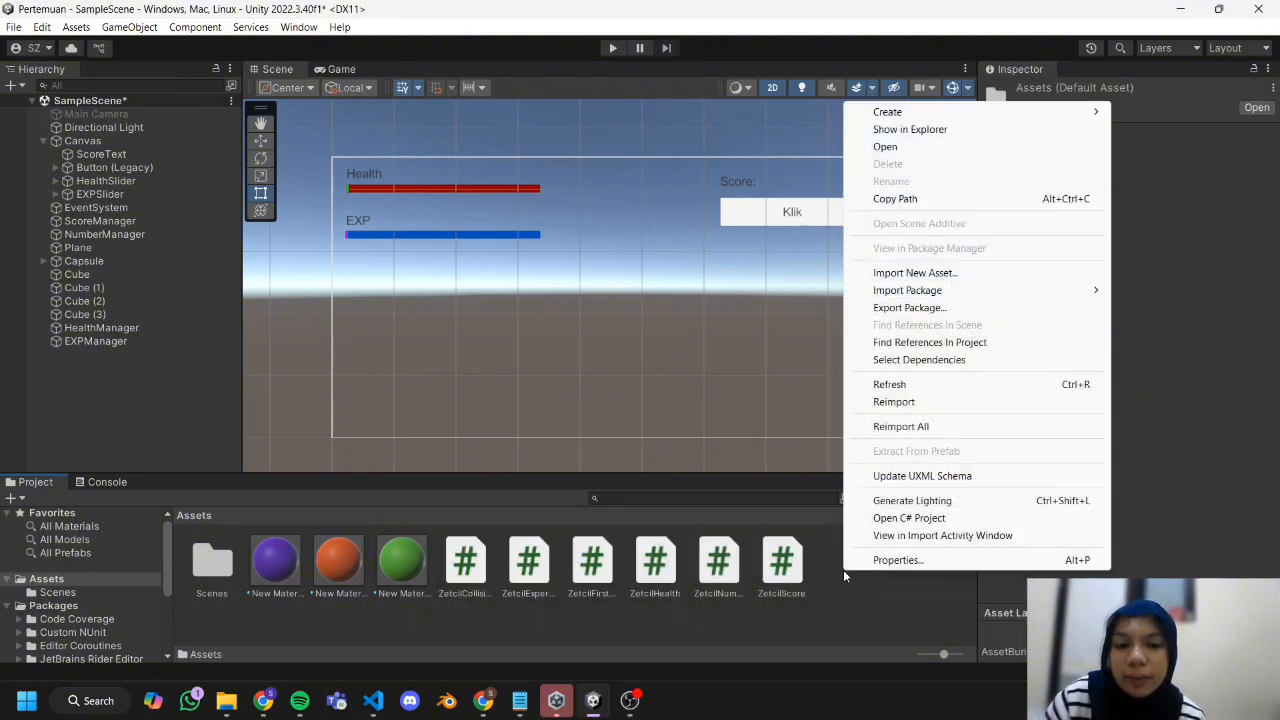
left_click(95, 142)
right_click(95, 142)
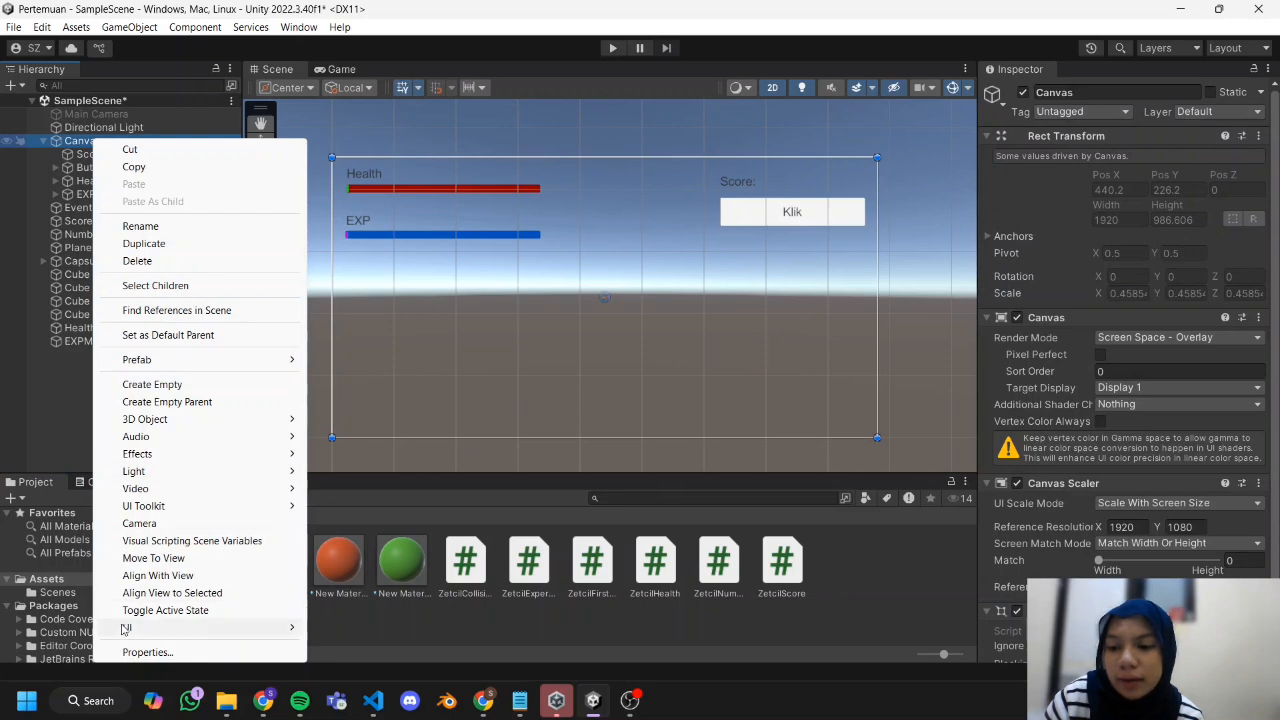
mouse_move(126, 628)
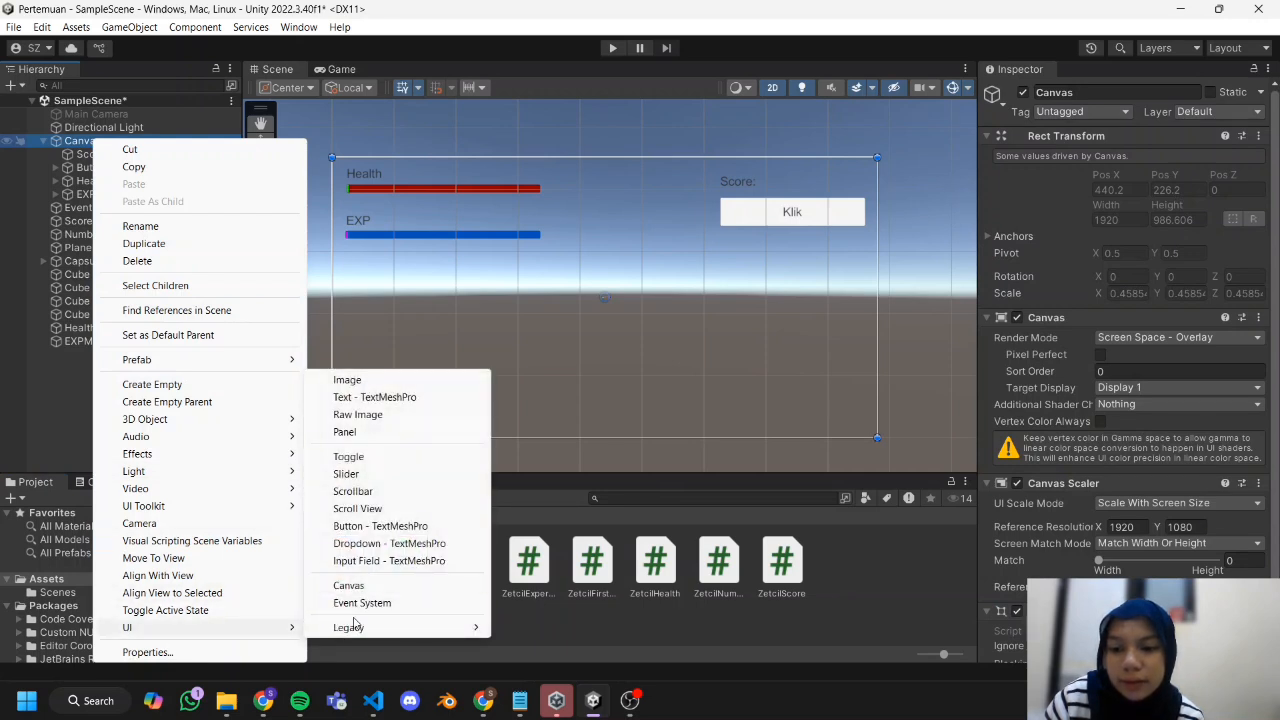
mouse_move(352, 627)
left_click(525, 626)
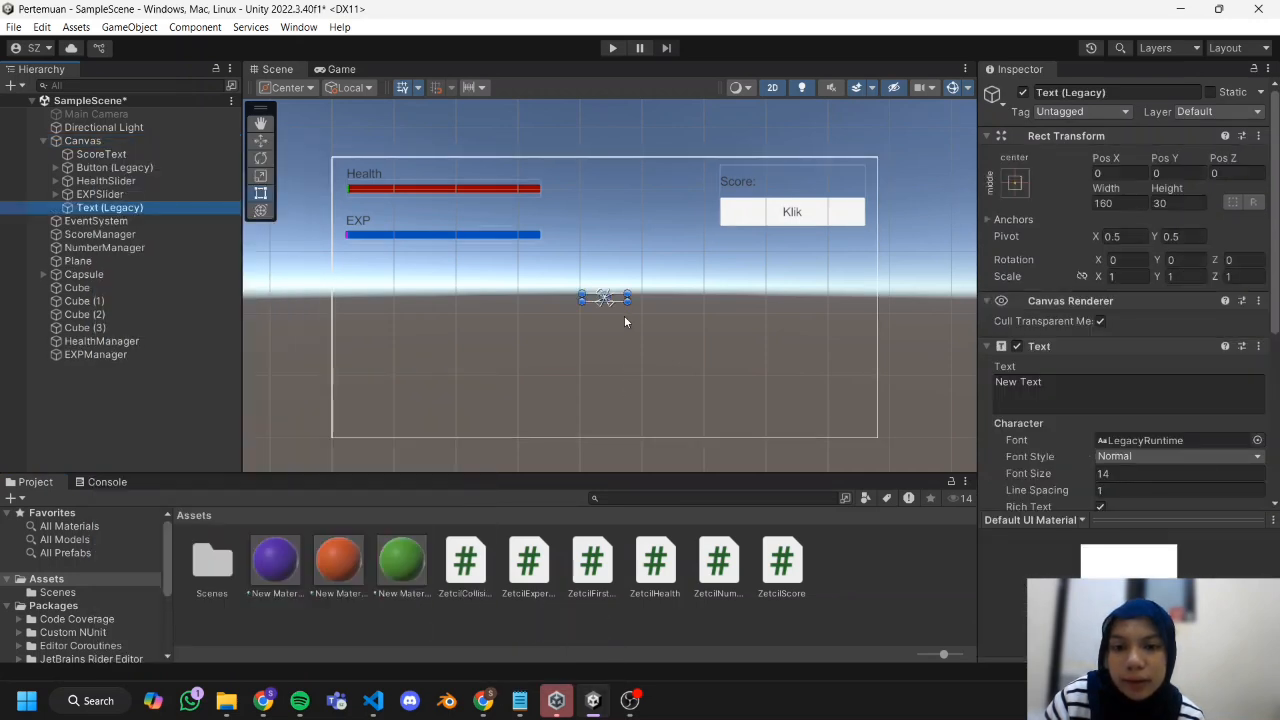
left_click_drag(627, 293, 702, 278, "shift")
left_click_drag(641, 290, 804, 248)
Set the new text's font size to 45 and centre it both horizontally and vertically.
scroll(1180, 400, "down", 2)
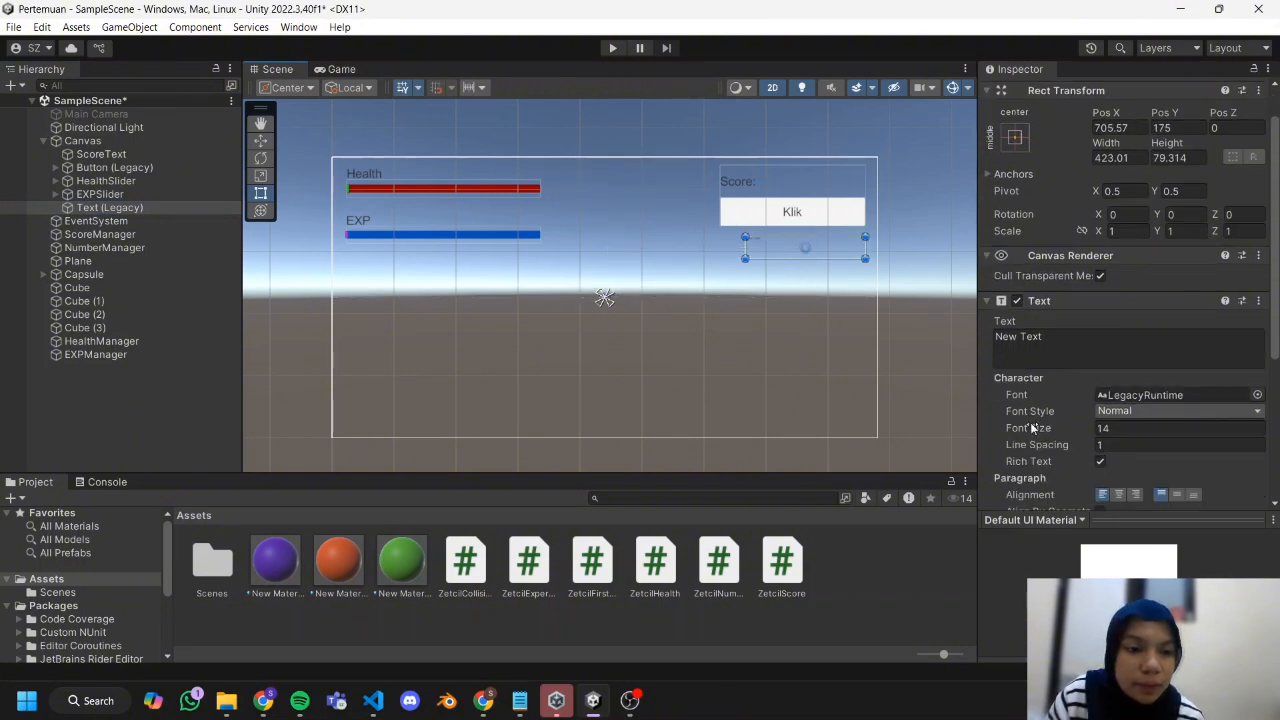
left_click_drag(1032, 428, 1052, 428)
left_click(1140, 428)
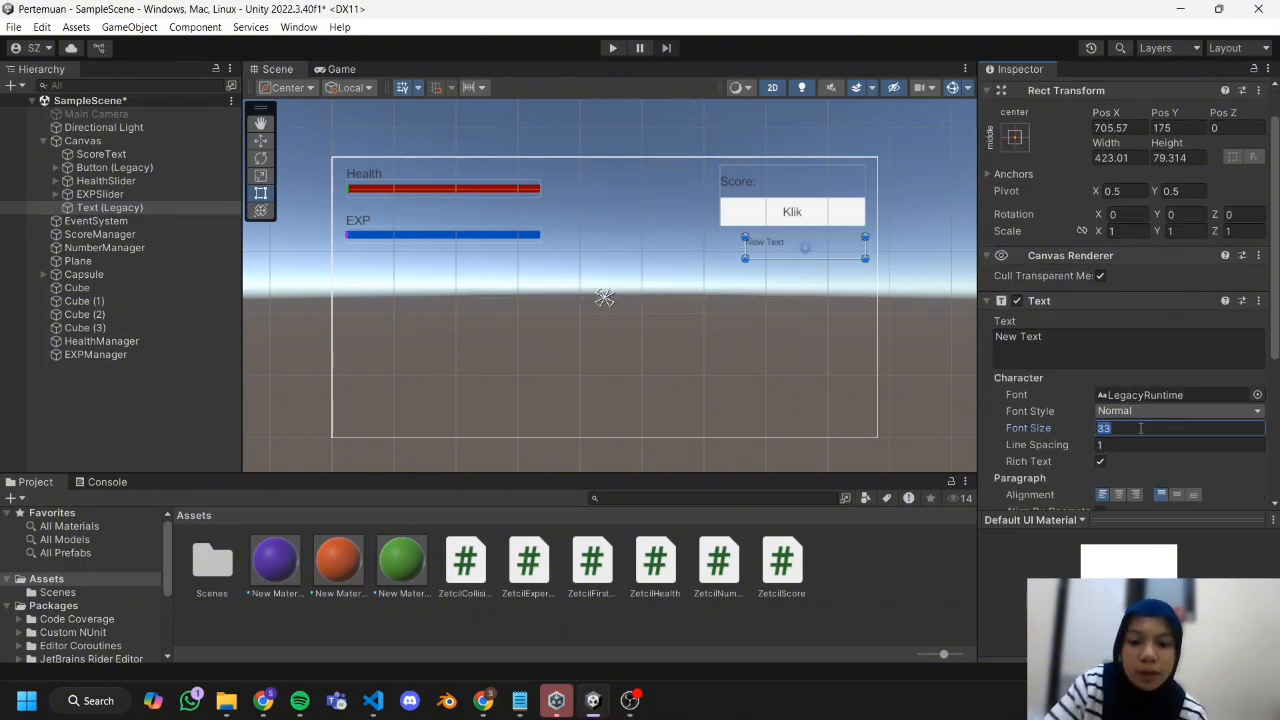
type("45")
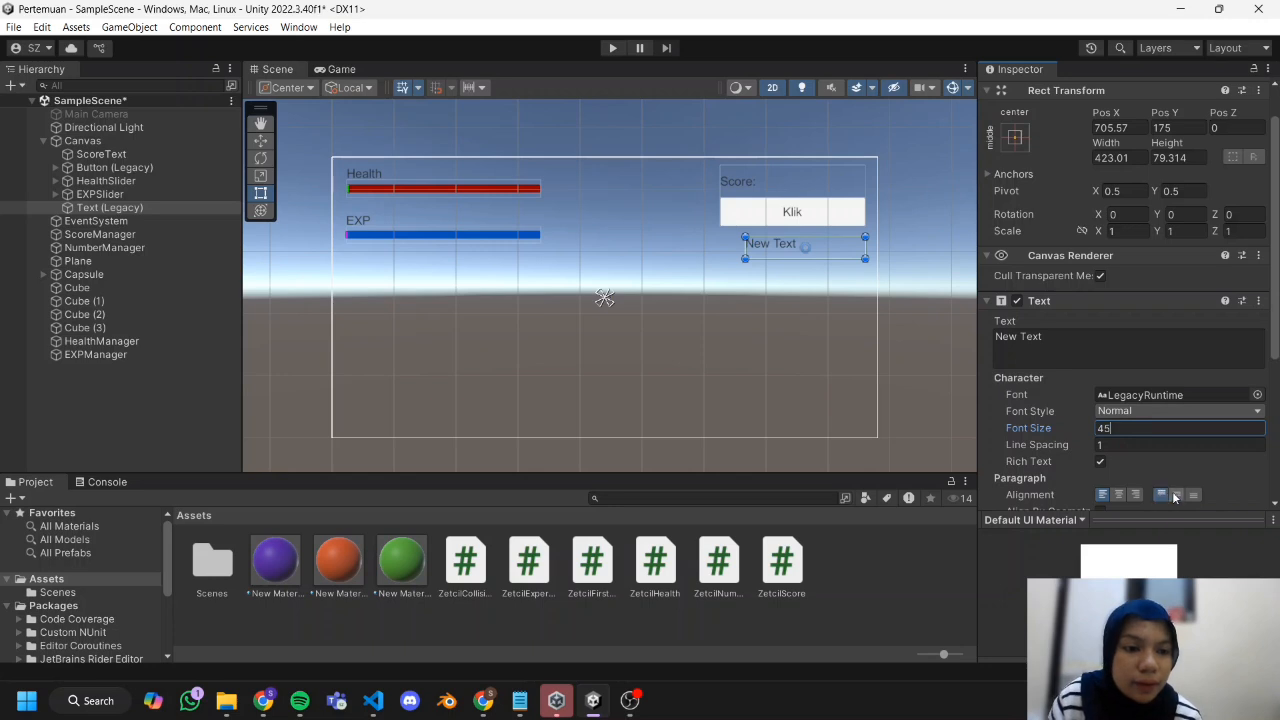
left_click(1176, 495)
left_click(1118, 494)
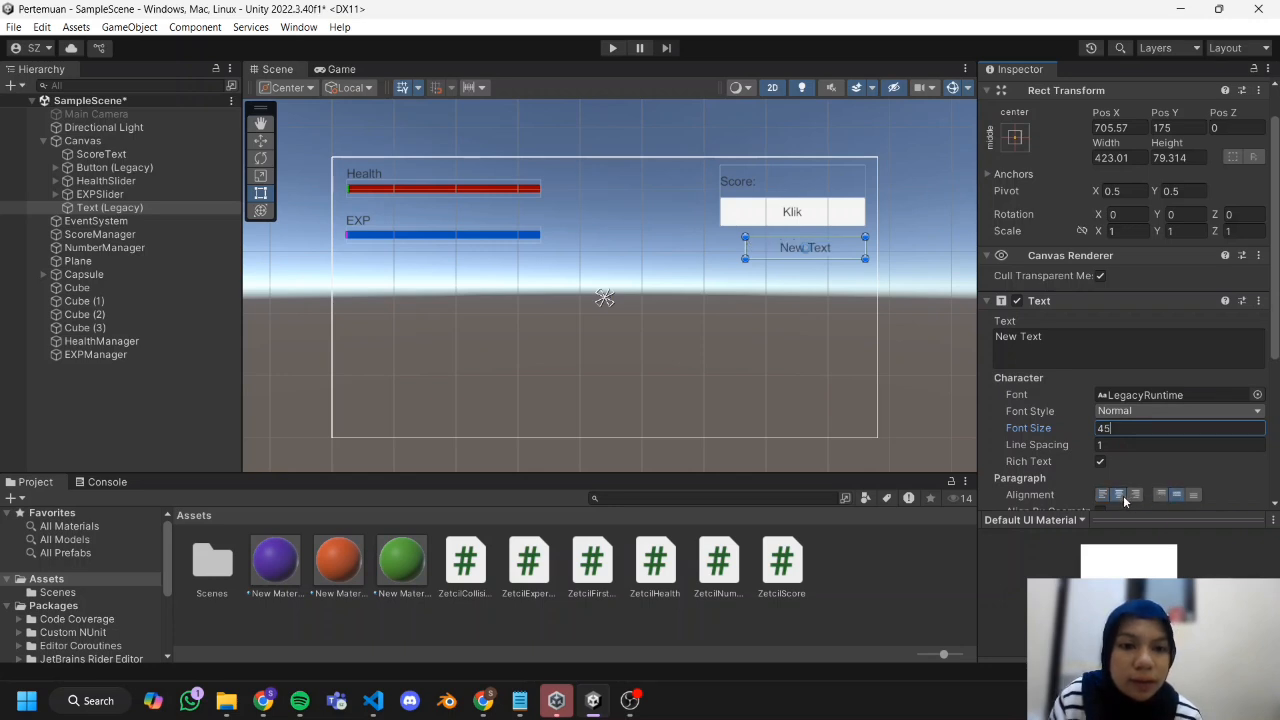
left_click(909, 306)
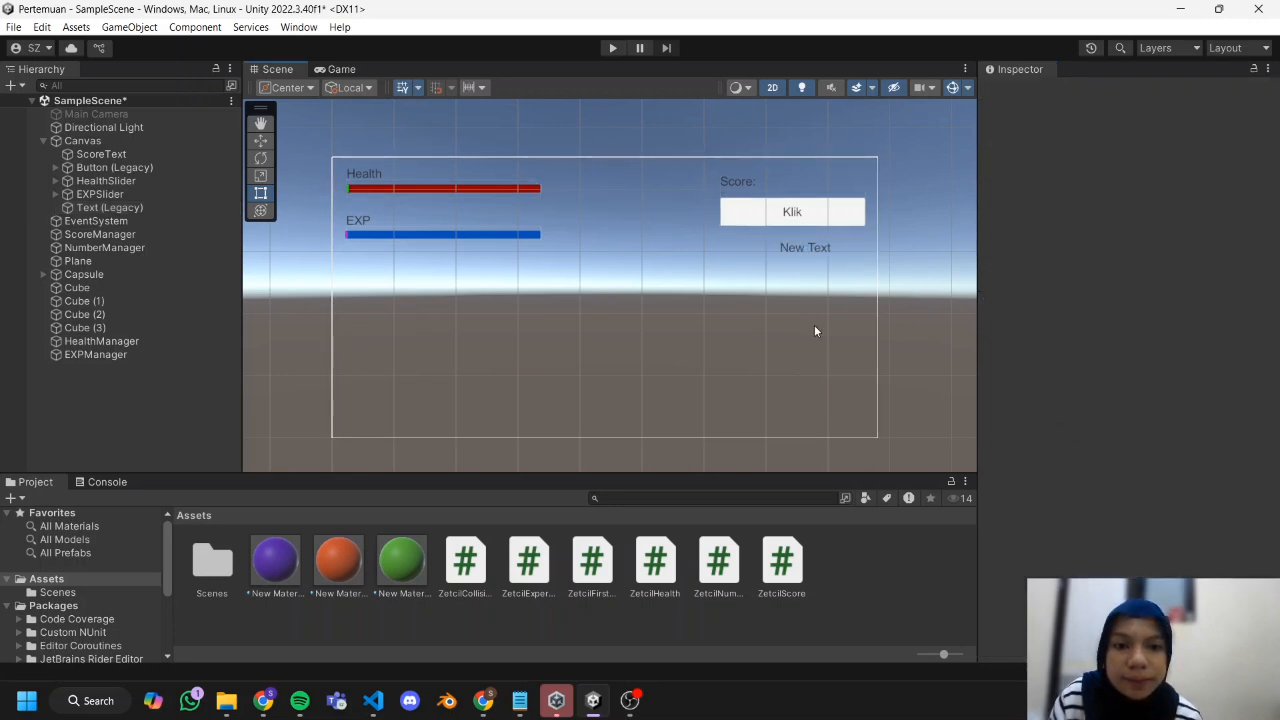
left_click(804, 255)
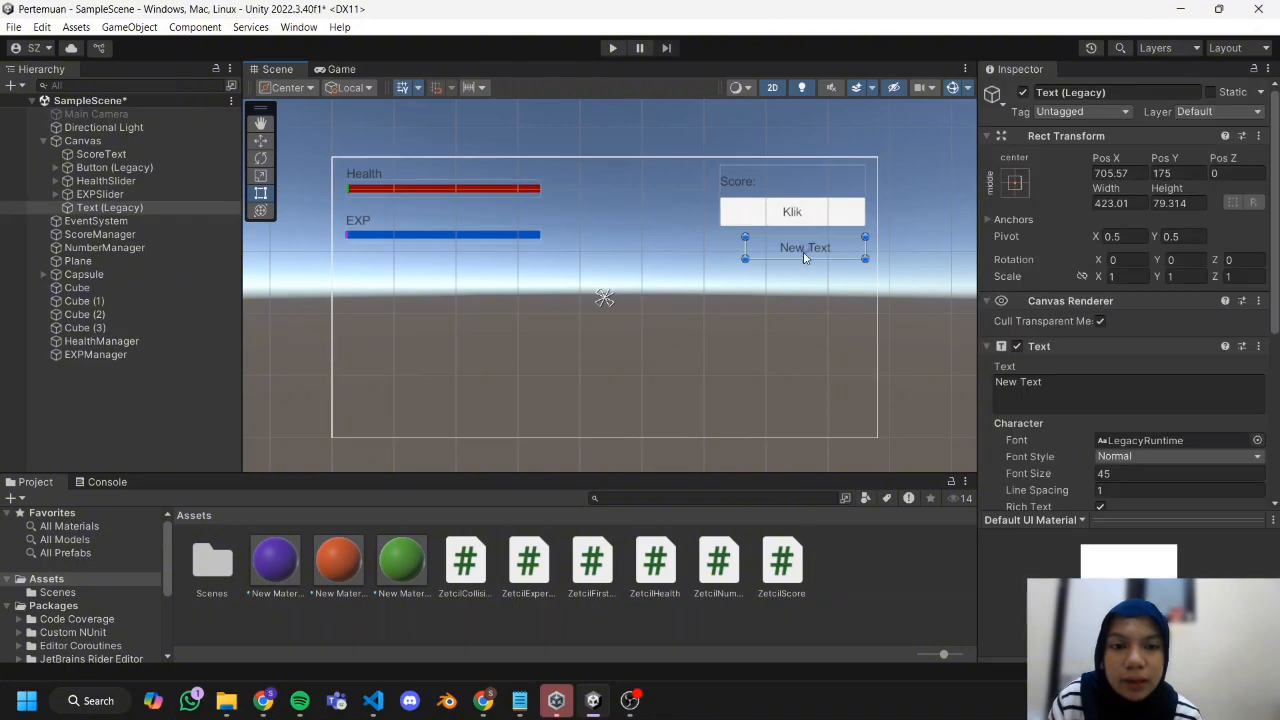
Create another C# script in the Assets folder.
right_click(820, 582)
mouse_move(860, 126)
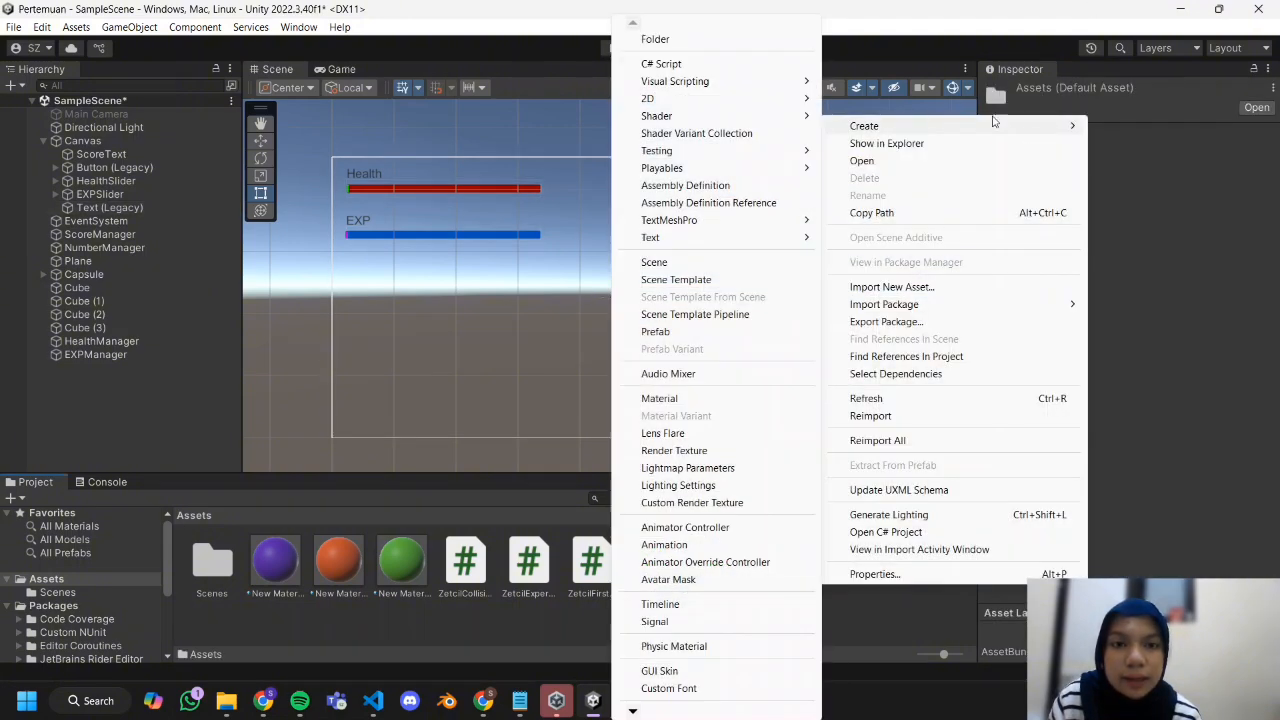
left_click(665, 62)
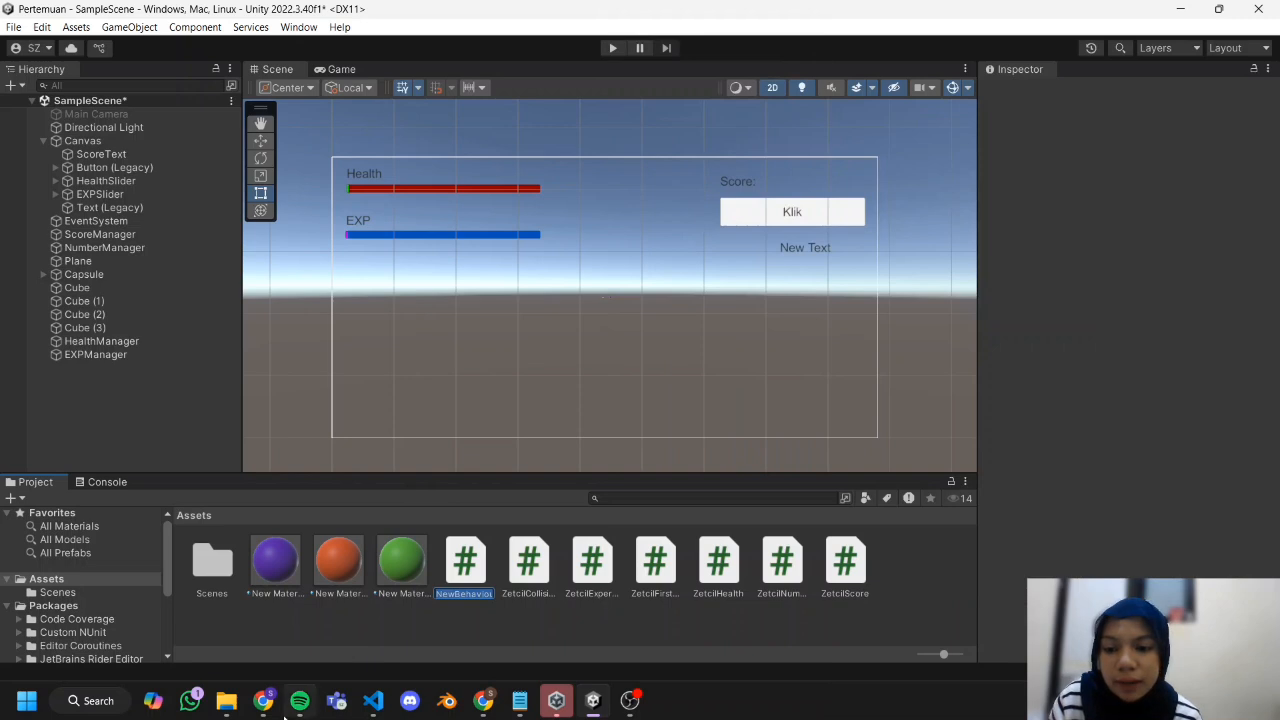
Copy the ZetcilTimer code from the Practical Module Chapter 06 document in Chrome into the new script in VS Code and save it.
mouse_move(263, 700)
left_click(275, 662)
right_click(466, 450)
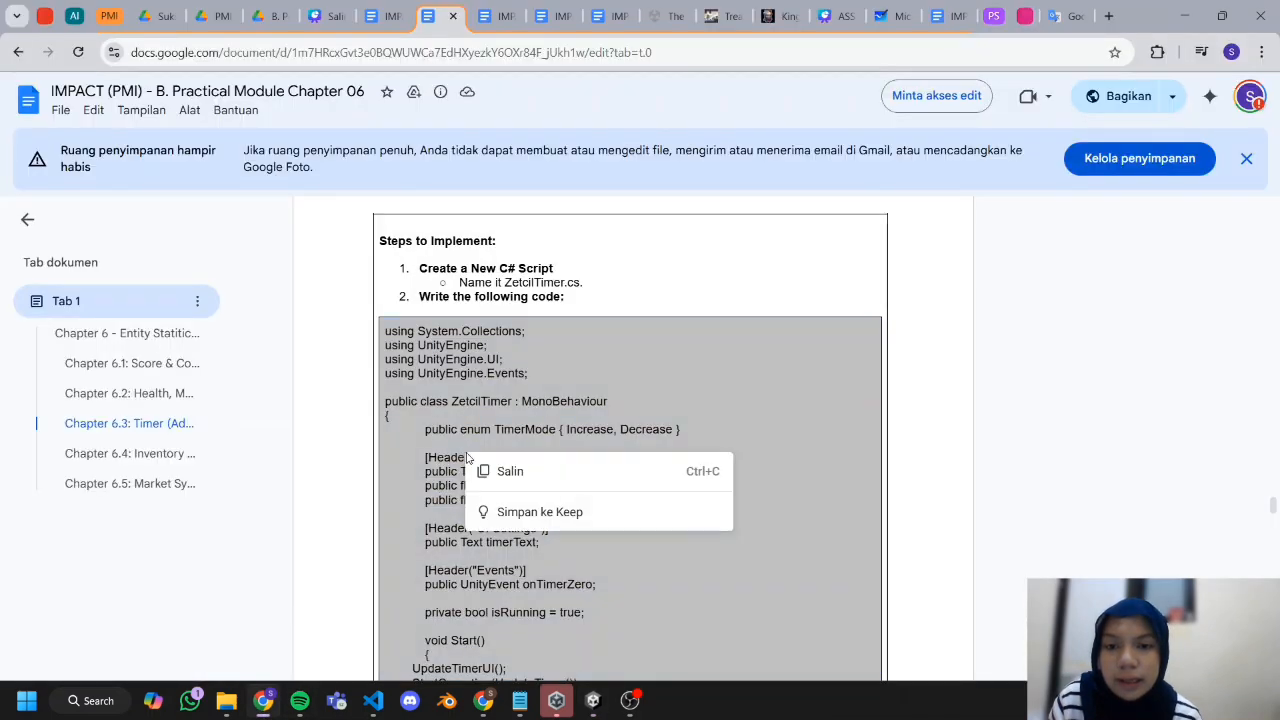
left_click(500, 471)
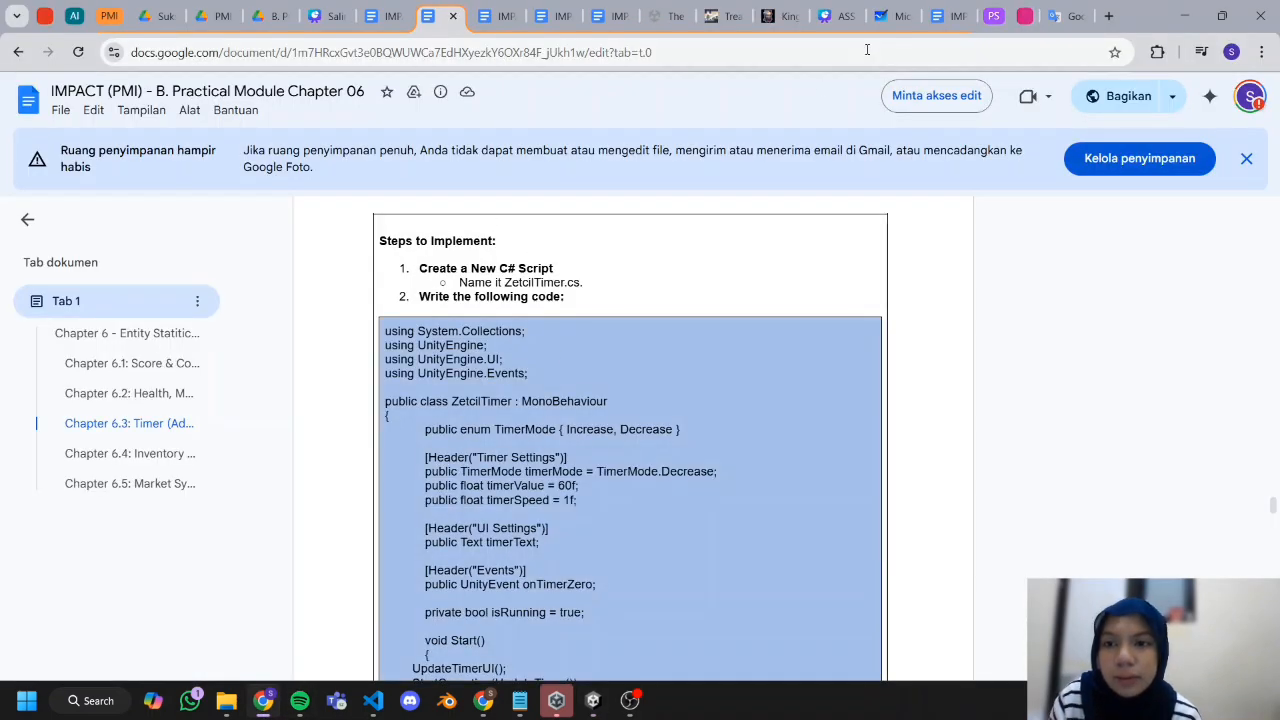
left_click(1183, 25)
double_click(466, 562)
key("ctrl+v")
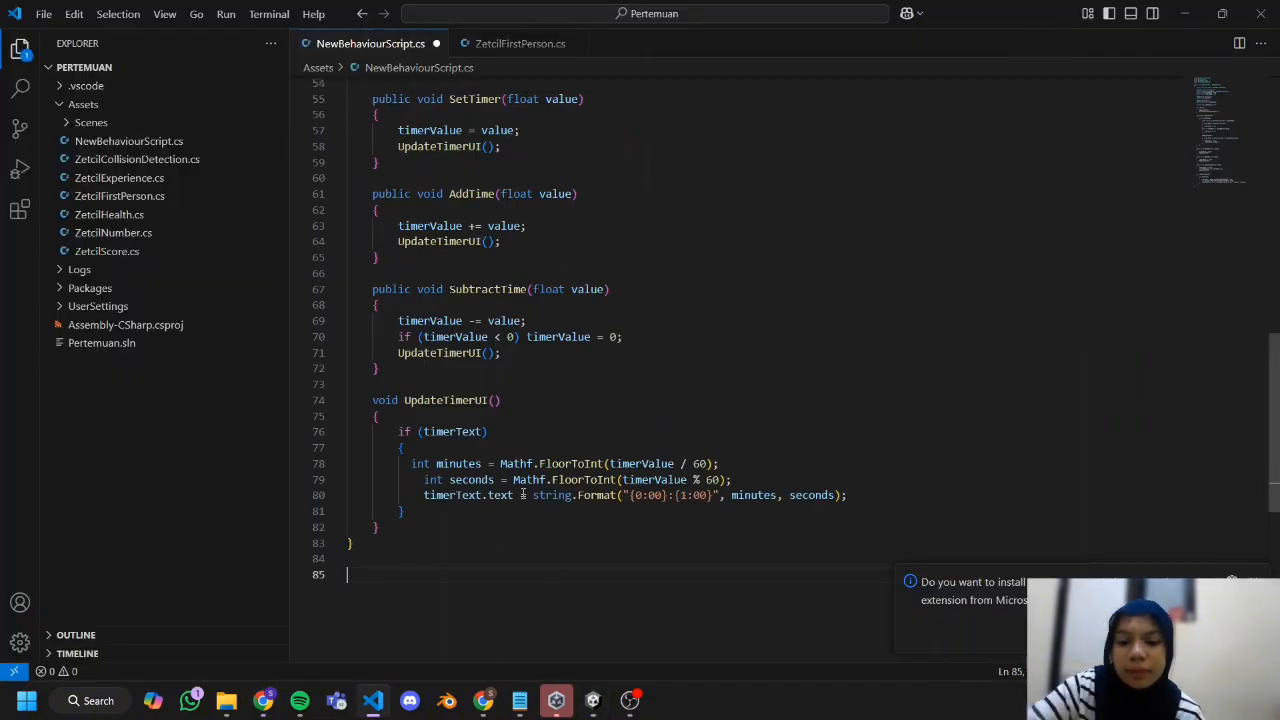
key("ctrl+s")
Rename the new script as ZetcilTimer in Unity's Assets folder.
right_click(472, 580)
left_click(522, 182)
type("ZetcilTimer")
Rename the new legacy text object under Canvas as Timer.
left_click(102, 209)
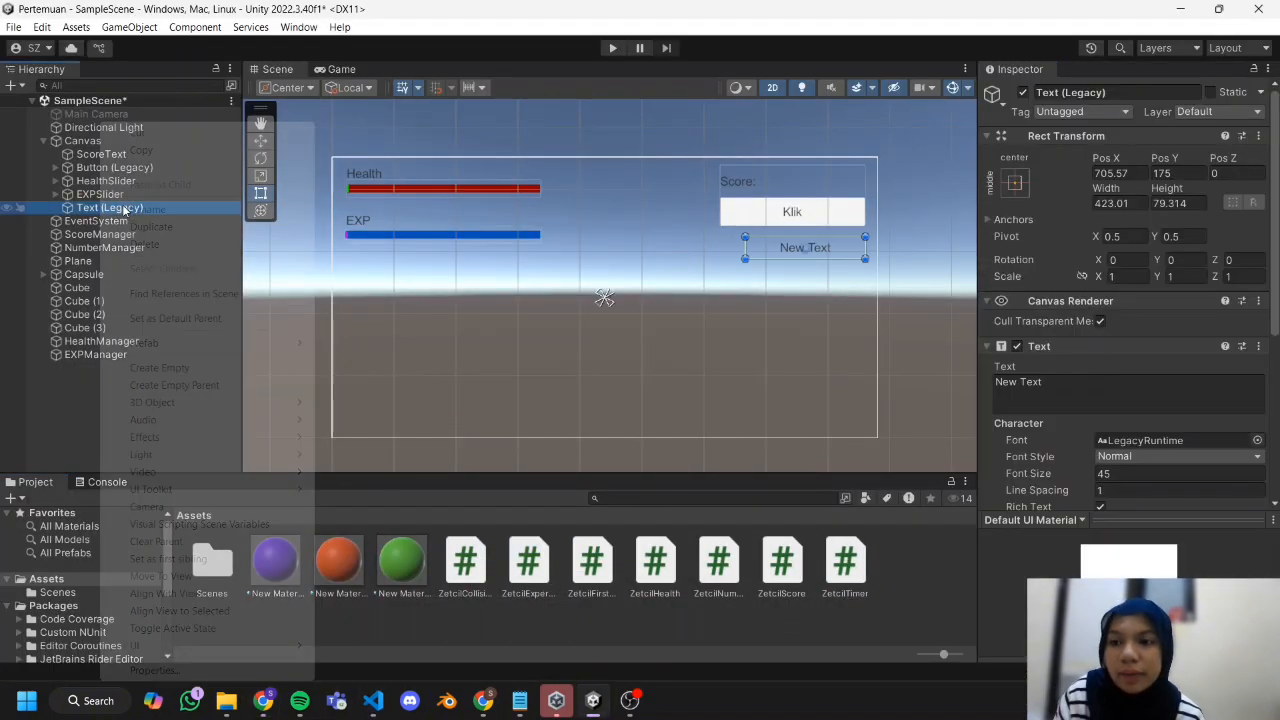
right_click(102, 209)
left_click(147, 209)
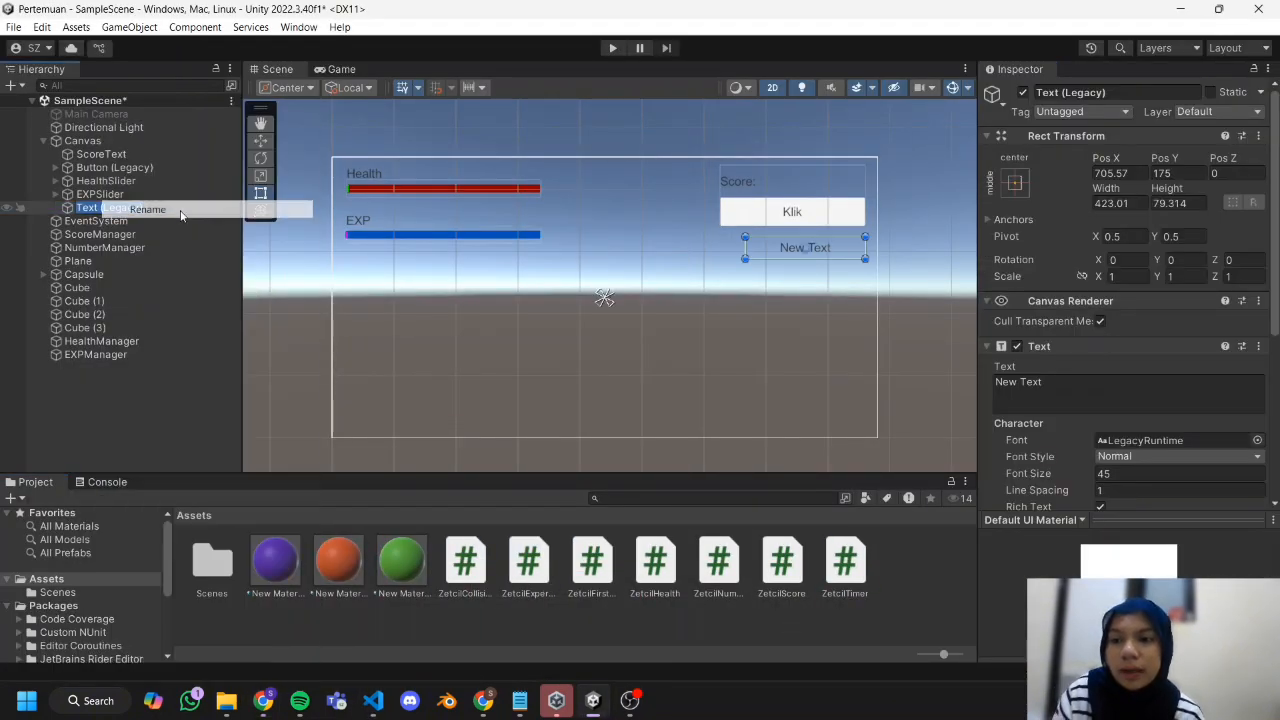
type("Timer")
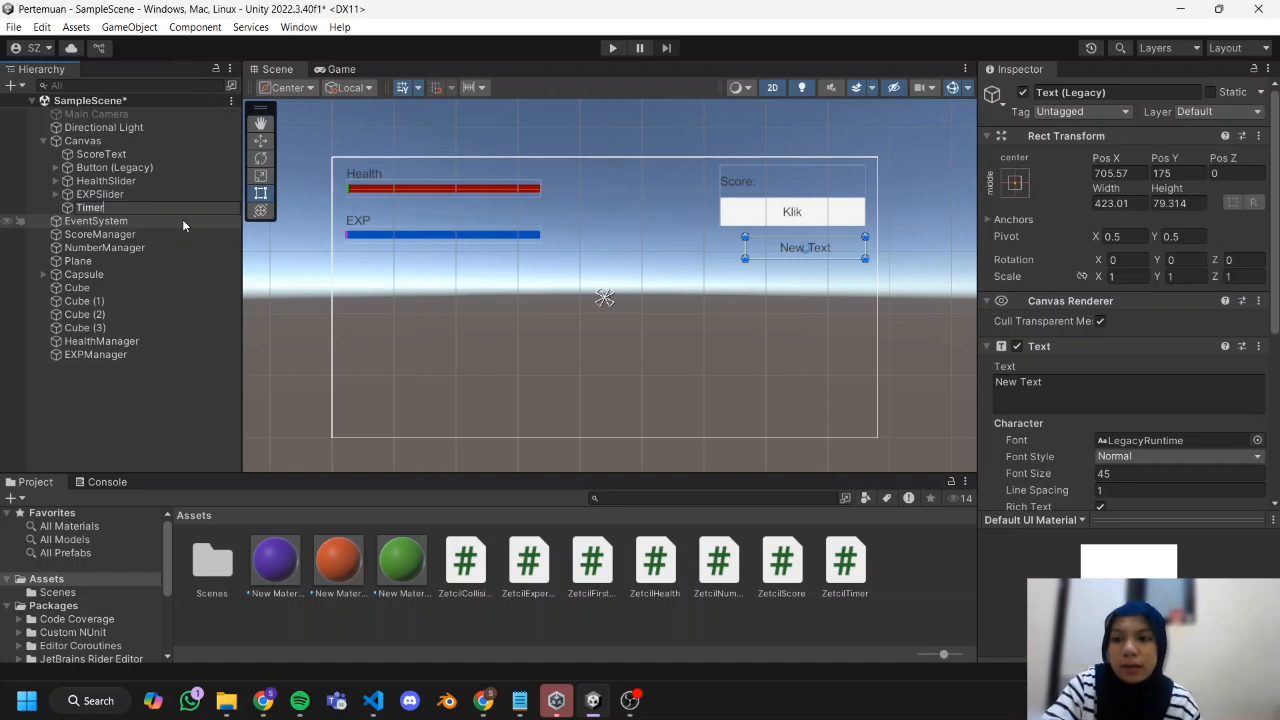
key("Return")
left_click(766, 360)
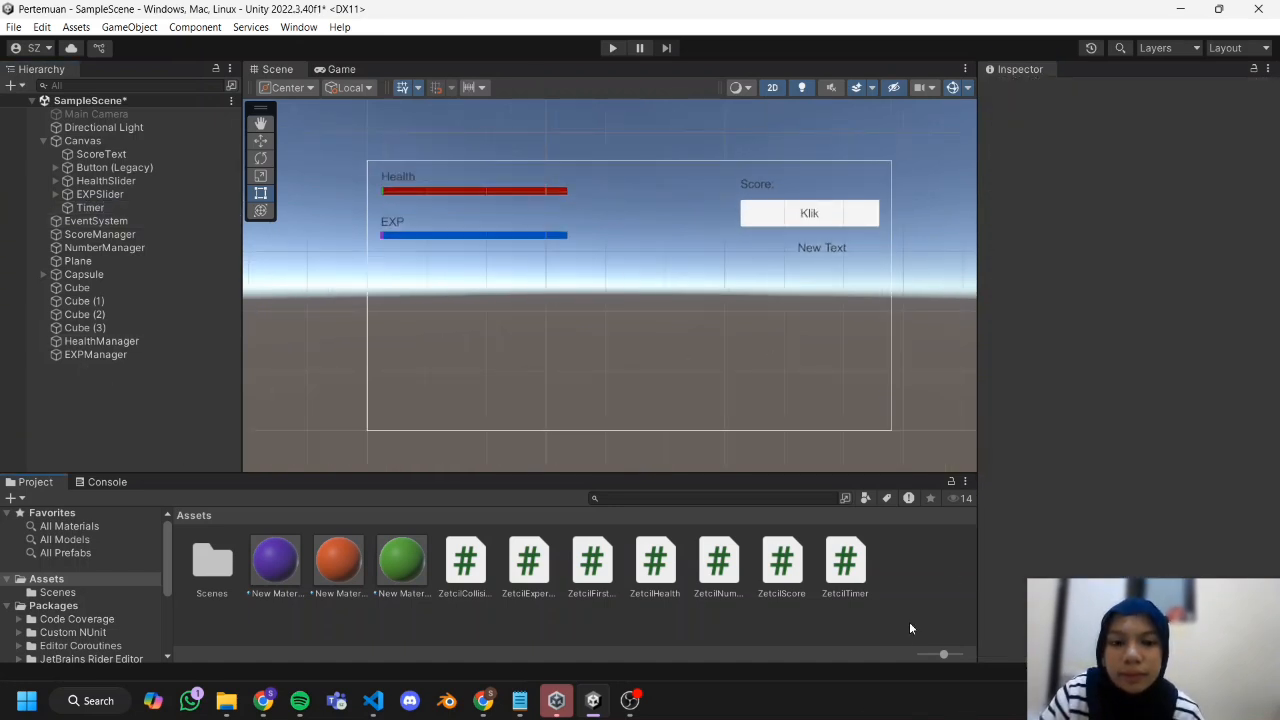
Create an empty object named TimerManager in the scene and attach the ZetcilTimer script to it.
right_click(61, 390)
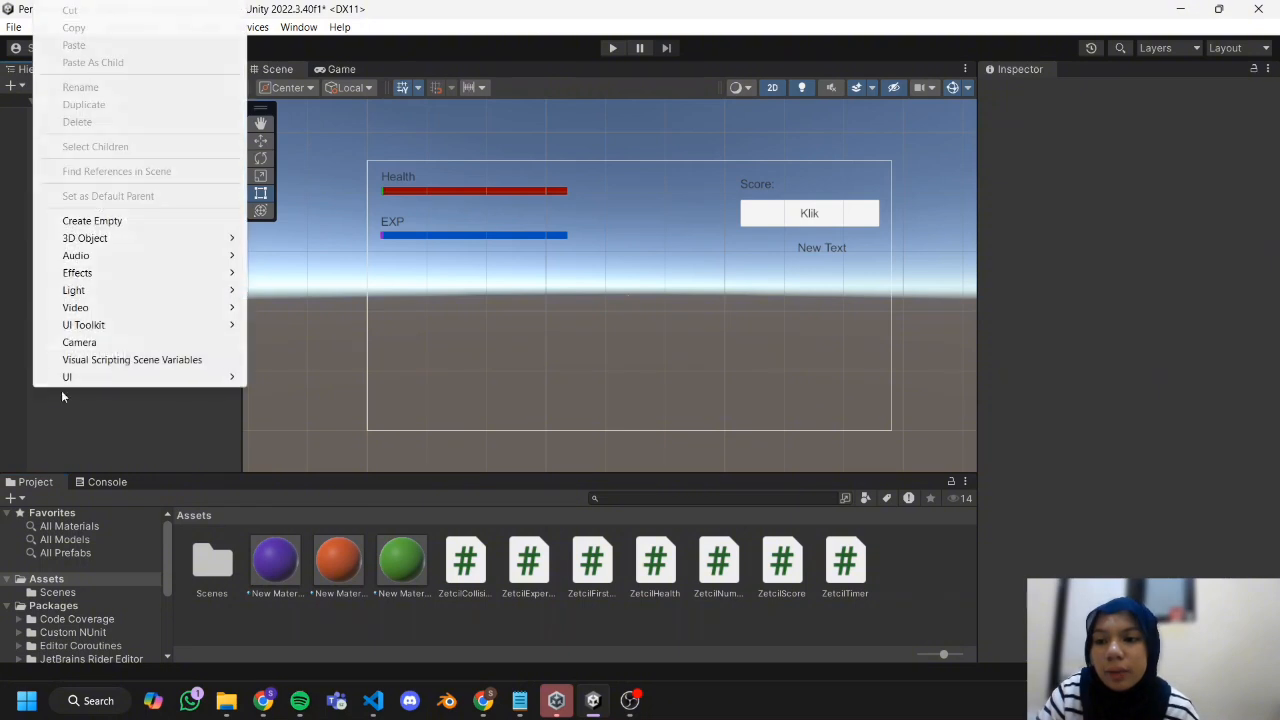
left_click(118, 220)
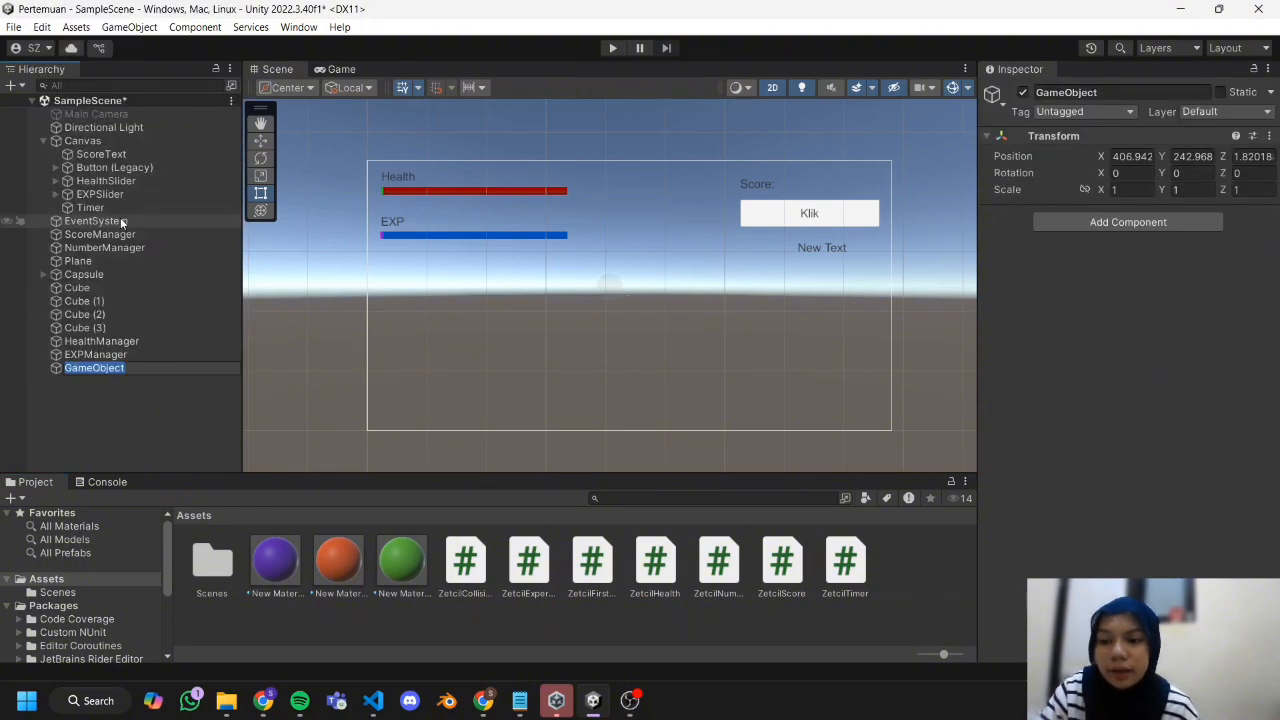
type("TimerManager")
left_click(927, 607)
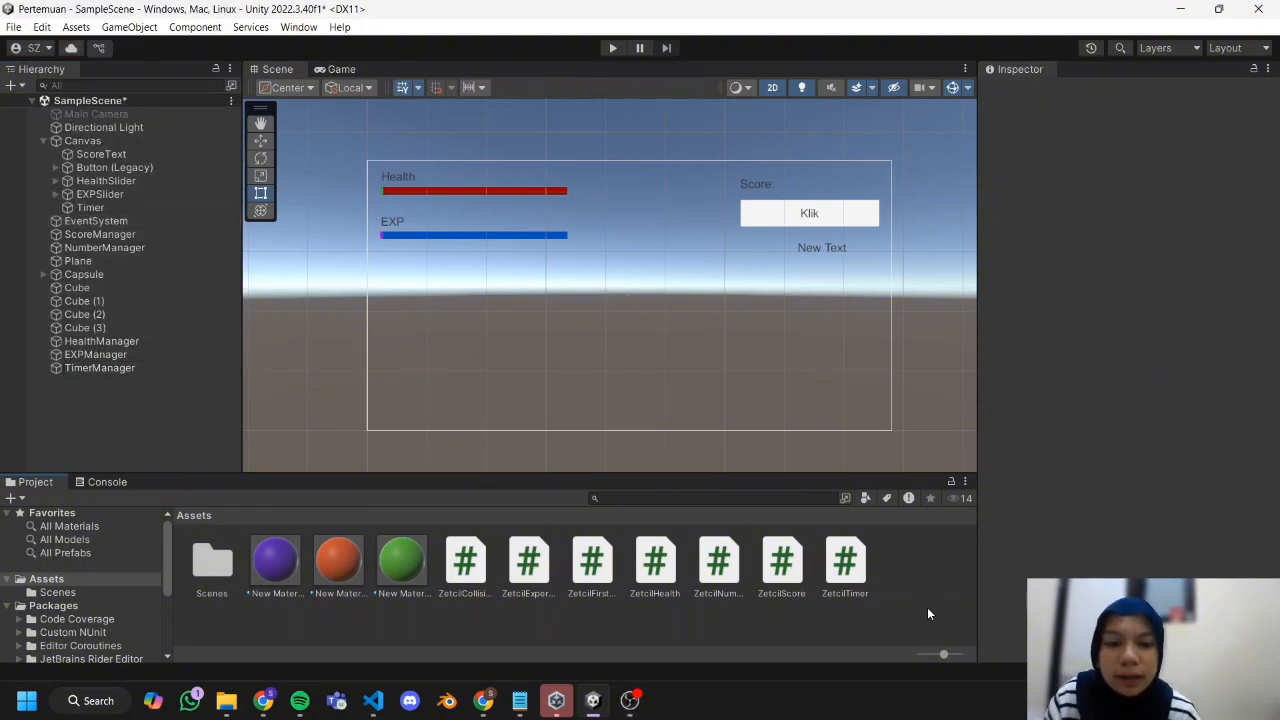
left_click(87, 371)
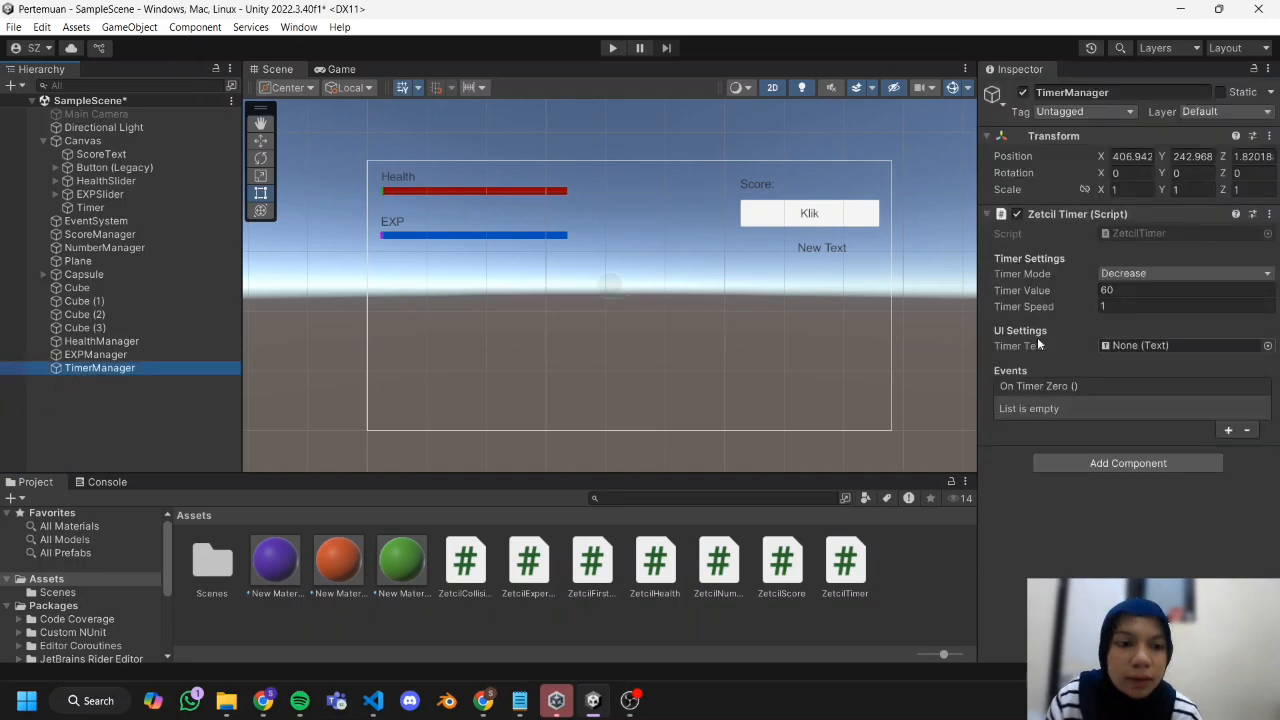
Assign the Timer text object as TimerManager's Timer Text and set its Timer Value to 10, keeping the Decrease mode.
left_click_drag(115, 207, 1165, 347)
left_click(1161, 292)
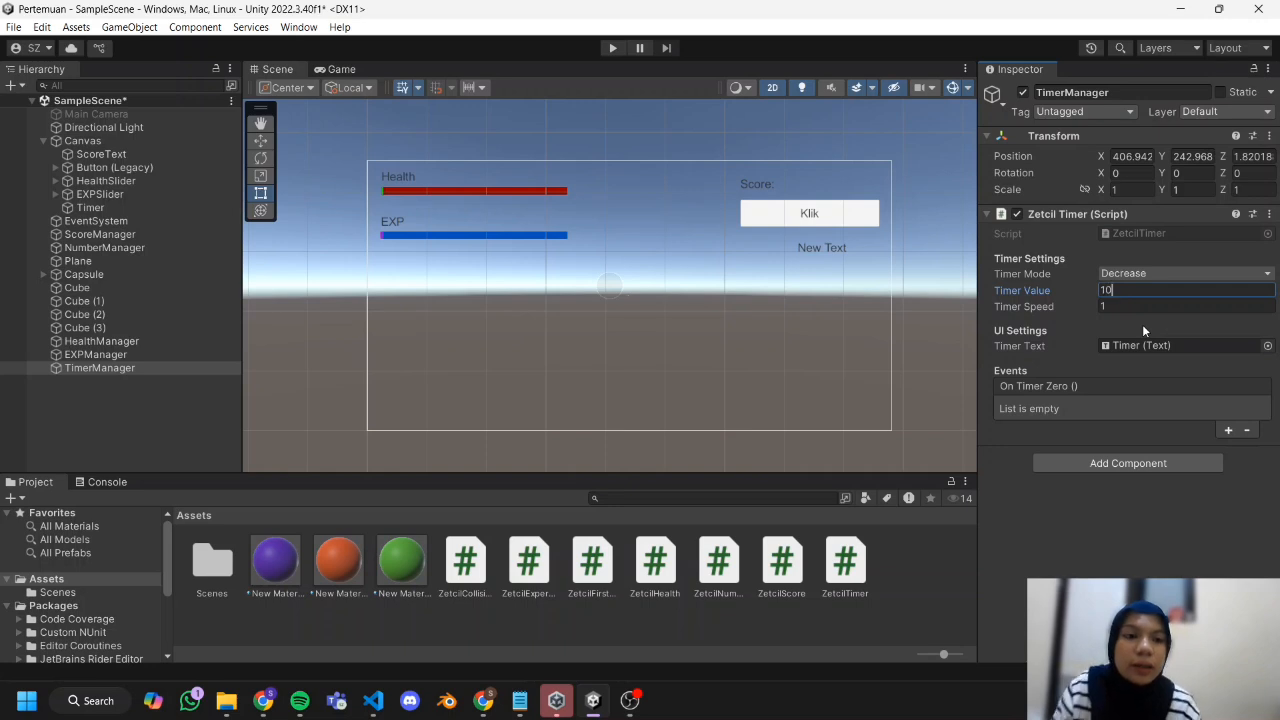
type("10")
left_click(1198, 490)
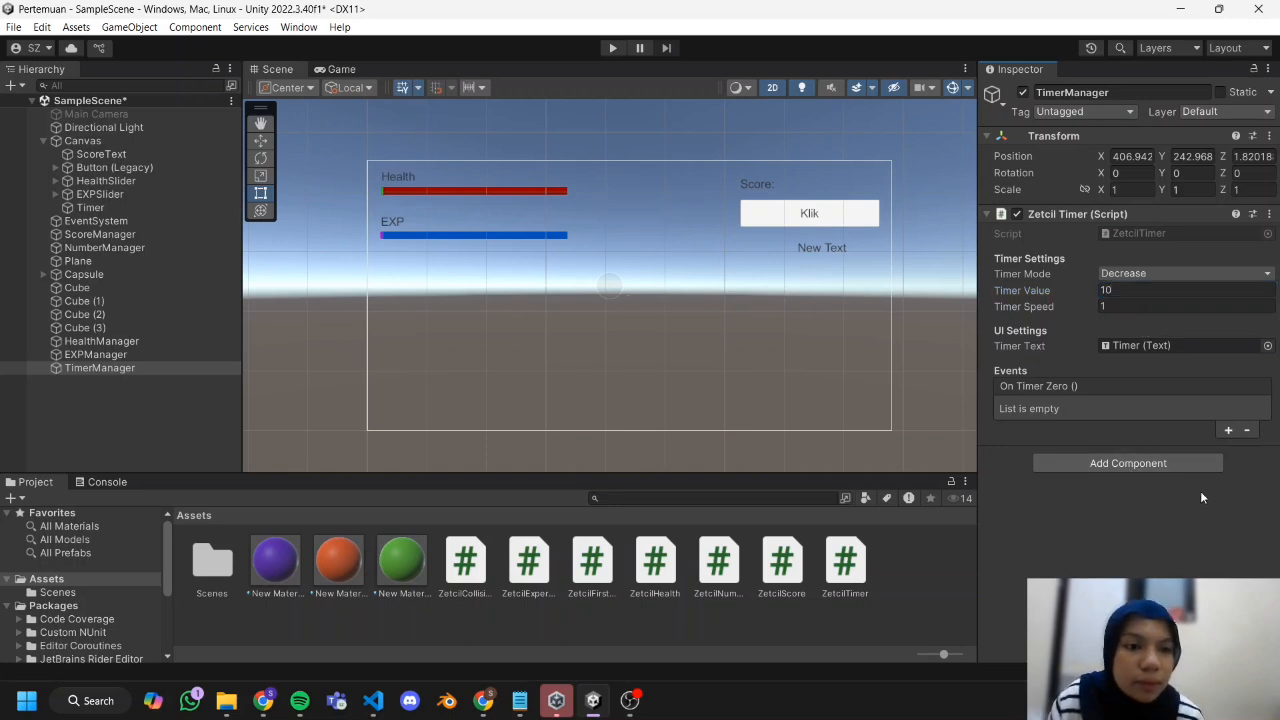
left_click(1204, 270)
left_click(1212, 255)
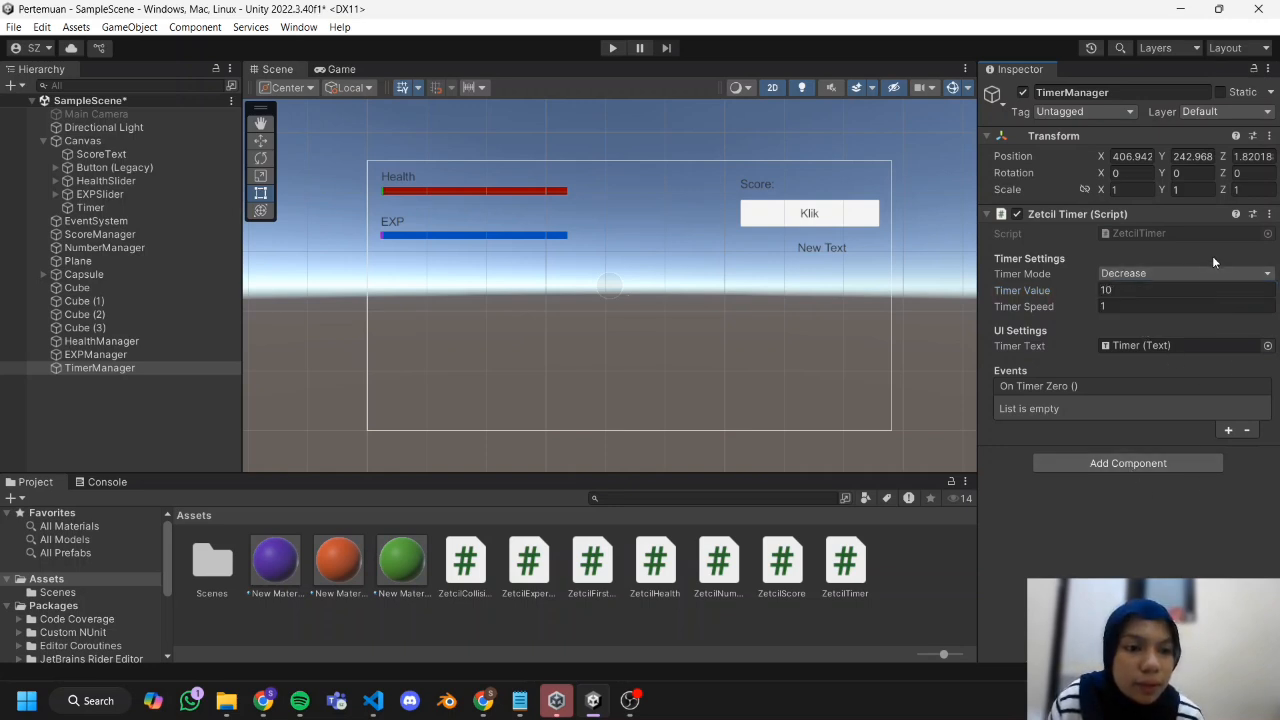
Add an On Timer Zero event that calls GameObject.SetActive on the Directional Light with the value unchecked.
left_click(1228, 430)
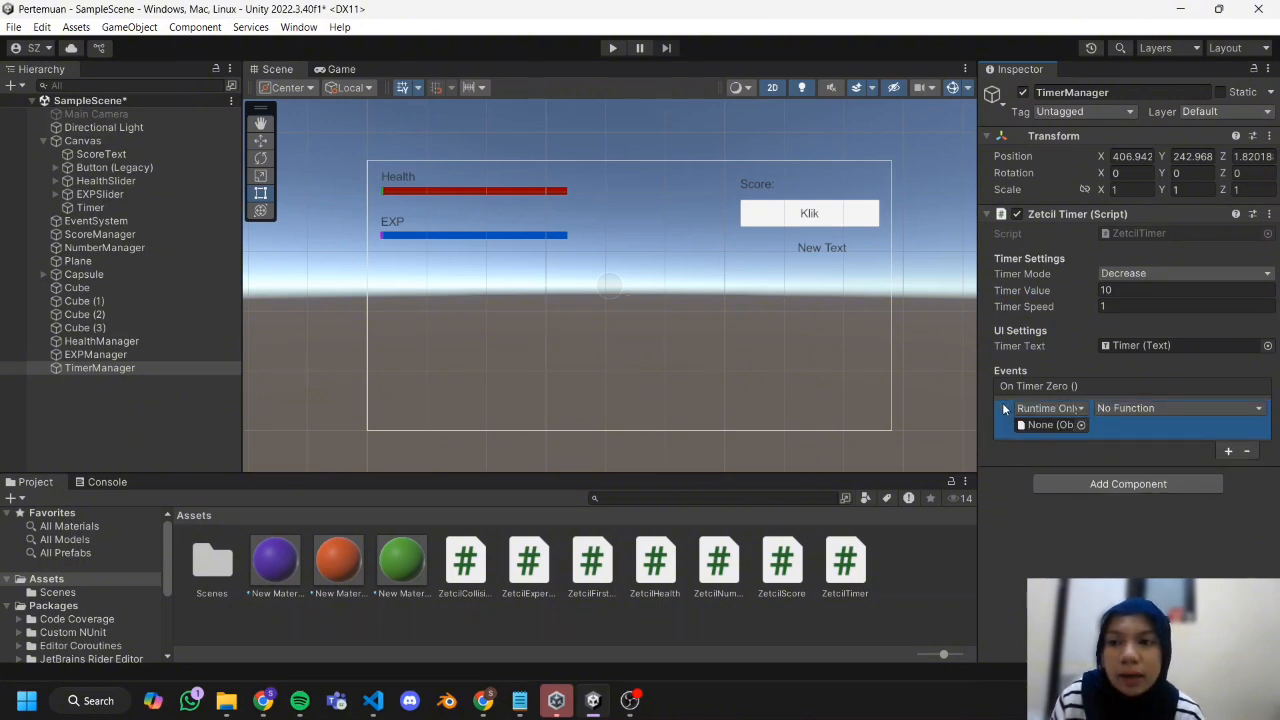
left_click_drag(114, 128, 1044, 425)
left_click(1156, 410)
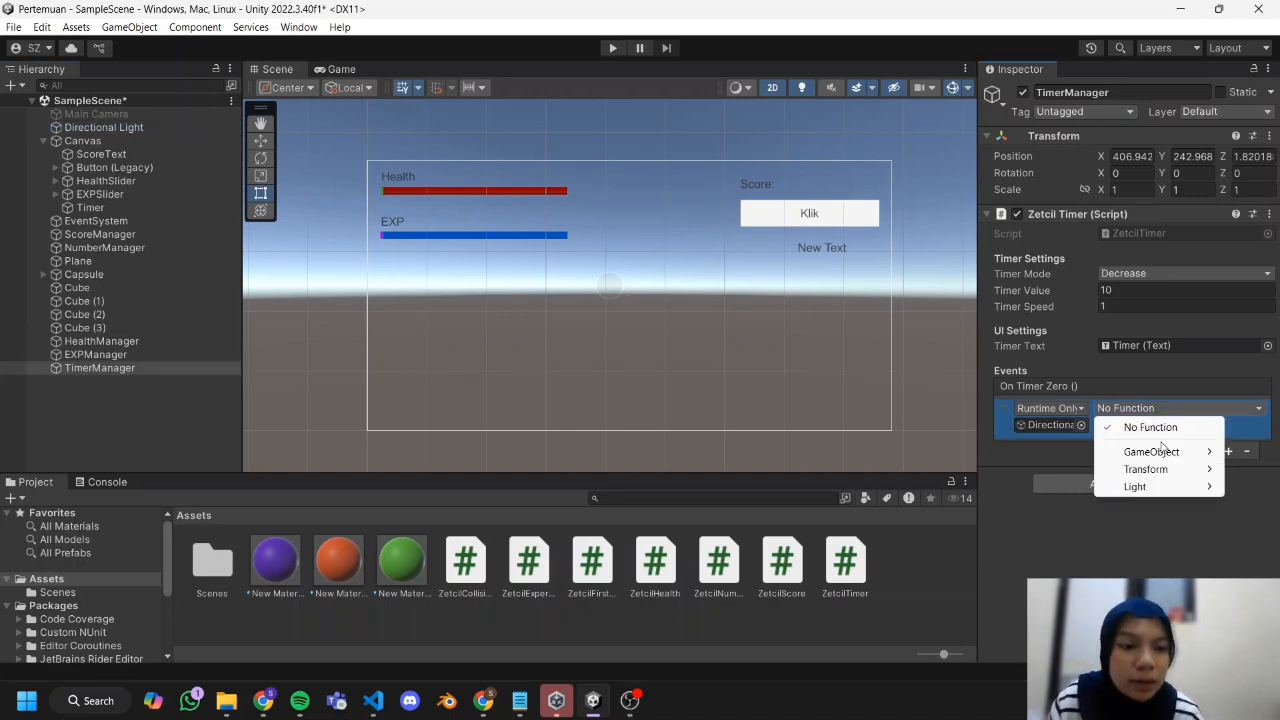
mouse_move(1151, 452)
left_click(952, 573)
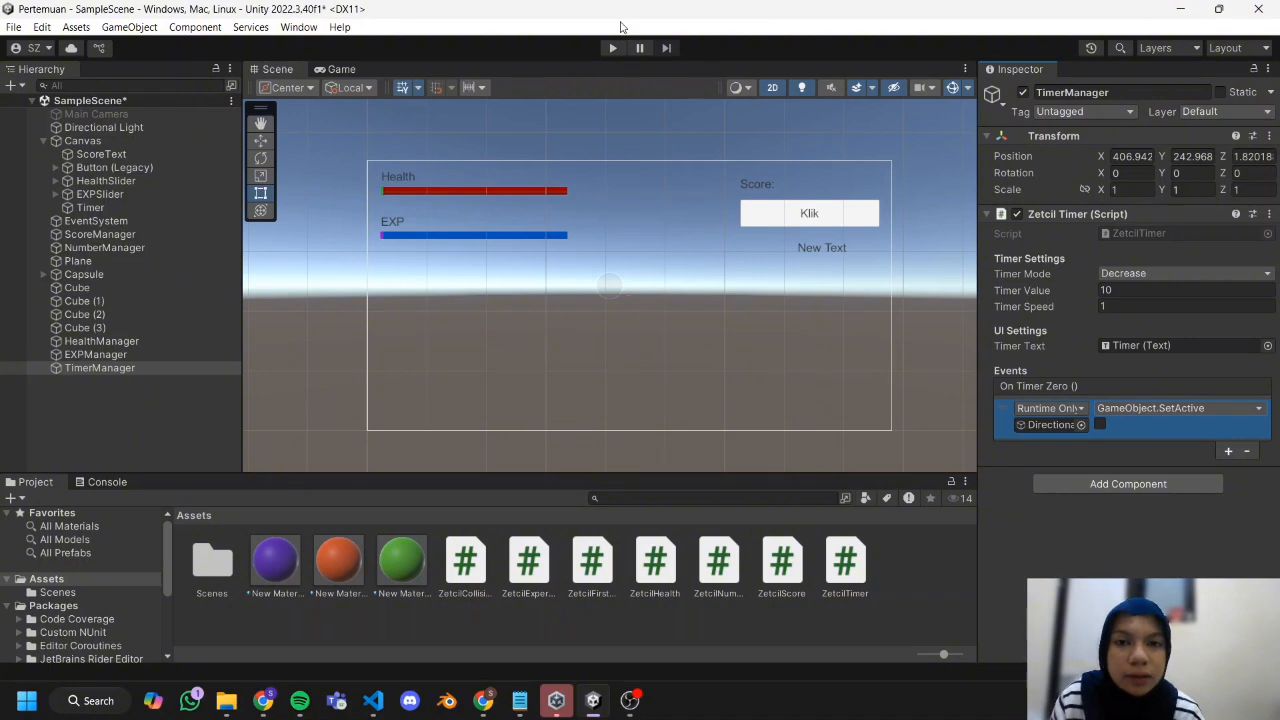
Run the scene in Play mode to test the timer countdown and its On Timer Zero event.
left_click(611, 47)
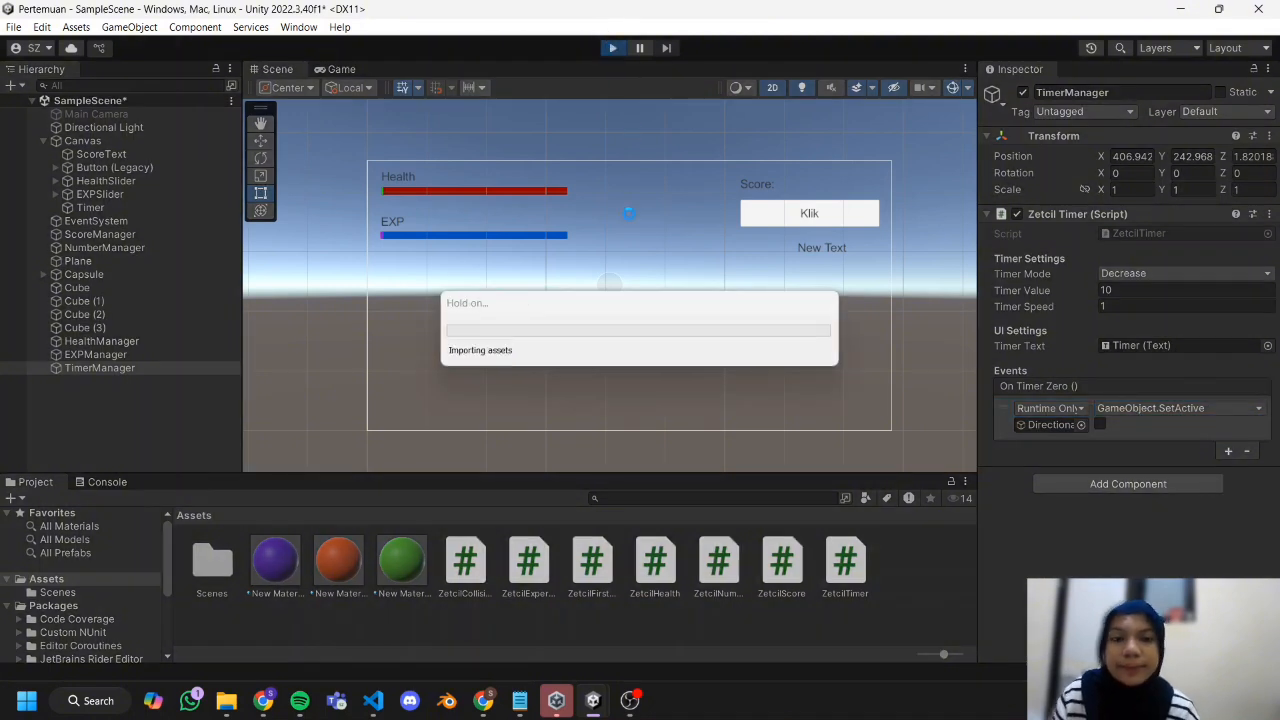
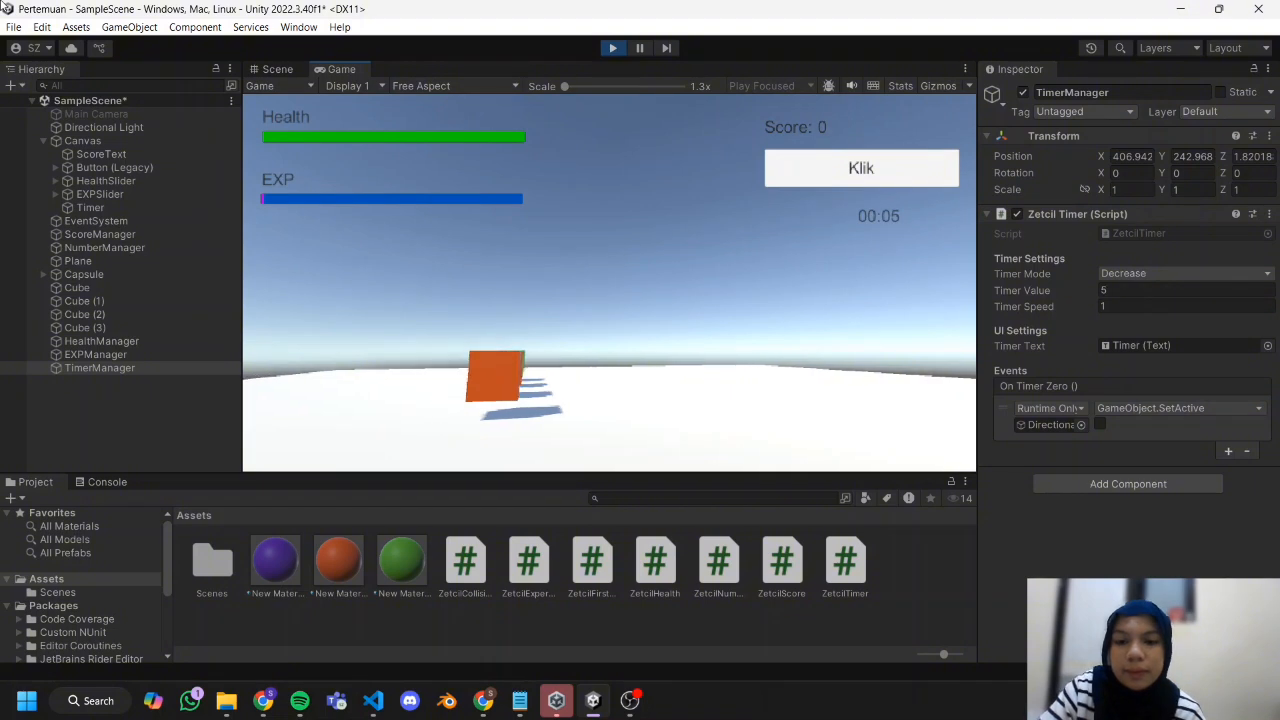
Walk the player forward through the cubes until the timer runs out, and stop Play mode.
key("w")
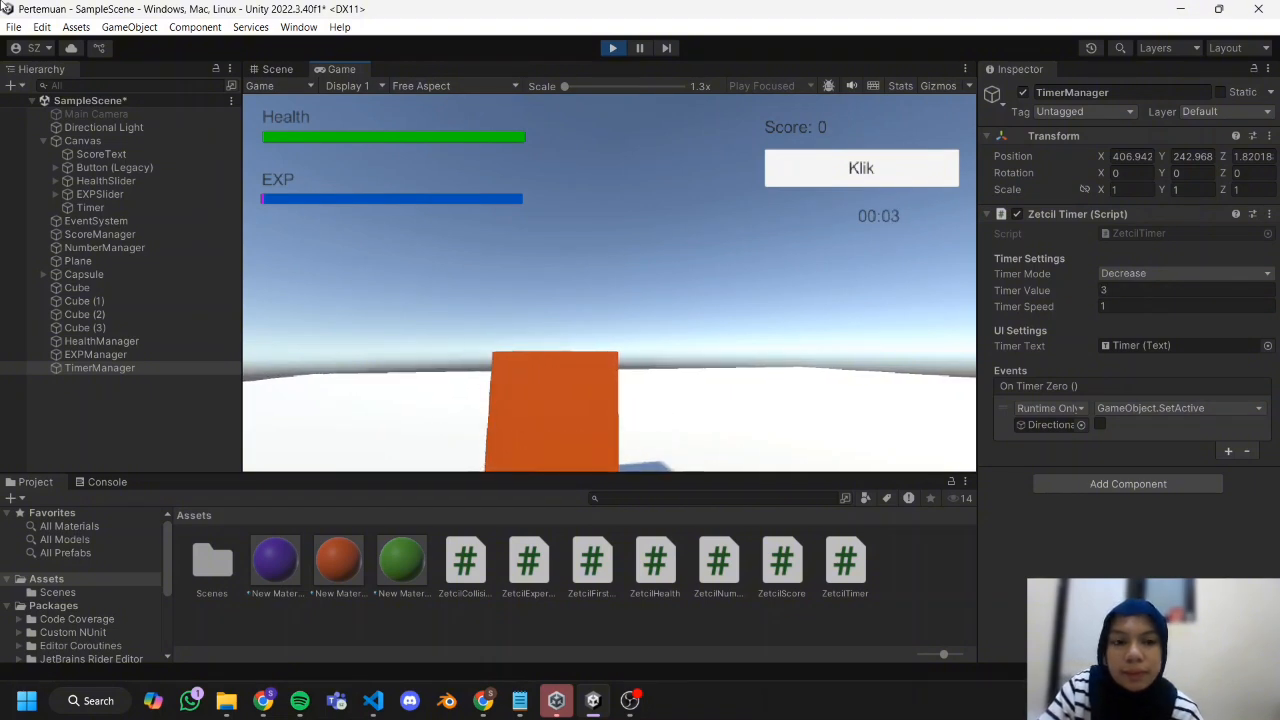
key("w")
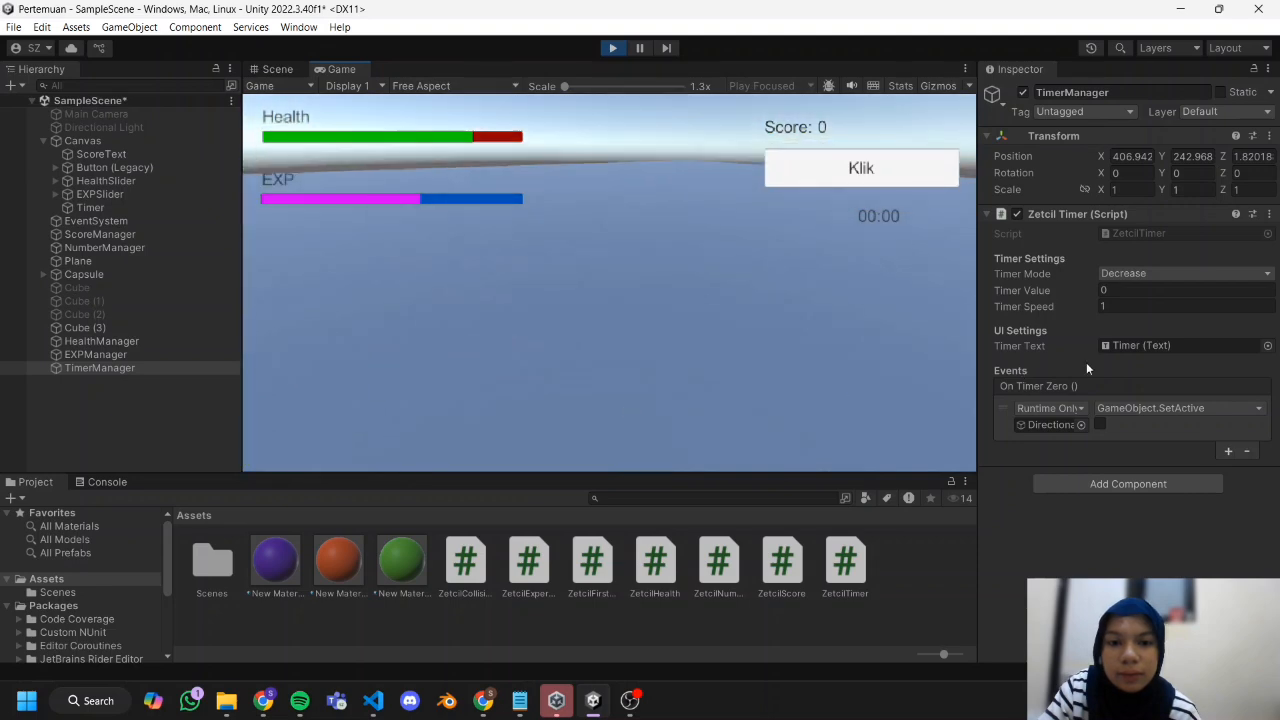
left_click(613, 50)
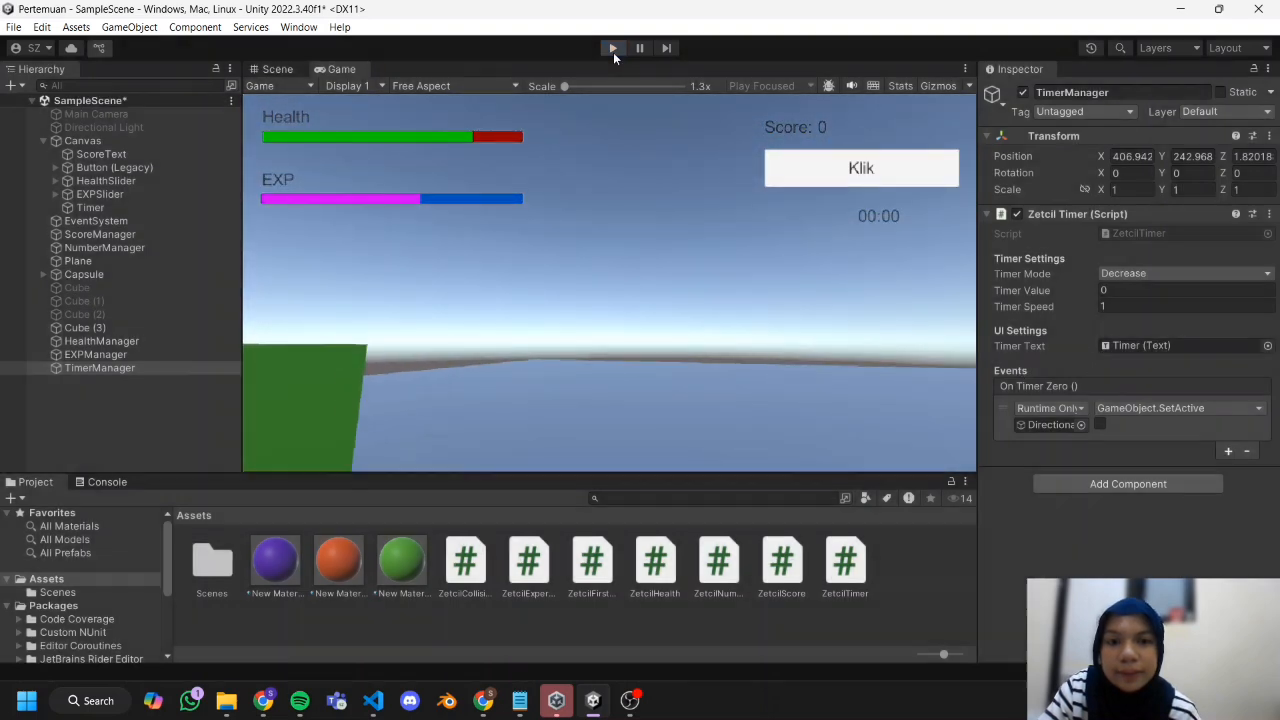
left_click(632, 700)
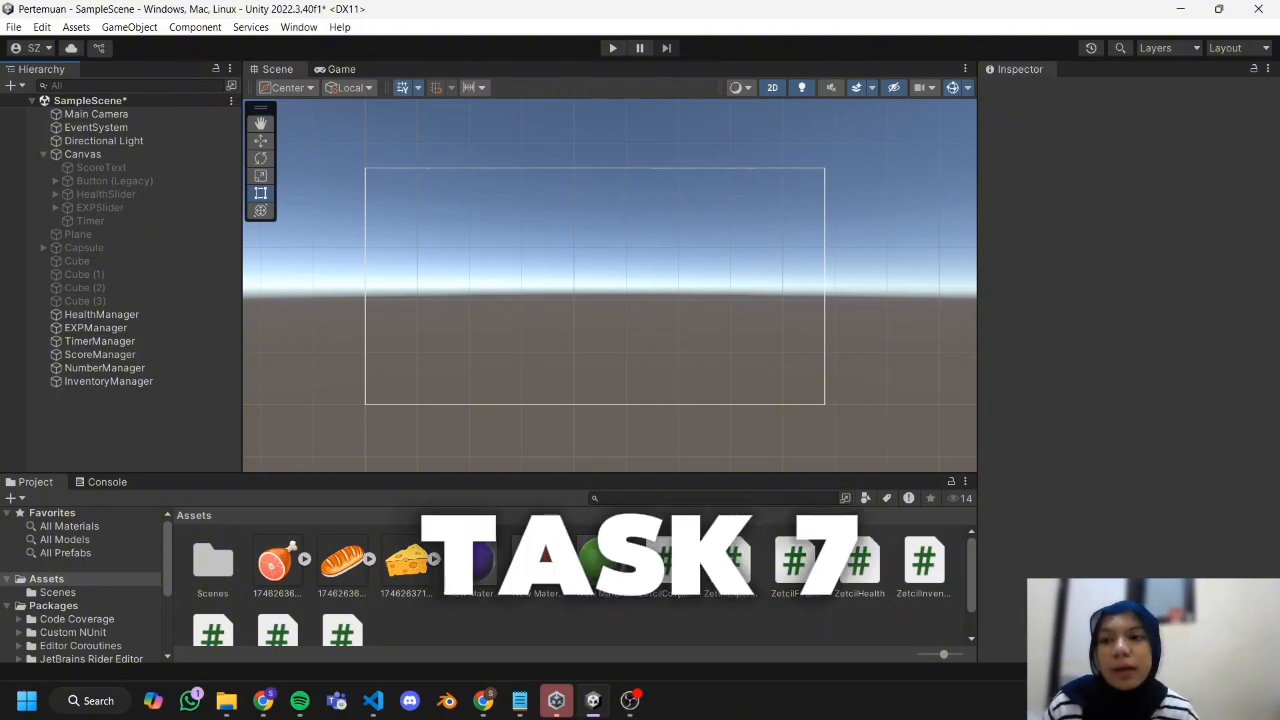
Add a UI Panel as a child of the Canvas.
left_click(134, 153)
right_click(134, 153)
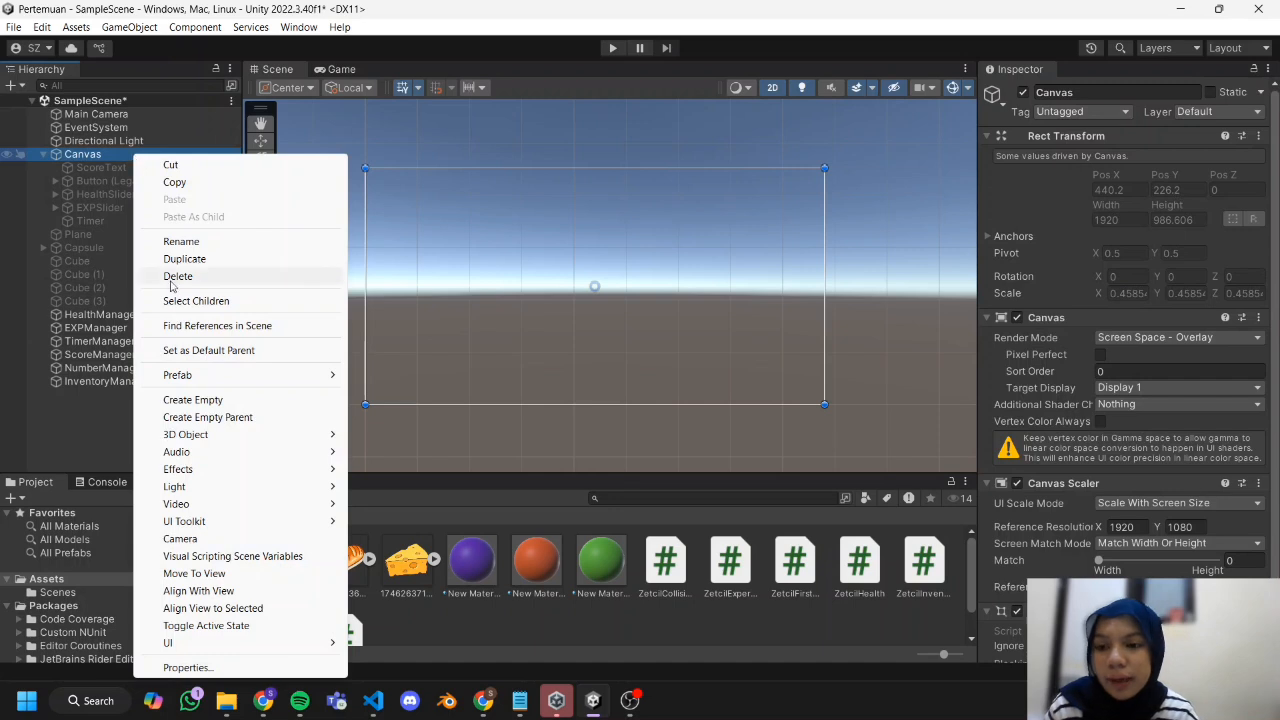
mouse_move(213, 642)
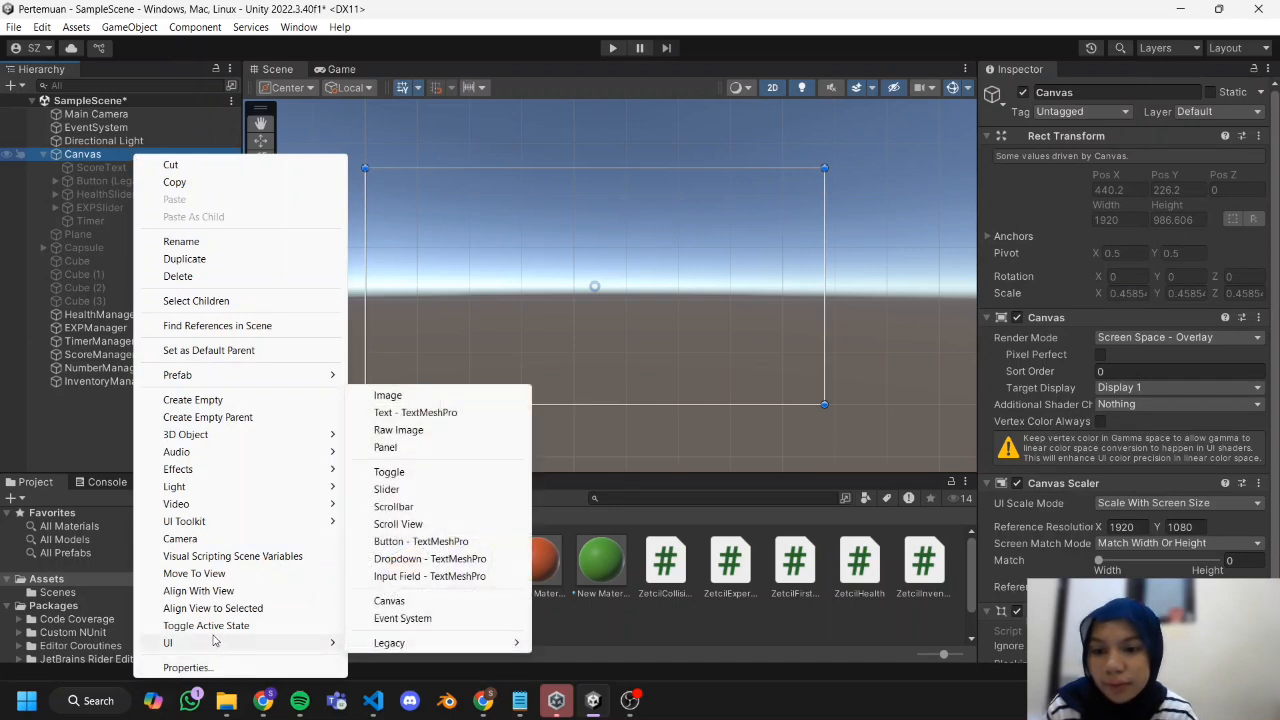
left_click(443, 447)
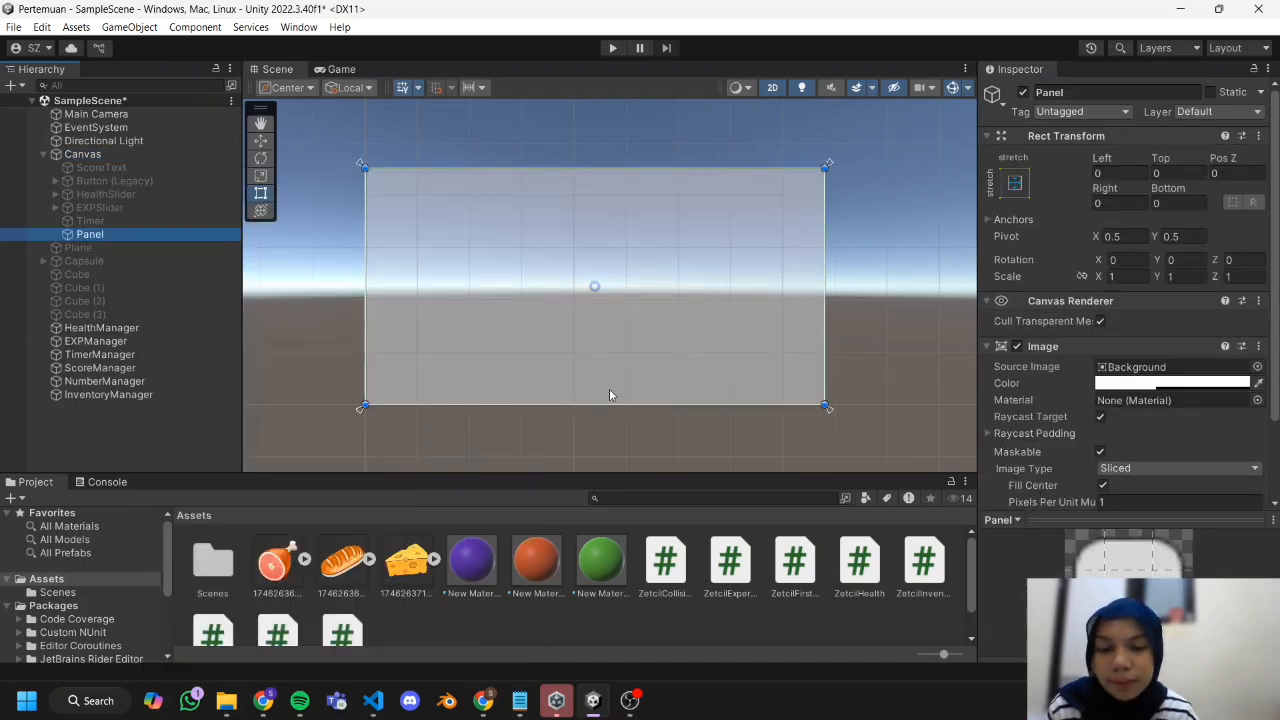
left_click(615, 447)
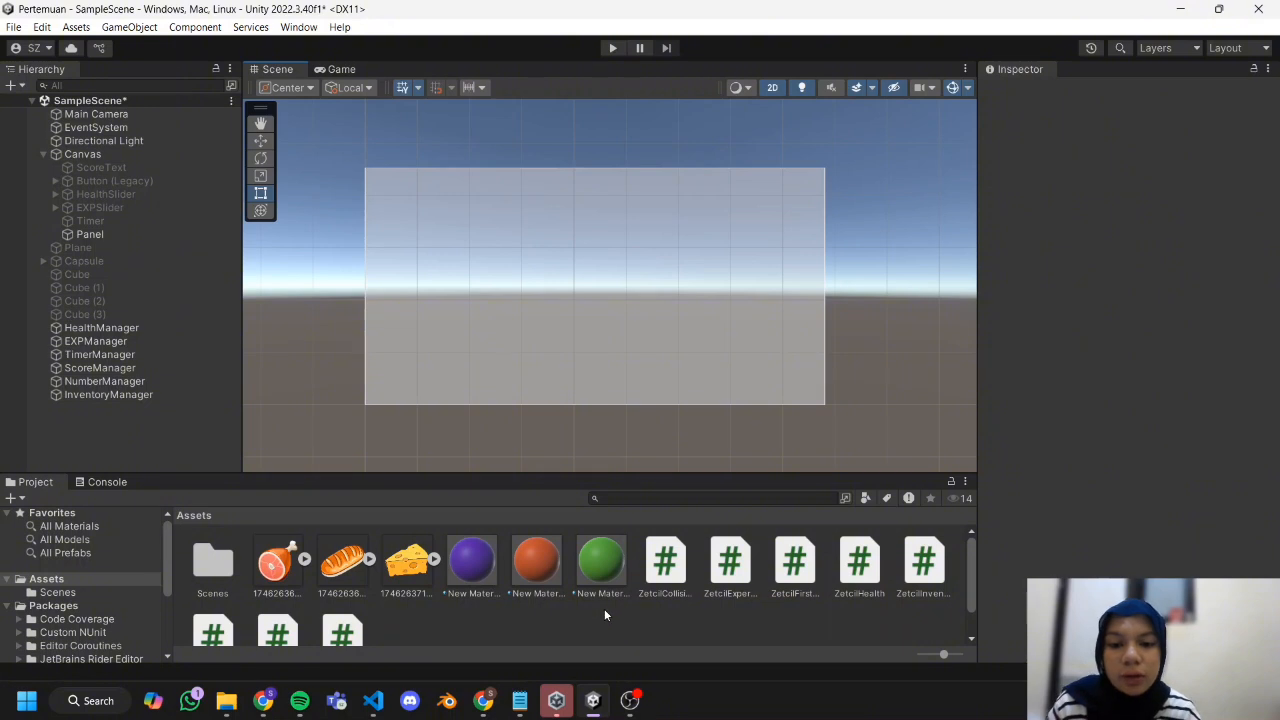
Review the ZetcilInventory script and its section 6.4.1 in the Chapter 06 module document in the browser, and return to Unity.
left_click(921, 572)
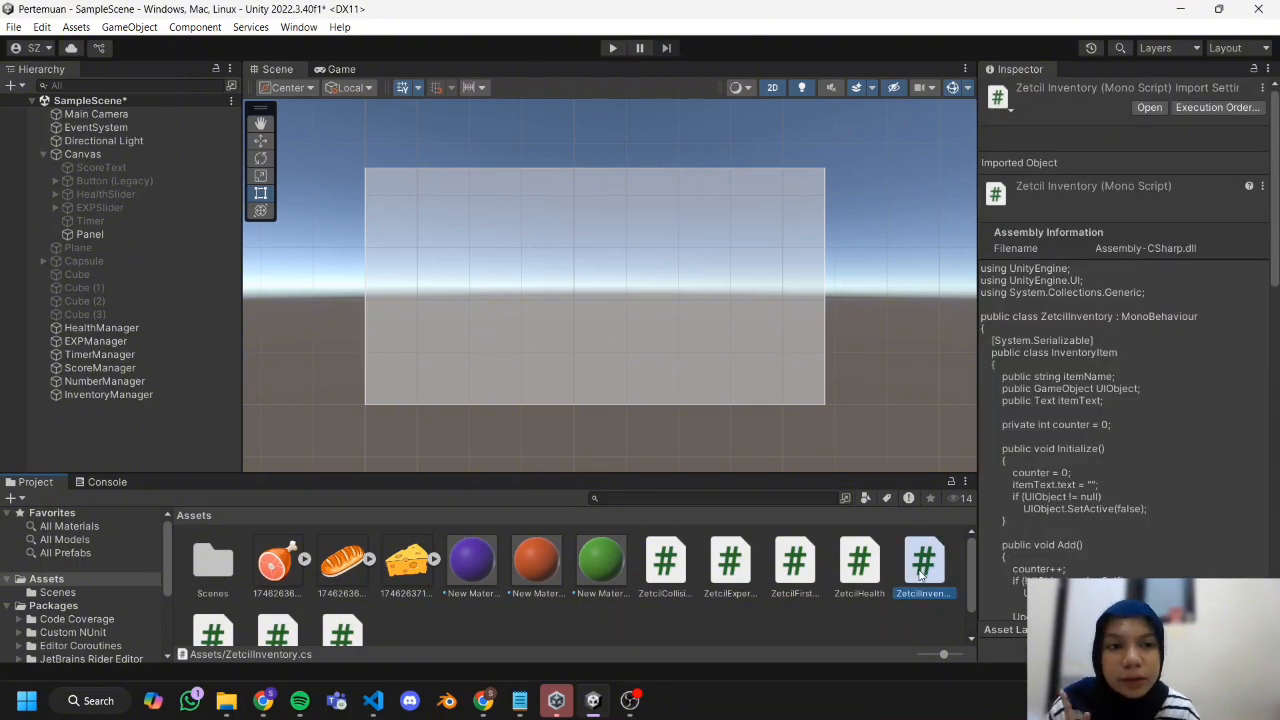
left_click(263, 700)
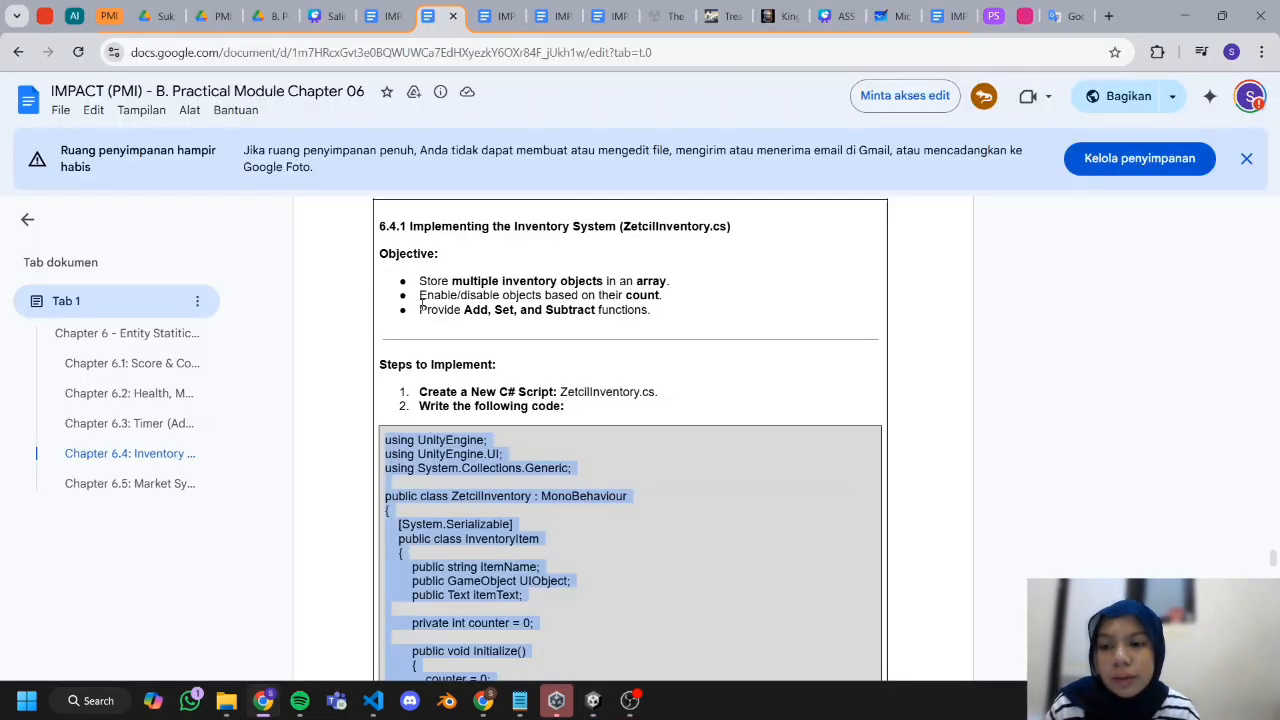
scroll(421, 307, "down", 3)
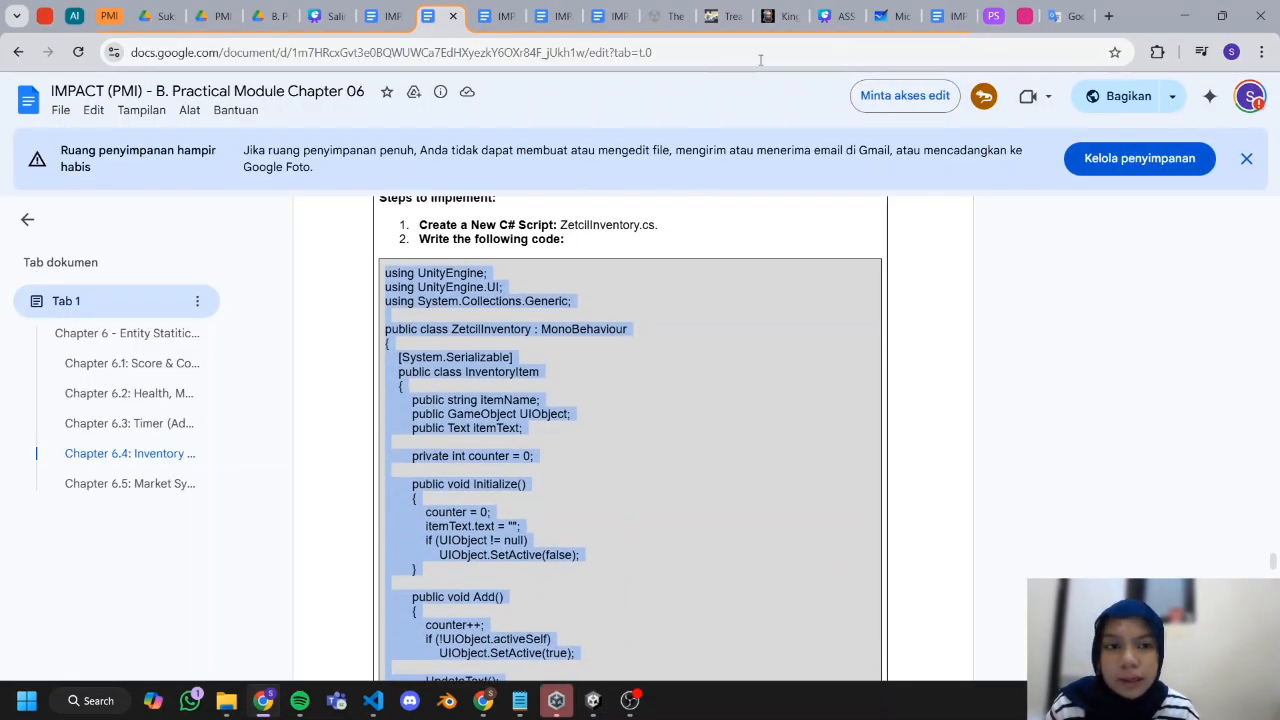
left_click(1184, 15)
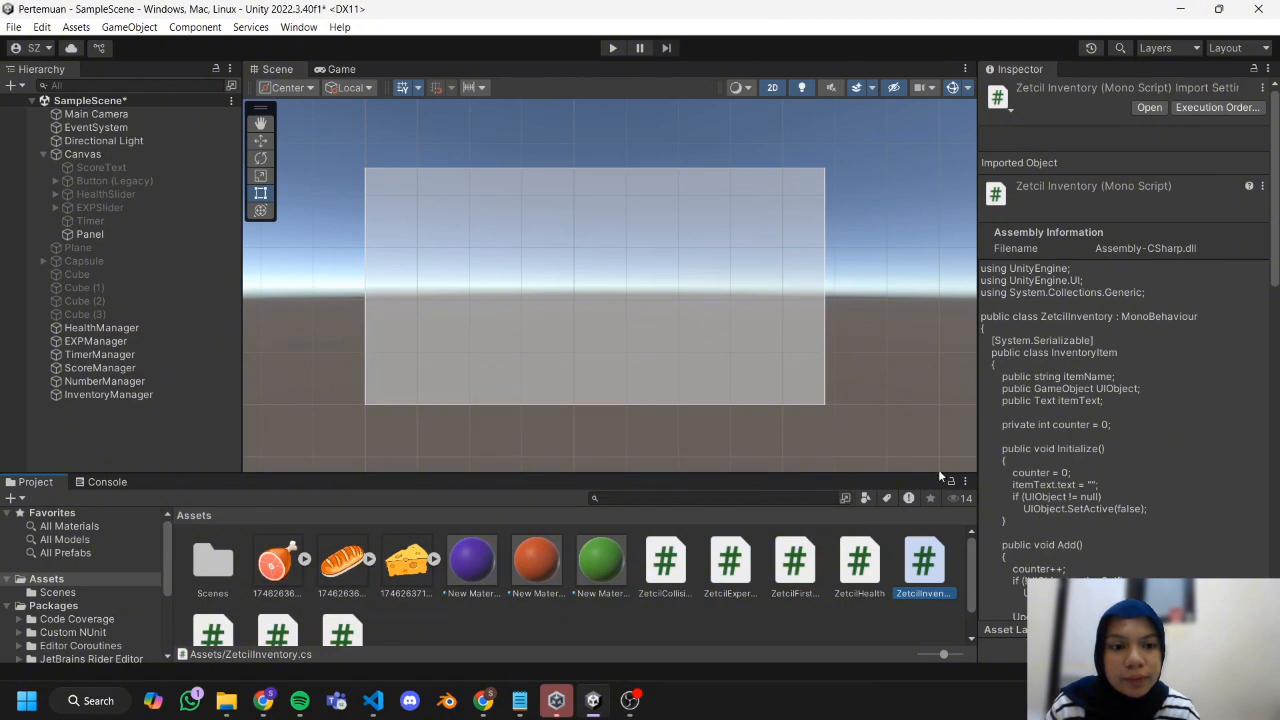
left_click(667, 632)
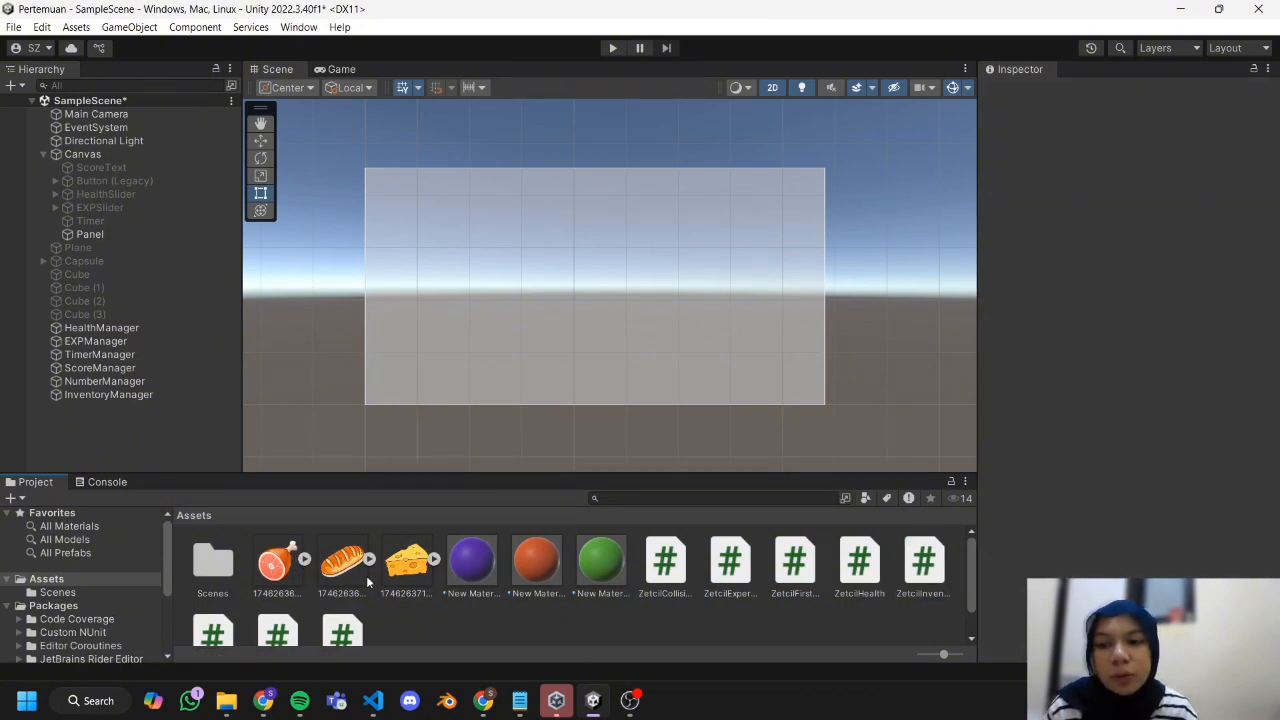
Add a UI Image inside the Panel and shape it into a tall card about 476 by 604 near the panel's left edge.
left_click(114, 233)
right_click(115, 241)
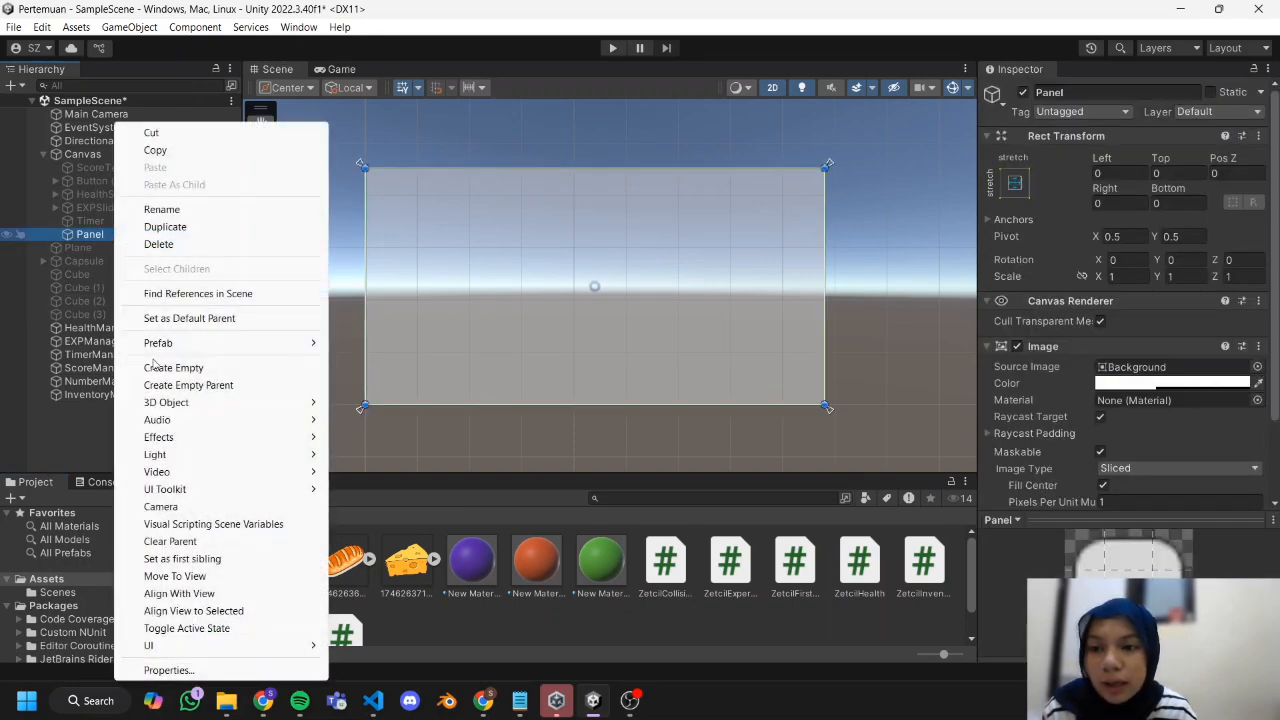
mouse_move(169, 653)
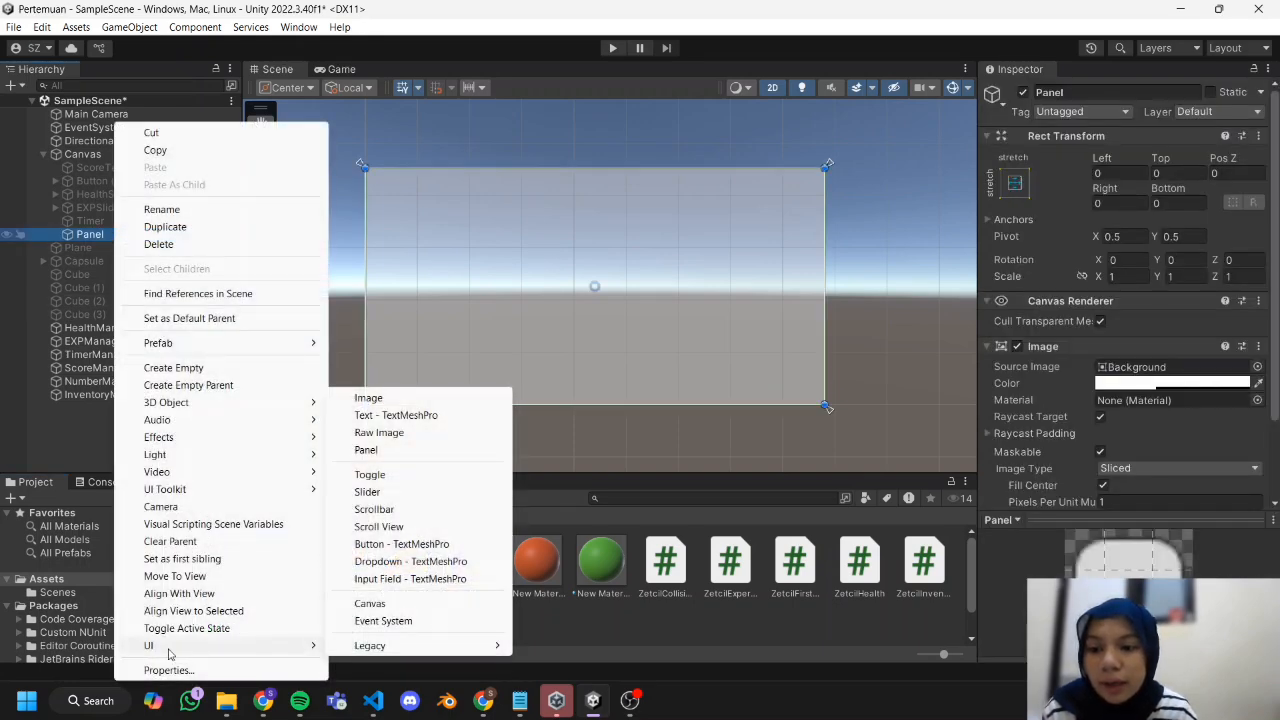
left_click(455, 400)
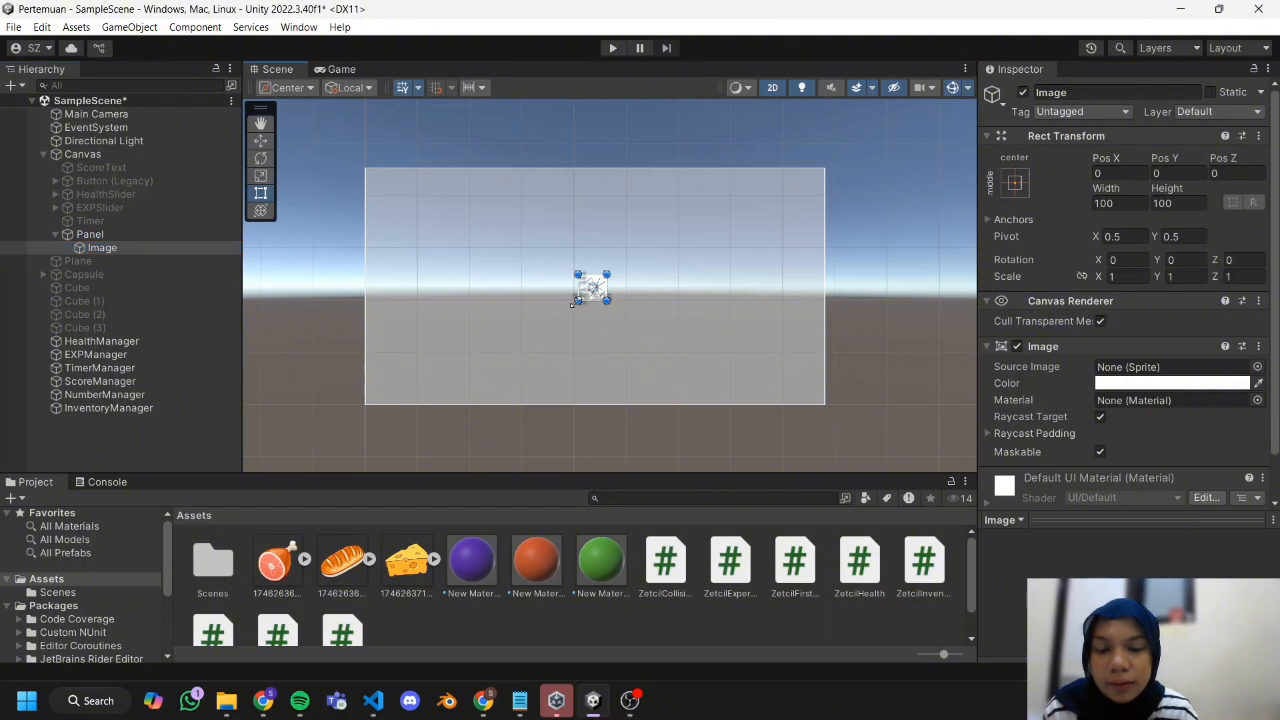
left_click_drag(581, 296, 484, 362)
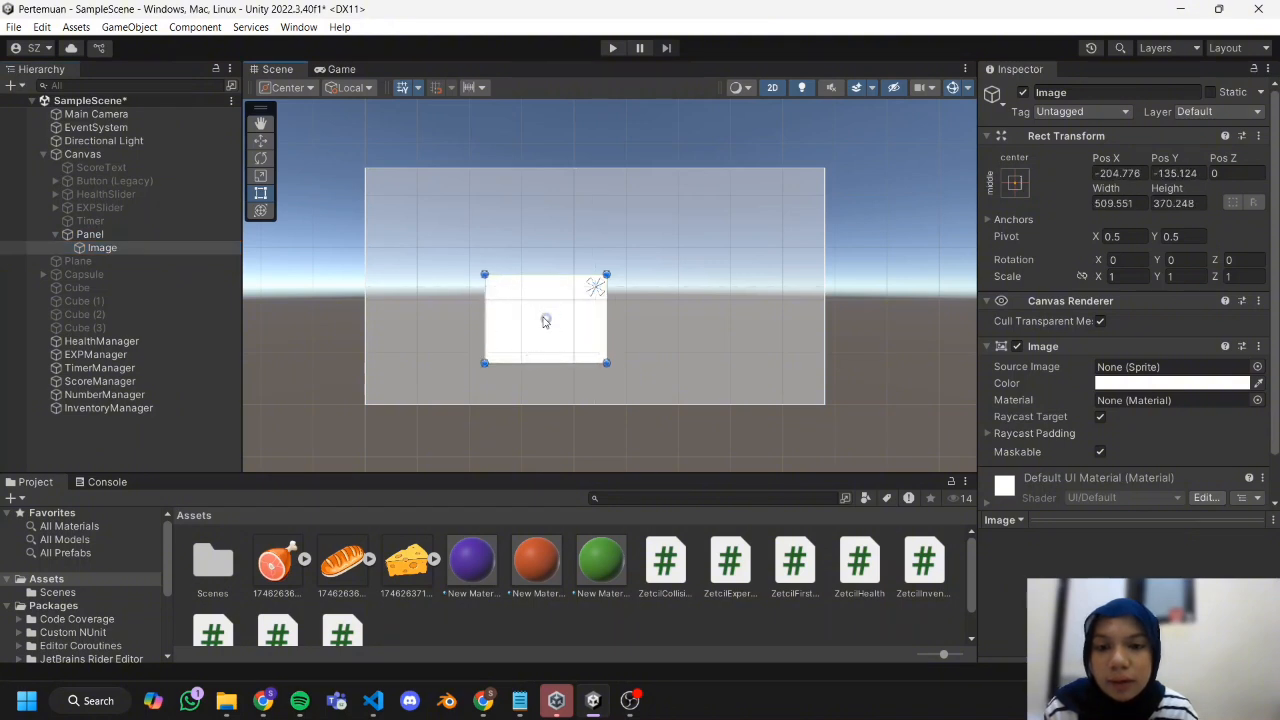
left_click_drag(545, 320, 566, 364)
left_click_drag(492, 282, 466, 297)
left_click_drag(389, 378, 405, 353)
left_click_drag(474, 283, 472, 288)
left_click_drag(540, 215, 516, 212)
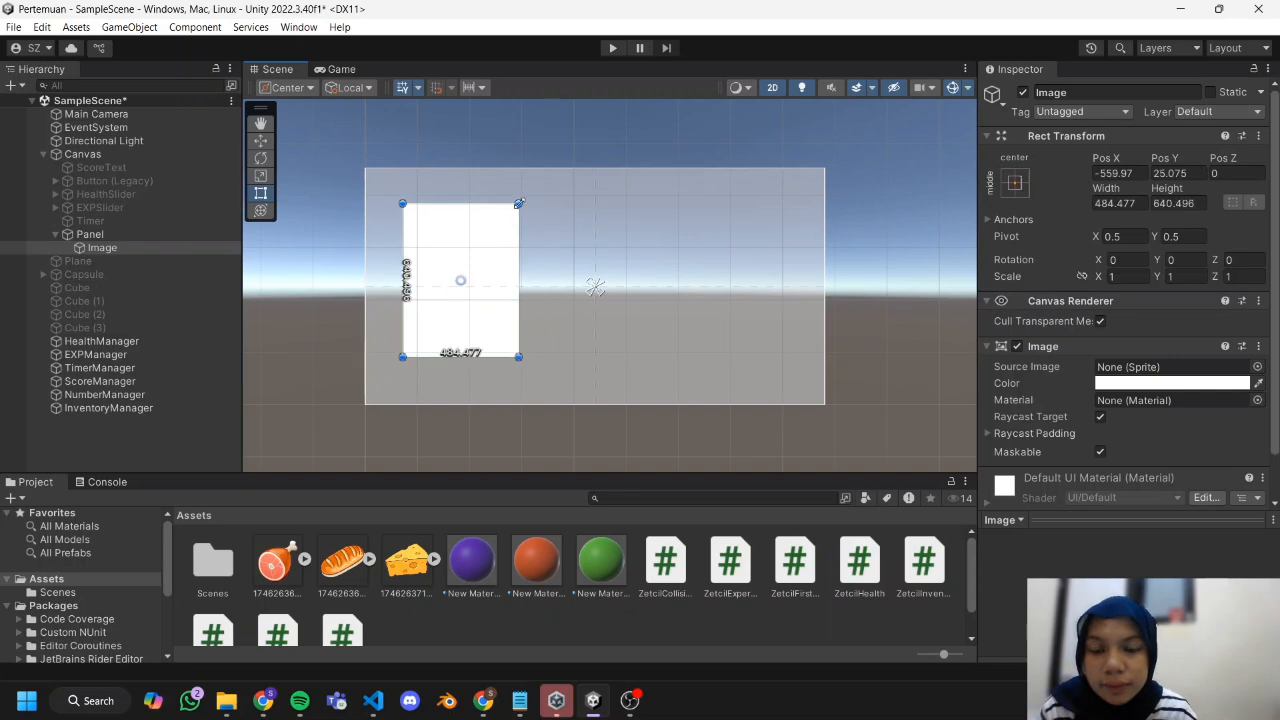
Duplicate the card image twice and space the three cards in a row across the Panel.
key("ctrl+d")
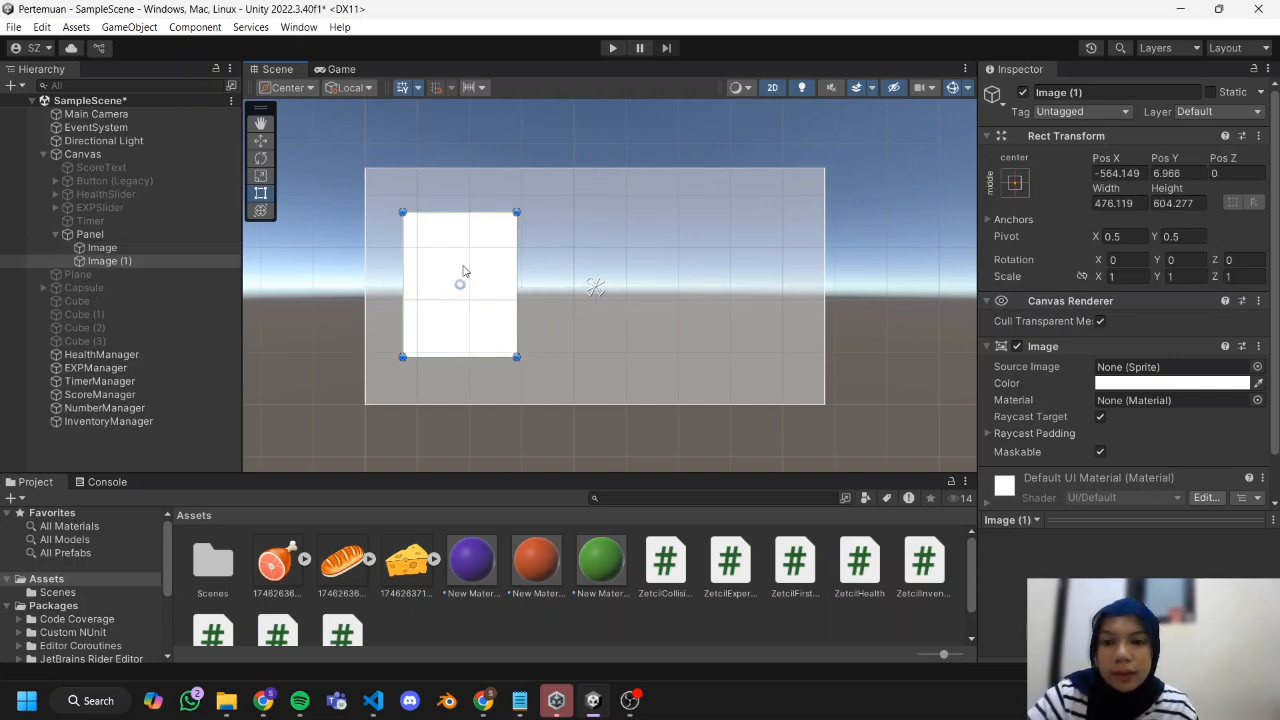
left_click_drag(458, 287, 733, 289)
key("ctrl+d")
left_click(715, 391)
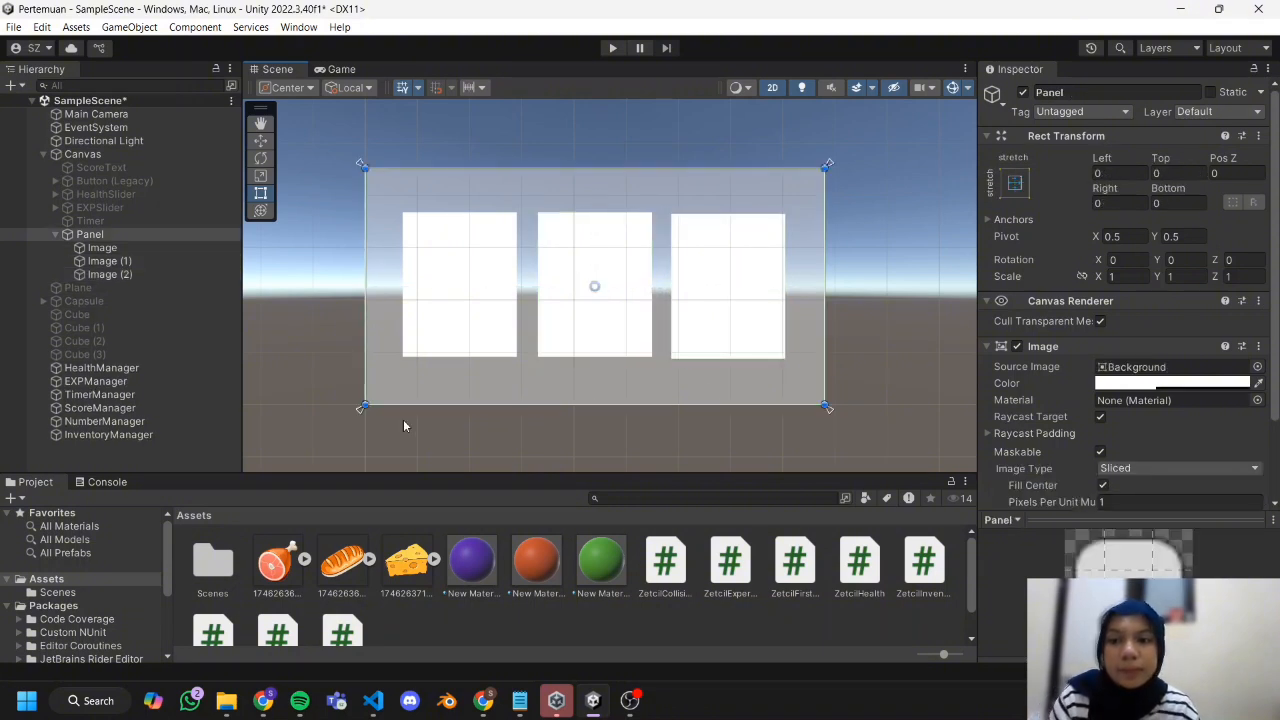
Rename the three card images to Meat, Bread and Cheese in hierarchy order.
left_click(120, 247)
right_click(119, 248)
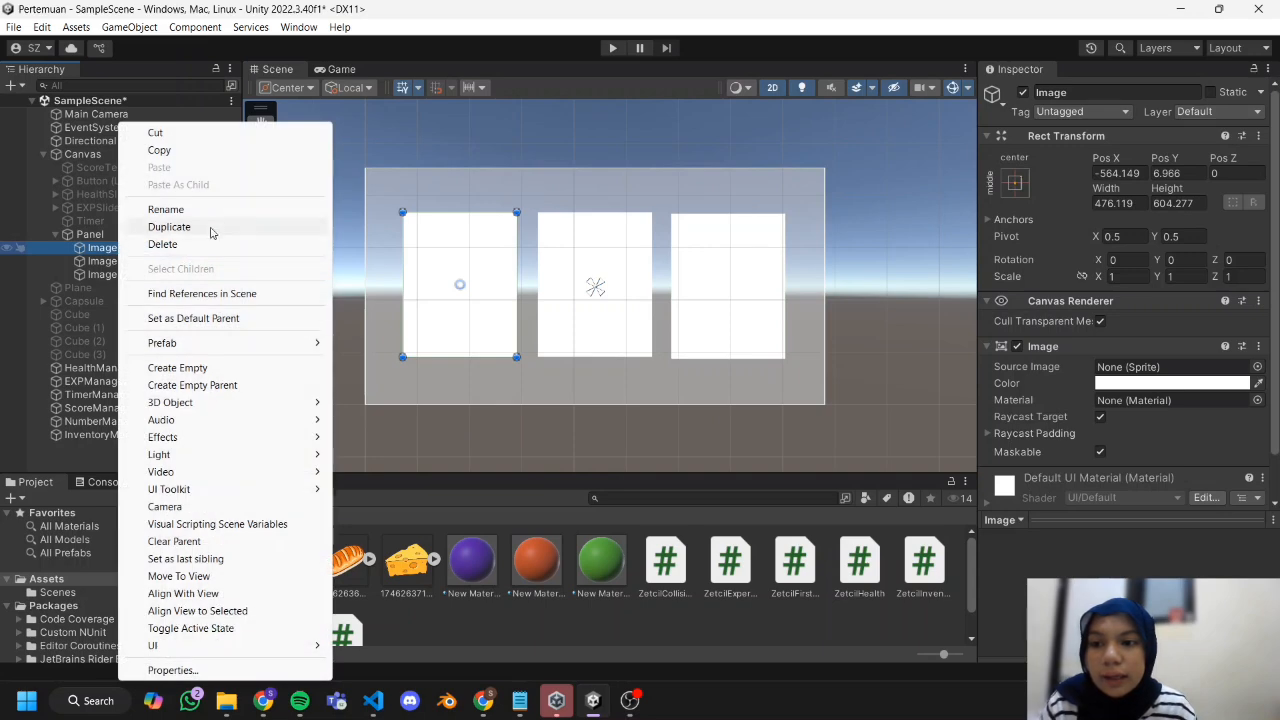
left_click(200, 209)
type("Meat")
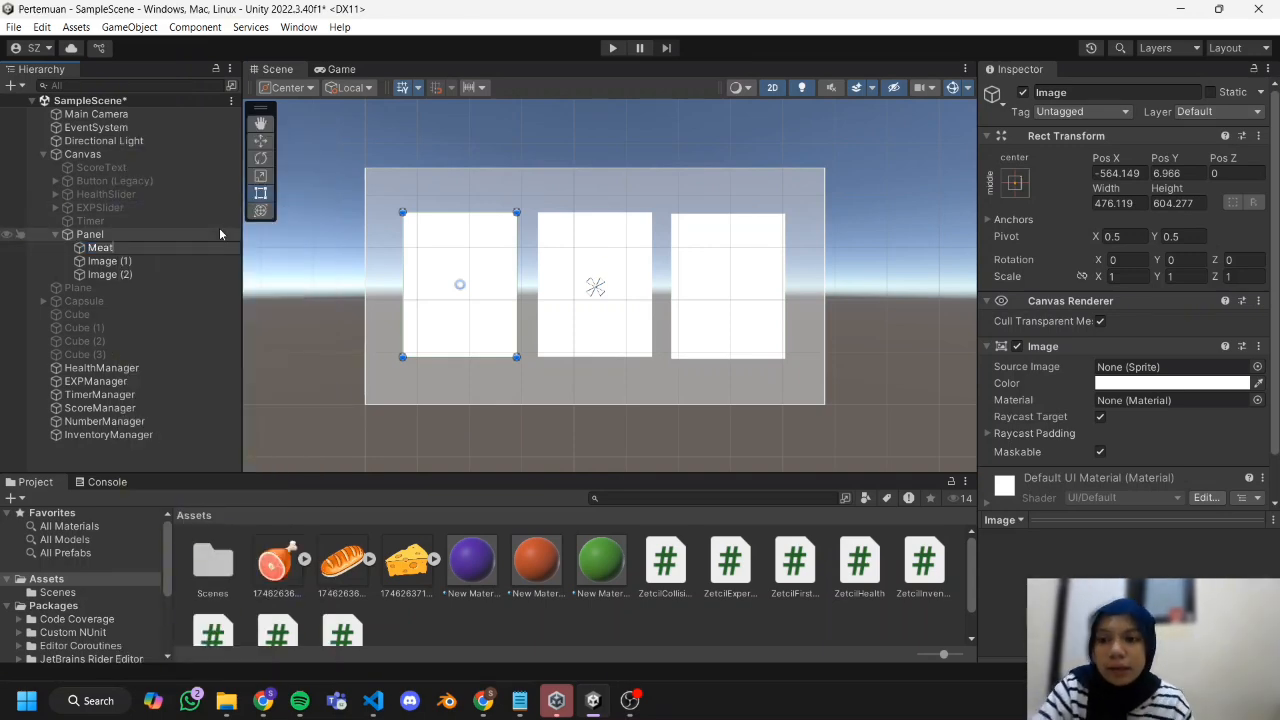
right_click(112, 262)
left_click(164, 203)
type("Bread")
right_click(151, 277)
left_click(253, 211)
type("Cheese")
left_click(248, 438)
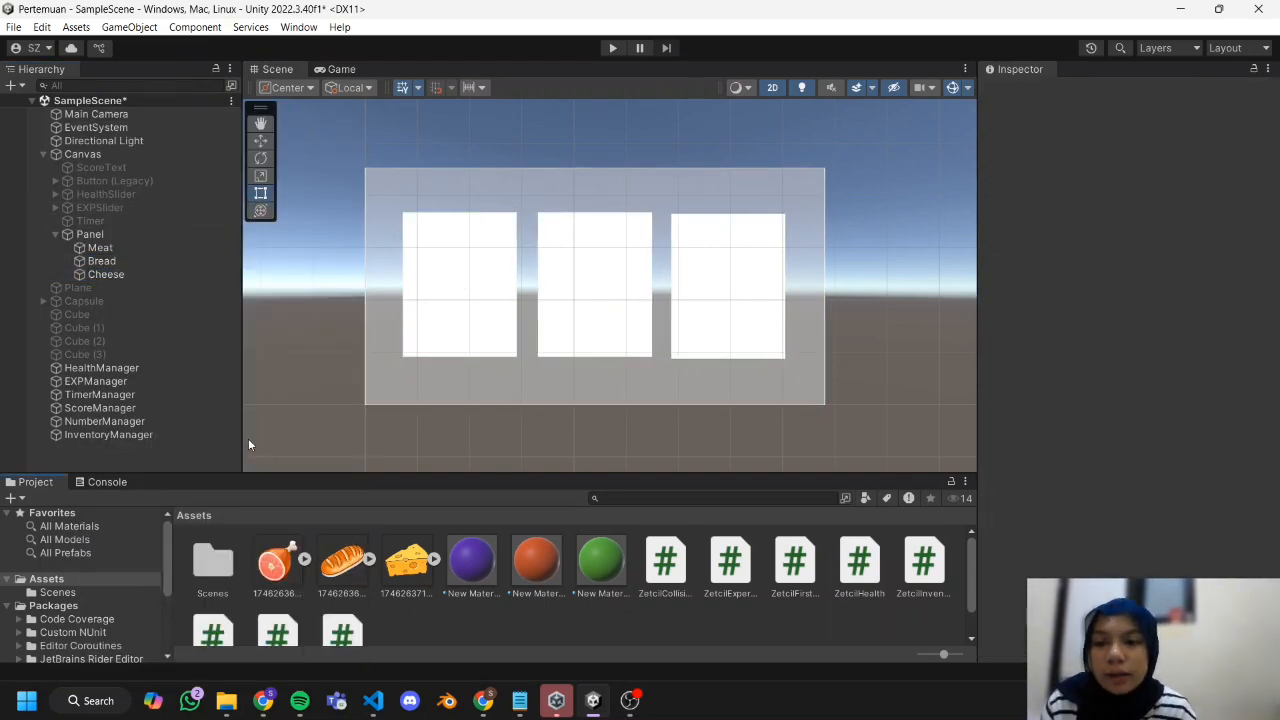
Add a legacy Button inside the Meat card and enlarge it to a wide bar near the card's lower edge.
left_click(168, 246)
right_click(166, 246)
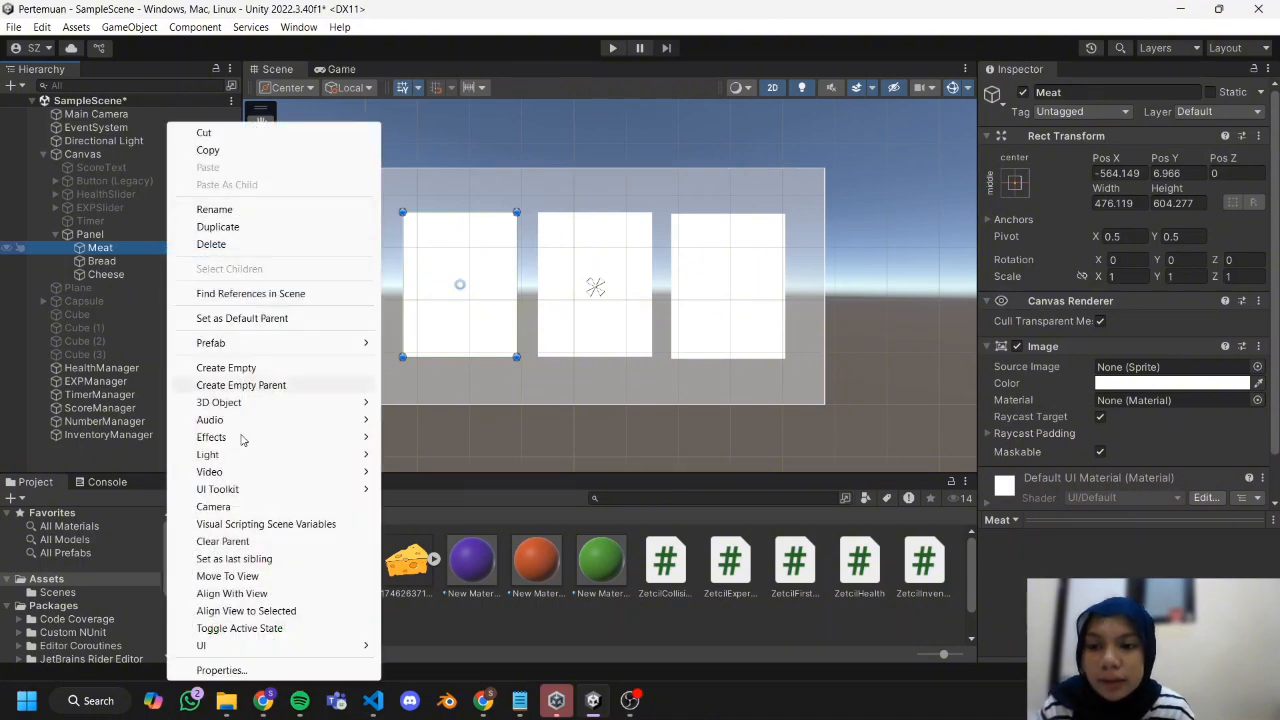
mouse_move(274, 646)
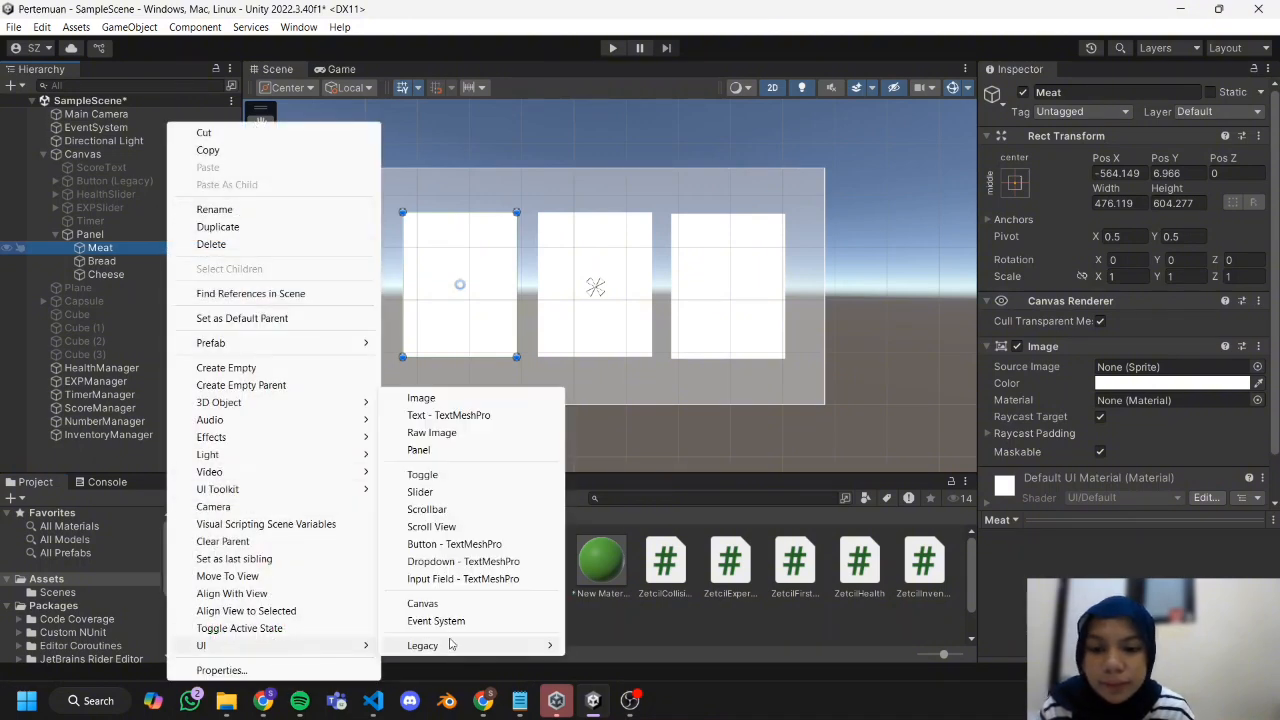
mouse_move(463, 646)
left_click(615, 664)
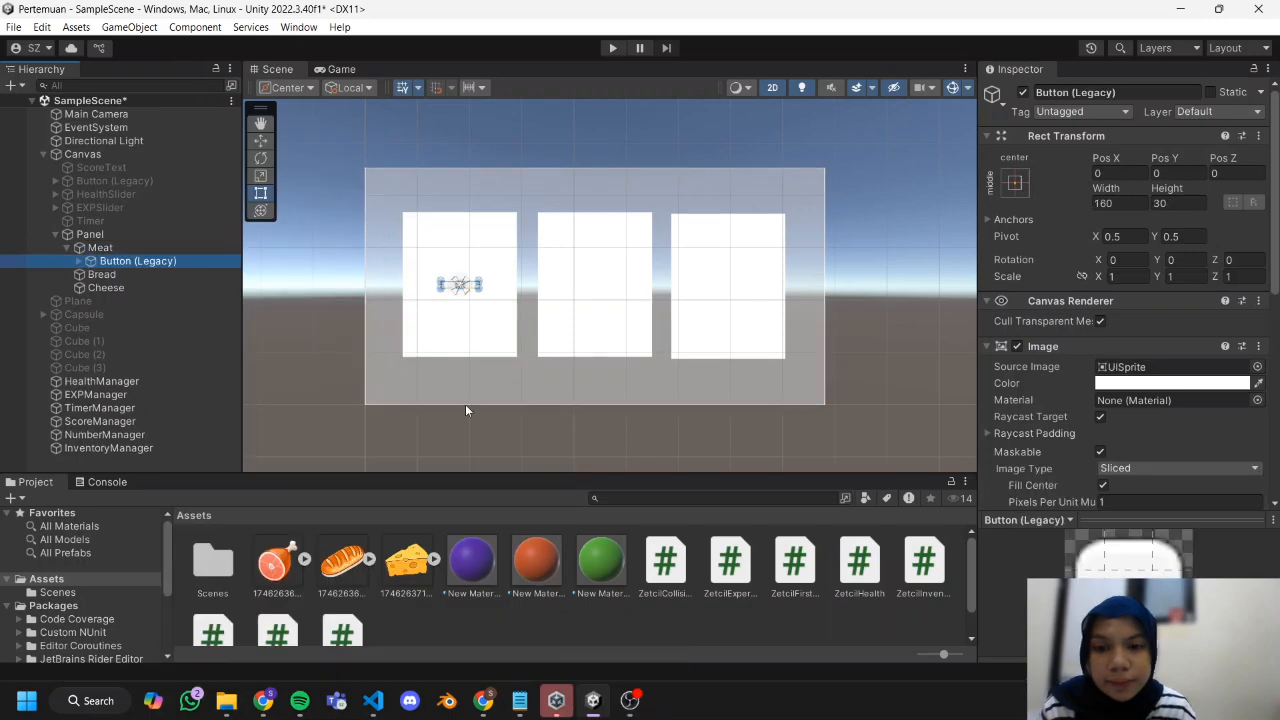
left_click_drag(482, 290, 510, 300)
scroll(459, 320, "up", 4)
left_click_drag(475, 288, 525, 356)
Color the Meat card's button brown and set its label to Add Meat.
scroll(1120, 340, "down", 1)
left_click(1172, 337)
left_click(79, 261)
left_click(125, 275)
left_click(1109, 350)
type("Add Meat")
Duplicate the Add Meat button into the Bread and Cheese cards, placing each copy near its card's lower edge.
key("ctrl+d")
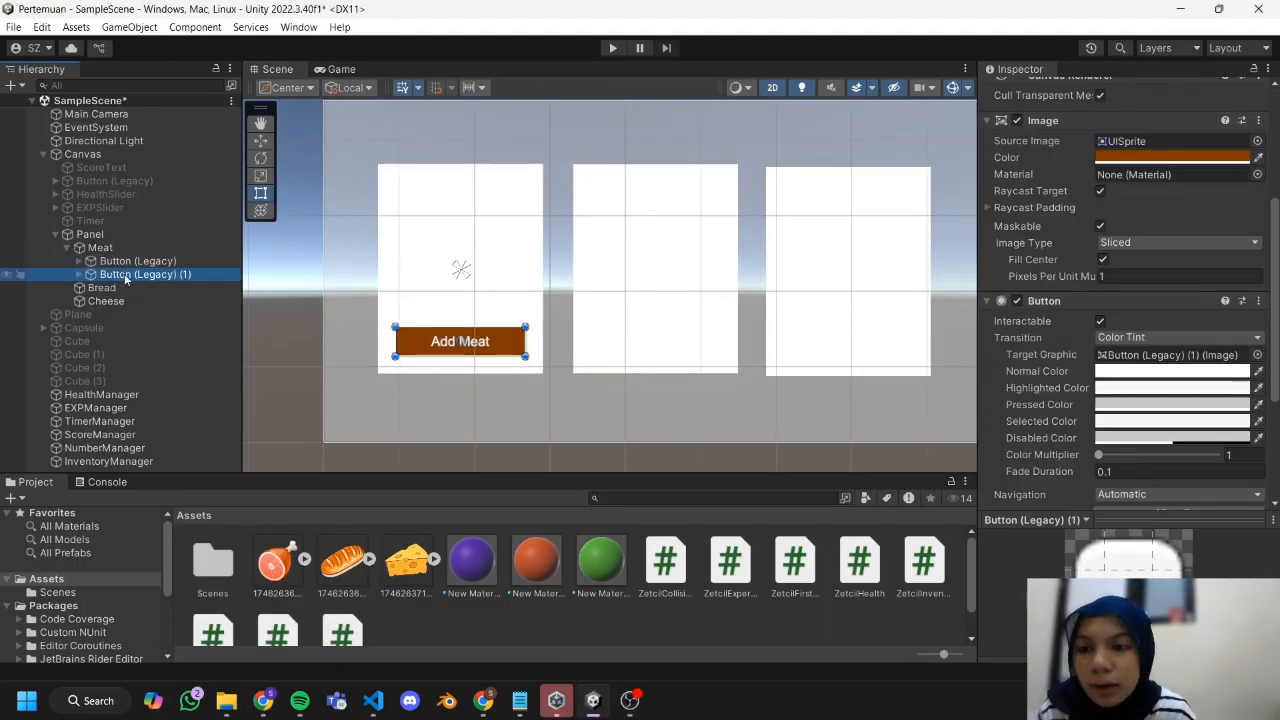
left_click_drag(123, 277, 104, 288)
key("ctrl+d")
left_click_drag(480, 342, 889, 342)
left_click(893, 404)
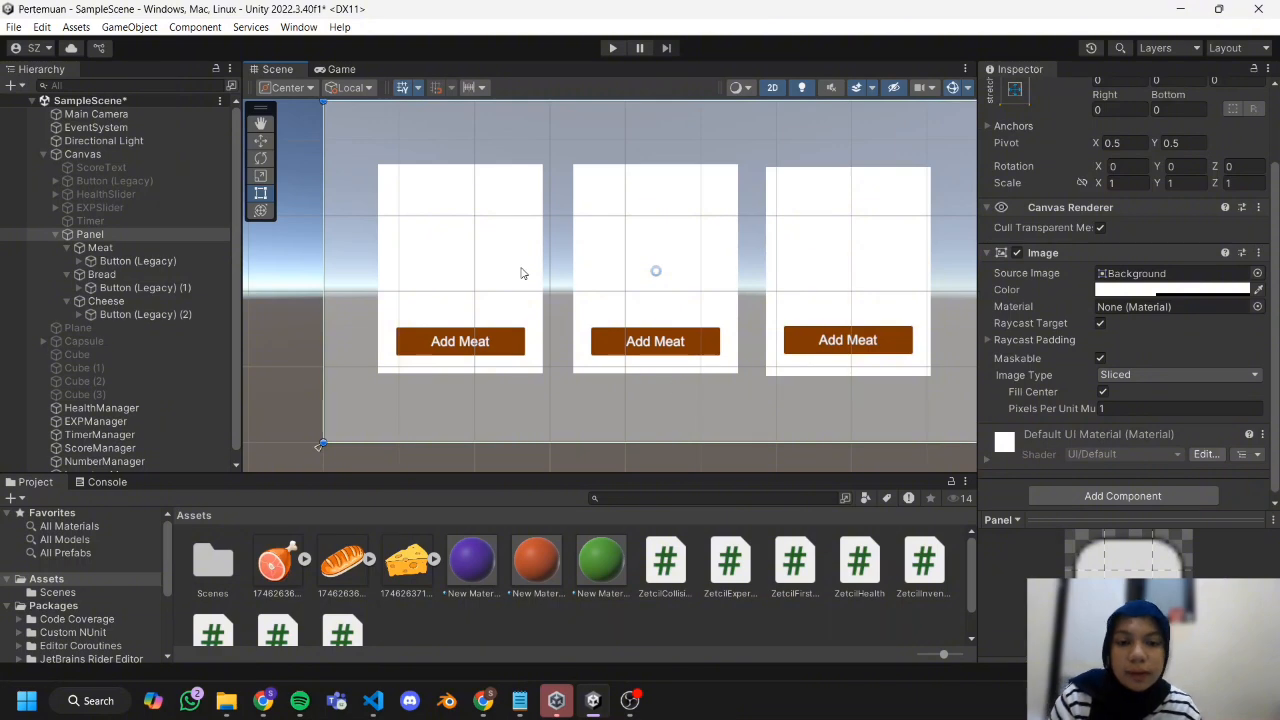
Add a legacy Text above the button in each of the Meat, Bread and Cheese cards.
left_click(140, 246)
right_click(140, 247)
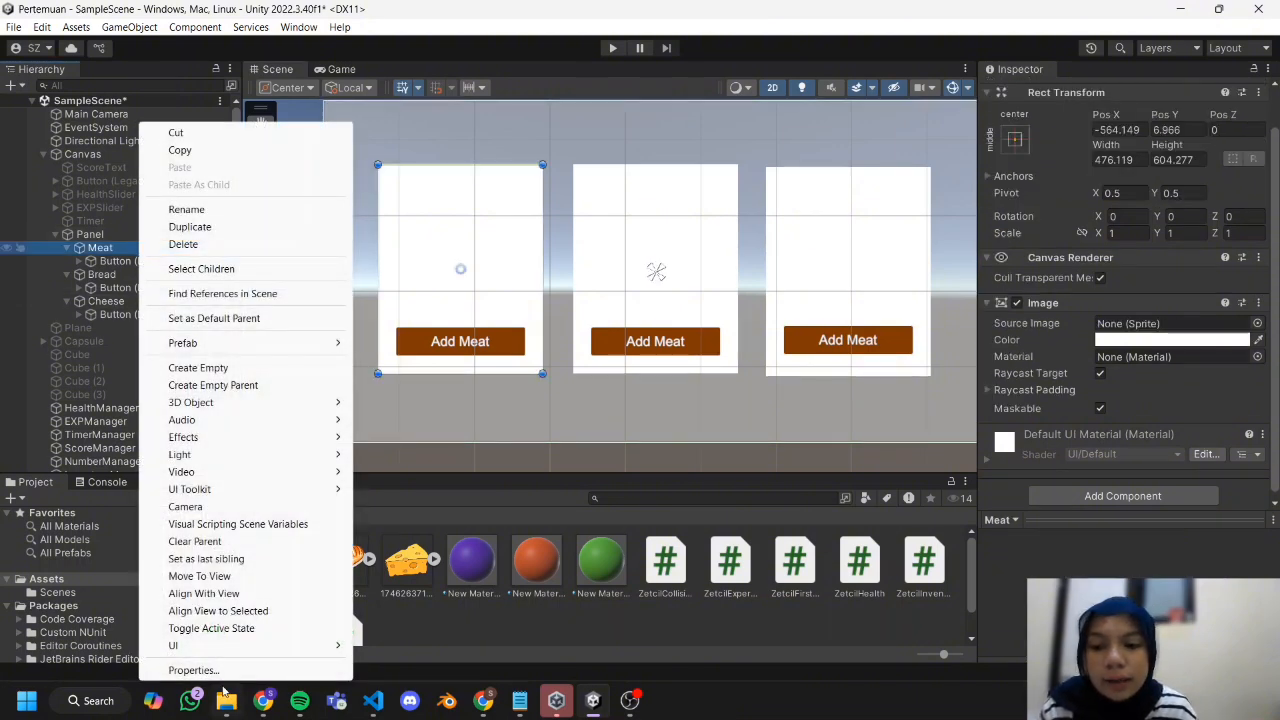
mouse_move(230, 646)
mouse_move(440, 648)
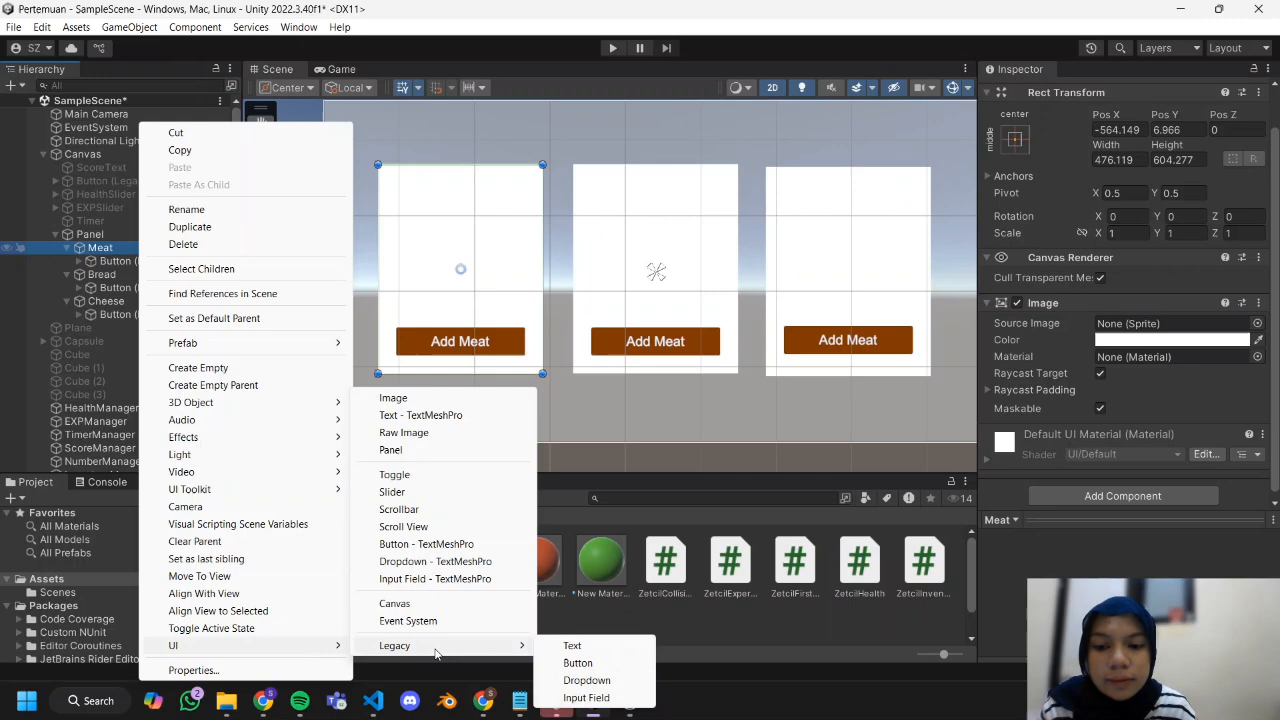
left_click(584, 650)
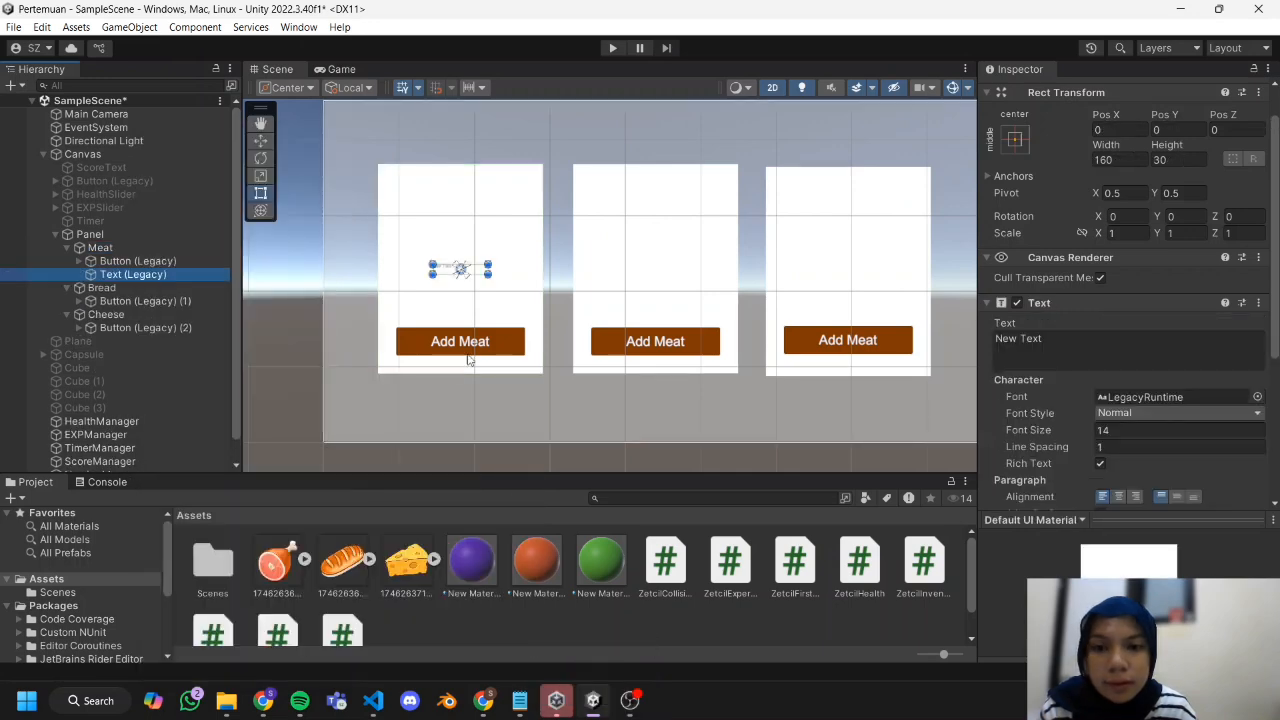
left_click(768, 383)
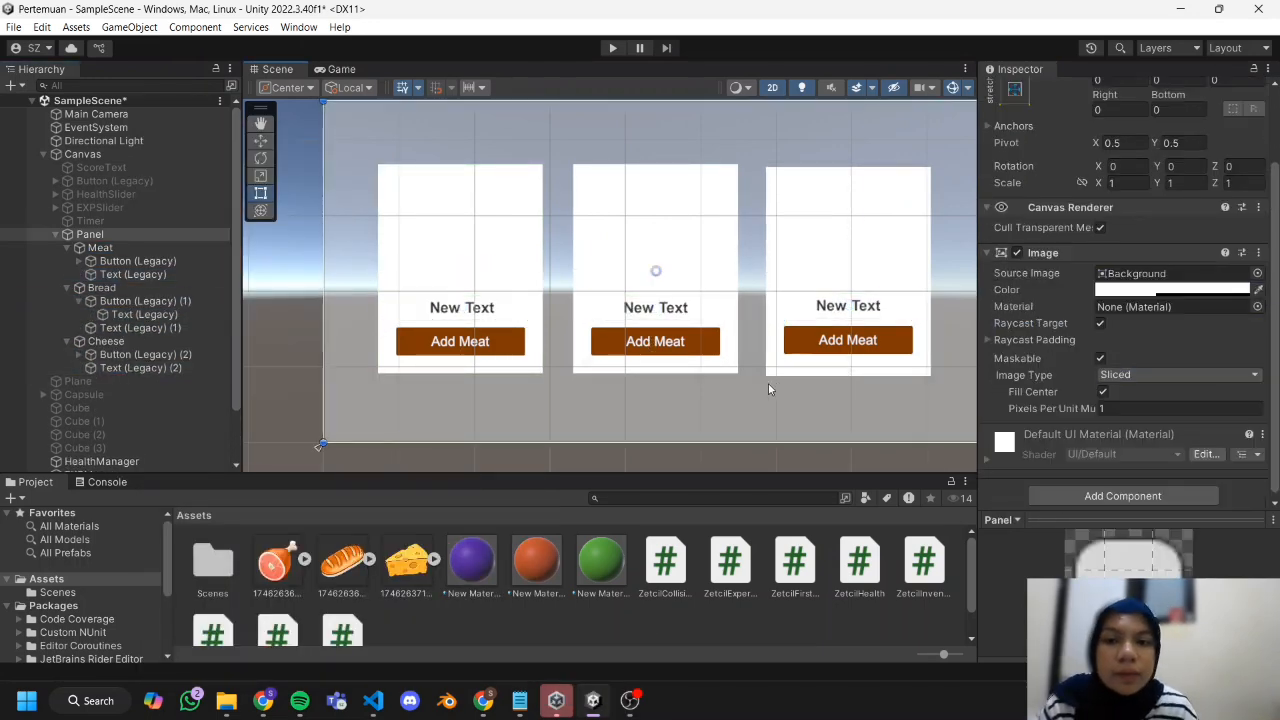
left_click(79, 301)
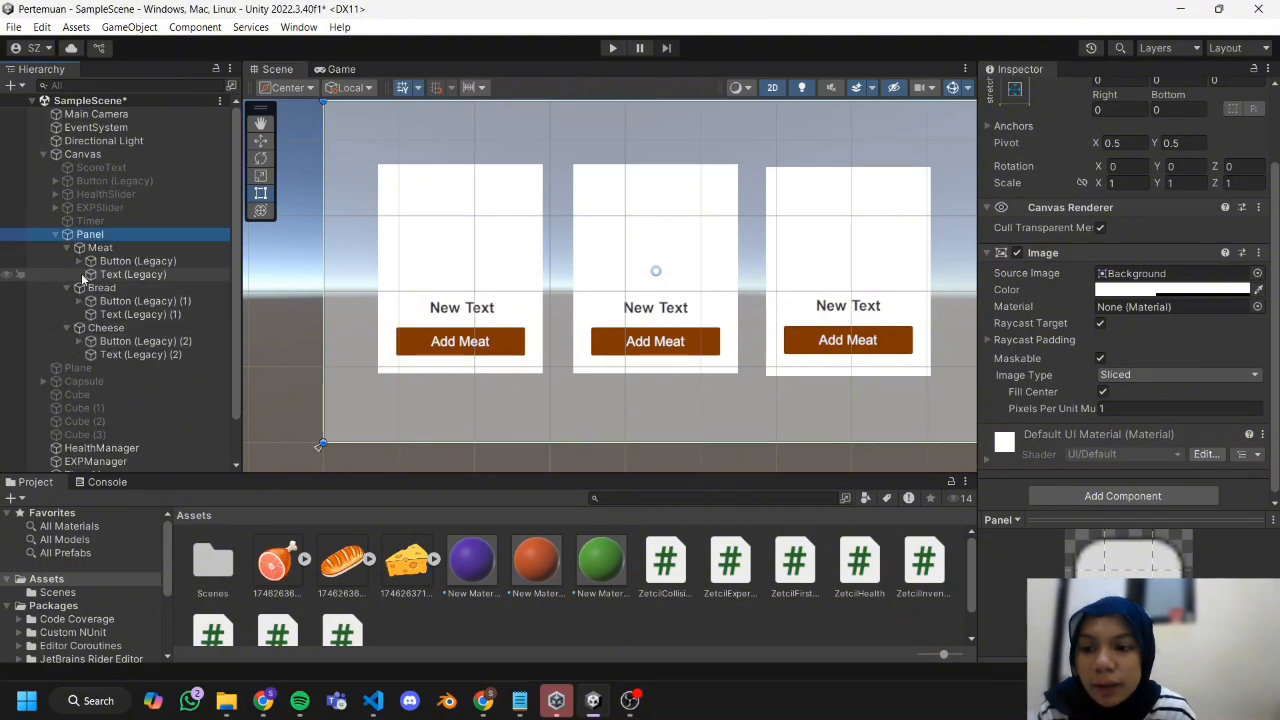
Add a UI Image as a child of the Meat card.
left_click(118, 249)
right_click(128, 248)
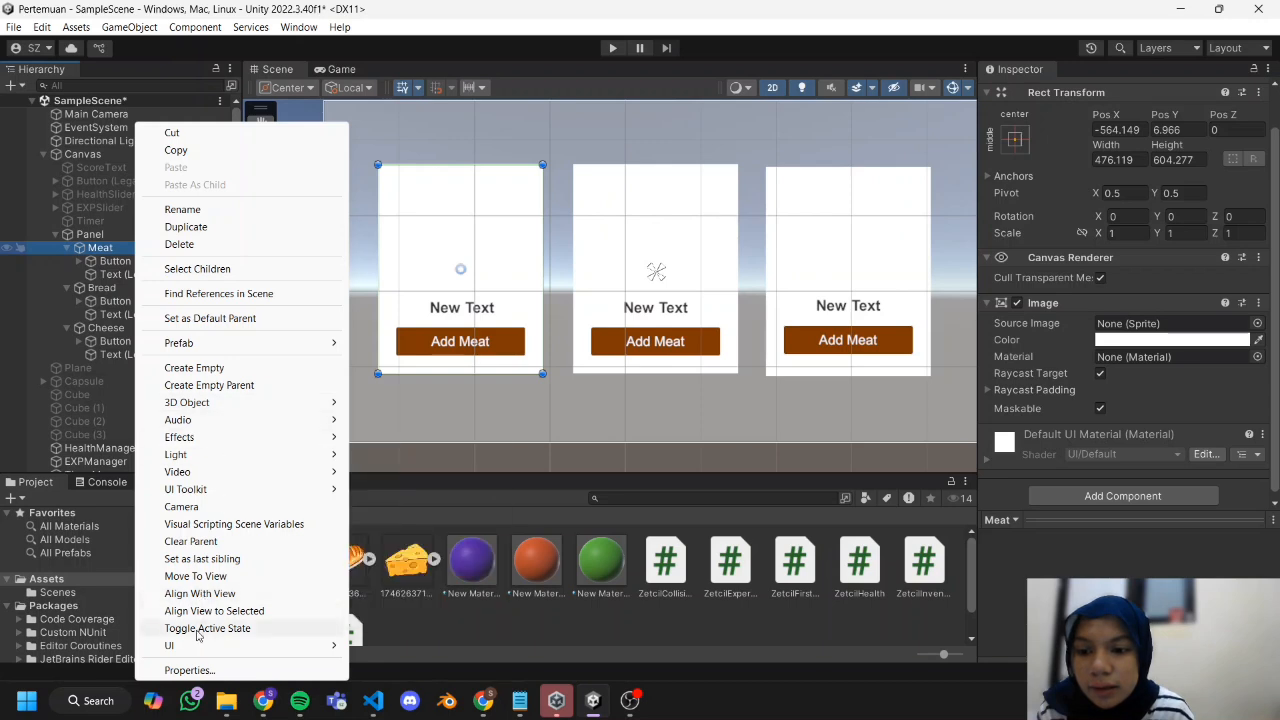
mouse_move(205, 648)
left_click(494, 392)
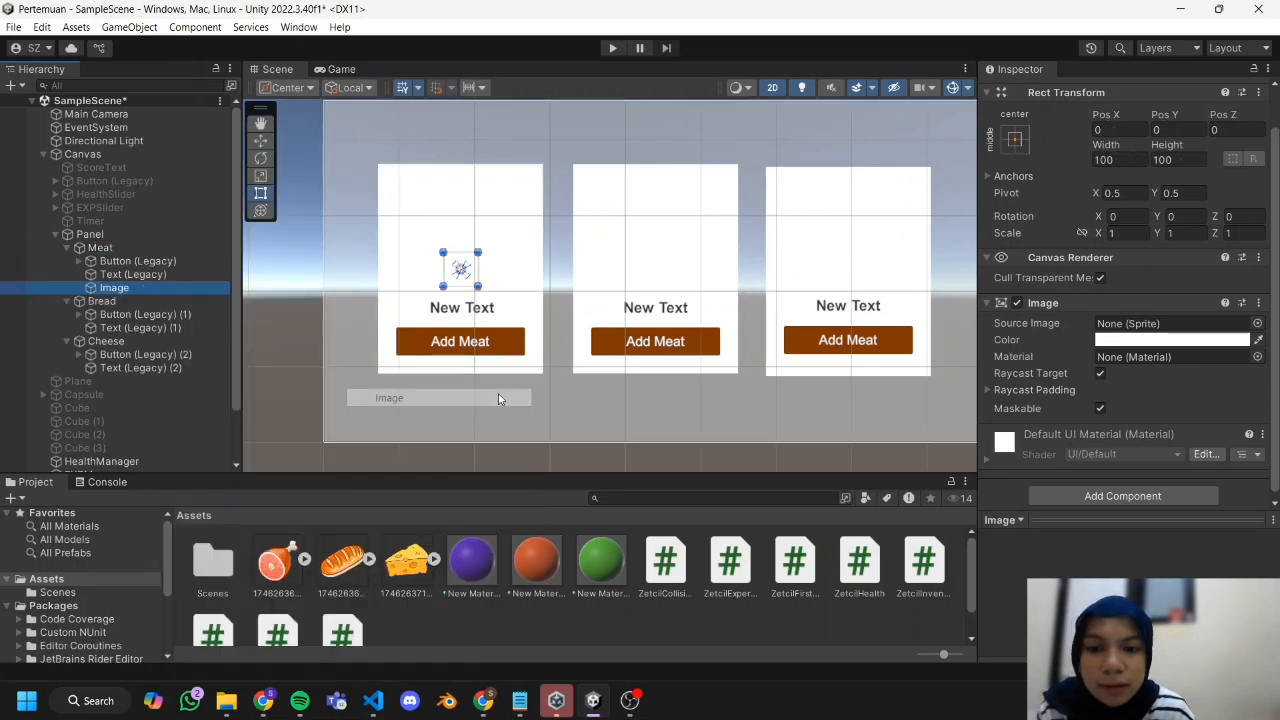
Enlarge the Meat card's image to about 320 by 271 and place copies of it in the Bread and Cheese cards.
mouse_move(435, 249)
left_mouse_down()
mouse_move(387, 214)
mouse_move(452, 245)
left_mouse_up()
left_click(157, 375)
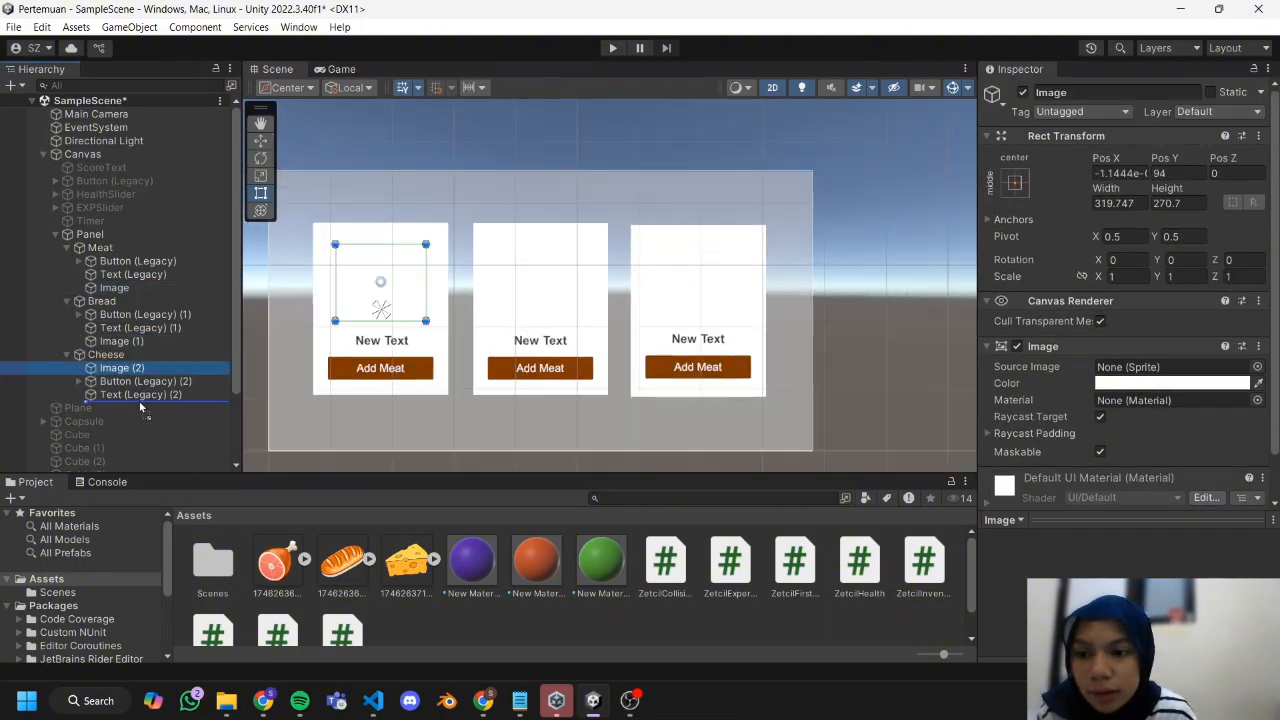
left_click_drag(157, 375, 150, 401)
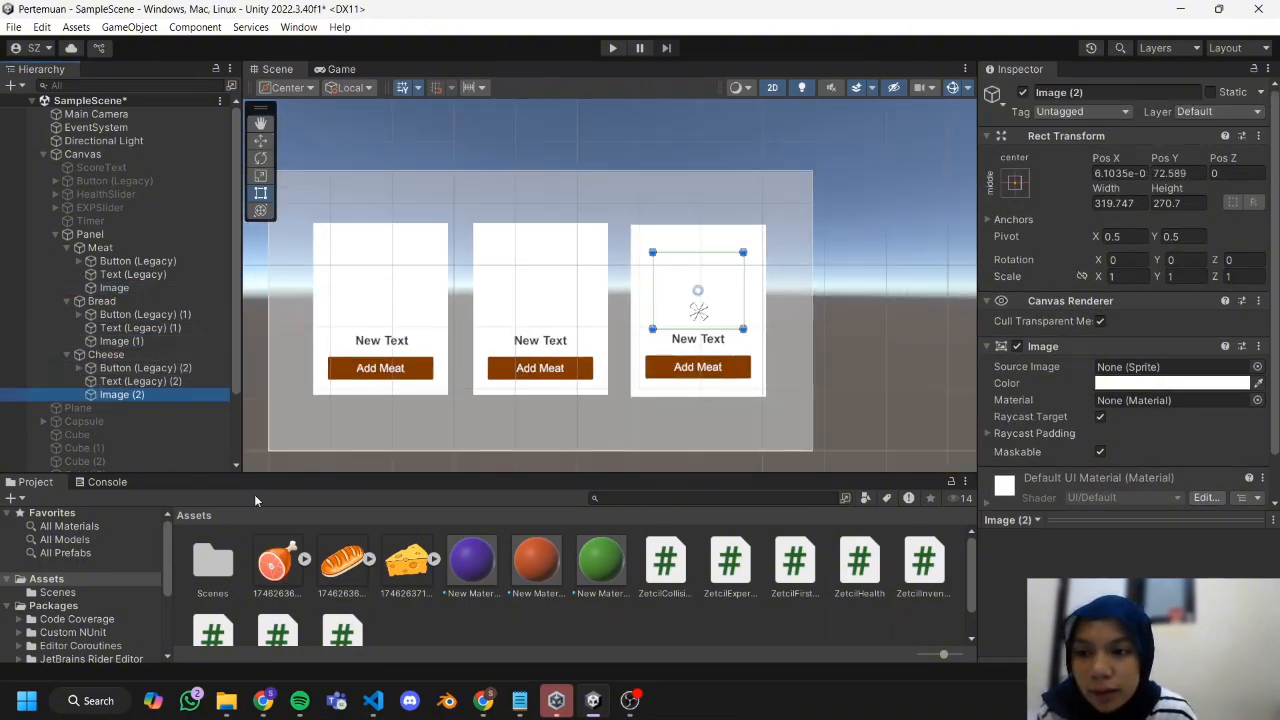
Assign the cheese, bread and meat sprites as source images of the Cheese, Bread and Meat cards' images.
left_click_drag(413, 575, 413, 561)
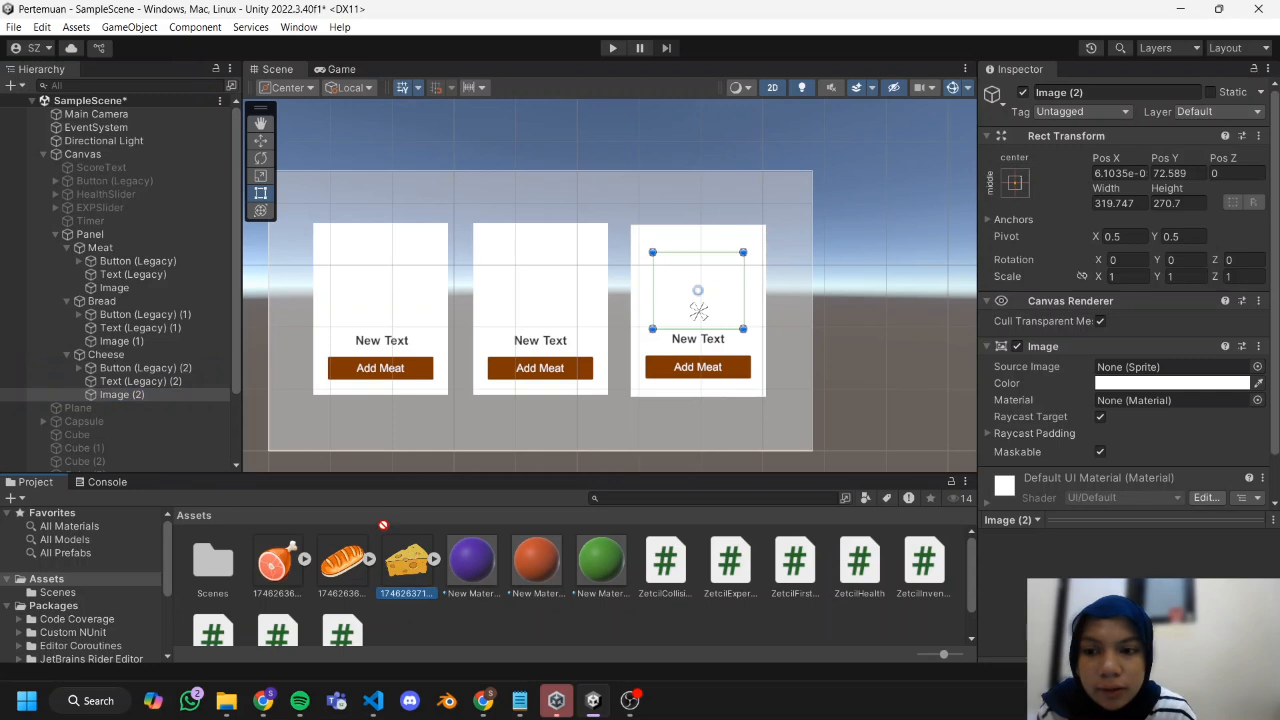
left_click_drag(488, 523, 1140, 368)
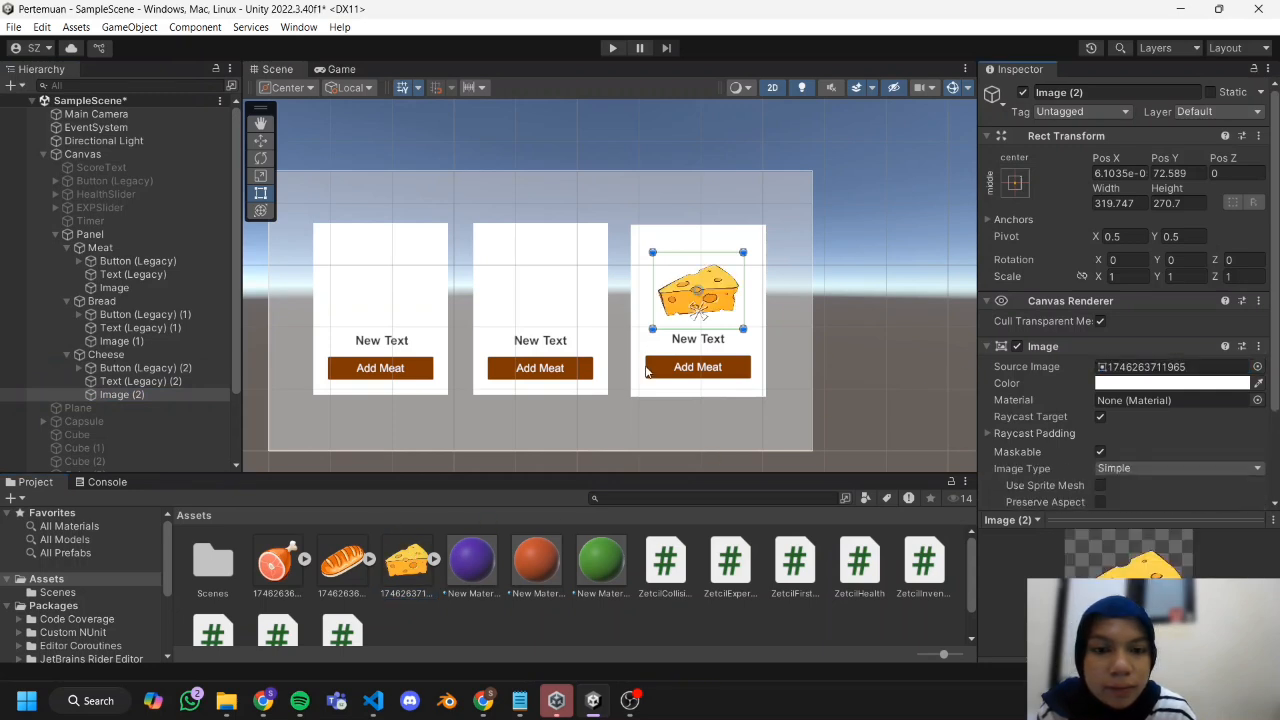
left_click(532, 293)
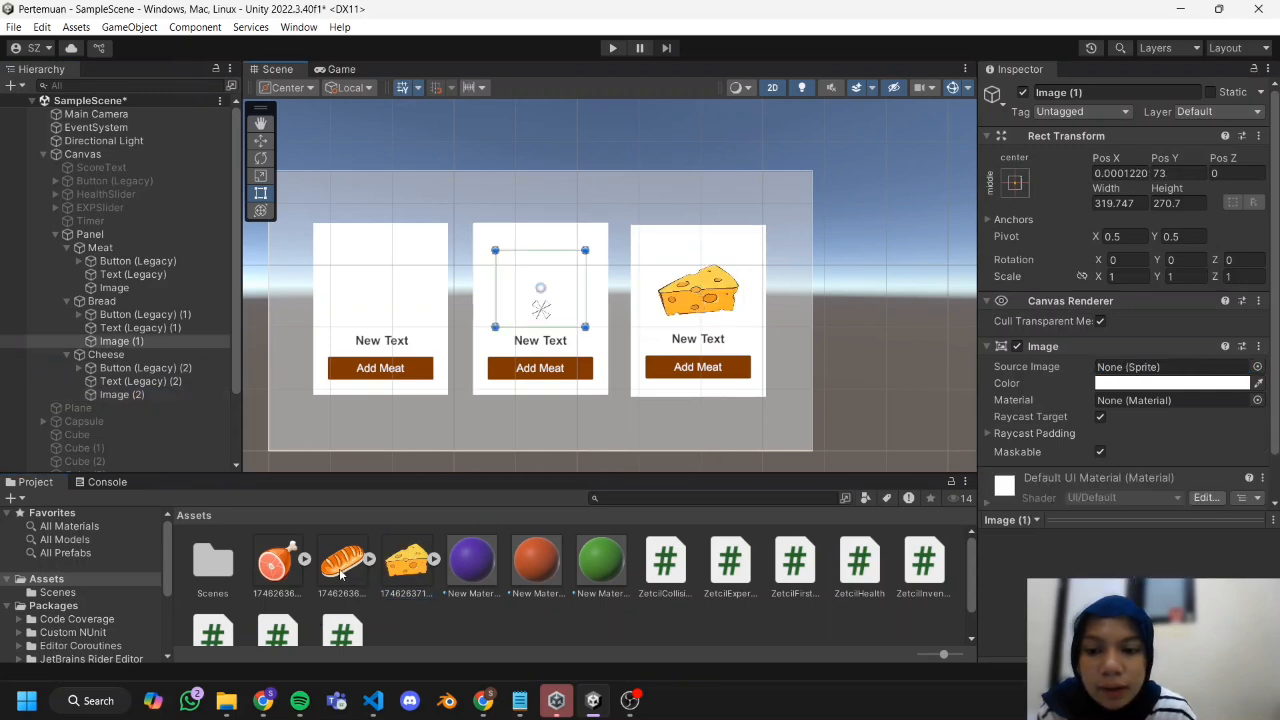
left_click_drag(340, 573, 1140, 367)
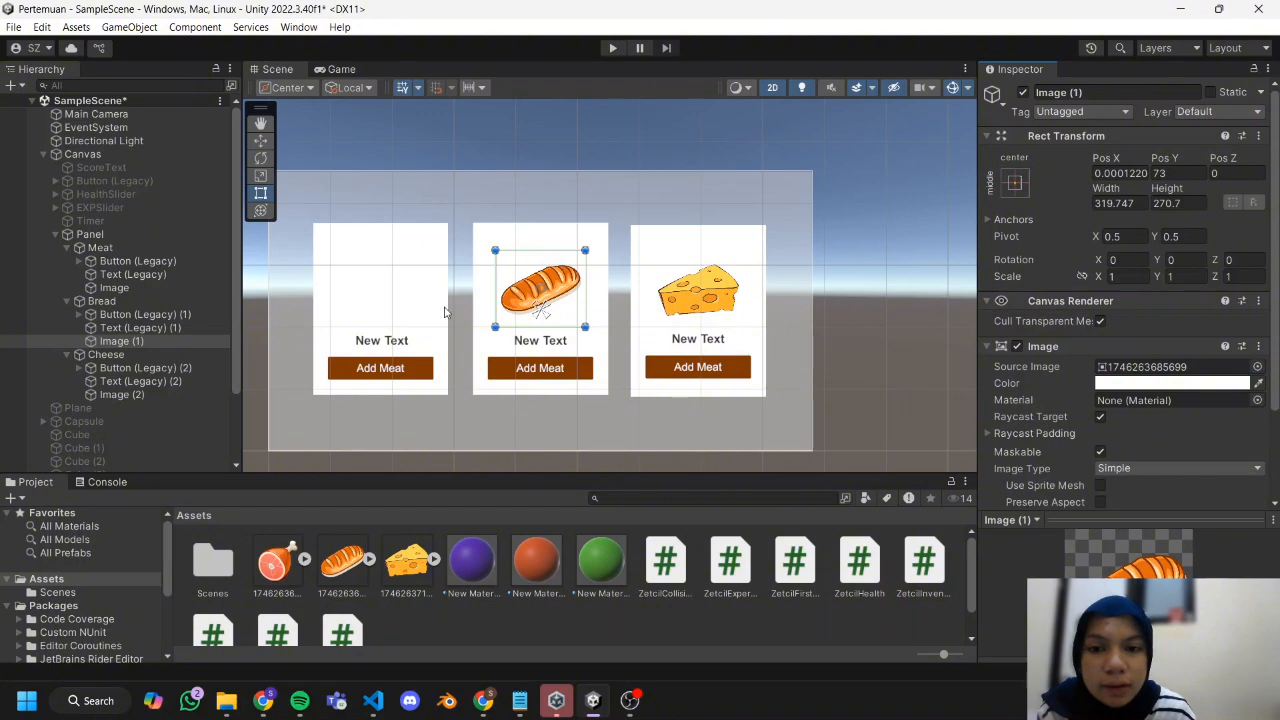
left_click(393, 289)
left_click_drag(275, 565, 1155, 370)
Create an empty GameObject in the scene and name it InventoryManager.
scroll(88, 278, "down", 2)
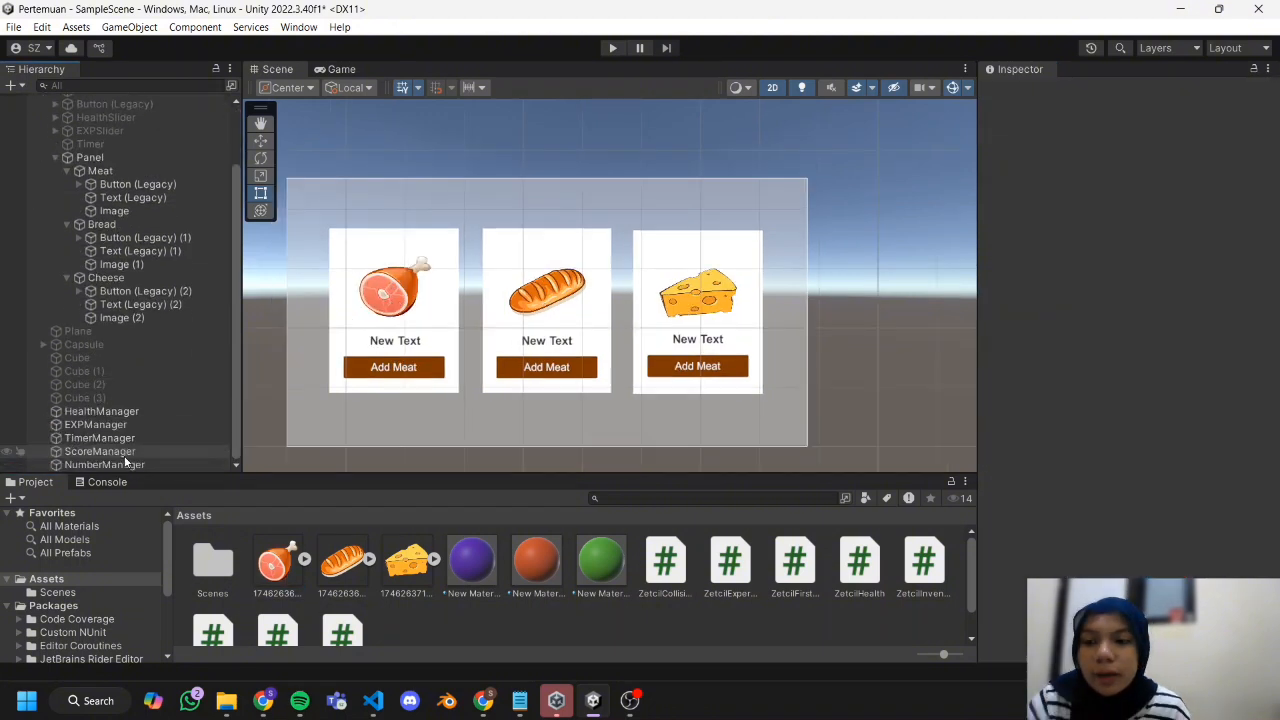
scroll(126, 458, "up", 2)
scroll(126, 458, "down", 2)
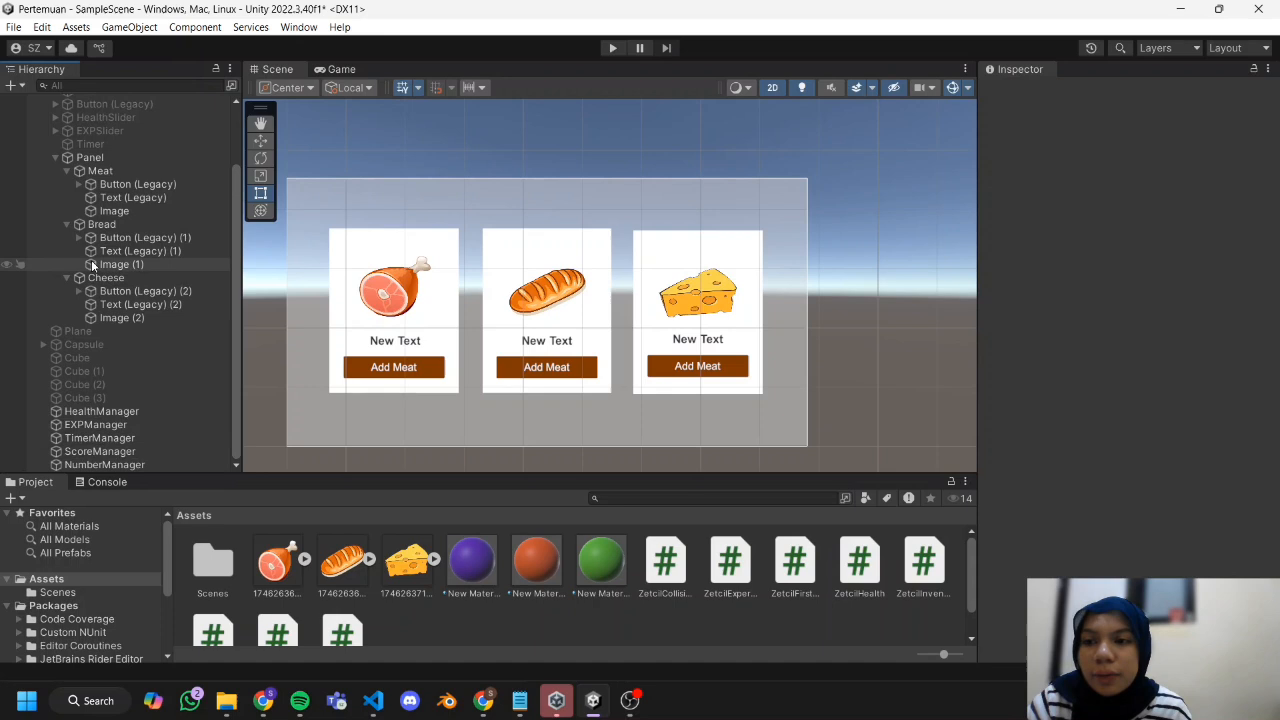
scroll(92, 265, "up", 3)
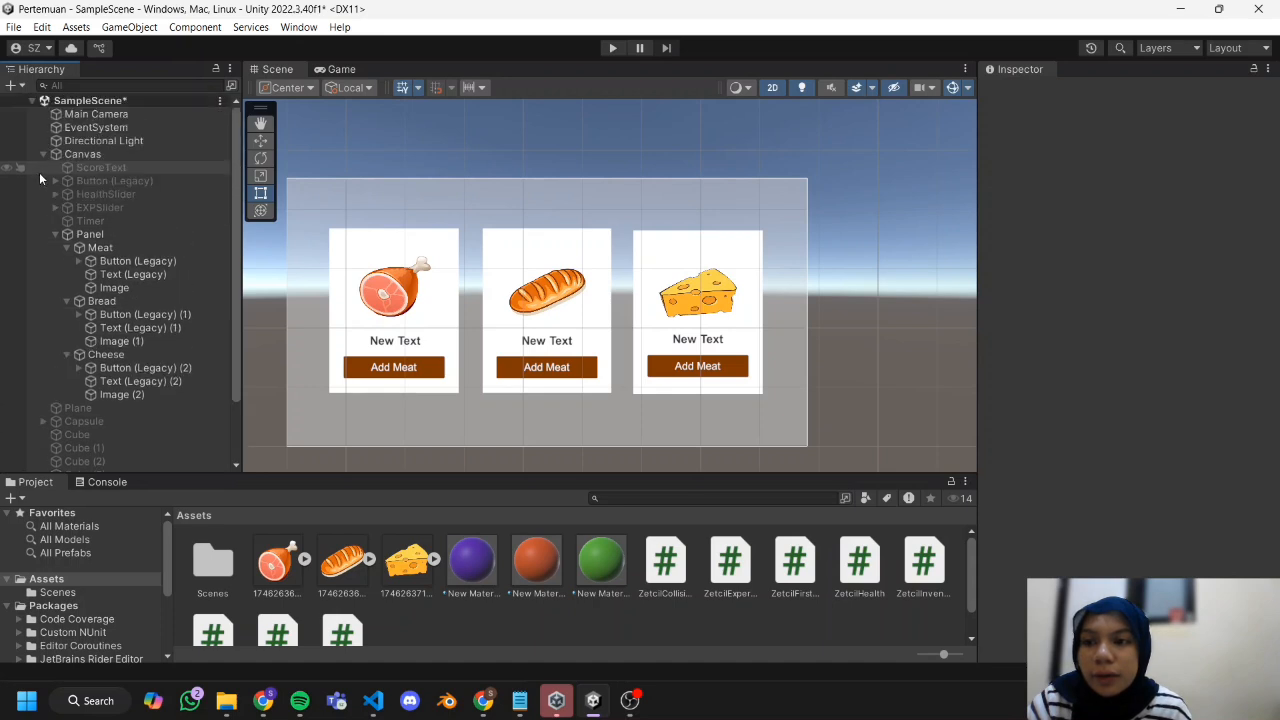
left_click(12, 85)
left_click(58, 105)
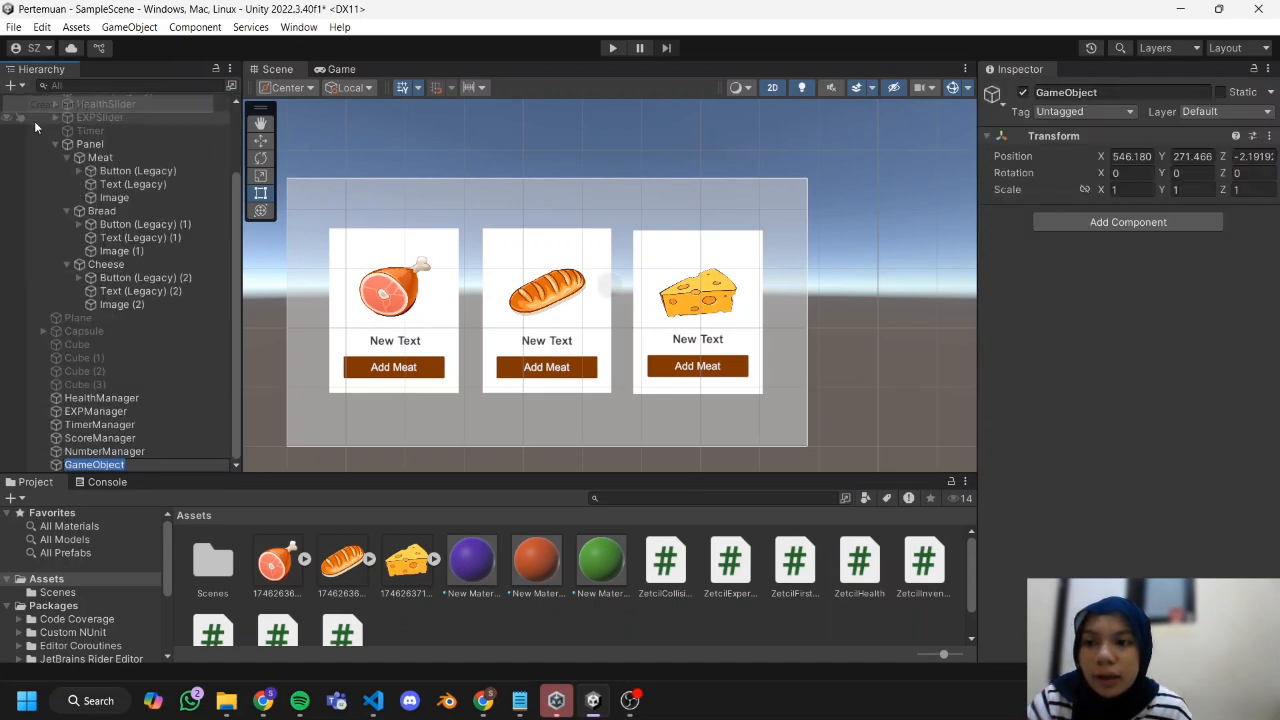
key("BackSpace")
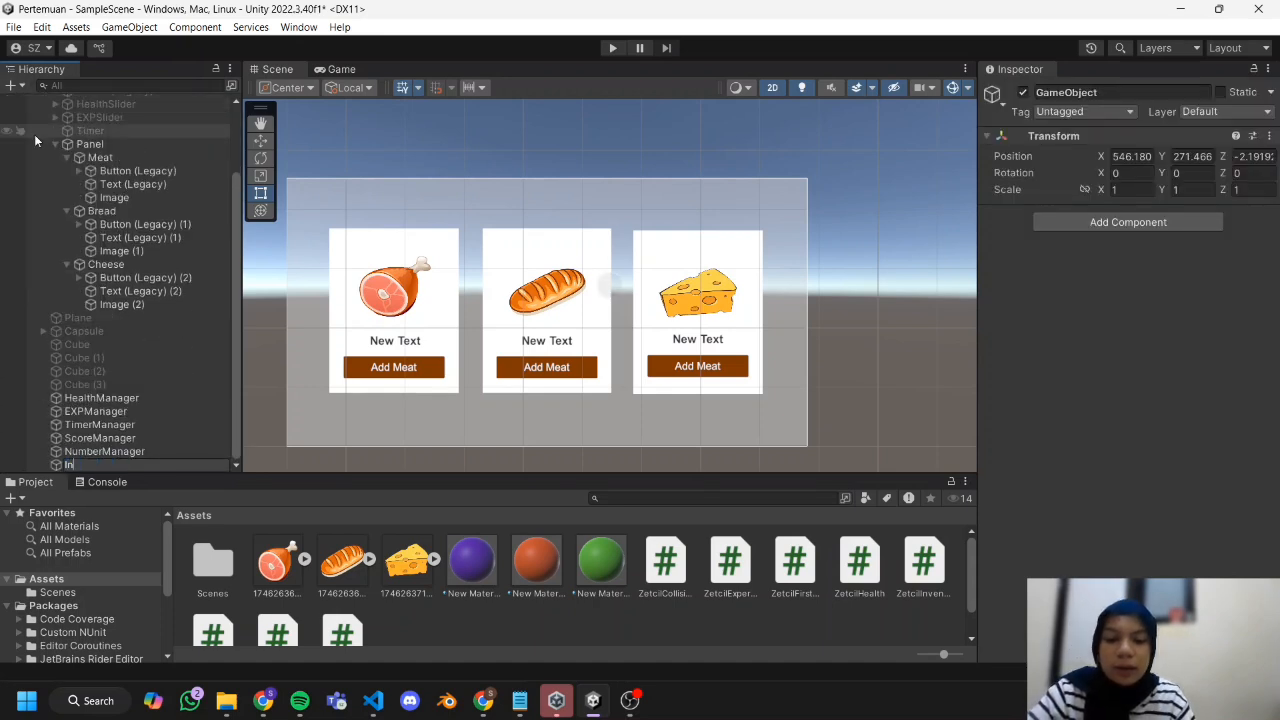
type("InventoryManag")
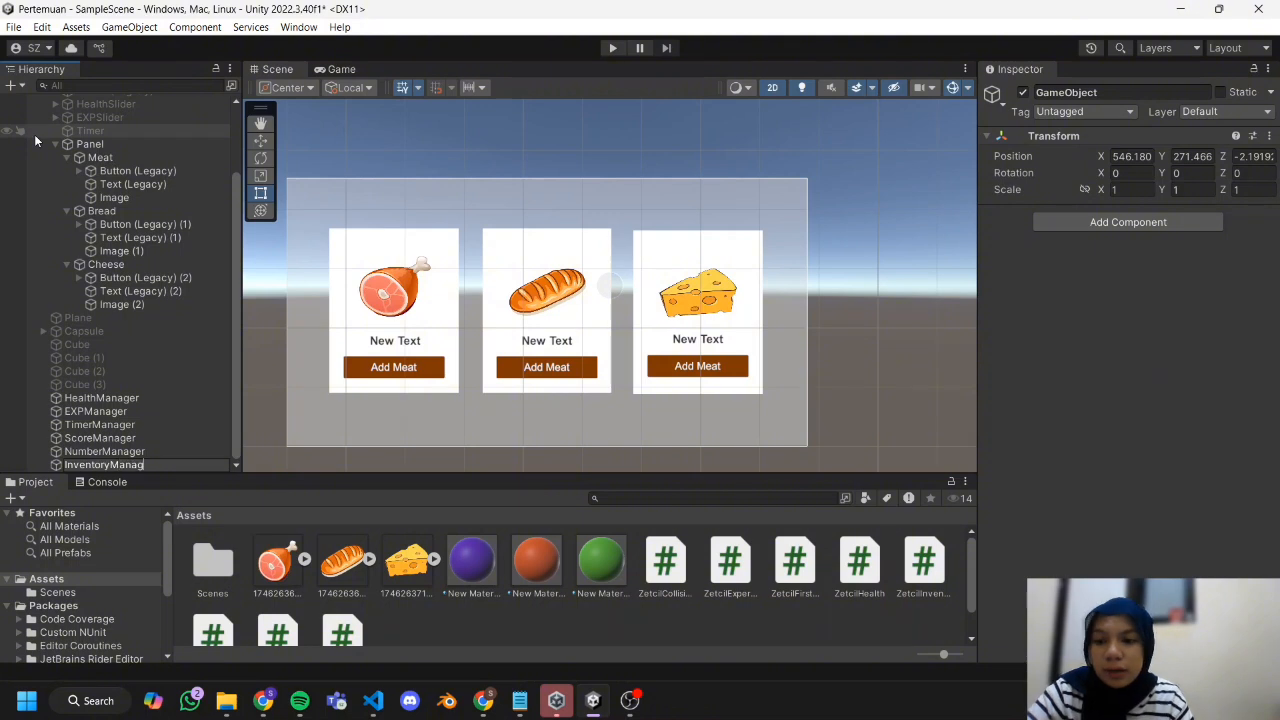
type("er")
Attach the ZetcilInventory script to InventoryManager and add three elements to its Inventory Items list.
left_click(487, 625)
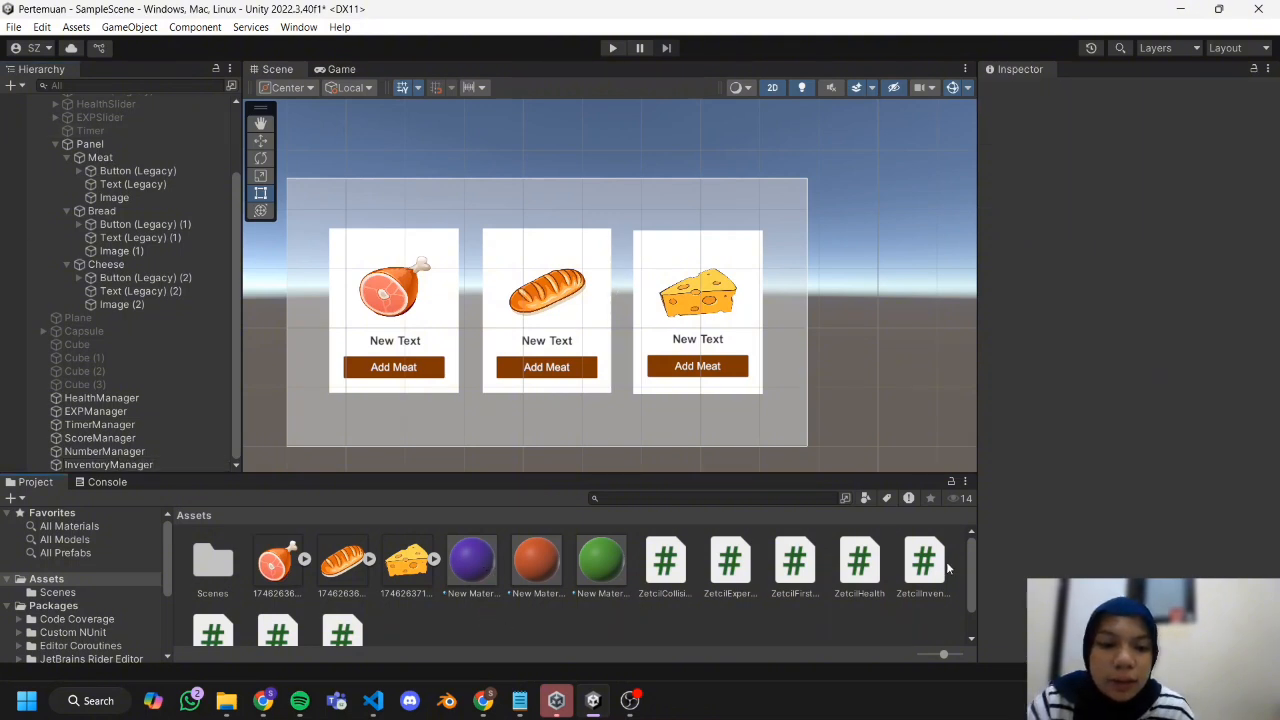
left_click(924, 567)
left_click_drag(565, 572, 142, 463)
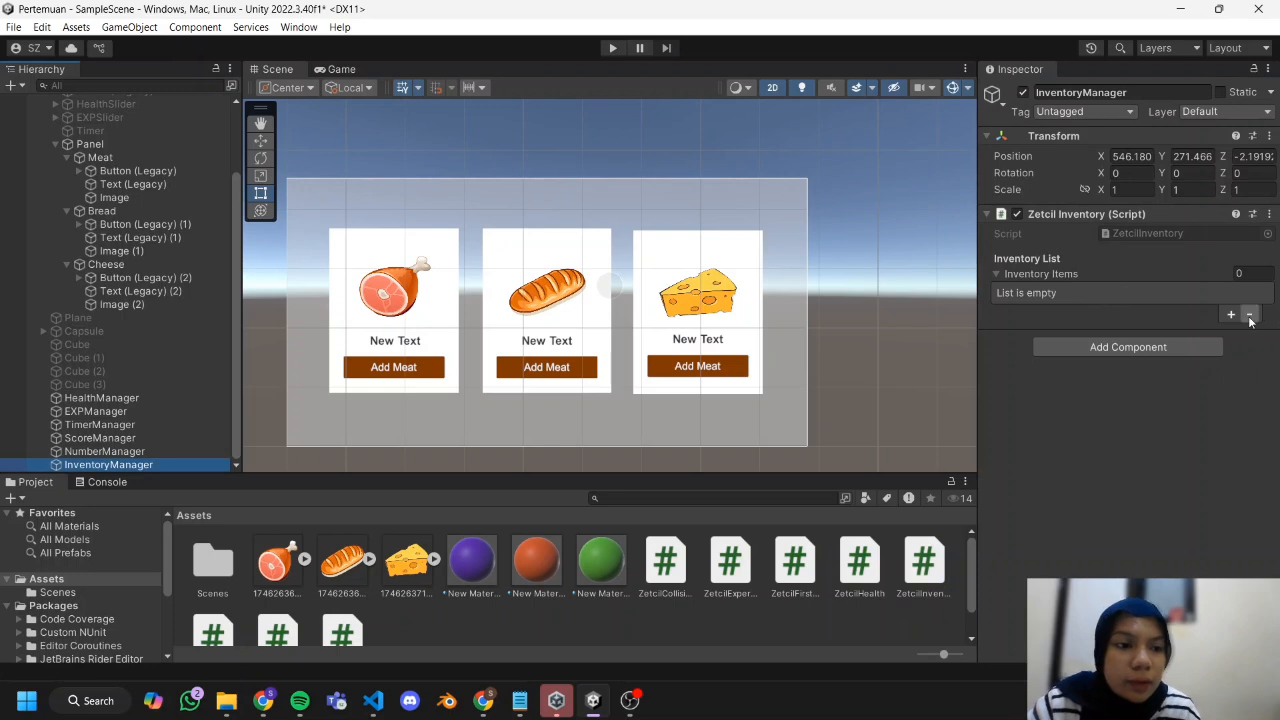
left_click(1231, 314)
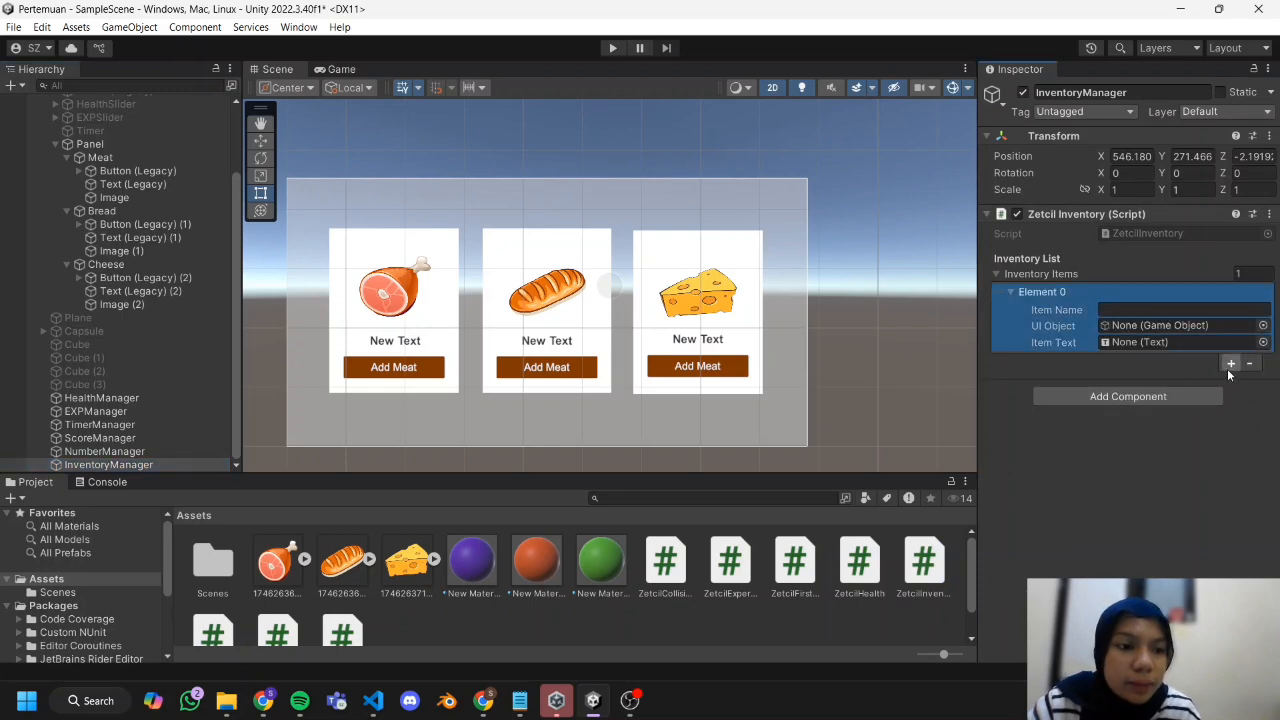
left_click(1231, 364)
left_click(1231, 431)
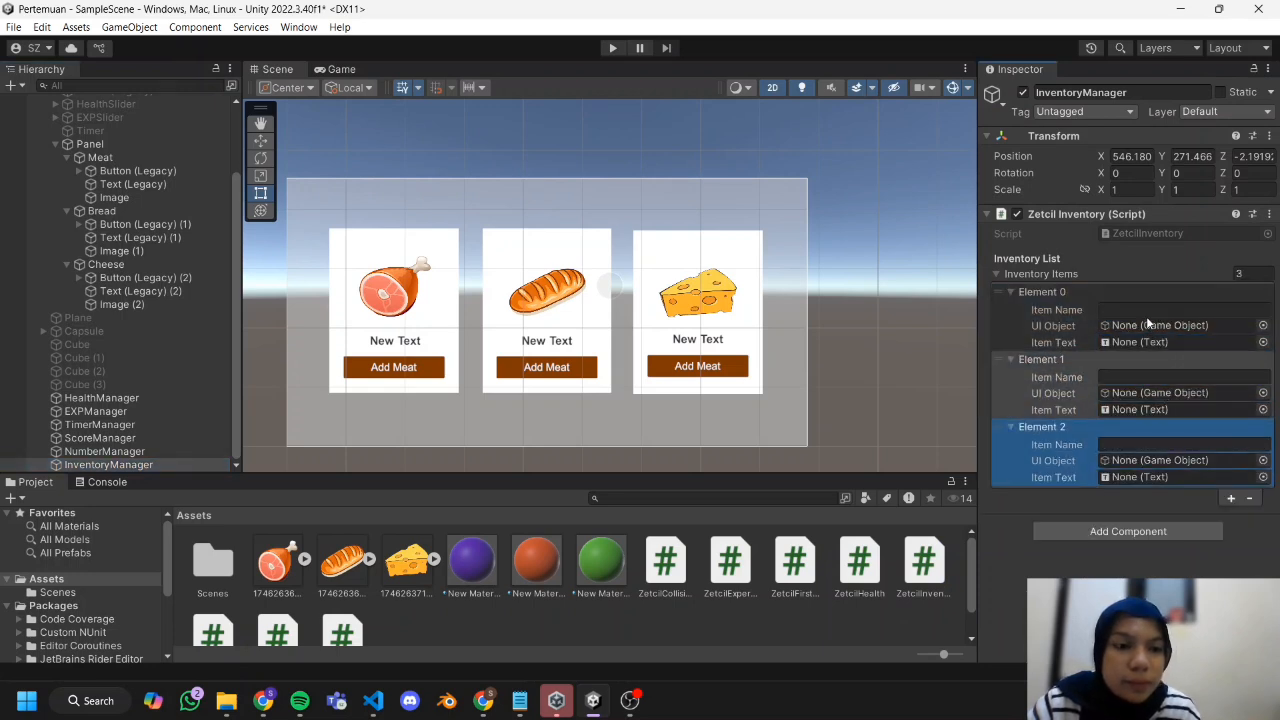
Name the three inventory items Meat, Bread and Cheese, in that order.
left_click(1146, 316)
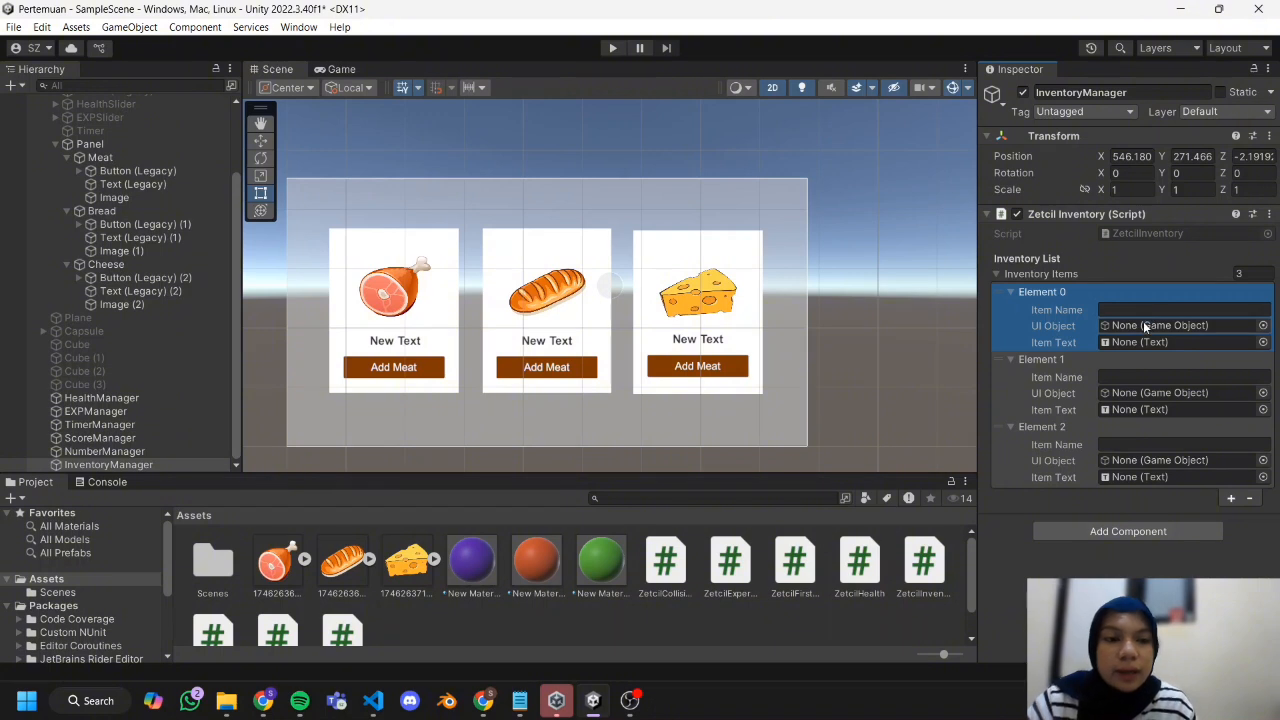
left_click(1139, 311)
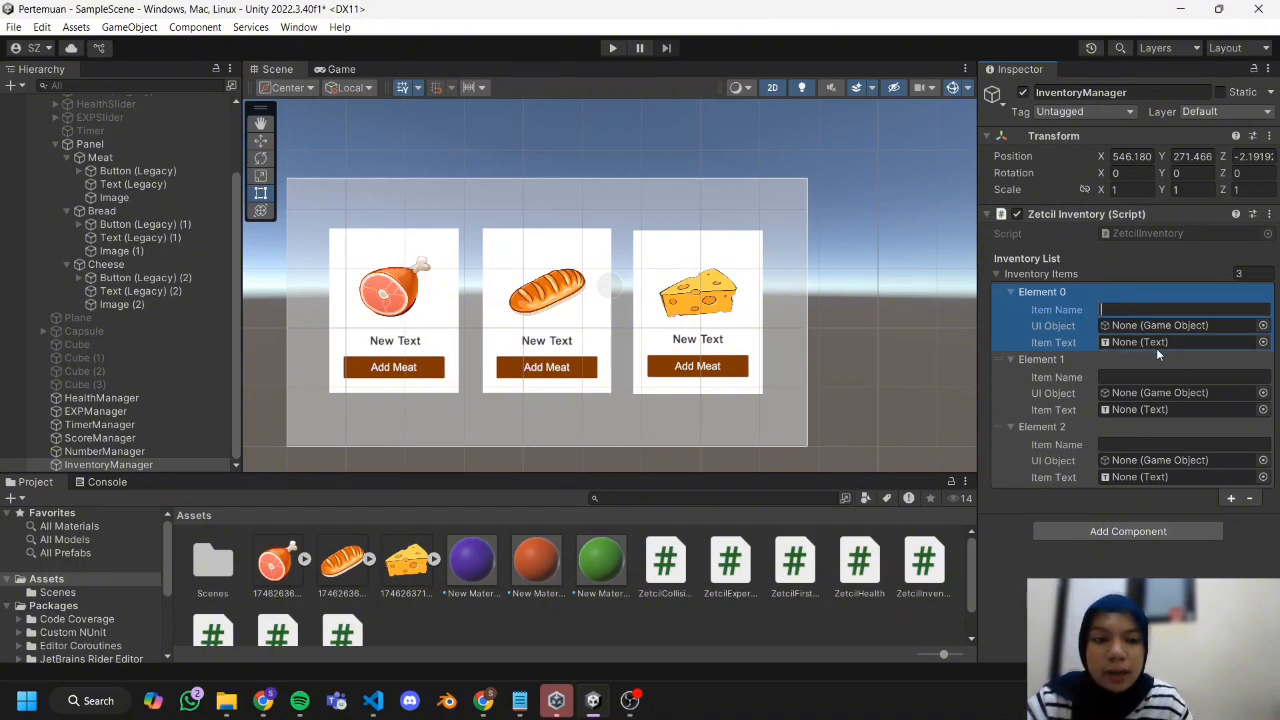
type("Meat")
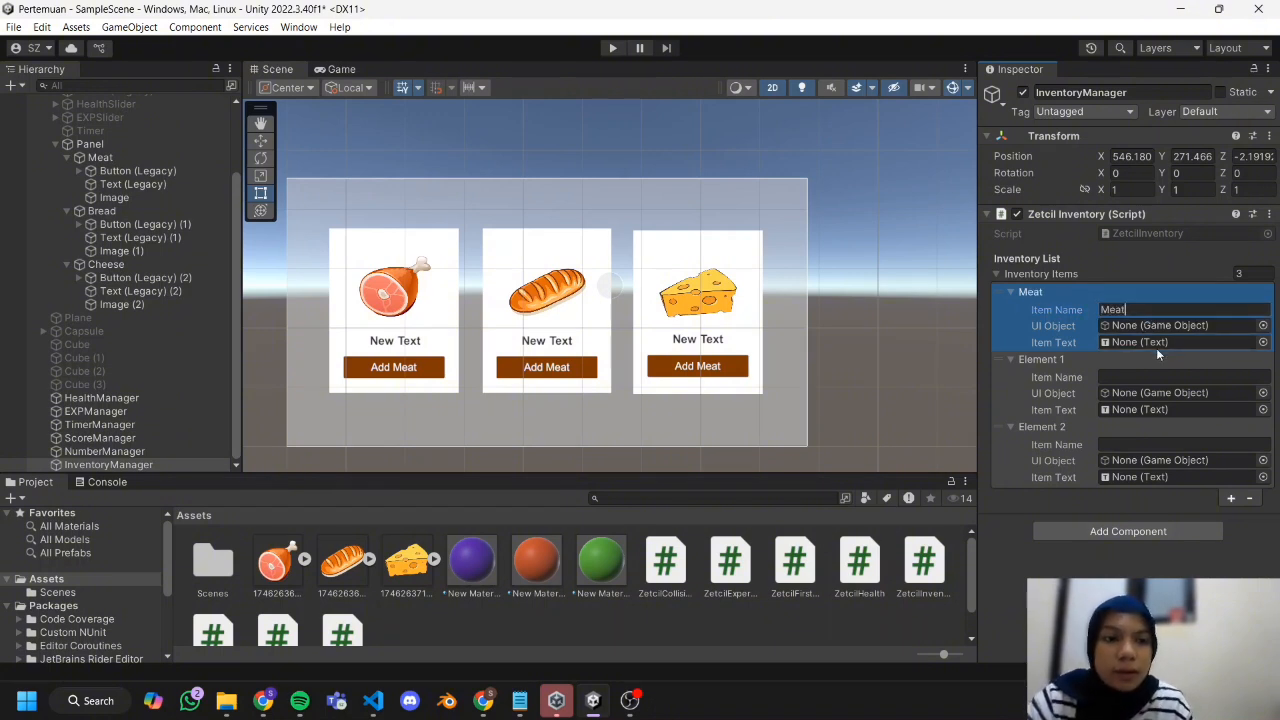
left_click(1207, 376)
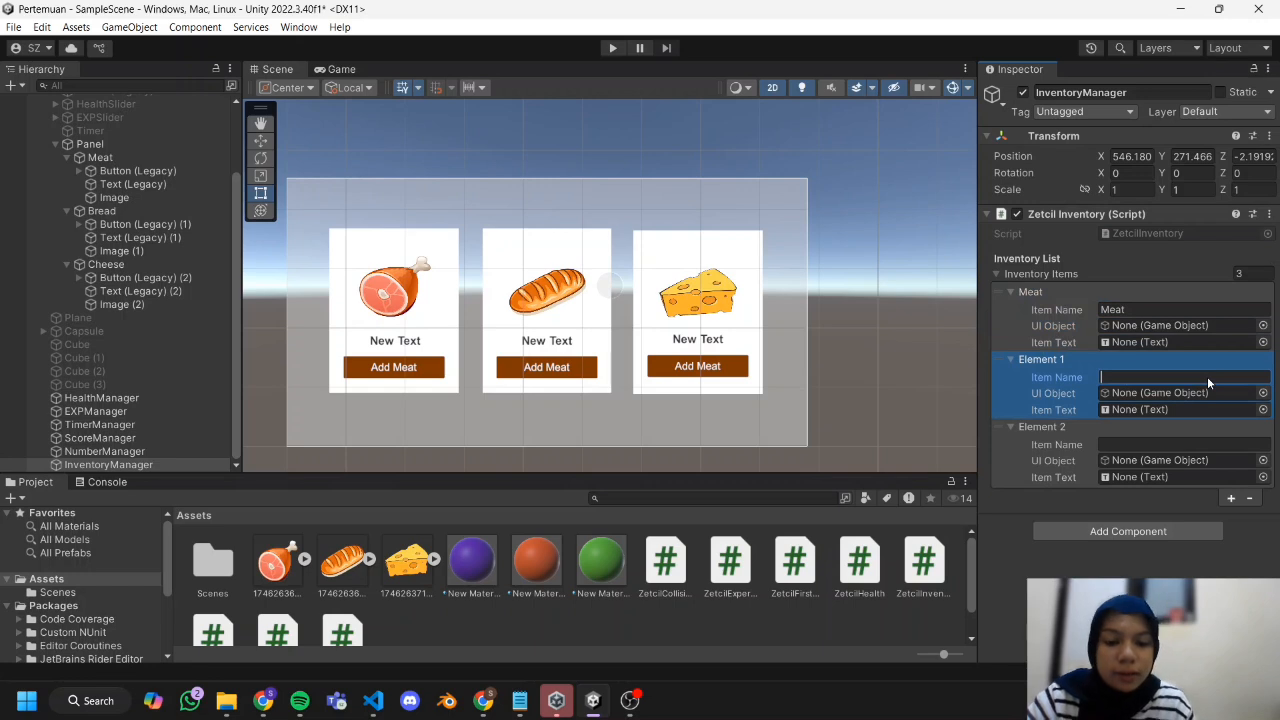
type("Bread")
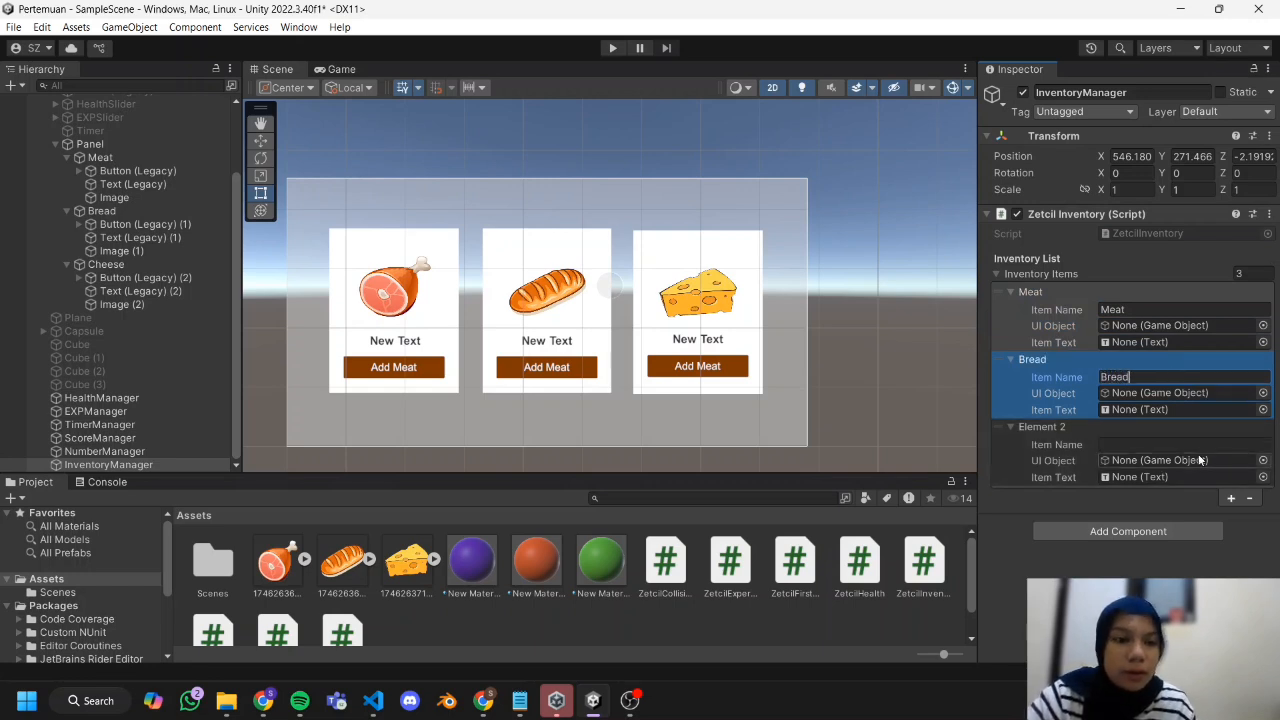
left_click(1195, 441)
type("Chee")
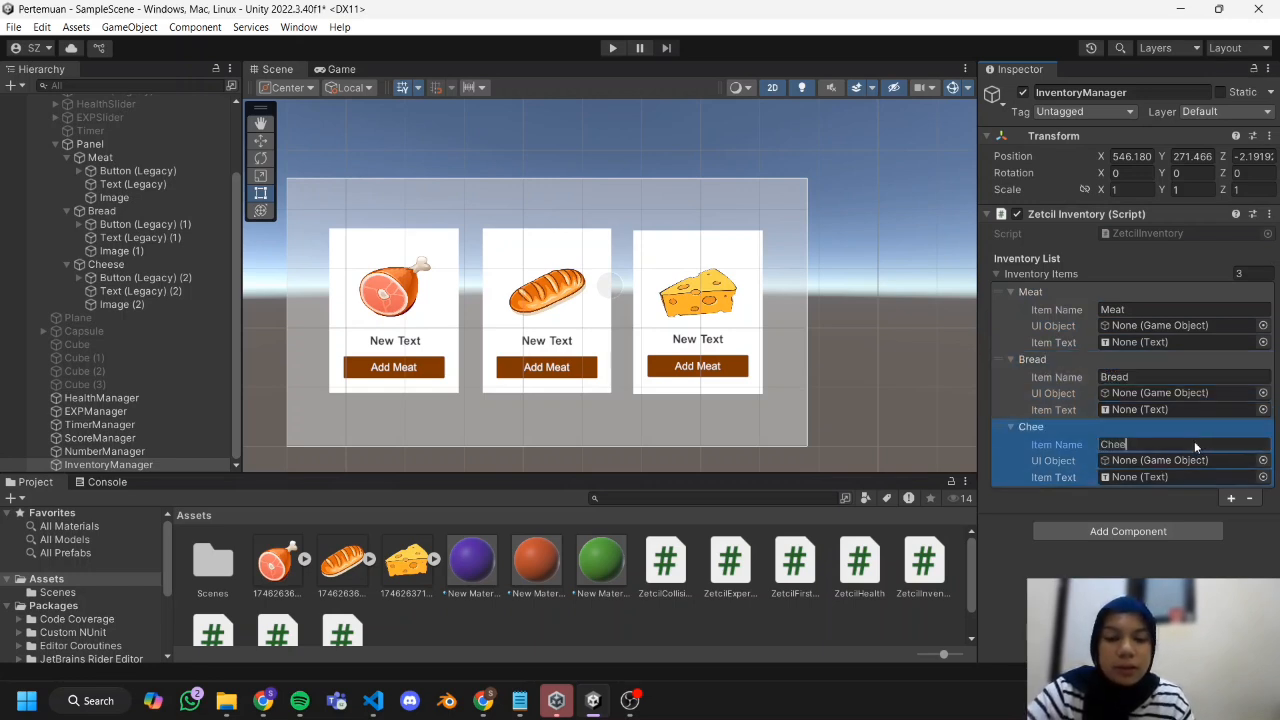
type("se")
Link the Meat item to its card's Image and Text (Legacy), and set the Bread item's UI Object to Image (1).
left_click(1066, 328)
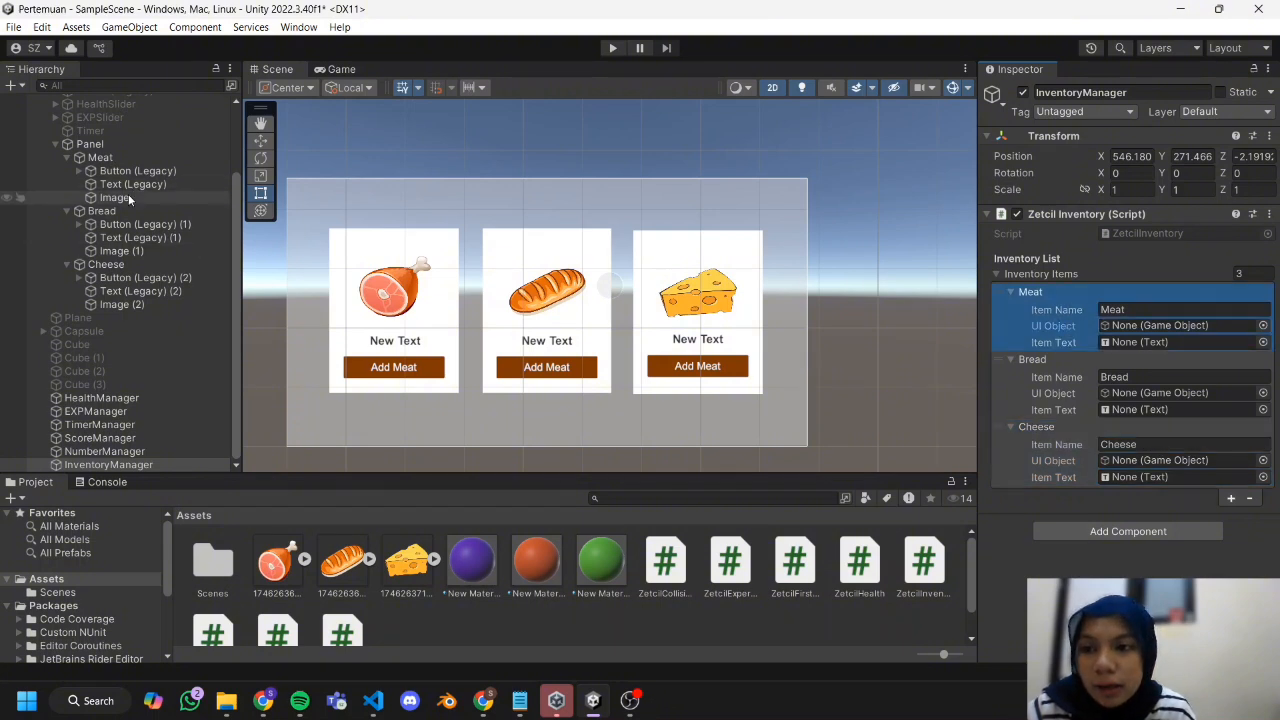
left_click_drag(128, 194, 1188, 327)
left_click_drag(130, 186, 1192, 342)
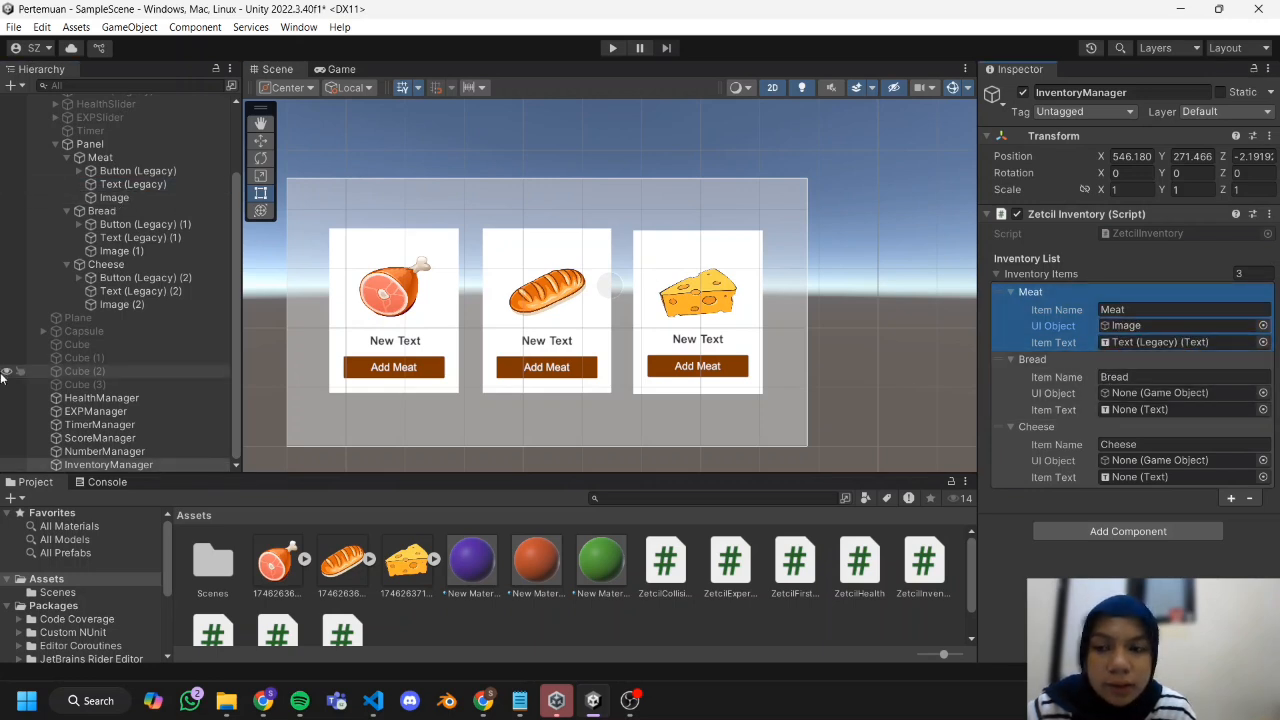
left_click_drag(142, 250, 1165, 393)
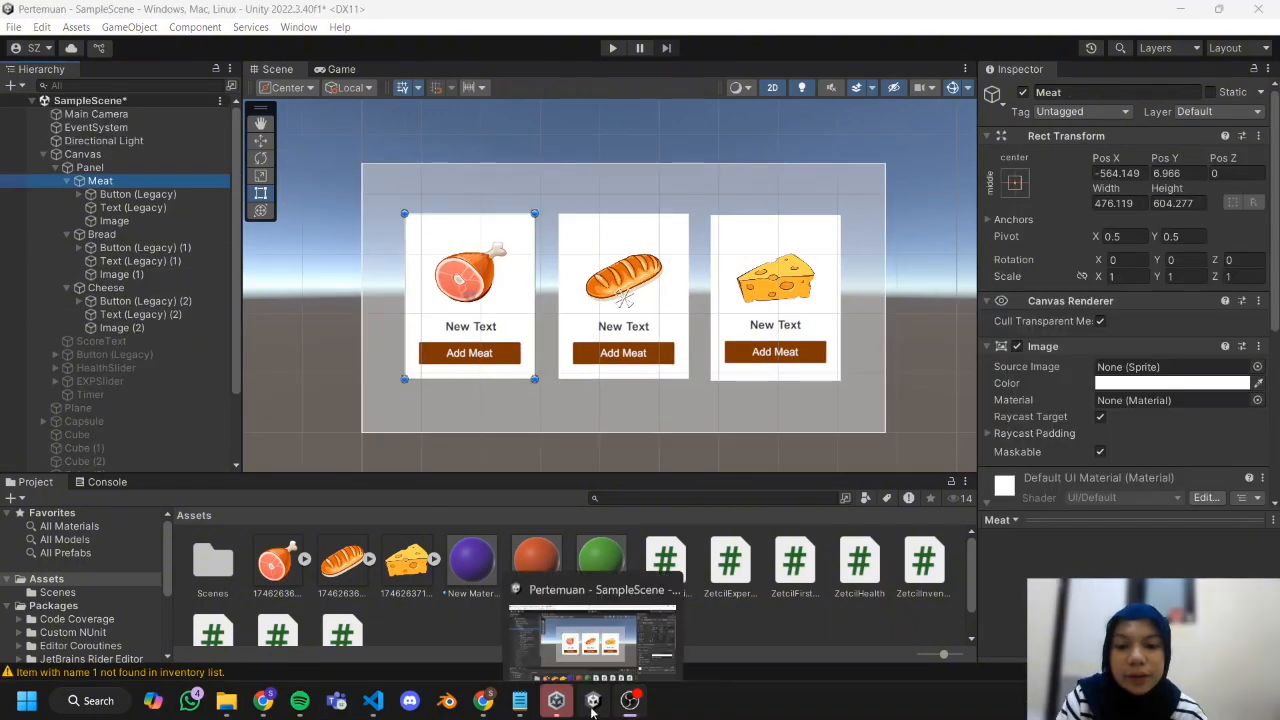
Add an On Click event to the Meat card's button that calls InventoryManager's ZetcilInventory.AddItem with the argument Meat.
left_click(140, 194)
scroll(1101, 402, "down", 8)
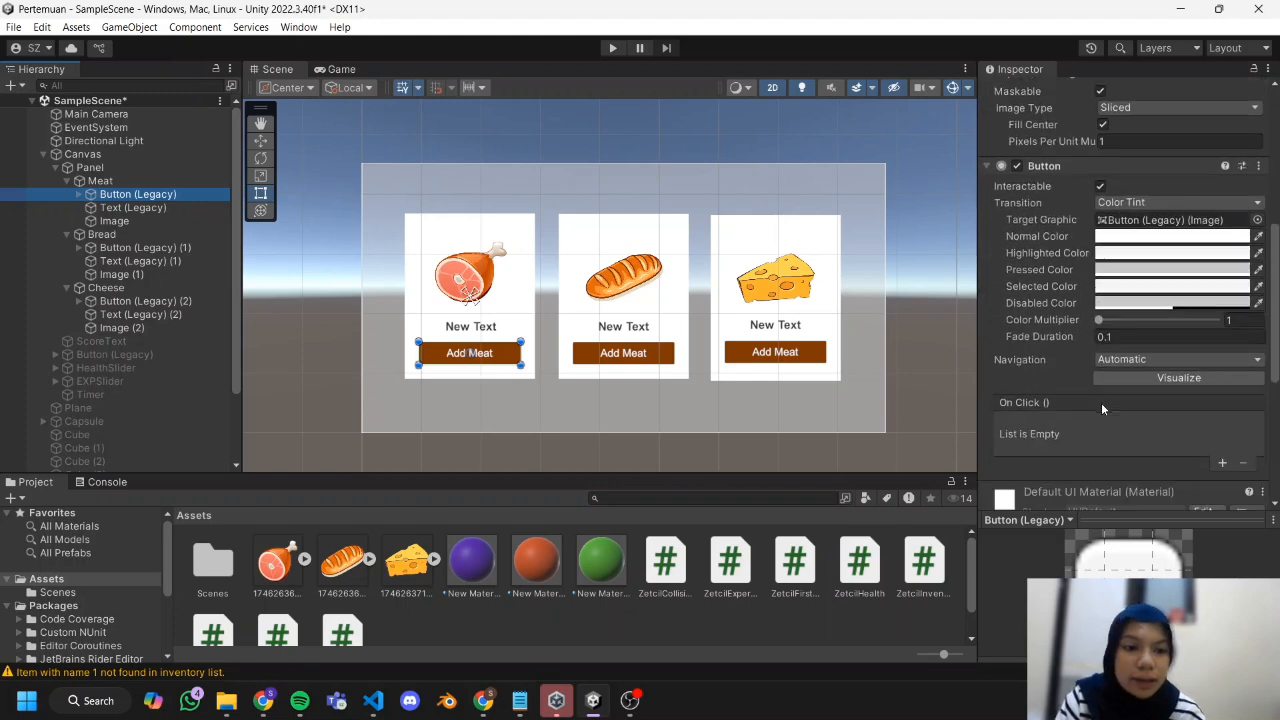
left_click(1224, 373)
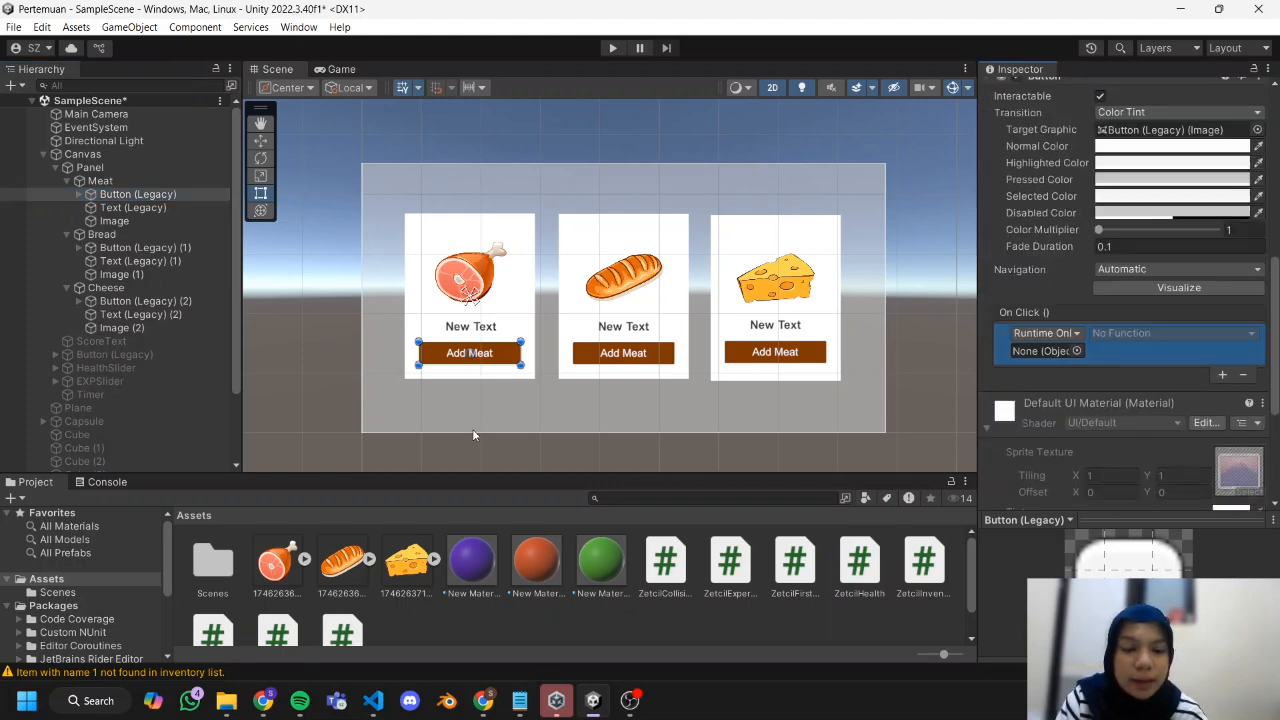
scroll(165, 440, "down", 3)
left_click_drag(140, 465, 1052, 352)
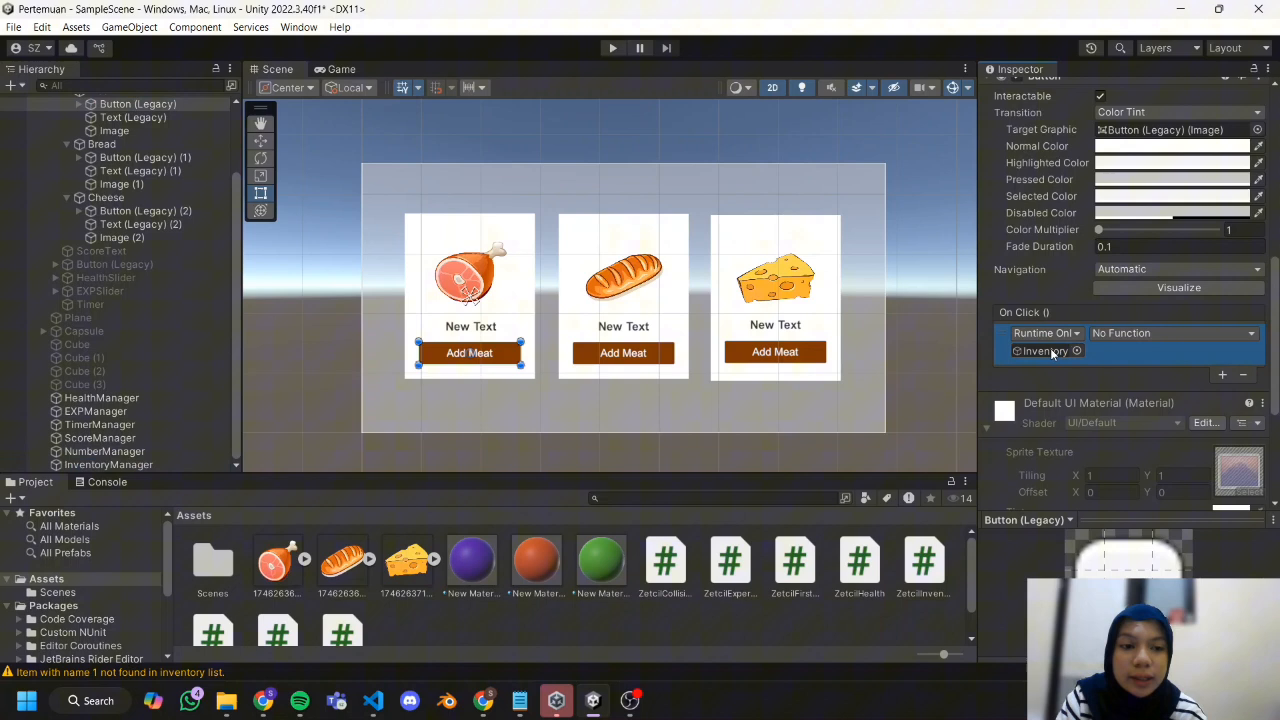
left_click(1132, 337)
mouse_move(1148, 418)
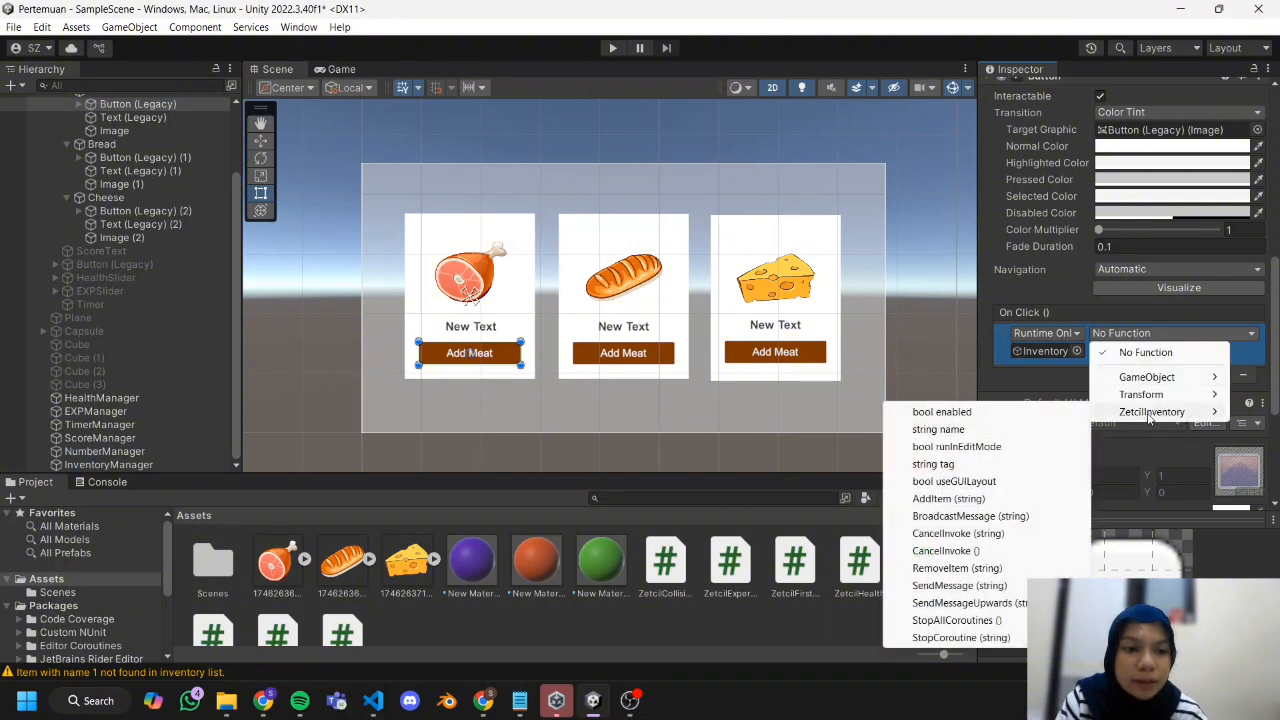
left_click(990, 499)
left_click(1112, 349)
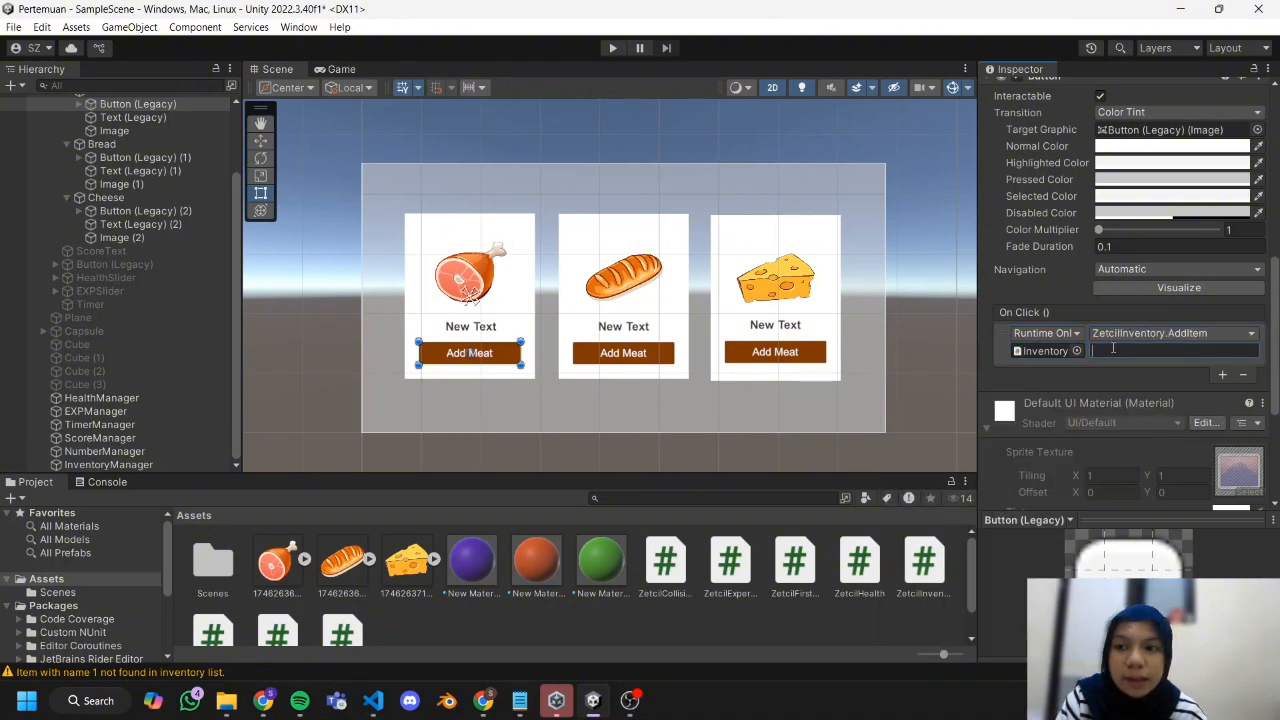
type("Mea")
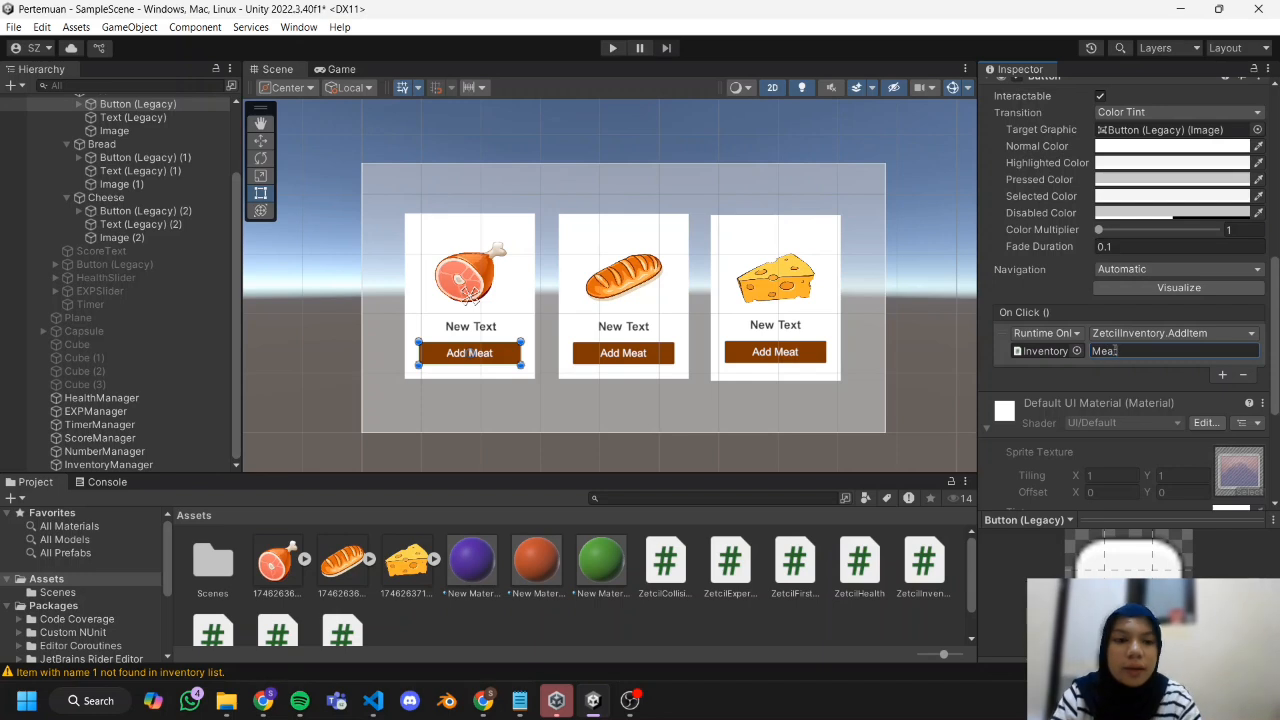
type("t")
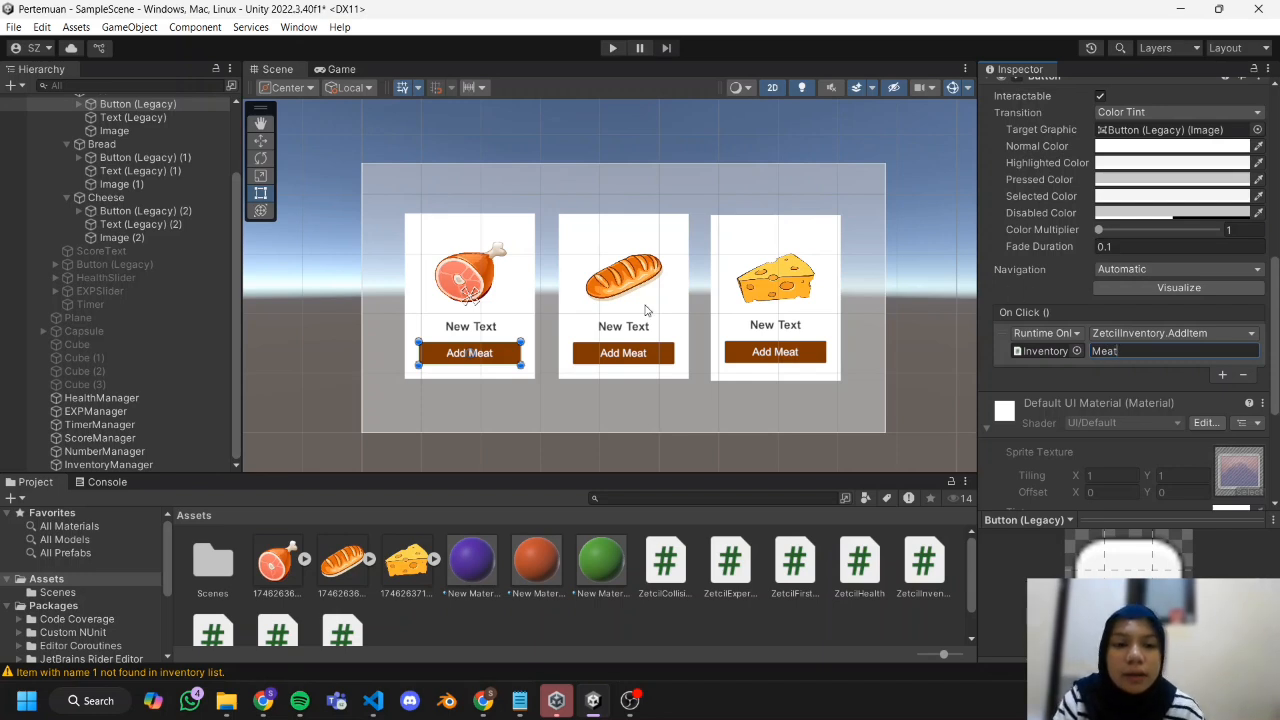
Set the Cheese card's button to call InventoryManager's ZetcilInventory.AddItem on click with the argument Cheese.
left_click(202, 157)
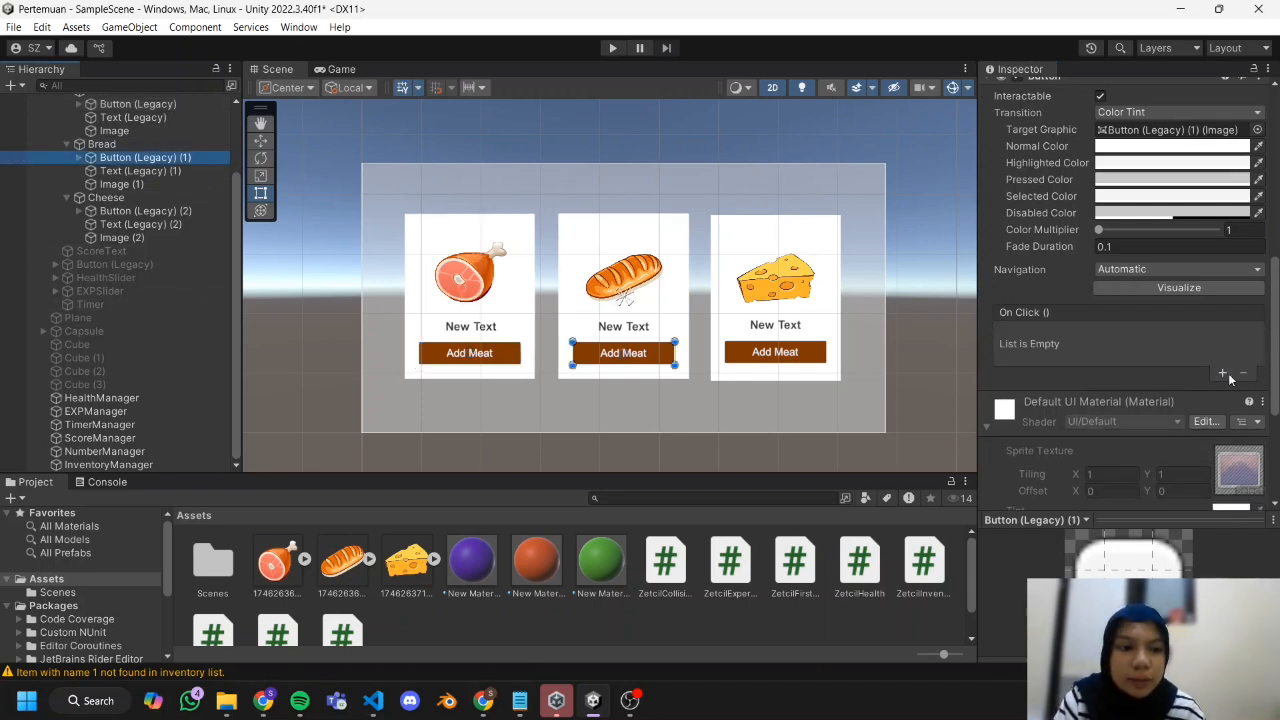
left_click(160, 211)
left_click(1194, 333)
left_click(1170, 351)
type("Cheese")
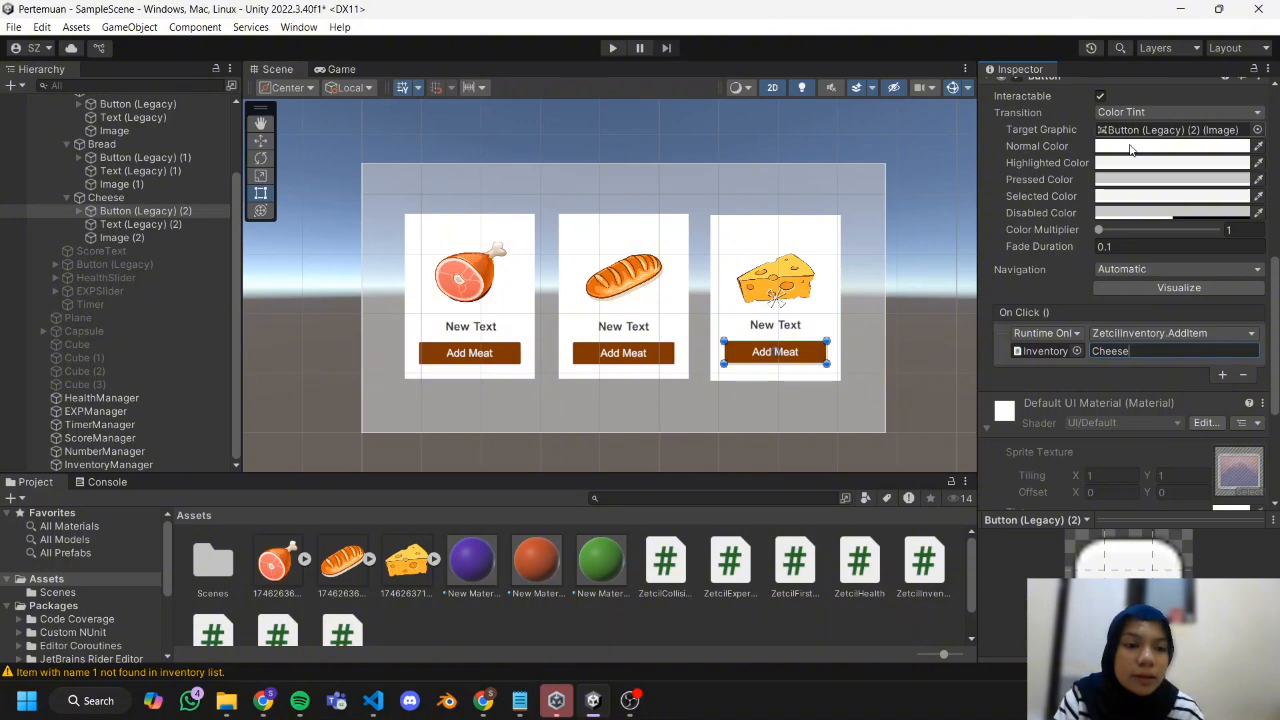
left_click(1087, 383)
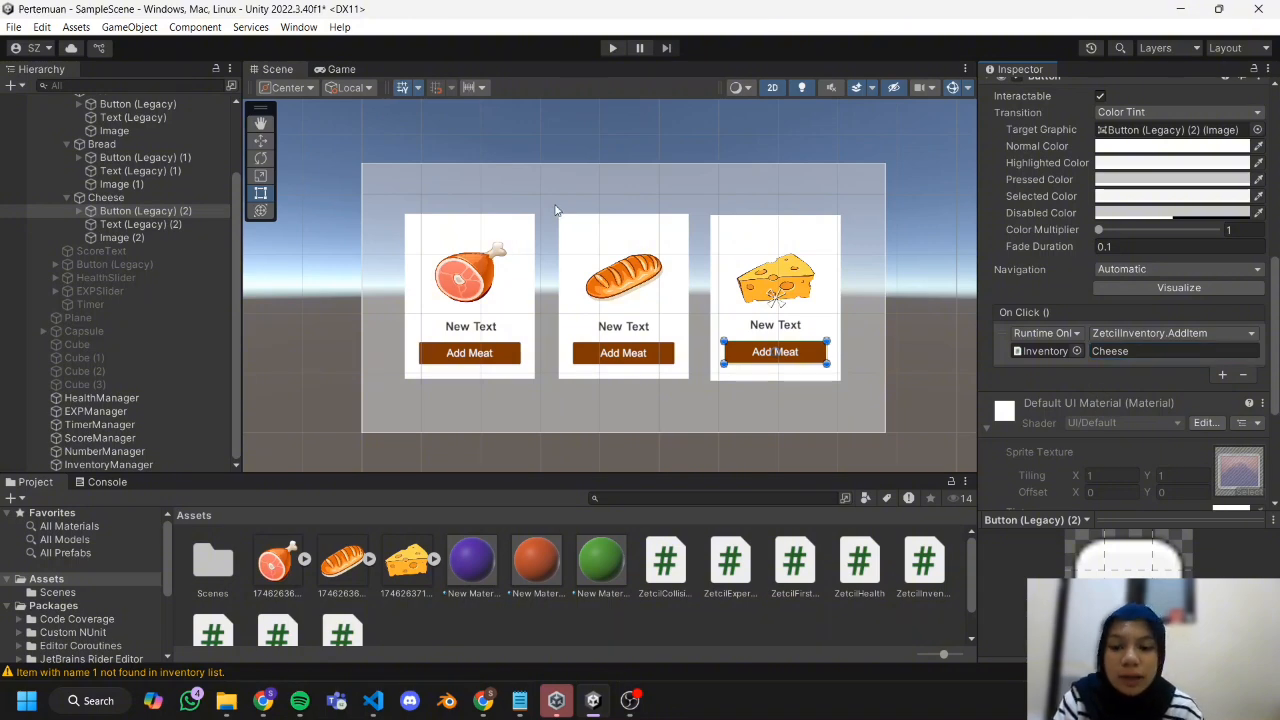
Play the scene, test adding items repeatedly with the Meat, Bread and Cheese cards' buttons, and stop it.
left_click(613, 48)
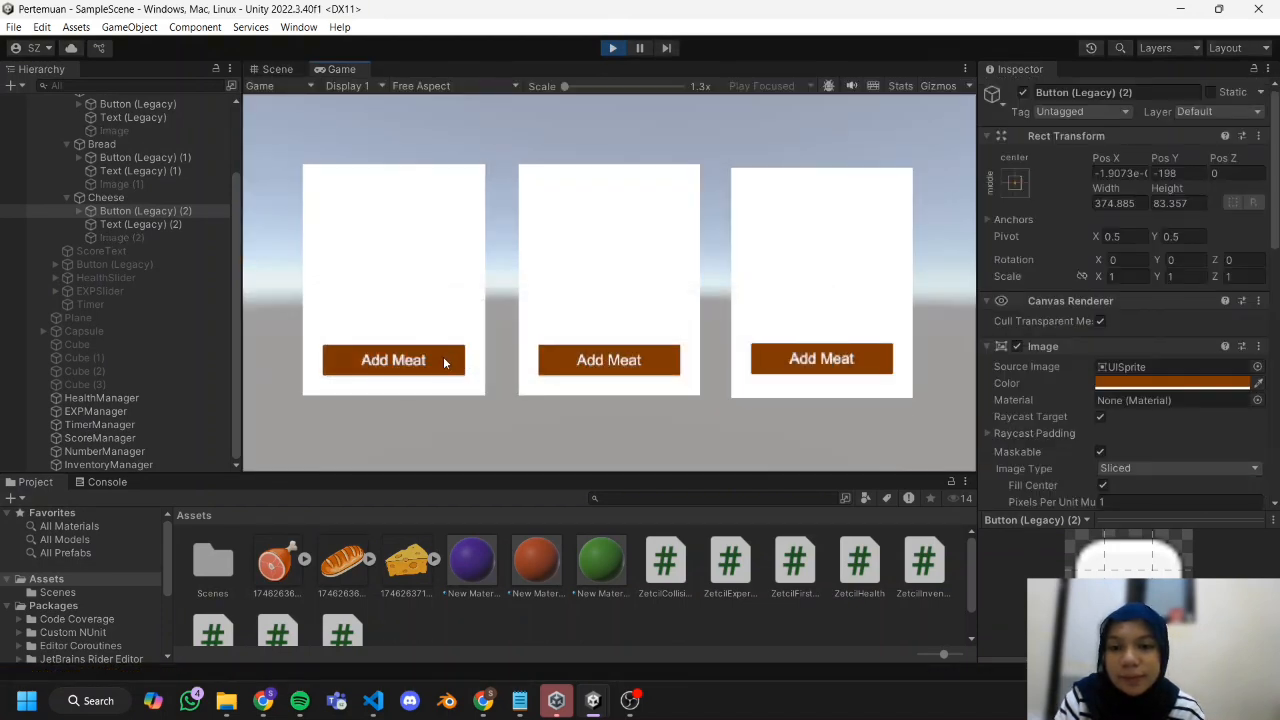
left_click(443, 357)
left_click(444, 362)
left_click(443, 358)
left_click(443, 358)
left_click(443, 358)
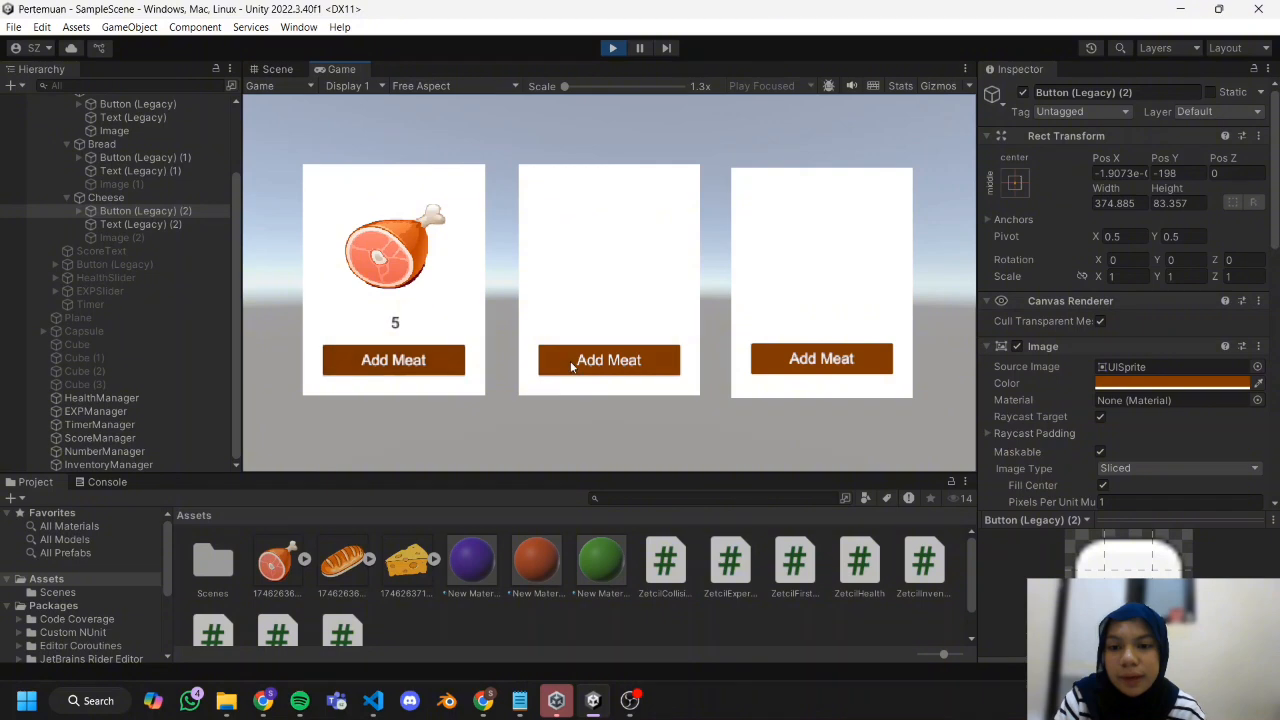
left_click(591, 359)
left_click(591, 359)
left_click(592, 362)
left_click(595, 369)
left_click(595, 369)
left_click(885, 358)
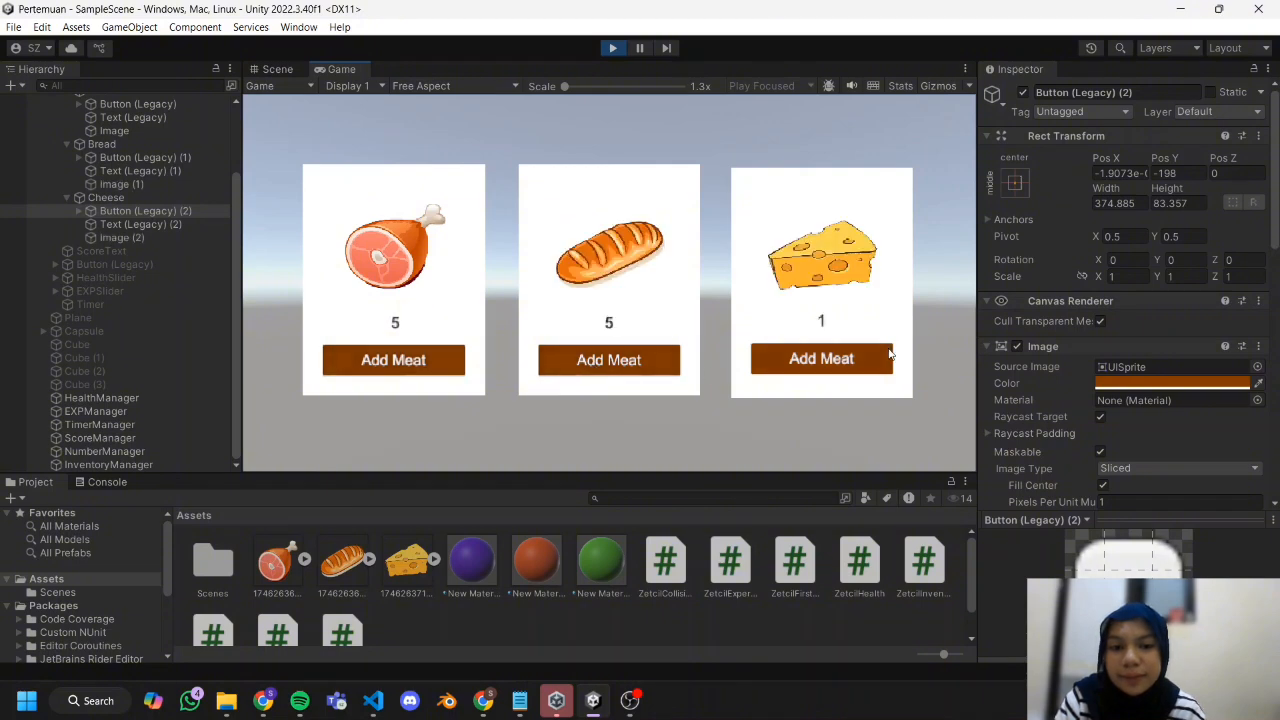
left_click(885, 358)
left_click(885, 358)
left_click(885, 358)
left_click(885, 358)
left_click(606, 50)
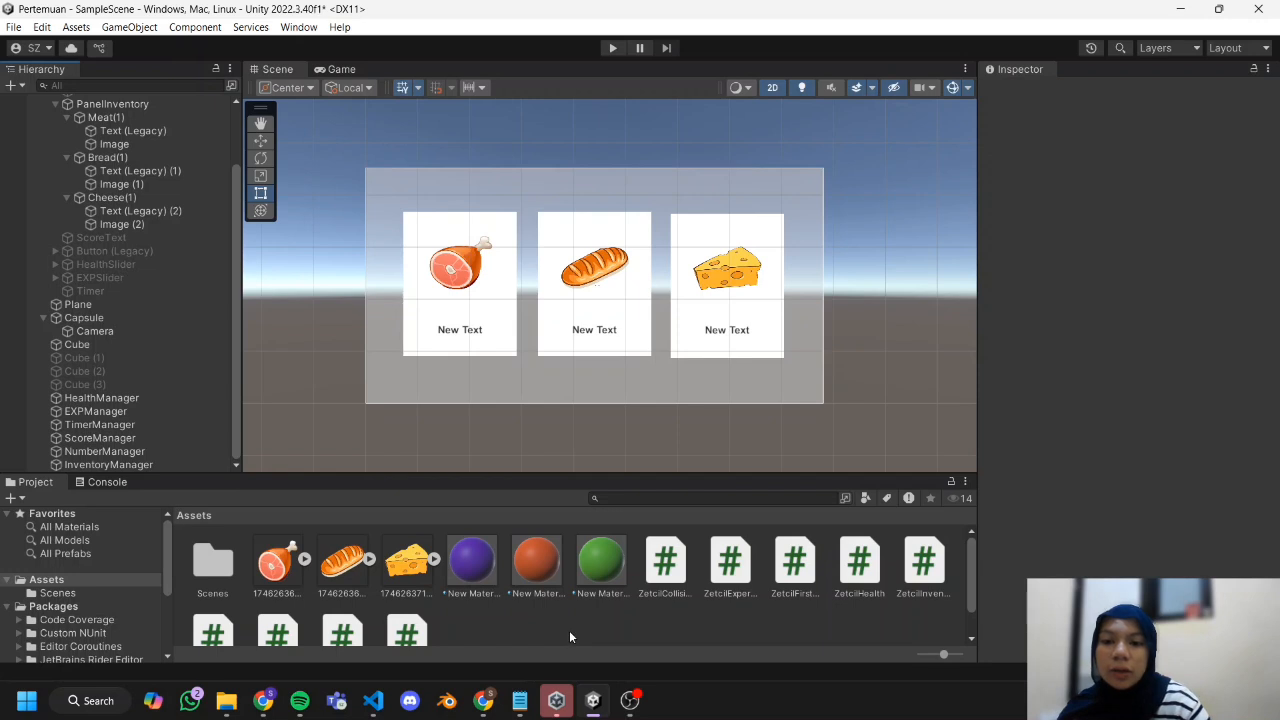
Review the ZetcilKeypress script in the project assets and its listing in the browser's Practical Module Chapter 02 document, and return to Unity.
scroll(570, 620, "down", 1)
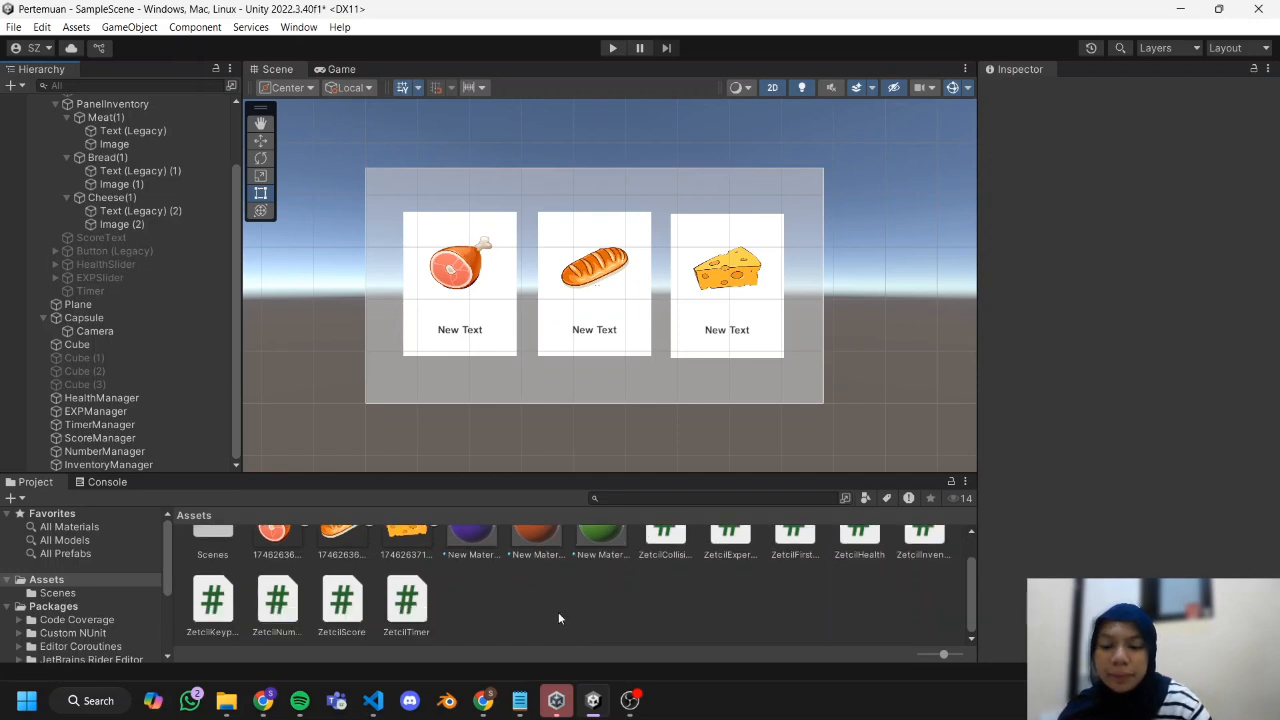
scroll(558, 618, "up", 1)
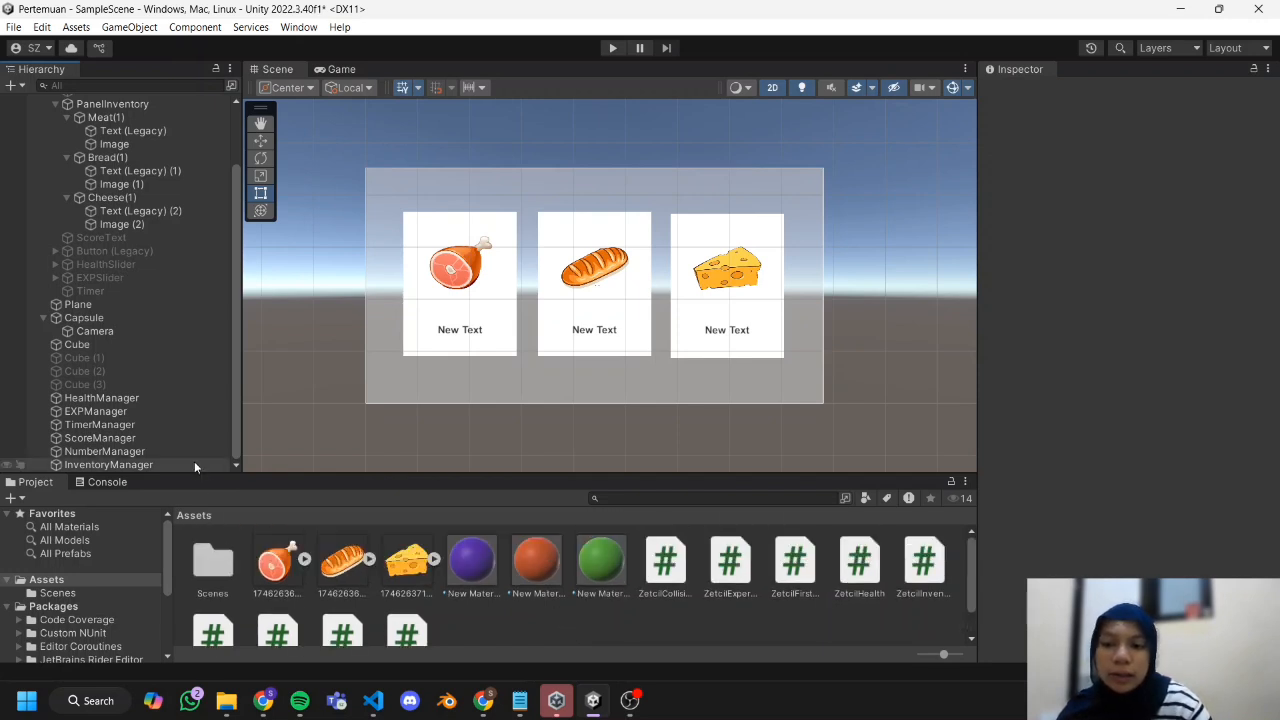
scroll(307, 598, "down", 1)
left_click(212, 600)
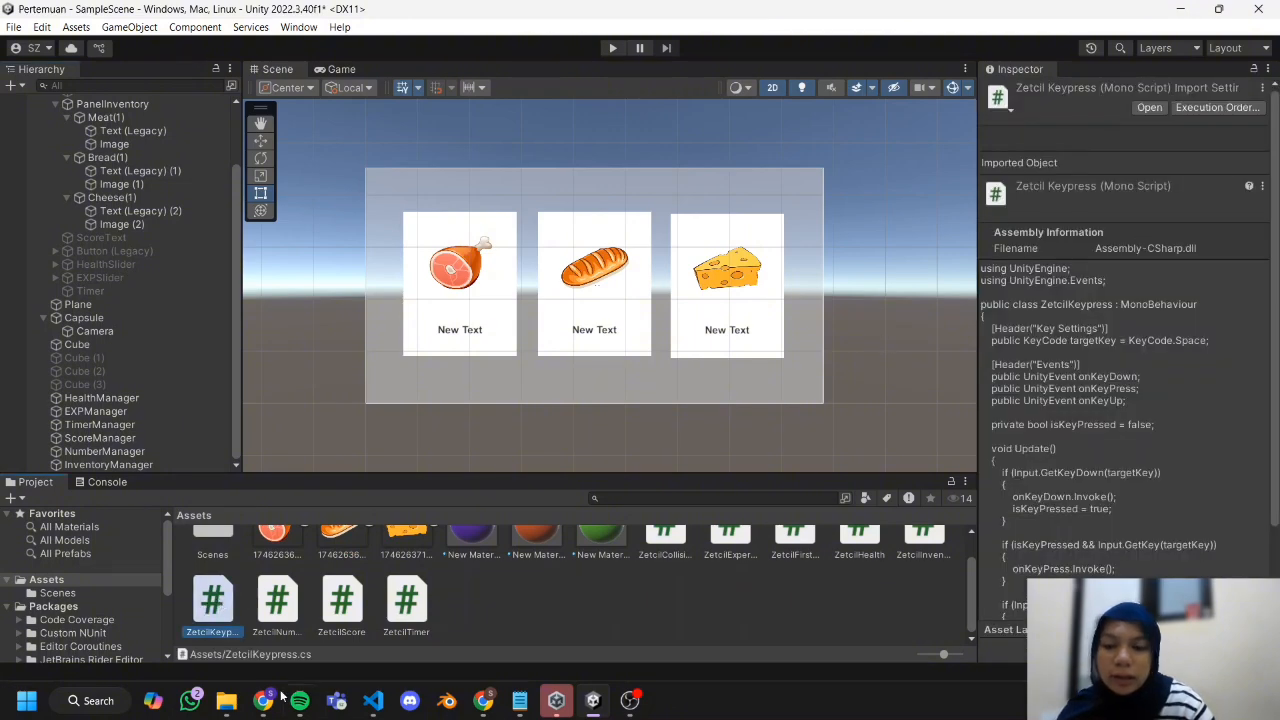
mouse_move(265, 700)
left_click(249, 615)
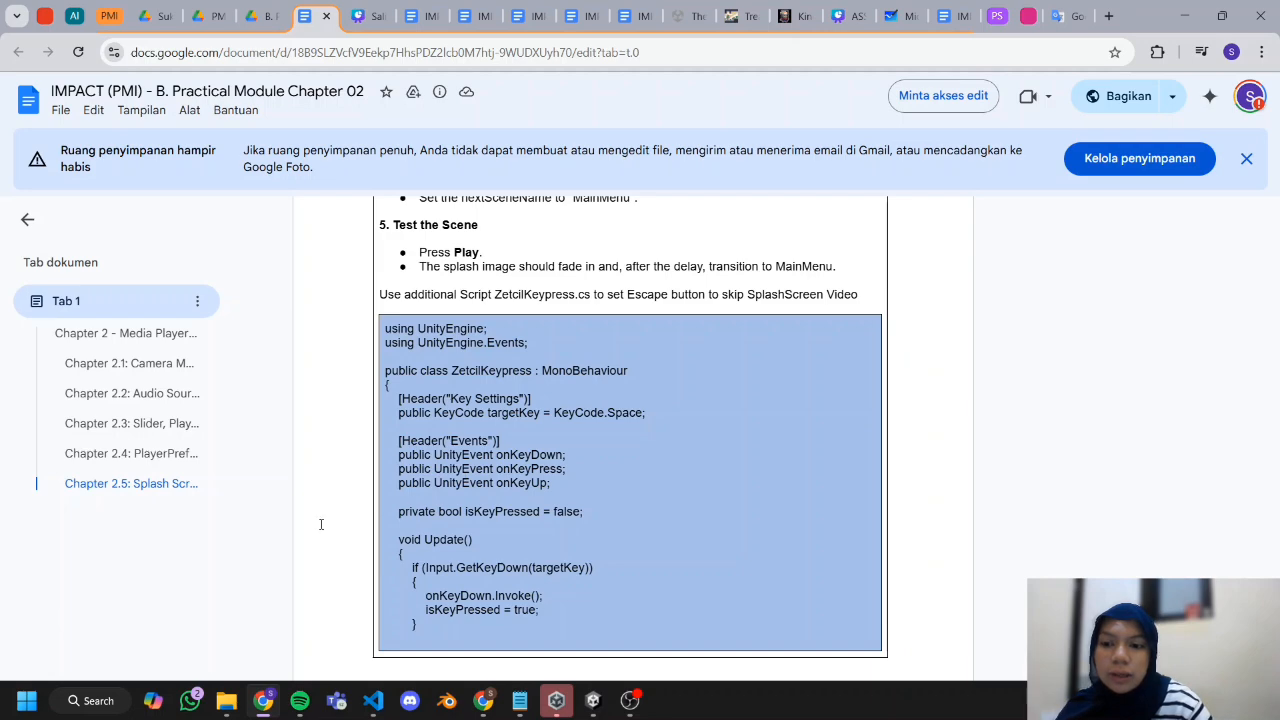
scroll(570, 515, "down", 2)
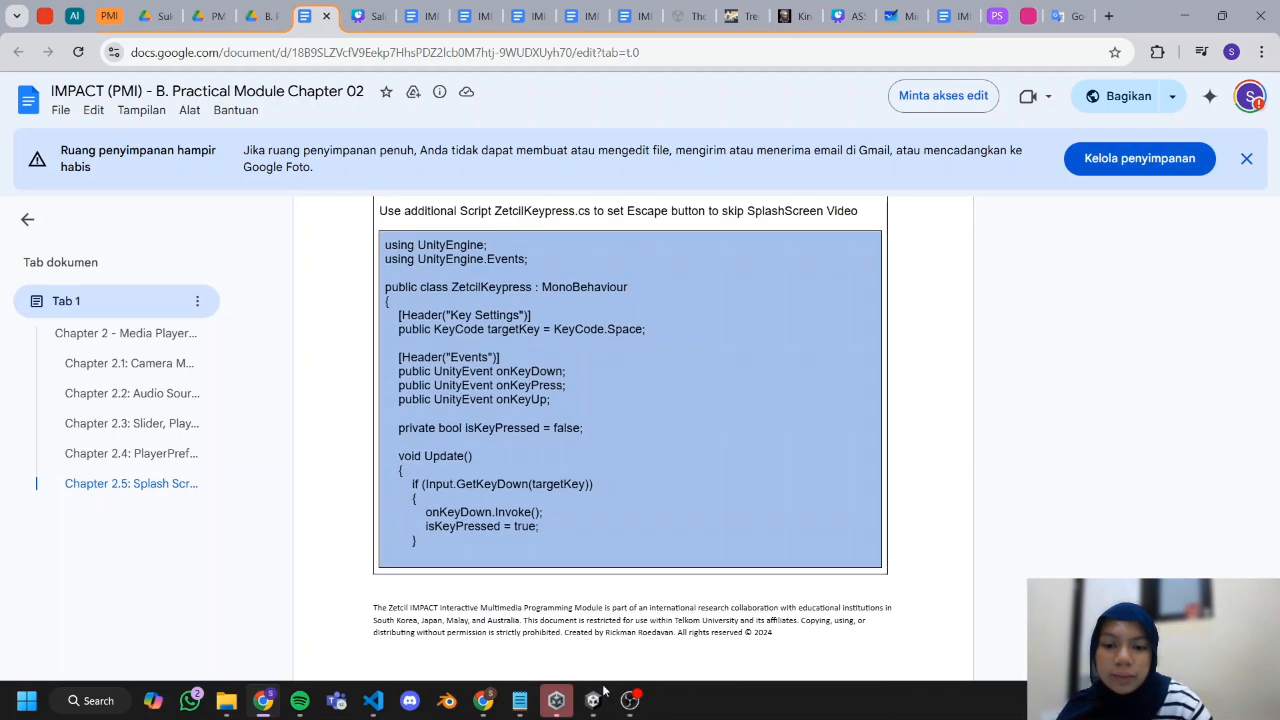
left_click(596, 703)
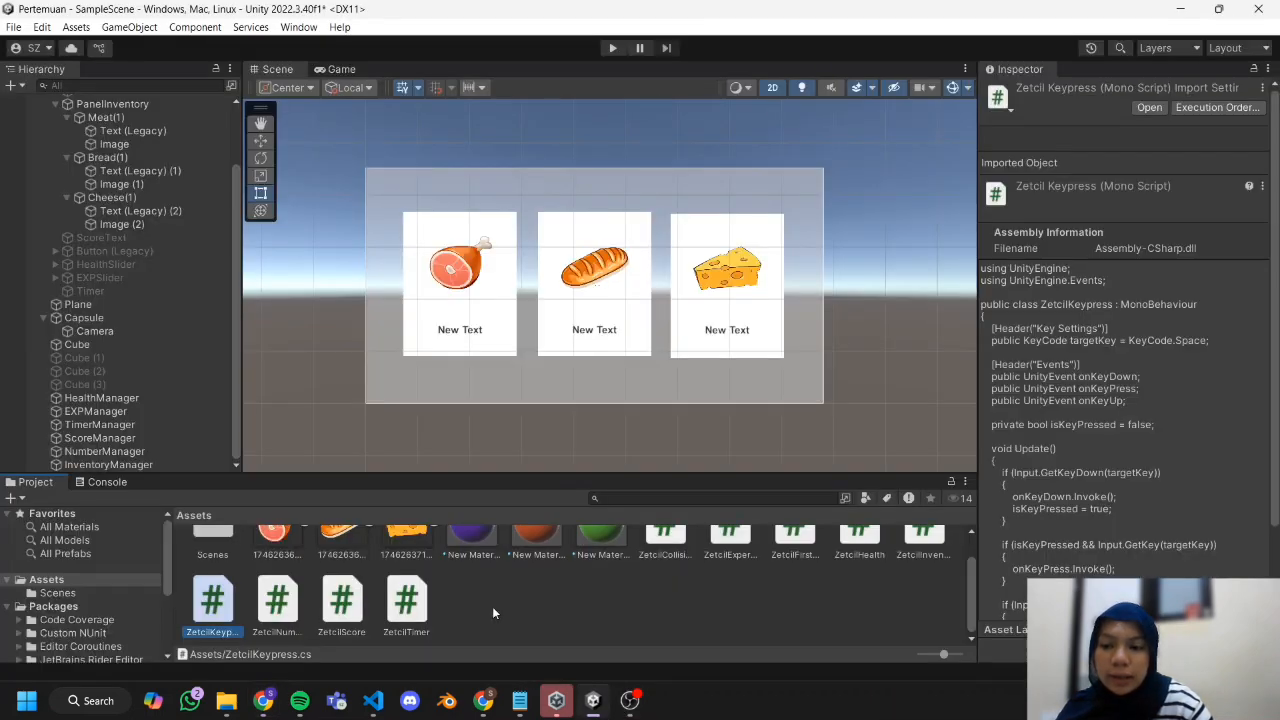
Create an empty game object in the scene and name it KeypressManager.
left_click(11, 86)
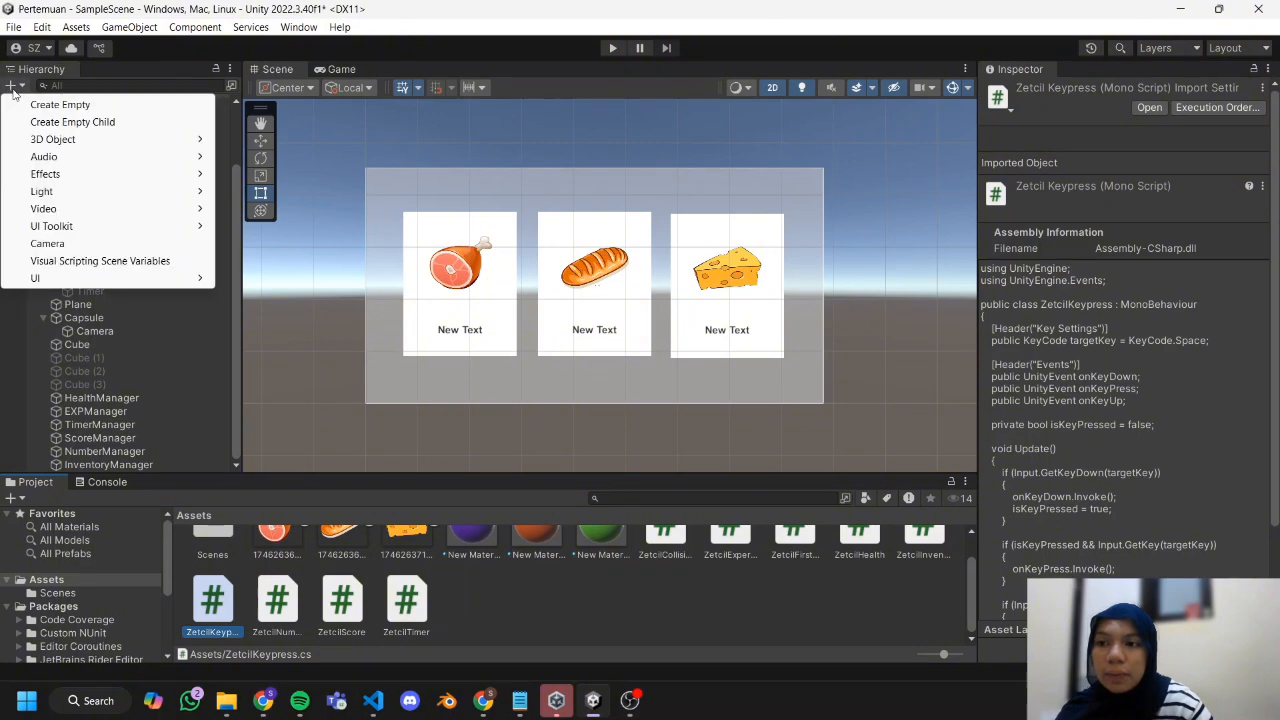
left_click(60, 104)
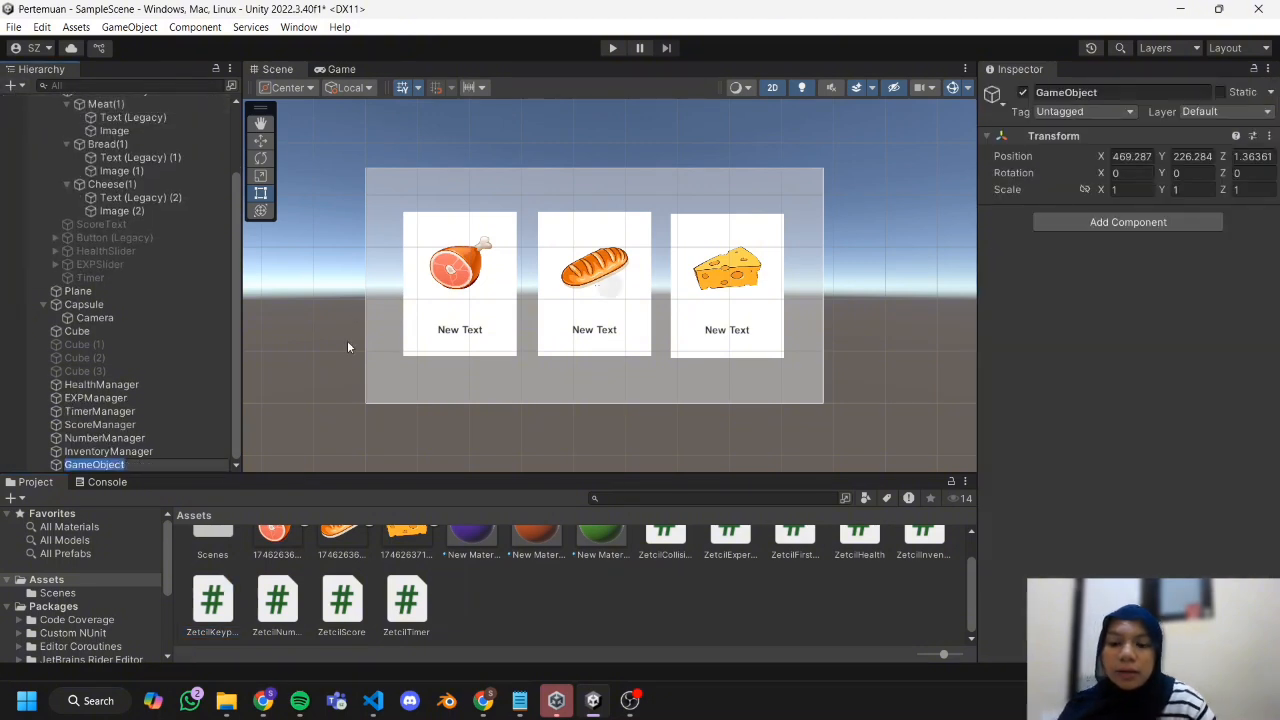
type("Keypres")
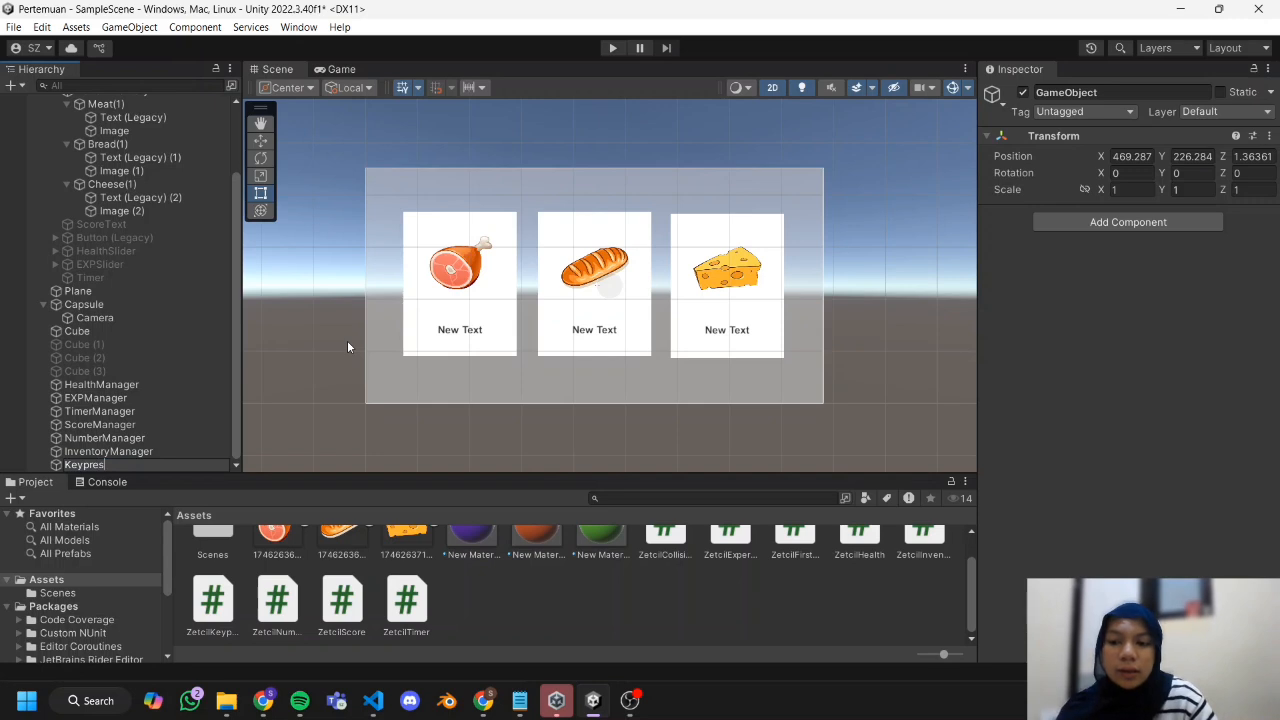
type("sManag")
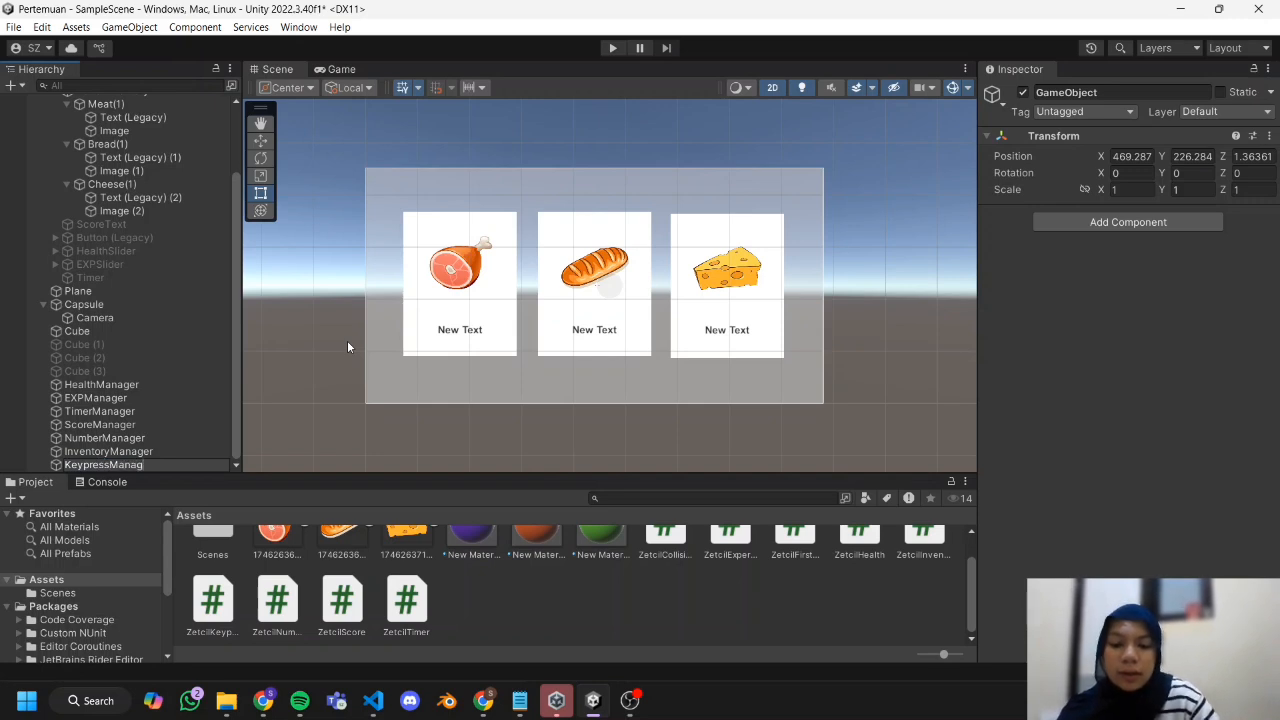
type("er")
key("Return")
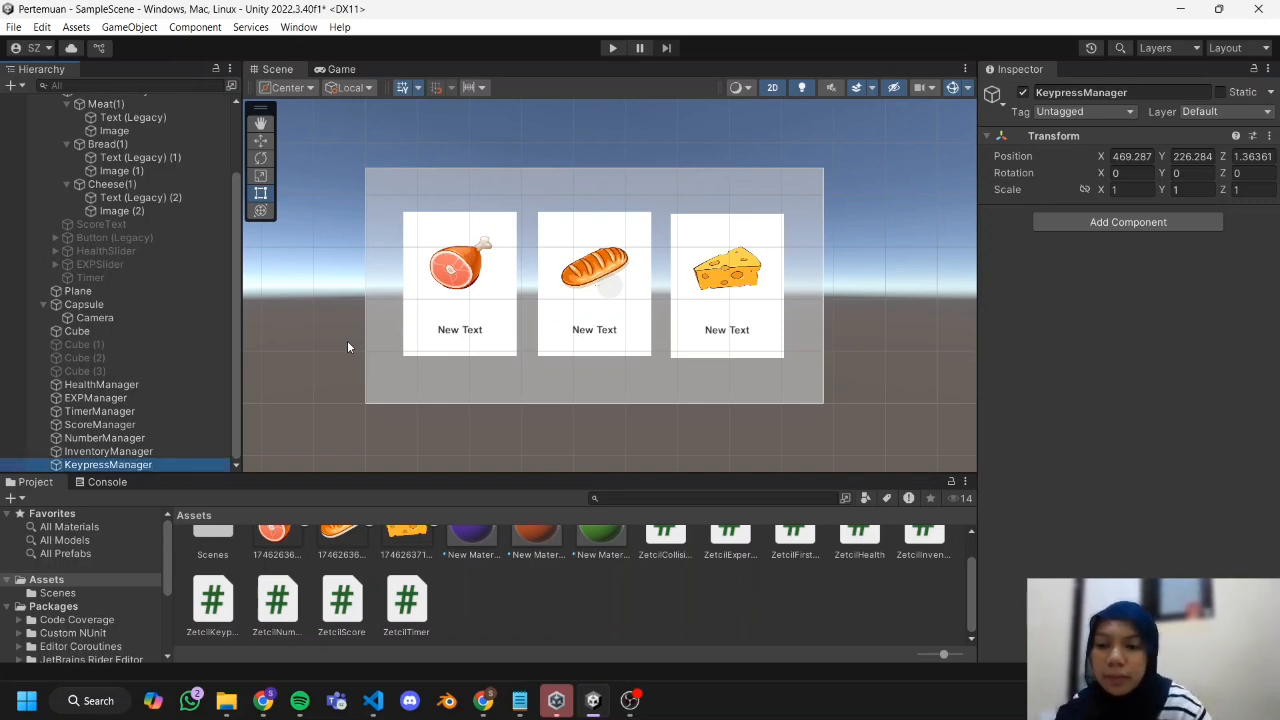
Attach the ZetcilKeypress script to the KeypressManager object and clear the selection.
scroll(233, 605, "up", 1)
left_click_drag(228, 605, 193, 466)
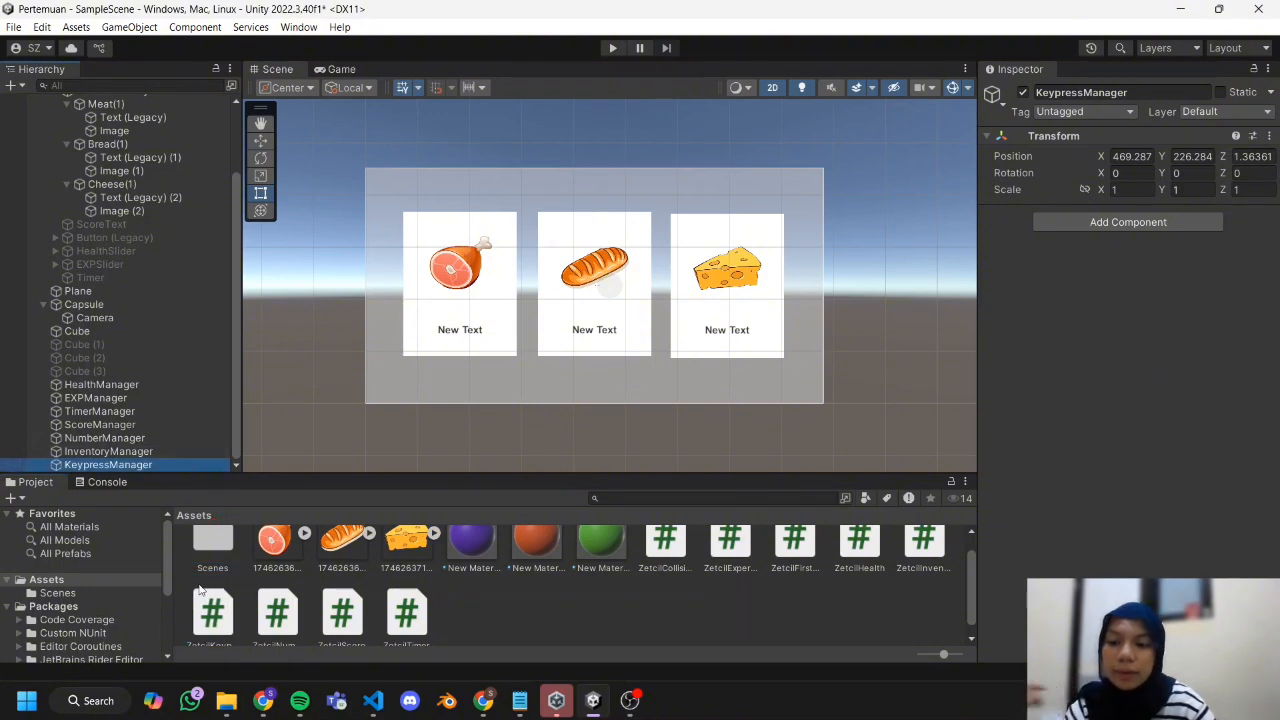
left_click_drag(222, 615, 212, 467)
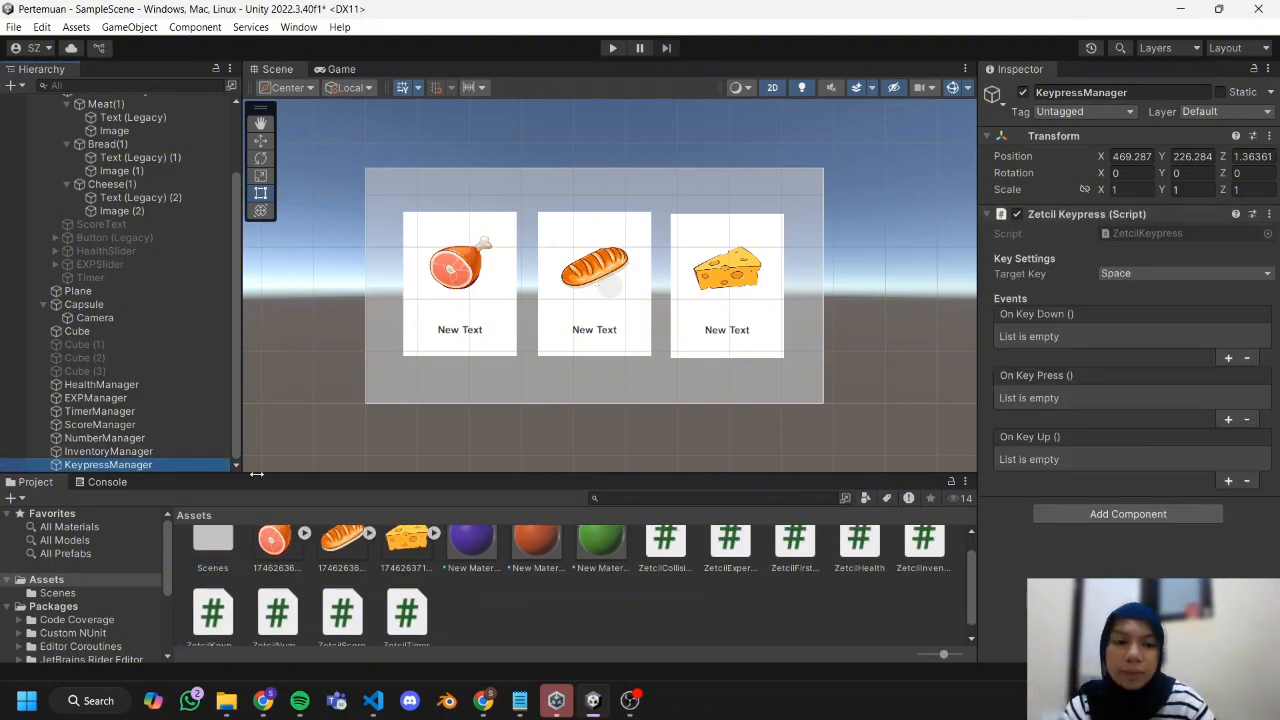
left_click(470, 603)
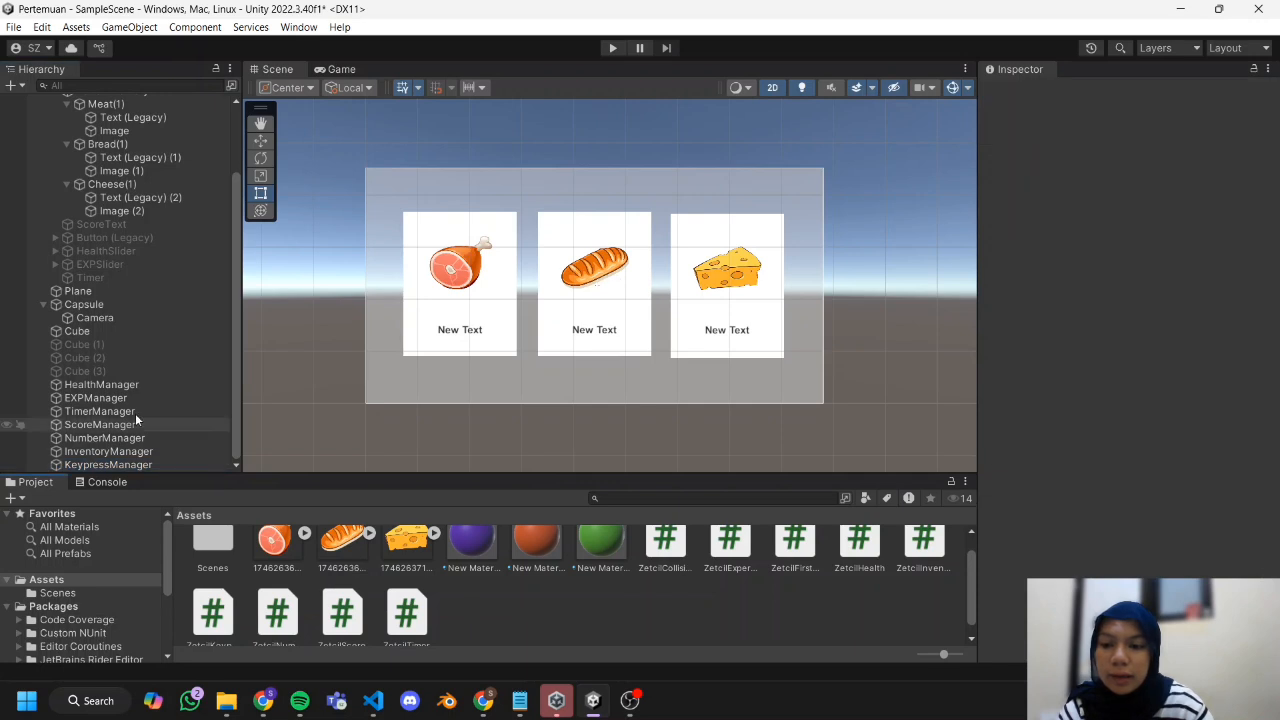
Collapse the Capsule's children and attach the ZetcilCollisionDetection script to the Cube.
left_click(44, 304)
left_click(79, 332)
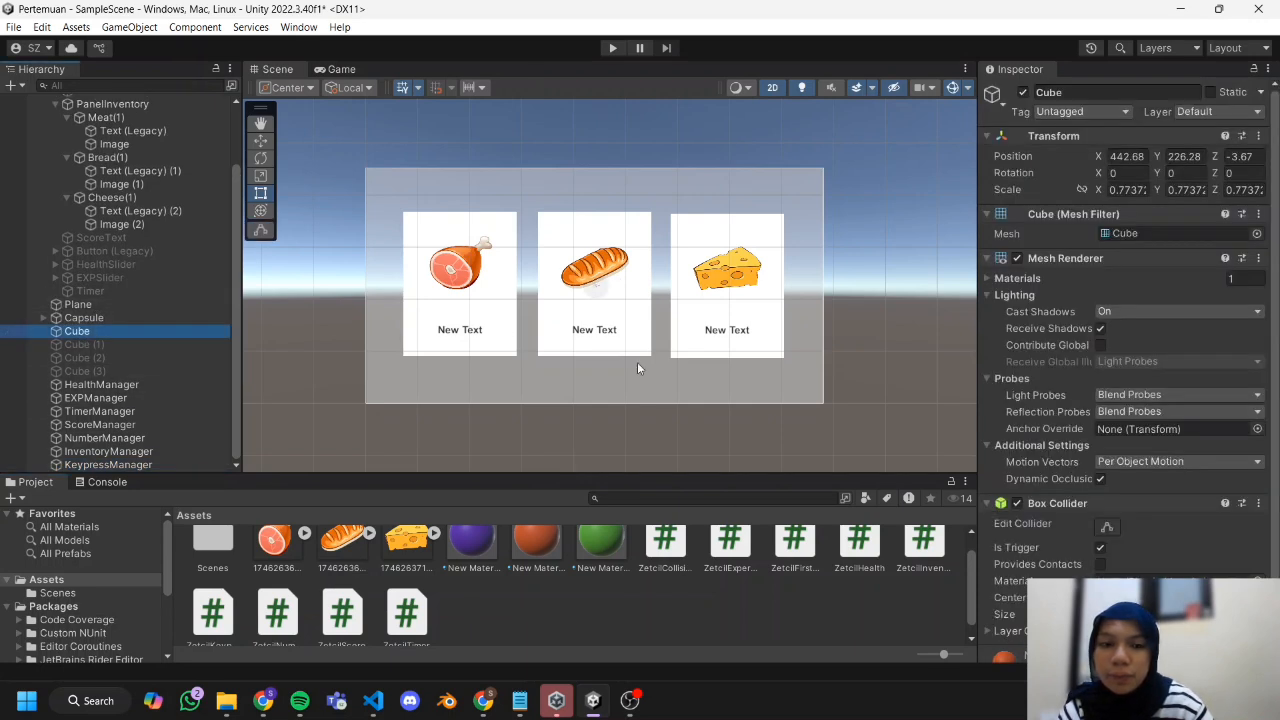
scroll(1206, 389, "down", 3)
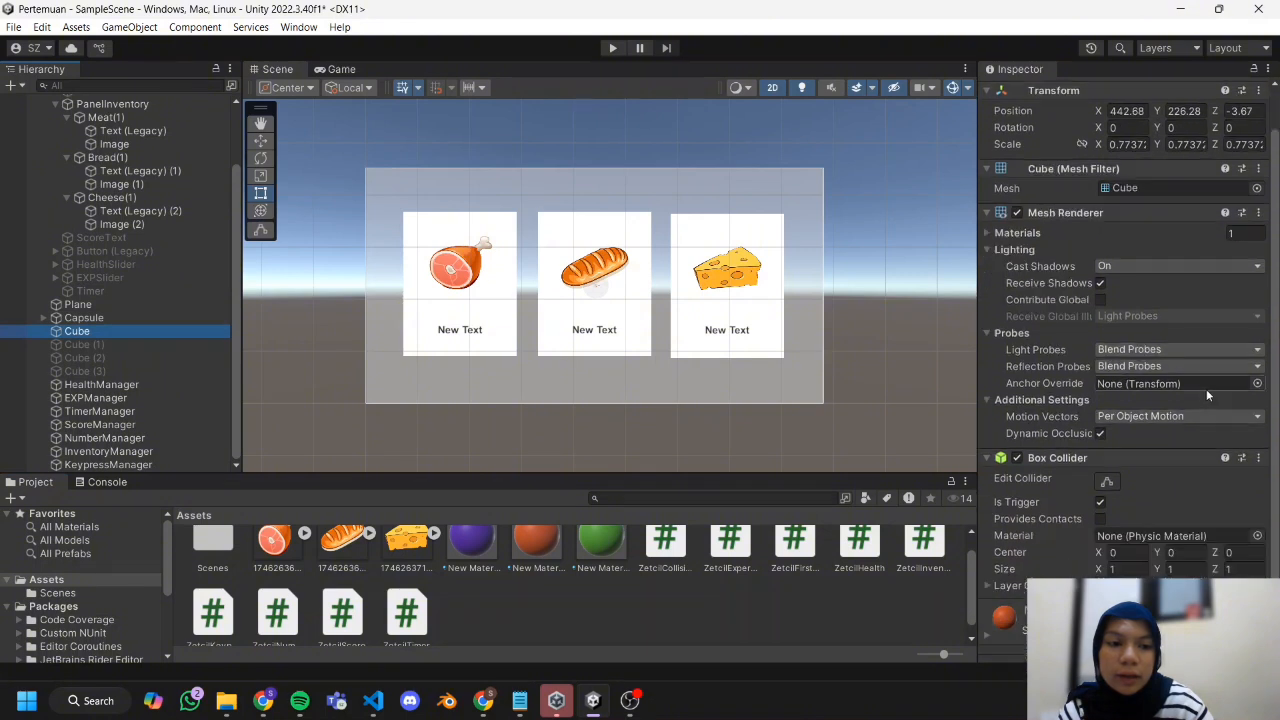
scroll(680, 593, "up", 1)
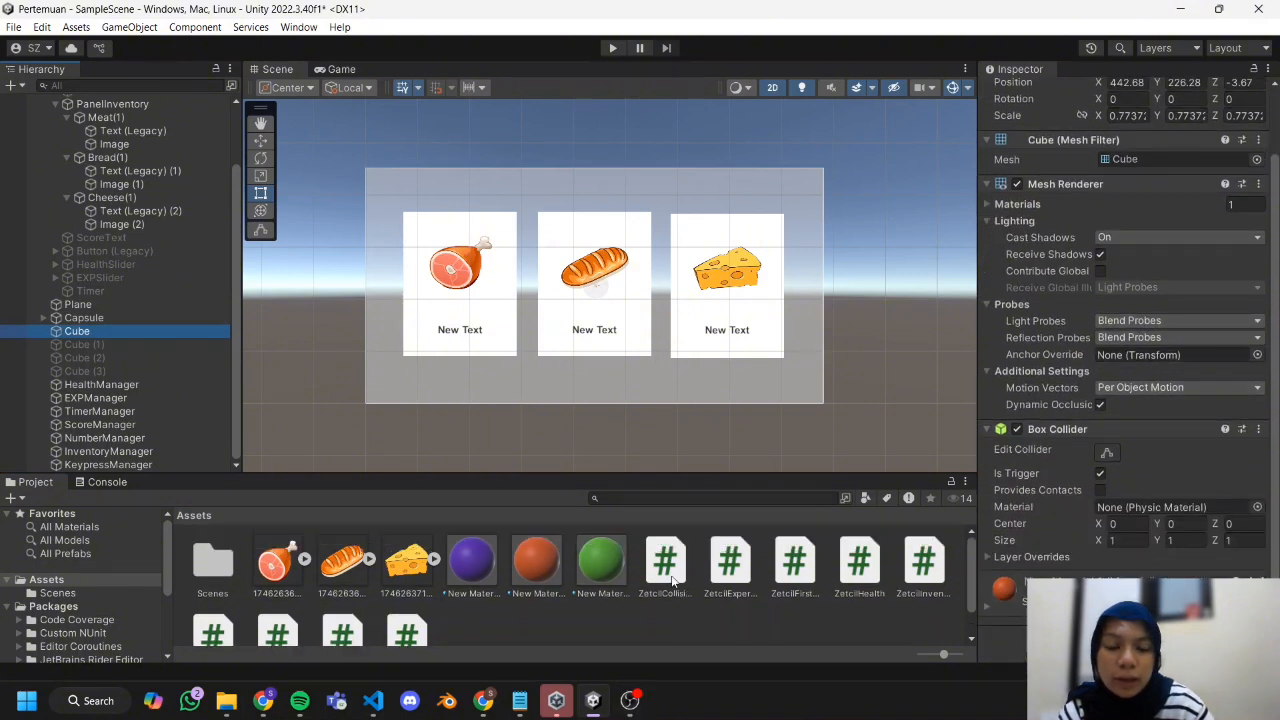
left_click_drag(672, 568, 162, 332)
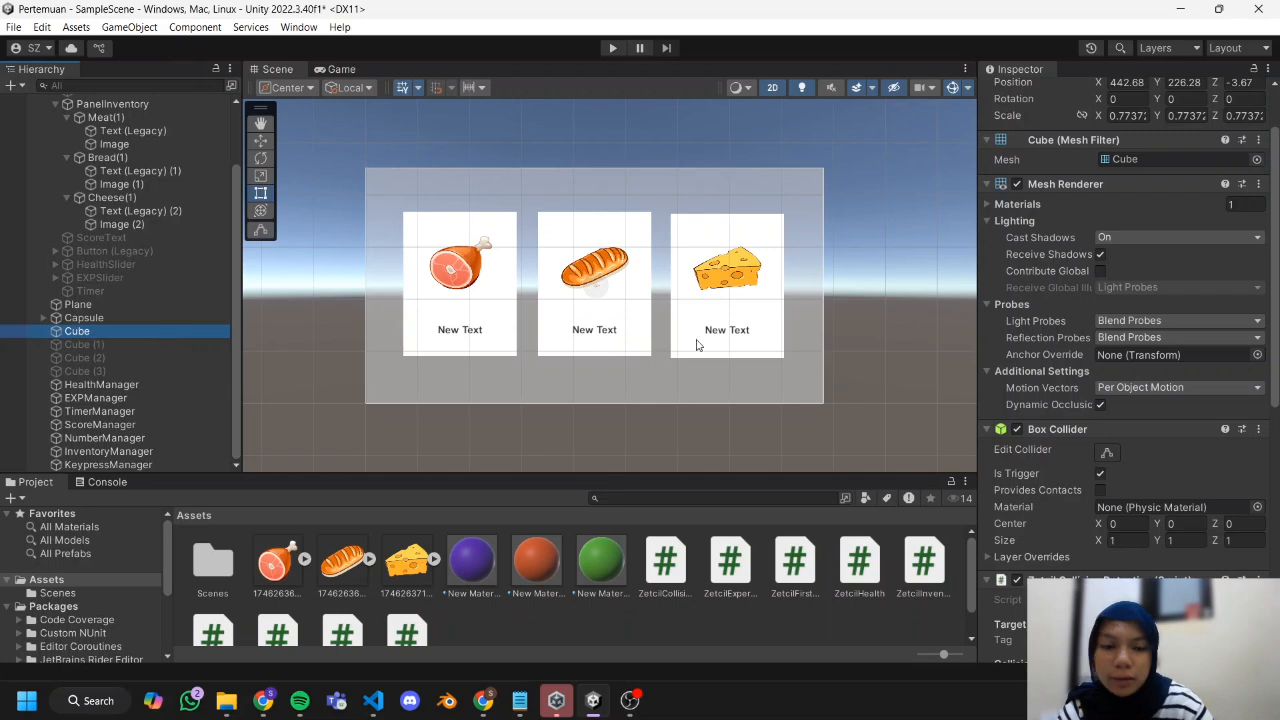
Add a Trigger Enter Event to the Cube's collision detection that calls GameObject.SetActive on the Cube itself, with its value unchecked.
scroll(1132, 385, "down", 5)
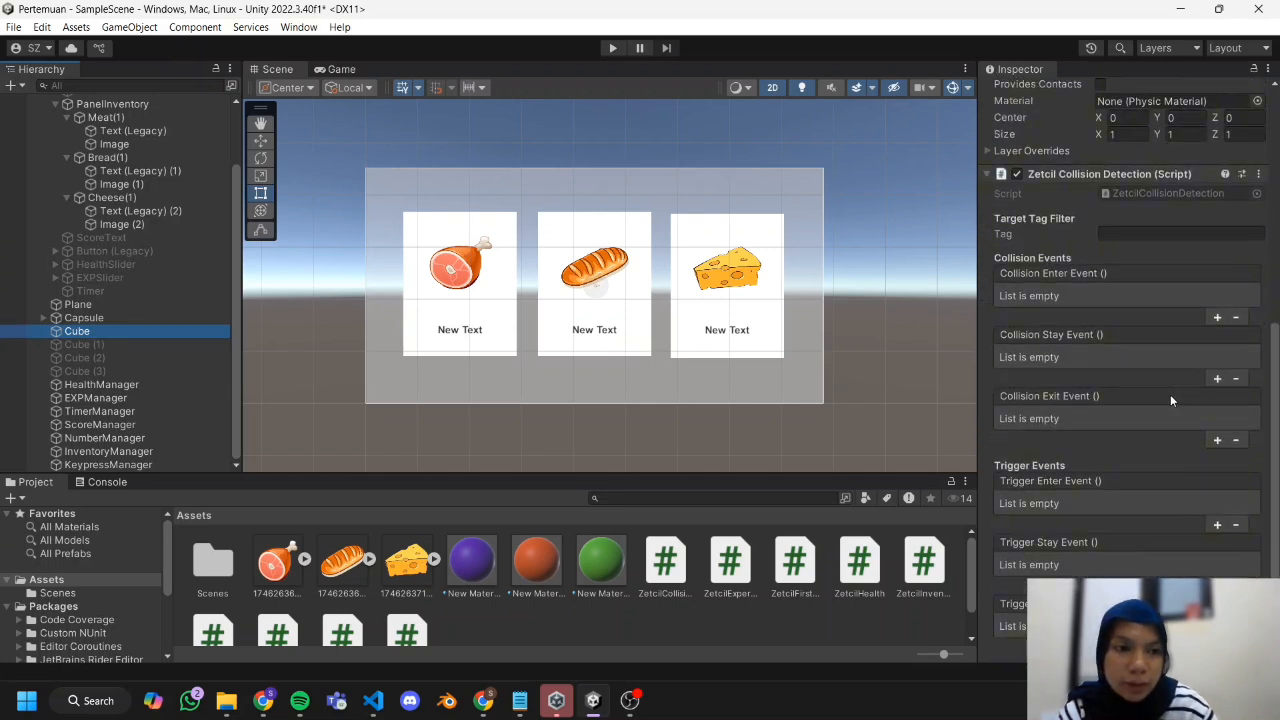
scroll(1124, 338, "down", 1)
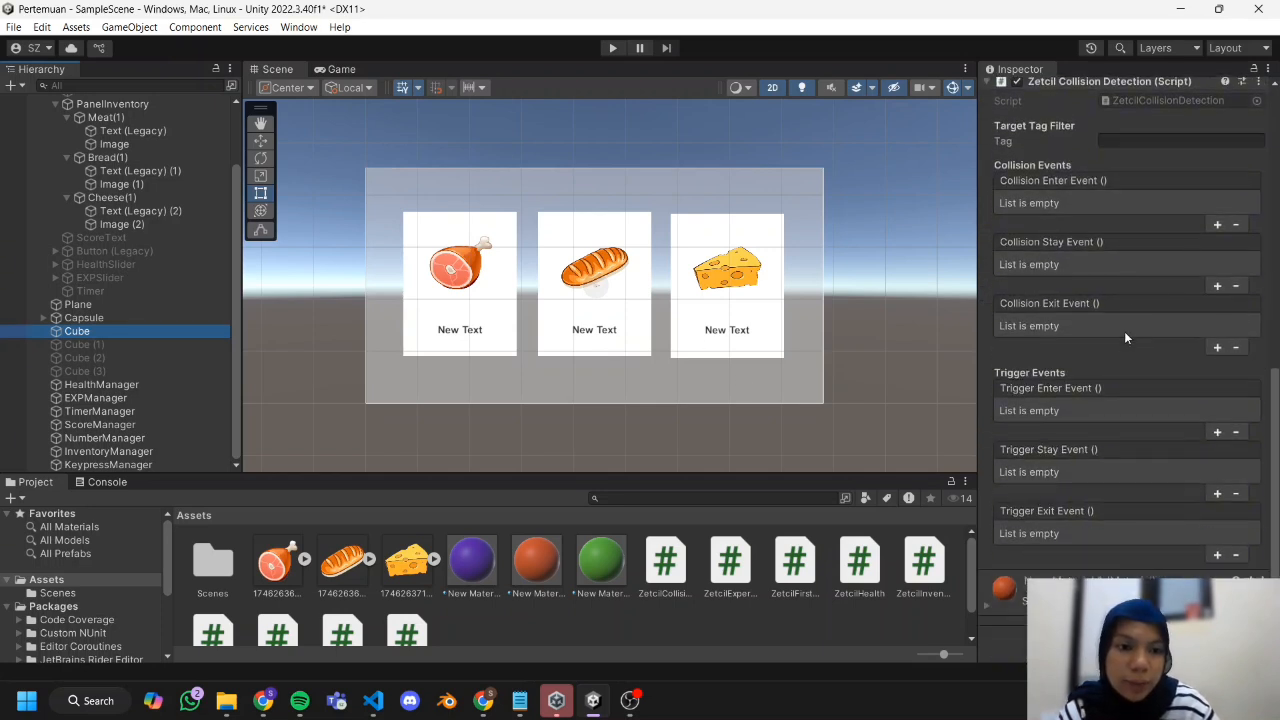
left_click(1218, 433)
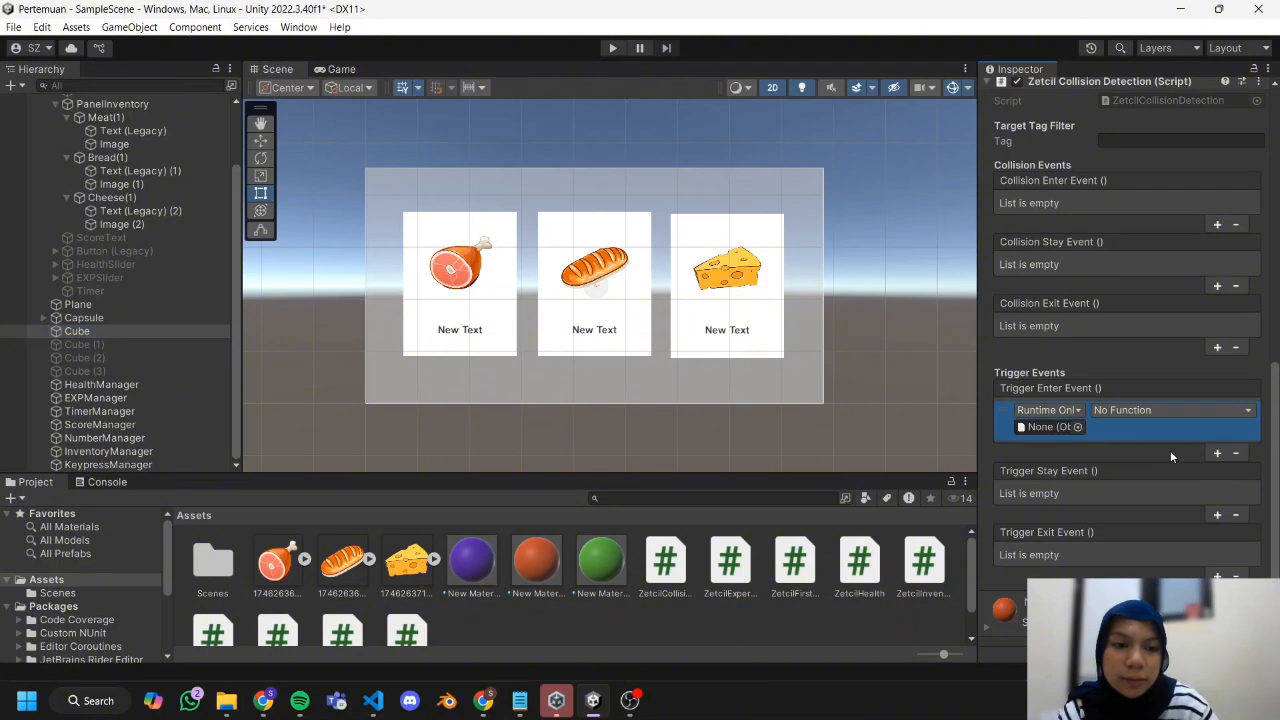
left_click_drag(138, 333, 1032, 430)
left_click(1123, 412)
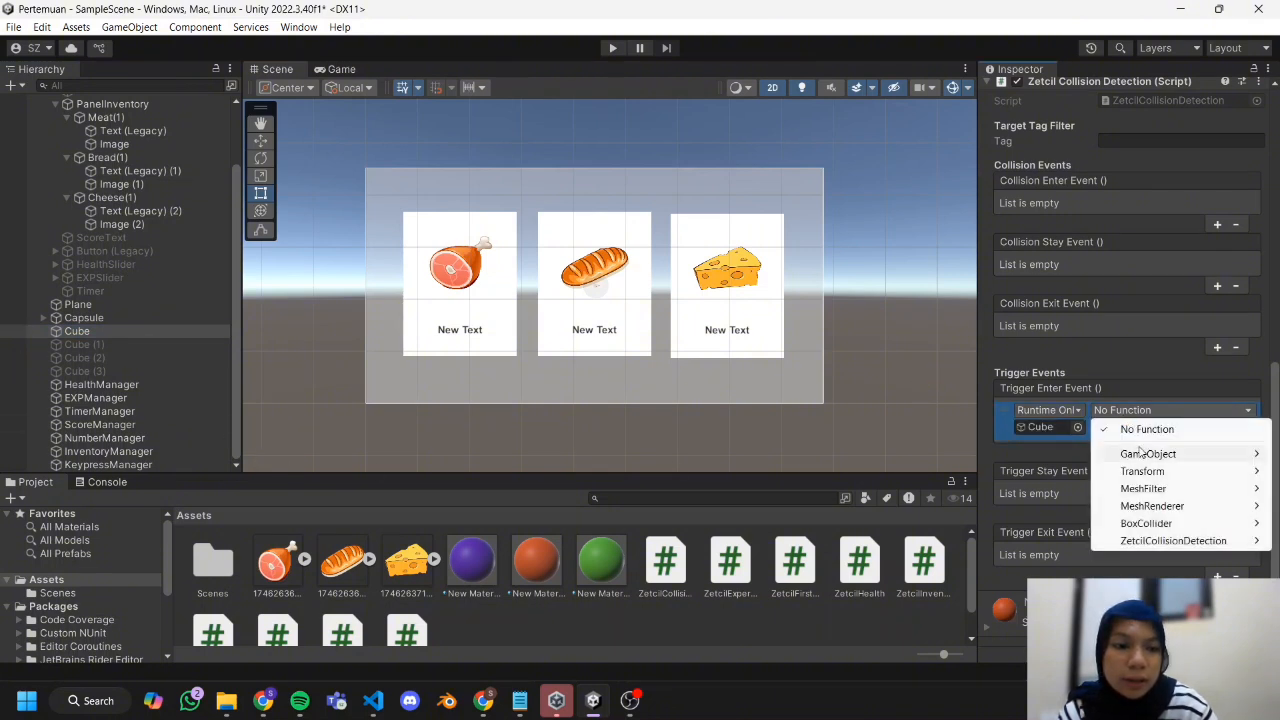
mouse_move(1145, 455)
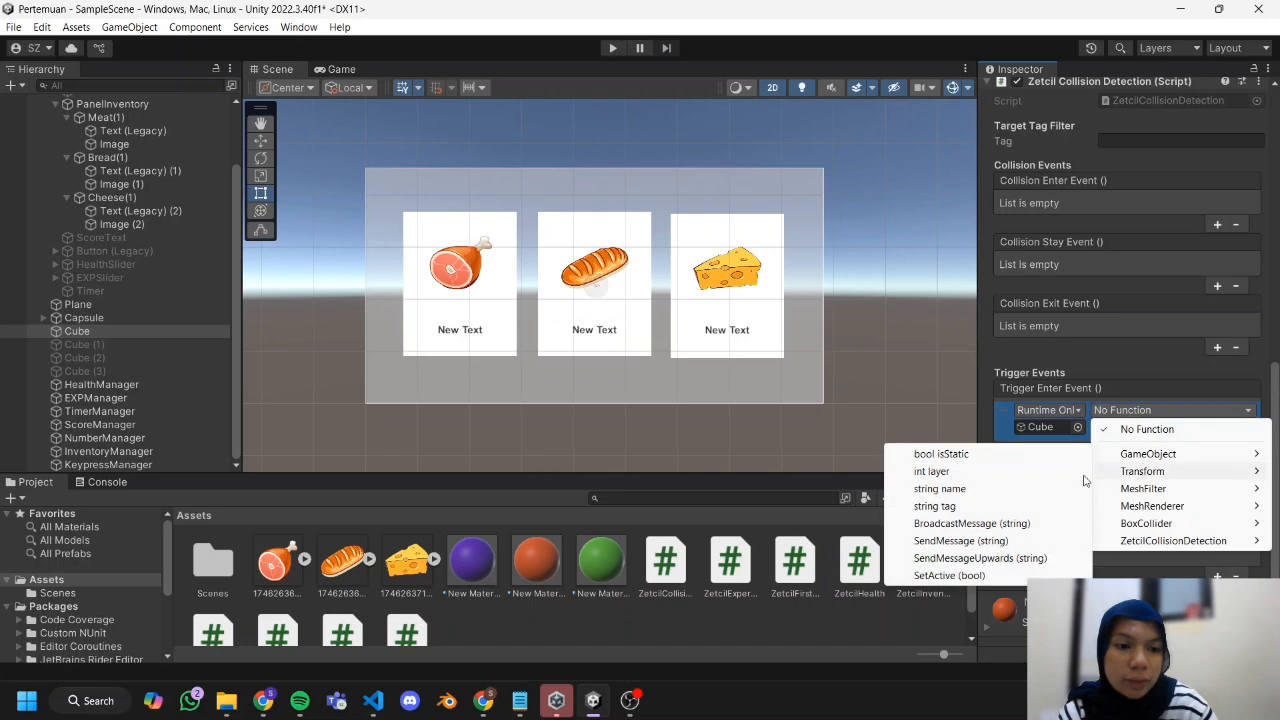
left_click(1000, 575)
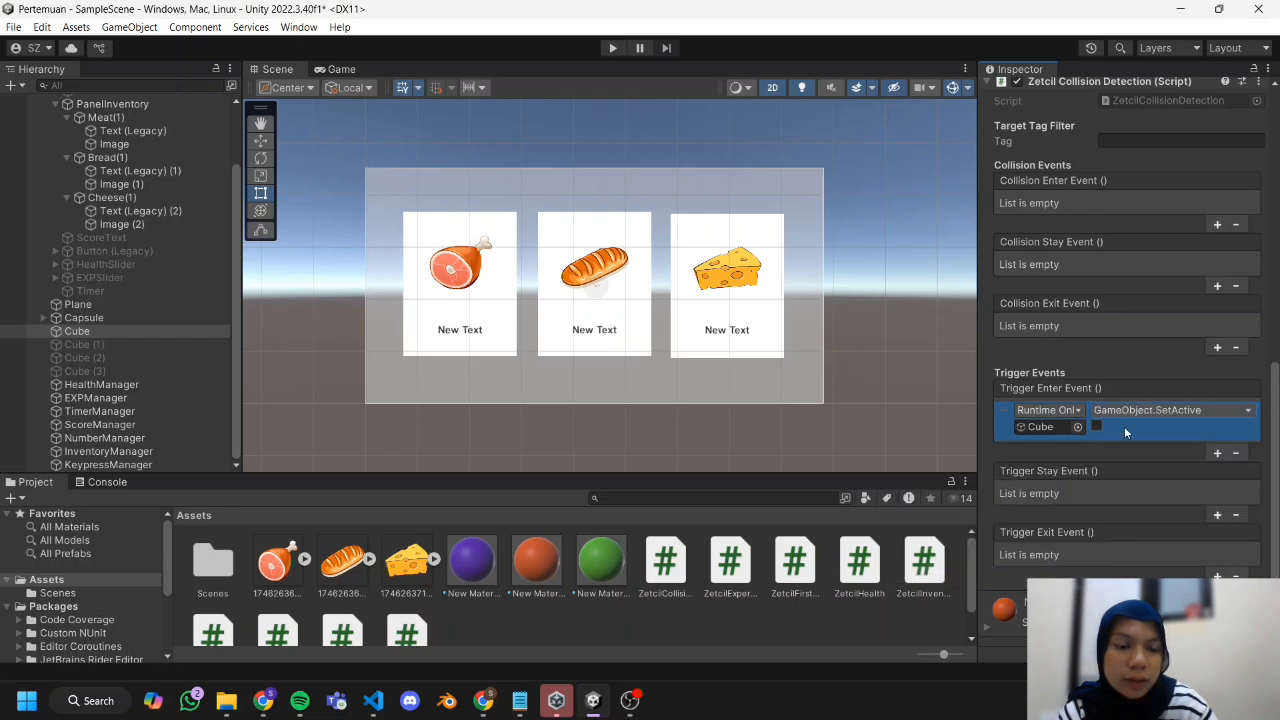
Set the target tag filter of the Cube's collision detection to HitCube.
scroll(1124, 426, "up", 5)
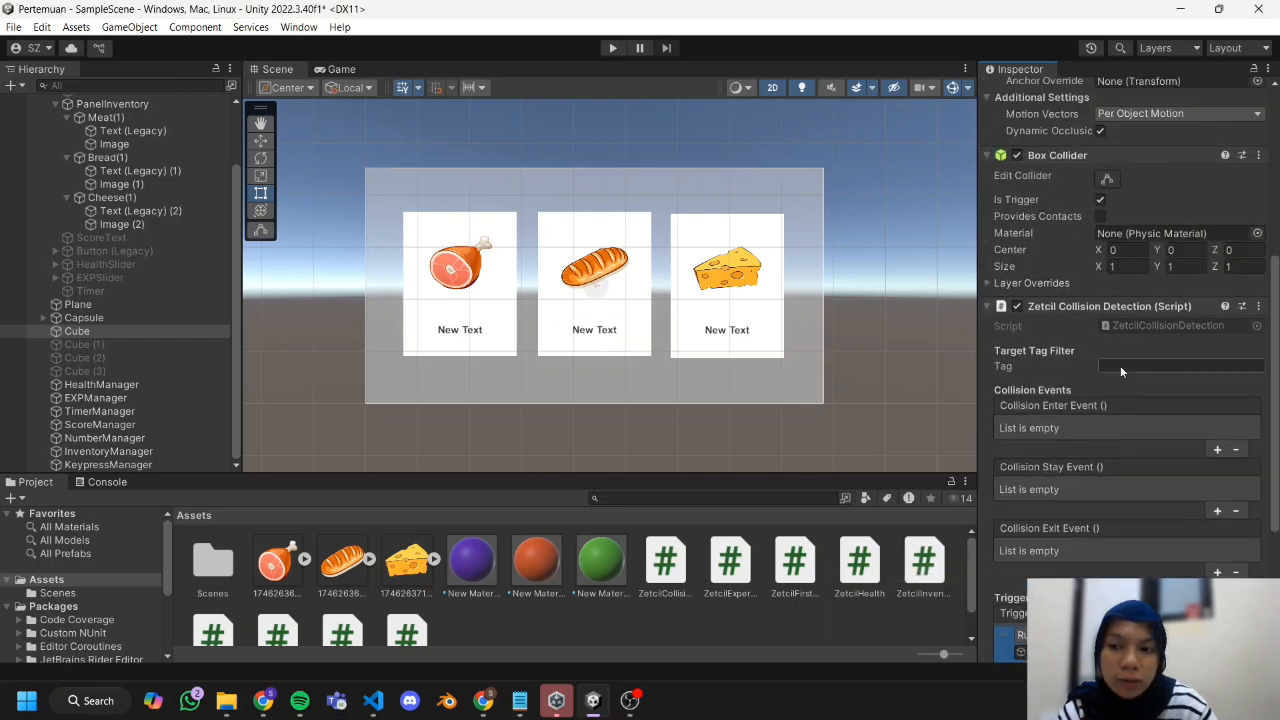
left_click(1120, 365)
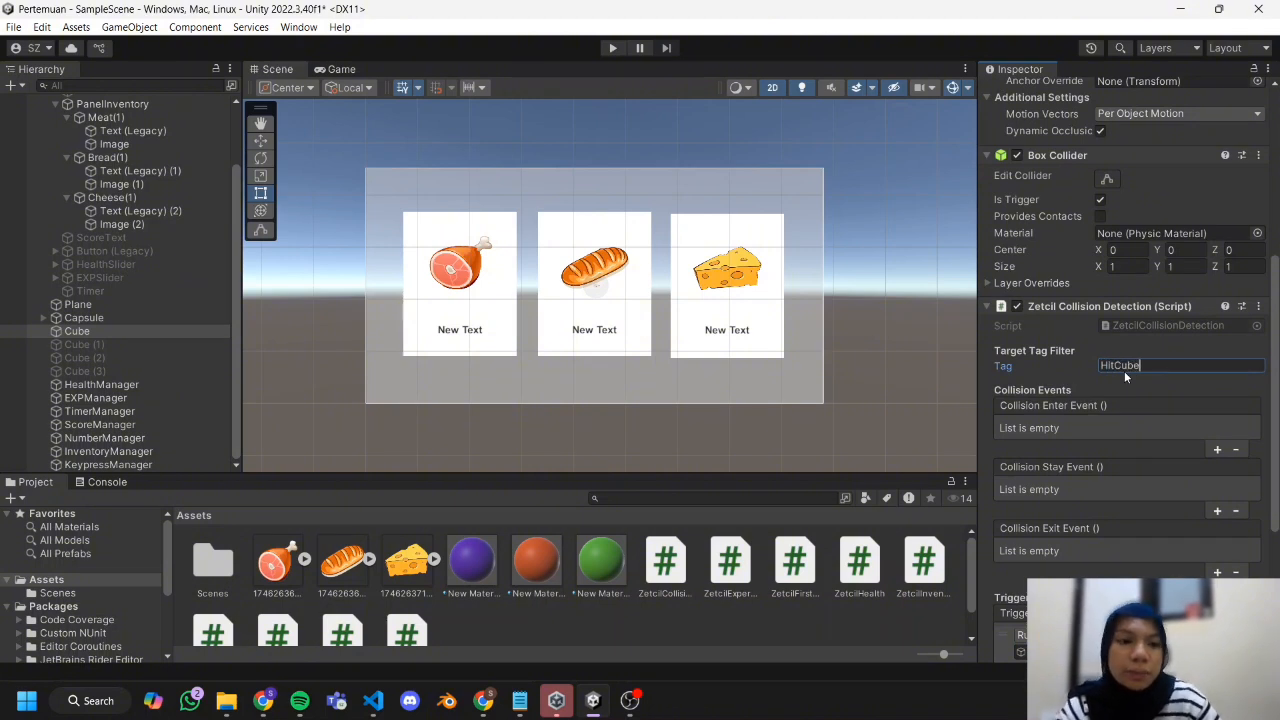
key("Return")
scroll(1147, 332, "up", 2)
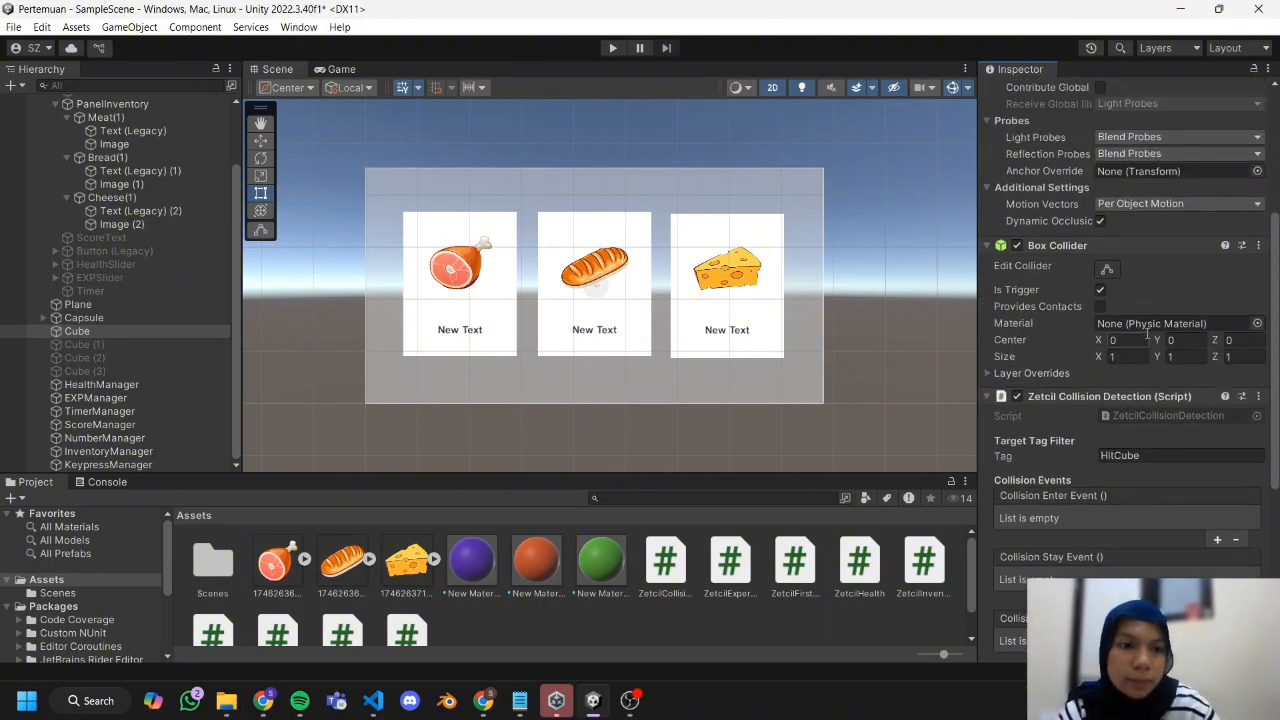
scroll(1147, 332, "down", 7)
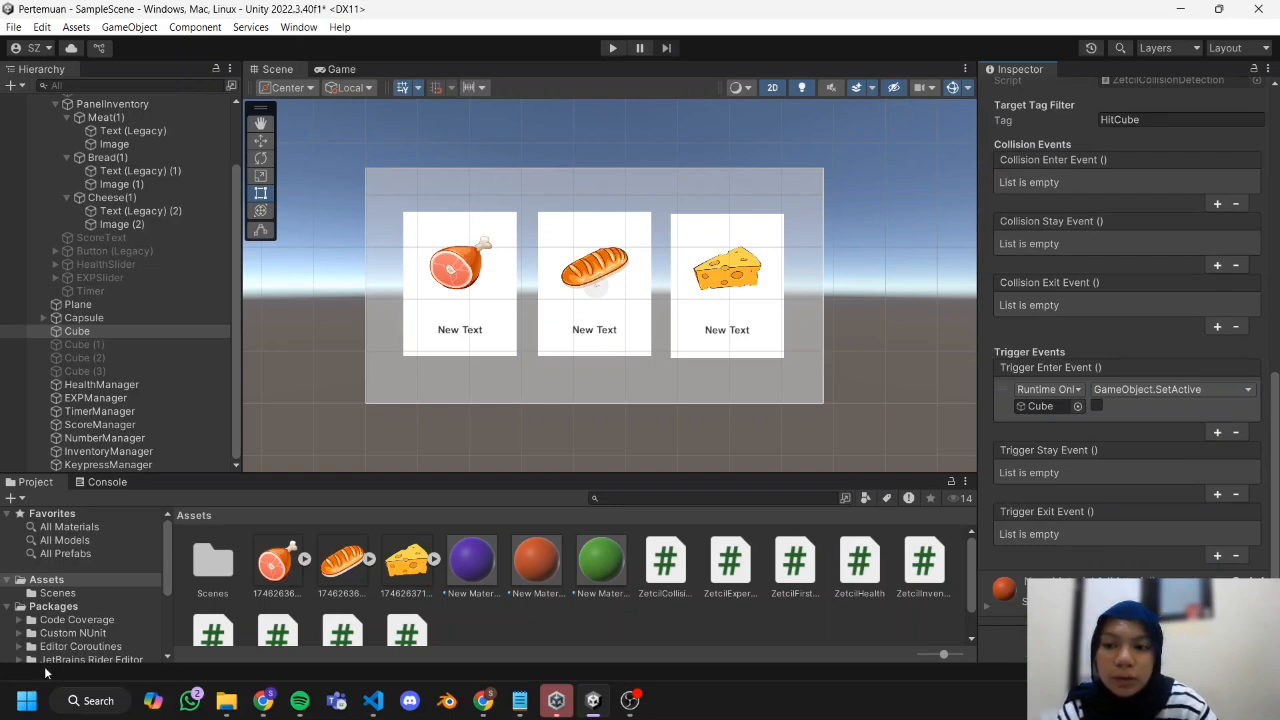
Add three empty elements to the InventoryManager's Inventory Items list.
left_click(167, 450)
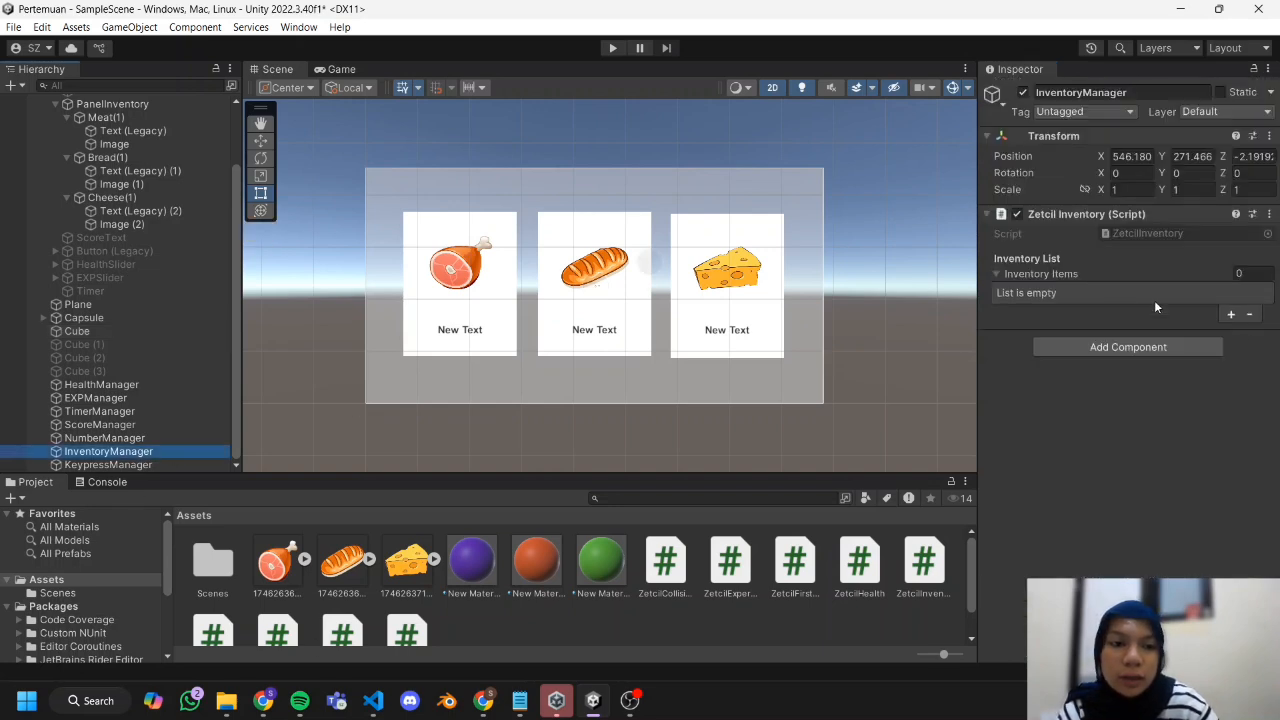
left_click(1231, 314)
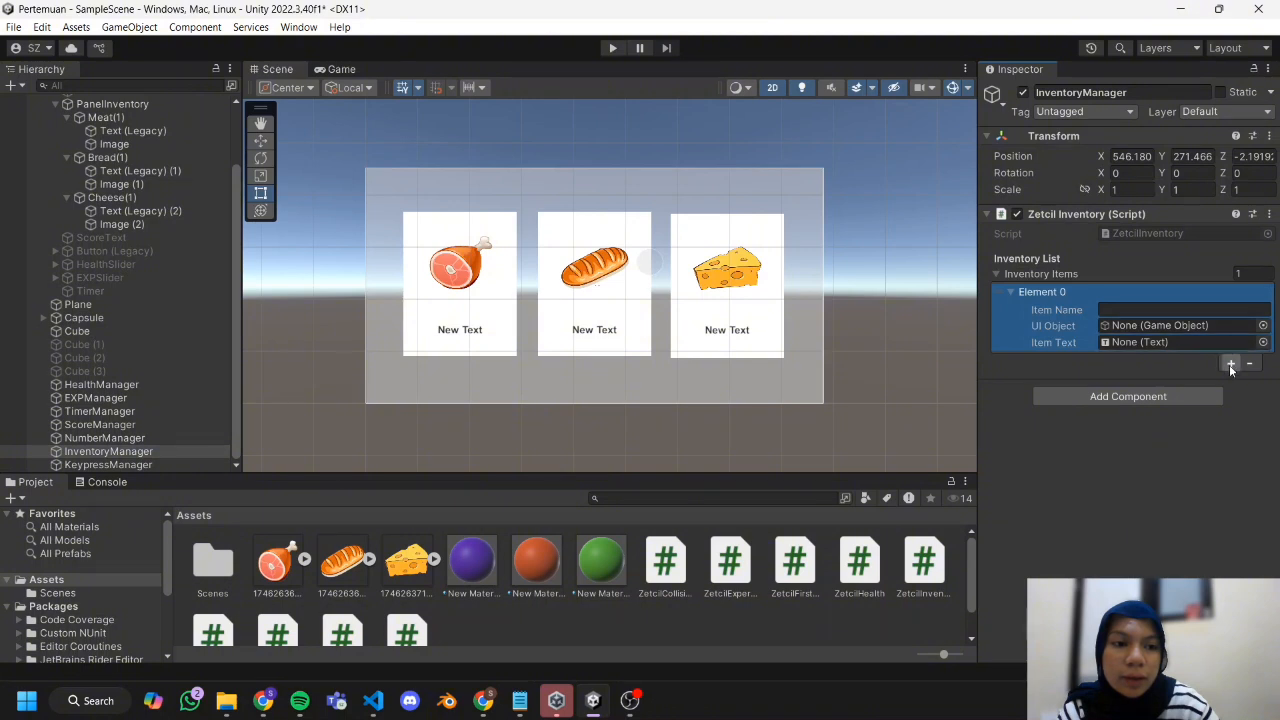
left_click(1231, 363)
left_click(1231, 430)
scroll(125, 200, "up", 3)
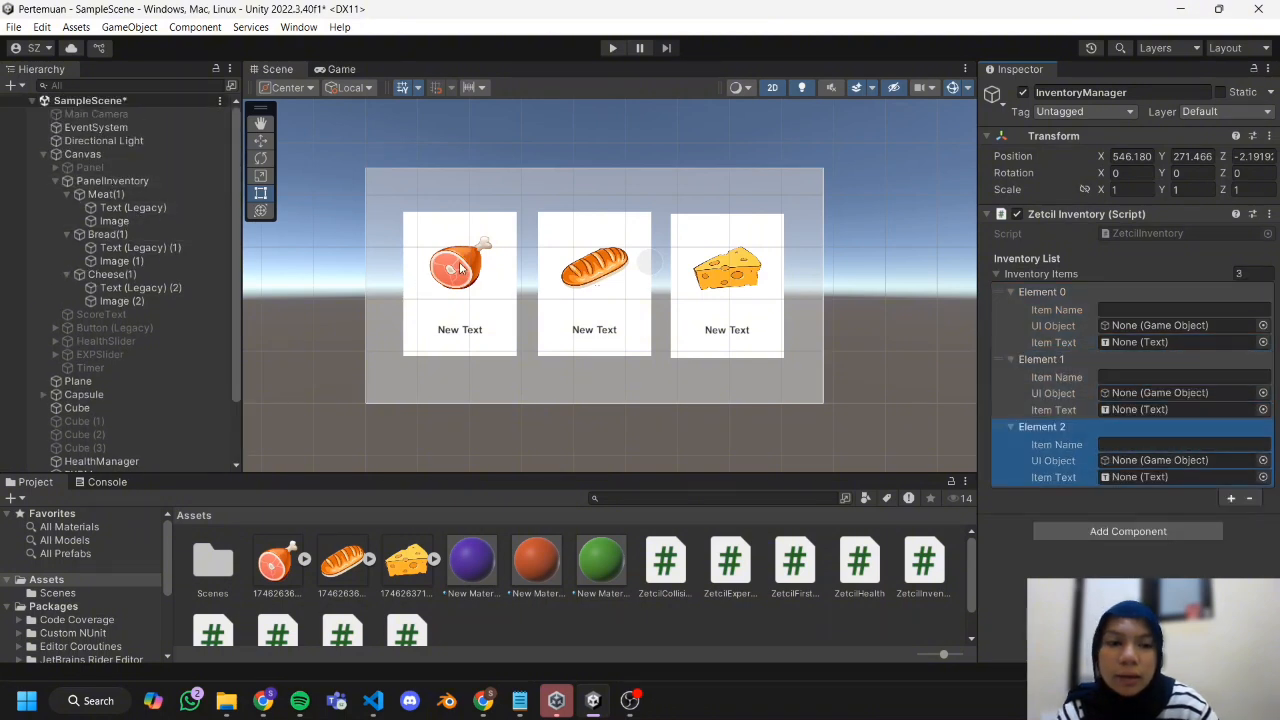
Name the first inventory item Meat(1) and assign its Image as UI Object and its Text (Legacy) as Item Text.
left_click(1117, 310)
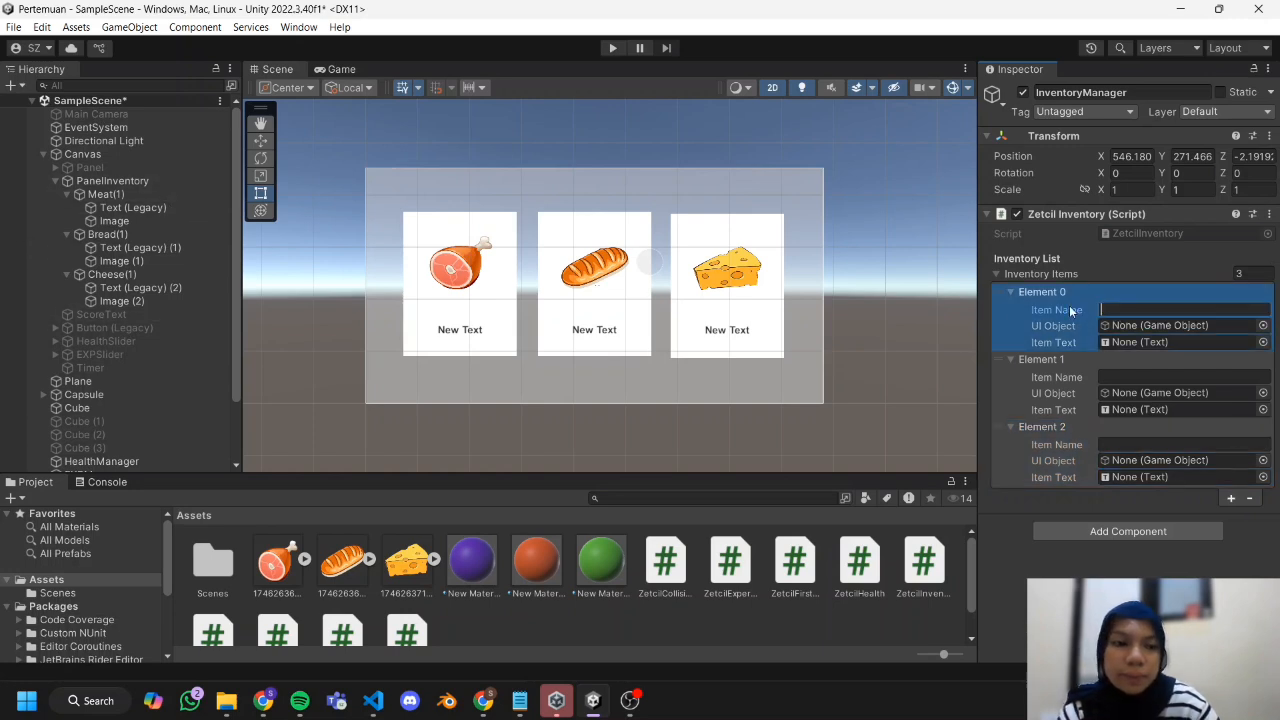
type("Meat(1")
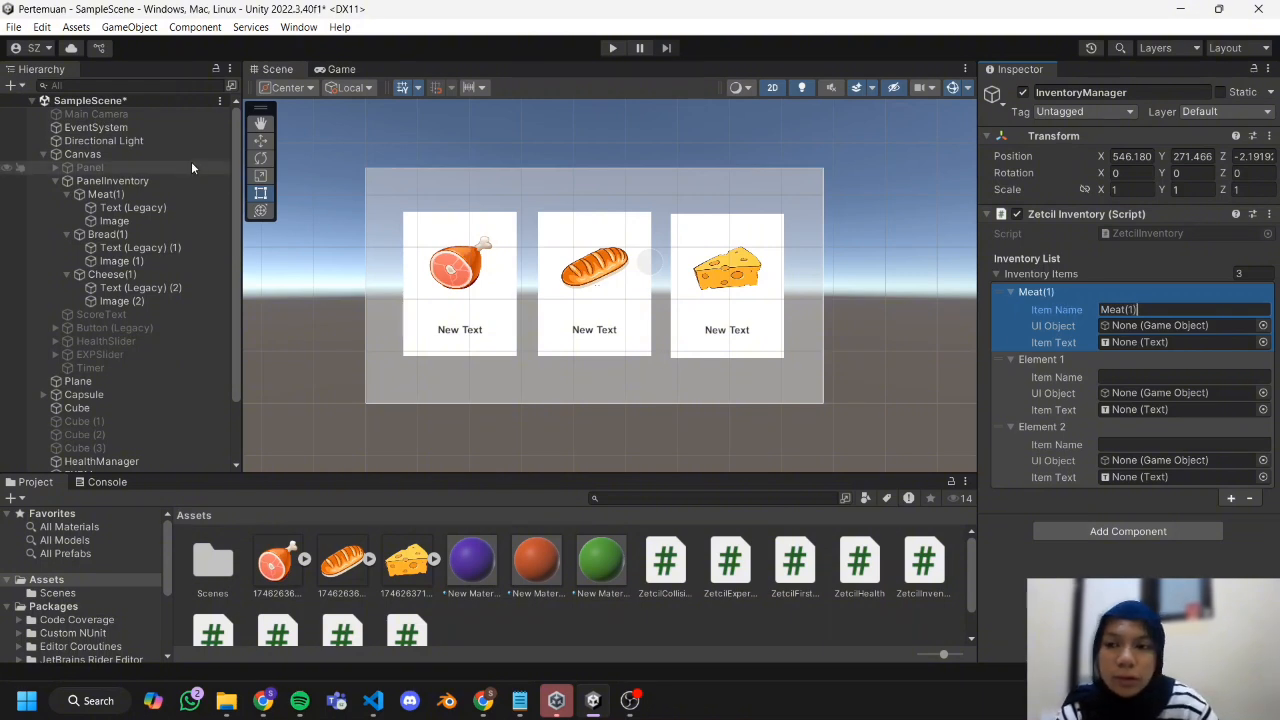
left_click(168, 222)
left_click_drag(168, 222, 1140, 330)
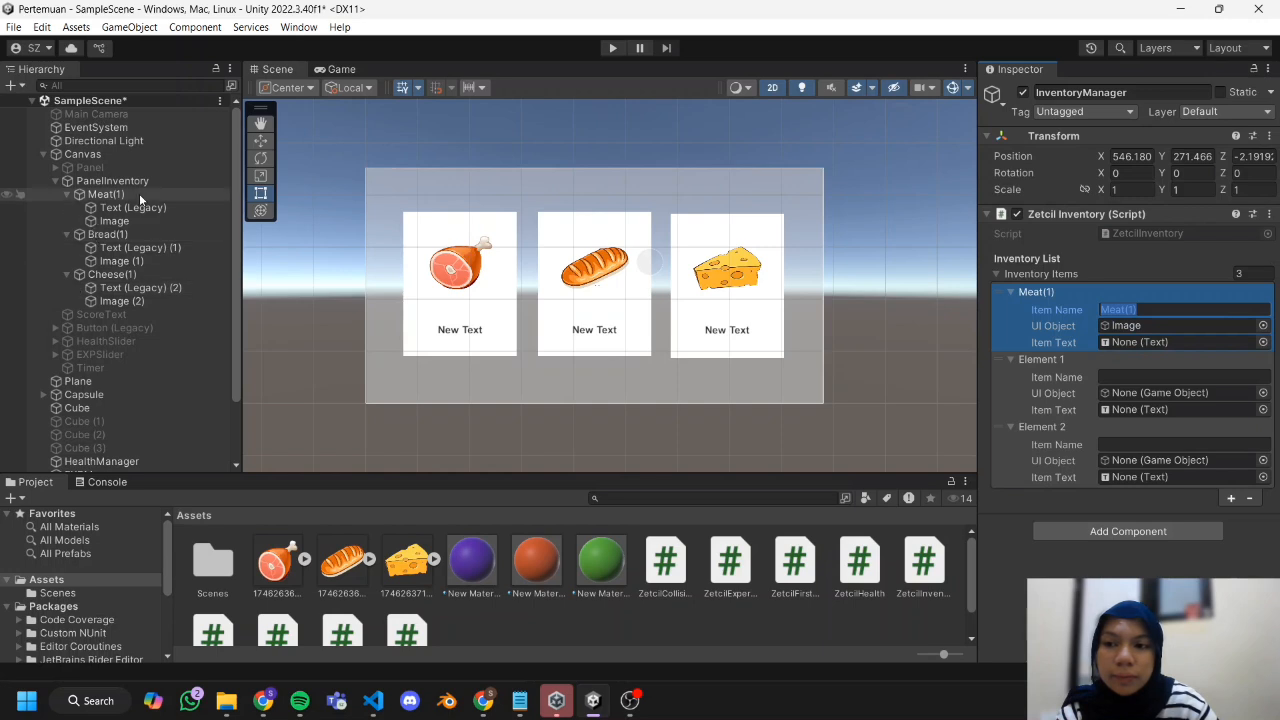
left_click_drag(141, 208, 1135, 342)
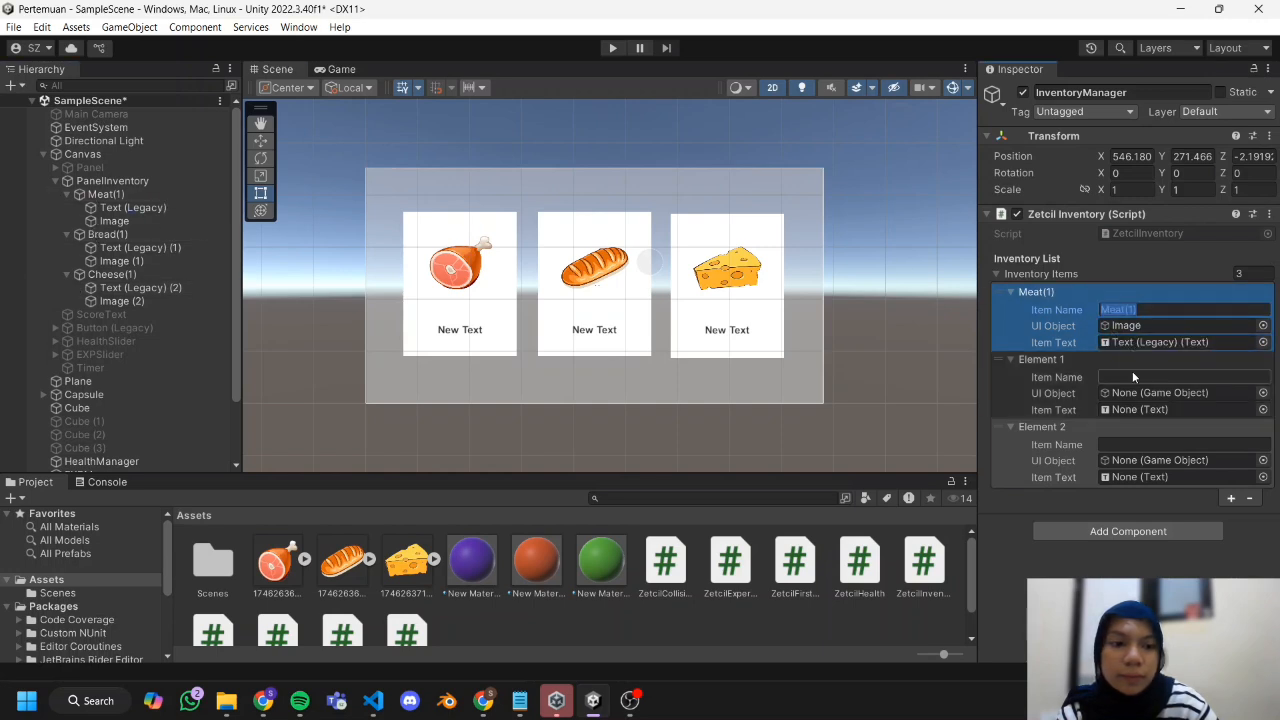
Fill the remaining two inventory items as Bread(1) and Cheese(1), assigning each its own Image and Text (Legacy) objects.
left_click(1132, 372)
type("Mea")
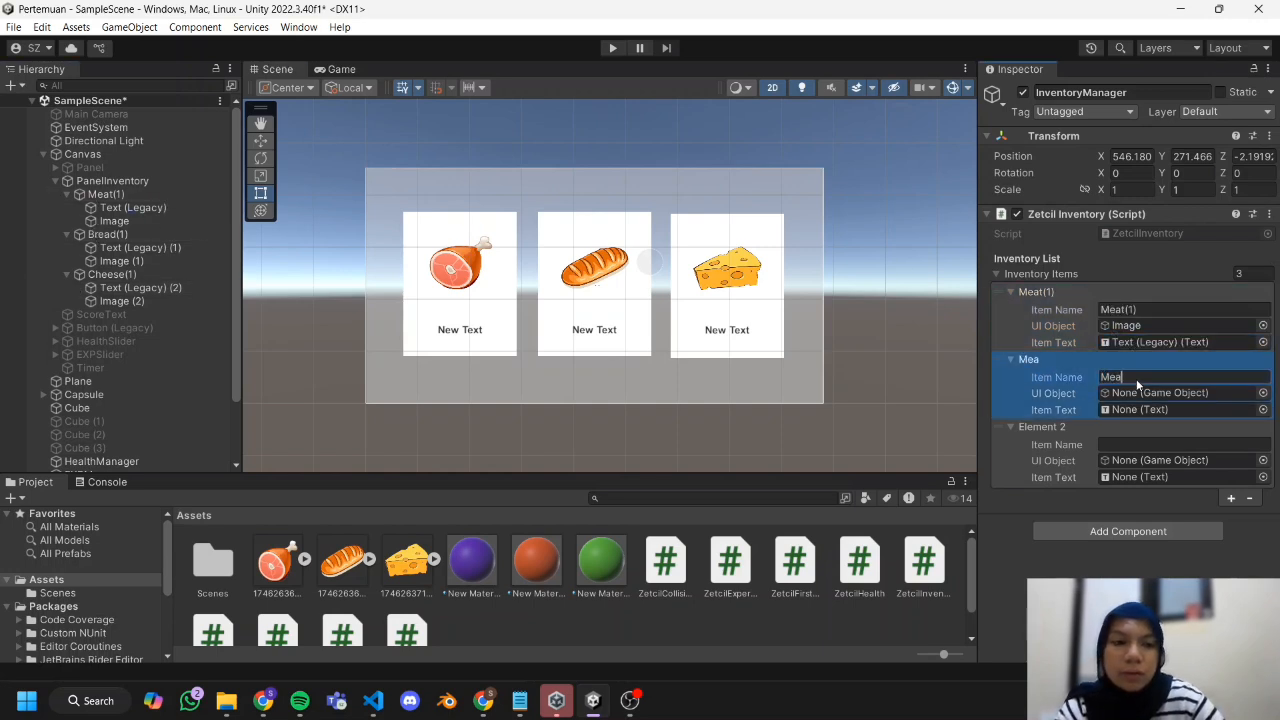
key("BackSpace")
key("BackSpace")
key("BackSpace")
type("Bread(1)")
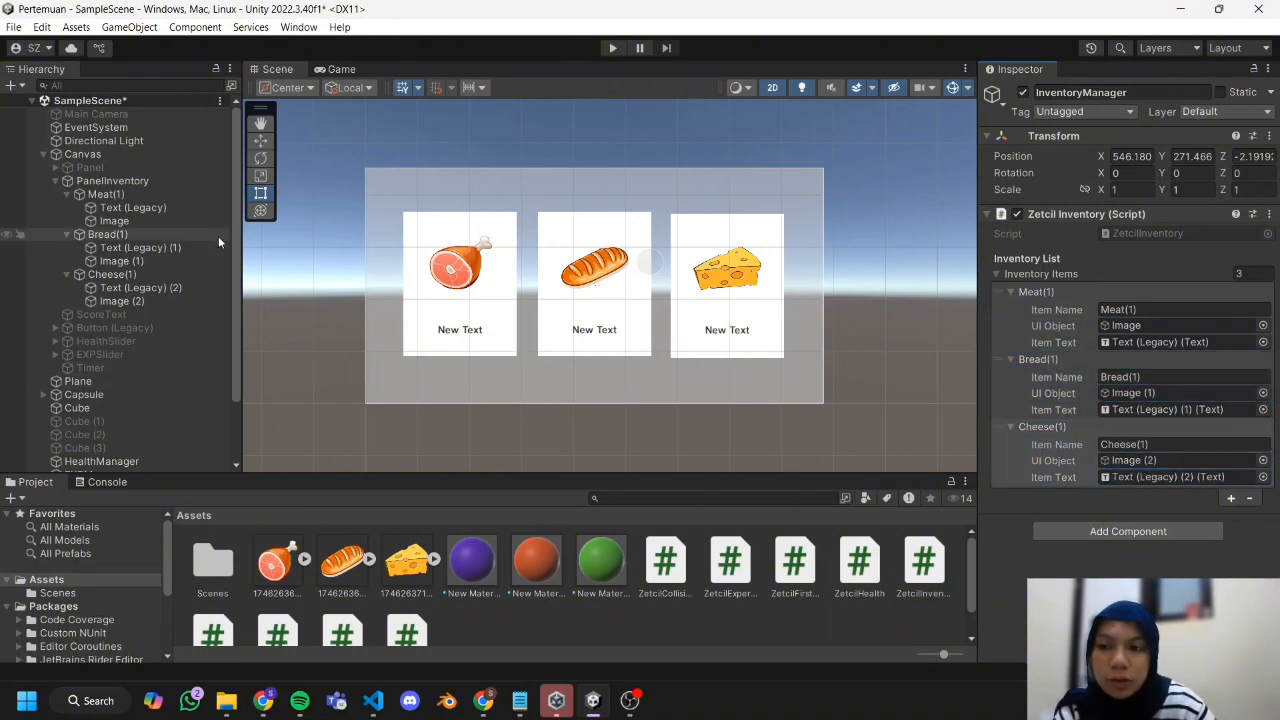
Add a second Trigger Enter Event entry to the Cube's collision detection with InventoryManager as its target object.
scroll(218, 236, "down", 3)
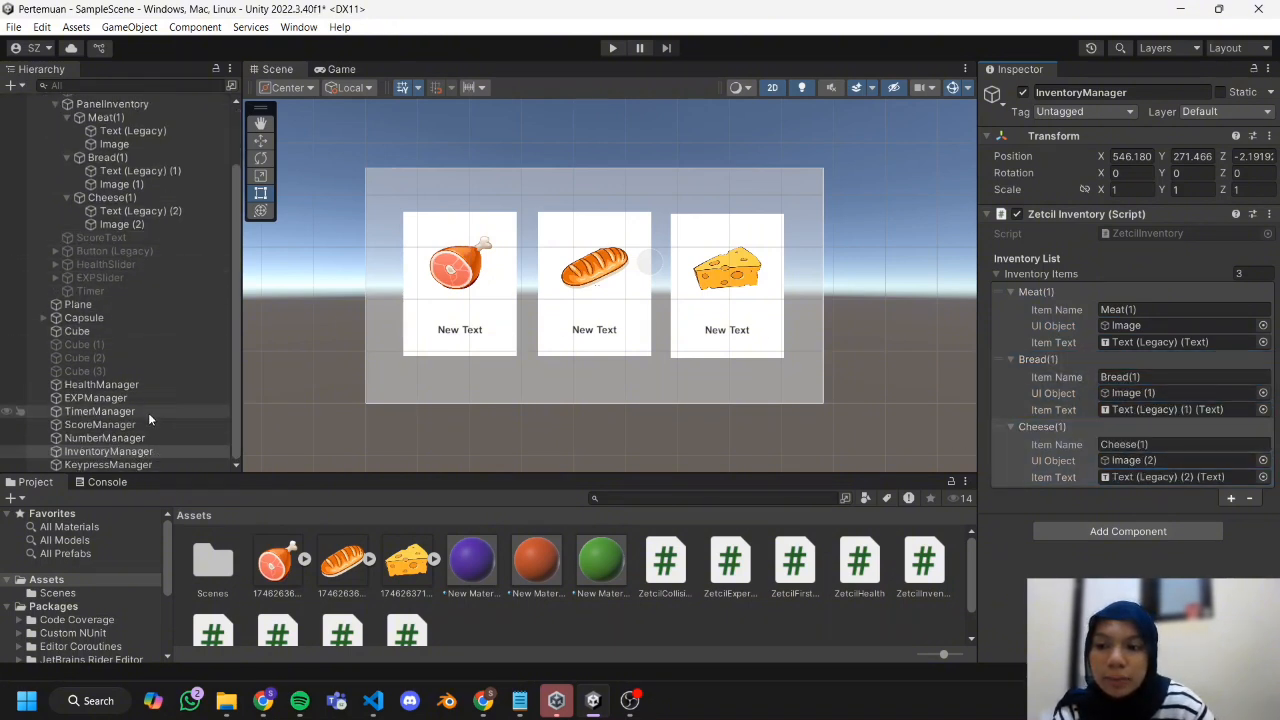
left_click(148, 330)
scroll(1121, 412, "down", 5)
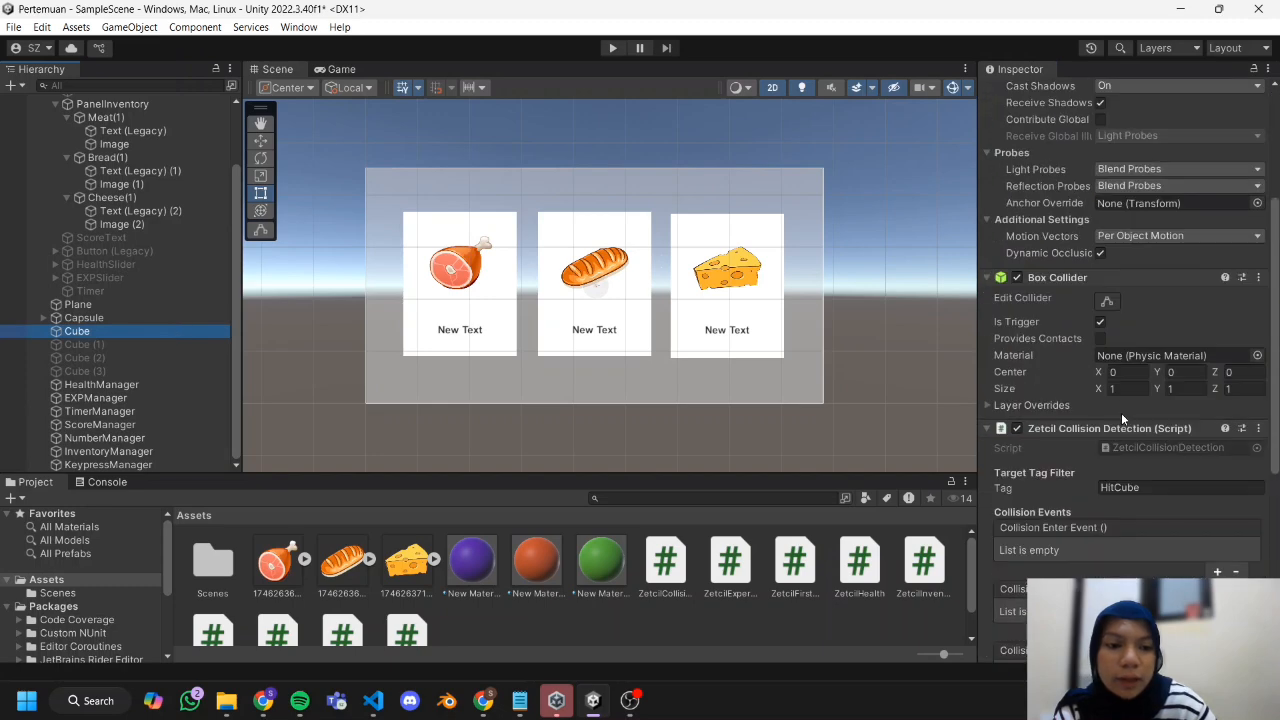
scroll(1121, 412, "down", 8)
left_click(1214, 441)
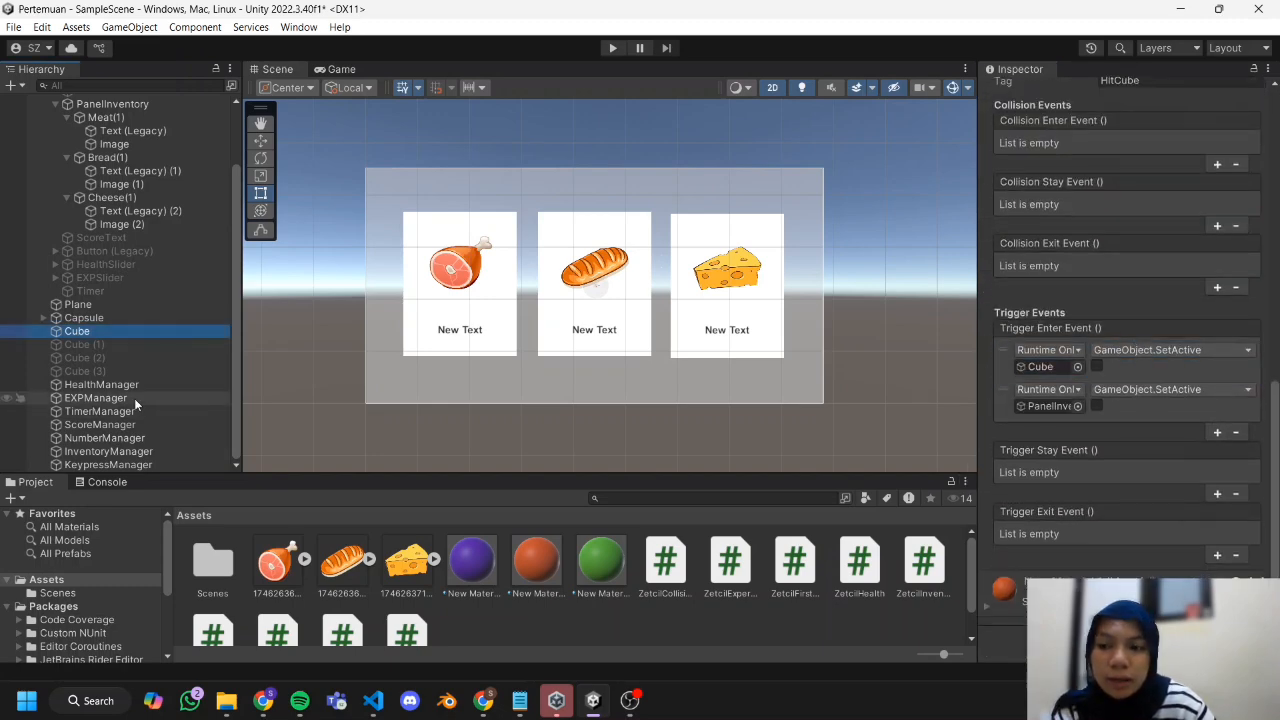
left_click(150, 451)
left_click_drag(158, 452, 1048, 406)
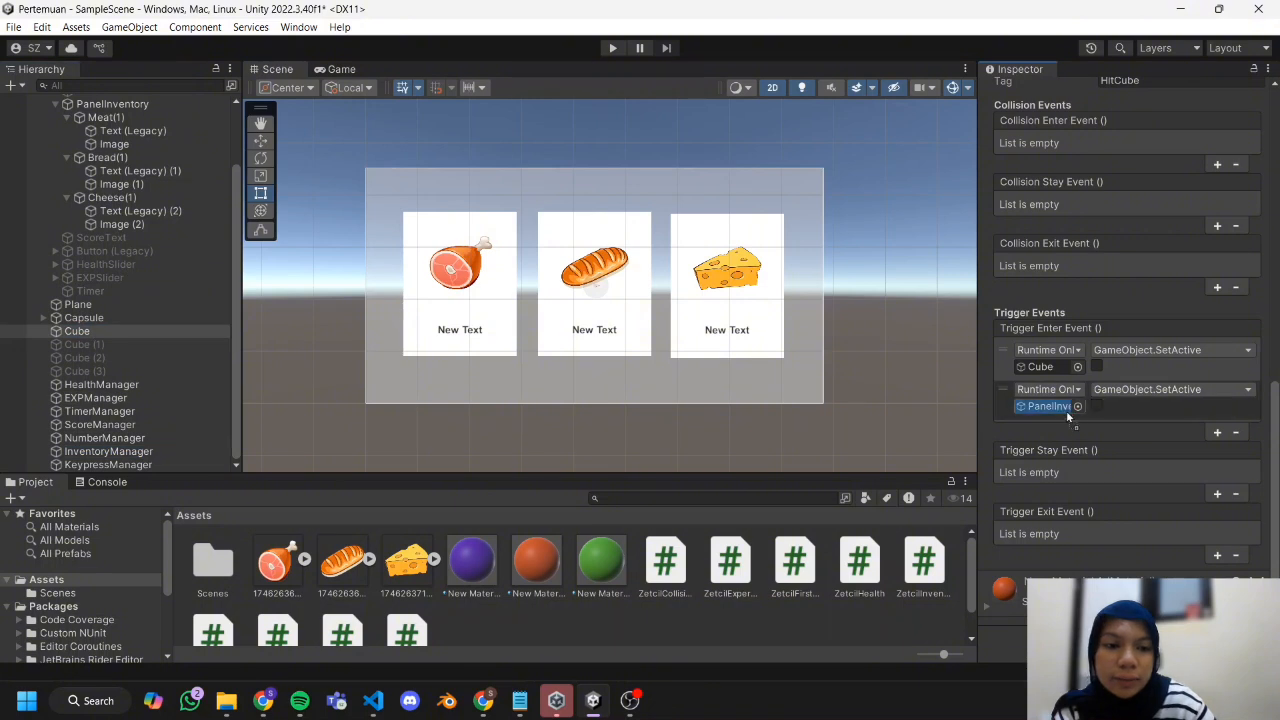
Make the Cube's Trigger Enter Event call ZetcilInventory.AddItem on InventoryManager in three entries for Meat(1), Bread(1) and Cheese(1).
left_click(1131, 390)
mouse_move(1152, 467)
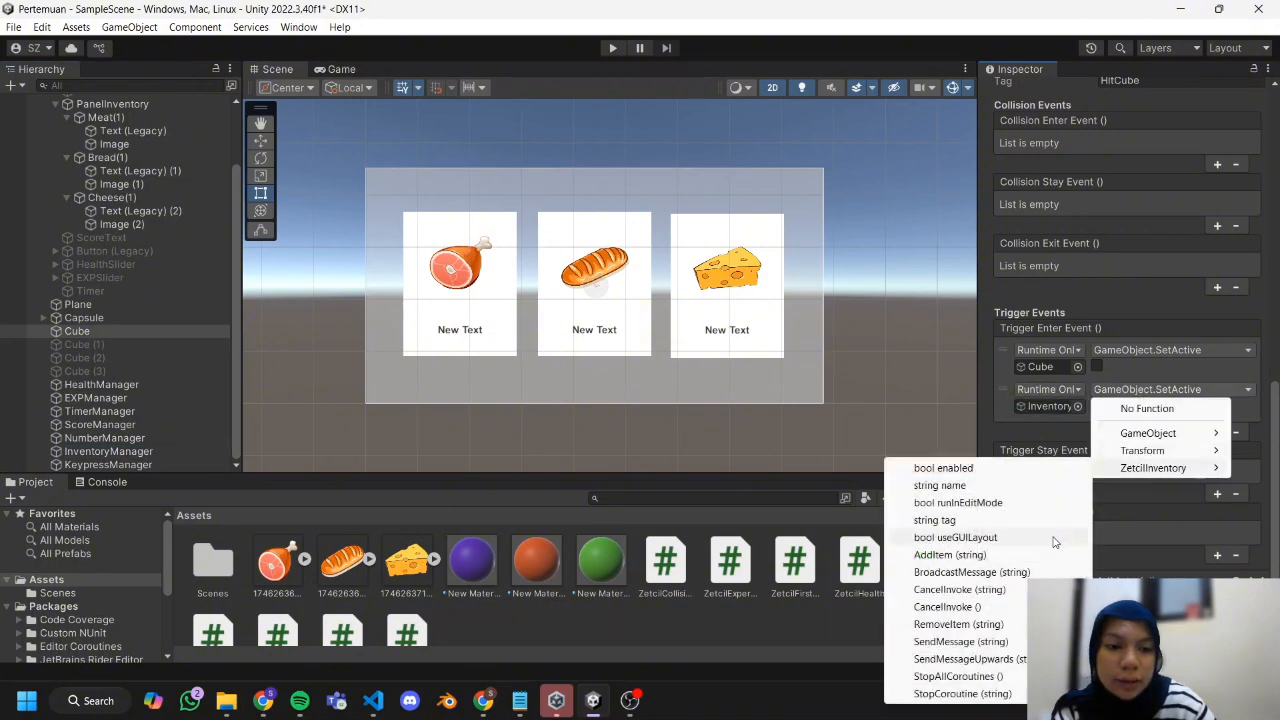
left_click(1005, 554)
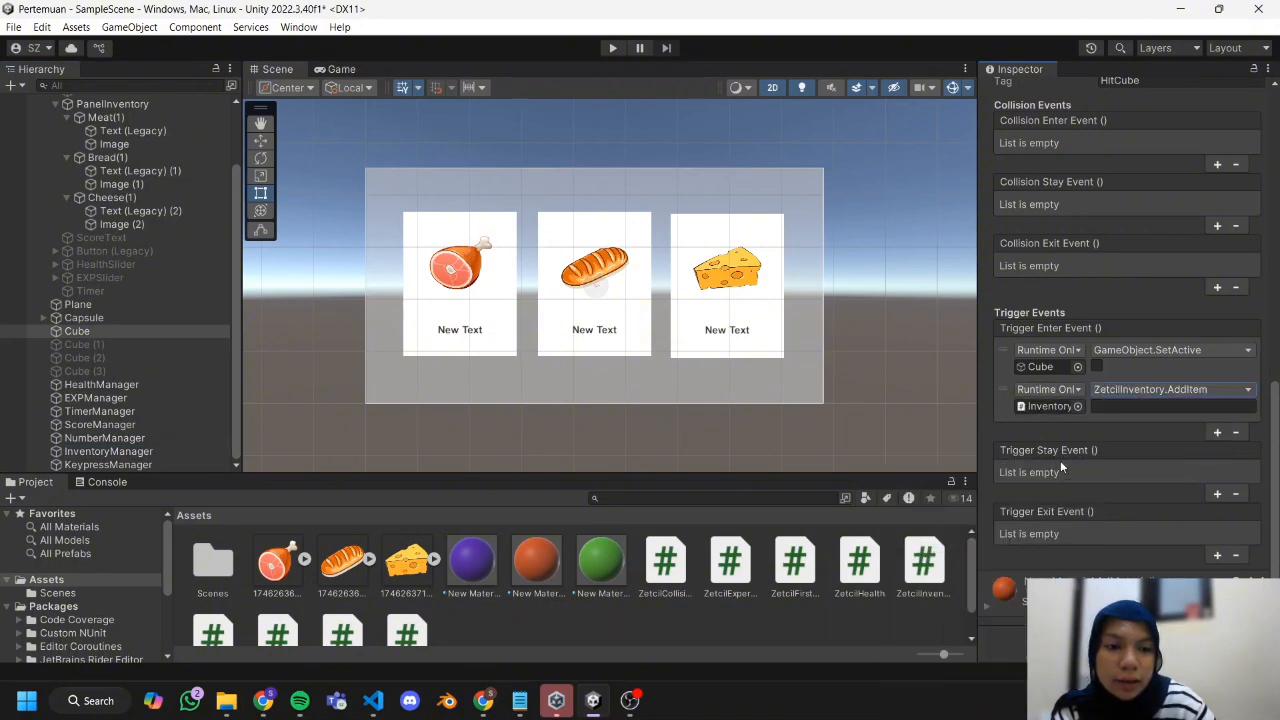
left_click(1196, 410)
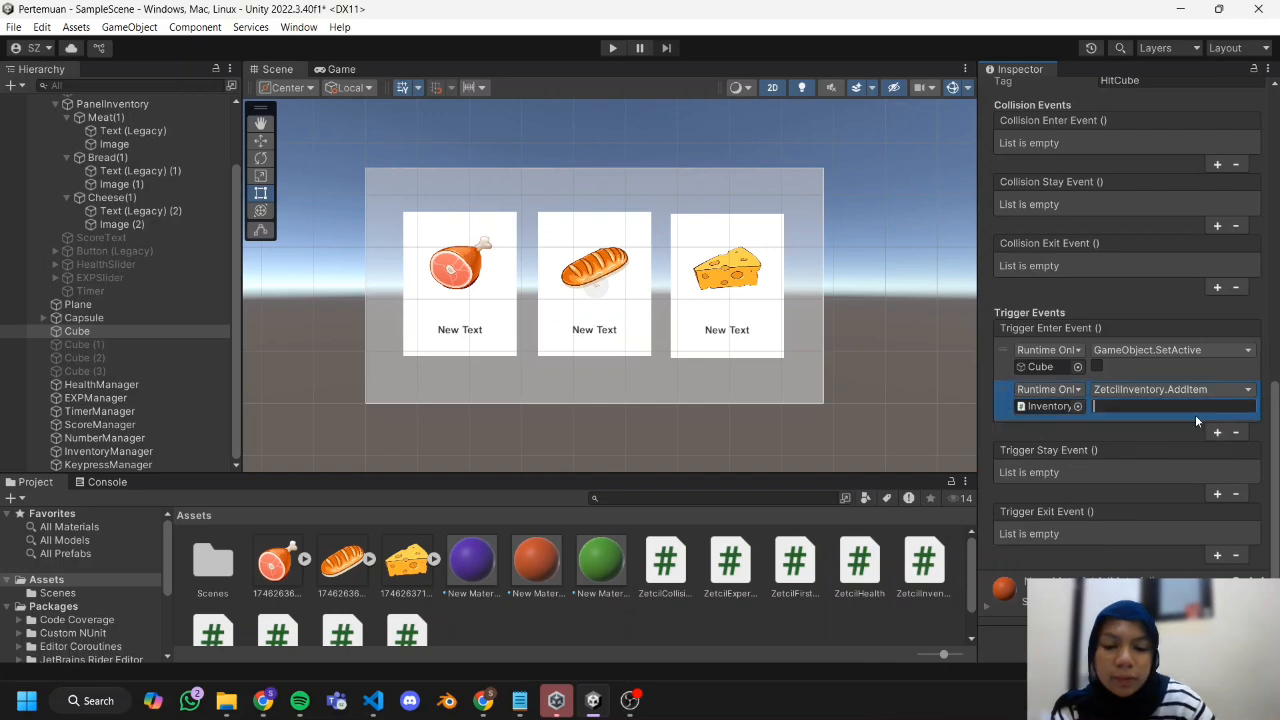
type("Meat(")
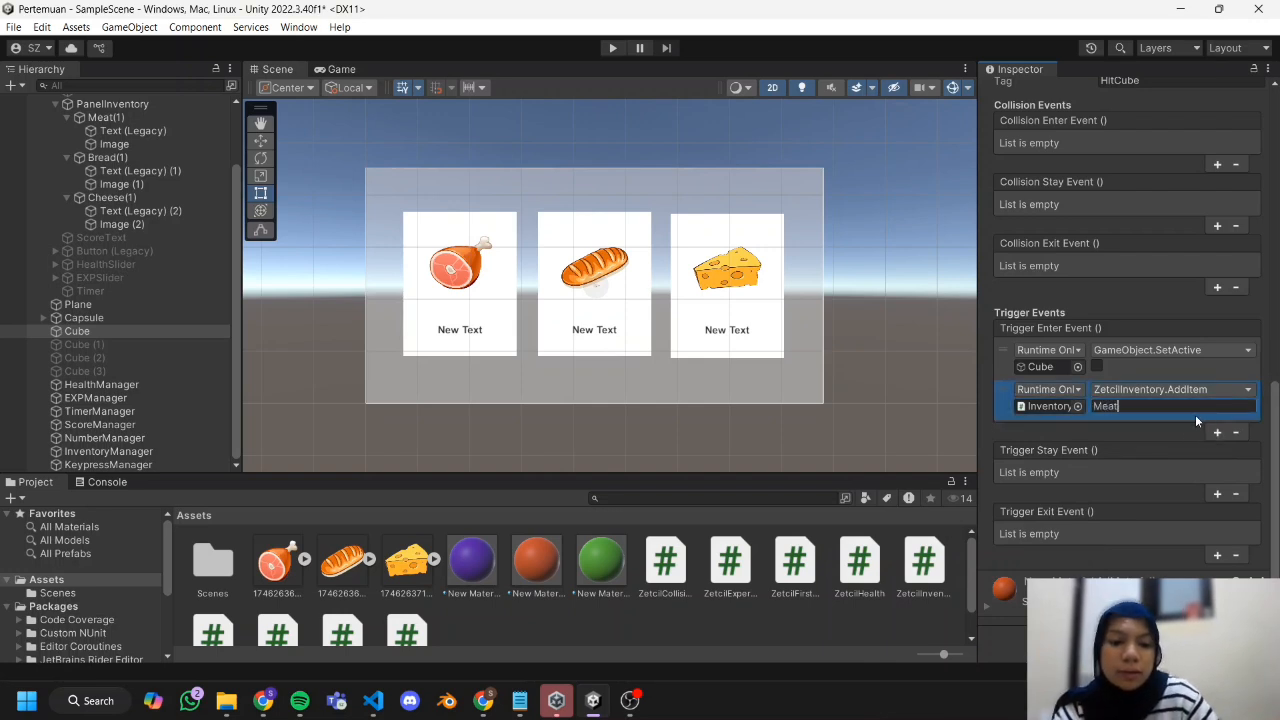
type("1)")
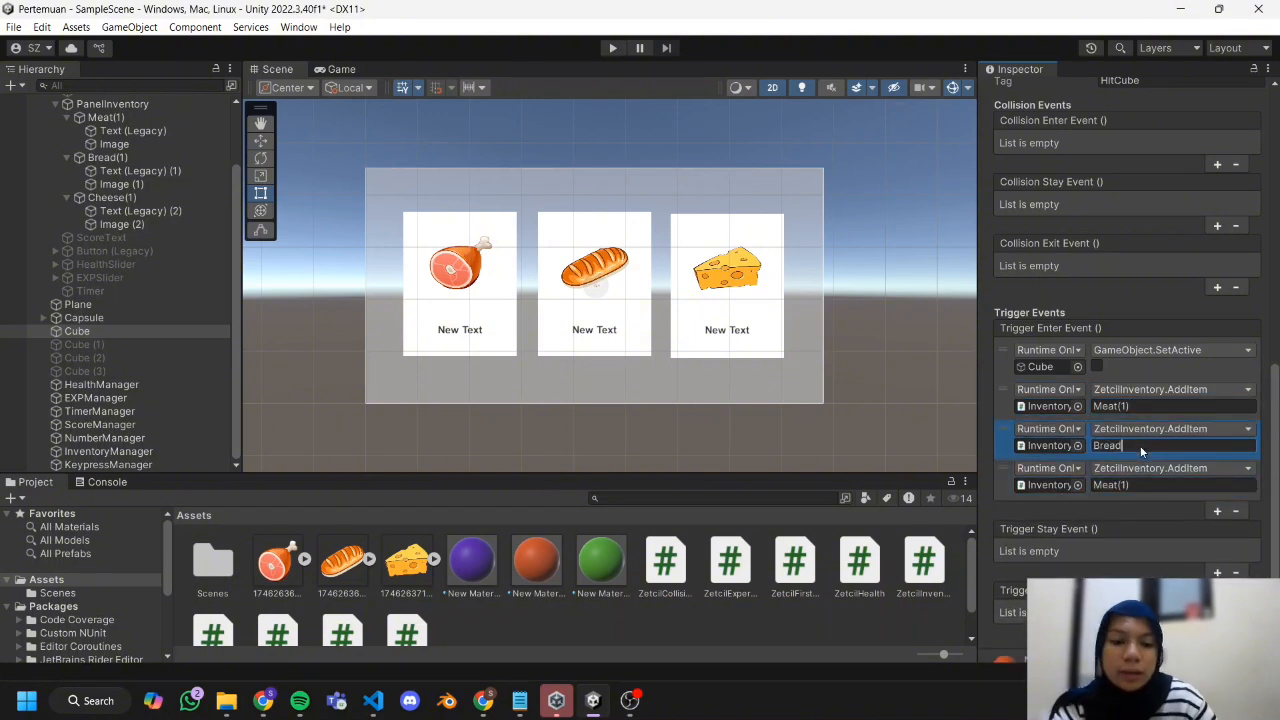
left_click(1164, 485)
type("Cheese(1)")
Set the KeypressManager's target key to Tab.
left_click(108, 465)
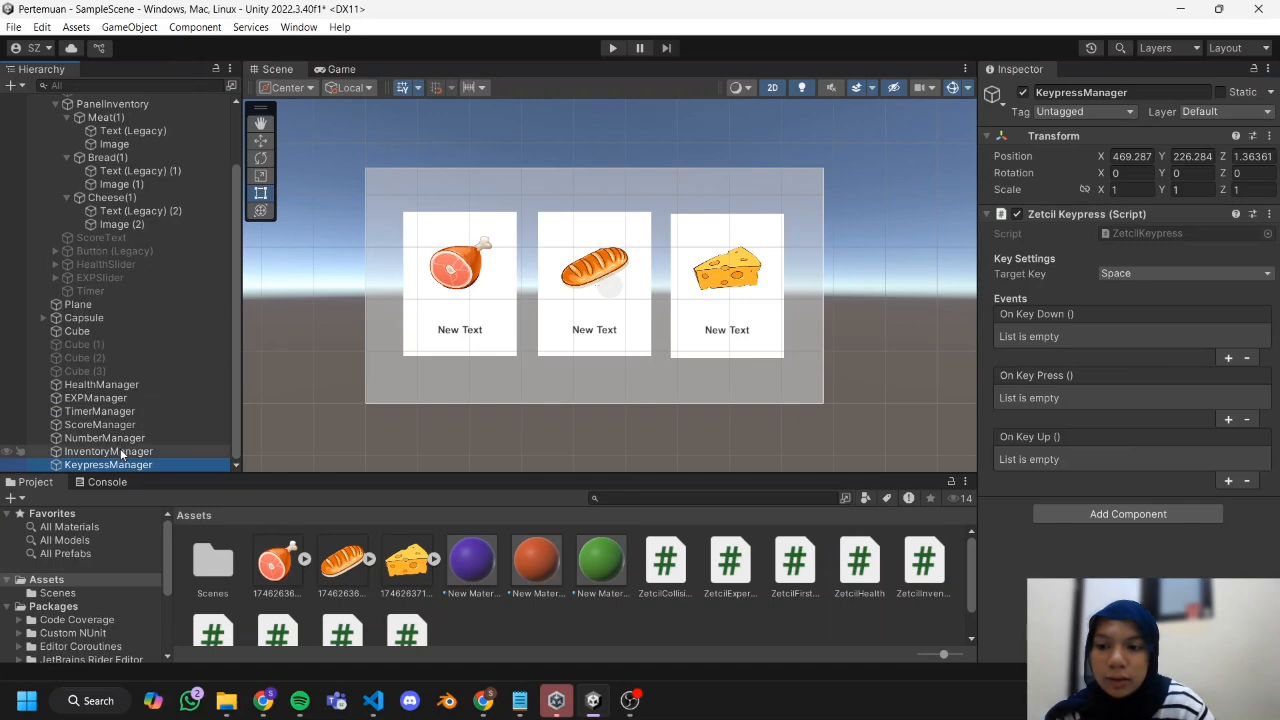
left_click(1160, 271)
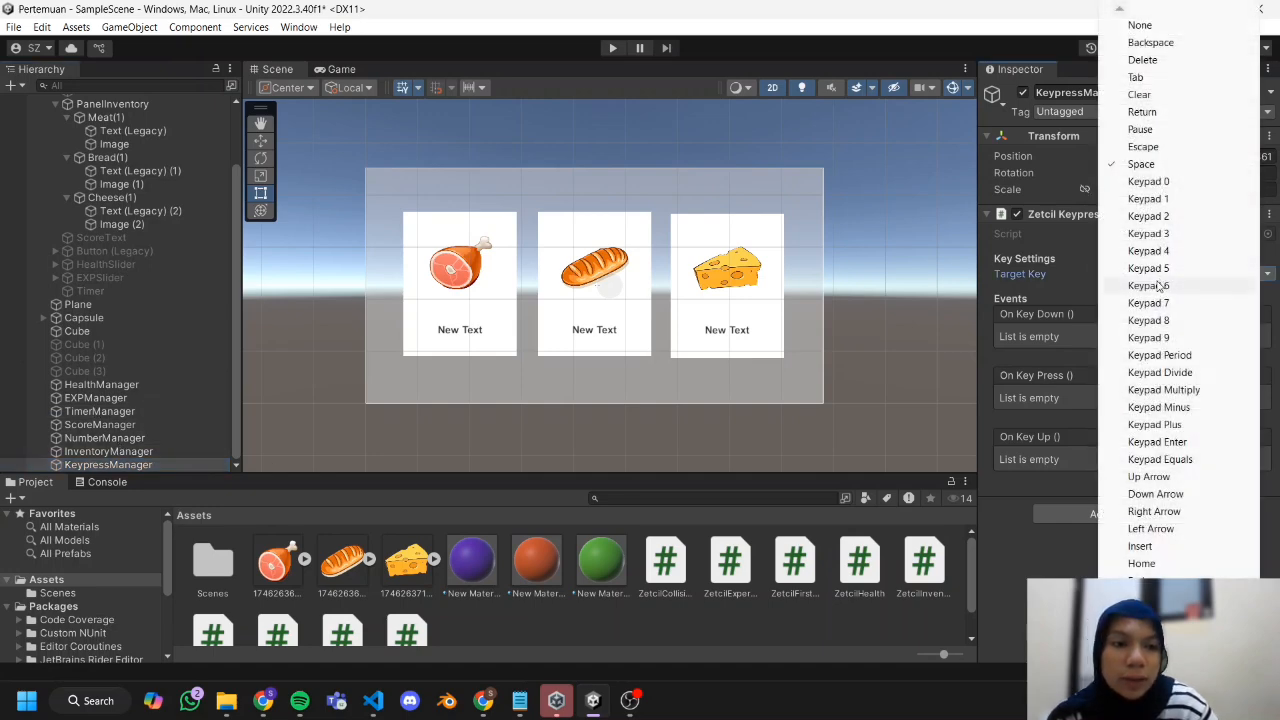
left_click(1162, 80)
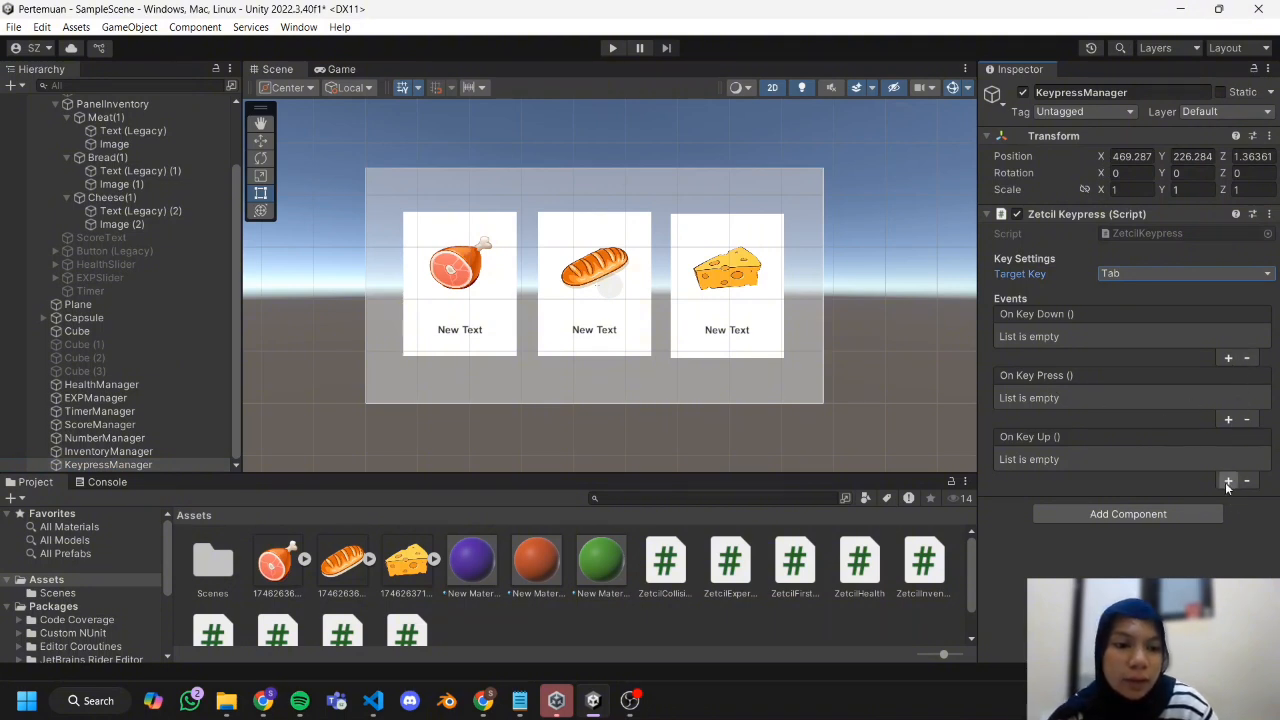
Add an On Key Press event to the KeypressManager that calls GameObject.SetActive on PanelInventory with its value checked.
left_click(1231, 419)
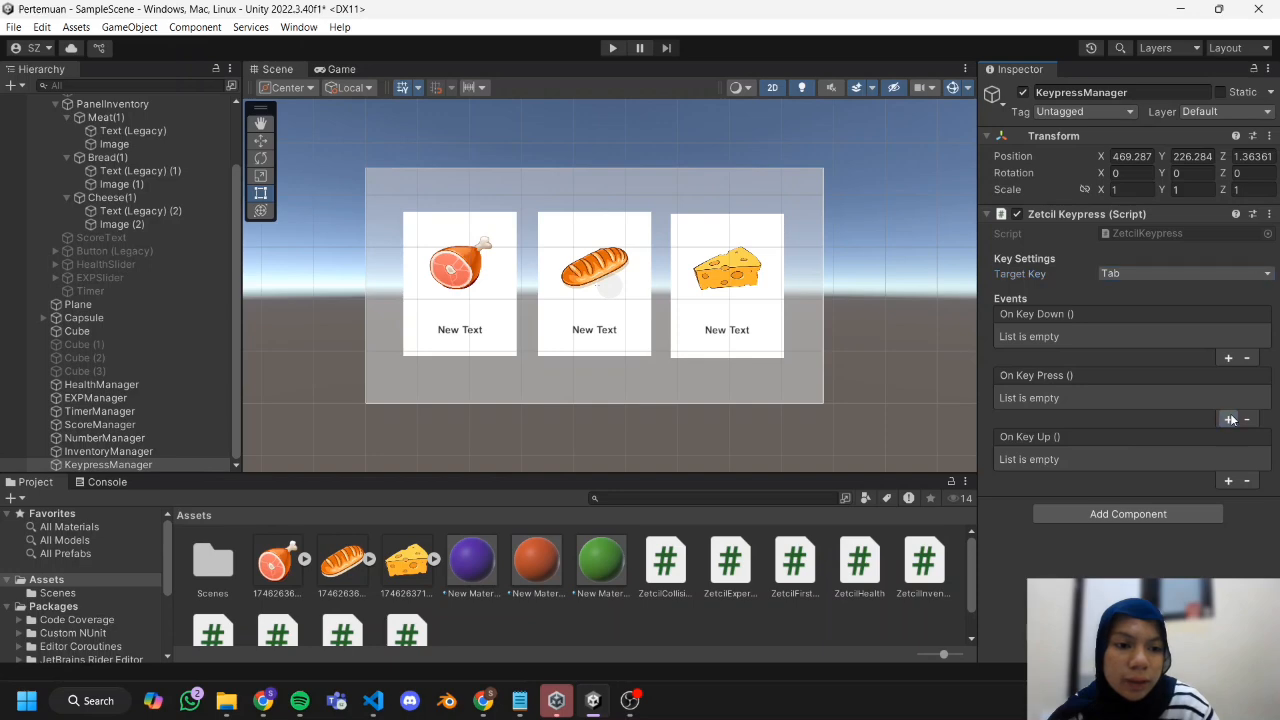
scroll(158, 315, "up", 2)
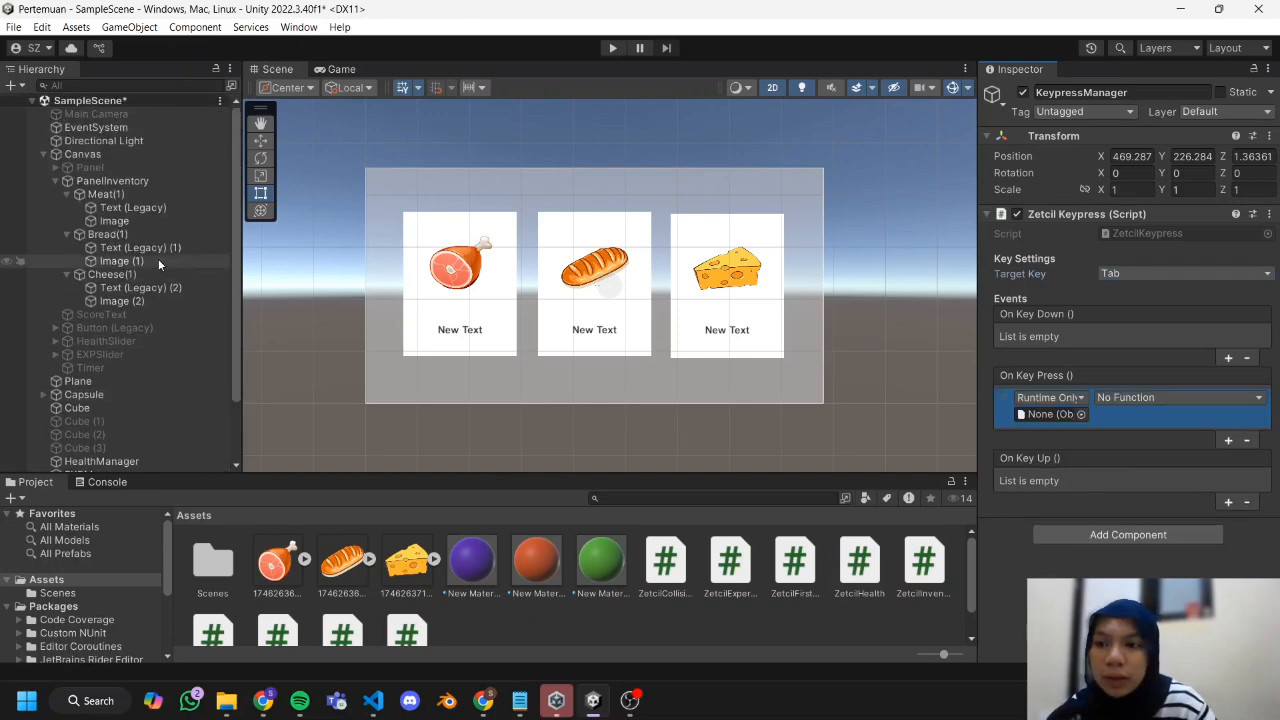
left_click(1136, 397)
mouse_move(1165, 453)
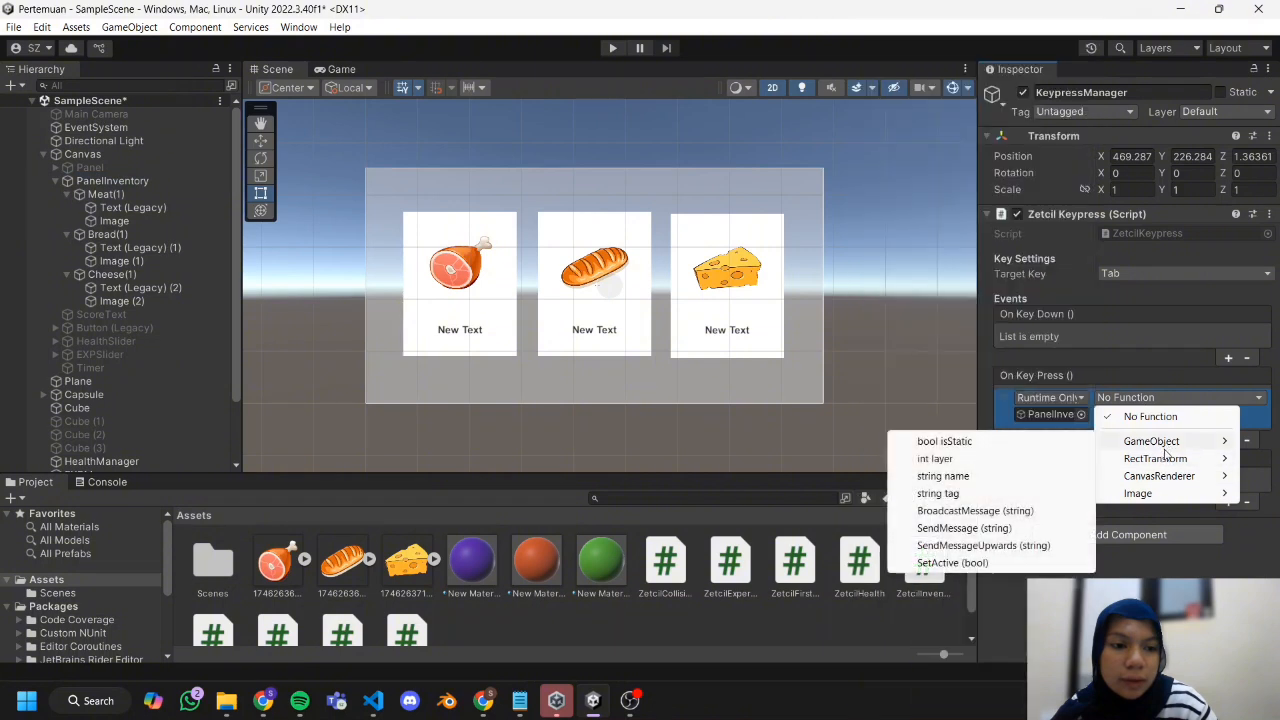
left_click(1045, 562)
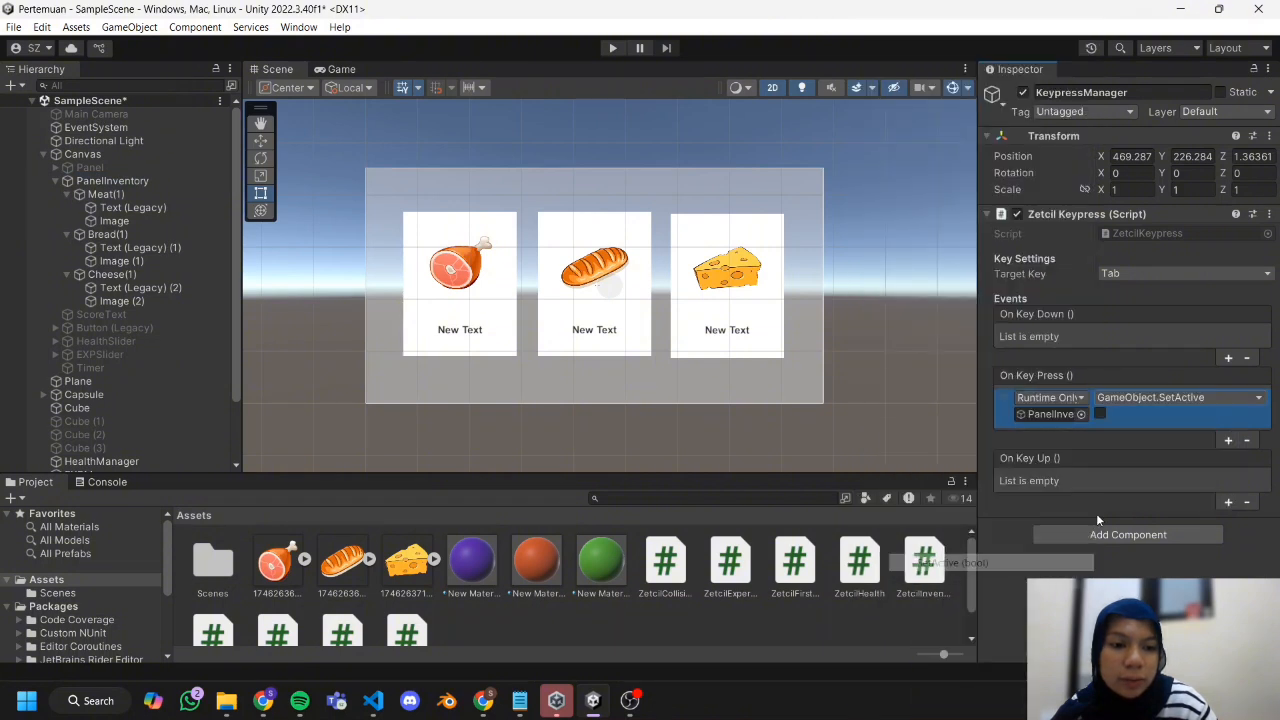
left_click(1100, 414)
Add an On Key Up event to the KeypressManager that calls GameObject.SetActive on PanelInventory with its value unchecked.
left_click(1224, 501)
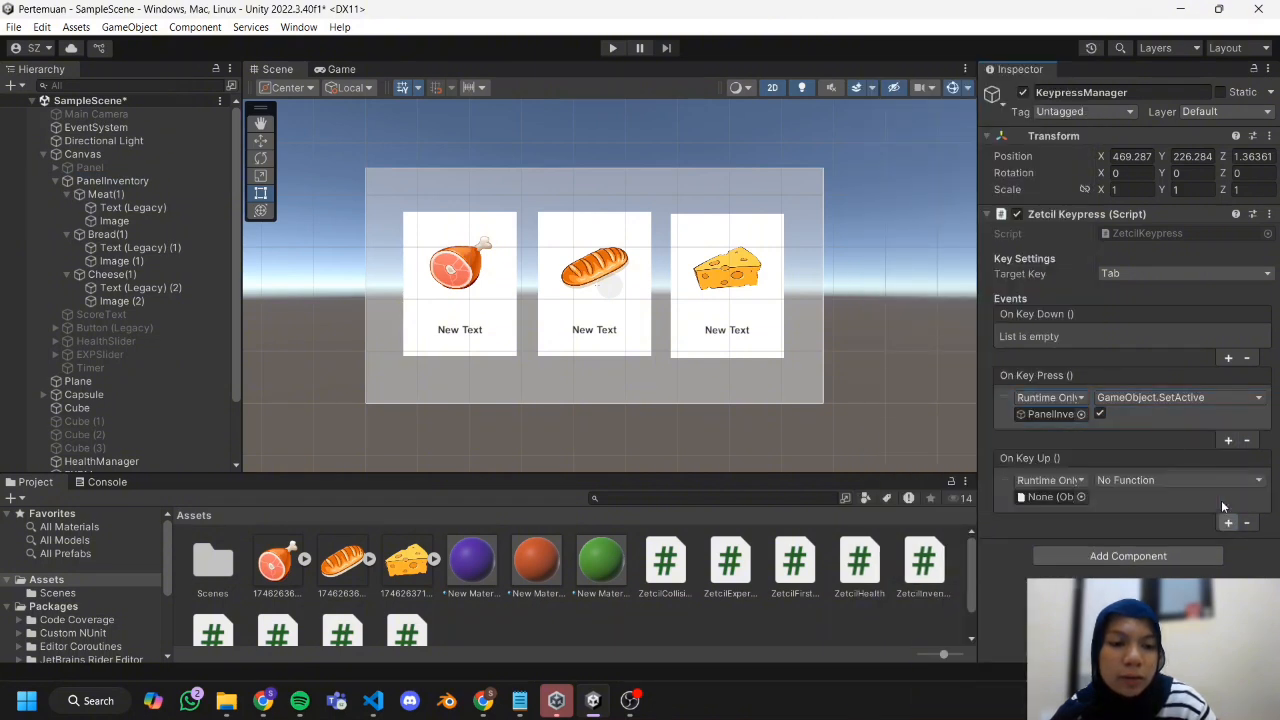
left_click(1221, 502)
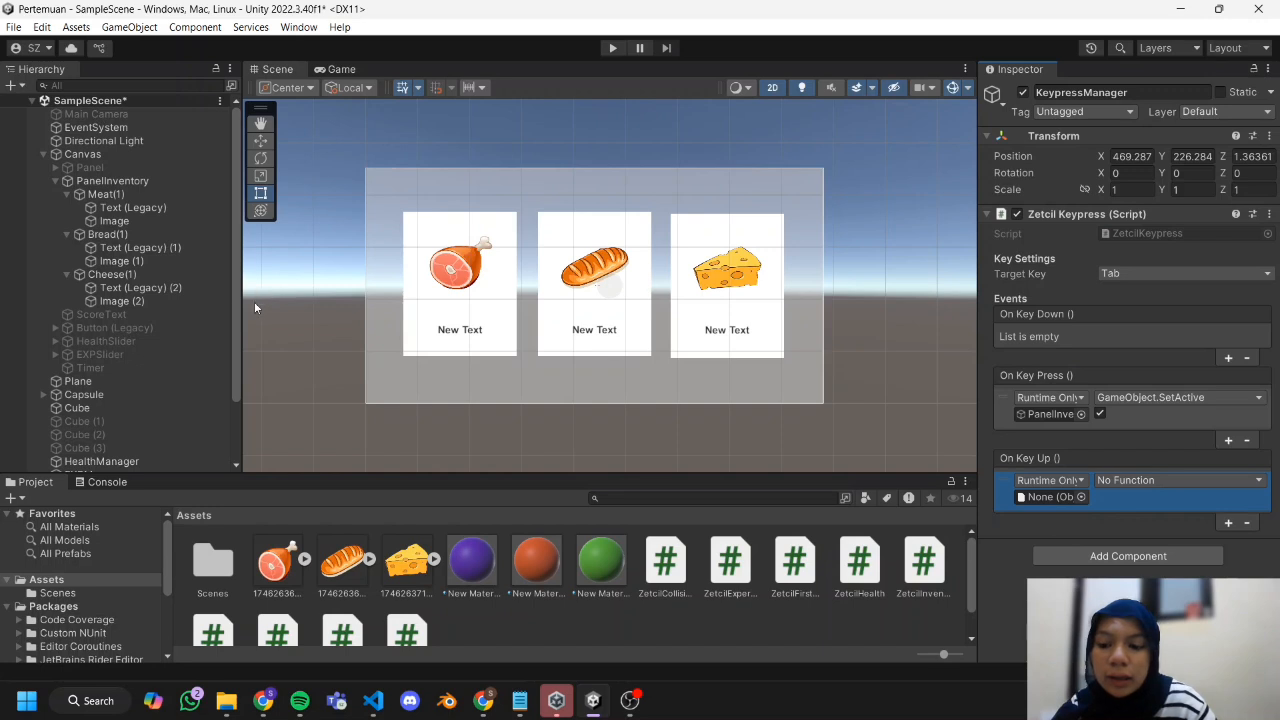
scroll(203, 323, "down", 2)
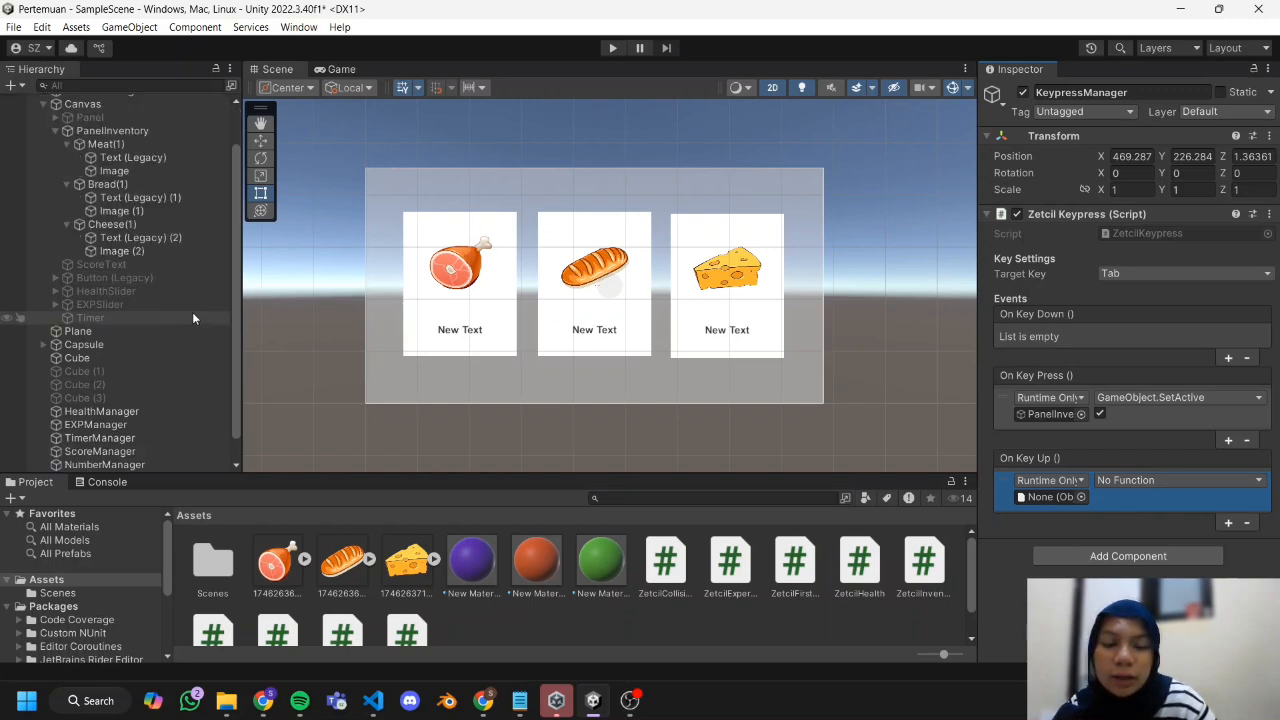
left_click_drag(112, 131, 1060, 497)
left_click(1134, 483)
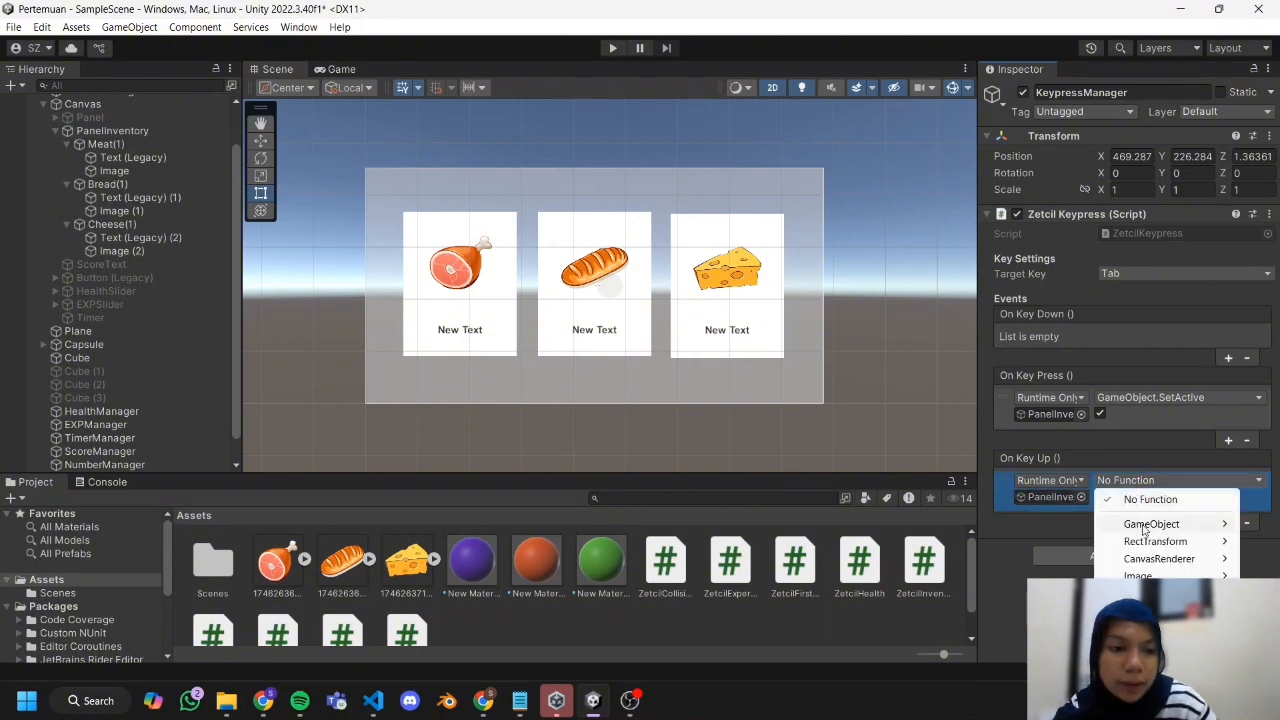
mouse_move(1148, 526)
left_click(970, 646)
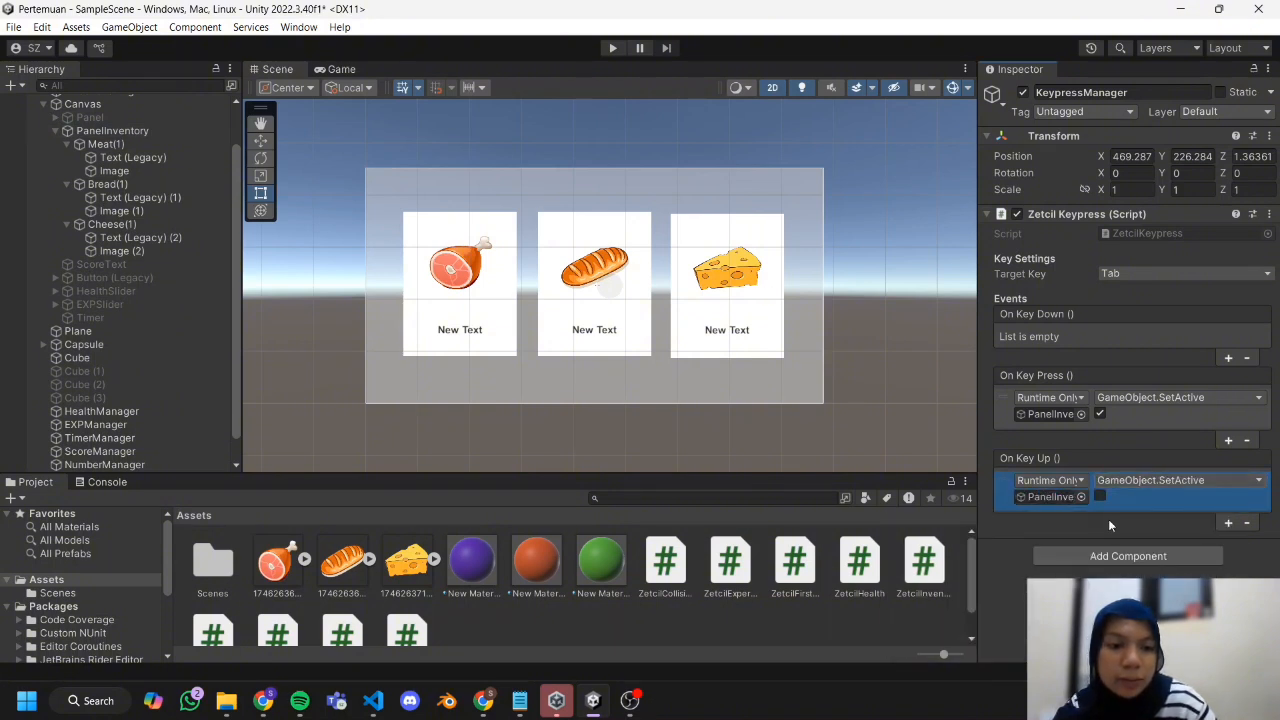
Deactivate the PanelInventory object so that it starts hidden.
left_click(170, 331)
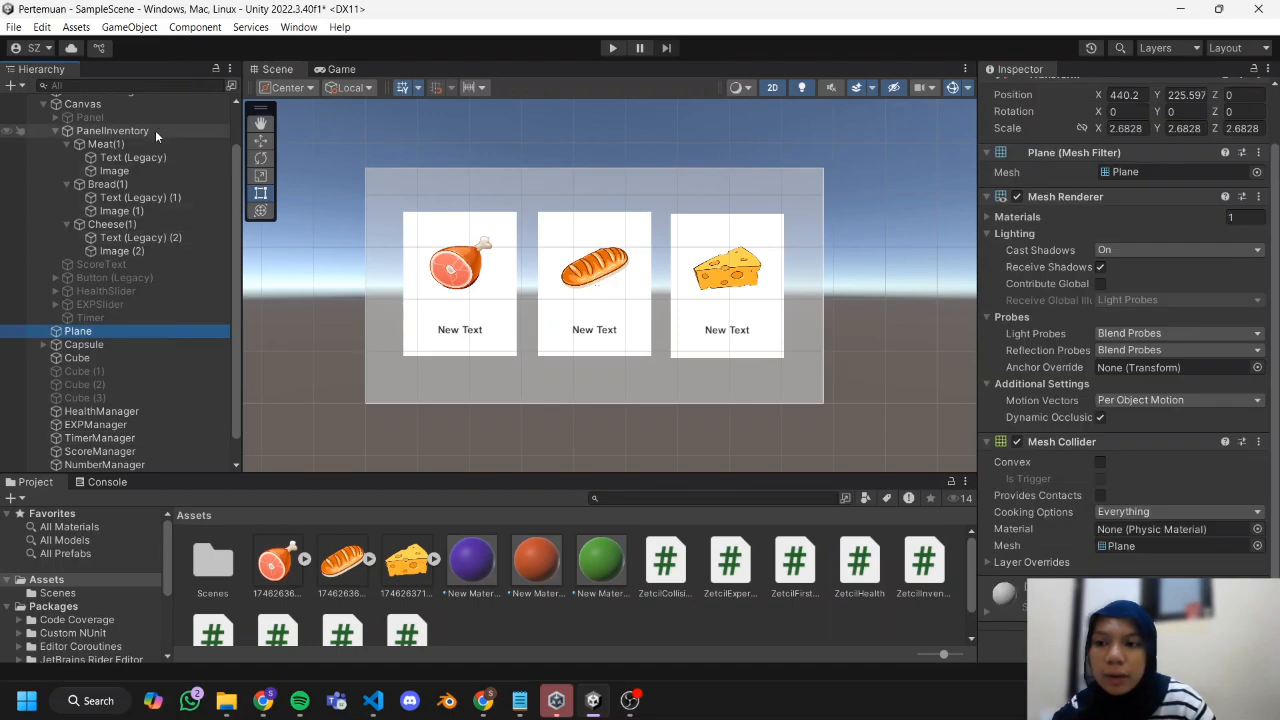
left_click(155, 130)
scroll(1039, 145, "up", 2)
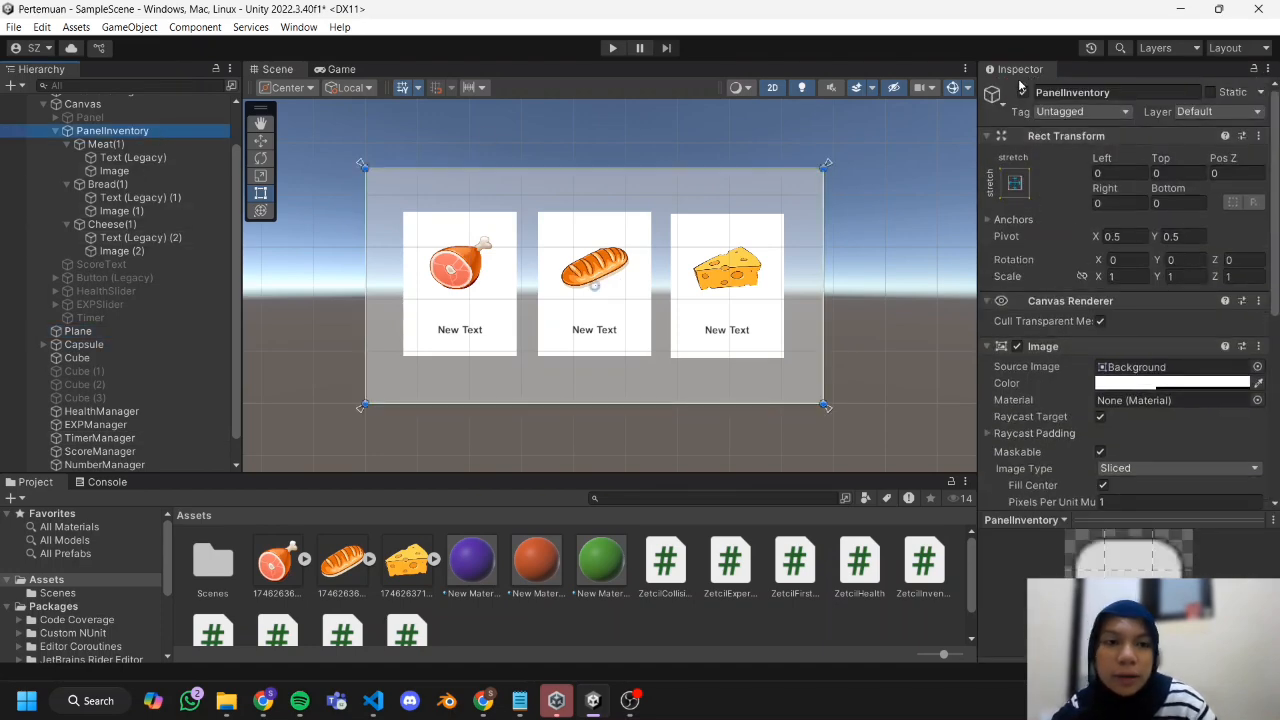
left_click(1022, 93)
Play the scene, walk into the orange cube, and show and hide the inventory panel to test the item counts.
left_click(612, 48)
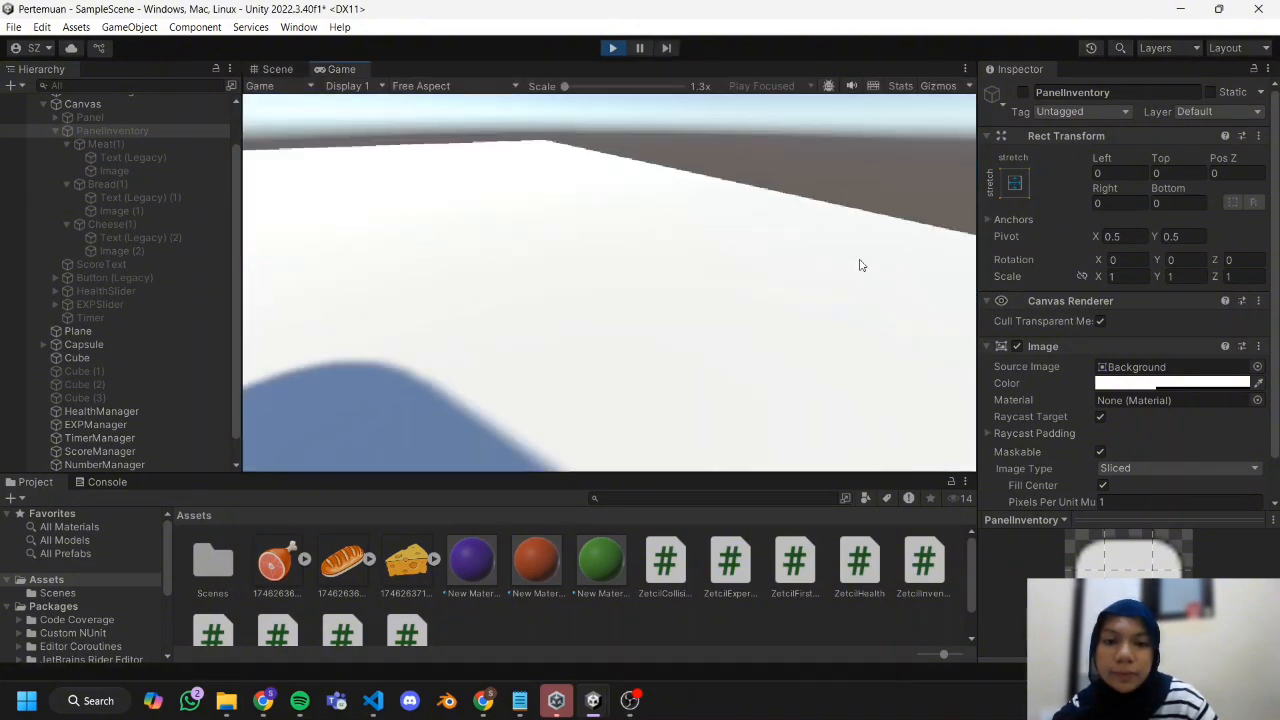
key("i")
key("i")
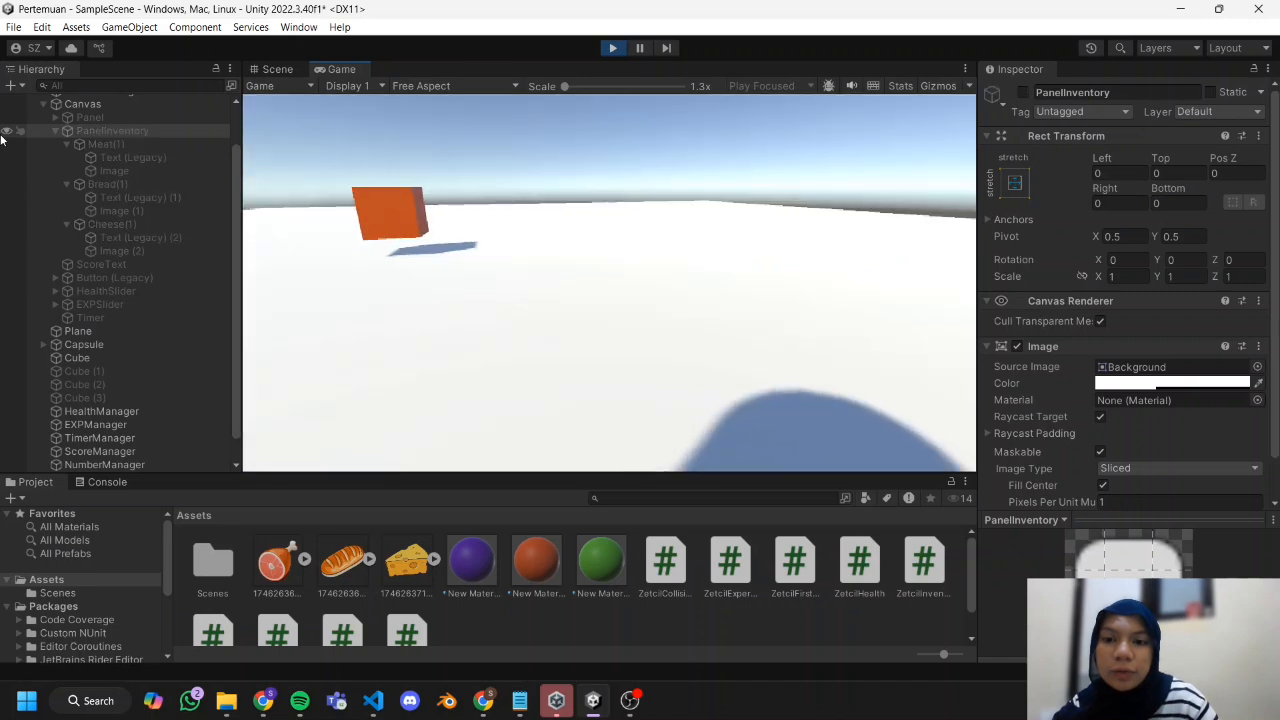
key("a")
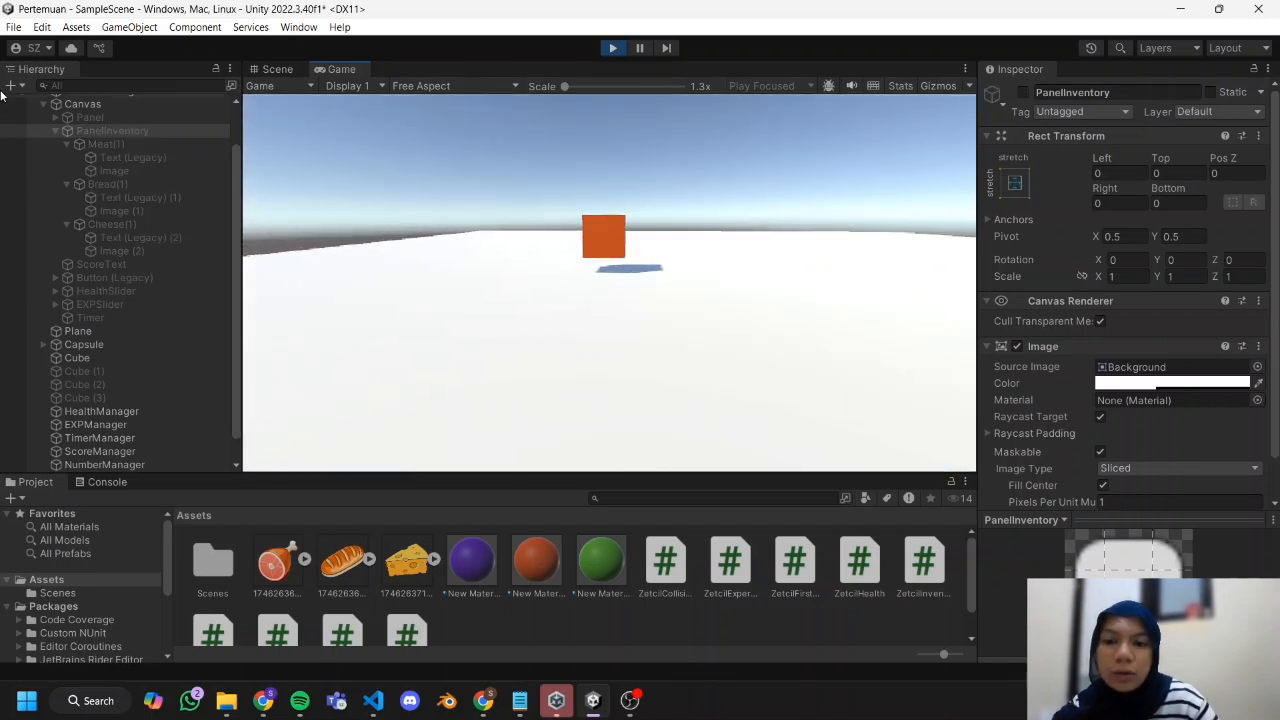
key("w")
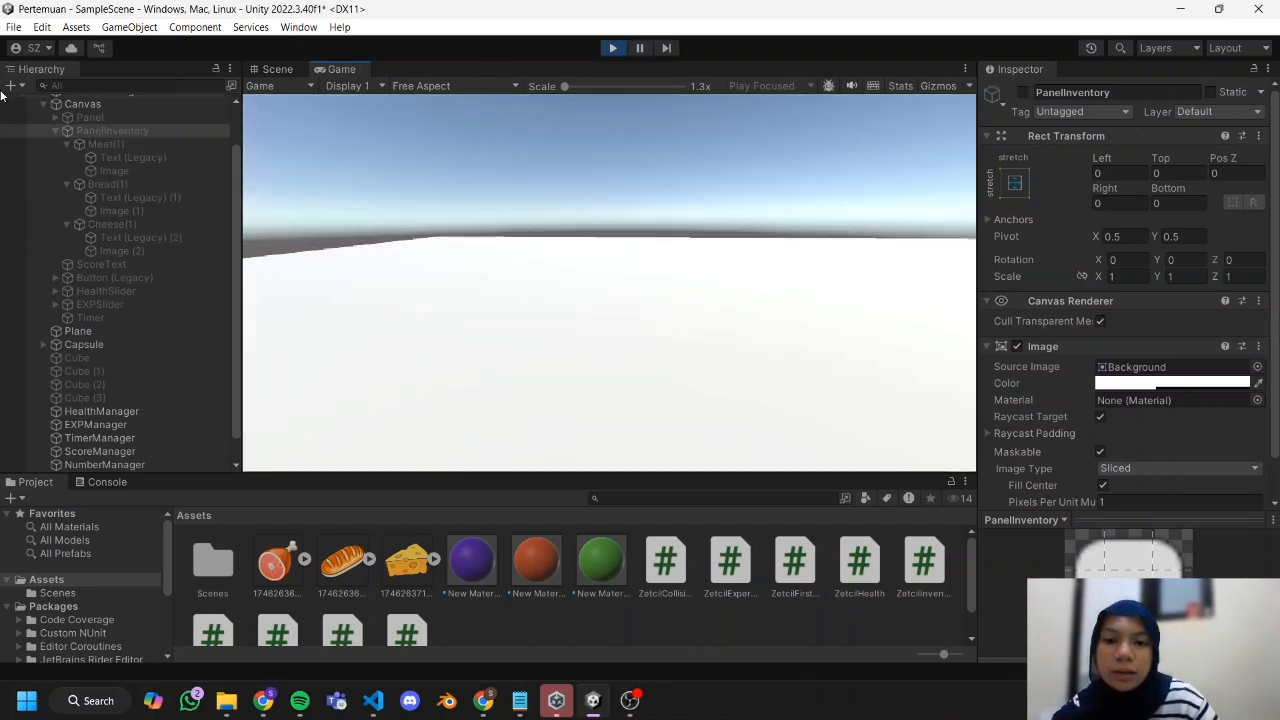
key("i")
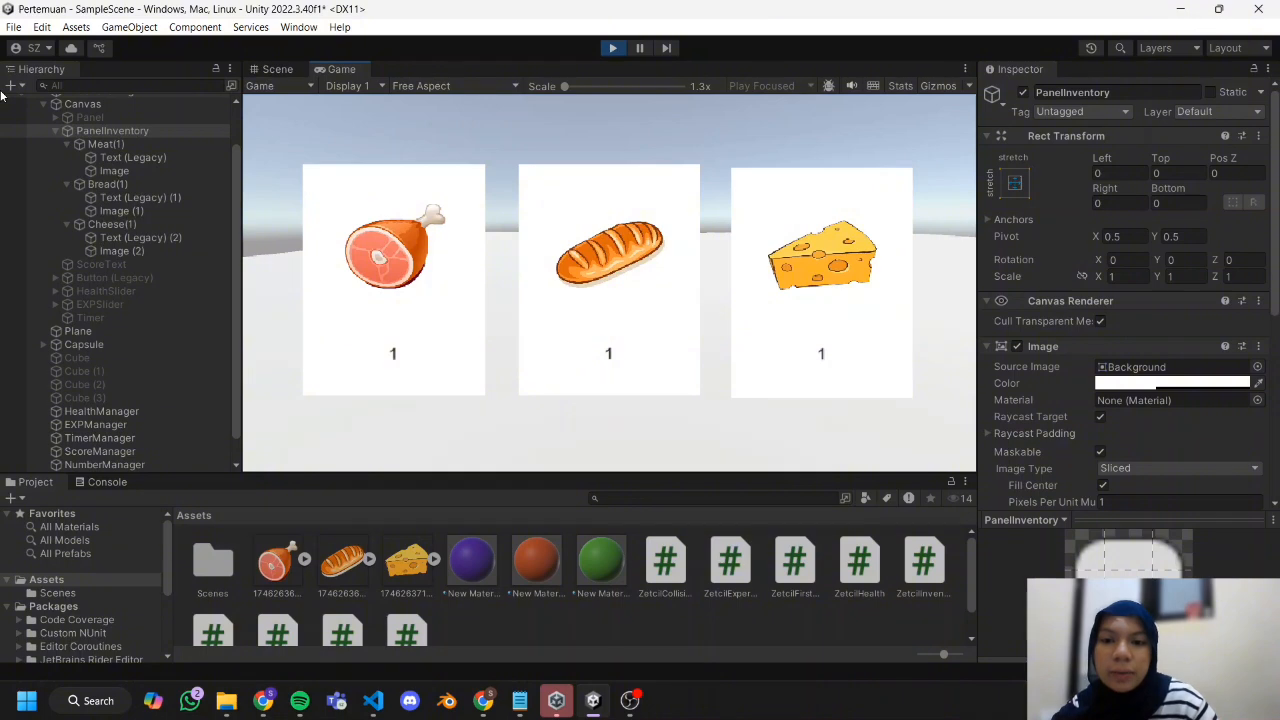
key("i")
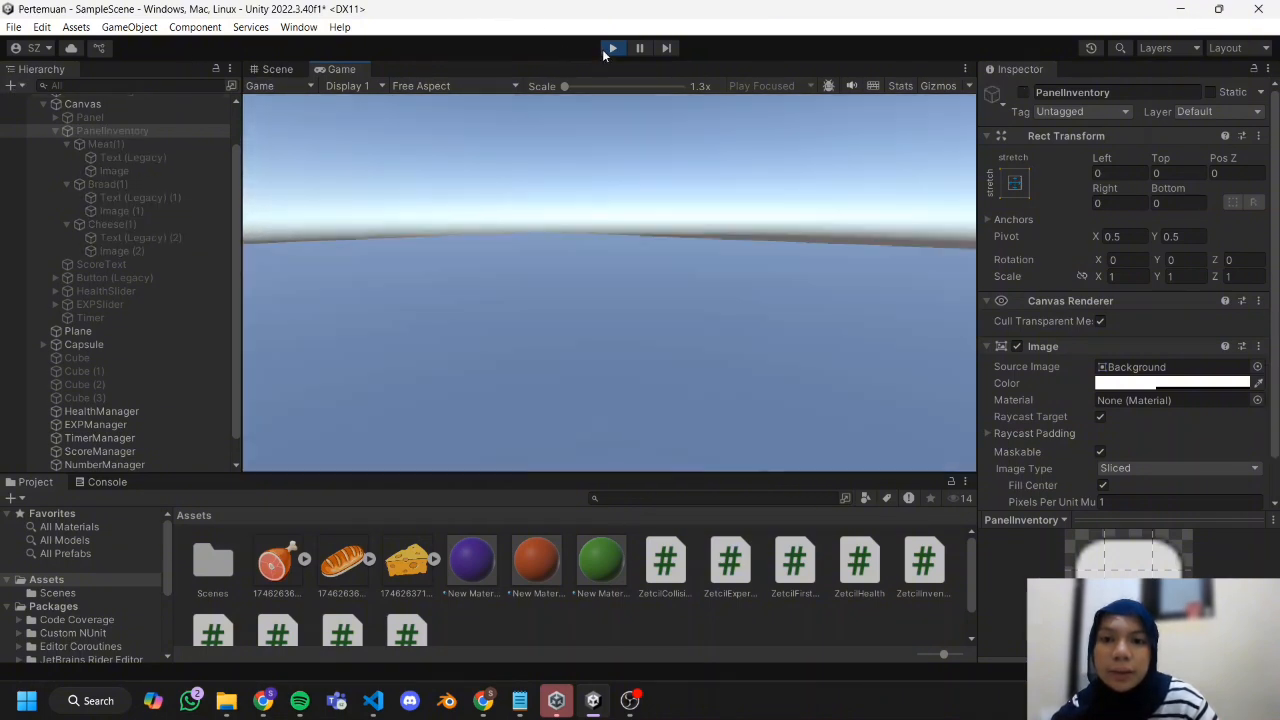
Stop playing the scene and return to editing.
left_click(610, 48)
left_click(1177, 6)
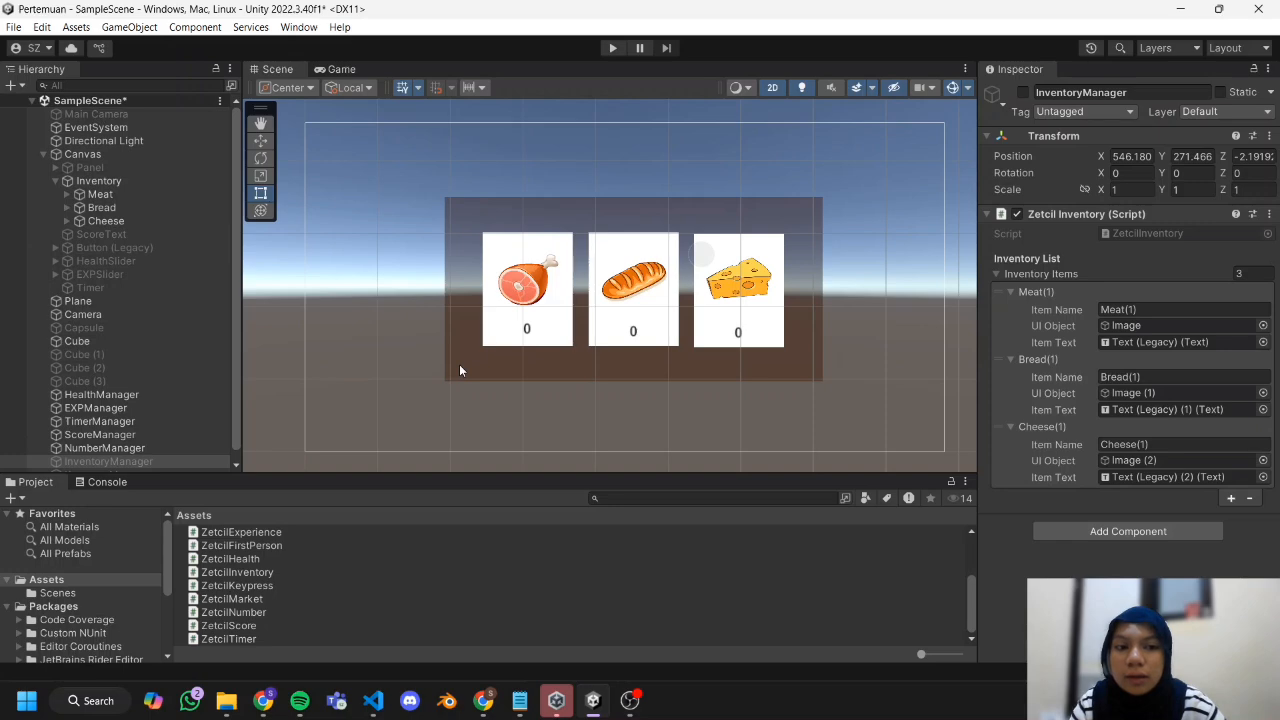
Add a legacy Text object inside the Inventory panel, enlarge its box, and set its font size to 65.
scroll(417, 341, "down", 1)
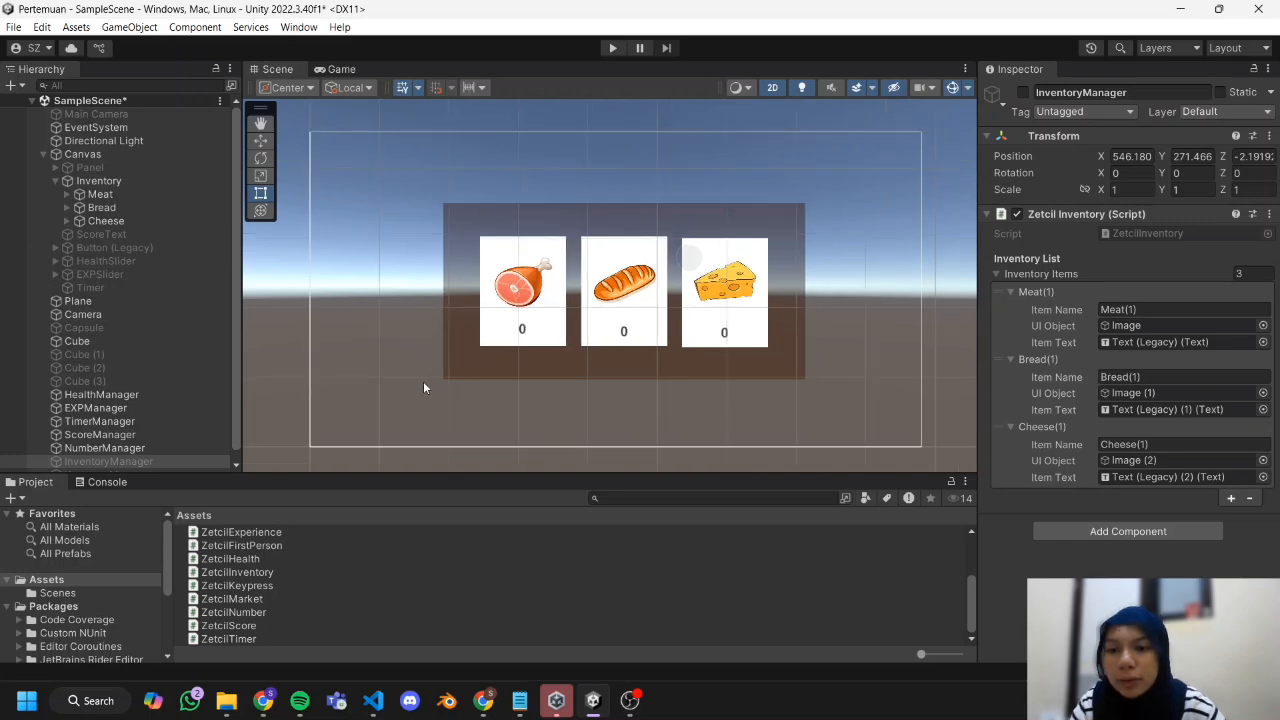
right_click(175, 181)
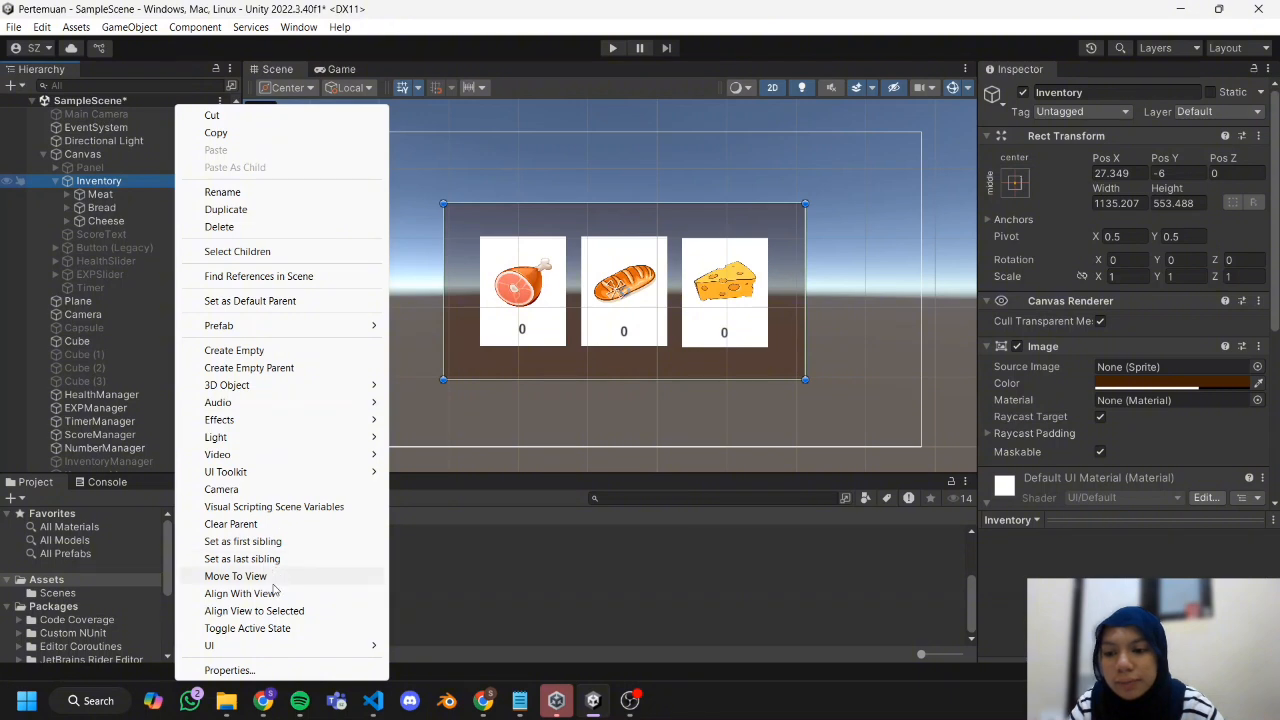
mouse_move(320, 643)
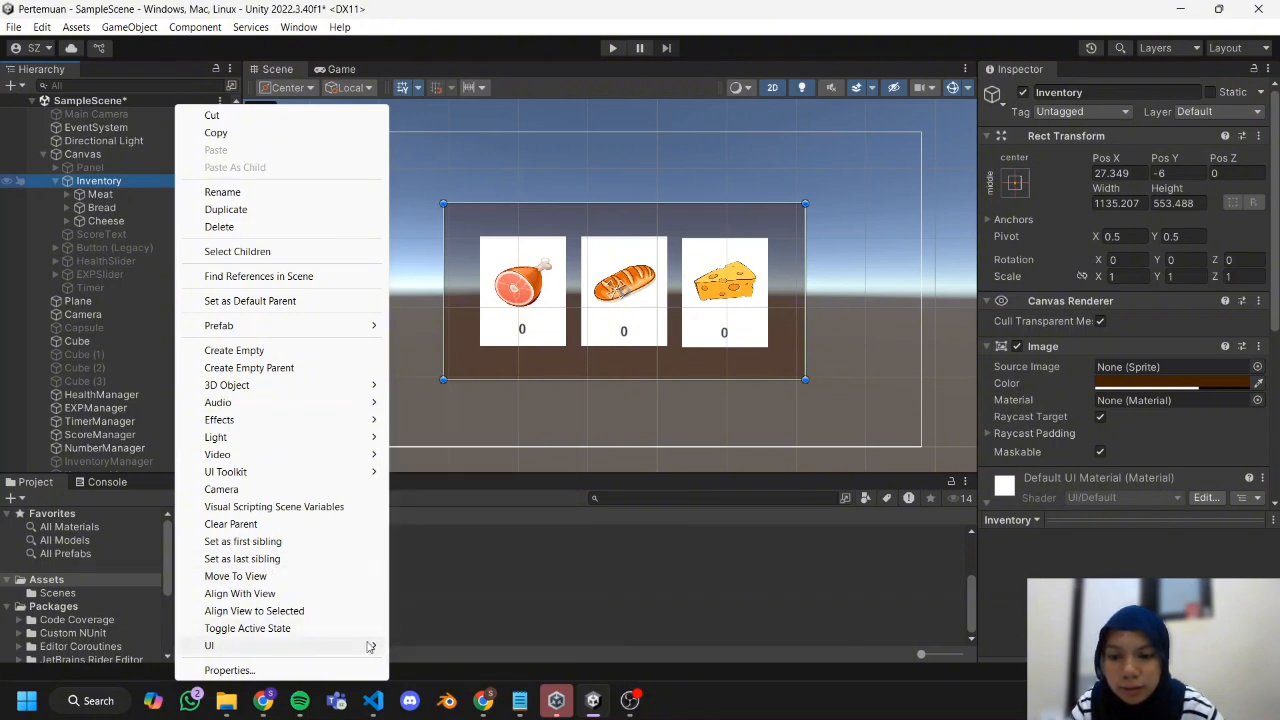
mouse_move(430, 648)
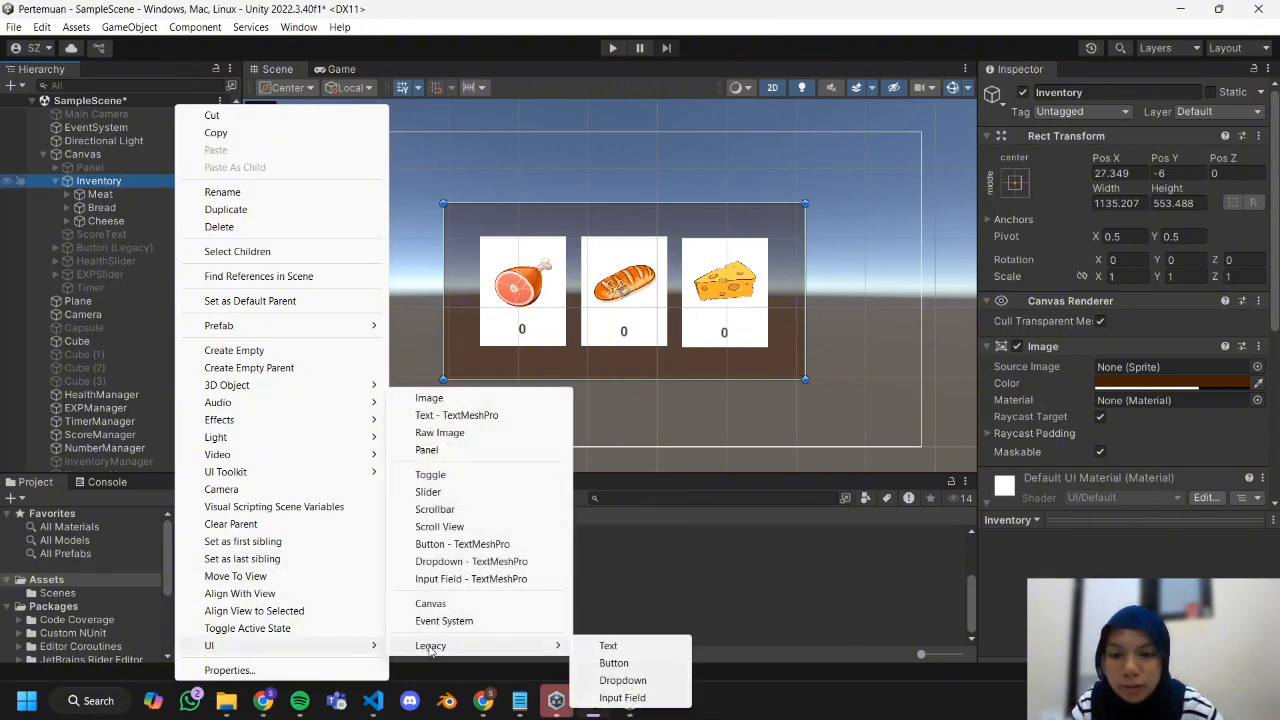
left_click(646, 650)
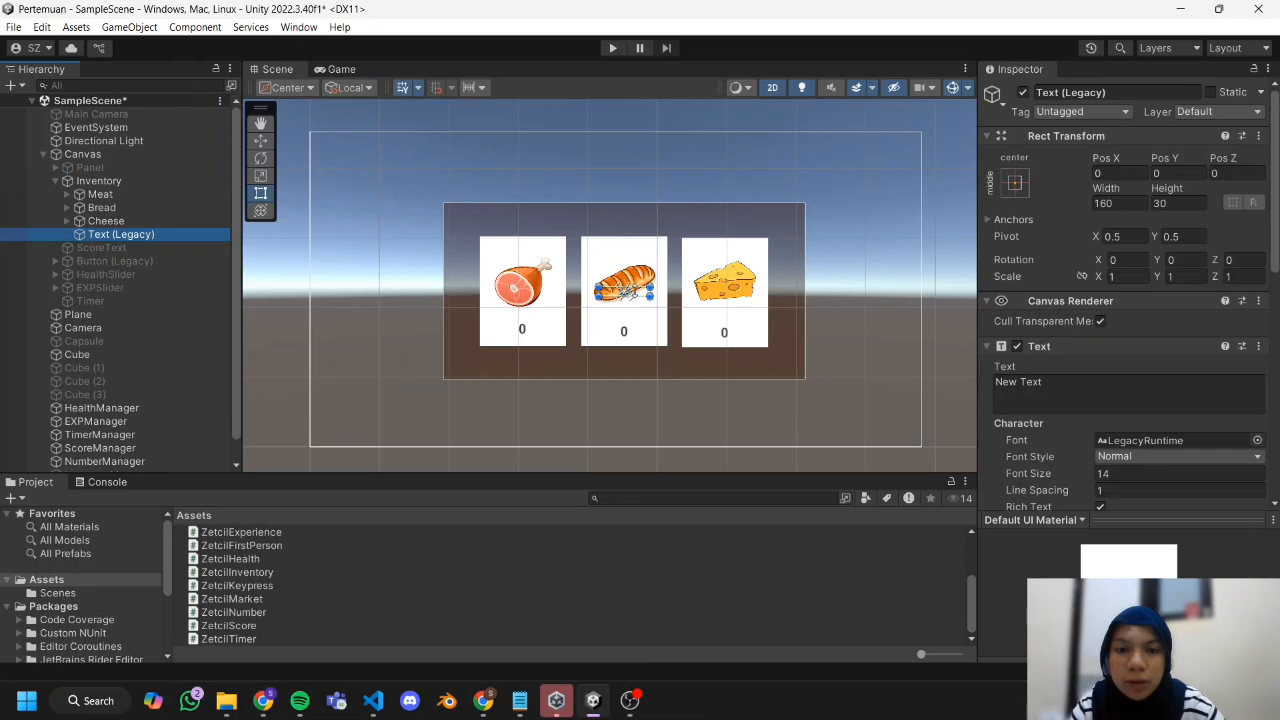
left_click_drag(649, 296, 697, 338)
left_click(699, 335)
left_click(121, 261)
left_click(1140, 474)
type("65")
scroll(1140, 440, "down", 3)
Extend the Inventory panel upward to a height of about 696 and centre it on the canvas.
left_click(98, 181)
left_click_drag(640, 203, 640, 156)
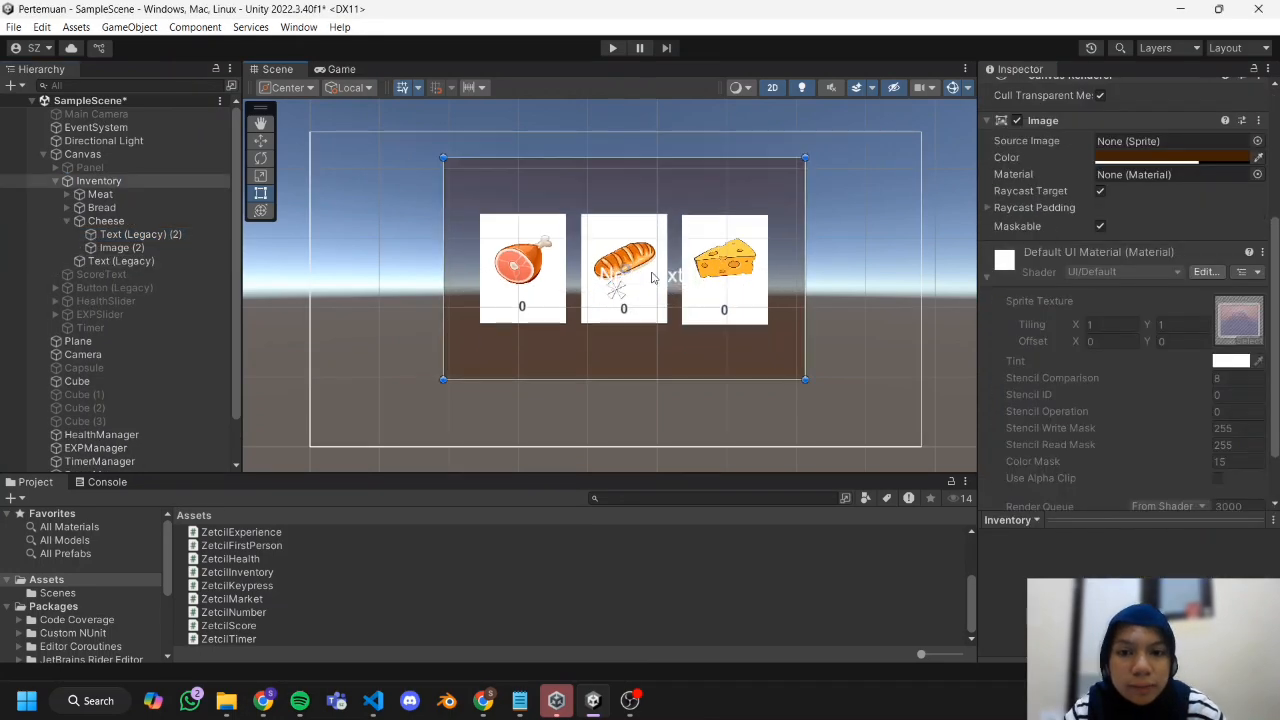
left_click_drag(653, 277, 644, 300)
Rename the new text object as Money and place it above the meat card in the Inventory panel.
right_click(160, 262)
left_click(205, 210)
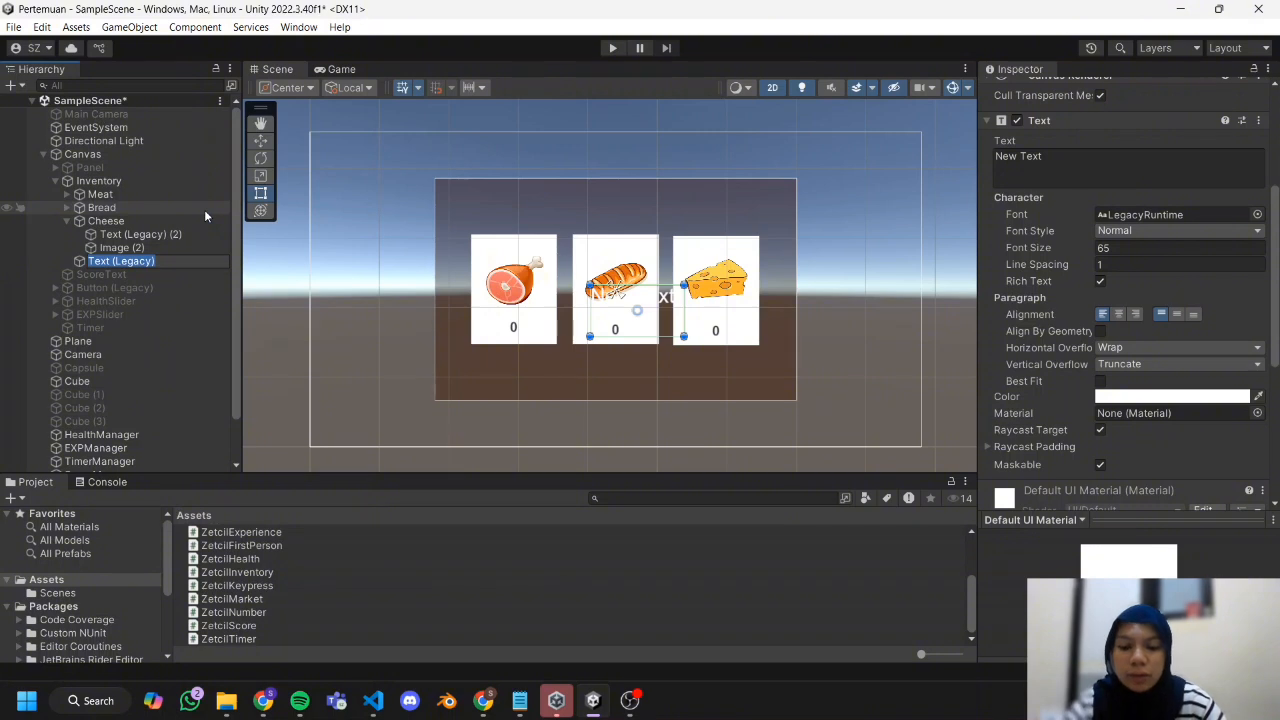
type("Money")
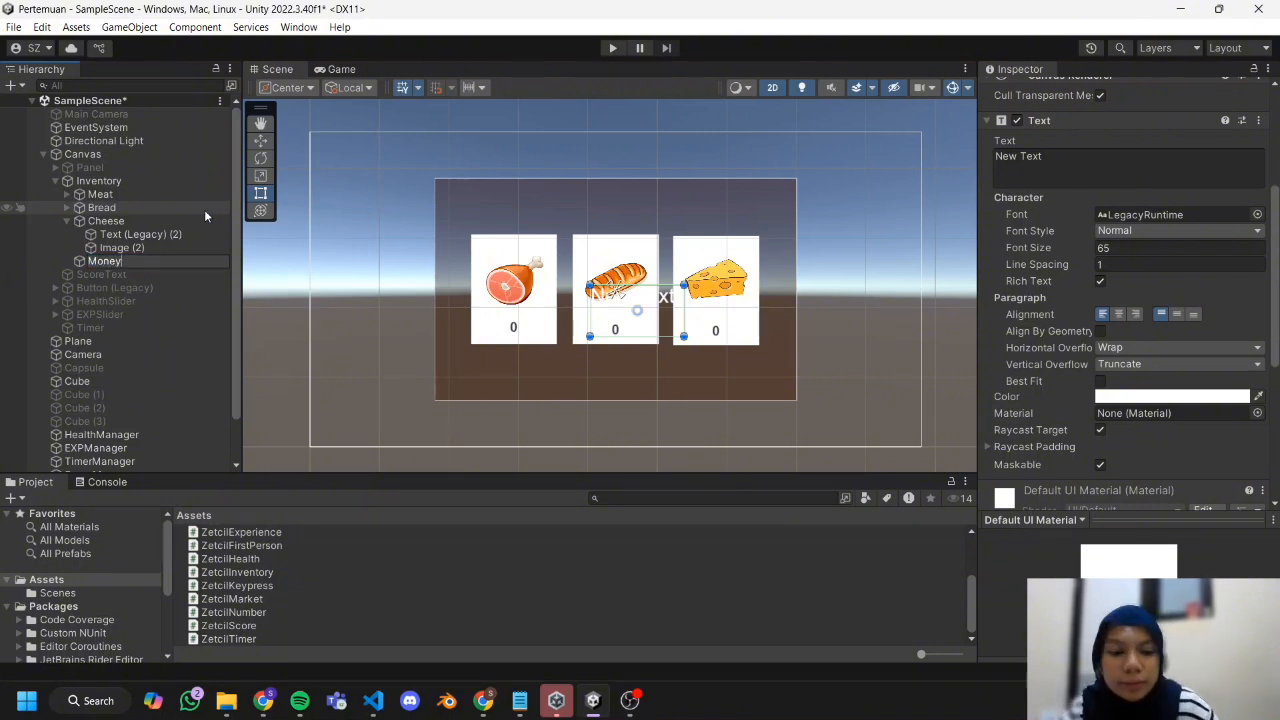
key("Return")
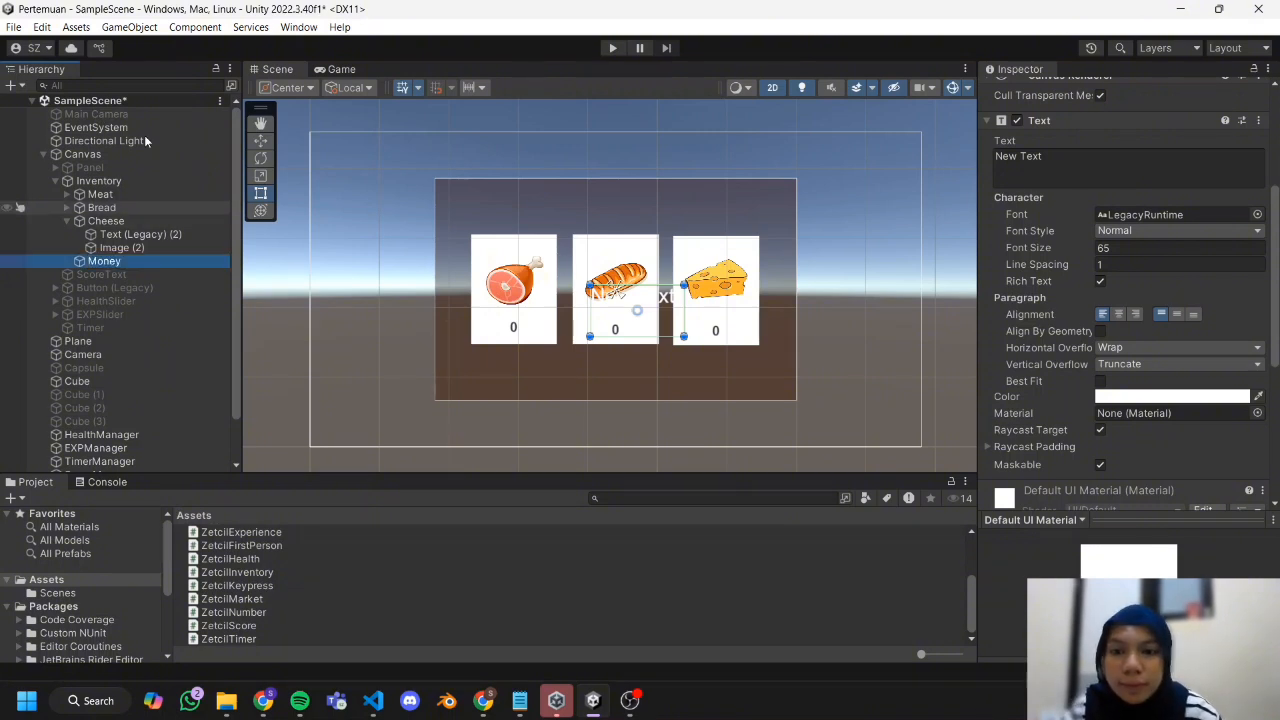
left_click_drag(659, 315, 644, 308)
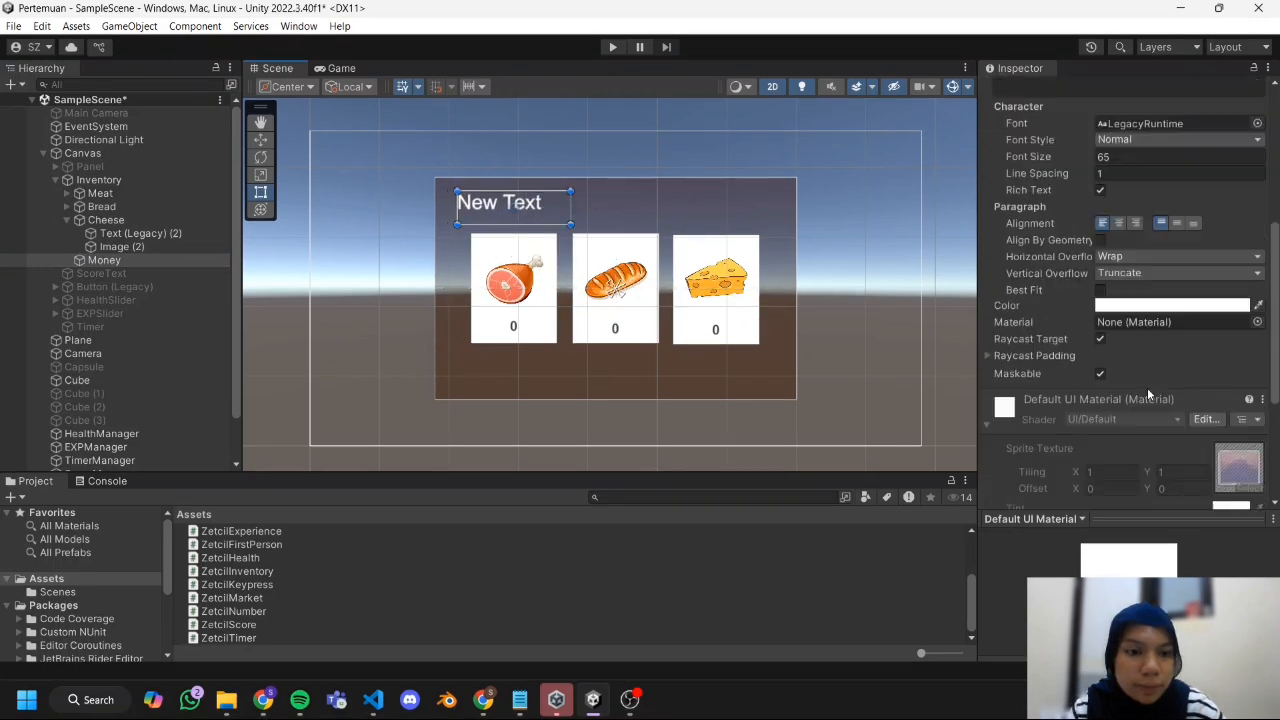
Set the text content of the Money object to 1000.
scroll(1147, 387, "up", 3)
left_click(1102, 211)
key("BackSpace")
type("1000")
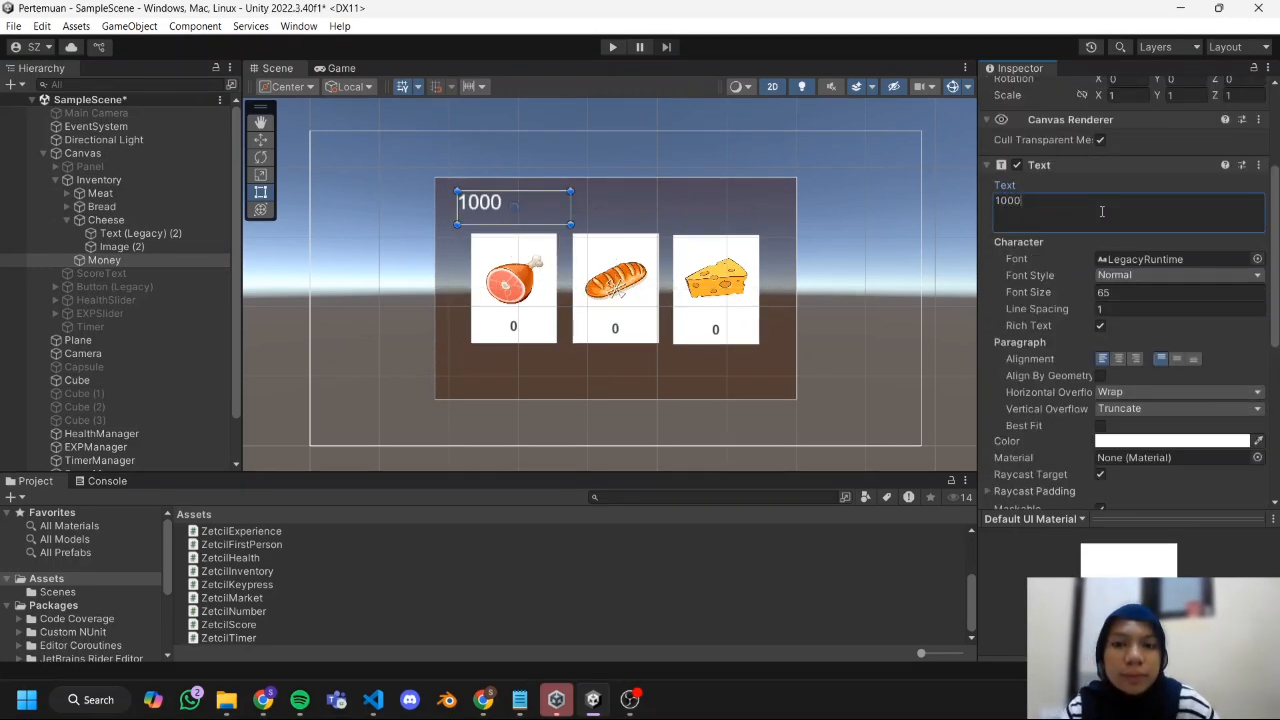
double_click(1100, 209)
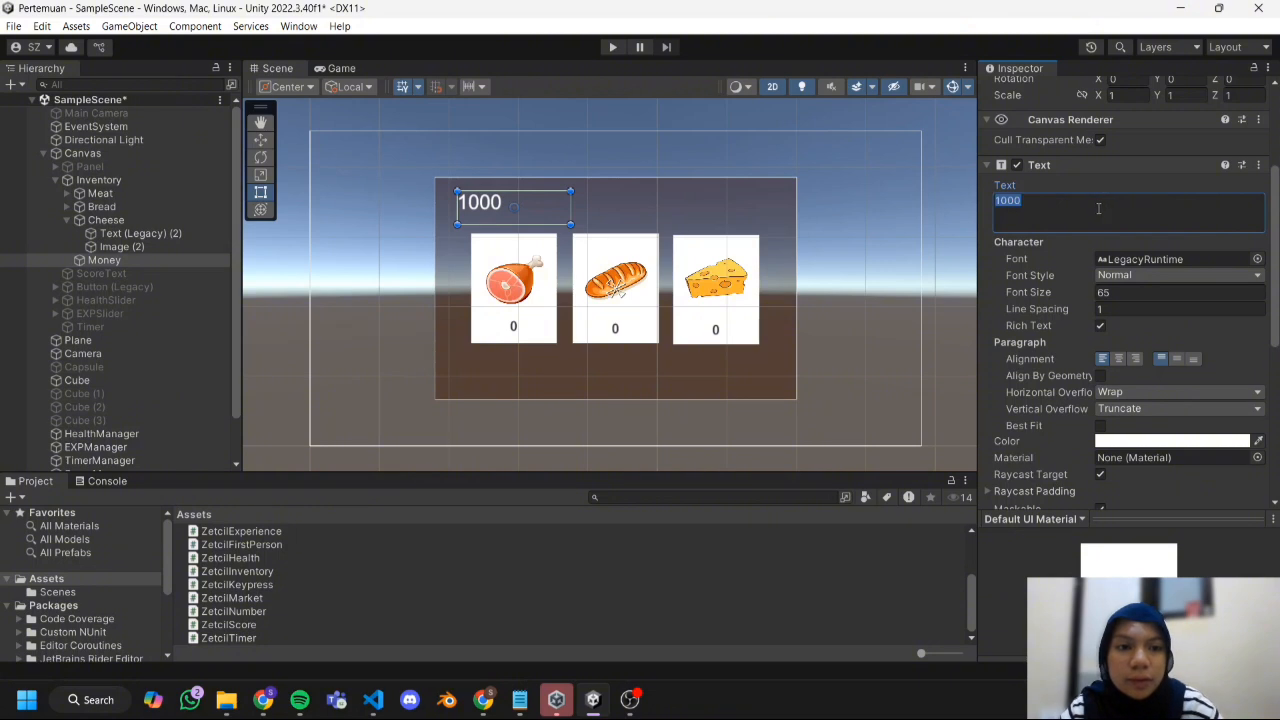
left_click(1099, 209)
left_click(914, 269)
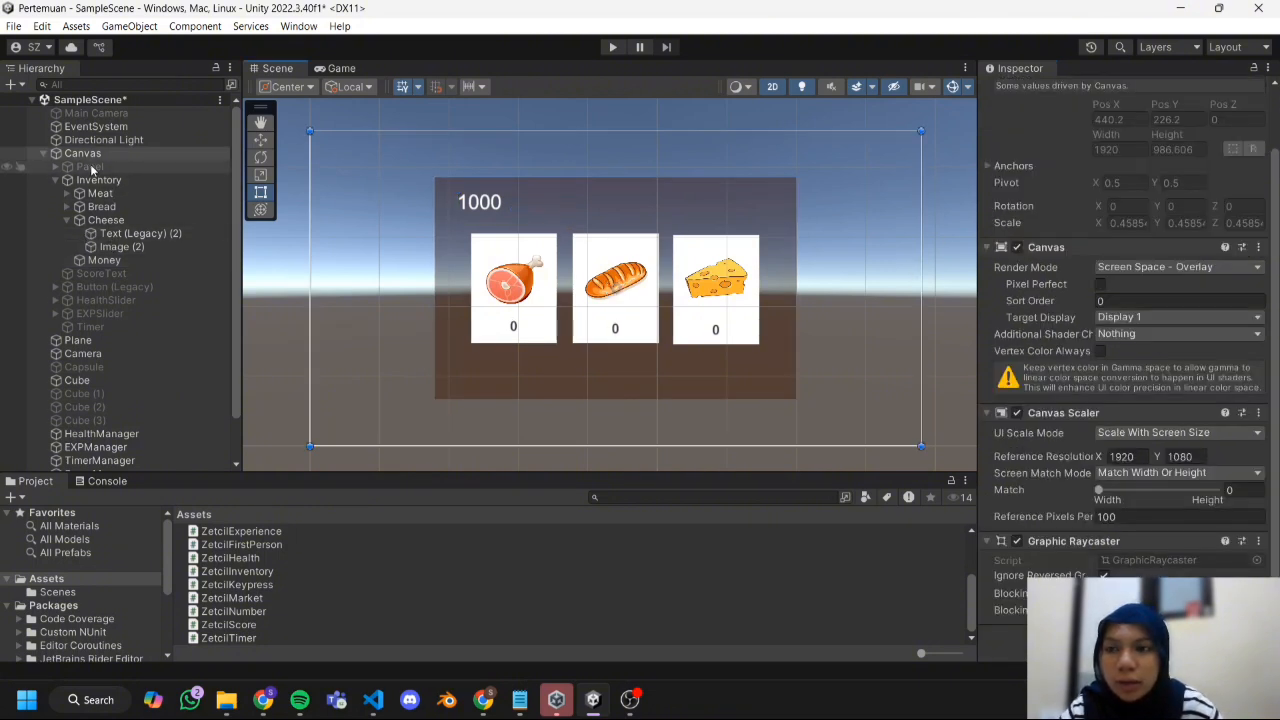
Add a legacy Button as a child of the Inventory panel.
left_click(98, 180)
right_click(98, 180)
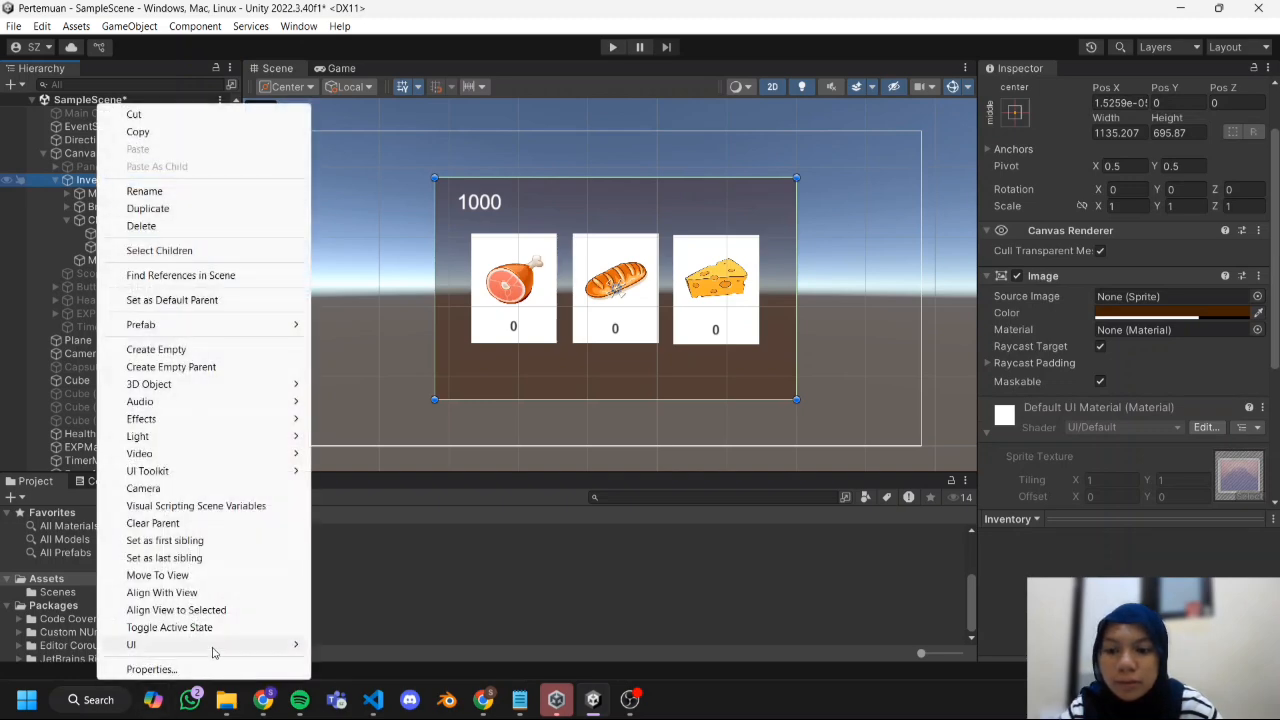
mouse_move(214, 648)
mouse_move(365, 648)
left_click(539, 660)
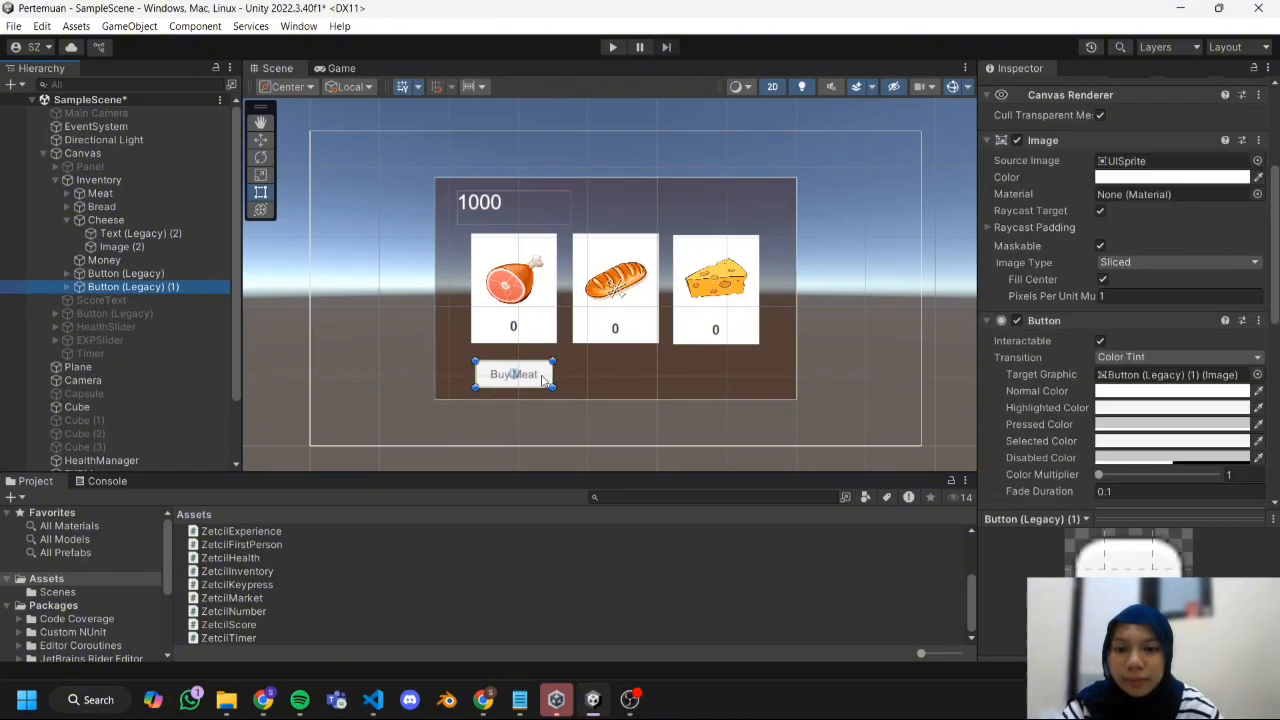
Create an empty game object in the scene and name it MarketManager.
left_click(10, 84)
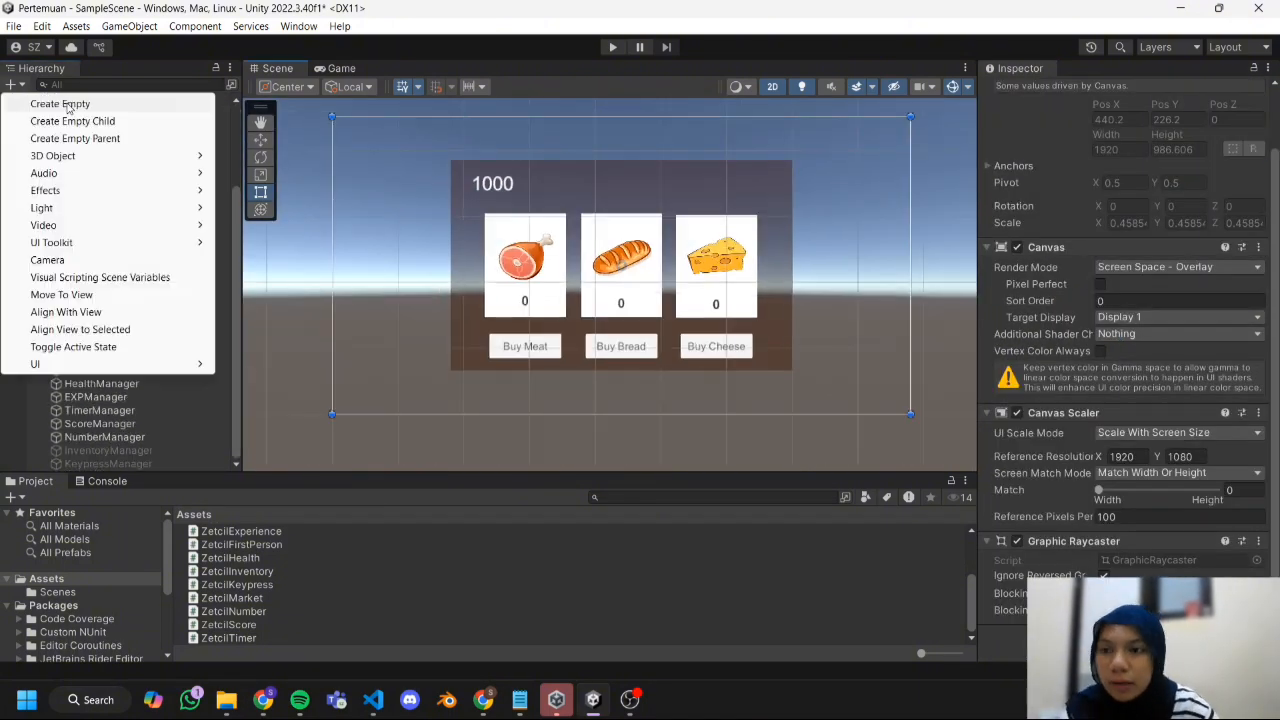
left_click(60, 103)
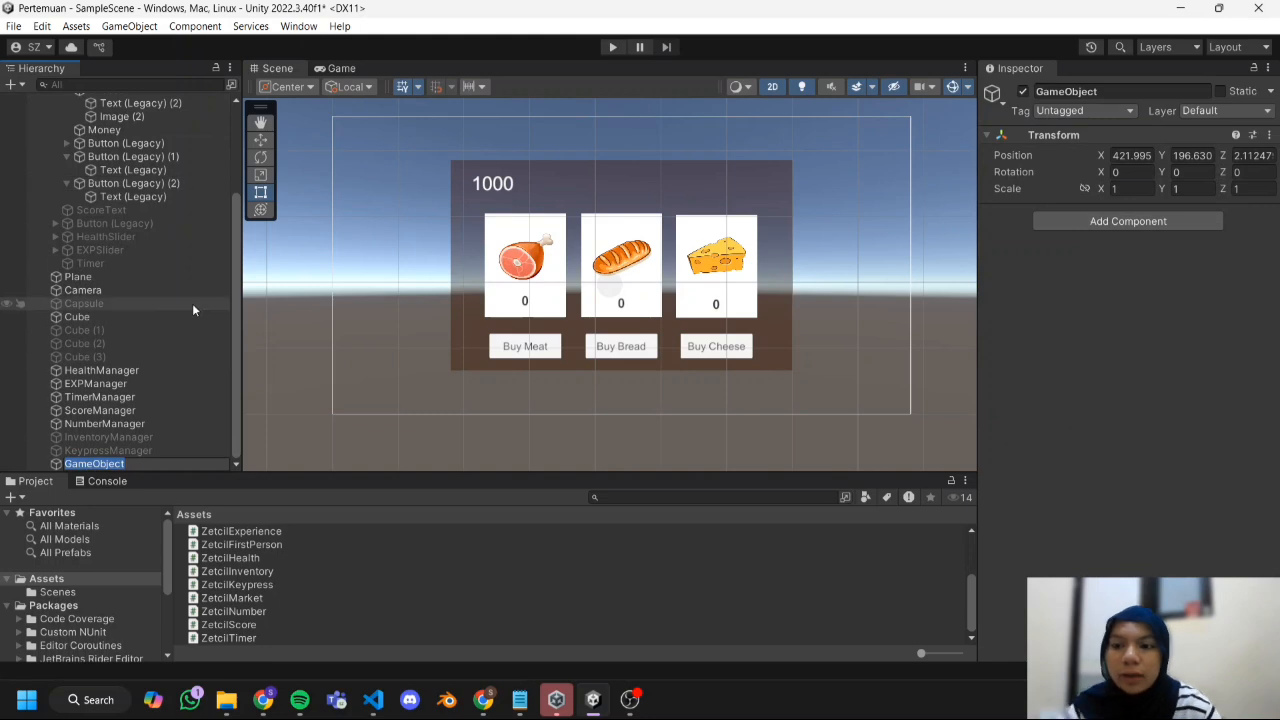
key("BackSpace")
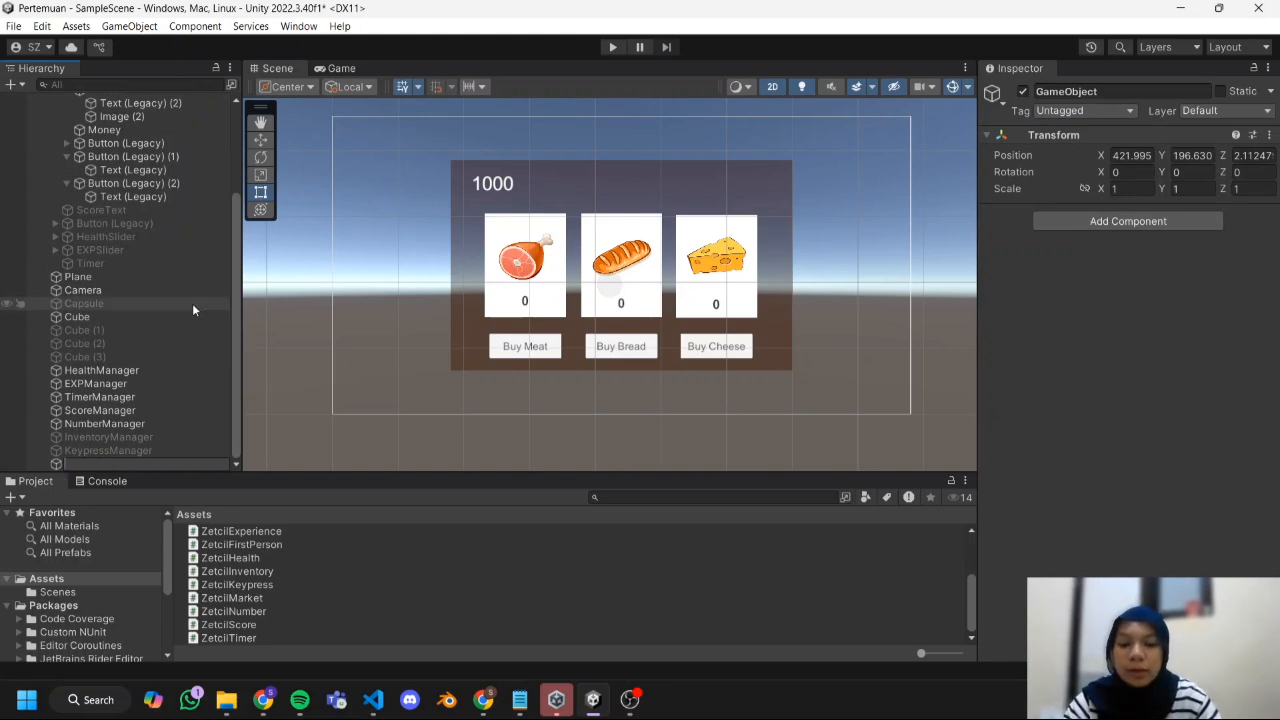
type("Mar")
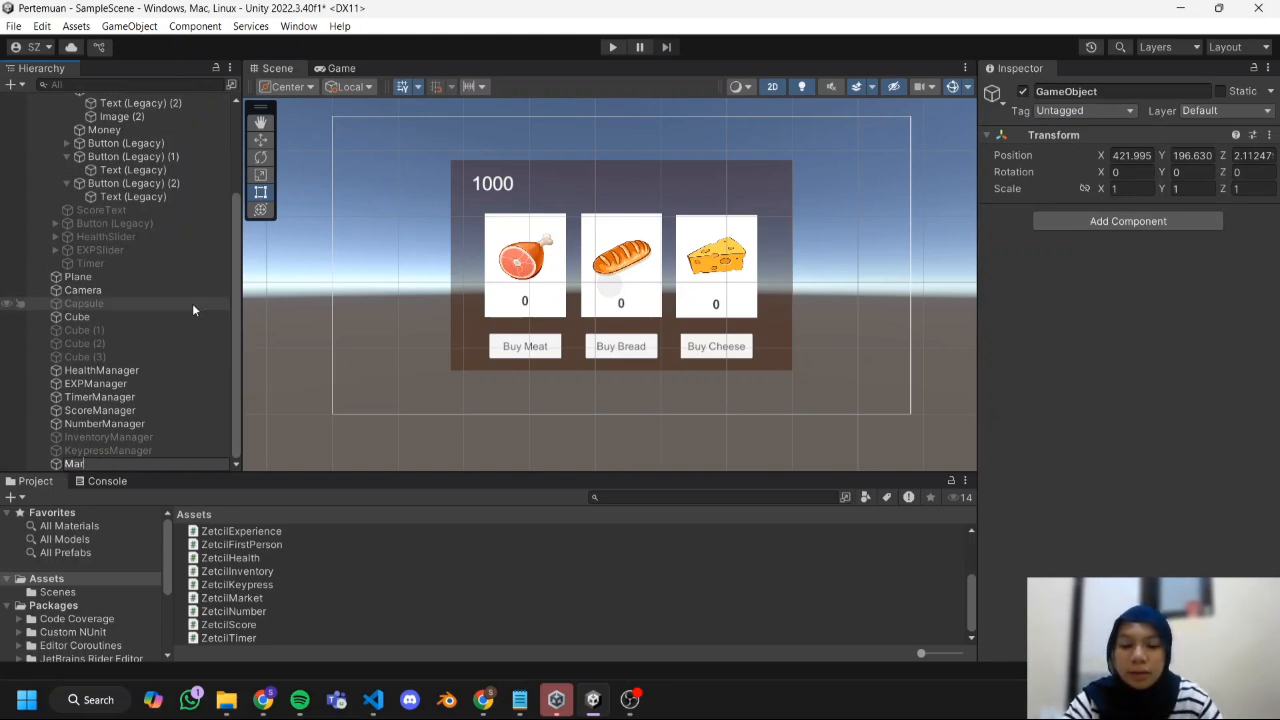
type("ketManager")
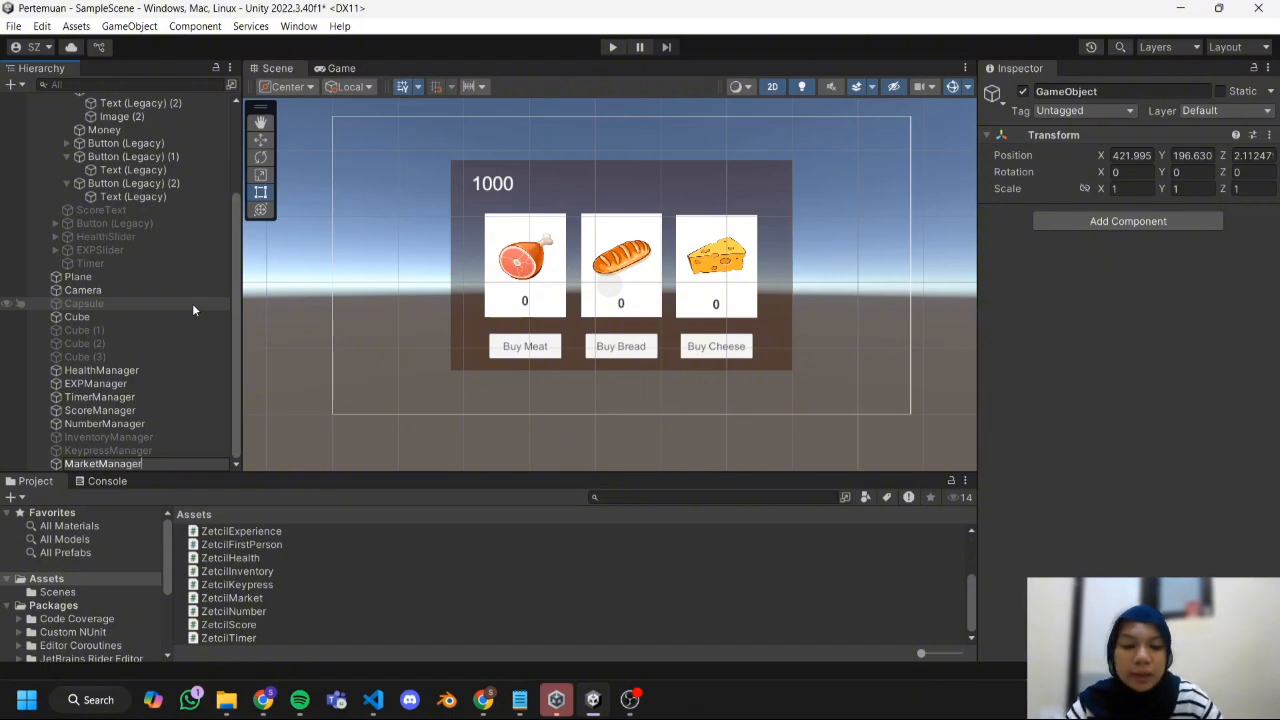
key("Return")
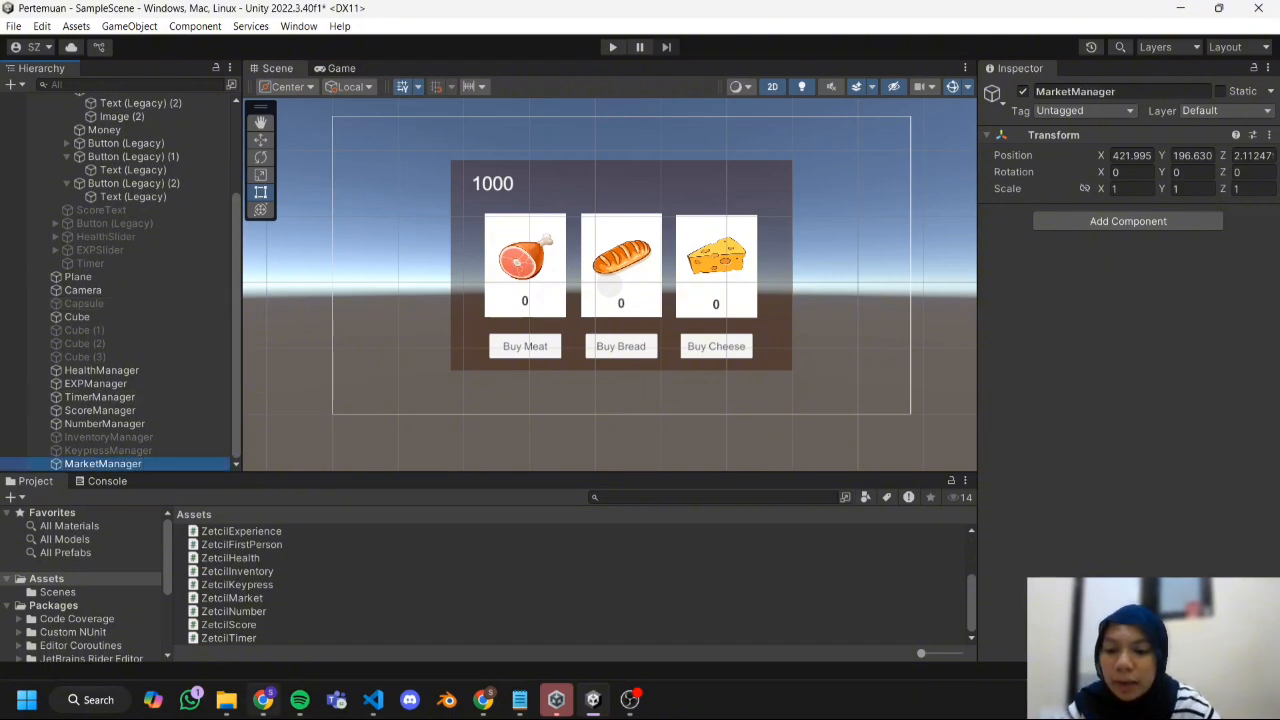
Attach the ZetcilMarket script to MarketManager and assign the Money text as its User Money Text.
left_click(263, 697)
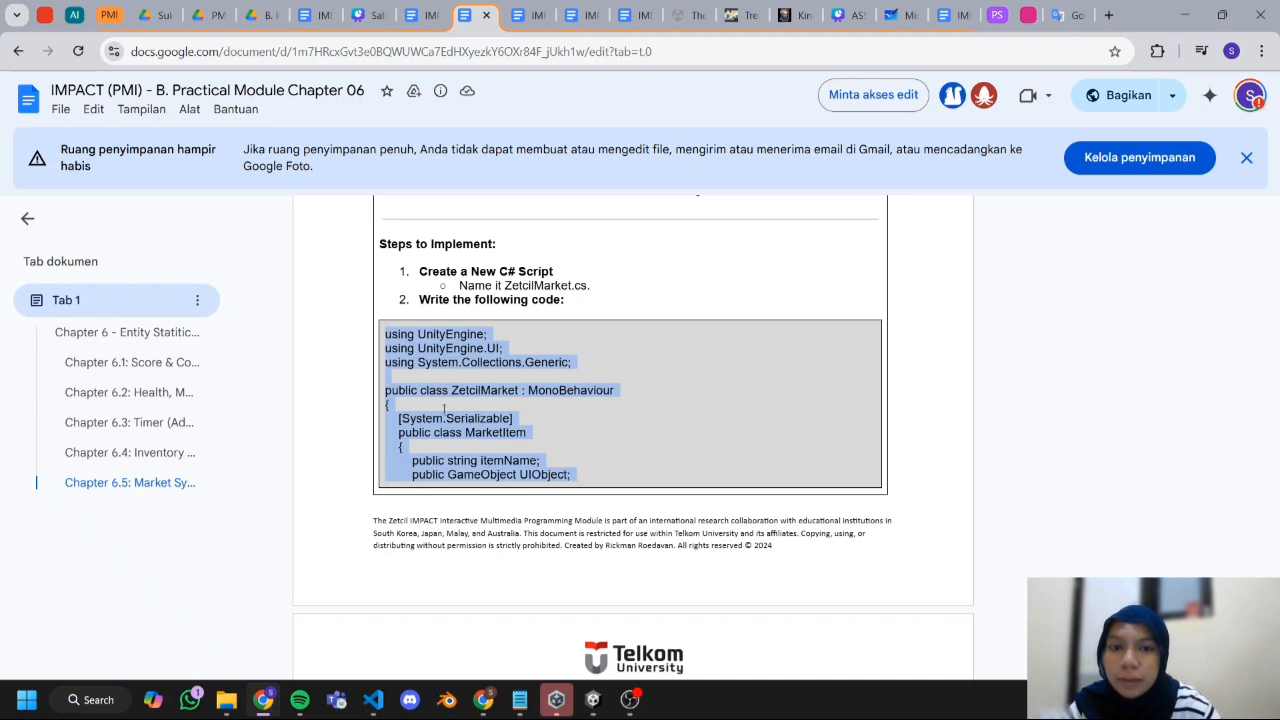
left_click(556, 699)
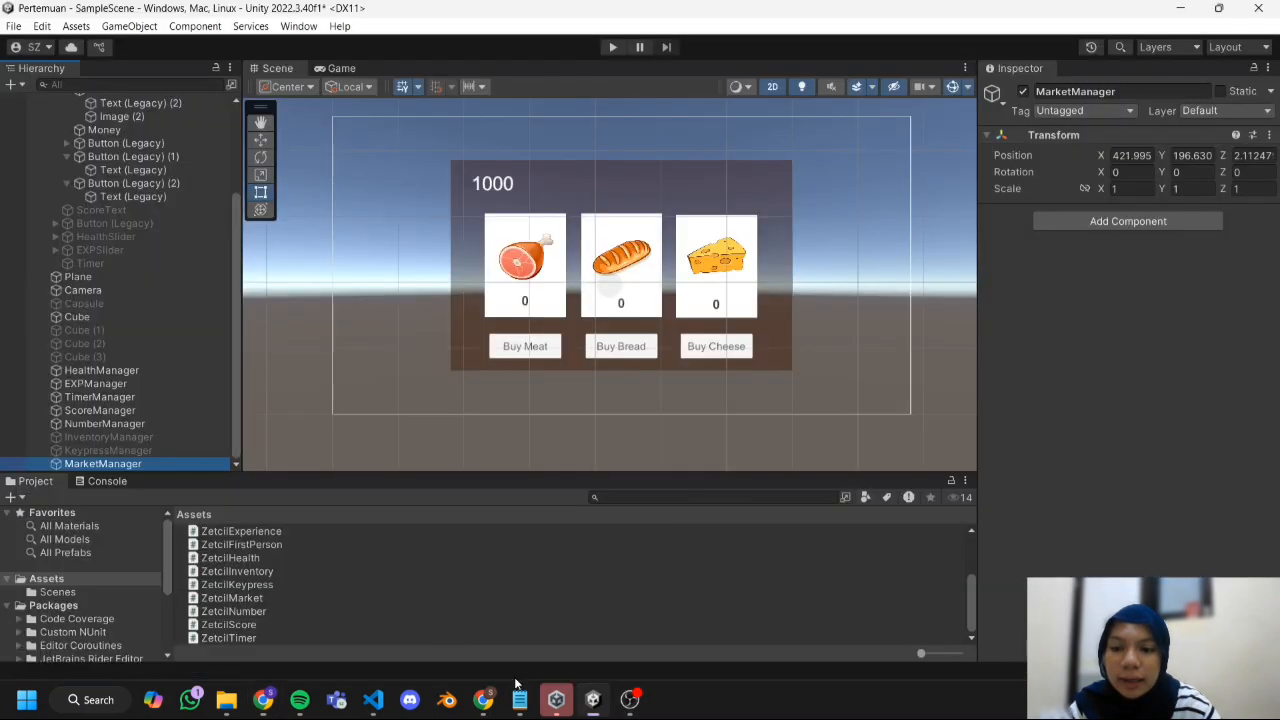
left_click_drag(247, 598, 129, 466)
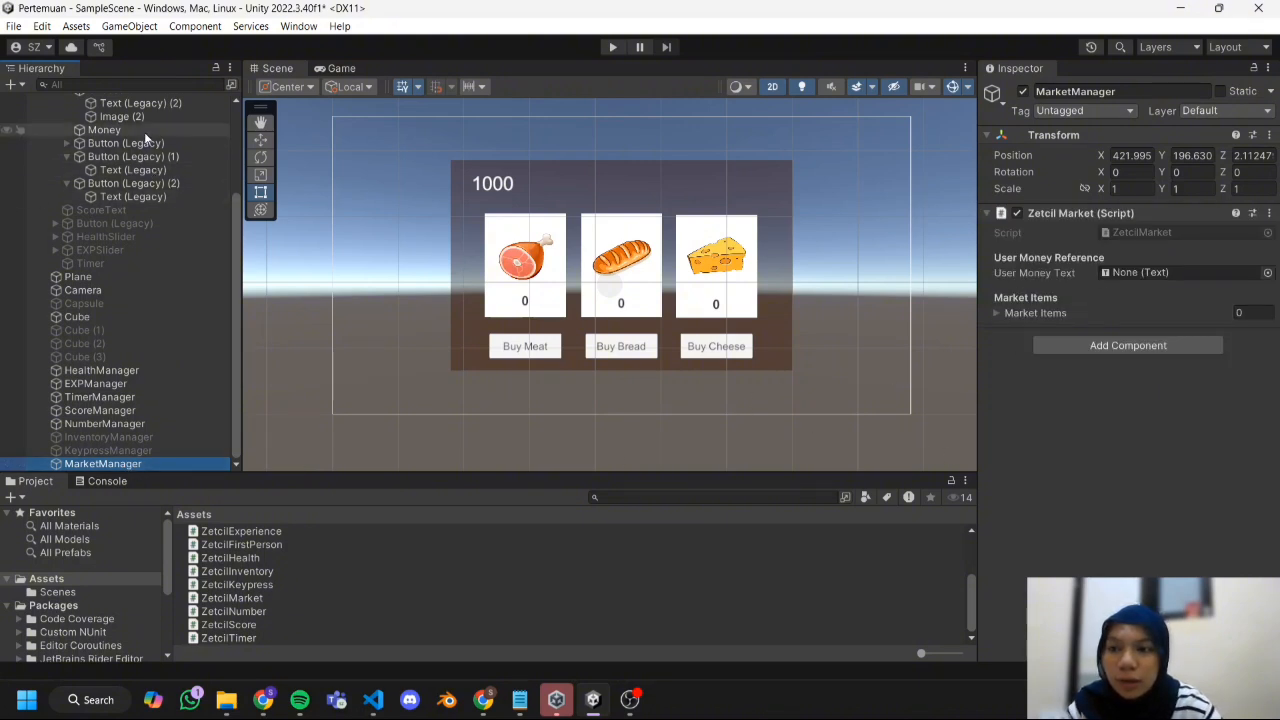
left_click_drag(145, 138, 1124, 278)
Add three elements to the Market Items list of the Zetcil Market script.
left_click(1035, 313)
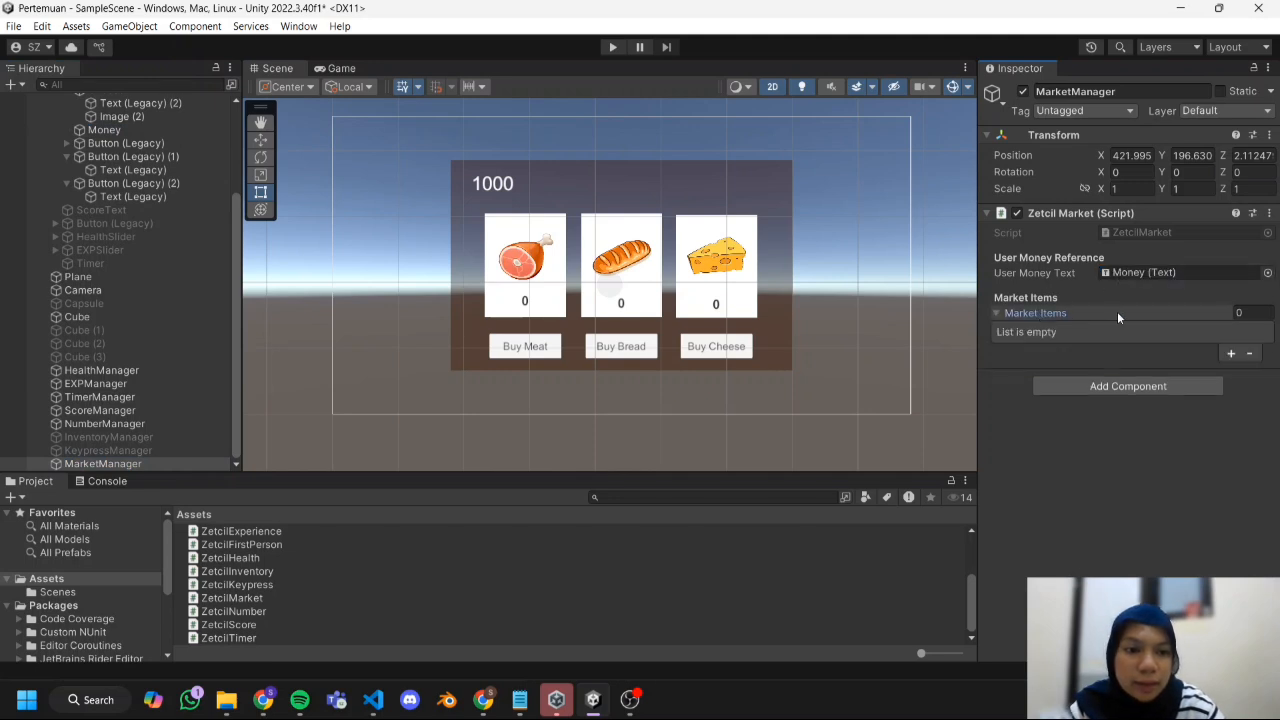
left_click(1232, 354)
left_click(1227, 355)
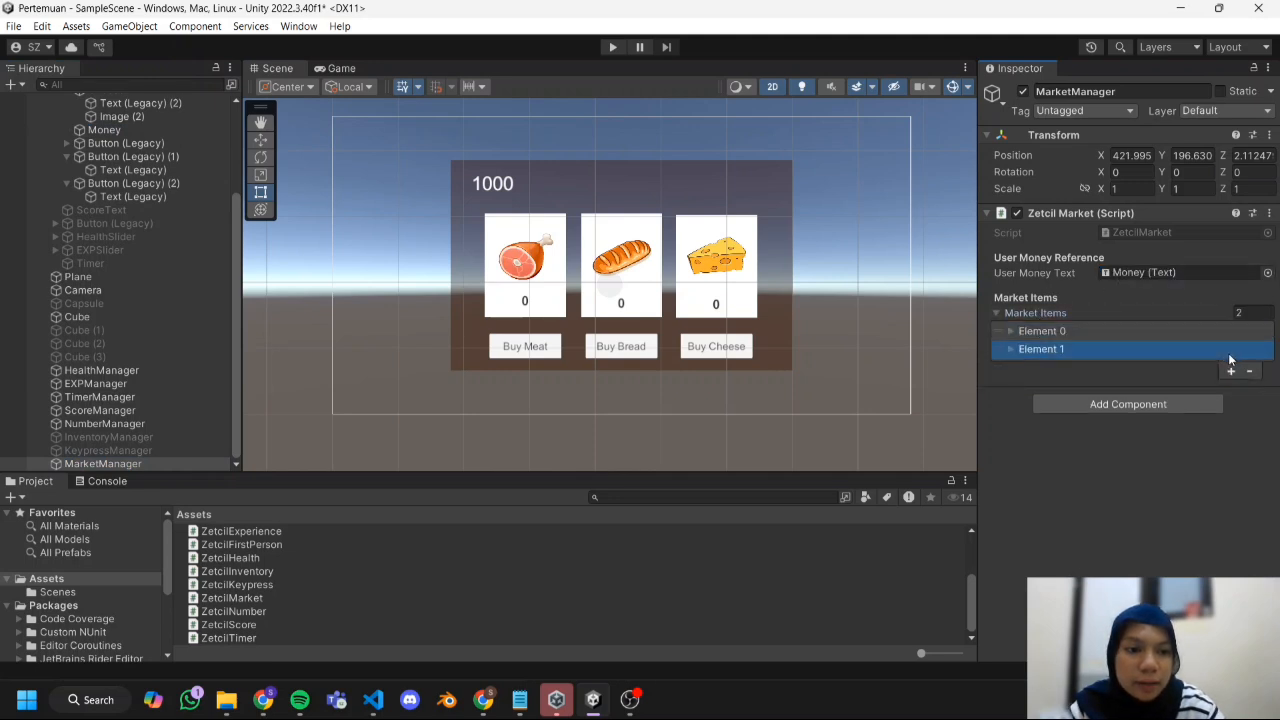
left_click(1229, 356)
left_click(1040, 333)
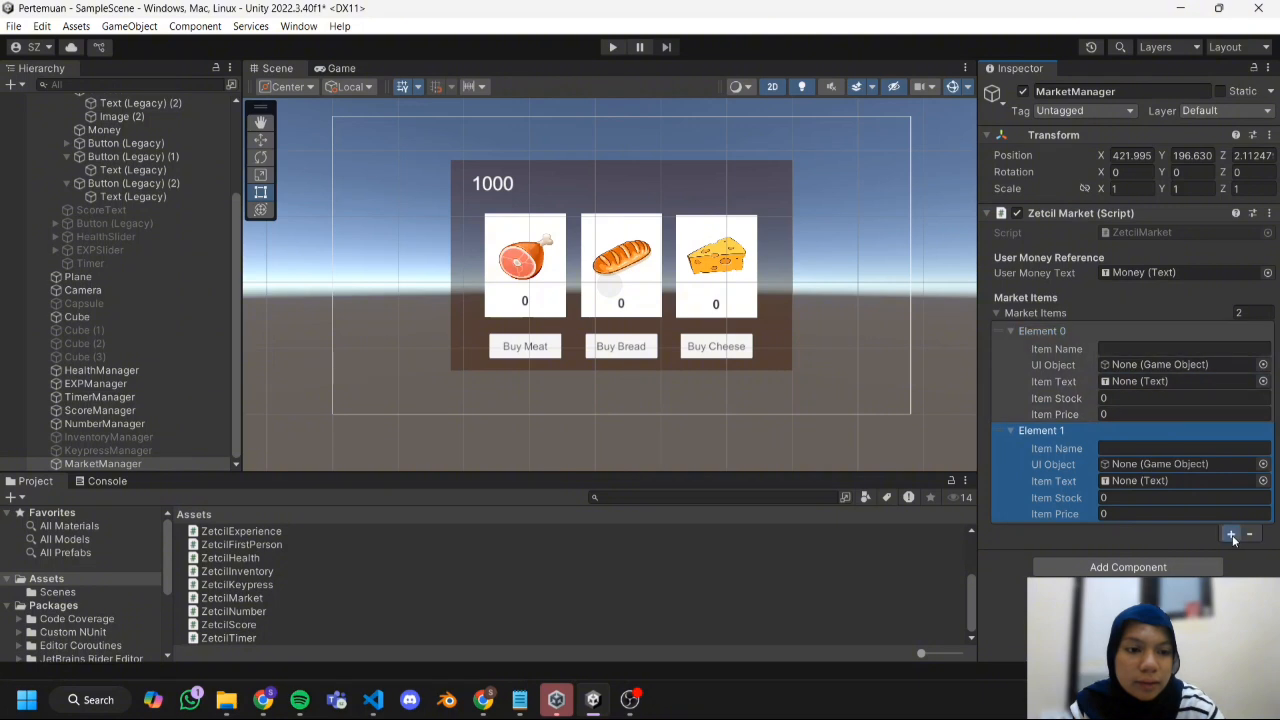
left_click(1231, 534)
Name the first market item Meat and assign the Meat card's Image as UI Object and its Text (Legacy) as Item Text.
left_click(1111, 349)
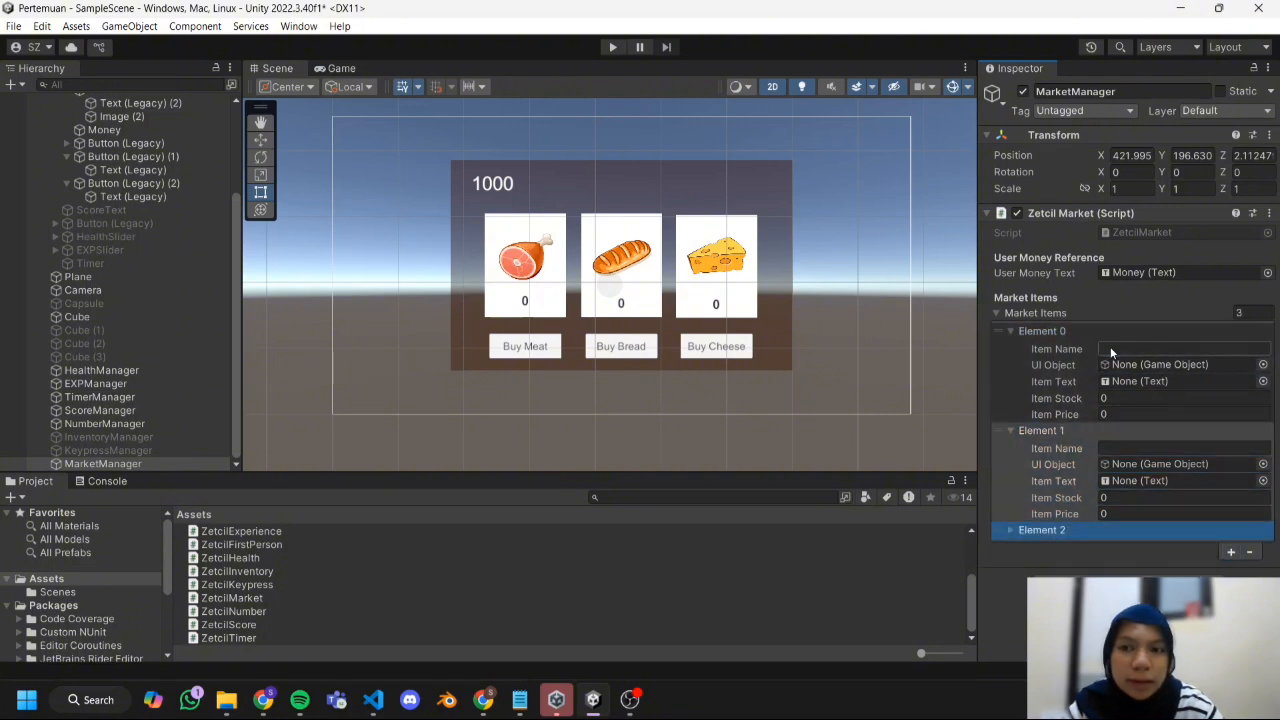
type("Meat")
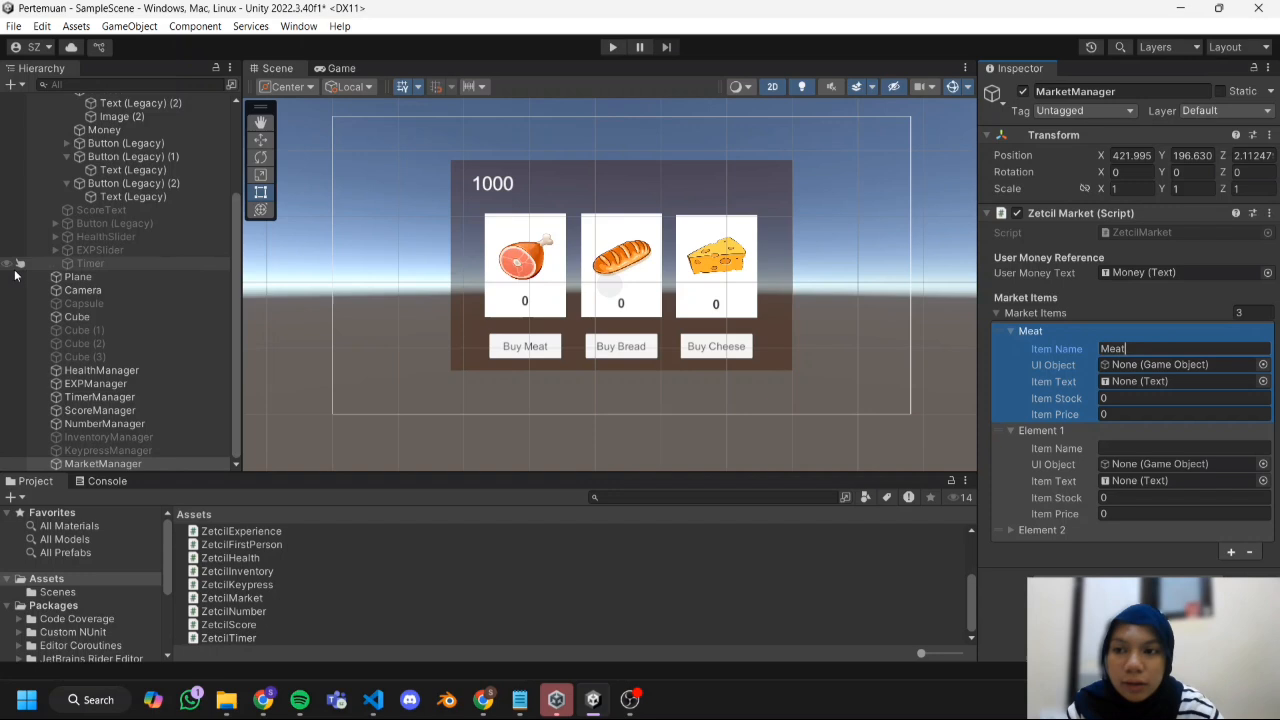
scroll(70, 250, "up", 4)
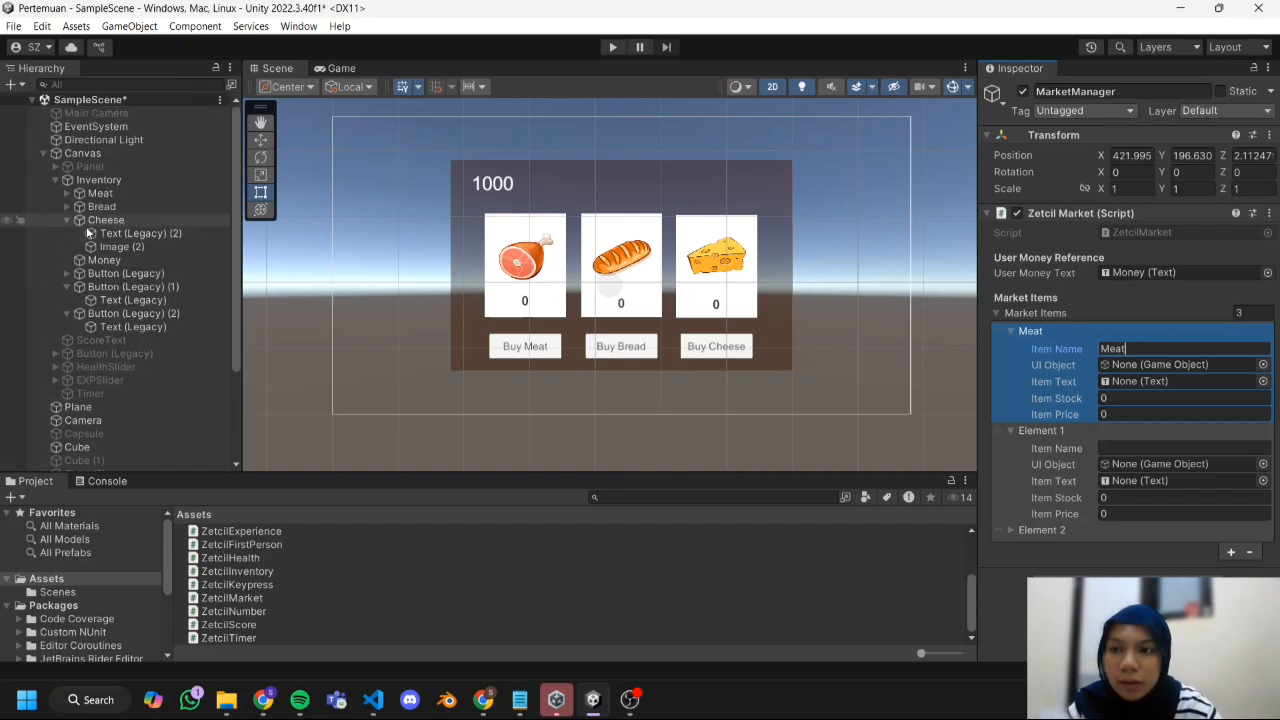
left_click(67, 193)
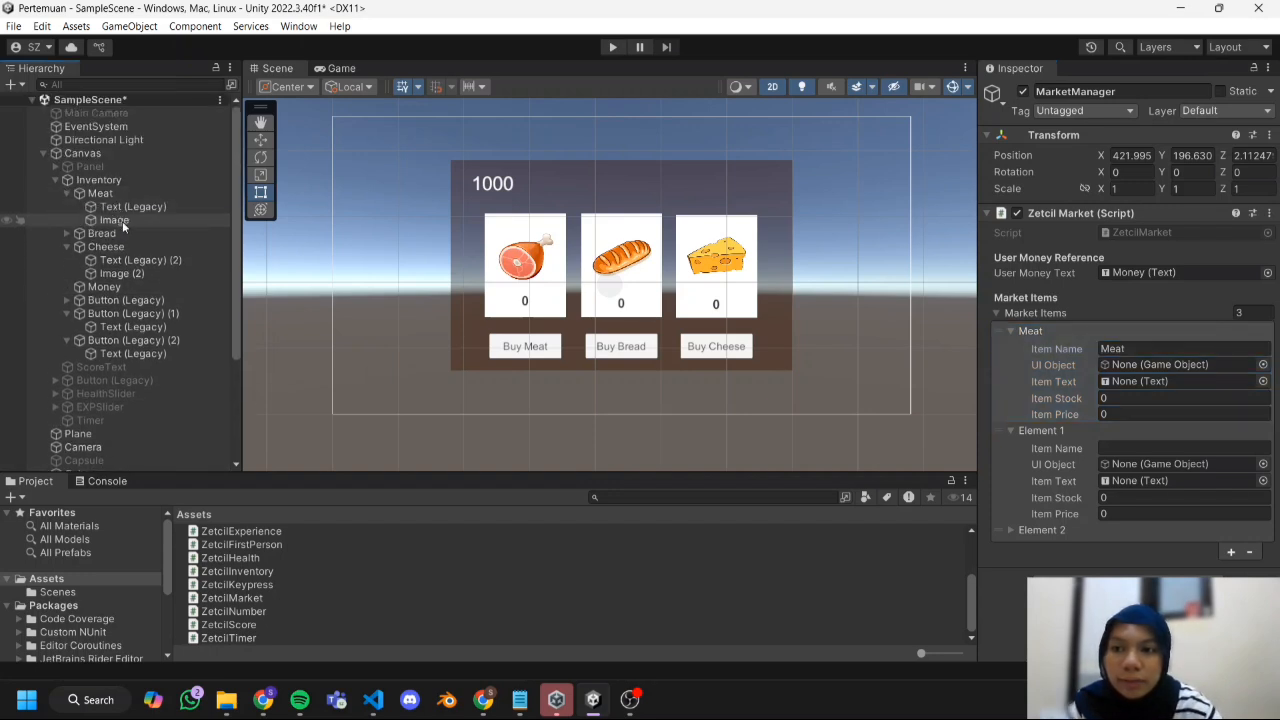
left_click(1110, 349)
left_click_drag(1123, 374, 1150, 365)
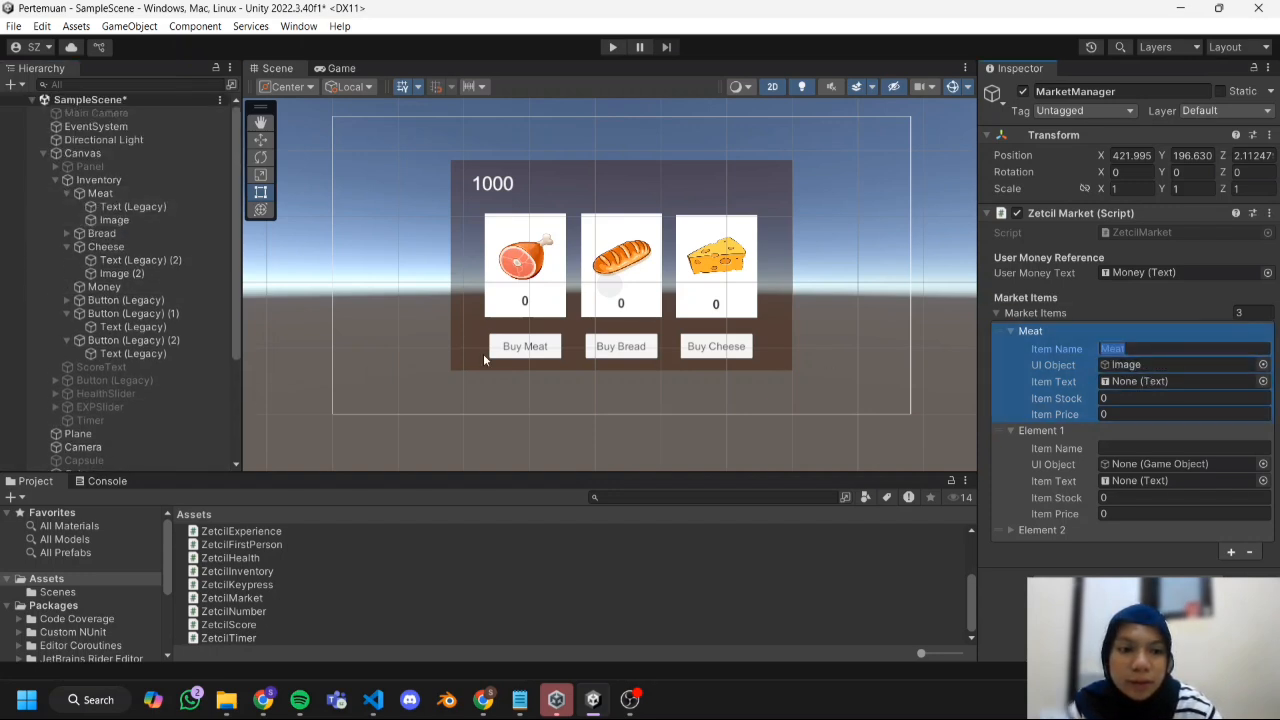
left_click_drag(150, 210, 1130, 383)
Set the Meat market item's stock to 10 and its price to 5.
left_click(1129, 396)
type("10")
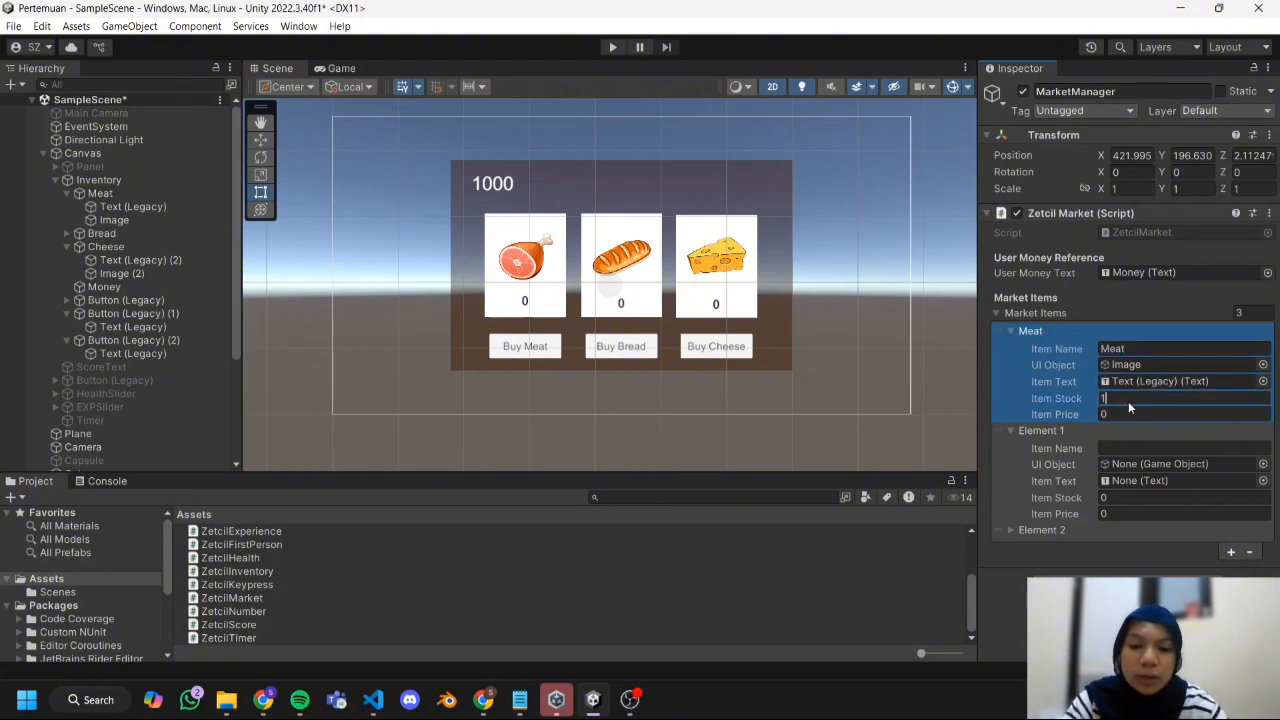
left_click(1123, 415)
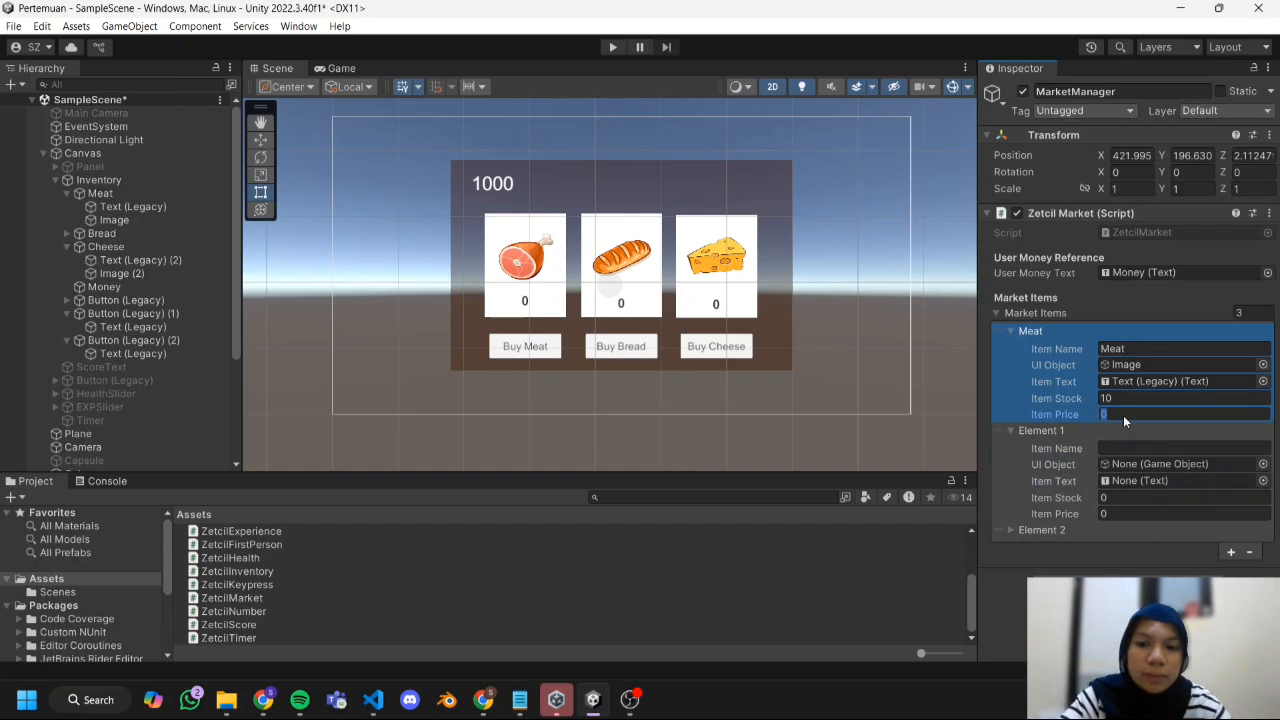
type("5")
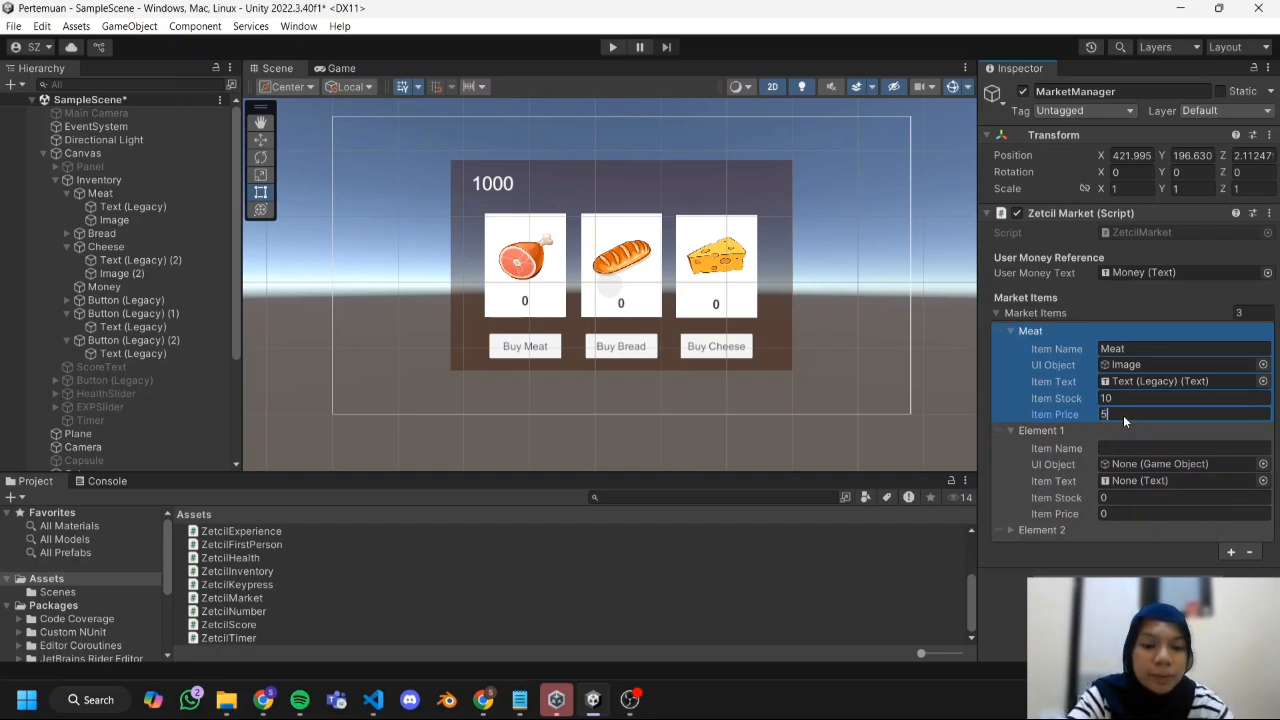
type("0")
Set the Meat market item's price to 50 and open the second market item's name for editing.
left_click(1108, 448)
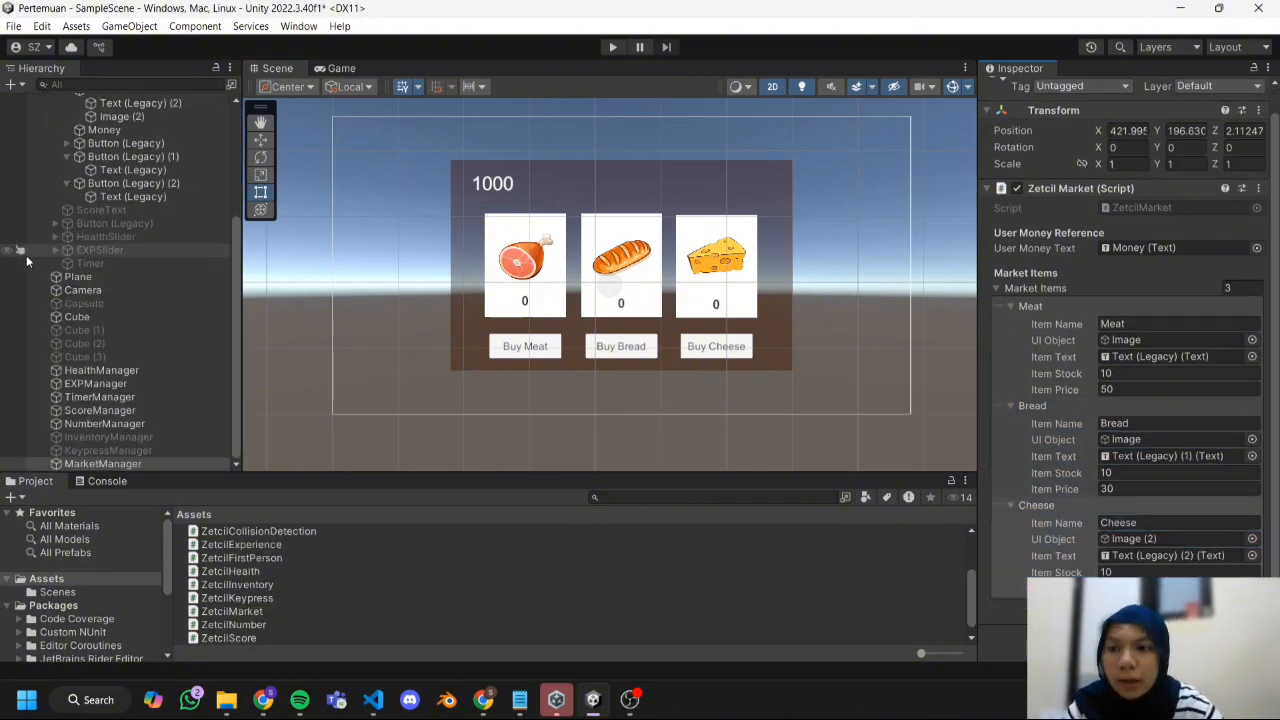
Add an On Click event to the Buy Meat button and assign MarketManager as its target object.
scroll(27, 260, "up", 5)
left_click(125, 243)
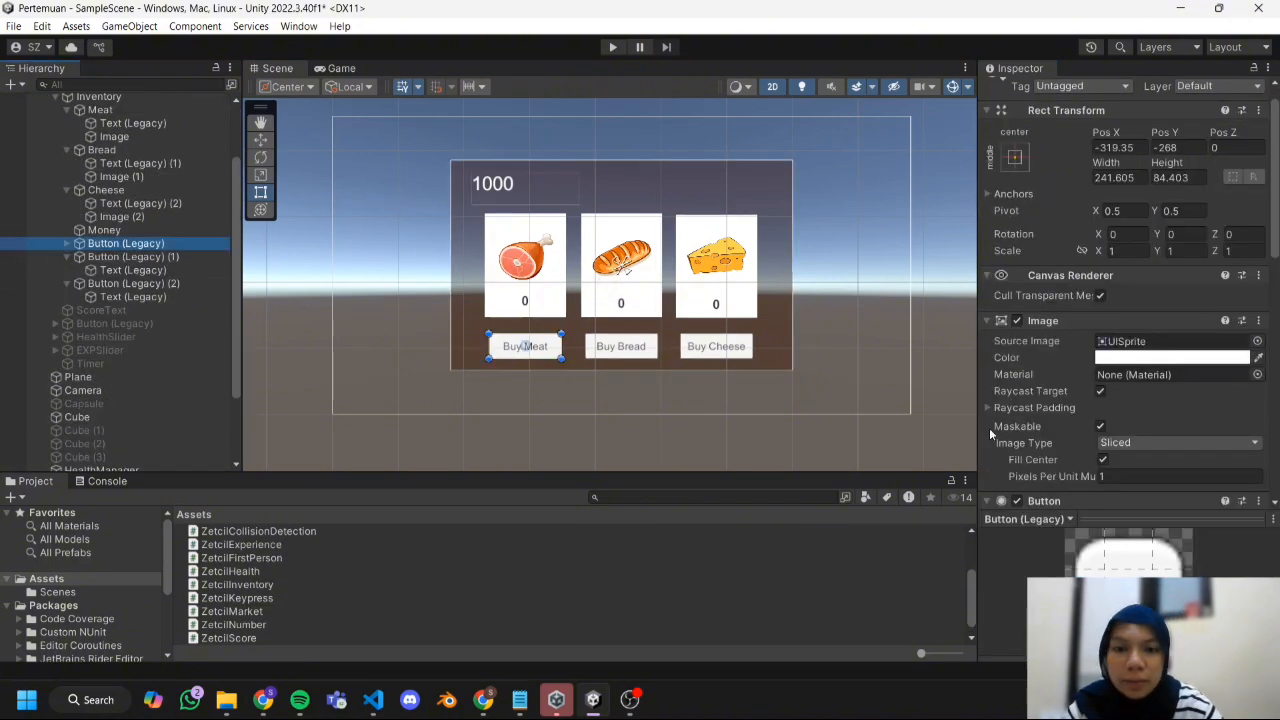
scroll(1040, 425, "down", 5)
scroll(1040, 425, "down", 5)
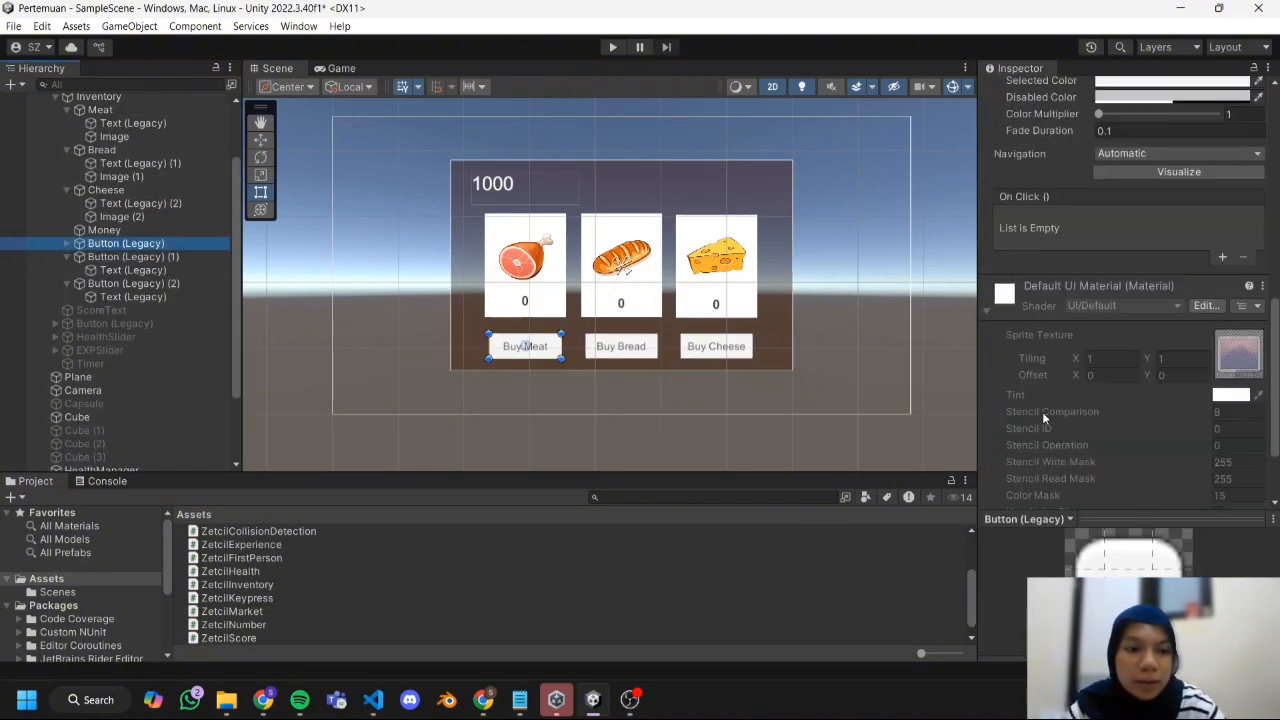
left_click(1221, 258)
scroll(205, 434, "down", 3)
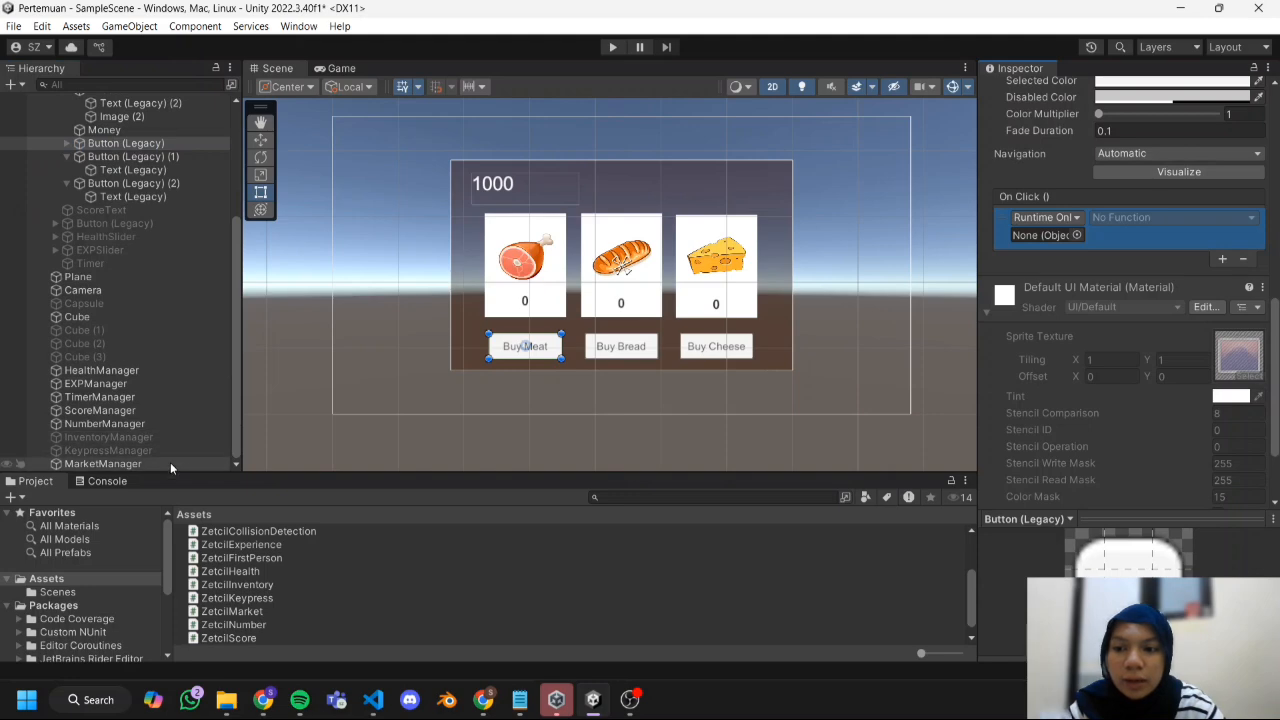
left_click_drag(168, 471, 1040, 241)
Set the Buy Meat button's On Click function to ZetcilMarket.BuyItem with the argument Meat.
left_click(1131, 220)
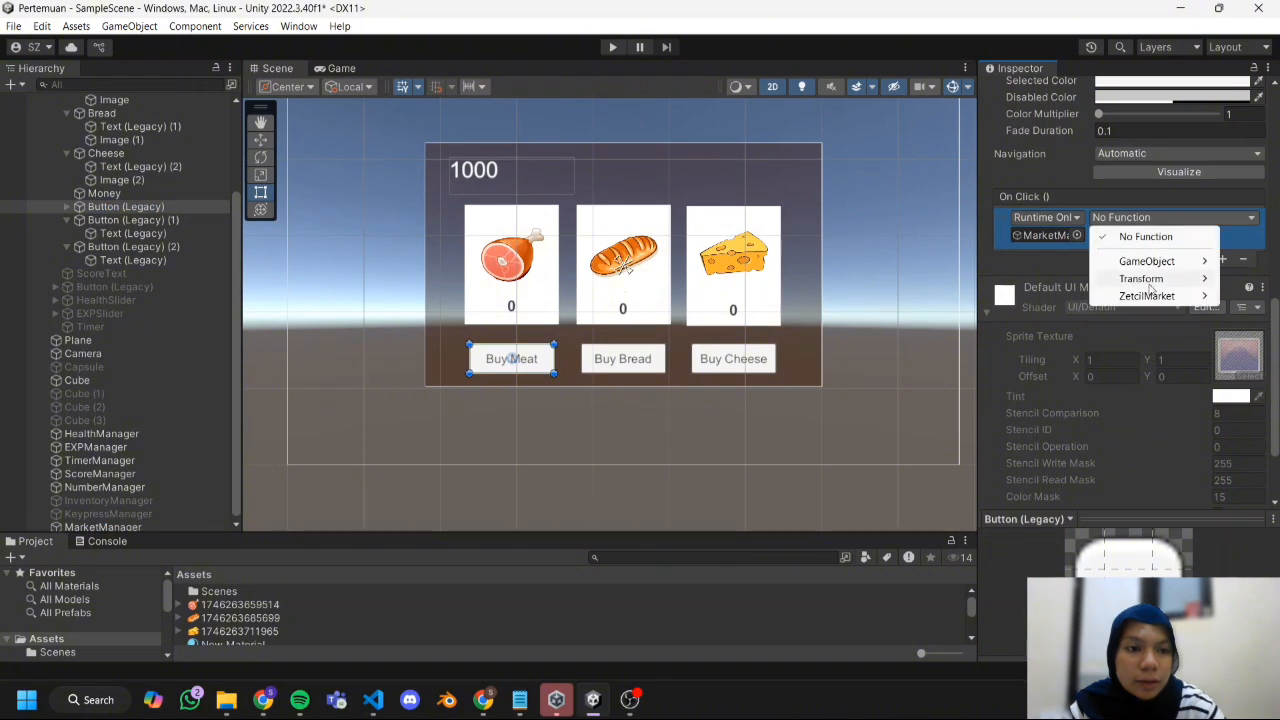
mouse_move(1155, 298)
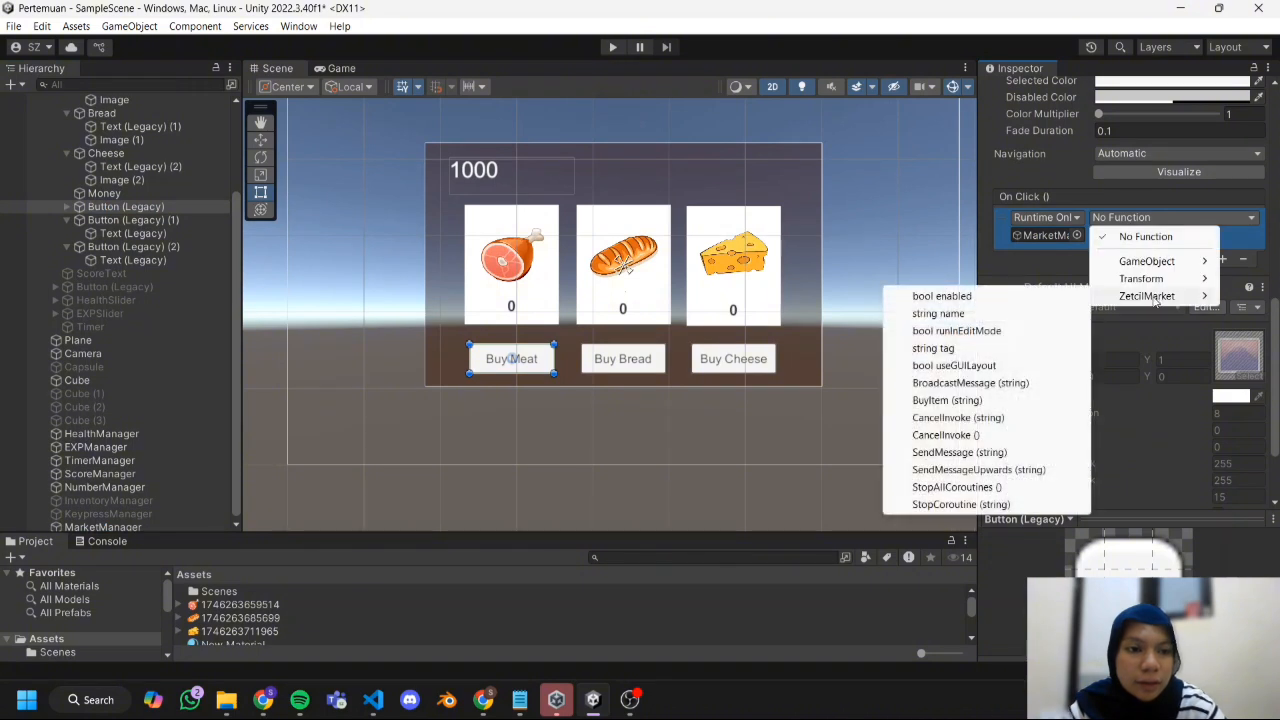
left_click(1004, 402)
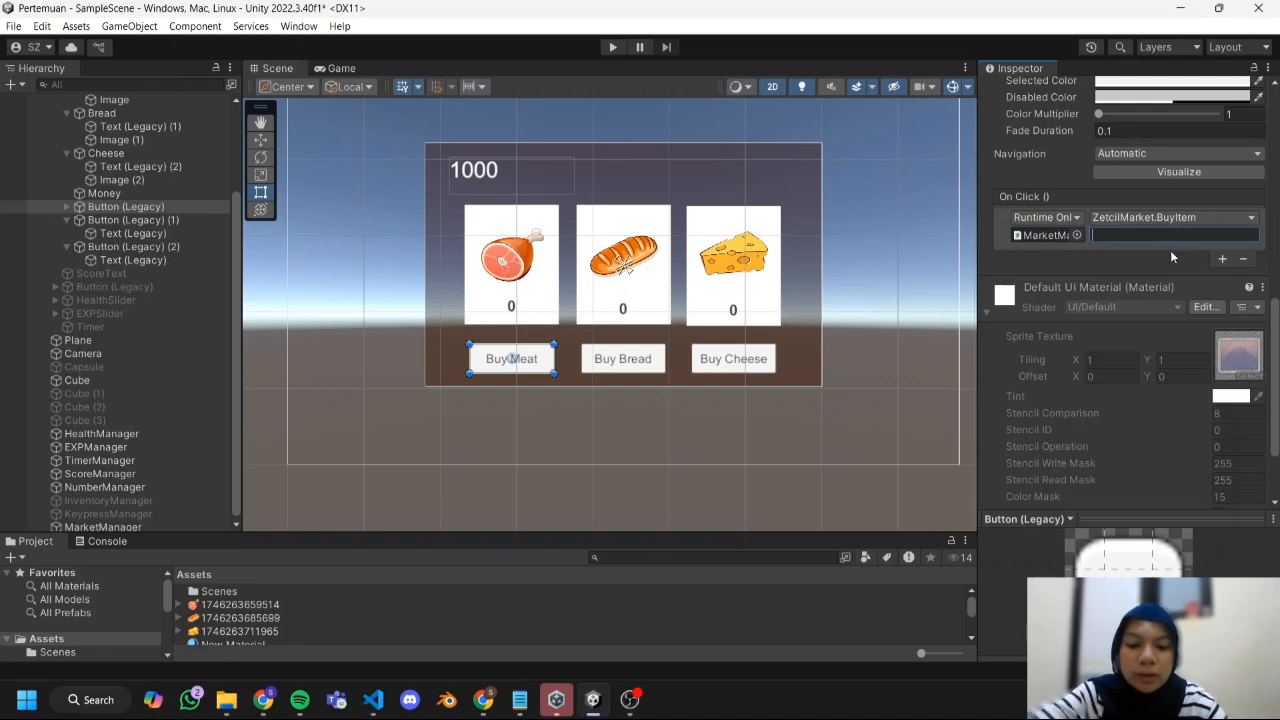
type("Meat")
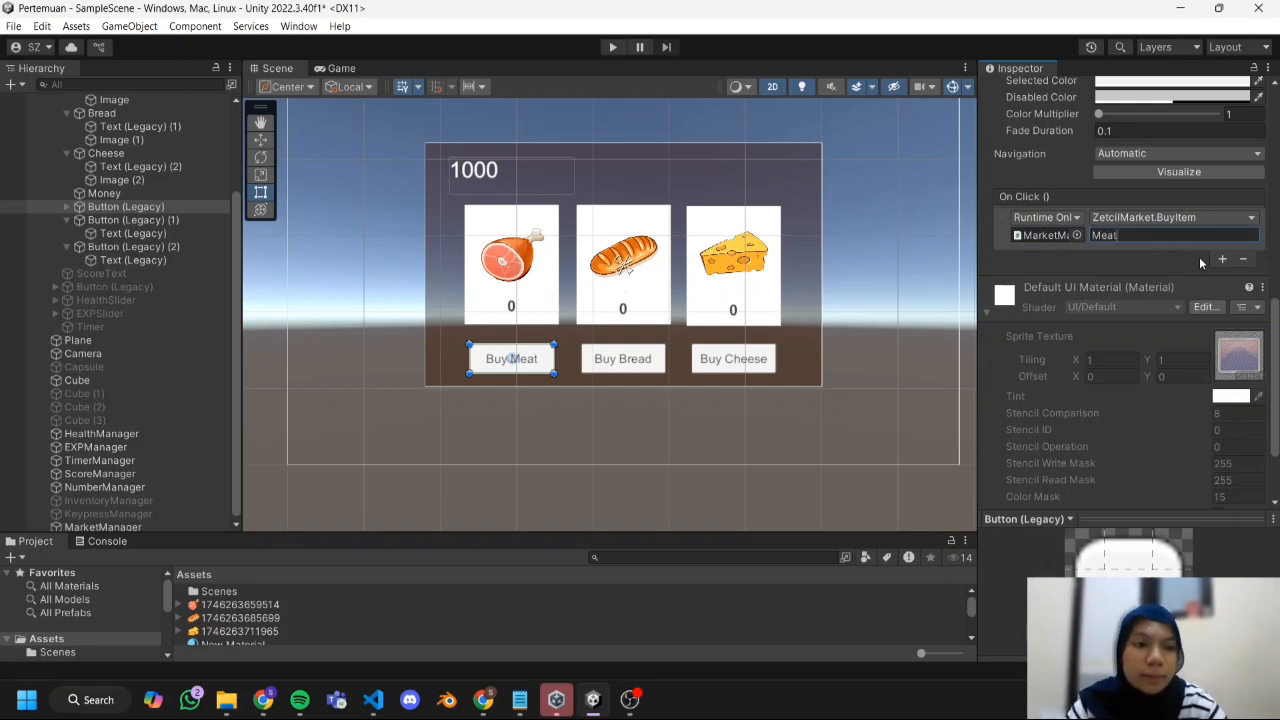
Give the Buy Bread button an On Click event that calls ZetcilMarket.BuyItem on MarketManager with the argument Bread.
left_click(131, 220)
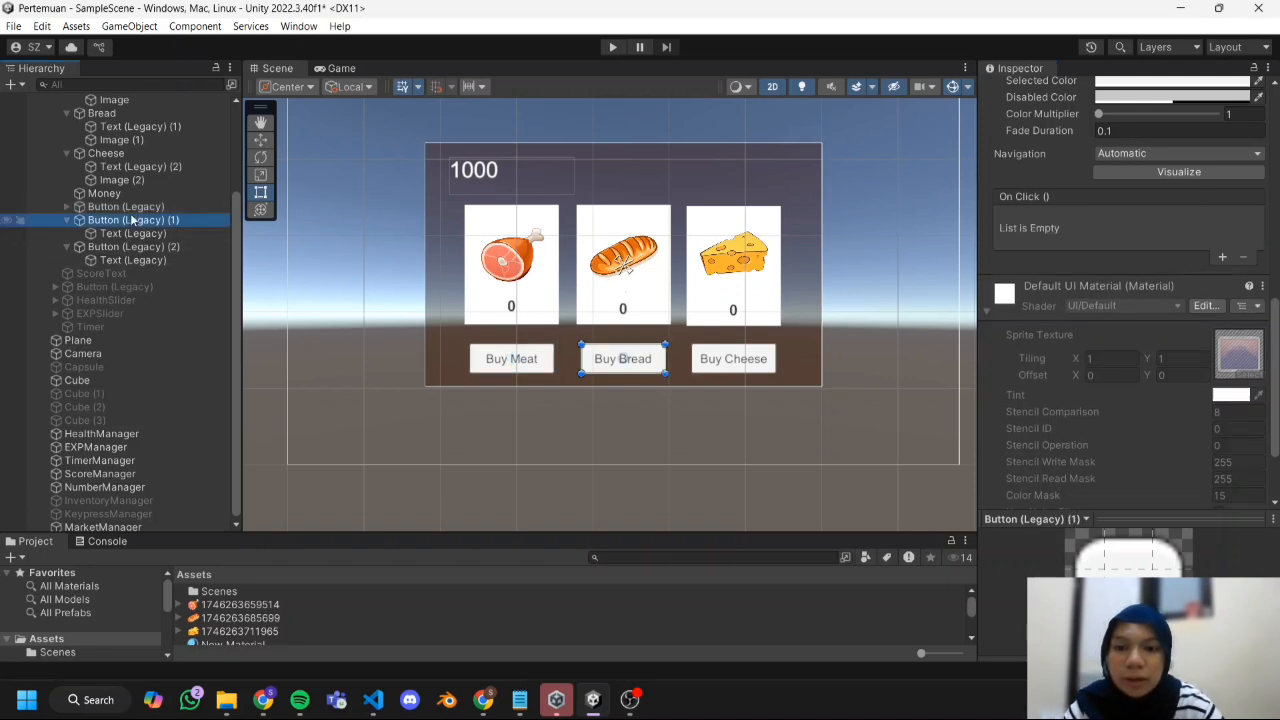
left_click(1222, 257)
left_click_drag(103, 527, 1045, 236)
left_click(1145, 218)
mouse_move(1143, 296)
left_click(1004, 402)
left_click(1143, 236)
type("Bre")
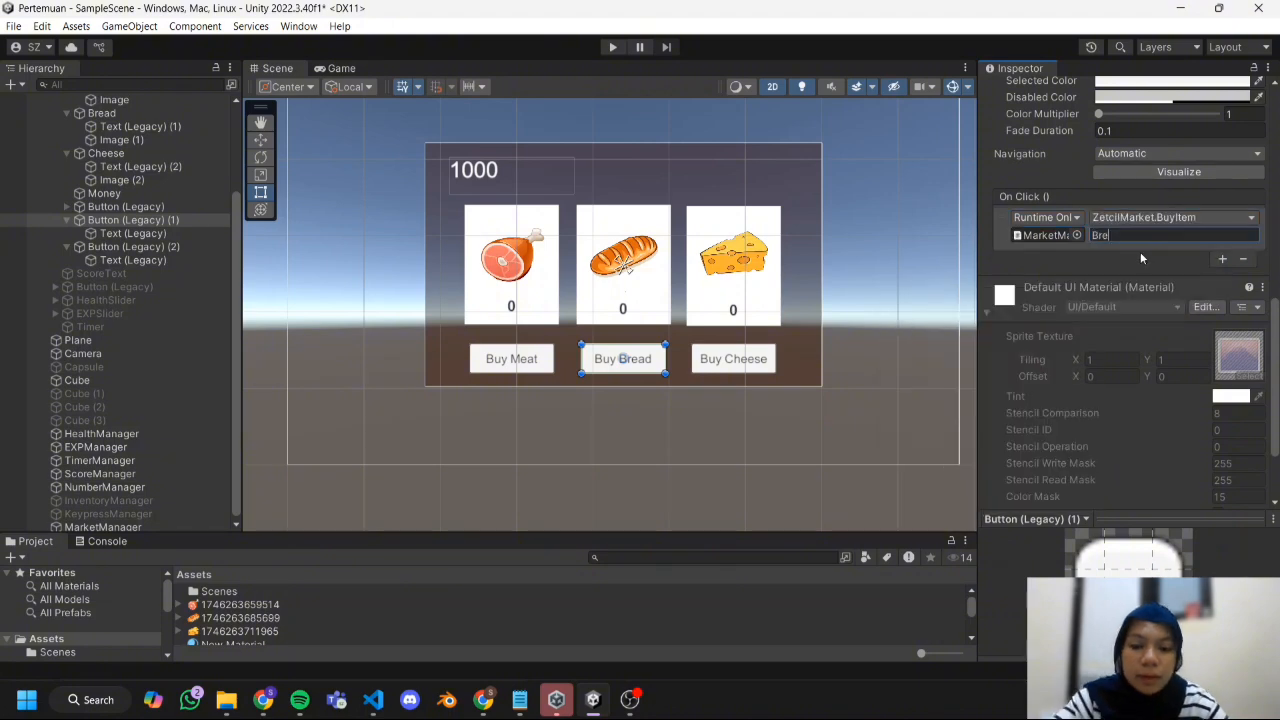
type("ad")
Give the Buy Cheese button an On Click event that calls ZetcilMarket.BuyItem on MarketManager with the argument Cheese.
left_click(131, 247)
left_click(1222, 258)
left_click_drag(103, 527, 1045, 260)
left_click(1145, 242)
left_click(1000, 426)
left_click(1144, 260)
type("Cheese")
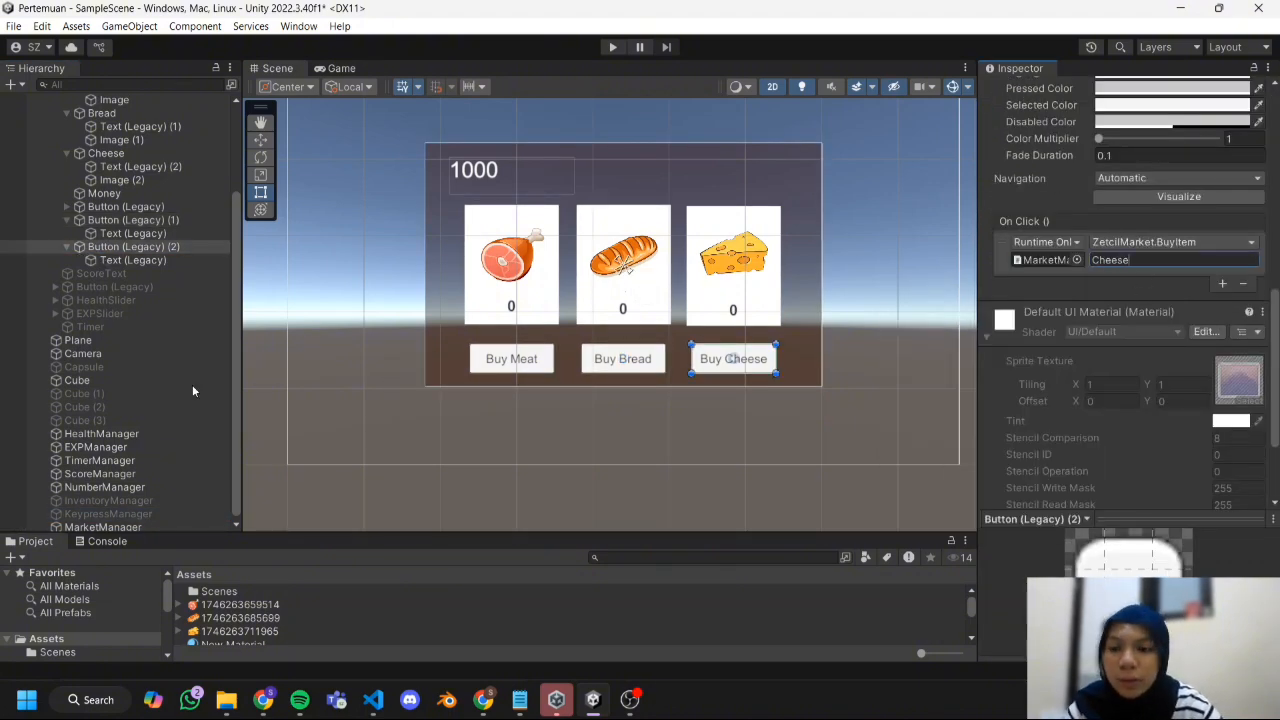
Assign the Money text as the Number Text of NumberManager's Zetcil Number script.
scroll(92, 419, "down", 1)
left_click(112, 485)
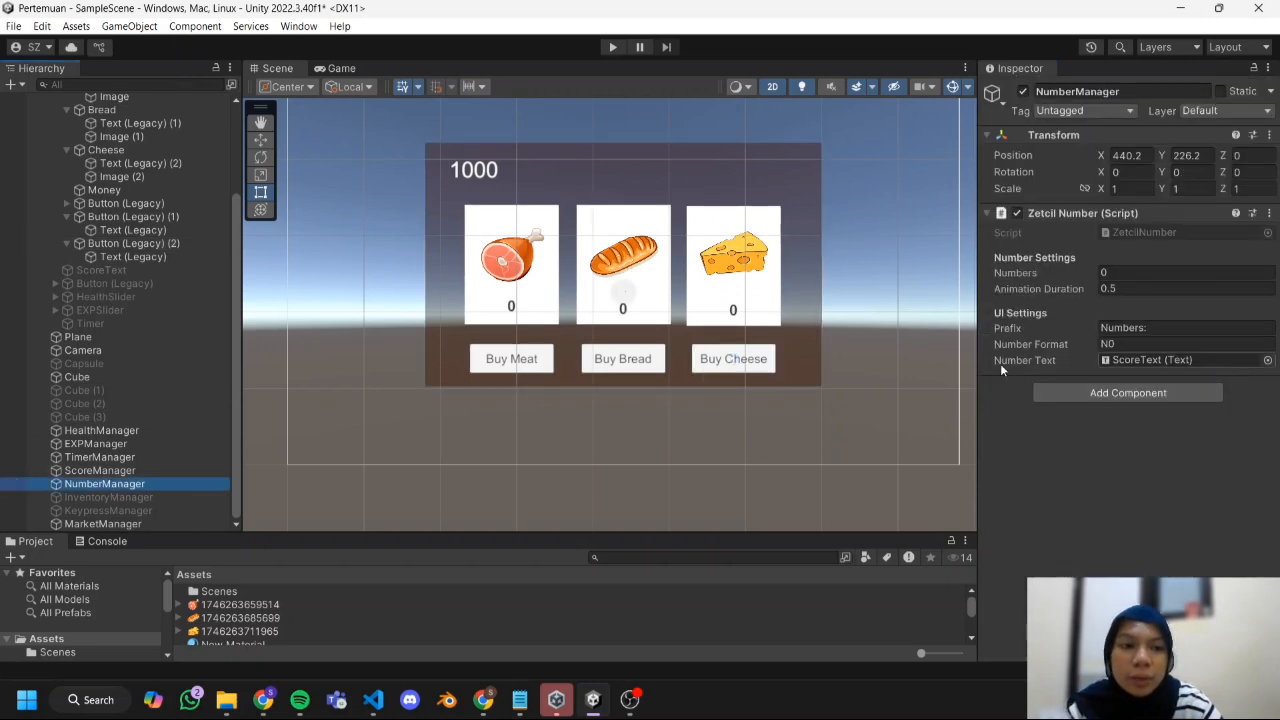
left_click(67, 216)
left_click_drag(104, 203, 1135, 360)
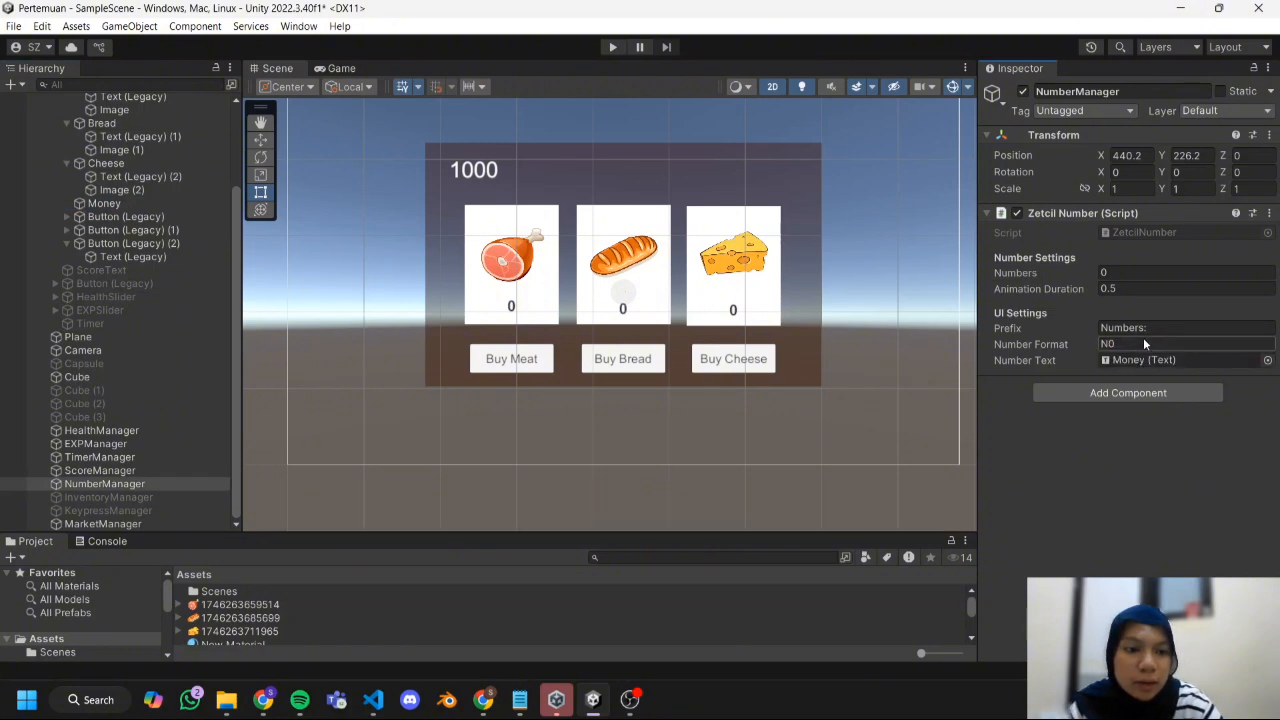
Clear the Prefix of the Zetcil Number script and set its Numbers value to 1000.
left_click(1166, 326)
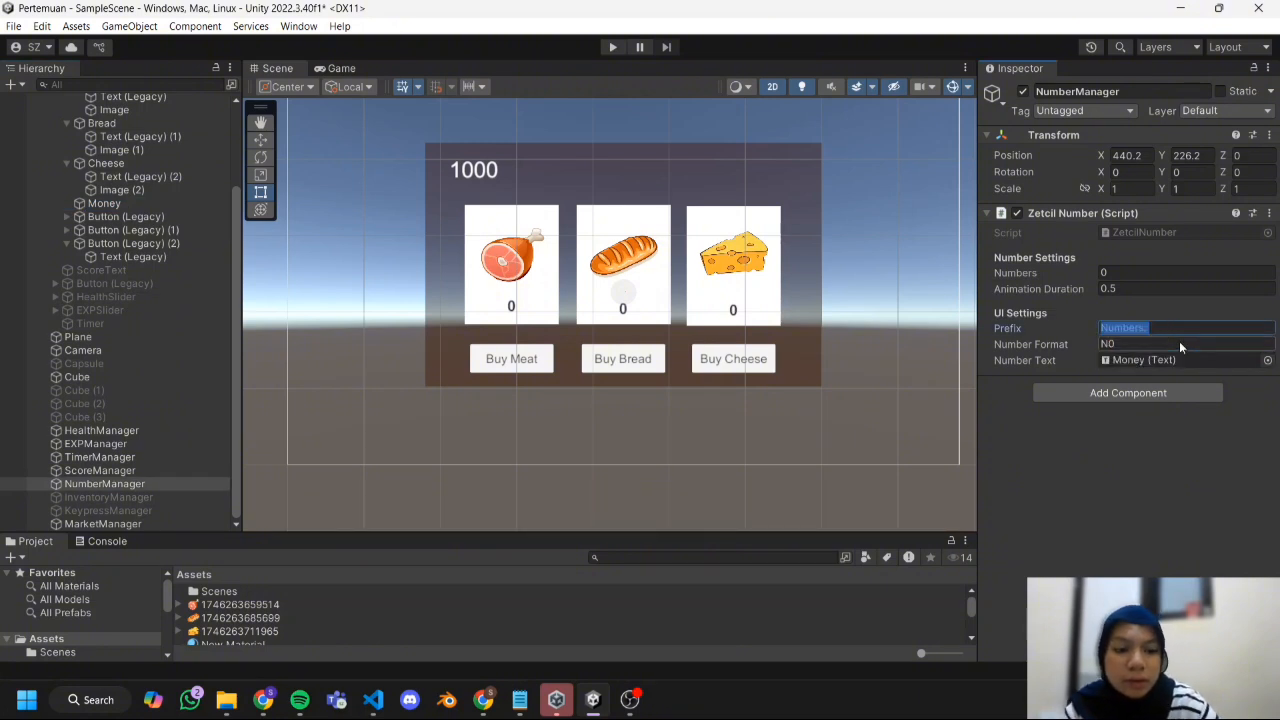
key("BackSpace")
left_click(1066, 445)
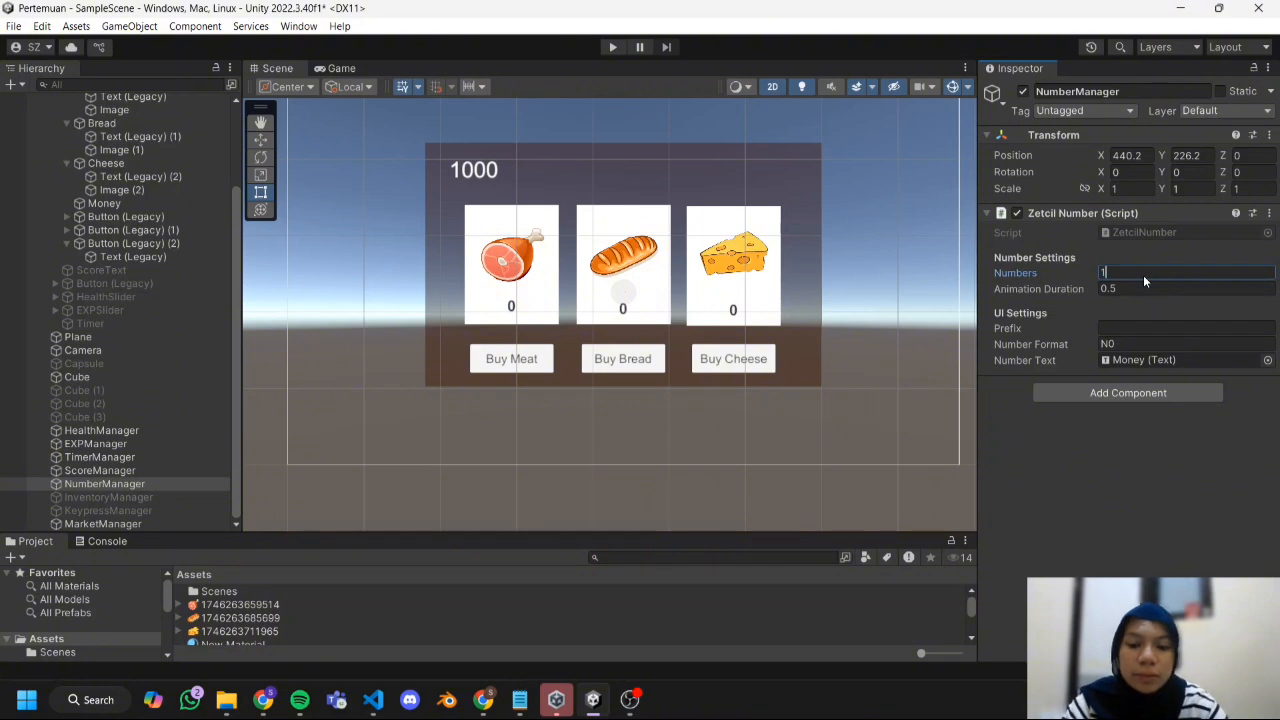
type("0000")
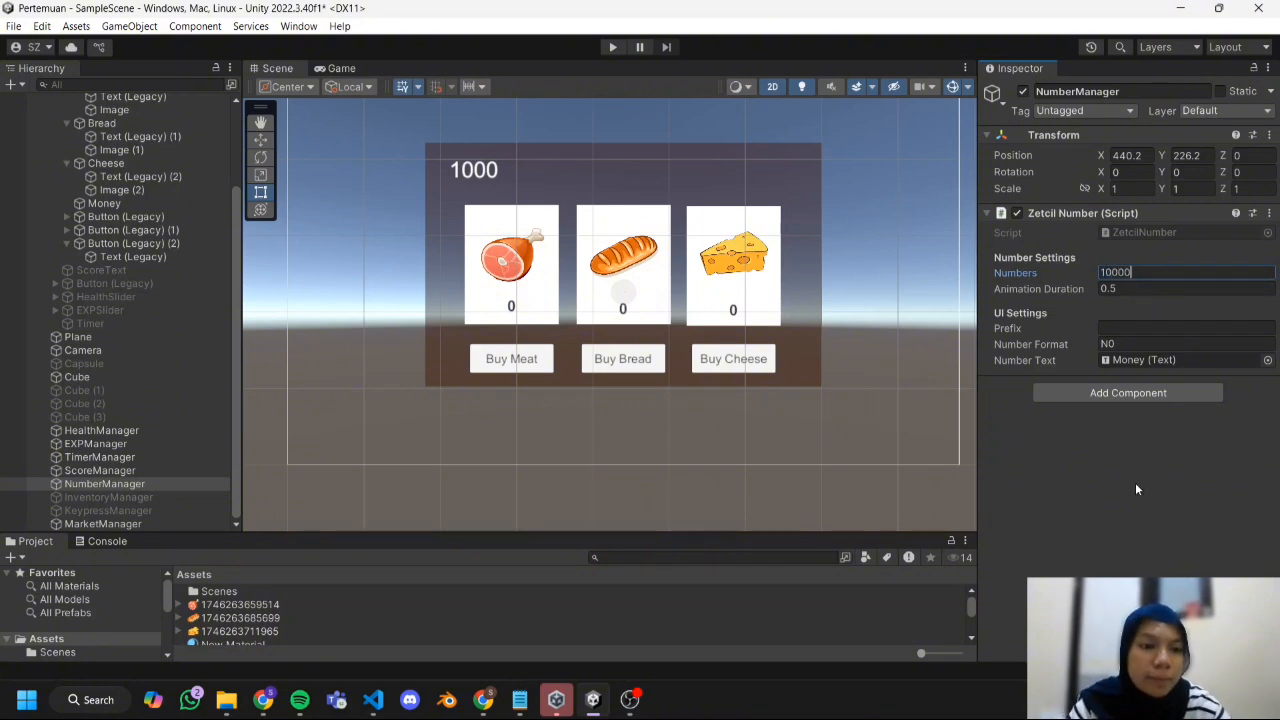
key("BackSpace")
key("Return")
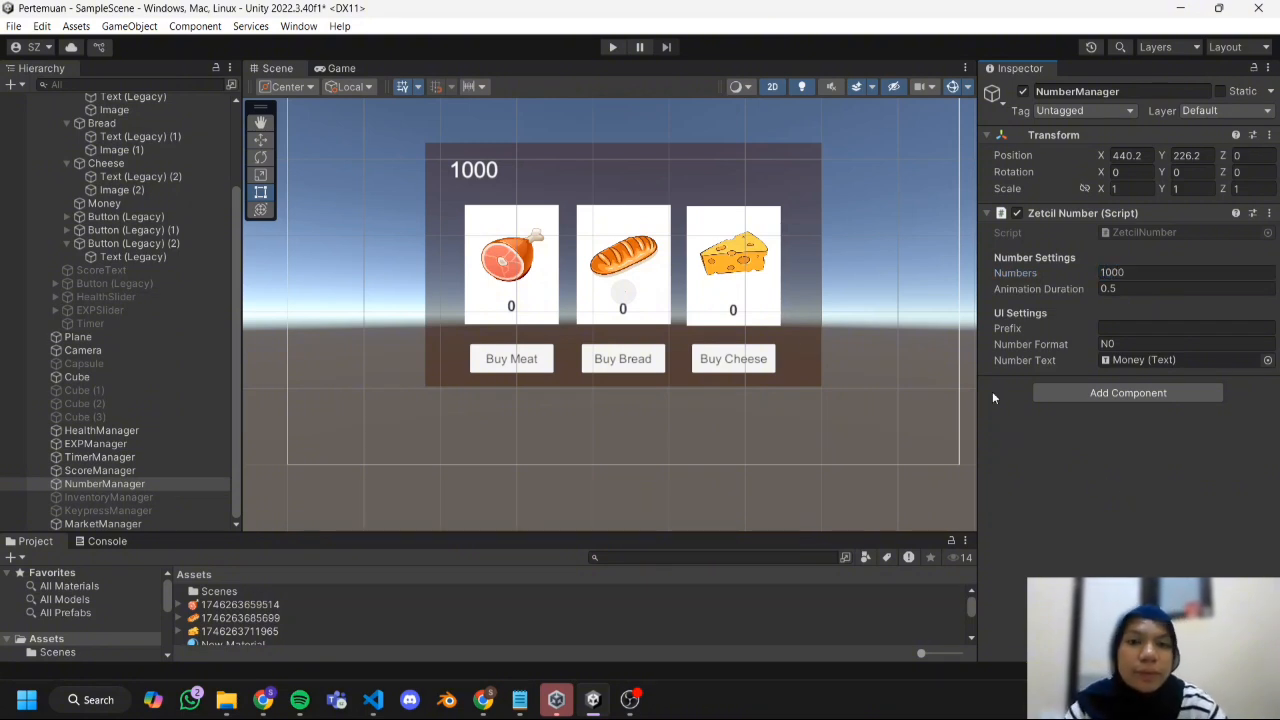
Run the game and test the market by buying meat, bread and cheese several times.
left_click(613, 48)
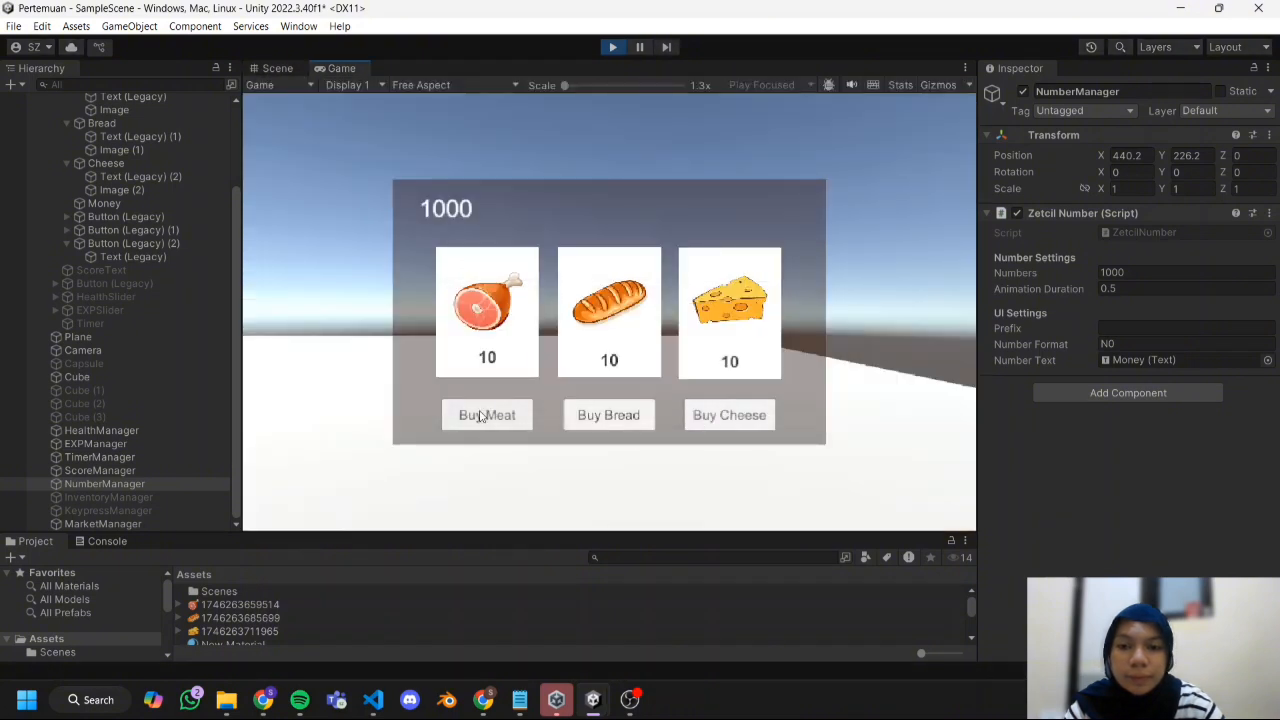
left_click(480, 416)
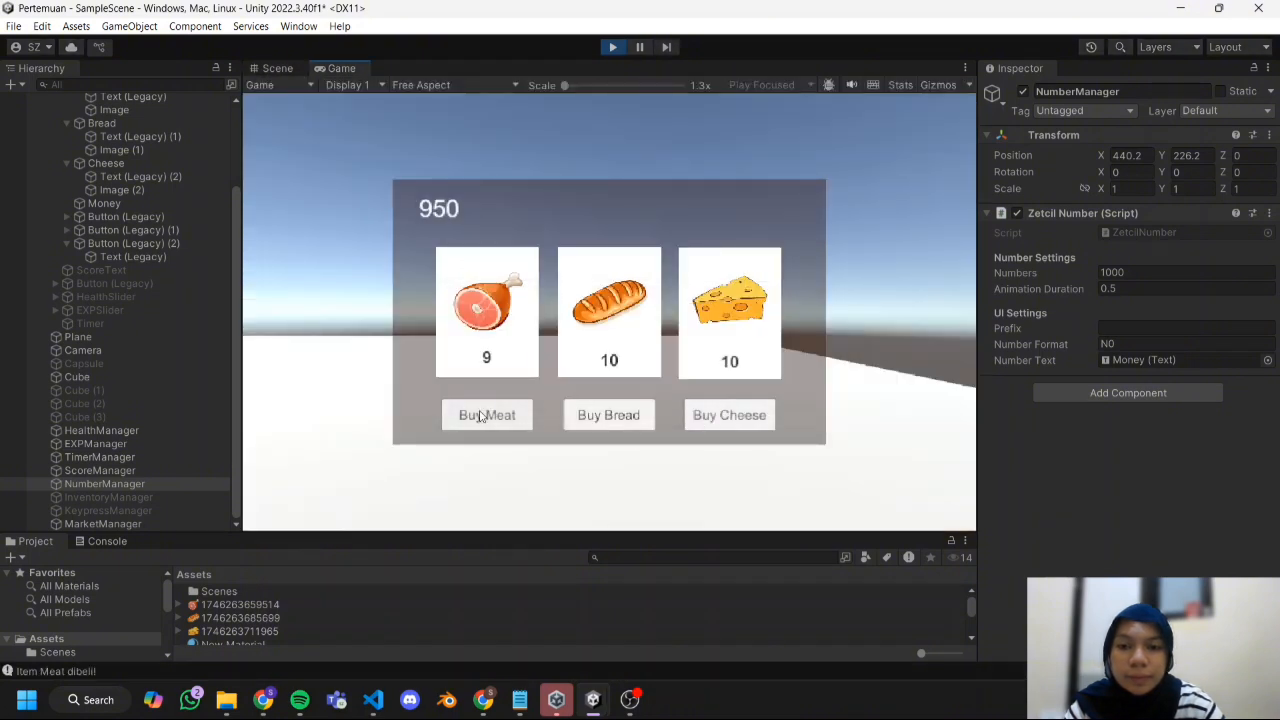
left_click(588, 418)
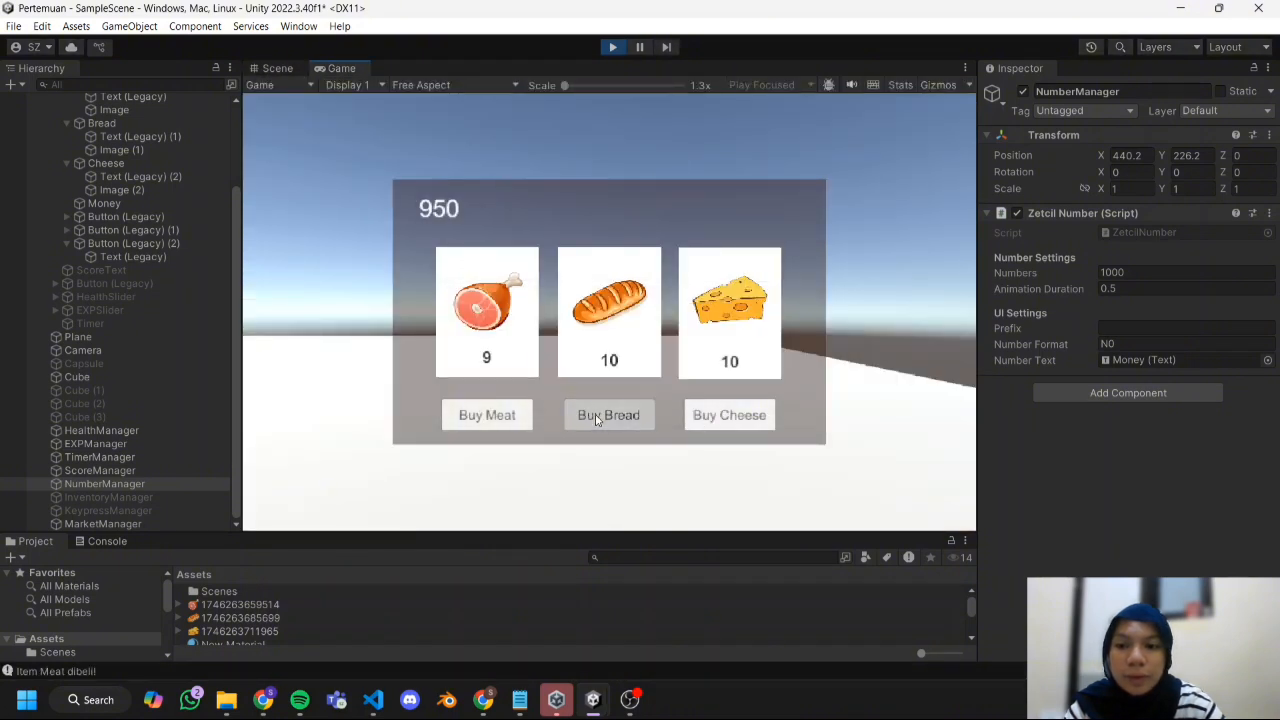
left_click(710, 420)
left_click(590, 426)
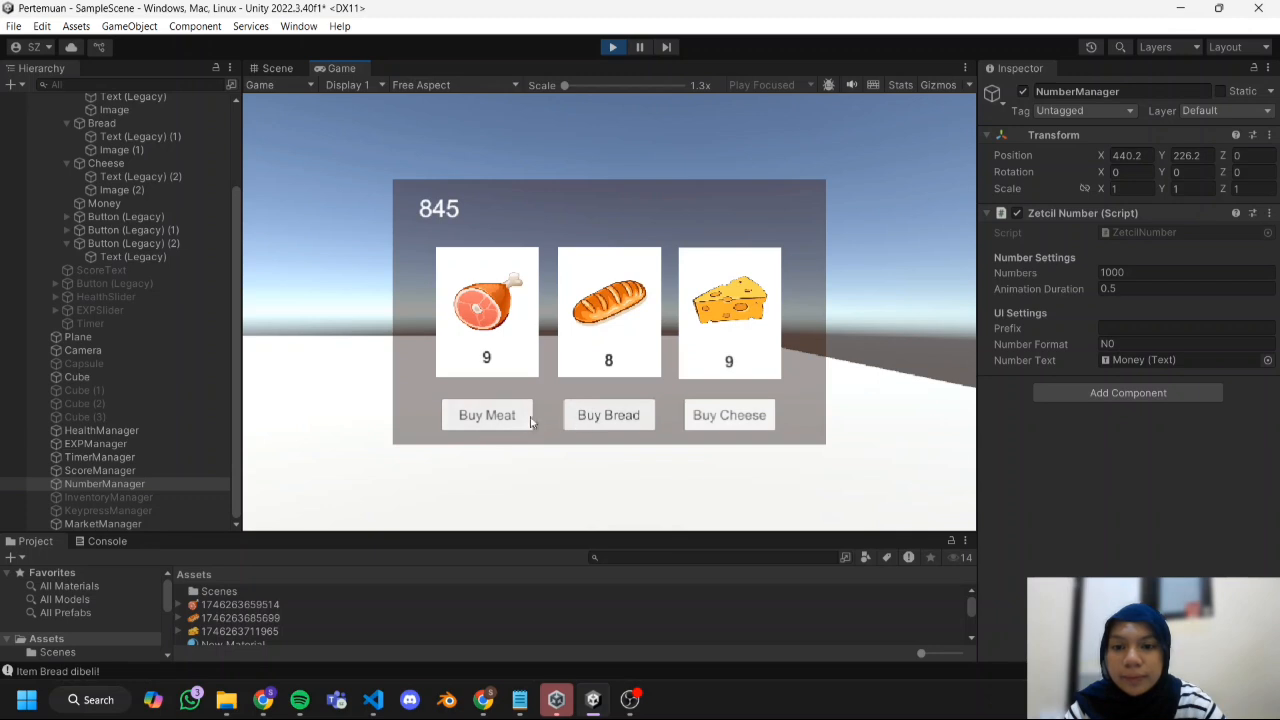
double_click(586, 414)
left_click(474, 414)
double_click(731, 414)
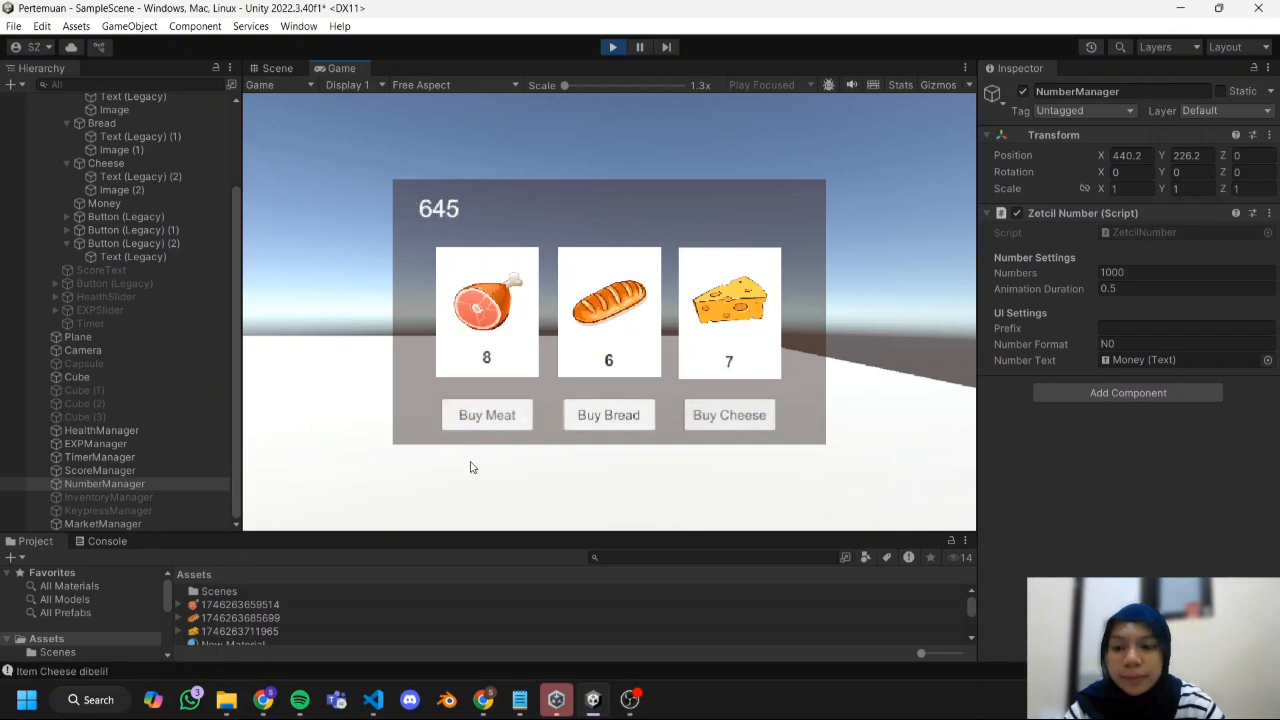
Open the Console, enlarge its area and look through the purchase log from its start.
left_click(103, 541)
scroll(356, 582, "down", 2)
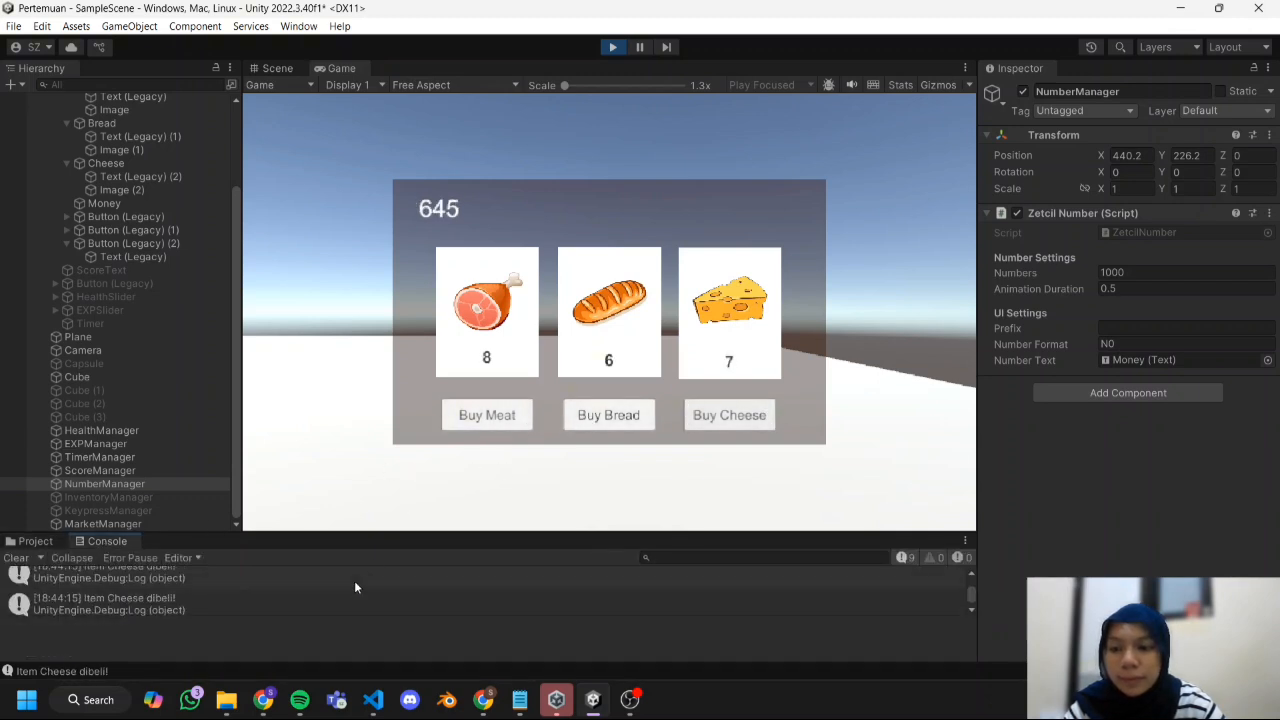
left_click_drag(396, 532, 412, 408)
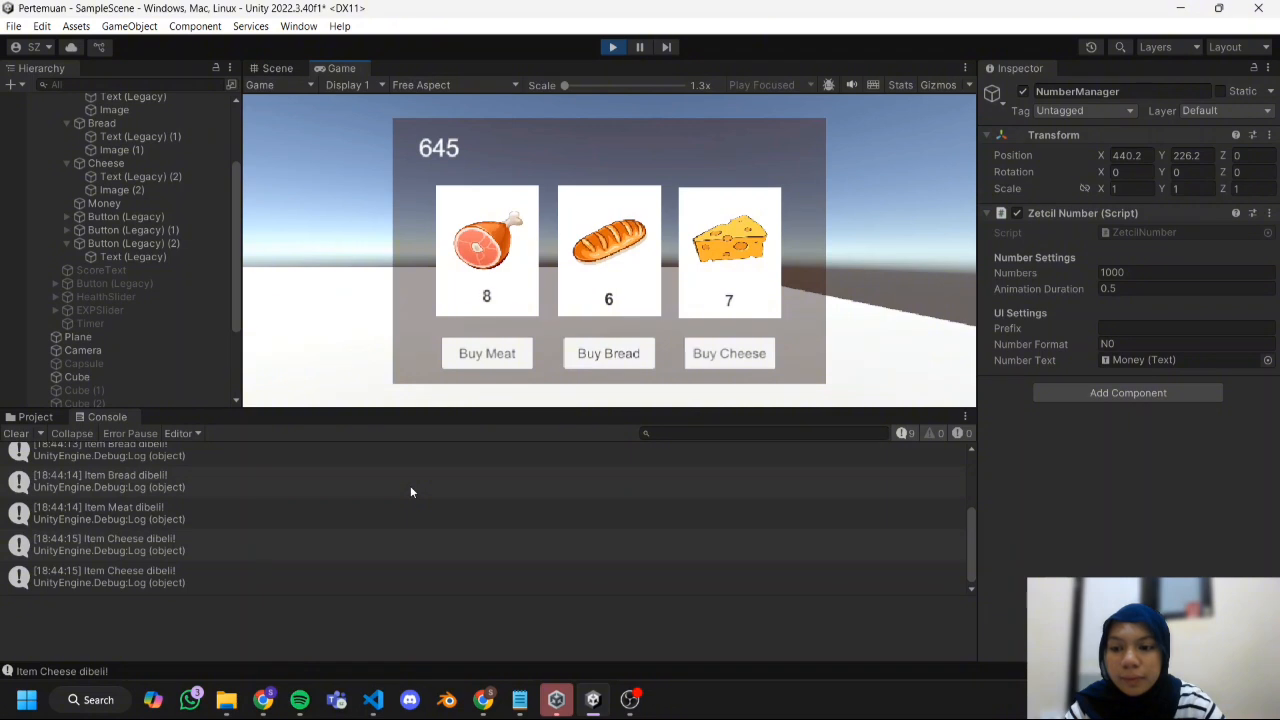
scroll(410, 491, "up", 3)
Buy bread four more times in the running game and stop play mode.
left_click(608, 353)
double_click(608, 353)
left_click(608, 353)
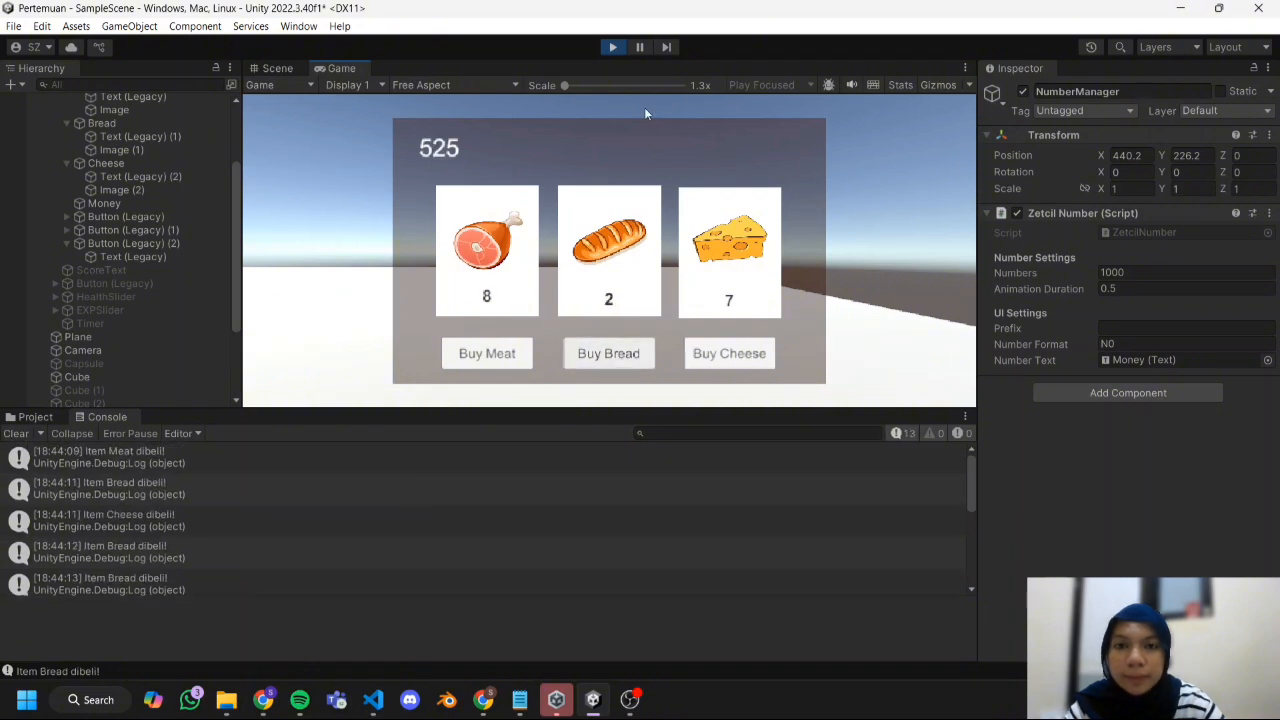
left_click(614, 47)
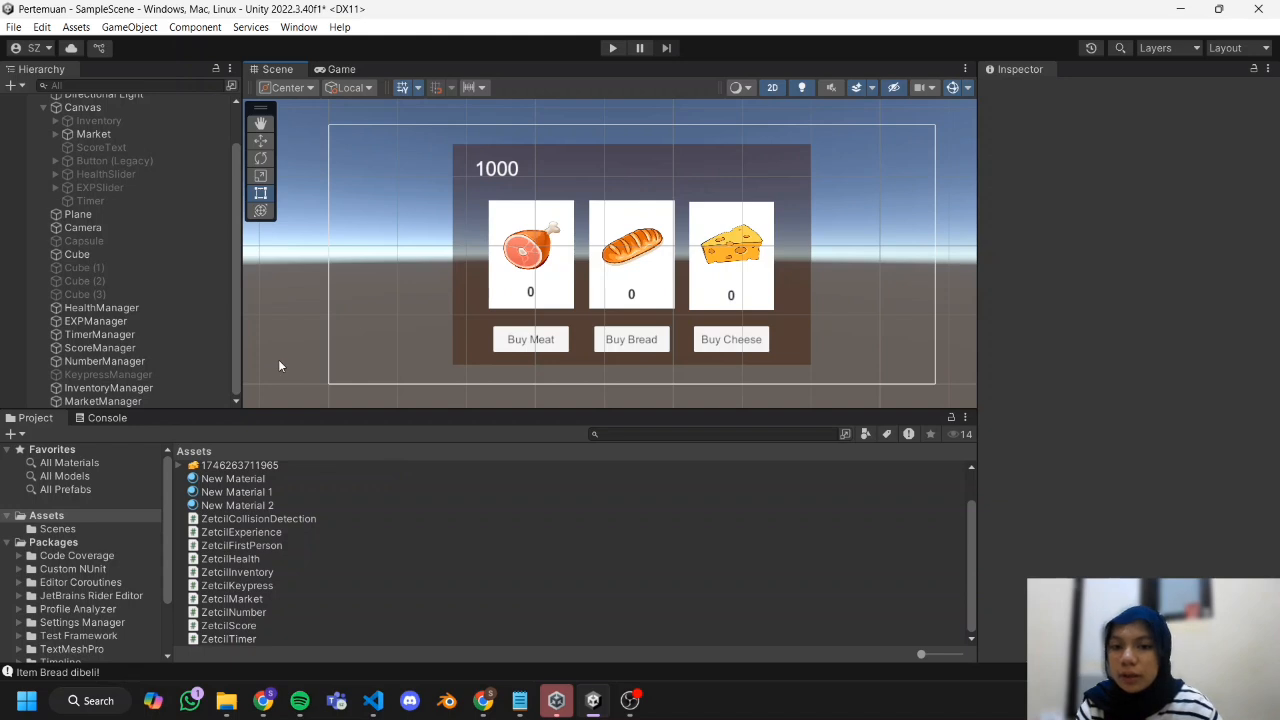
scroll(279, 365, "up", 1)
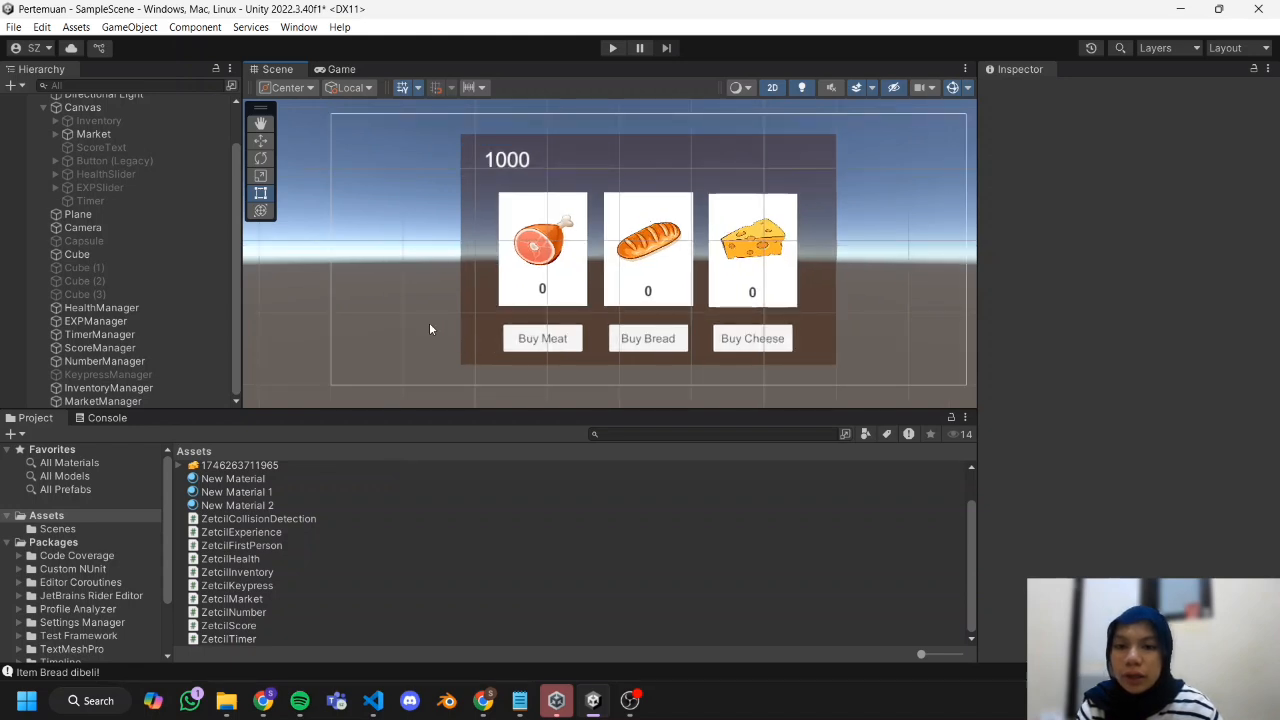
middle_click_drag(423, 249, 383, 260)
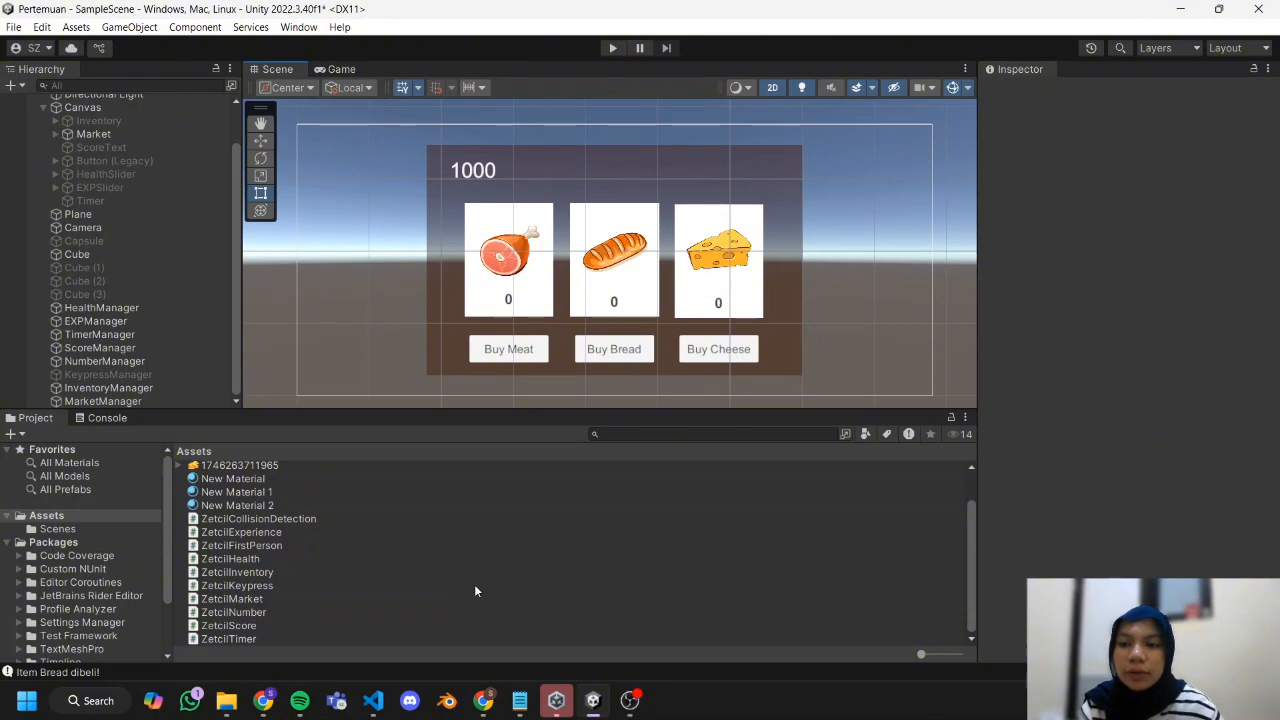
mouse_move(637, 704)
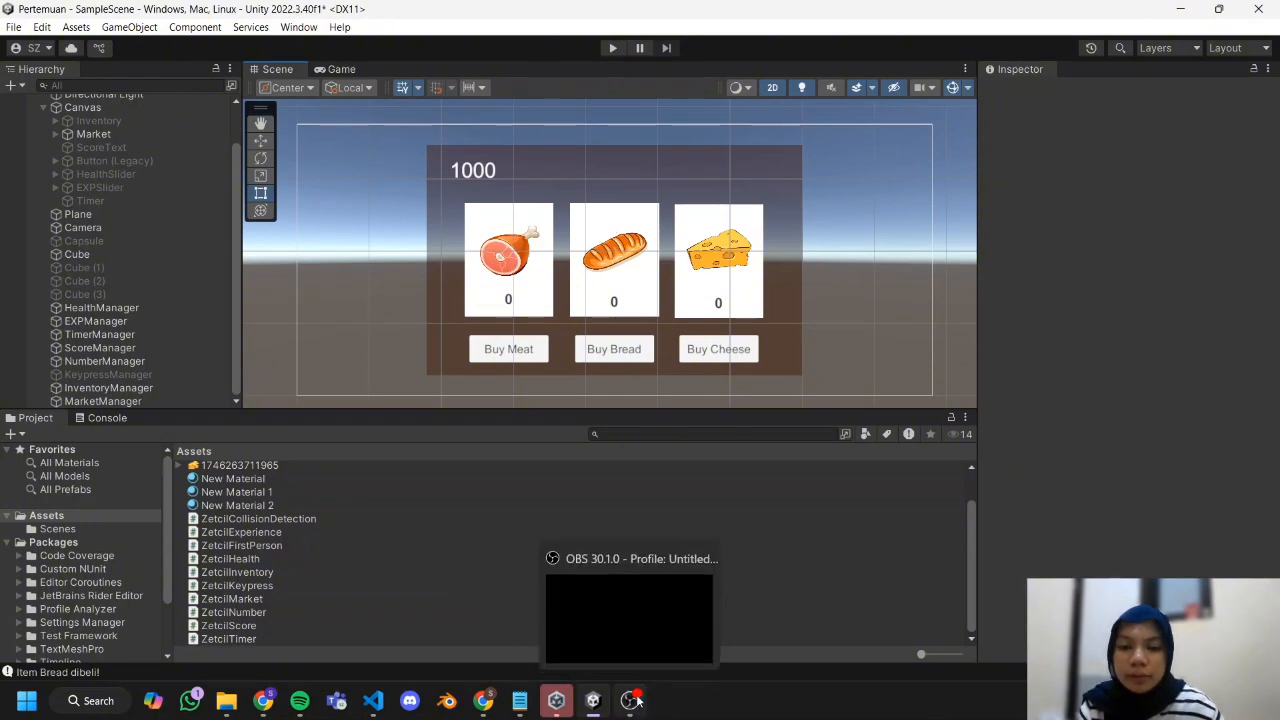
Activate the Inventory panel under Canvas briefly and deactivate it again.
scroll(170, 286, "up", 2)
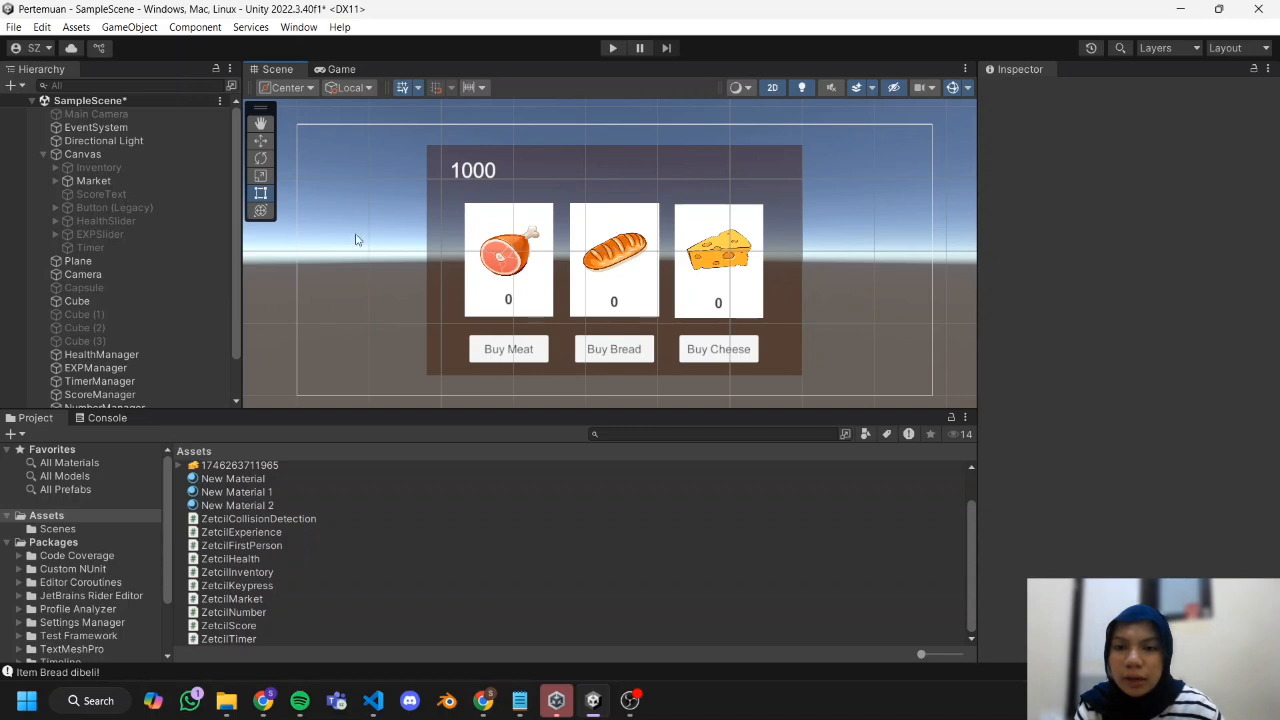
left_click(98, 167)
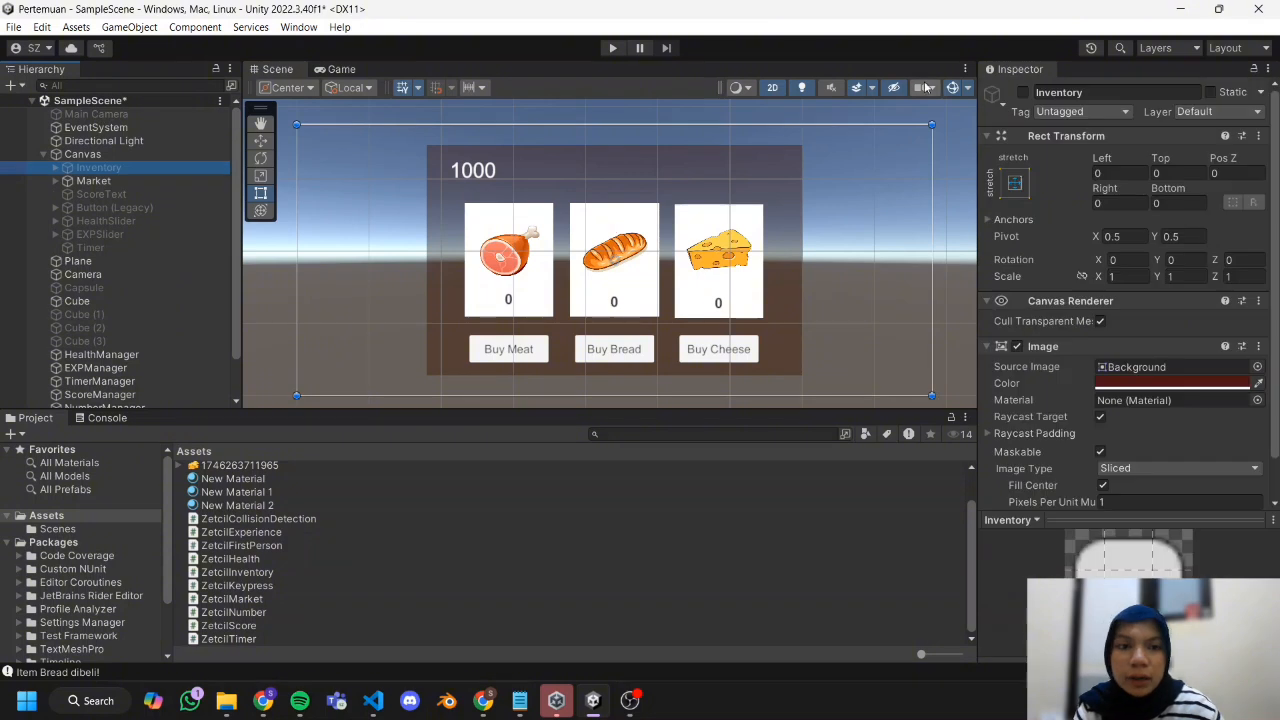
left_click(1023, 92)
left_click(1023, 92)
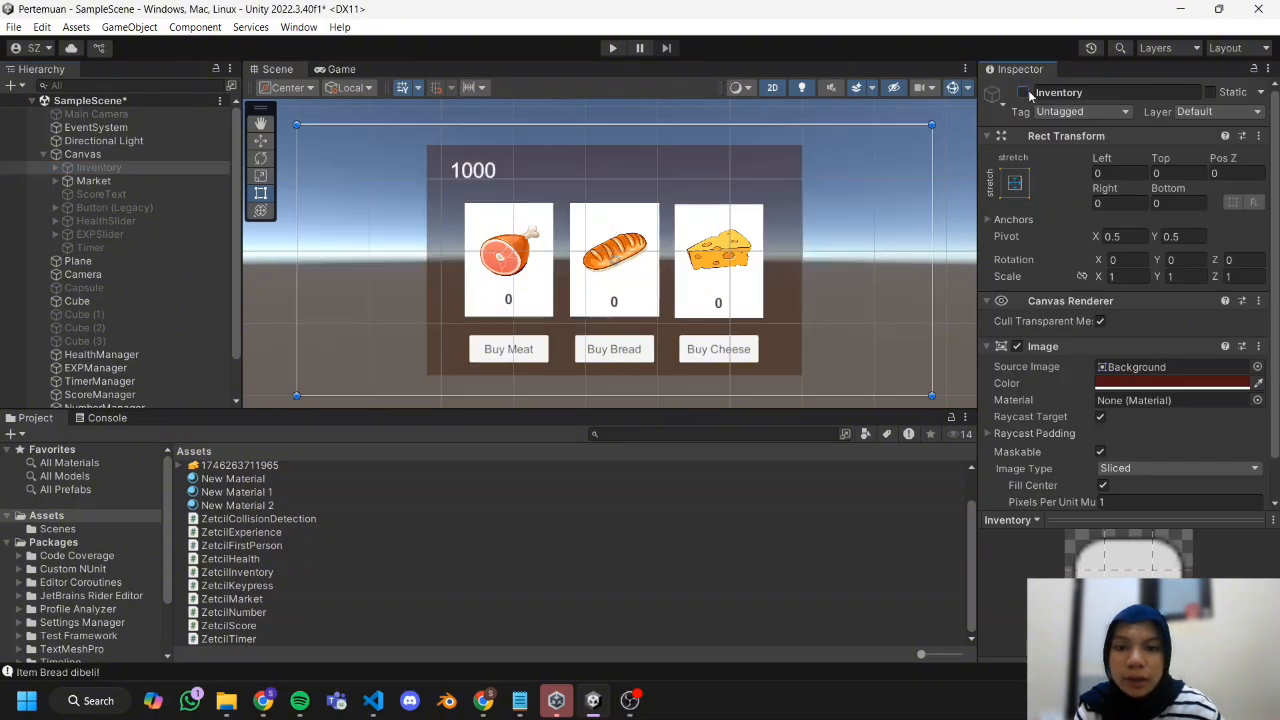
Add a legacy UI Button as a child of the Market panel.
left_click(206, 181)
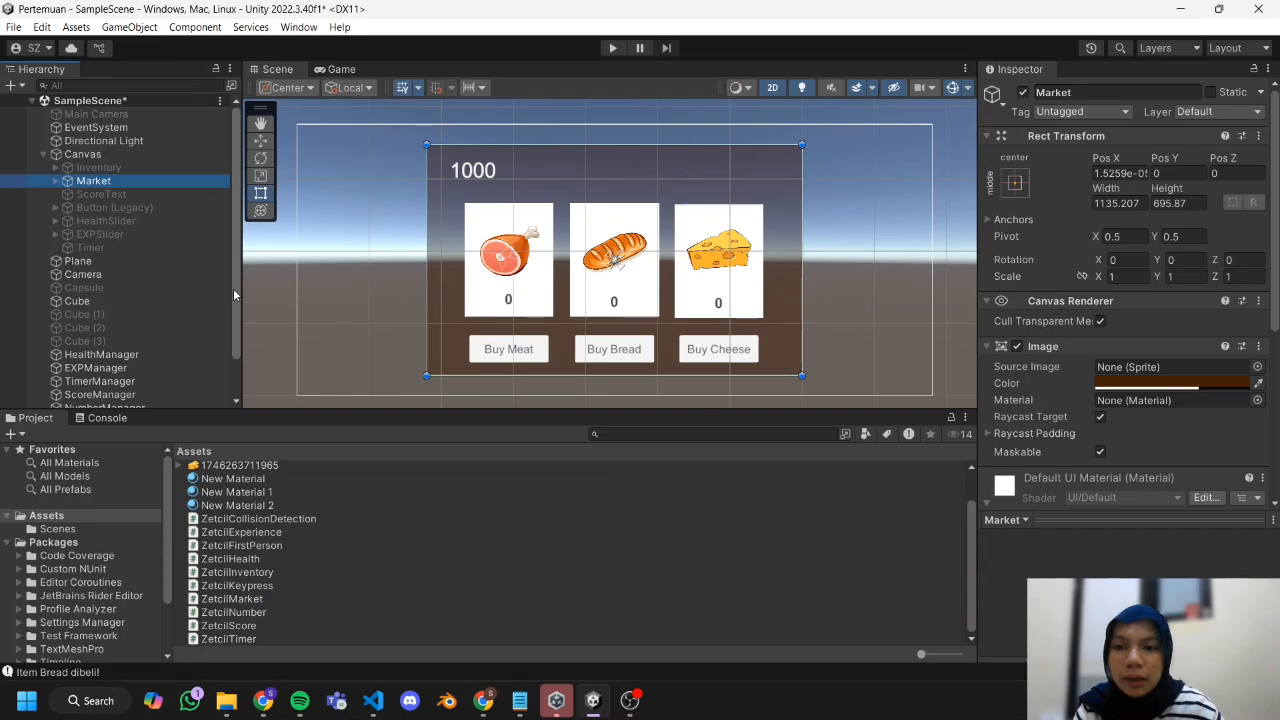
left_click(56, 181)
right_click(91, 183)
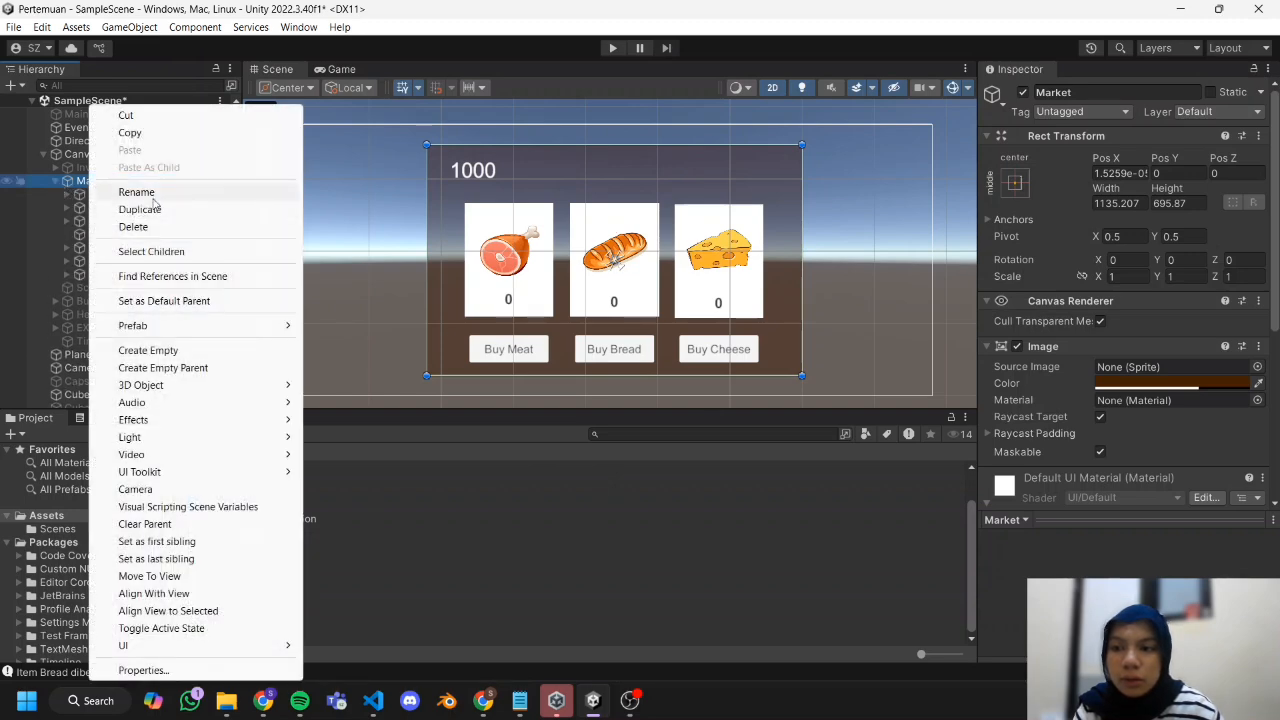
mouse_move(192, 648)
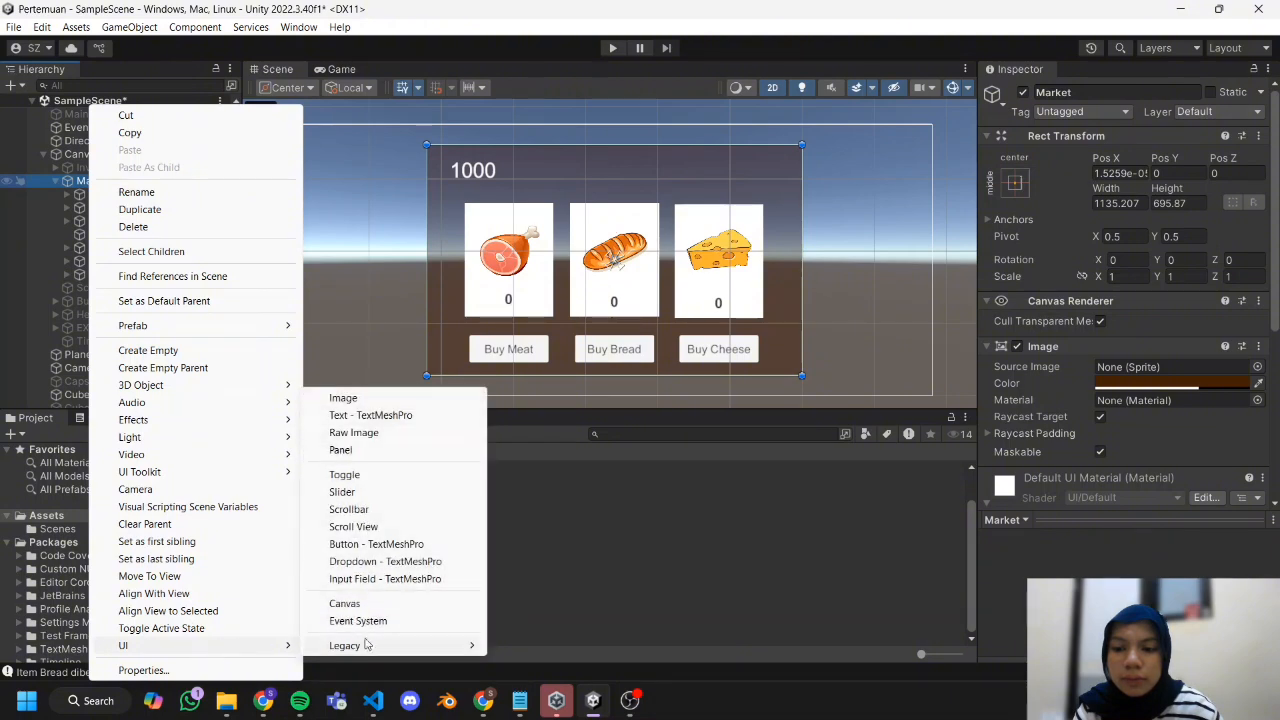
mouse_move(417, 648)
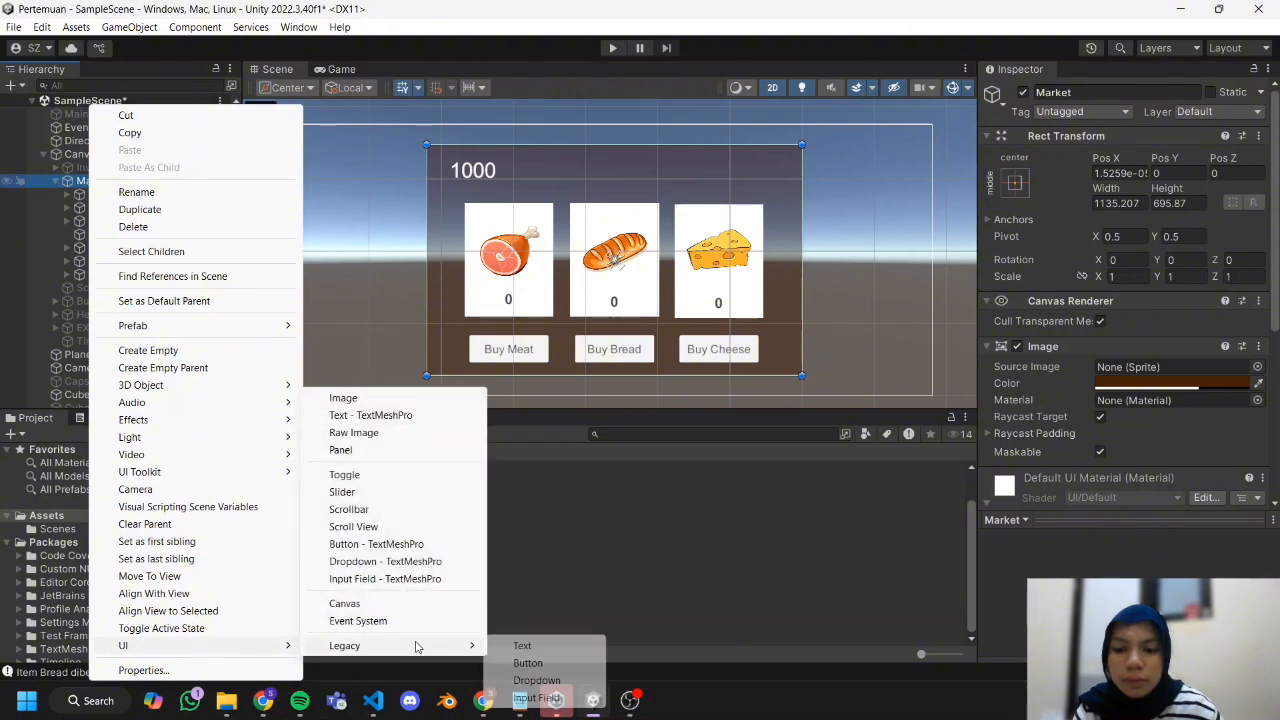
left_click(527, 663)
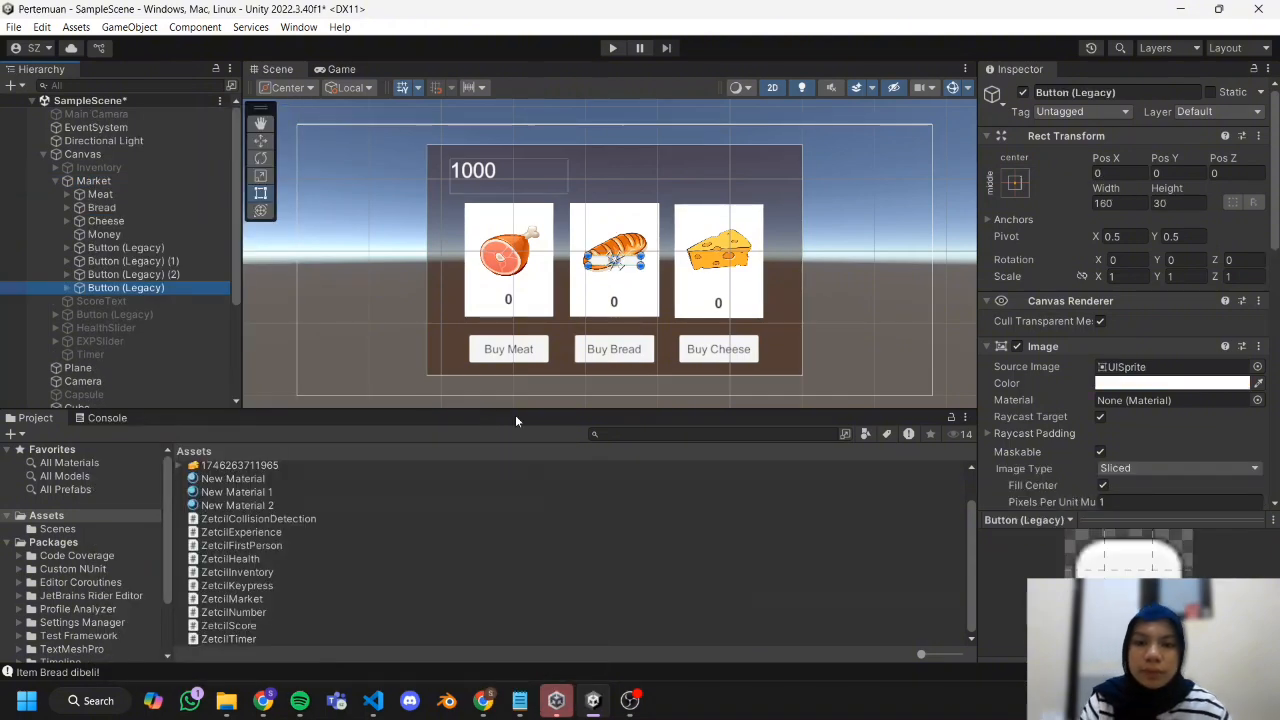
Resize the new button to about 311 by 110, place it beside the Market panel's lower right corner, and label it My Inventory at font size 43.
left_click_drag(641, 266, 694, 293)
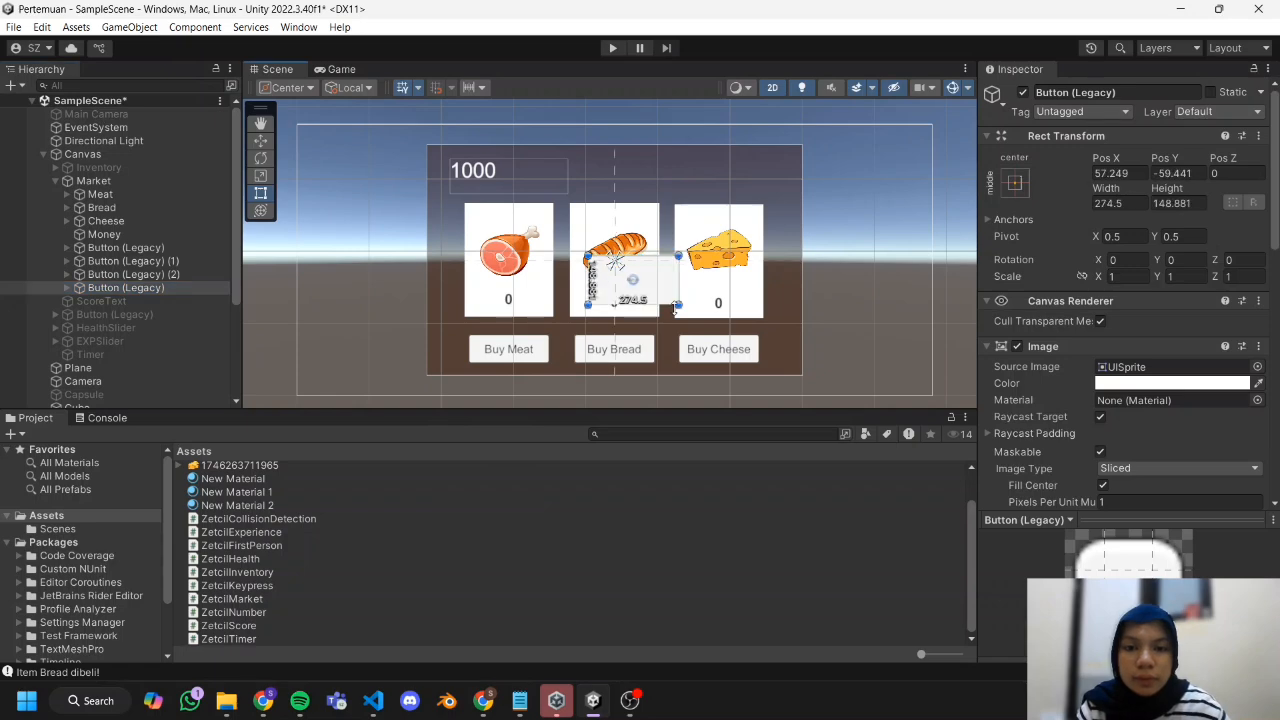
left_click(619, 283)
left_click_drag(619, 283, 784, 361)
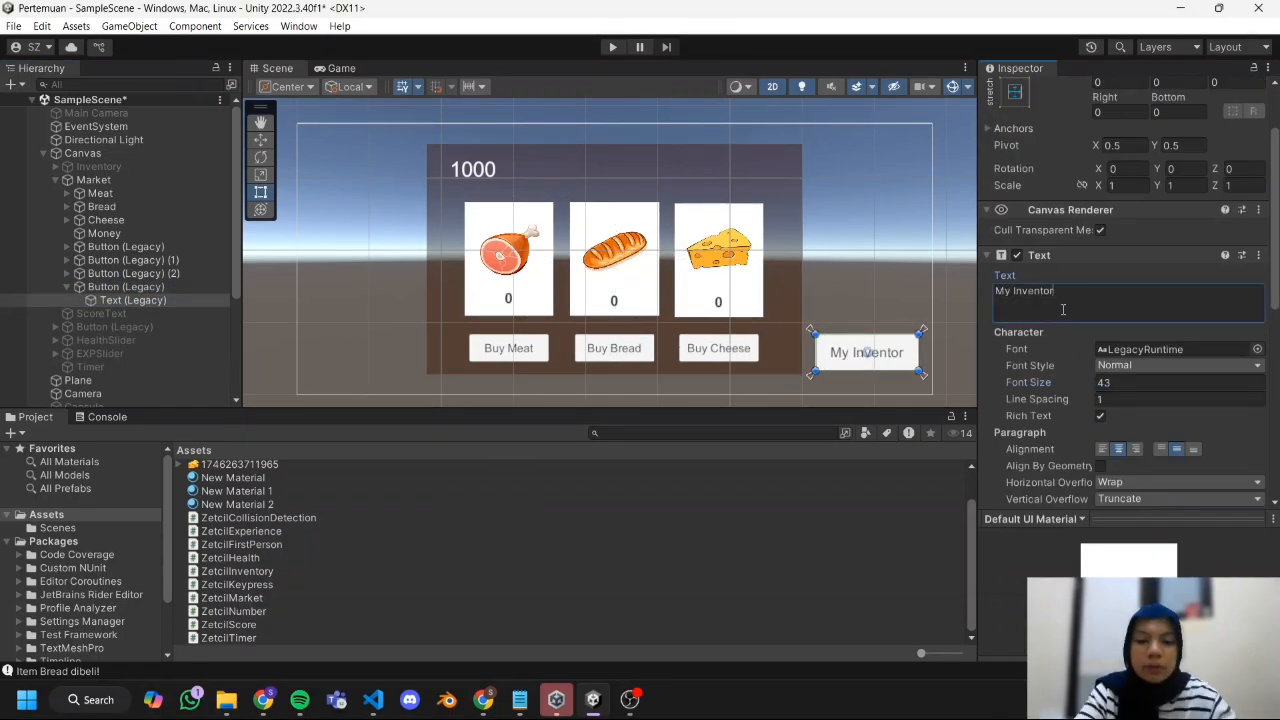
left_click(878, 360)
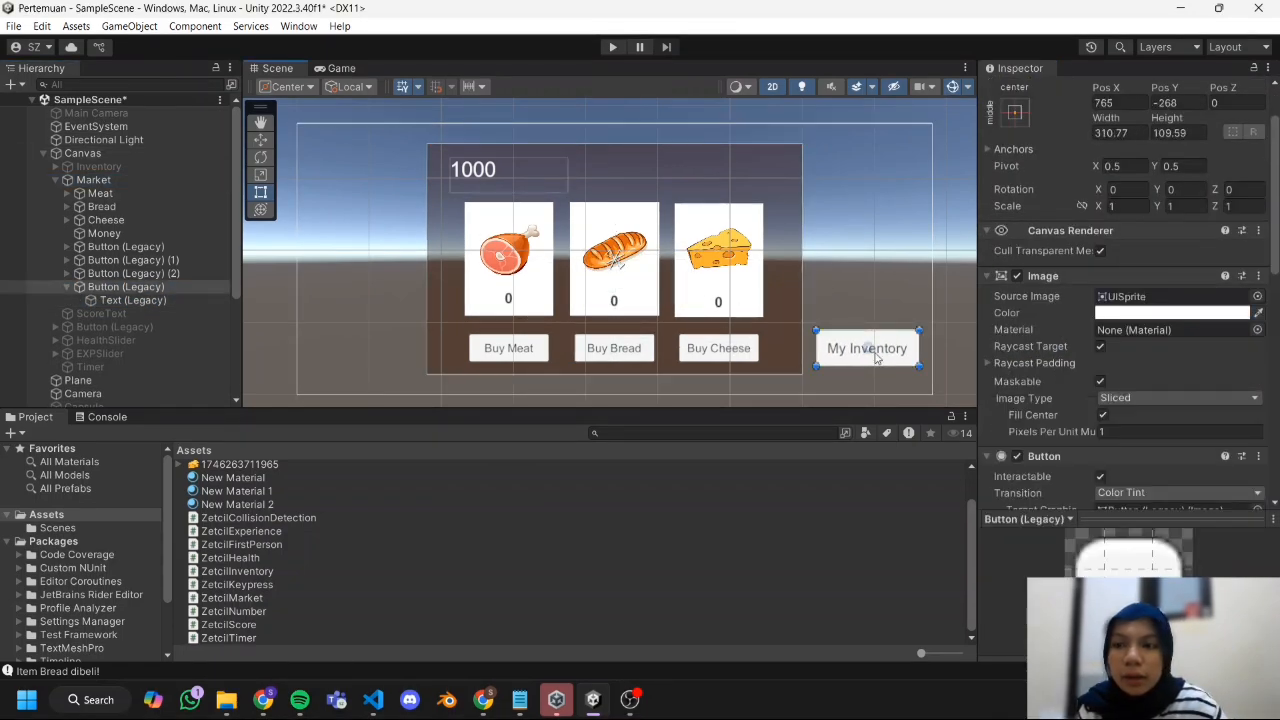
Add an On Click event to the My Inventory button that calls GameObject.SetActive on the Inventory panel with the value enabled.
scroll(1050, 350, "down", 10)
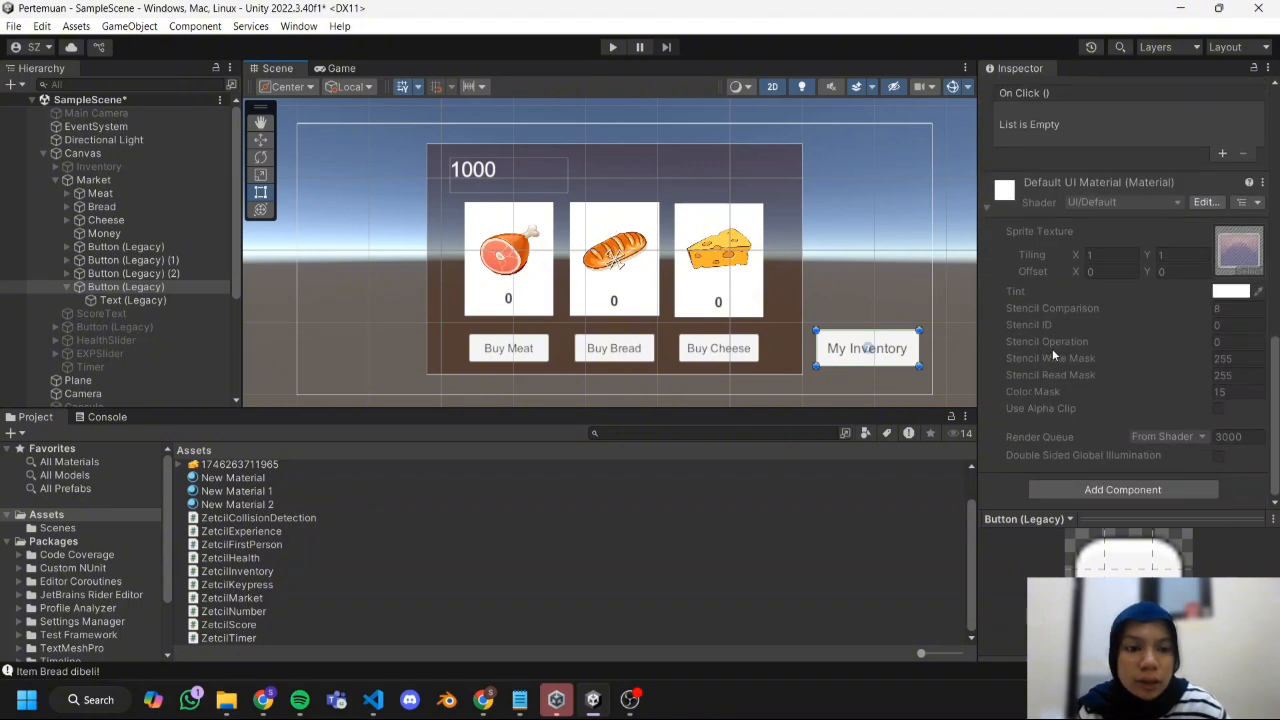
scroll(1077, 328, "up", 5)
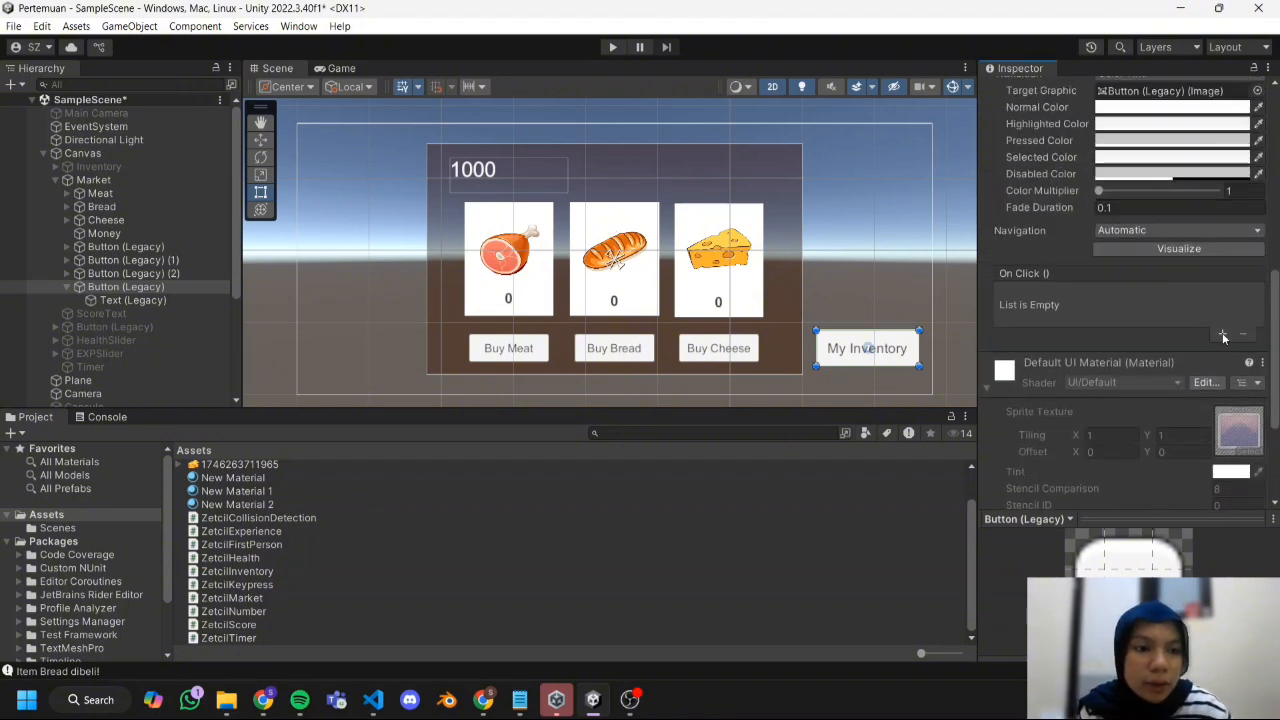
left_click(1228, 334)
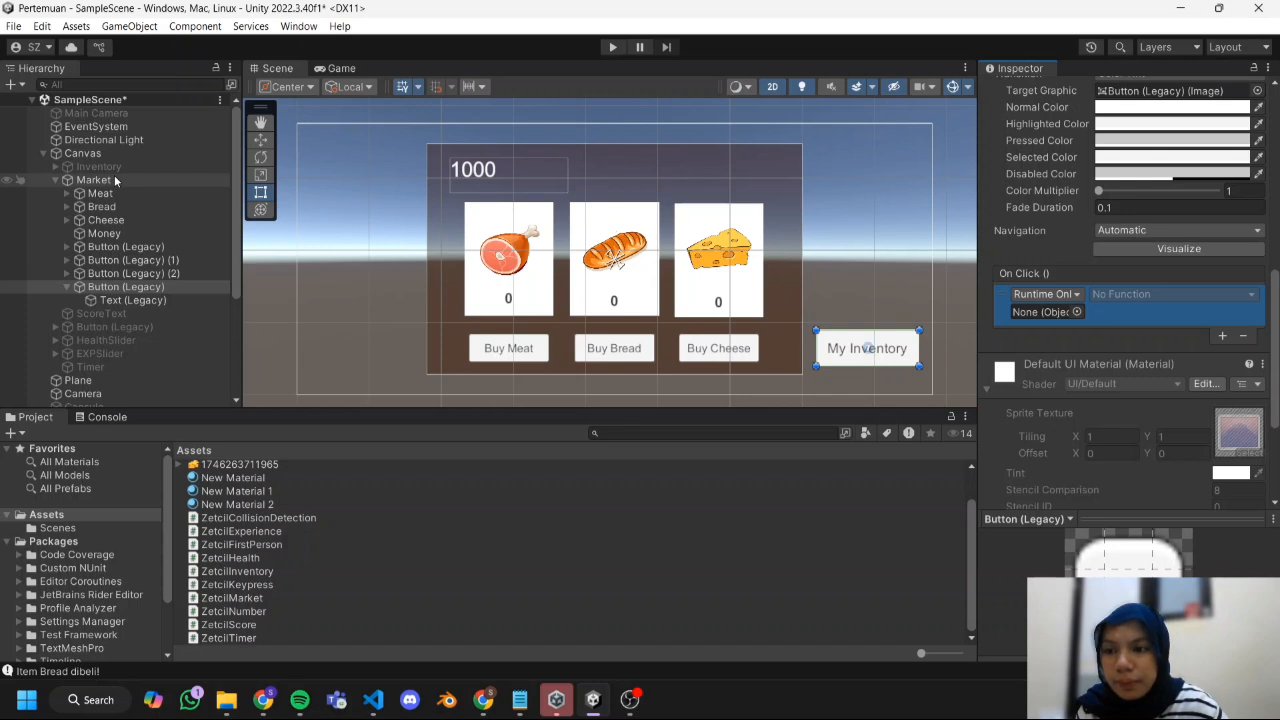
left_click_drag(114, 175, 1030, 311)
left_click(1120, 294)
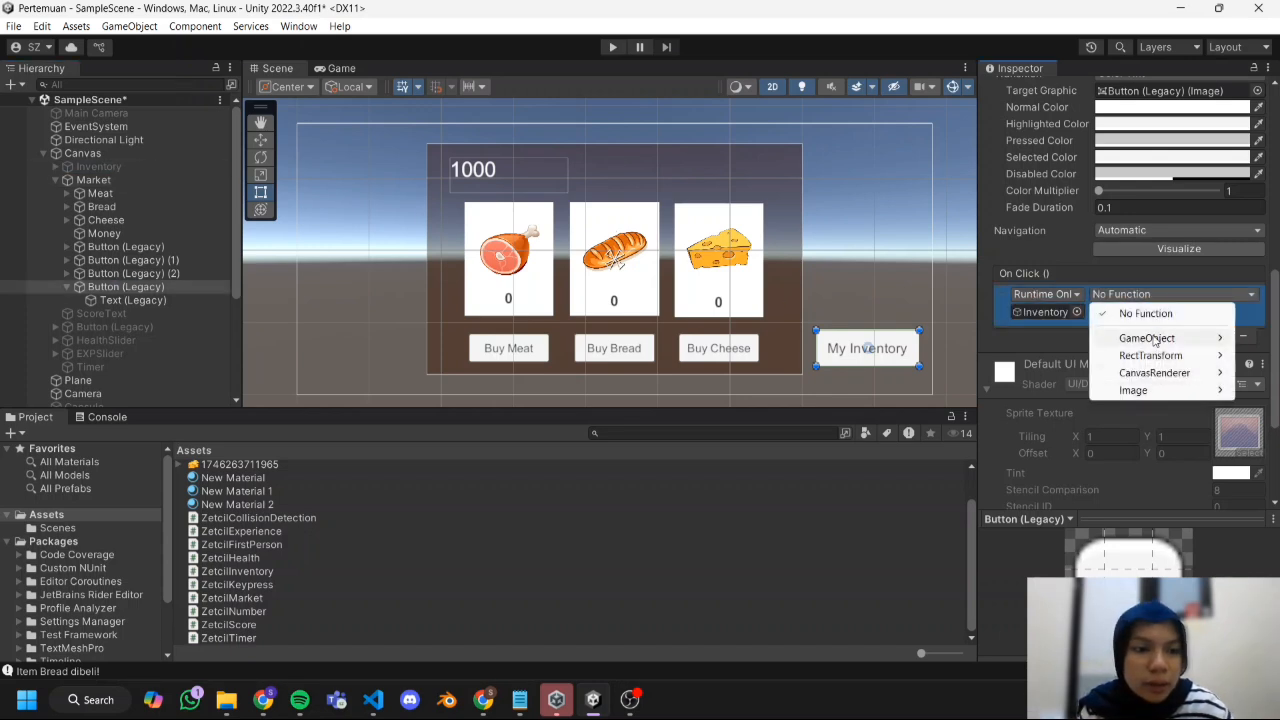
mouse_move(1153, 340)
left_click(1040, 460)
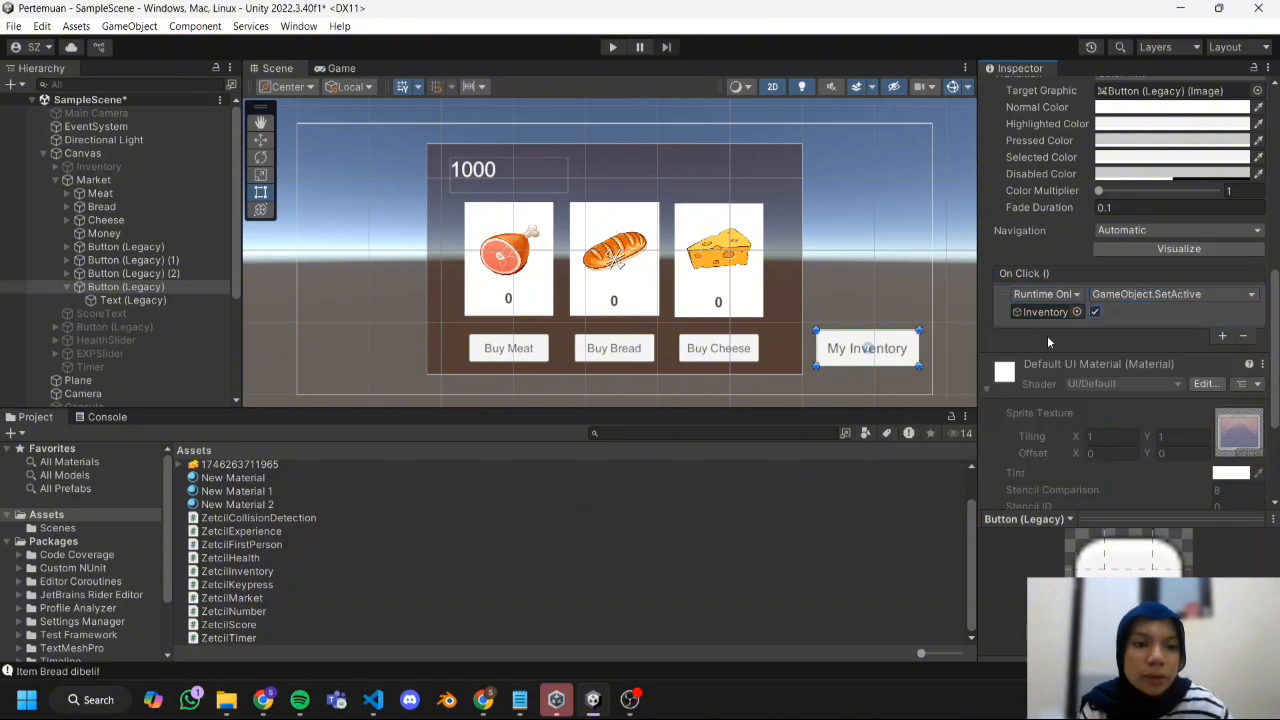
Deactivate the Market panel and activate the Inventory panel under Canvas.
left_click(157, 180)
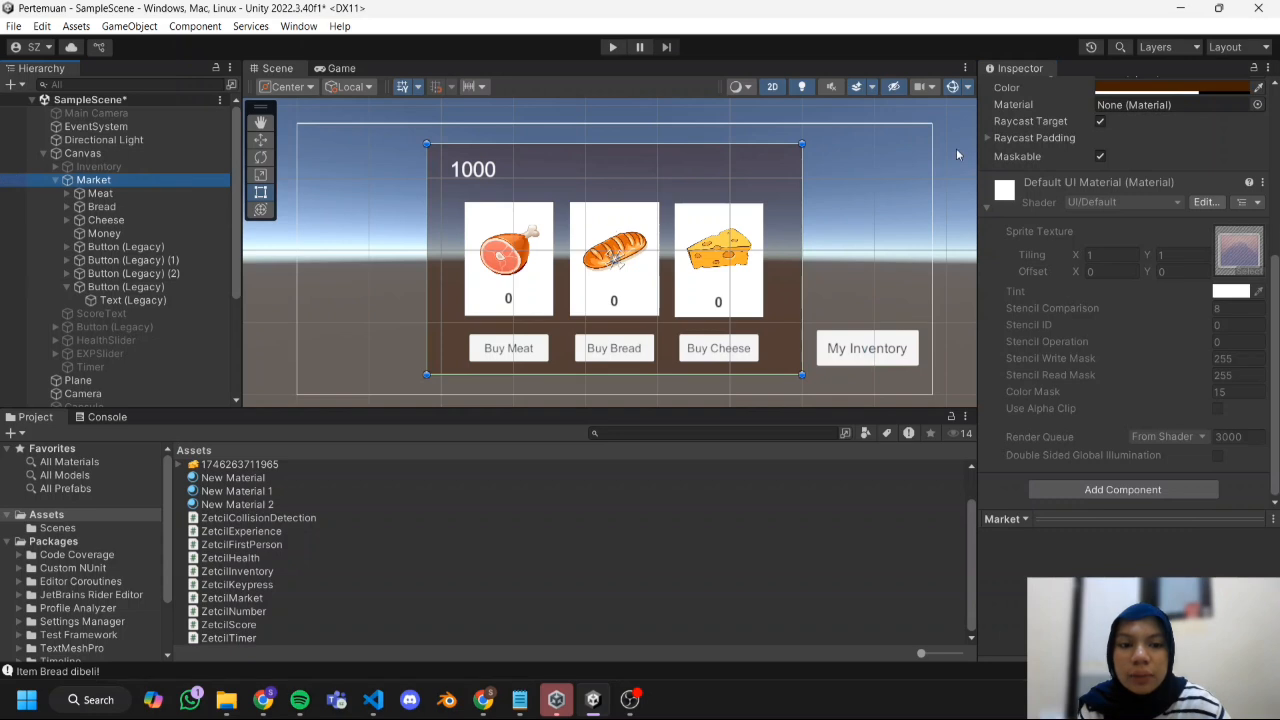
scroll(1066, 138, "up", 5)
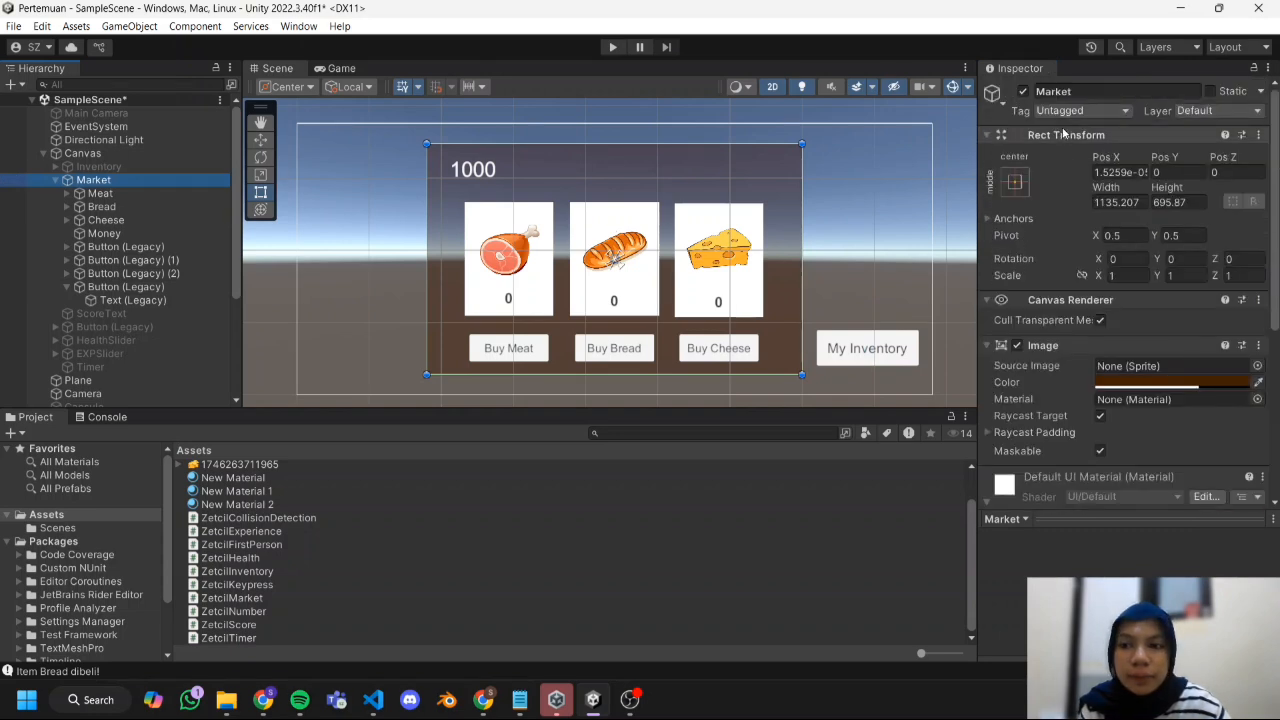
left_click(1022, 91)
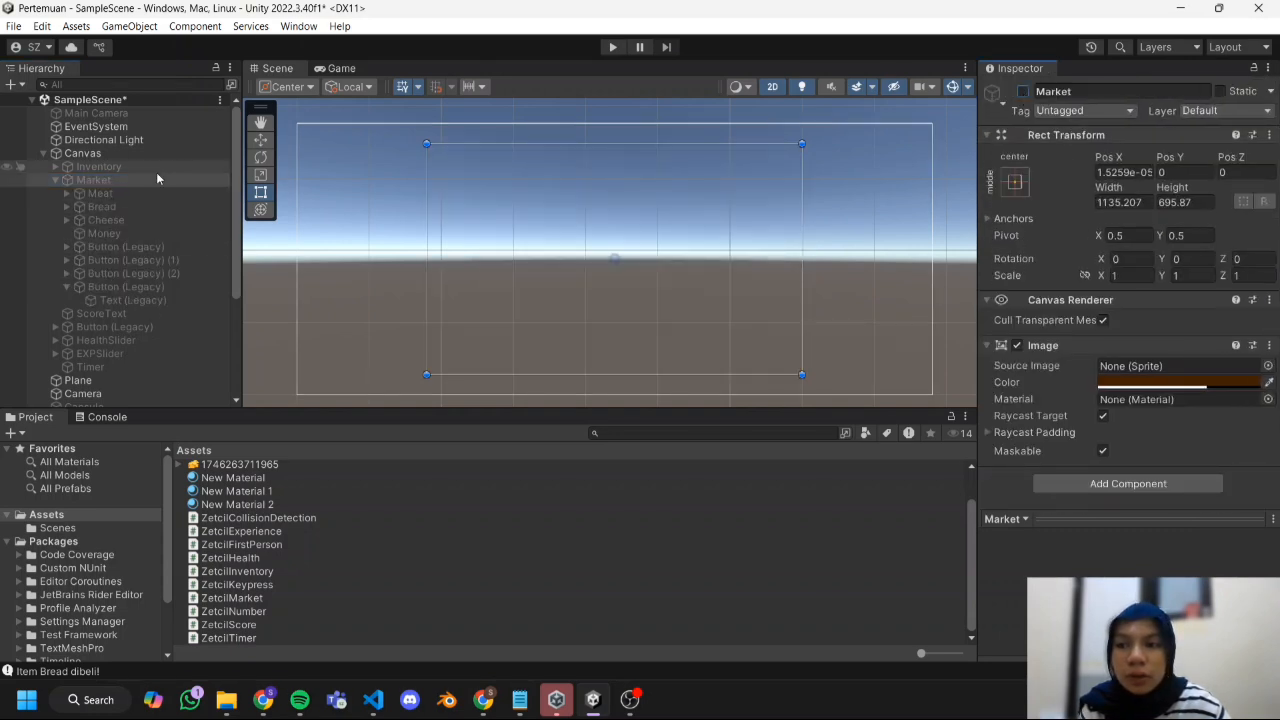
left_click(156, 168)
left_click(1022, 91)
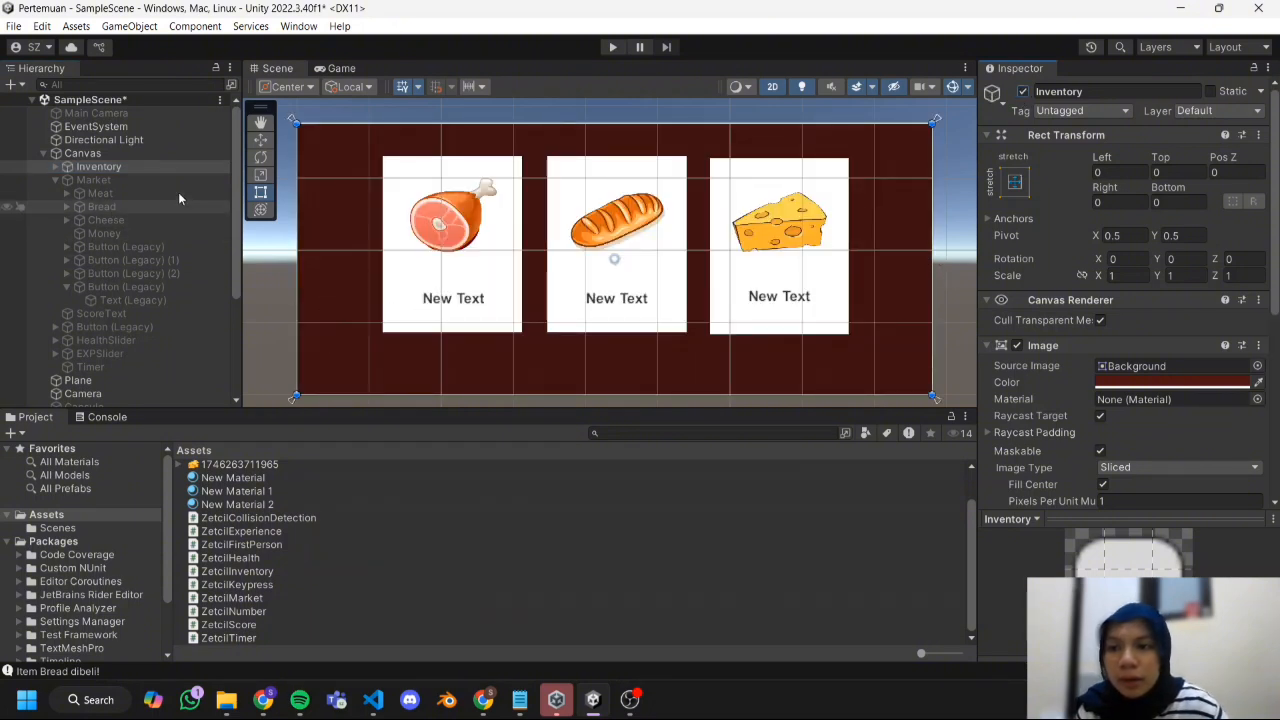
Set the text under the Meat, Bread and Cheese items of the Inventory panel to 0.
left_click(55, 167)
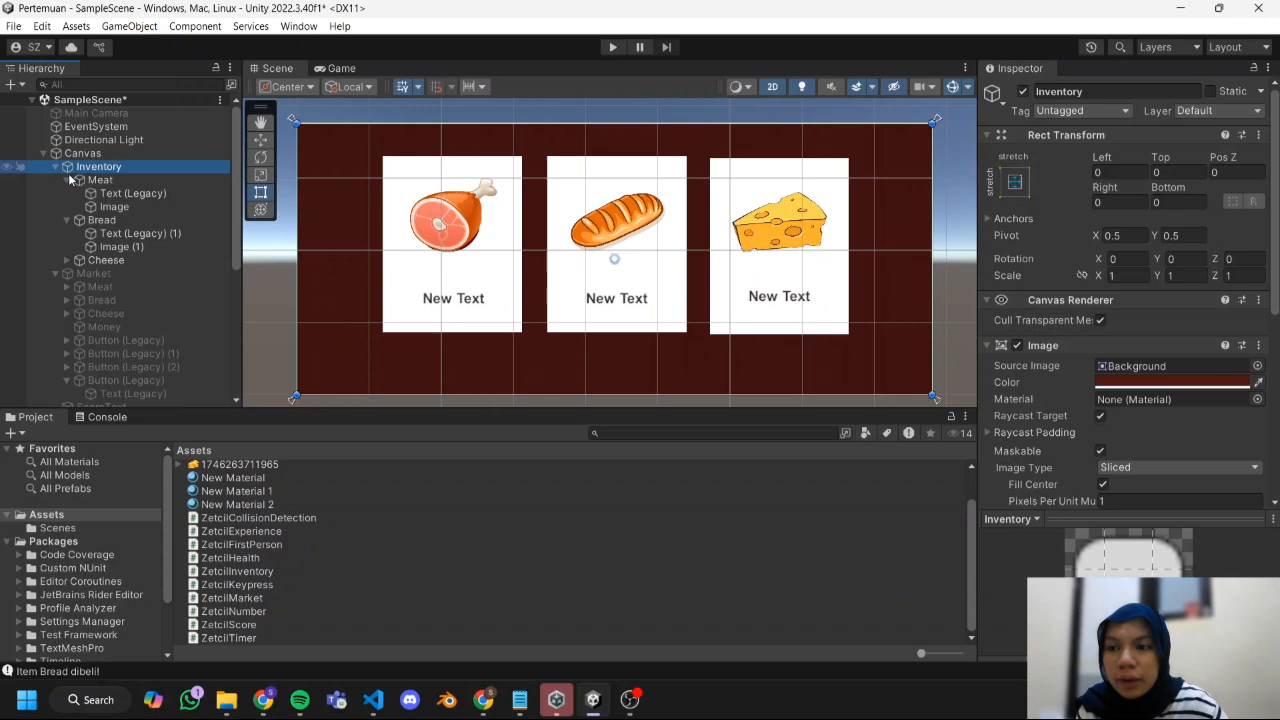
left_click(132, 193)
left_click(1122, 386)
type("0")
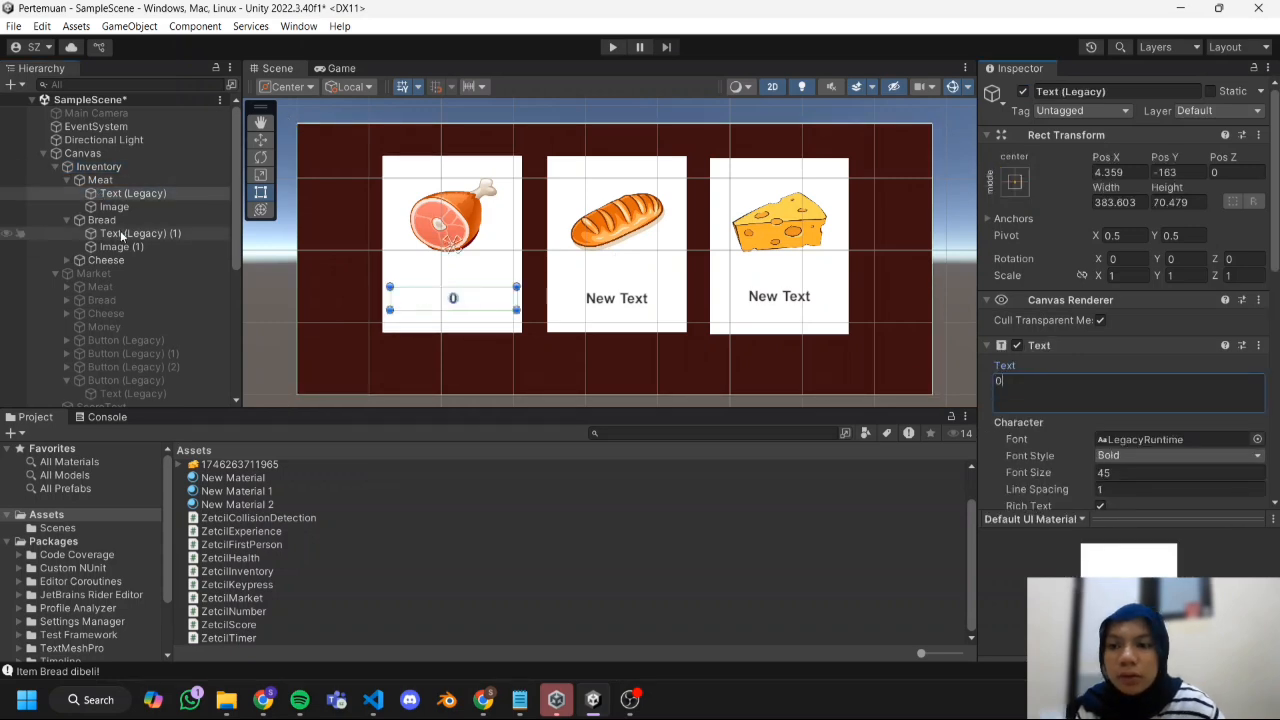
left_click(120, 235)
left_click(1110, 394)
type("0")
left_click(67, 260)
left_click(125, 273)
left_click(1108, 401)
type("0")
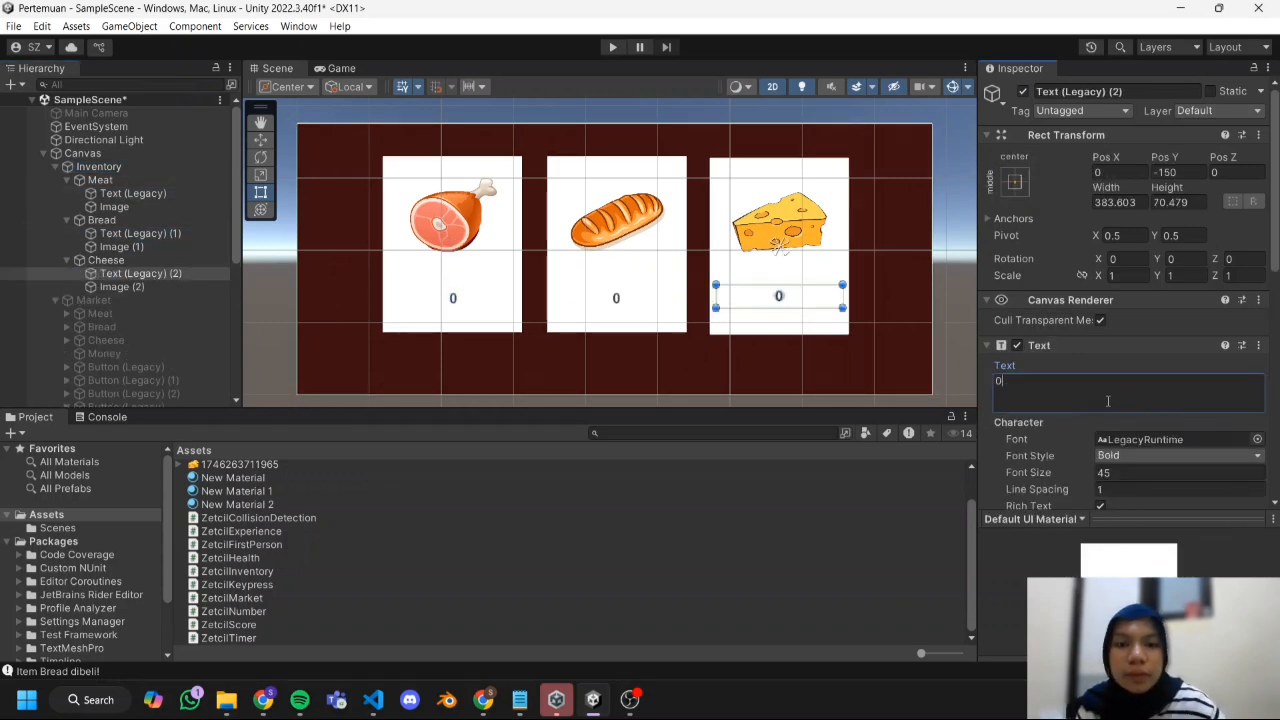
Add a legacy UI Button as a child of the Inventory panel.
left_click(558, 350)
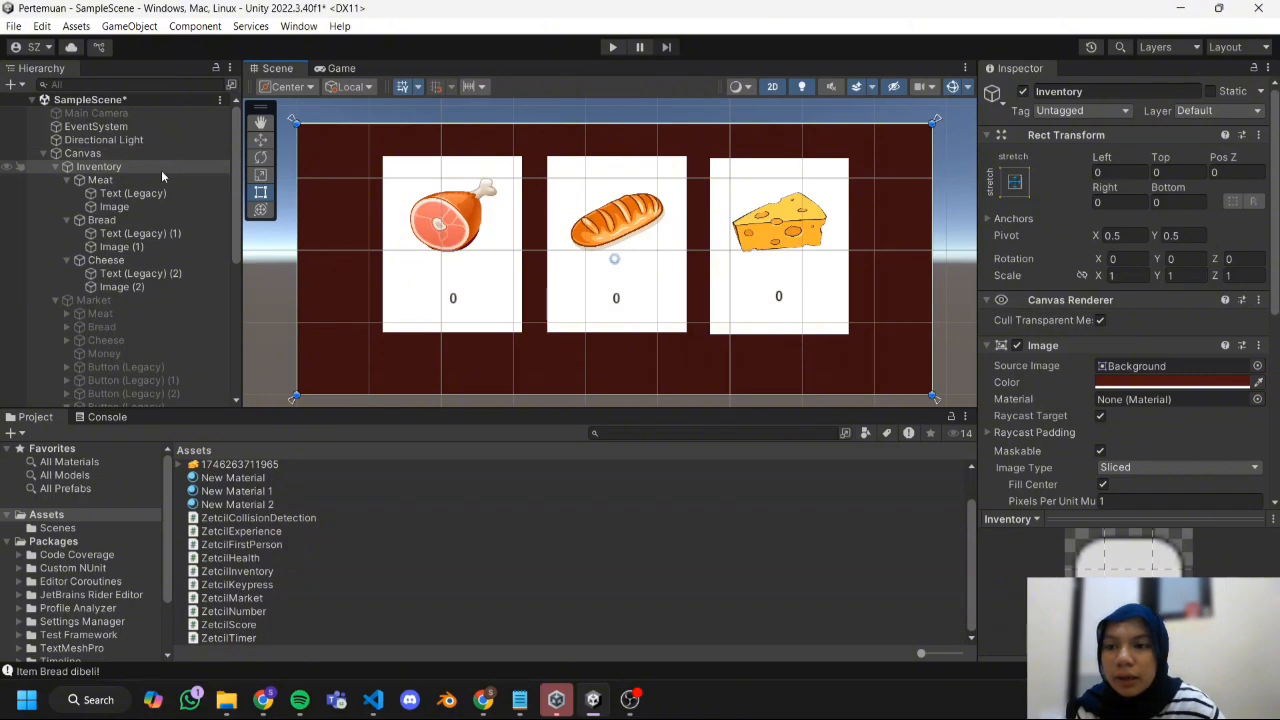
right_click(163, 170)
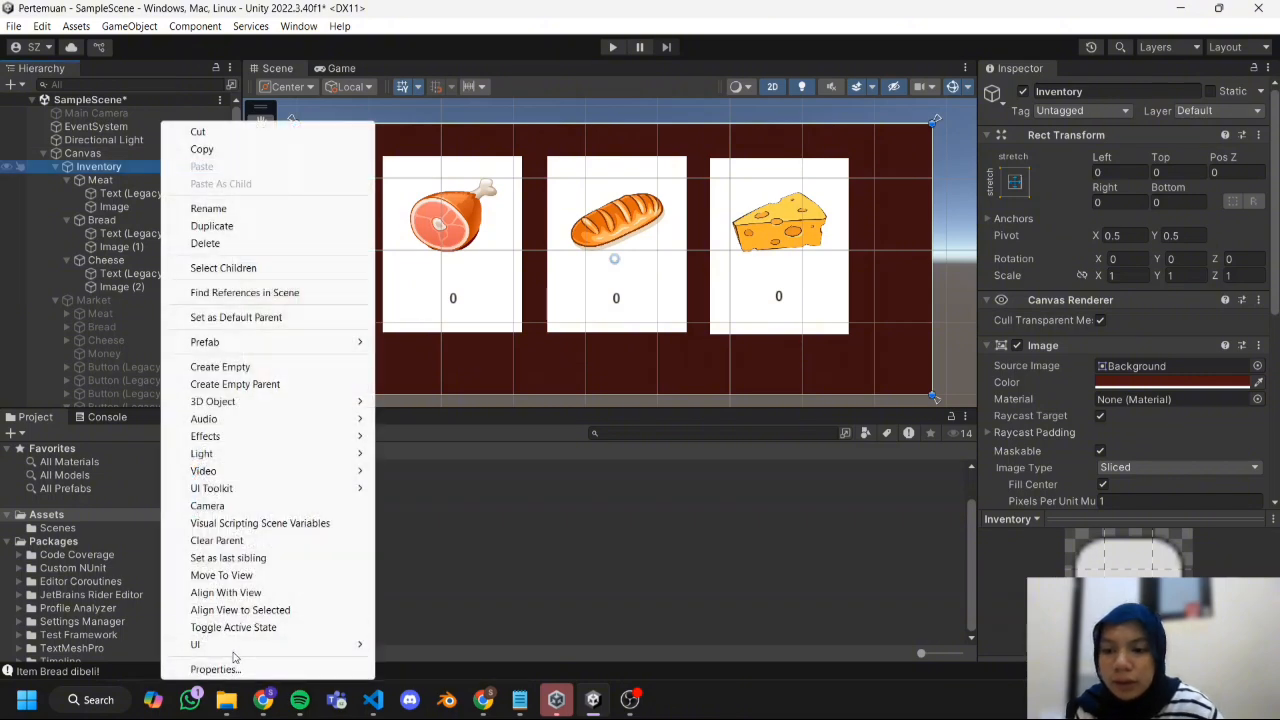
mouse_move(325, 648)
mouse_move(410, 648)
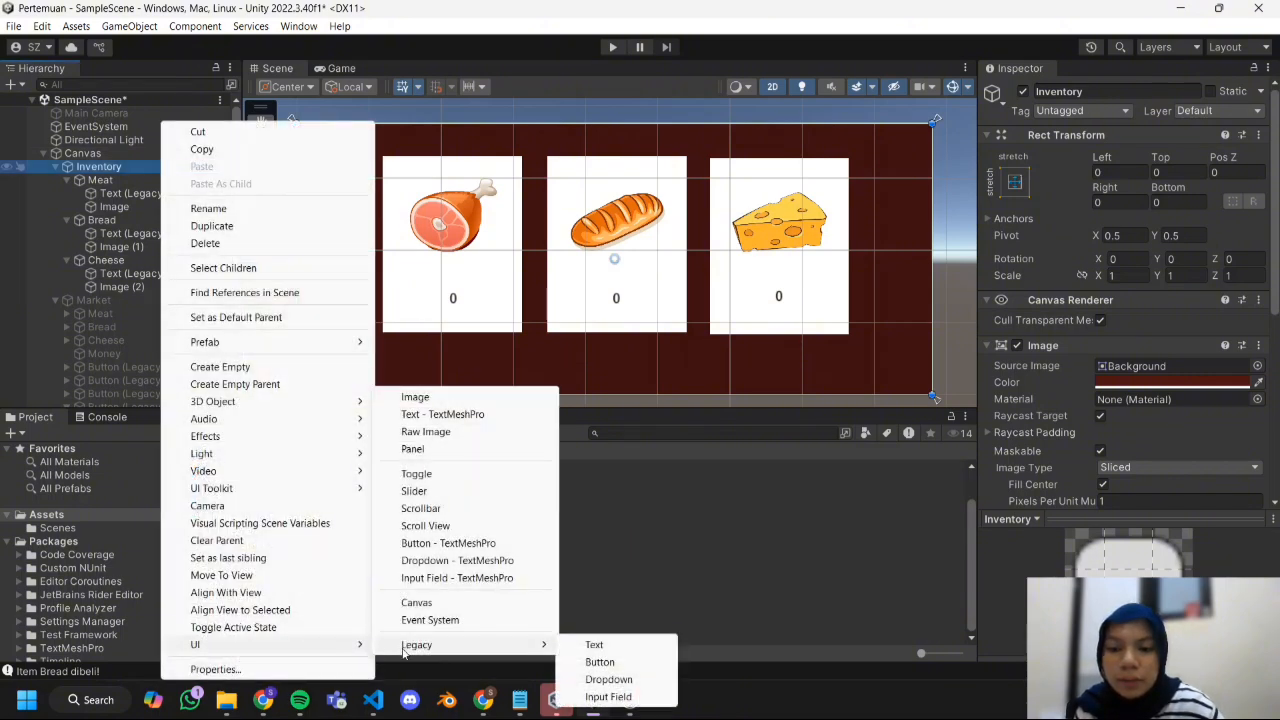
left_click(600, 661)
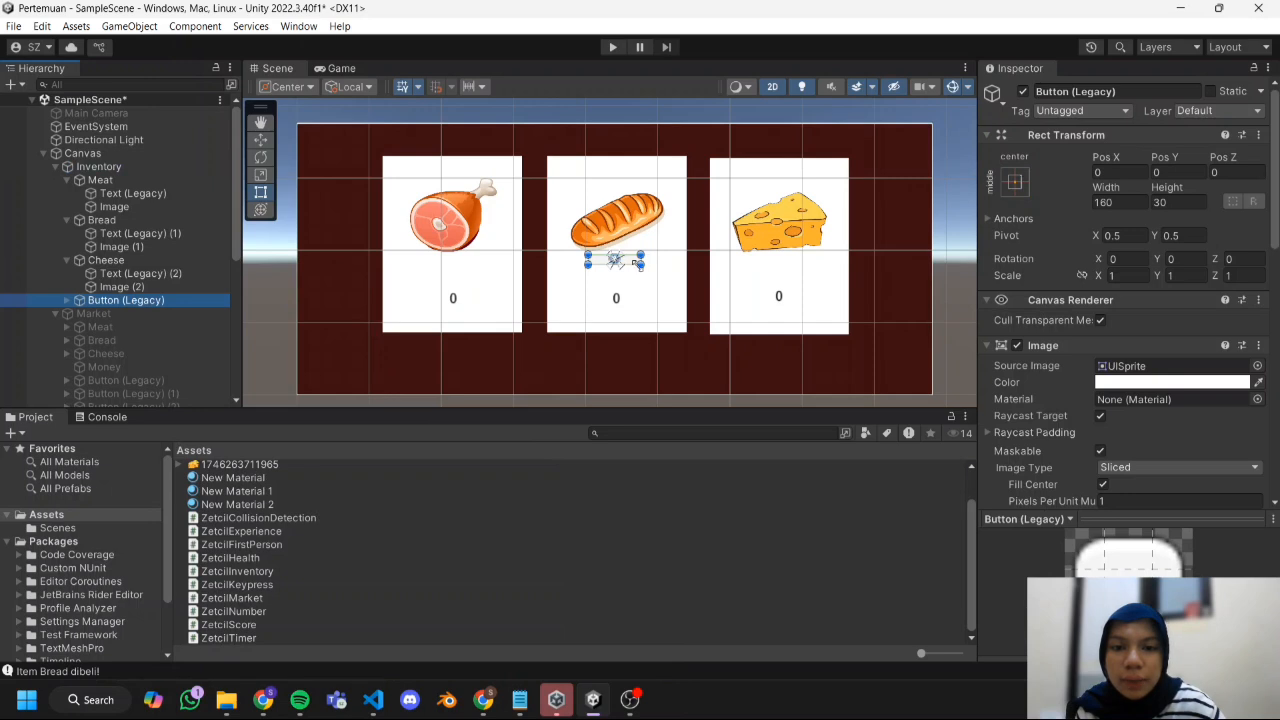
Resize the Inventory button to about 407 by 109, place it below the bread card, and label it Back at font size 45.
left_click_drag(638, 265, 655, 378)
left_click_drag(698, 332, 684, 386)
left_click(67, 300)
left_click(133, 314)
left_click(1109, 472)
type("45")
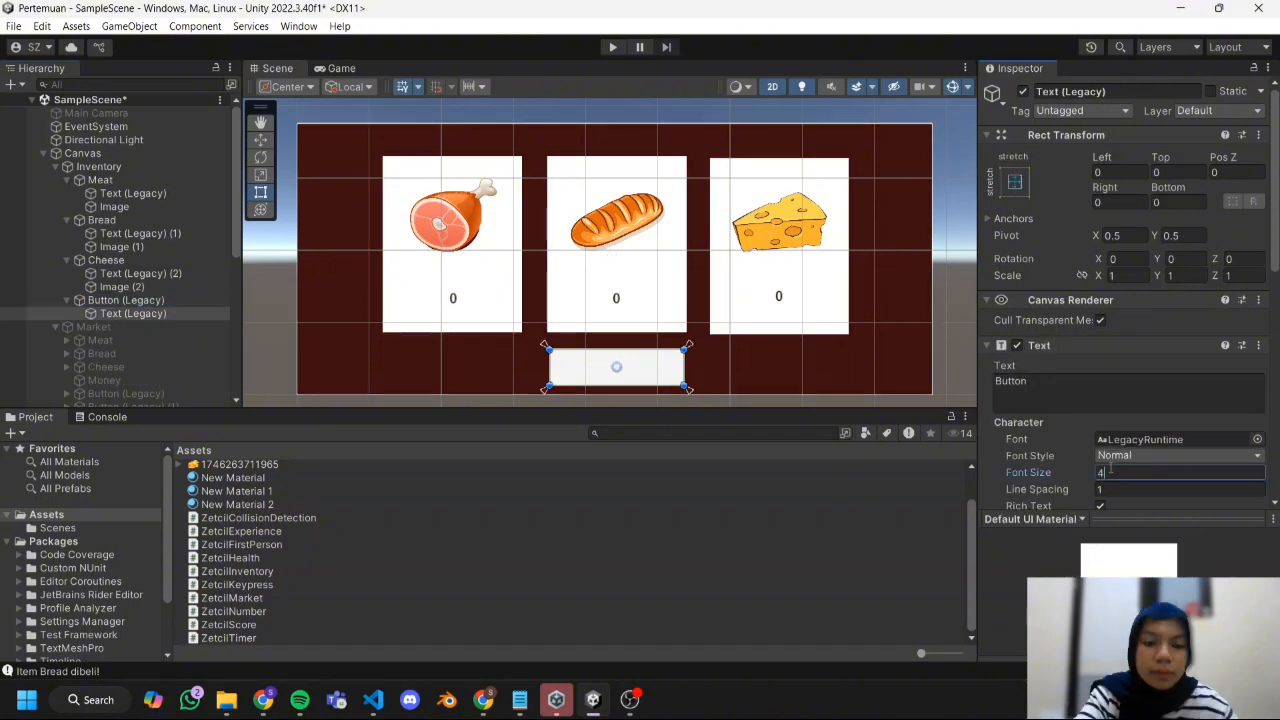
left_click(1060, 390)
type("Back")
Rename the Inventory panel's new button object as BackButton.
left_click(147, 300)
right_click(147, 300)
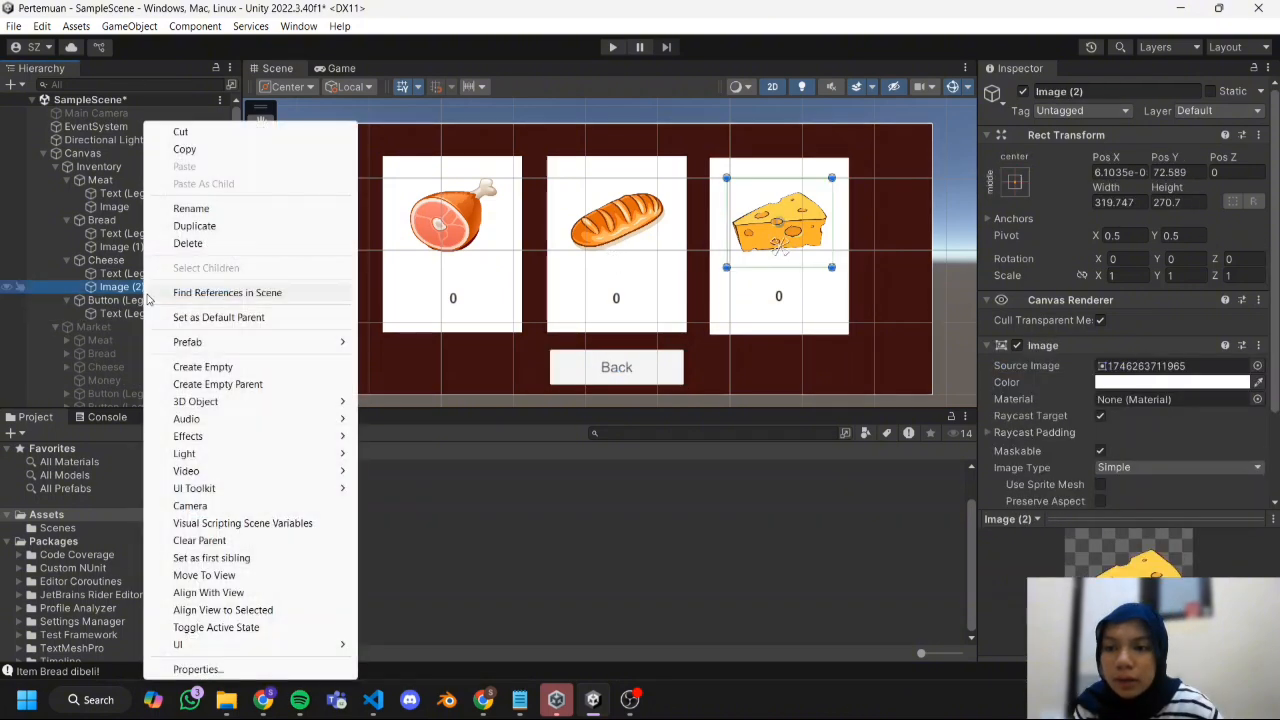
left_click(210, 210)
type("BackButton")
key("Return")
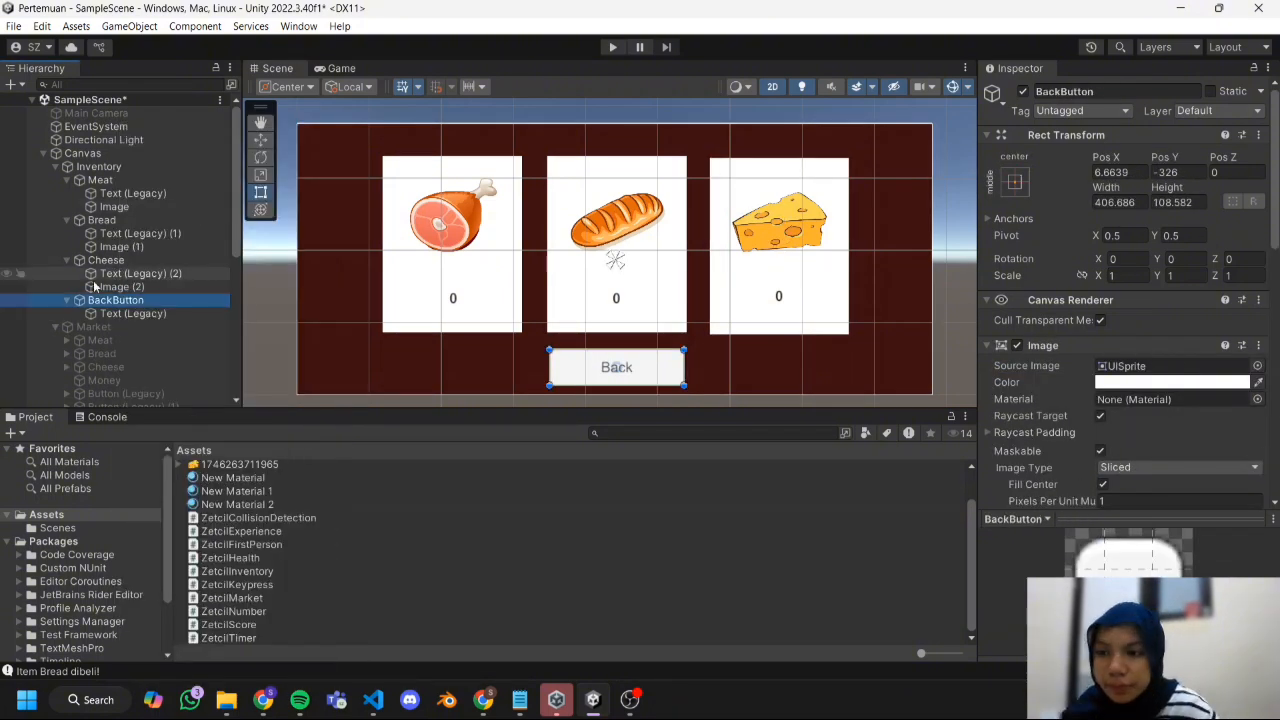
Rename the My Inventory button object under Market as InventoryButton and collapse its children.
scroll(120, 250, "down", 5)
left_click(125, 270)
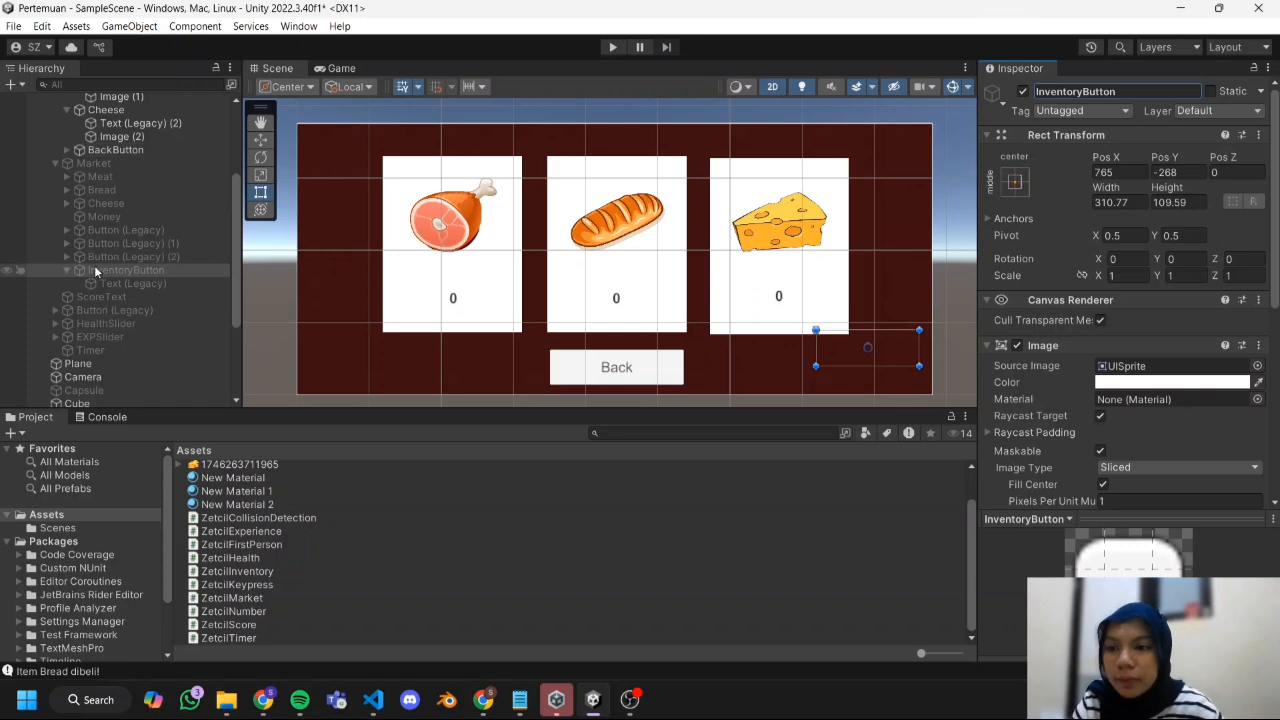
left_click(66, 270)
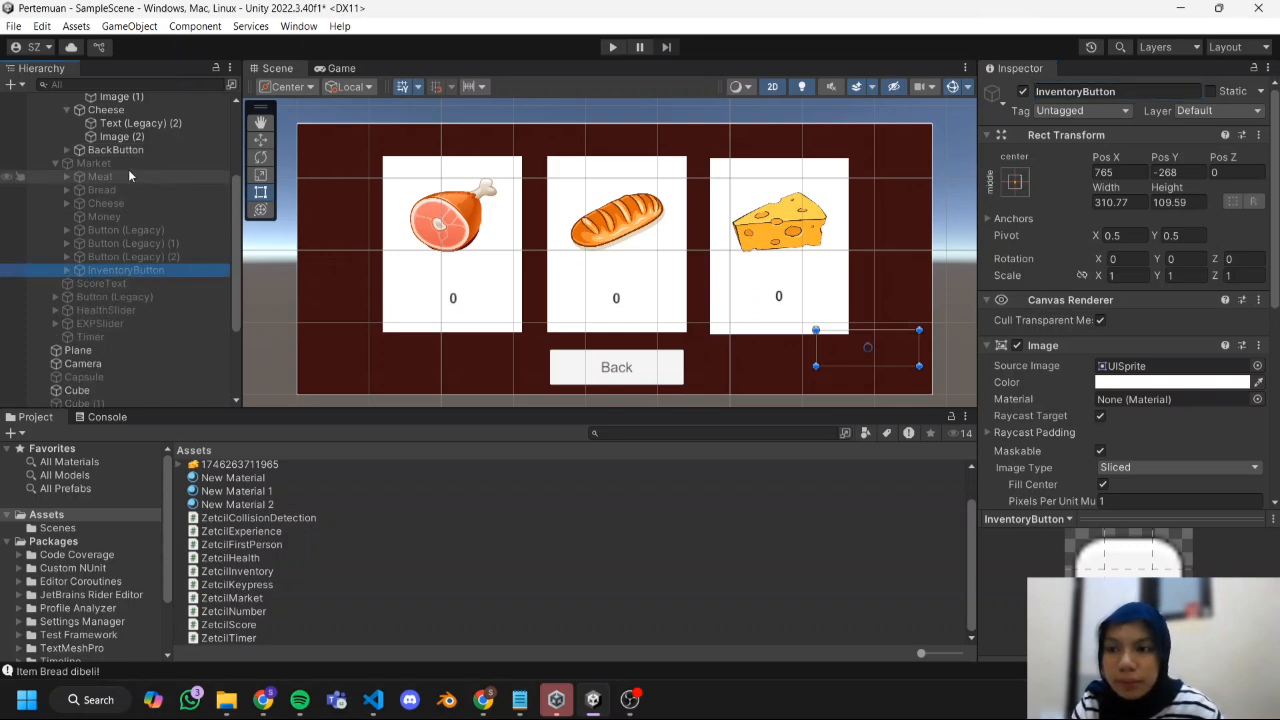
Add an On Click event to BackButton that calls GameObject.SetActive on the Inventory panel with the value disabled.
scroll(128, 158, "up", 4)
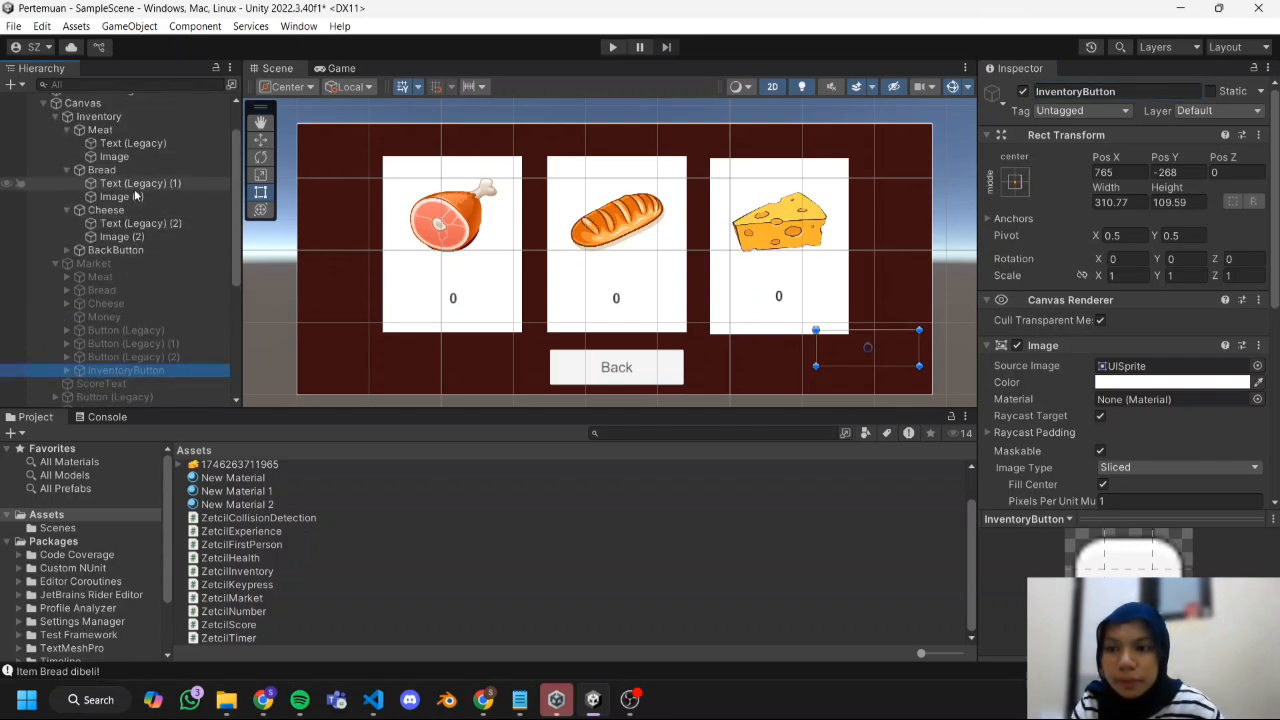
left_click(112, 250)
scroll(1107, 370, "down", 5)
scroll(1106, 369, "down", 6)
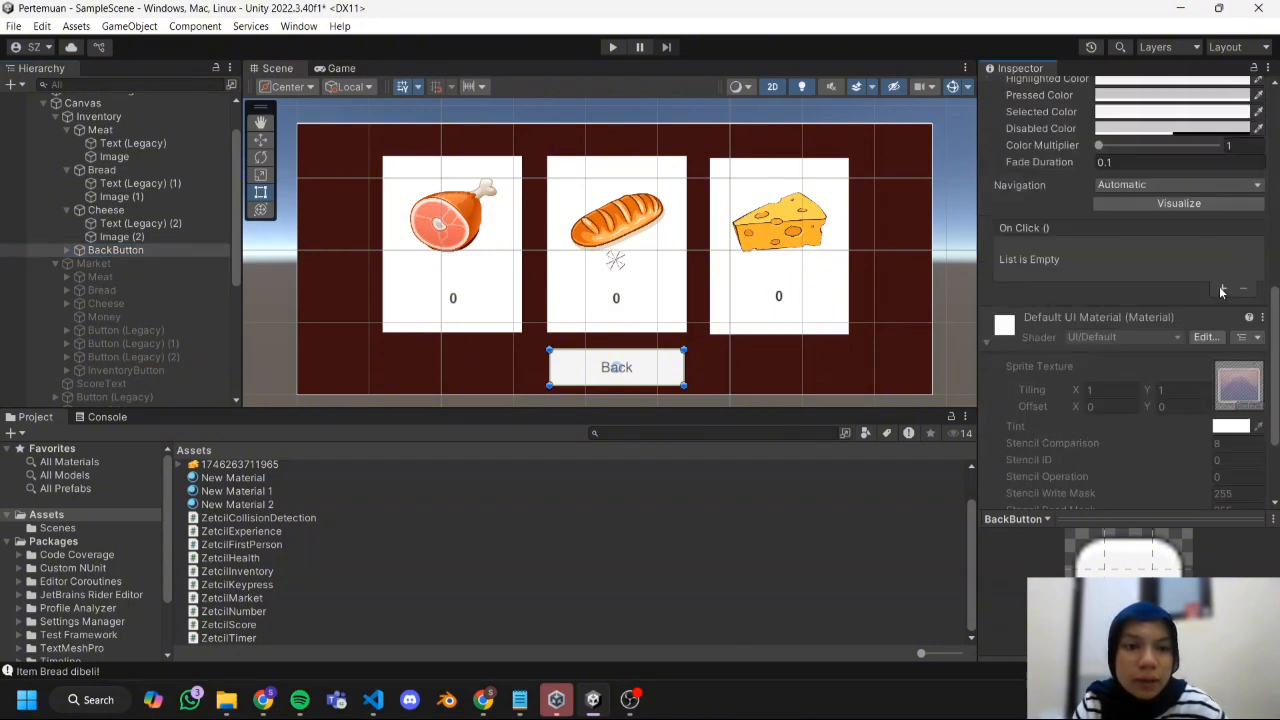
left_click(1221, 288)
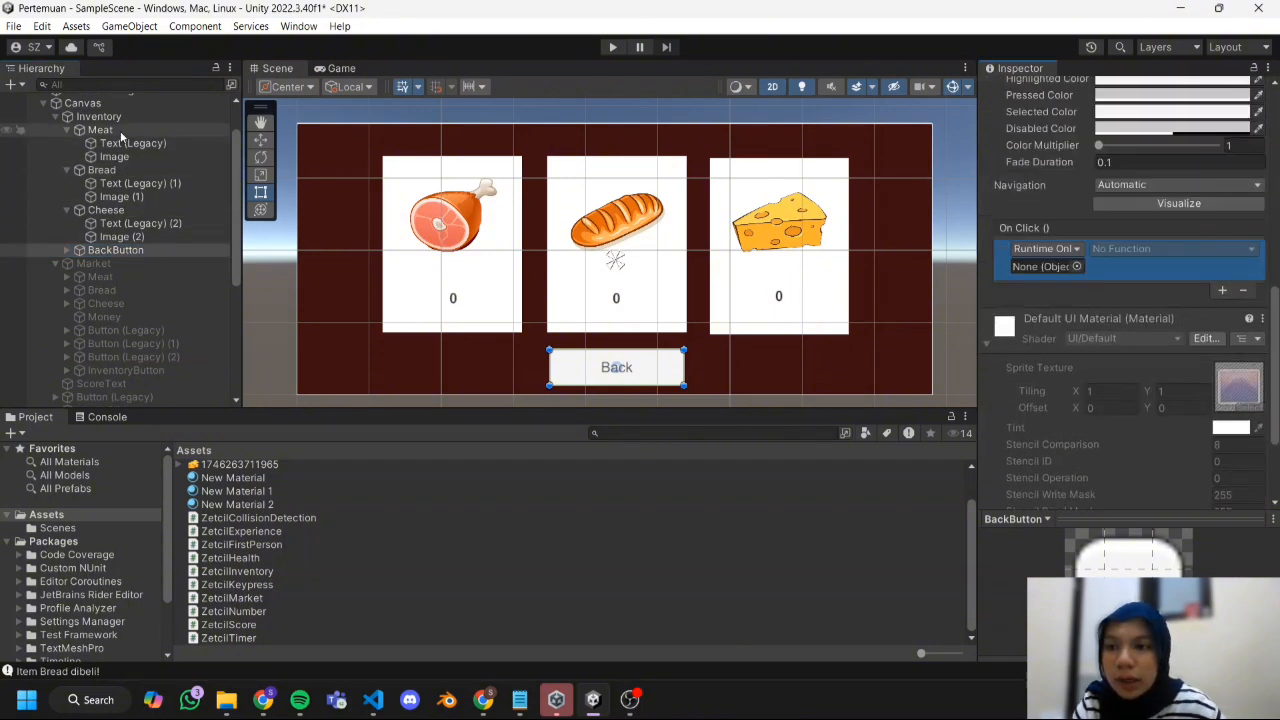
left_click_drag(100, 117, 1058, 268)
left_click(1118, 249)
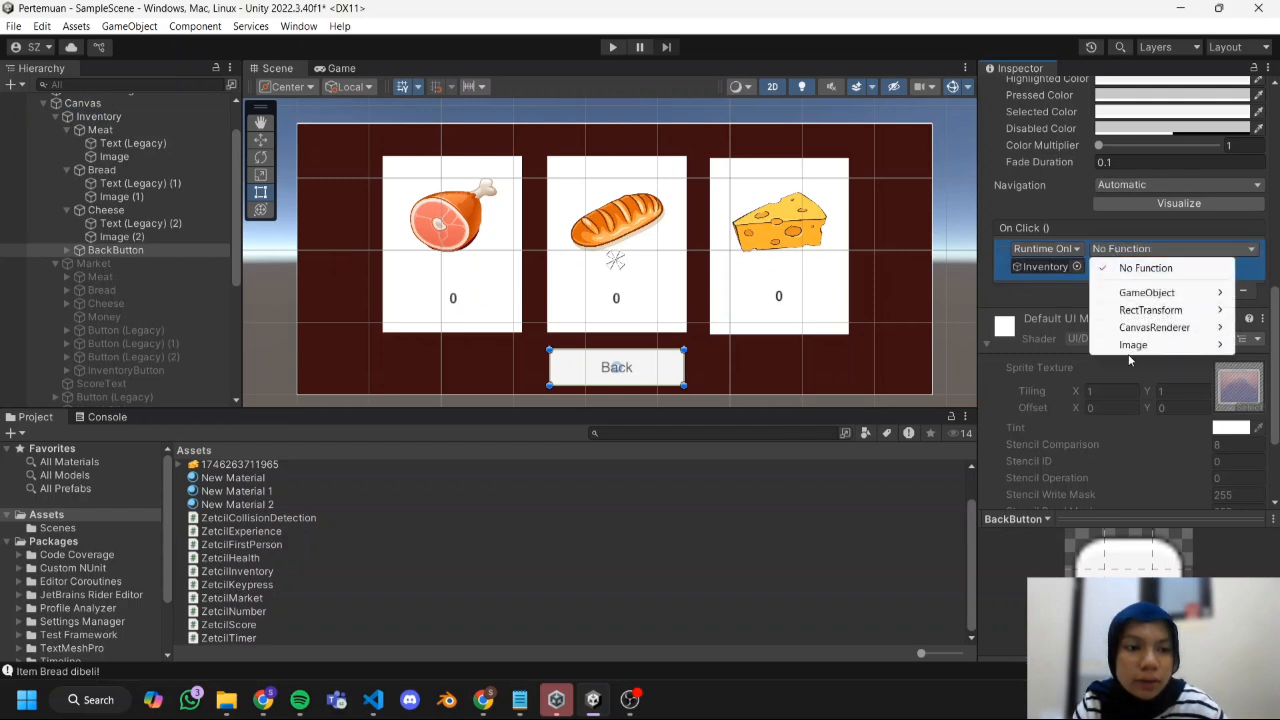
mouse_move(1147, 292)
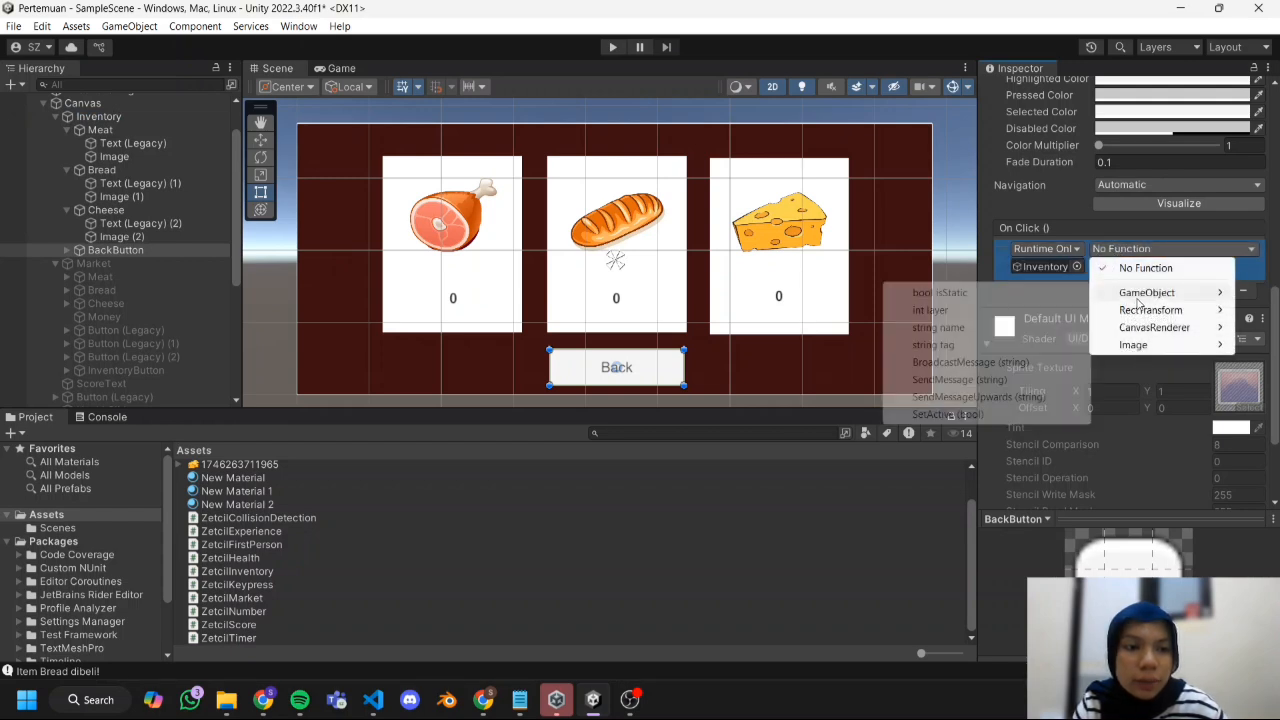
left_click(1008, 415)
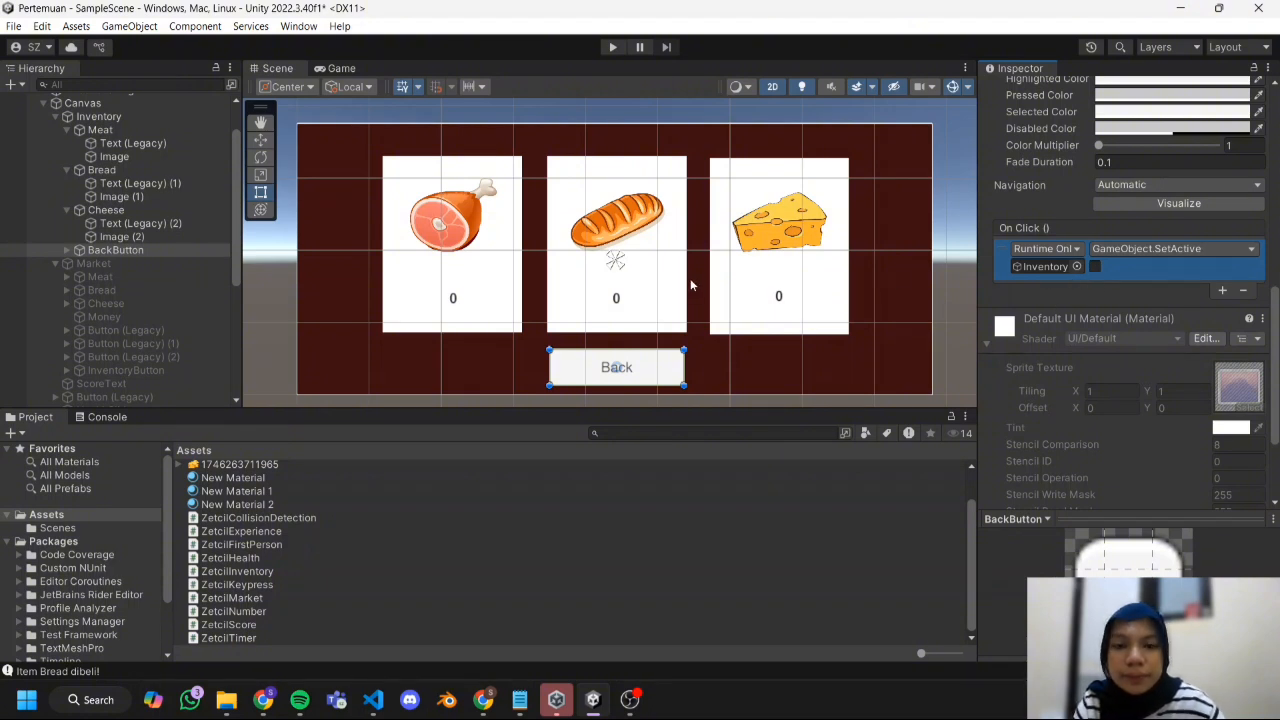
Activate the Market panel object and deactivate the Inventory panel object.
left_click(120, 265)
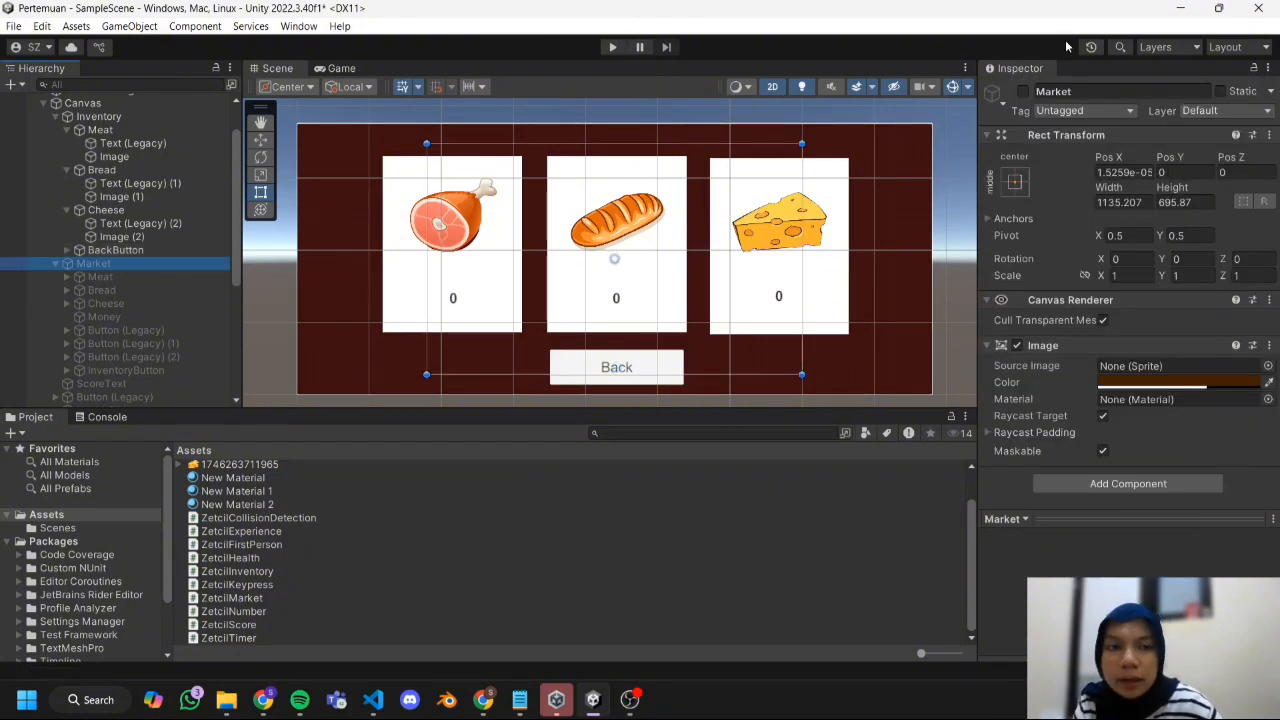
left_click(1022, 91)
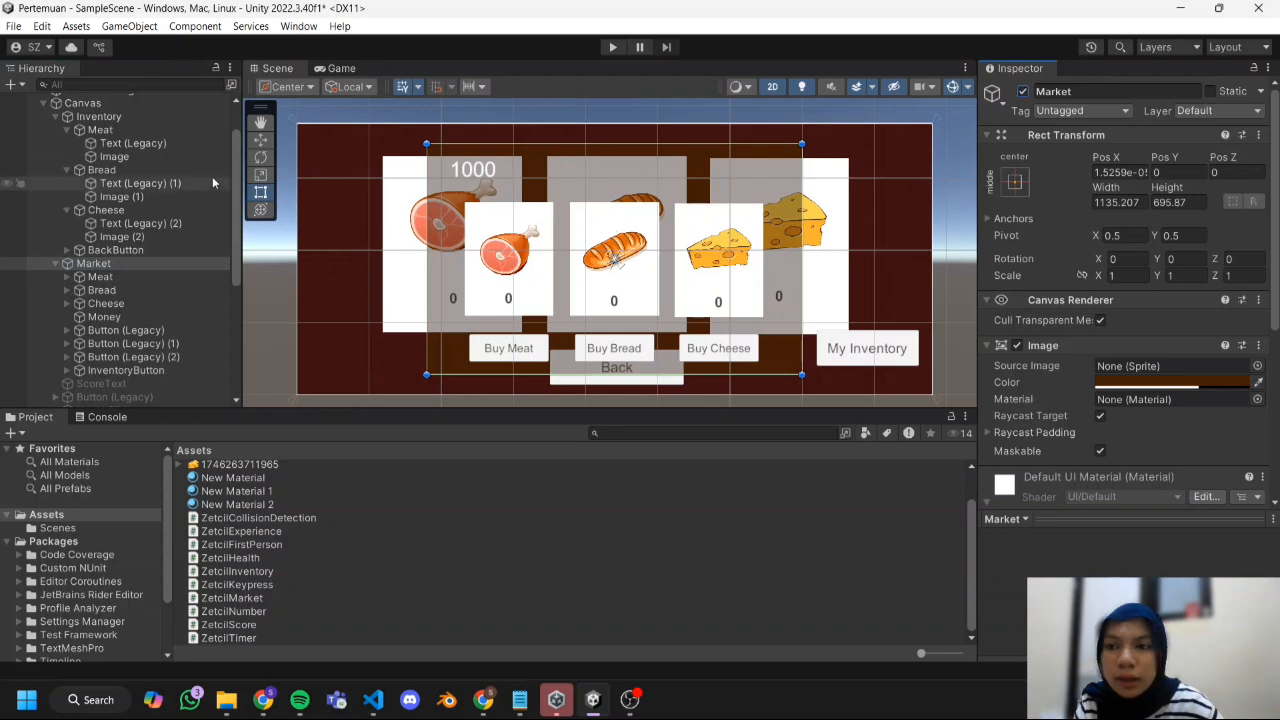
left_click(204, 117)
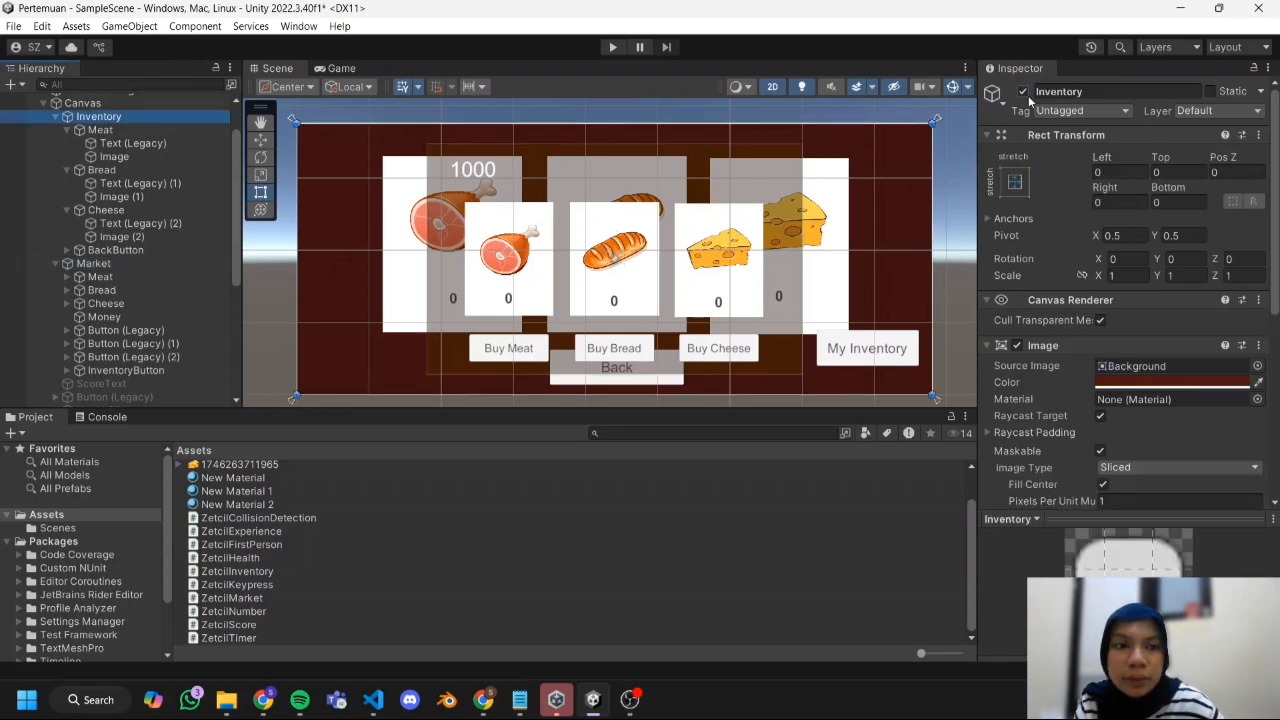
left_click(1022, 91)
Move the Market object above Inventory under Canvas and collapse the Inventory object's children.
left_click(79, 313)
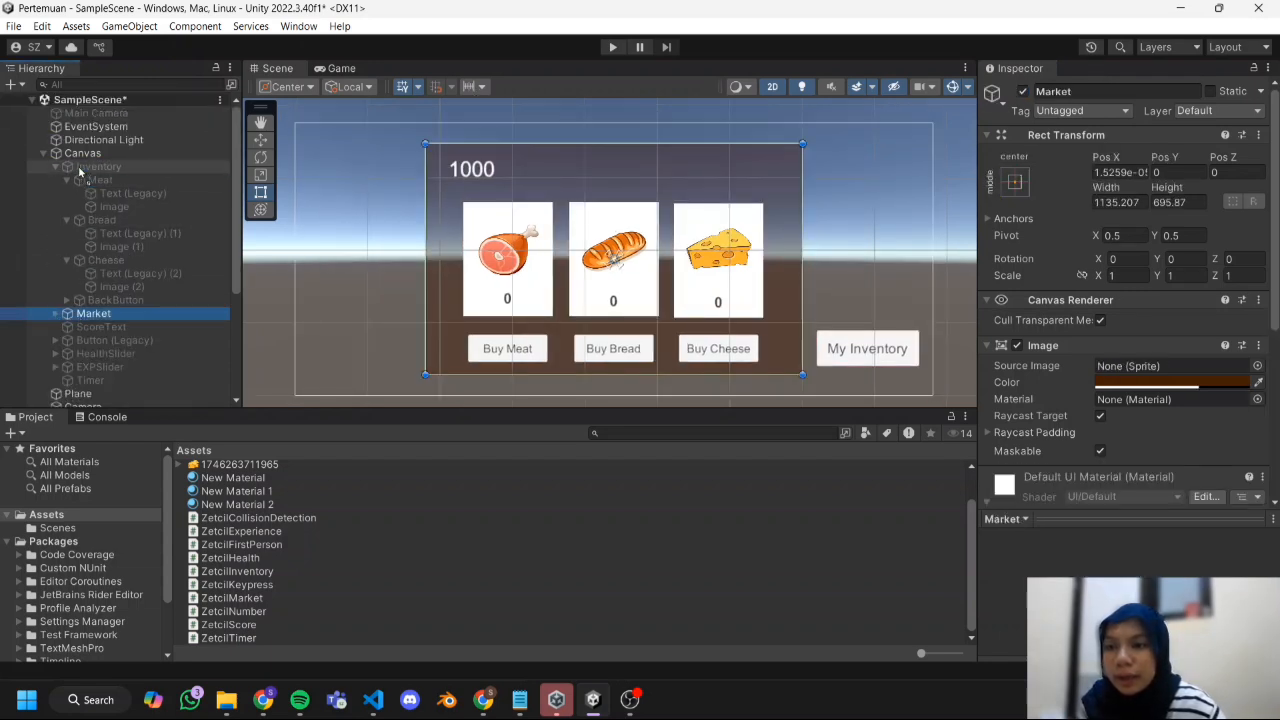
left_click_drag(79, 172, 82, 168)
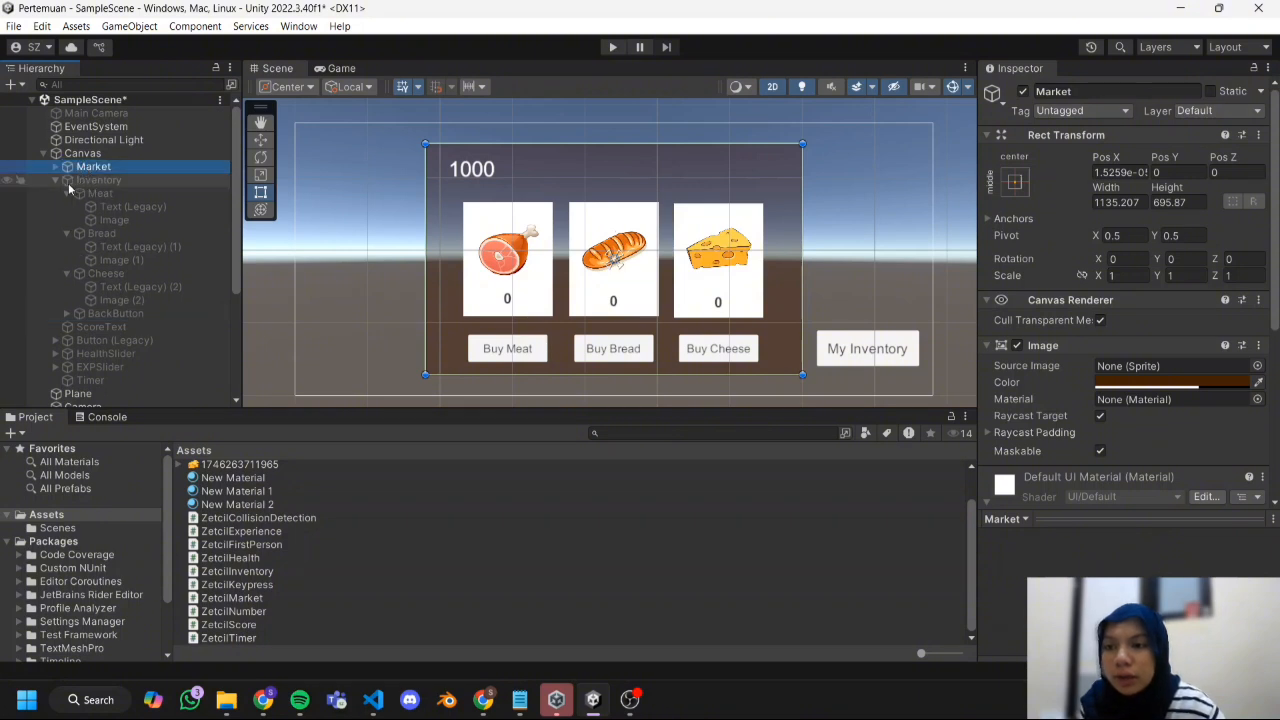
left_click(56, 181)
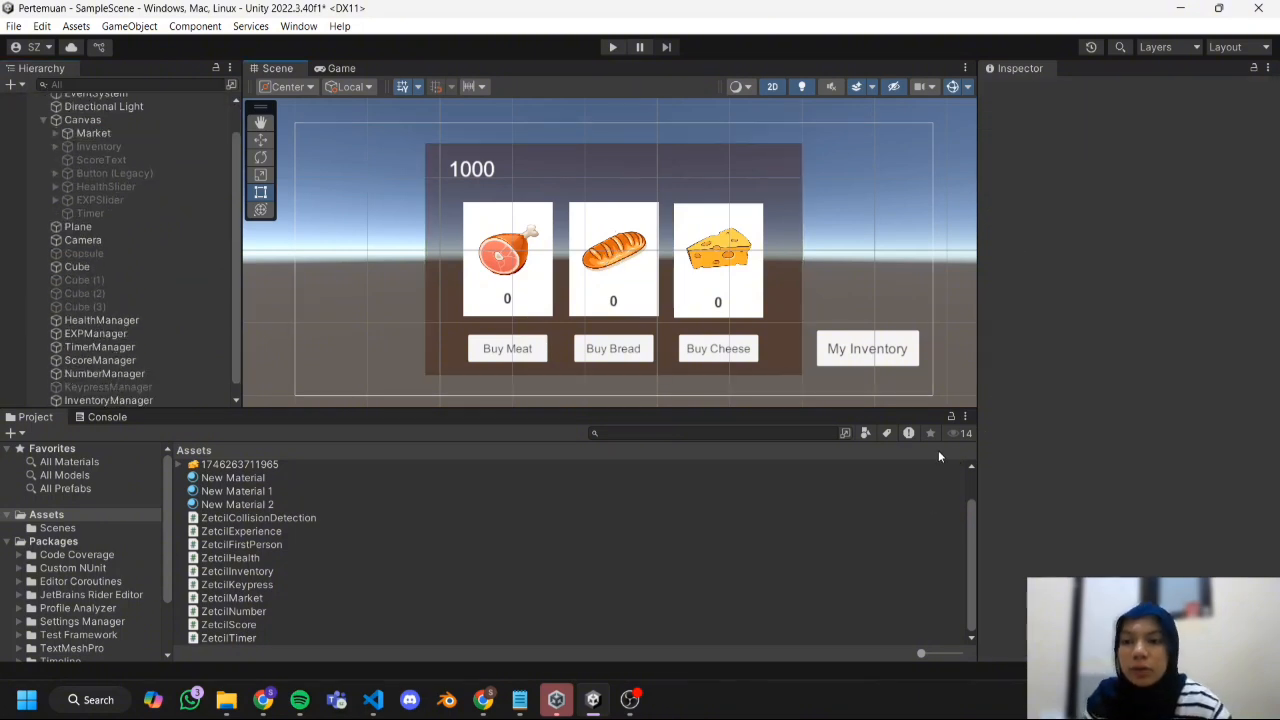
Add a Meat item to InventoryManager's inventory list, assigning the Inventory panel's Image as UI object and Text (Legacy) as item text.
scroll(114, 310, "up", 1)
scroll(118, 306, "down", 2)
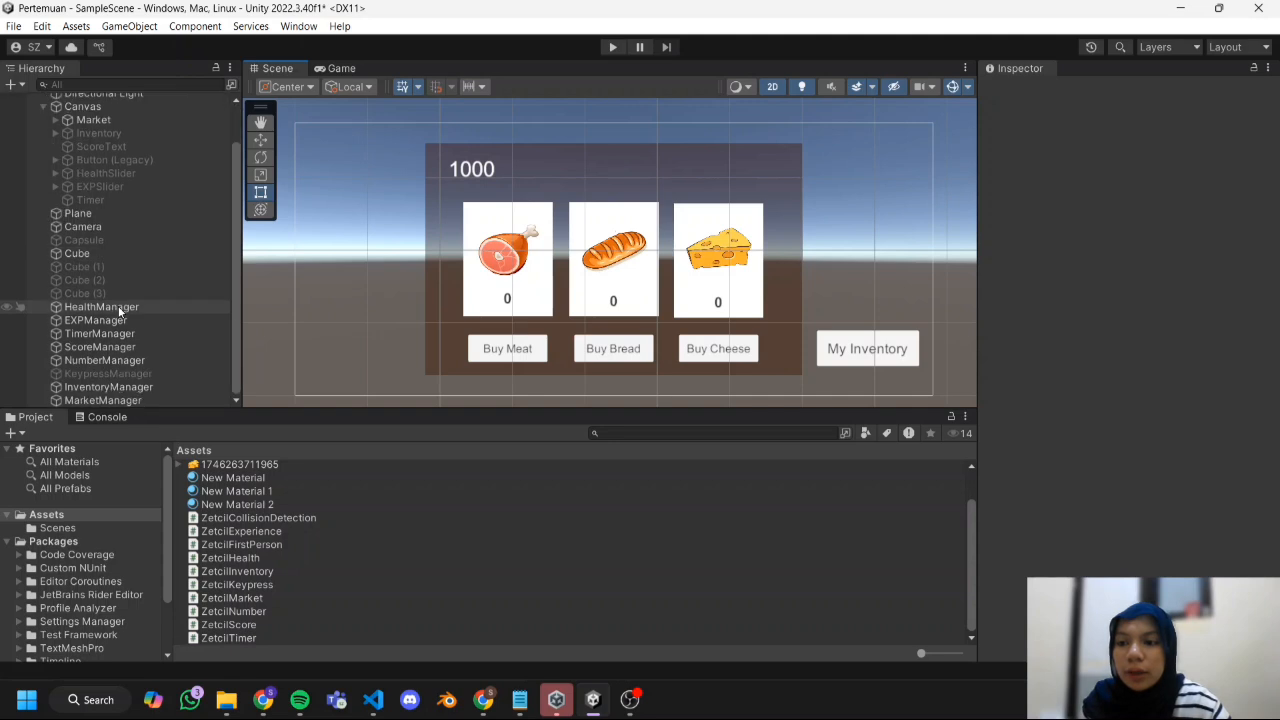
left_click(137, 392)
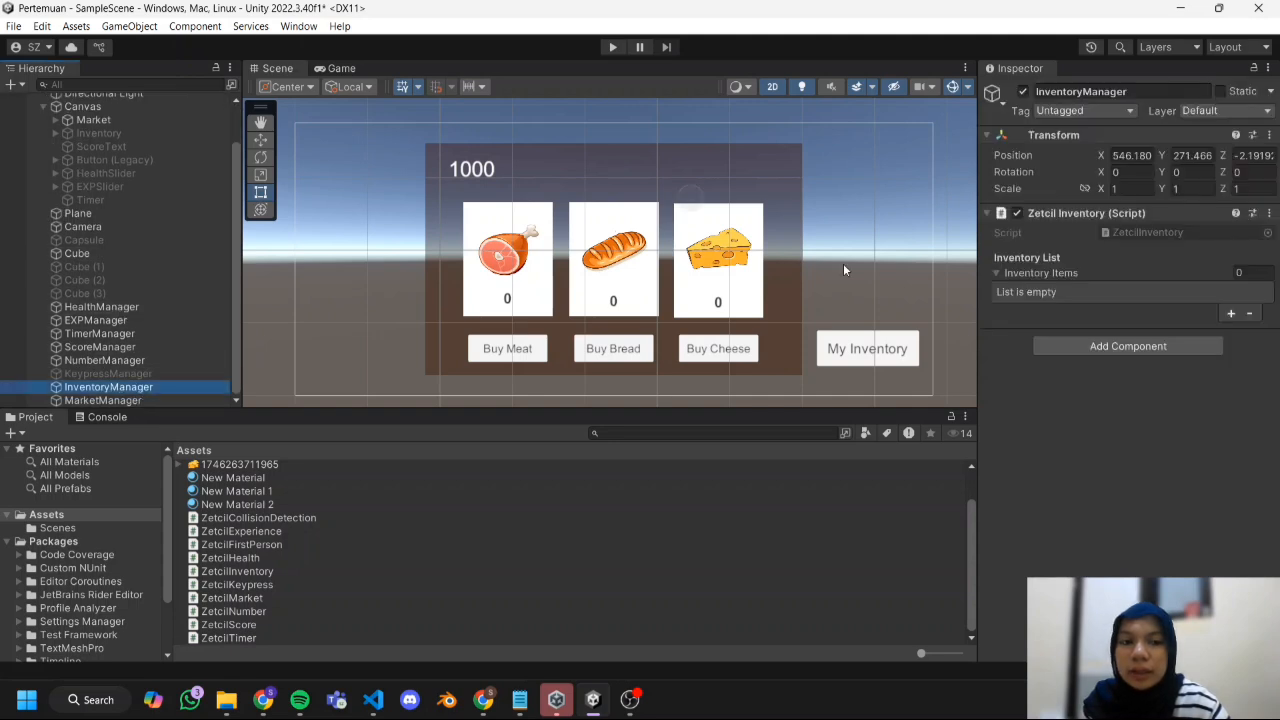
scroll(90, 302, "up", 1)
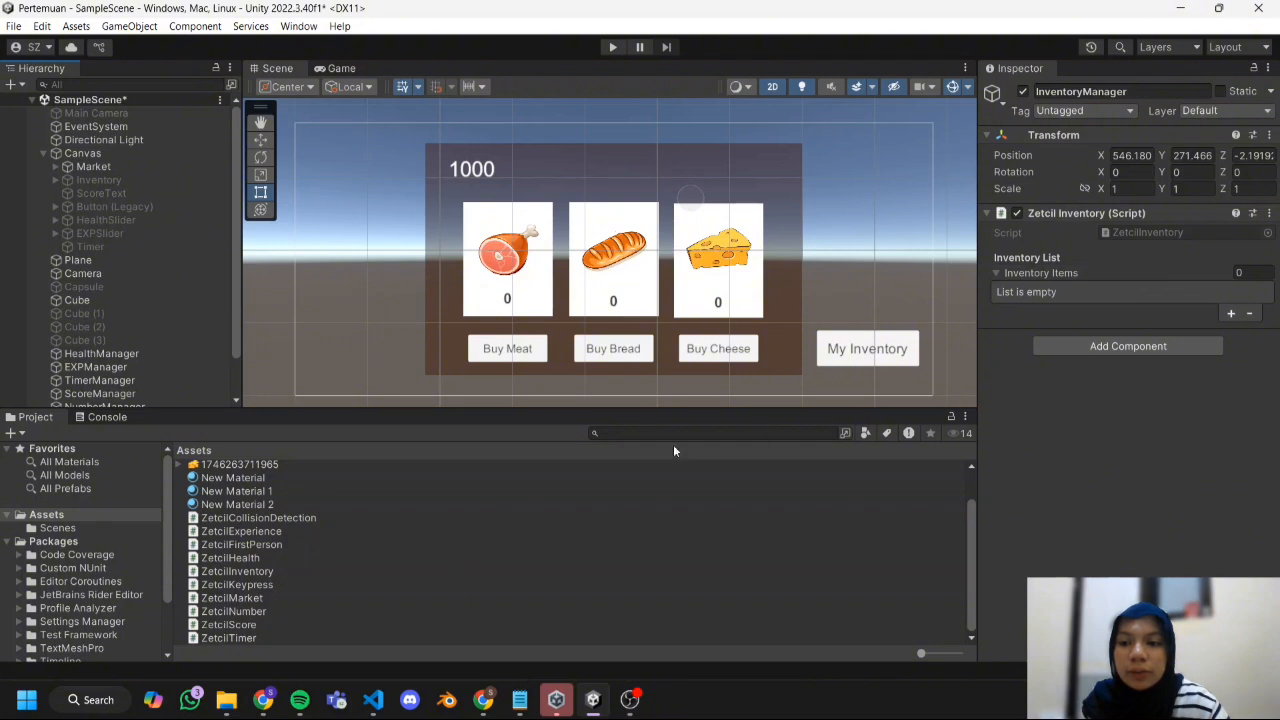
left_click(1231, 314)
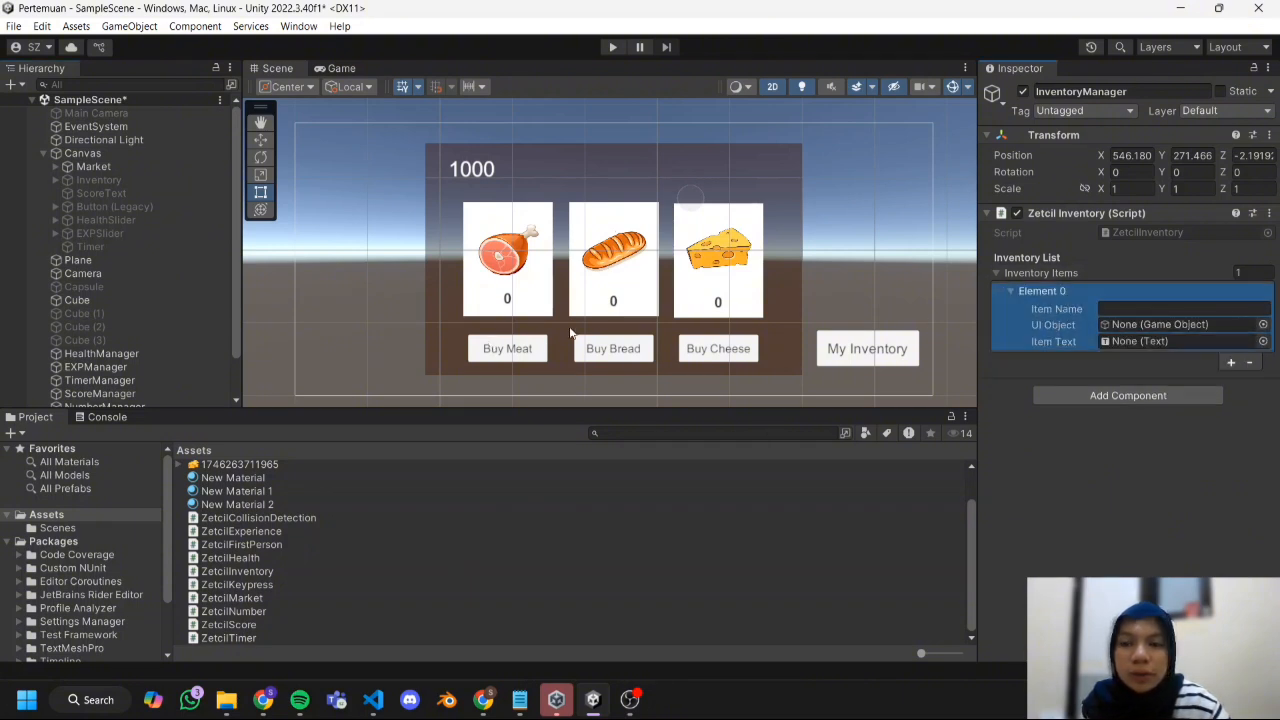
left_click(56, 180)
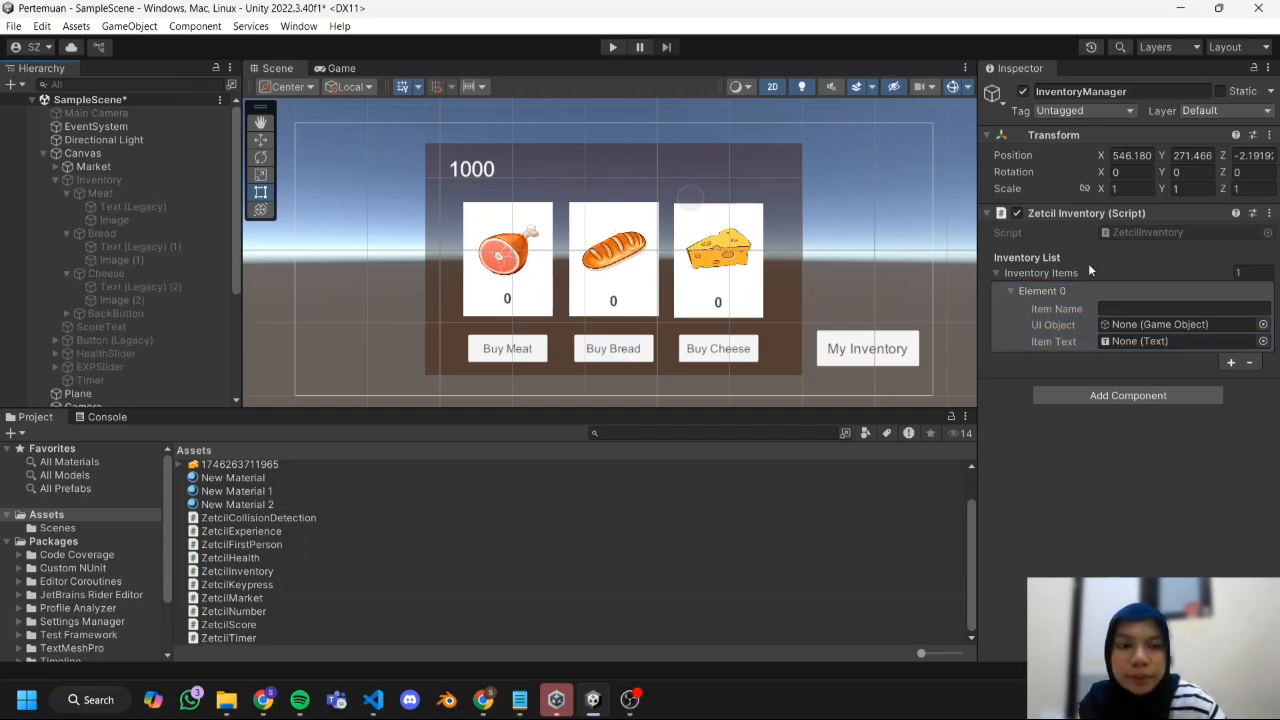
left_click(1193, 316)
left_click(1192, 309)
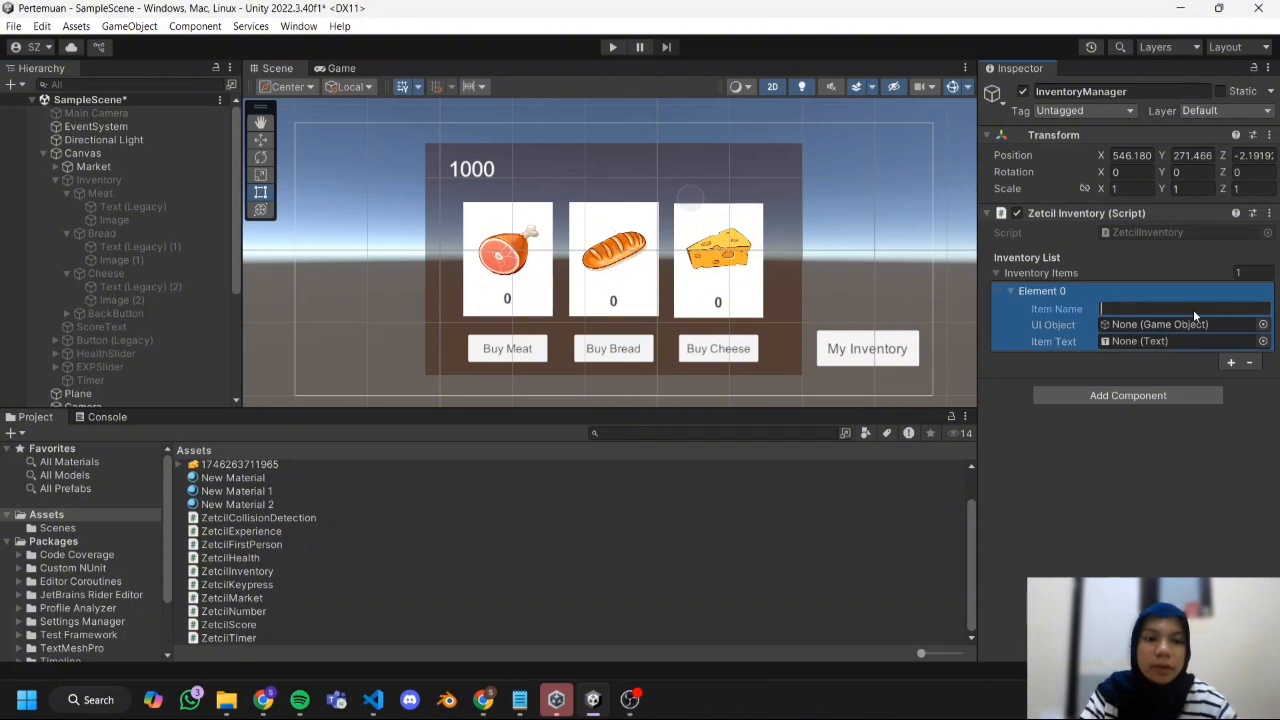
type("Meat")
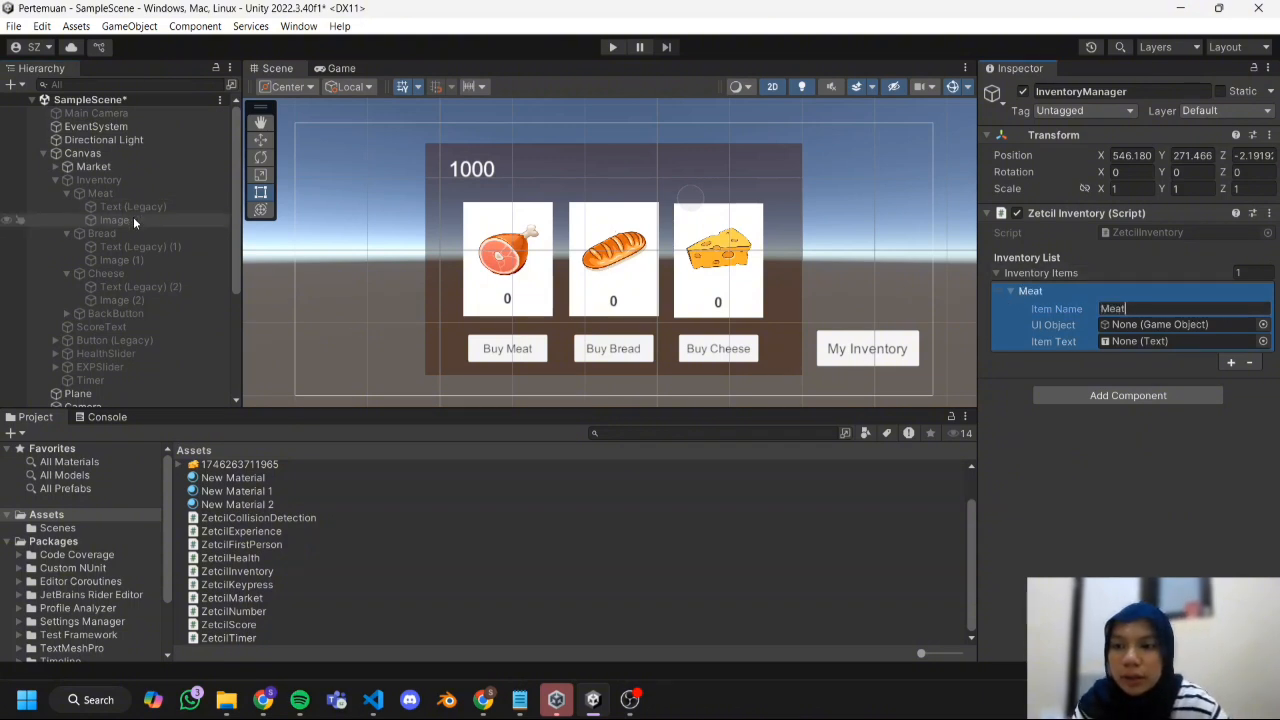
left_click_drag(133, 216, 1125, 322)
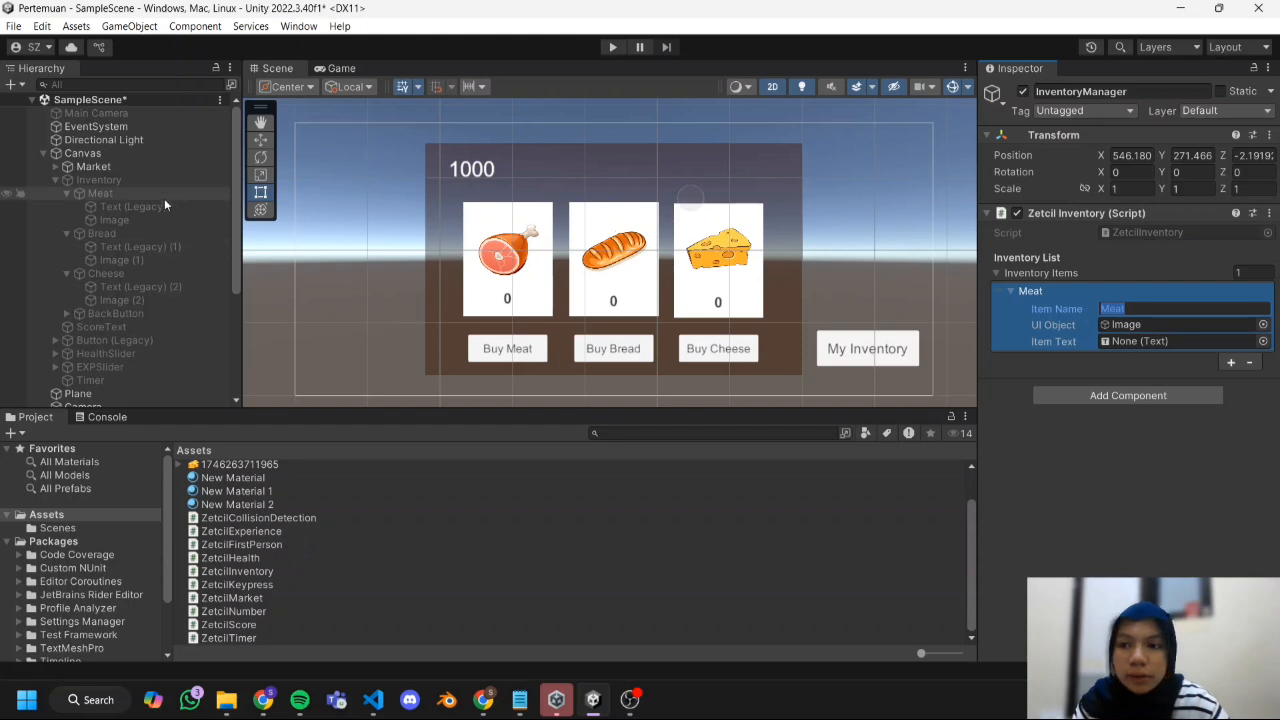
left_click_drag(164, 204, 1130, 342)
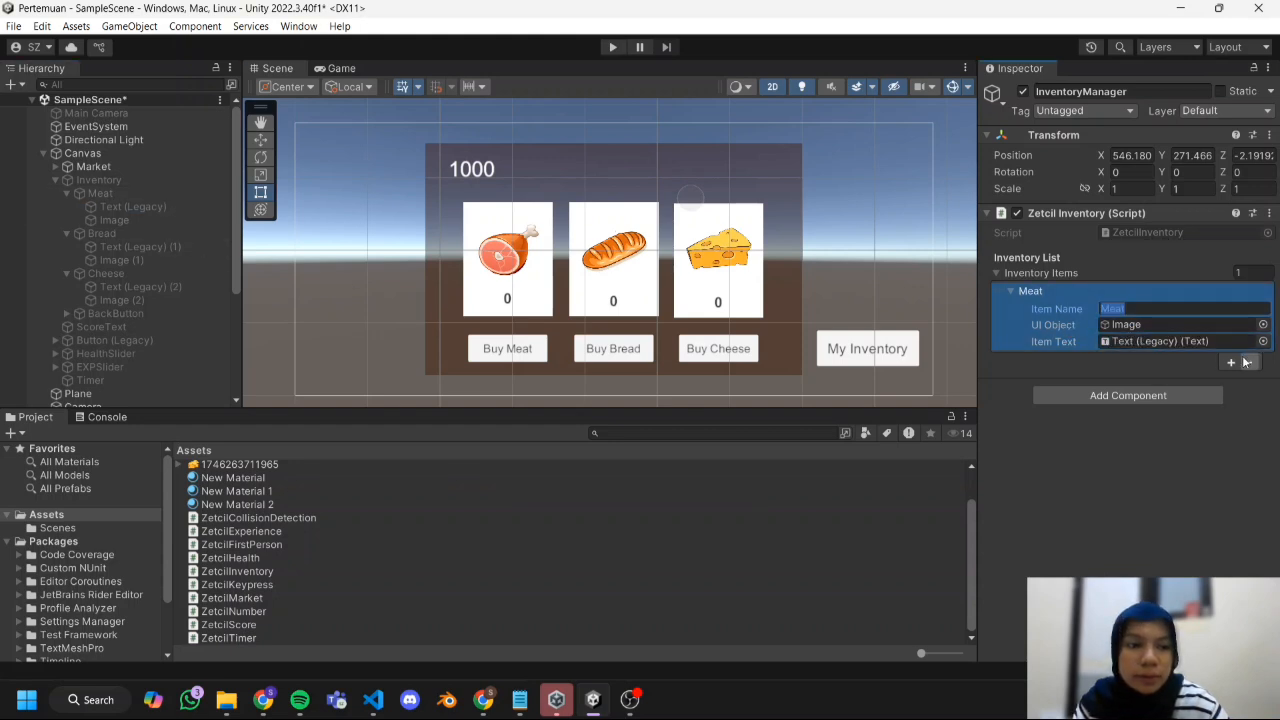
Add a Bread item to the inventory list with Image (1) as UI object and Text (Legacy) (1) as item text.
left_click(1231, 362)
left_click(1230, 366)
type("Bread")
left_click_drag(122, 260, 1170, 393)
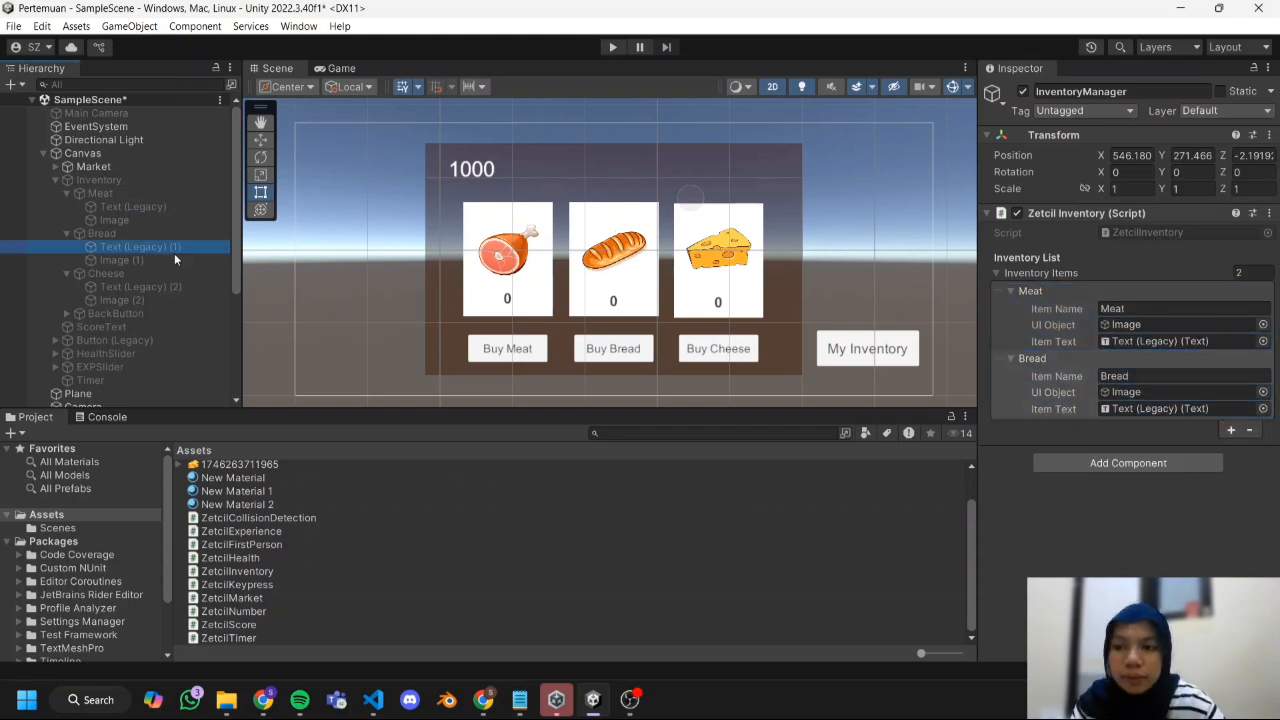
left_click_drag(174, 250, 1175, 411)
Add a Cheese item to the inventory list with Image (2) as UI object and Text (Legacy) (2) as item text.
left_click(1231, 430)
left_click(1165, 444)
type("Cheese")
left_click_drag(122, 300, 1170, 460)
left_click_drag(140, 287, 1170, 476)
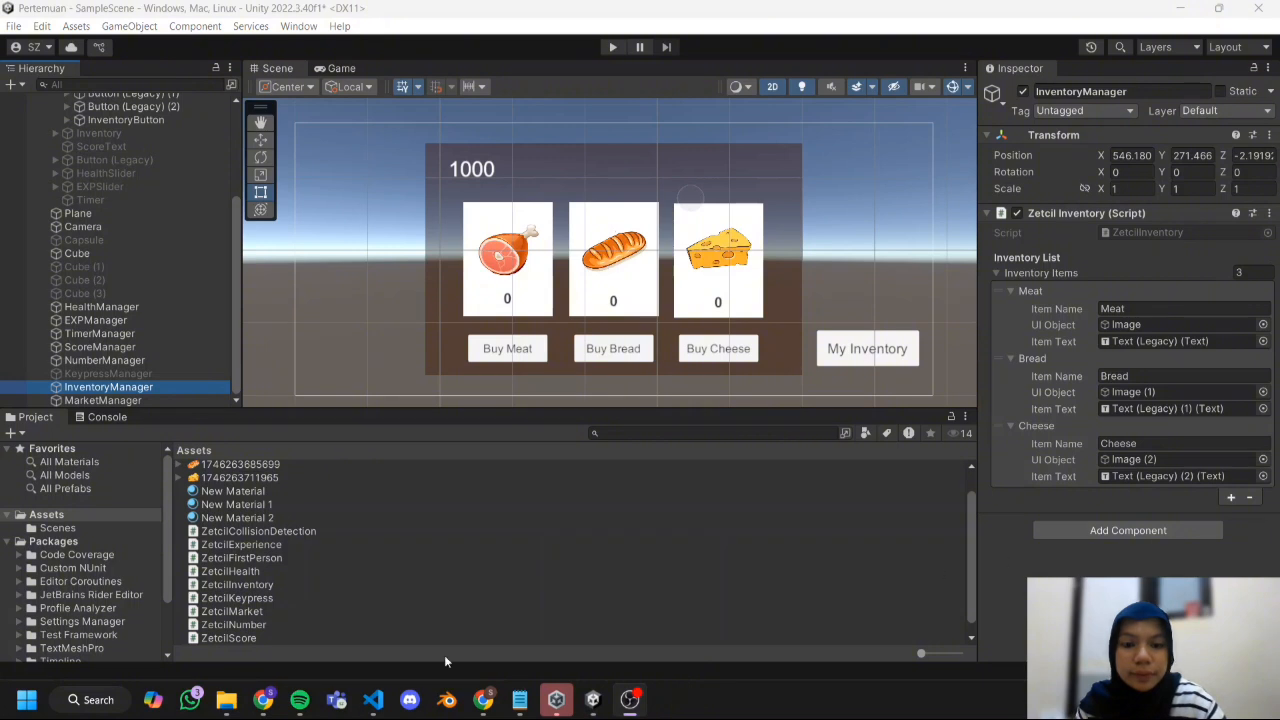
Add a second On Click event to the Buy Meat button that calls ZetcilInventory.AddItem on InventoryManager with the value Meat.
left_click(594, 702)
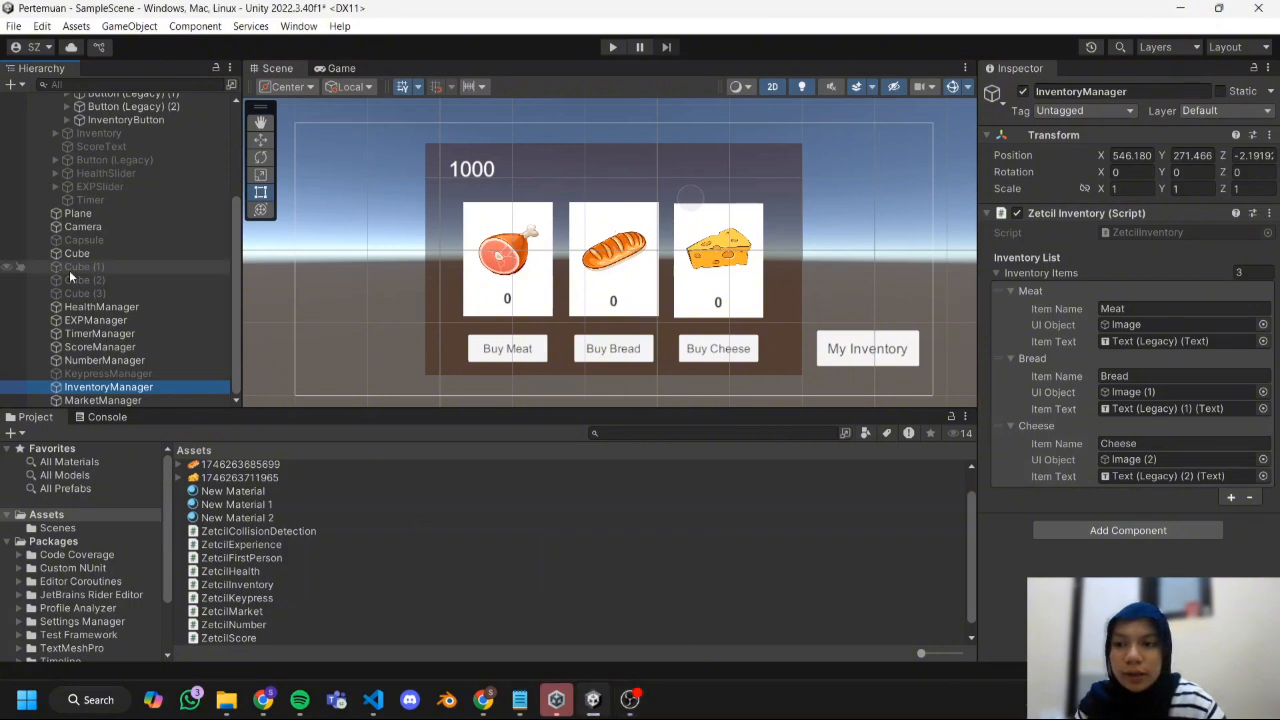
scroll(69, 270, "up", 5)
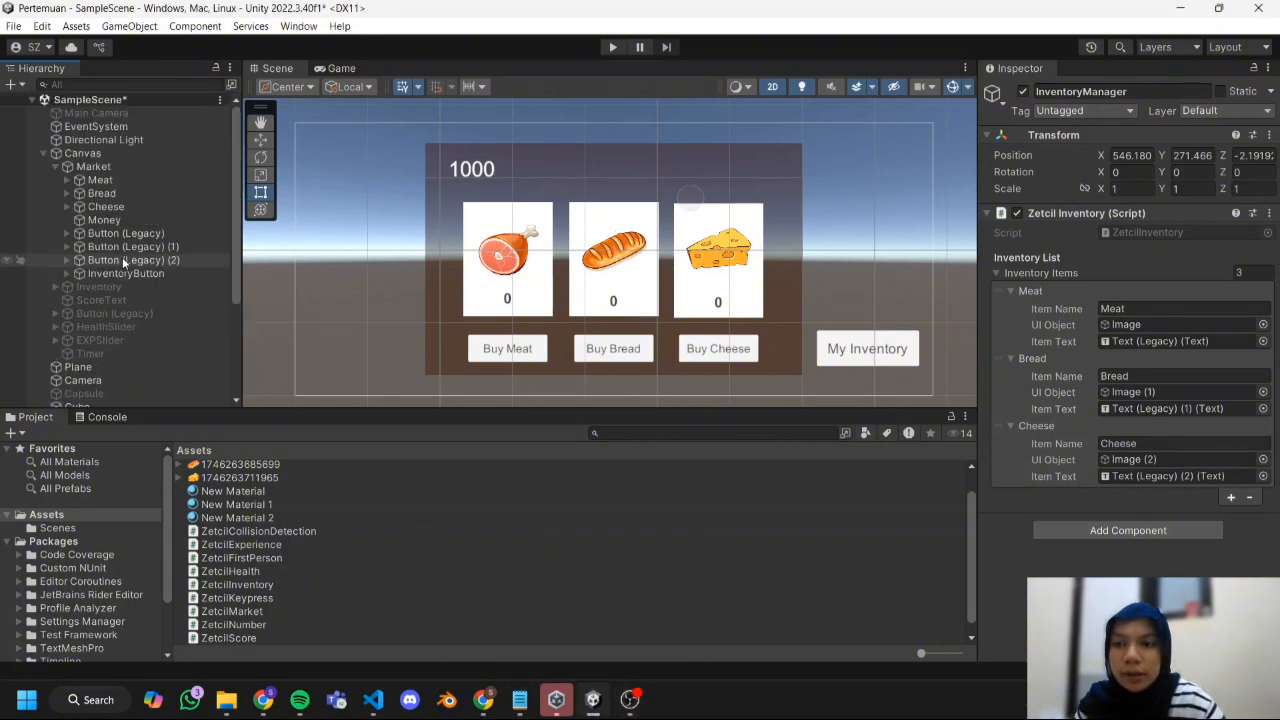
left_click(535, 356)
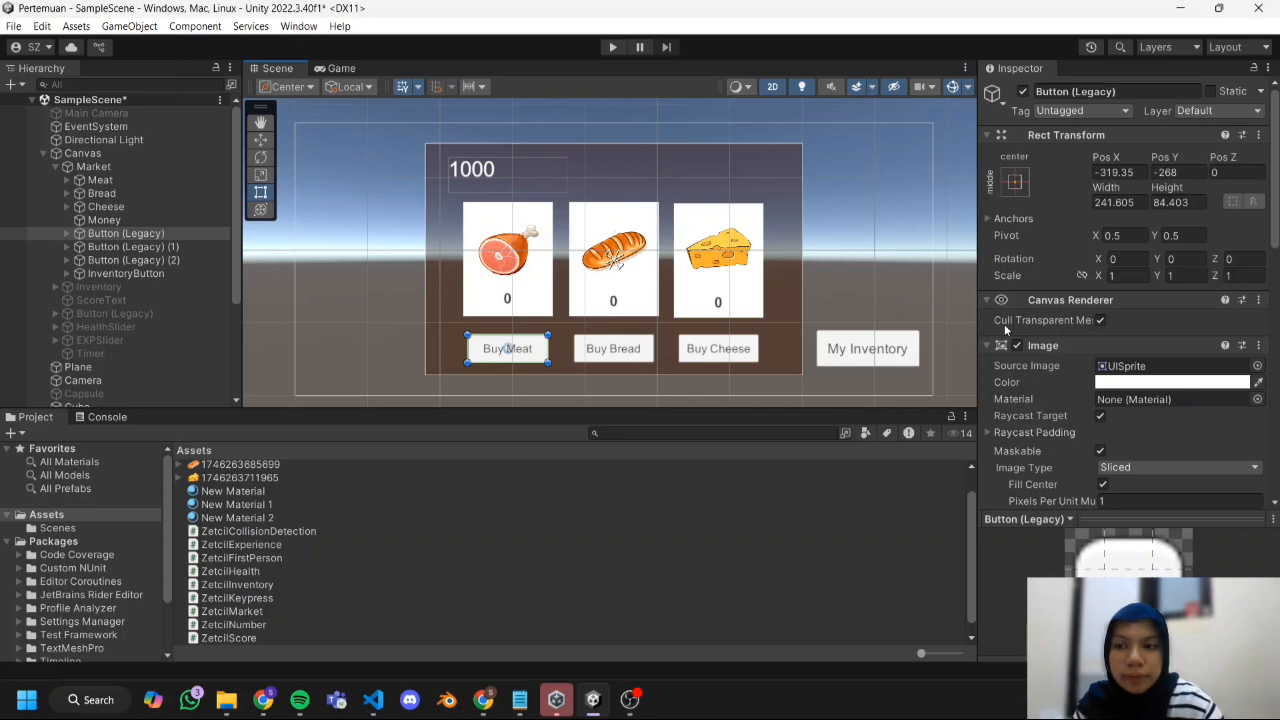
scroll(1037, 327, "down", 10)
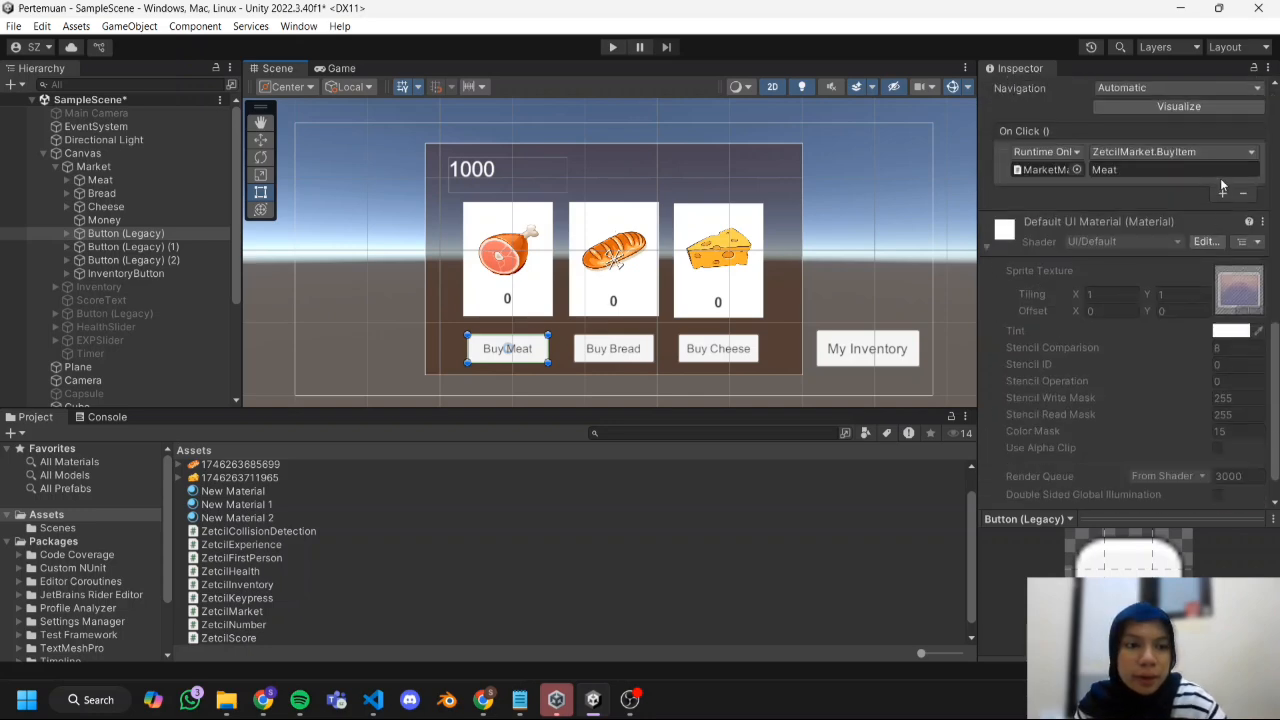
left_click(1222, 194)
scroll(188, 317, "down", 3)
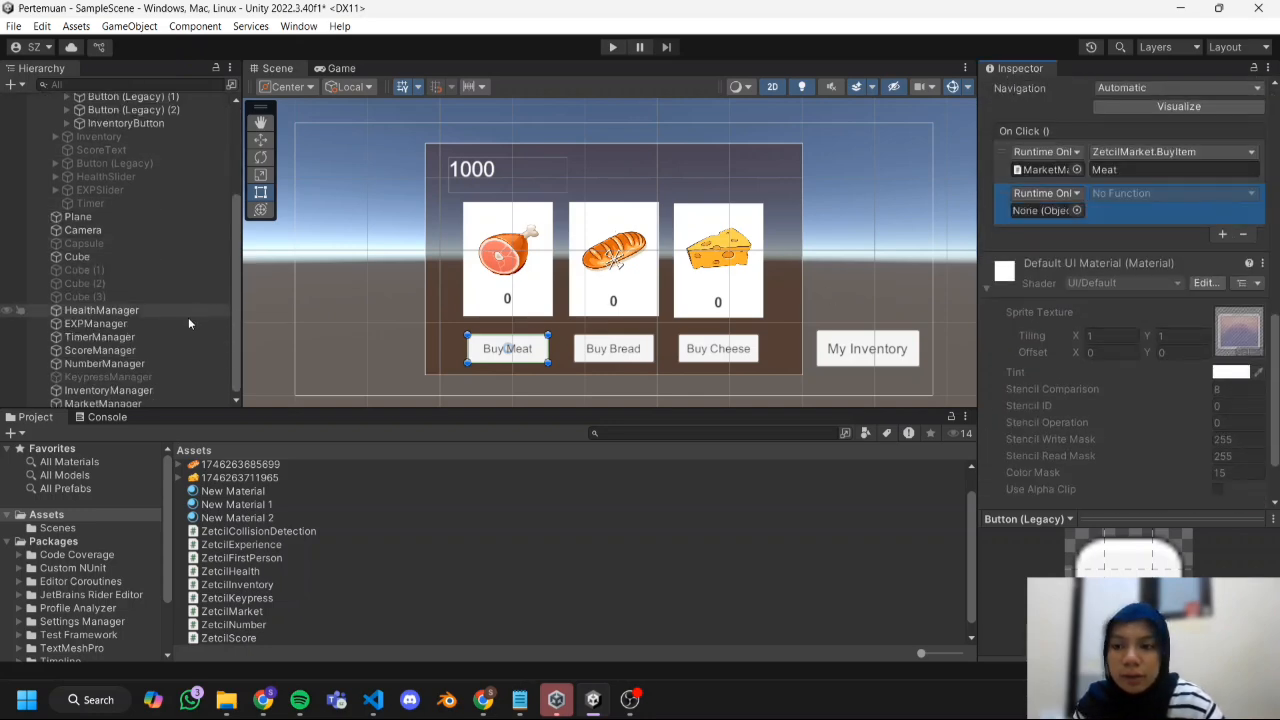
left_click_drag(1033, 215, 1040, 211)
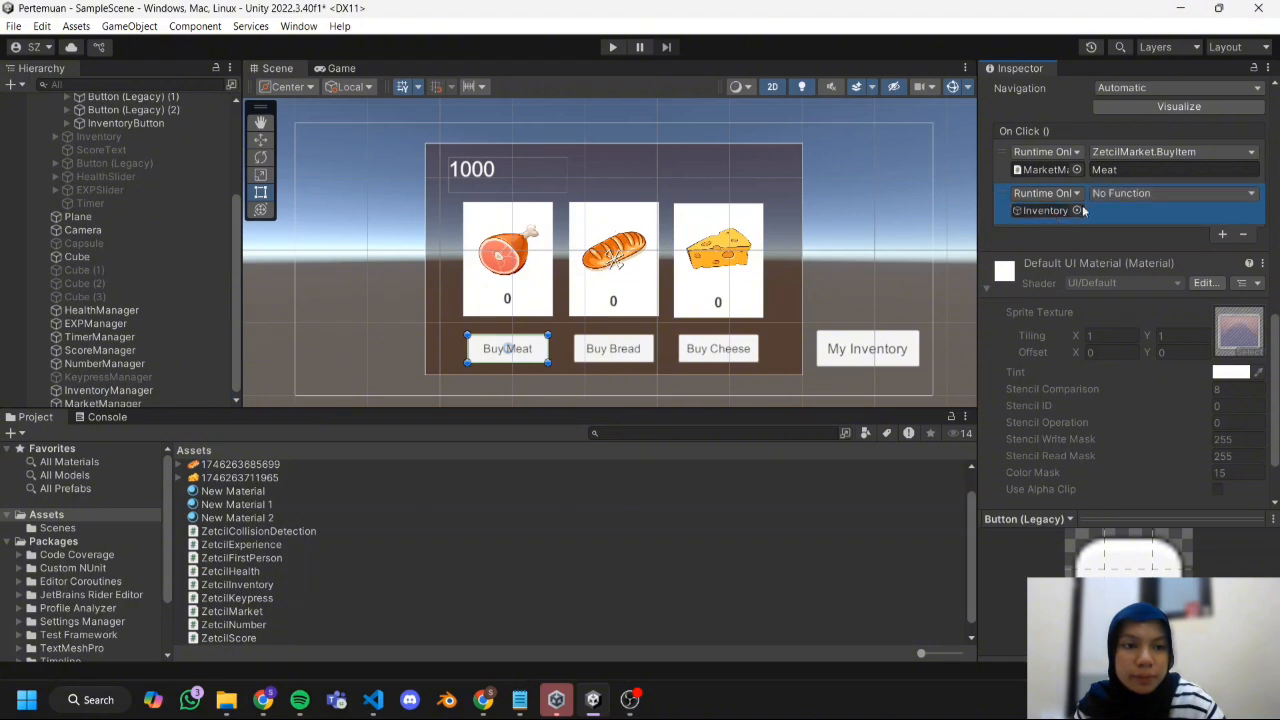
left_click(1131, 194)
mouse_move(1140, 280)
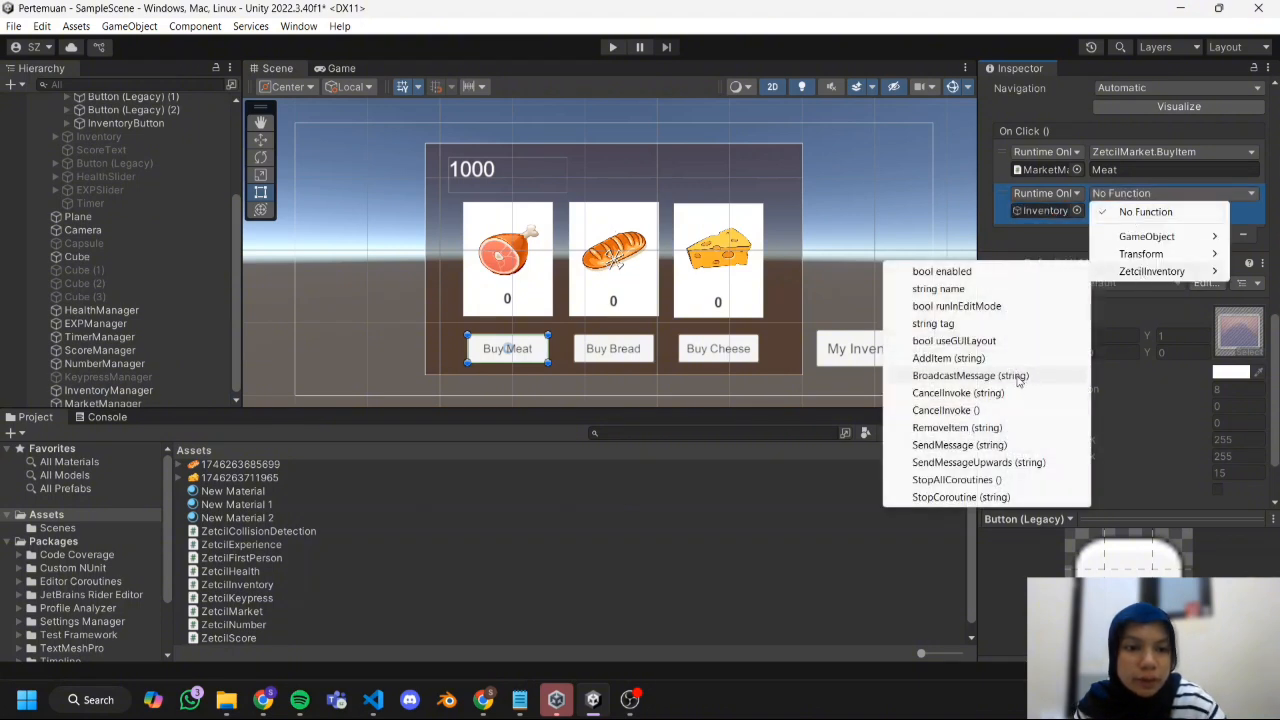
left_click(948, 358)
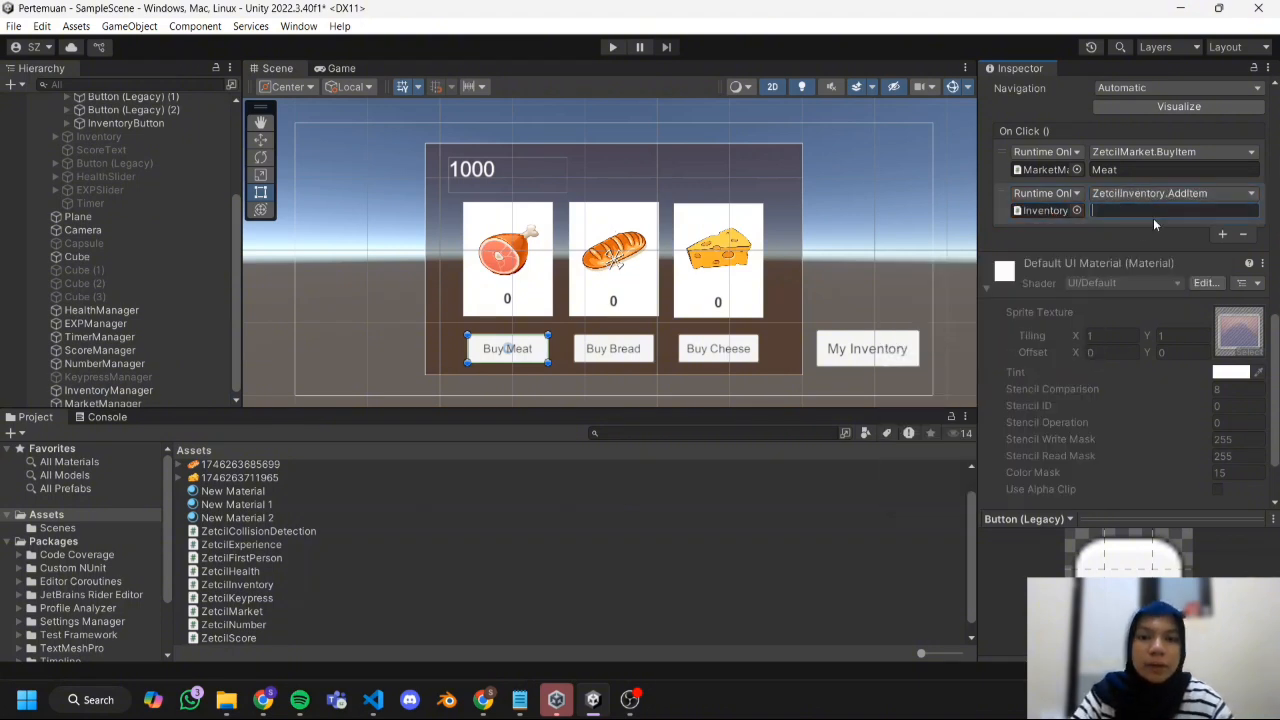
type("Meat")
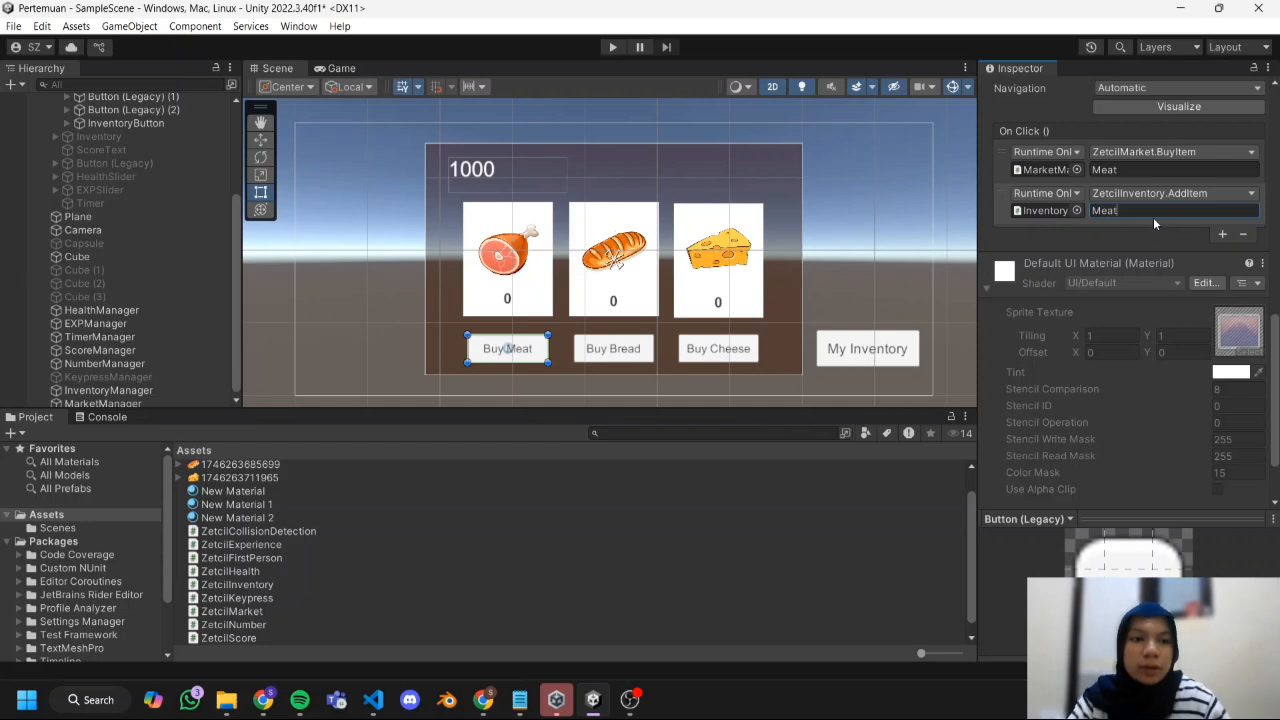
Add a second On Click event to the Buy Bread button that calls ZetcilInventory.AddItem on InventoryManager with the value Bread.
left_click(130, 96)
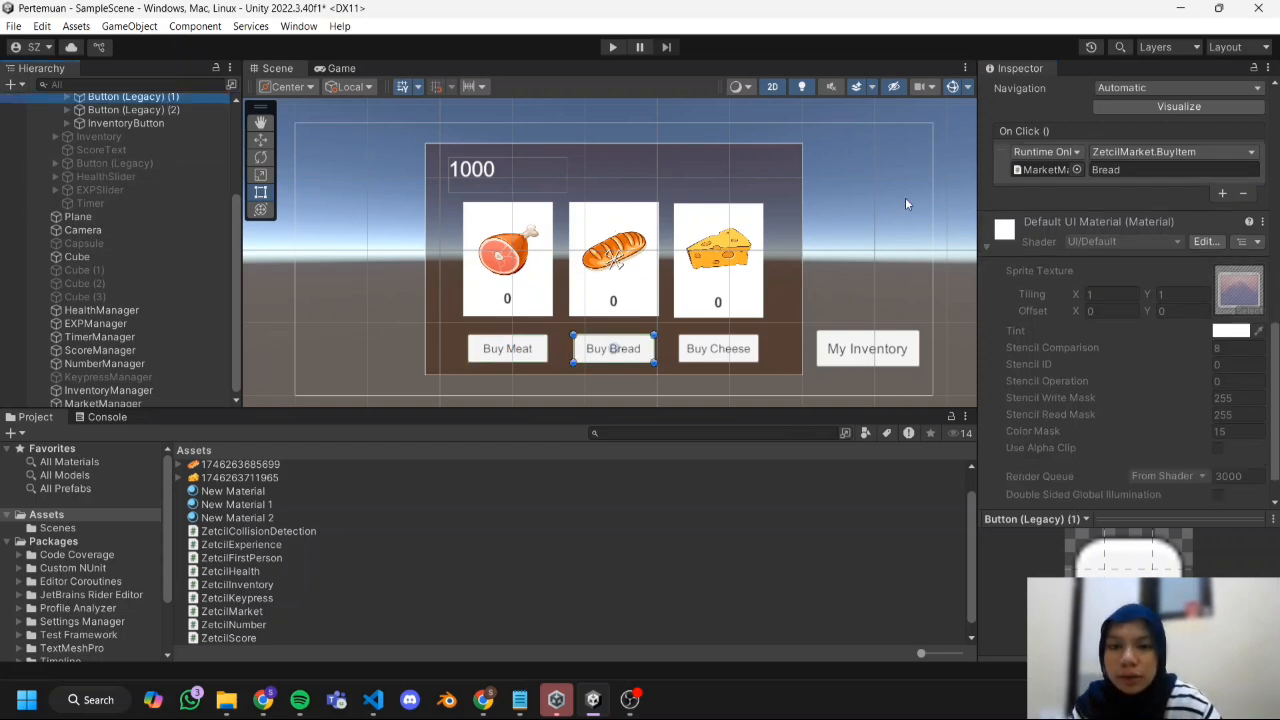
left_click(1222, 194)
left_click_drag(100, 390, 1047, 211)
left_click(1170, 194)
mouse_move(1166, 273)
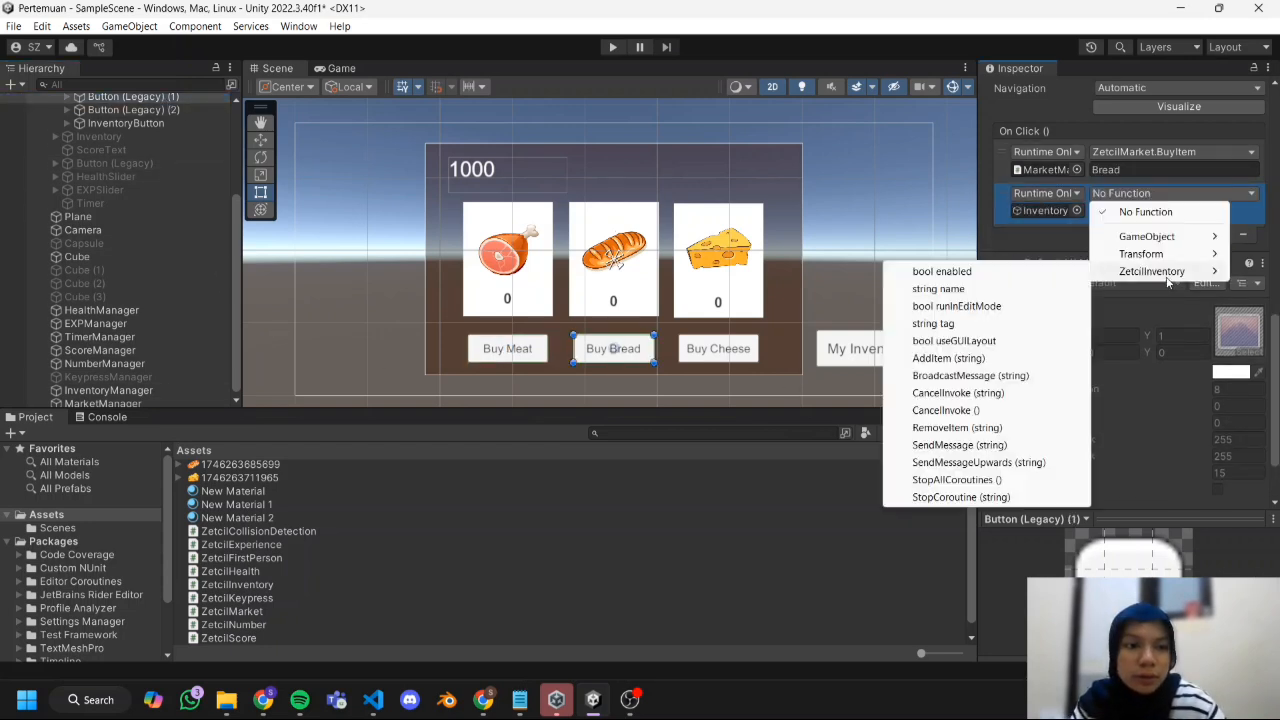
left_click(950, 358)
left_click(1101, 214)
type("Bread")
Add a second On Click event to the Buy Cheese button that calls ZetcilInventory.AddItem on InventoryManager with the value Cheese.
left_click(133, 110)
left_click(1222, 193)
left_click_drag(104, 390, 1047, 211)
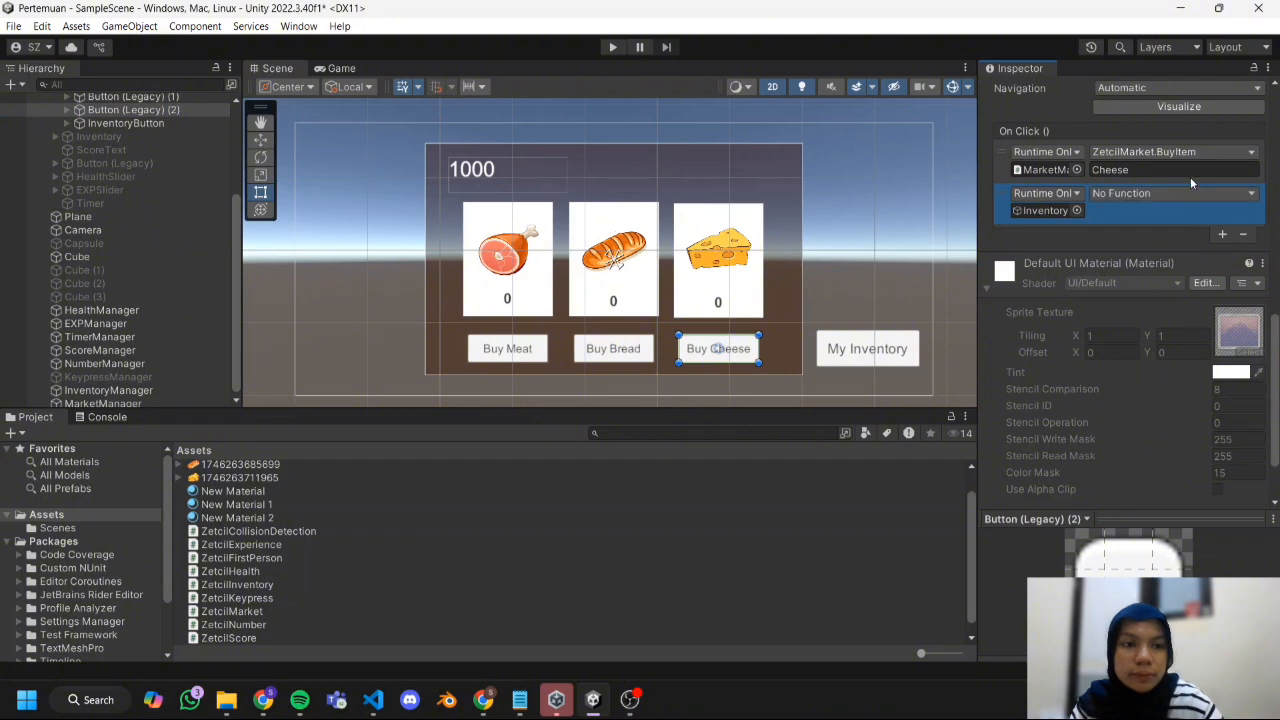
left_click(1170, 194)
left_click(950, 358)
left_click(1118, 214)
type("Cheese")
key("Return")
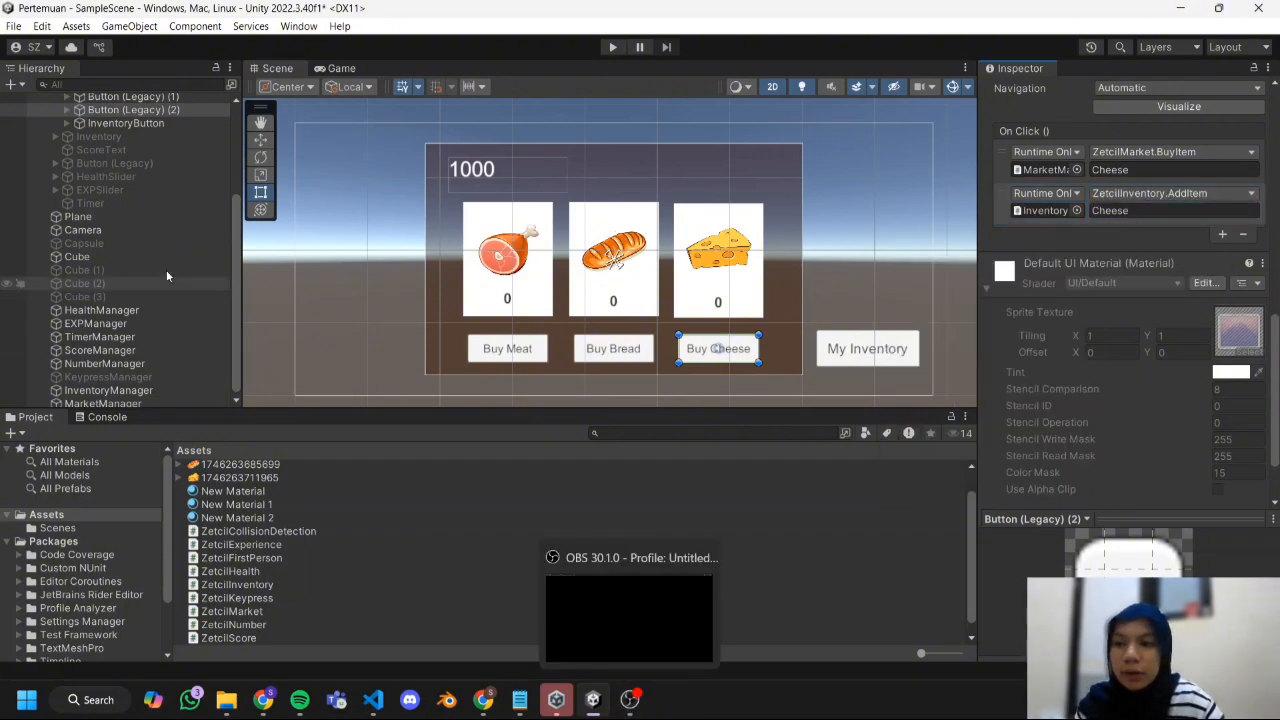
Add an On Click event to InventoryButton under Market that calls ZetcilInventory.AddItem on InventoryManager with the value Meat.
scroll(143, 189, "up", 3)
left_click(142, 223)
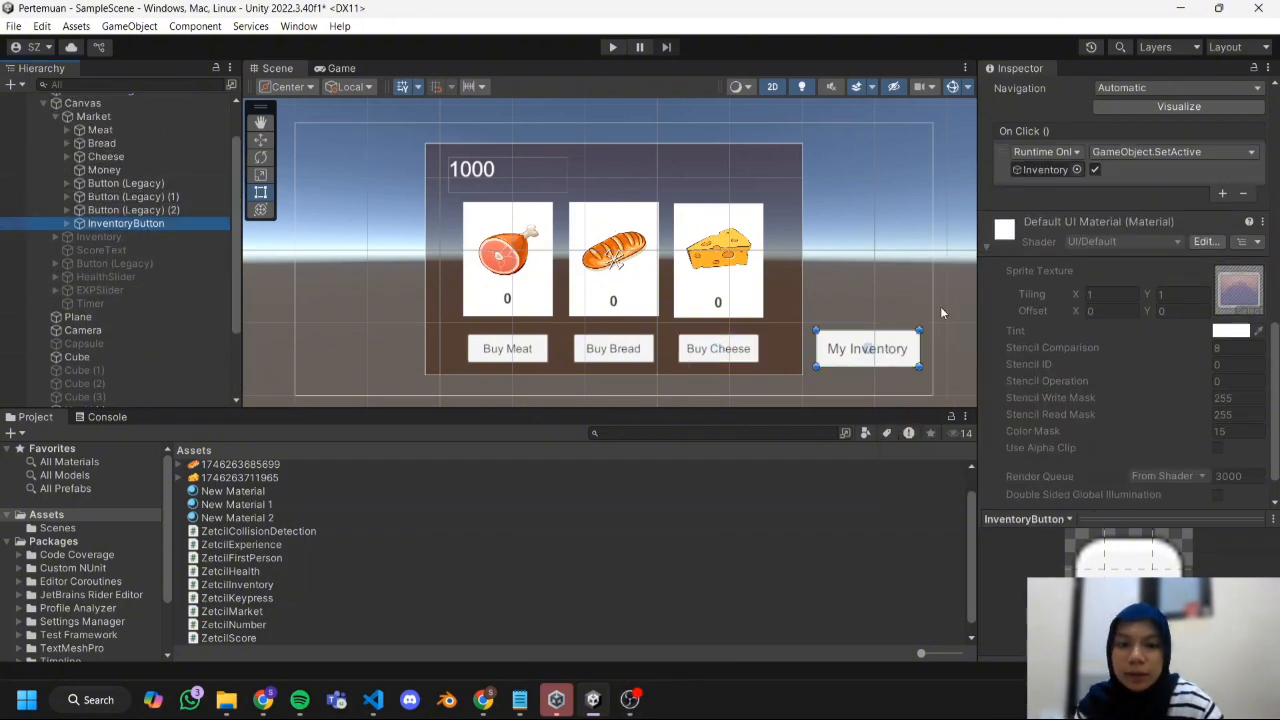
scroll(1083, 323, "down", 2)
scroll(1087, 317, "up", 2)
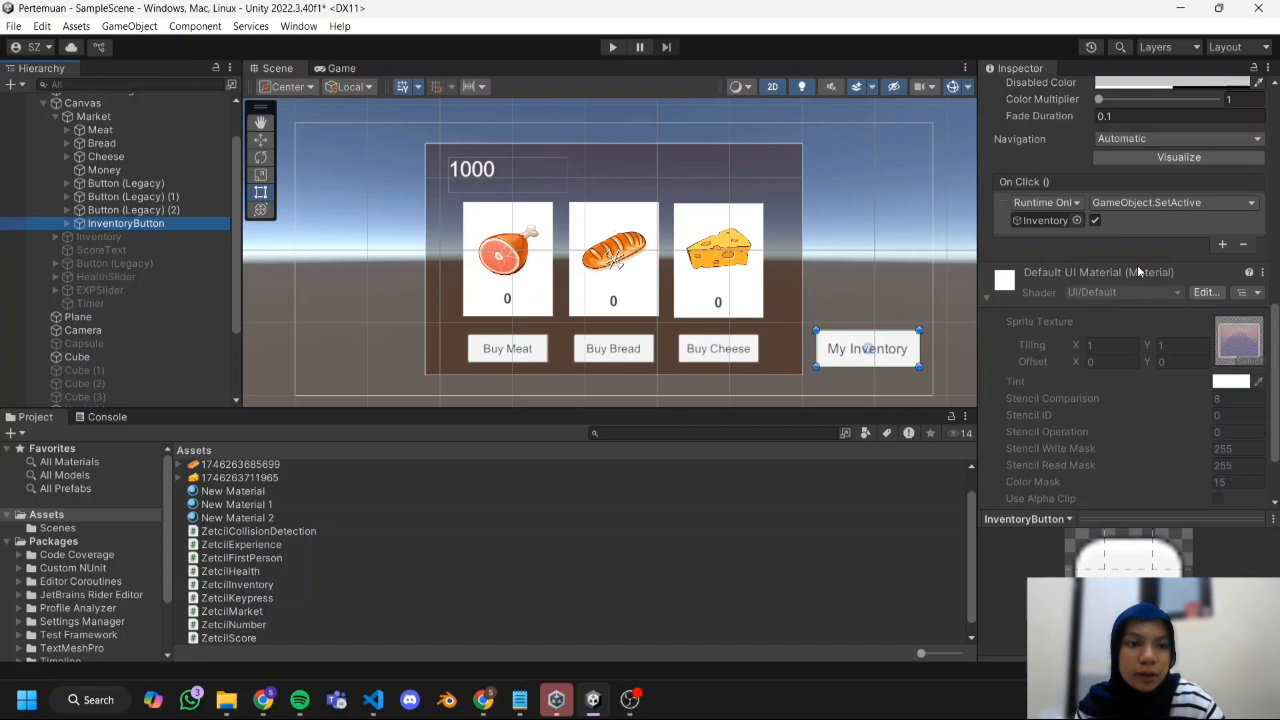
left_click(1222, 245)
scroll(120, 300, "down", 3)
left_click_drag(108, 400, 1045, 254)
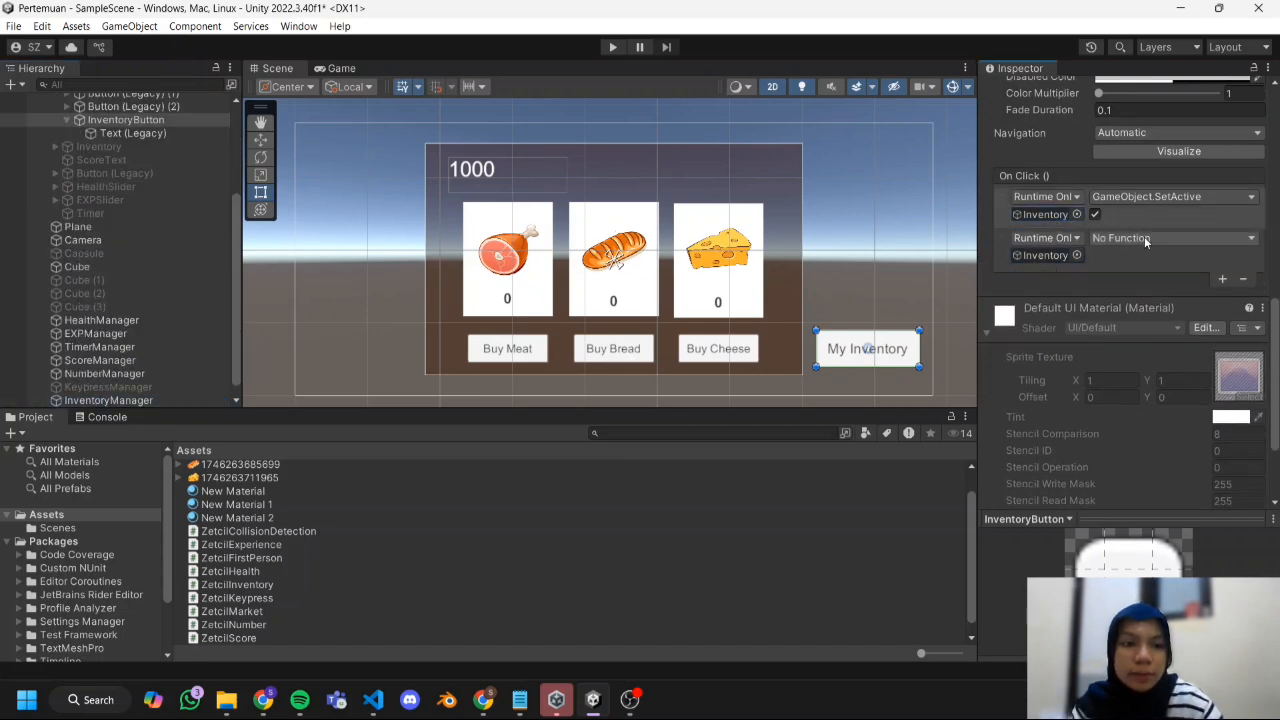
left_click(1144, 238)
mouse_move(1152, 316)
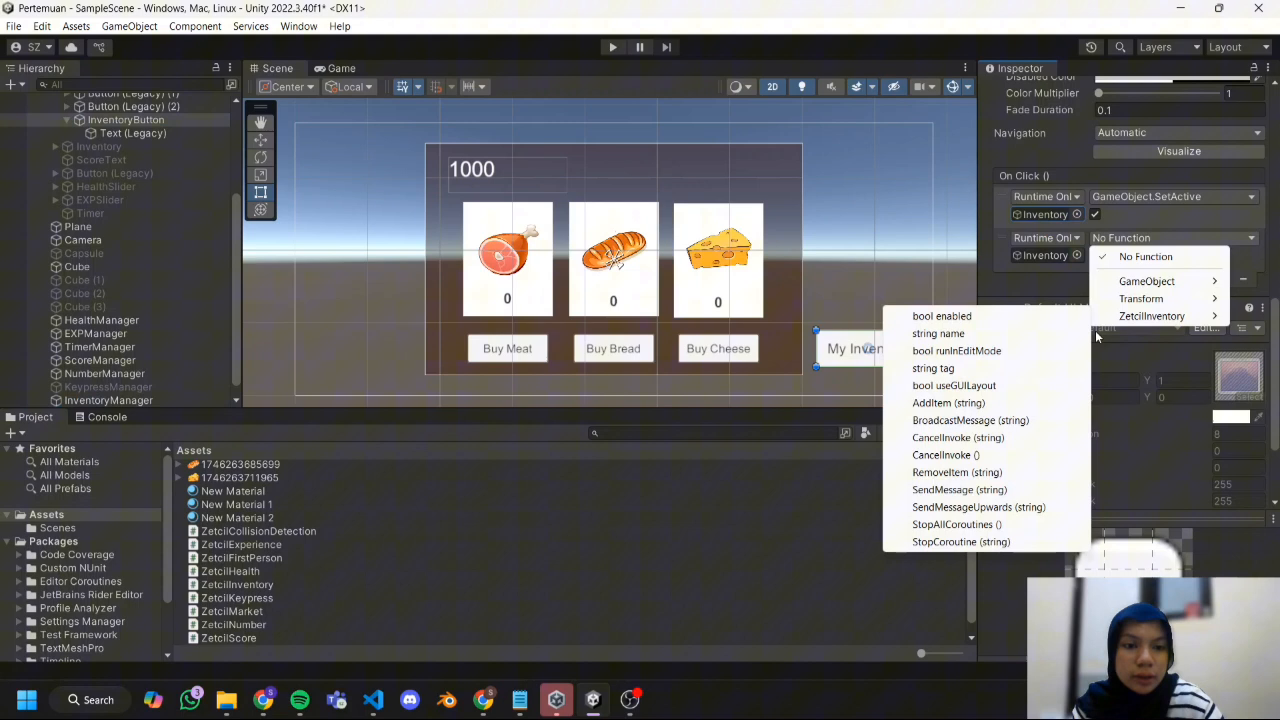
left_click(1022, 403)
left_click(1166, 256)
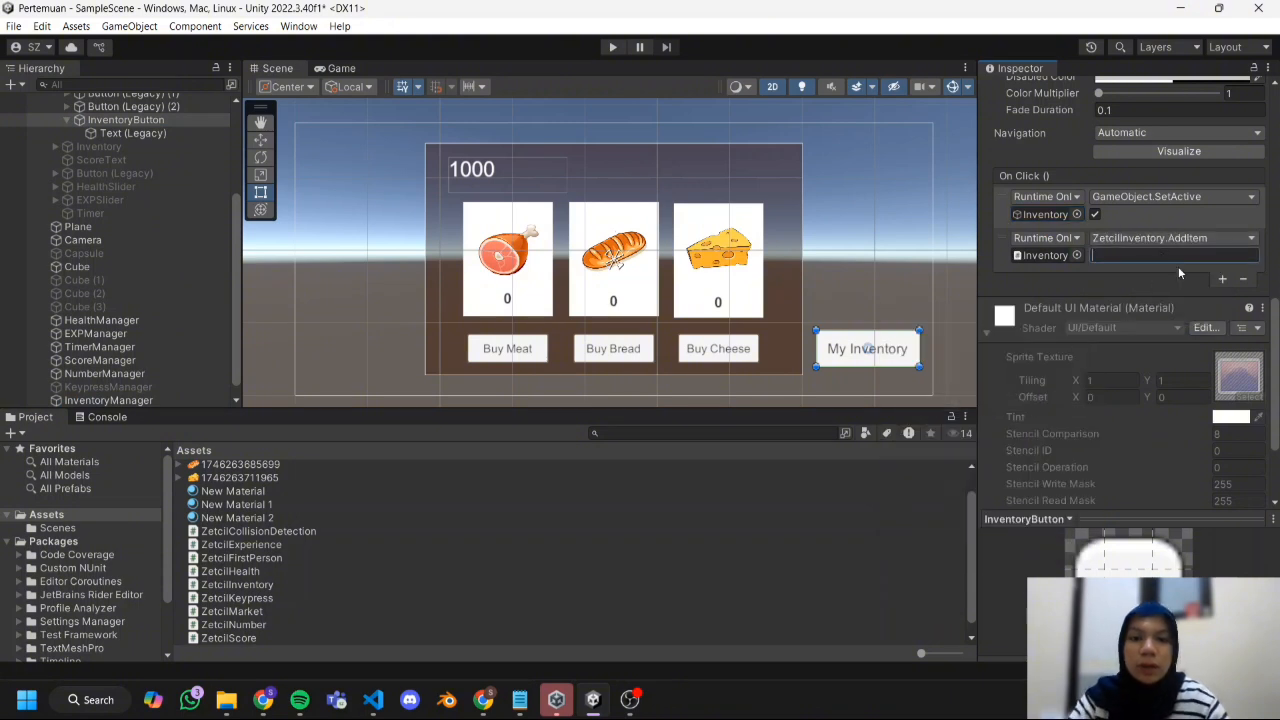
type("Meat")
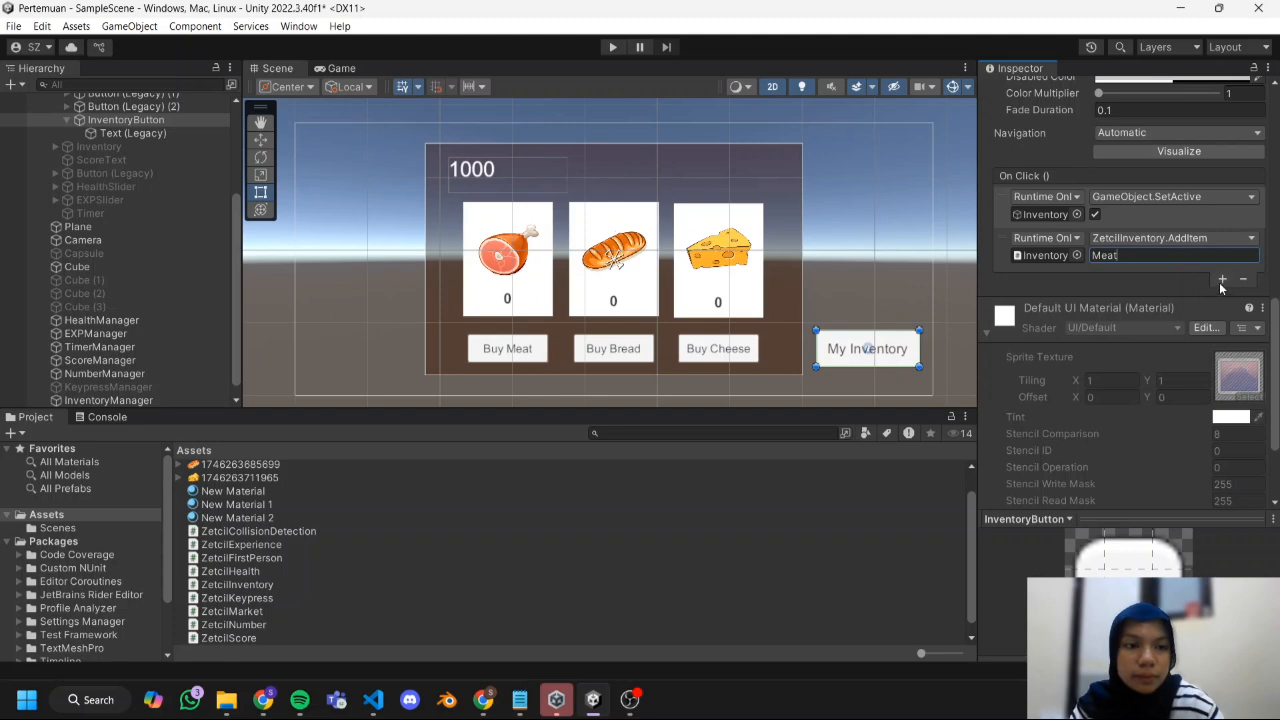
Add ZetcilInventory.AddItem calls on InventoryManager for Bread and Cheese to InventoryButton's On Click event, and start Play mode.
left_click(1222, 279)
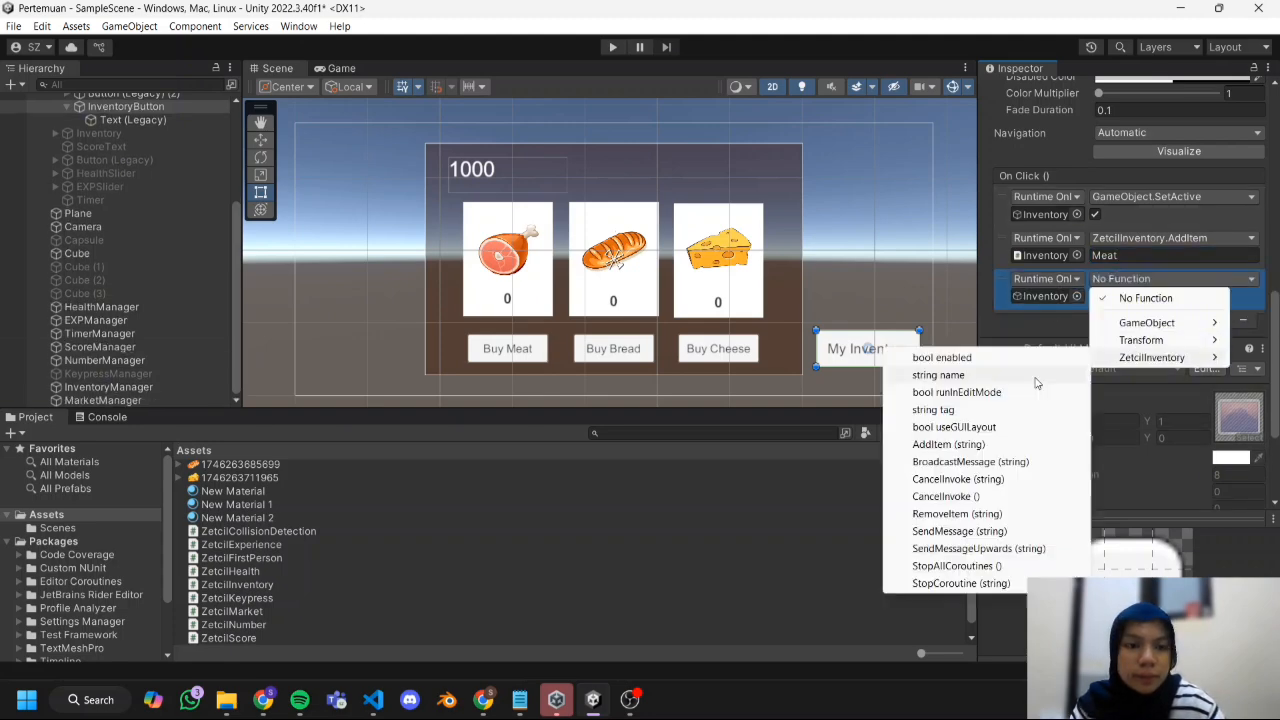
left_click(1043, 326)
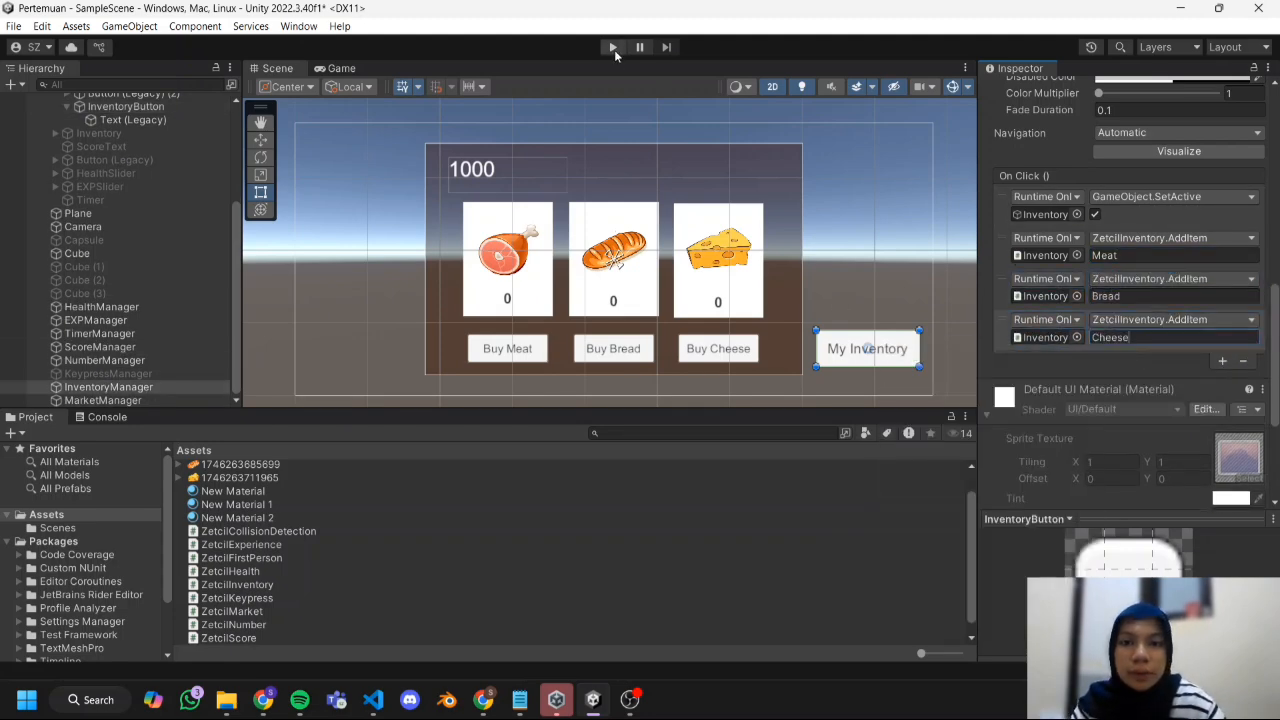
left_click(613, 47)
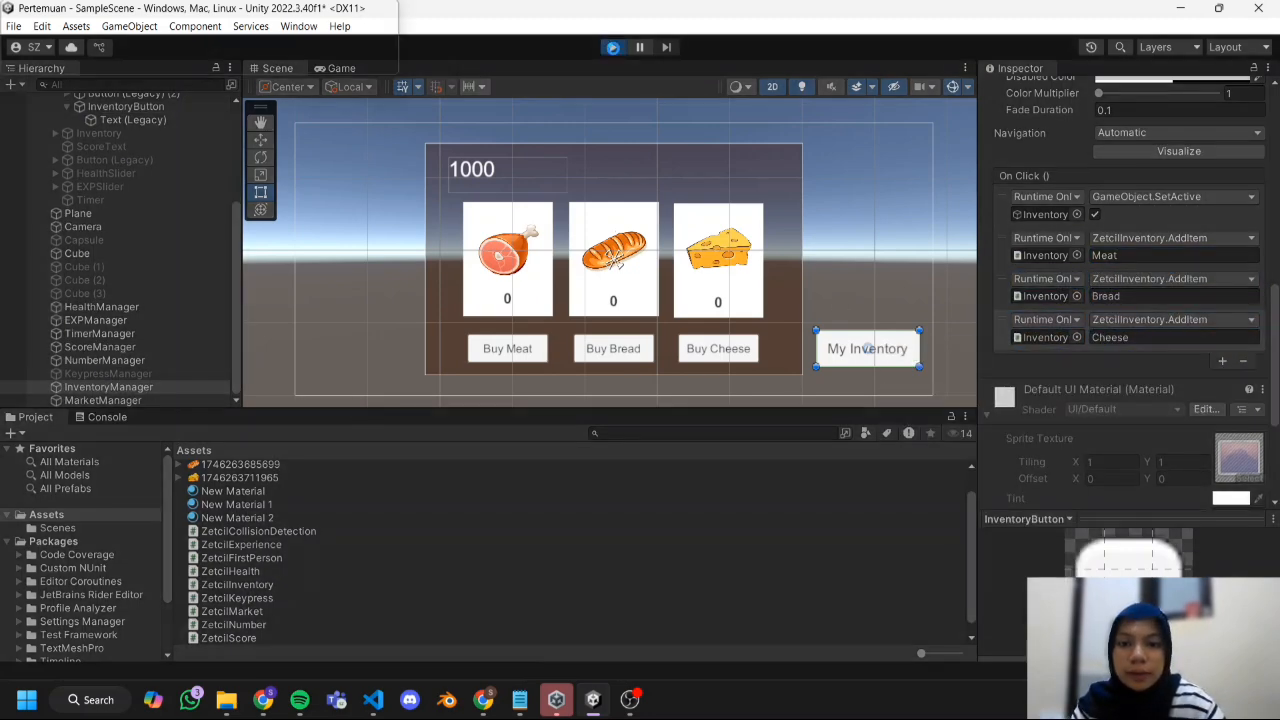
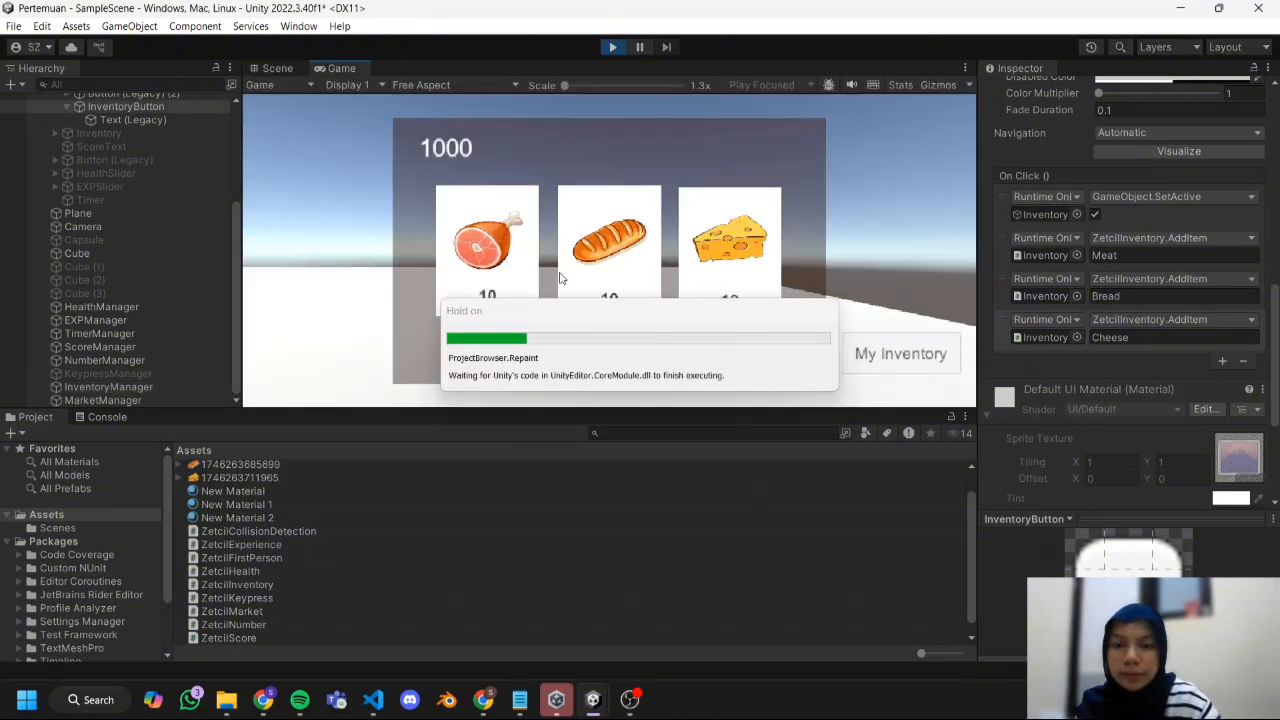
Buy two Meat, one Bread and one Cheese in the running game and check them in My Inventory.
left_click(508, 358)
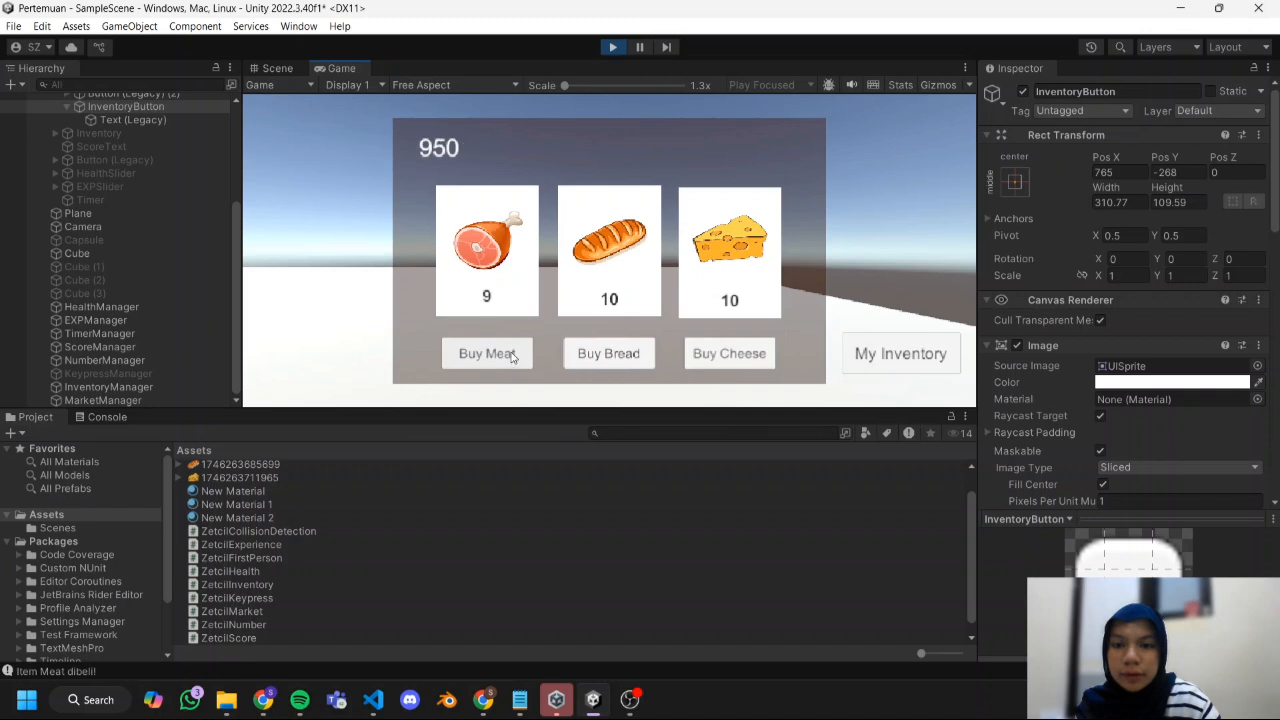
left_click(626, 364)
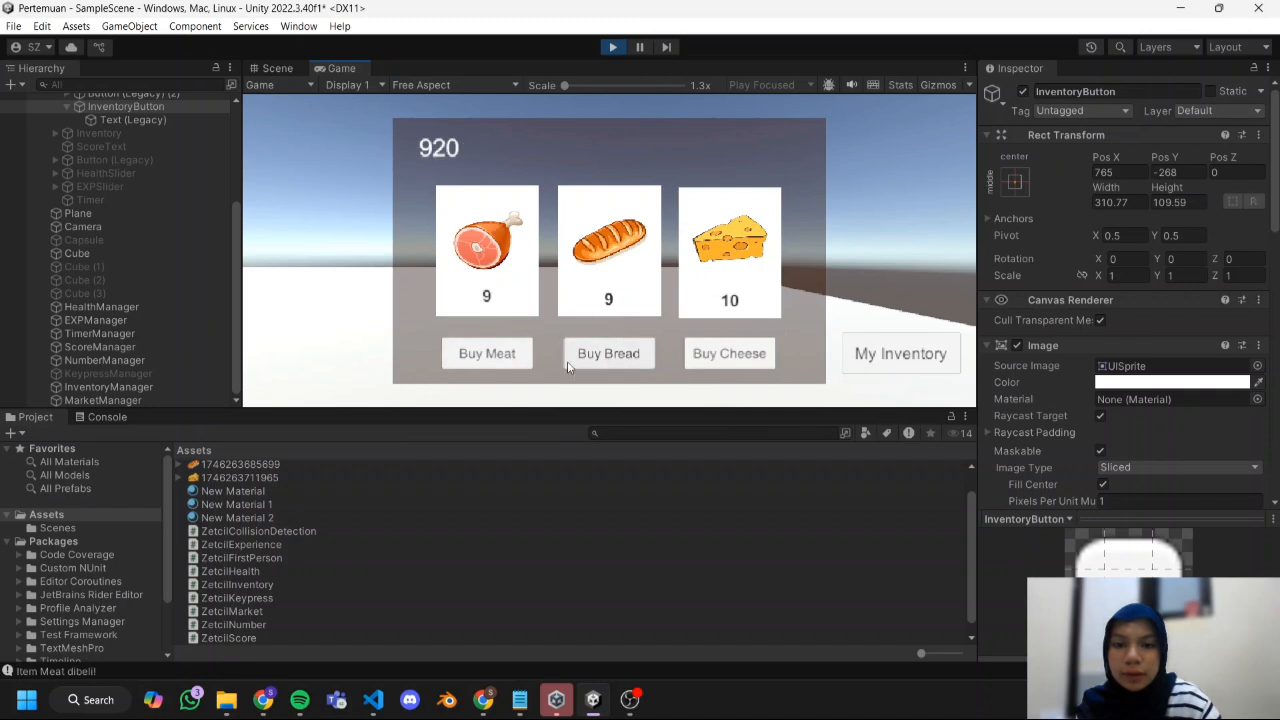
left_click(722, 358)
left_click(524, 358)
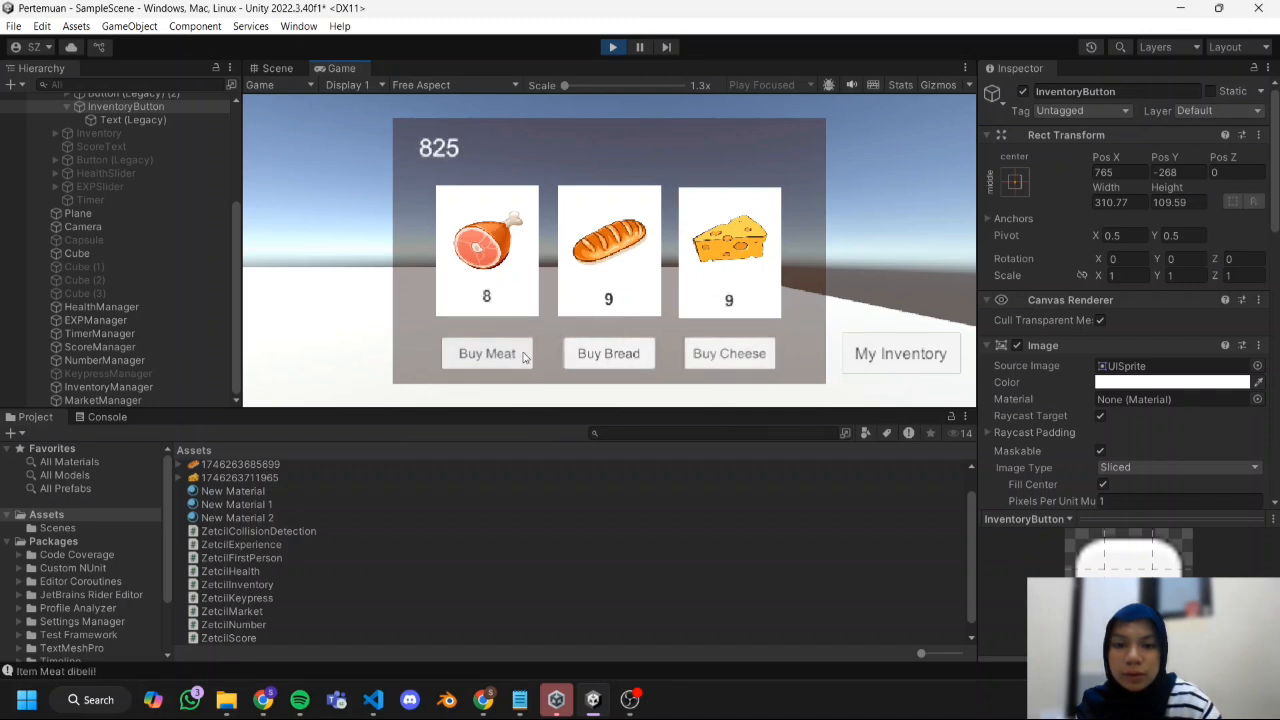
left_click(912, 356)
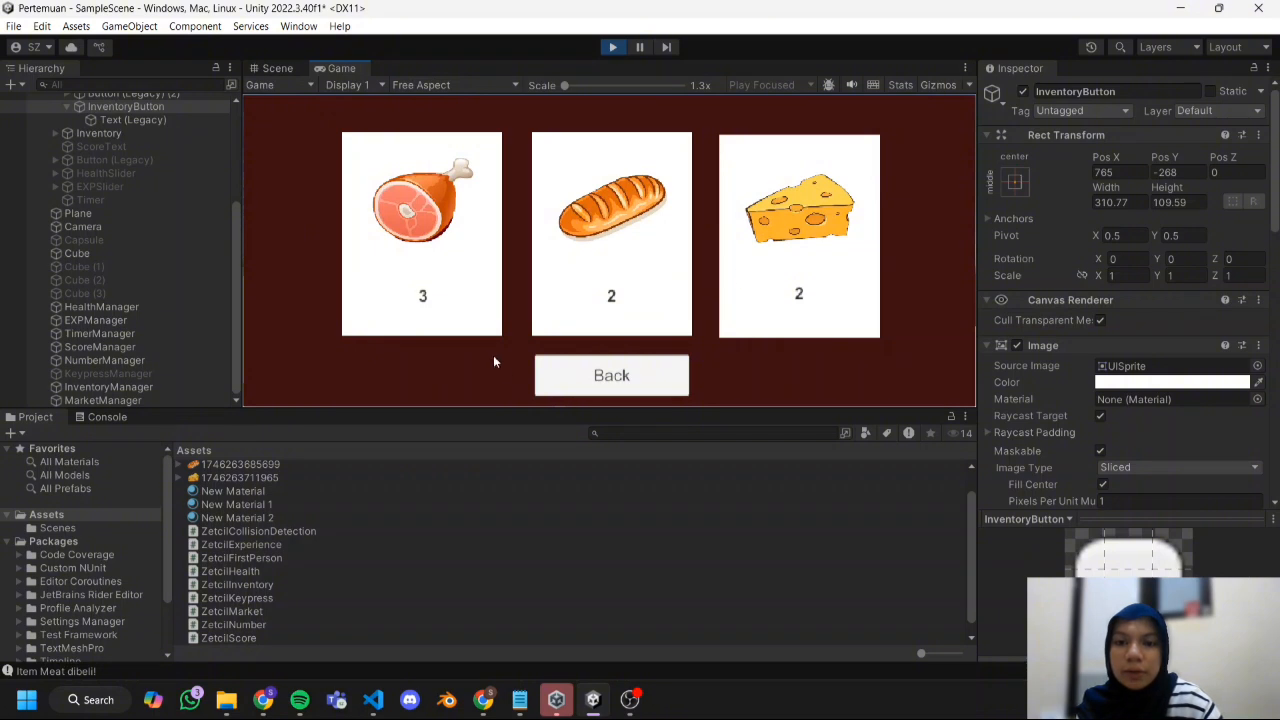
Return to the market, buy two more Cheese, recheck the inventory, and exit Play mode.
left_click(562, 385)
left_click(737, 352)
left_click(745, 355)
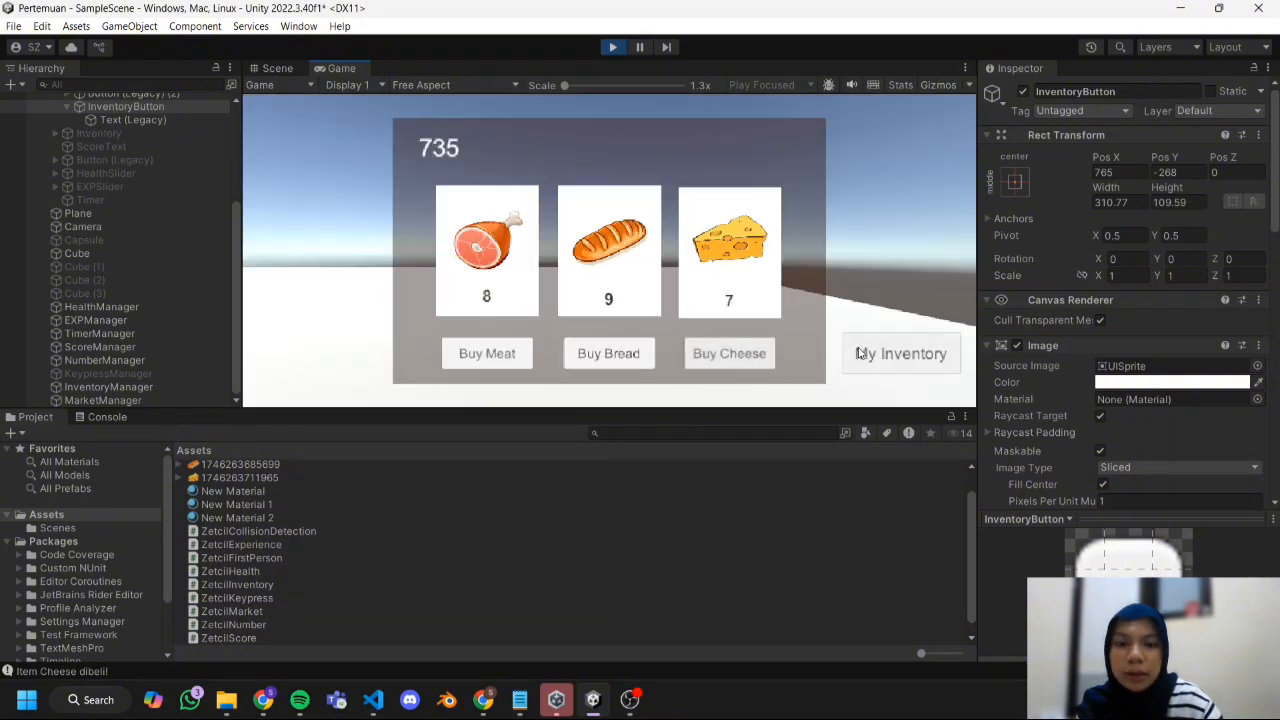
left_click(858, 353)
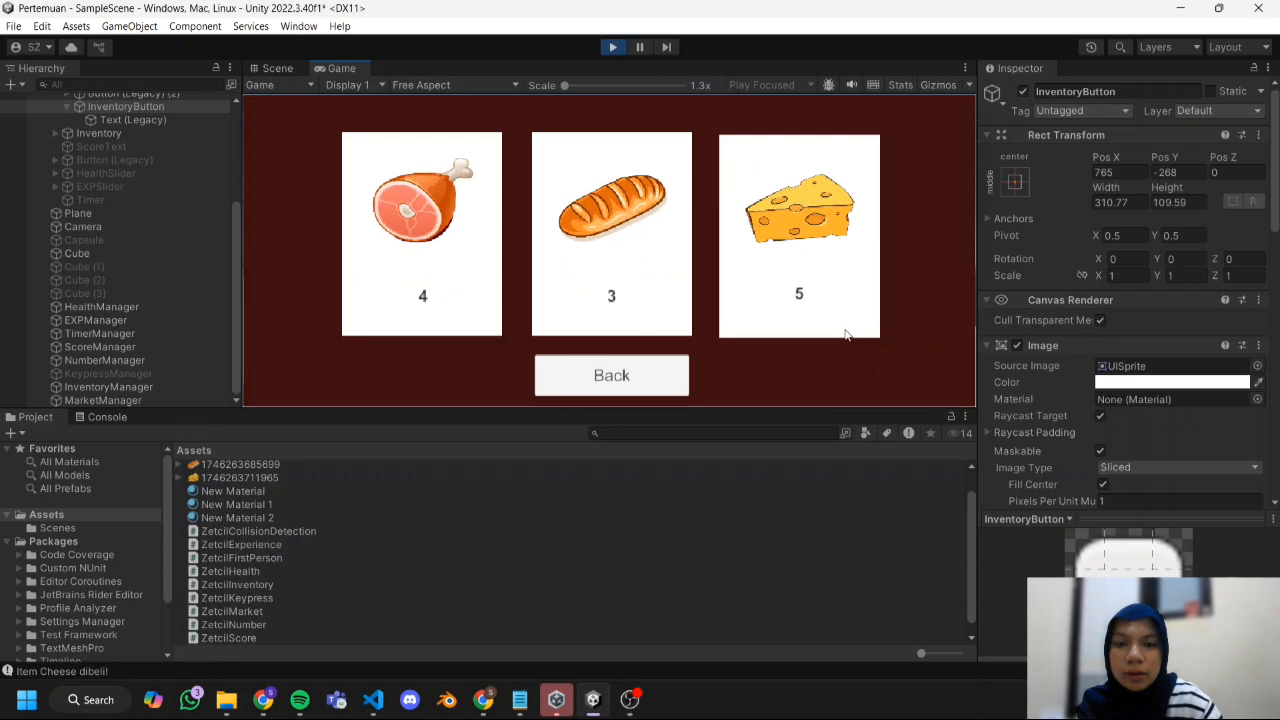
left_click(585, 378)
key("ctrl+p")
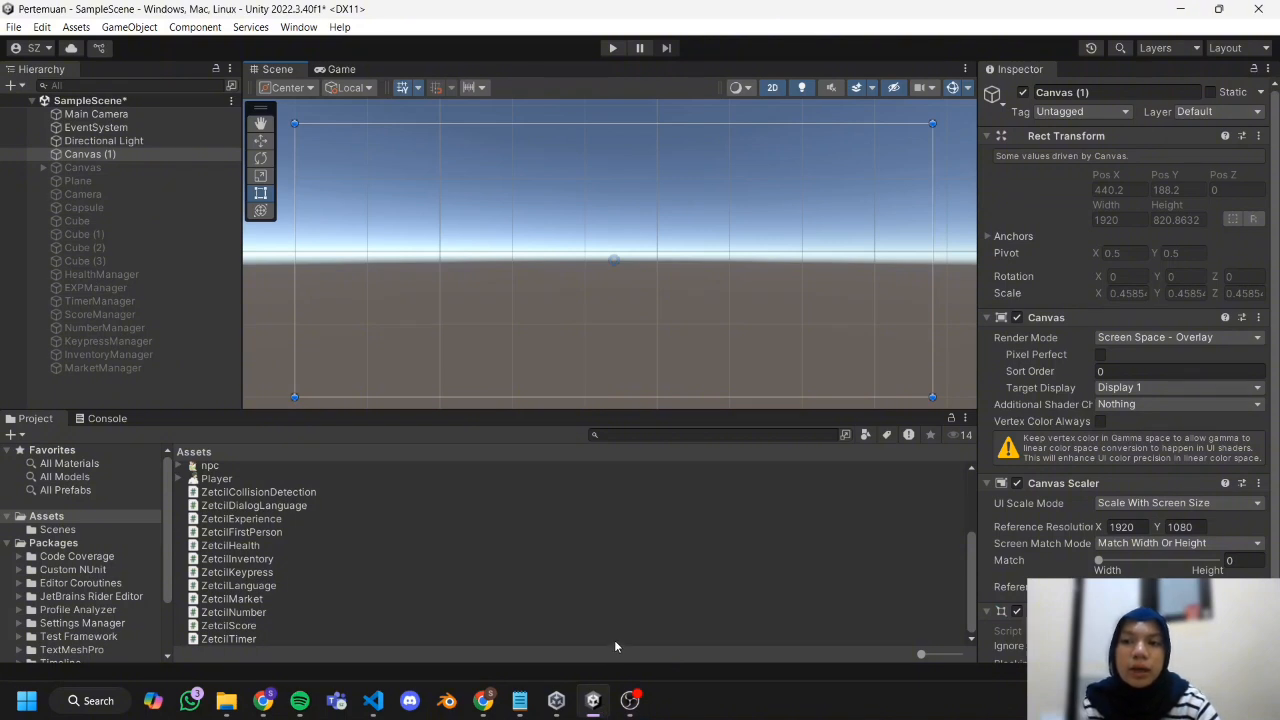
Add a UI Image under Canvas (1) and stretch it to about 1920 by 821 to cover the whole canvas.
right_click(88, 156)
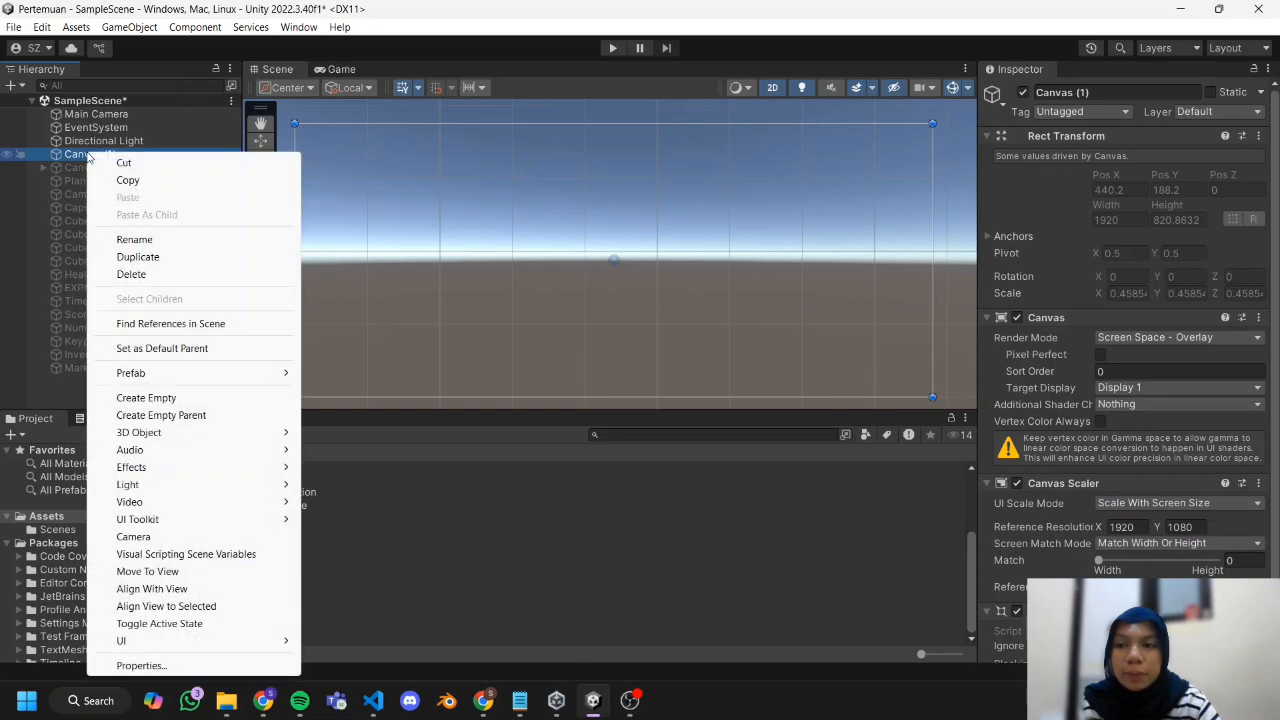
mouse_move(122, 640)
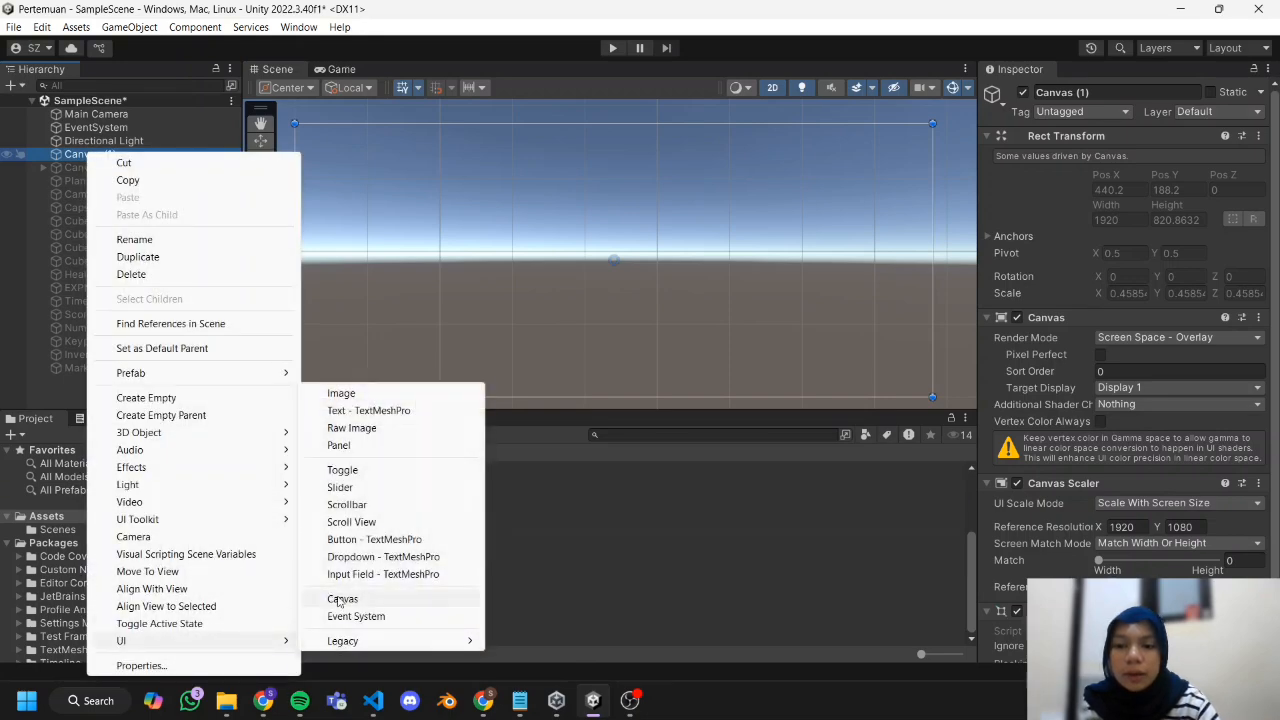
left_click(374, 392)
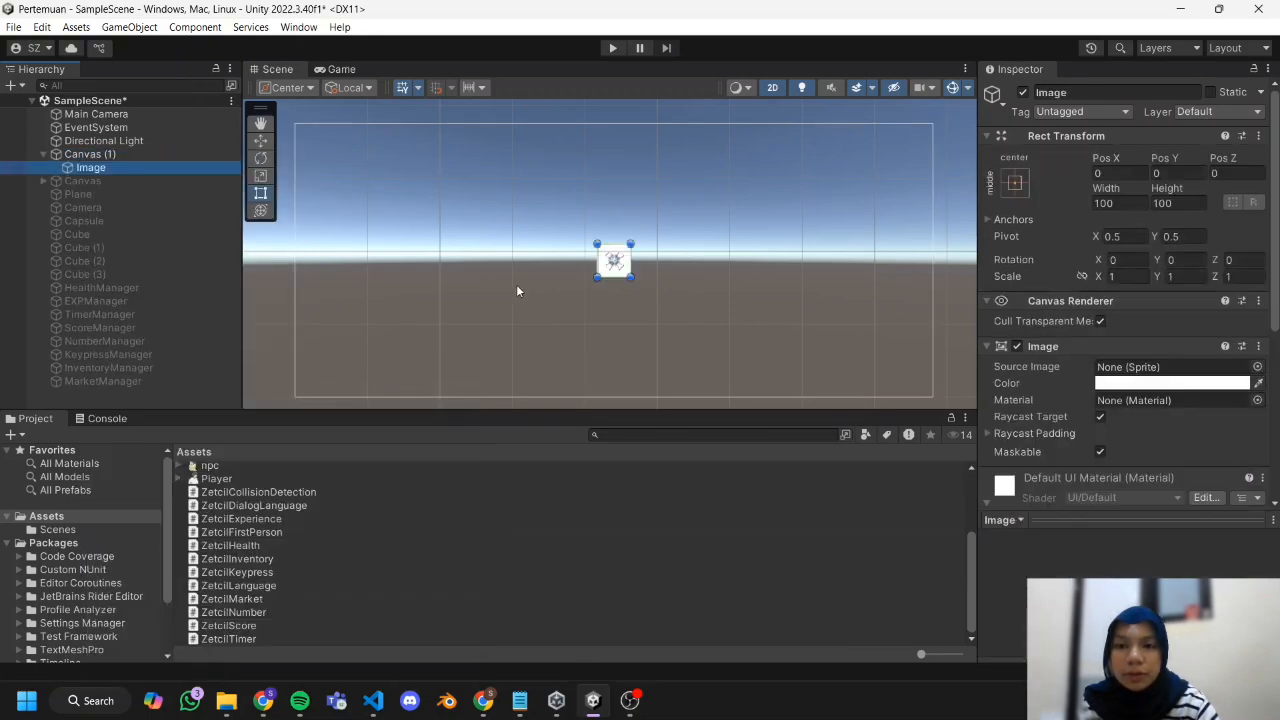
left_click_drag(598, 246, 294, 122)
Rename the full-canvas image to Background and assign the bg sprite as its source image.
right_click(90, 167)
left_click(260, 230)
type("Background")
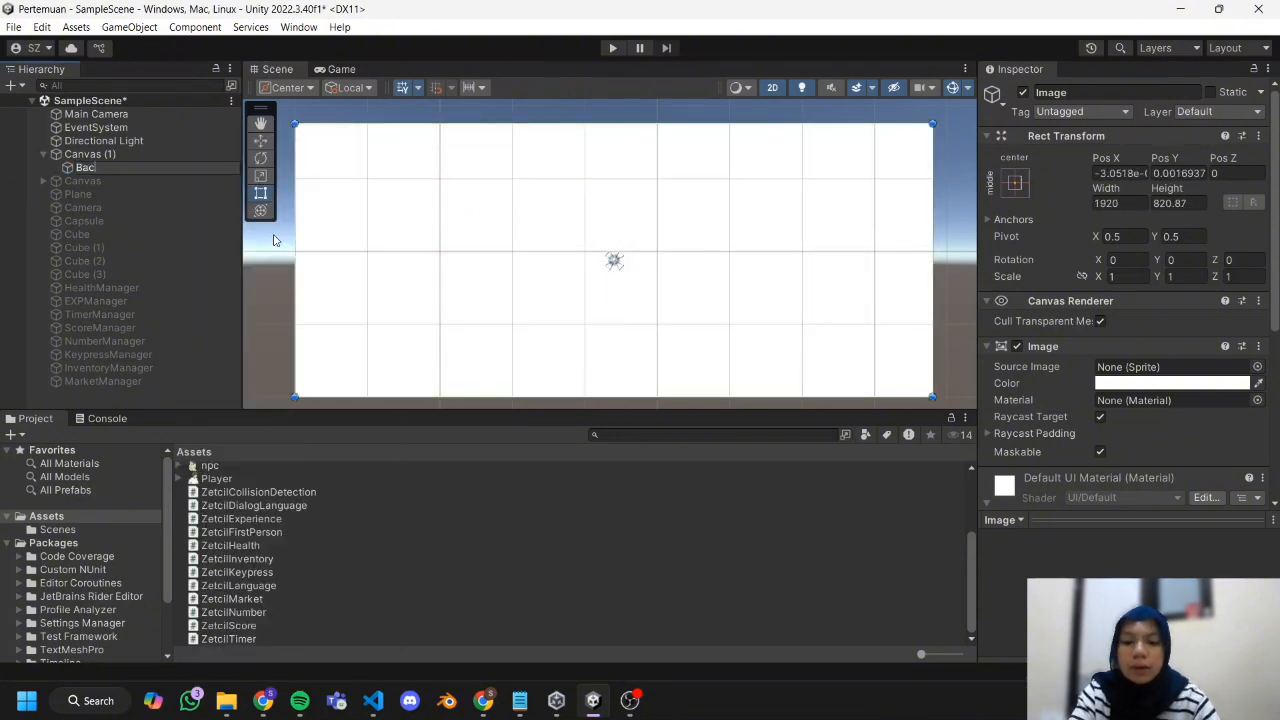
key("Return")
scroll(1067, 319, "down", 3)
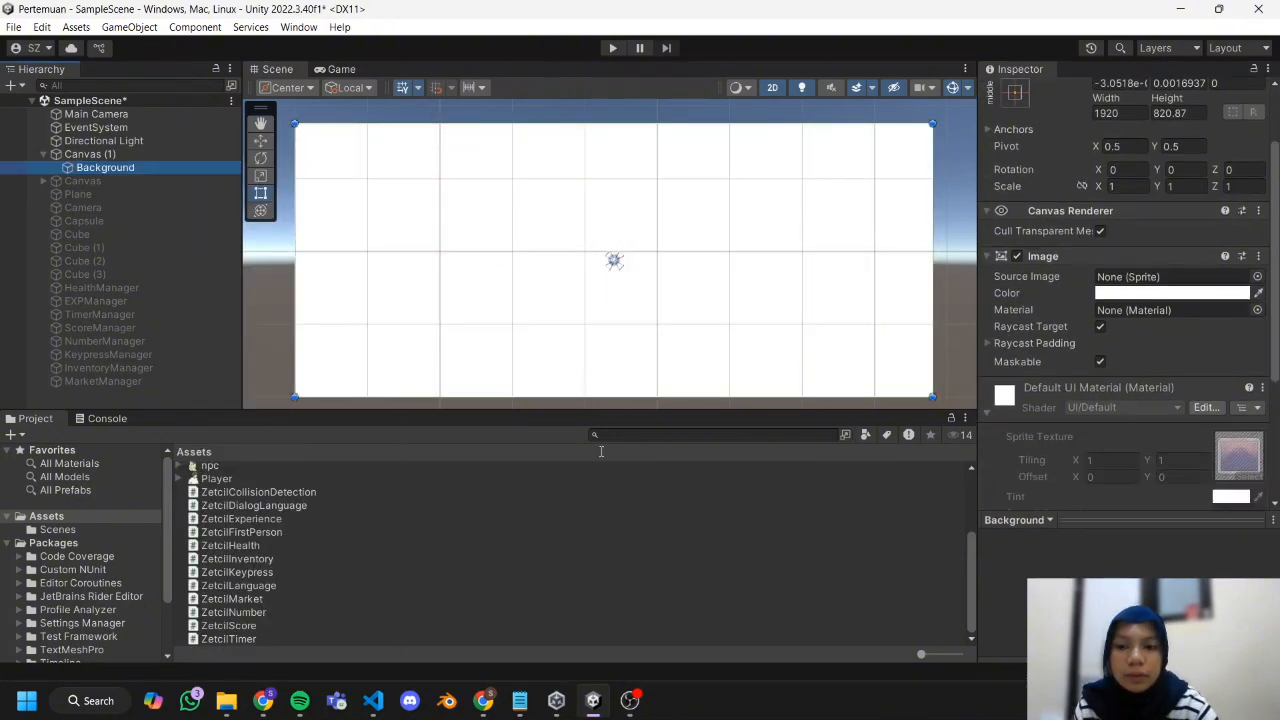
scroll(296, 505, "up", 3, "ctrl")
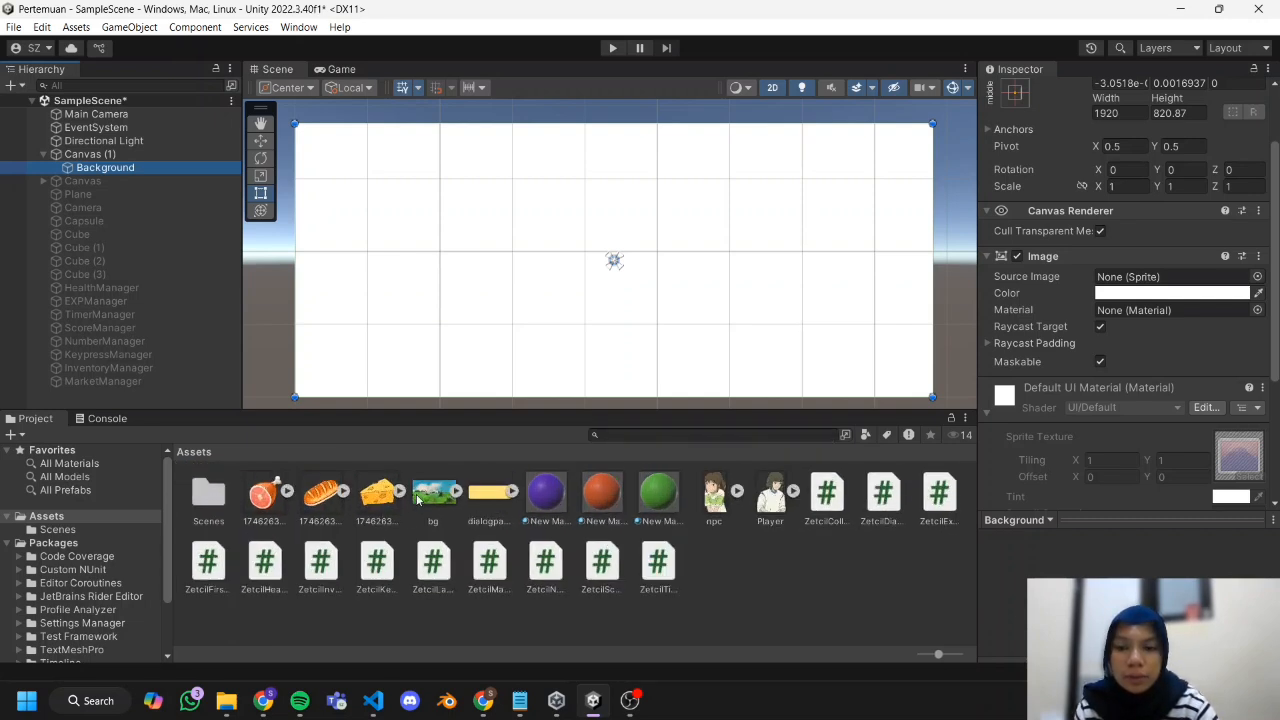
left_click_drag(433, 495, 1133, 291)
left_click(835, 580)
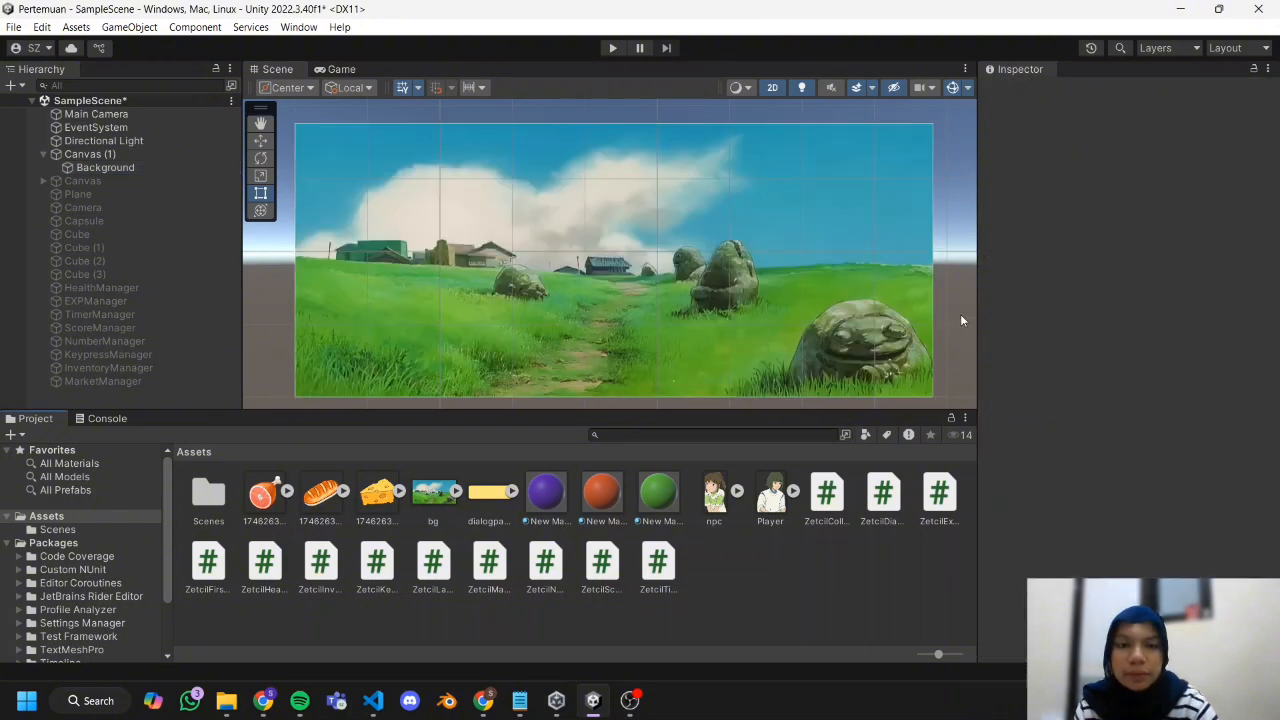
Add another UI Image under Canvas (1) and duplicate it twice.
right_click(140, 158)
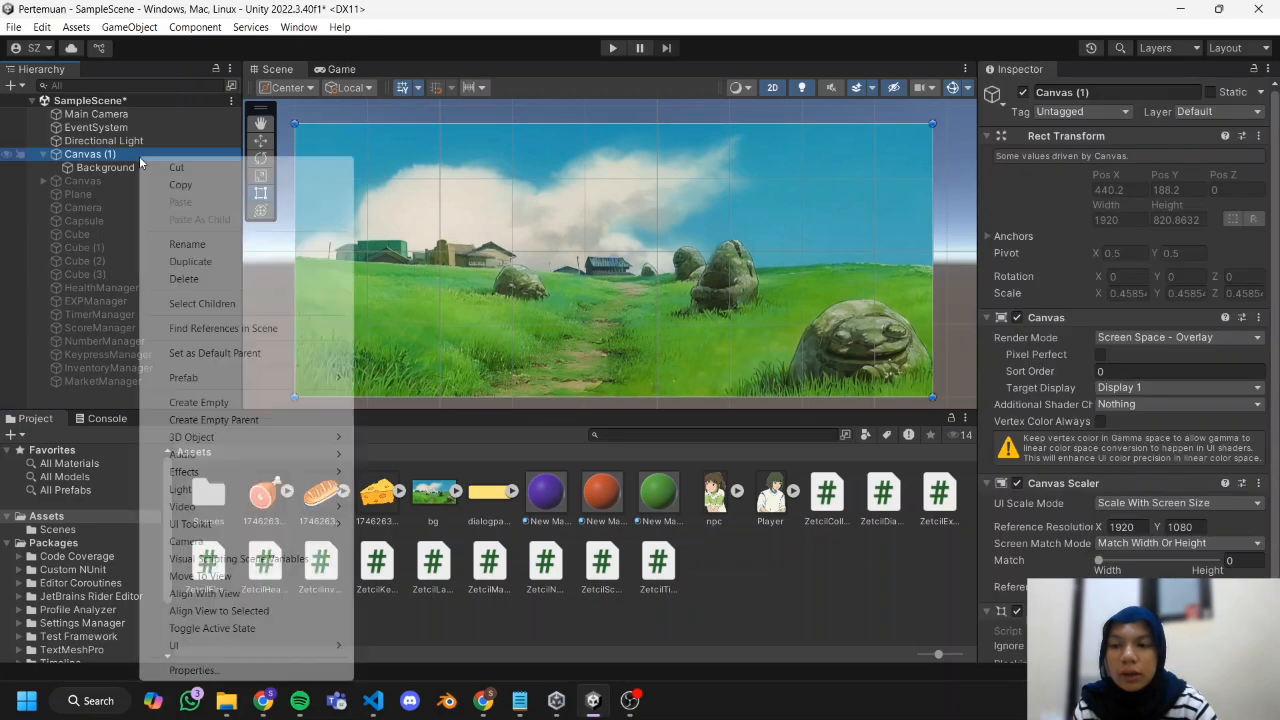
mouse_move(226, 648)
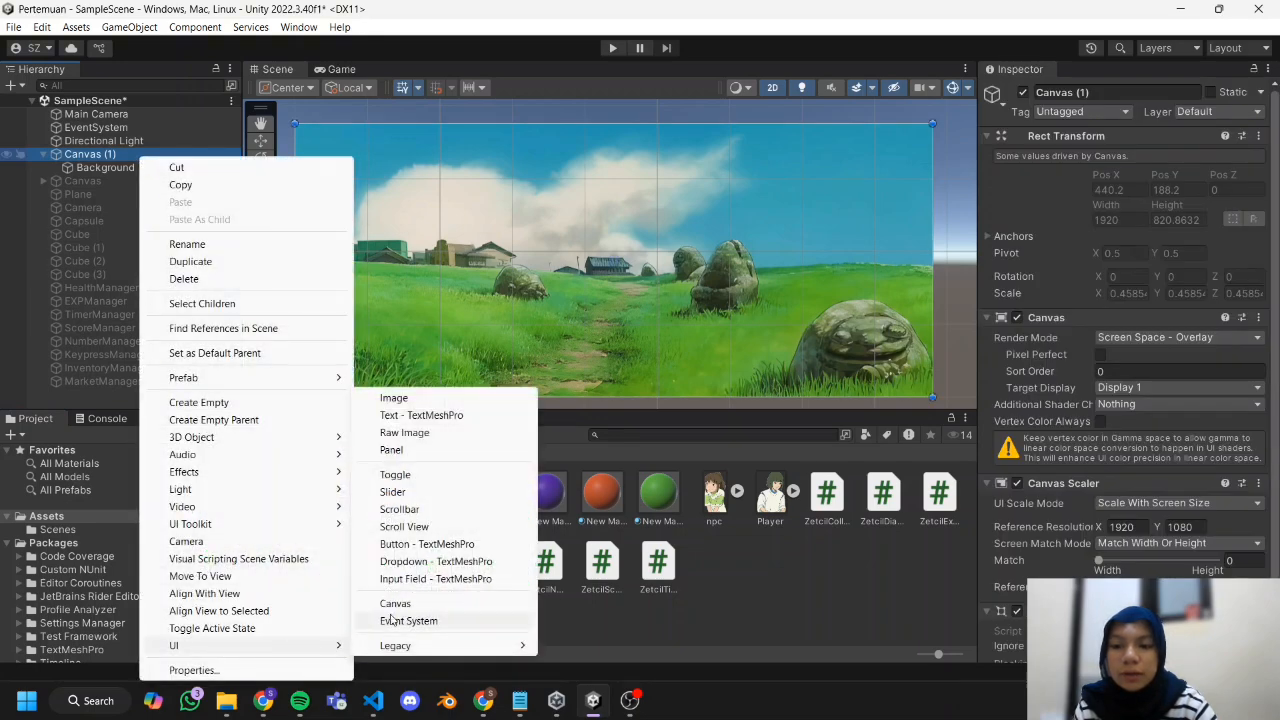
left_click(445, 399)
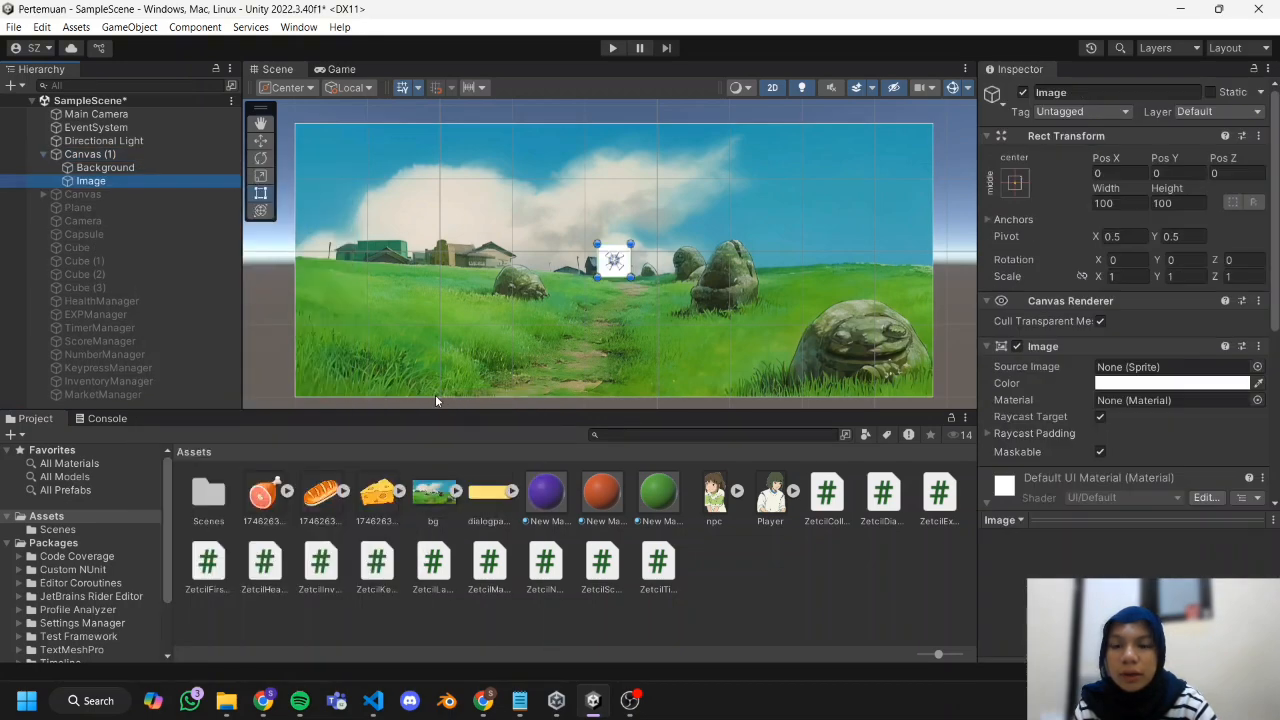
left_click(622, 273)
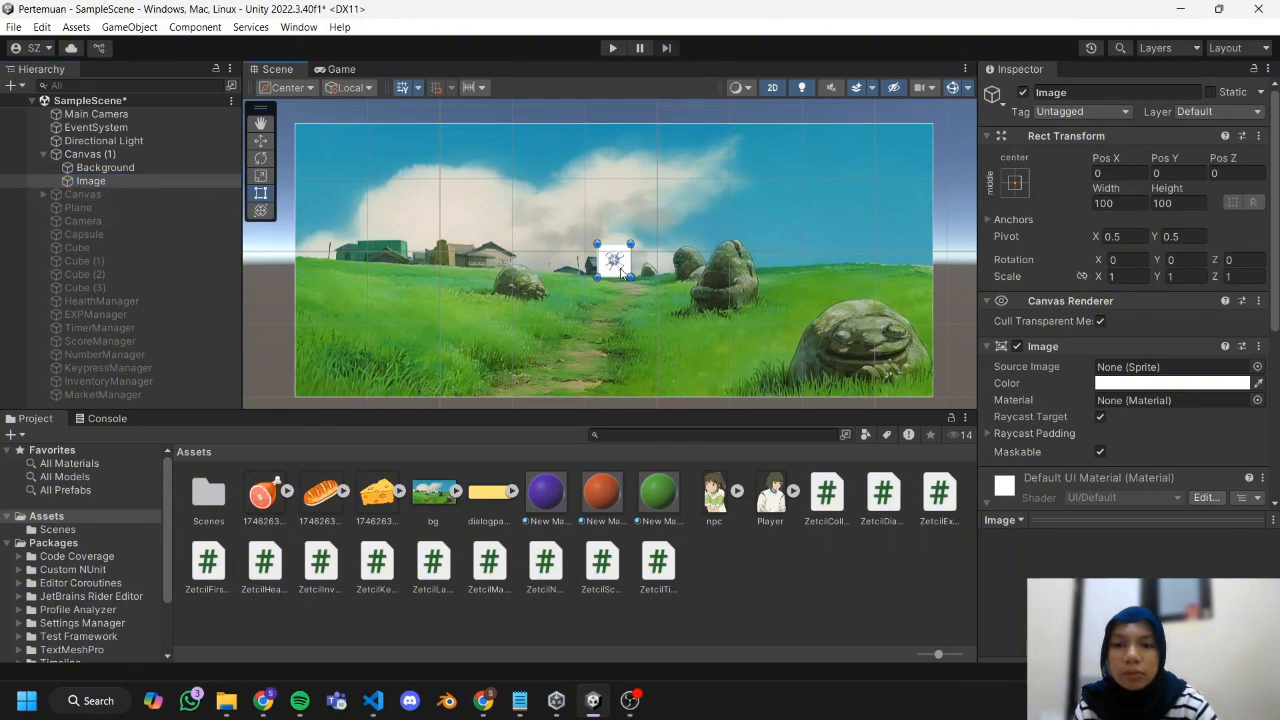
left_click(181, 181)
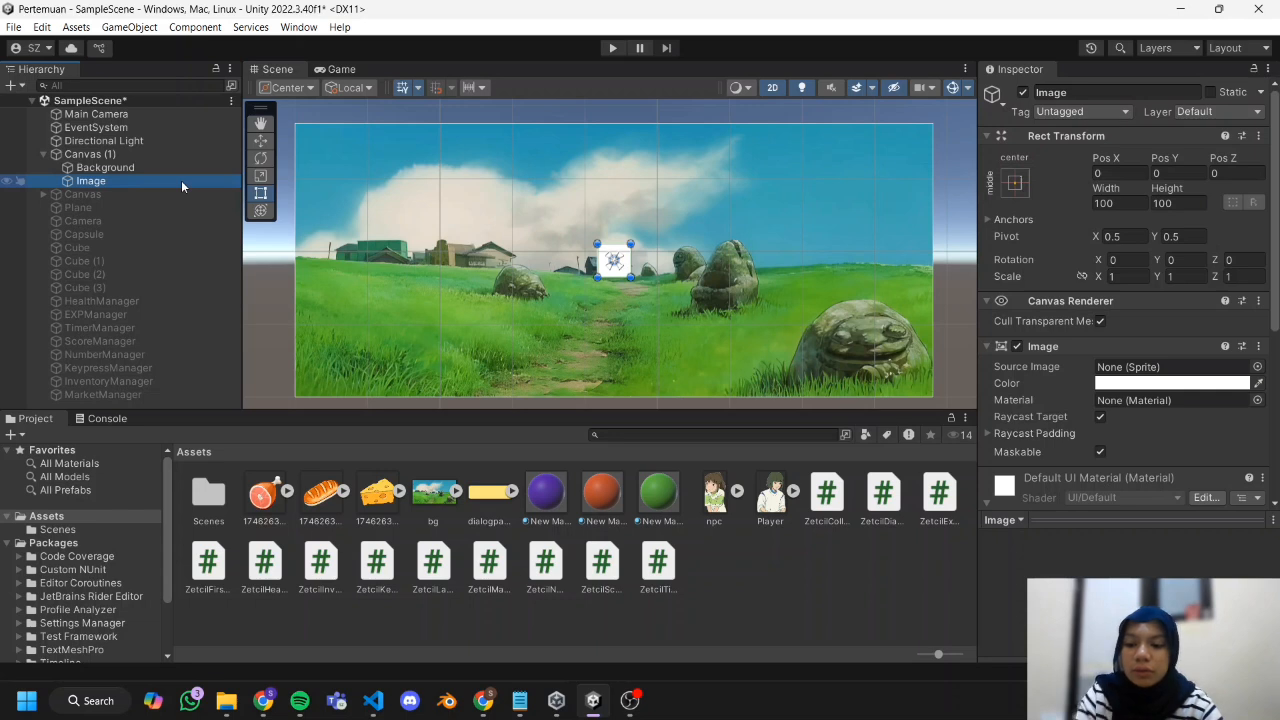
key("ctrl+d")
key("ctrl+d")
Move the first small image to the left part of the canvas and resize it to about 214 by 307.
left_click(181, 180)
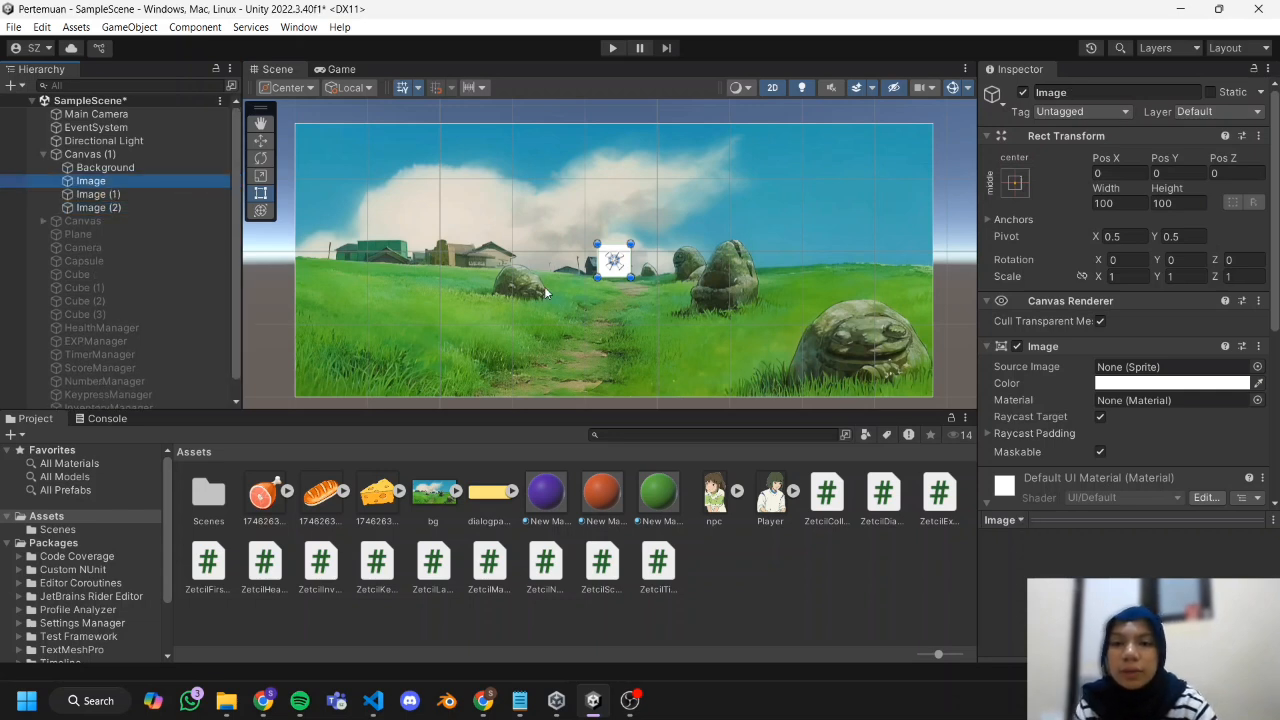
left_click_drag(619, 271, 422, 275)
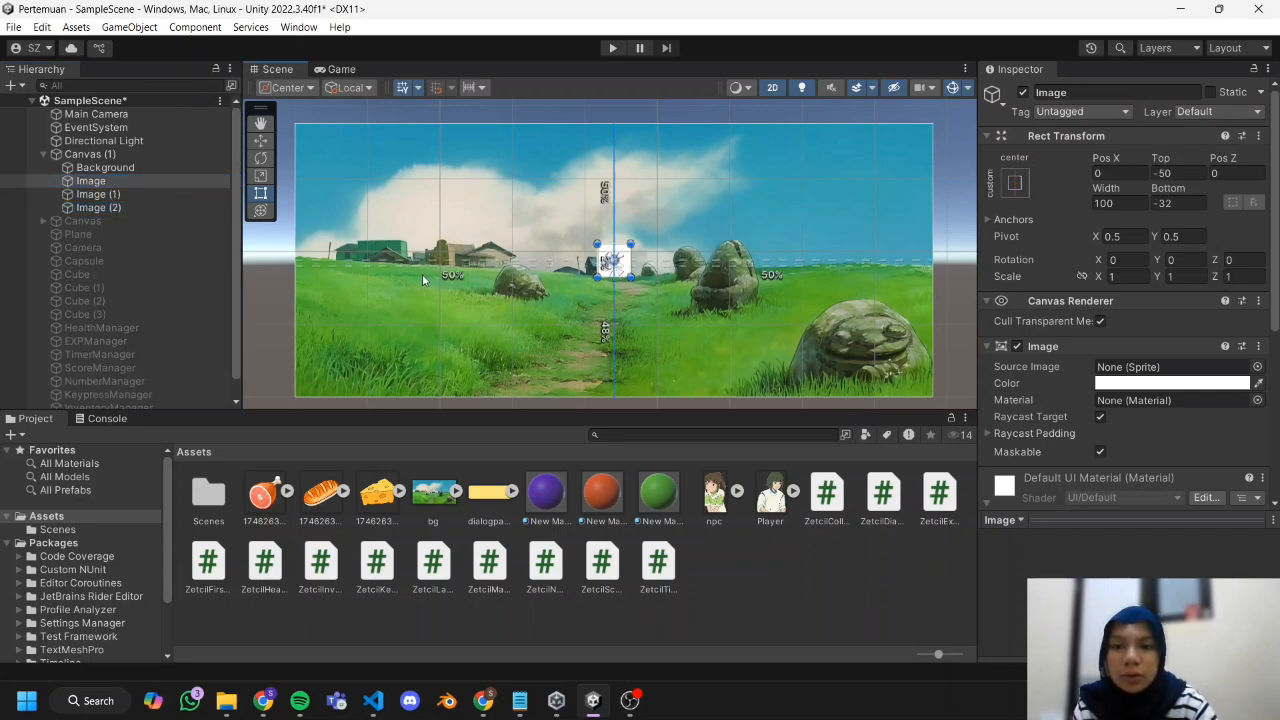
key("ctrl+z")
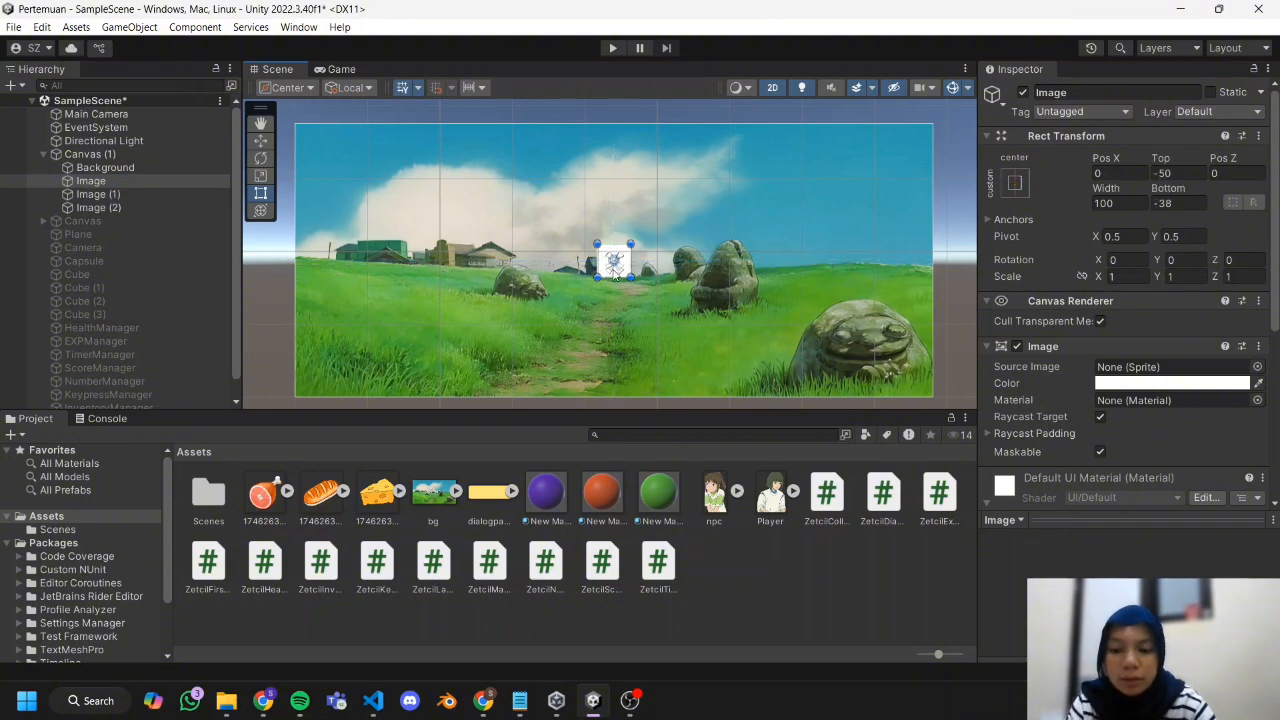
left_click_drag(627, 276, 431, 216)
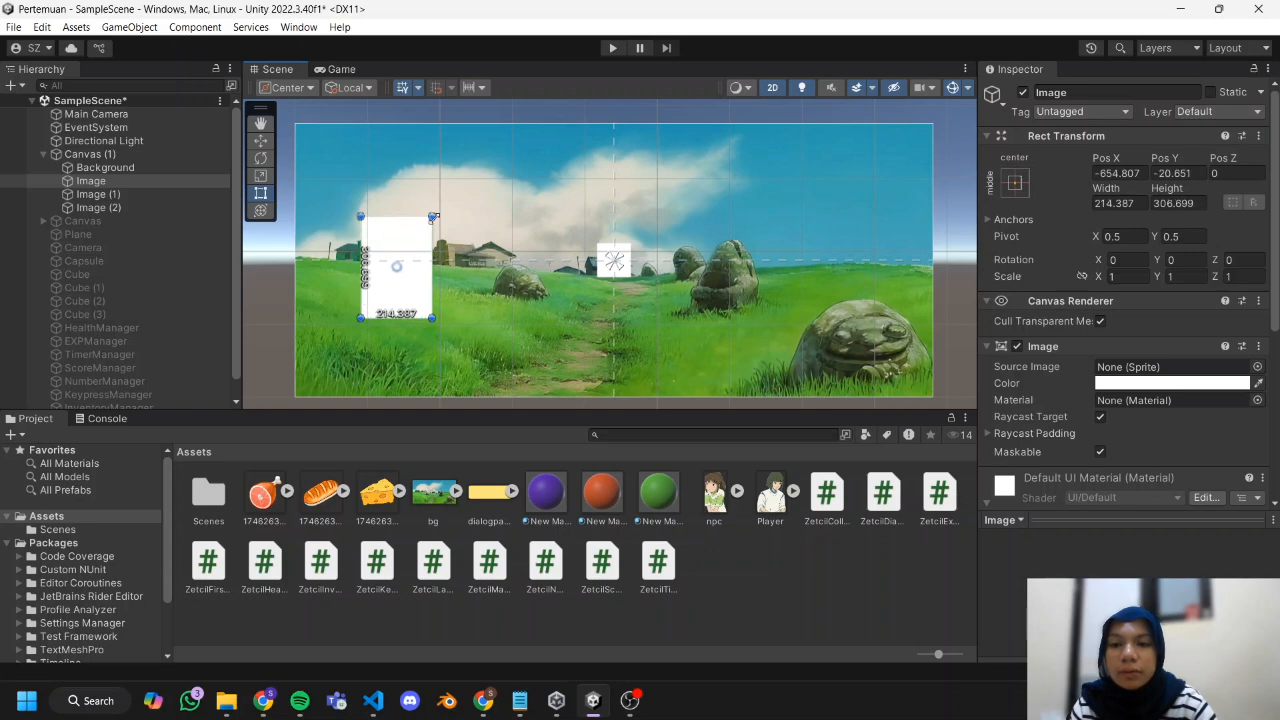
Rename the three images under Canvas (1) to Player, NPC and DialogPanel.
right_click(146, 185)
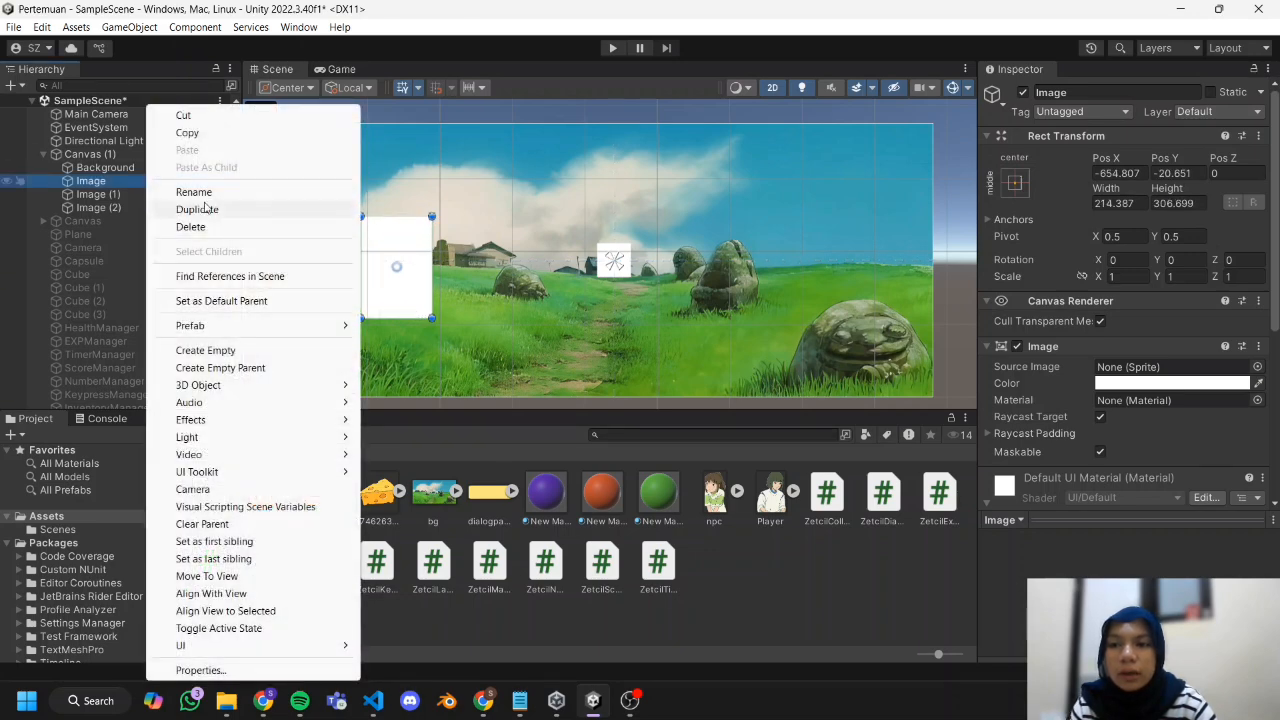
left_click(226, 200)
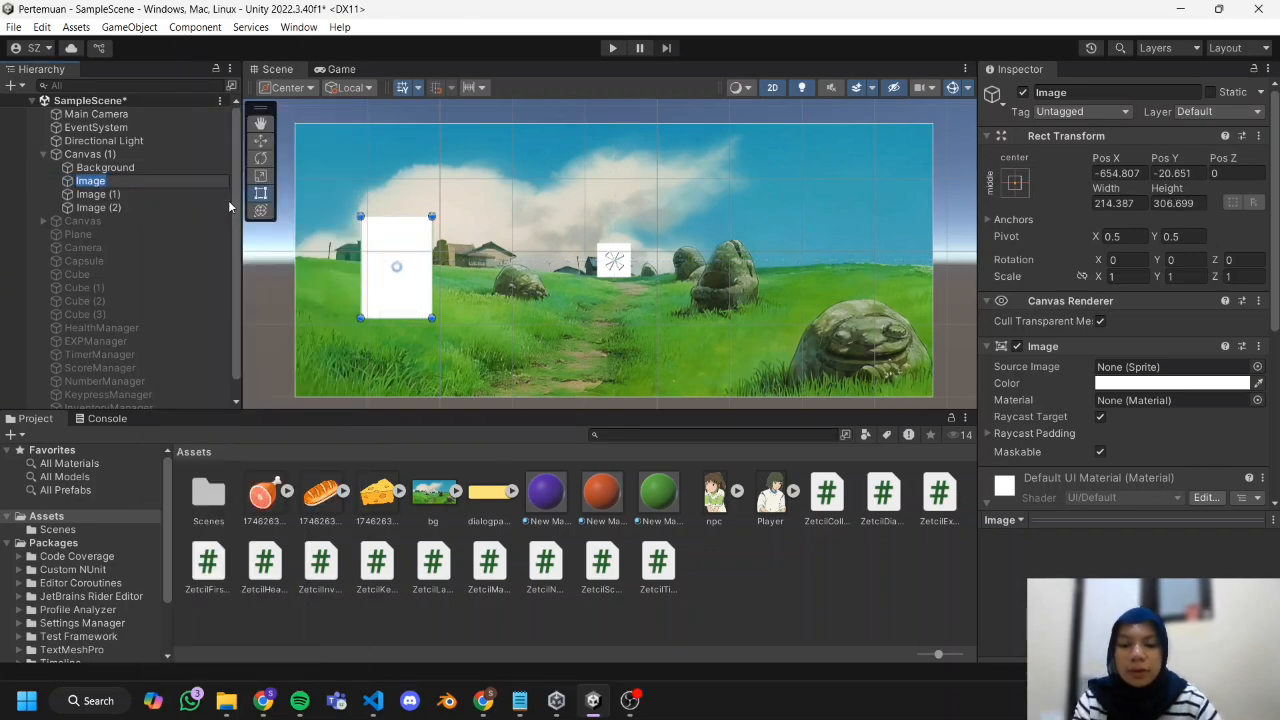
type("Player")
left_click(190, 195)
key("F2")
type("NPC")
left_click(188, 208)
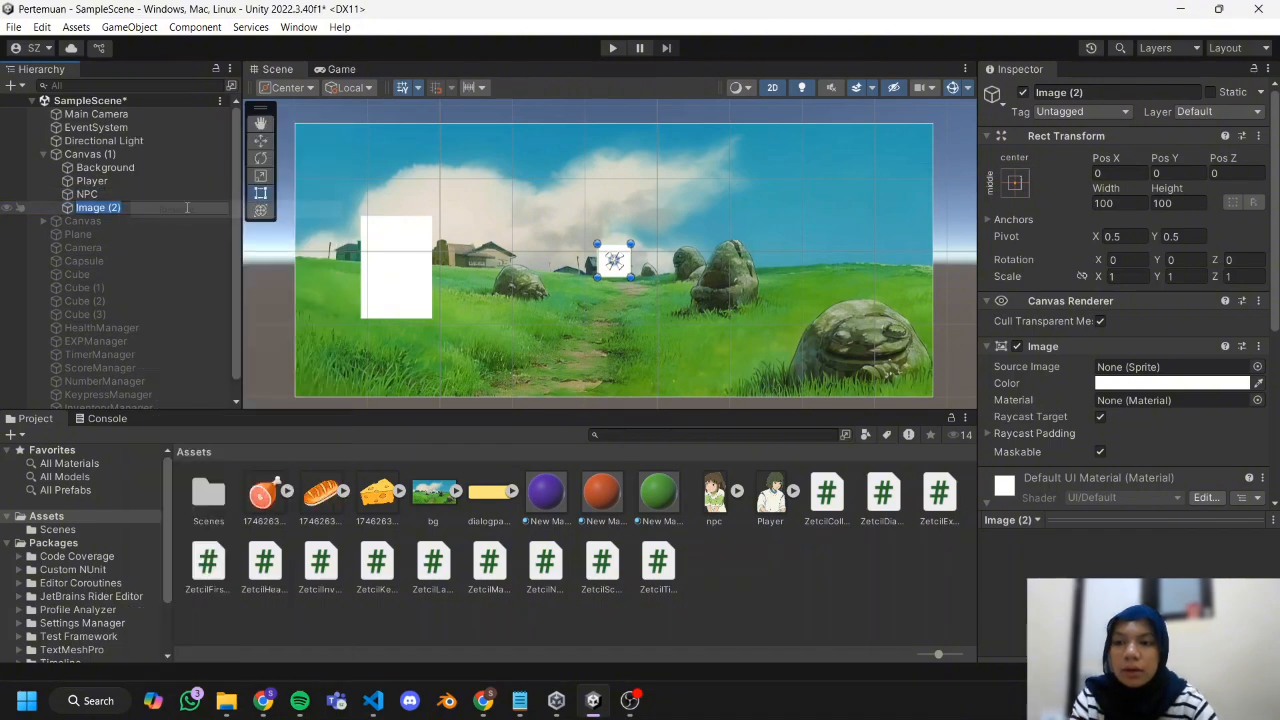
key("F2")
type("DialogPanel")
Assign the Player sprite to the Player image and enlarge it to fill the lower left part of the canvas.
left_click(90, 181)
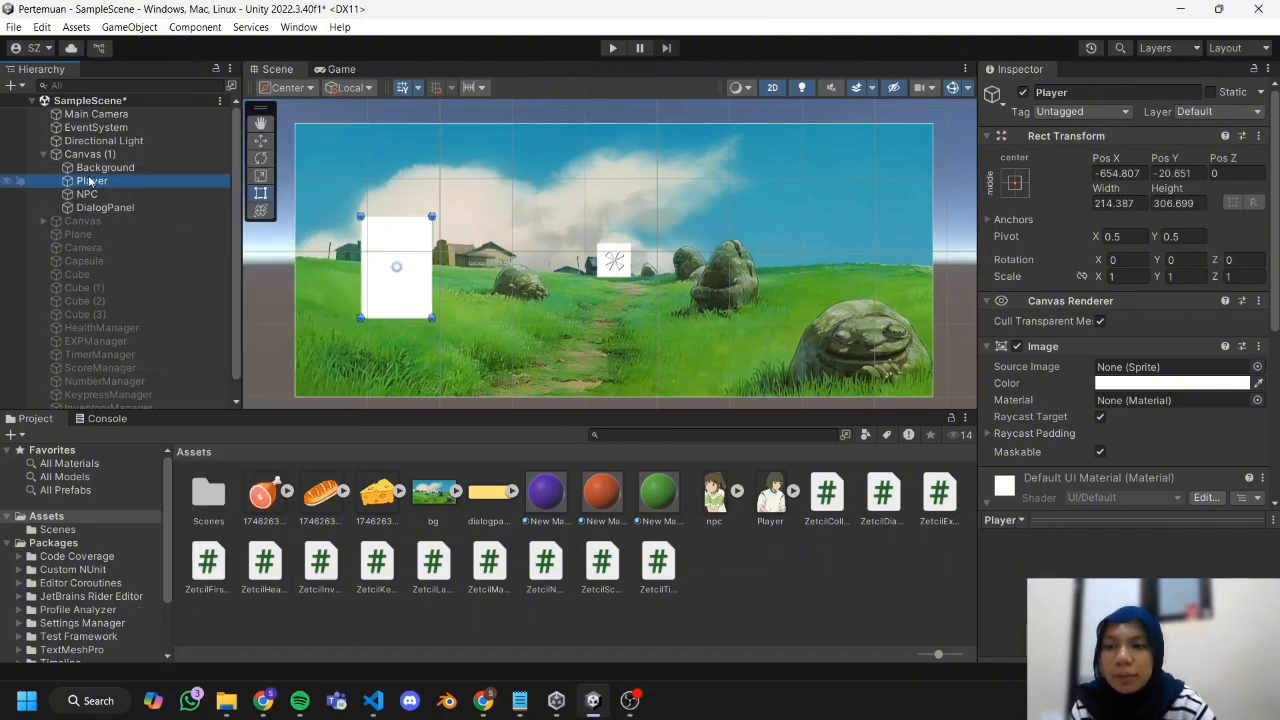
left_click_drag(432, 317, 445, 332)
left_click_drag(782, 518, 1035, 385)
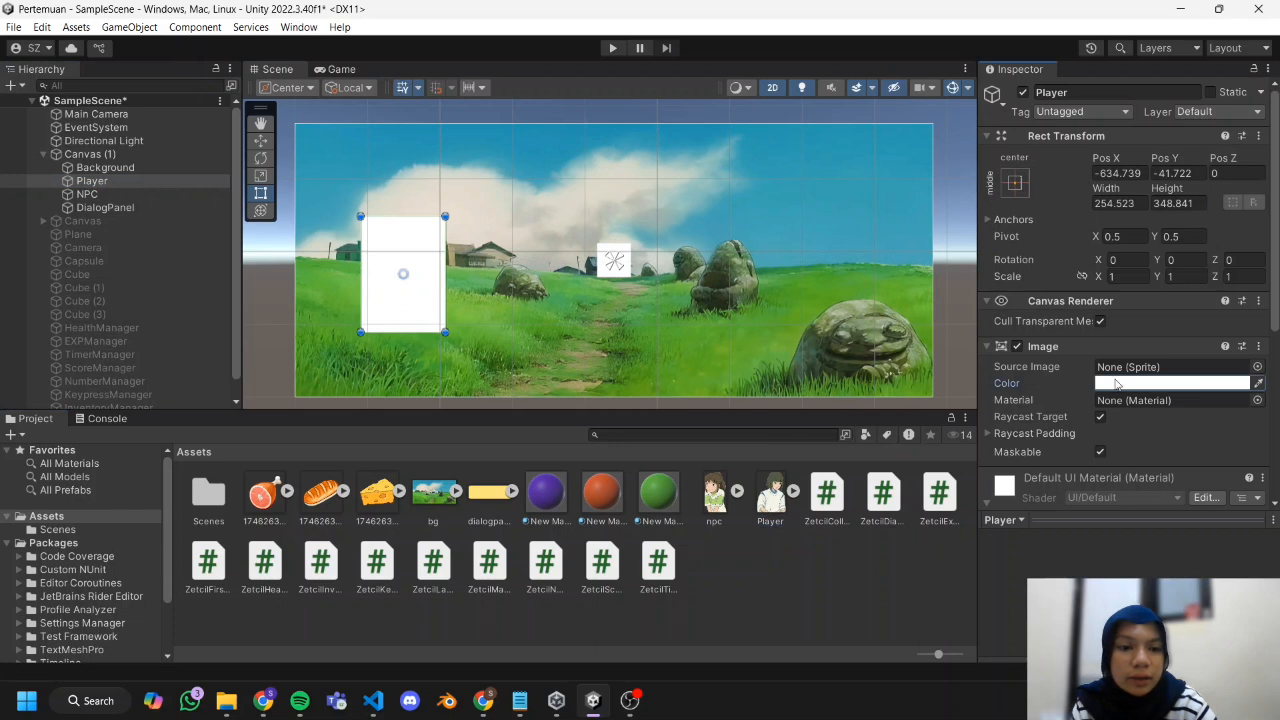
left_click_drag(776, 514, 1190, 368)
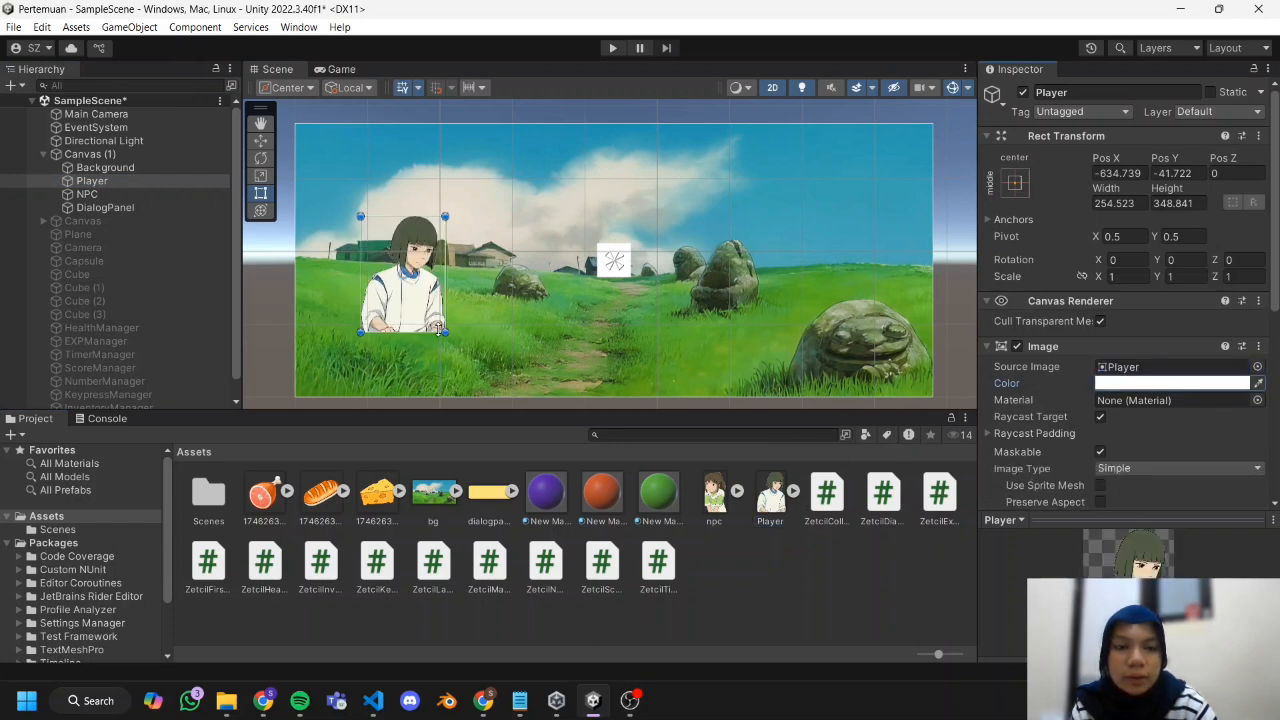
left_click_drag(445, 332, 379, 325)
left_click_drag(422, 232, 460, 180)
left_click(506, 317)
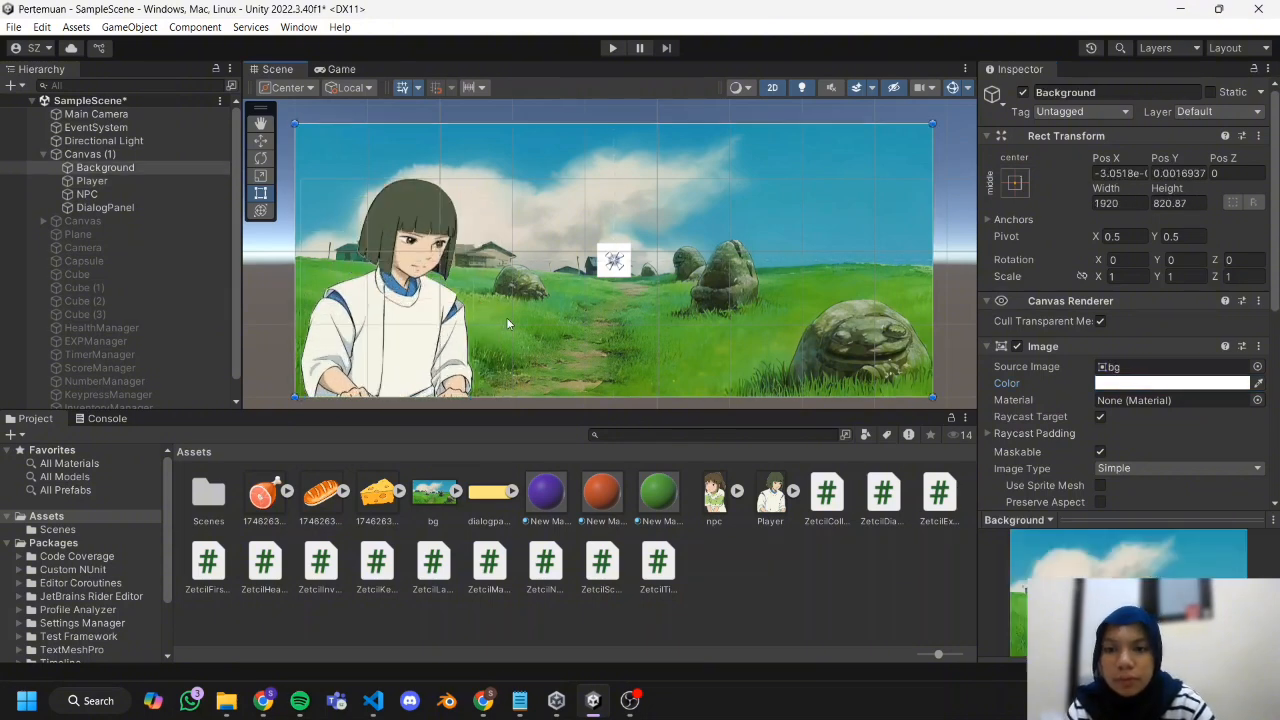
Assign the npc sprite to the NPC image, enlarge it at the canvas's right side, and nudge Player slightly right.
left_click(136, 192)
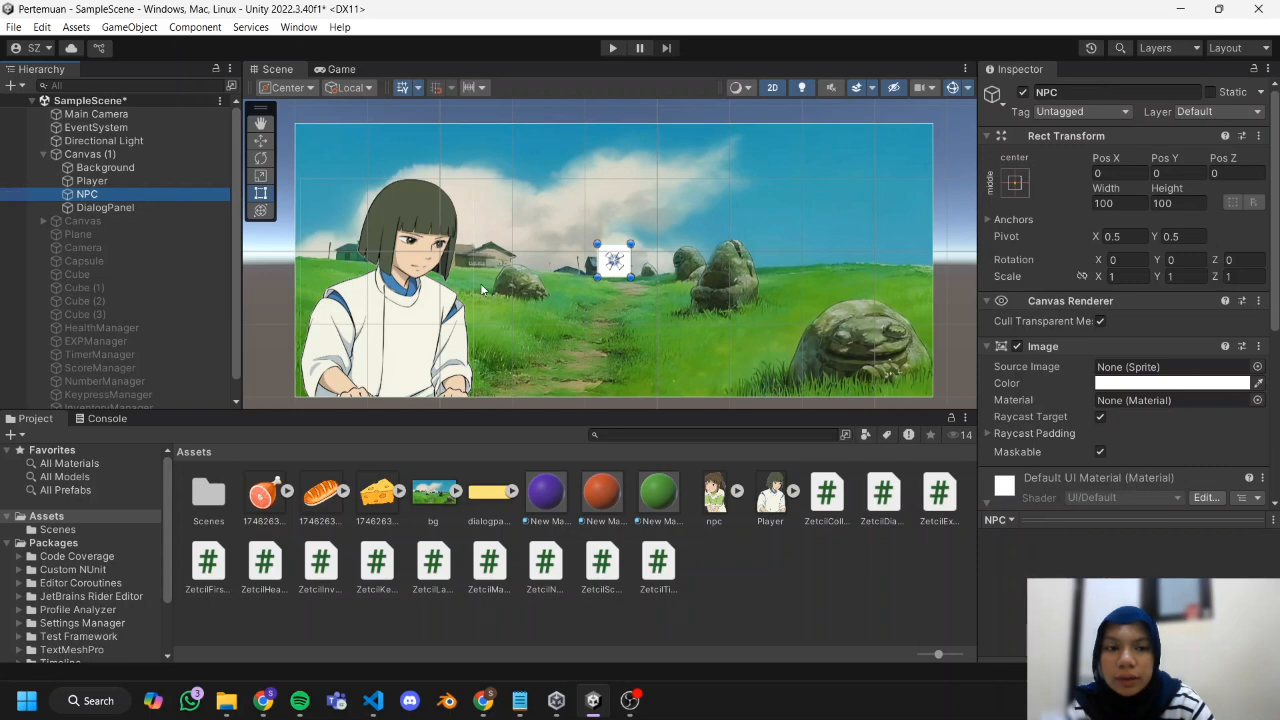
left_click_drag(726, 507, 1134, 368)
left_click_drag(631, 277, 774, 408)
left_click_drag(688, 328, 783, 298)
left_click_drag(413, 310, 425, 310)
left_click_drag(695, 298, 836, 297)
left_click(690, 320)
Assign the dialogpanel sprite to DialogPanel and stretch it into a wide box centred along the canvas's lower edge.
left_click(197, 210)
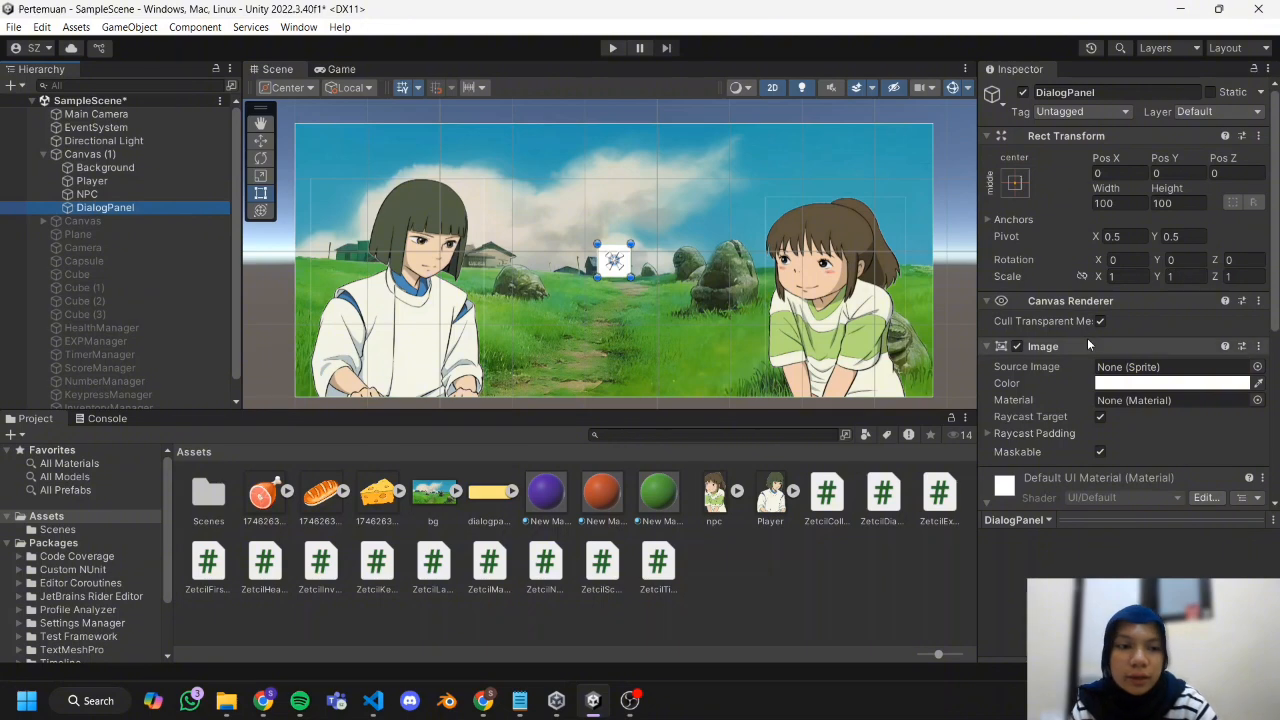
left_click_drag(480, 500, 1134, 367)
left_click_drag(614, 261, 456, 334)
left_click_drag(472, 350, 919, 394)
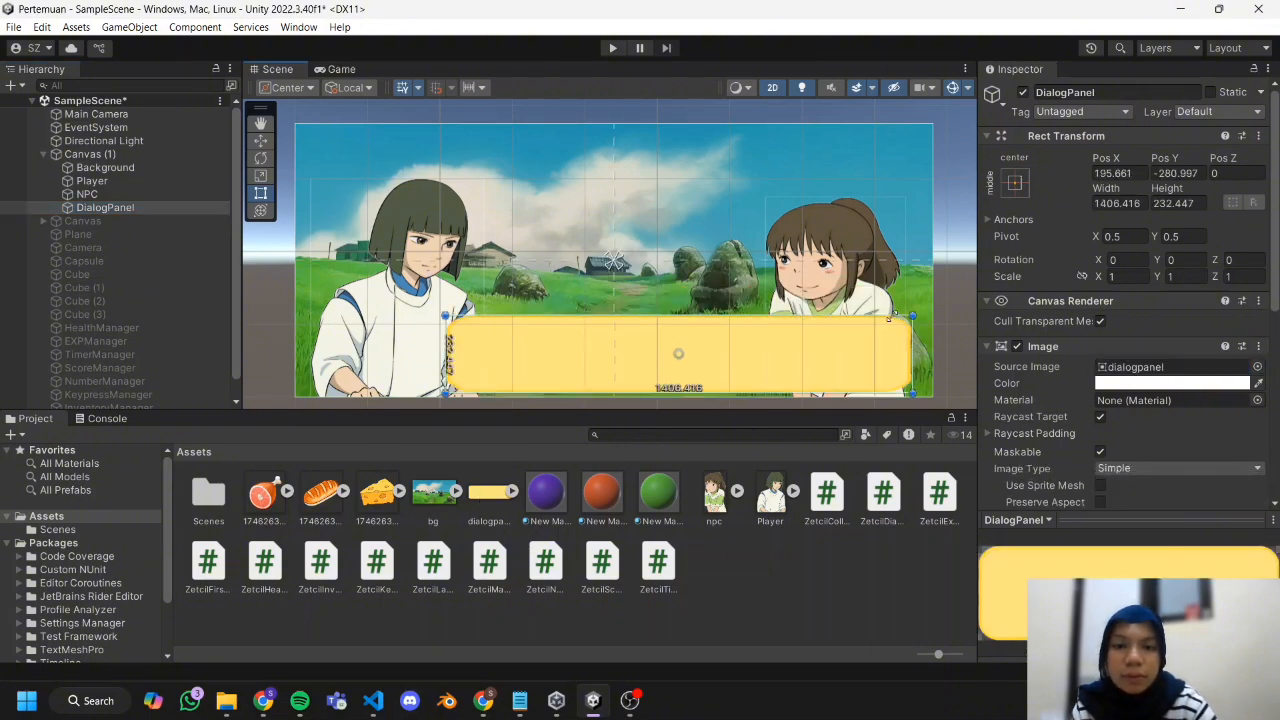
left_click_drag(679, 356, 614, 343)
Enlarge the Player and NPC images slightly and move them a little further apart.
left_click_drag(483, 179, 487, 161)
left_click_drag(765, 197, 756, 170)
left_click_drag(835, 270, 851, 270)
left_click_drag(420, 270, 411, 270)
Add a legacy text object to Canvas (1).
left_click(184, 159)
right_click(184, 162)
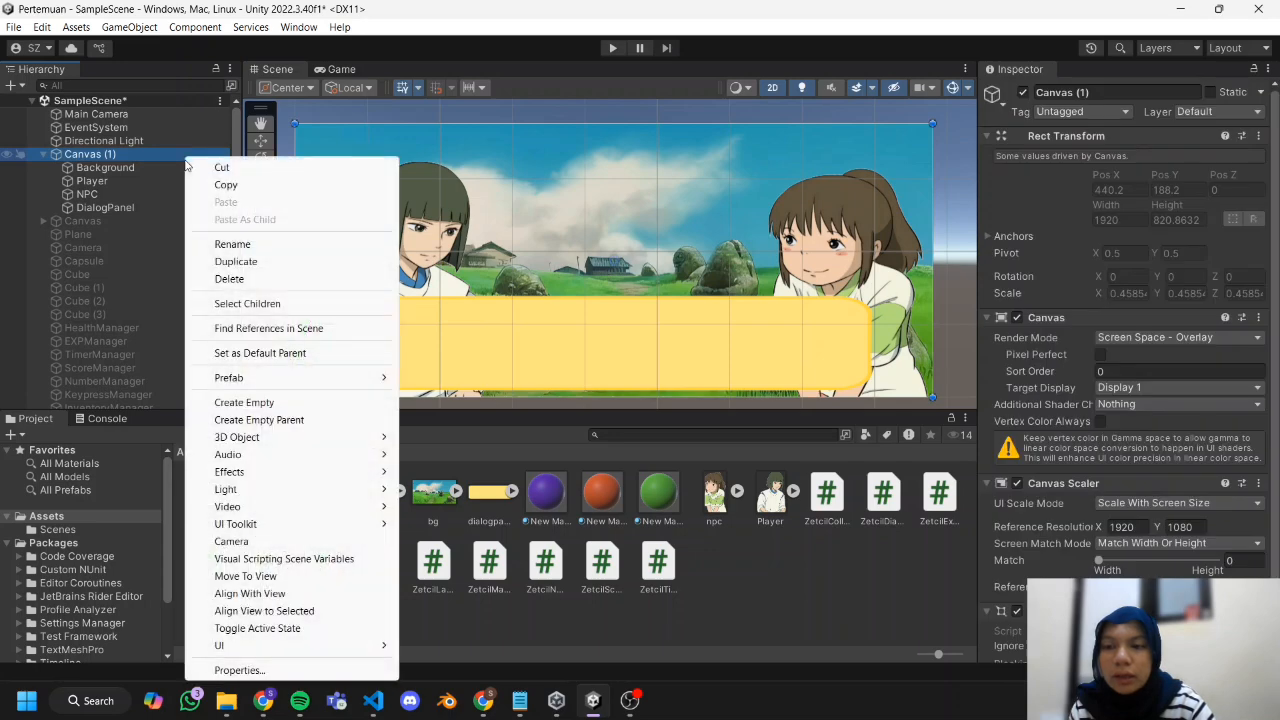
mouse_move(316, 648)
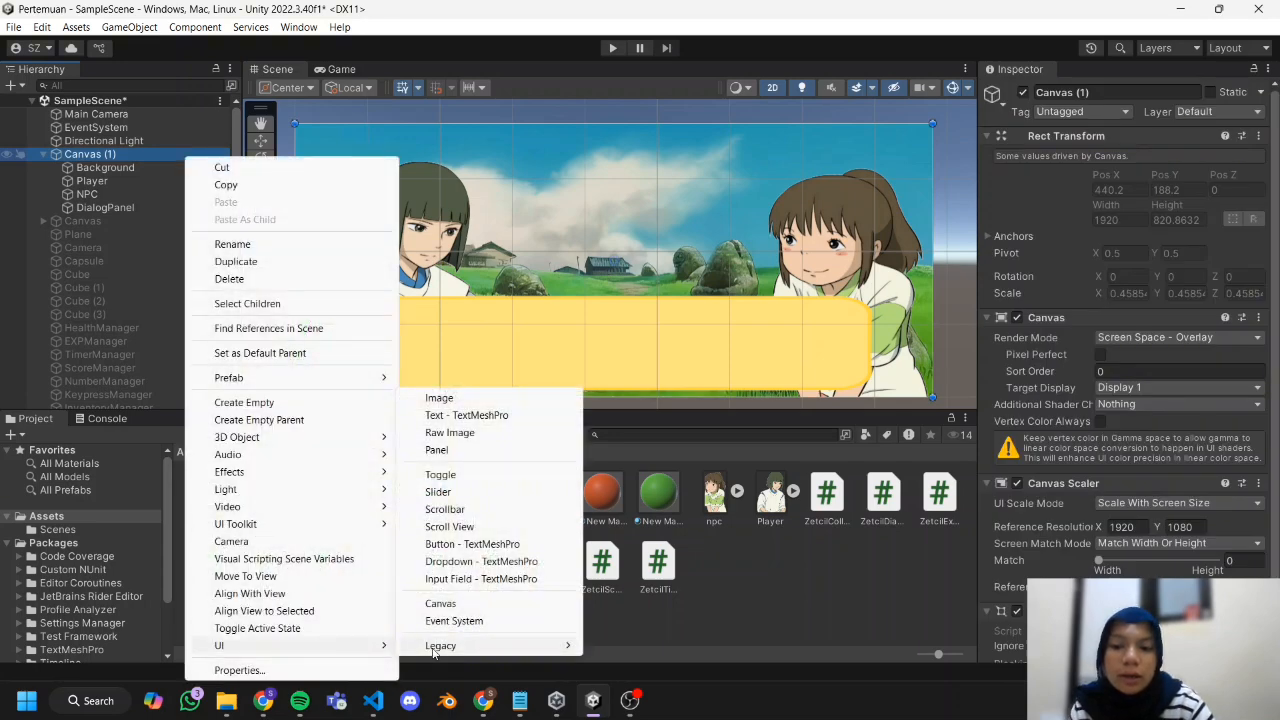
mouse_move(520, 645)
left_click(617, 646)
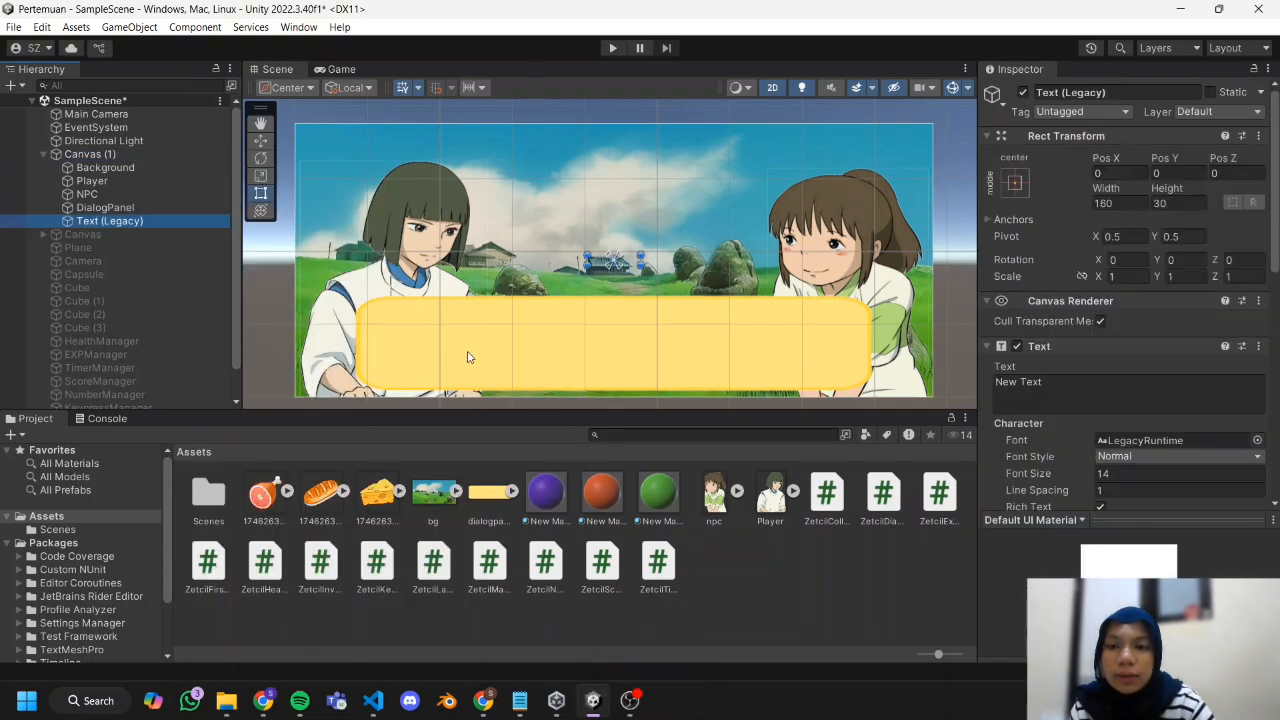
Stretch the new text across the inside of the yellow dialog box and set its font size to 36.
left_click_drag(640, 265, 468, 346)
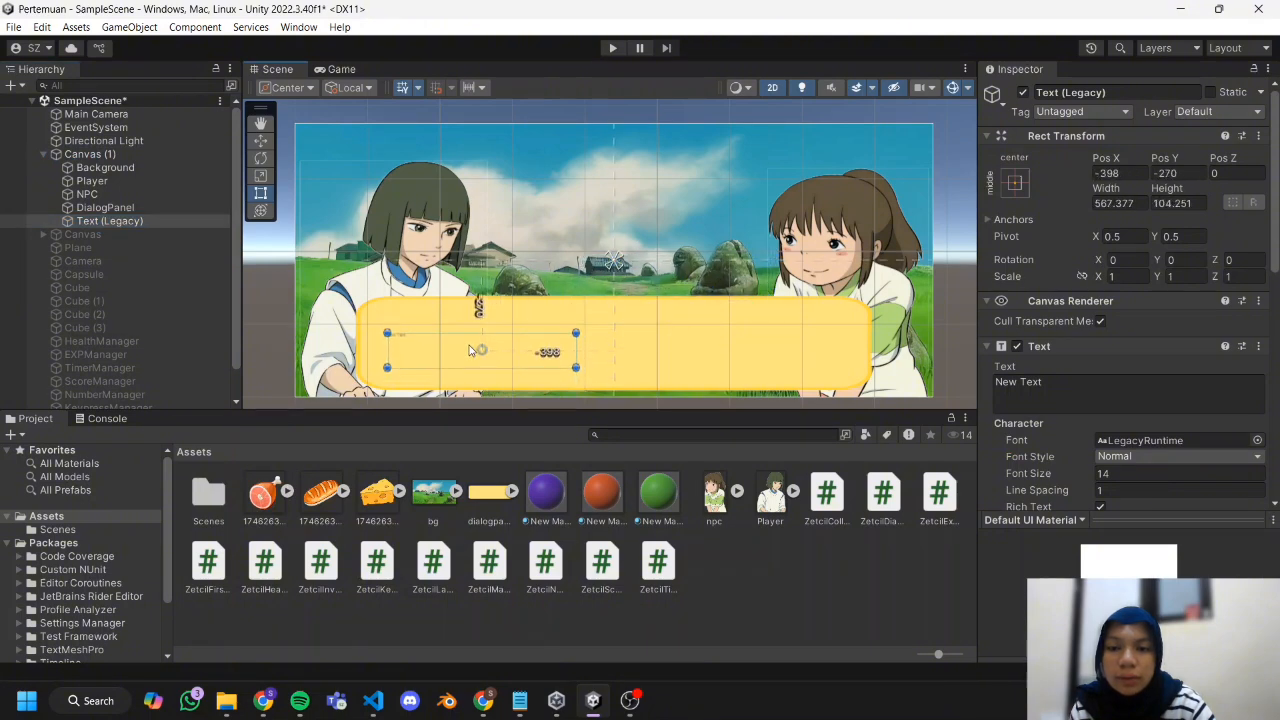
left_click_drag(577, 368, 848, 383)
left_click_drag(783, 368, 781, 362)
left_click_drag(1050, 476, 1072, 478)
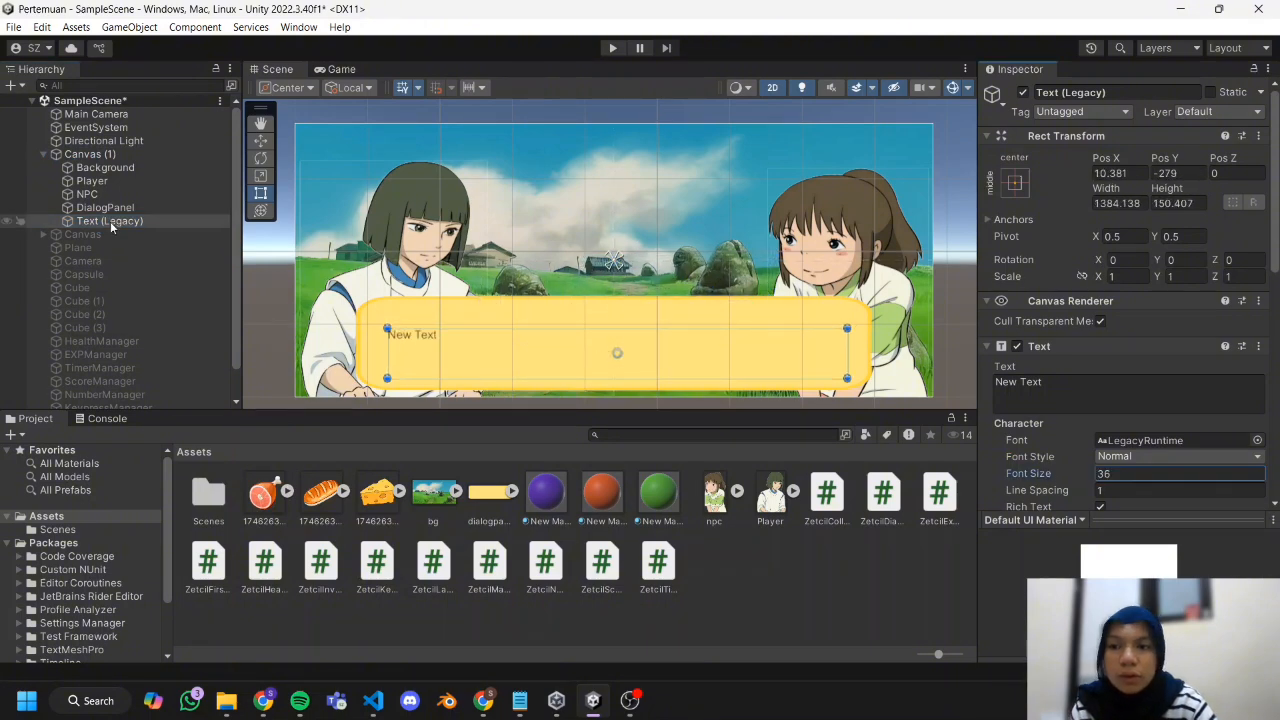
Rename the text object to TextDialog and change its displayed text to "Text Dialog".
right_click(110, 221)
left_click(214, 209)
type("TextDialog")
left_click(214, 209)
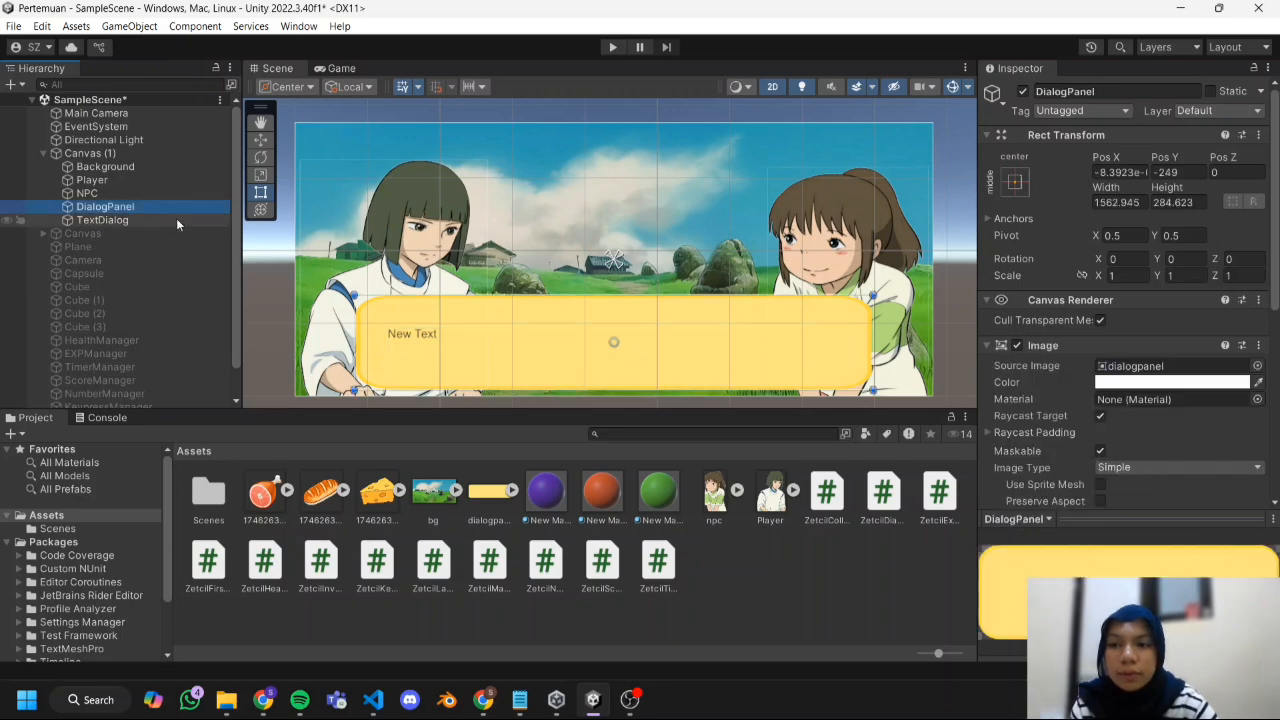
left_click(176, 218)
left_click(1020, 381)
type("Text Dialog")
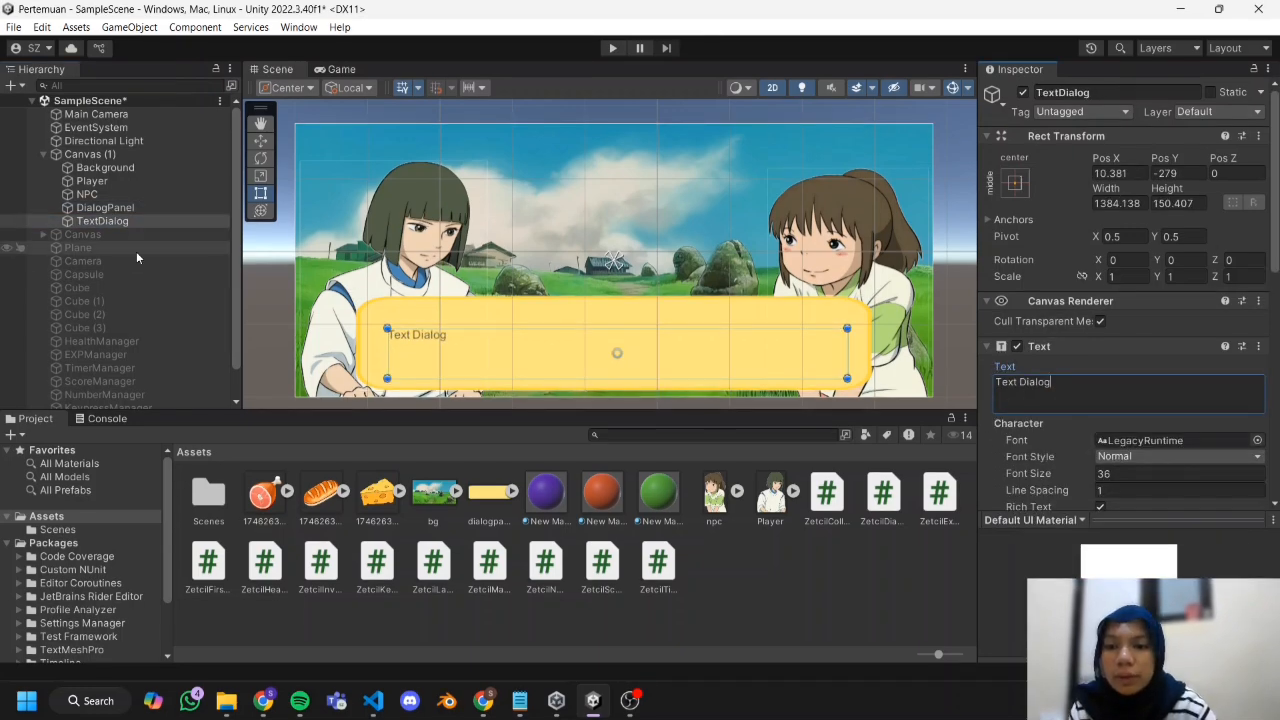
Add a second legacy text object to Canvas (1) for the speaker's name.
right_click(139, 155)
mouse_move(268, 646)
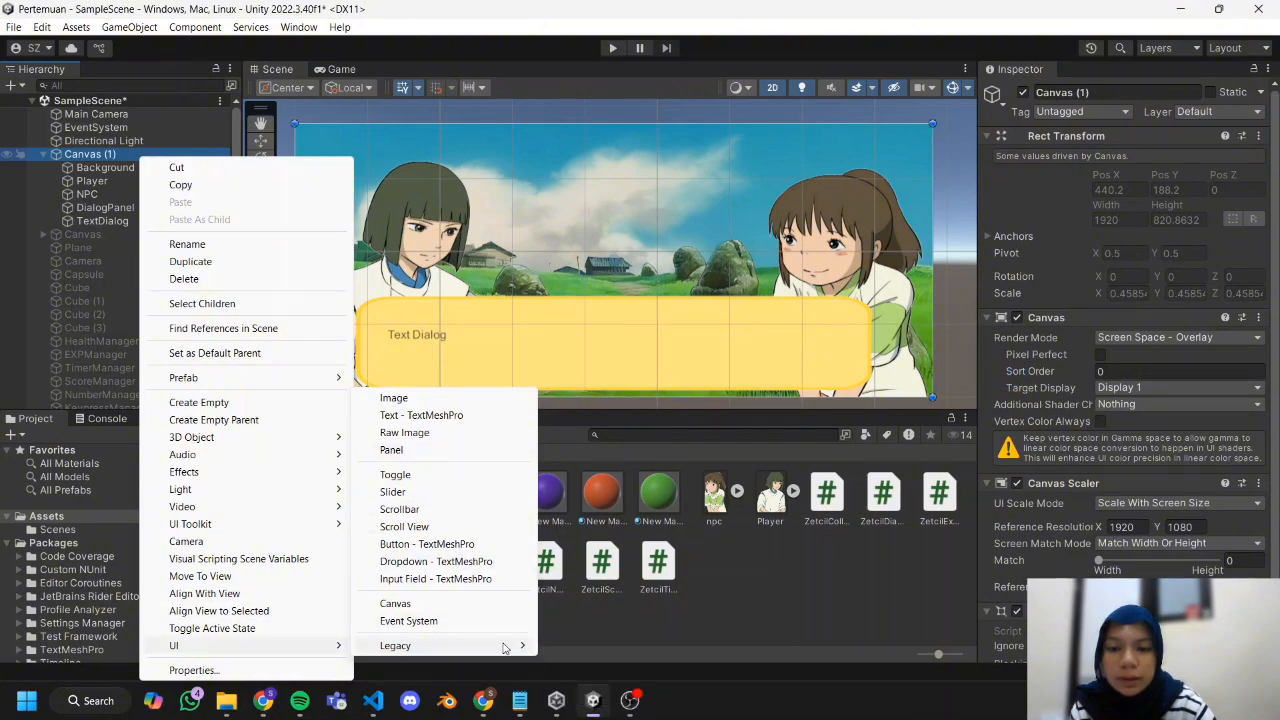
mouse_move(505, 645)
left_click(568, 646)
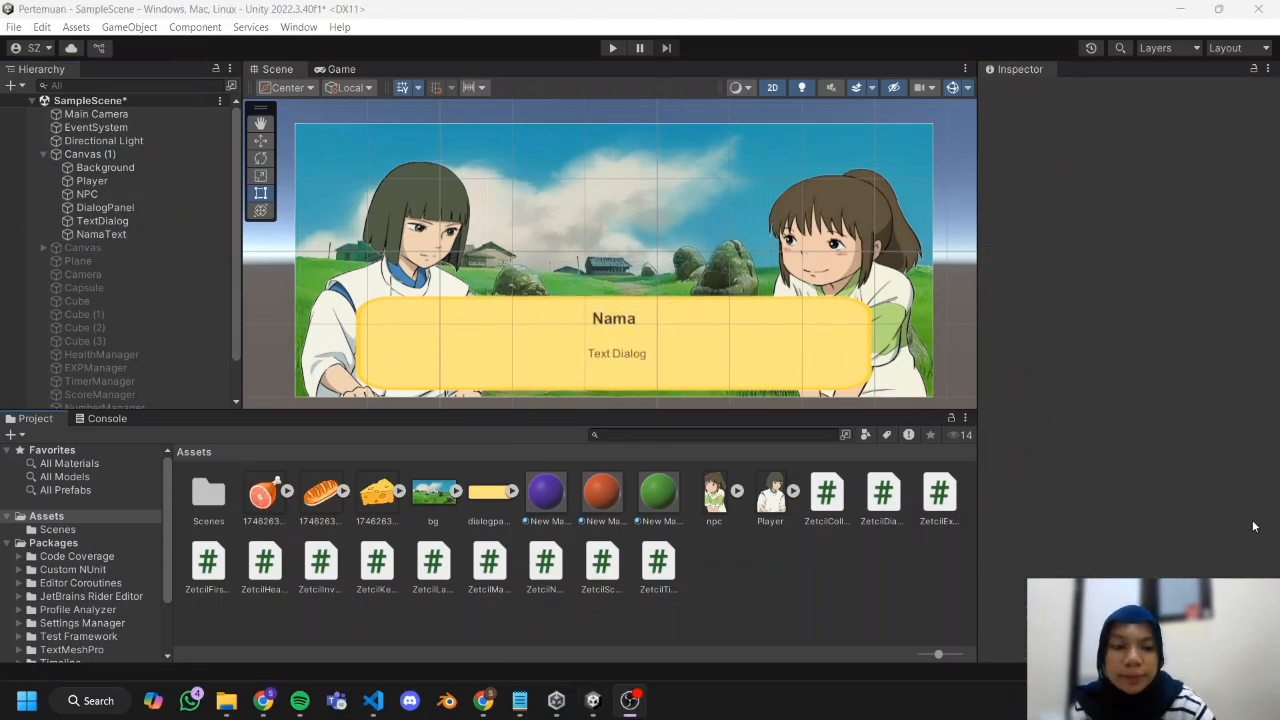
Check the ZetcilLanguage script section of the Practical Module Chapter 07 document and return to the Unity editor.
key("alt+Tab")
mouse_move(593, 700)
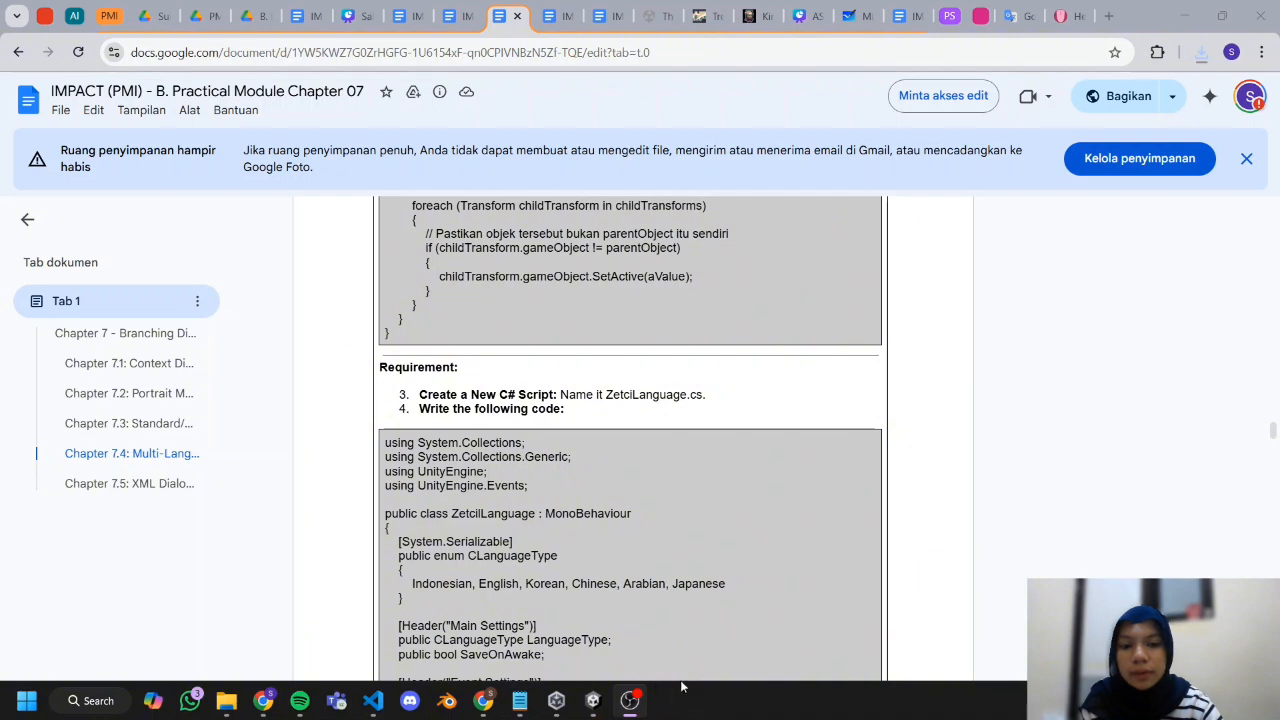
left_click(562, 709)
left_click(593, 700)
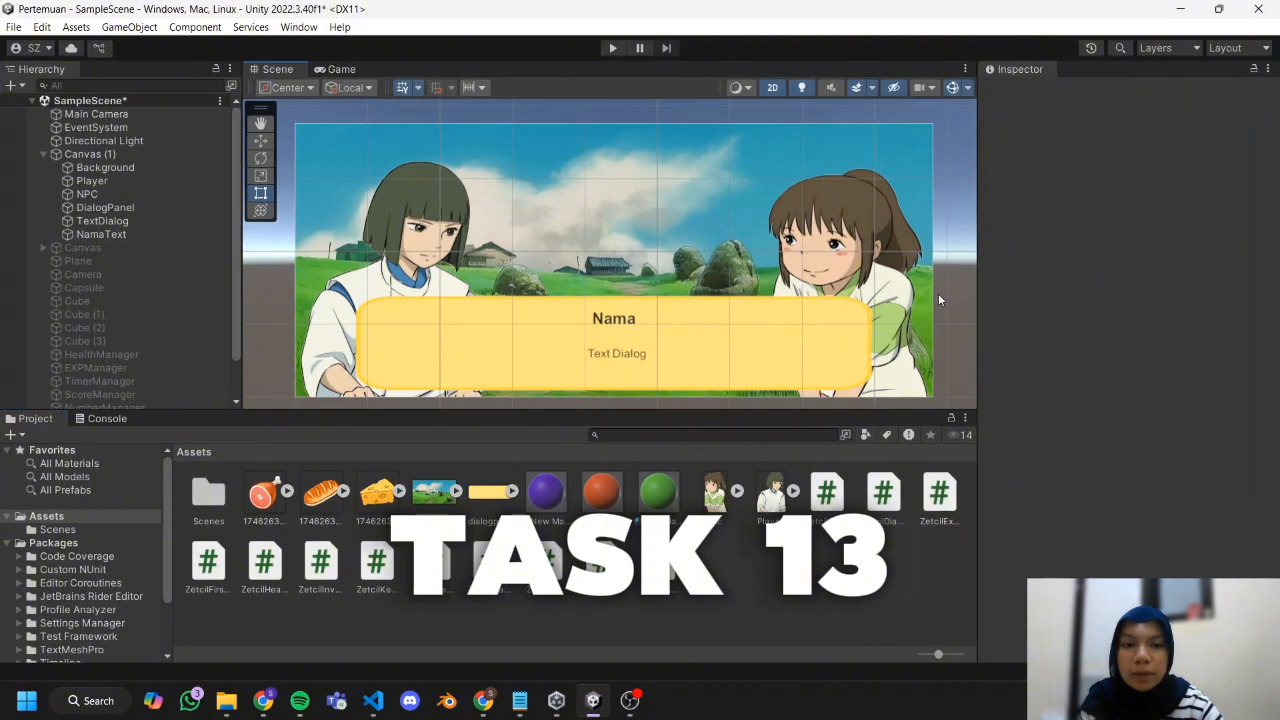
Add a legacy button to Canvas (1), enlarge it to about 270 by 80 and place it in the canvas's upper left corner.
left_click(138, 158)
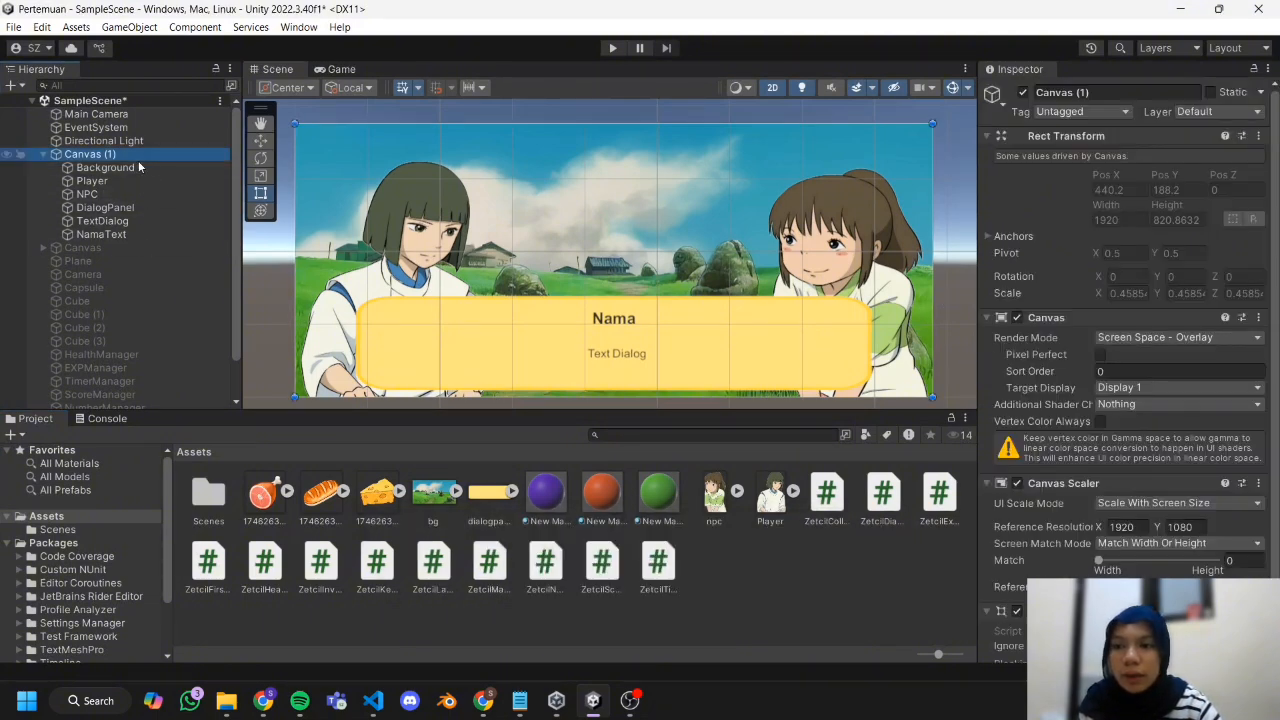
right_click(138, 160)
mouse_move(219, 646)
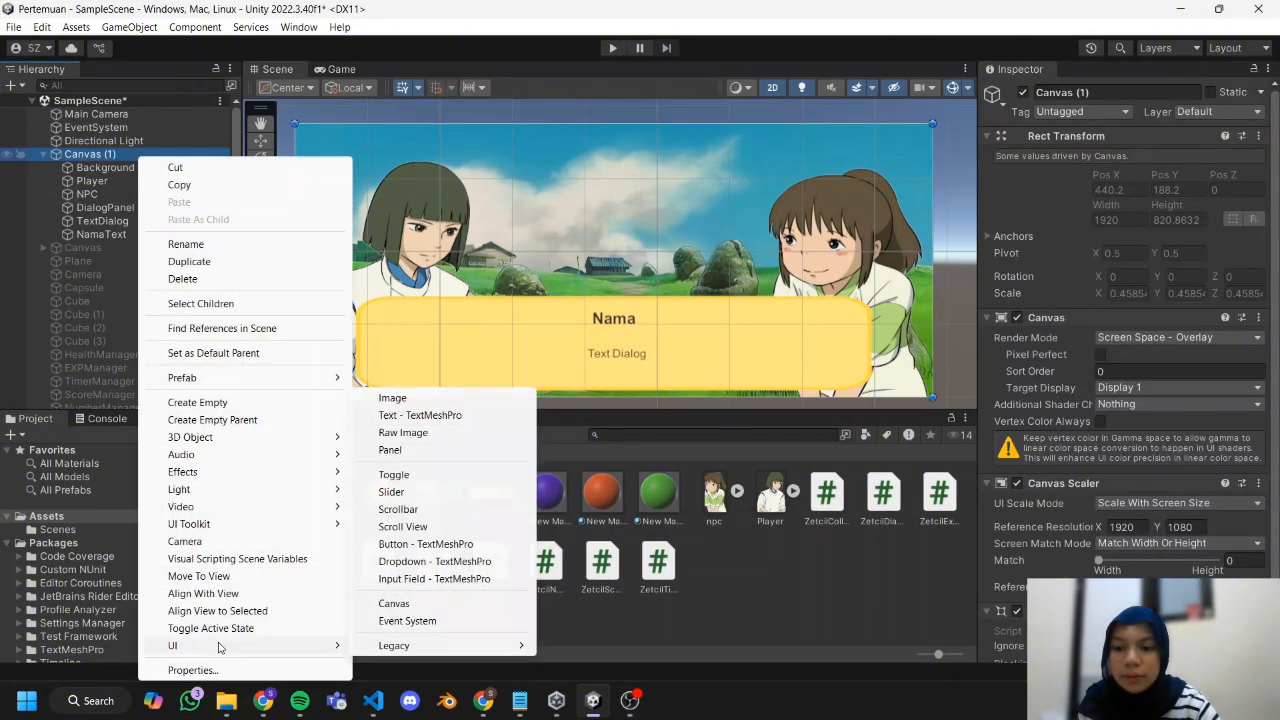
mouse_move(415, 646)
left_click(598, 664)
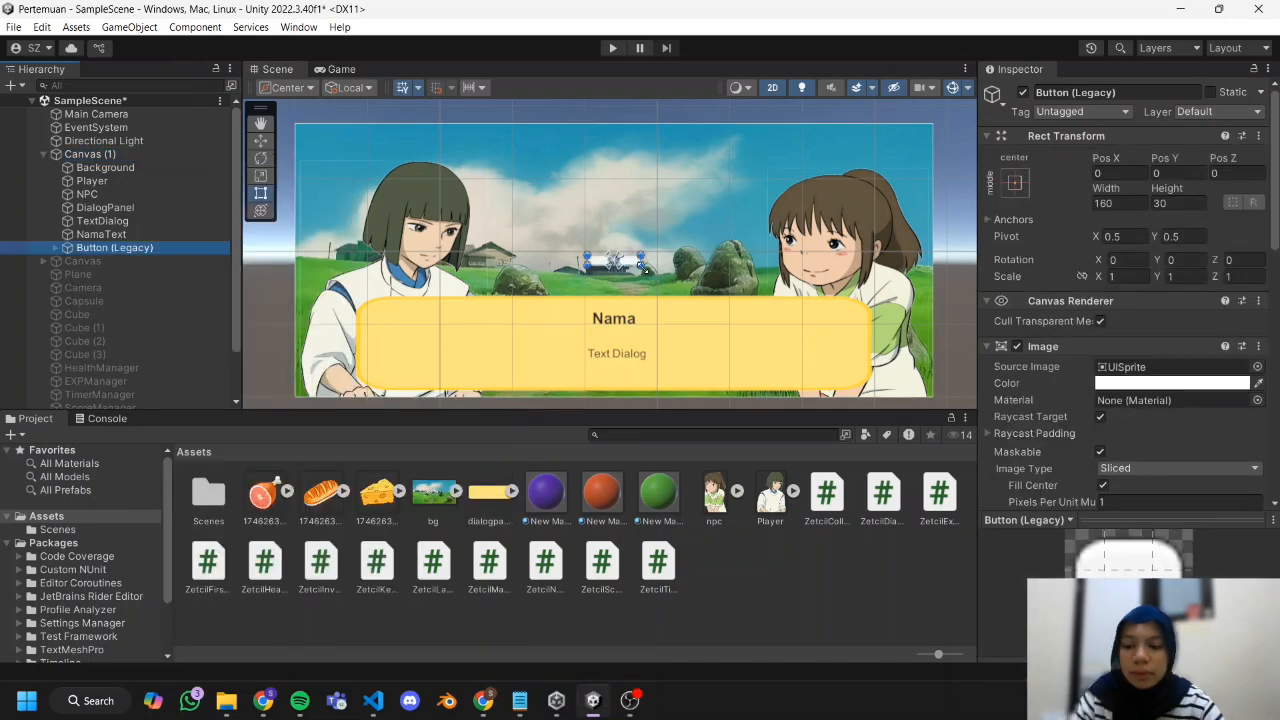
left_click_drag(643, 267, 362, 149)
left_click_drag(413, 156, 381, 149)
Expand the new button to show its child text and rename the button to IndButton.
left_click(55, 248)
right_click(79, 253)
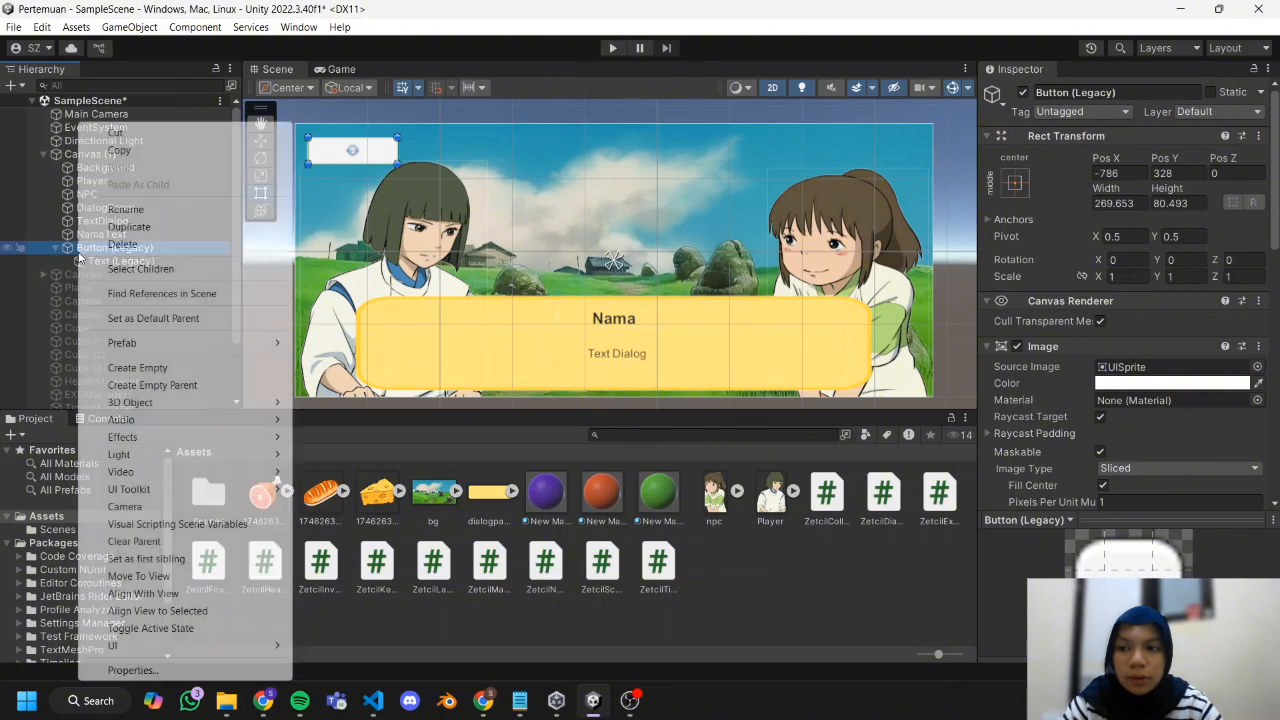
left_click(190, 210)
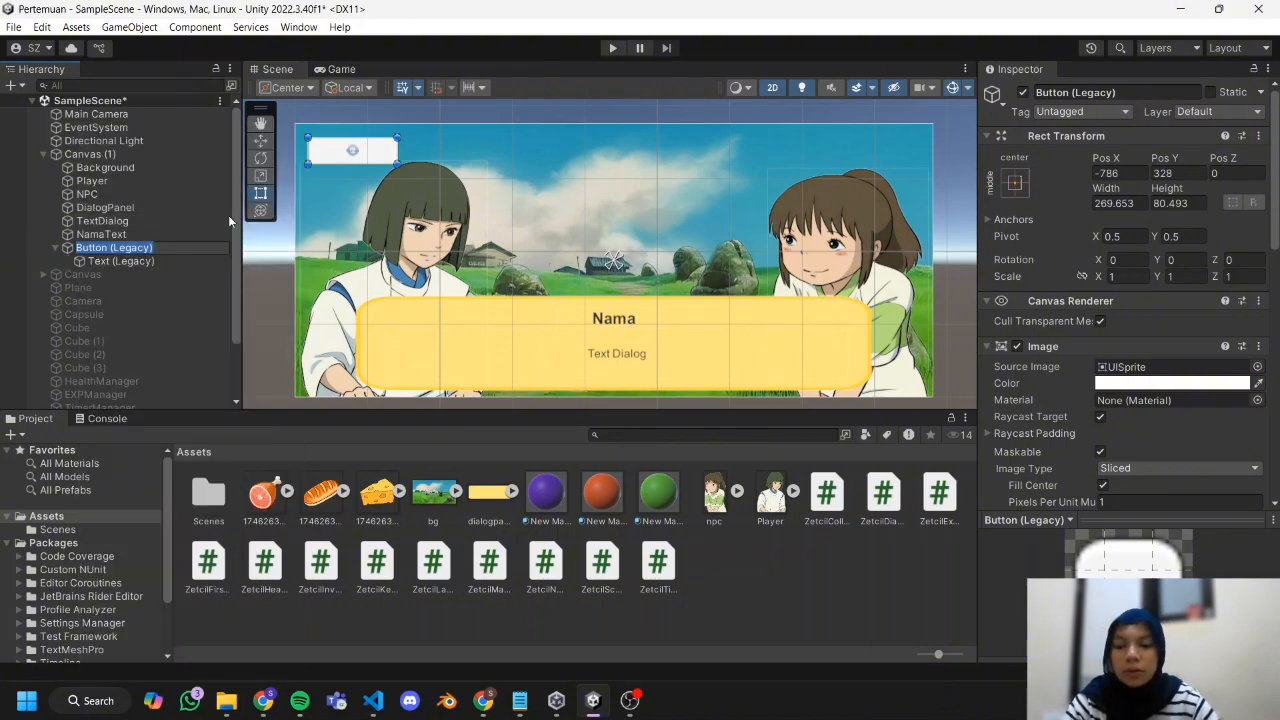
key("BackSpace")
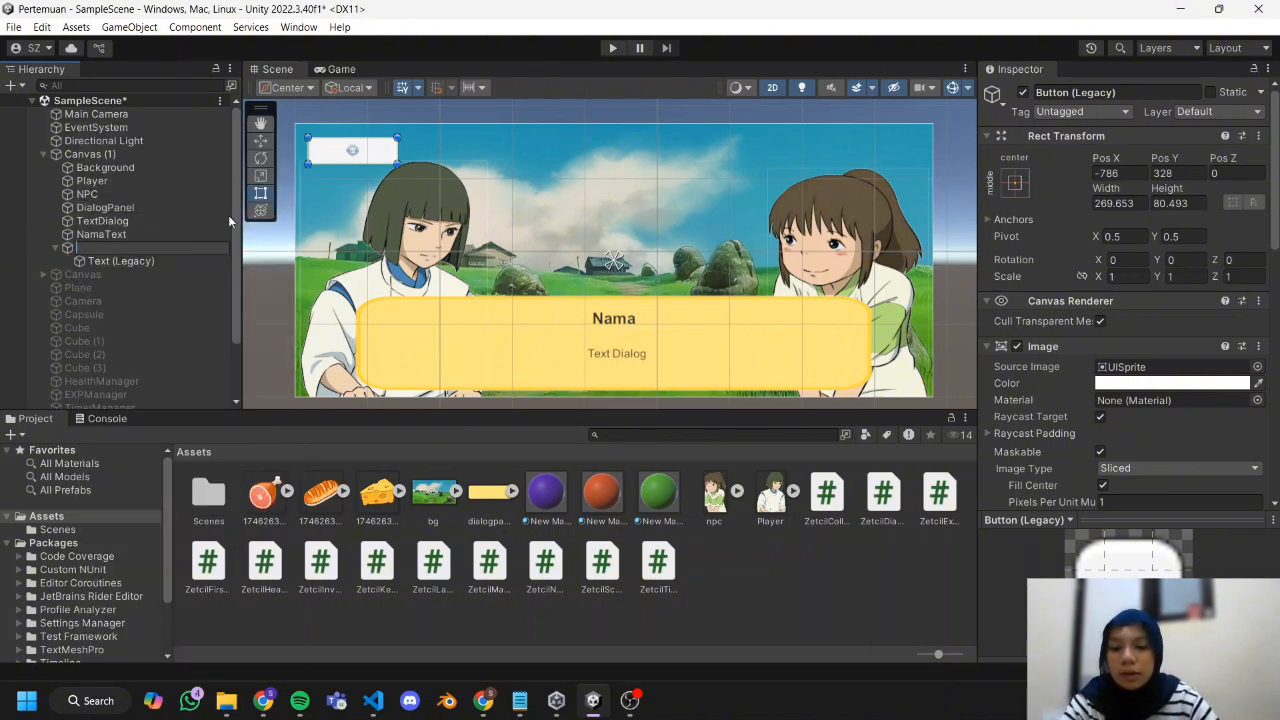
type("Ind")
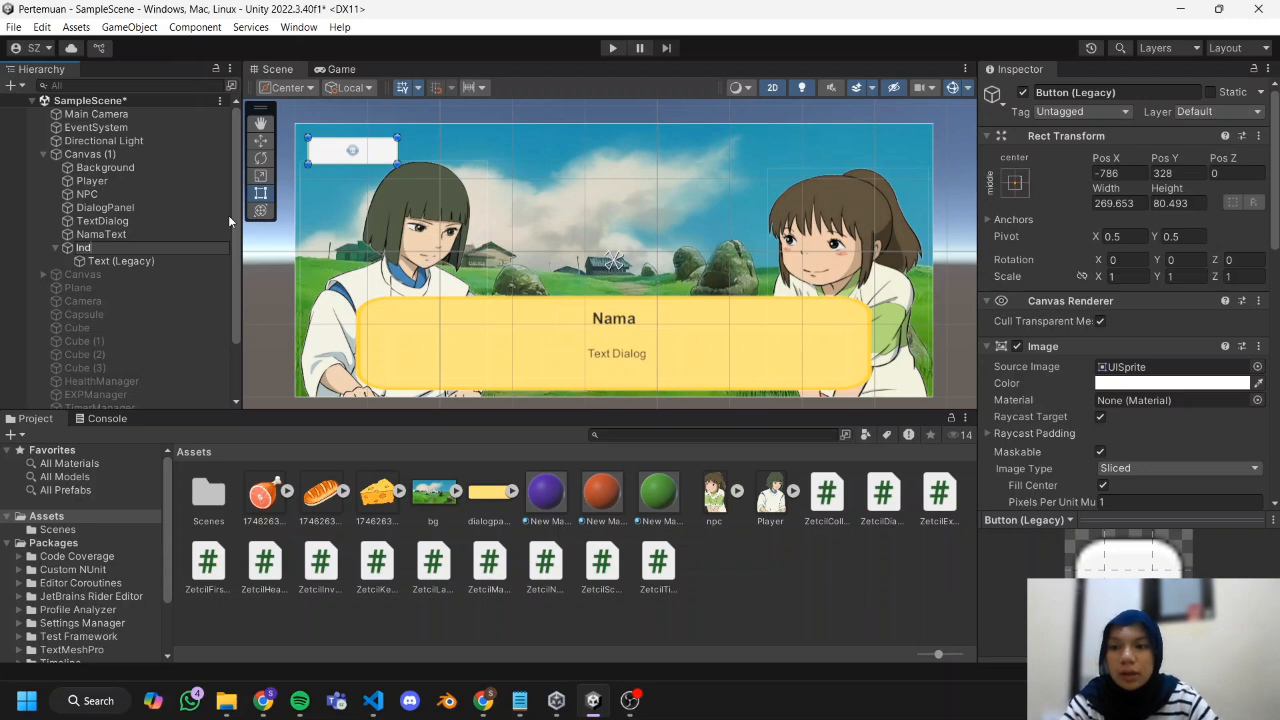
type("Bu")
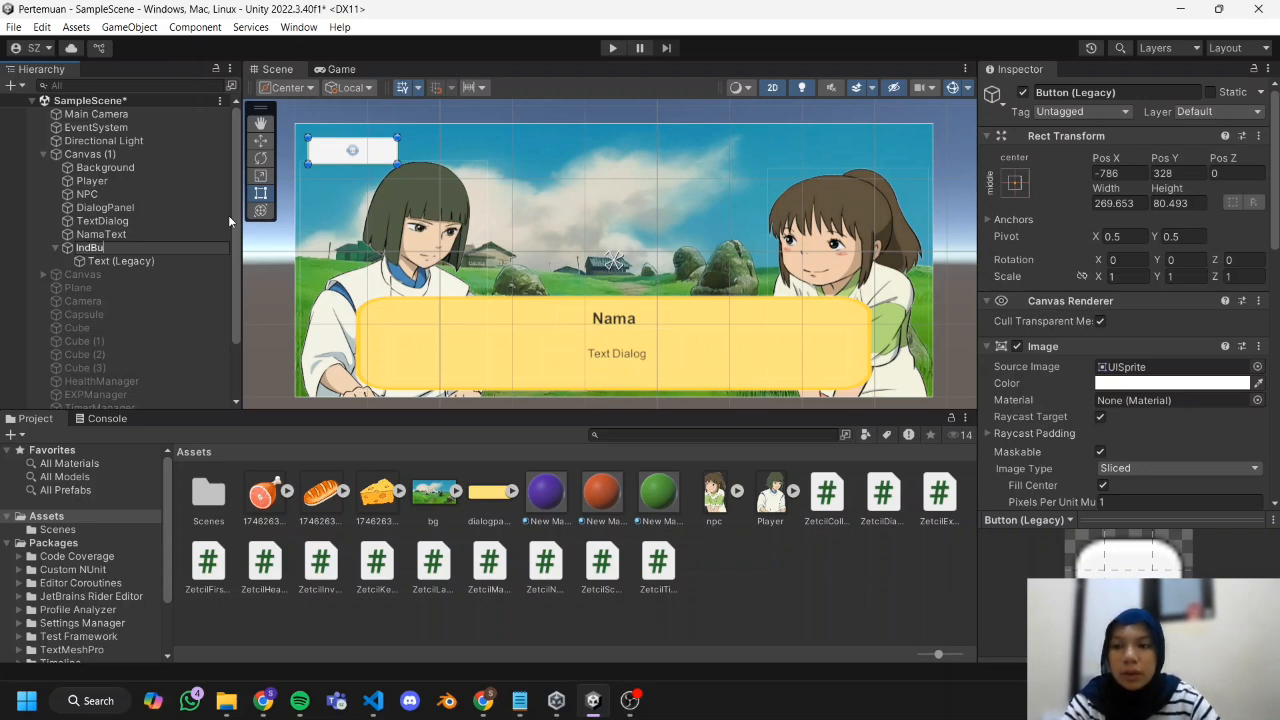
type("tton")
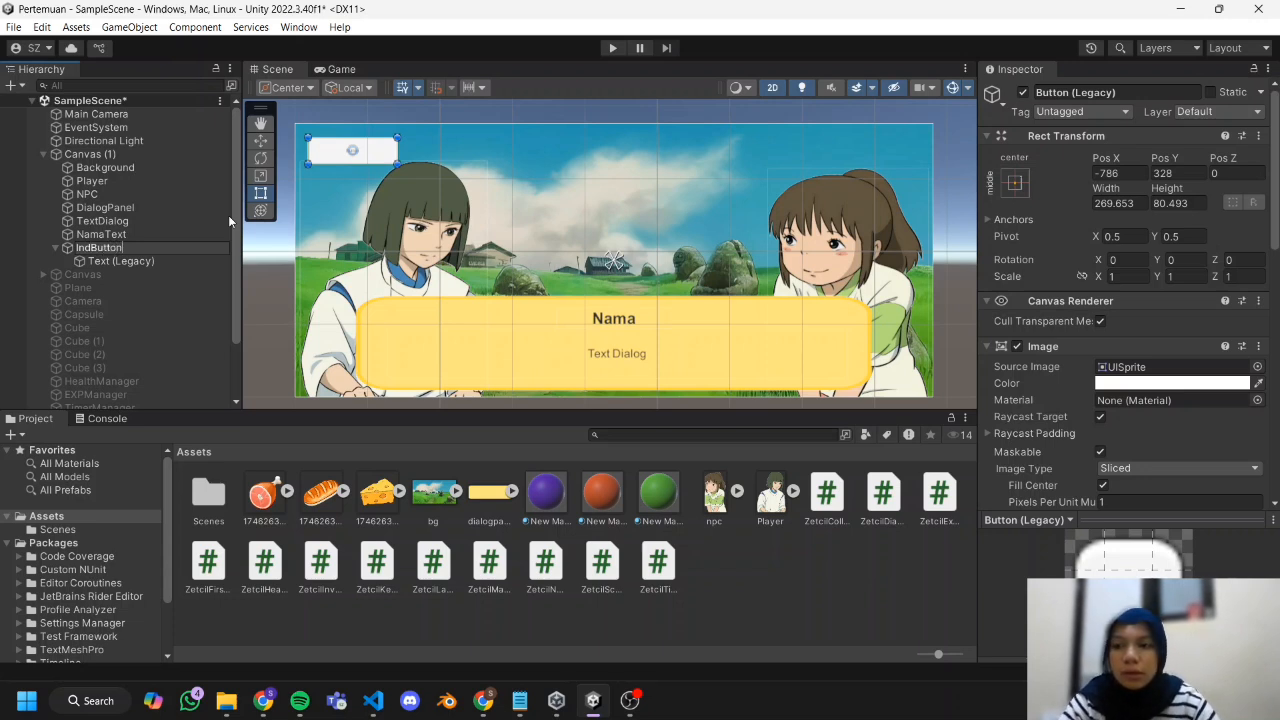
key("Return")
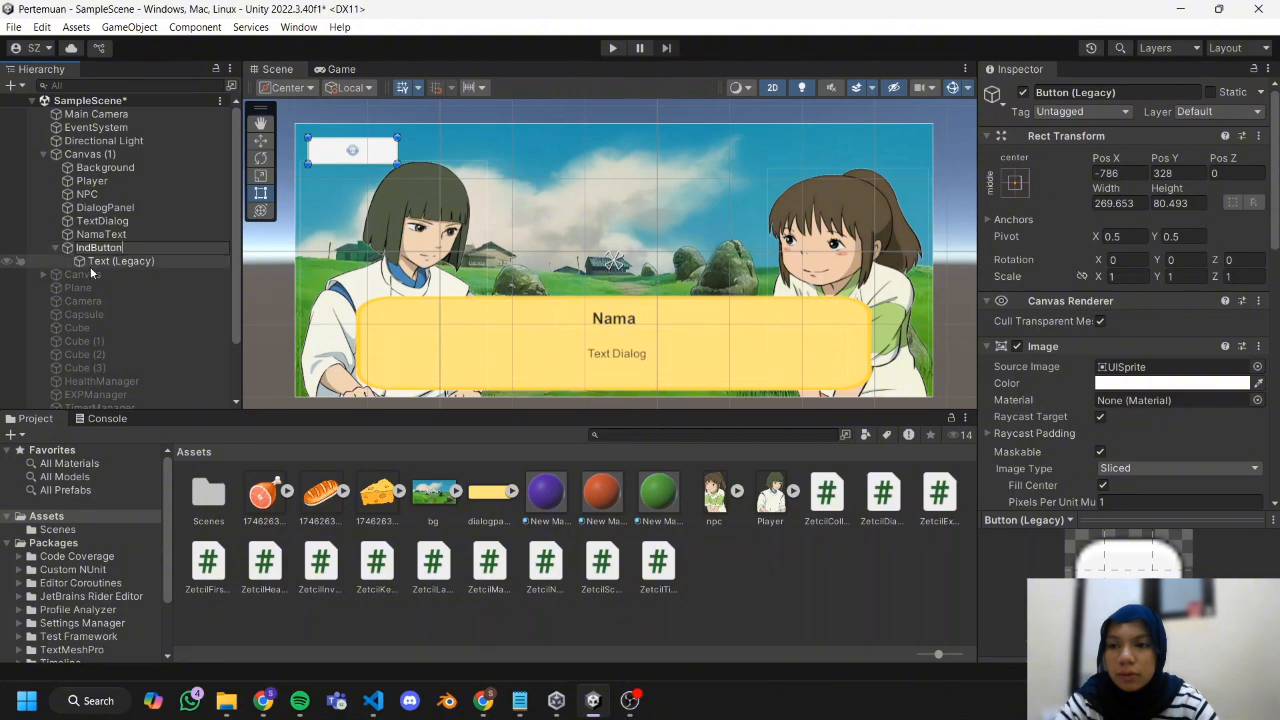
Change the label of IndButton to "IND" with font size 45.
left_click(90, 261)
double_click(1010, 381)
type("IND")
scroll(1100, 380, "down", 5)
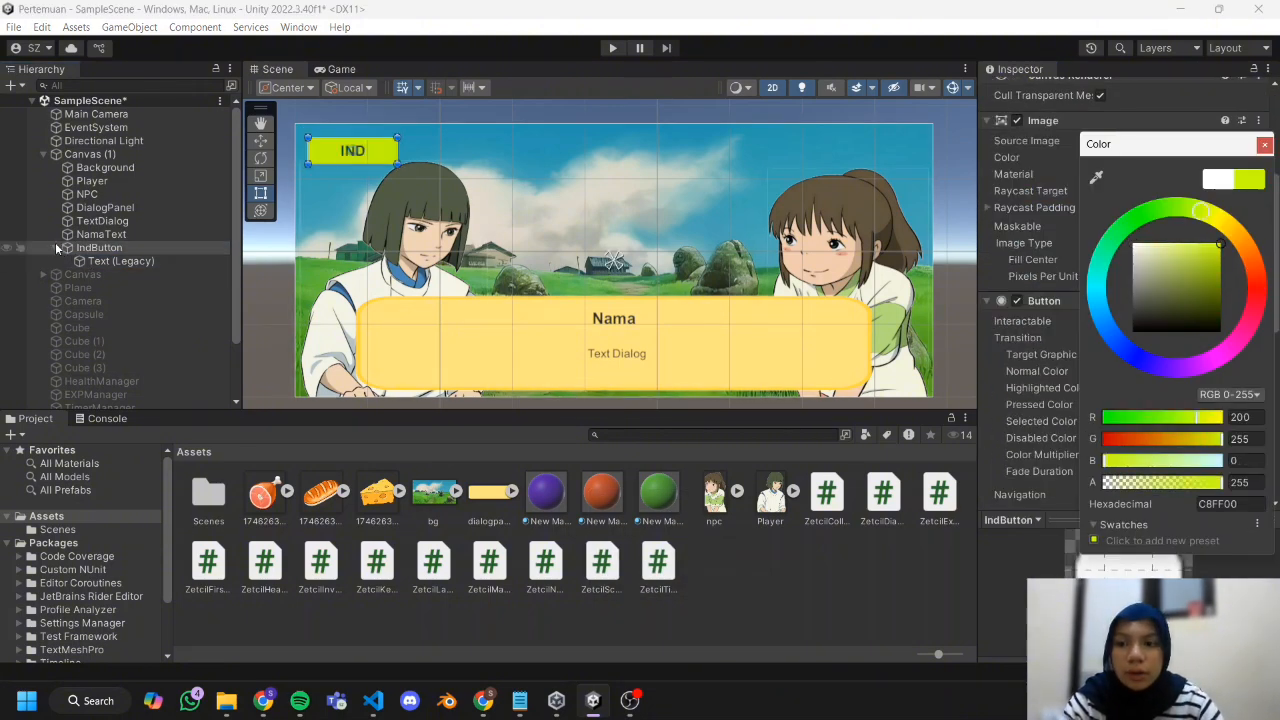
Duplicate IndButton and rename the copy to JepButton.
left_click(58, 246)
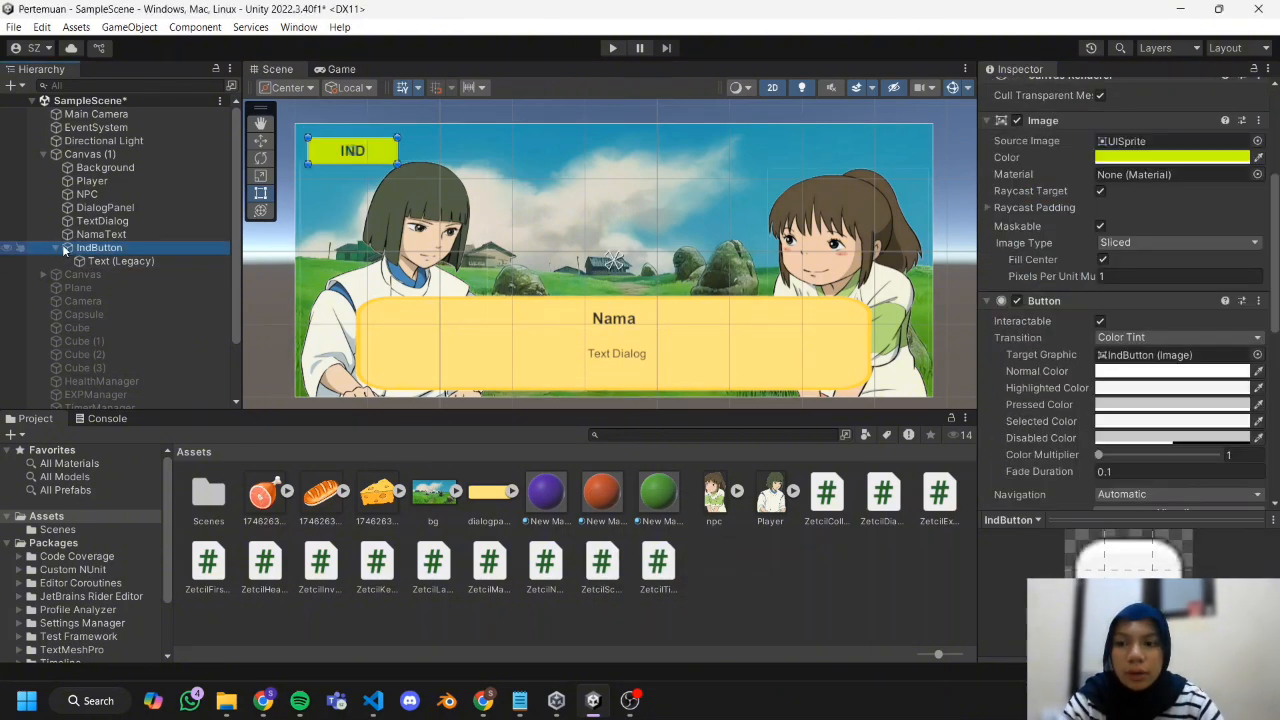
left_click(56, 248)
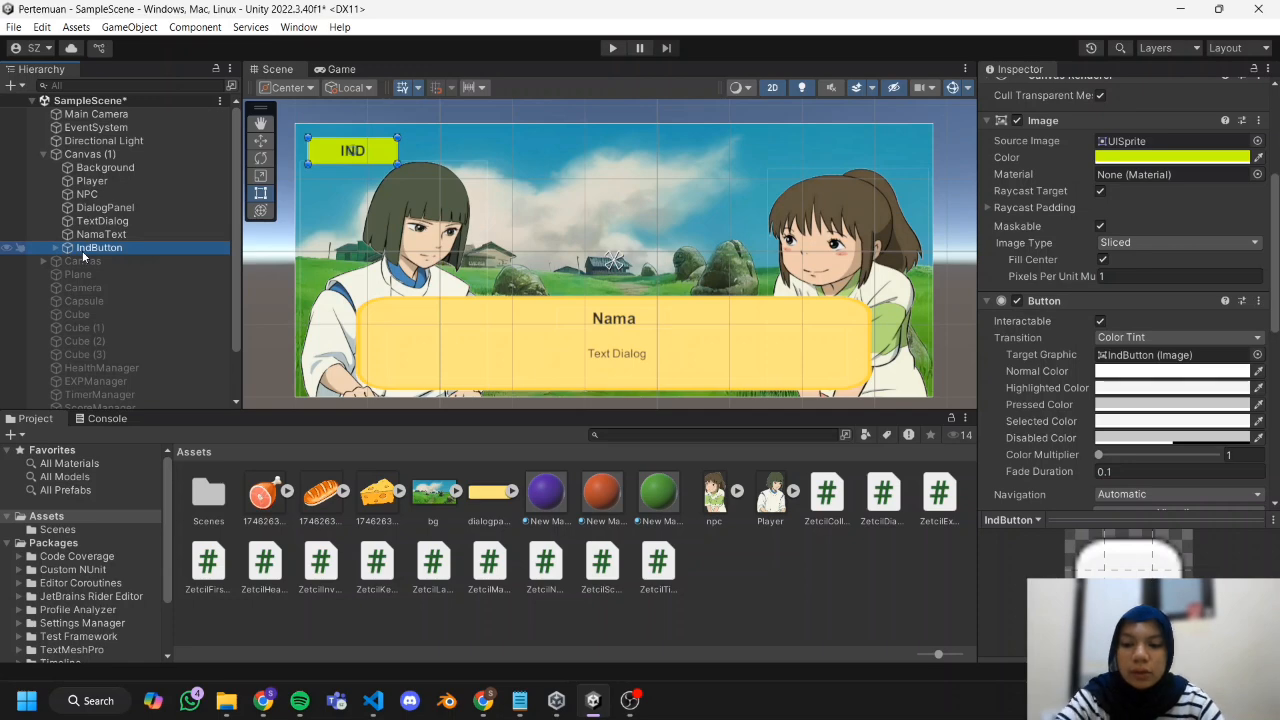
key("ctrl+d")
right_click(94, 262)
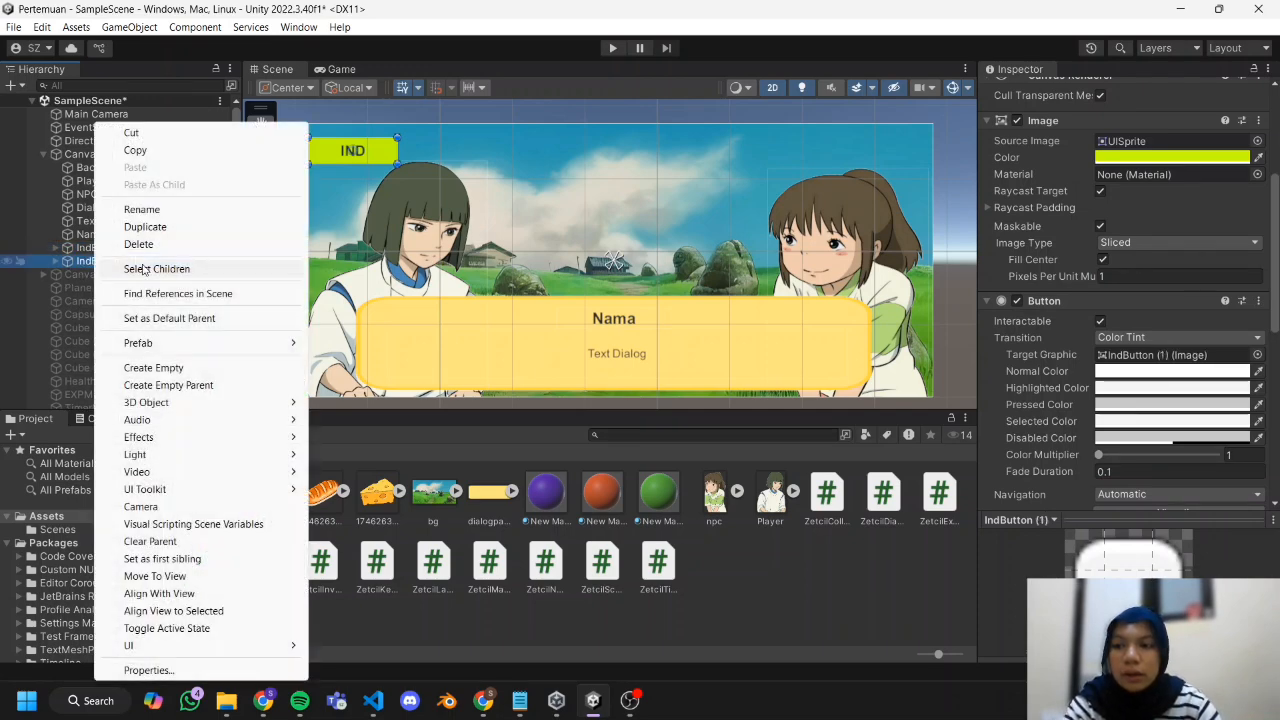
left_click(170, 210)
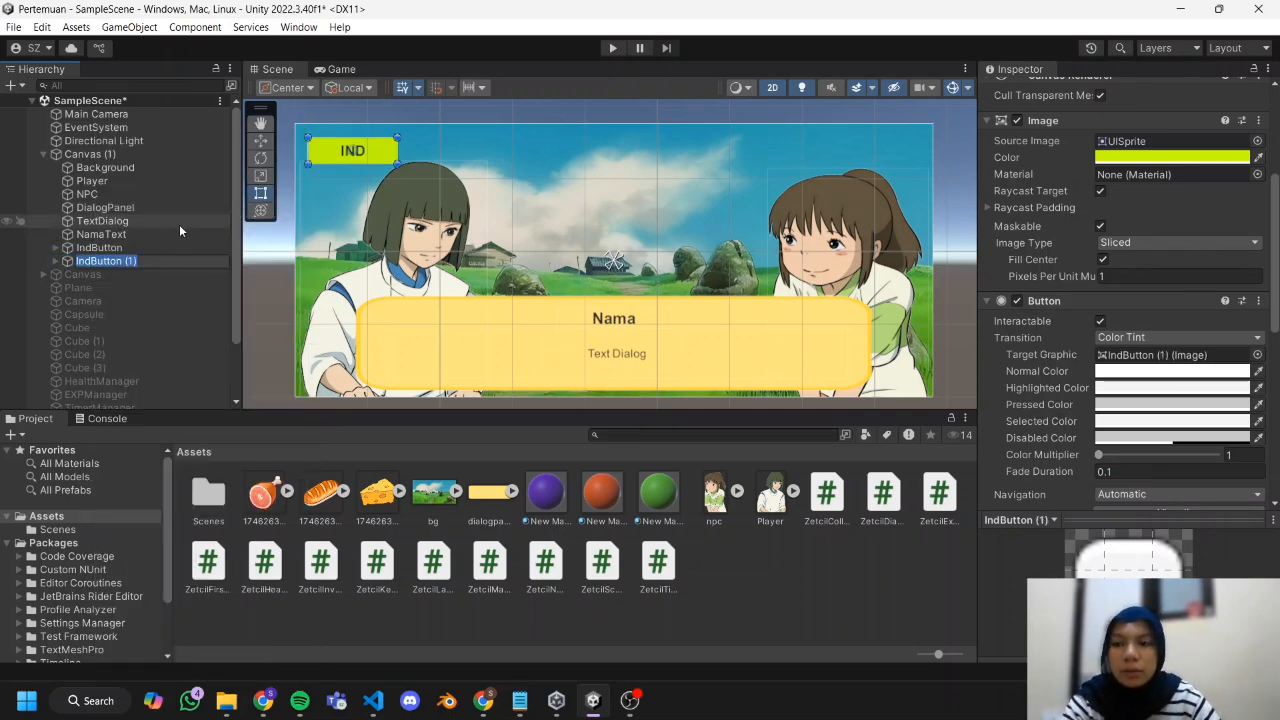
type("J")
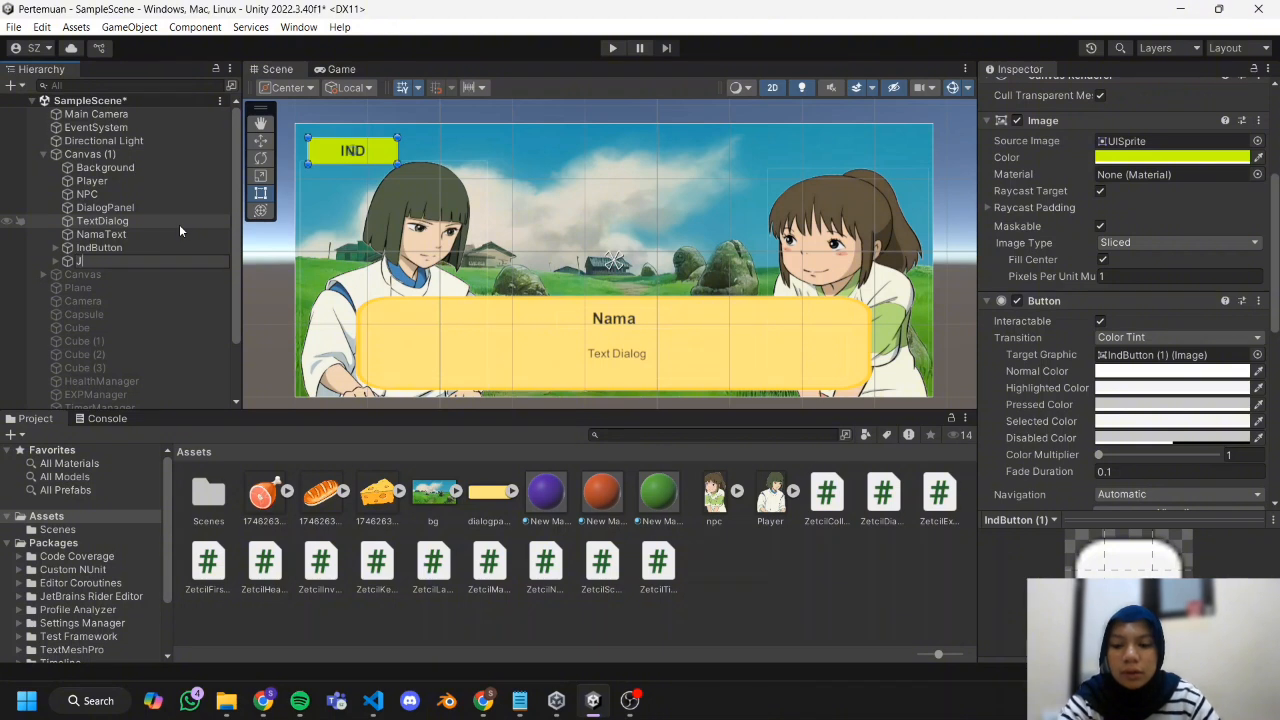
key("Caps_Lock")
type("epButton")
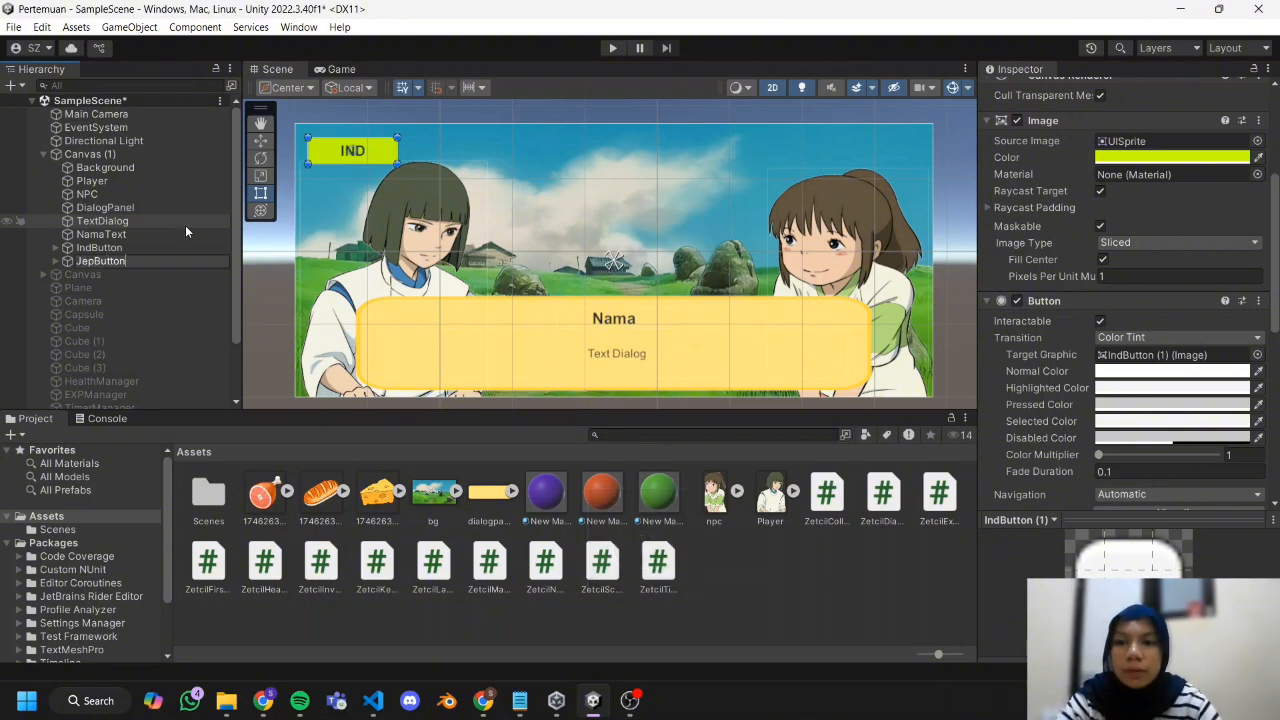
Move JepButton to the canvas's upper right corner and change its label to "JEP".
left_click(263, 143)
left_click_drag(418, 152, 936, 166)
left_click(55, 261)
left_click(120, 274)
left_click(1100, 165)
type("JEP")
left_click(630, 701)
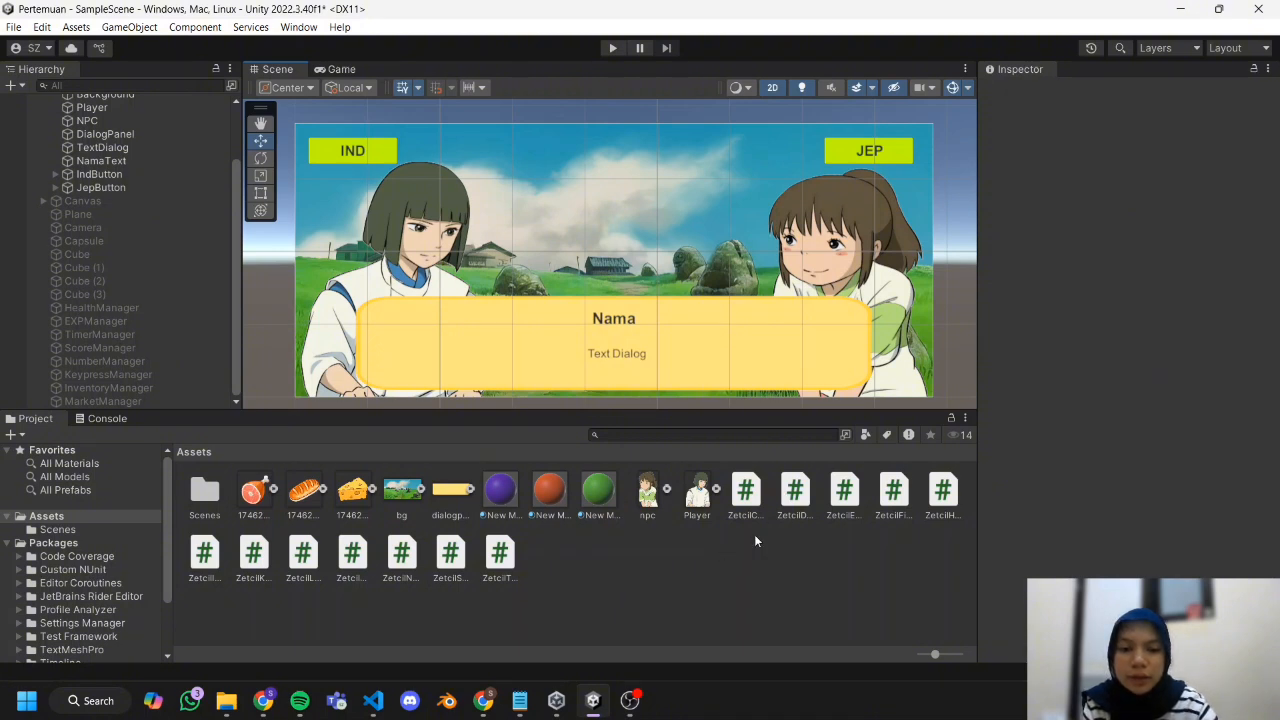
Show the project assets as a list and select the ZetcilLanguage script to inspect it.
scroll(751, 545, "down", 5, "ctrl")
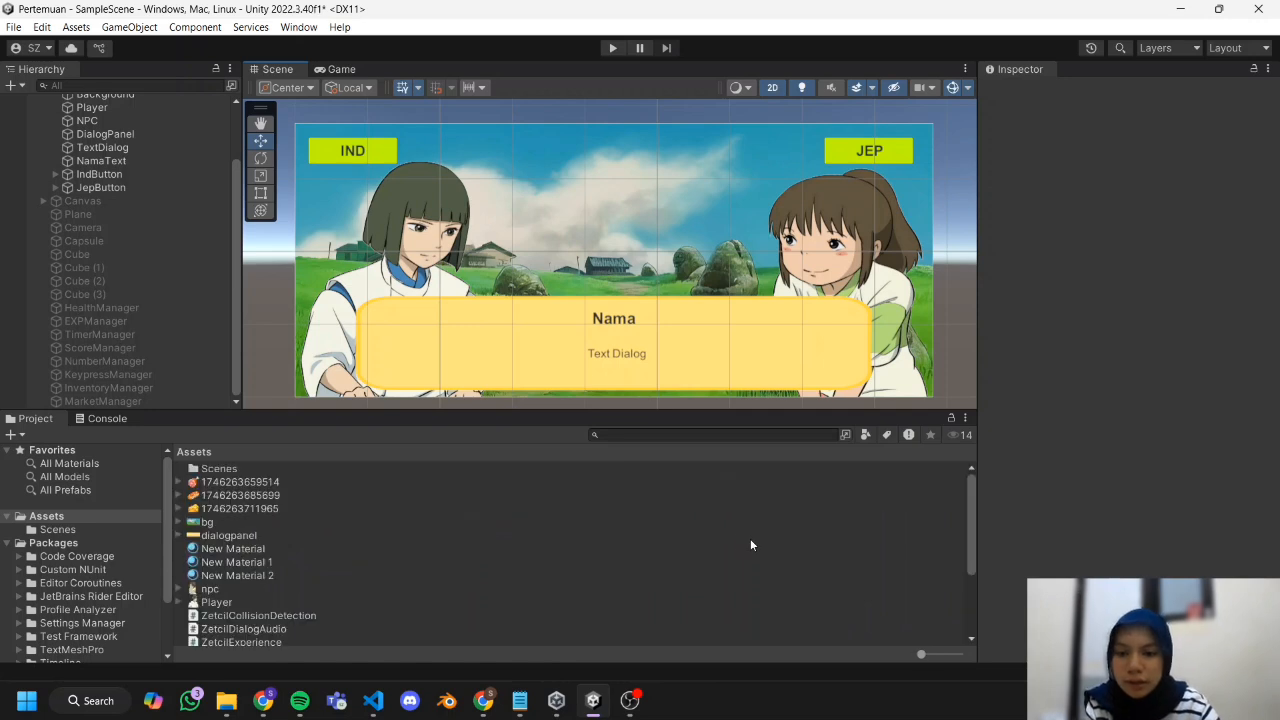
scroll(384, 591, "down", 2)
scroll(300, 565, "down", 2)
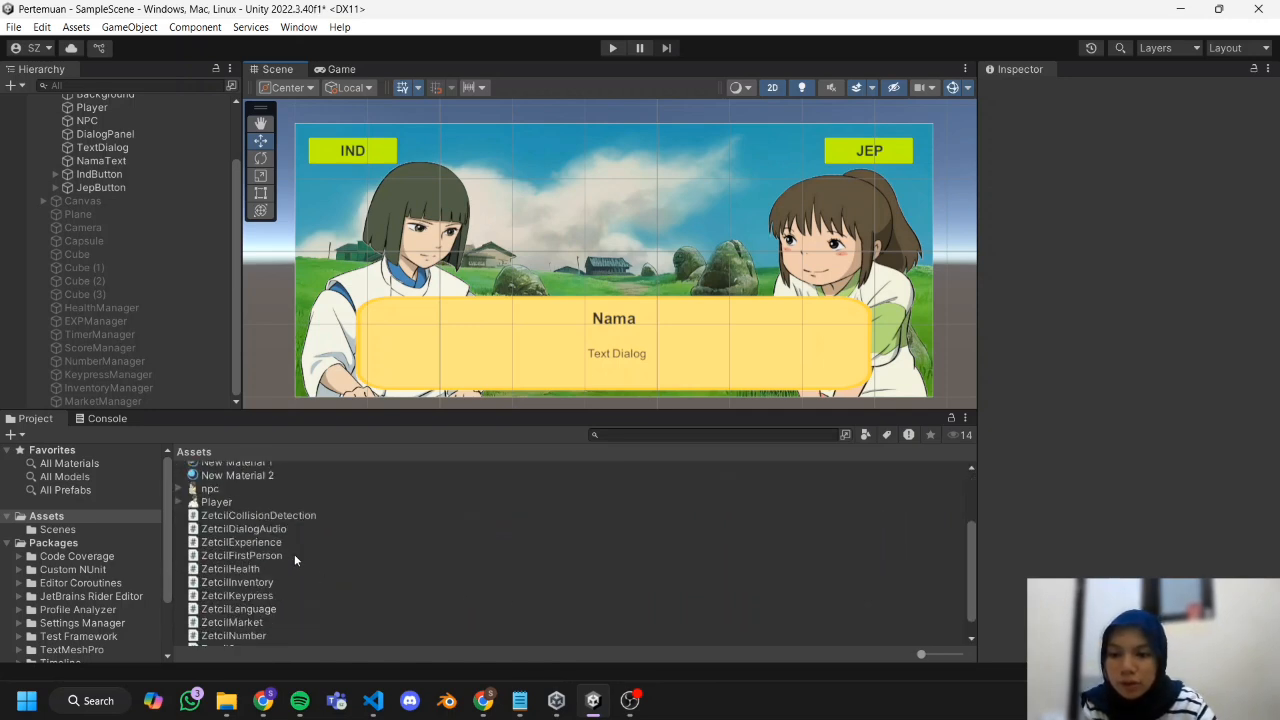
scroll(271, 536, "down", 1)
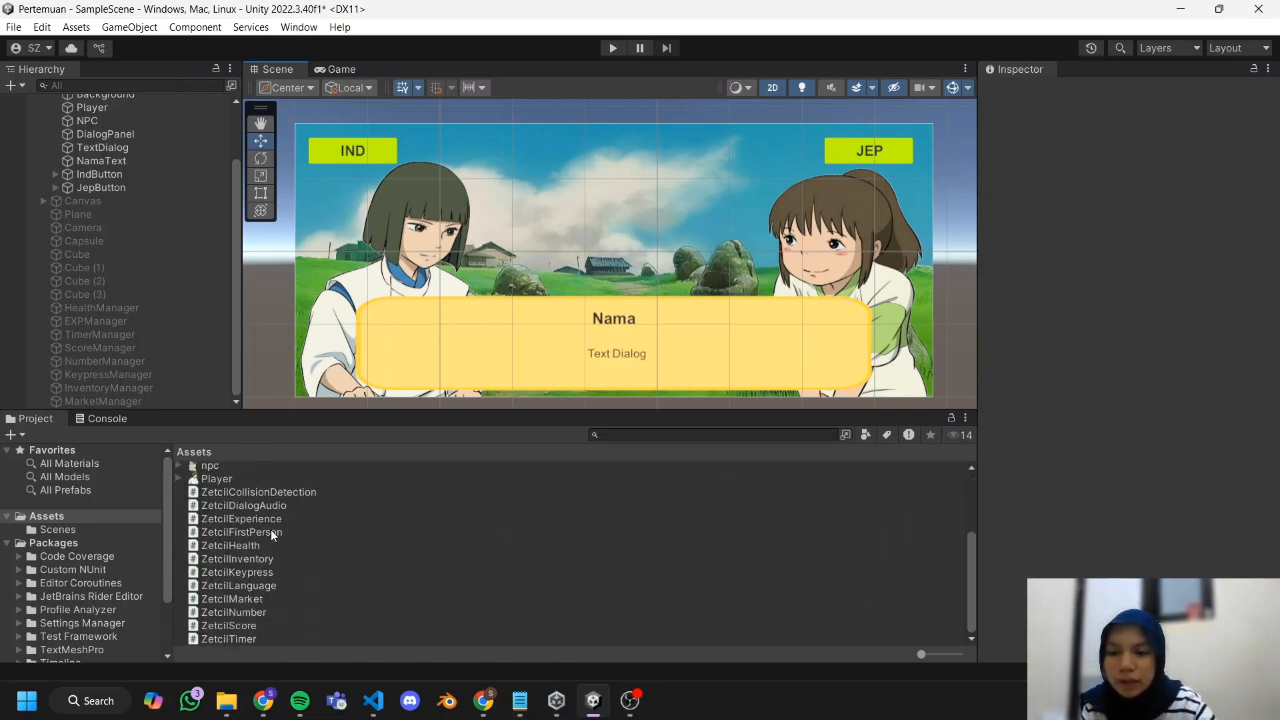
left_click(247, 588)
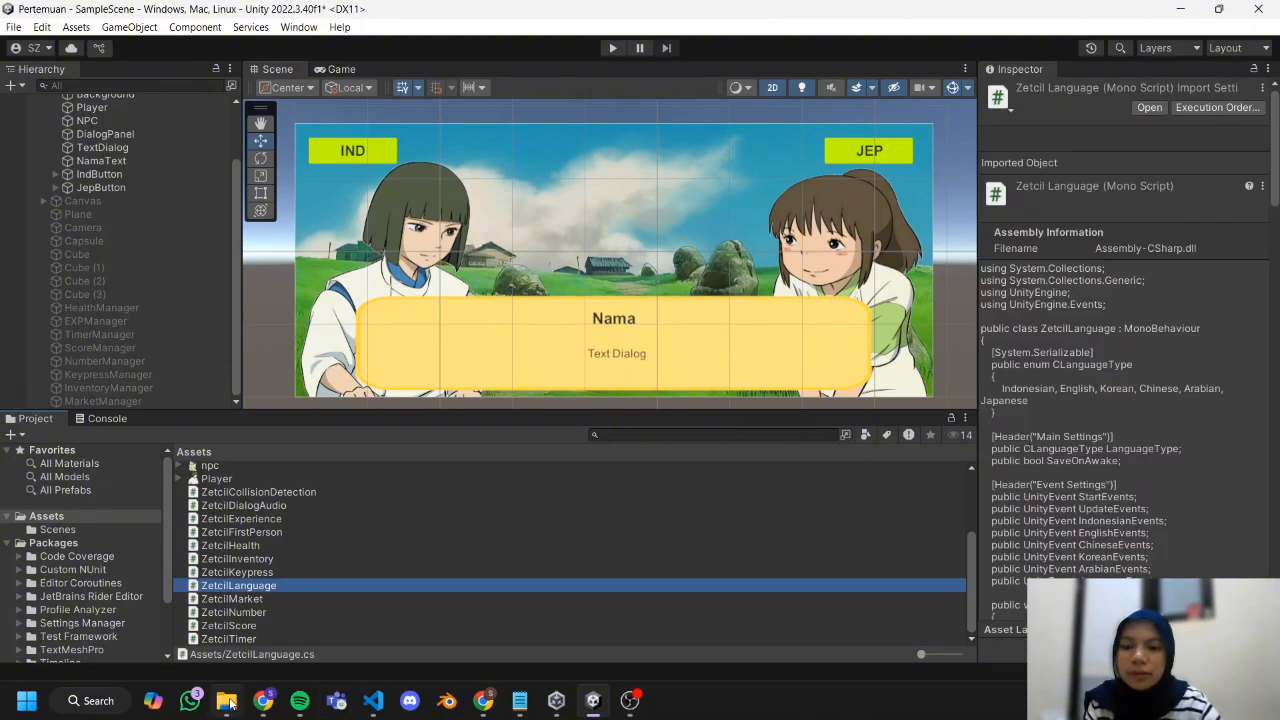
Switch to Chrome and review Chapter 7.4 of the practical module for the ZetcilLanguage script and the Unity setup instructions.
left_click(263, 700)
scroll(430, 456, "up", 10)
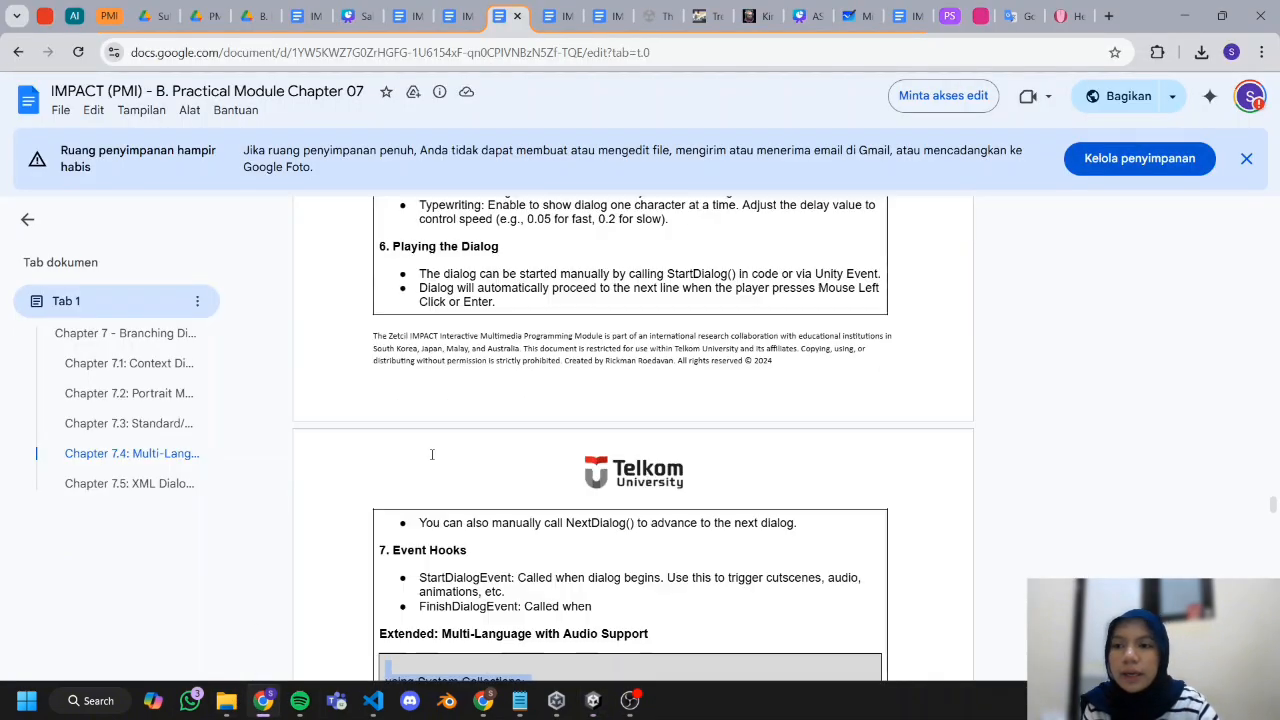
scroll(430, 456, "down", 15)
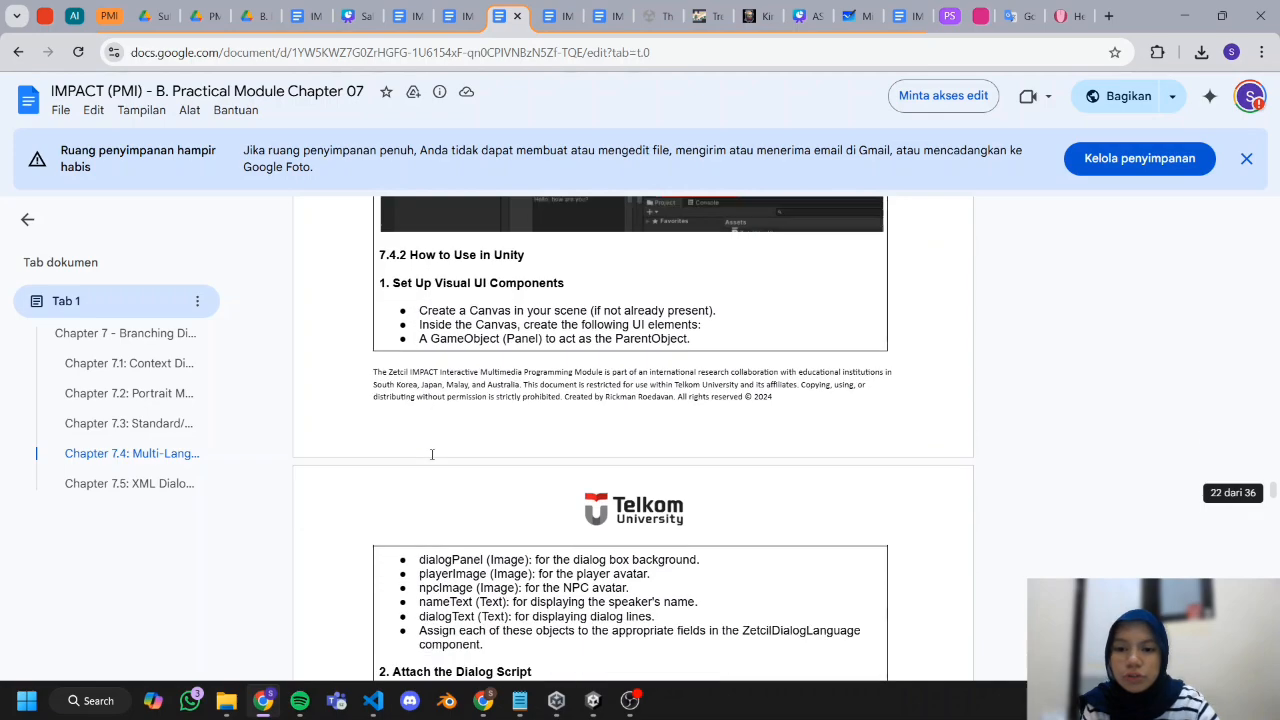
scroll(430, 456, "down", 1)
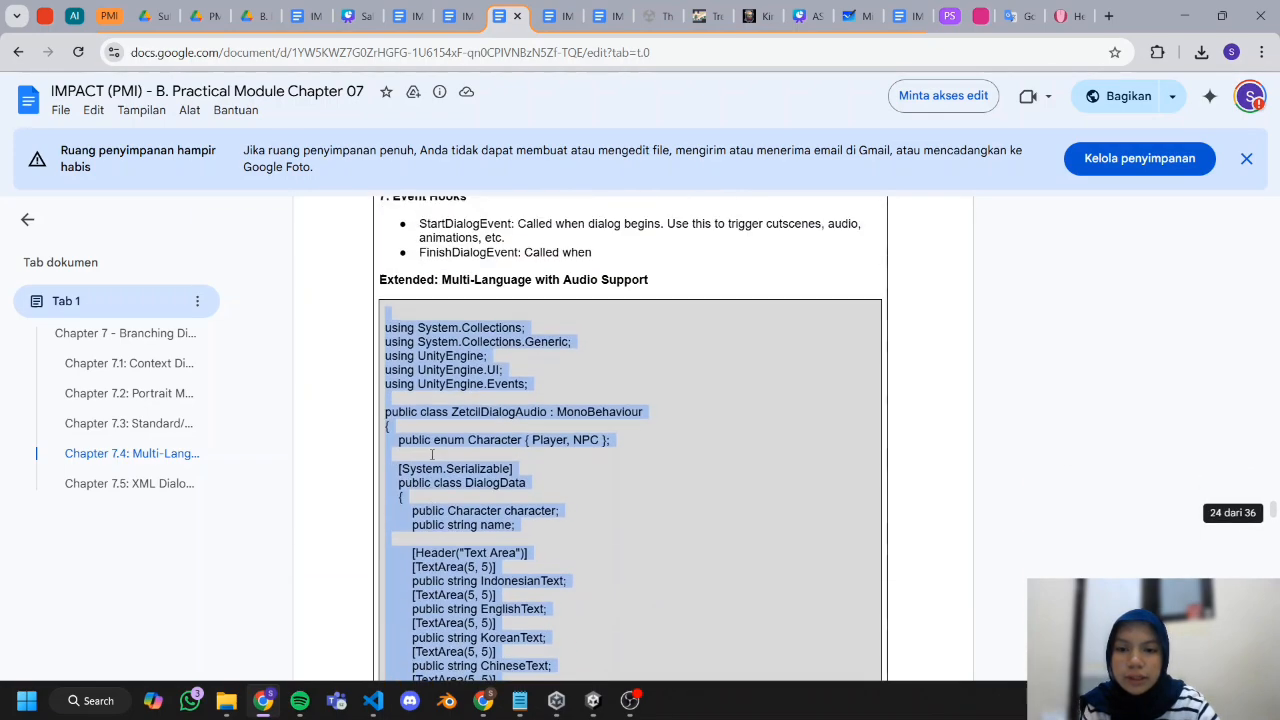
scroll(430, 456, "up", 1)
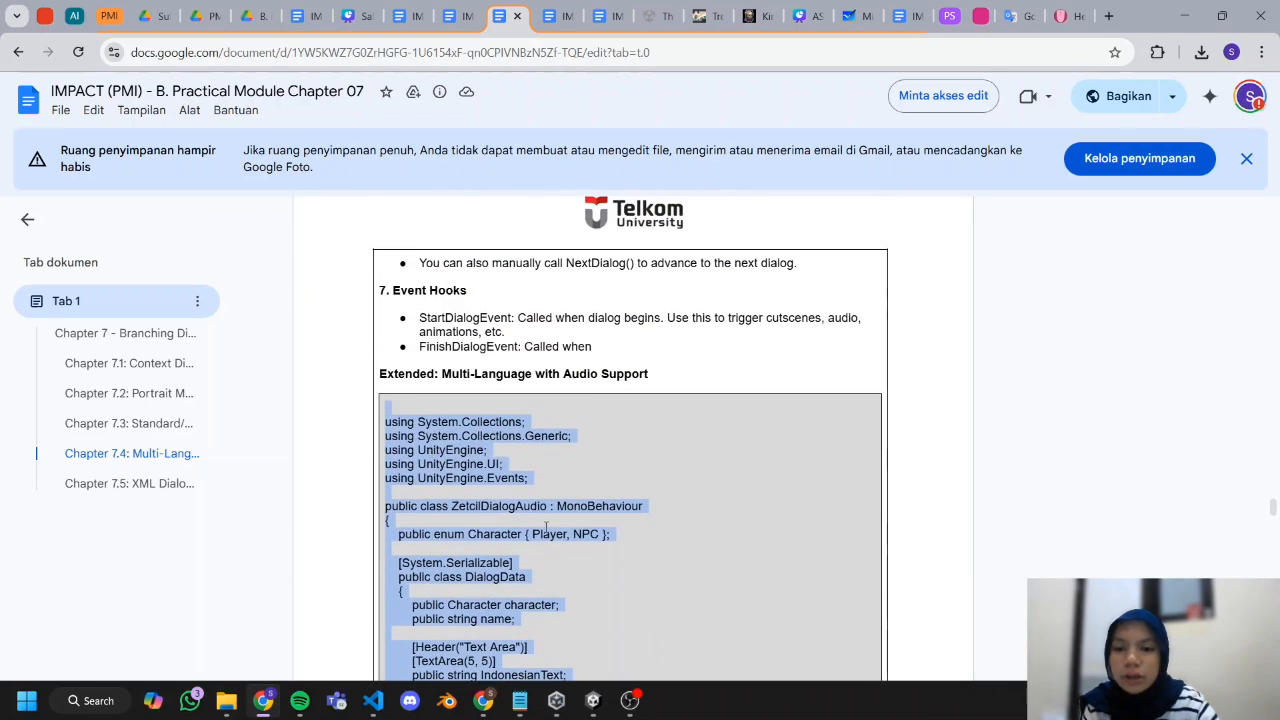
scroll(546, 527, "up", 15)
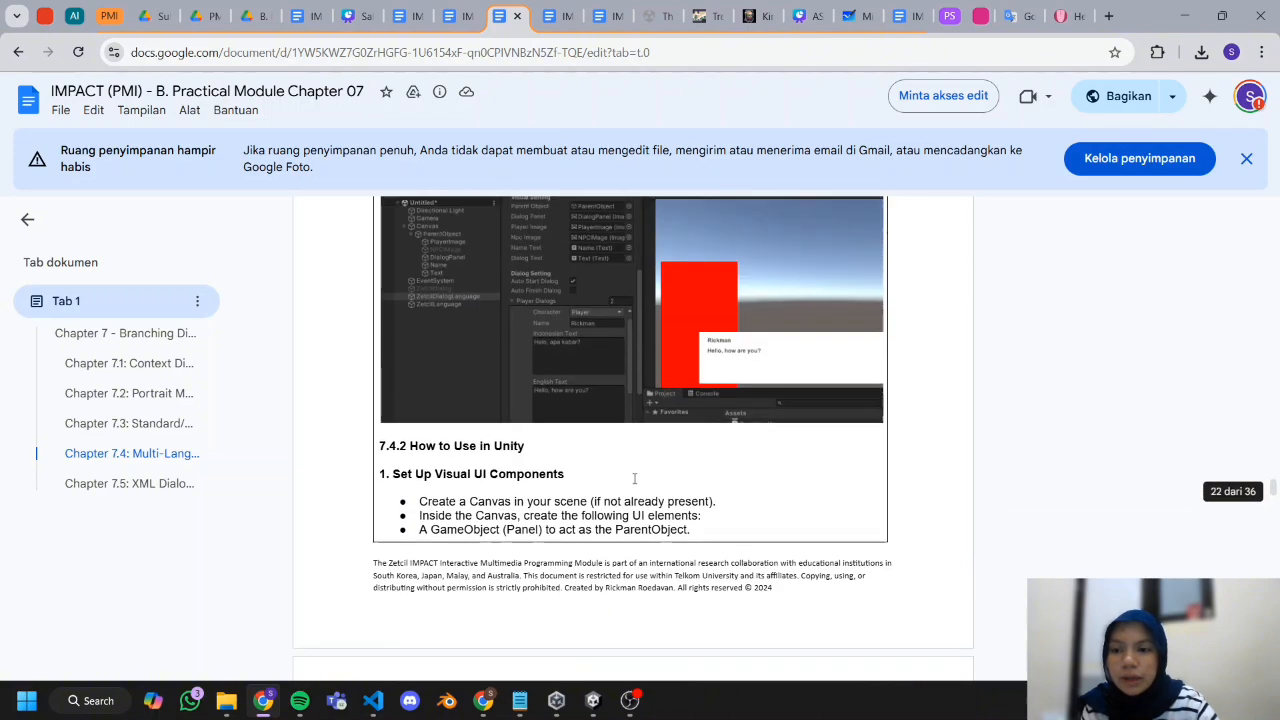
scroll(634, 479, "up", 15)
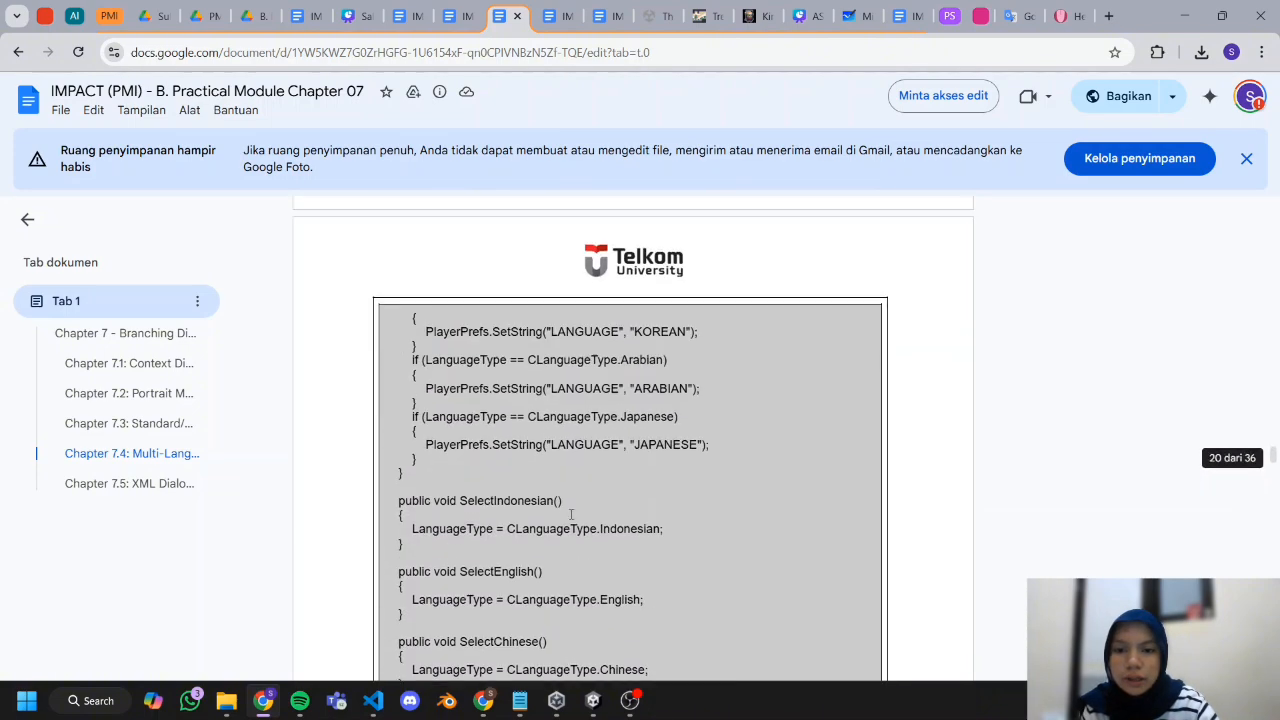
scroll(571, 514, "up", 10)
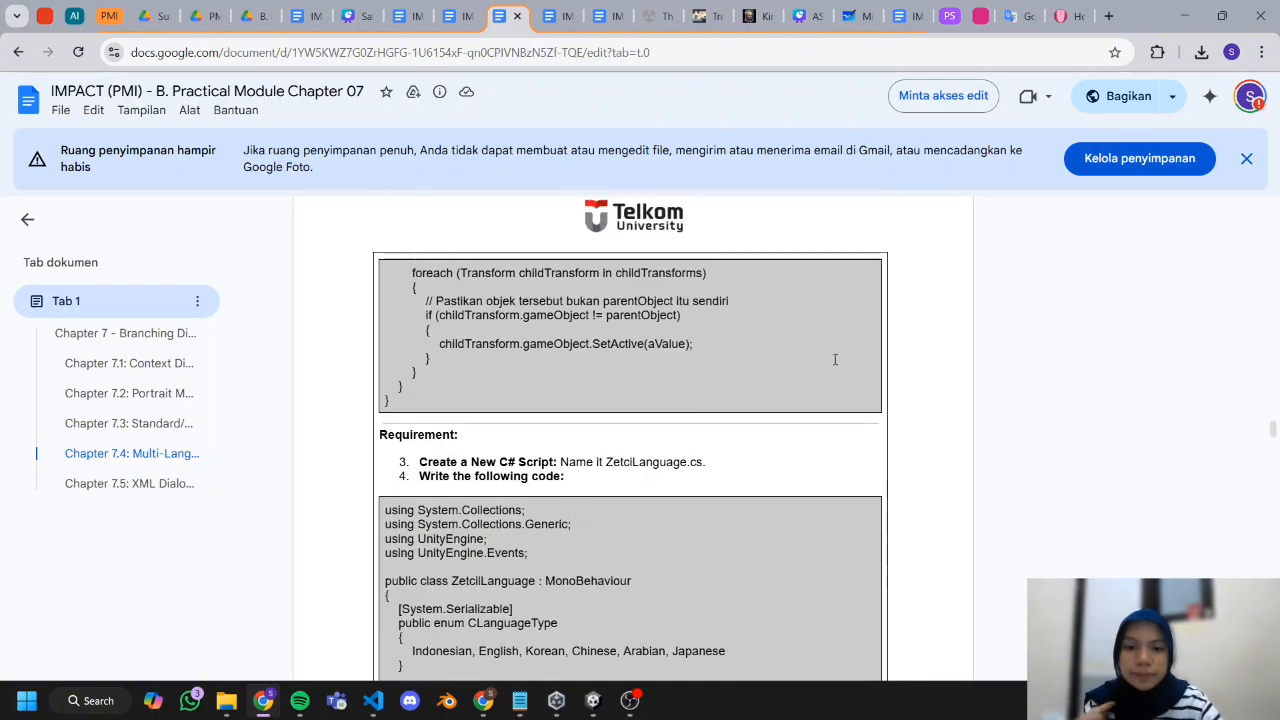
Switch back to Unity, create an empty object named LanguageManager and attach the ZetcilLanguage script to it.
key("alt+Tab")
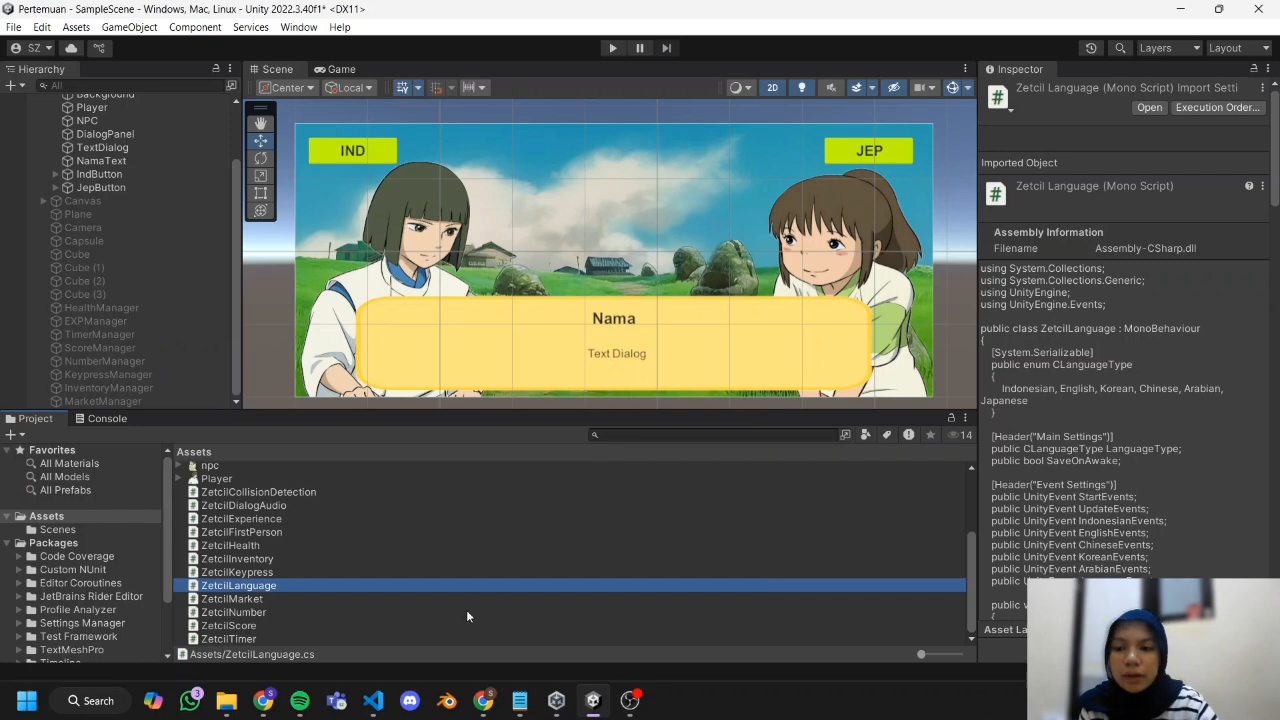
left_click(13, 87)
left_click(49, 106)
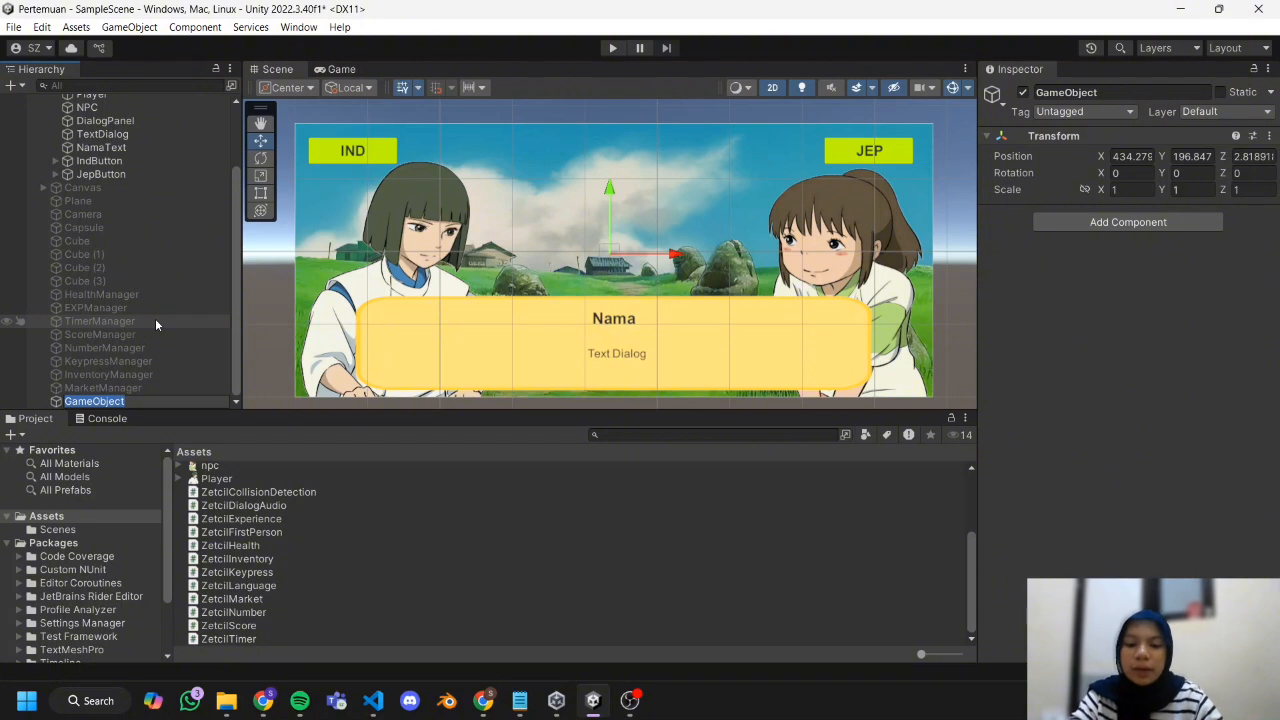
type("LanguageManager")
key("Return")
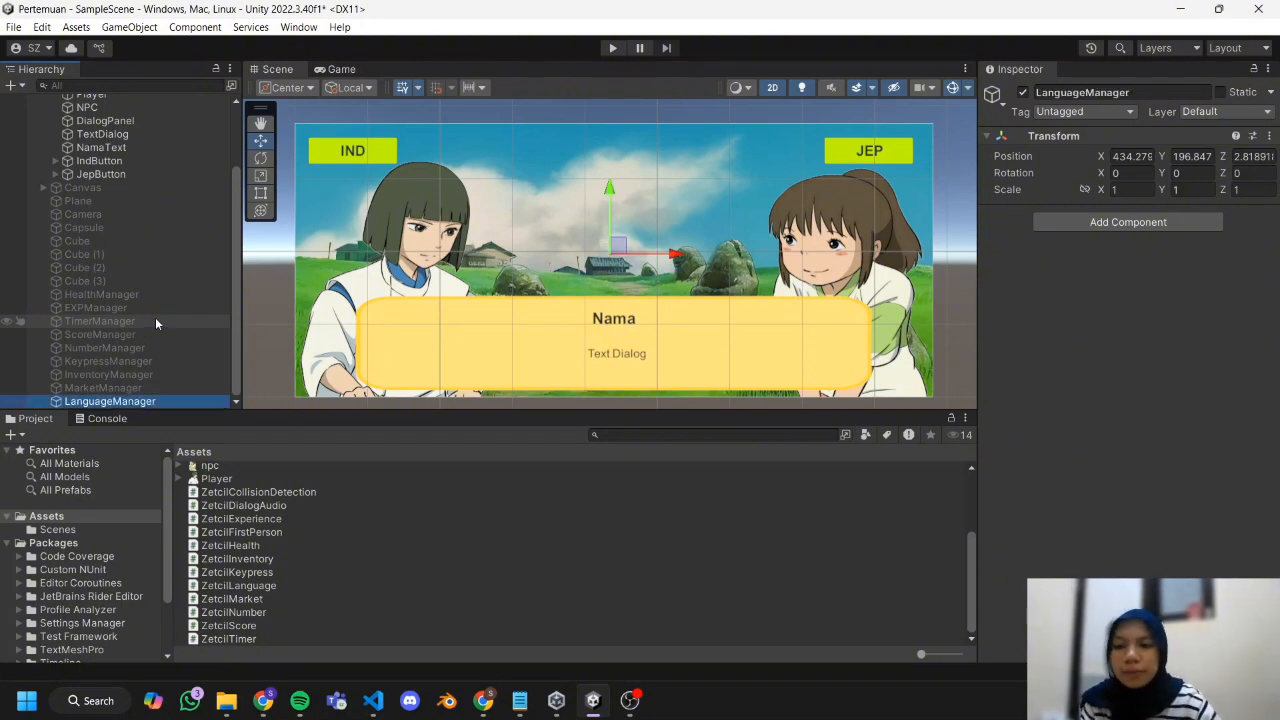
left_click(240, 586)
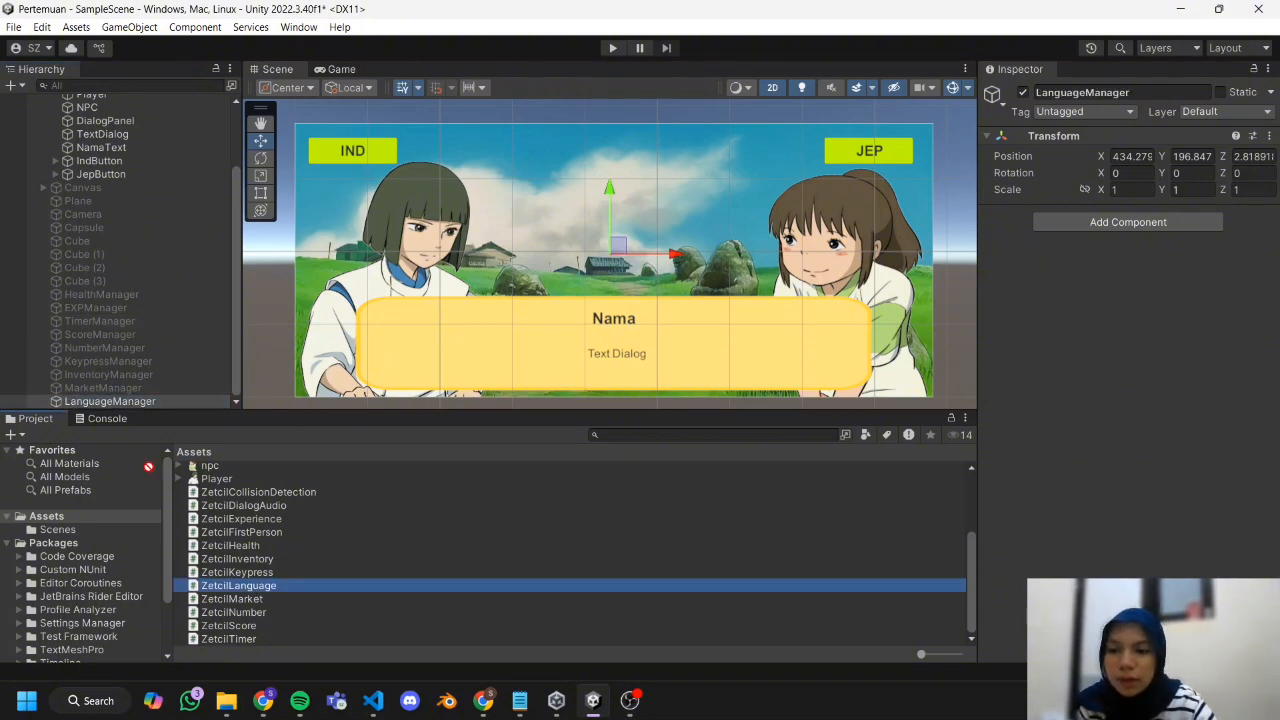
left_click_drag(142, 460, 149, 405)
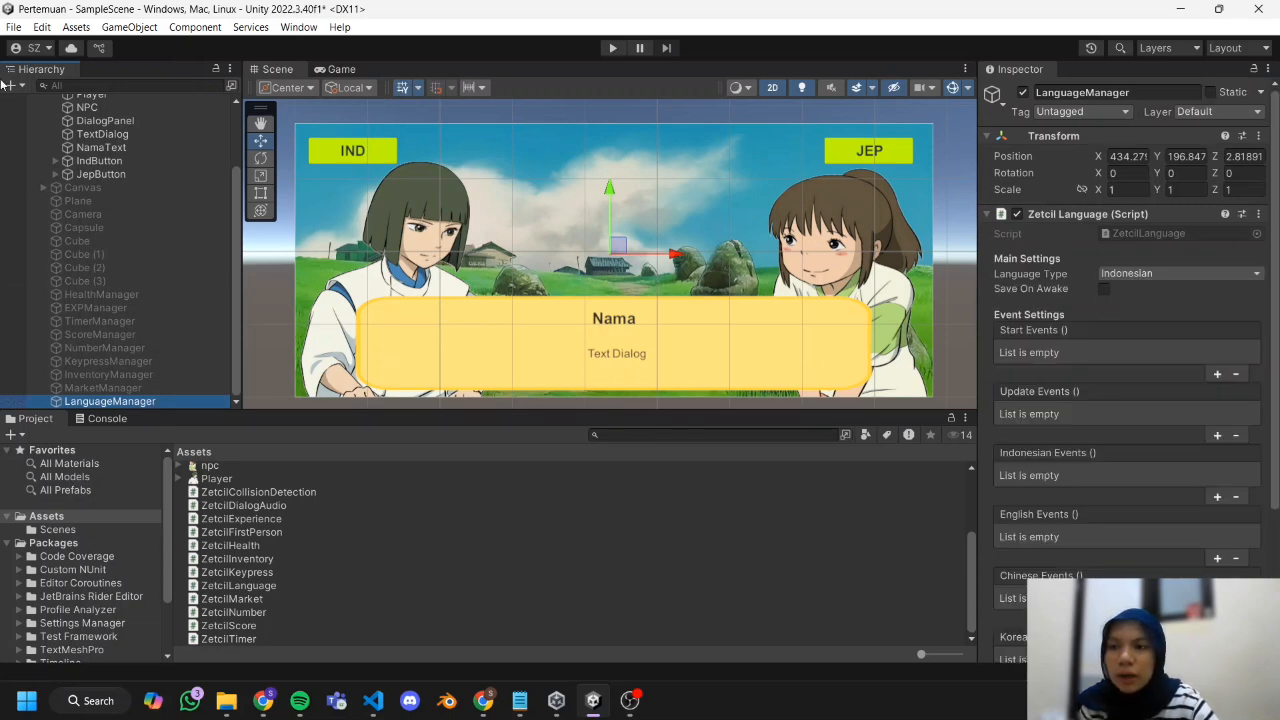
Create an empty object named DialogAudioLanguageManager and attach the ZetcilDialogAudio script to it.
left_click(12, 85)
left_click(58, 104)
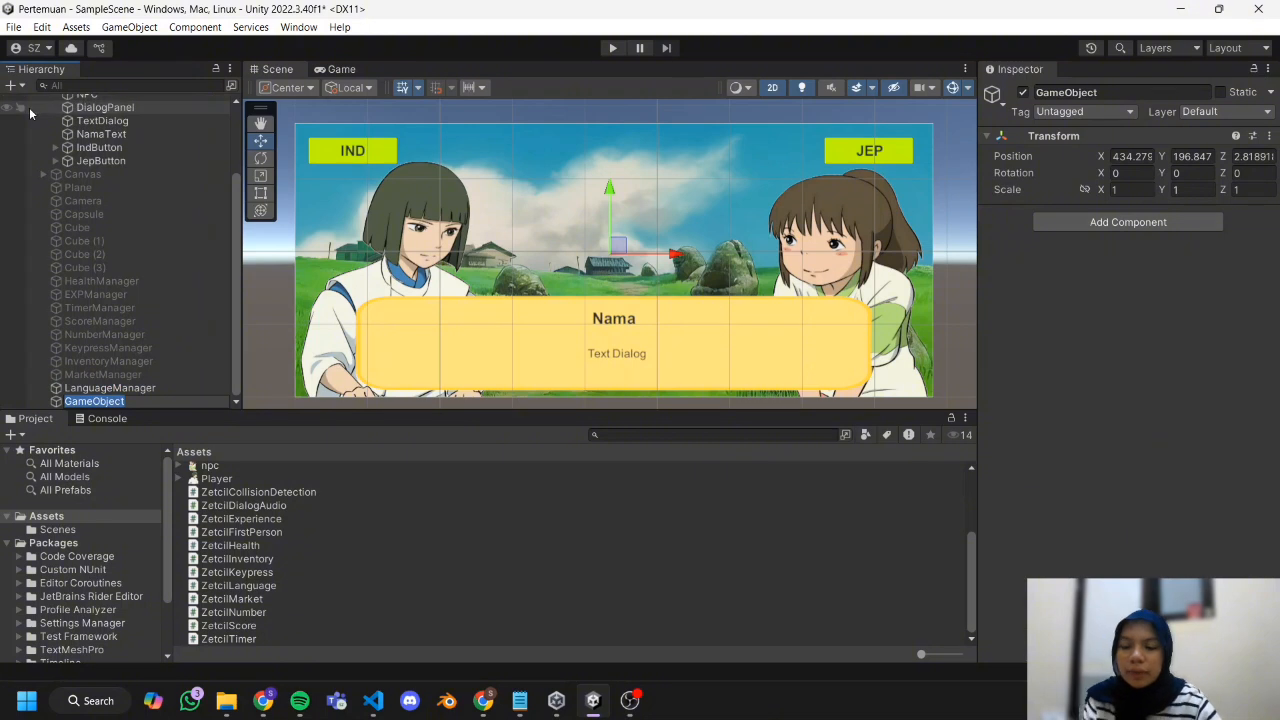
type("DialogAudioLanguageManager")
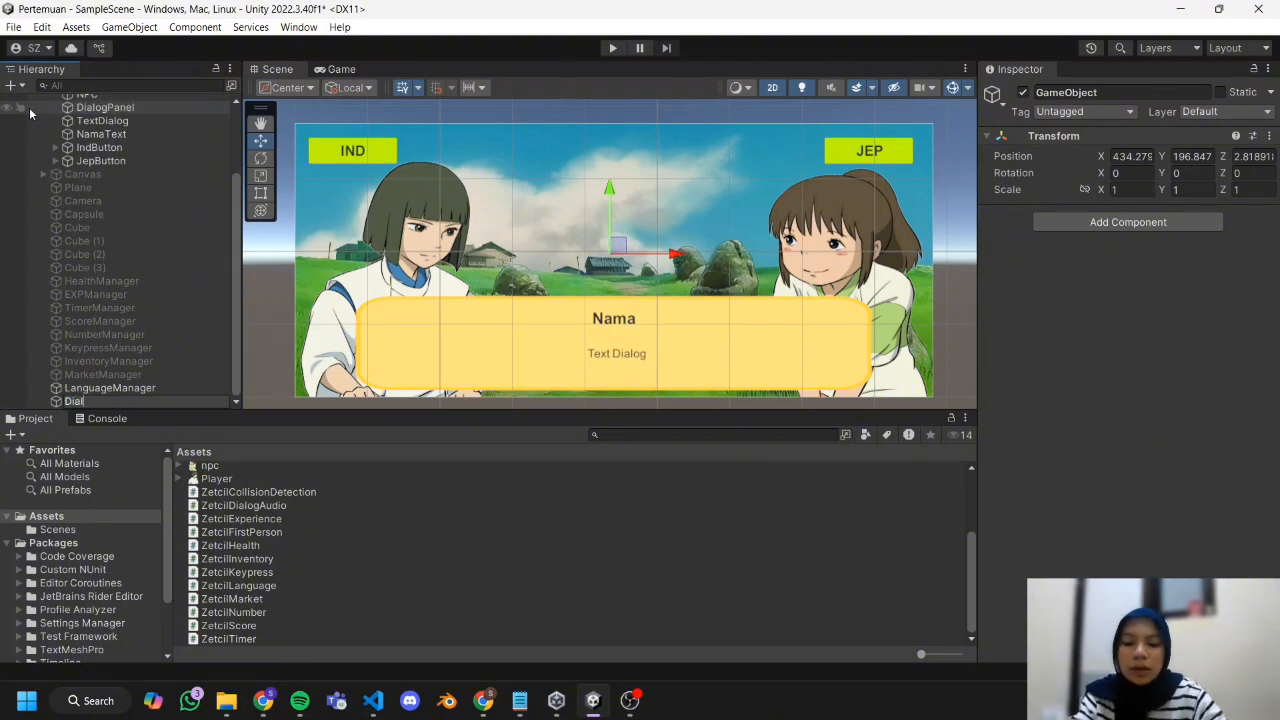
key("Return")
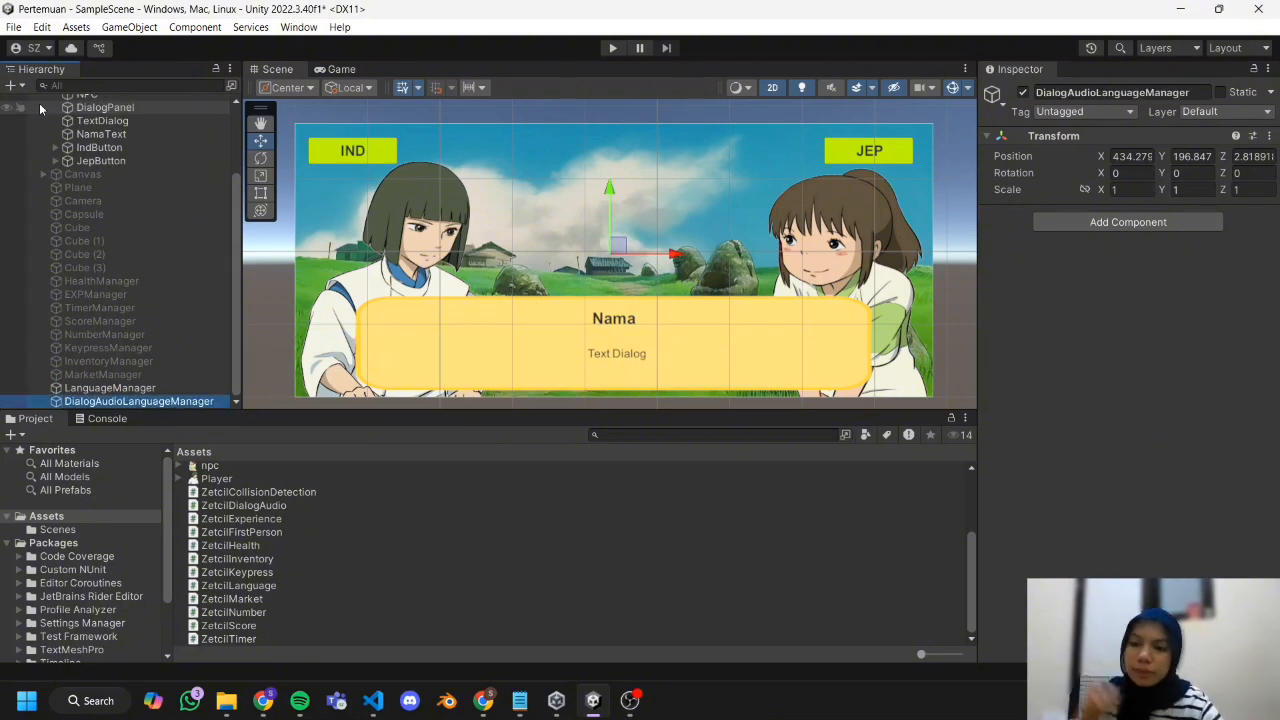
left_click(279, 508)
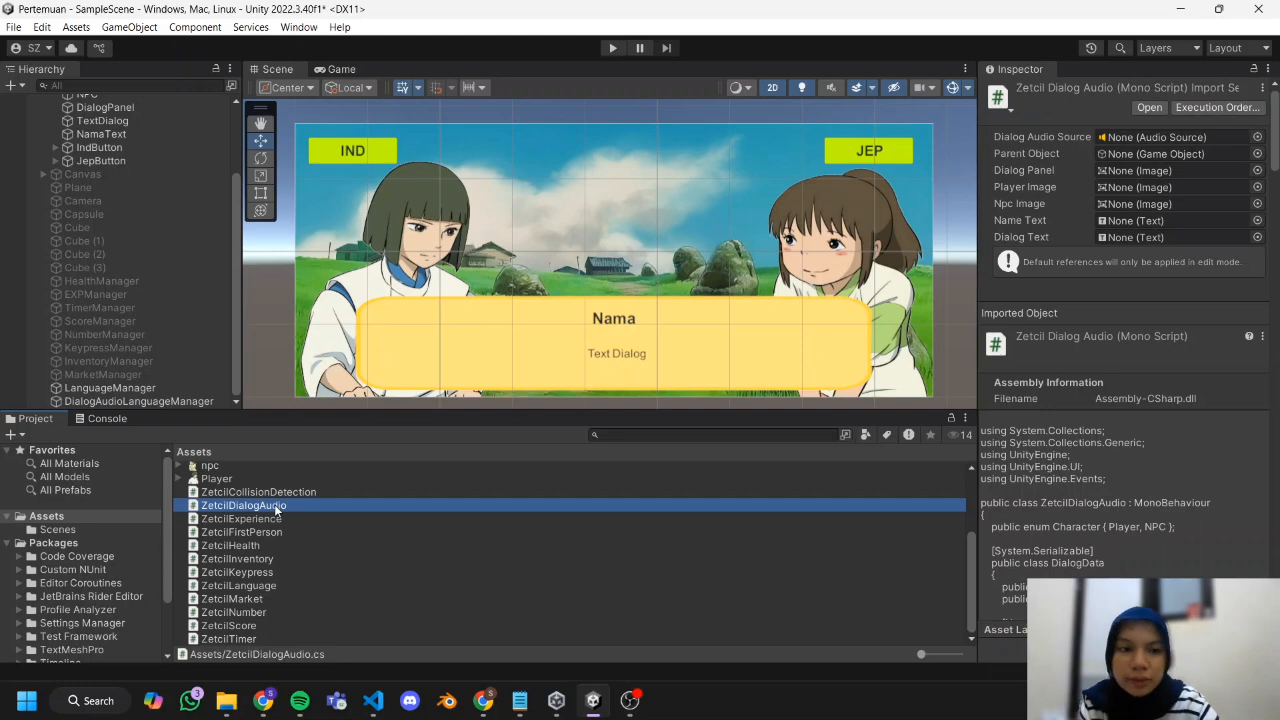
left_click_drag(276, 508, 138, 401)
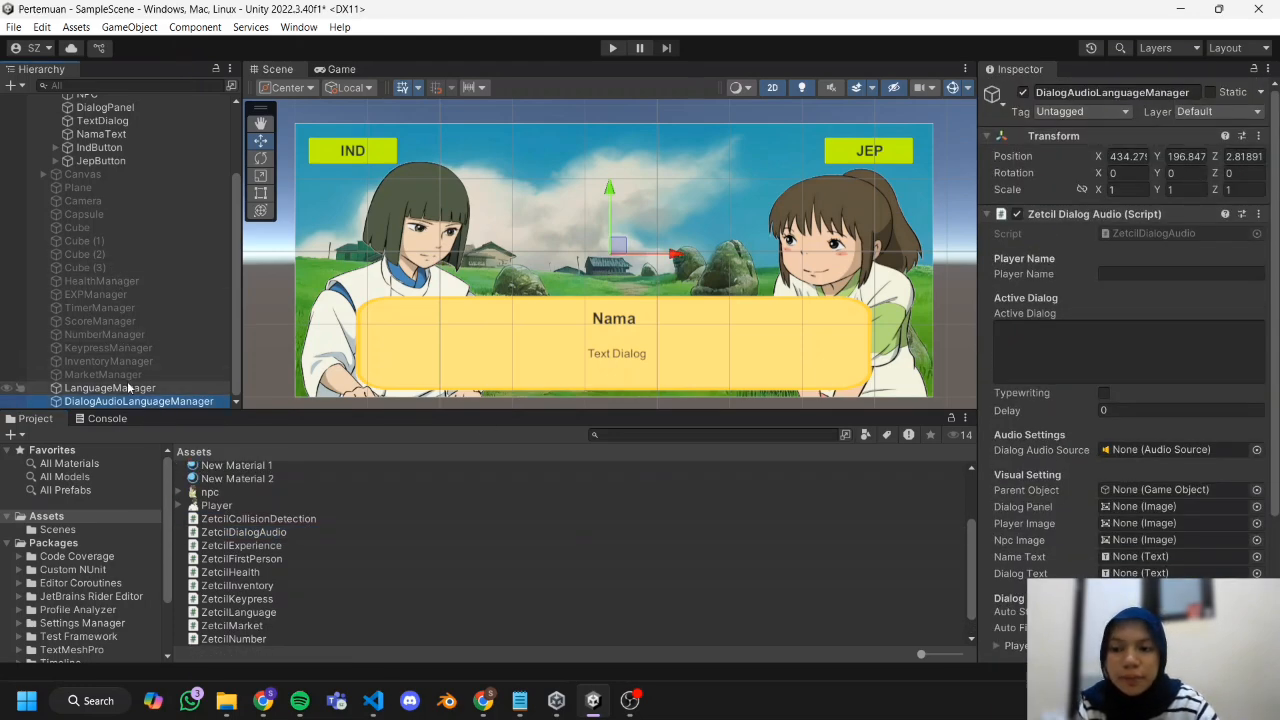
Assign Canvas (1), DialogPanel, Player, NPC, NamaText and TextDialog to the matching Visual Setting references of DialogAudioLanguageManager.
left_click(157, 401)
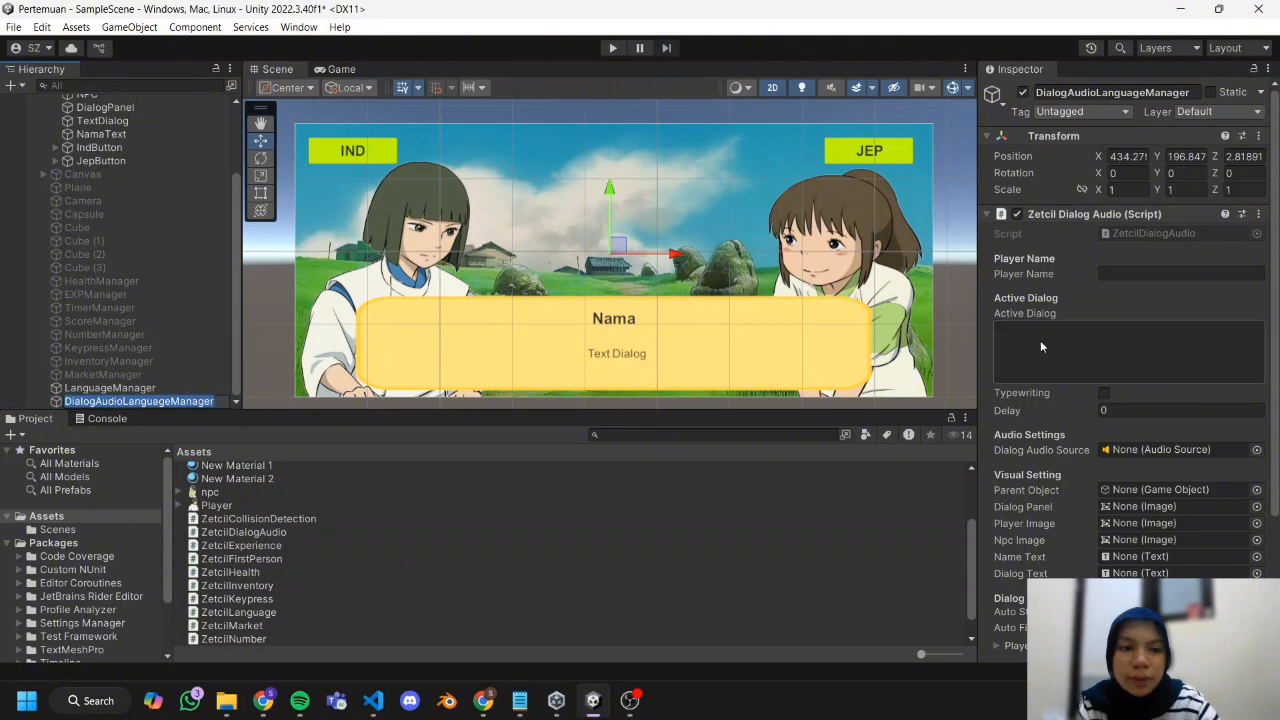
scroll(1075, 324, "down", 1)
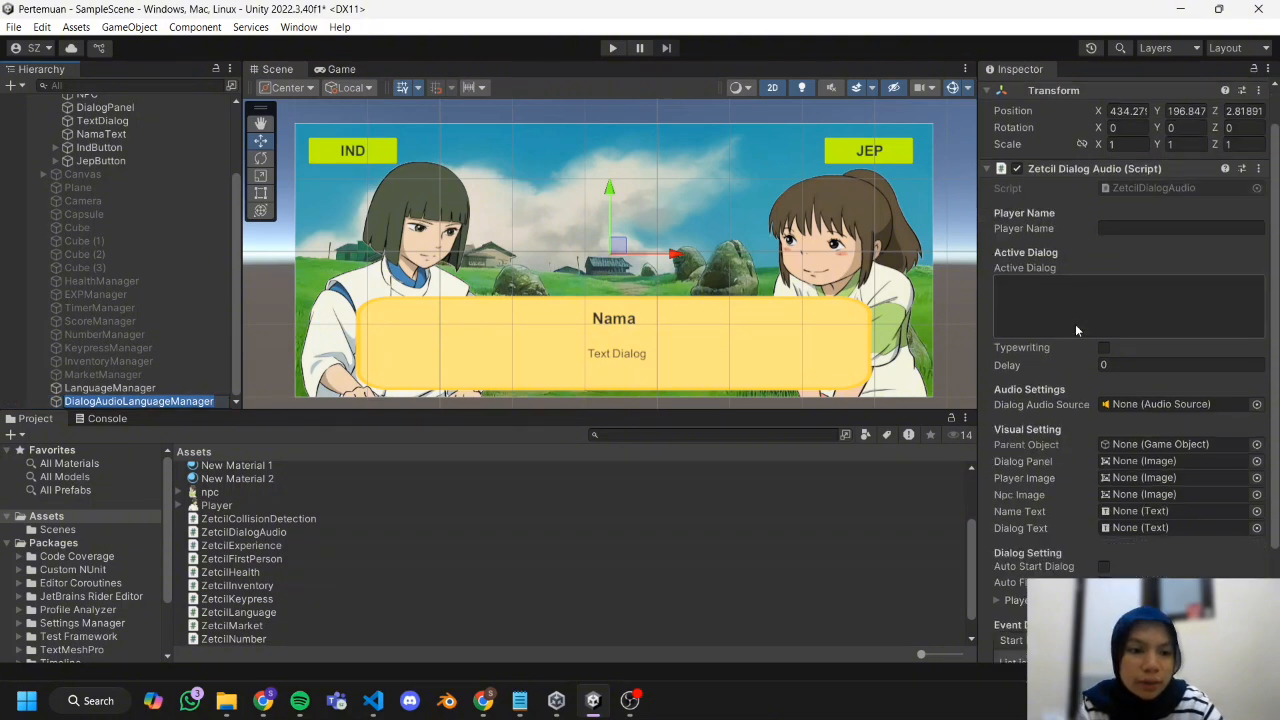
scroll(1077, 350, "down", 1)
scroll(1077, 350, "down", 1)
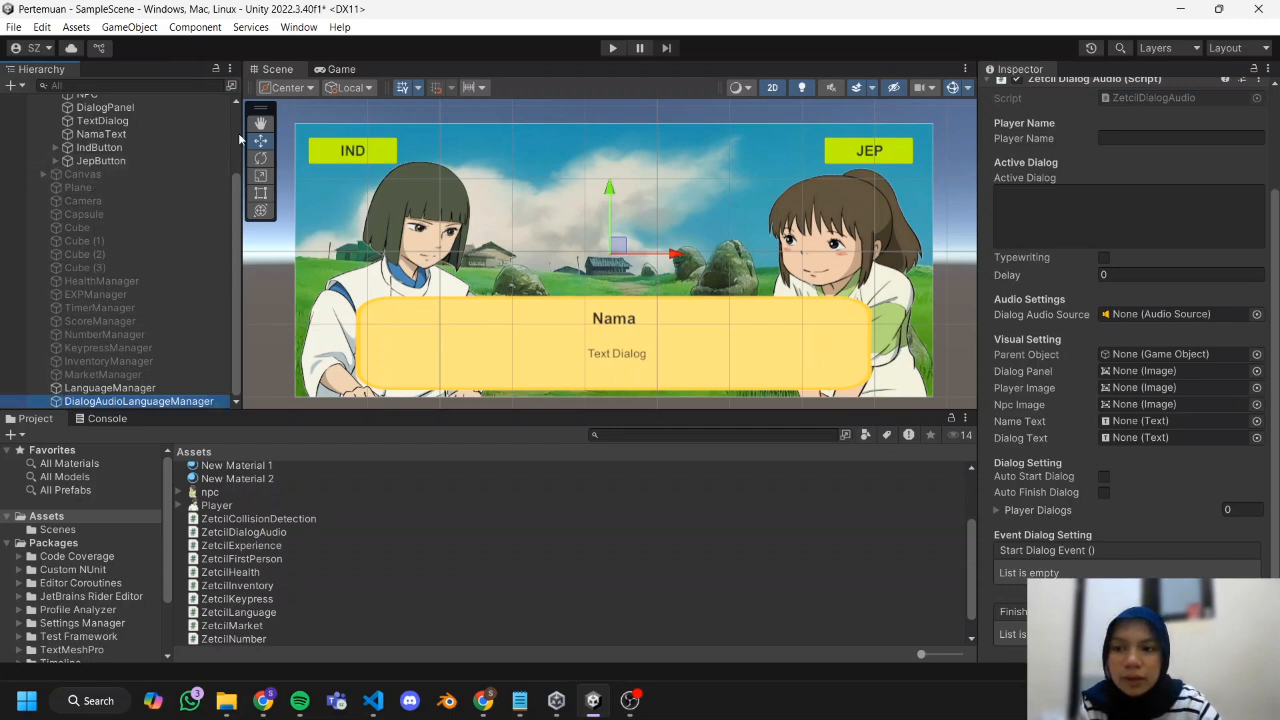
scroll(238, 174, "up", 4)
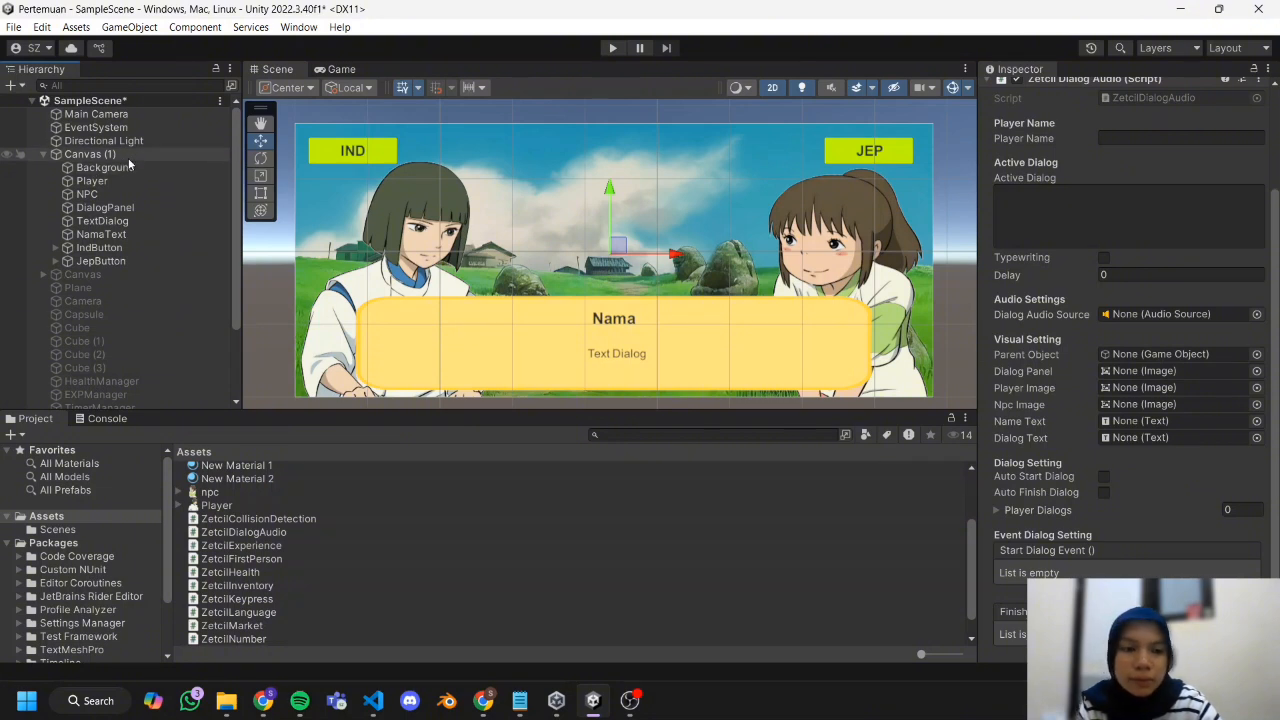
left_click_drag(129, 162, 1139, 354)
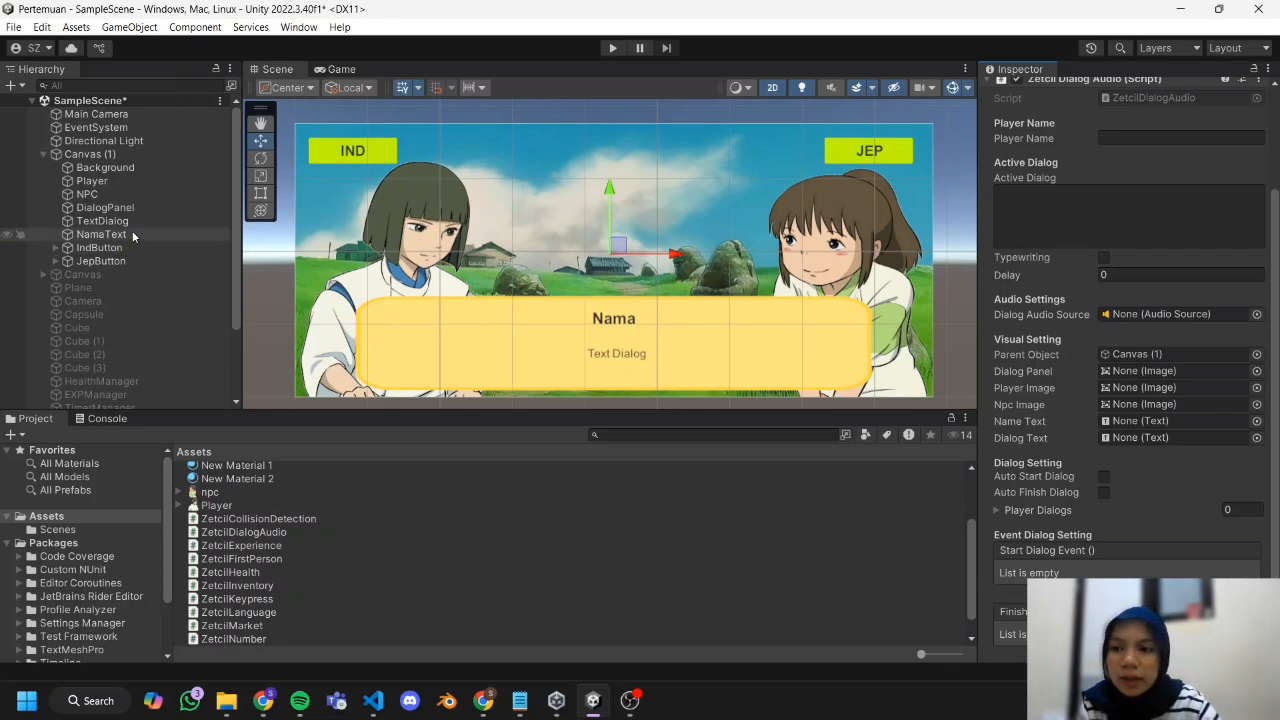
left_click_drag(139, 205, 1150, 388)
left_click_drag(100, 195, 1150, 404)
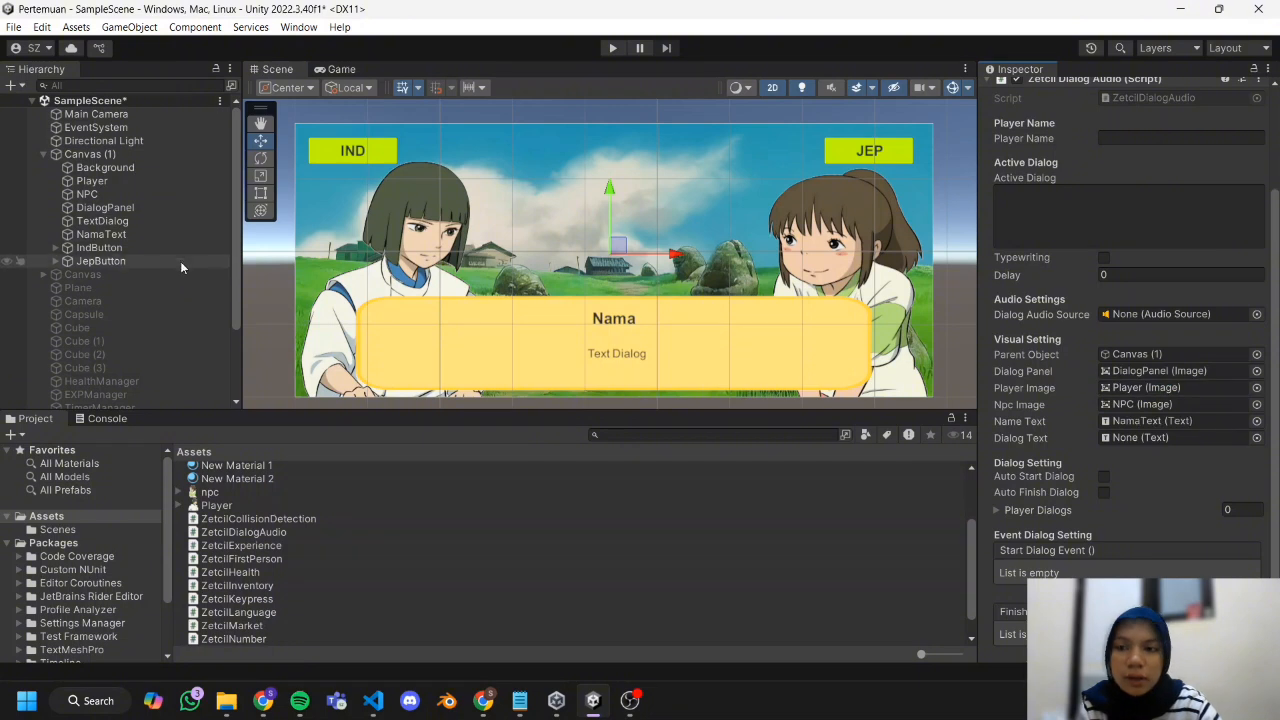
left_click_drag(115, 235, 1150, 421)
left_click_drag(115, 222, 1127, 446)
Enable Auto Start Dialog and add four elements to the Player Dialogs list.
scroll(1127, 446, "down", 1)
left_click(1103, 431)
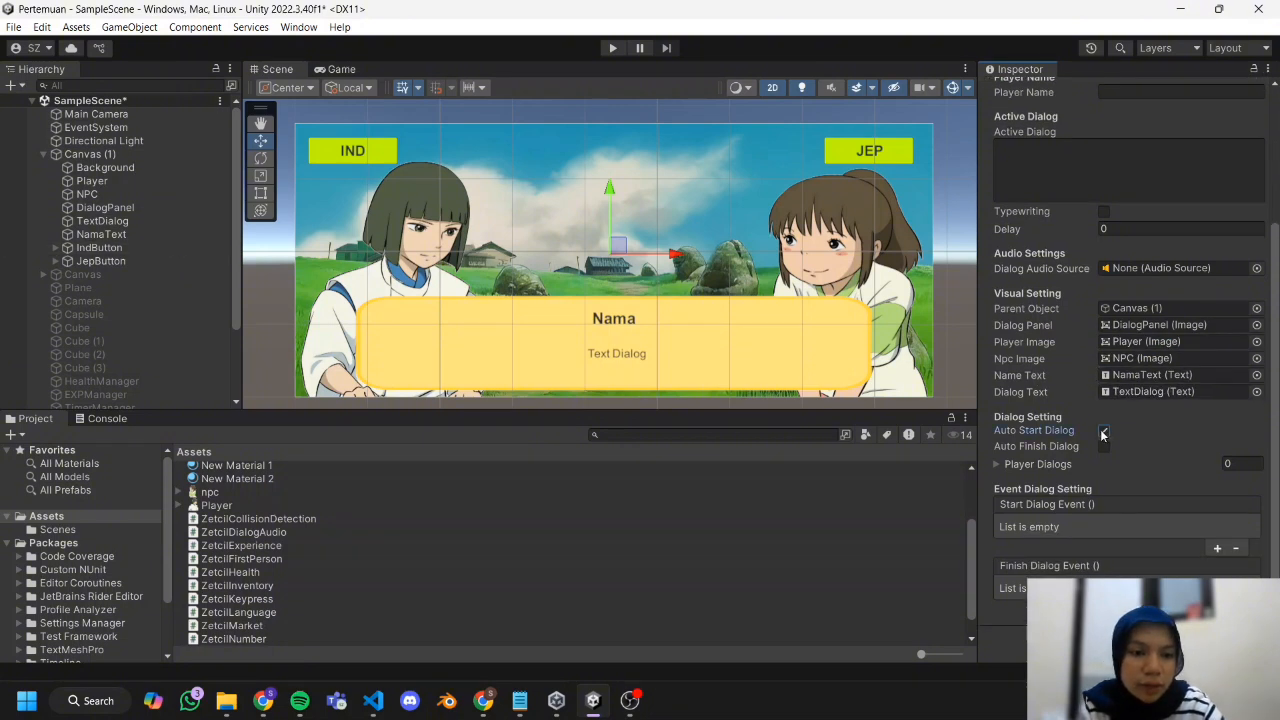
left_click(1012, 464)
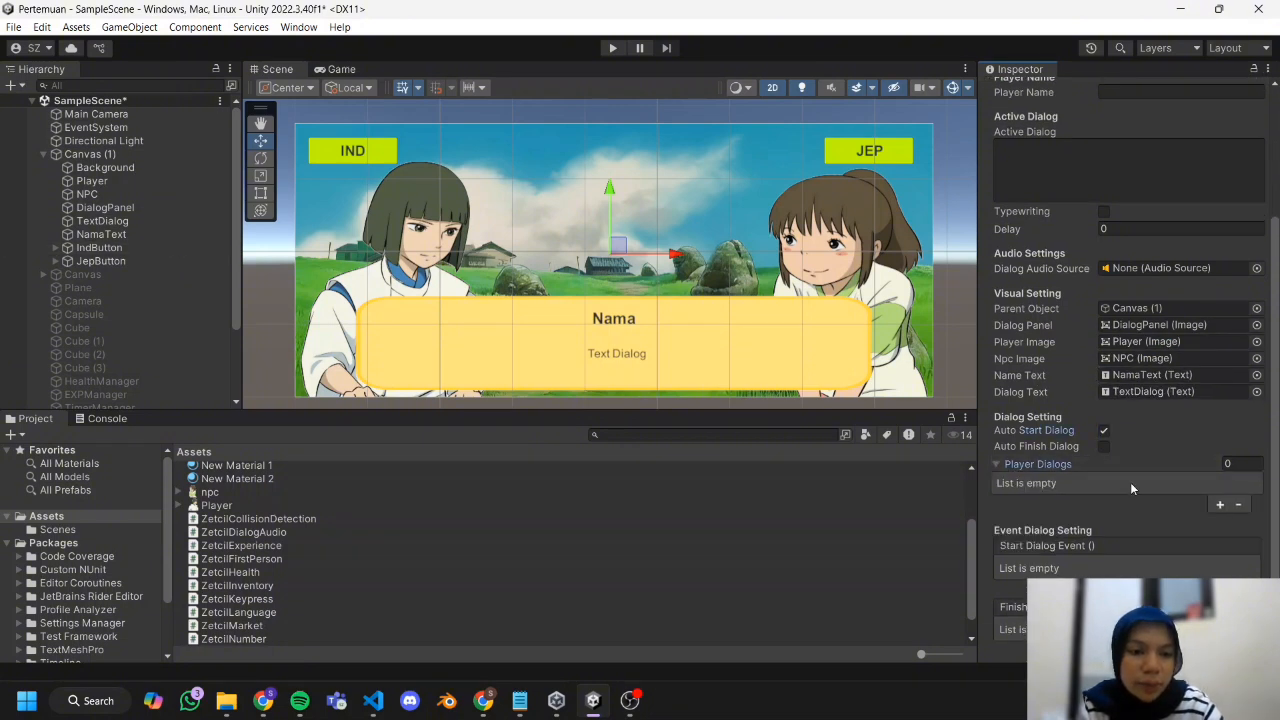
scroll(1131, 481, "down", 1)
left_click(1219, 464)
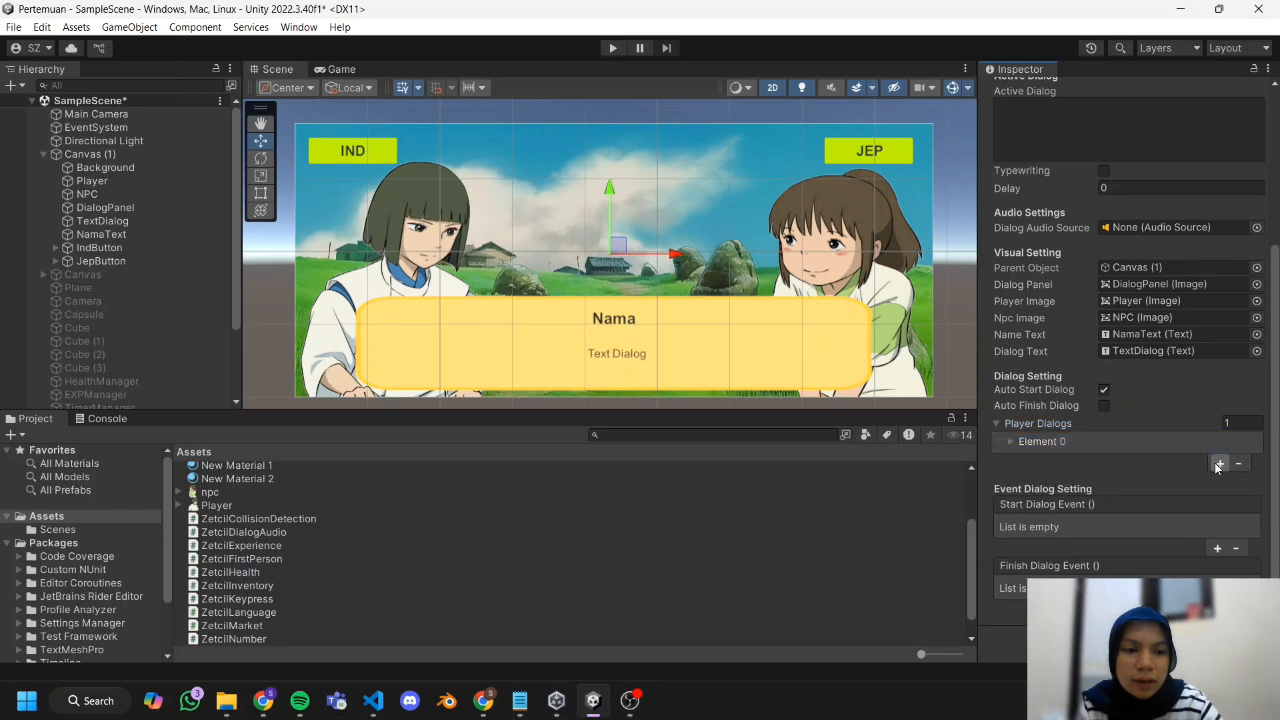
left_click(1219, 464)
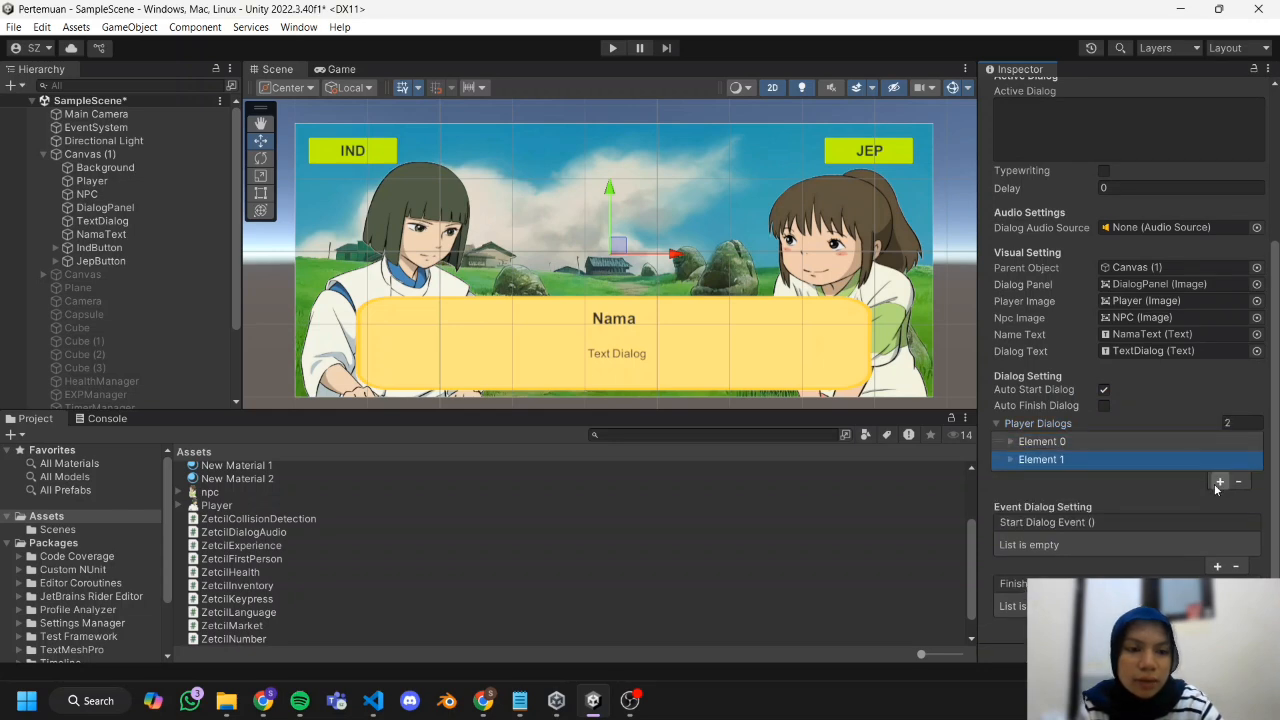
left_click(1219, 482)
left_click(1219, 499)
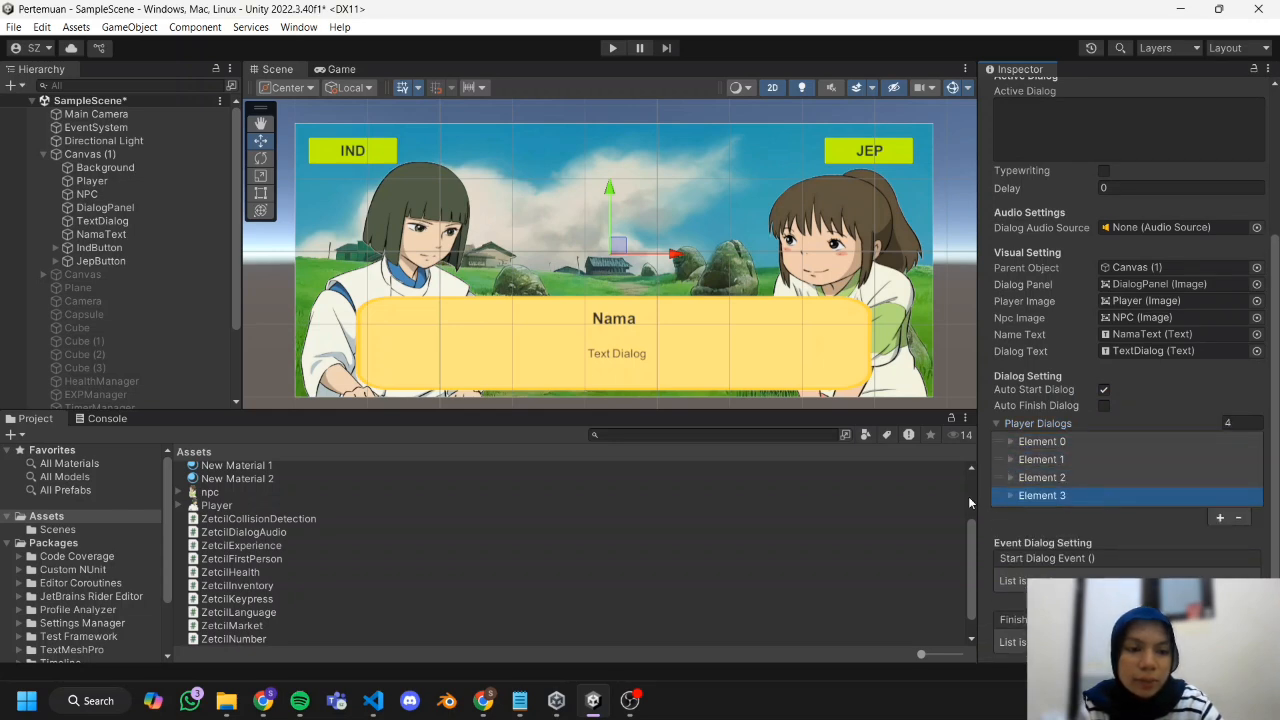
Set the speaker name of dialog Element 0 to "Haku".
left_click(1010, 441)
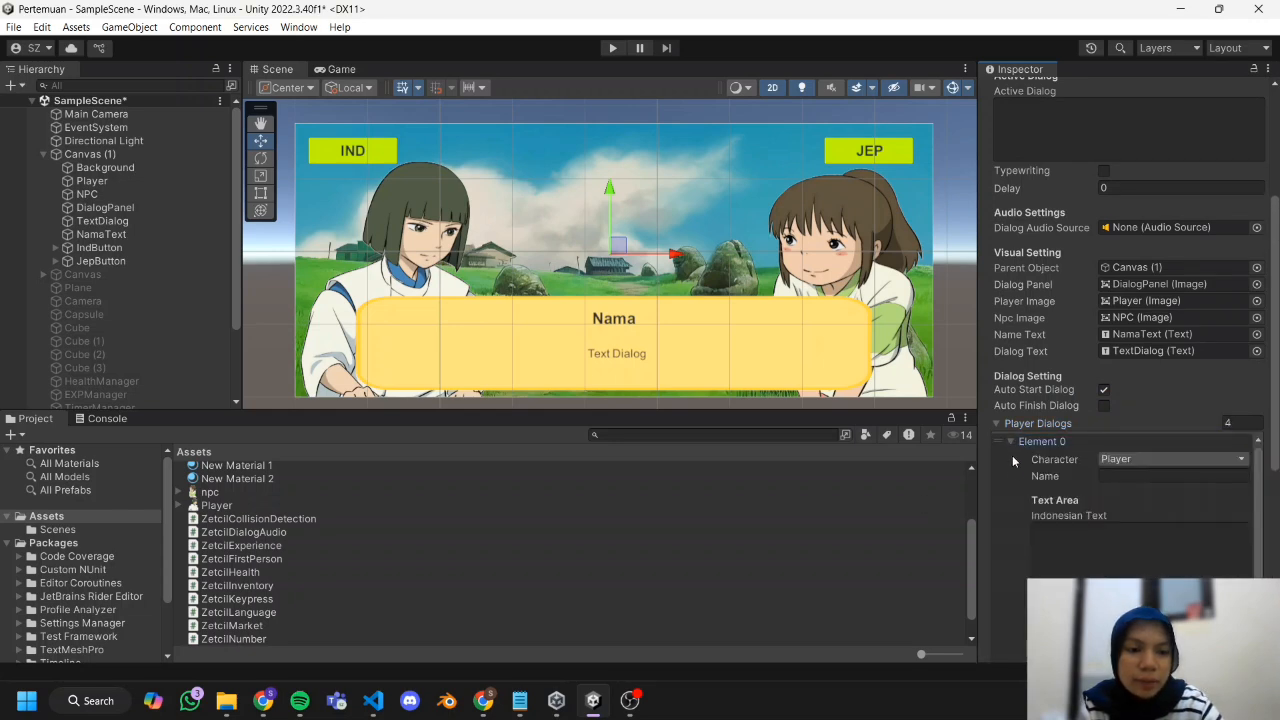
left_click(1128, 476)
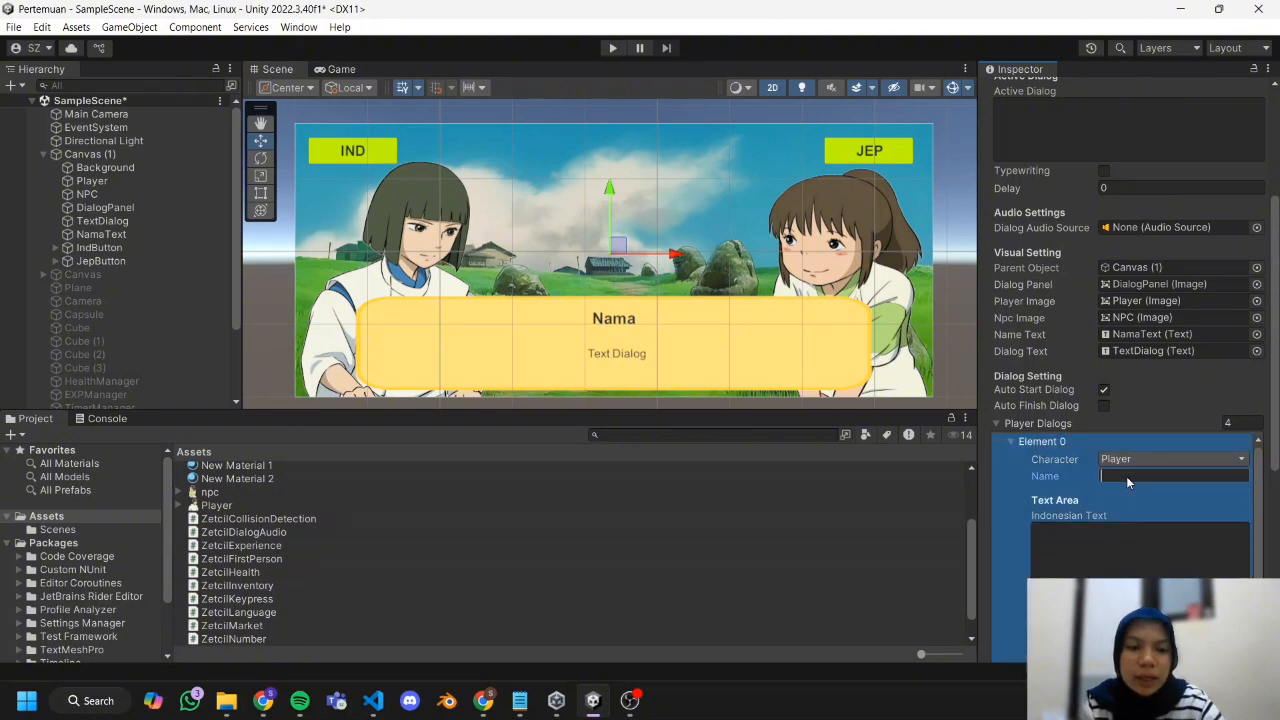
type("Haku")
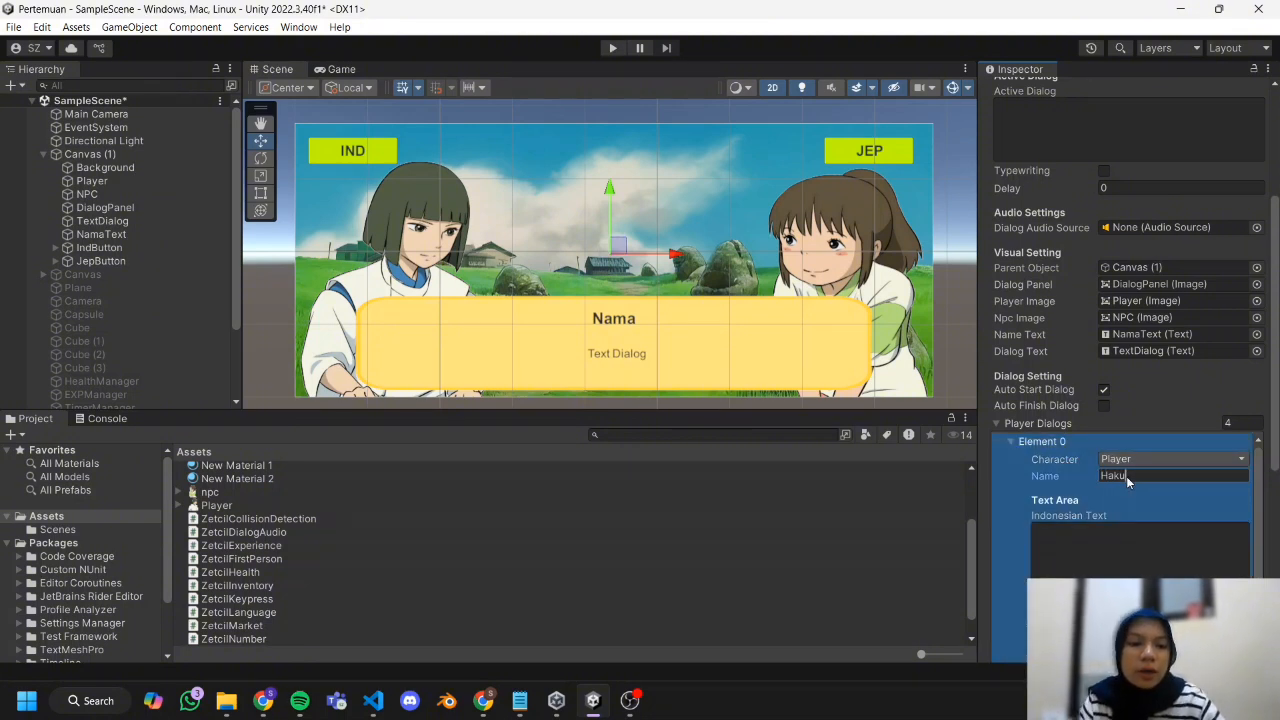
Copy "Apa kamu masih mengingat sungai itu?" from the Notepad script into the Indonesian Text of dialog Element 0.
scroll(1130, 523, "down", 2)
scroll(1125, 520, "up", 1)
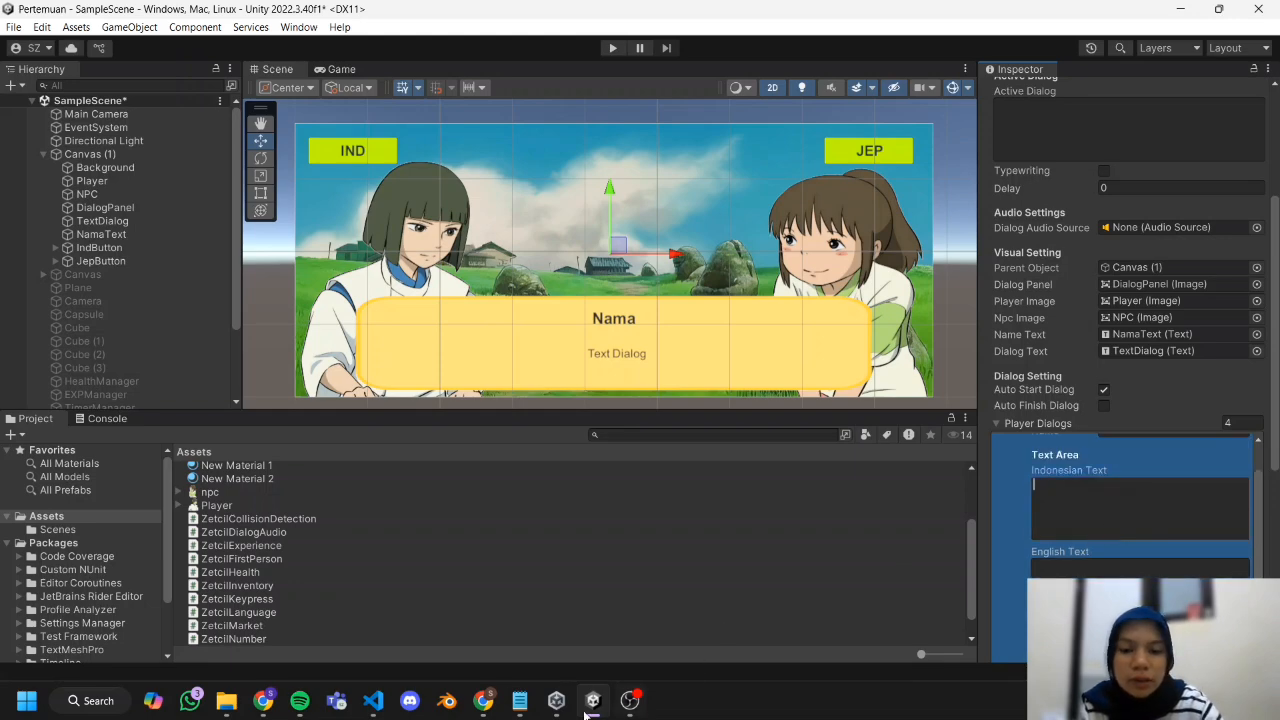
left_click(520, 700)
left_click(270, 235)
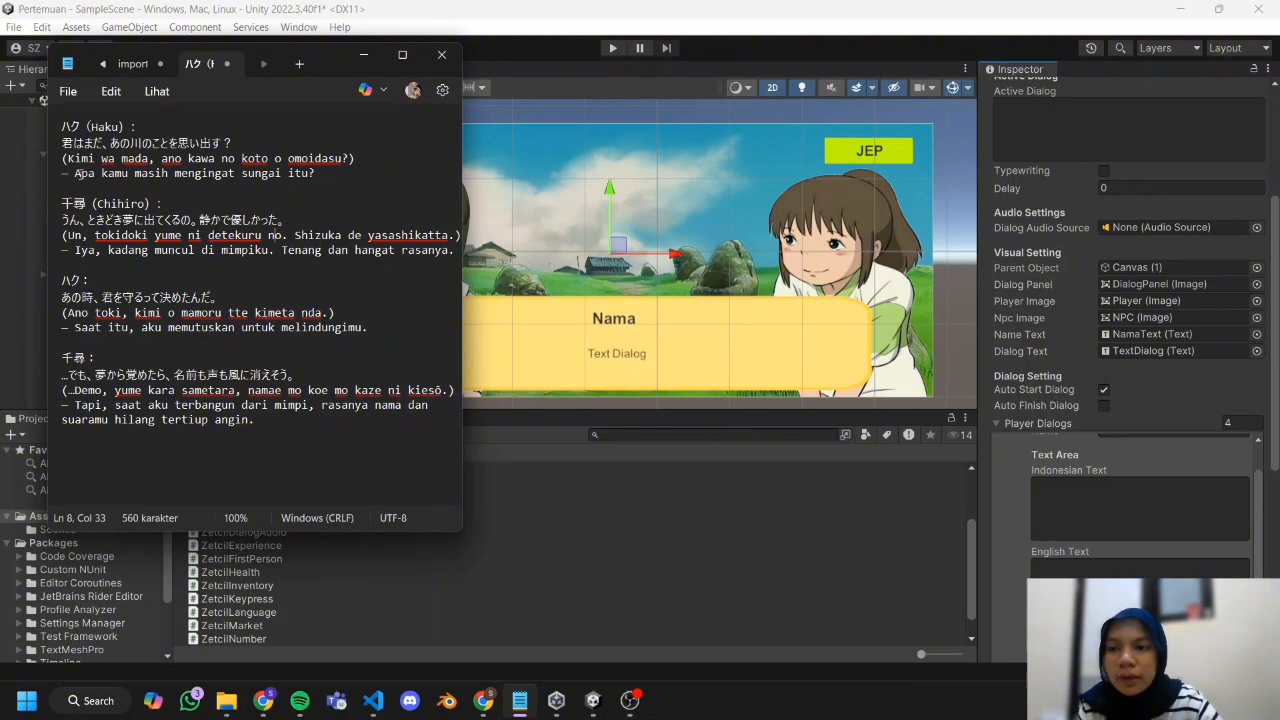
left_click_drag(76, 172, 272, 185)
key("ctrl+c")
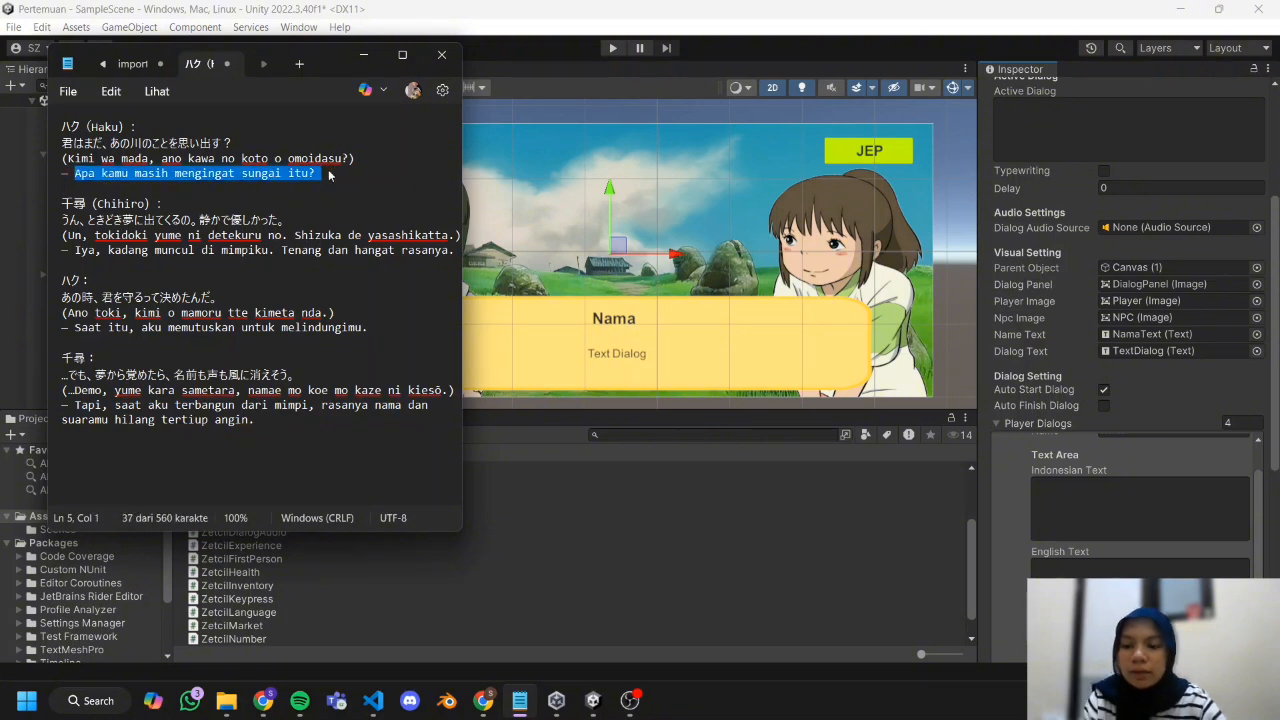
left_click(1084, 507)
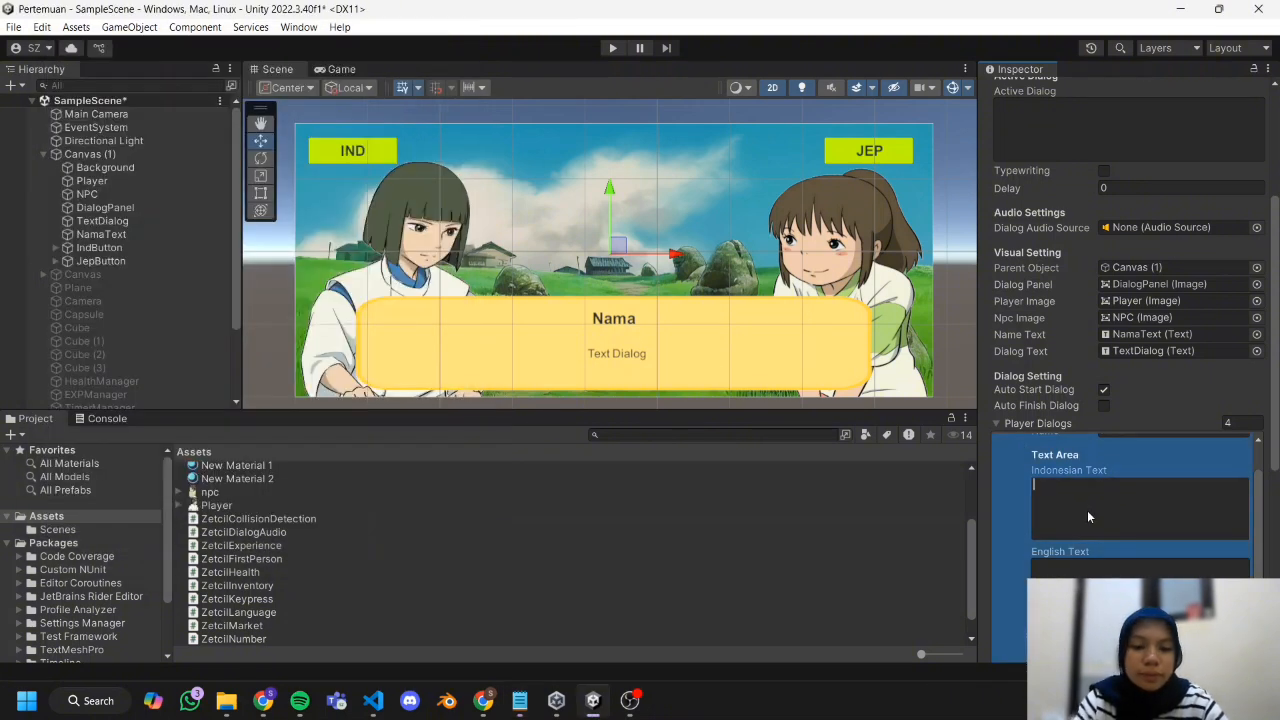
key("ctrl+v")
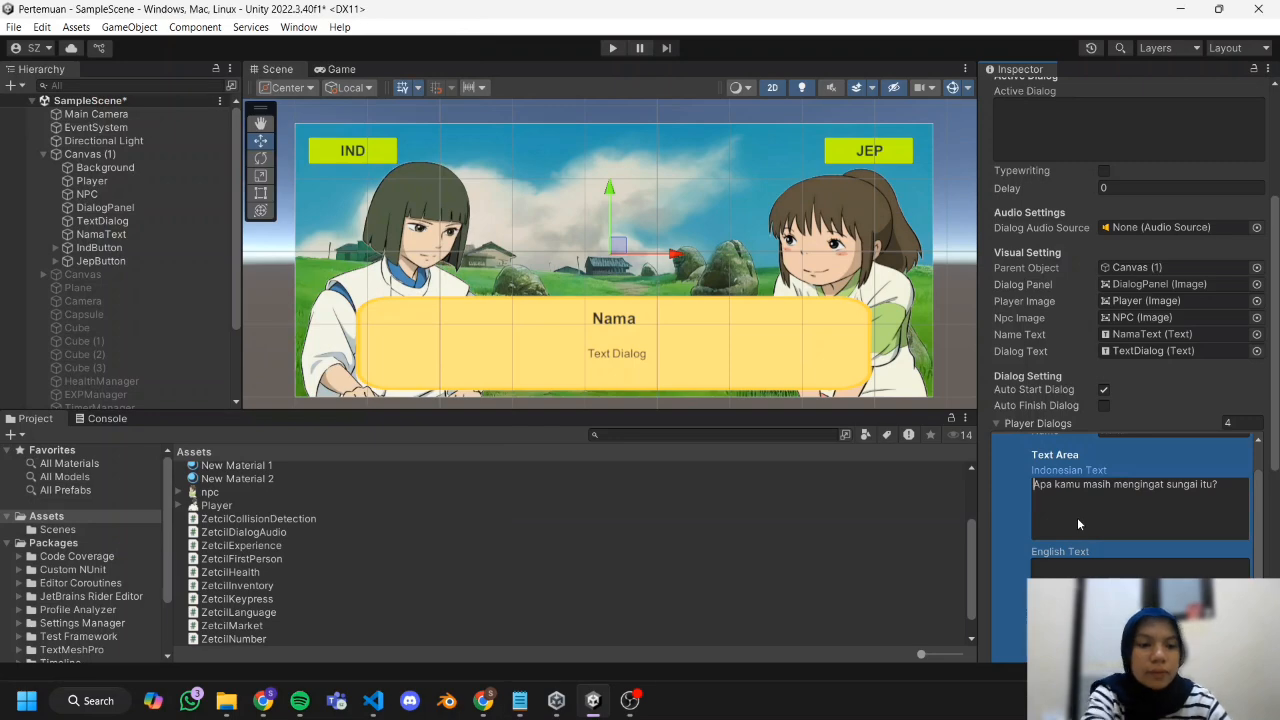
Copy "Kimi wa mada, ano kawa no koto o omoidasu?" from the Notepad script into Element 0's Japanese Text.
scroll(1077, 517, "down", 3)
scroll(1076, 517, "down", 2)
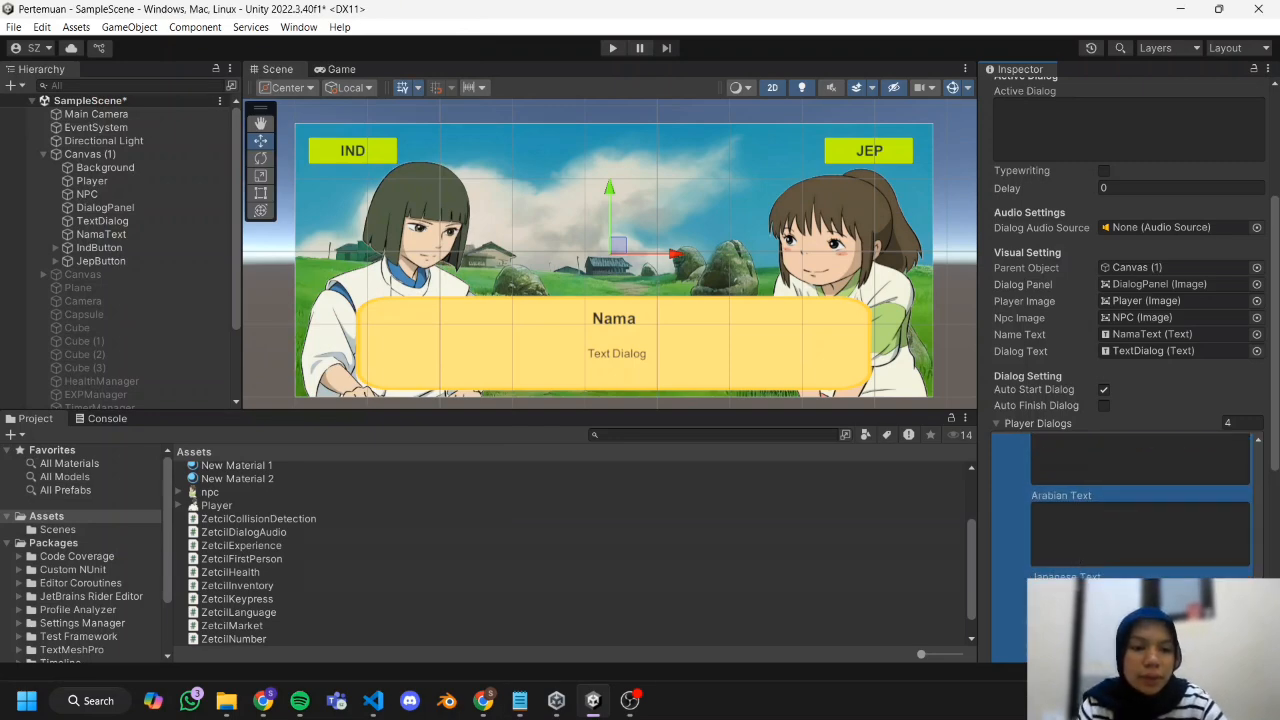
left_click(521, 700)
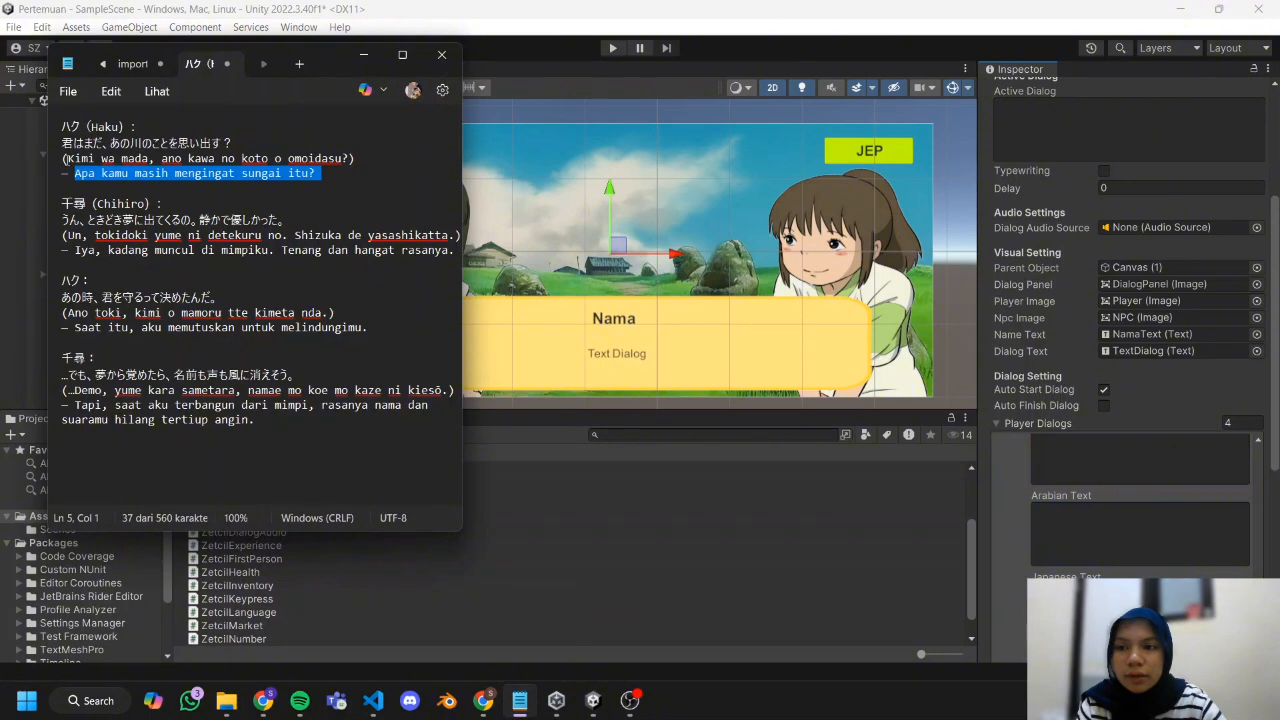
left_click_drag(68, 158, 349, 165)
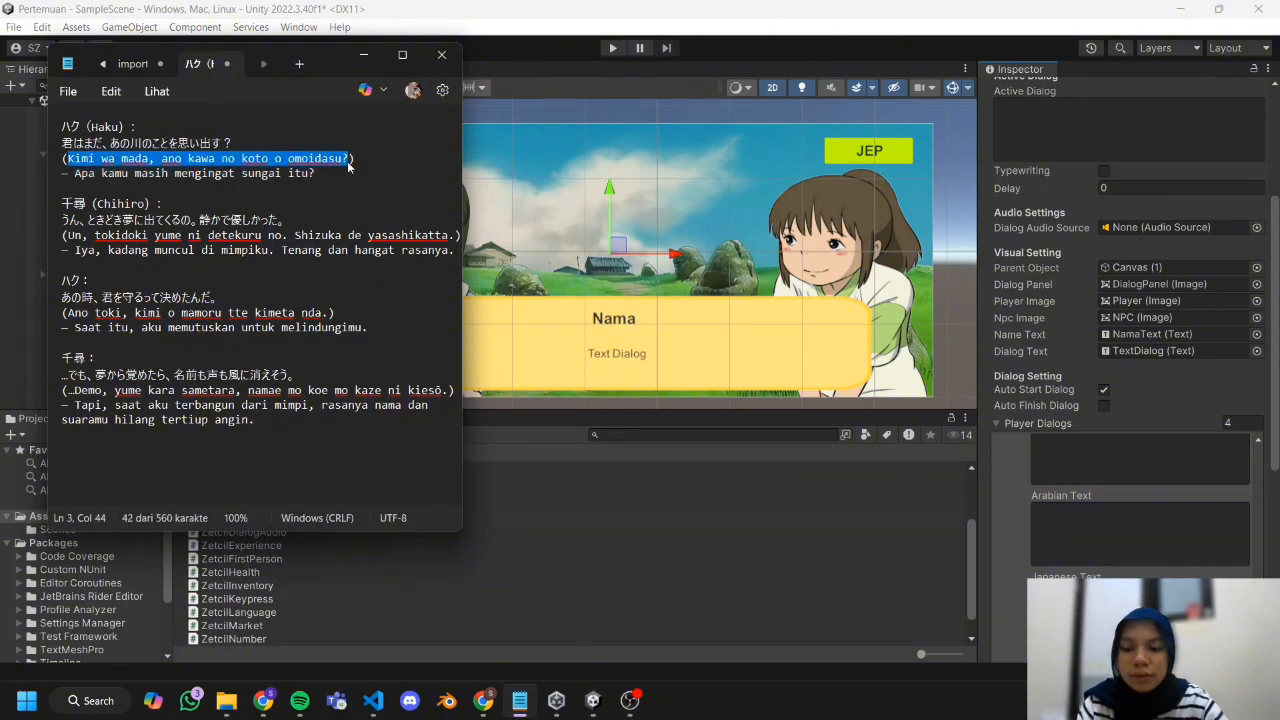
left_click(593, 700)
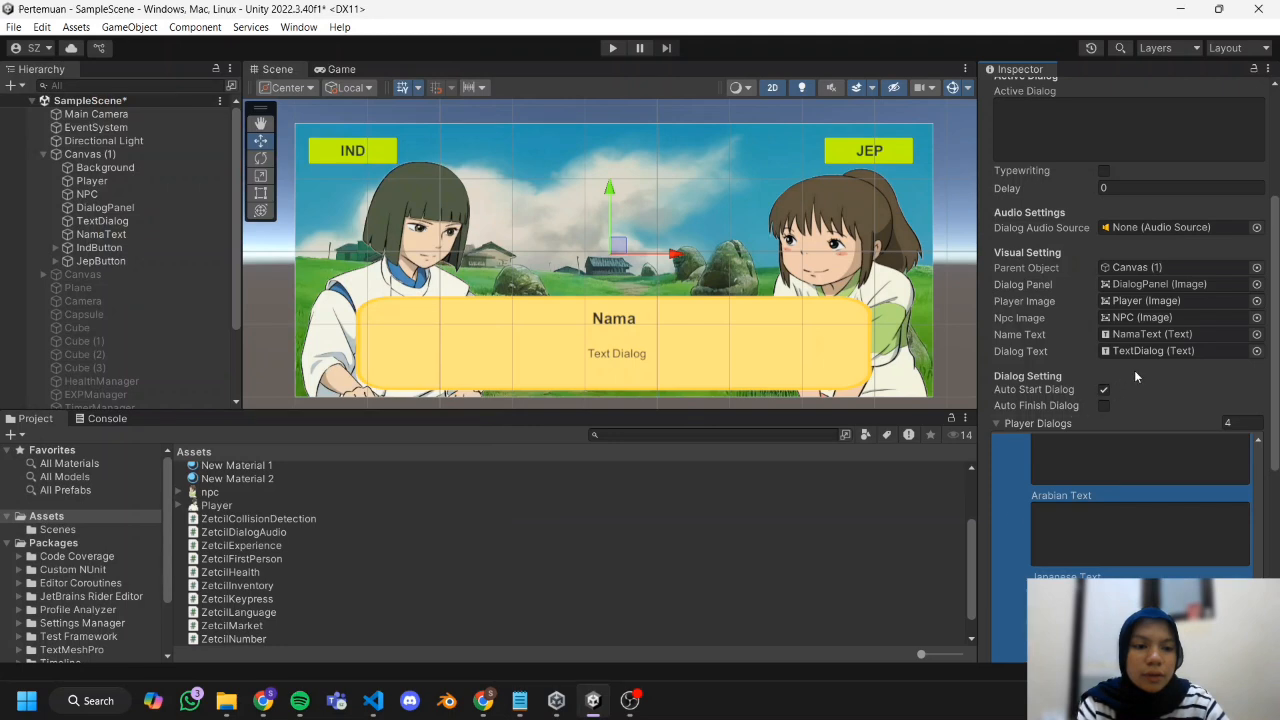
scroll(1134, 376, "down", 5)
left_click(1053, 508)
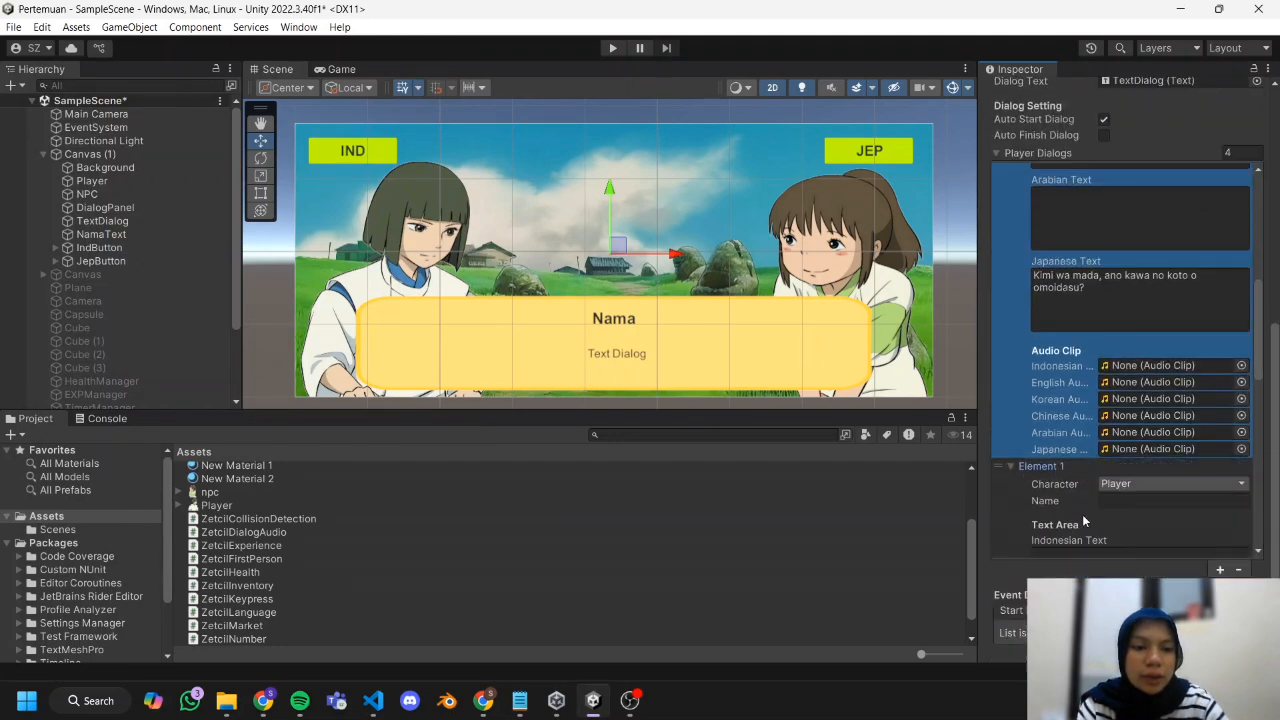
Set dialog Element 1's speaker name to "Chihiro" and its character to NPC.
left_click(1119, 500)
type("C")
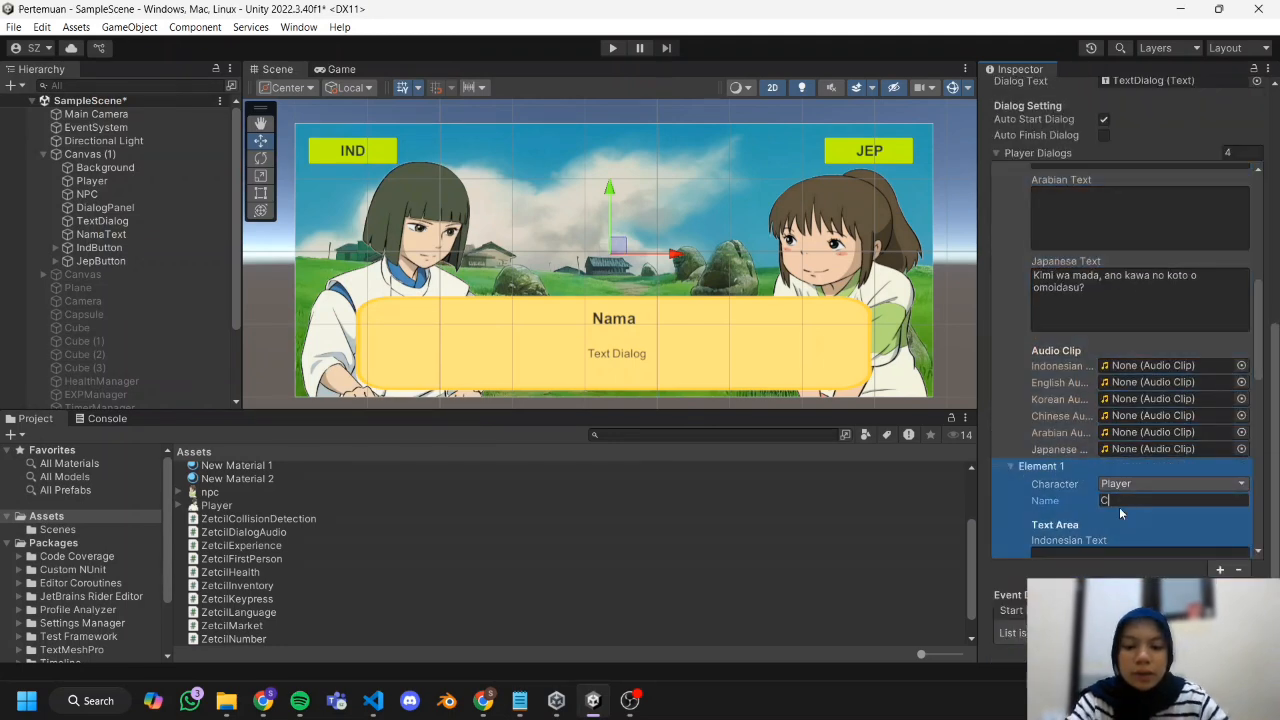
type("hihiro")
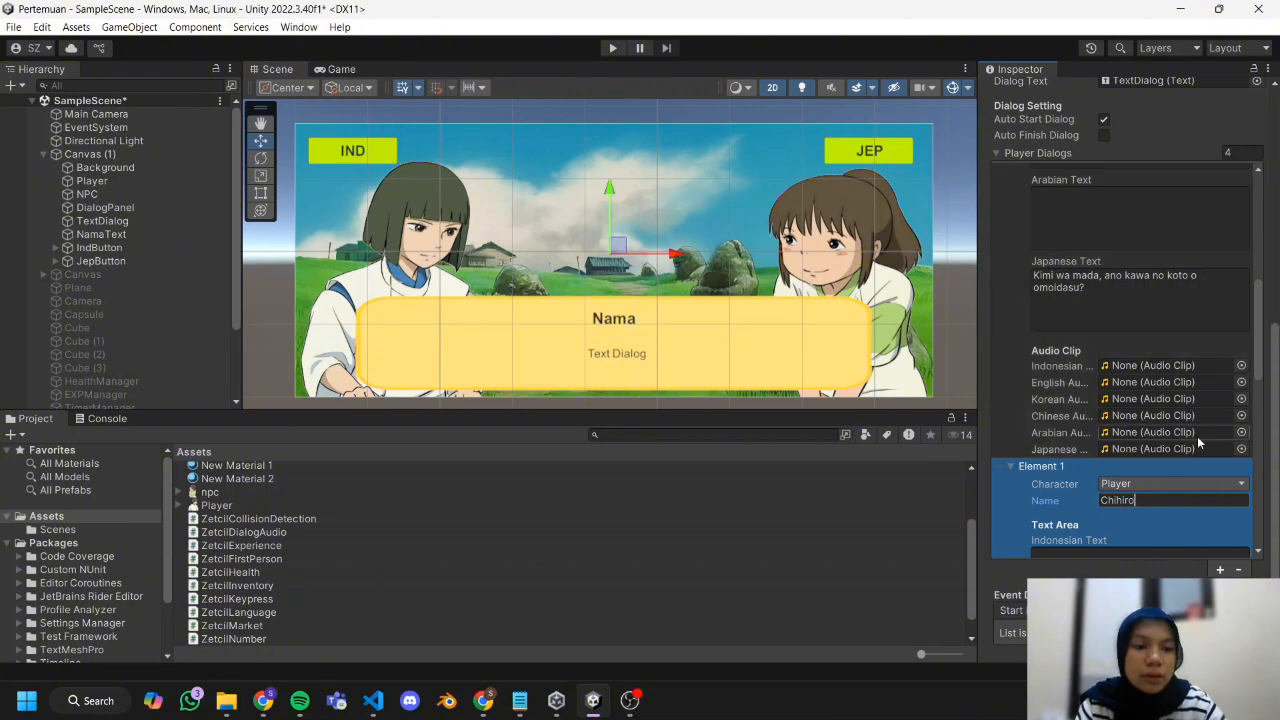
scroll(1156, 513, "down", 3)
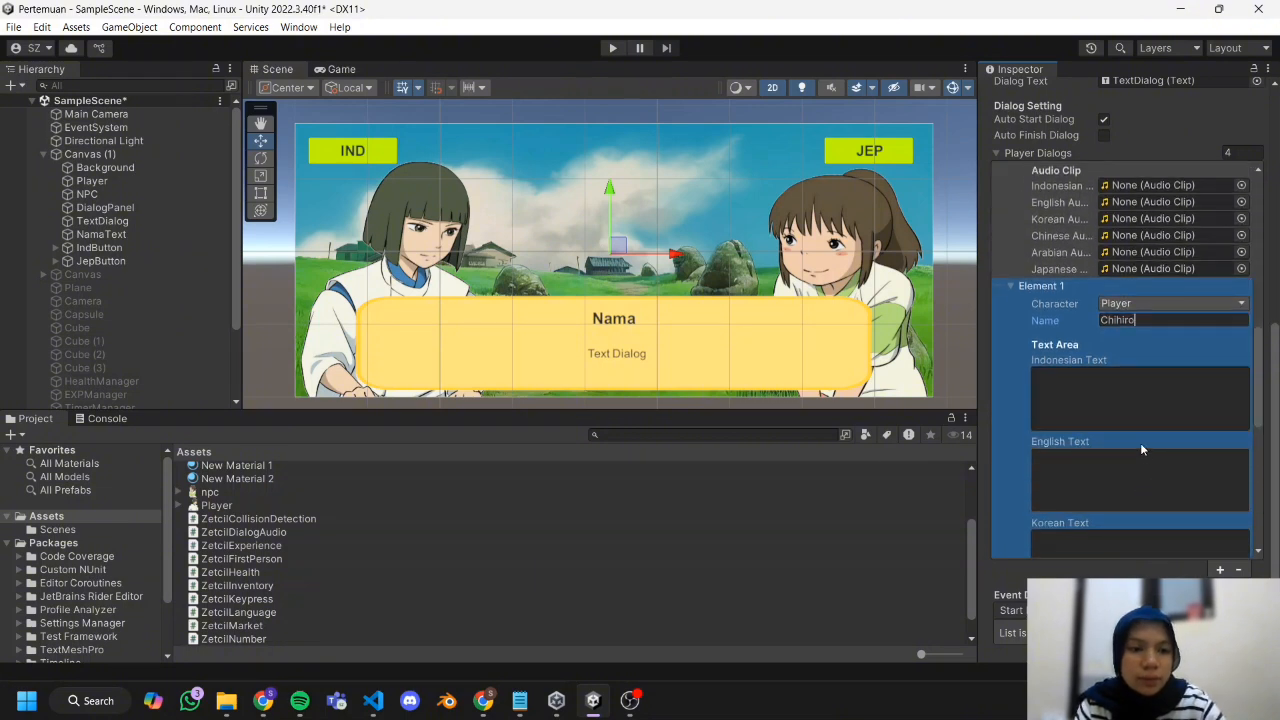
left_click(1168, 304)
left_click(1168, 341)
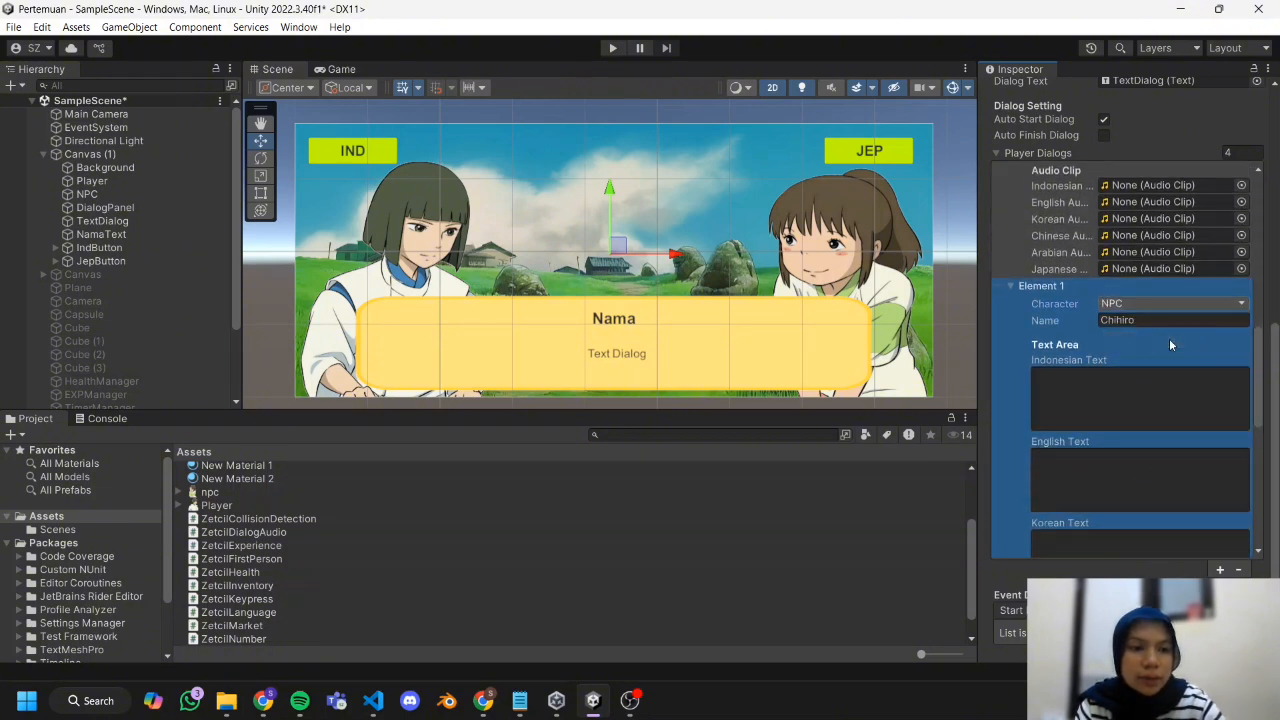
Fill dialog Elements 1 to 3 with the remaining Indonesian and romanized Japanese lines from the Notepad script.
scroll(1132, 360, "down", 1)
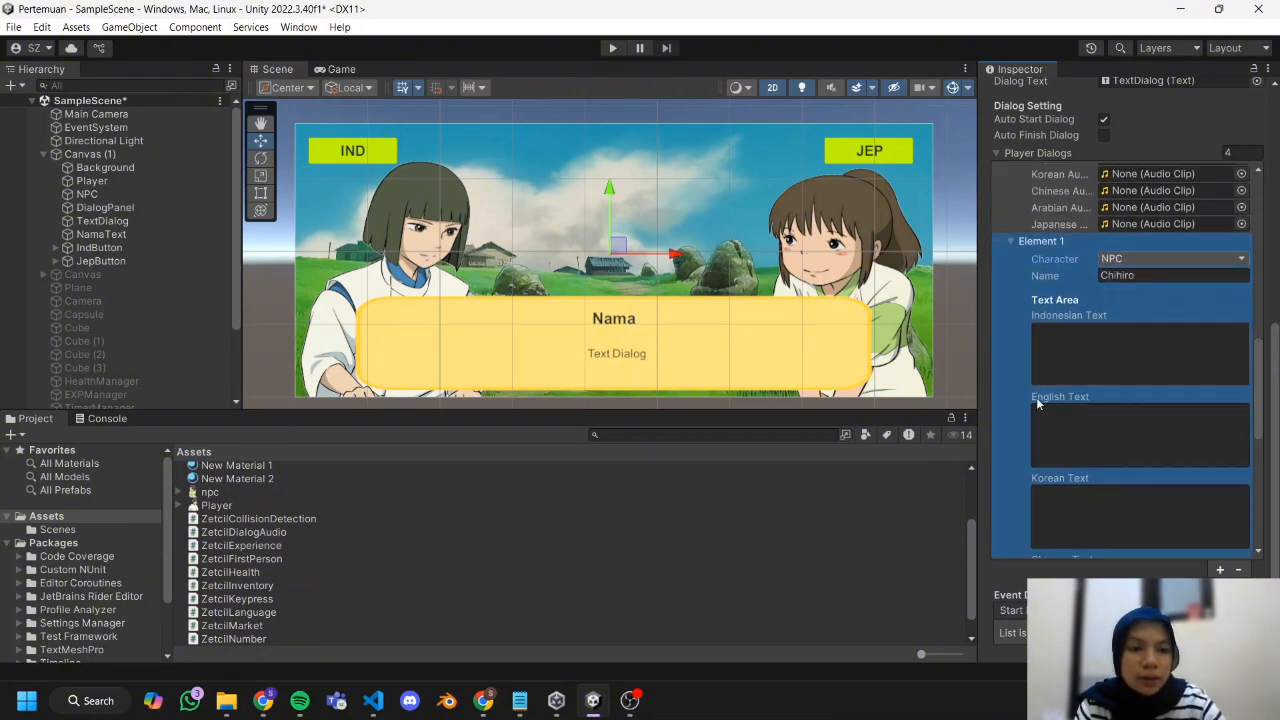
left_click(520, 702)
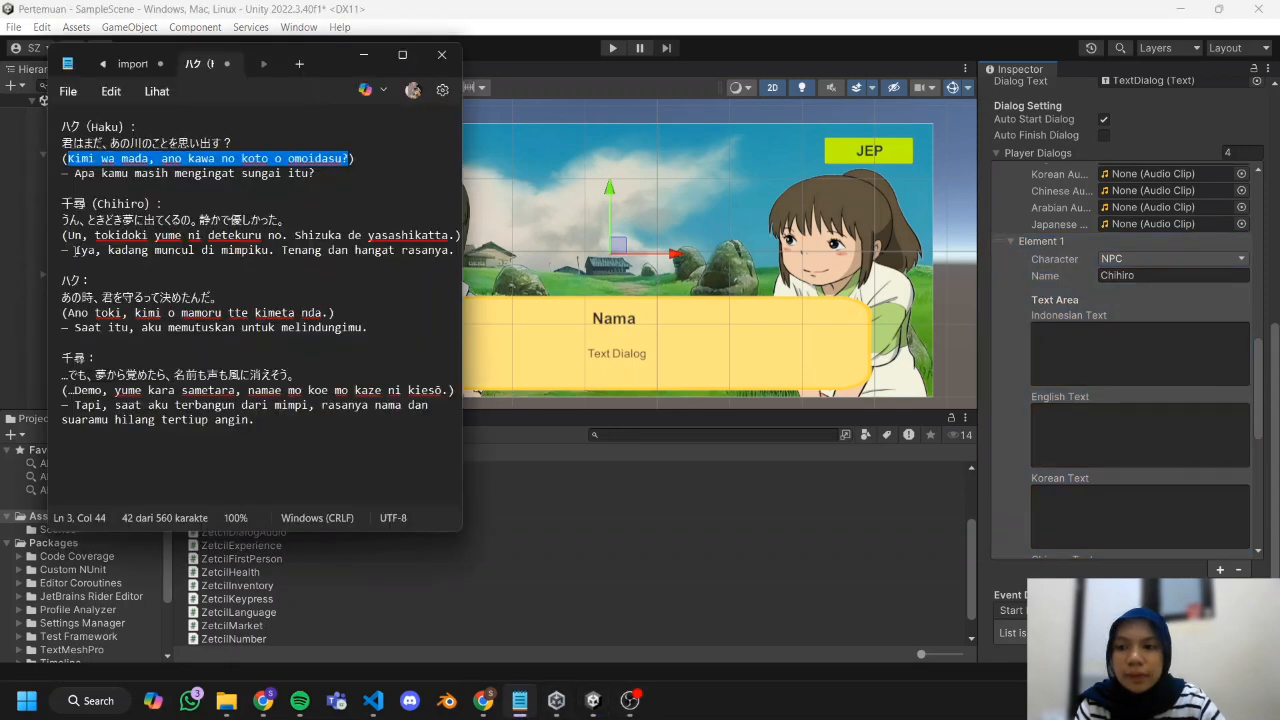
left_click_drag(76, 251, 458, 250)
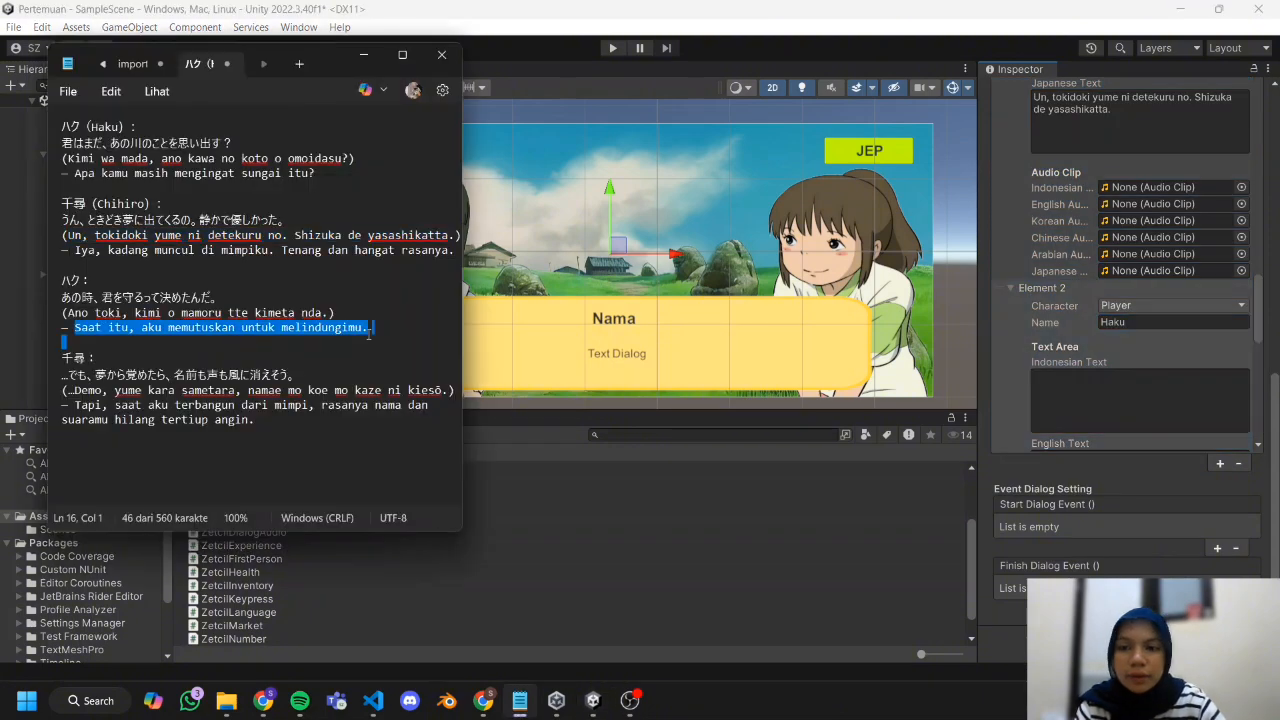
left_click(1186, 303)
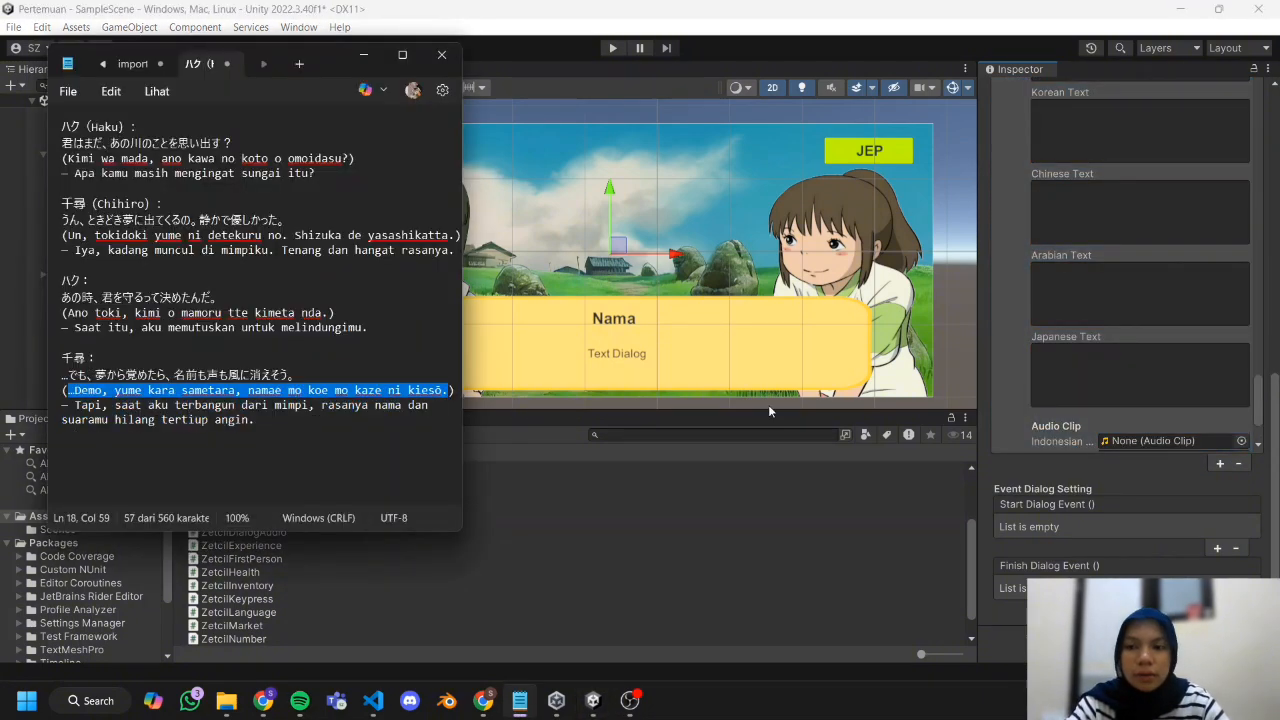
left_click(768, 404)
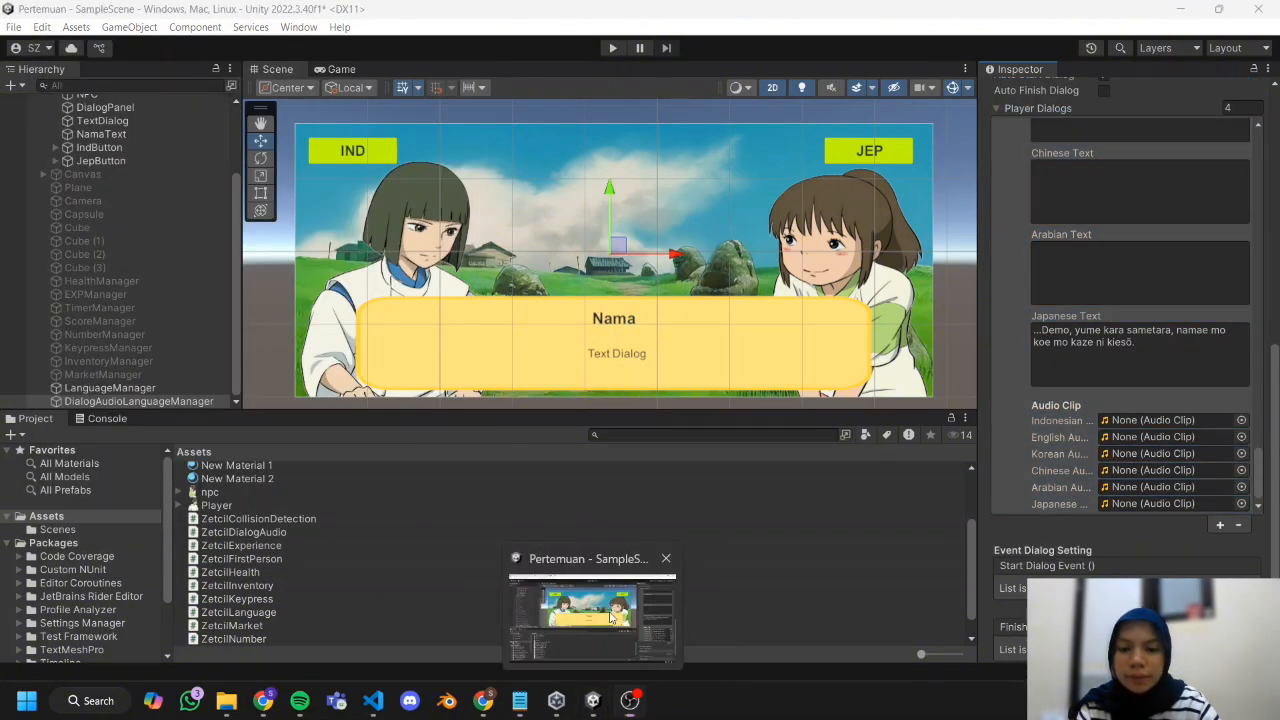
left_click(570, 598)
Add two empty On Click event entries to IndButton.
scroll(116, 229, "up", 3)
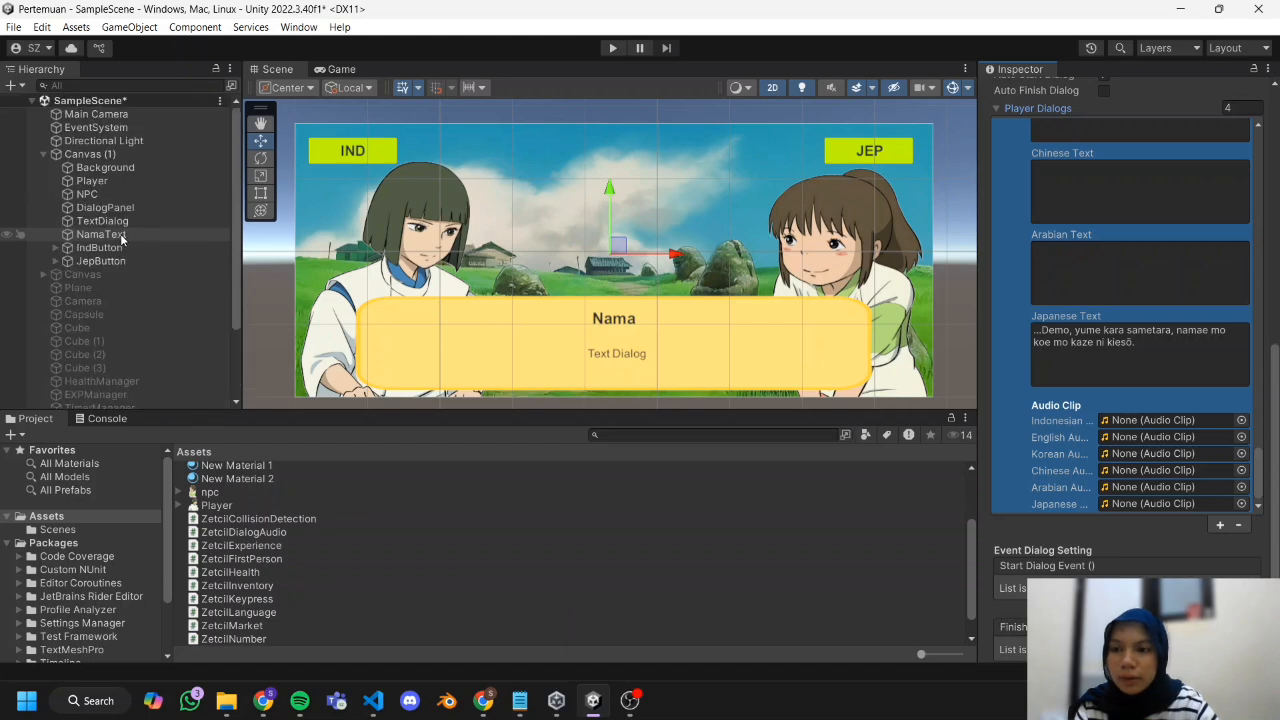
left_click(114, 248)
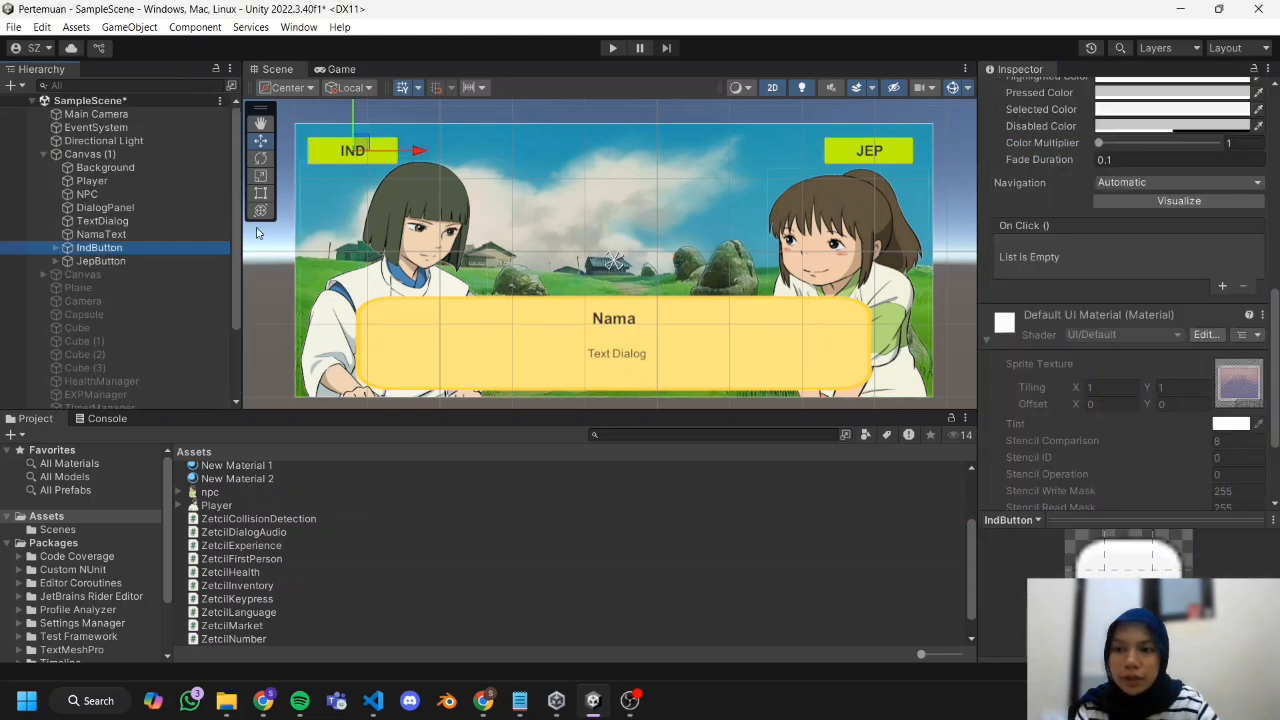
scroll(1157, 263, "down", 3)
scroll(1155, 200, "up", 1)
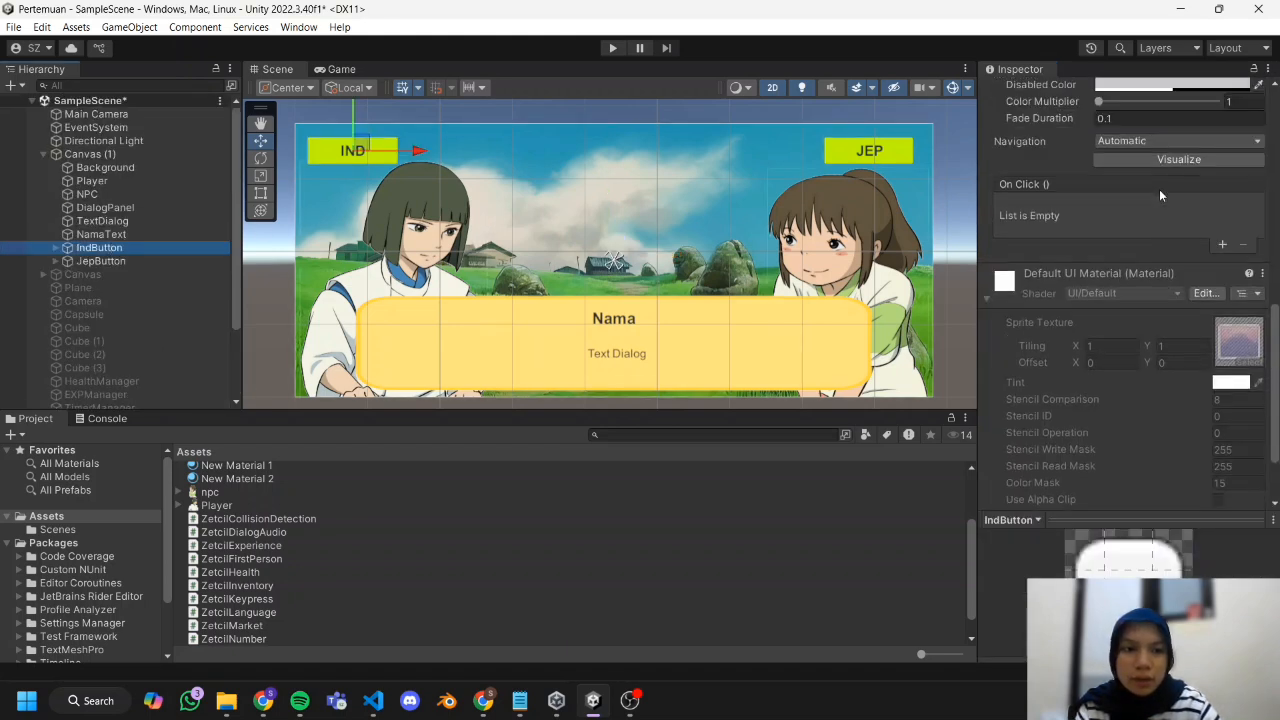
left_click(1220, 245)
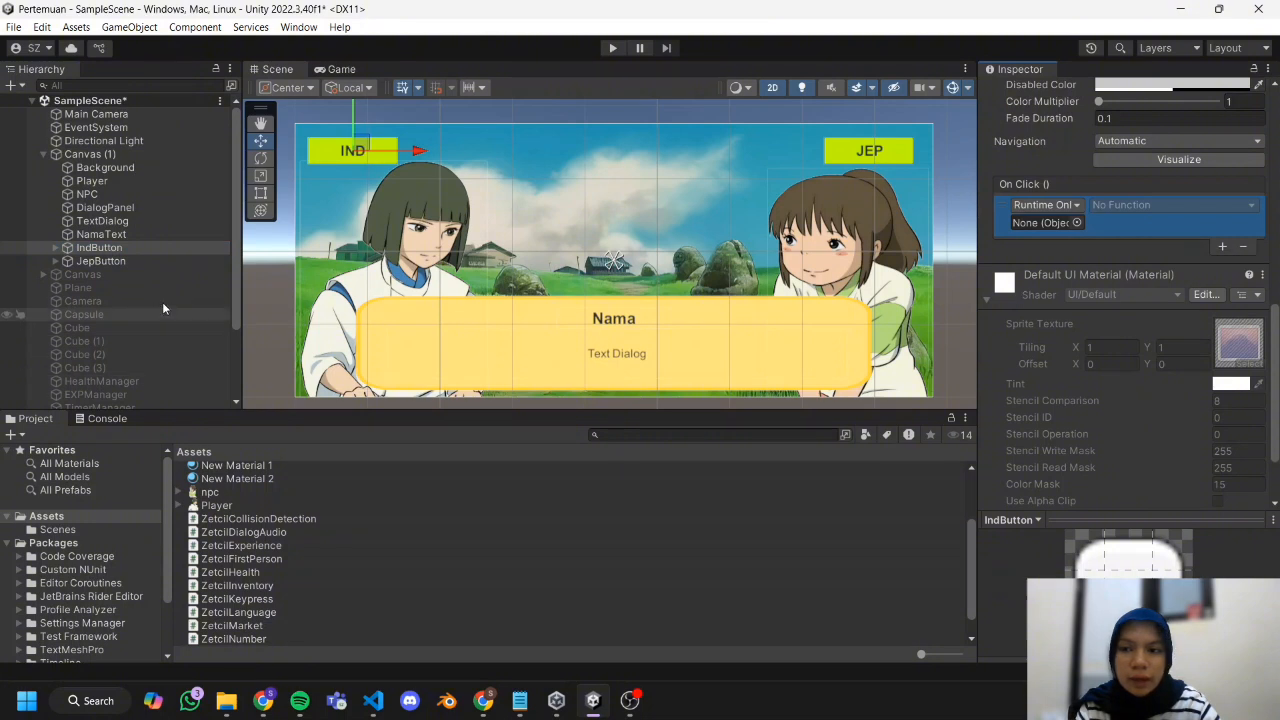
scroll(180, 290, "down", 3)
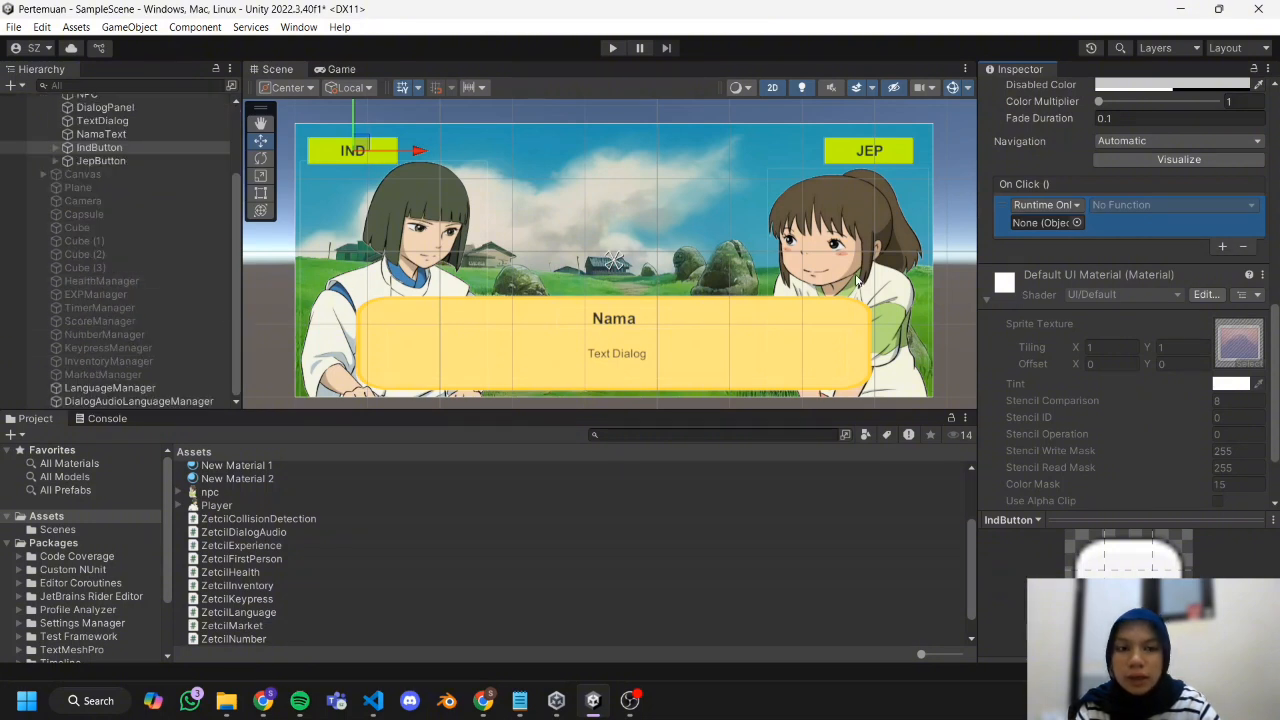
left_click(1221, 247)
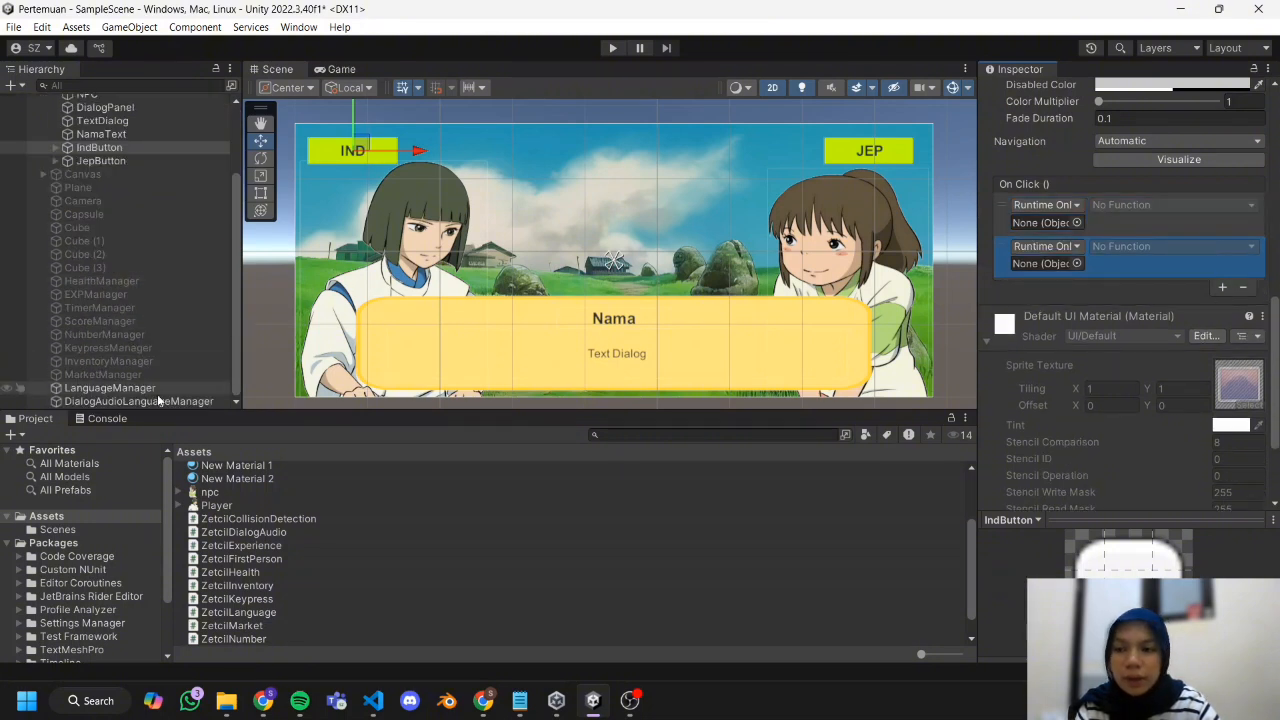
Assign DialogAudioLanguageManager to IndButton's first On Click entry and choose ZetcilDialogAudio's StartDialog function.
left_click(1076, 222)
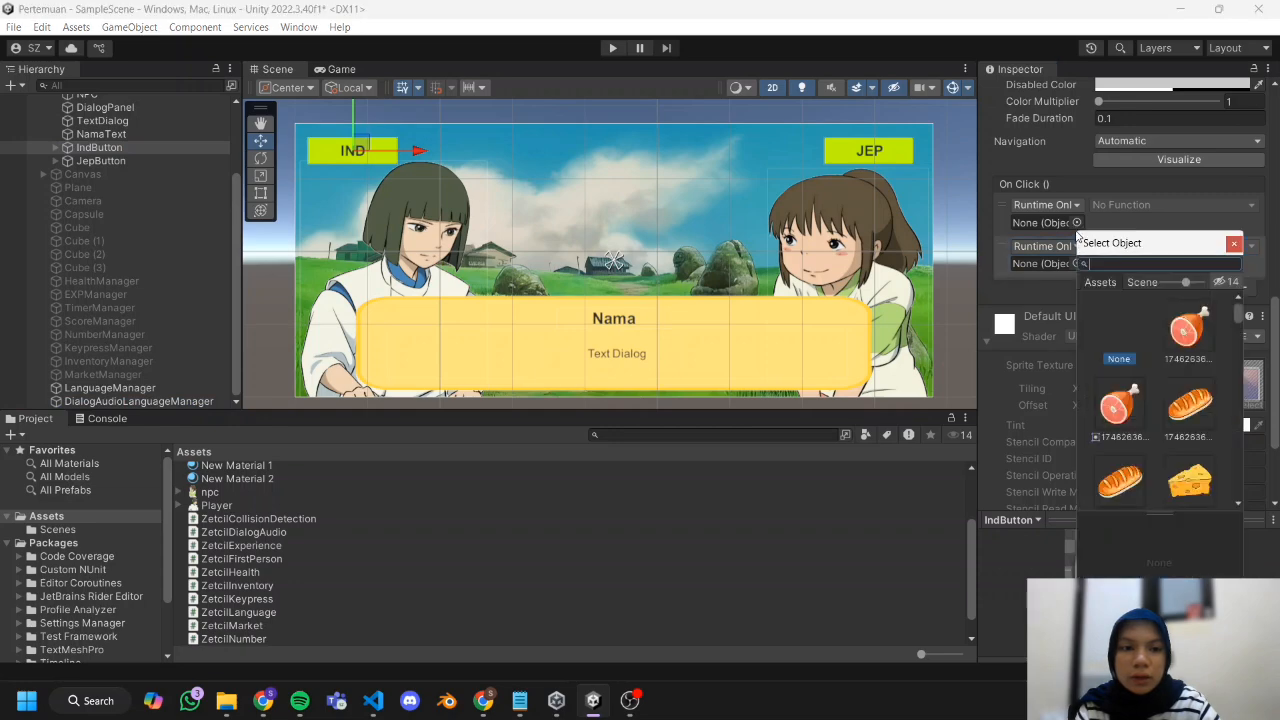
left_click(1041, 223)
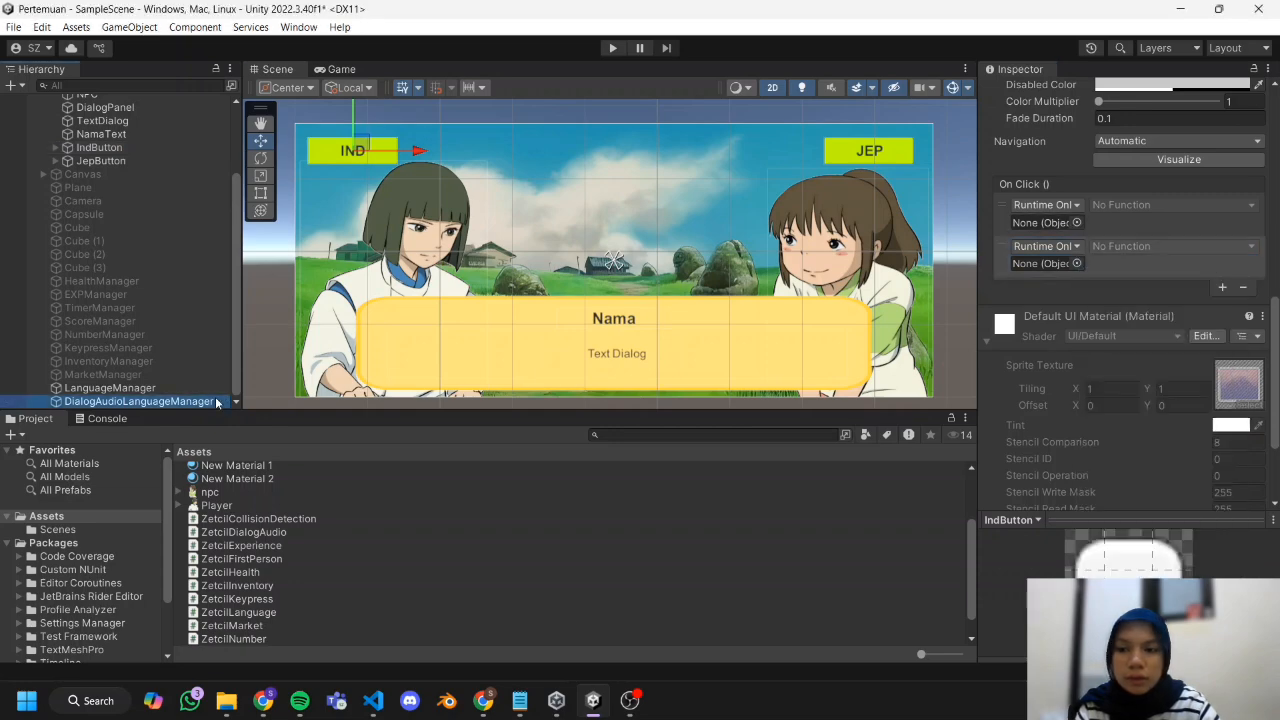
left_click(1120, 207)
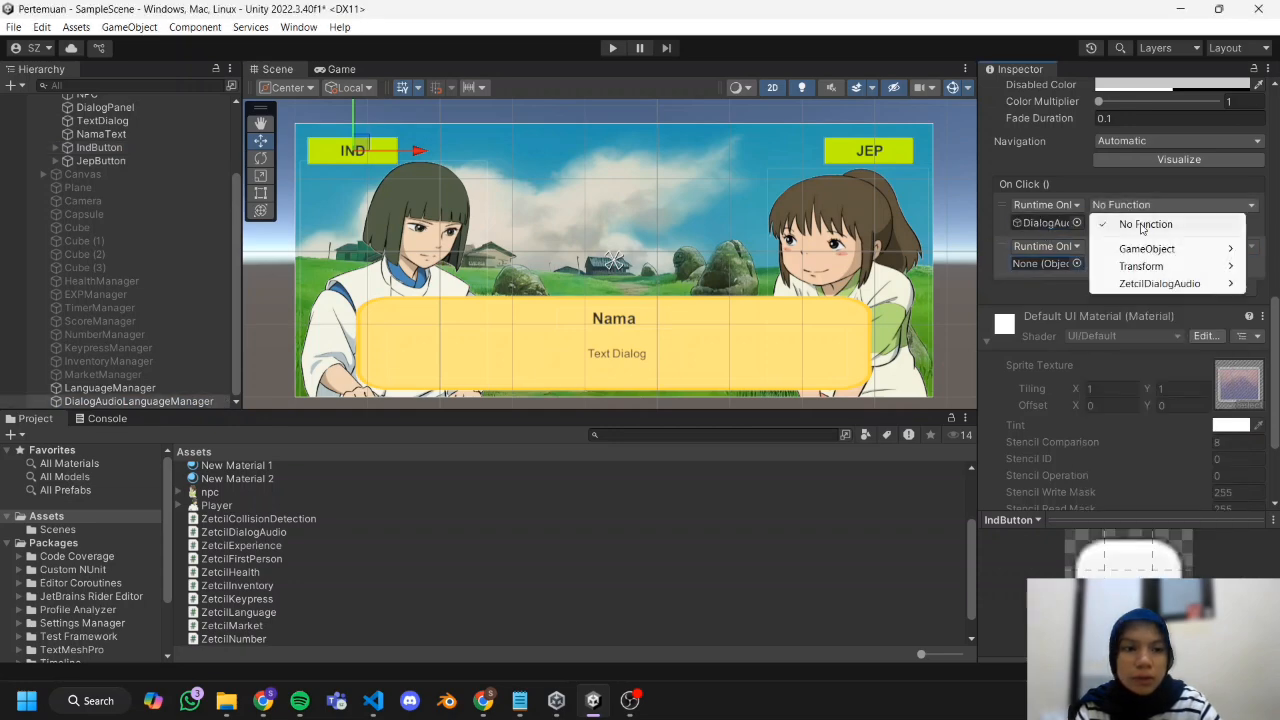
mouse_move(1172, 287)
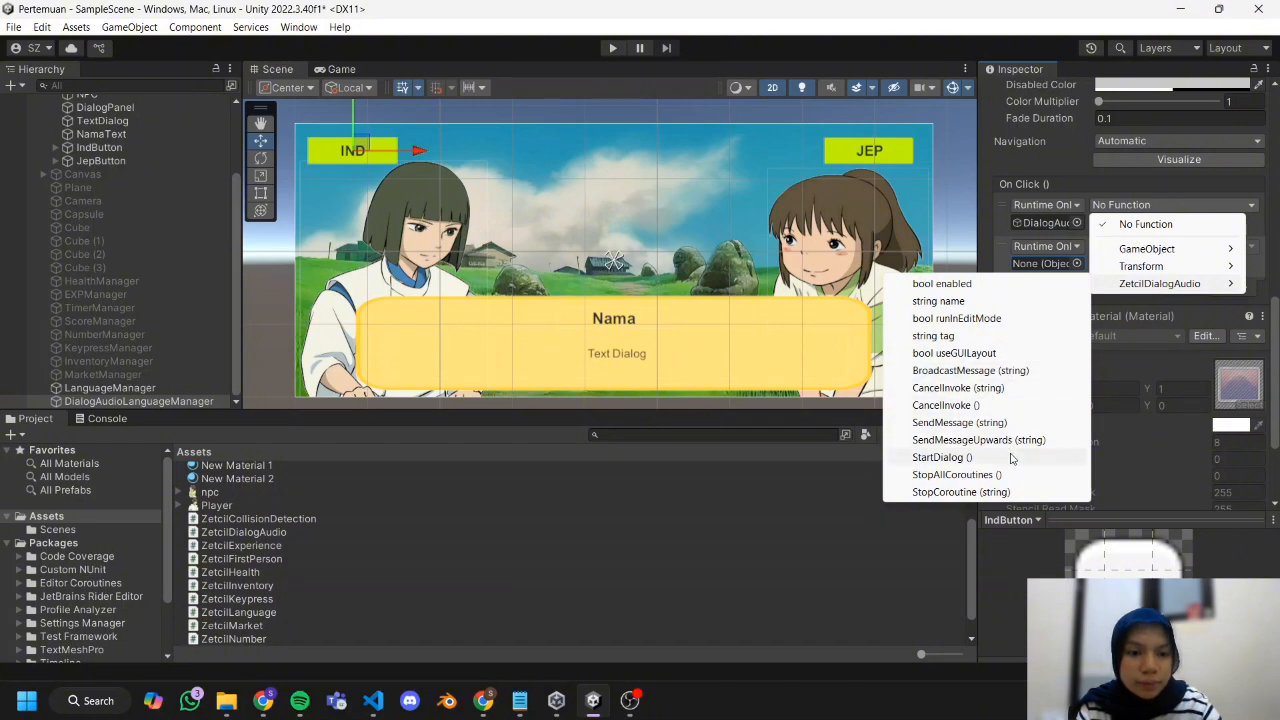
left_click(1010, 458)
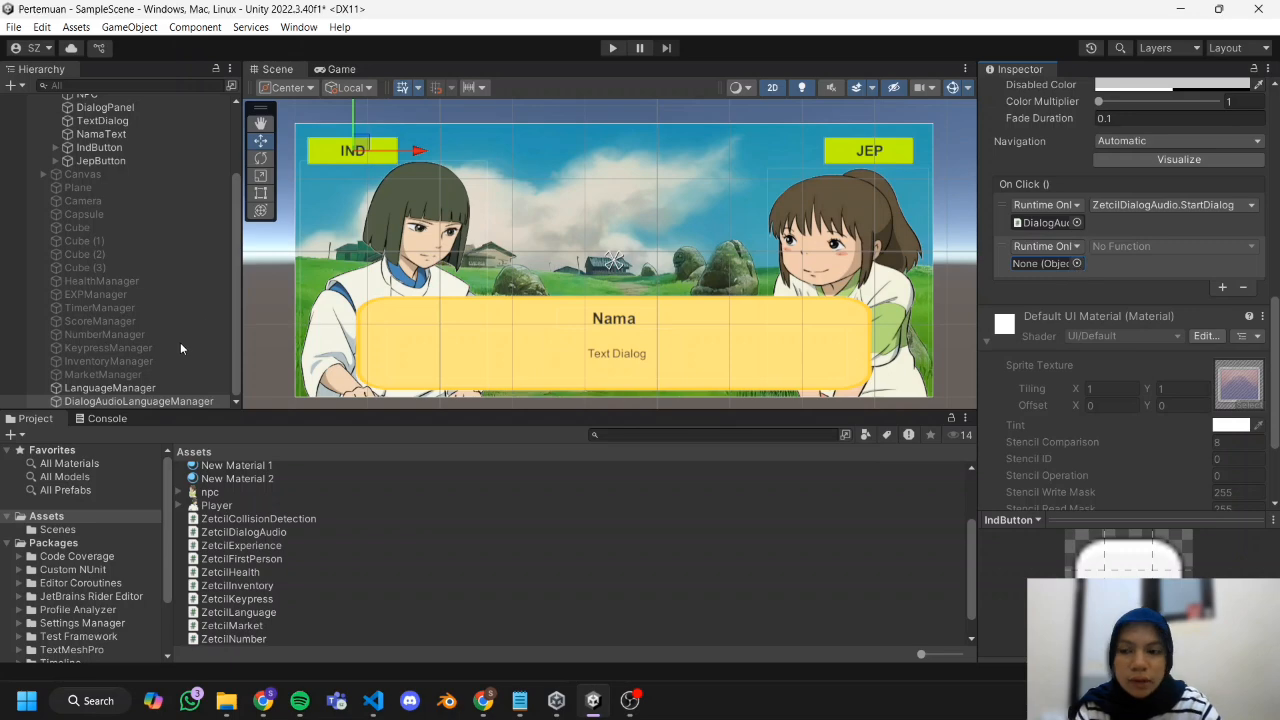
Assign LanguageManager to IndButton's second On Click entry and choose ZetcilLanguage's SaveIndonesian function.
left_click_drag(140, 387, 1045, 263)
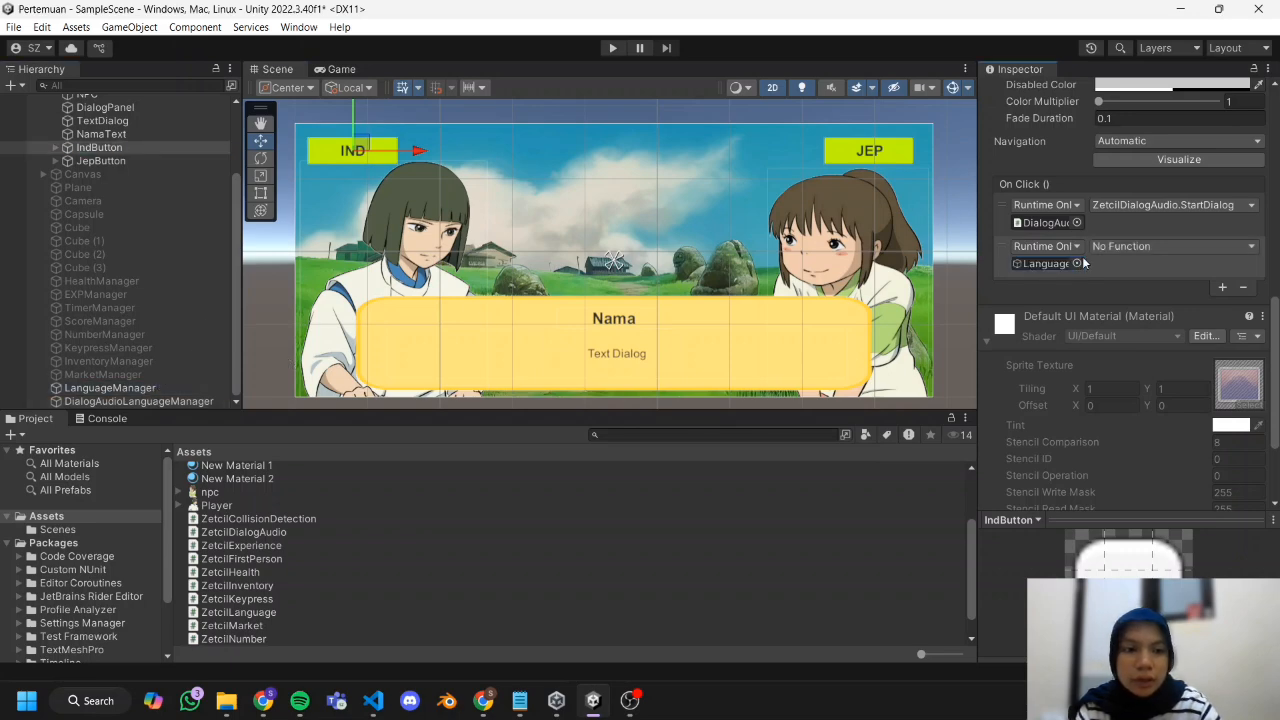
left_click(1130, 246)
mouse_move(1159, 332)
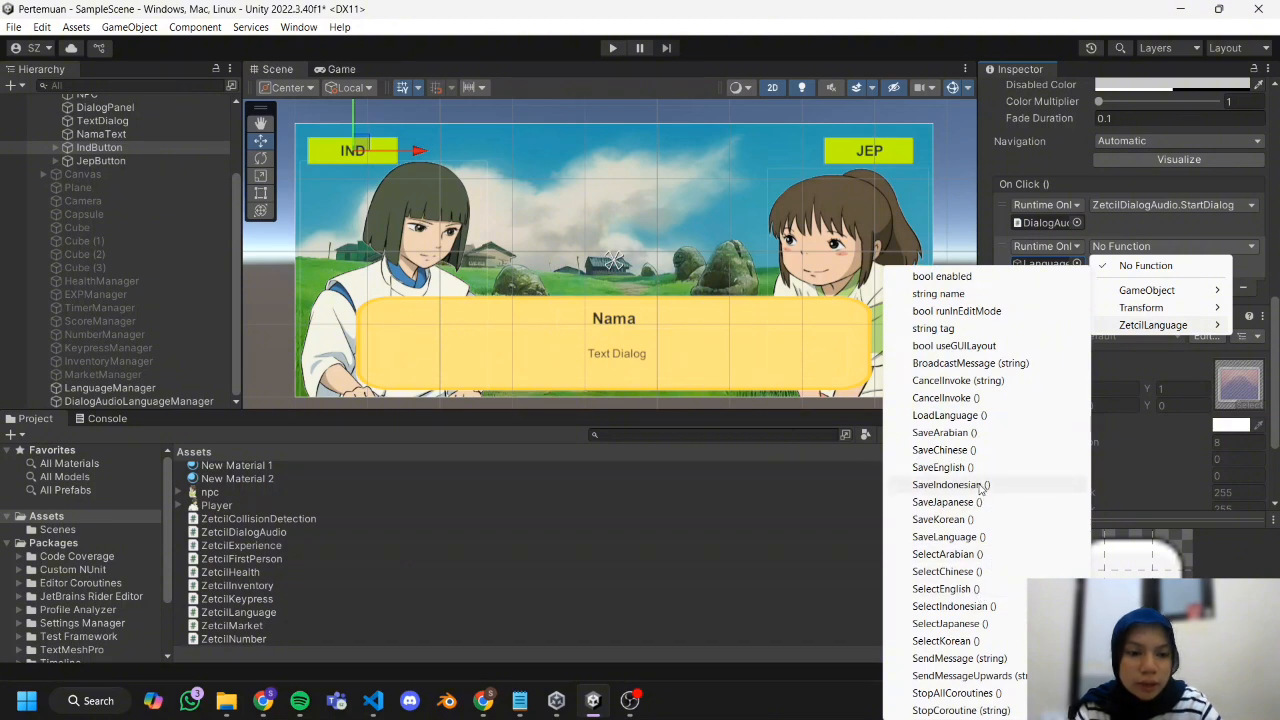
left_click(980, 485)
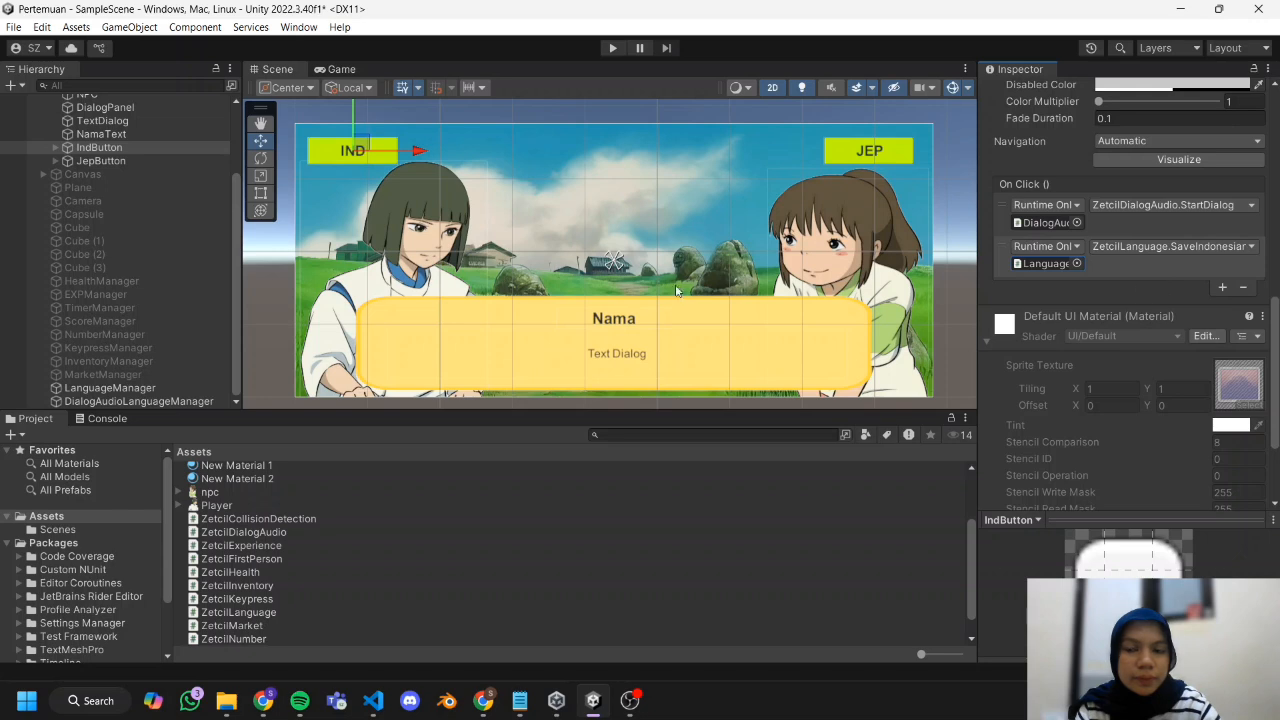
Add two empty On Click event entries to JepButton.
left_click(101, 161)
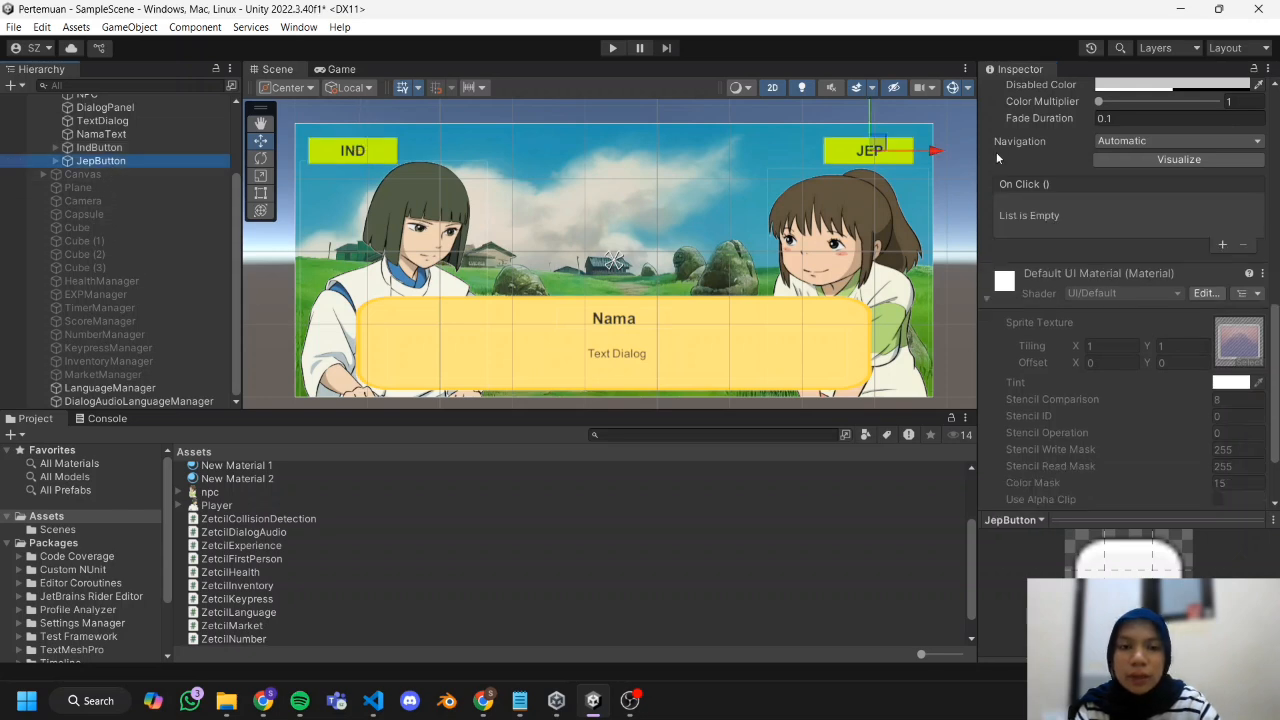
left_click(1221, 245)
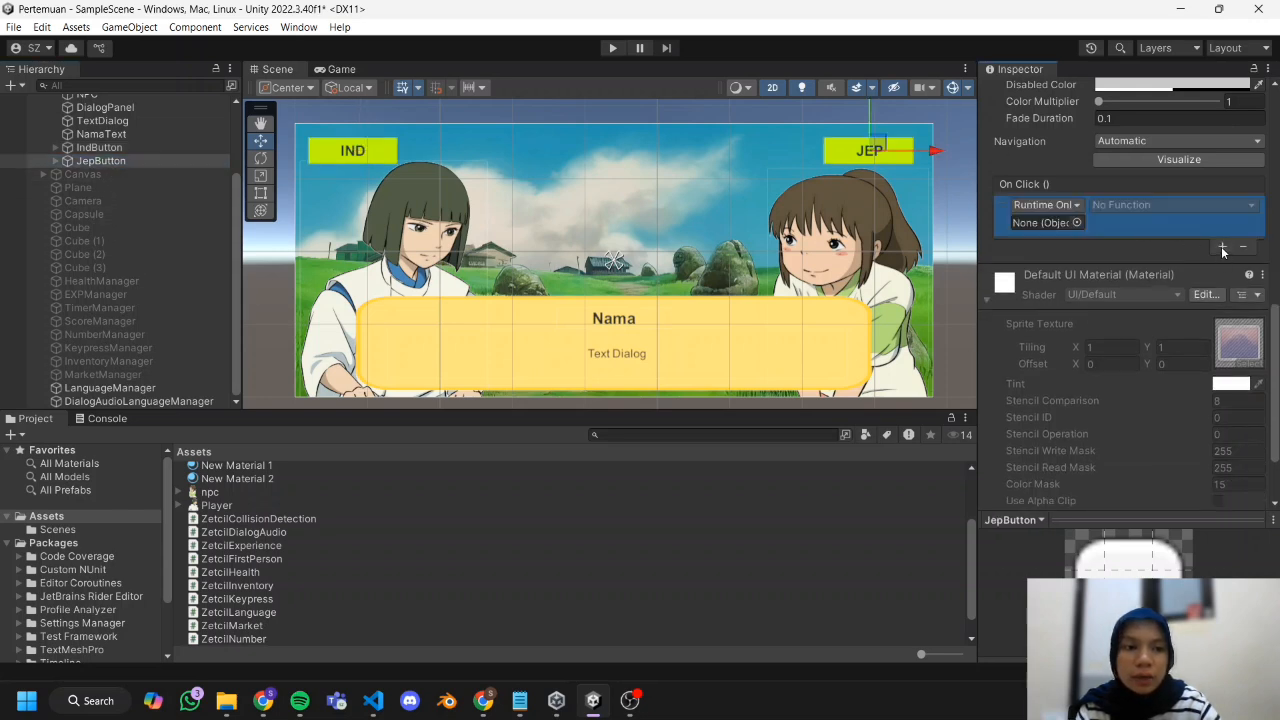
left_click(1221, 246)
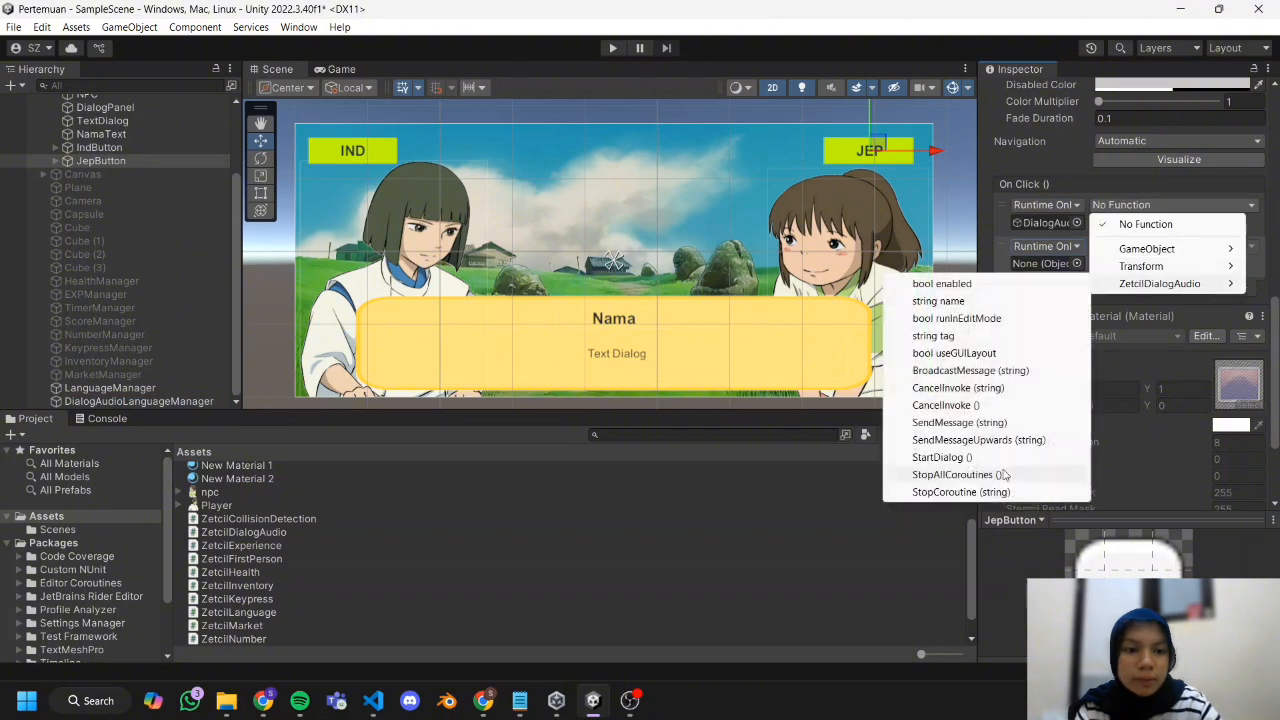
Set JepButton's On Click entries to ZetcilDialogAudio's StartDialog and, with LanguageManager assigned, ZetcilLanguage's SaveJapanese.
mouse_move(1153, 325)
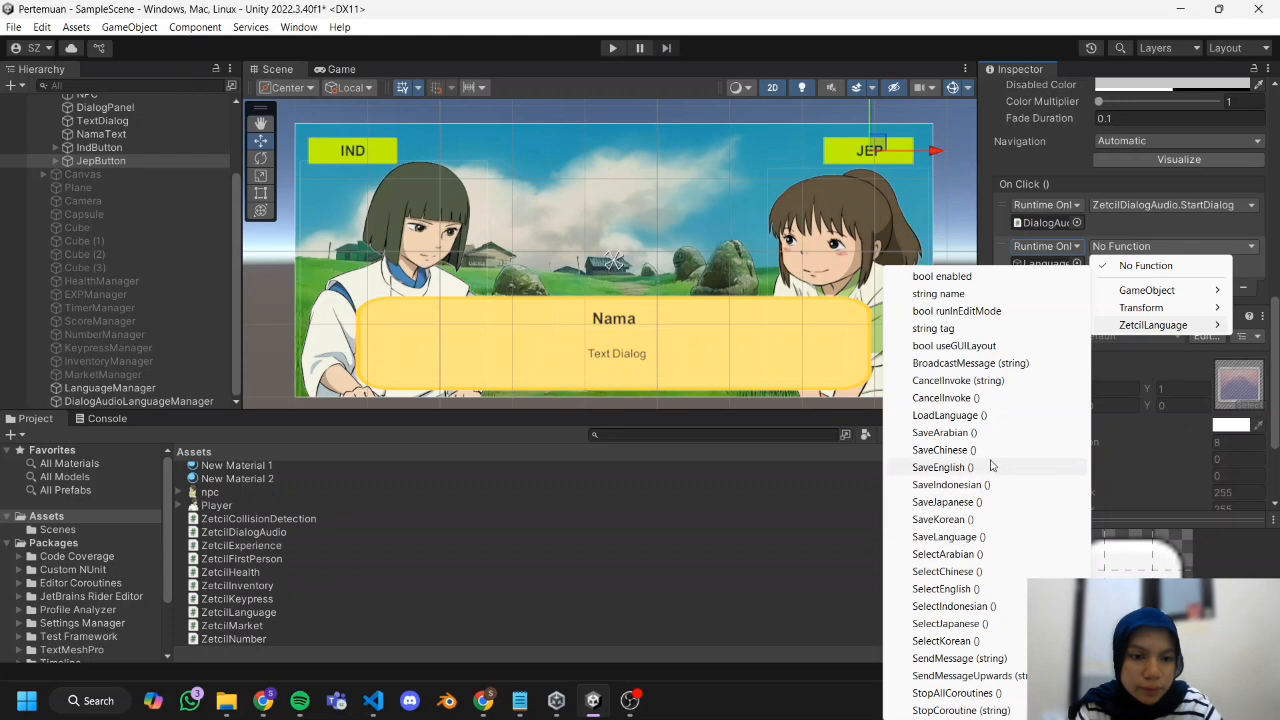
left_click(991, 502)
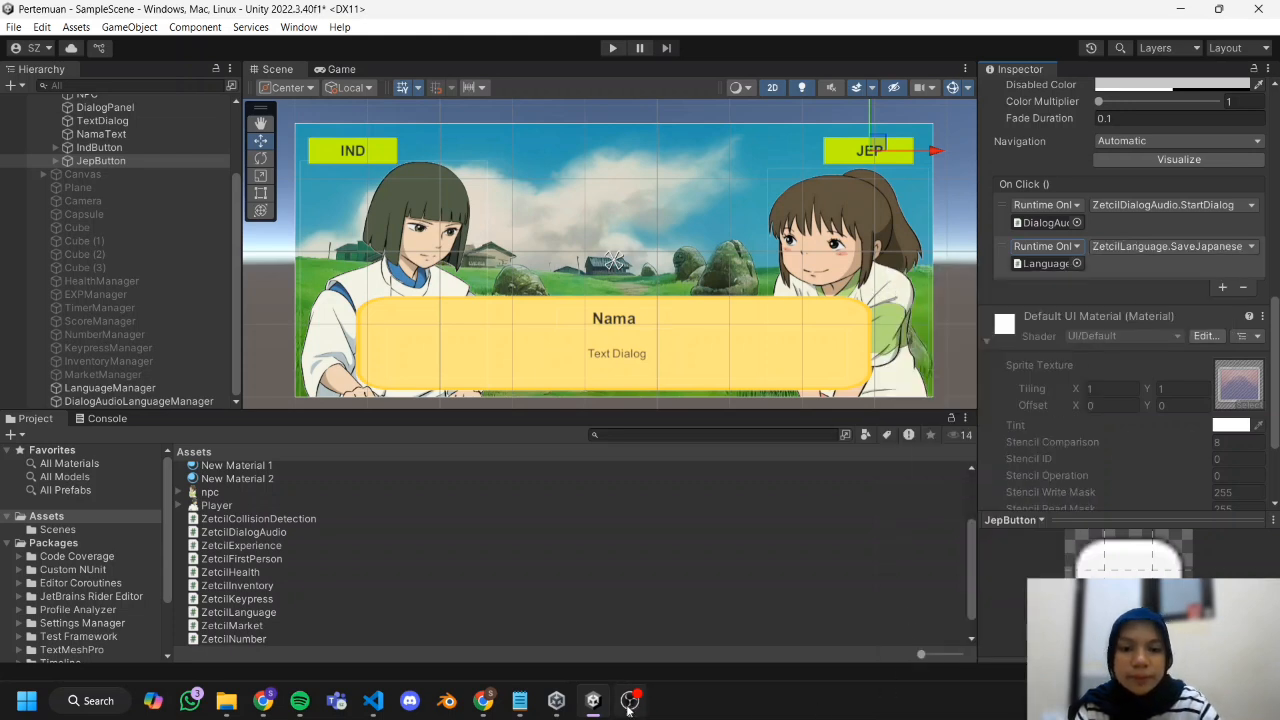
Run the scene, switch the dialog to Japanese and back to Indonesian to test both buttons, and stop the run.
left_click(631, 701)
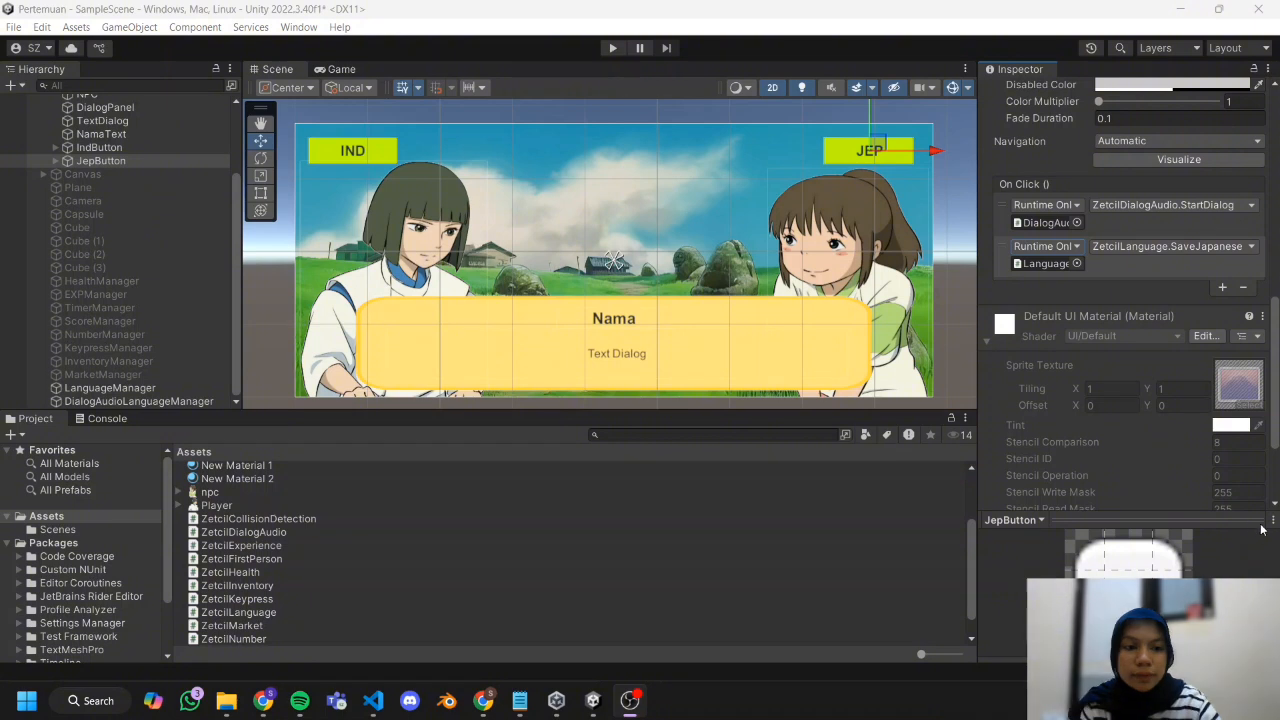
left_click(593, 700)
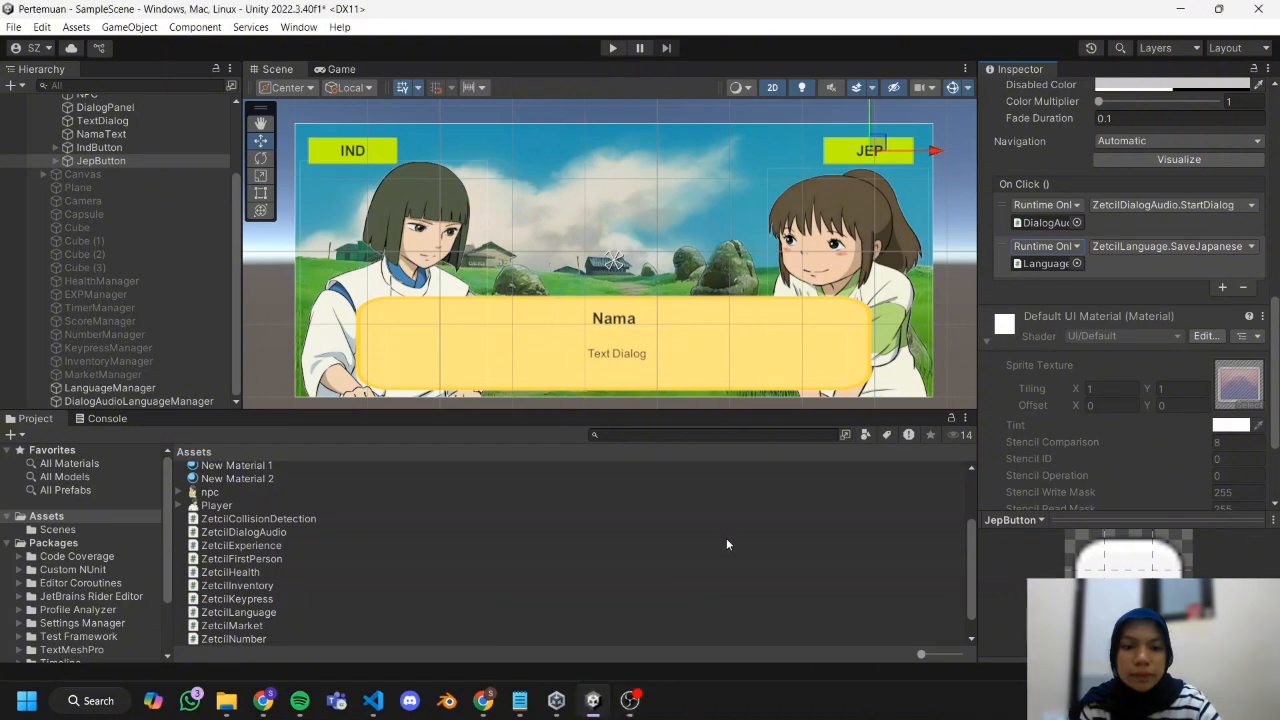
left_click(610, 48)
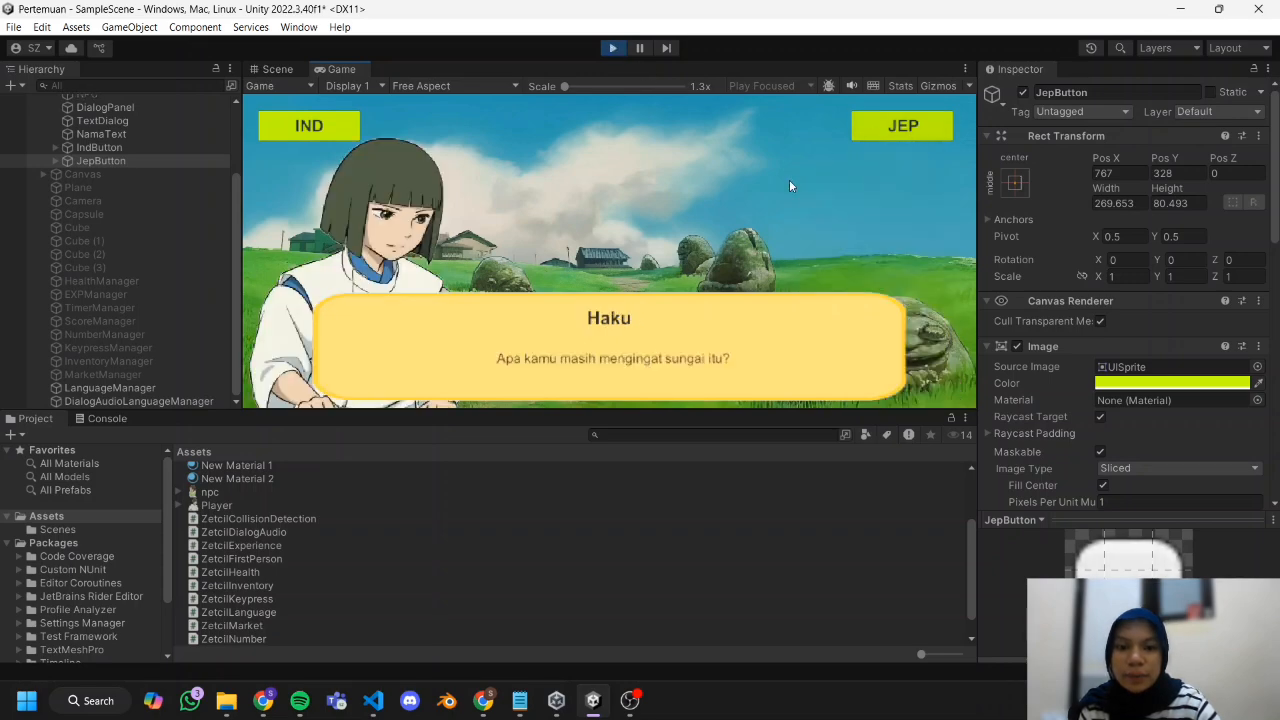
left_click(894, 135)
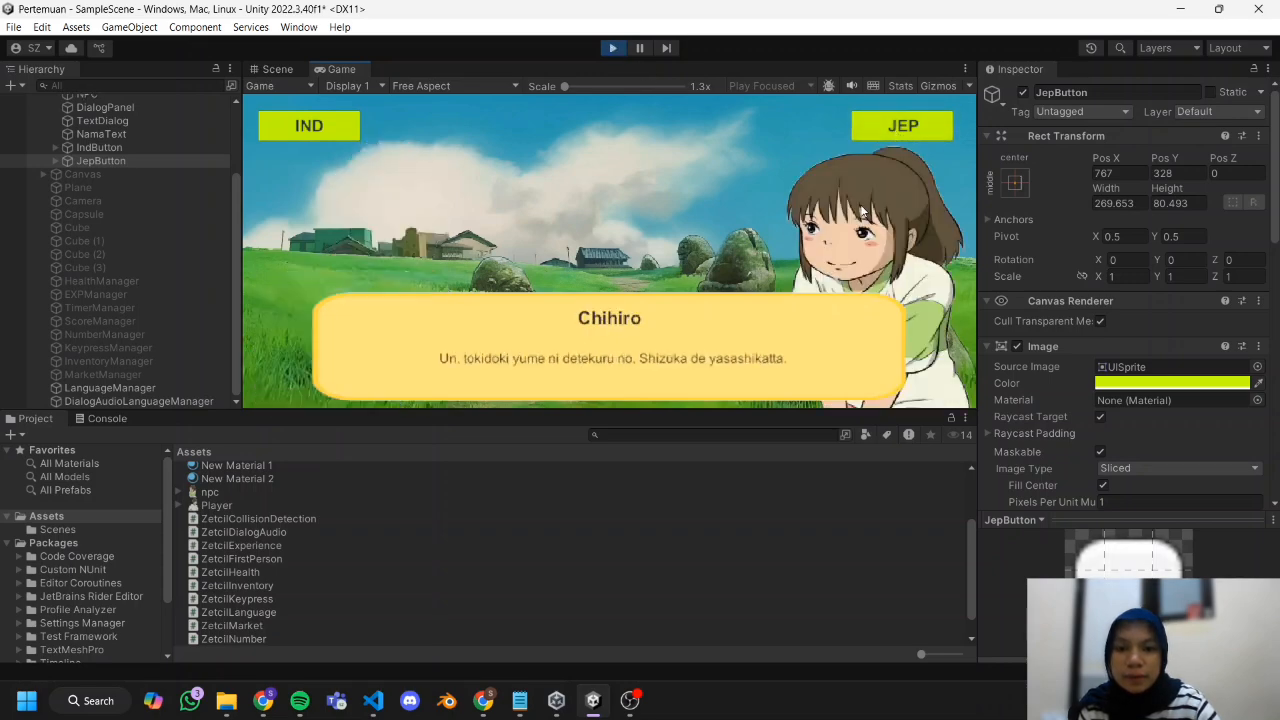
left_click(321, 131)
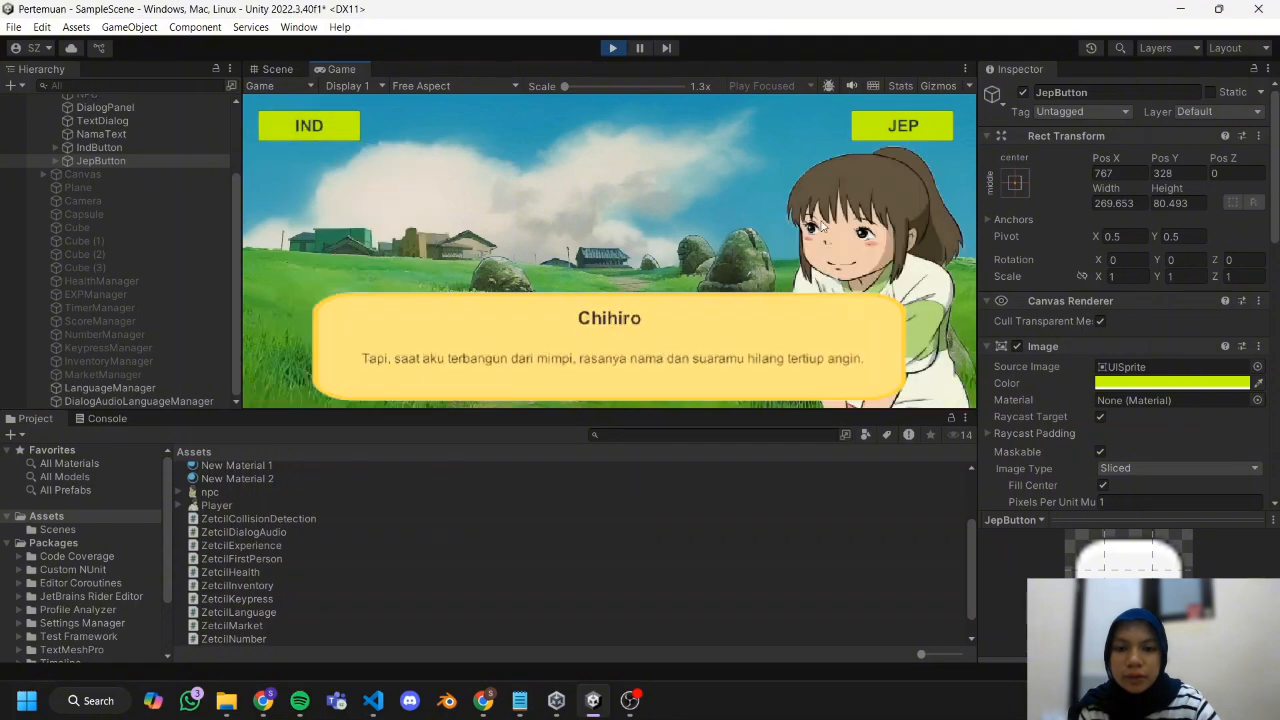
left_click(612, 48)
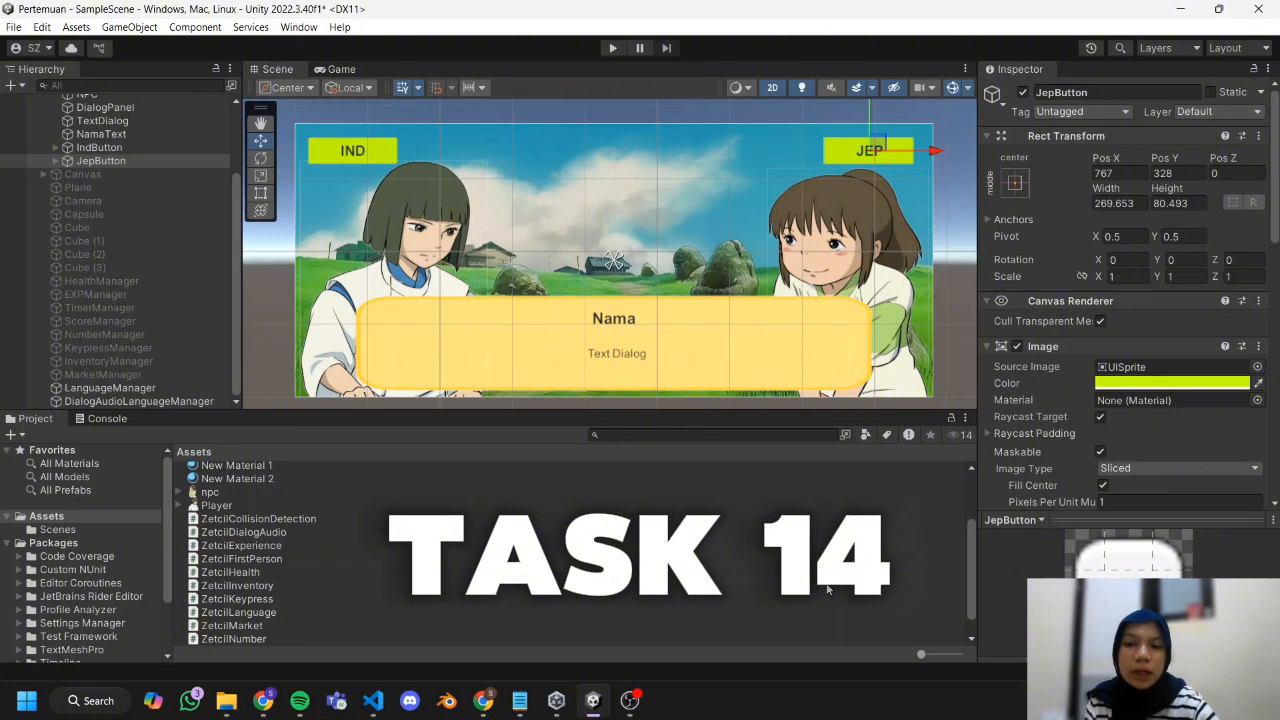
Deselect JepButton and display the contents of the Assets folder as a grid of thumbnails.
left_click(279, 360)
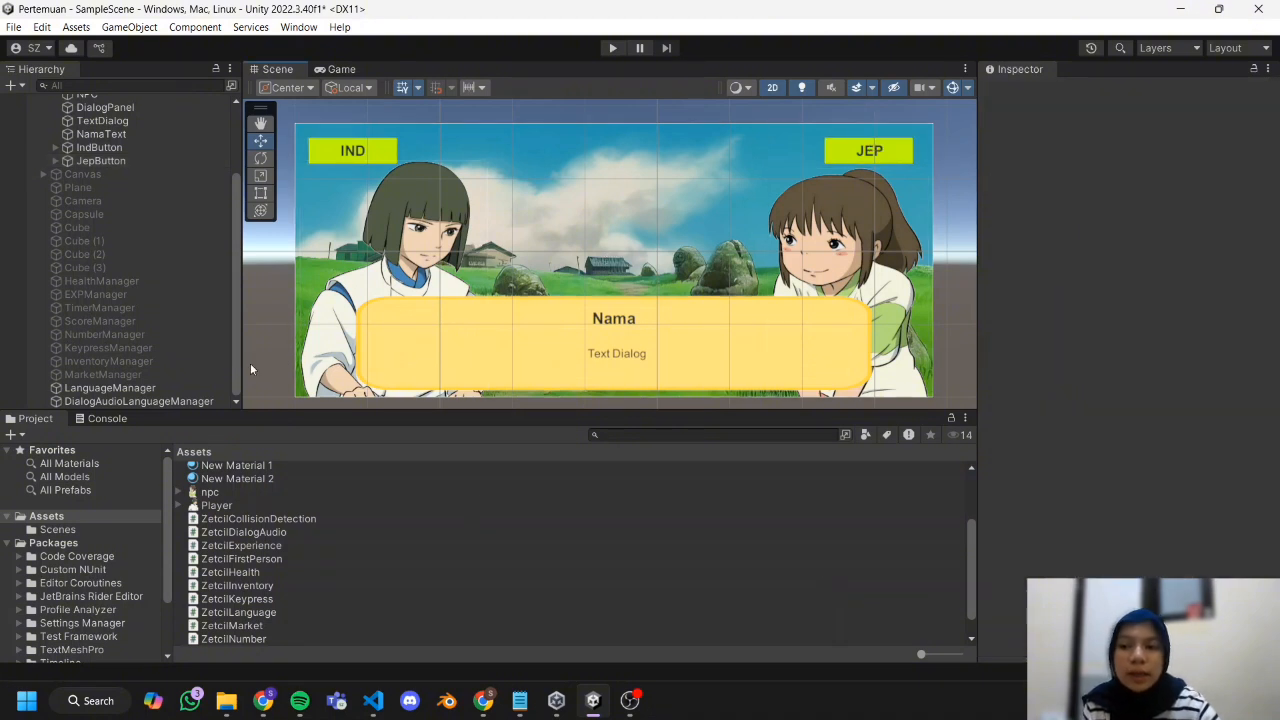
scroll(430, 550, "down", 1)
scroll(450, 548, "up", 4)
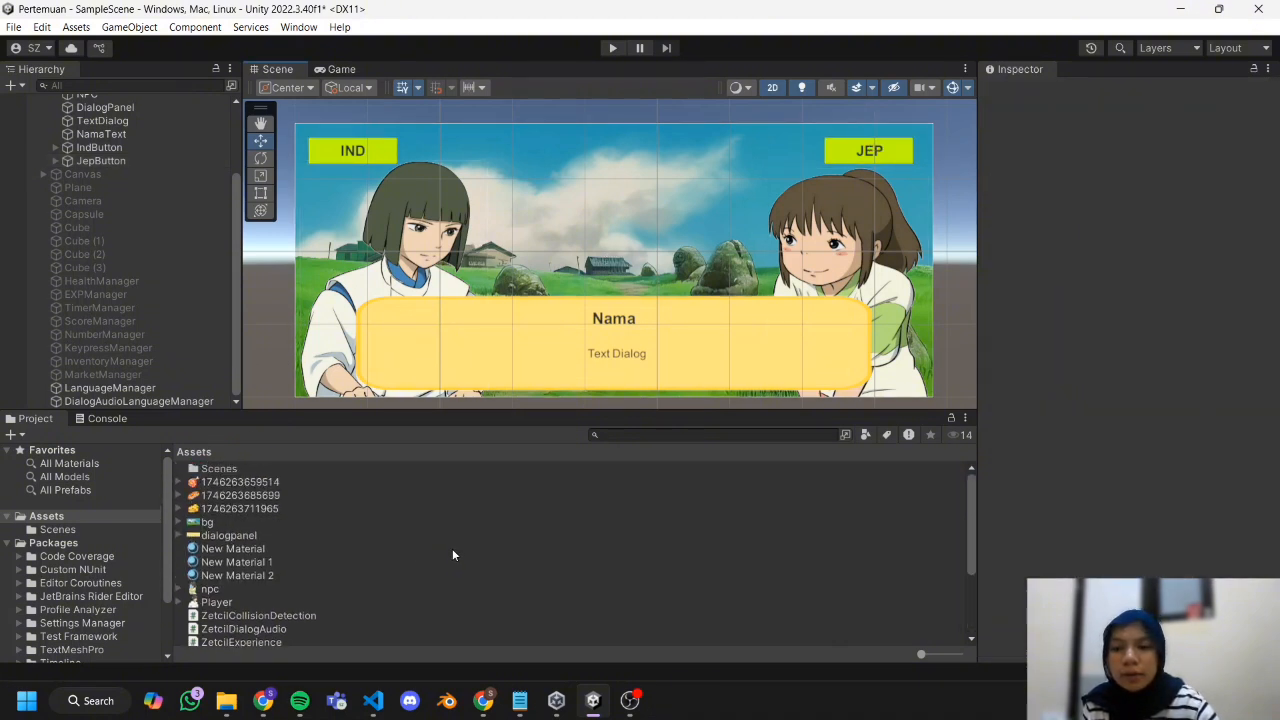
scroll(261, 520, "up", 1, "ctrl")
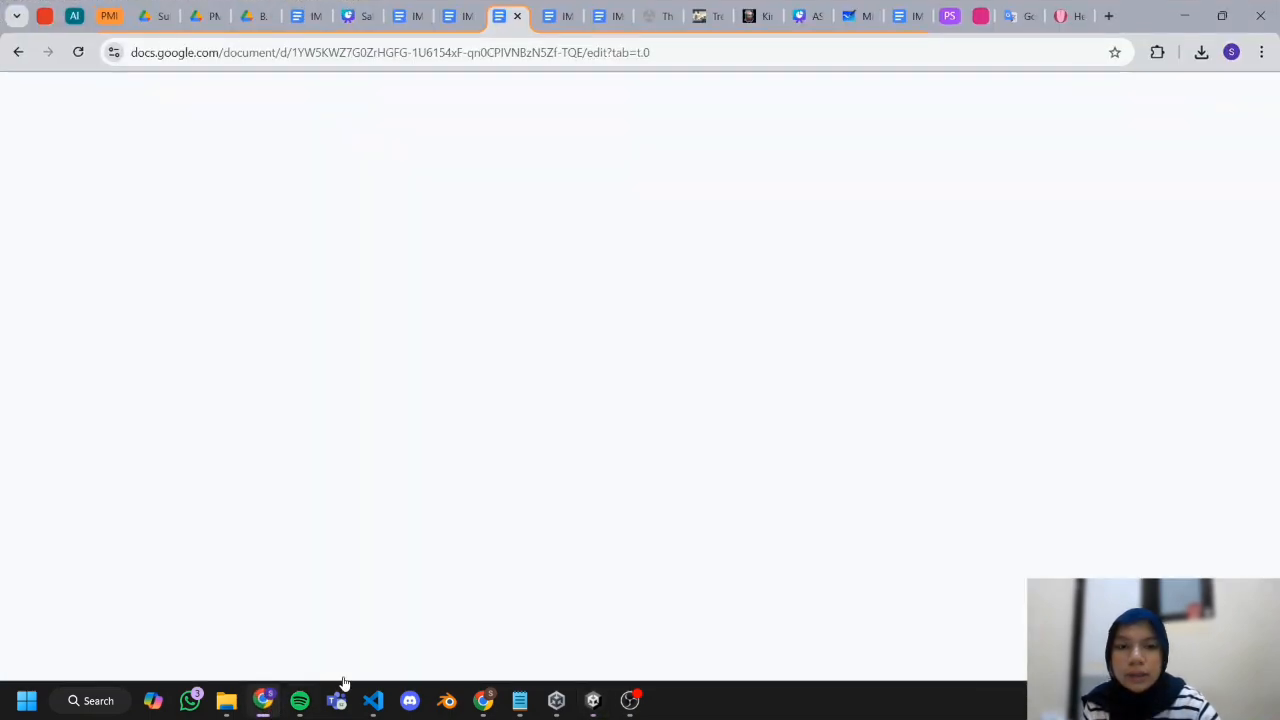
Switch to the Hearling page in Chrome and set the new clips' voice language to Japanese.
left_click(263, 700)
left_click(1072, 17)
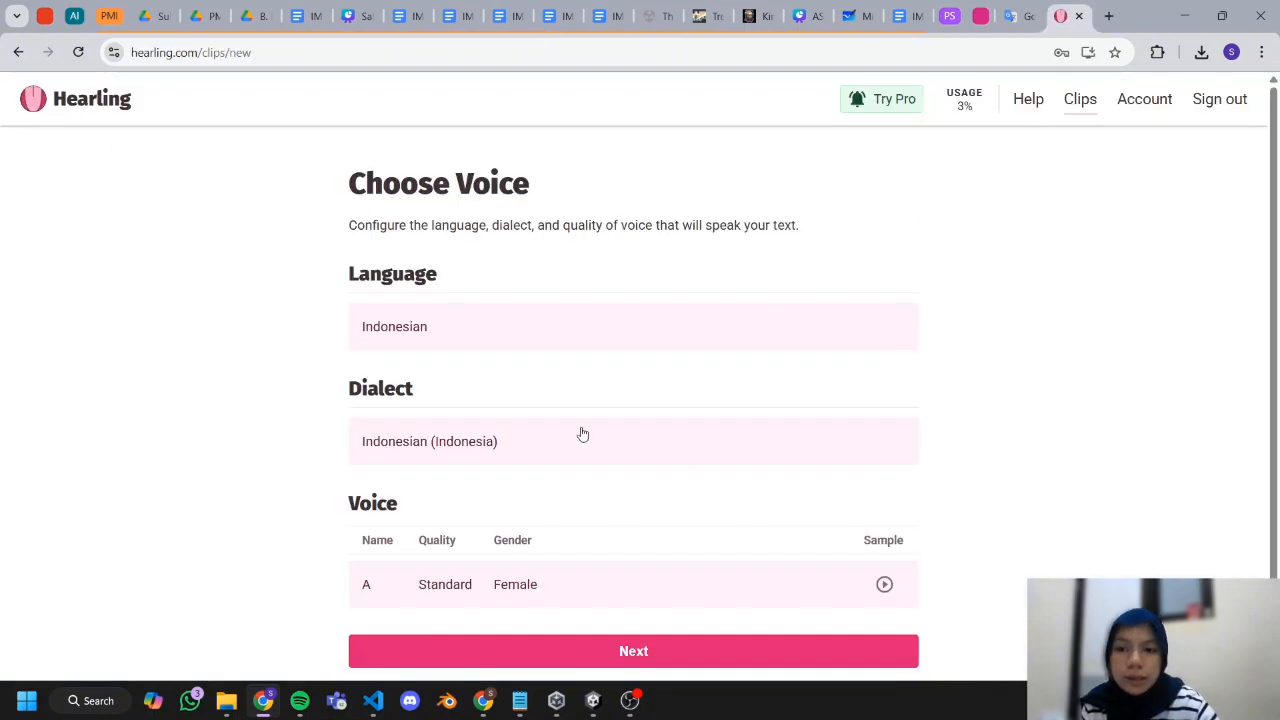
scroll(578, 420, "down", 1)
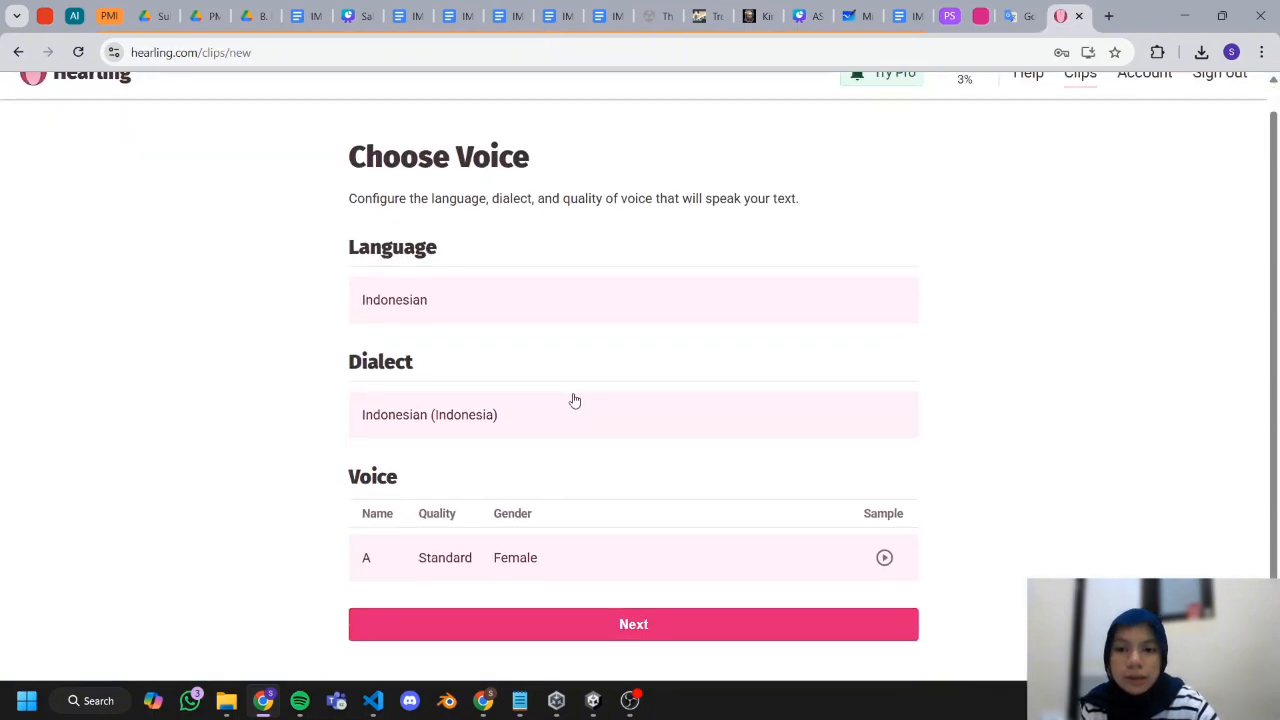
left_click(669, 294)
scroll(612, 382, "down", 7)
scroll(612, 382, "down", 5)
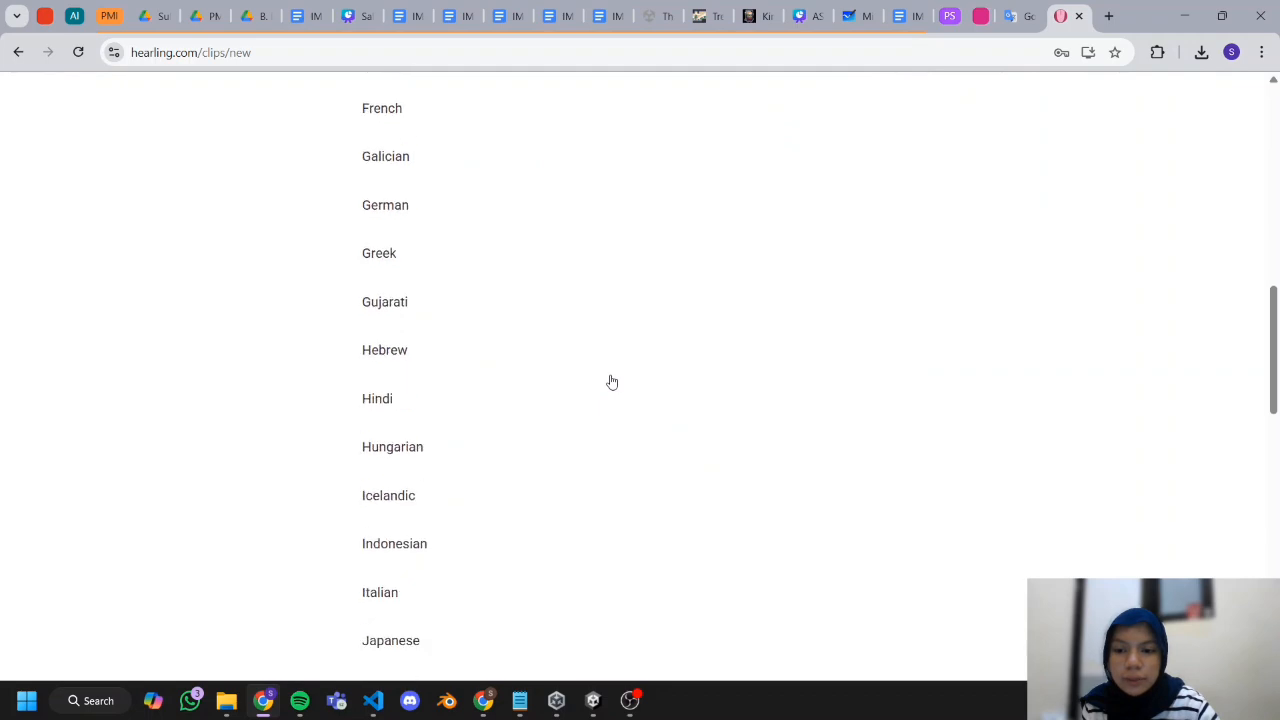
left_click(566, 400)
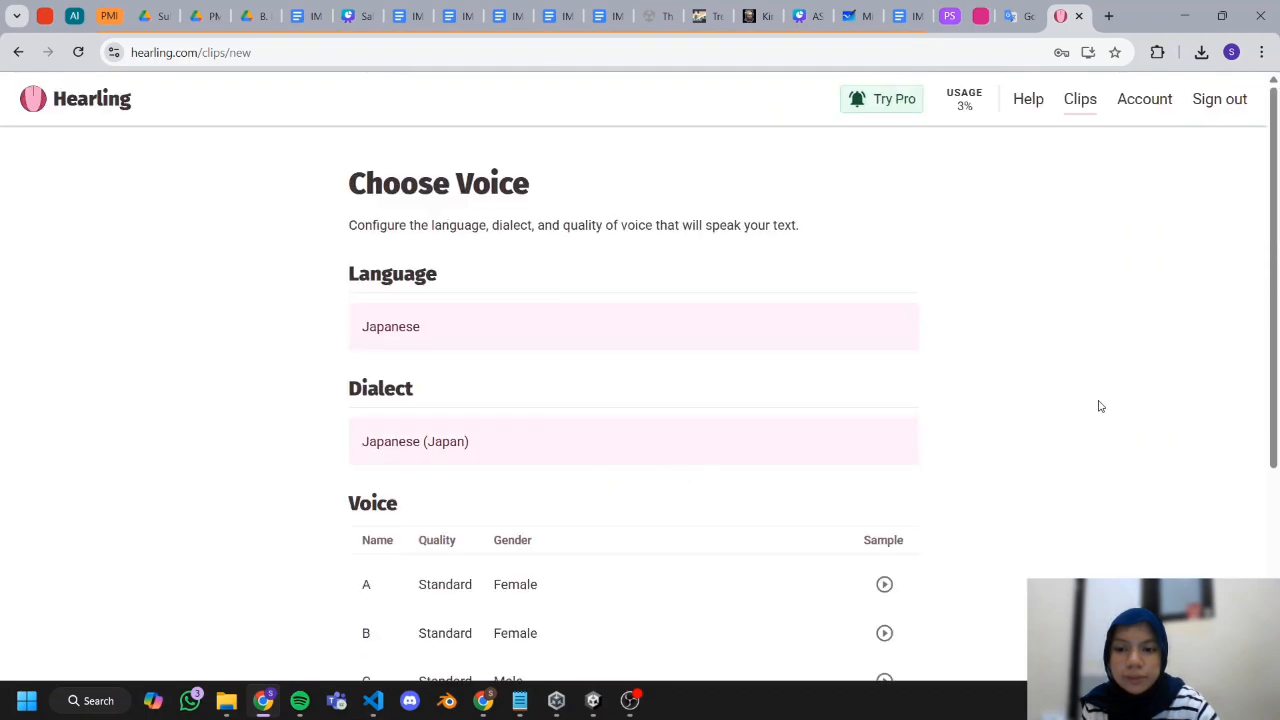
Listen to Japanese voice samples, choose the female Wavenet voice B, and continue to adding clips.
scroll(1090, 418, "down", 2)
scroll(1016, 440, "down", 1)
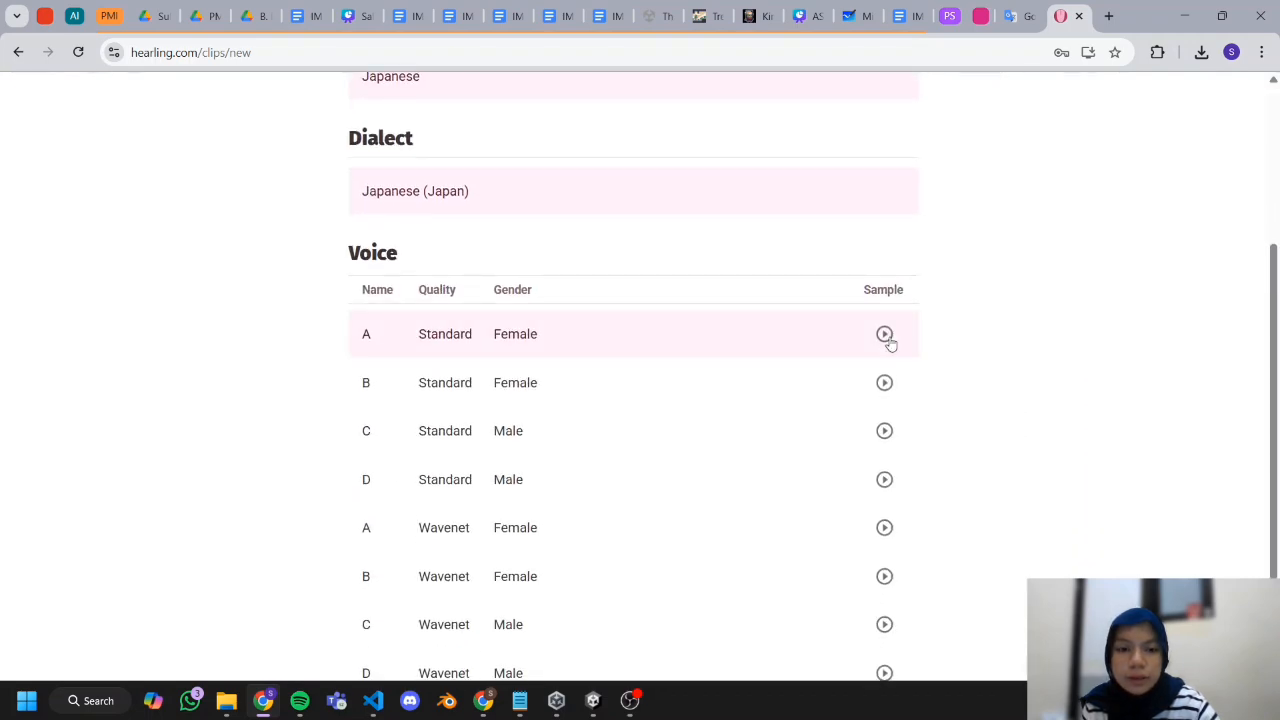
left_click(885, 338)
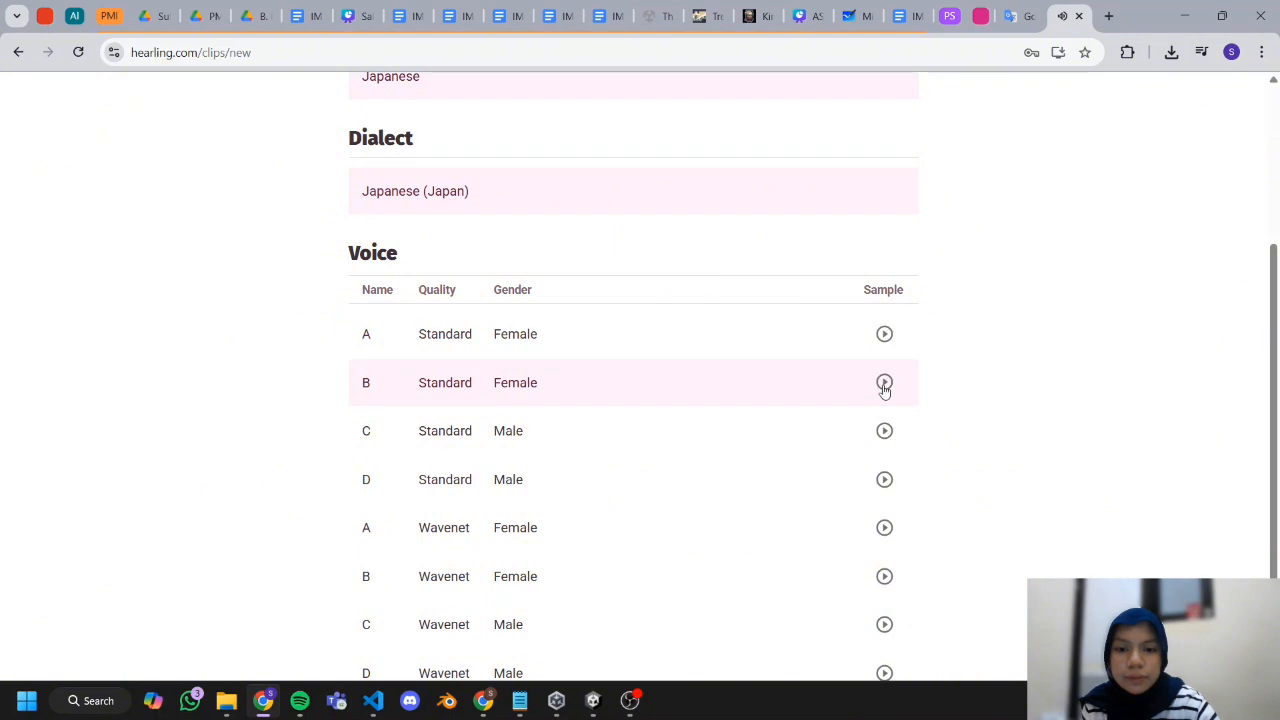
scroll(886, 400, "down", 1)
left_click(884, 462)
left_click(829, 515)
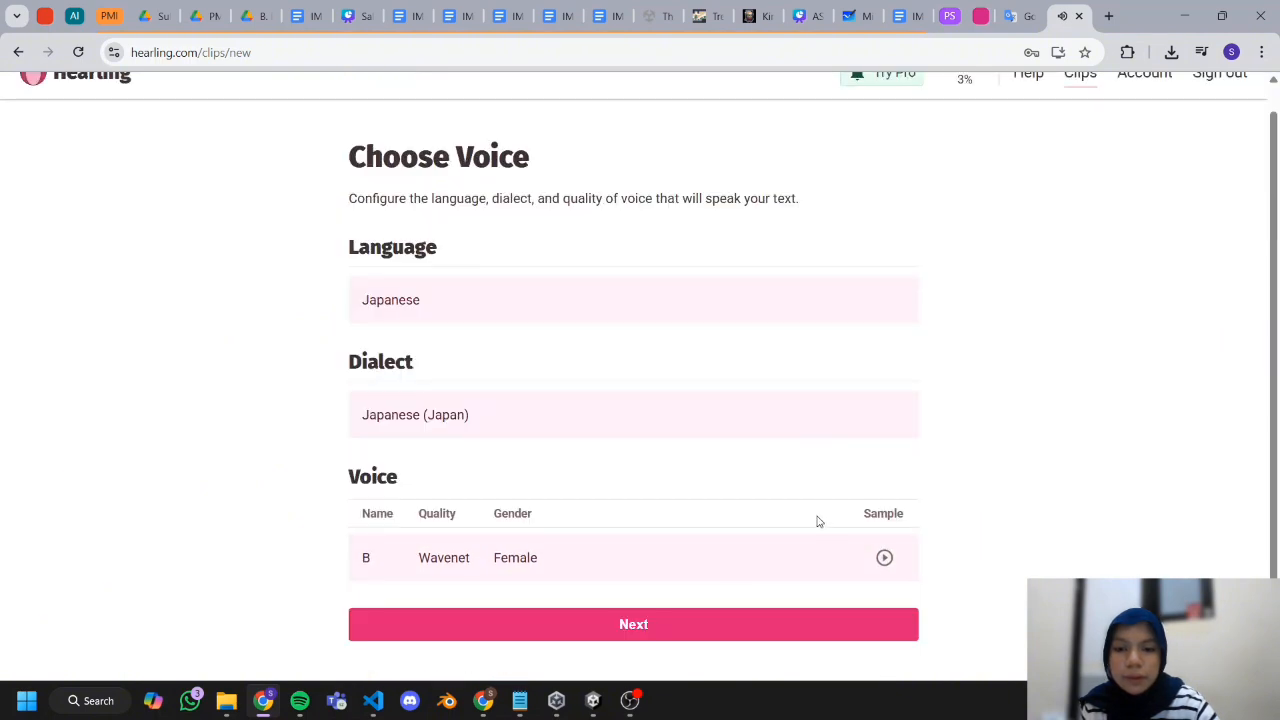
left_click(737, 625)
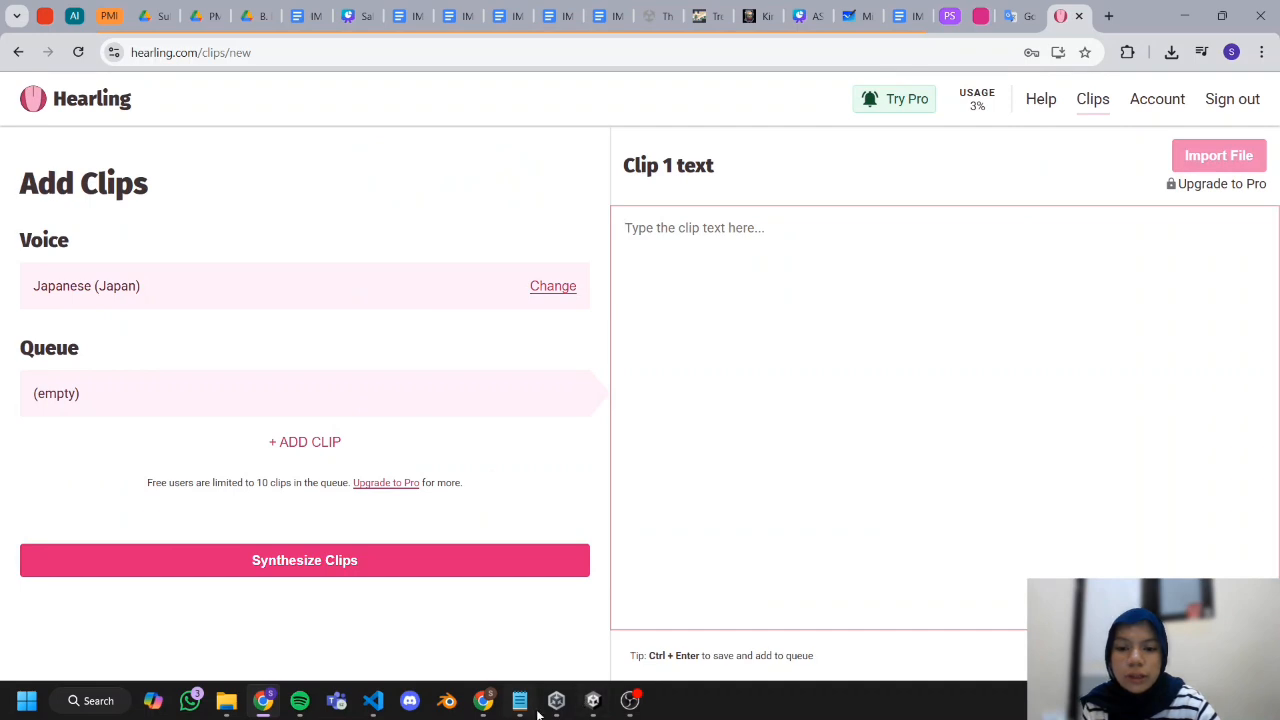
Copy Chihiro's line "Un, tokidoki yume ni detekuru no. Shizuka de yasashikatta." from the Notepad script into the first clip's text.
mouse_move(528, 712)
left_click(511, 620)
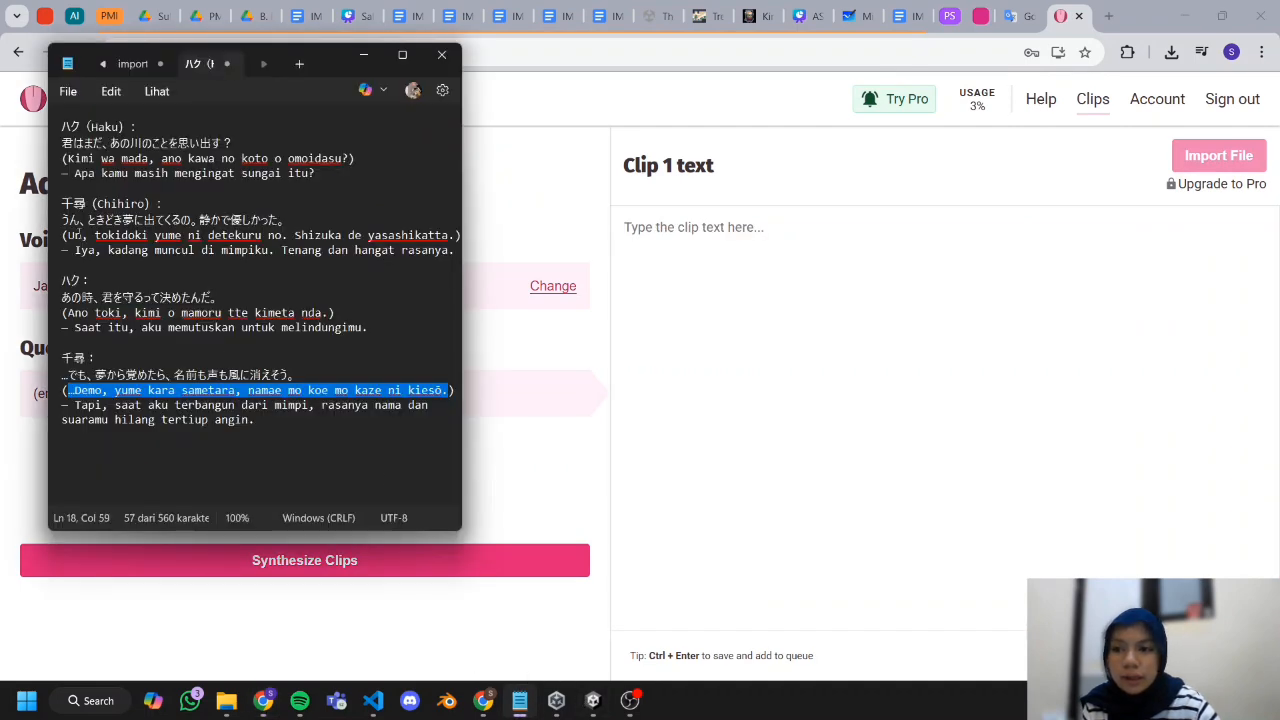
left_click_drag(63, 235, 451, 234)
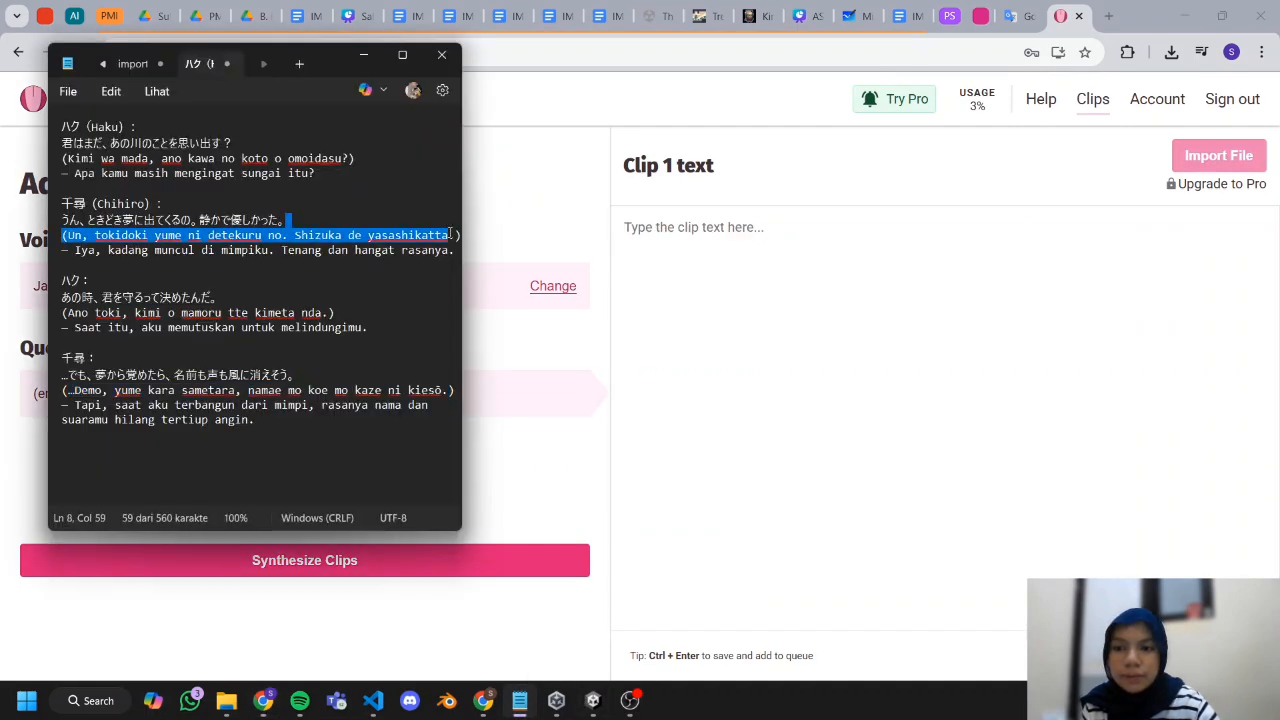
left_click(453, 235)
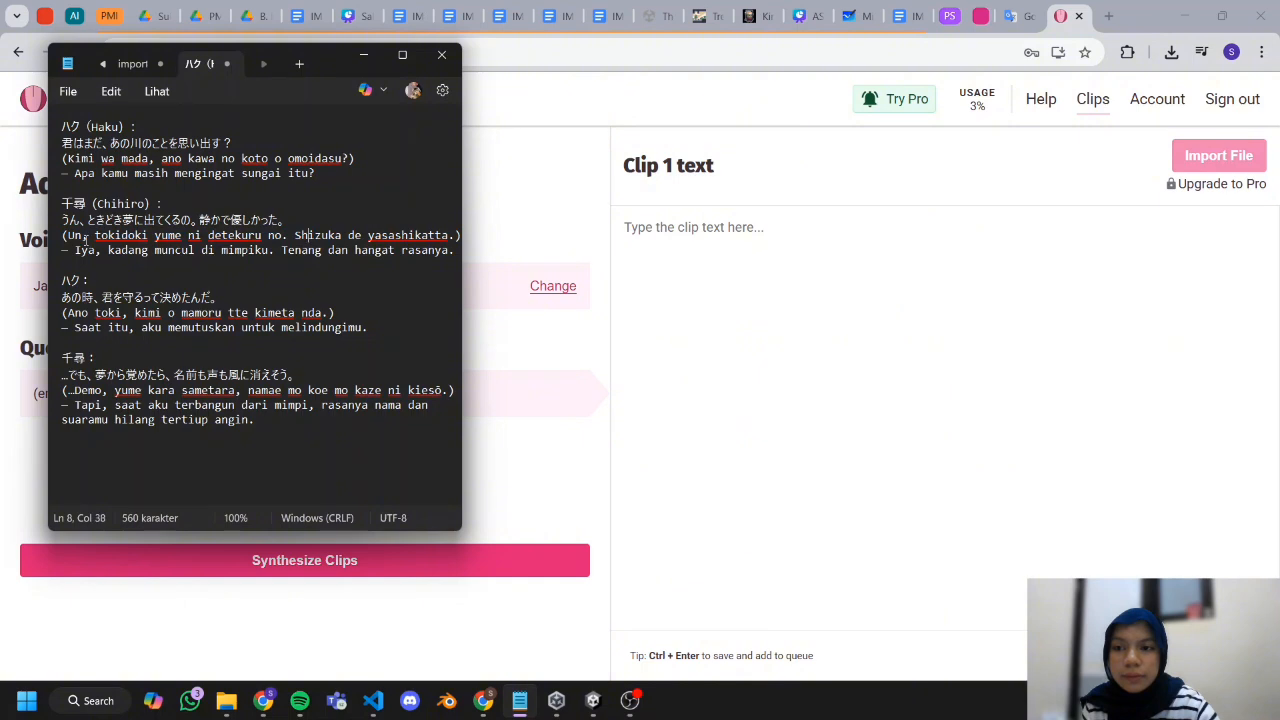
left_click_drag(68, 235, 458, 235)
key("ctrl+c")
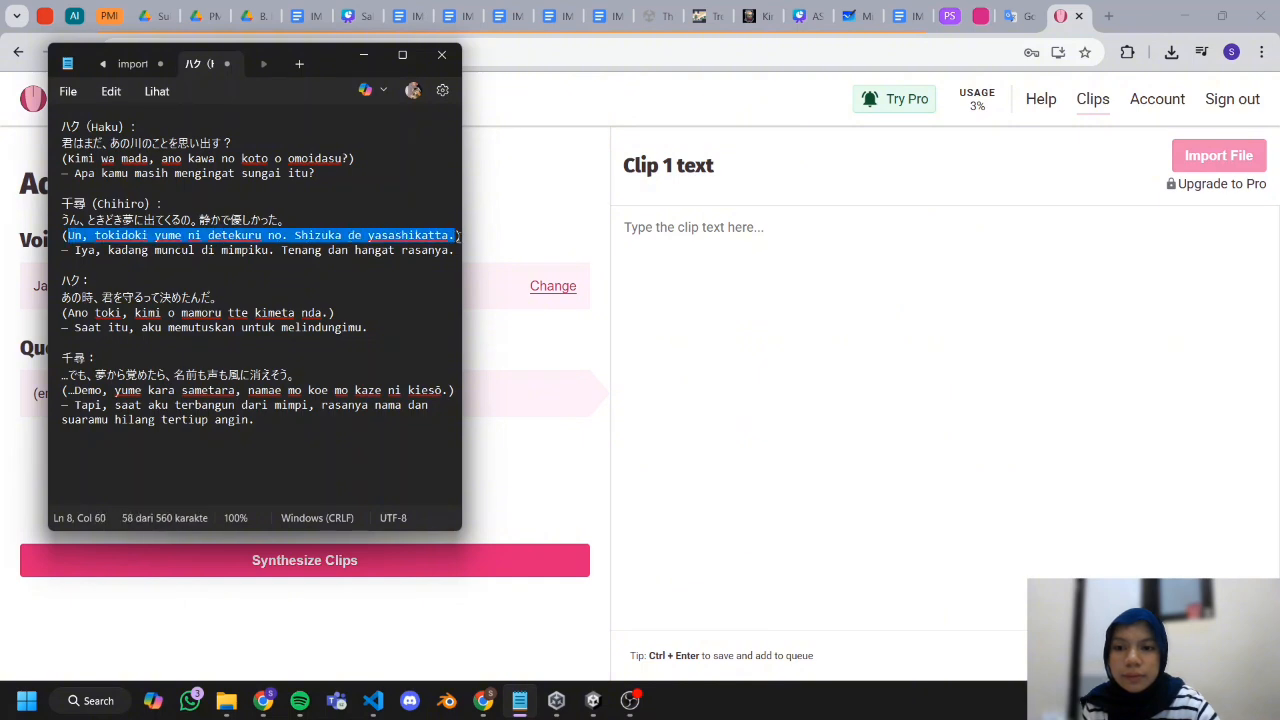
left_click(772, 303)
key("ctrl+v")
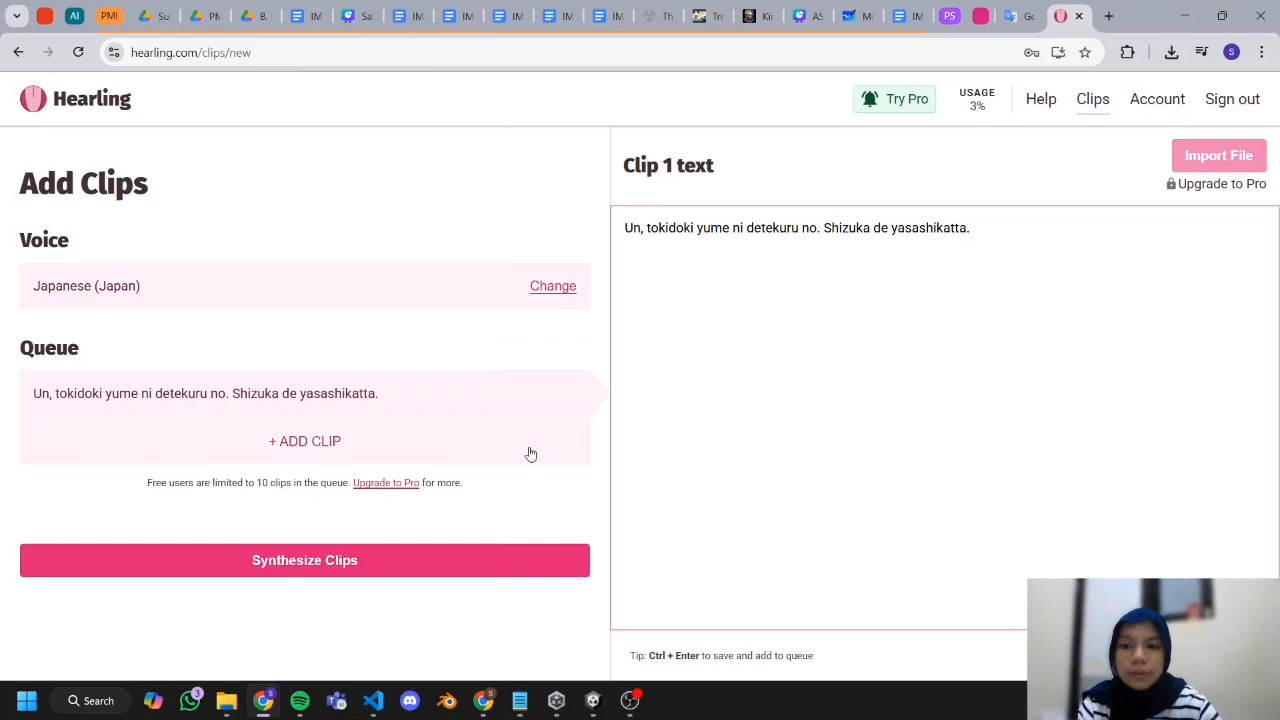
Add a second clip with Chihiro's line "…Demo, yume kara sametara, namae mo koe mo kaze ni kiesō." copied from the Notepad script.
left_click(514, 437)
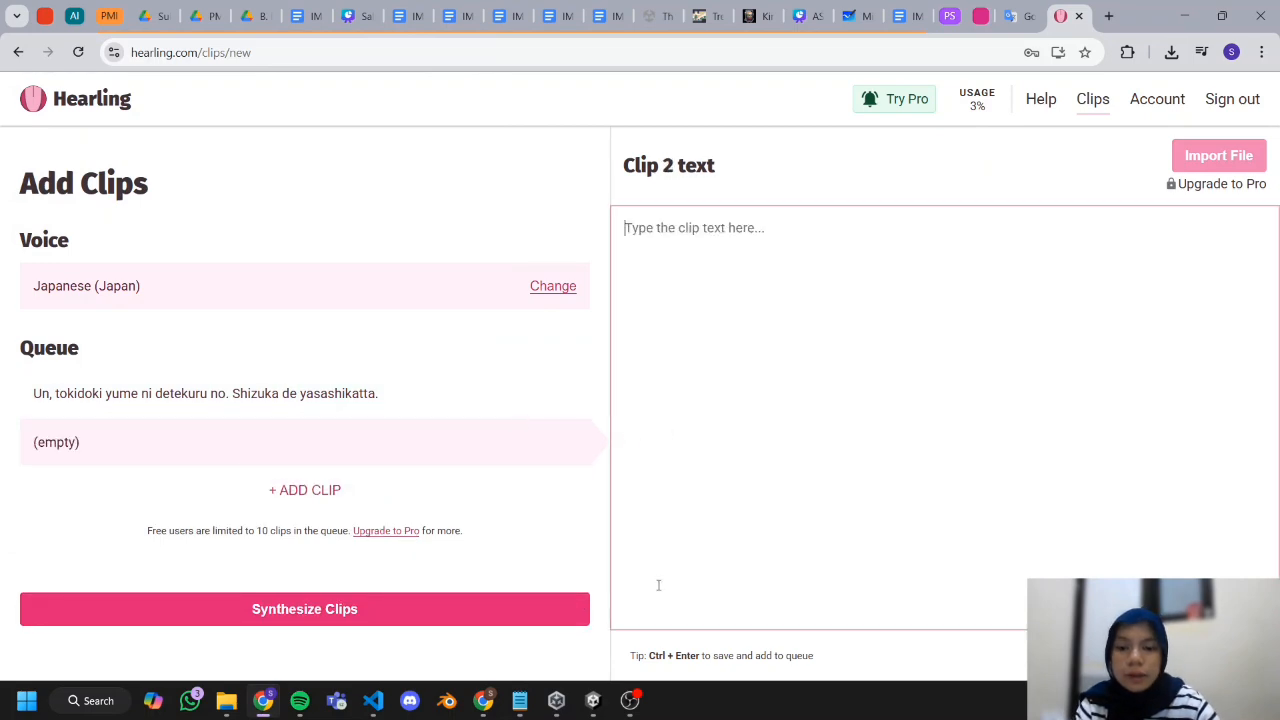
left_click(520, 701)
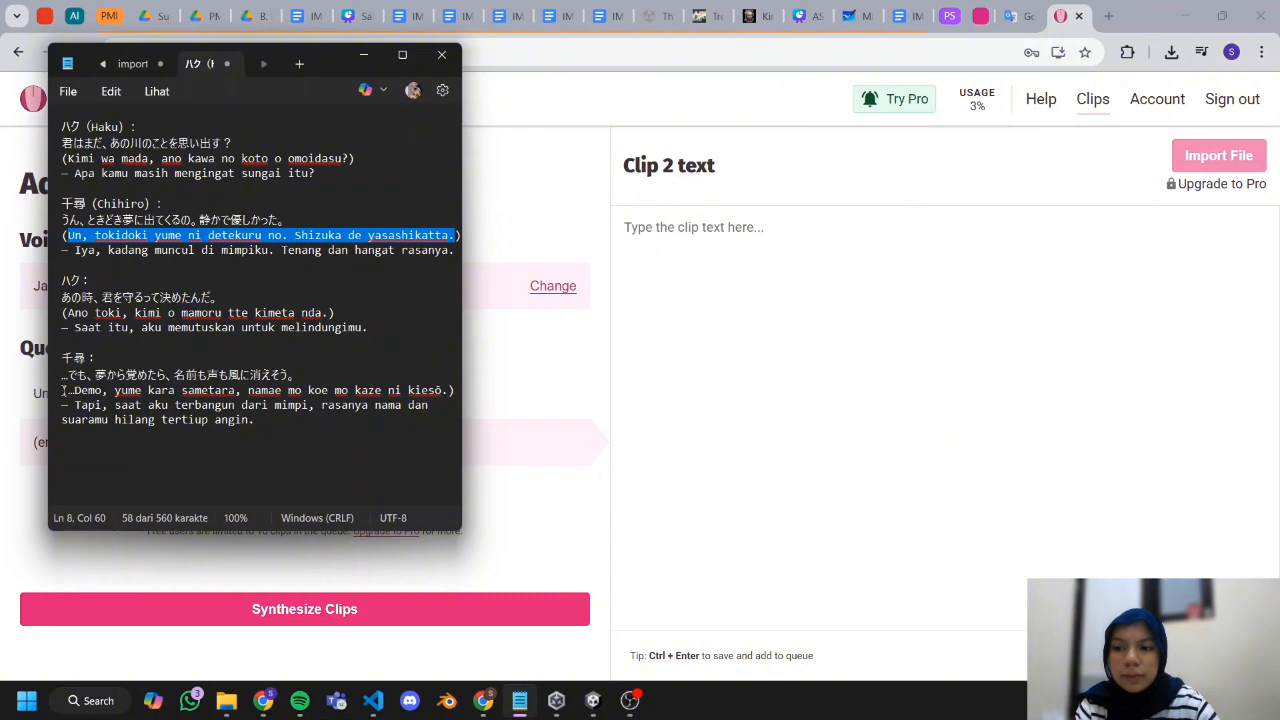
left_click_drag(63, 390, 258, 390)
left_click(95, 392)
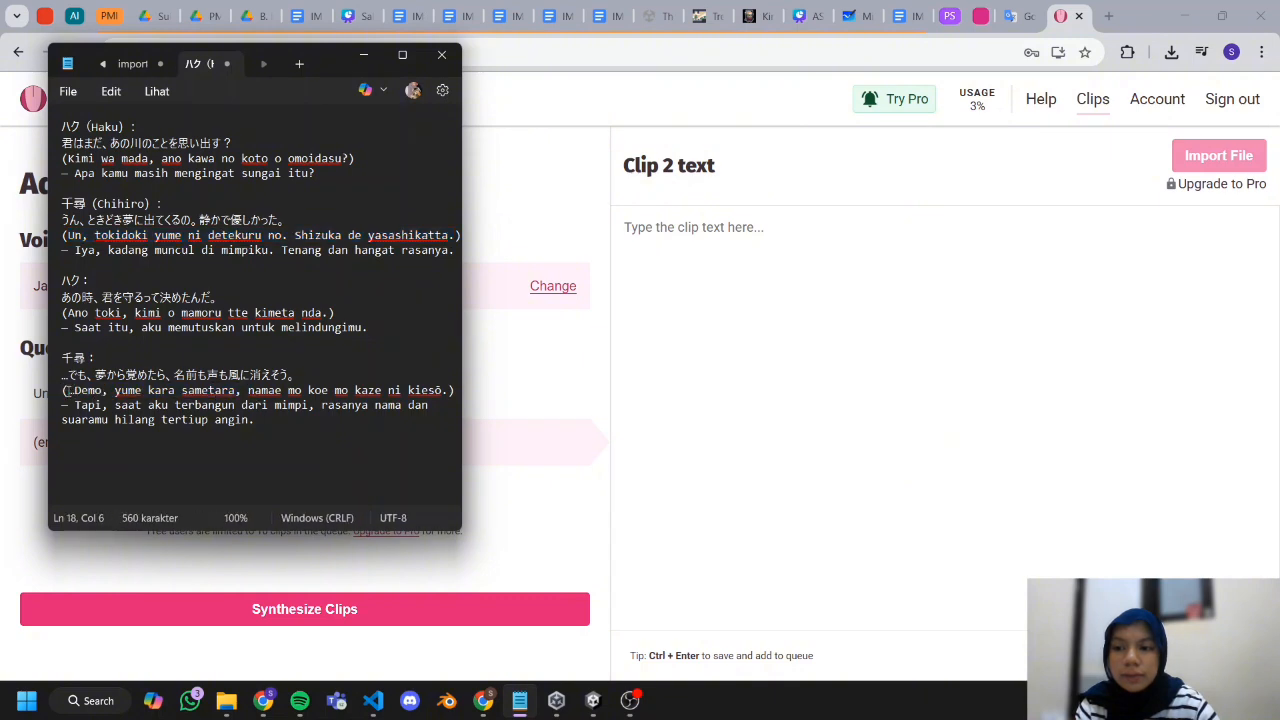
mouse_move(66, 390)
left_mouse_down()
mouse_move(375, 405)
mouse_move(448, 391)
mouse_move(126, 405)
mouse_move(70, 390)
left_mouse_up()
key("ctrl+c")
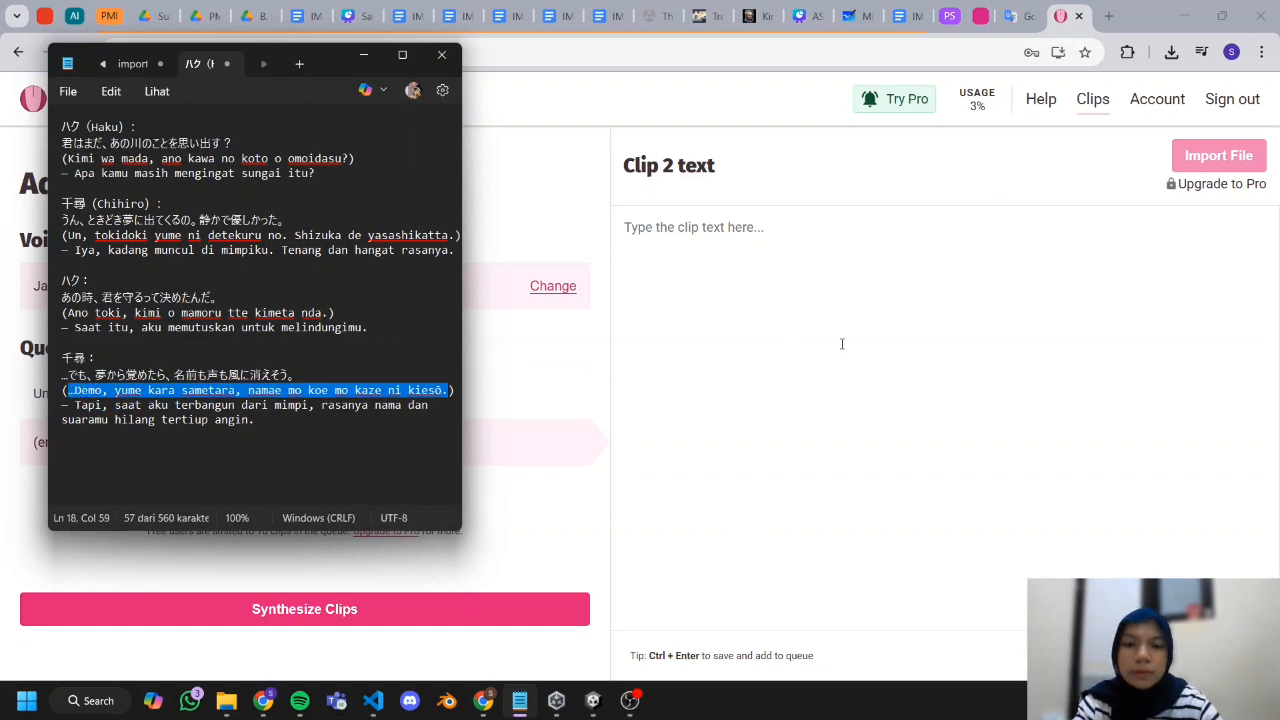
left_click(1053, 428)
key("ctrl+v")
Synthesize the two queued Japanese clips and download both audio files.
left_click(436, 609)
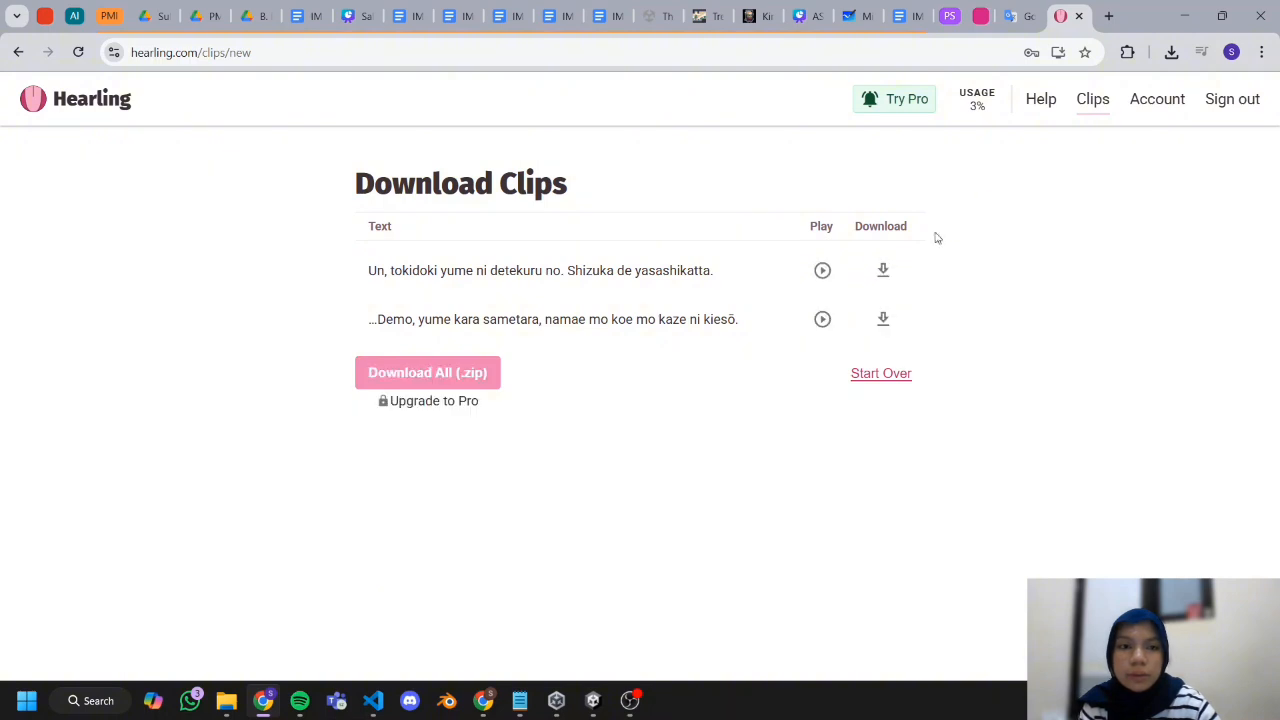
left_click(883, 270)
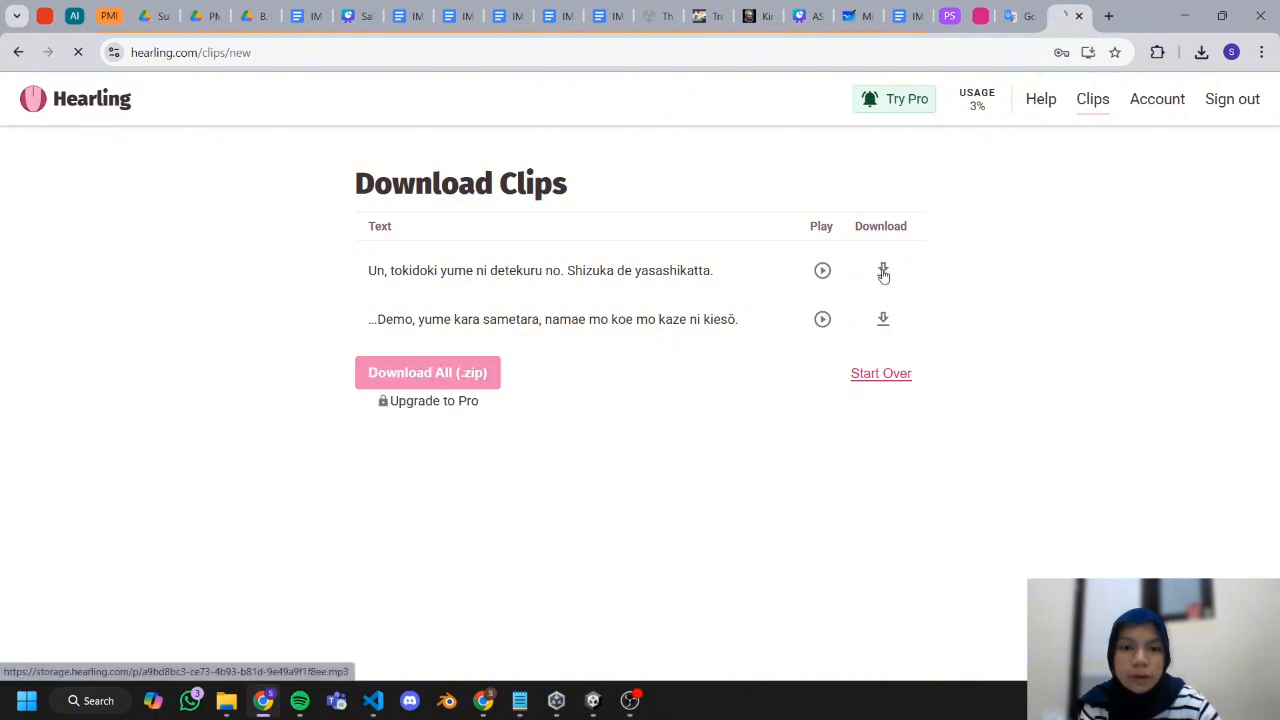
left_click(883, 320)
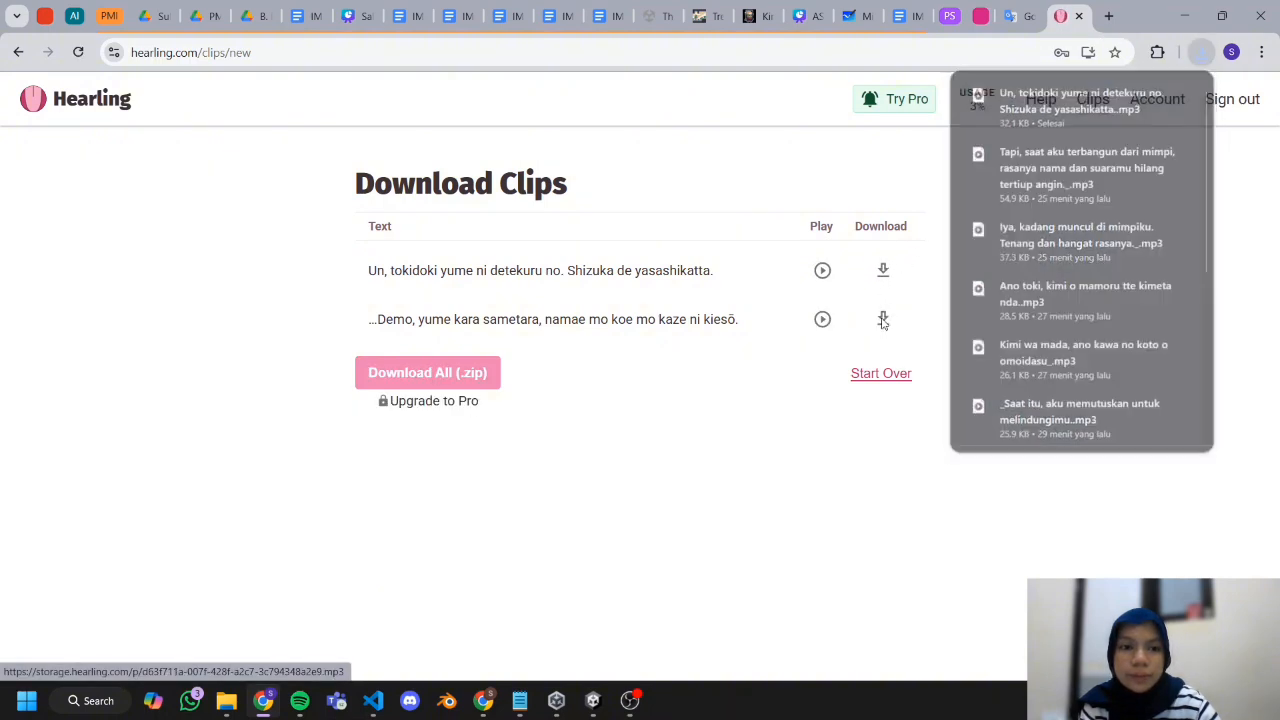
Return to Unity and import the eight dialog audio files from the Downloads folder into the project's Assets.
left_click(1186, 19)
left_click(700, 530)
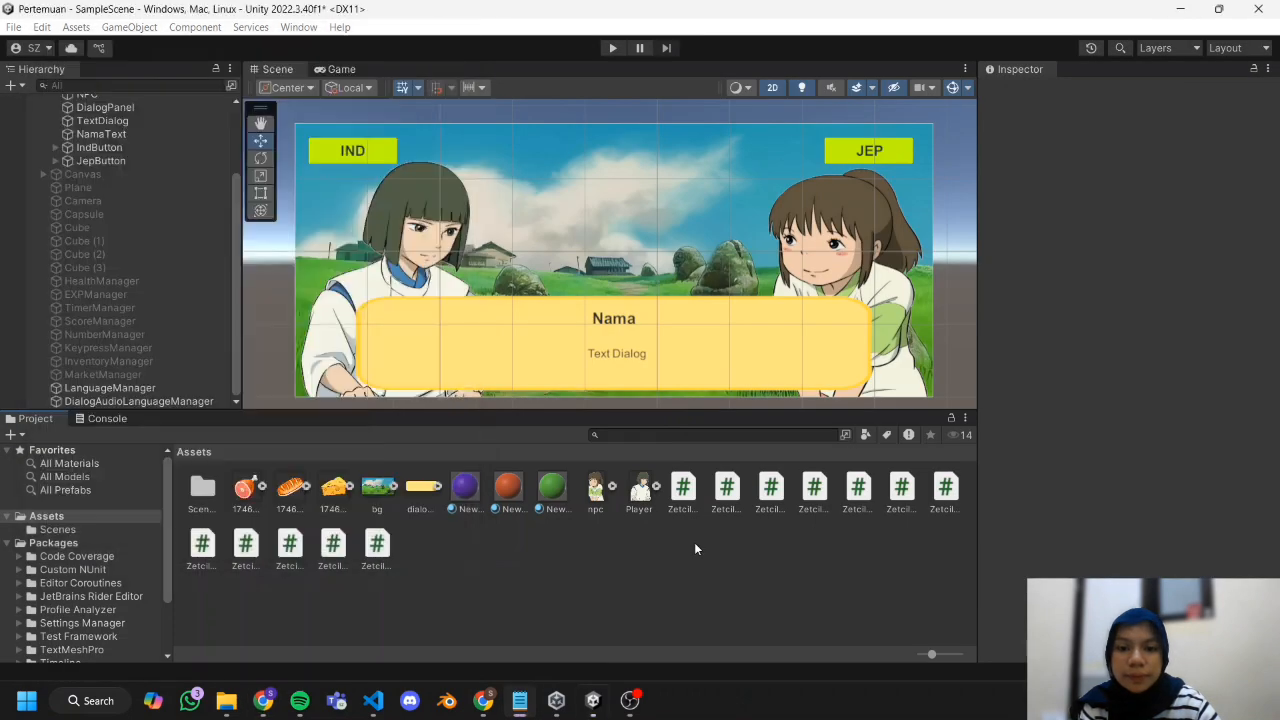
left_click(226, 700)
left_click(271, 277)
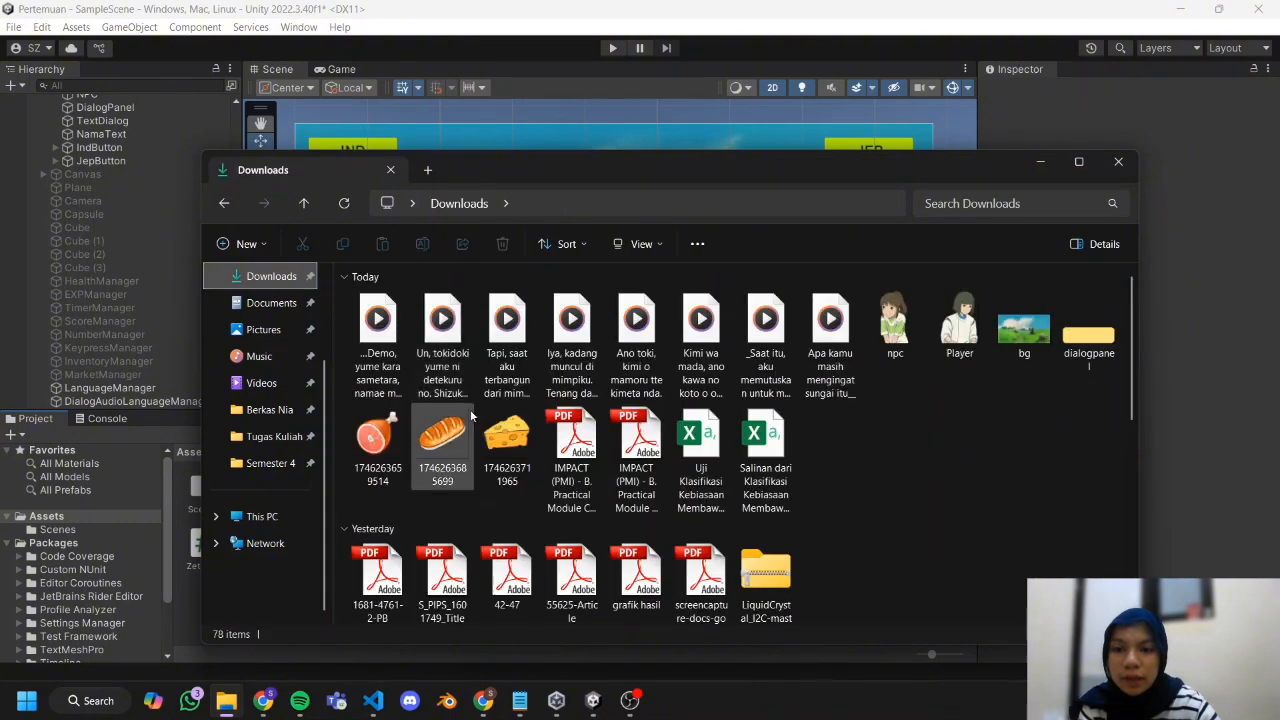
left_click(830, 358)
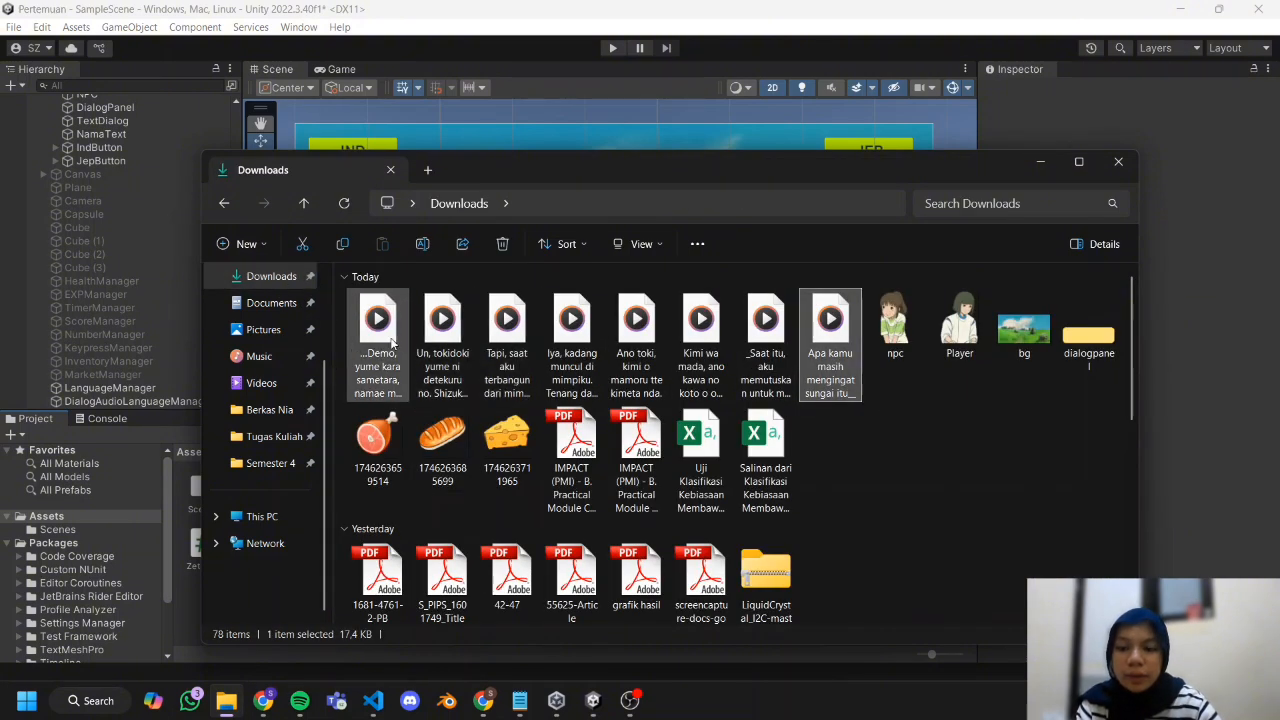
left_click(391, 341, "shift")
left_click_drag(391, 341, 187, 600)
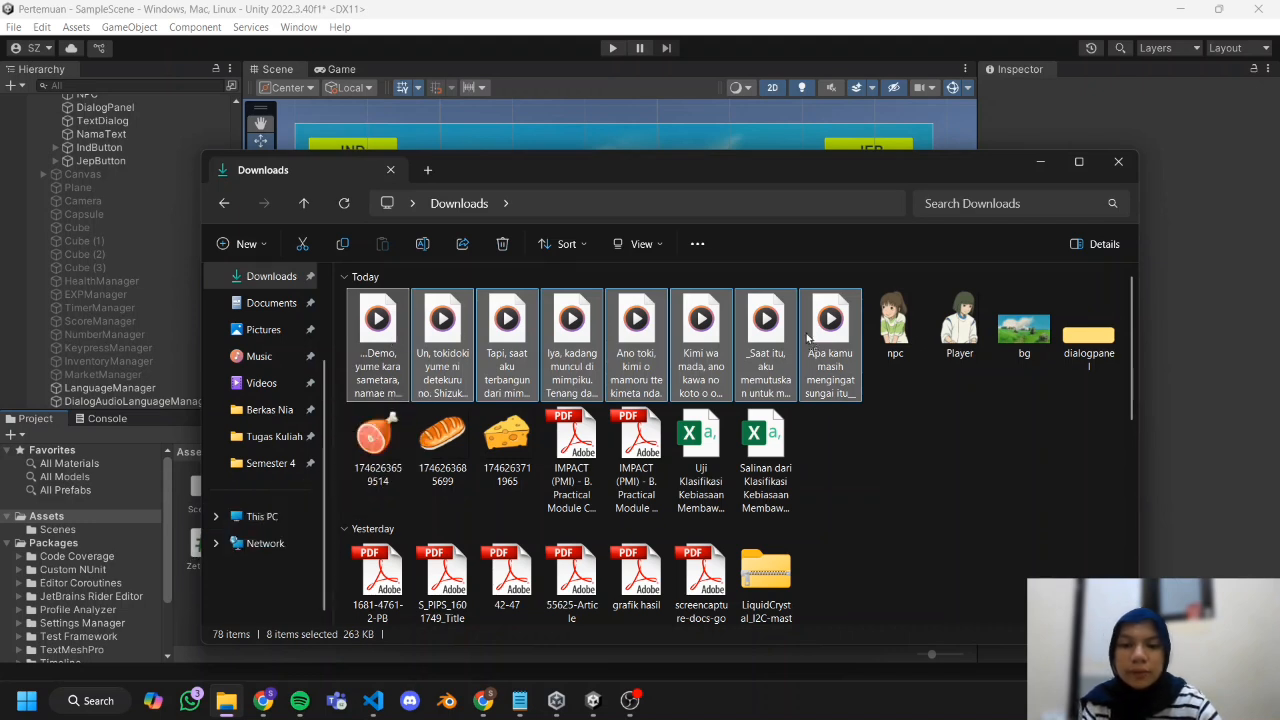
Put away the Downloads window and examine the texts and audio clip slots of DialogAudioLanguageManager's player dialogs.
left_click(1040, 167)
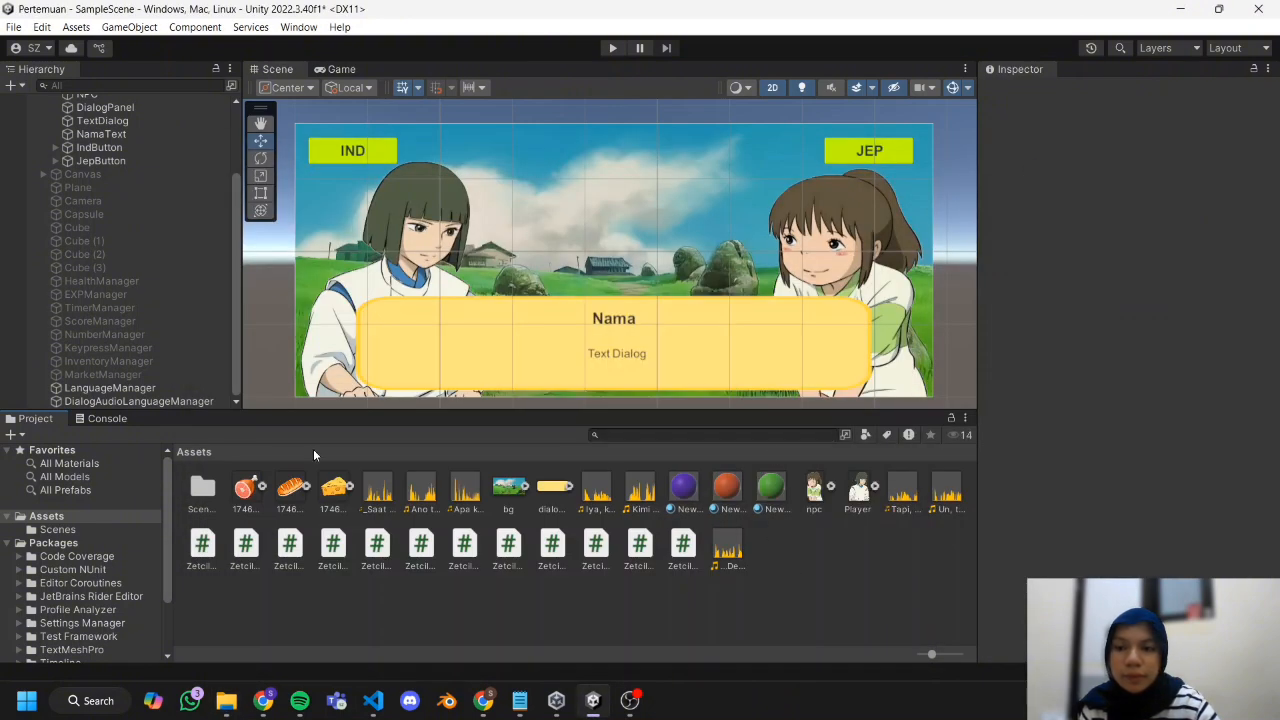
left_click(133, 401)
scroll(1130, 330, "down", 4)
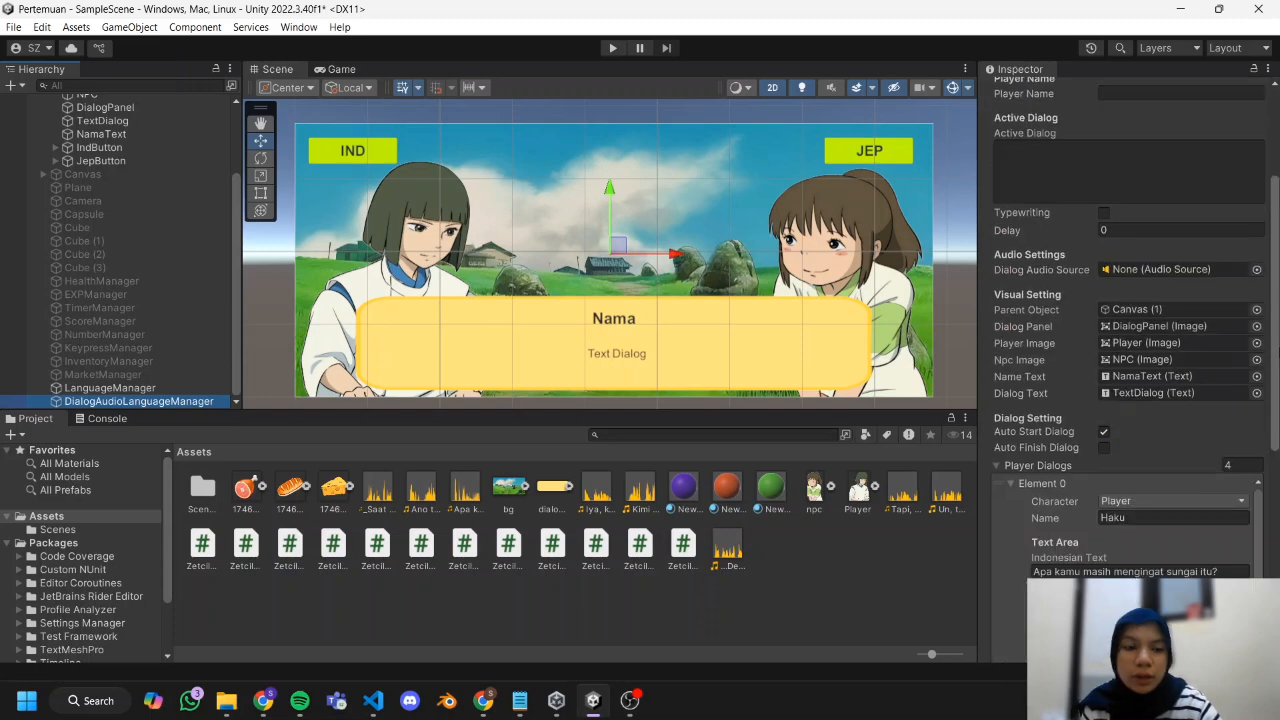
scroll(1226, 341, "down", 3)
left_click(1007, 287)
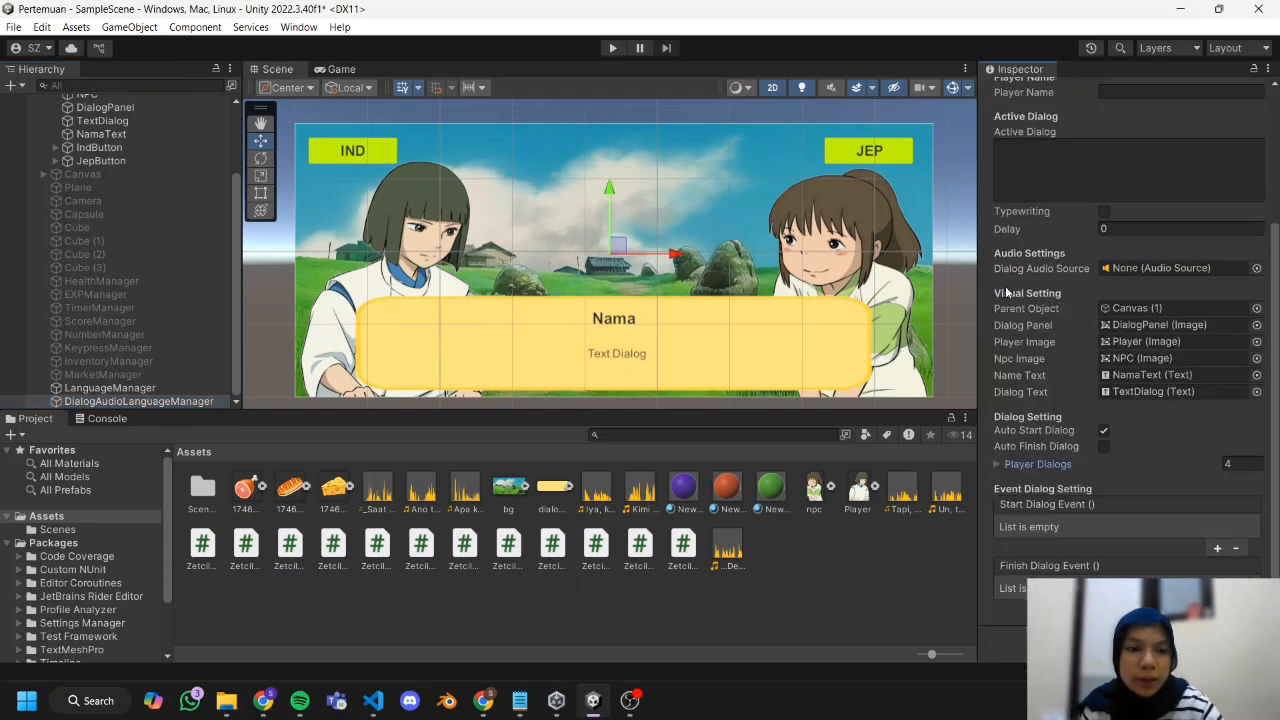
left_click(1020, 464)
scroll(1182, 356, "down", 5)
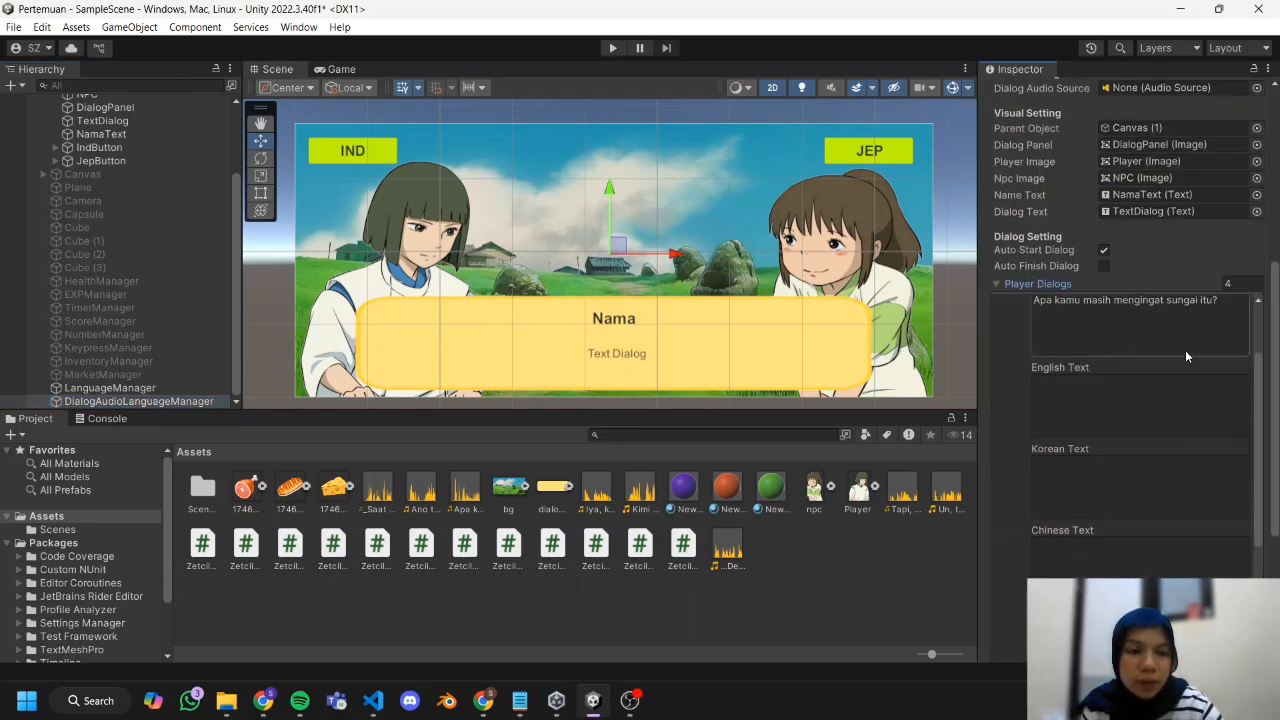
scroll(1182, 346, "down", 8)
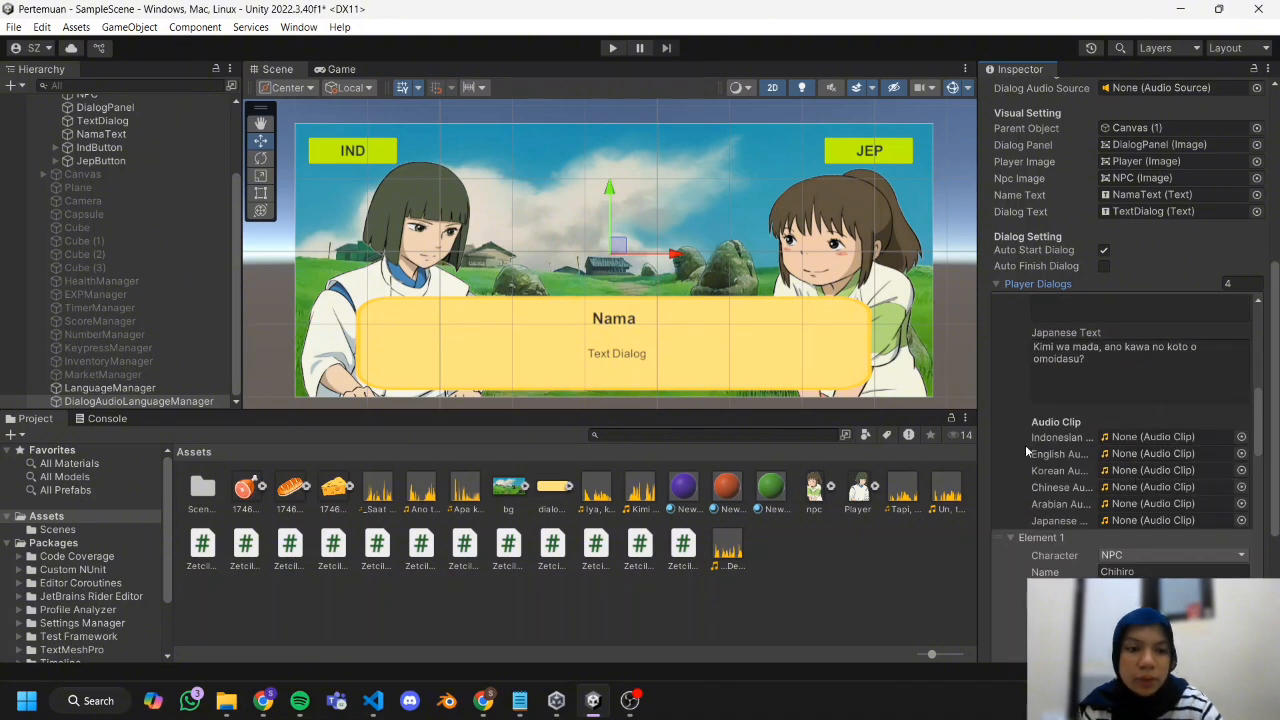
scroll(1026, 443, "up", 2)
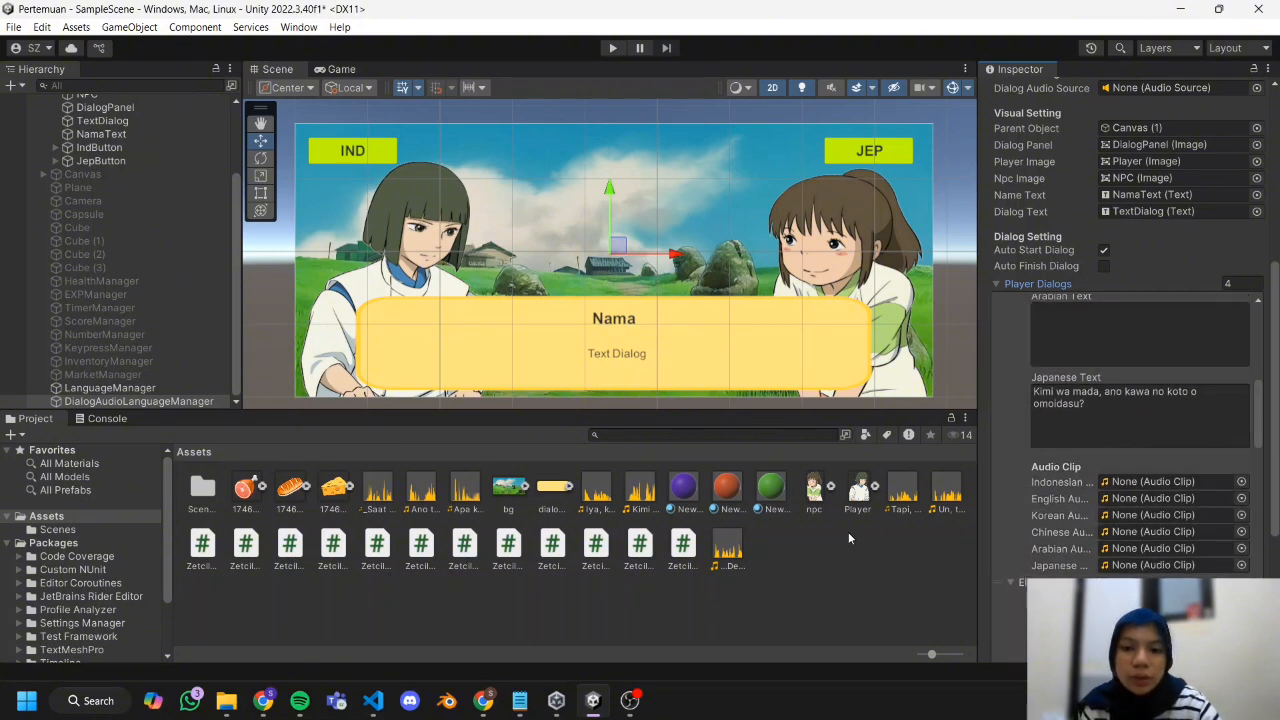
scroll(1143, 480, "down", 1)
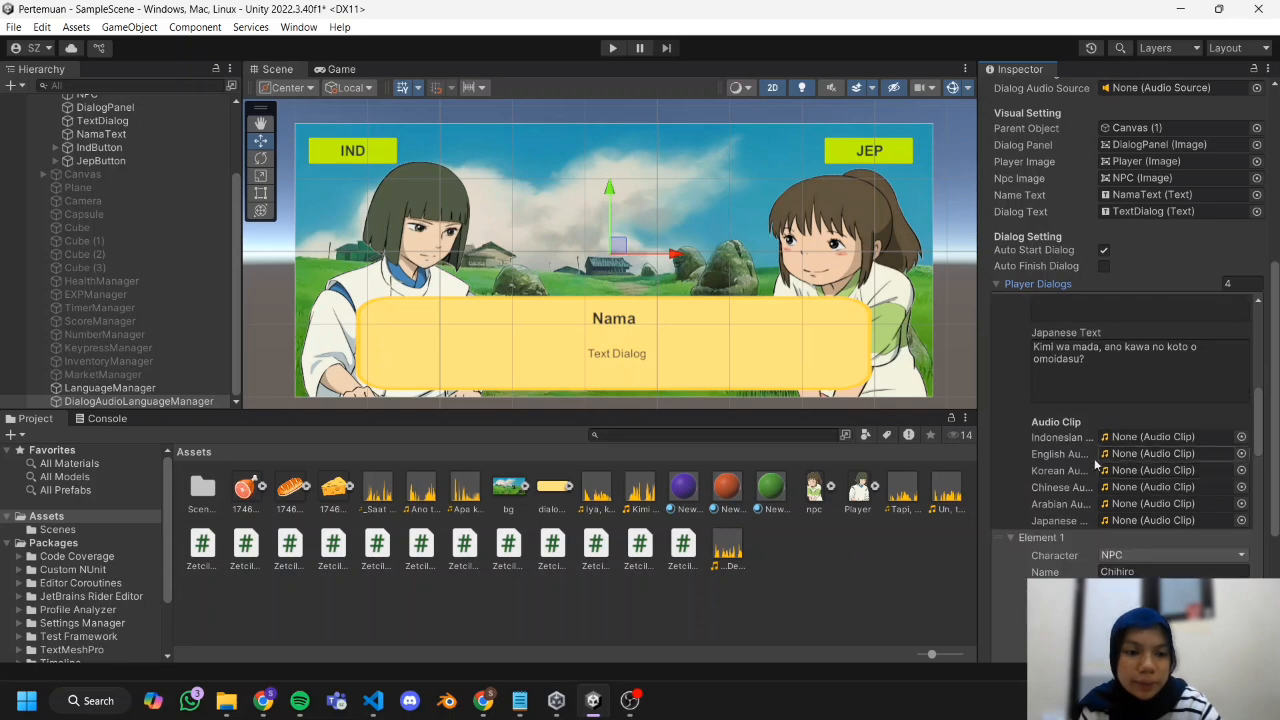
scroll(1152, 513, "up", 10)
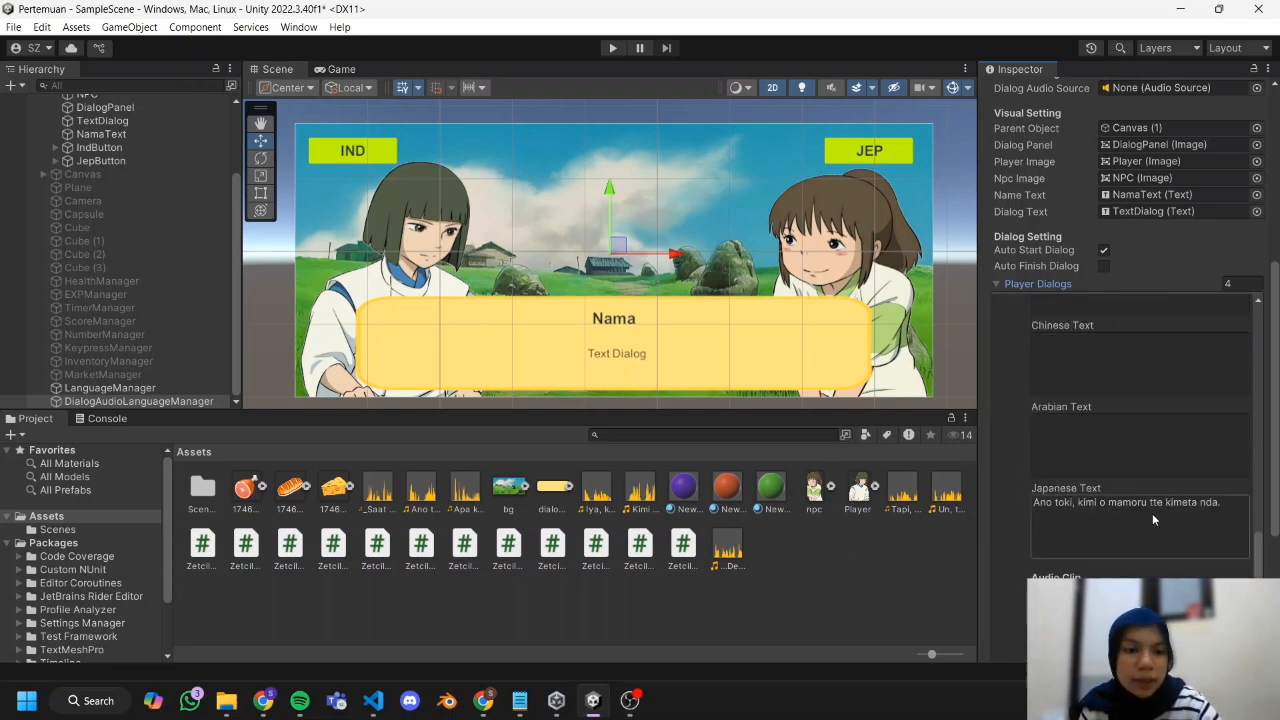
Add an Audio Source component to the Main Camera.
scroll(113, 122, "up", 4)
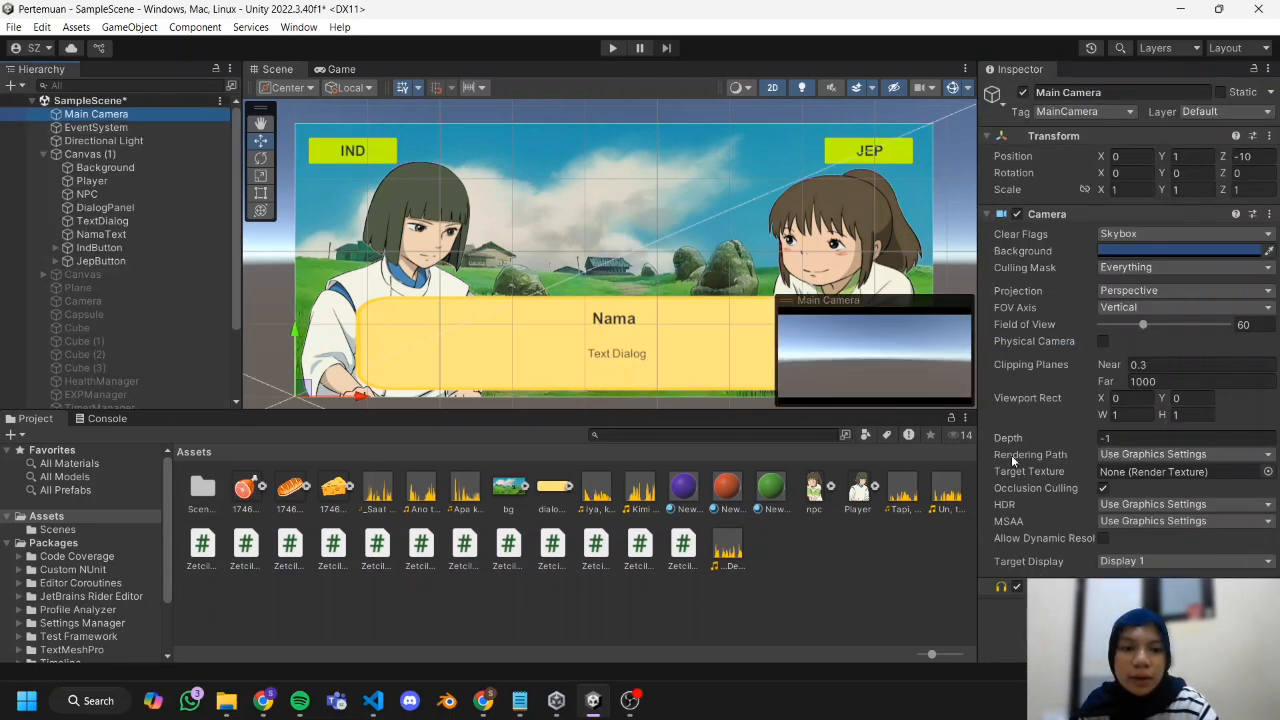
left_click(1128, 612)
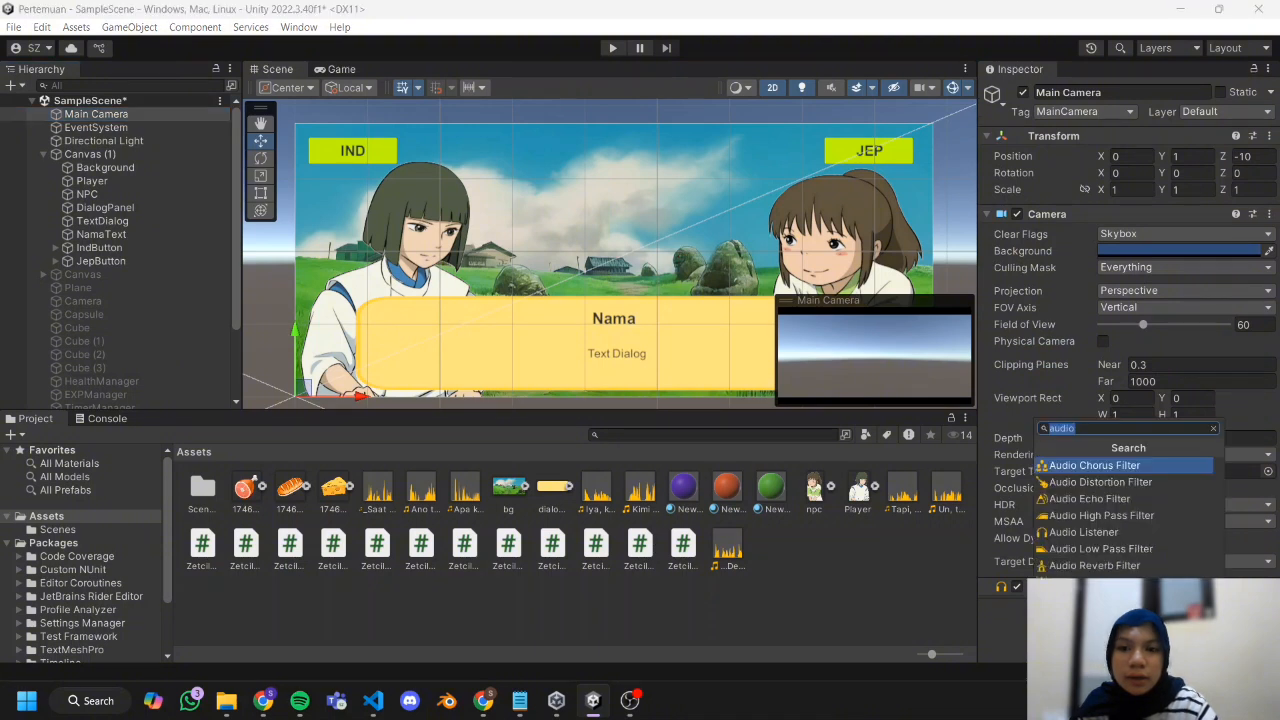
left_click(1100, 599)
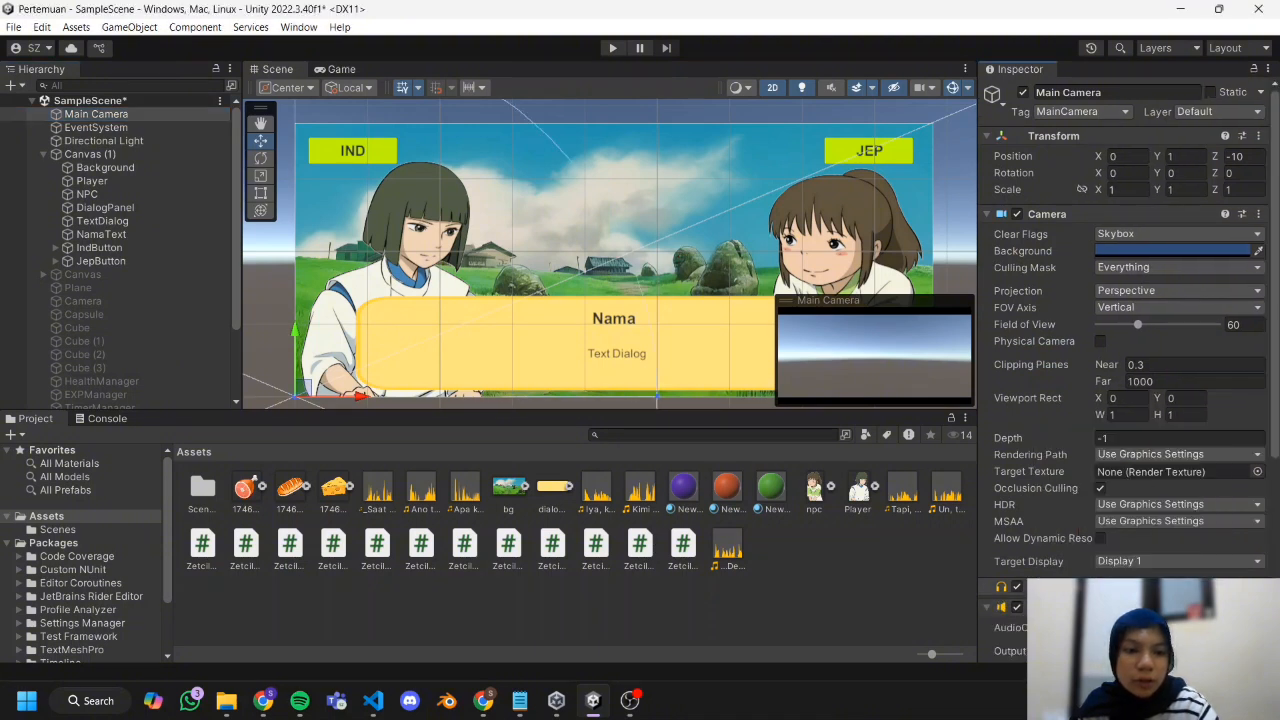
scroll(1042, 515, "down", 3)
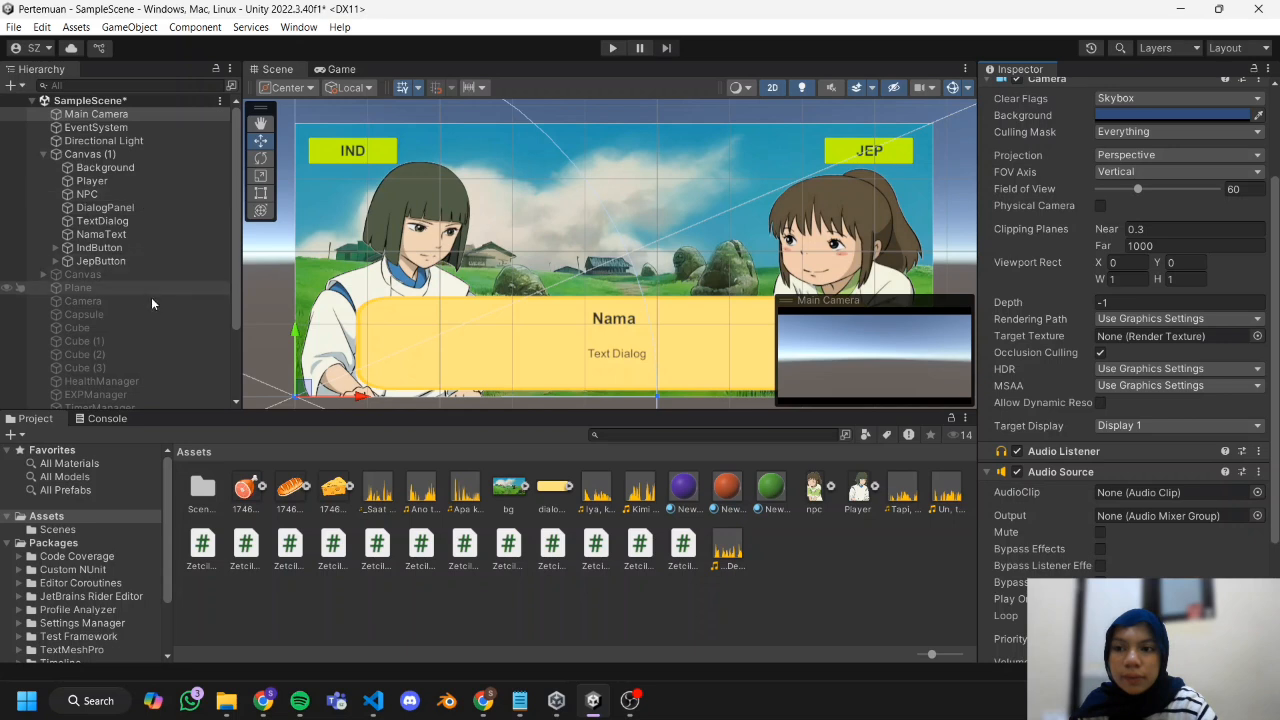
Assign the Main Camera's Audio Source as DialogAudioLanguageManager's Dialog Audio Source.
scroll(160, 362, "down", 3)
left_click(130, 401)
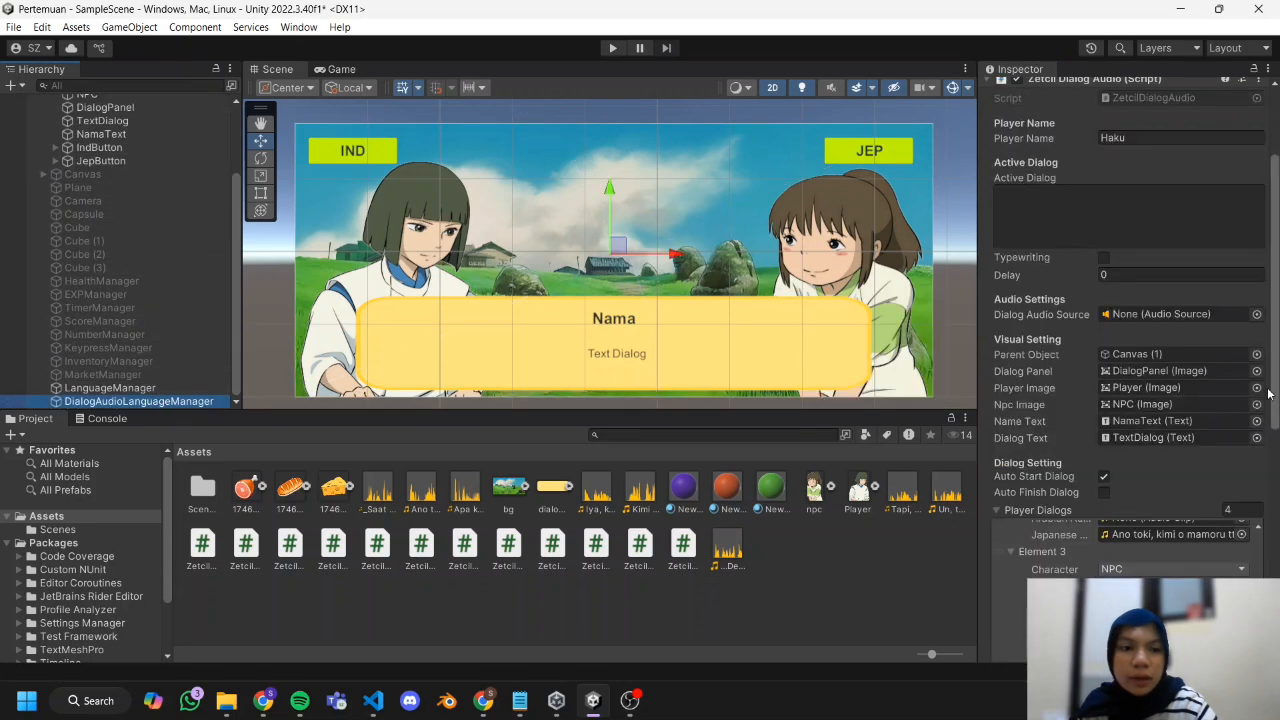
left_click(1150, 314)
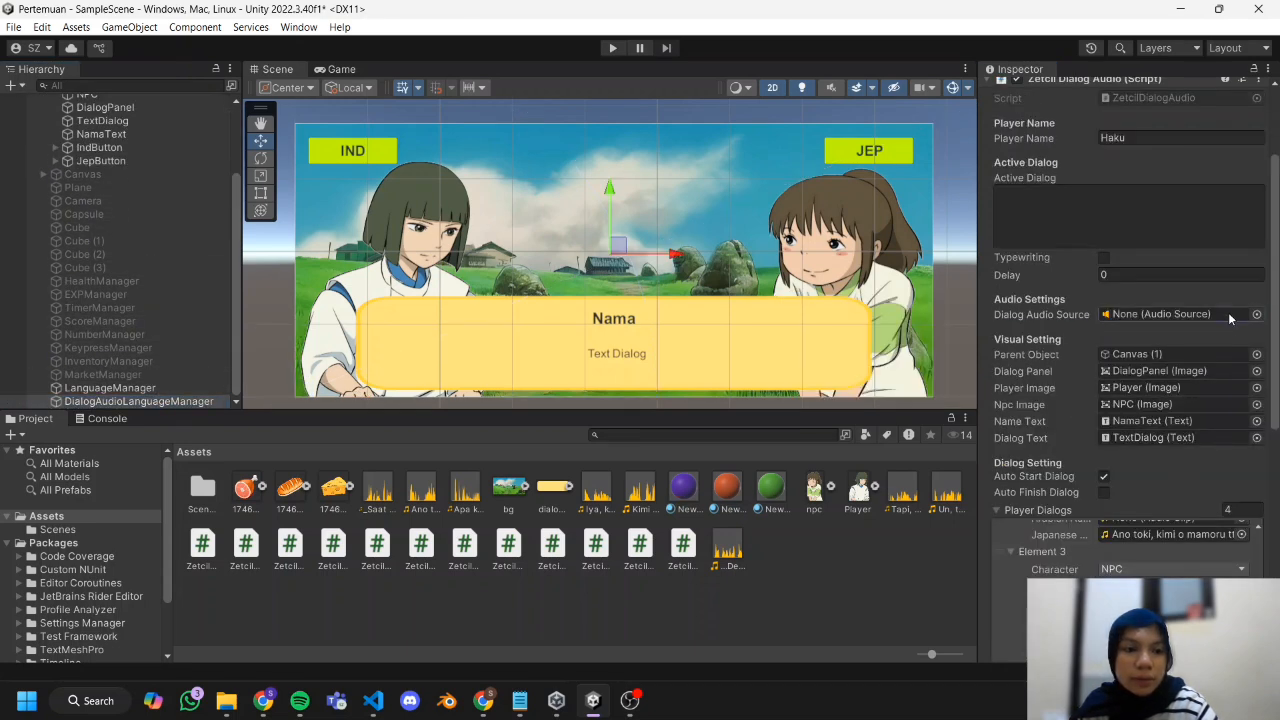
left_click(1258, 314)
left_click(1223, 368)
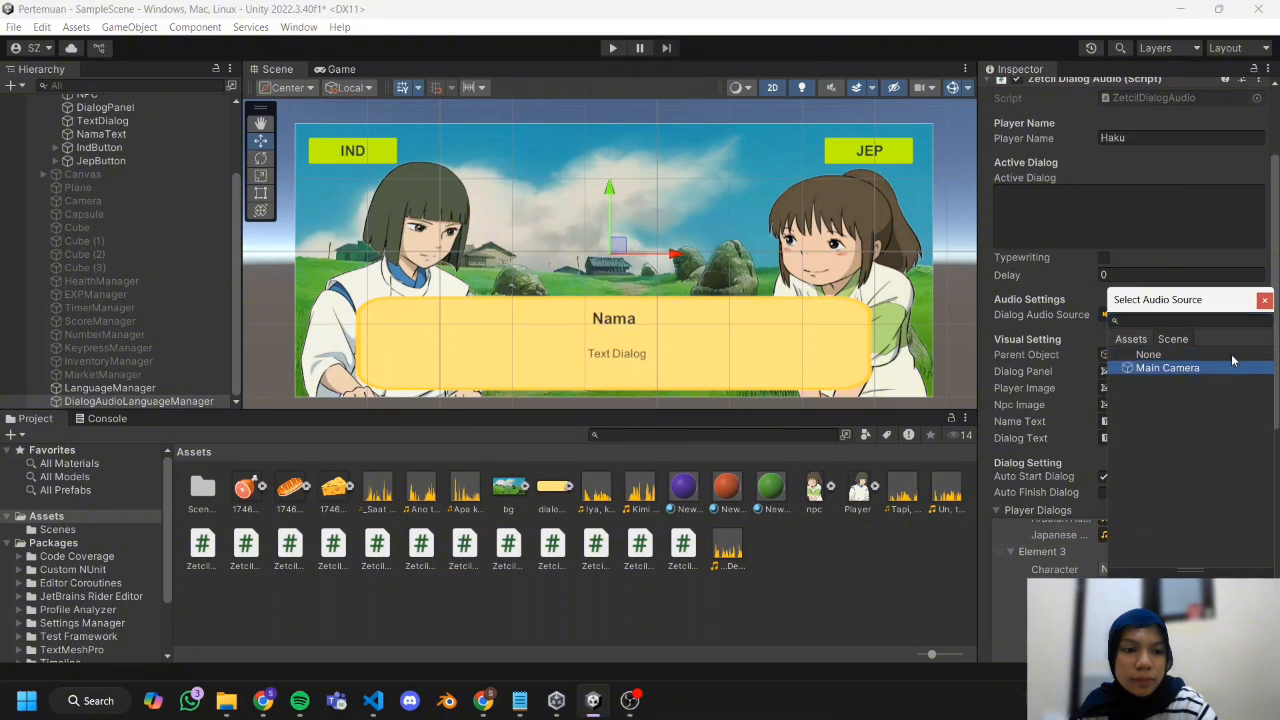
double_click(1208, 369)
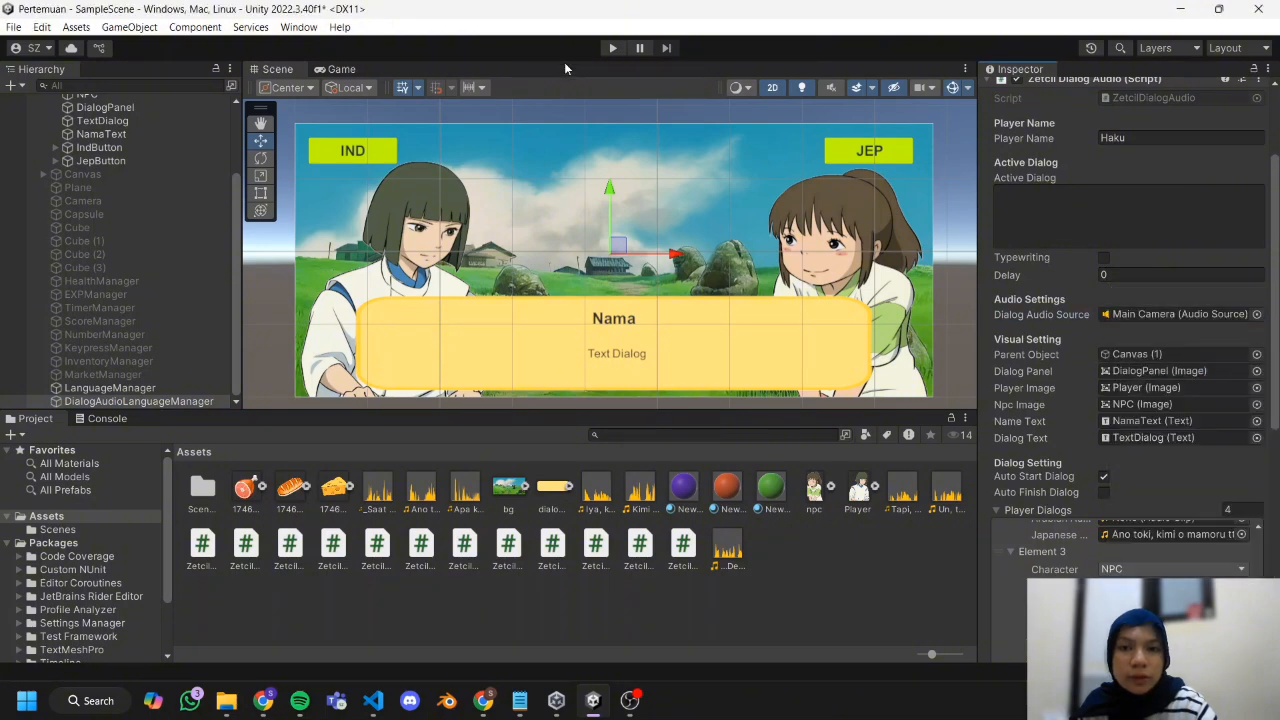
Test the dialog scene in play mode, switch its language to Indonesian, and exit play mode.
left_click(606, 49)
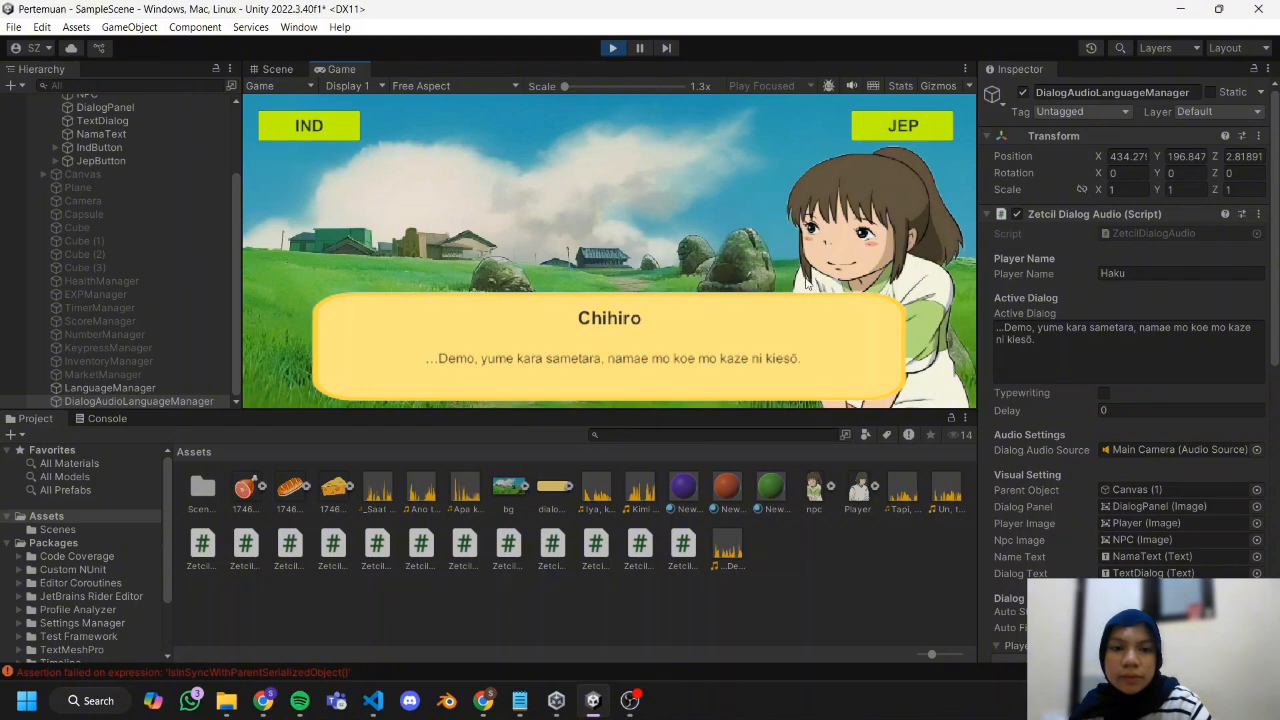
left_click(312, 131)
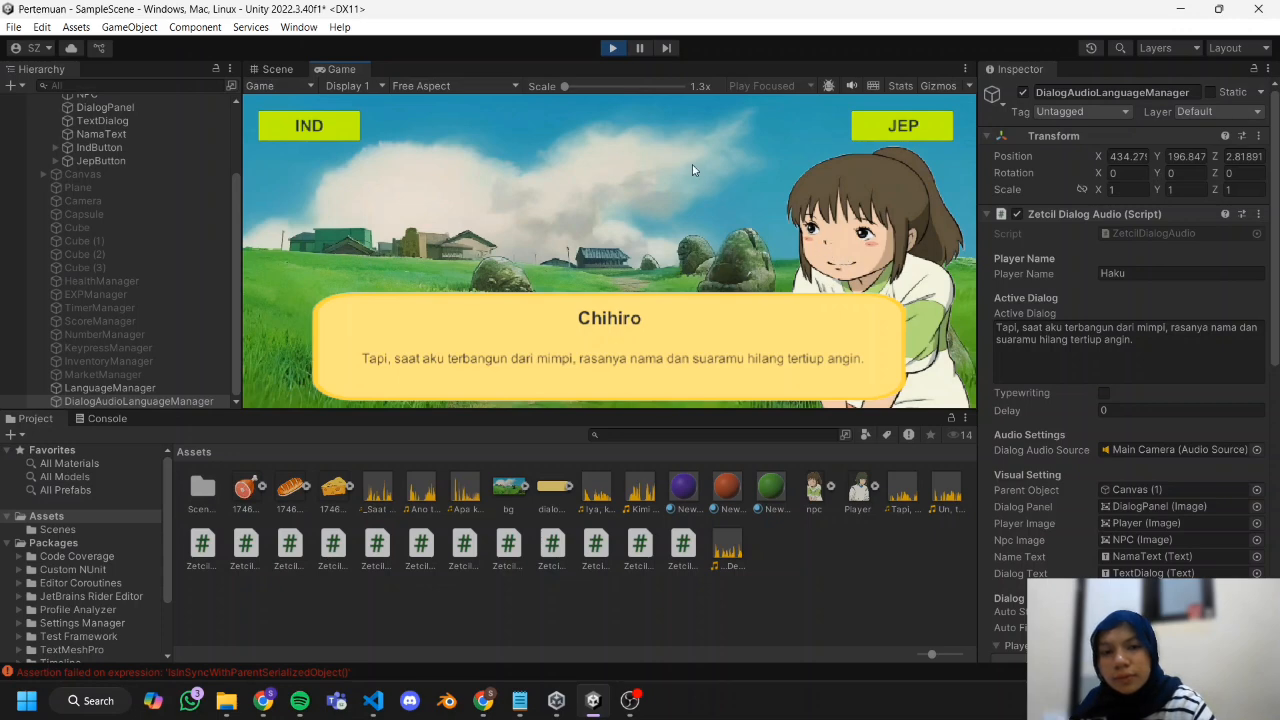
left_click(614, 50)
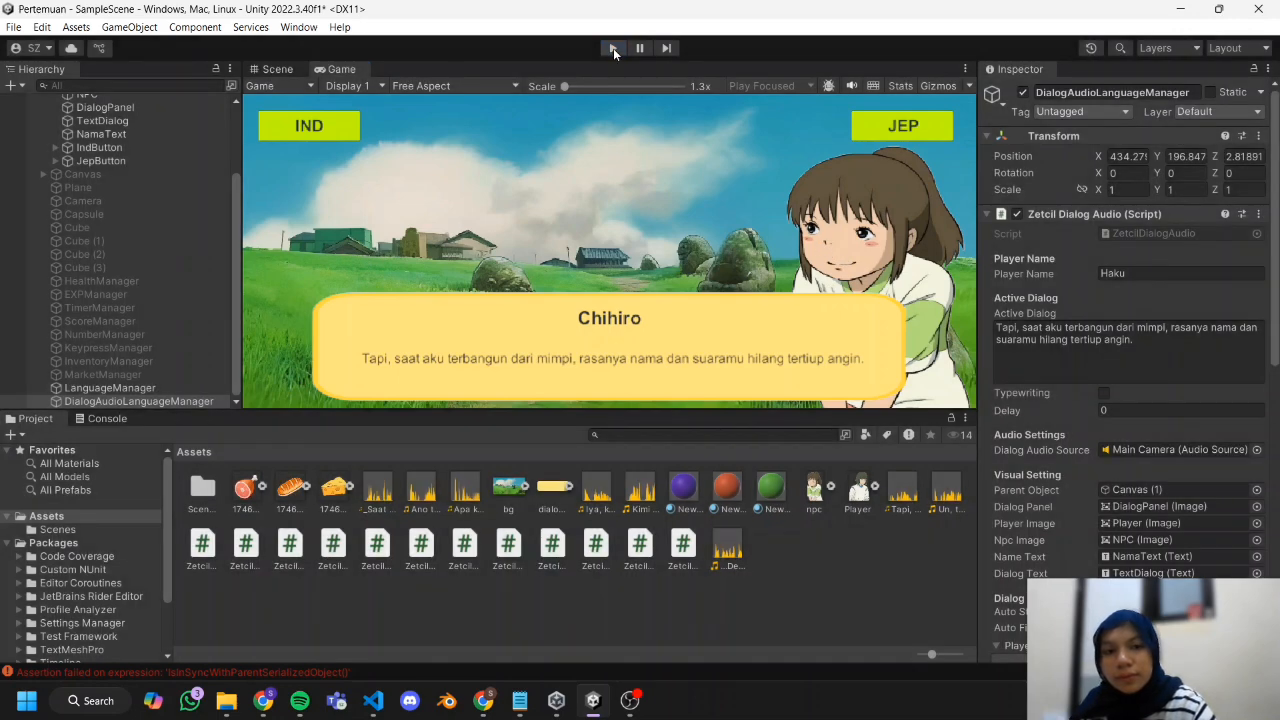
left_click(633, 703)
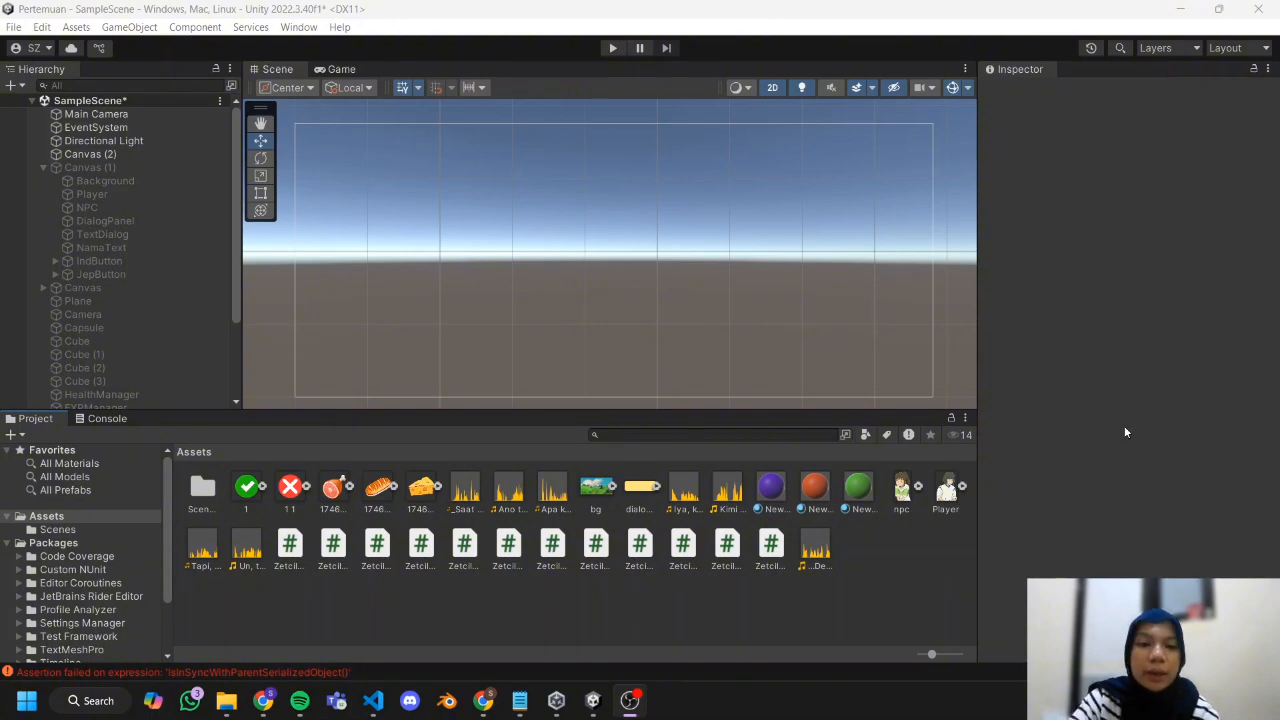
left_click(1183, 14)
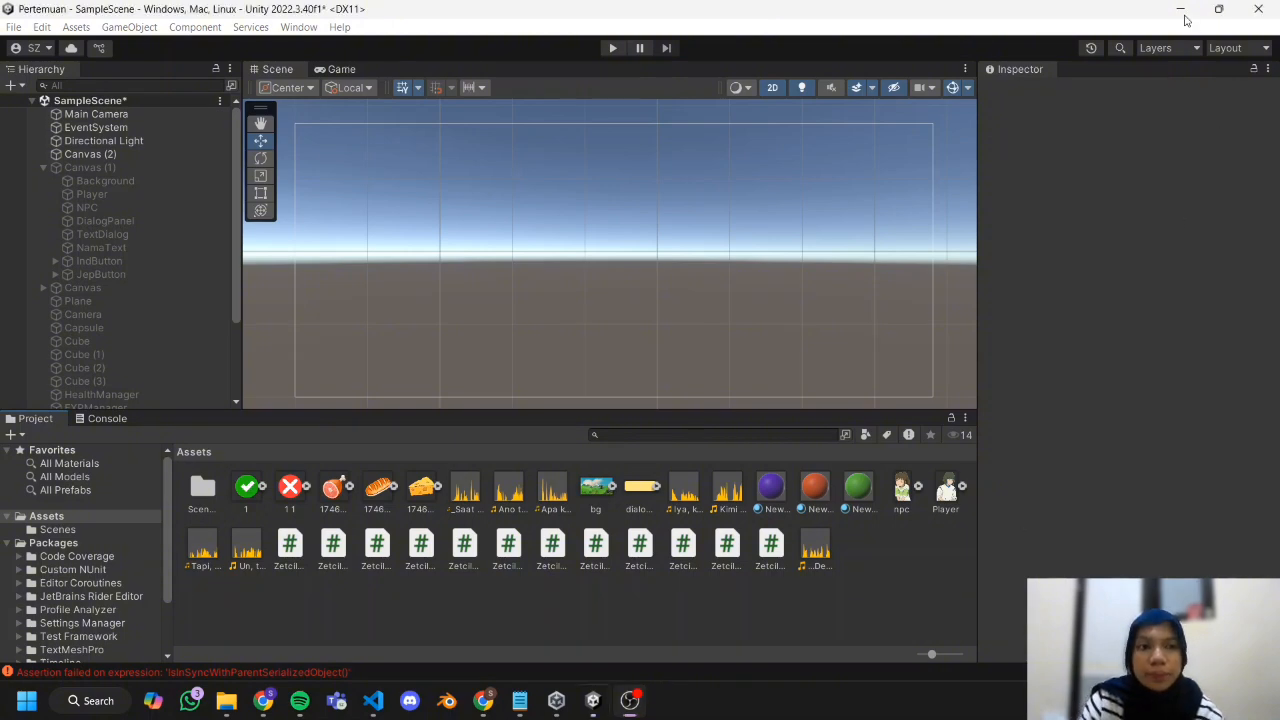
Add a legacy Input Field as a child of Canvas (2).
left_click(107, 154)
right_click(107, 154)
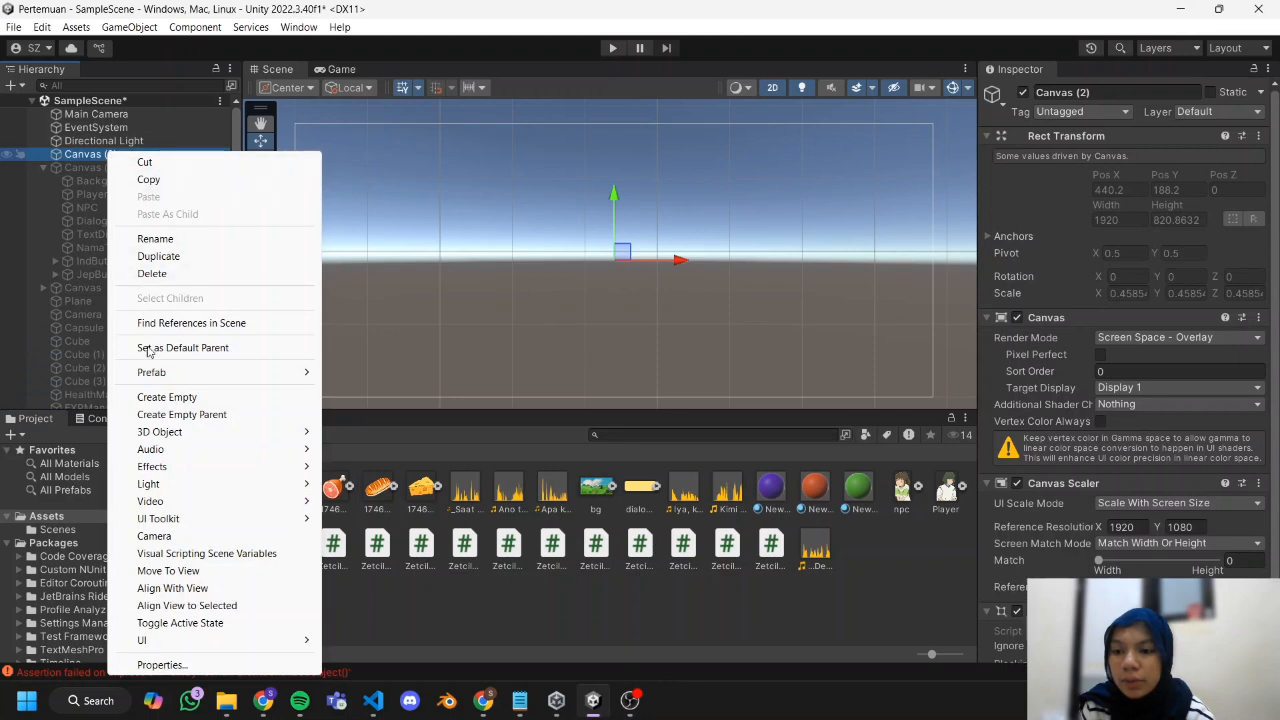
mouse_move(184, 641)
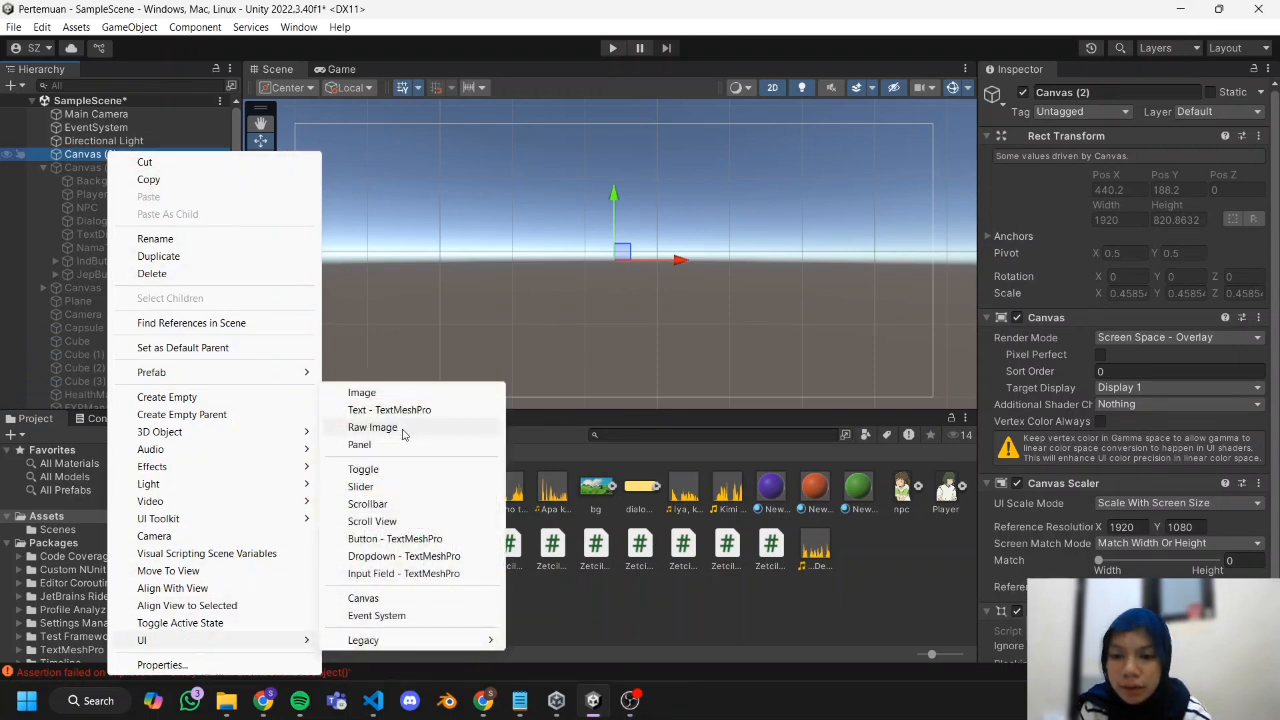
mouse_move(400, 641)
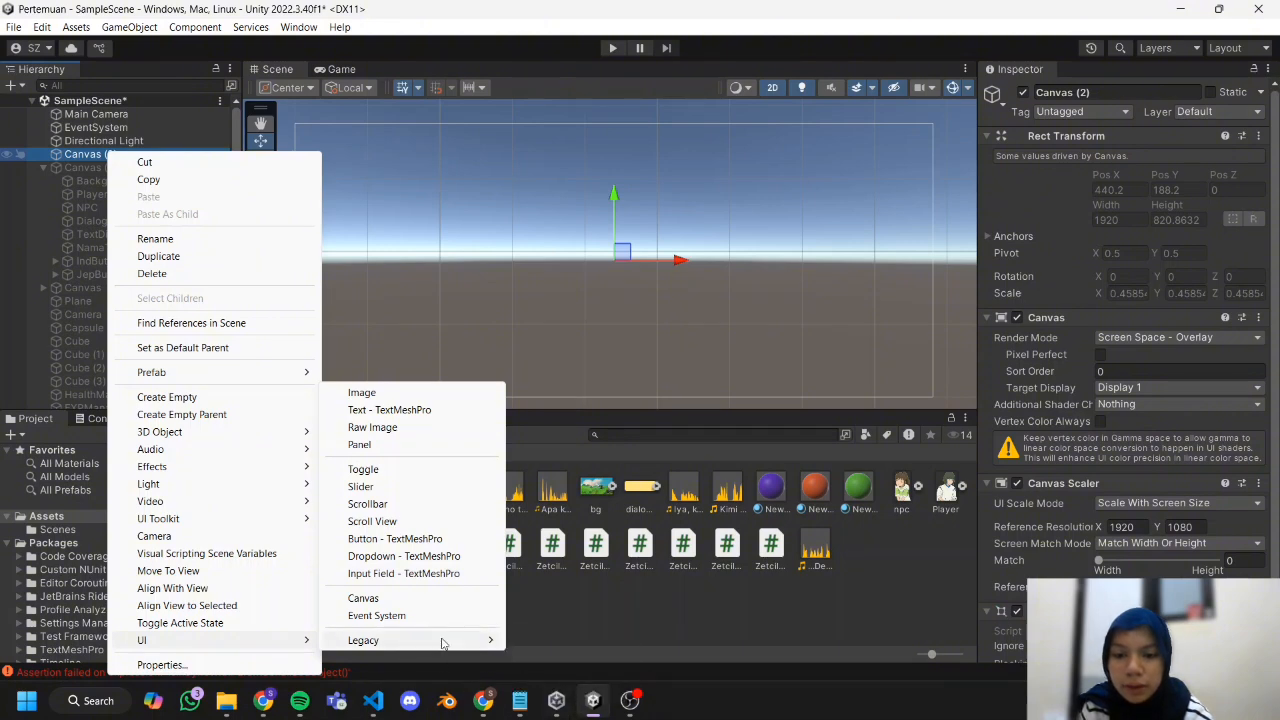
left_click(583, 695)
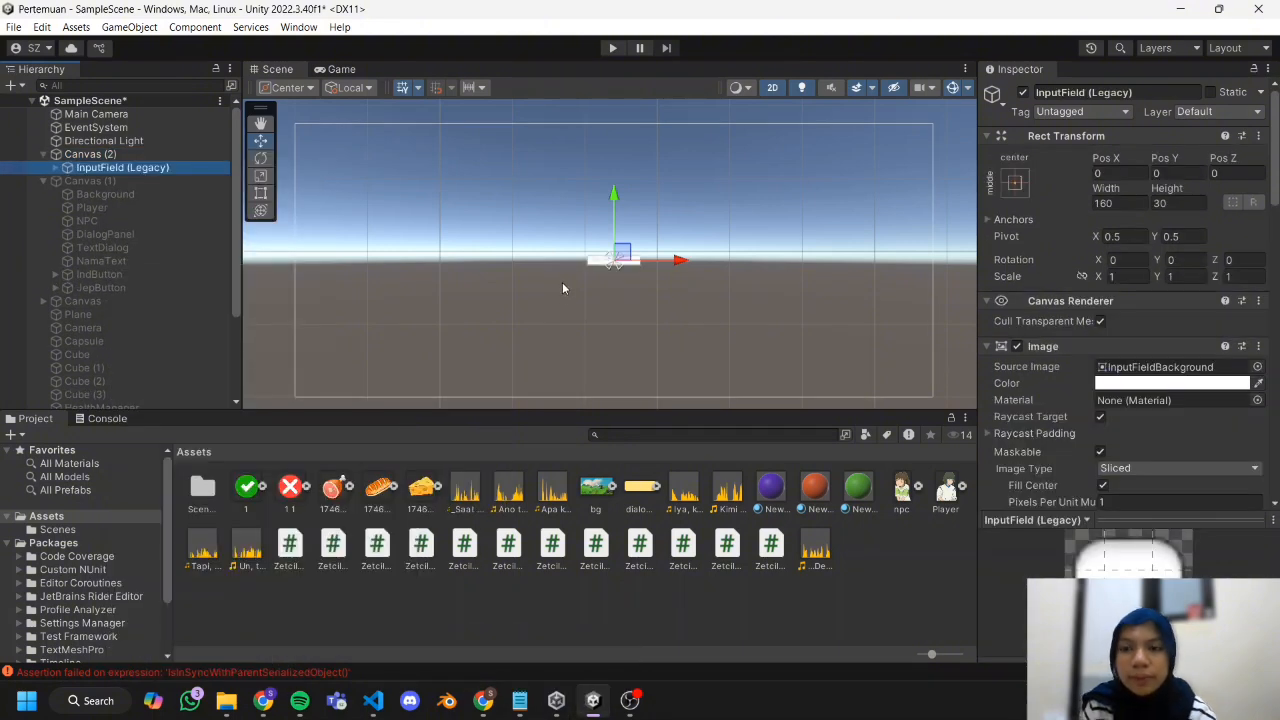
Add a legacy Button to Canvas (2), enlarge it to about 537 by 120, and place it centred below the input field.
right_click(88, 154)
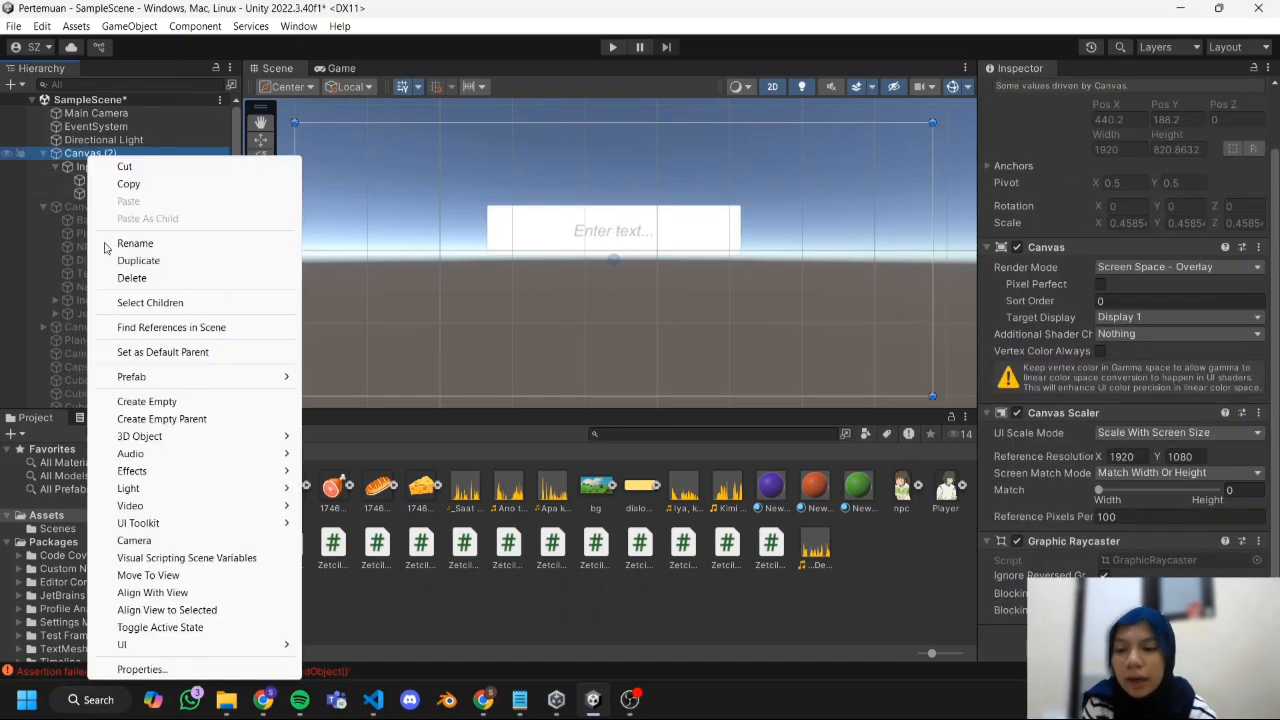
mouse_move(157, 646)
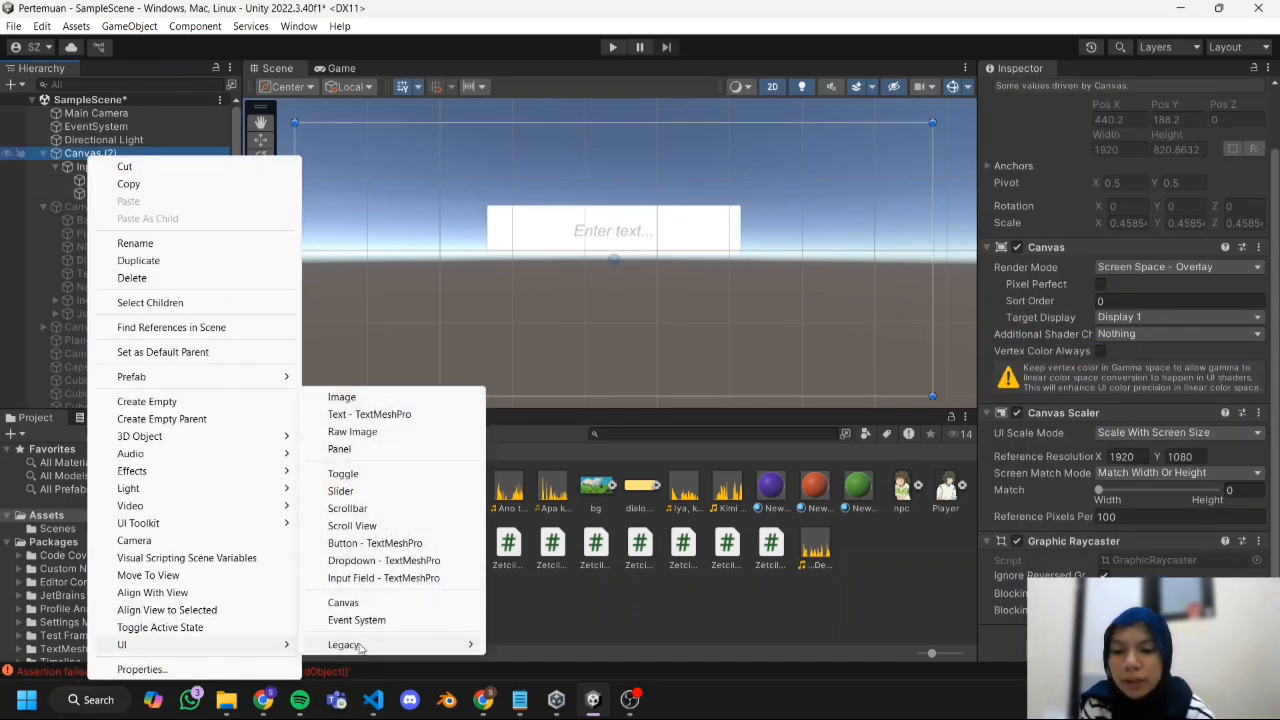
mouse_move(362, 648)
left_click(526, 662)
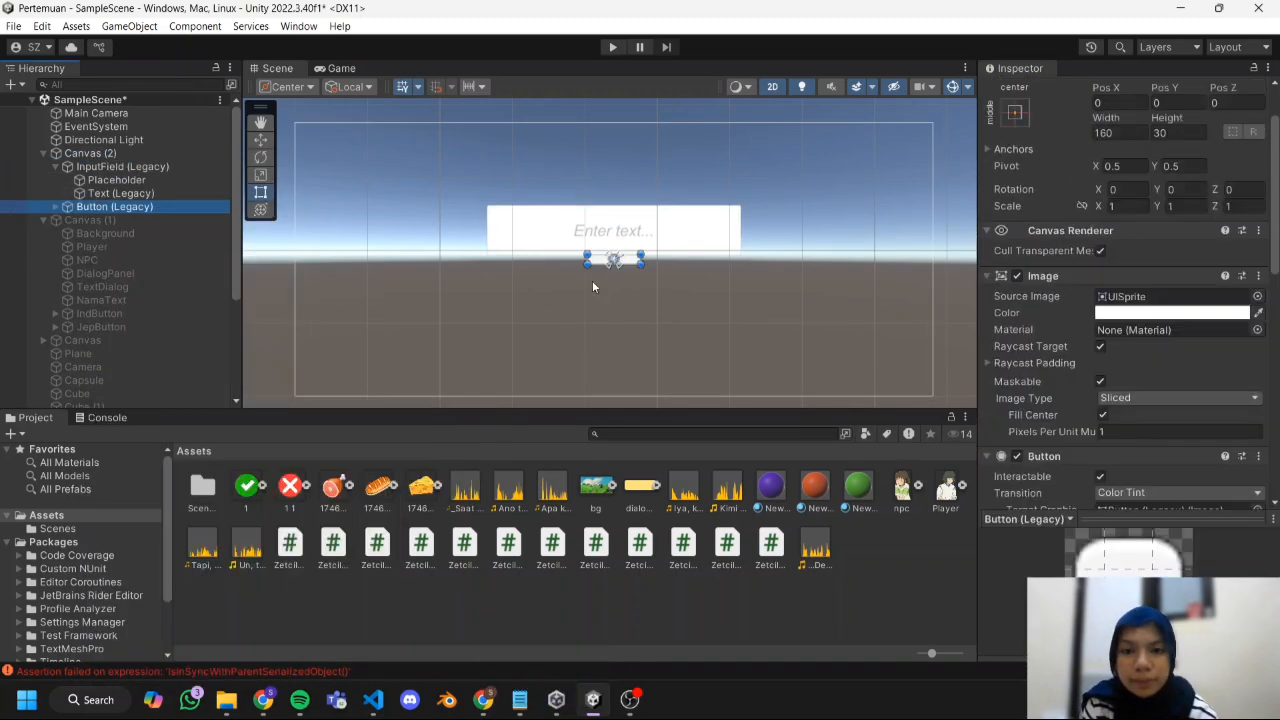
left_click_drag(641, 261, 767, 255)
left_click_drag(674, 276, 612, 291)
Change the new button's label to "Submit" and set its font size to 50.
left_click(56, 207)
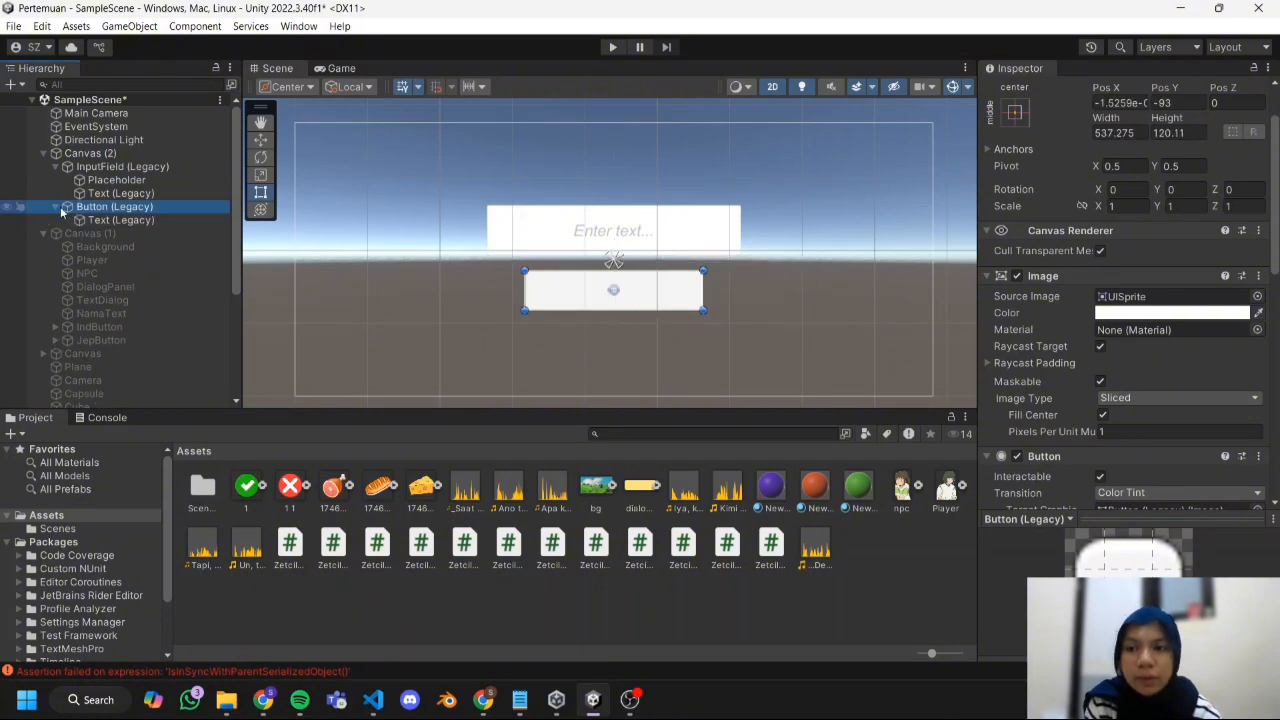
left_click(120, 220)
left_click(1012, 315)
type("Submit")
left_click(1137, 402)
type("50")
left_click(807, 324)
Select the input field and collapse the child lists of the input field and button in Canvas (2).
left_click(668, 224)
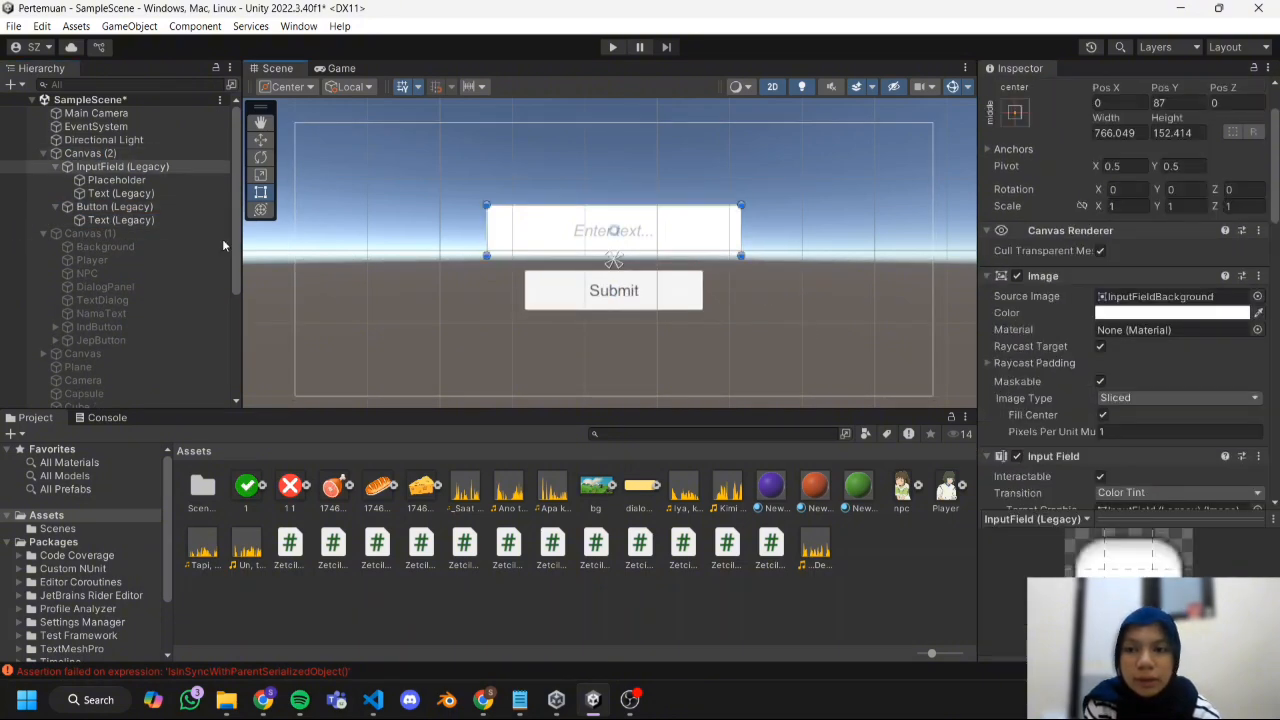
scroll(113, 250, "down", 1)
scroll(113, 250, "up", 1)
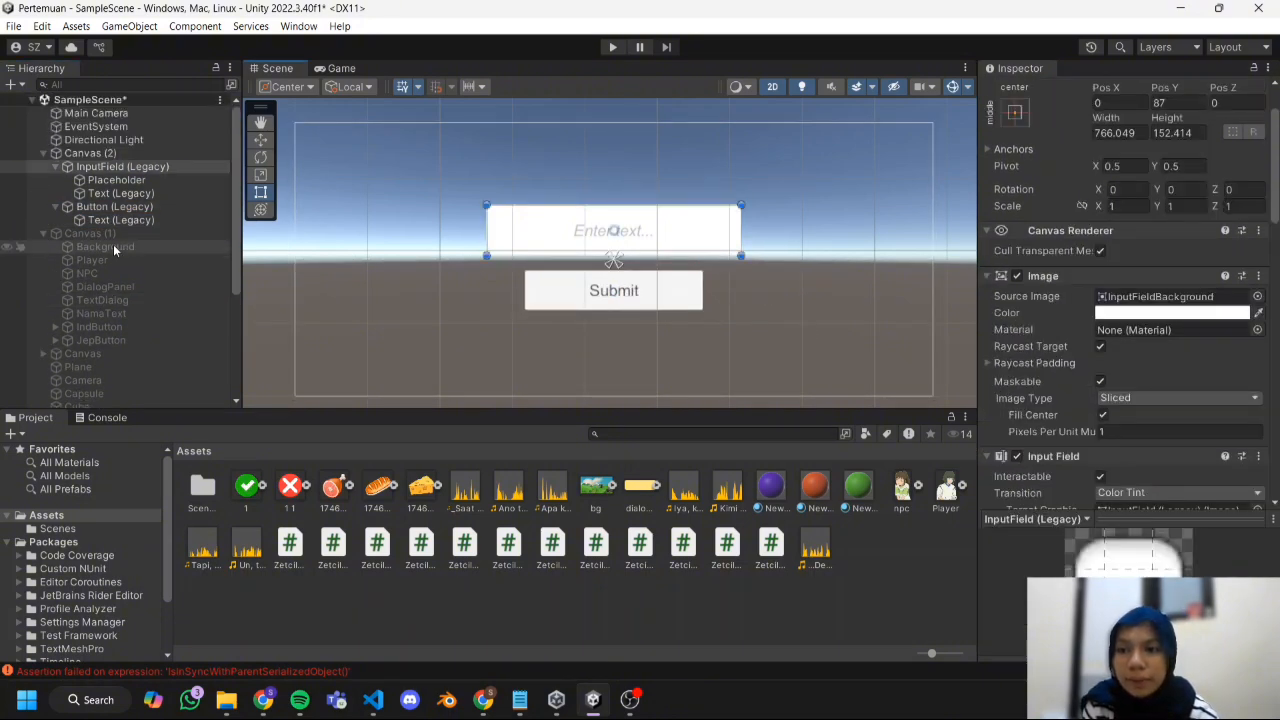
left_click(56, 166)
left_click(56, 180)
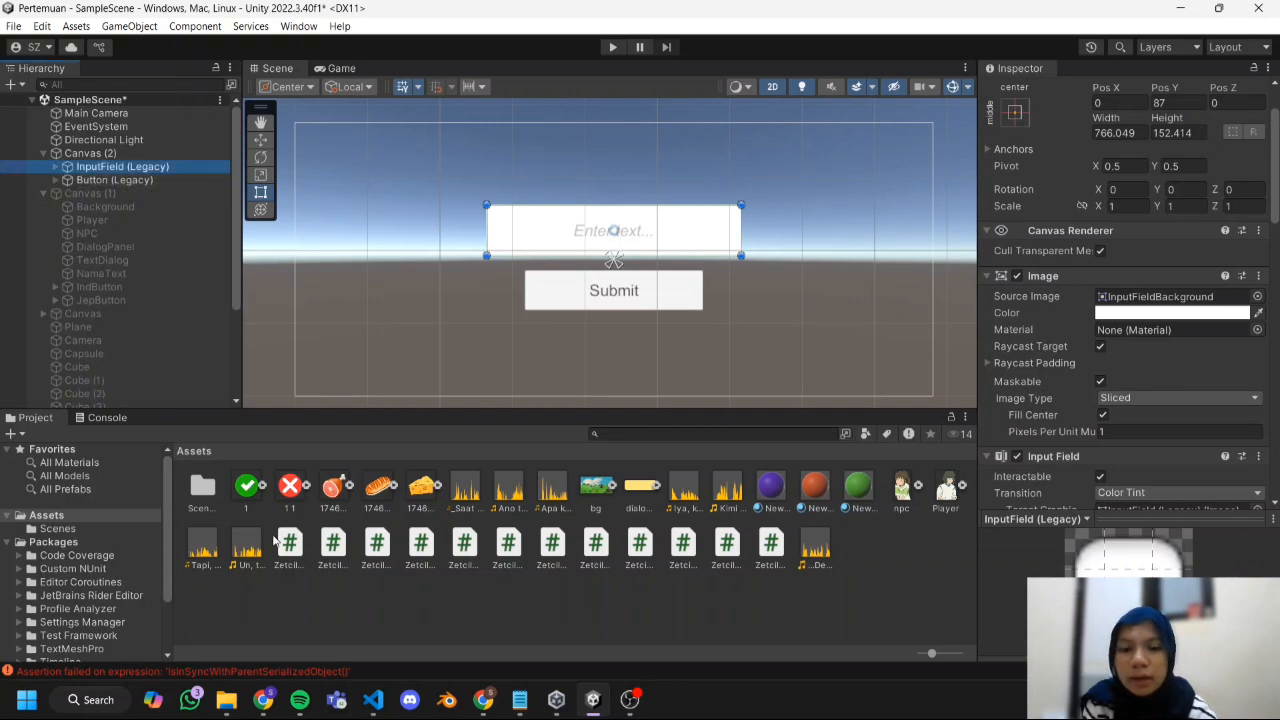
Switch to the browser and copy the ZetcilPassword.cs code from section 8.3 of the Practical Module Chapter 08 document.
left_click(348, 591)
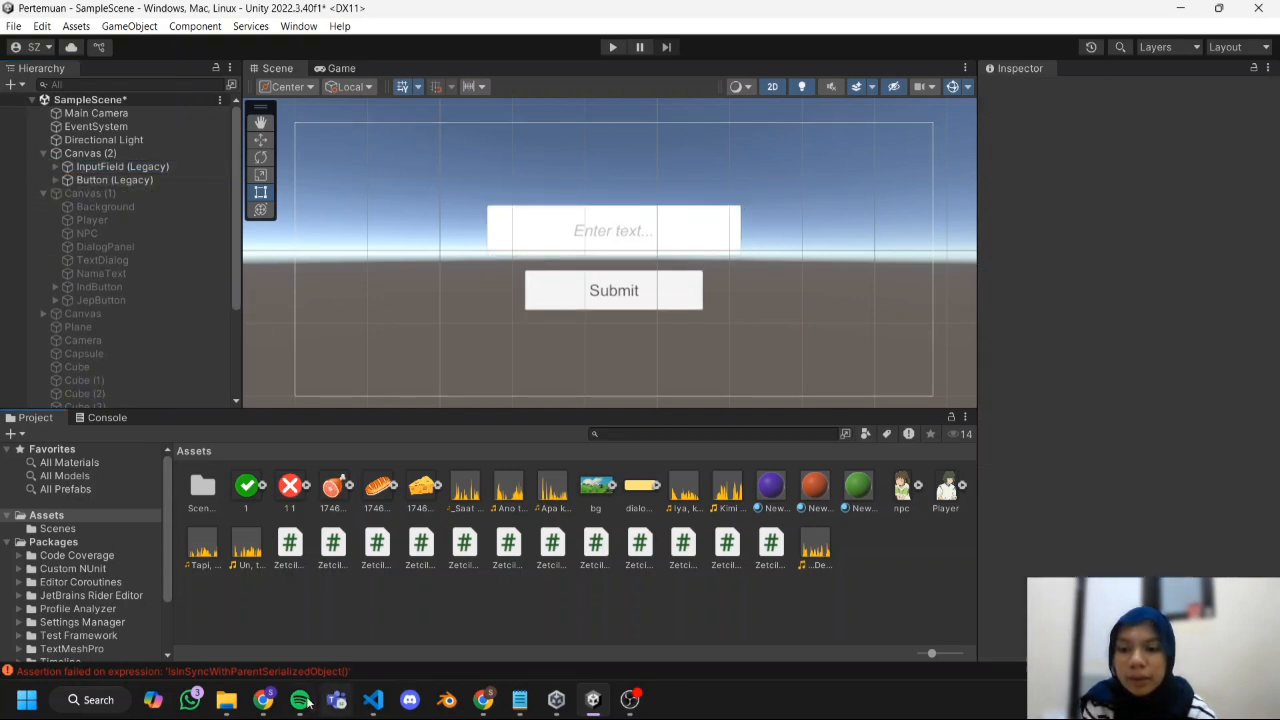
mouse_move(256, 704)
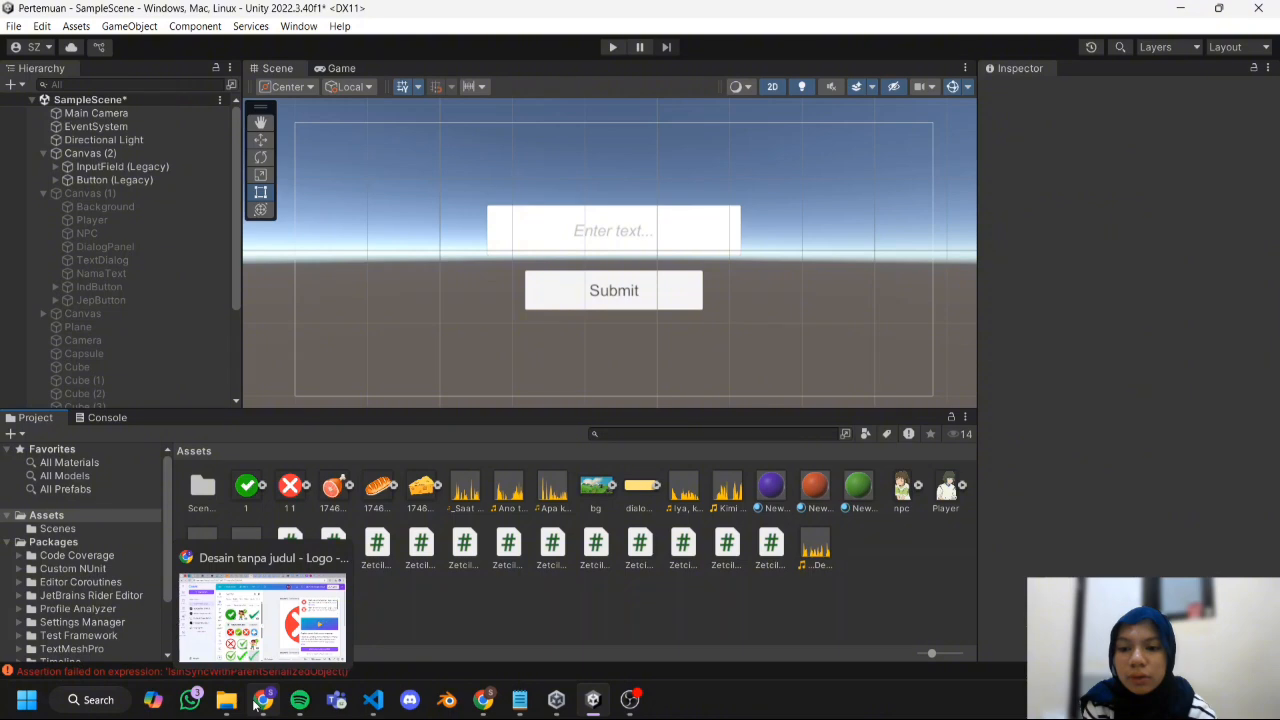
left_click(262, 702)
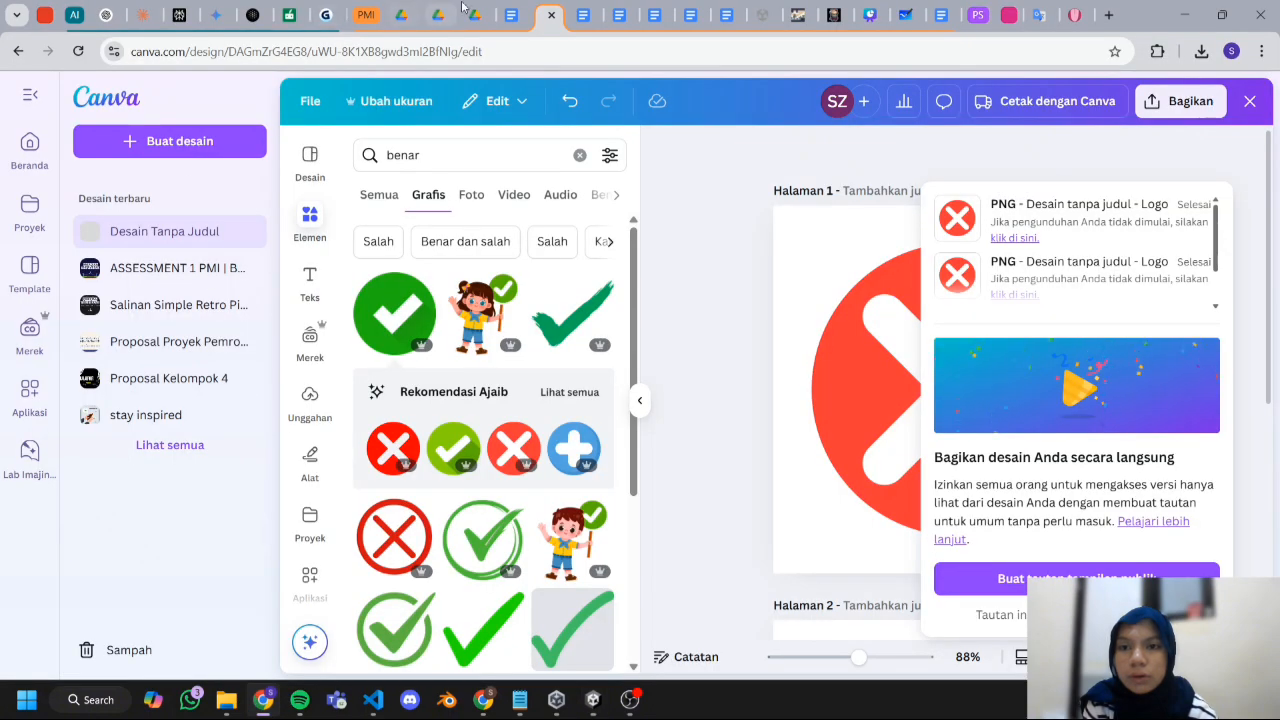
left_click(590, 15)
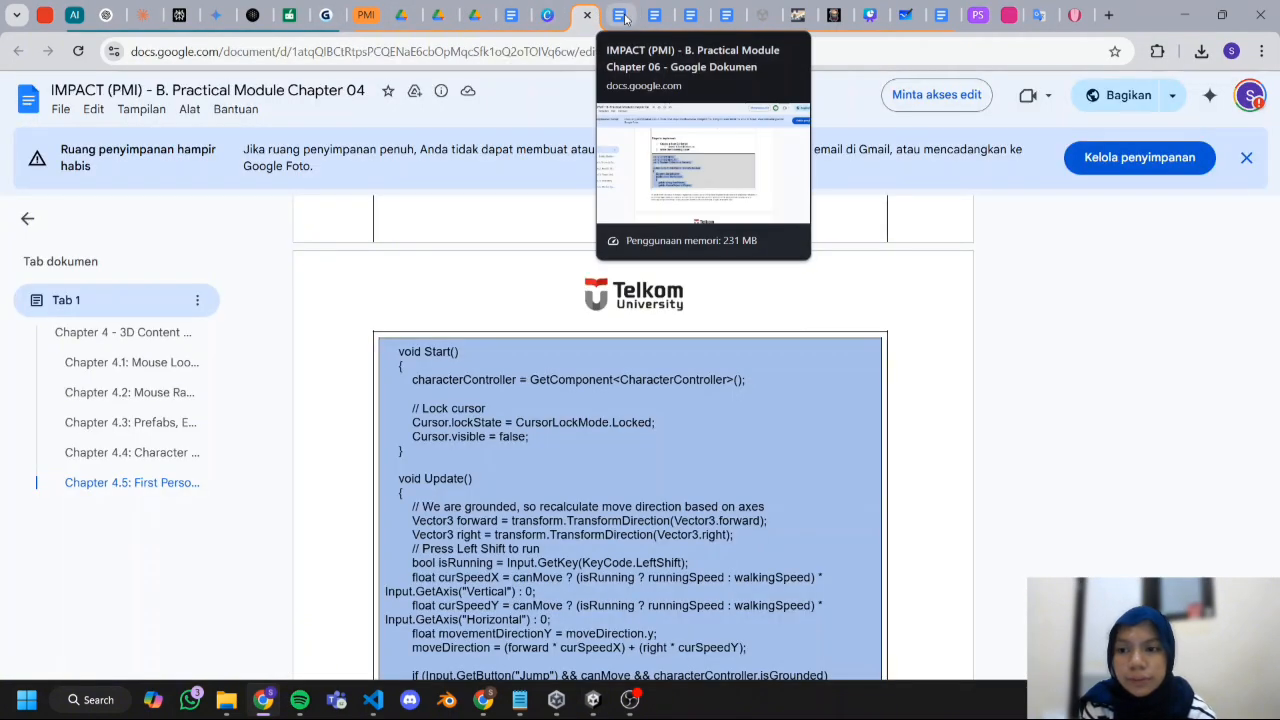
left_click(622, 16)
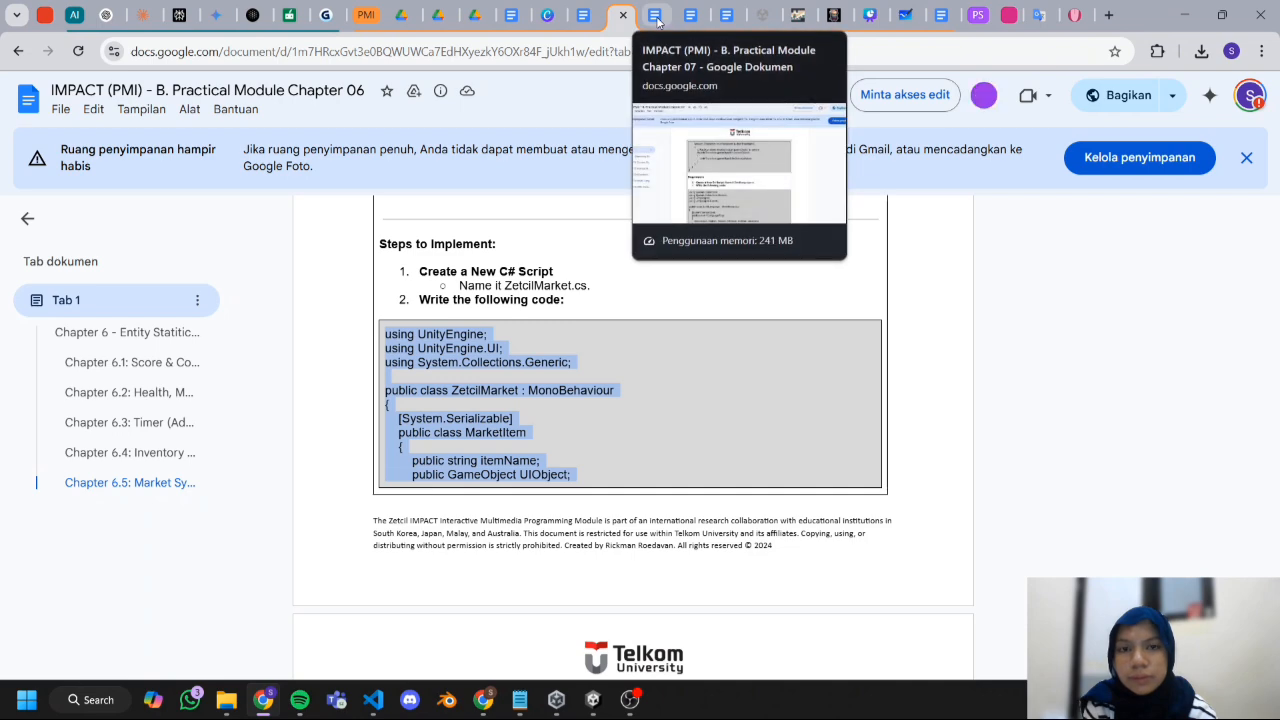
left_click(657, 17)
left_click(688, 22)
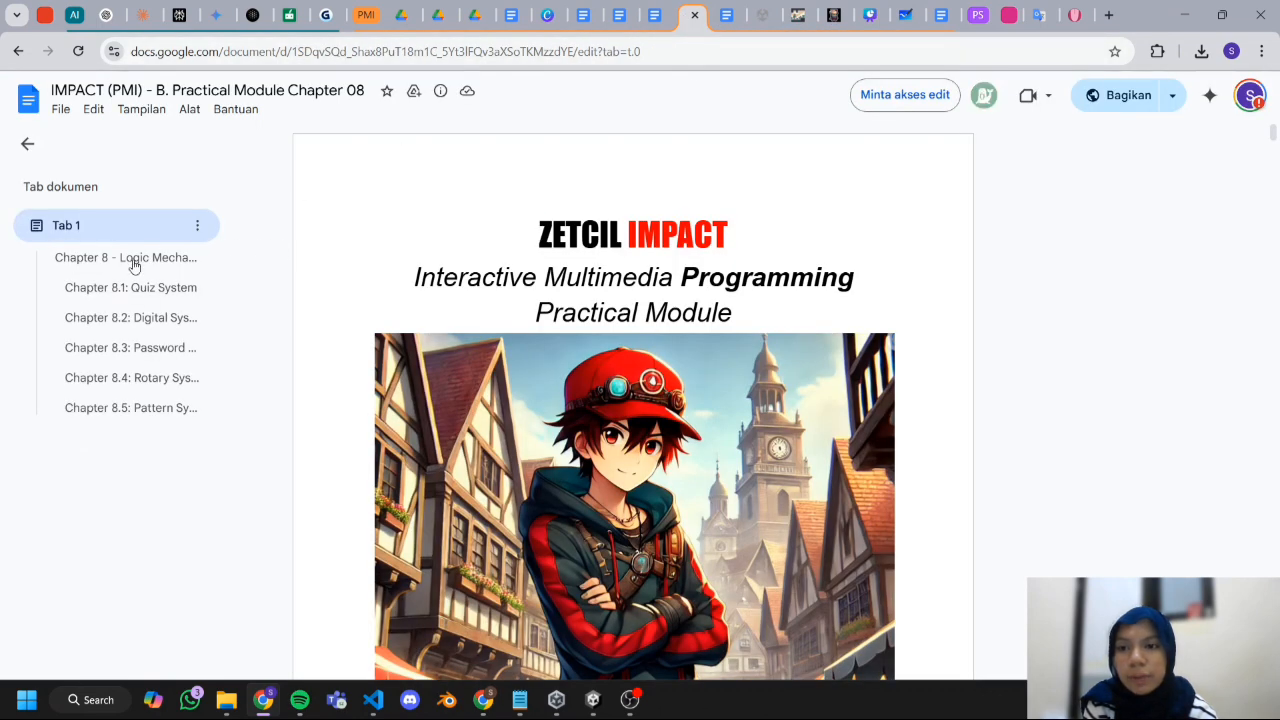
left_click(127, 348)
scroll(474, 397, "down", 3)
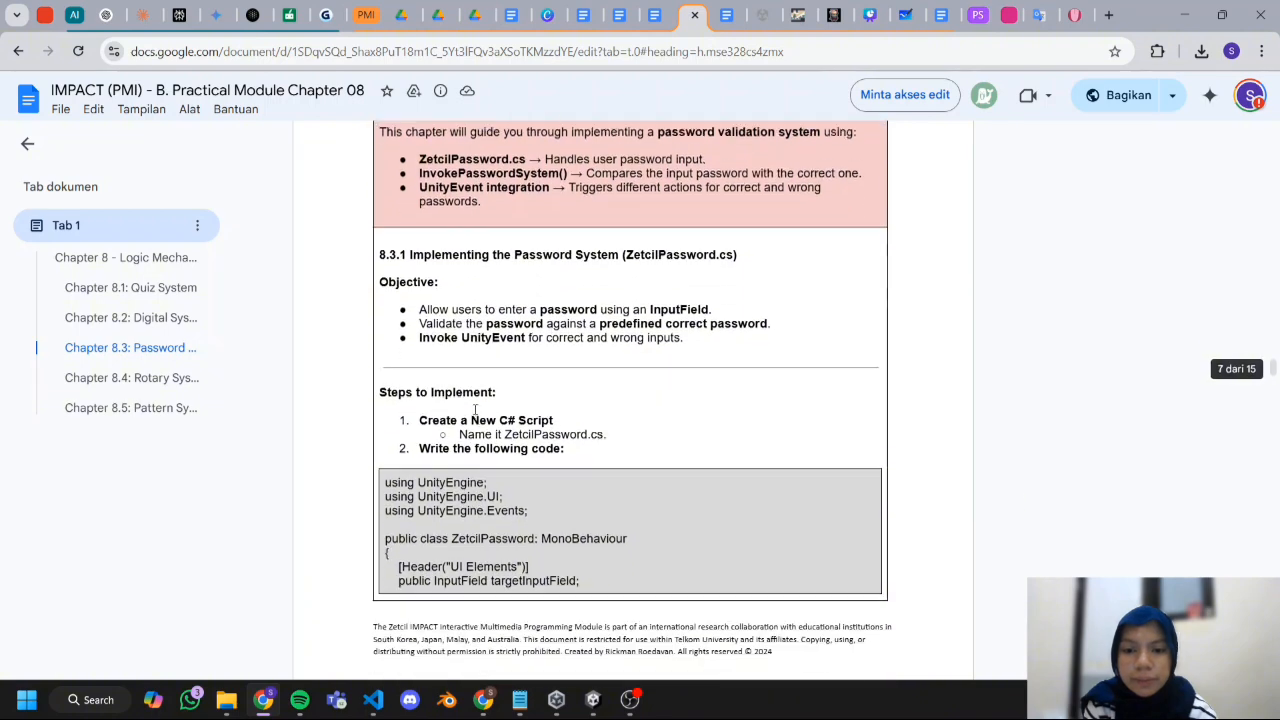
left_click_drag(383, 307, 560, 600)
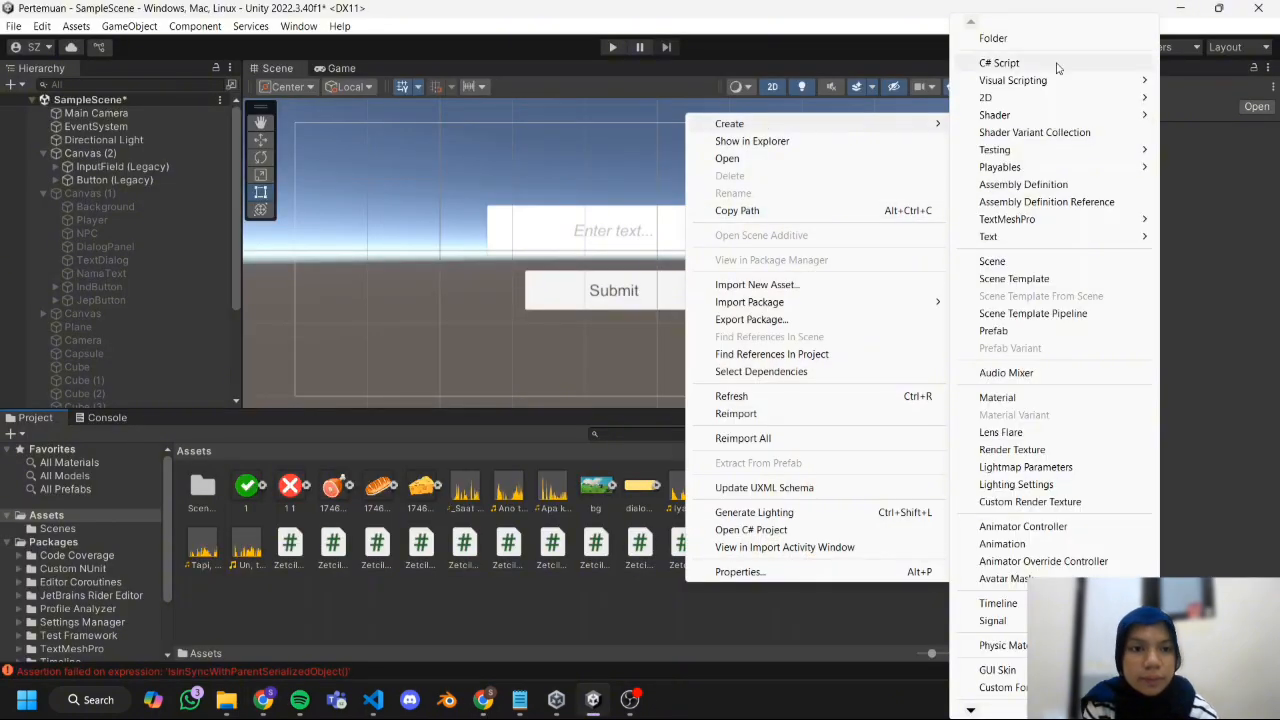
Back in Unity, create a C# script named ZetcilPassword in Assets and fill it with the copied code.
left_click(1057, 67)
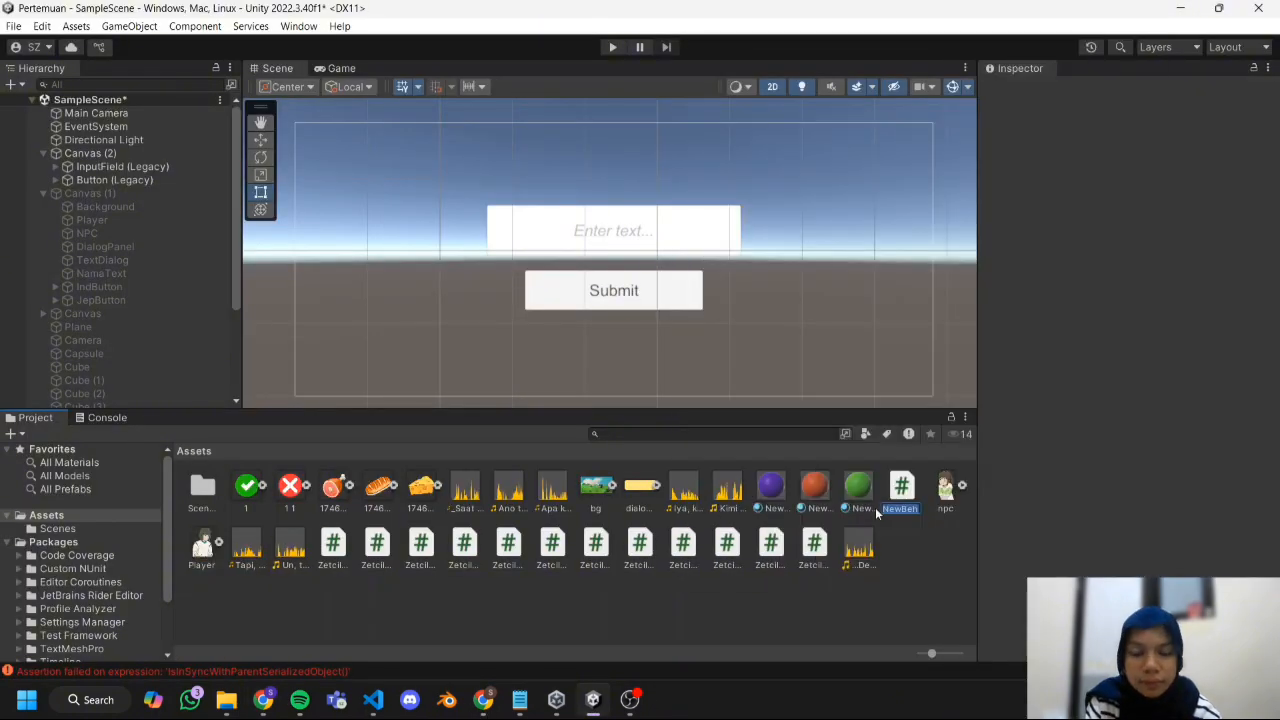
type("ZetcilPassword")
key("Return")
double_click(892, 507)
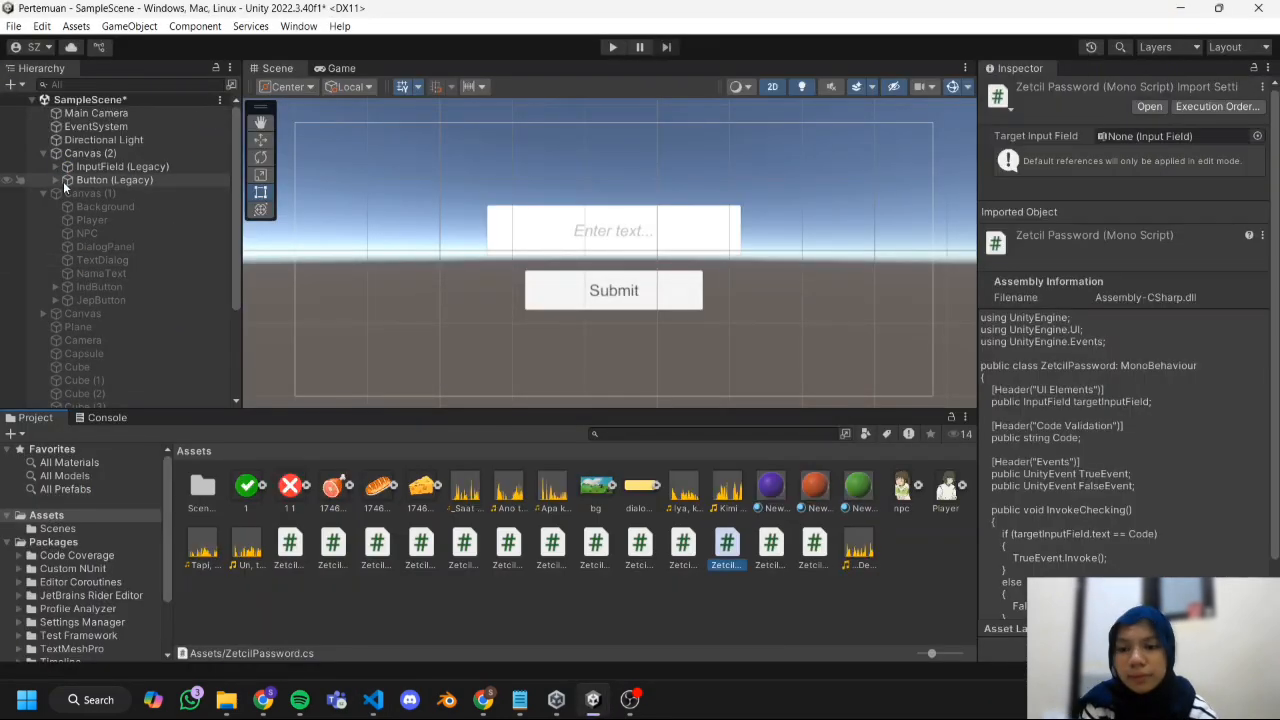
Create an empty game object in the scene and name it PasswordManager.
left_click(14, 86)
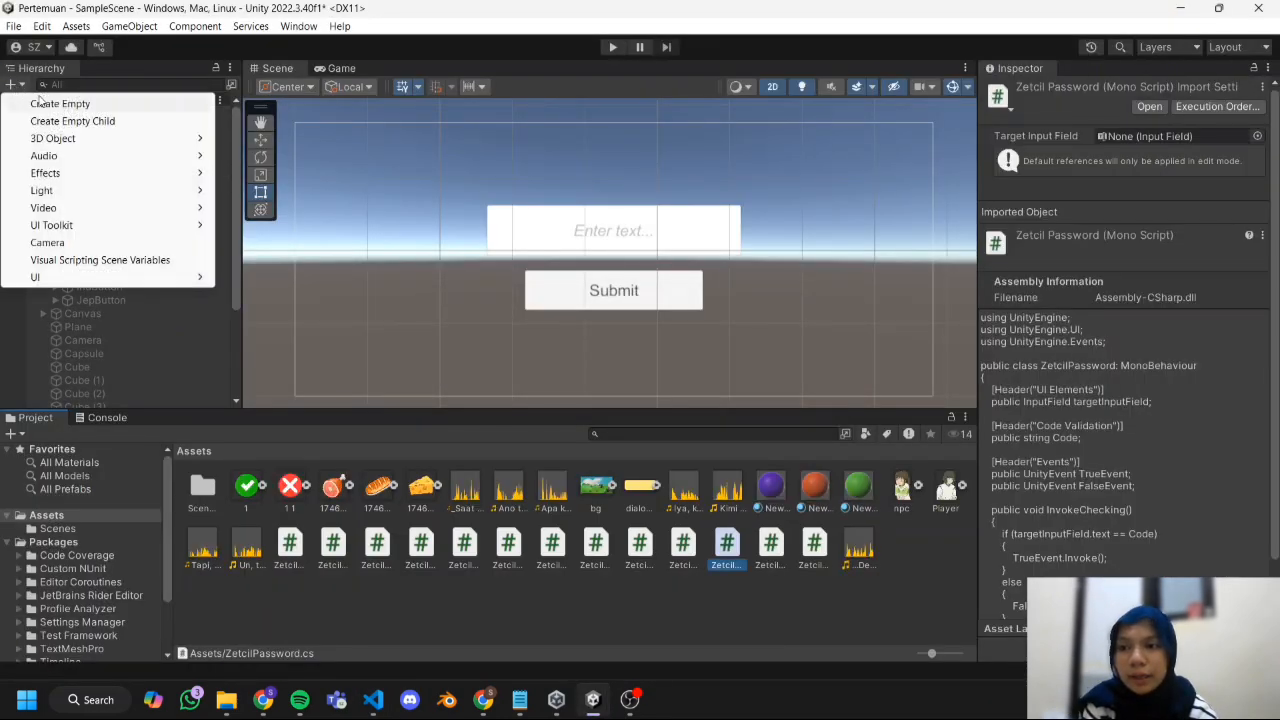
left_click(40, 103)
type("PasswordMana")
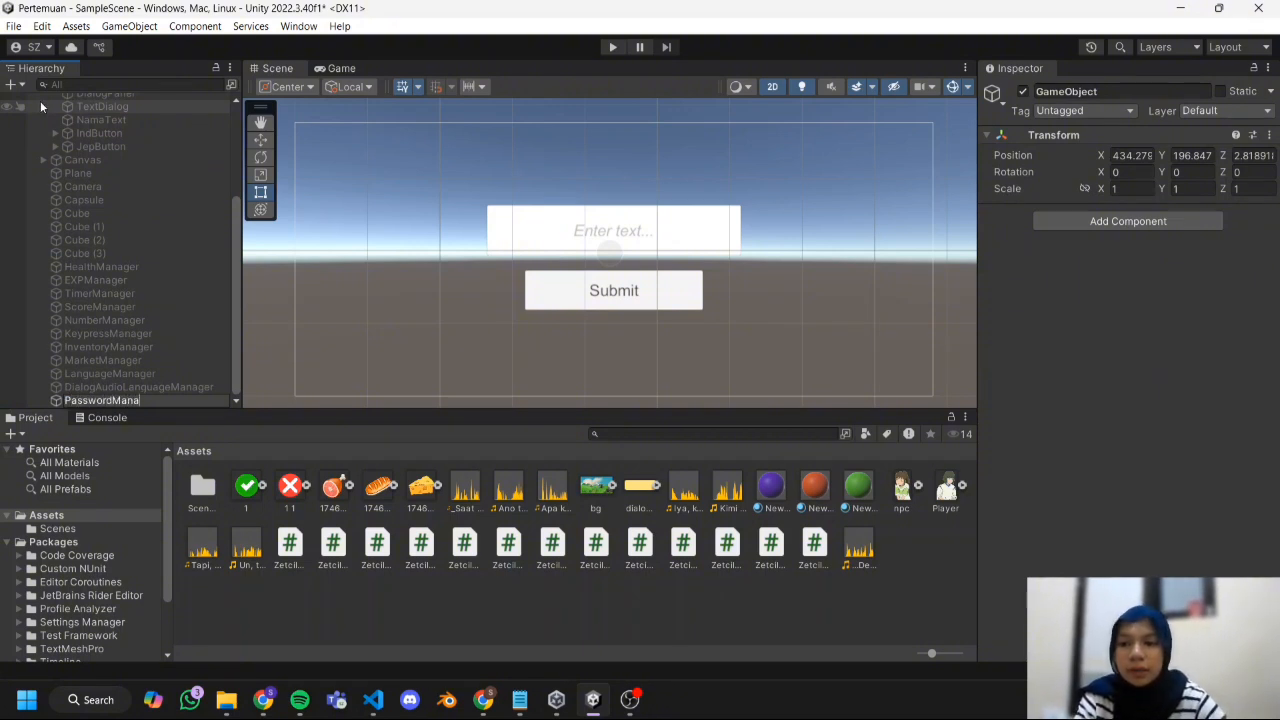
type("ger")
key("Return")
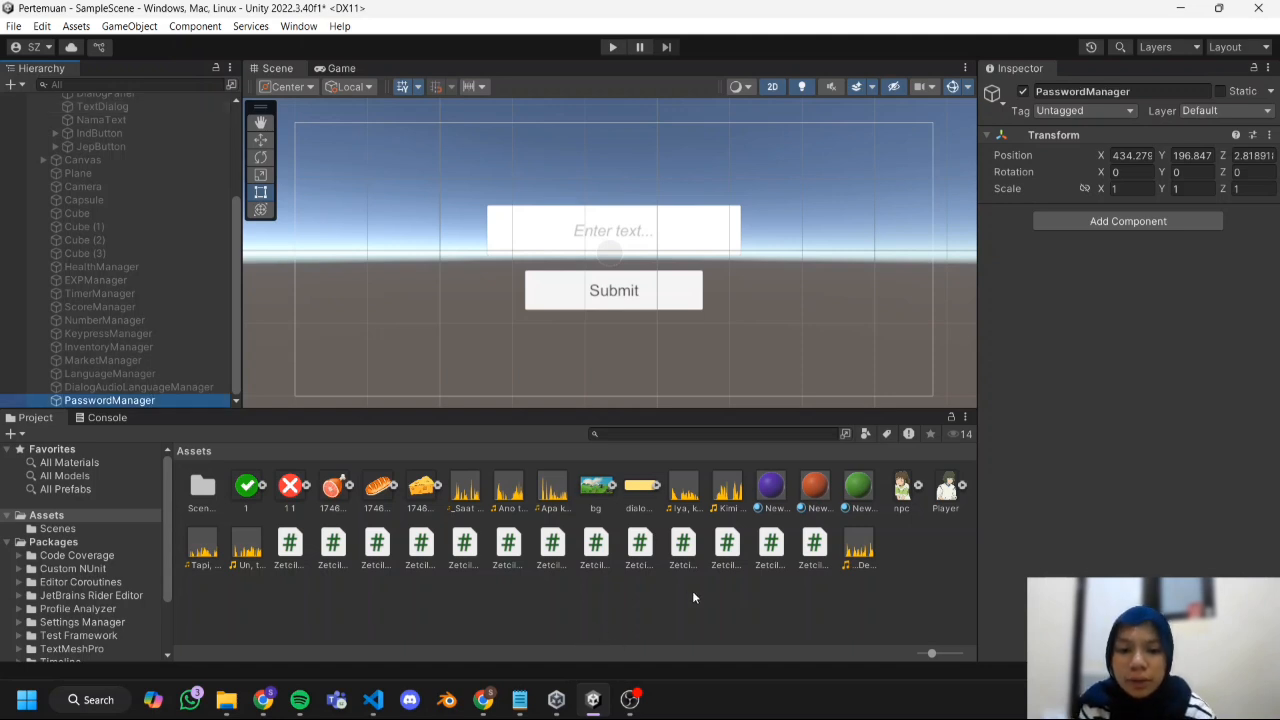
Attach the ZetcilPassword script to the PasswordManager object.
scroll(675, 584, "down", 2, "ctrl")
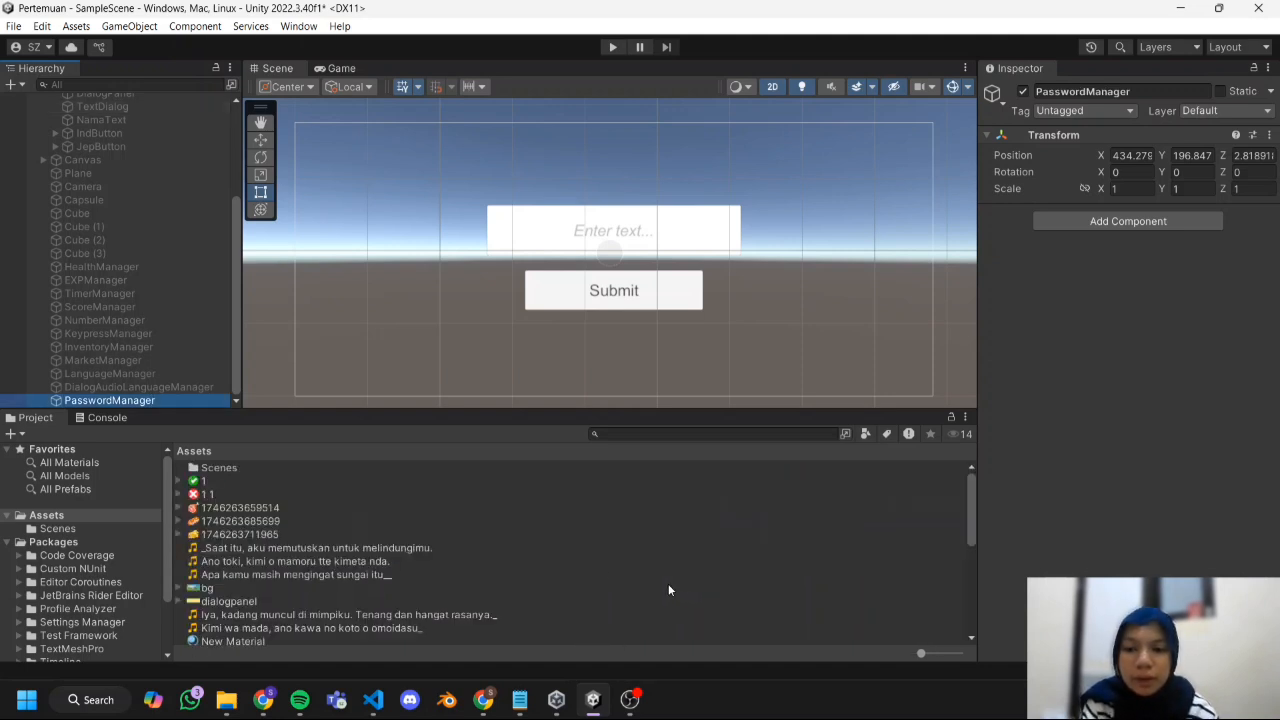
scroll(505, 555, "down", 5)
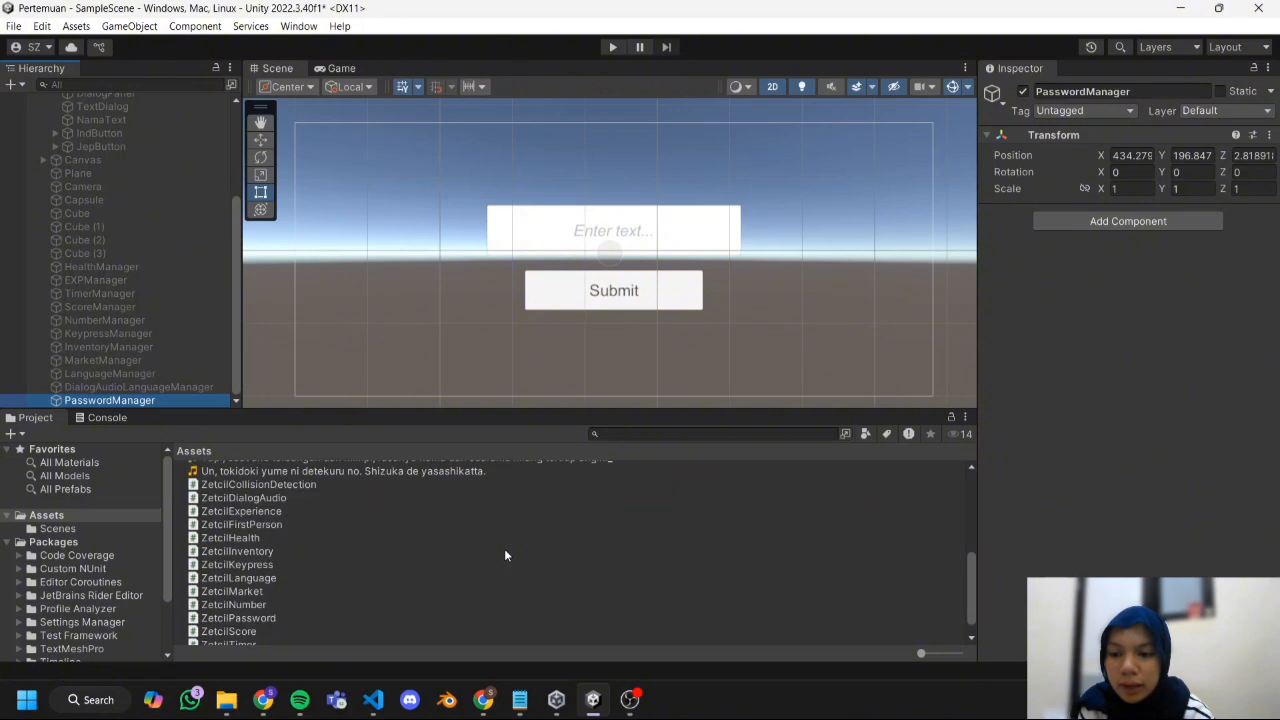
left_click_drag(214, 621, 130, 402)
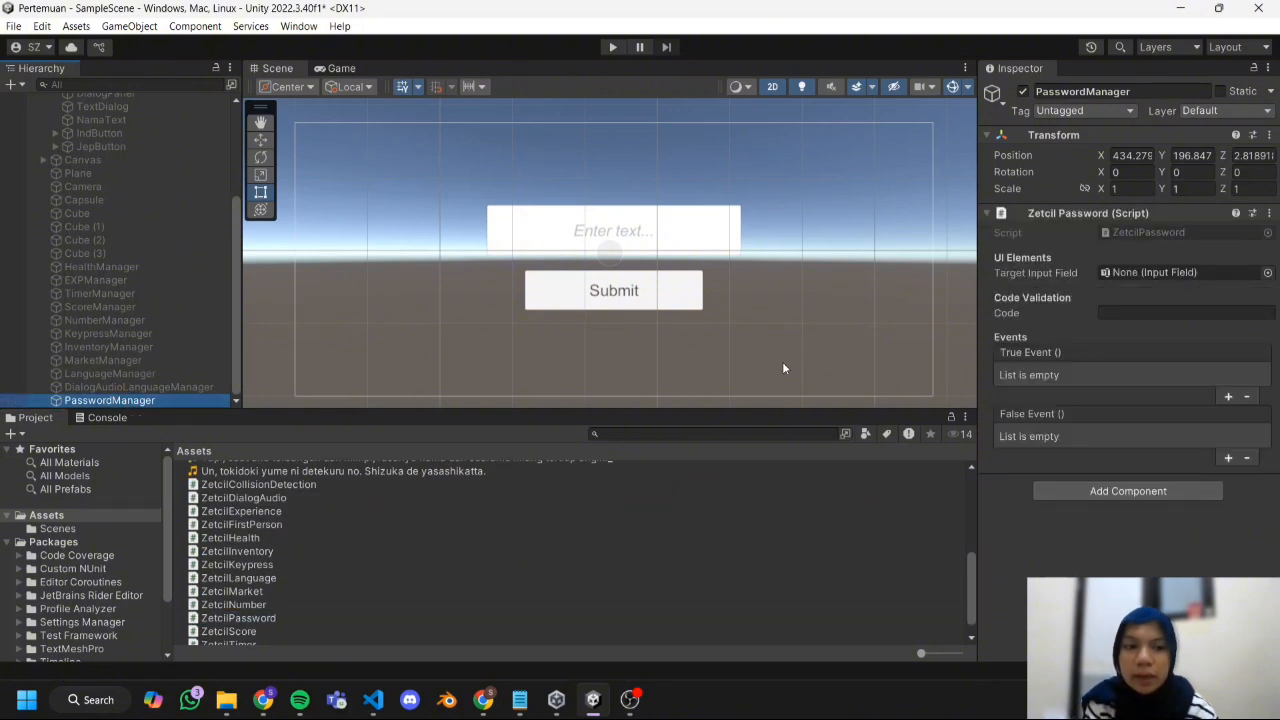
Assign InputField (Legacy) as PasswordManager's Target Input Field and enter the password in its Code field.
scroll(190, 319, "up", 4)
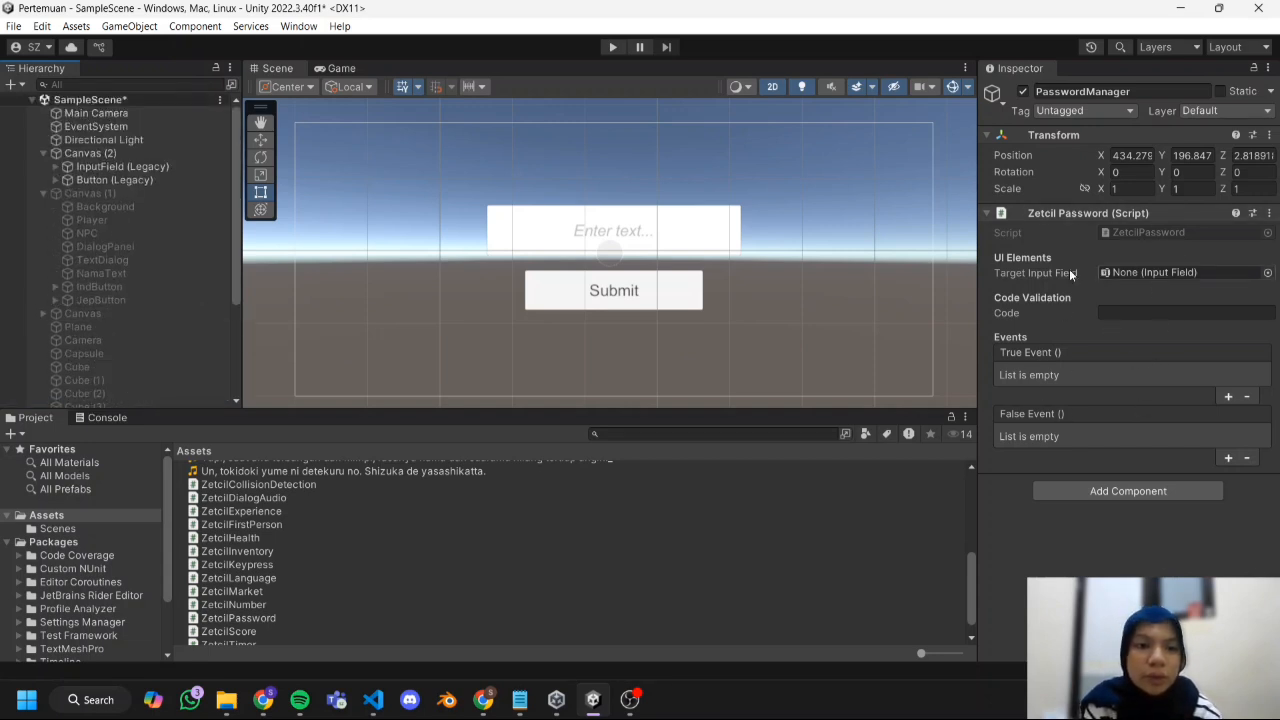
left_click_drag(190, 164, 1166, 267)
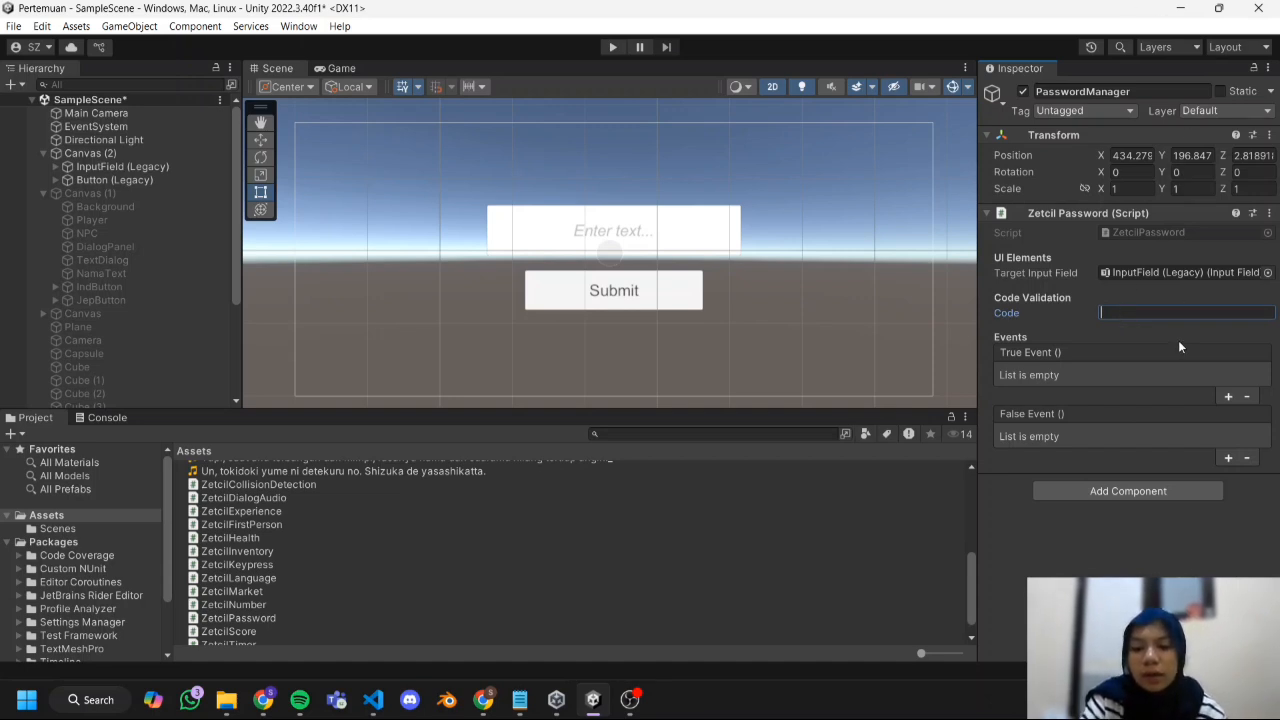
type("abs")
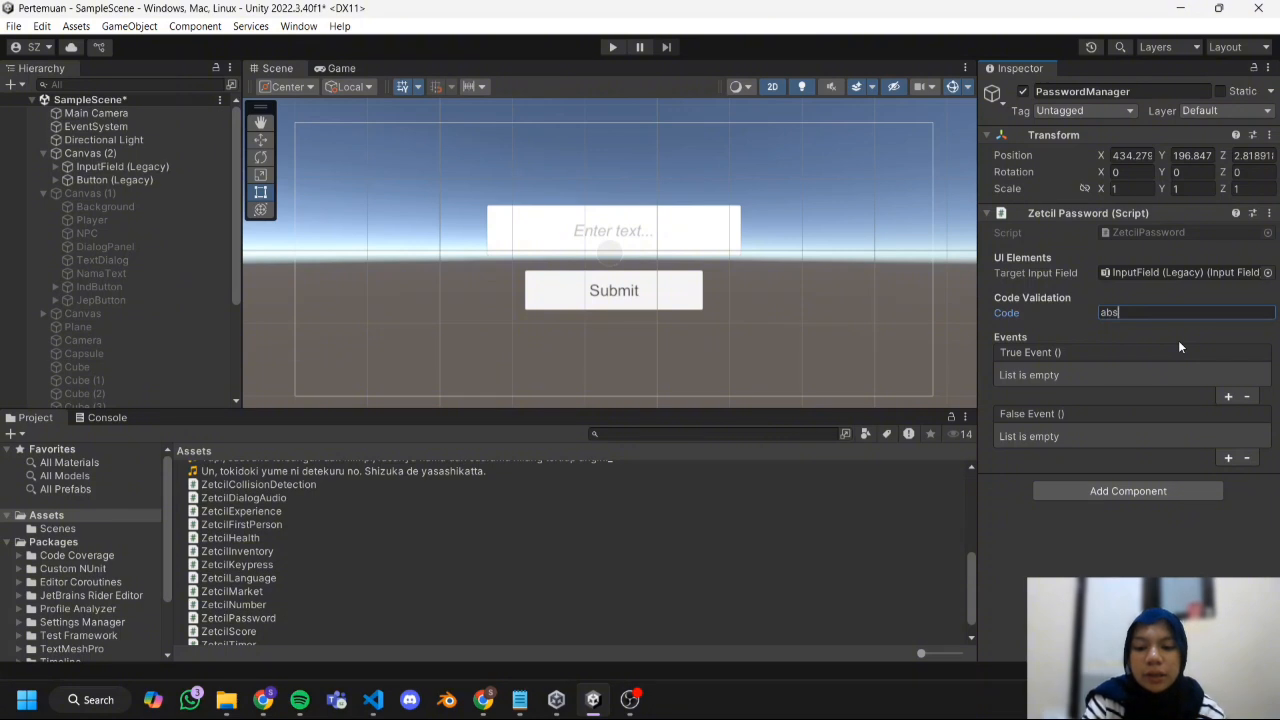
key("BackSpace")
type("c123")
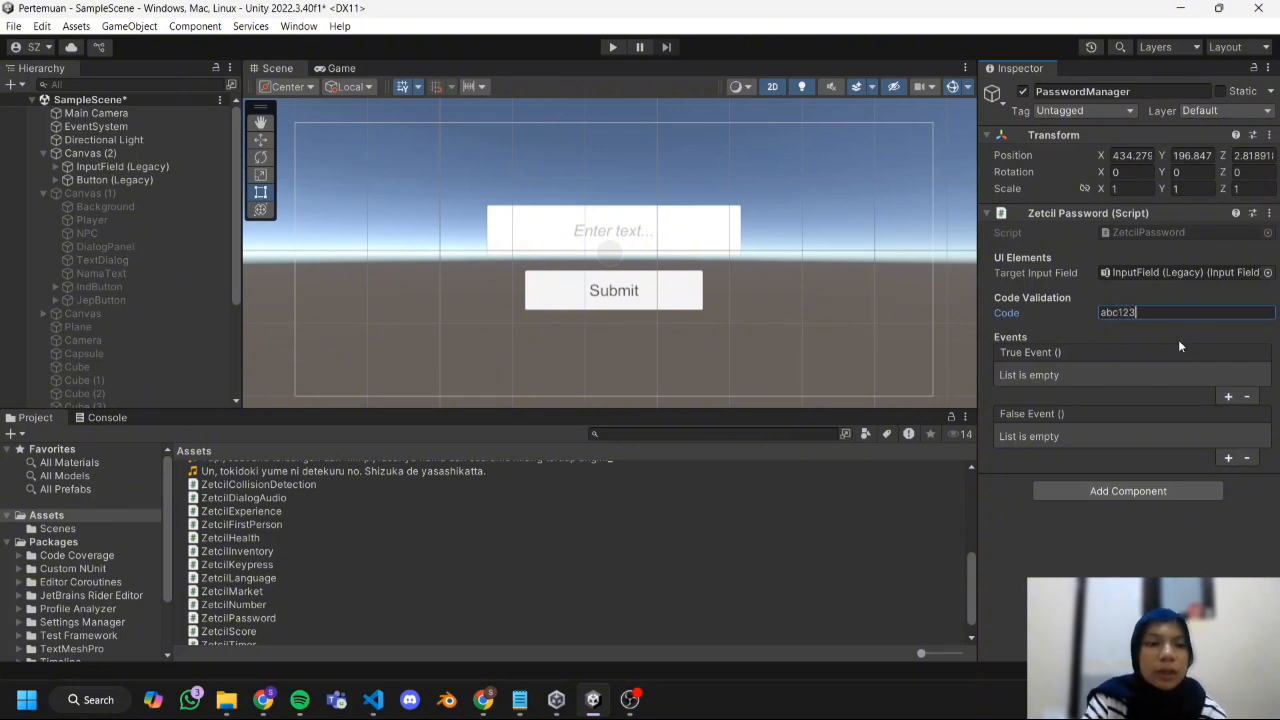
key("Return")
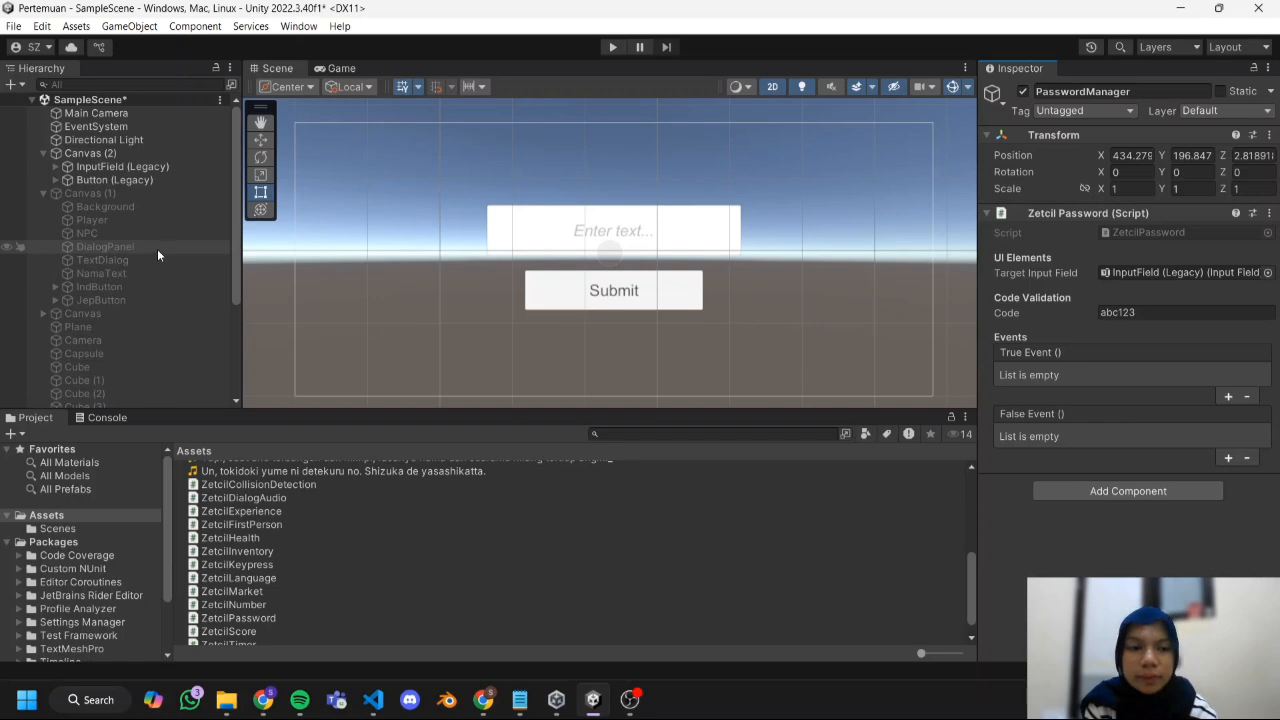
Add a UI Image as a child of Canvas (2), enlarge it to about 582 by 489, and move it near the canvas centre.
scroll(157, 249, "down", 2)
scroll(157, 249, "up", 2)
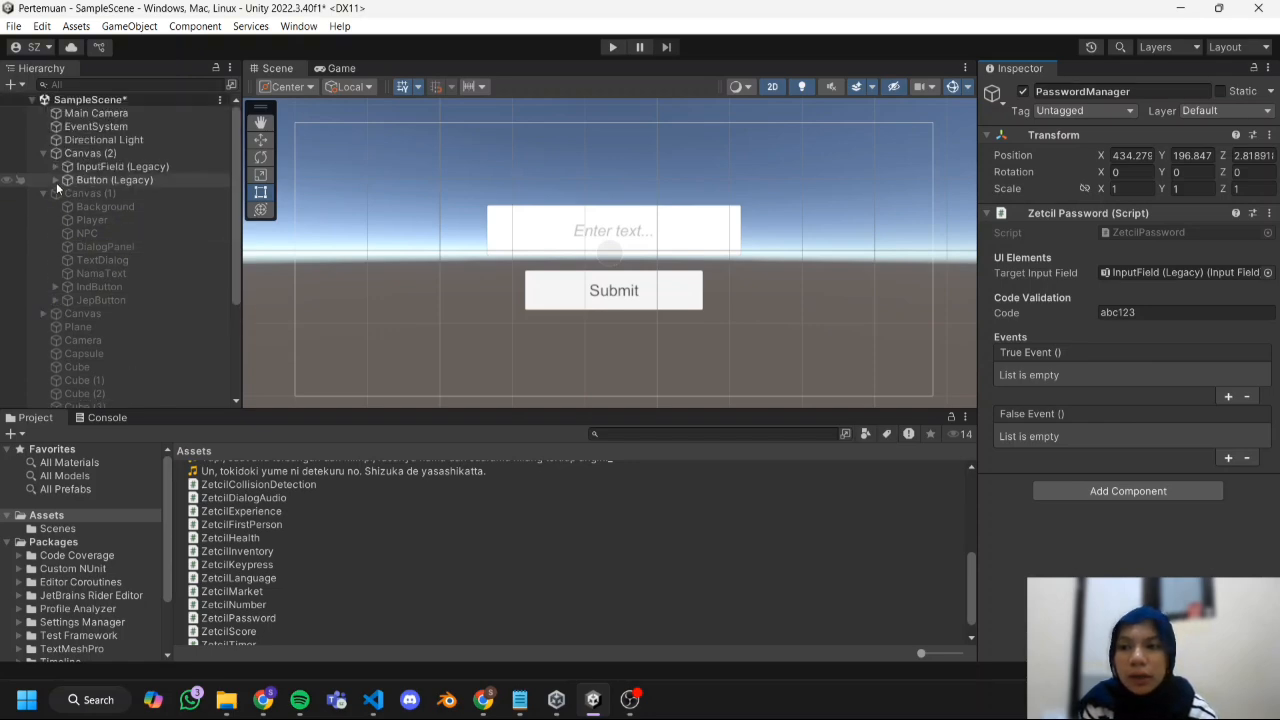
left_click(82, 153)
right_click(84, 154)
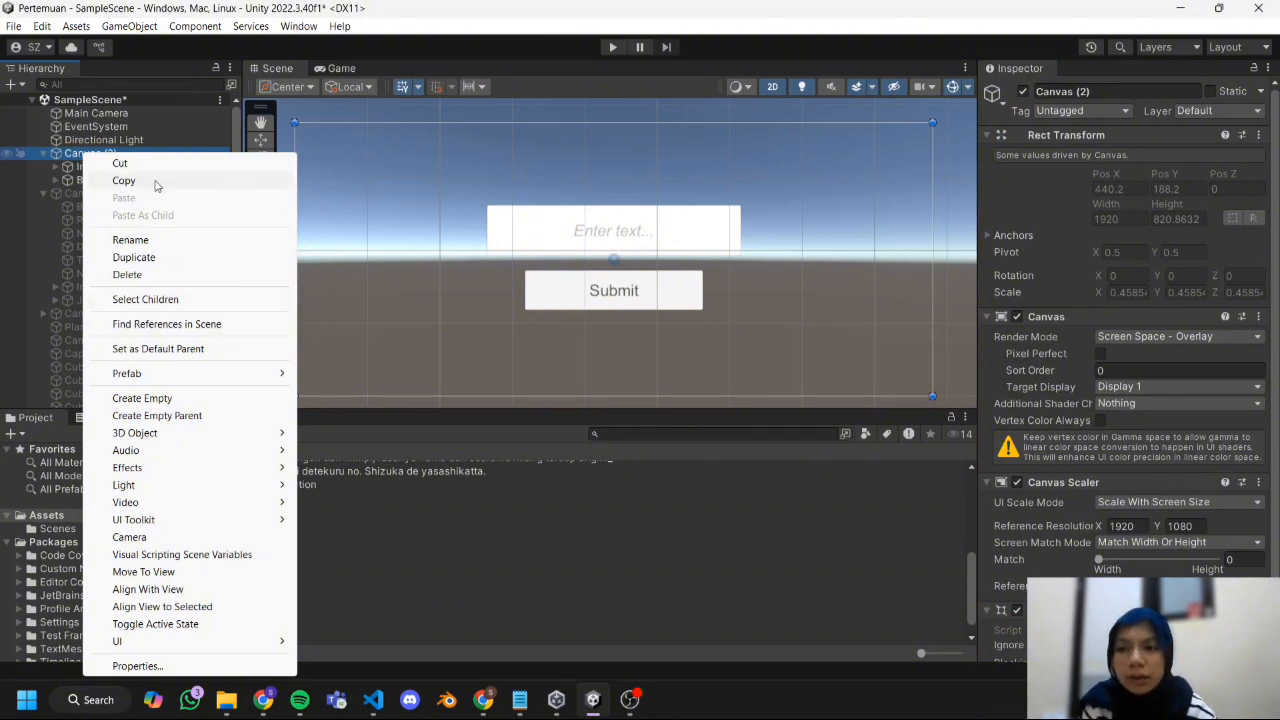
mouse_move(189, 643)
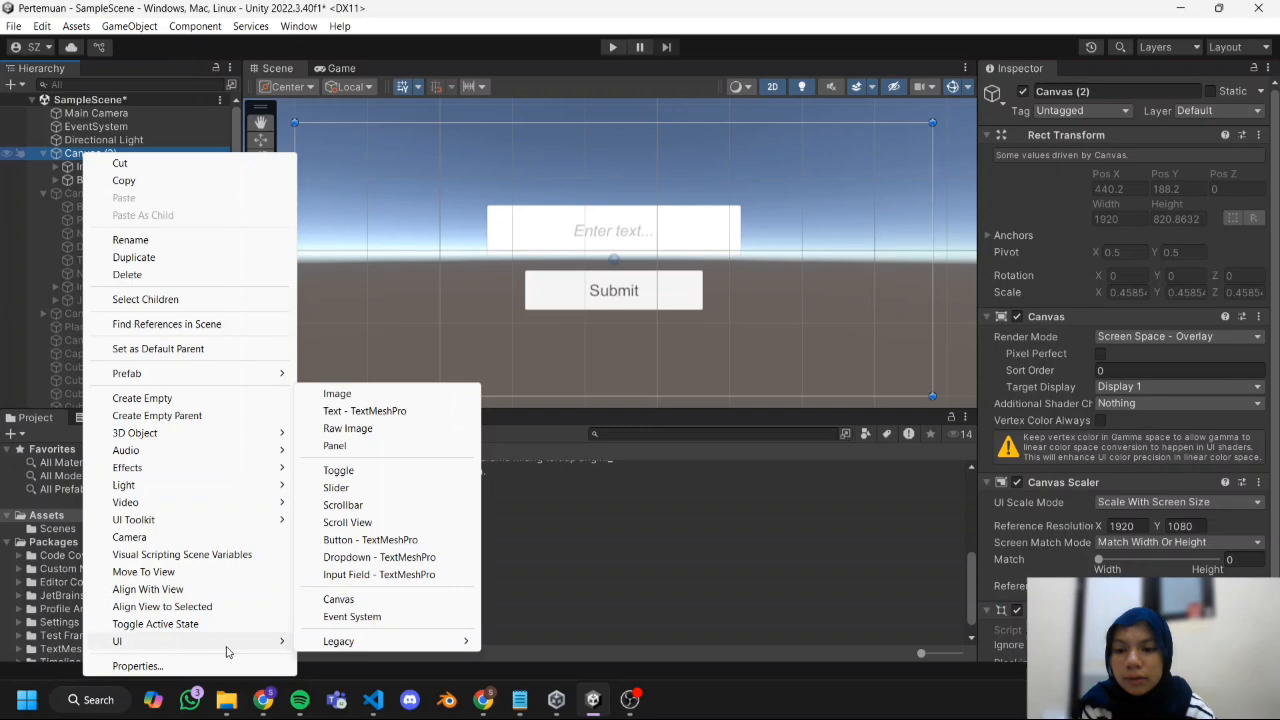
left_click(378, 394)
left_click_drag(631, 276, 750, 350)
left_click_drag(597, 243, 554, 186)
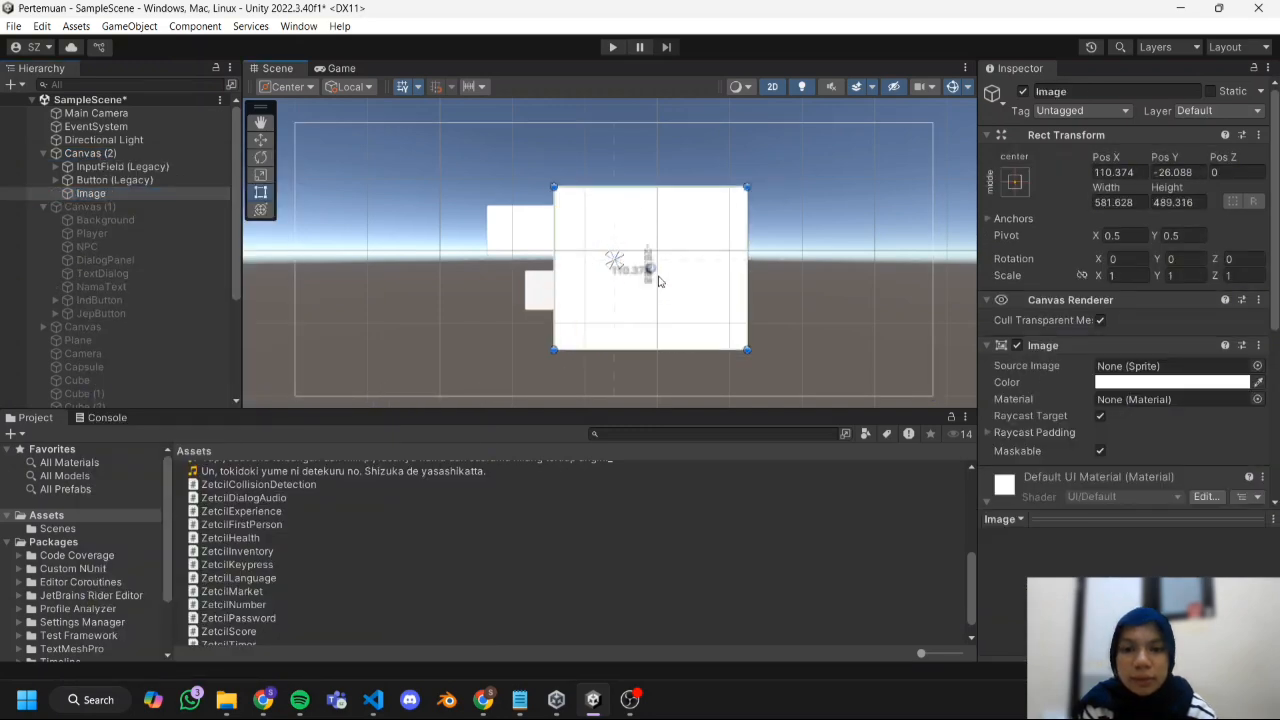
left_click_drag(657, 280, 612, 271)
Rename the new image Correct, duplicate it, and name the copy Wrong.
left_click(84, 195)
type("Correct")
left_click(62, 186)
right_click(90, 193)
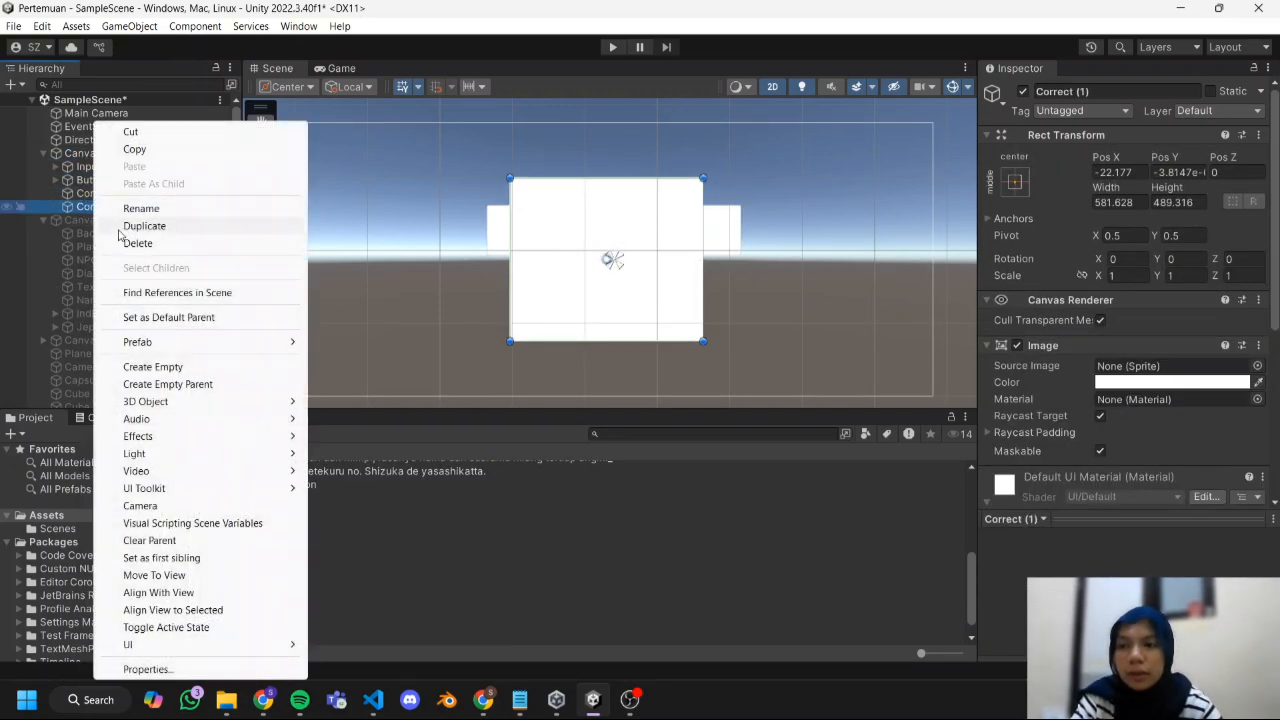
left_click(154, 218)
type("Wrong")
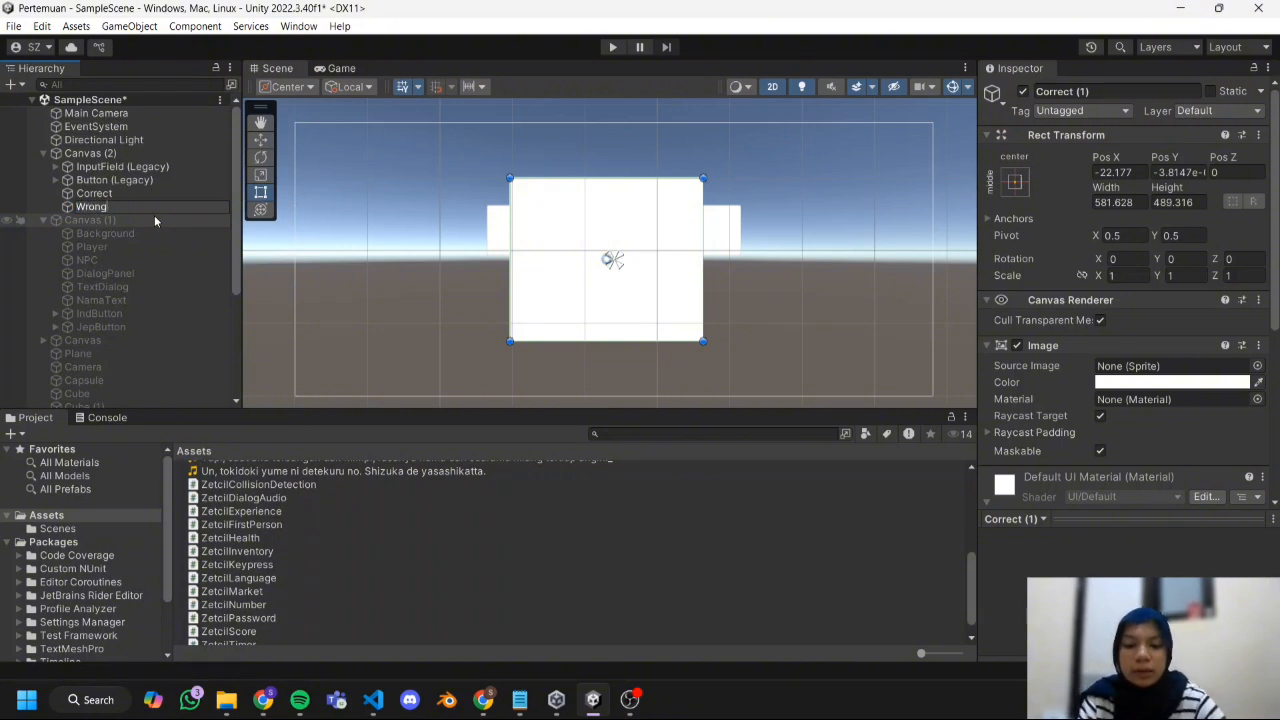
key("Return")
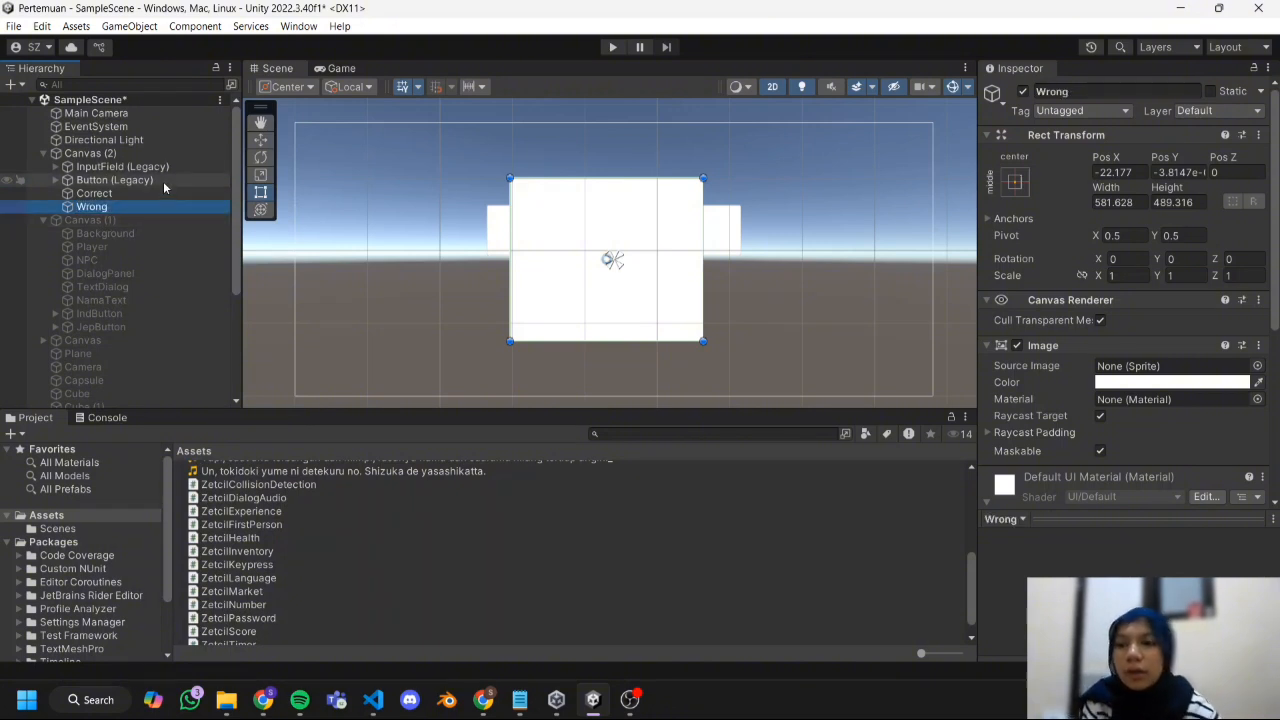
Set the green check sprite 1 as the Correct image's source and the red cross sprite 1 1 as the Wrong image's source.
left_click(160, 193)
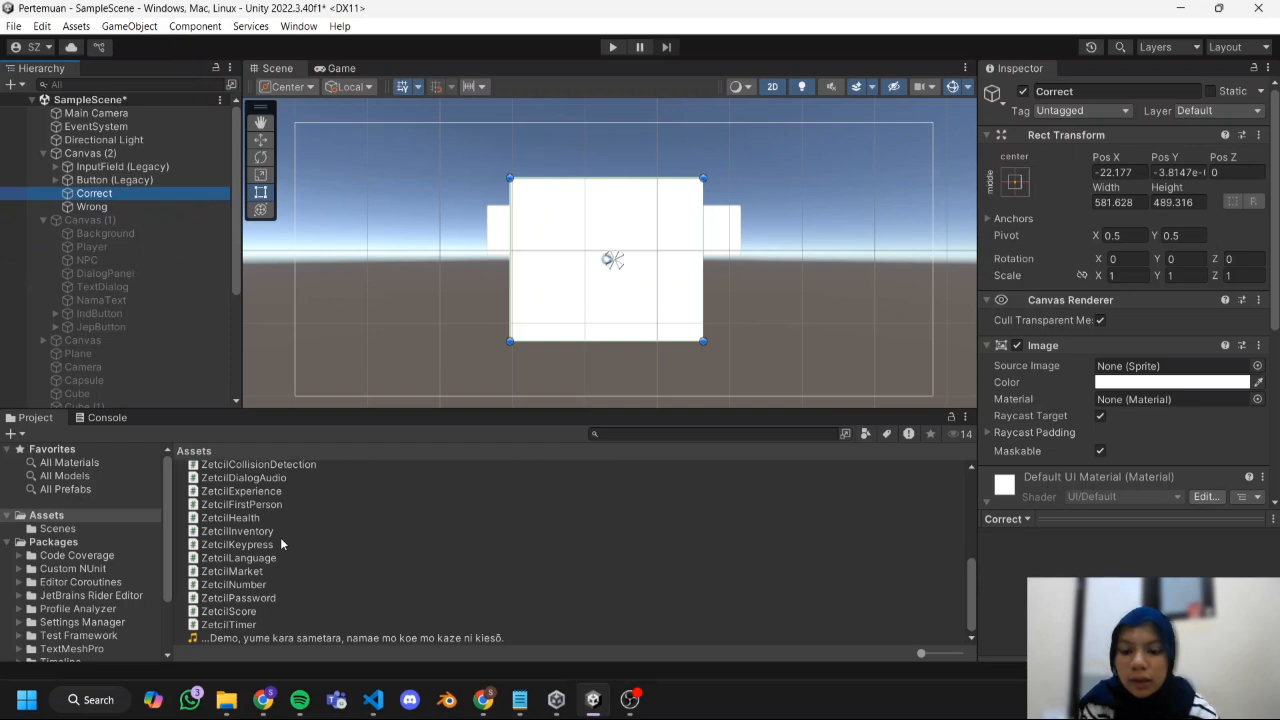
scroll(280, 537, "up", 2, "ctrl")
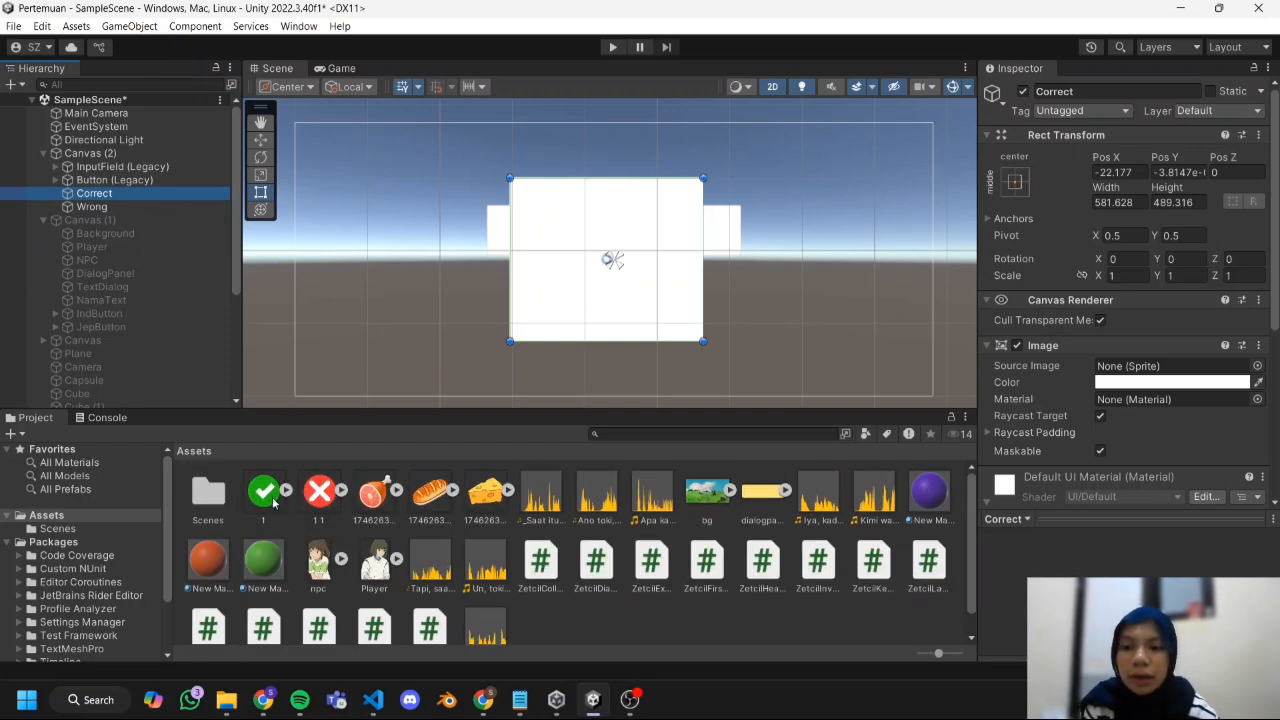
left_click_drag(273, 503, 1133, 371)
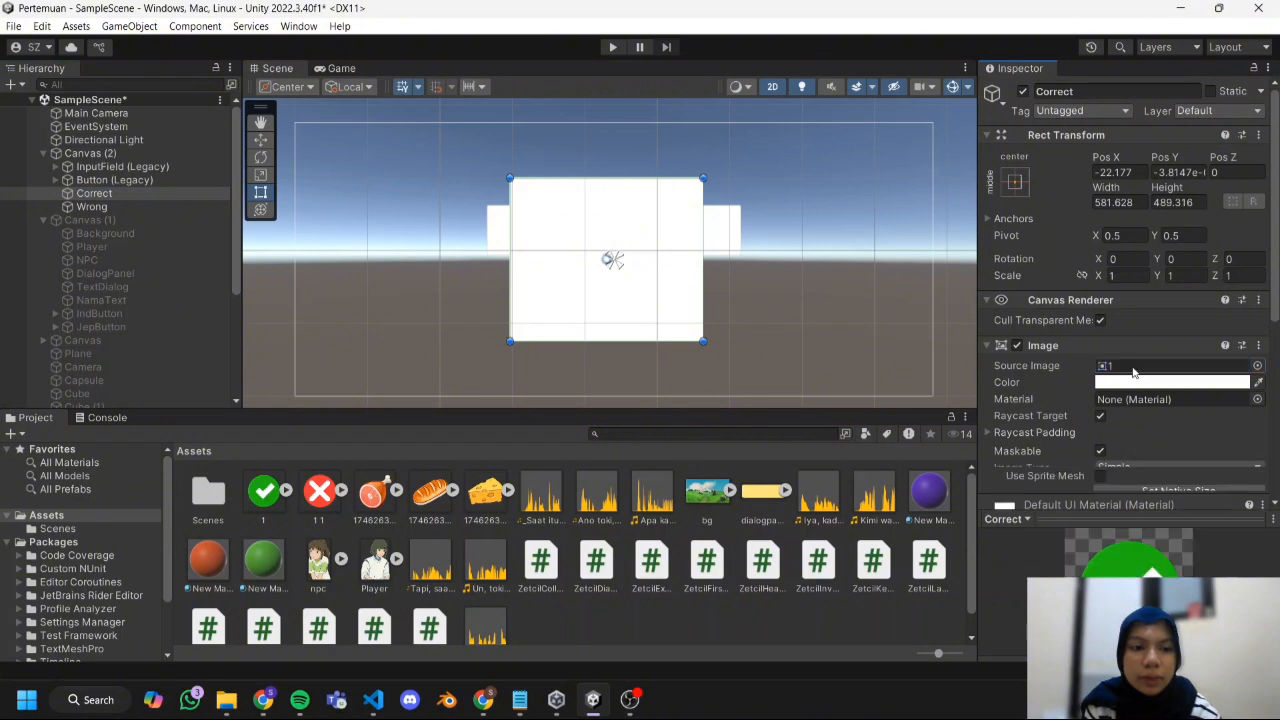
left_click(128, 204)
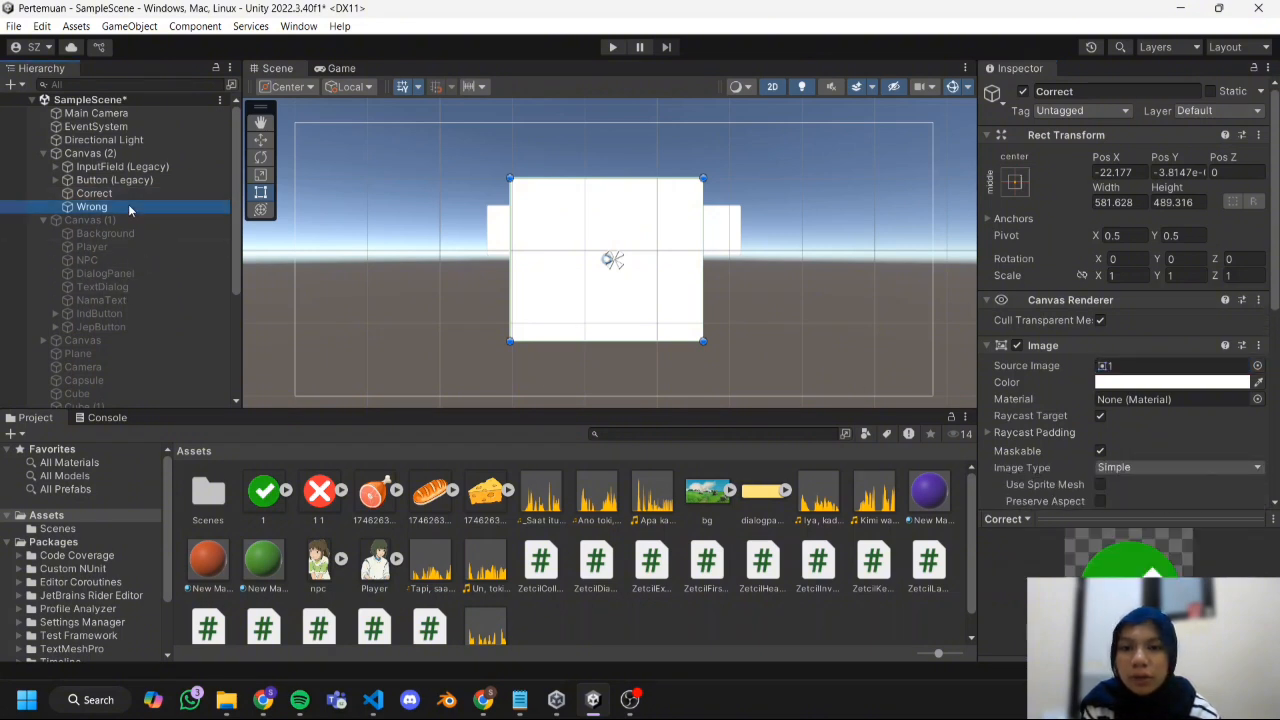
left_click_drag(319, 490, 1147, 372)
Enlarge the Wrong image to about 582 by 546, recentre it vertically, and deactivate the object.
left_click_drag(662, 341, 662, 358)
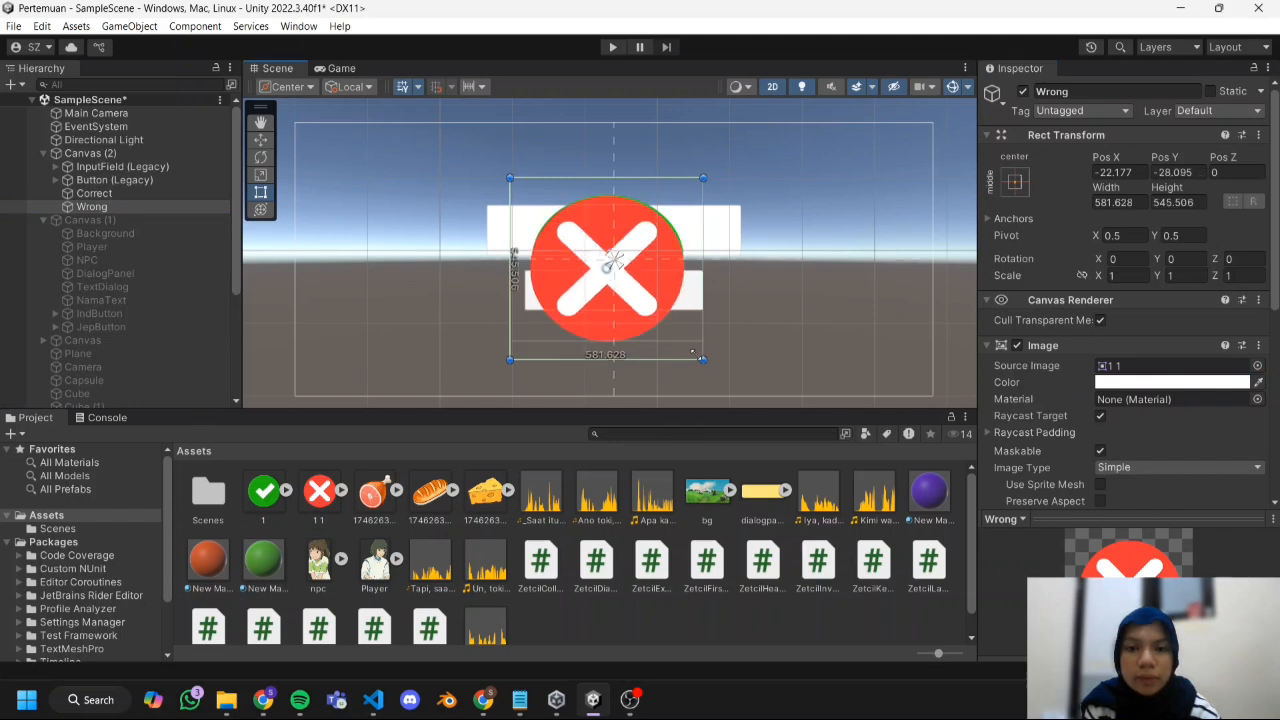
left_click_drag(612, 268, 612, 259)
left_click(118, 195)
left_click(123, 209)
left_click(1022, 91)
Enlarge the Correct image to about 650 by 588, recentre it vertically, and deactivate the object.
left_click(171, 196)
left_click_drag(510, 170, 488, 153)
left_click_drag(597, 261, 608, 268)
left_click(619, 379)
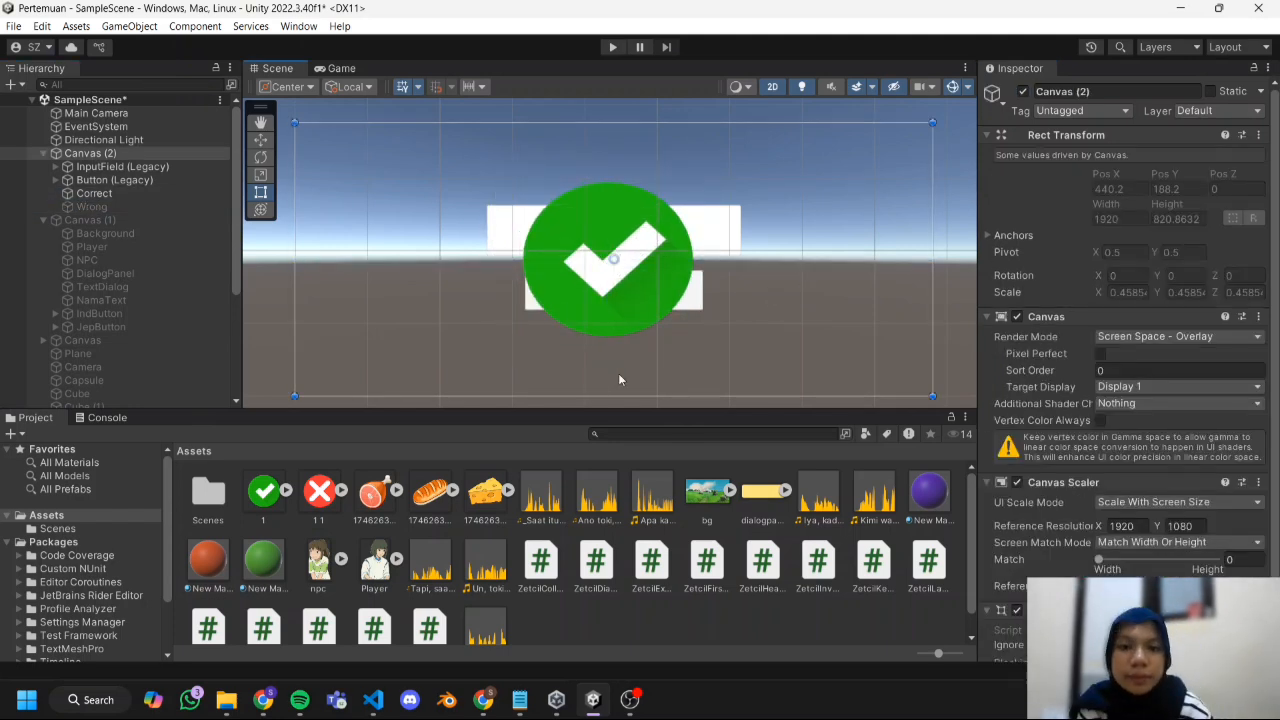
left_click(146, 183)
left_click(143, 192)
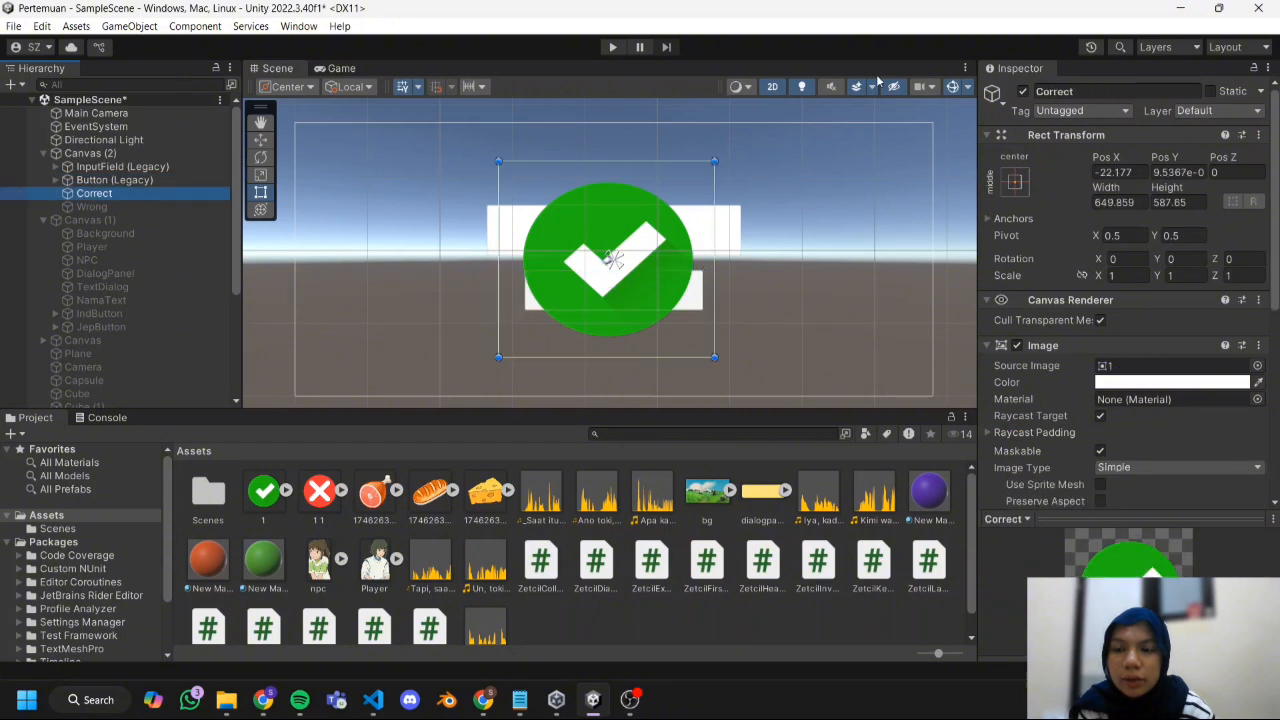
left_click(1022, 92)
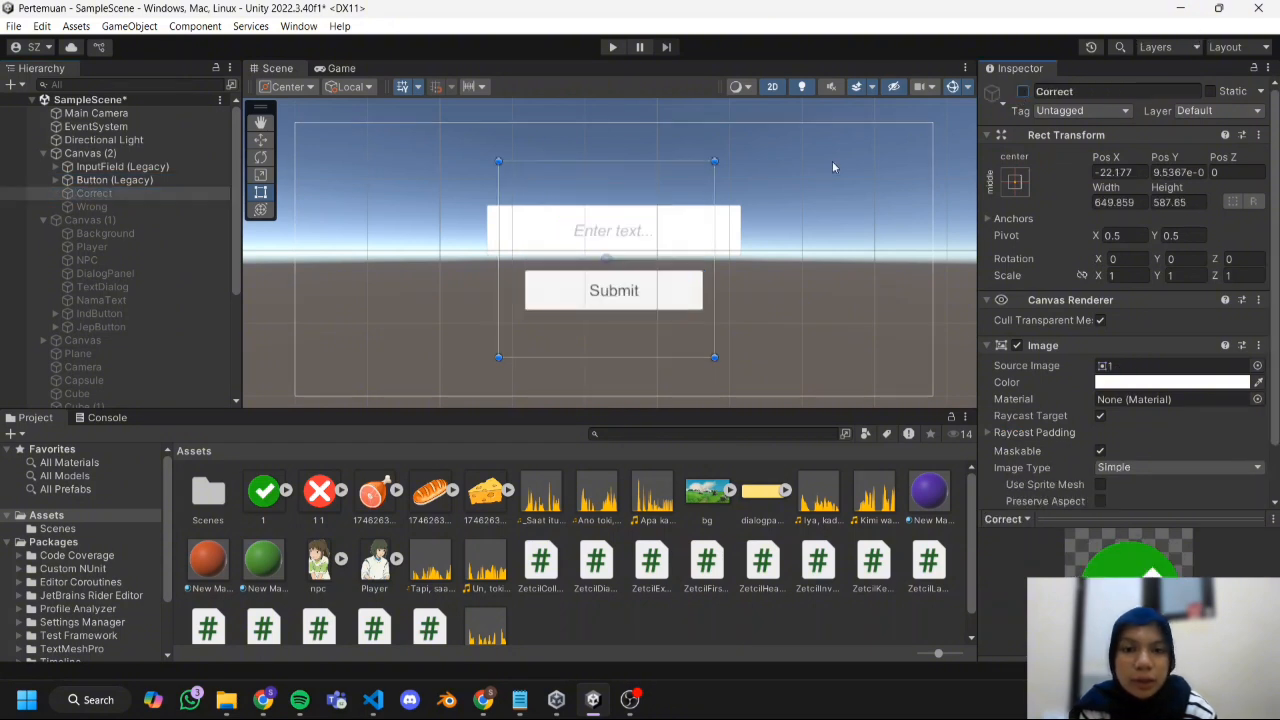
Add two True Event entries to PasswordManager's Zetcil Password script and assign the Correct and Wrong images as their objects.
left_click(156, 181)
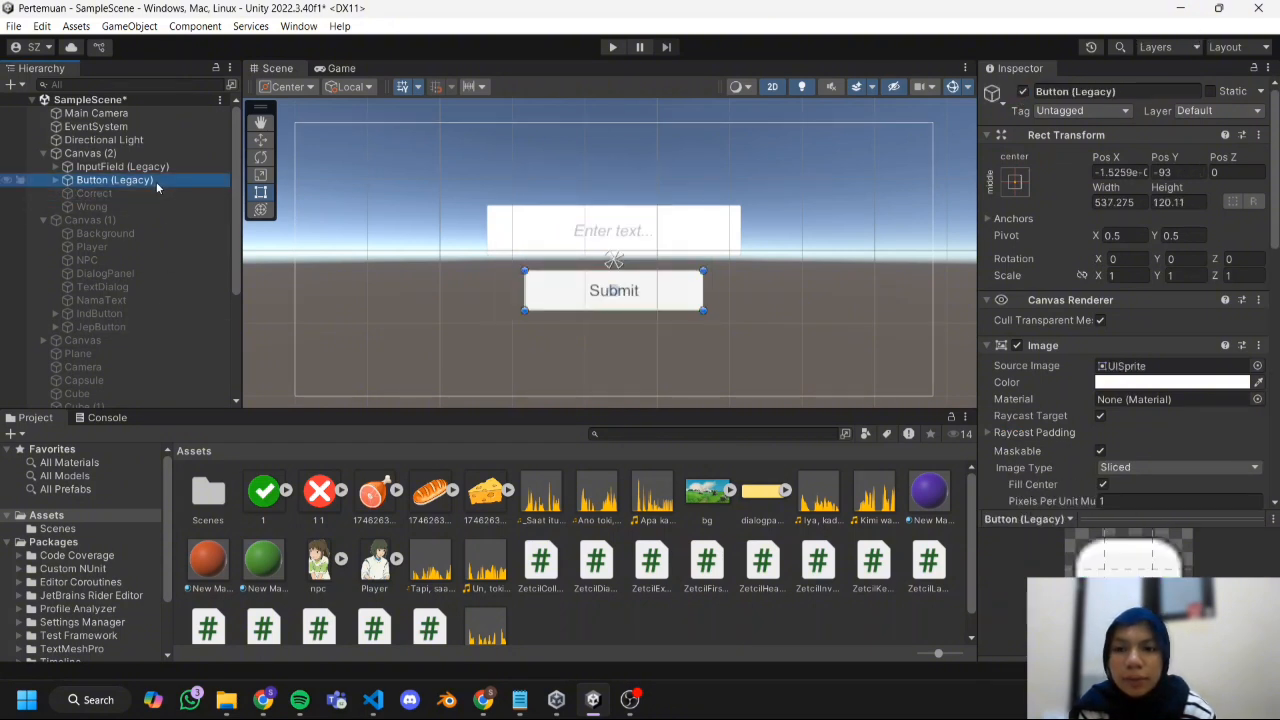
scroll(156, 181, "down", 4)
left_click(147, 400)
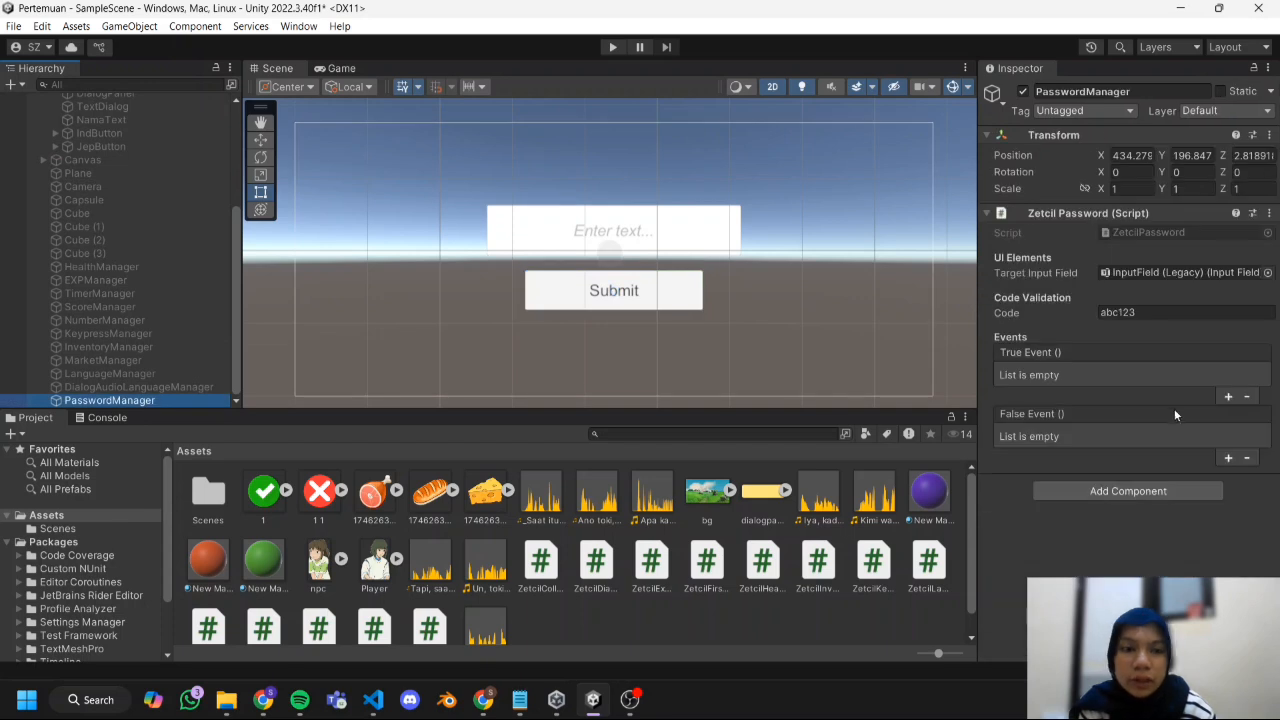
left_click(1229, 396)
left_click(1228, 418)
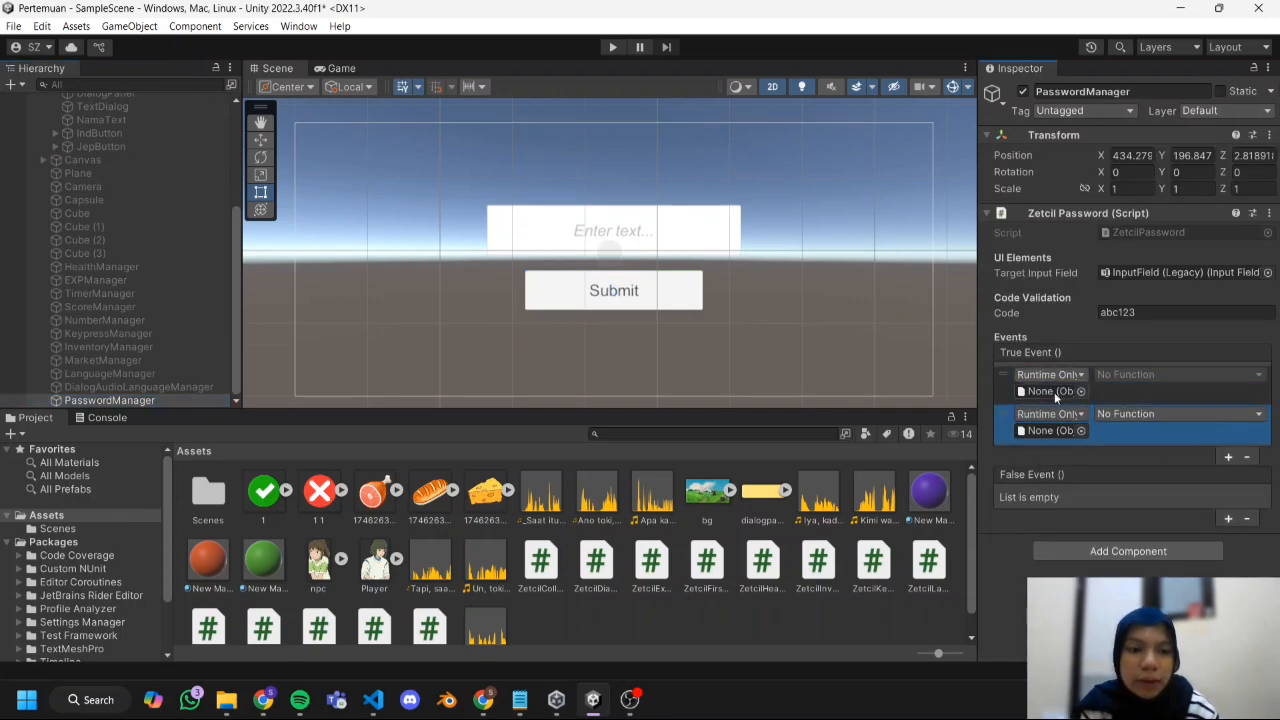
scroll(163, 315, "up", 6)
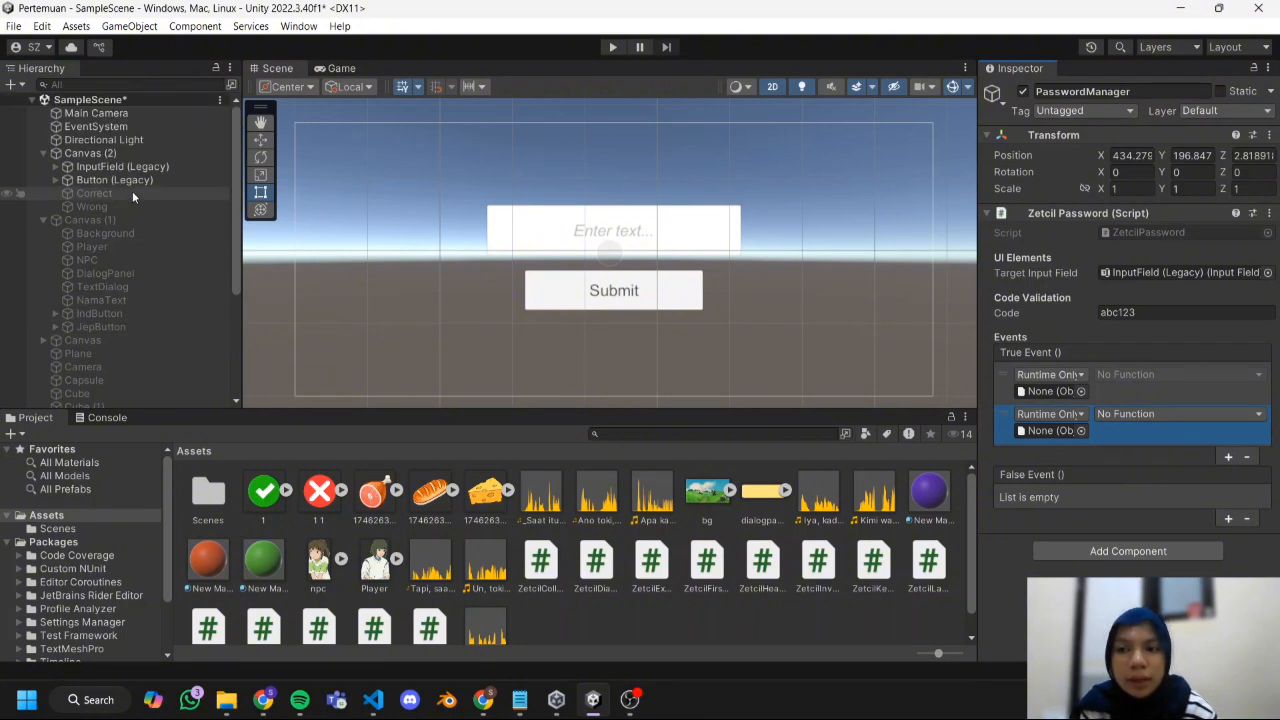
left_click_drag(132, 191, 1054, 396)
left_click_drag(104, 211, 1087, 478)
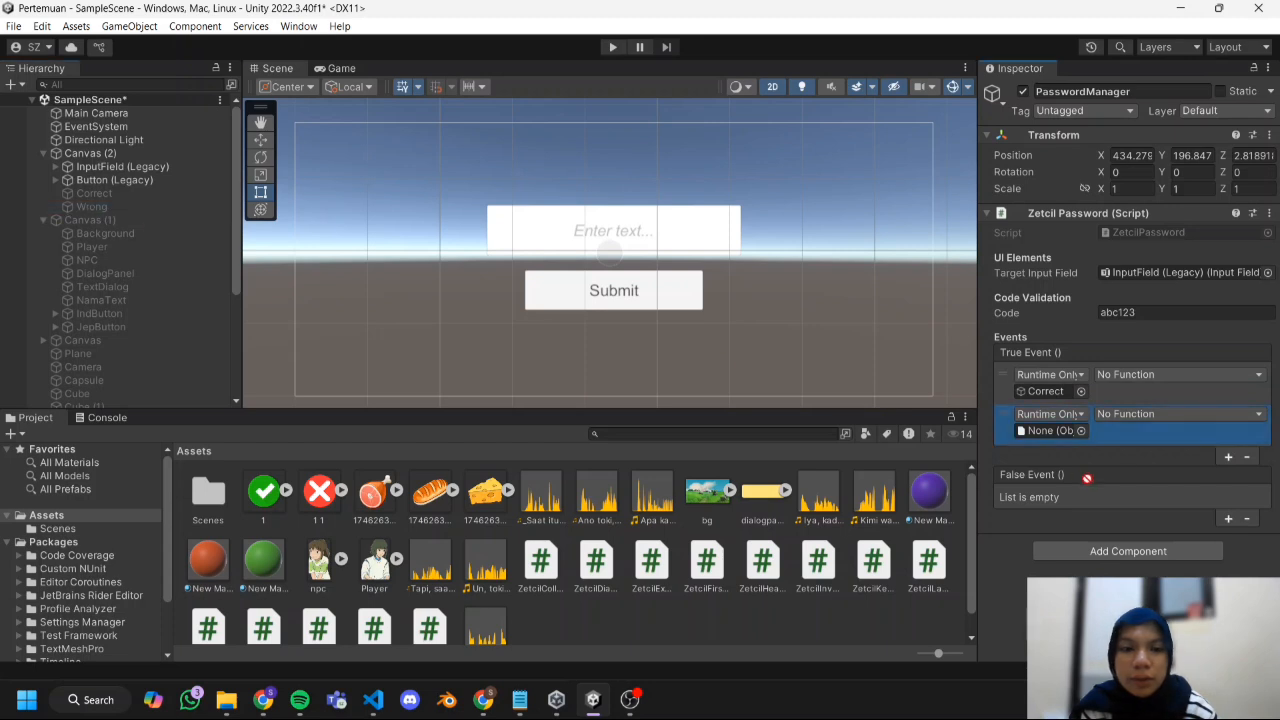
left_click_drag(1055, 436, 1055, 432)
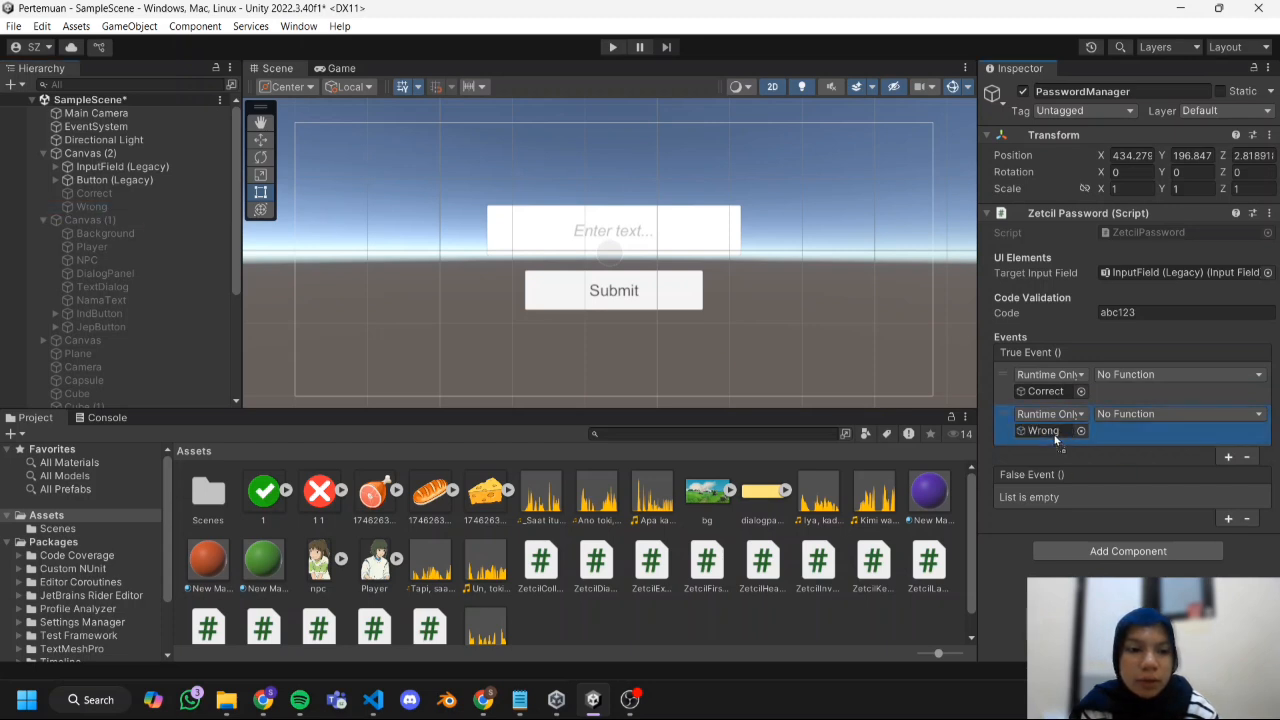
Set both True Event entries to GameObject.SetActive, enabled for Correct and disabled for Wrong.
left_click(1125, 378)
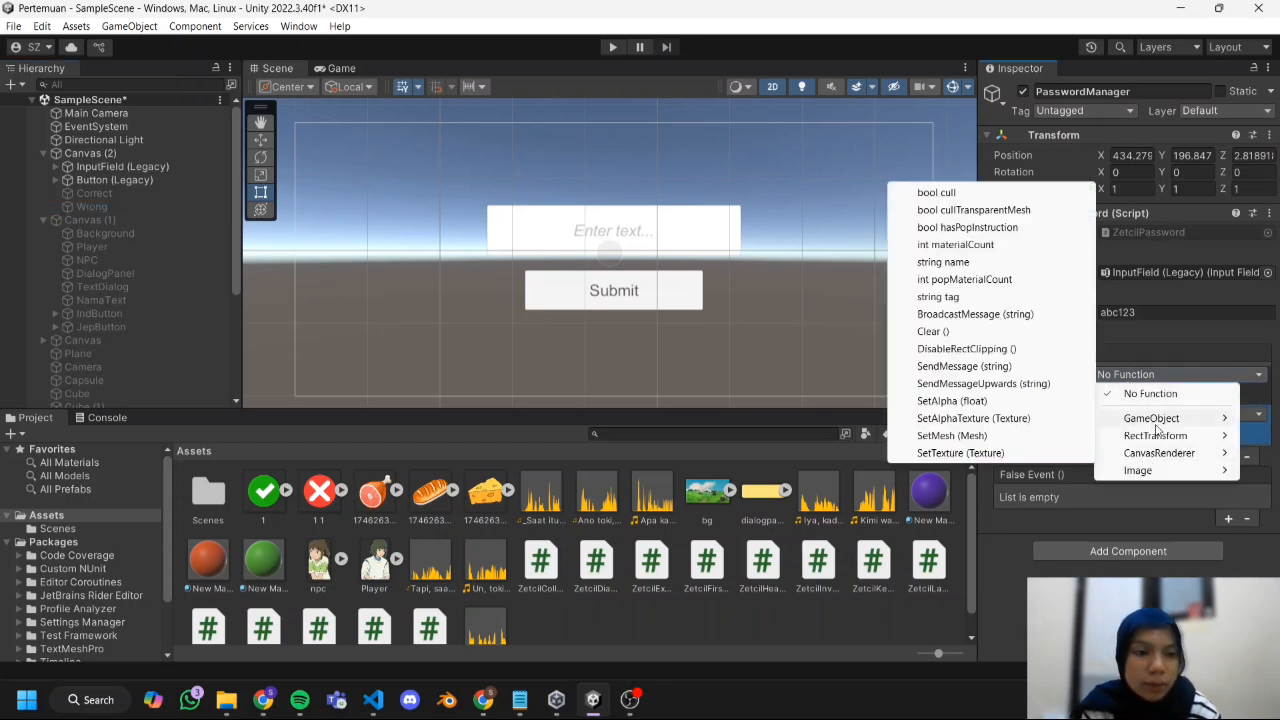
mouse_move(1155, 425)
left_click(1060, 539)
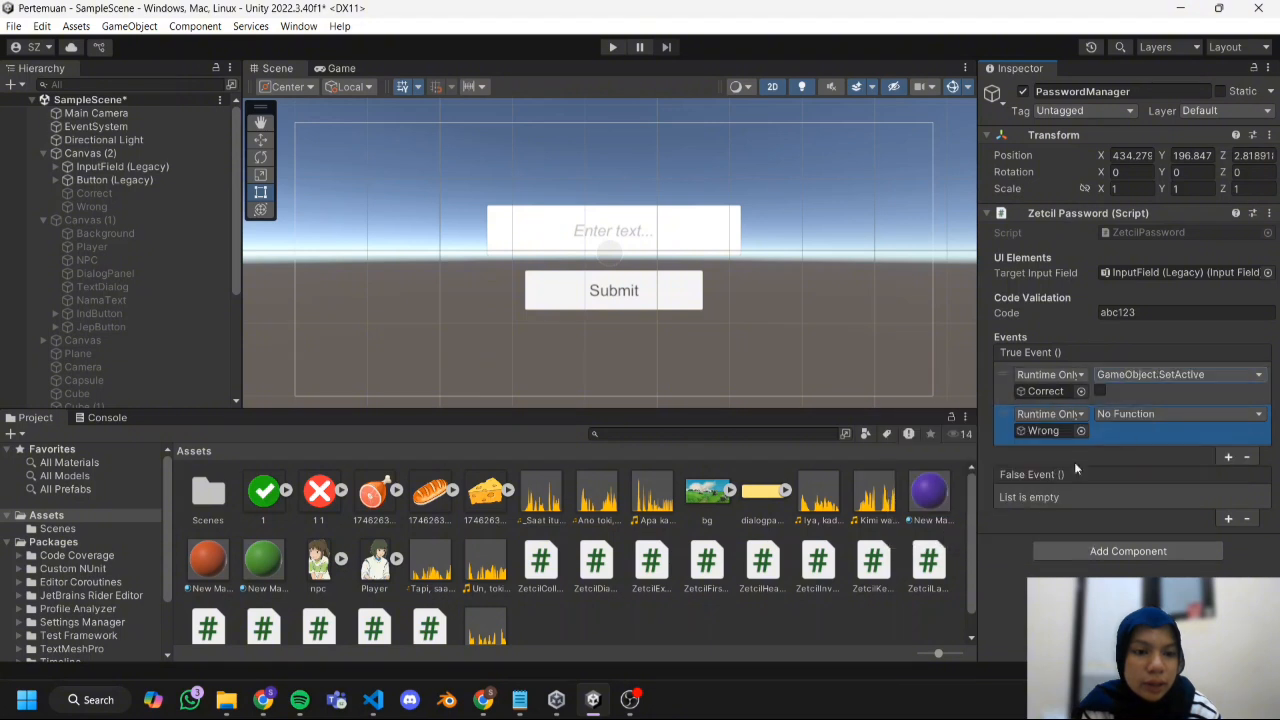
left_click(1100, 391)
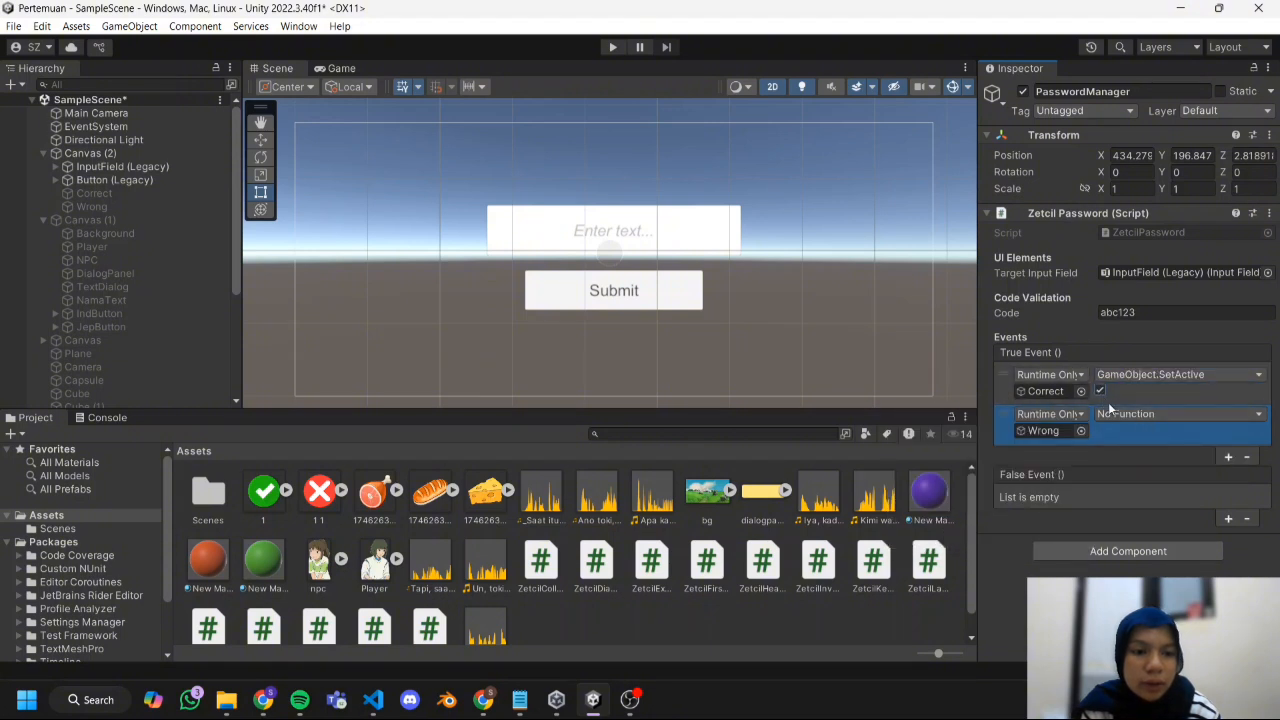
left_click(1118, 414)
mouse_move(1135, 460)
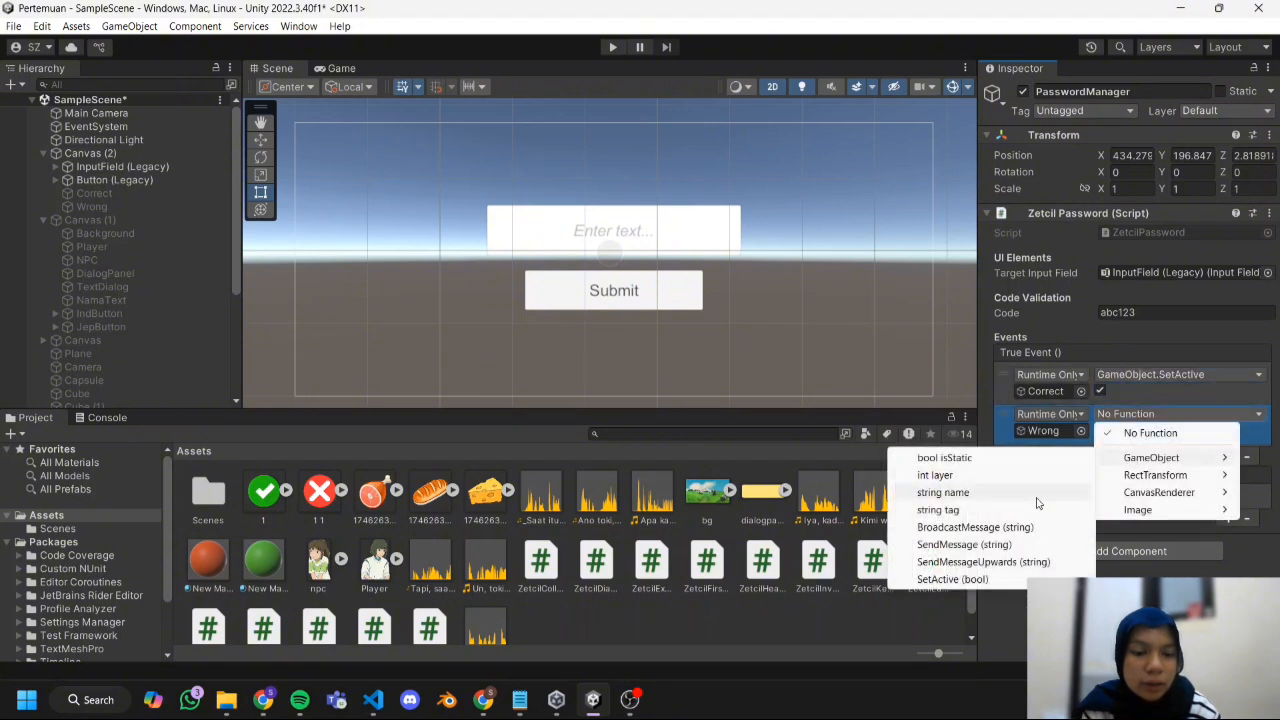
left_click(1000, 578)
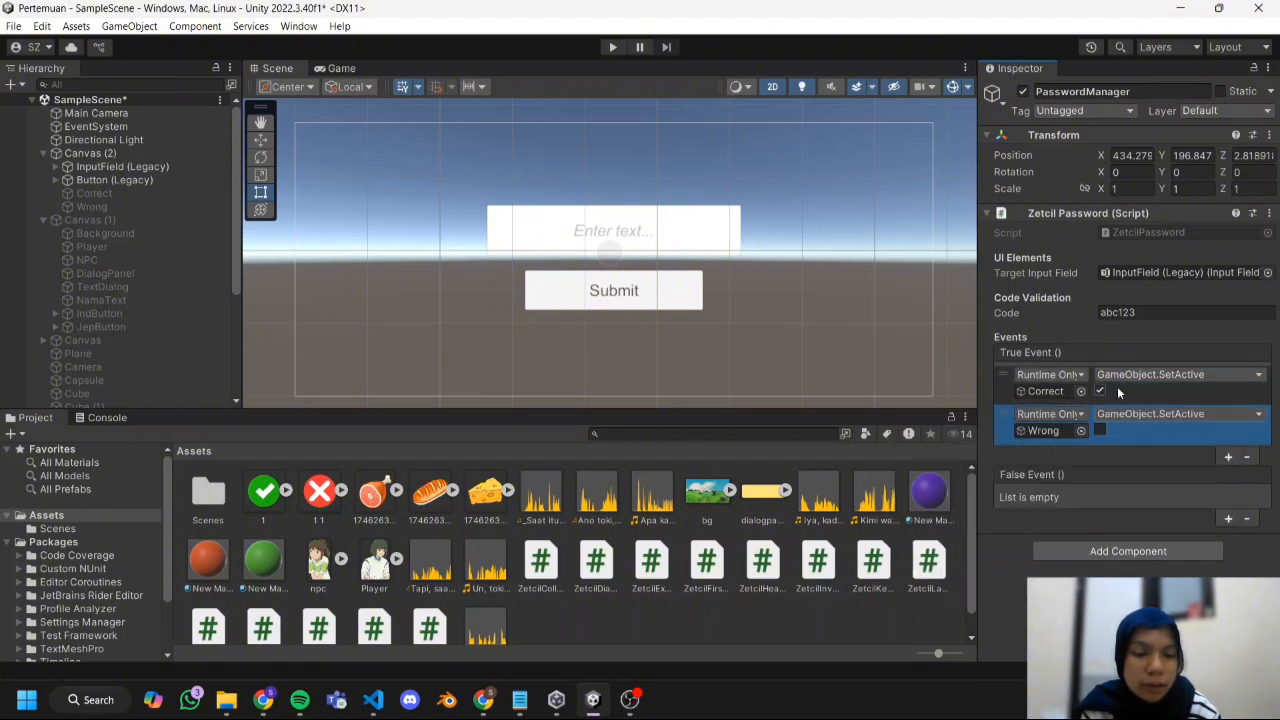
Add two False Event entries and assign Wrong to the first and Correct to the second.
left_click(1227, 516)
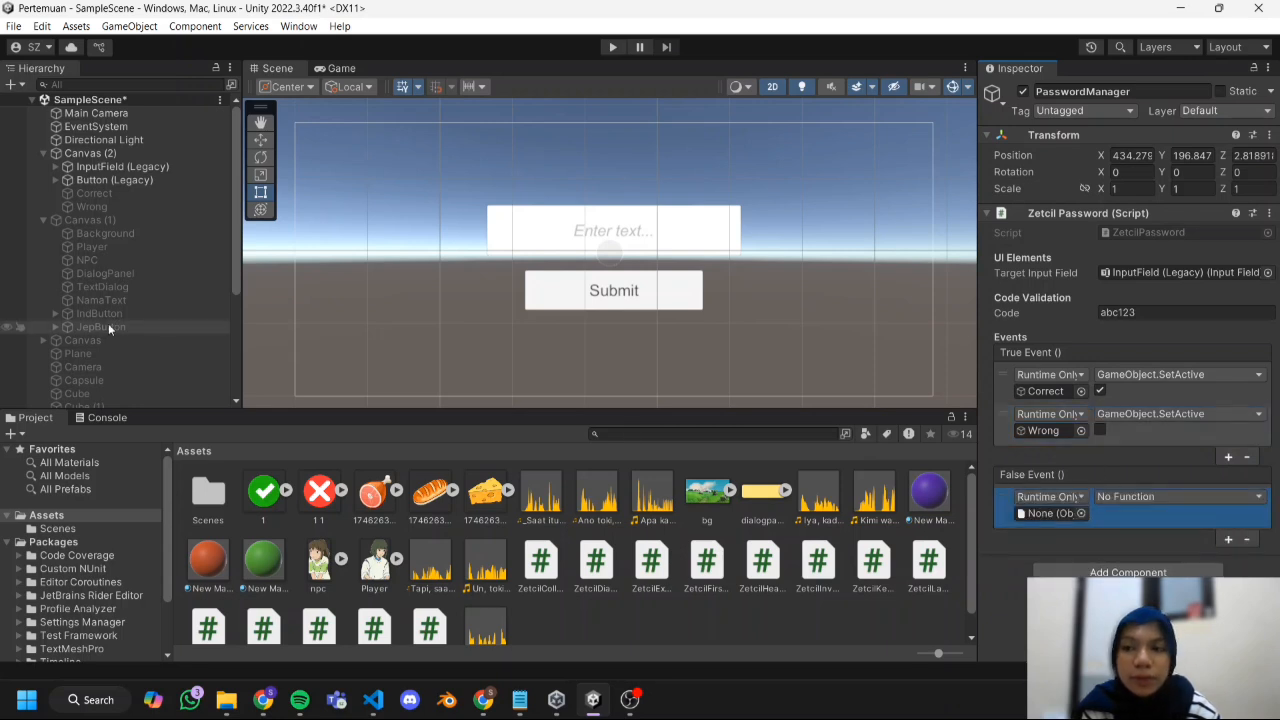
left_click_drag(113, 204, 1055, 512)
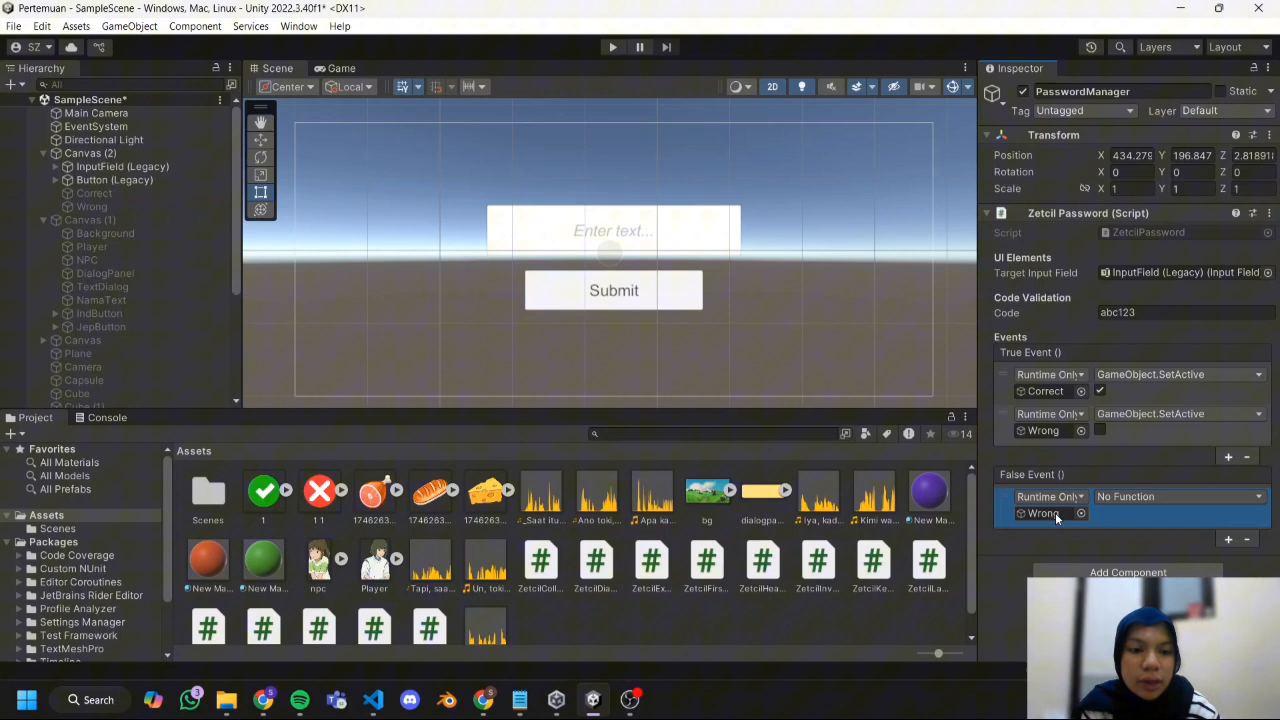
left_click(1230, 540)
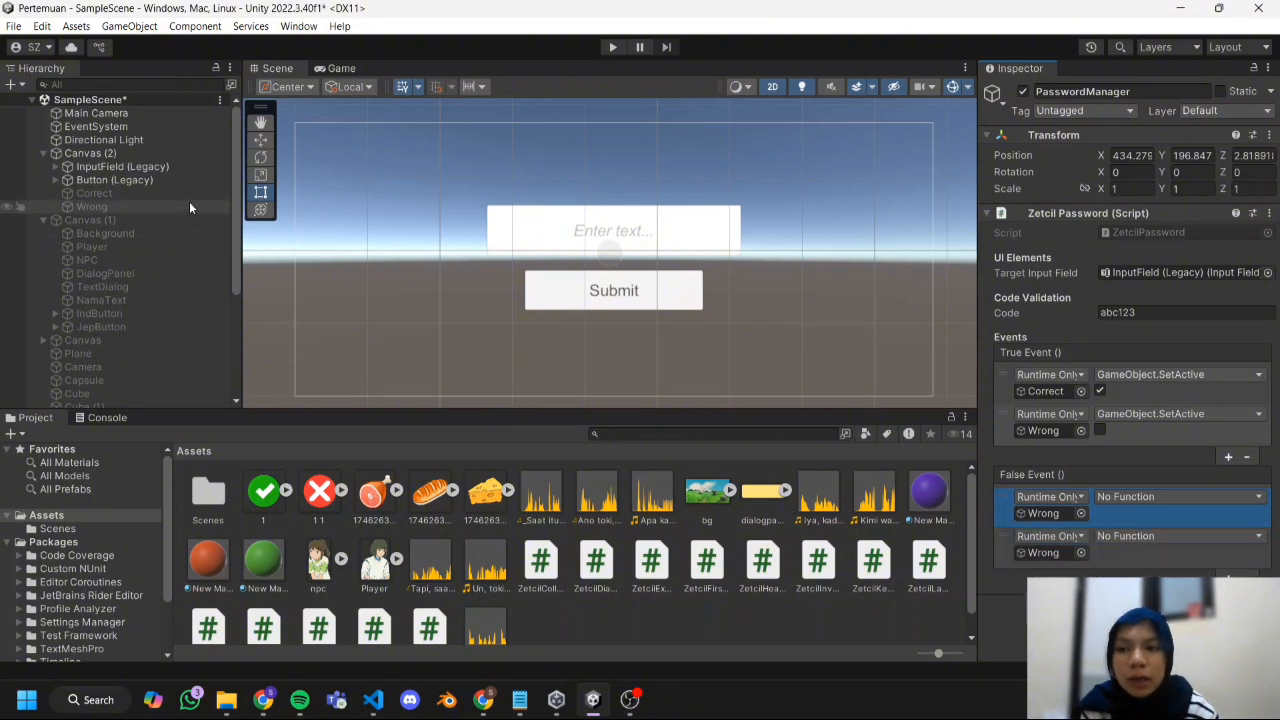
left_click_drag(189, 193, 1045, 552)
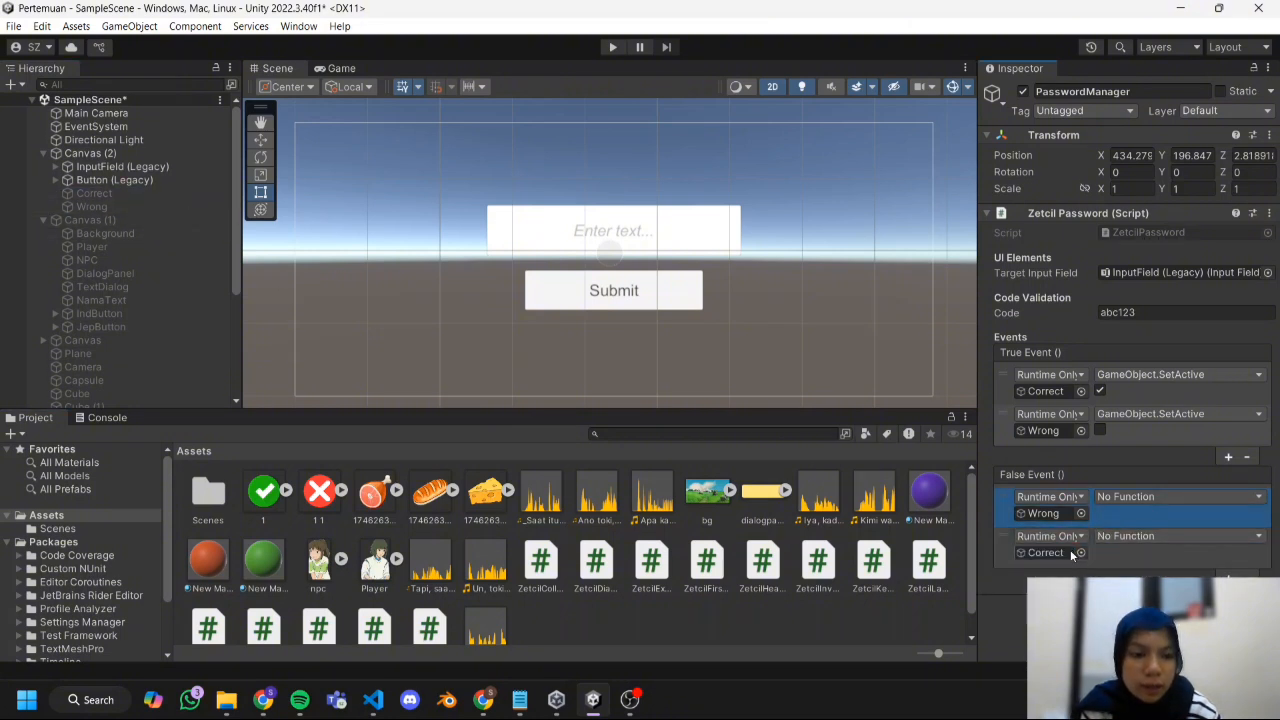
Set both False Event entries to GameObject.SetActive, enabled for Wrong and disabled for Correct.
left_click(1140, 497)
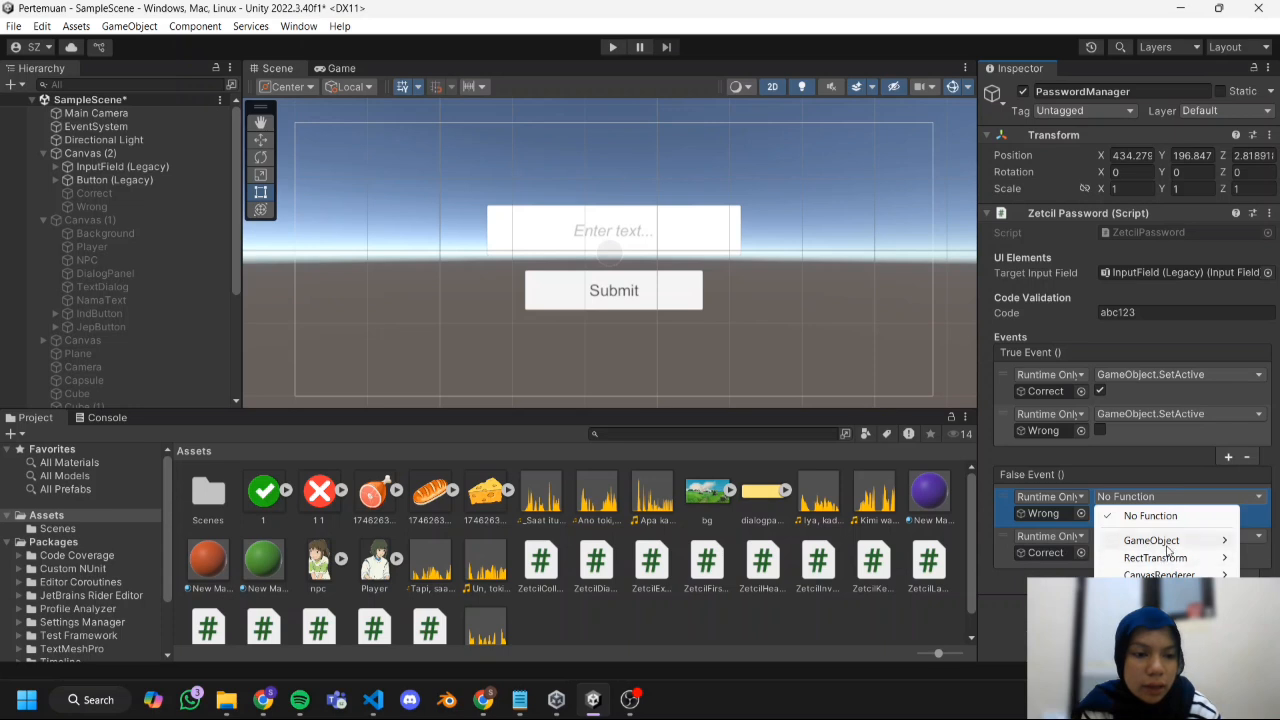
mouse_move(1152, 540)
left_click(995, 662)
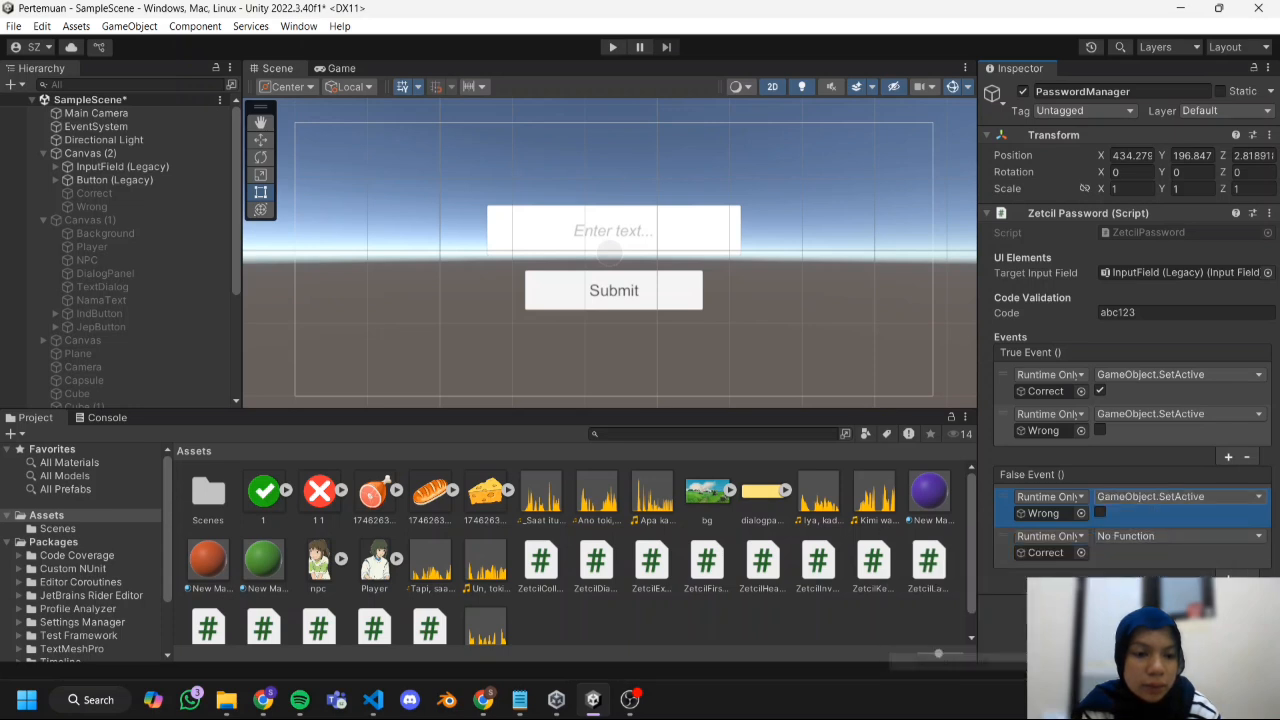
left_click(1100, 513)
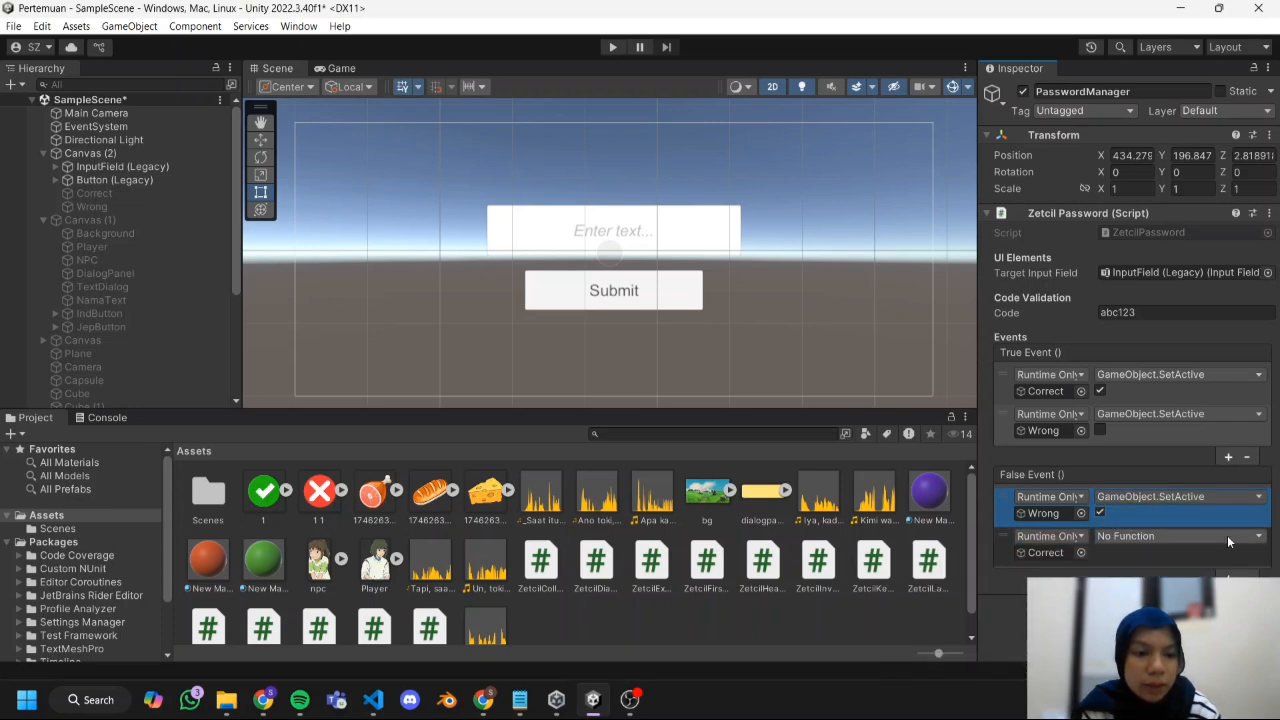
left_click(1228, 537)
mouse_move(1160, 578)
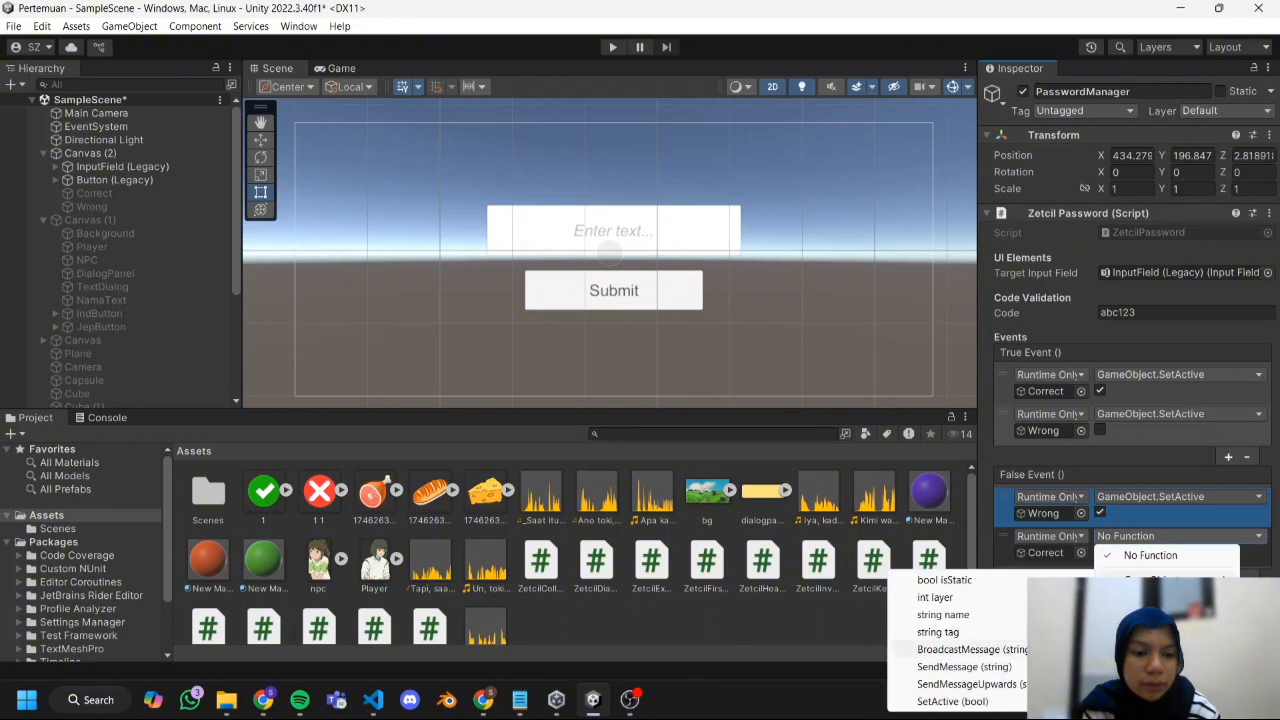
left_click(952, 701)
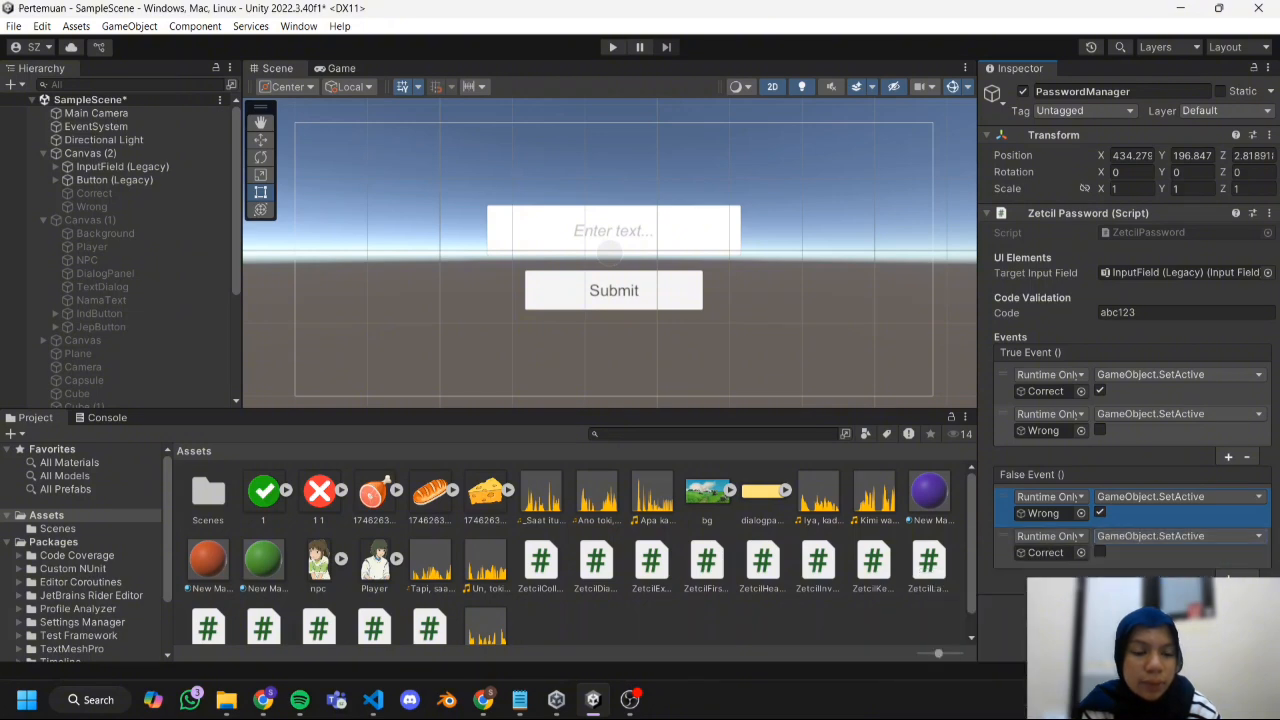
left_click(1111, 577)
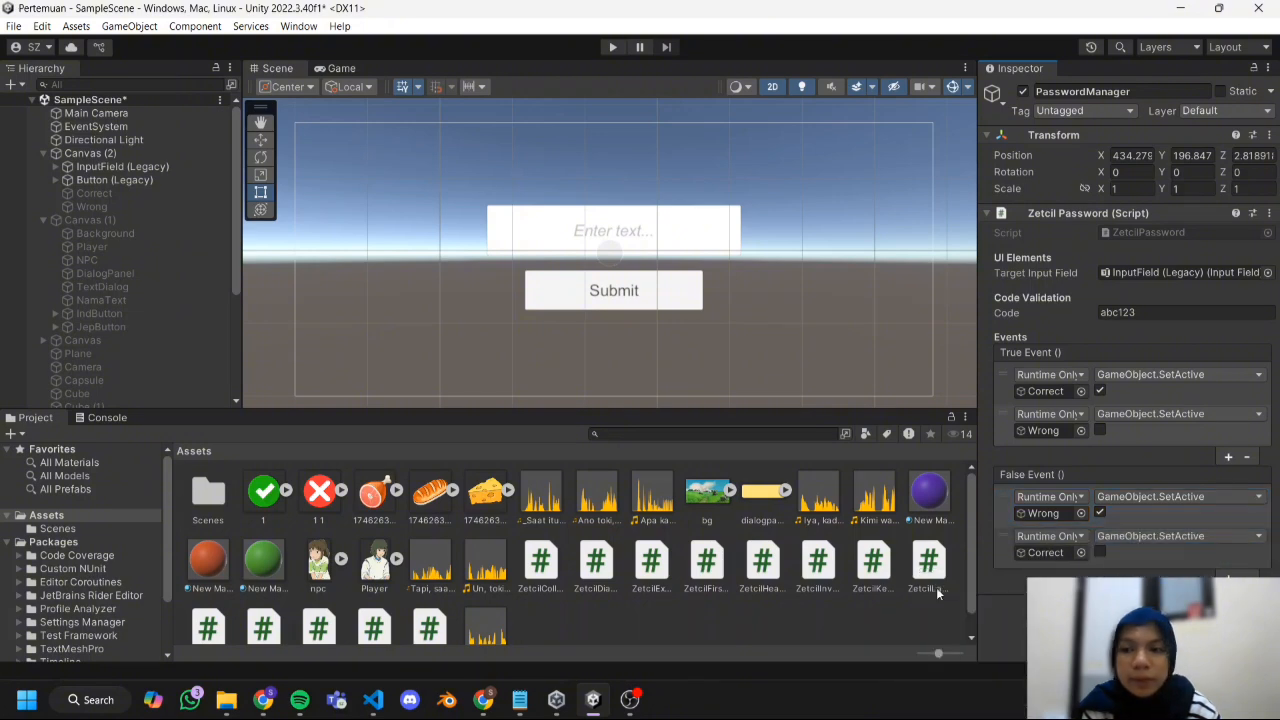
Add an On Click entry to the Submit button and assign PasswordManager as its object.
left_click(131, 179)
scroll(1200, 410, "down", 10)
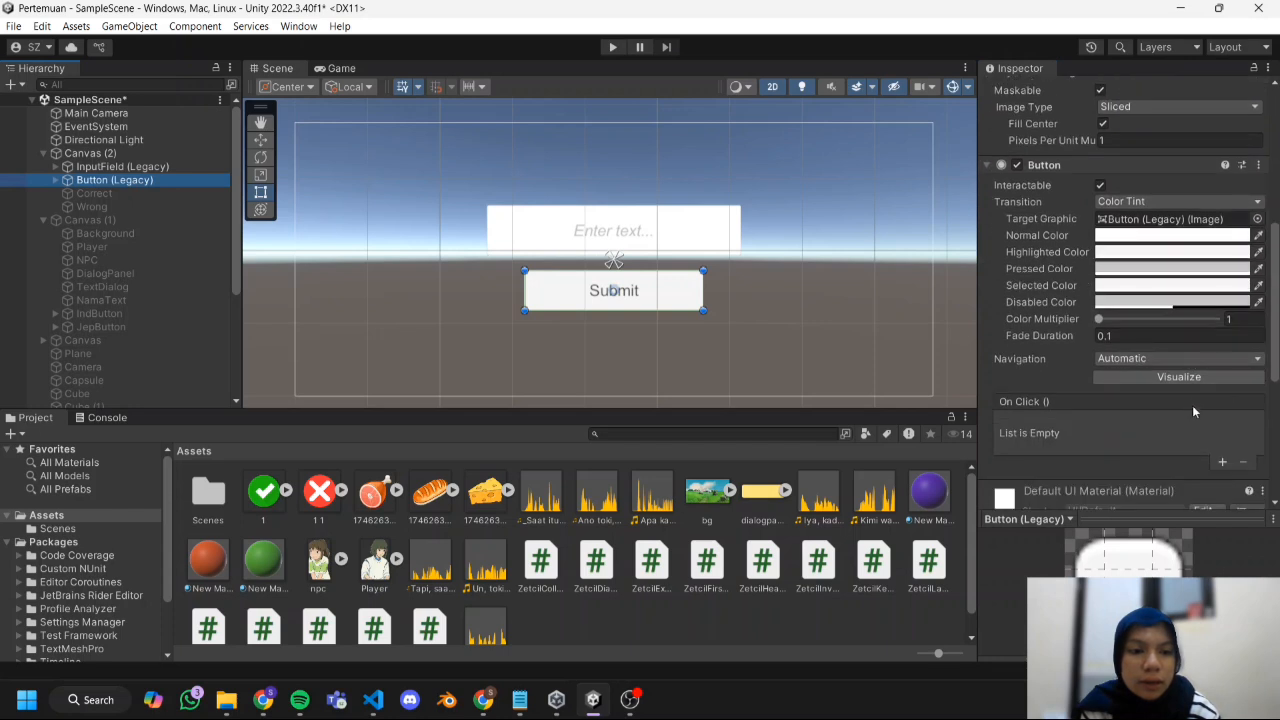
left_click(1220, 464)
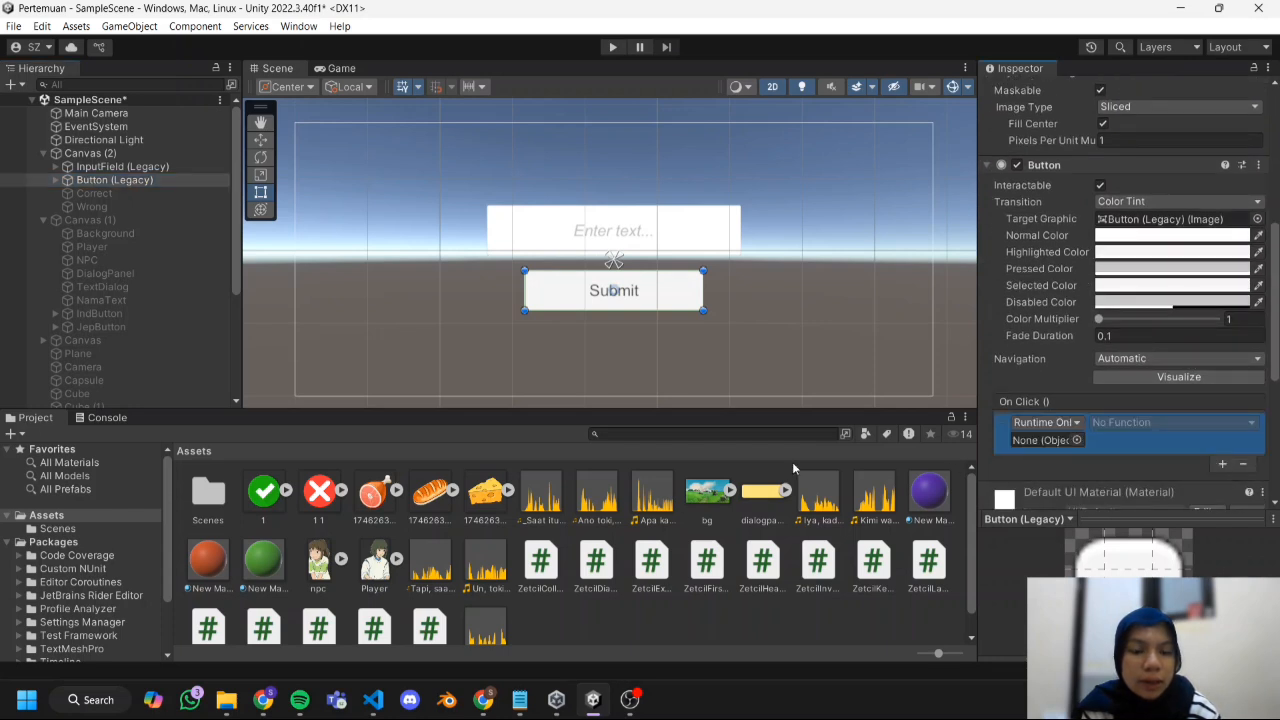
scroll(172, 318, "down", 4)
left_click_drag(170, 401, 1035, 446)
Set the Submit button's On Click function to ZetcilPassword.InvokeChecking.
left_click(1155, 423)
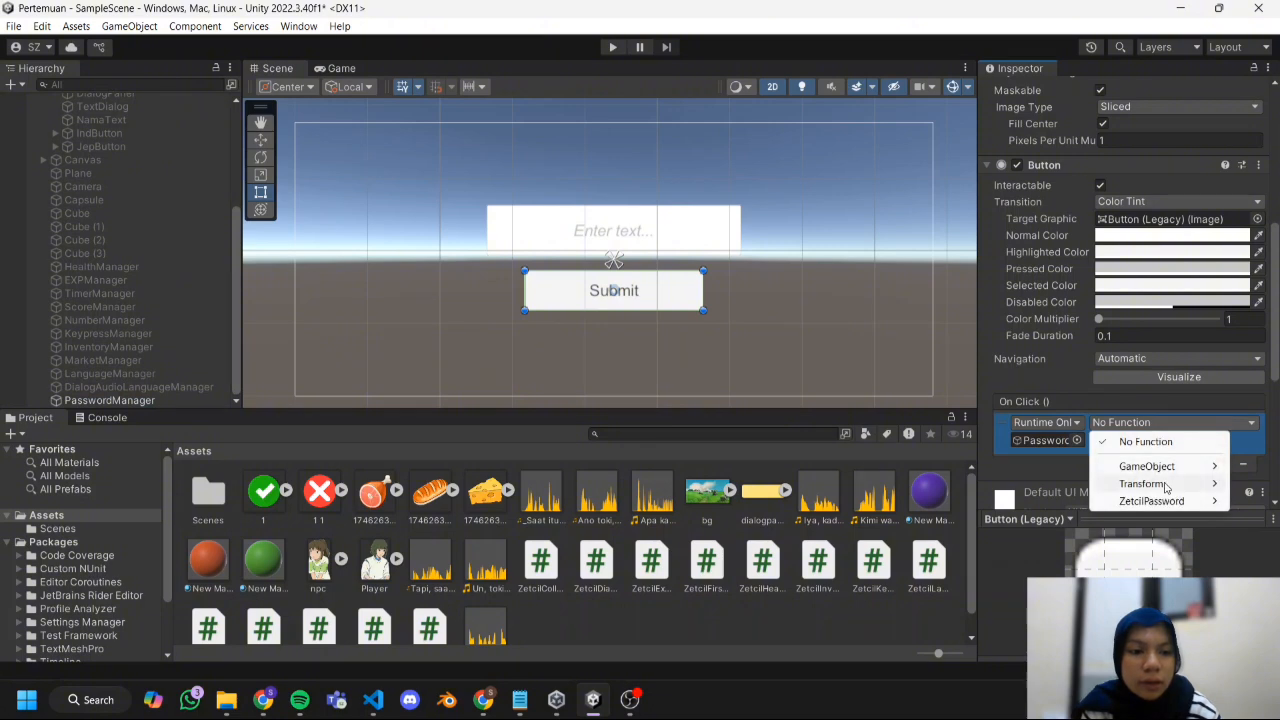
mouse_move(1160, 501)
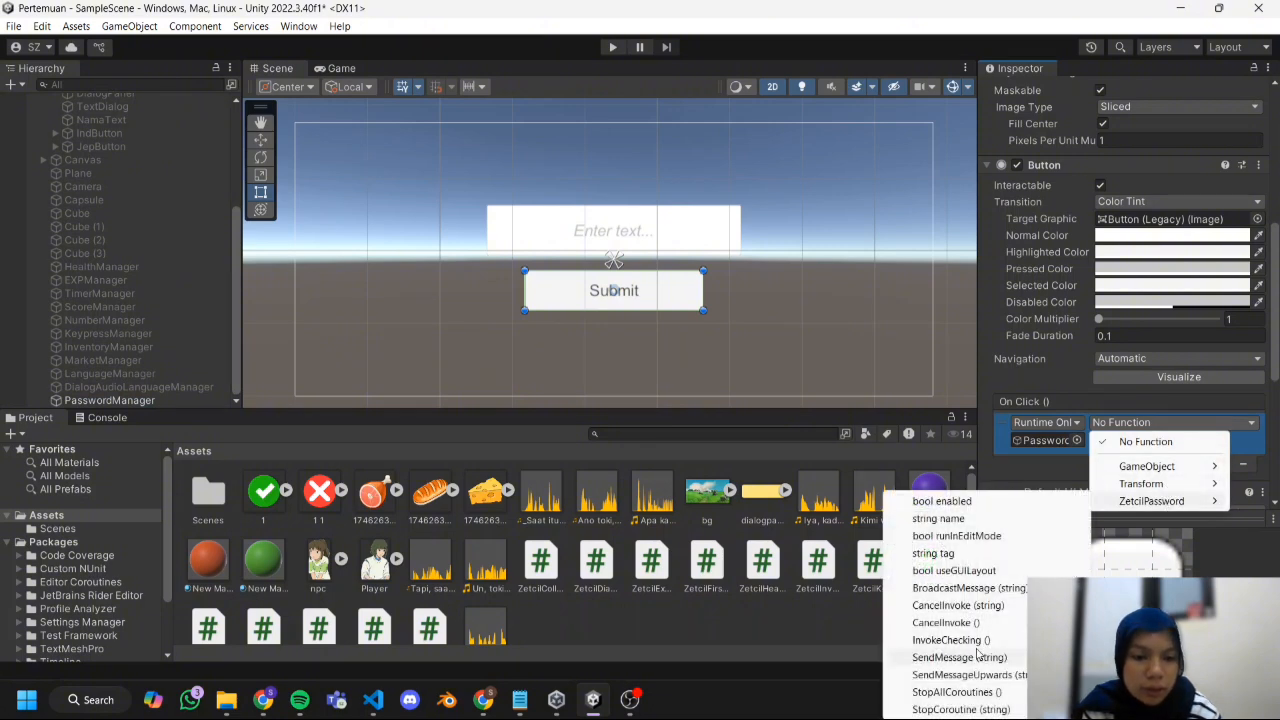
left_click(970, 657)
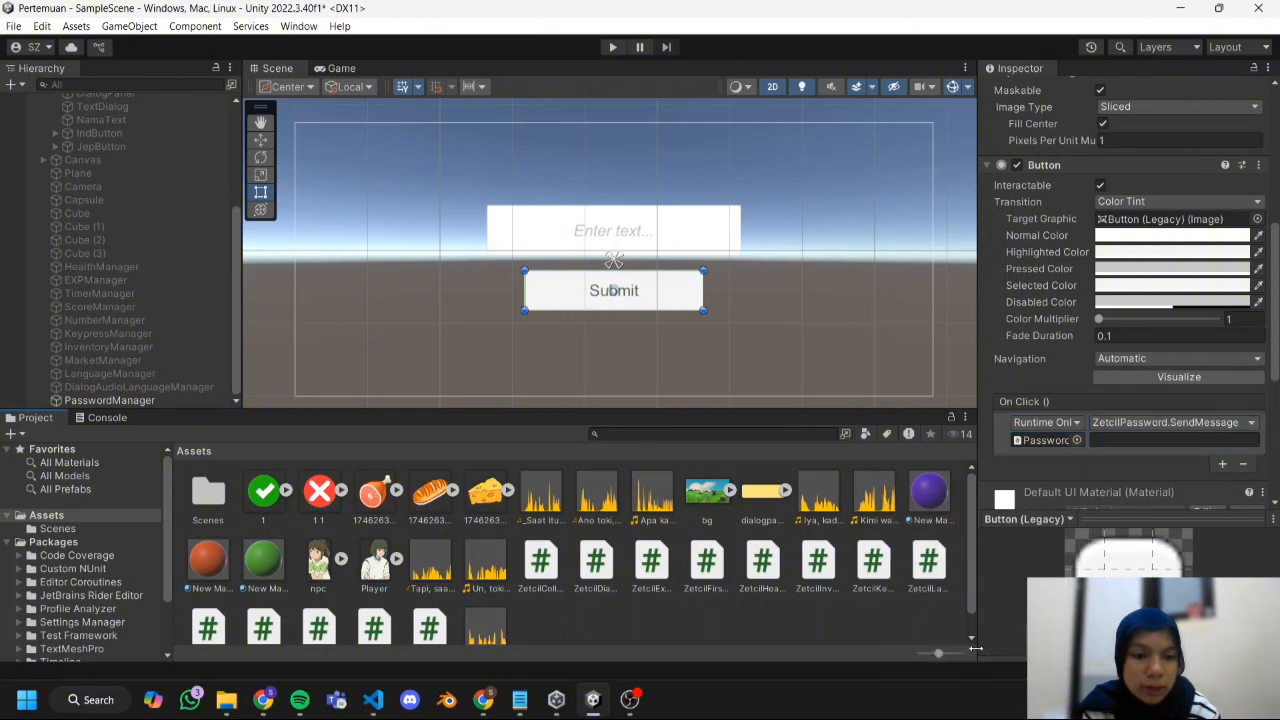
left_click(1177, 424)
mouse_move(1150, 501)
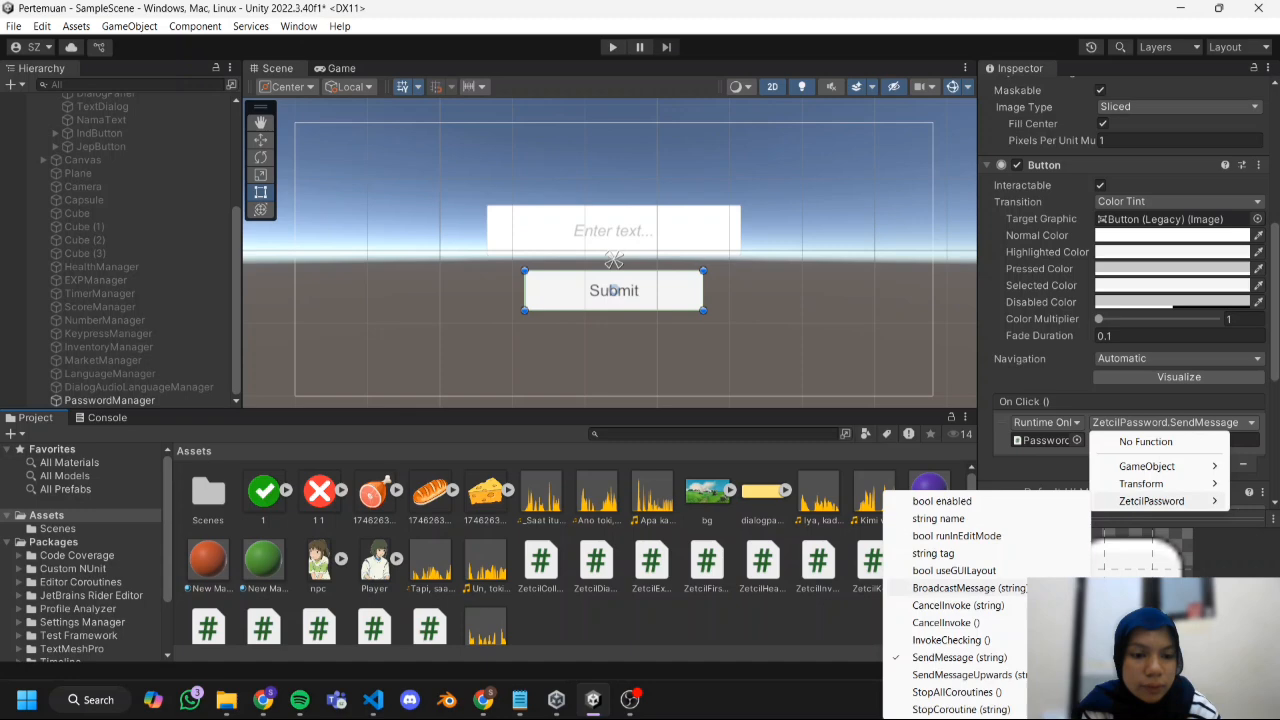
left_click(990, 642)
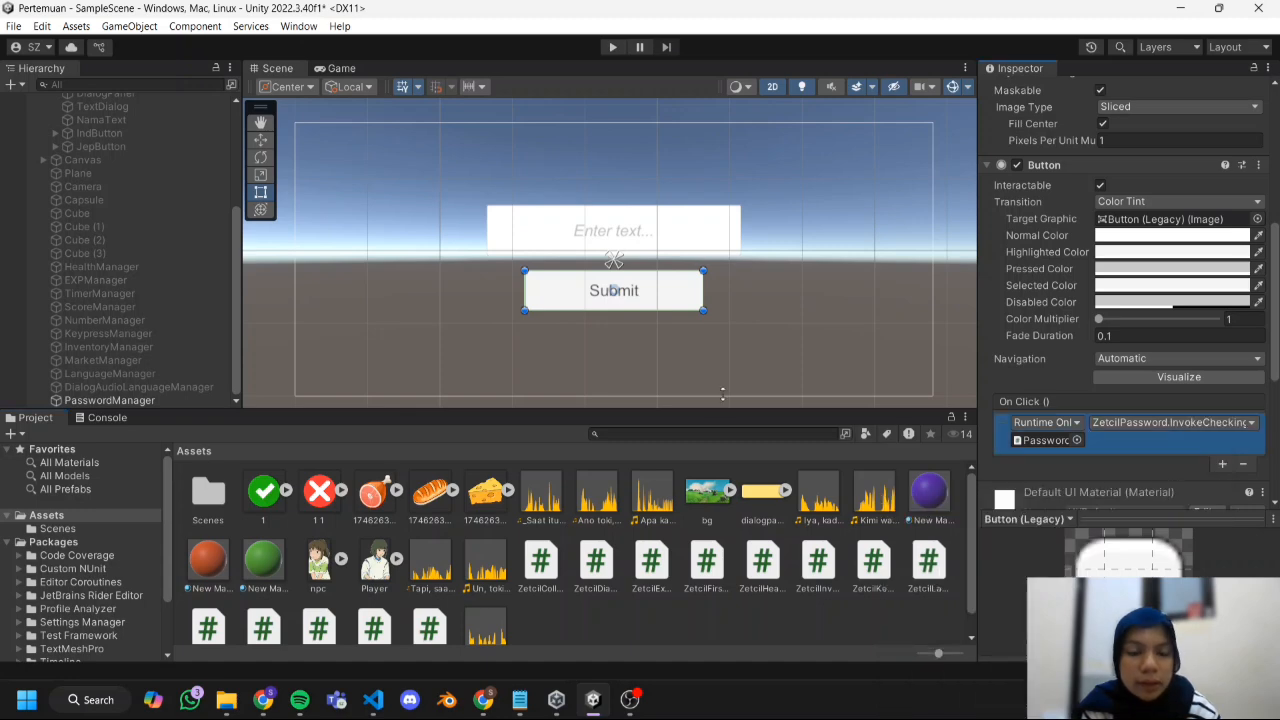
Run the scene in play mode to test the password check.
left_click(608, 45)
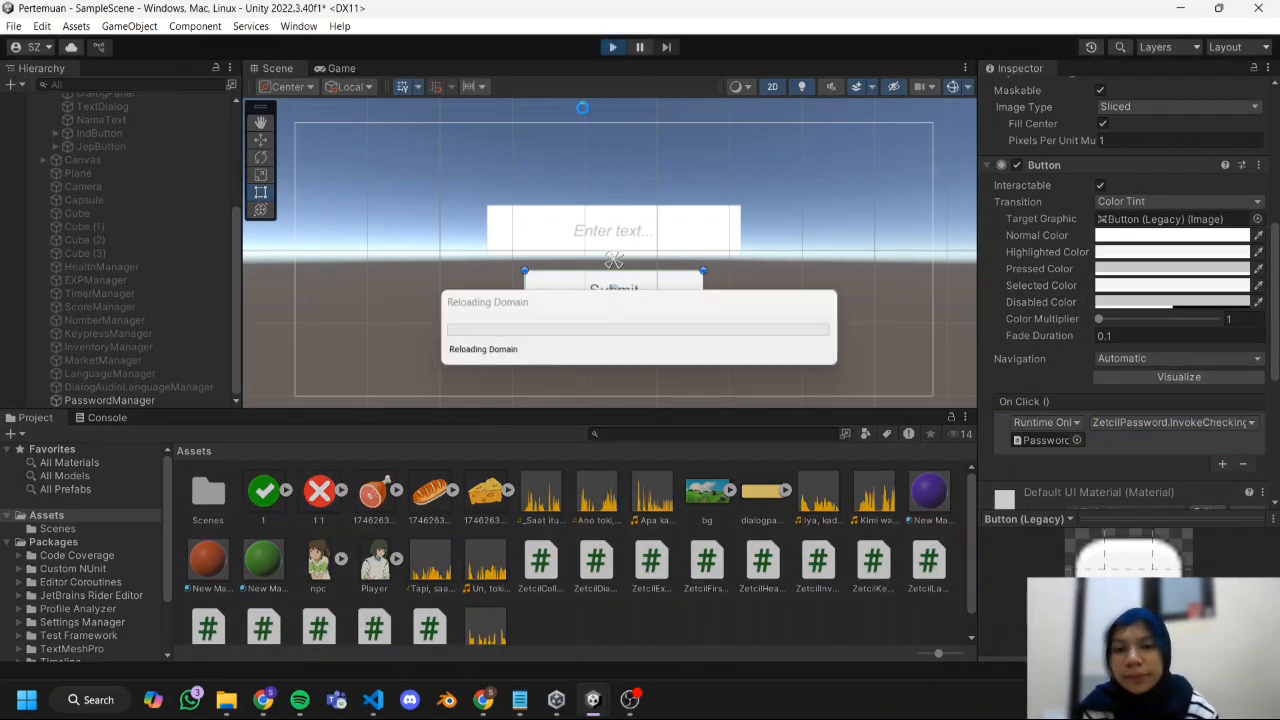
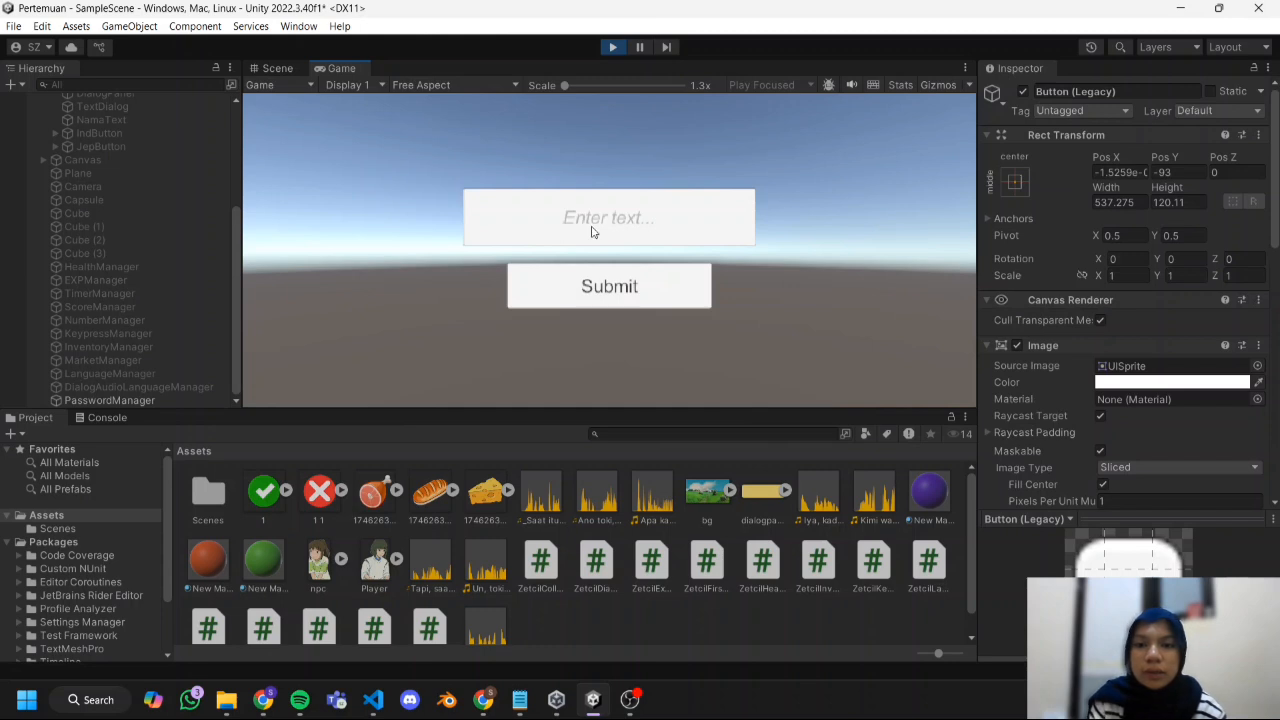
Enter the correct password in the running game's input field, submit it, and stop play mode.
type("ab")
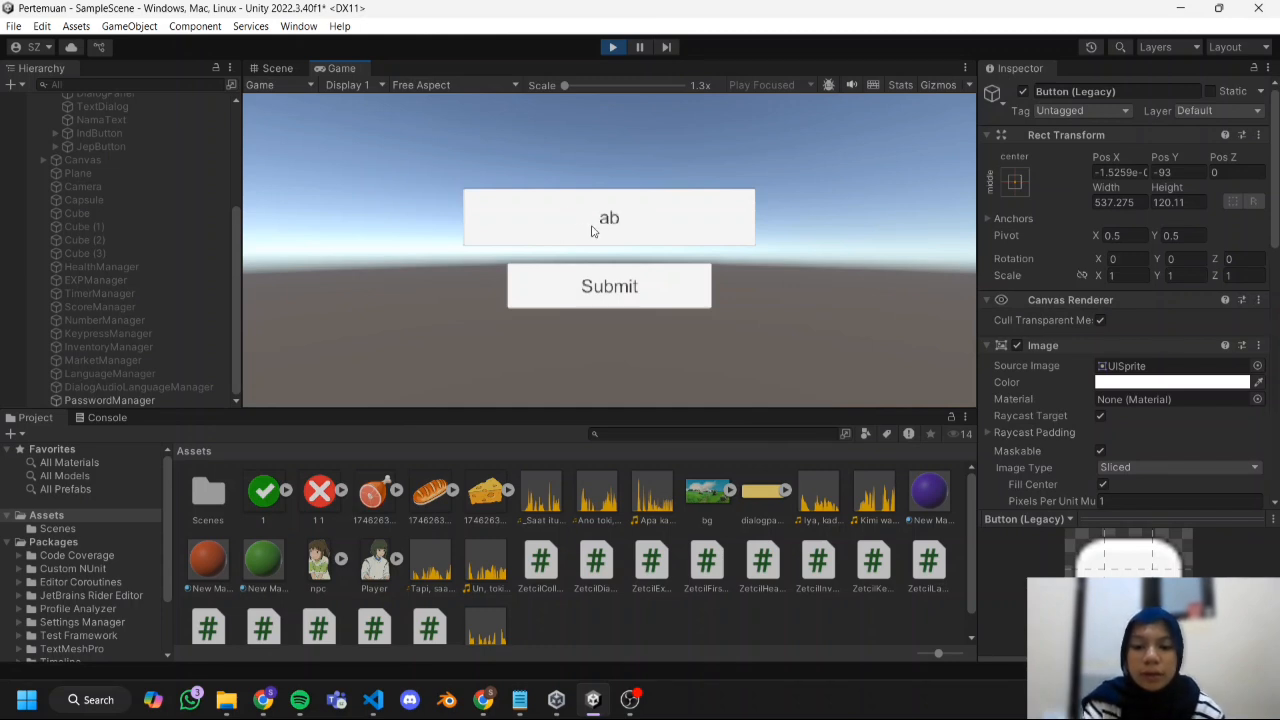
type("c123")
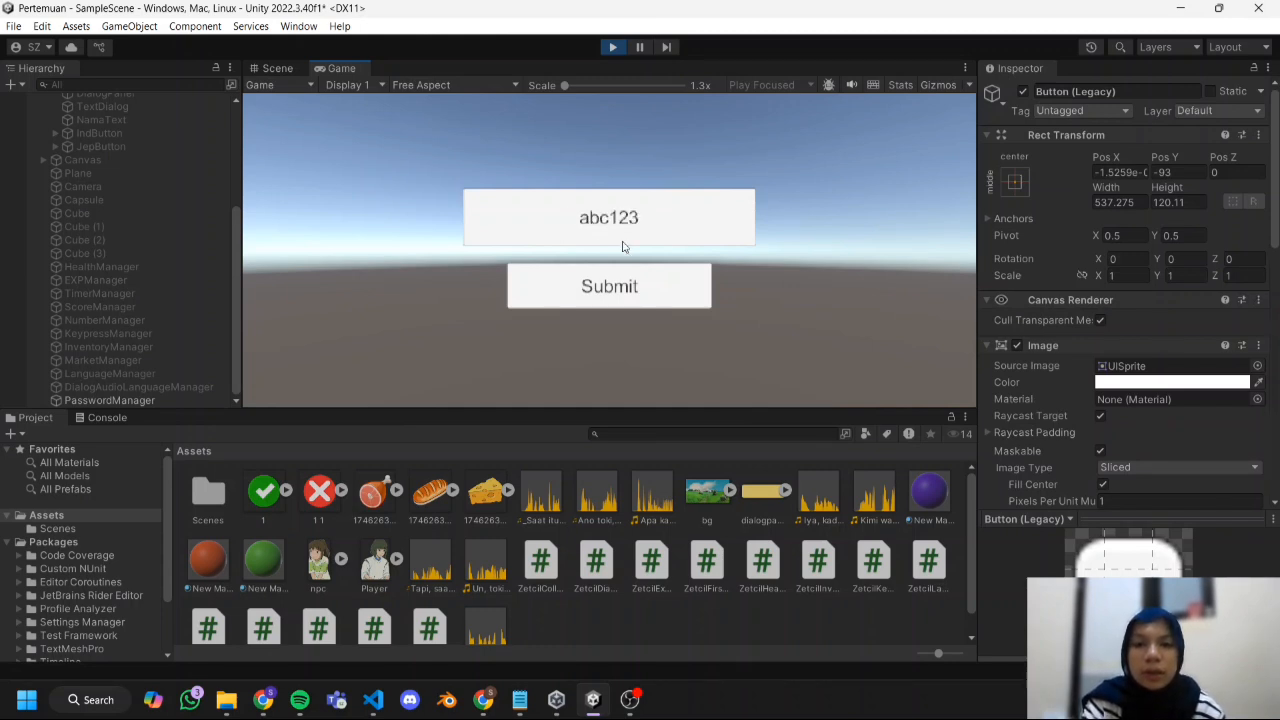
left_click(627, 286)
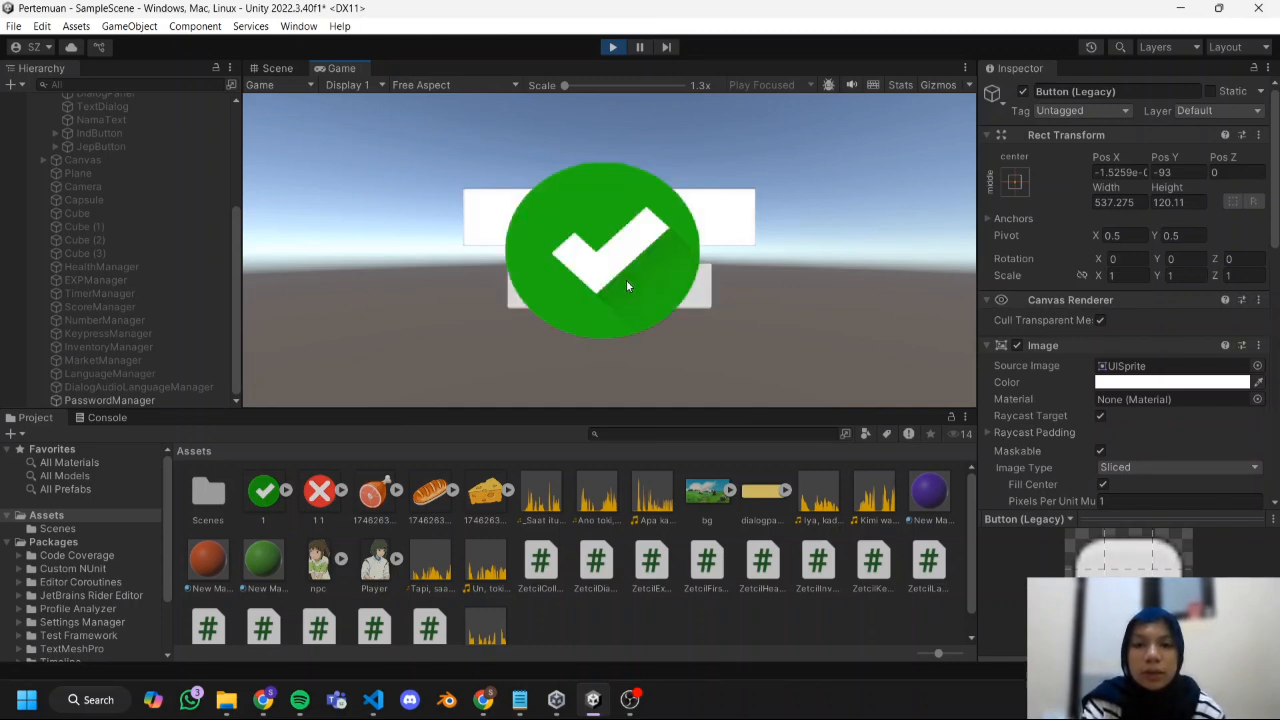
left_click(612, 47)
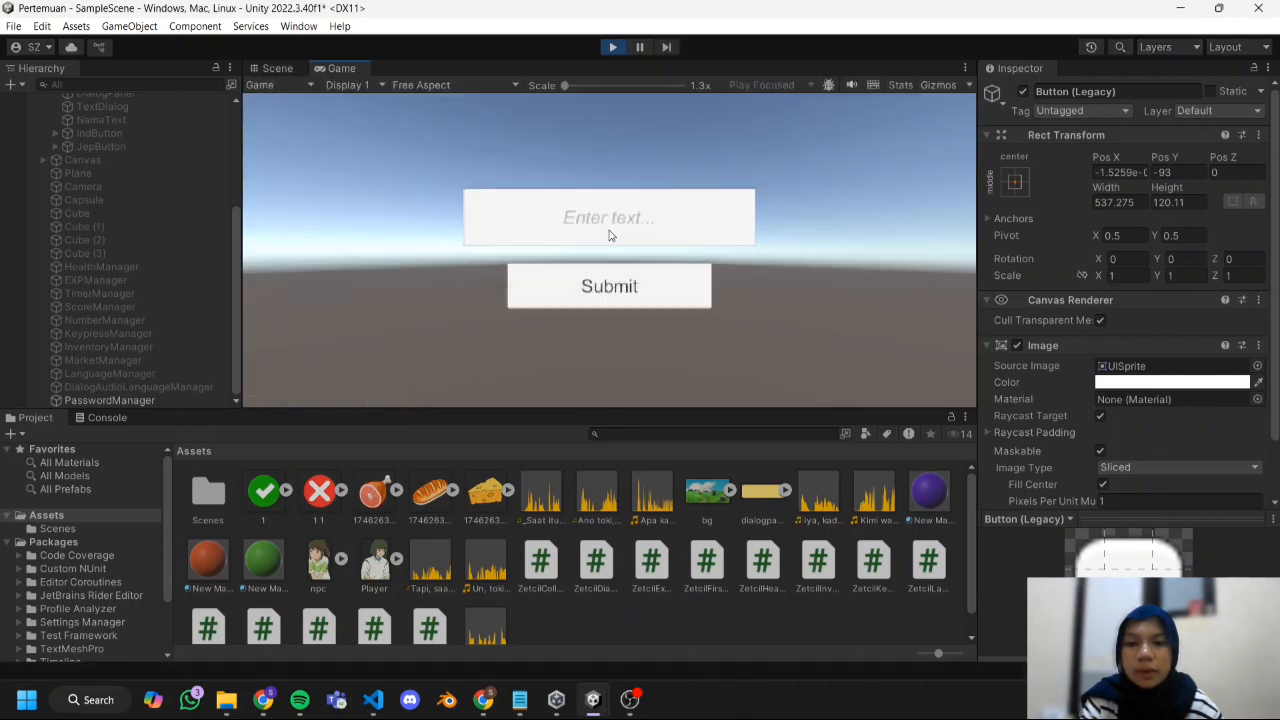
Test the running game with an incorrect password in the input field, submit it, and stop play mode.
left_click(608, 232)
type("abc")
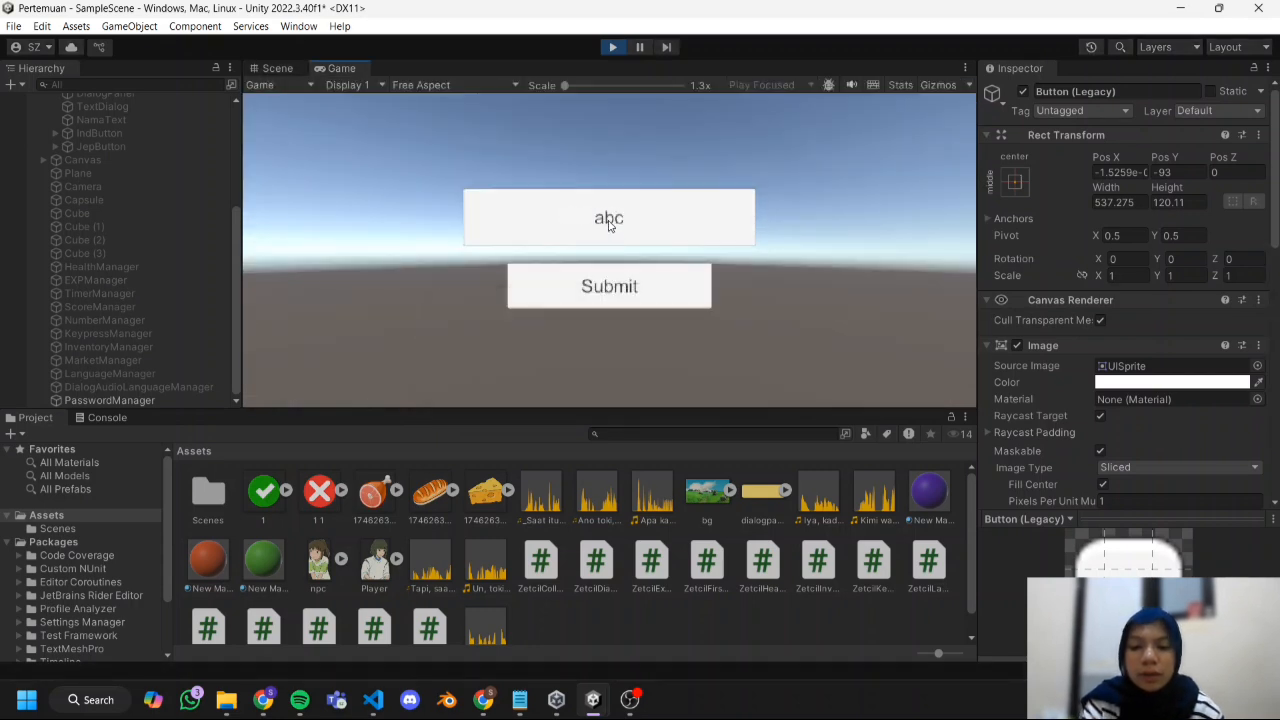
type("234")
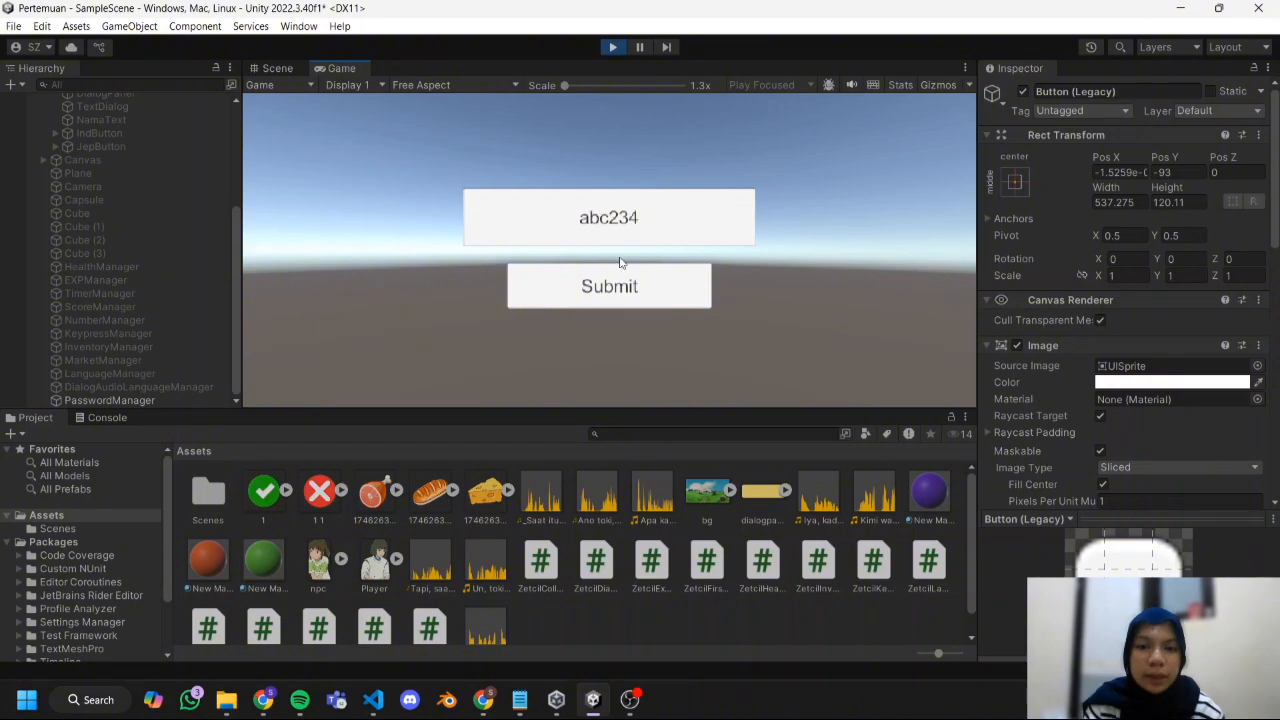
left_click(623, 284)
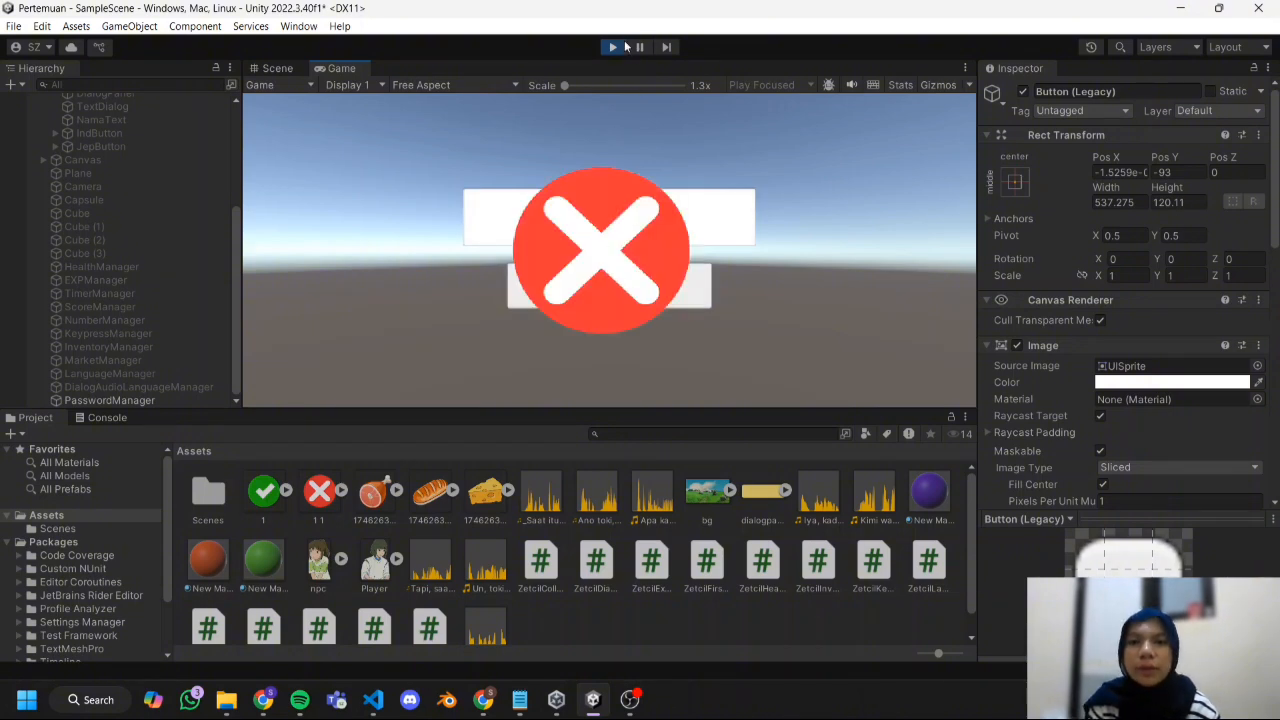
left_click(614, 47)
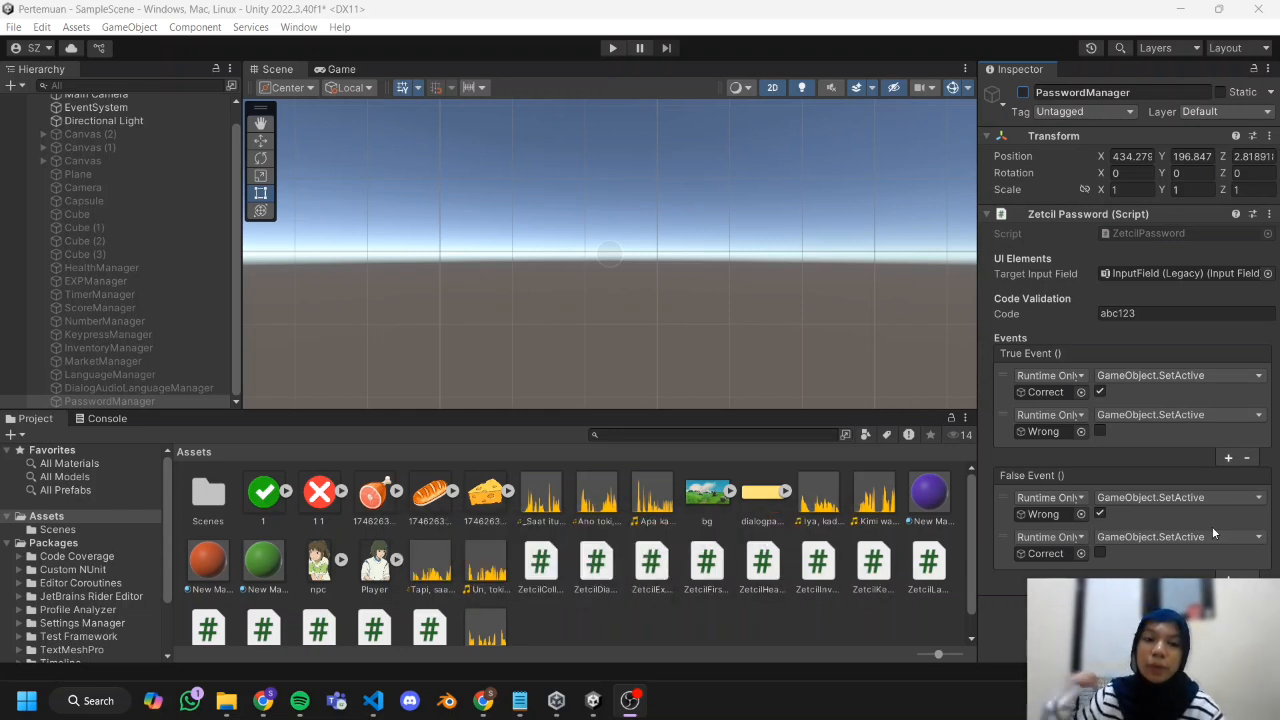
Create a C# script named ZetcilDigital in the Assets folder.
left_click(604, 702)
left_click(810, 606)
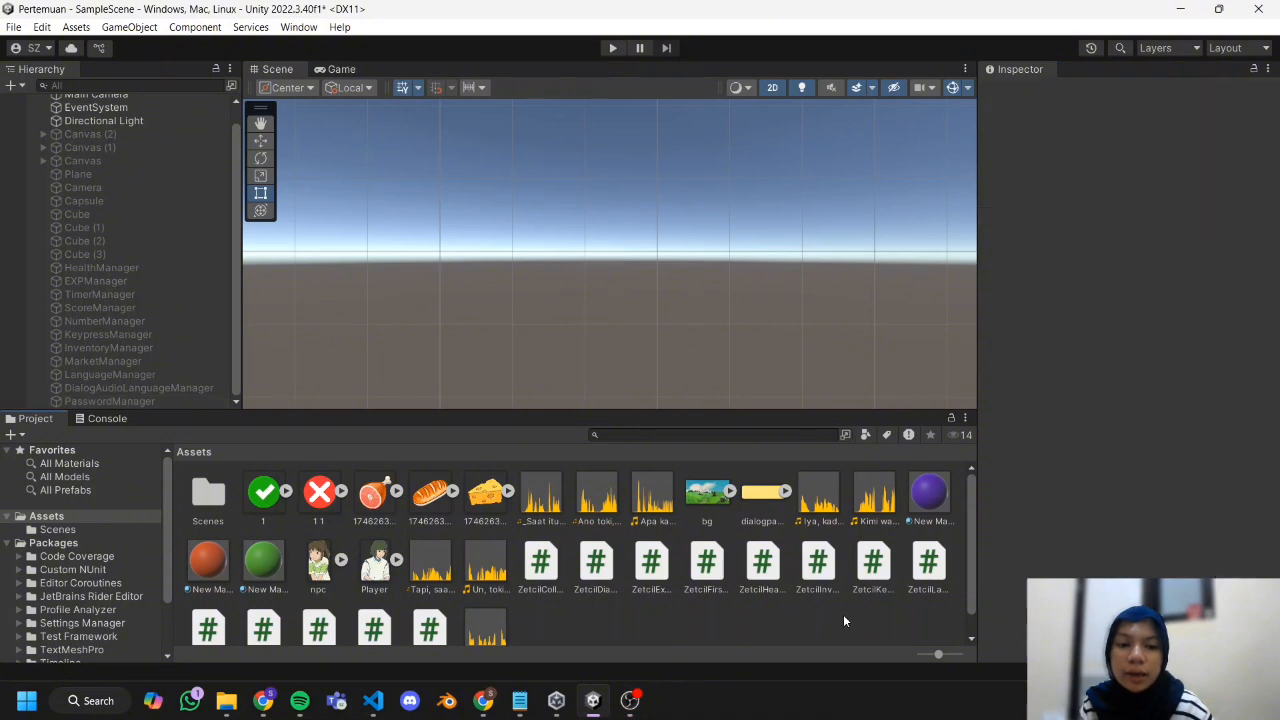
scroll(164, 287, "up", 1)
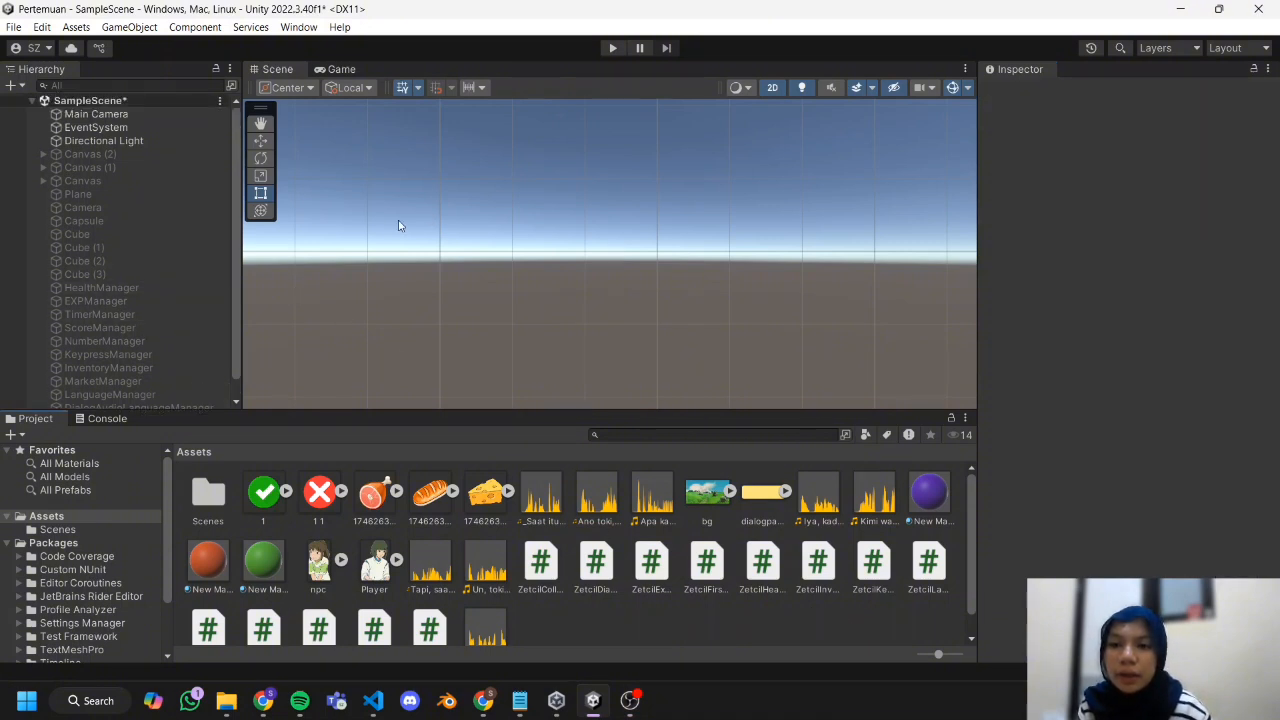
scroll(157, 152, "down", 1)
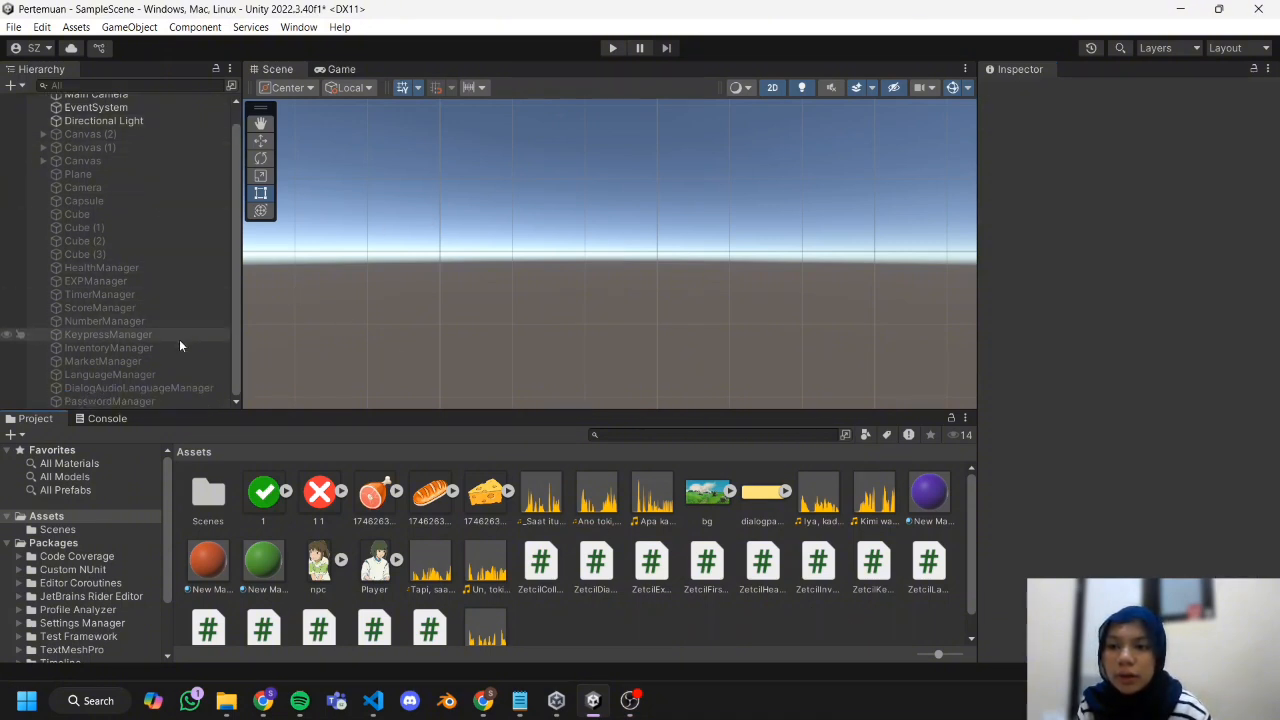
right_click(566, 631)
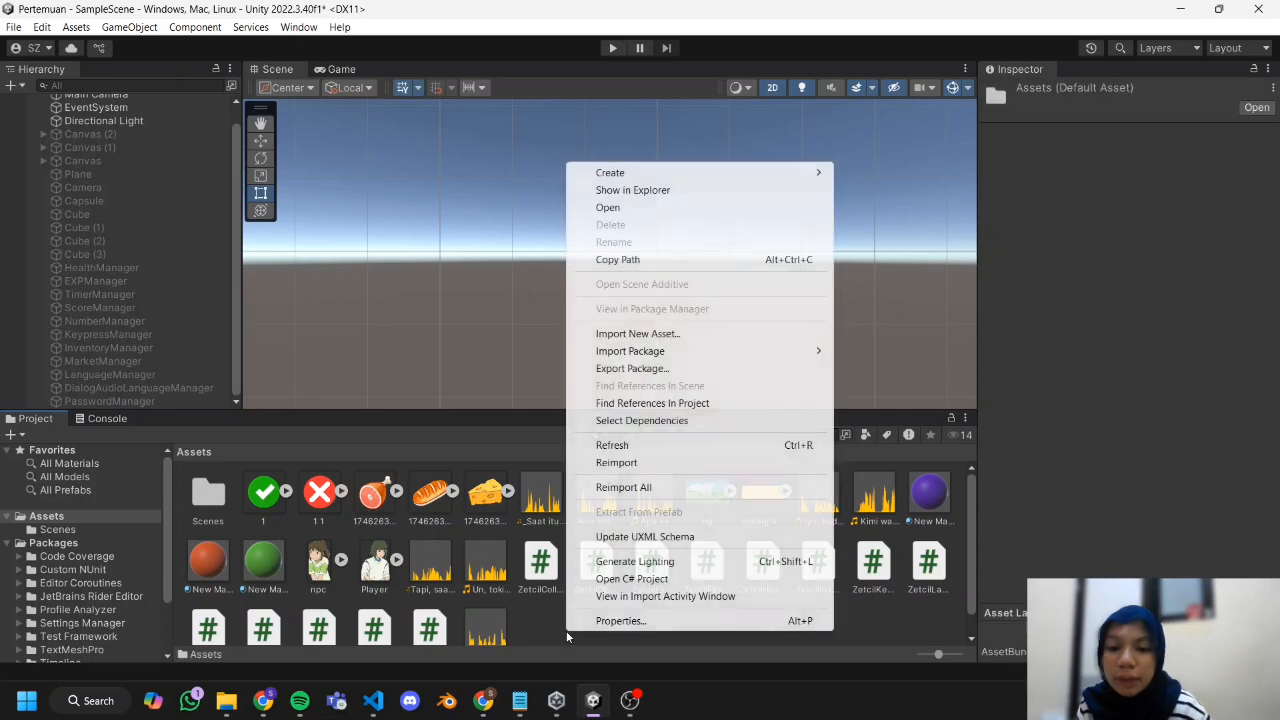
mouse_move(697, 178)
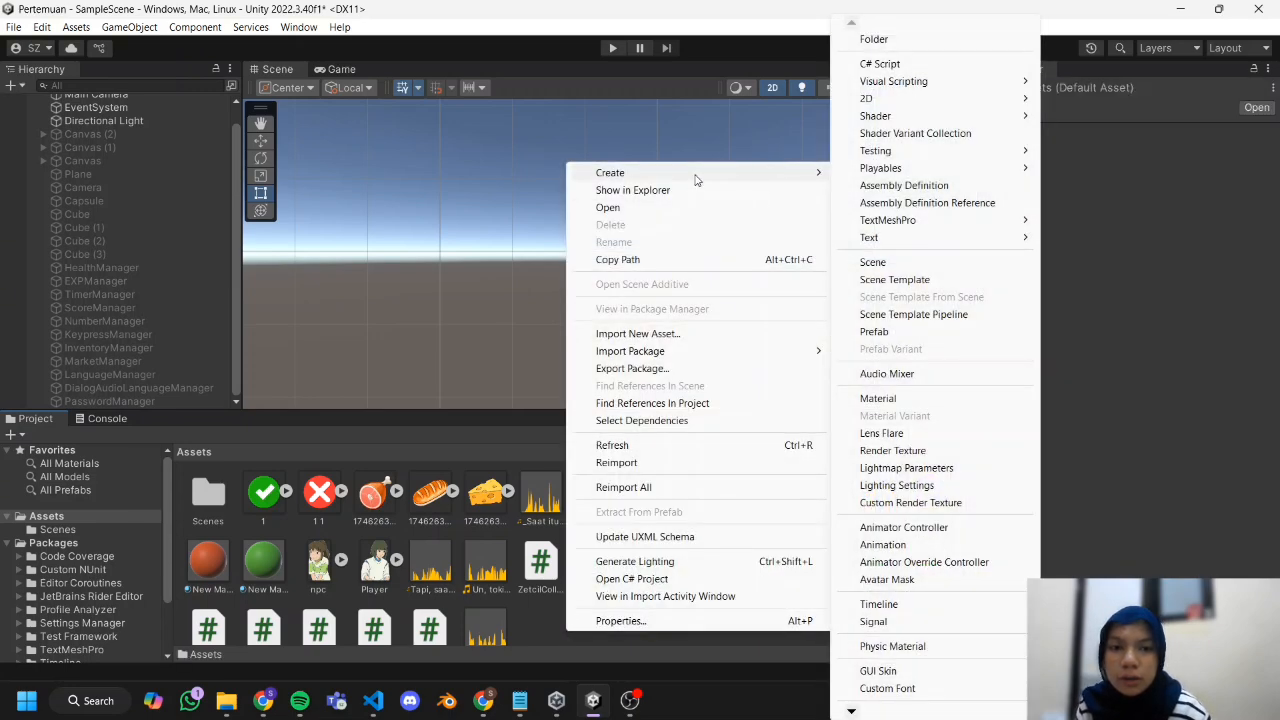
left_click(900, 64)
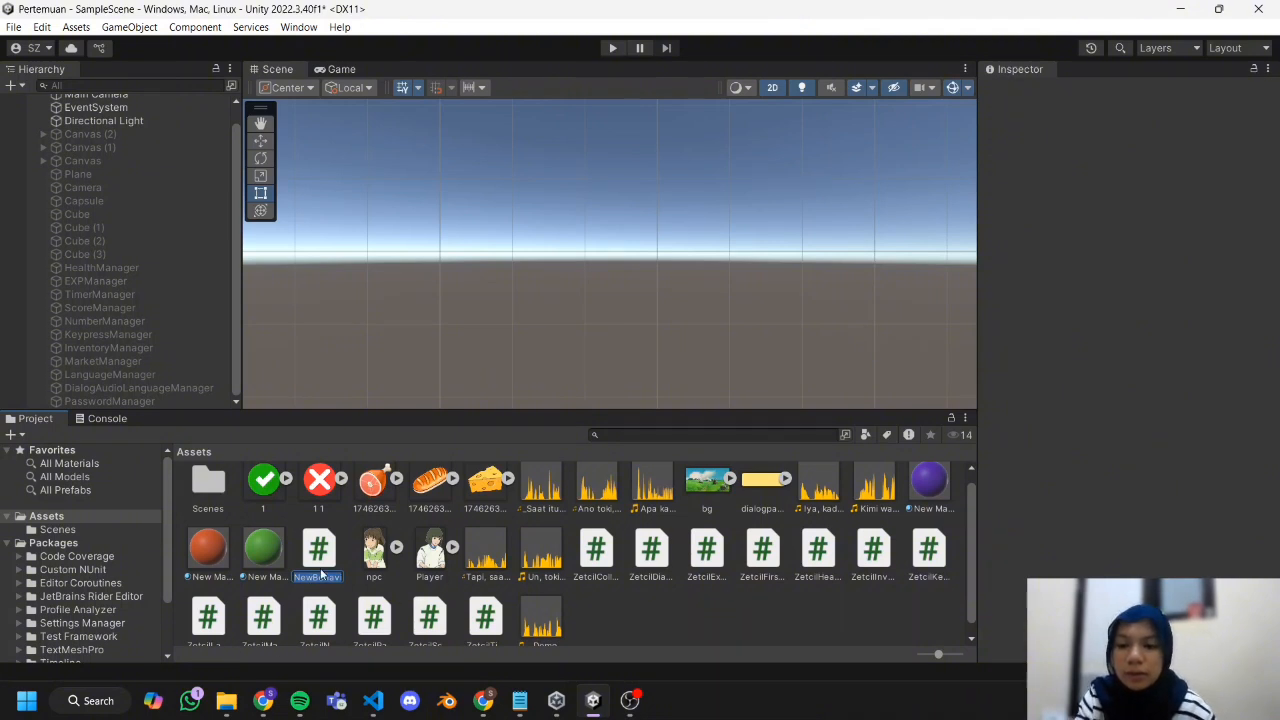
type("ZetcilDigi")
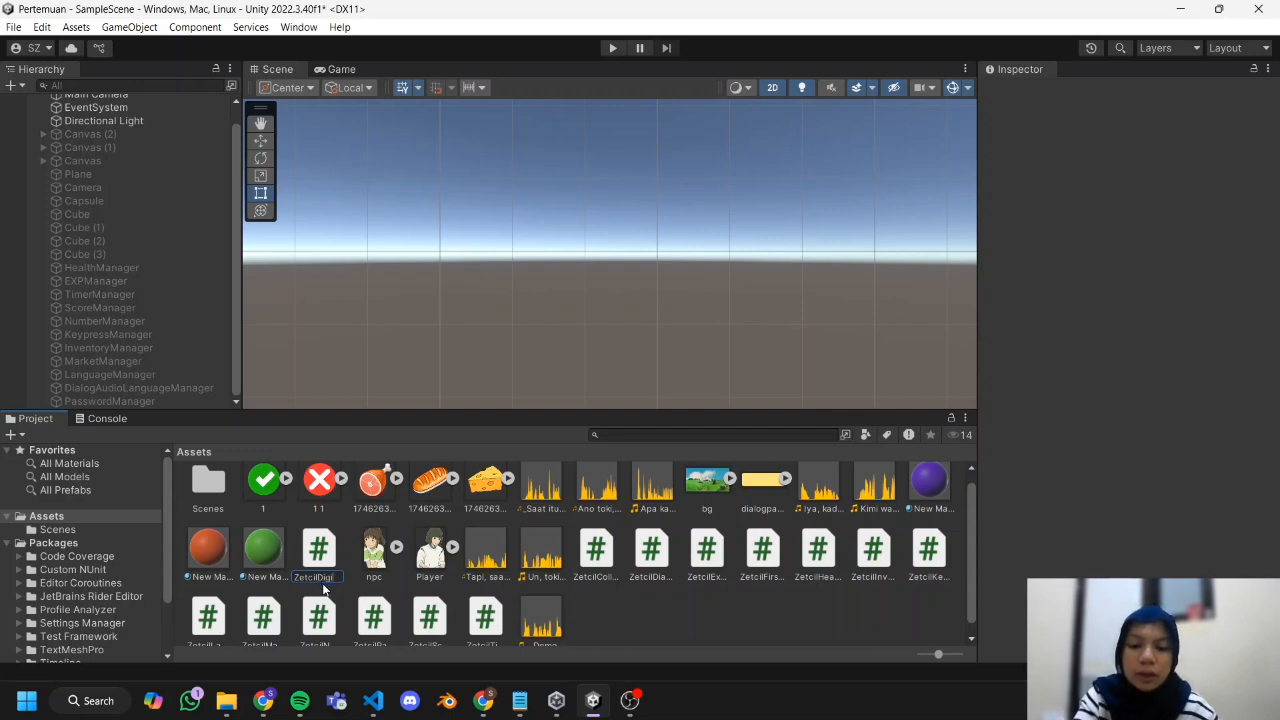
type("tal")
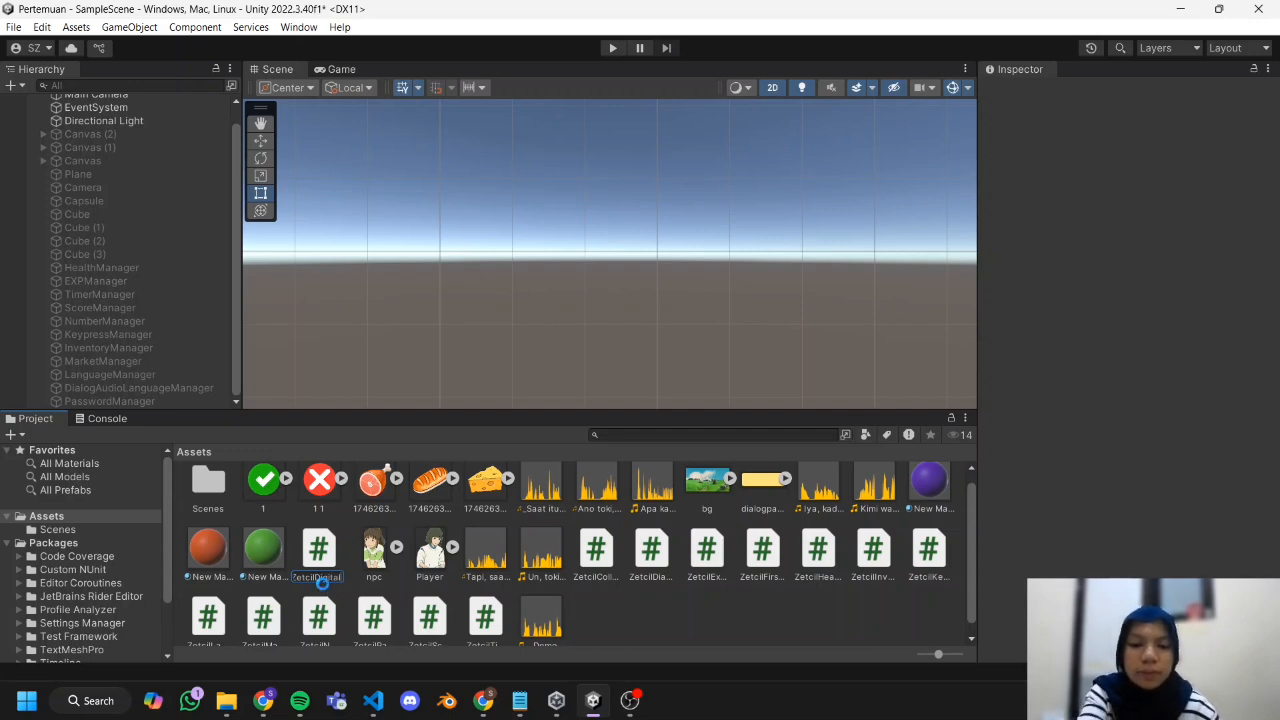
key("Return")
Copy the ZetcilDigital code from the Chapter 8.2 document in Chrome and put it into the script in Visual Studio Code.
left_click(263, 700)
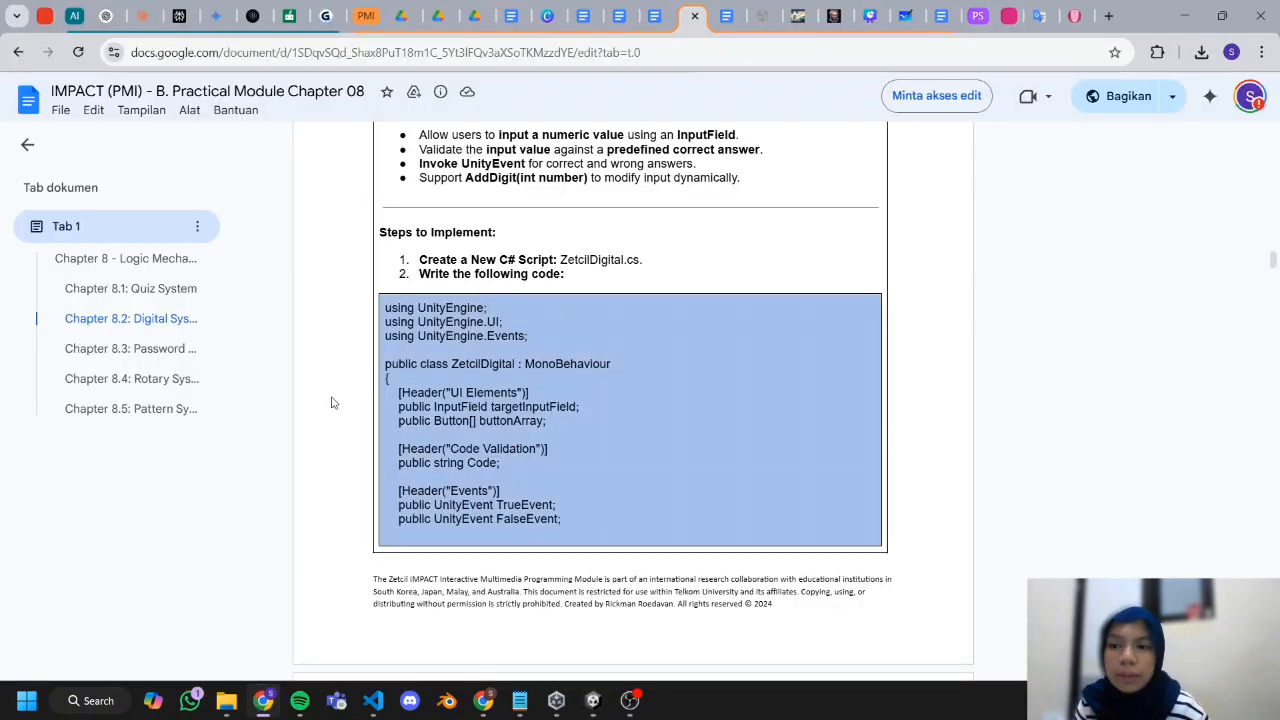
right_click(496, 388)
left_click(530, 406)
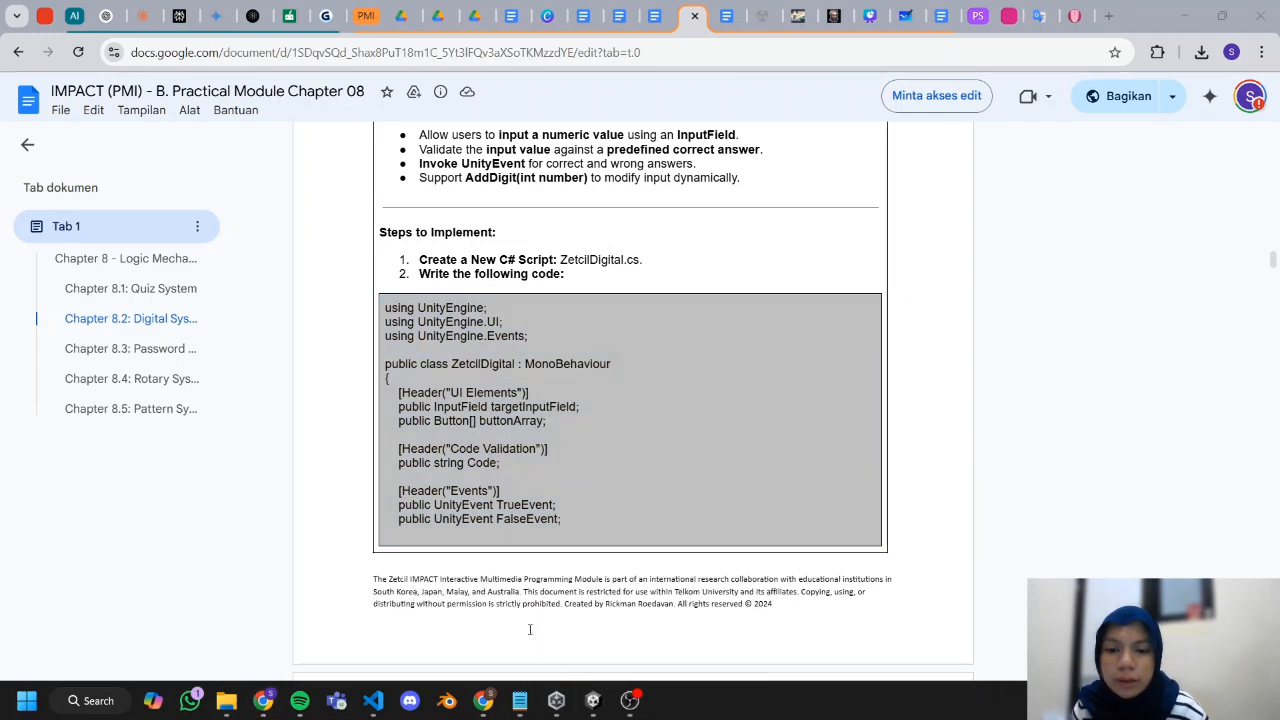
left_click(594, 700)
left_click(372, 700)
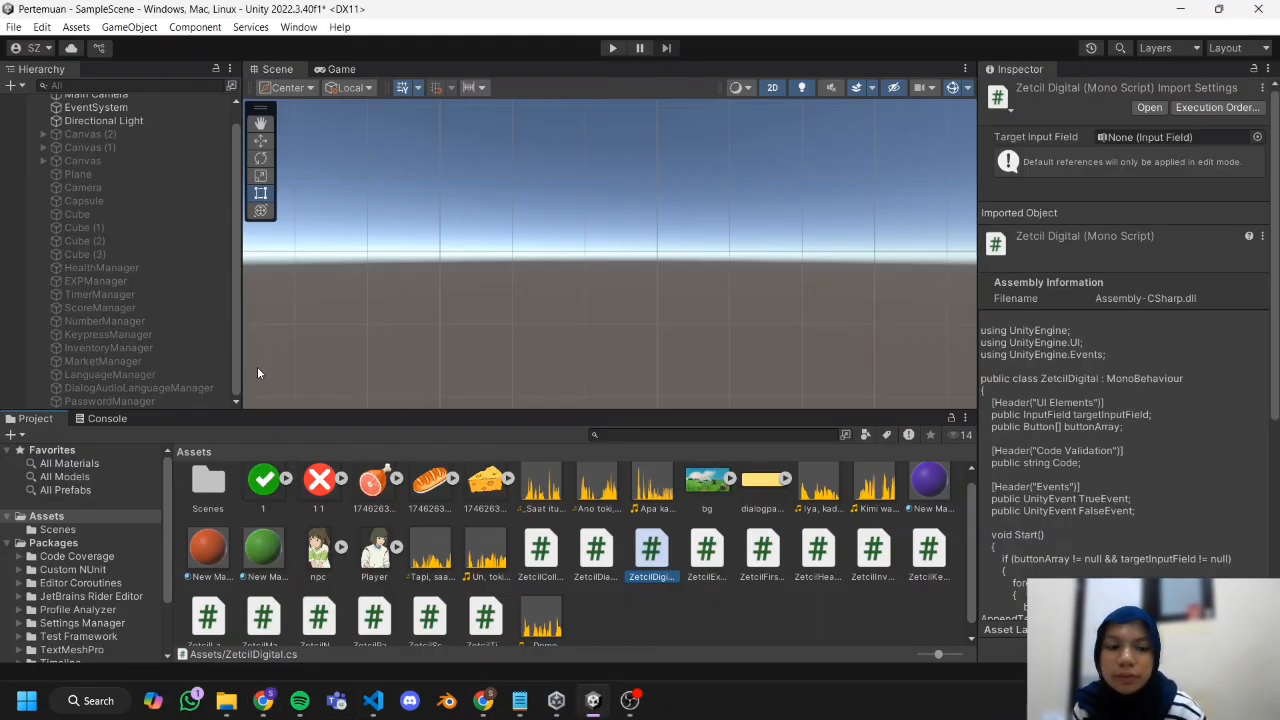
Create an empty object named DigitalManager and attach the ZetcilDigital script to it.
left_click(8, 86)
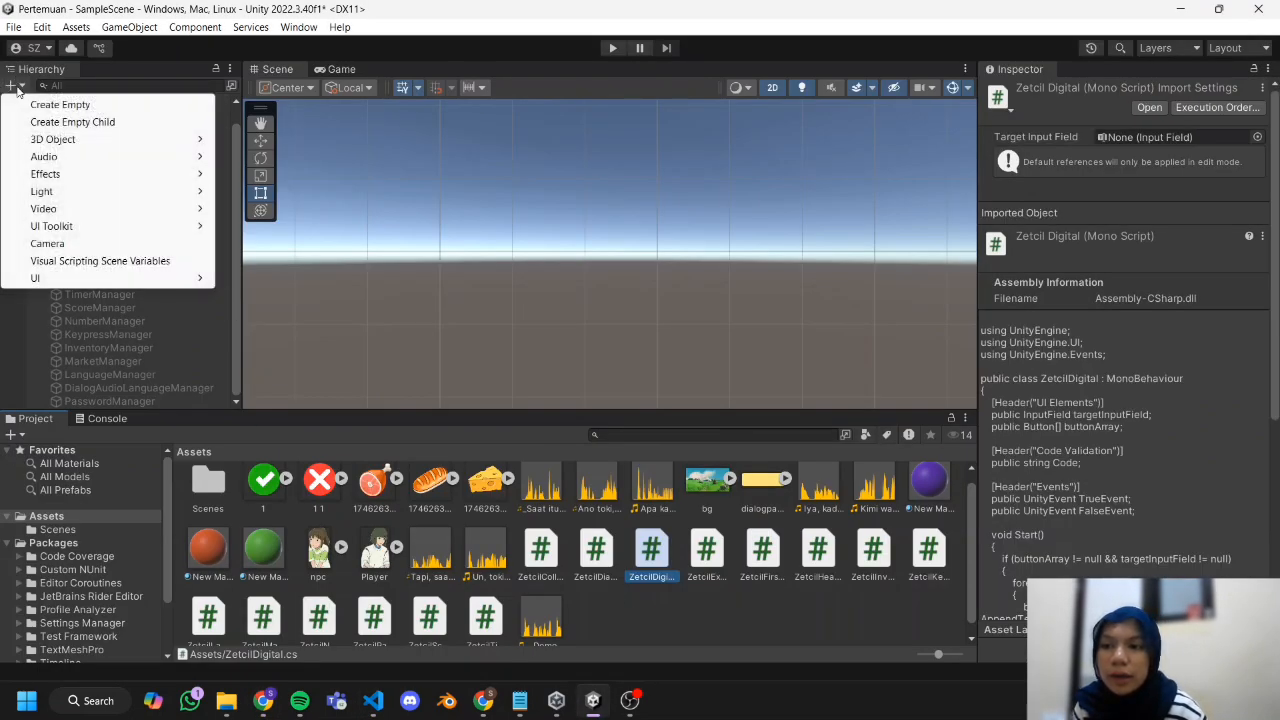
left_click(46, 104)
type("DigitalManager")
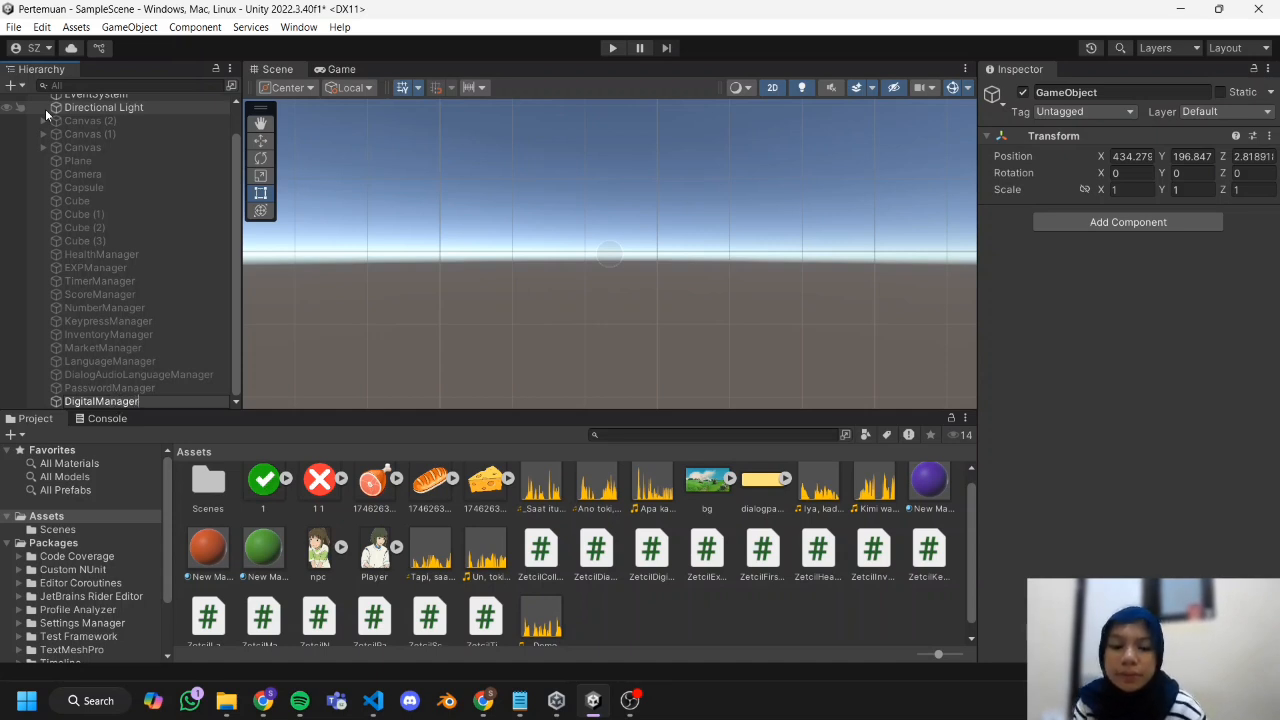
key("Return")
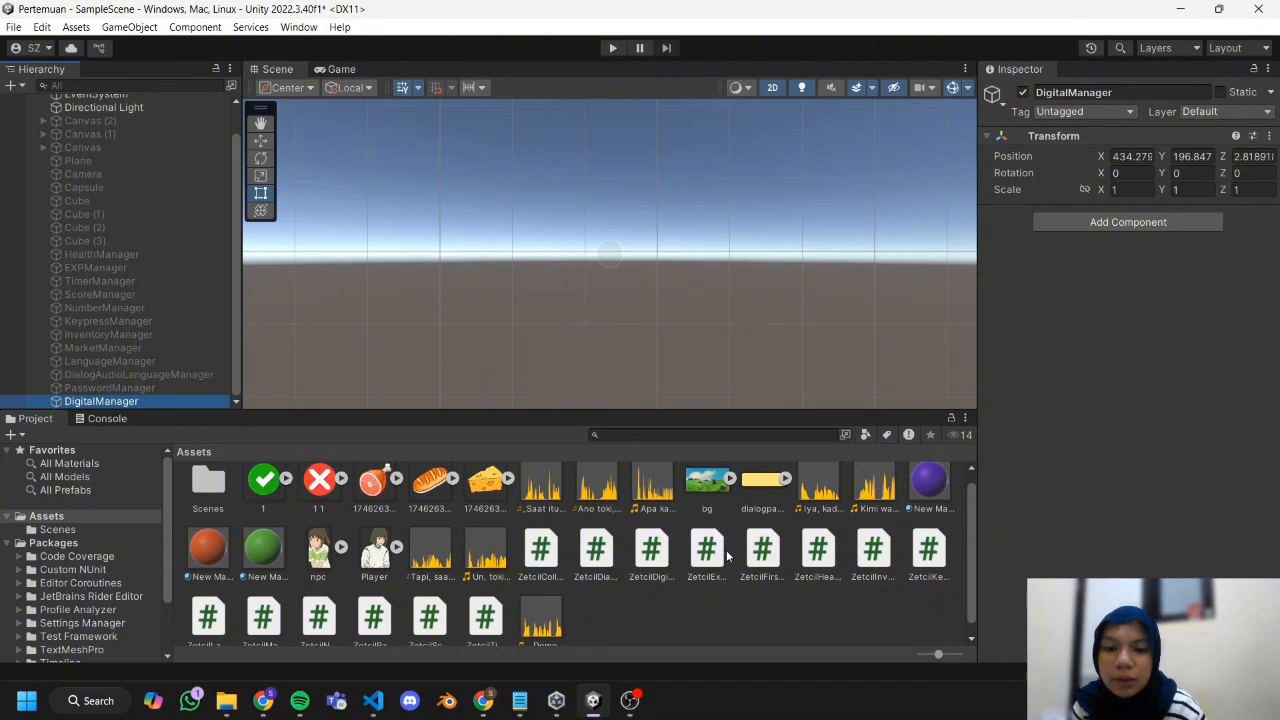
left_click_drag(652, 566, 170, 400)
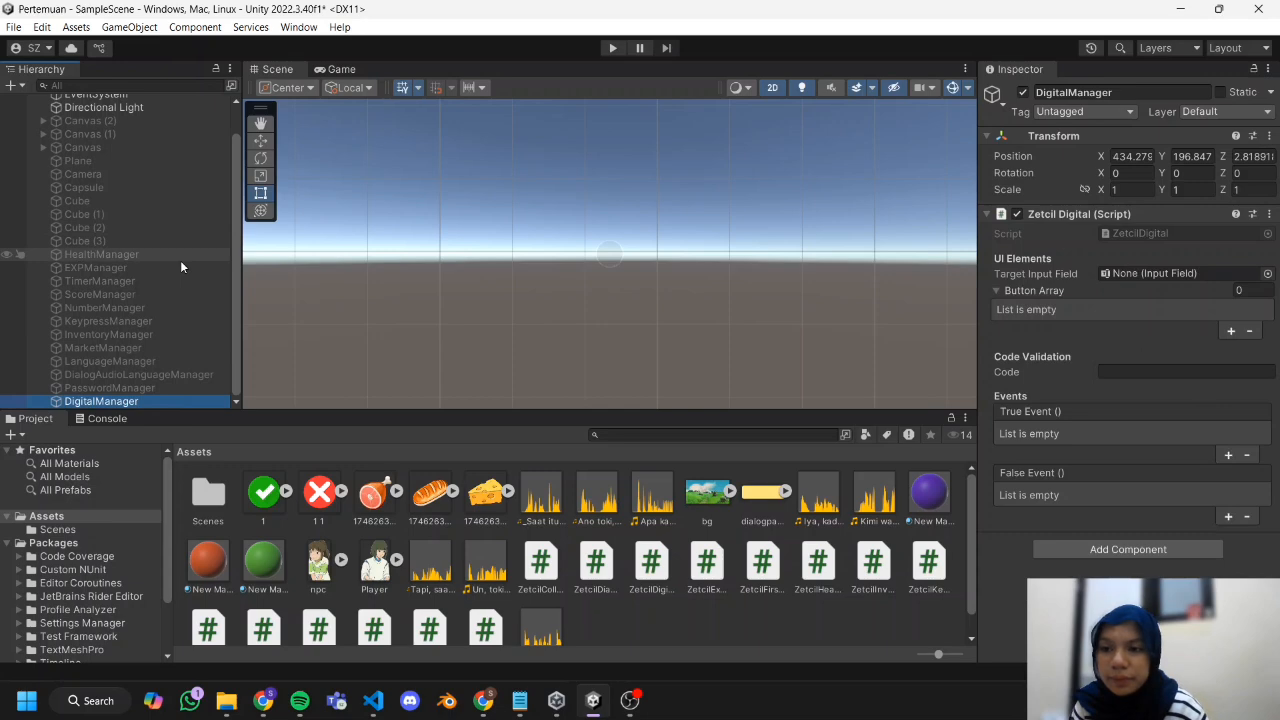
Add a legacy Input Field as a child of DigitalManager.
right_click(132, 401)
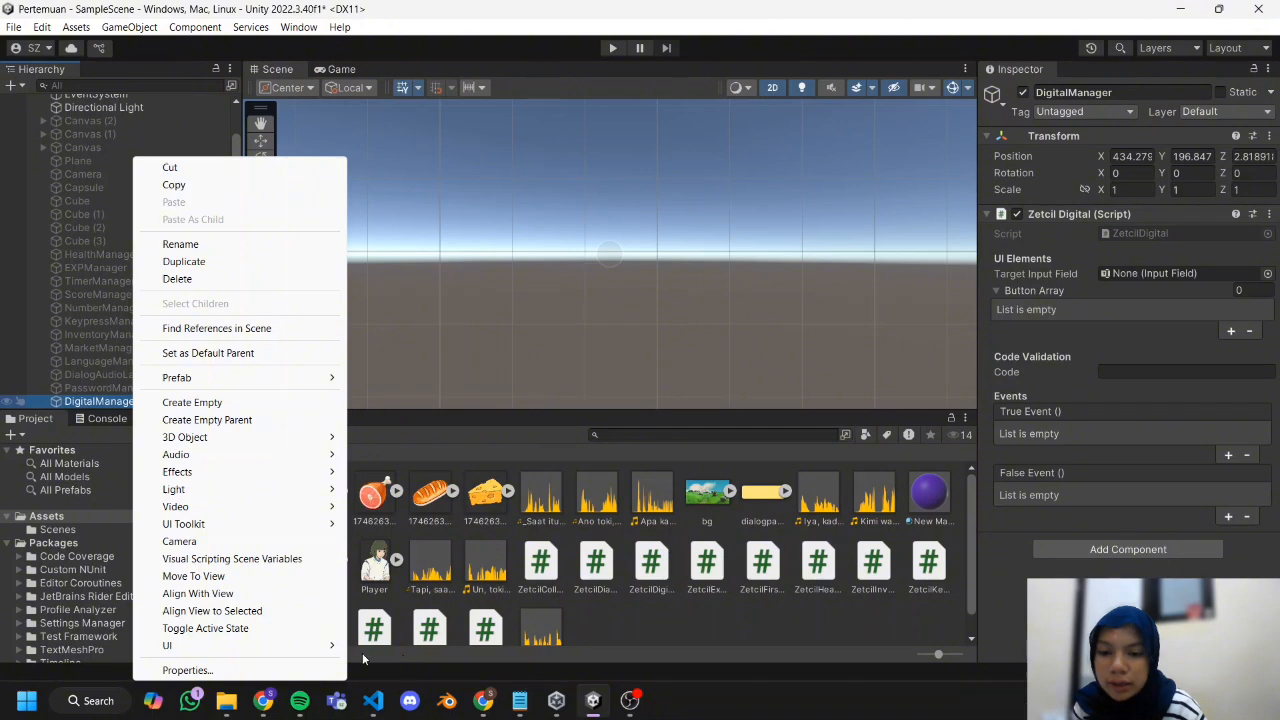
mouse_move(333, 647)
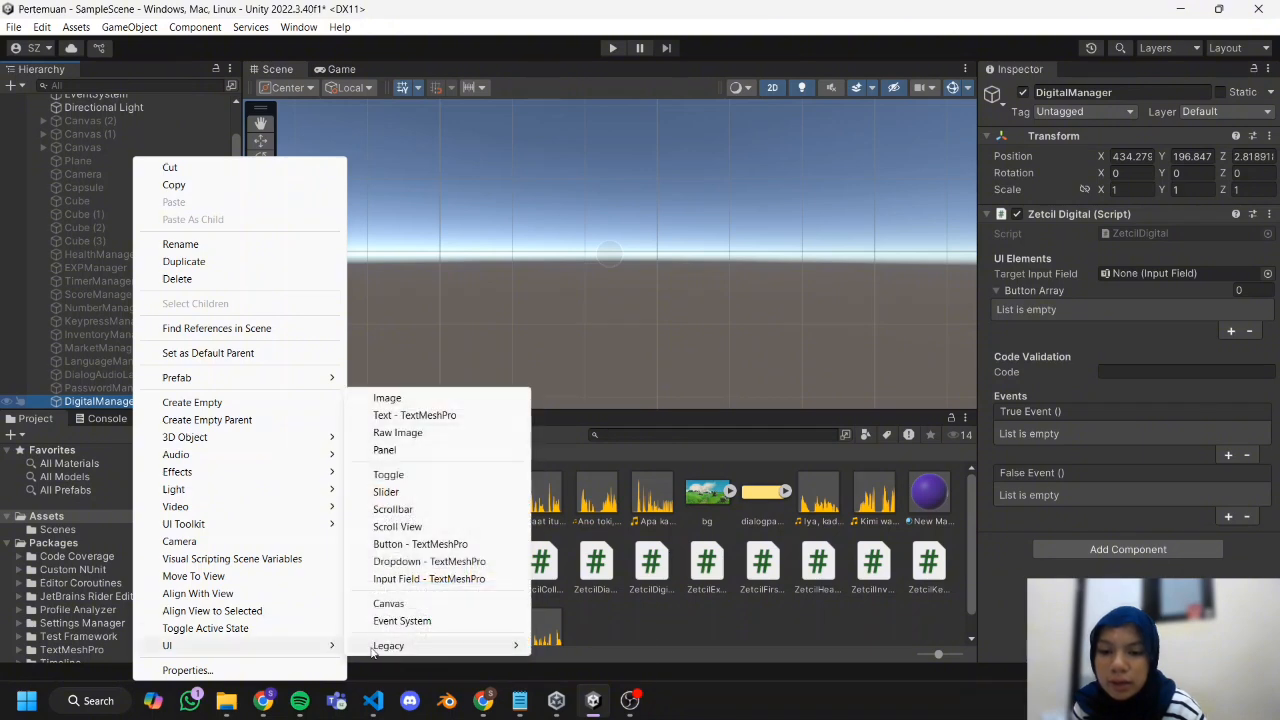
mouse_move(390, 645)
left_click(575, 700)
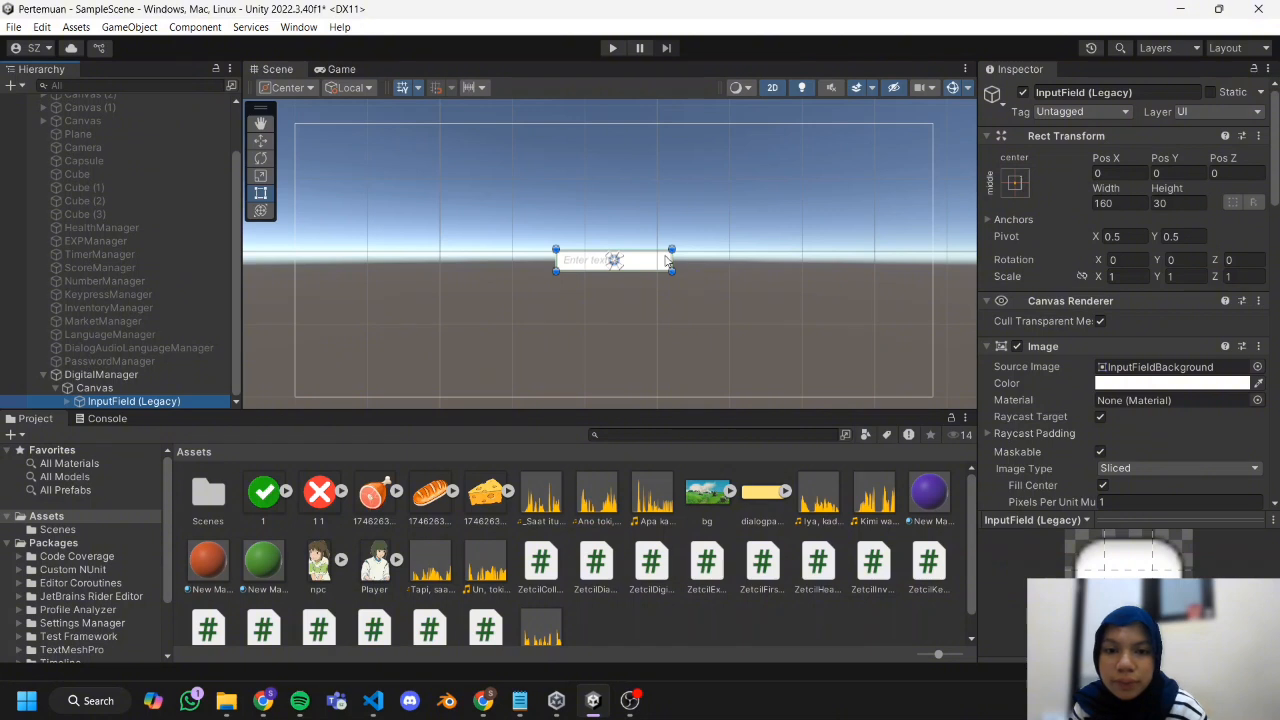
Enlarge the input field and place it centred in the upper part of the canvas.
left_click_drag(673, 250, 710, 224)
mouse_move(751, 203)
left_mouse_down()
mouse_move(838, 209)
mouse_move(745, 219)
left_mouse_up()
left_click_drag(648, 245, 606, 217)
left_click_drag(703, 217, 714, 217)
left_click_drag(625, 217, 625, 183)
Set the input field's Placeholder text to font size 30 and centre it horizontally and vertically.
left_click(67, 401)
left_click(128, 388)
left_click_drag(1030, 475, 1085, 481)
scroll(1110, 430, "down", 4)
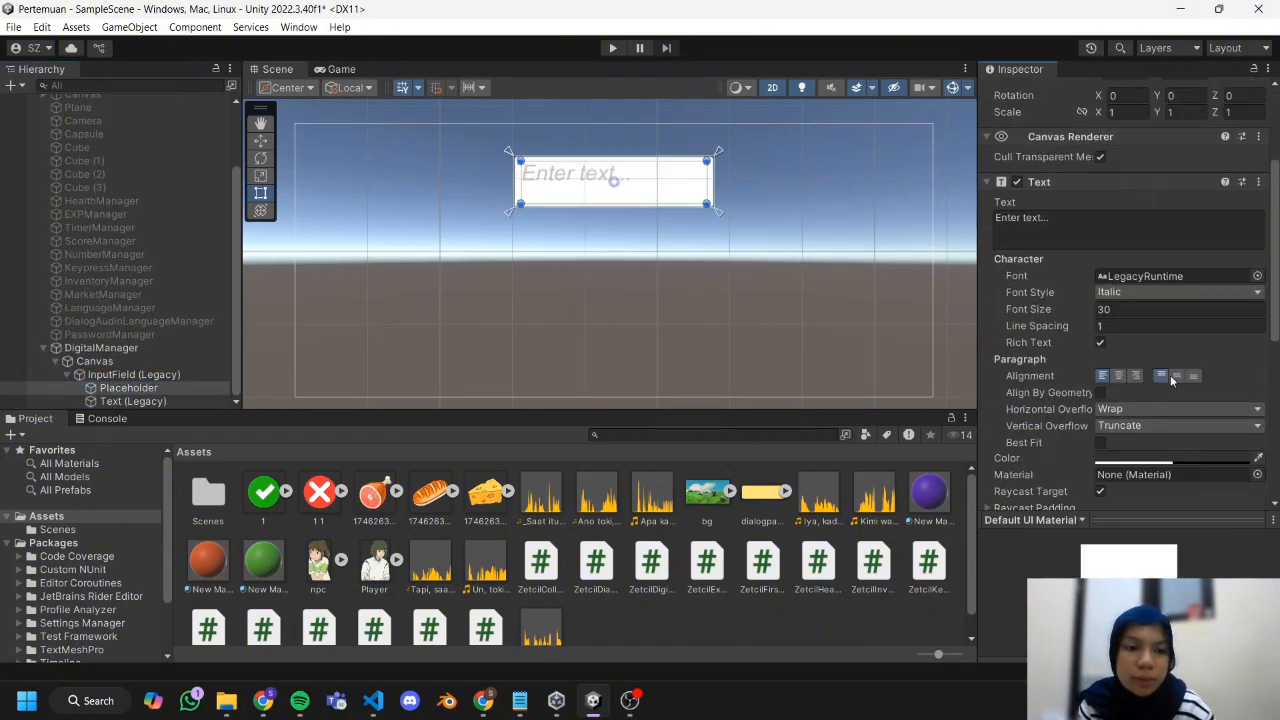
left_click(1176, 377)
left_click(1119, 377)
Set the input field's Text (Legacy) child to font size 25 and centre it horizontally and vertically.
left_click(132, 401)
left_click(1119, 377)
left_click(1176, 377)
left_click(68, 376)
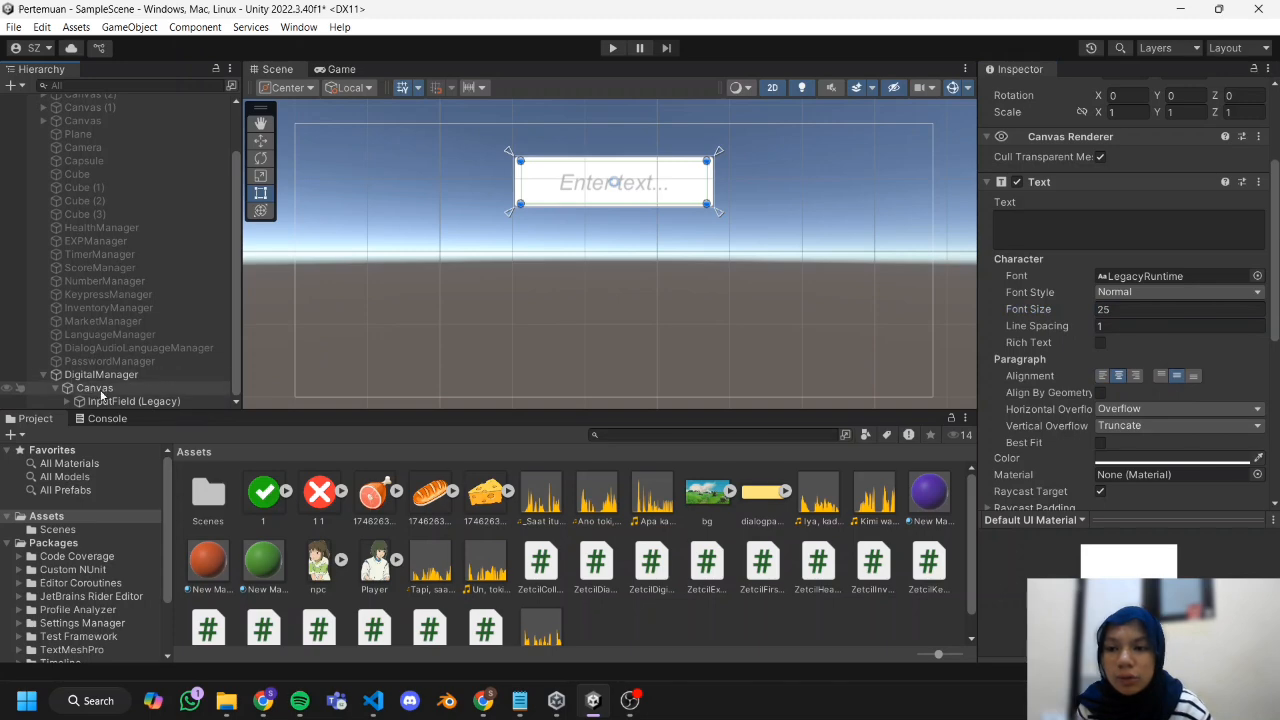
Add a legacy Button to the canvas under DigitalManager.
left_click(106, 389)
right_click(106, 389)
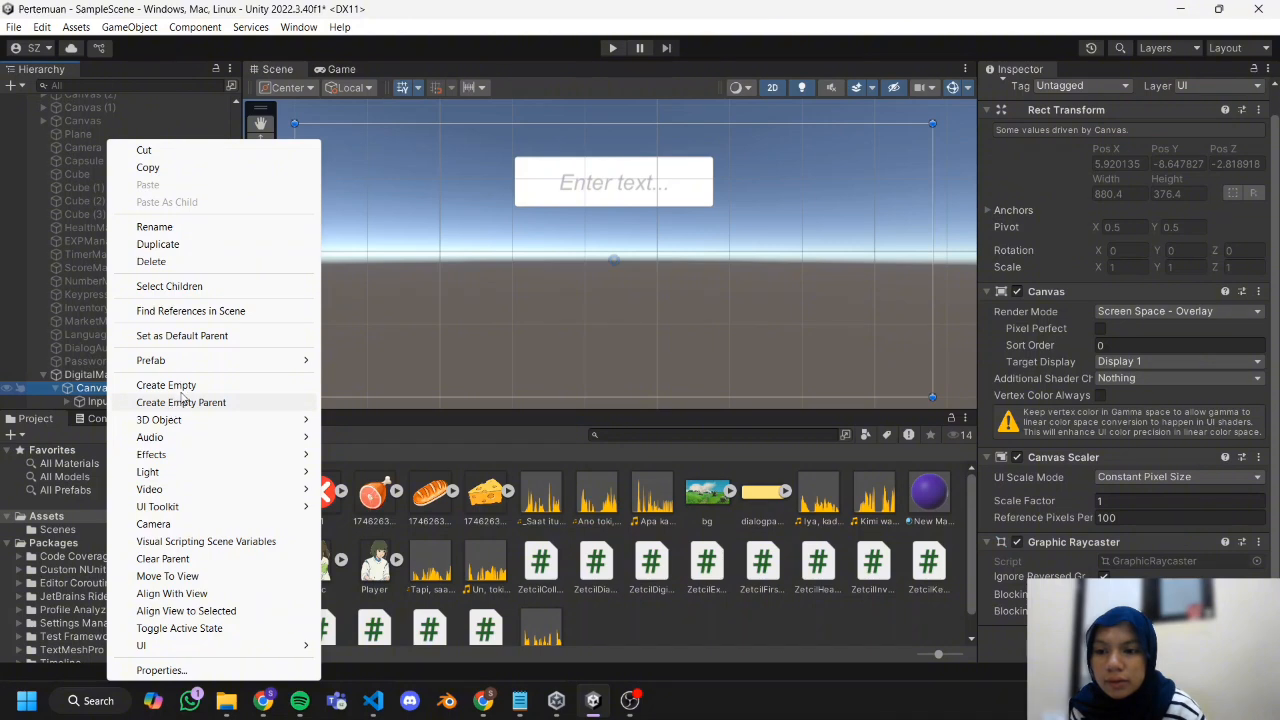
mouse_move(223, 646)
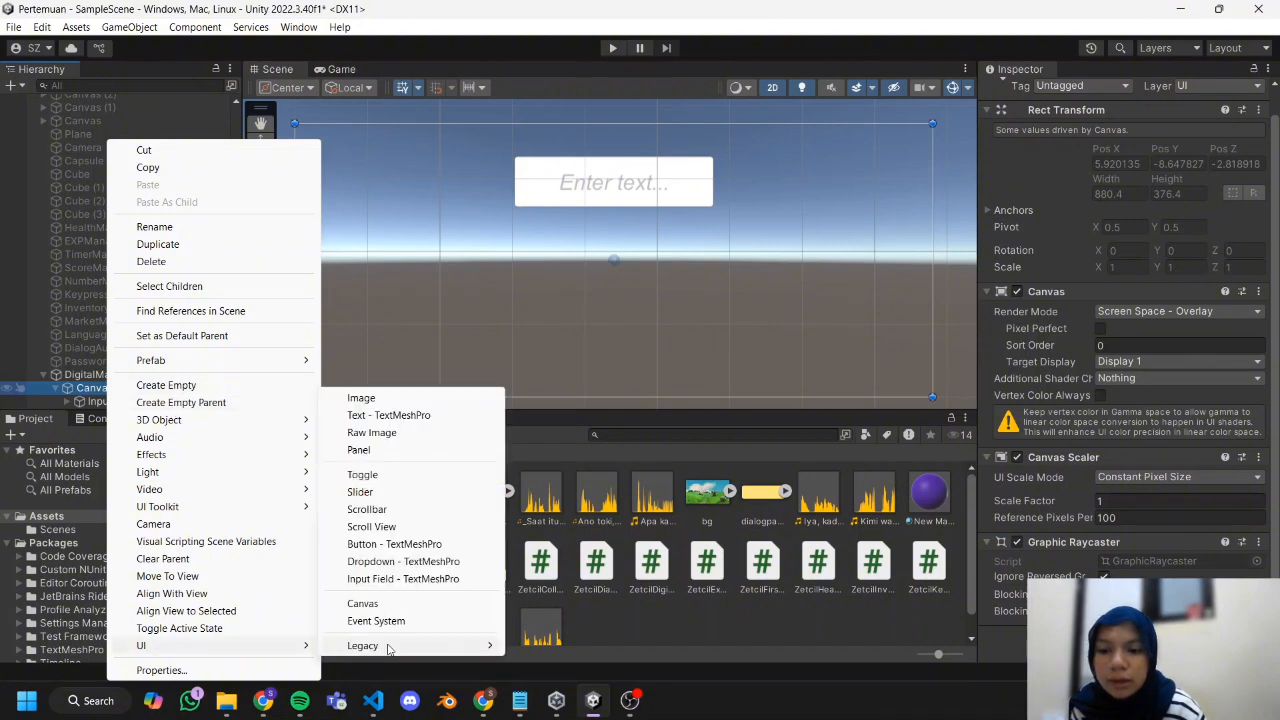
mouse_move(389, 649)
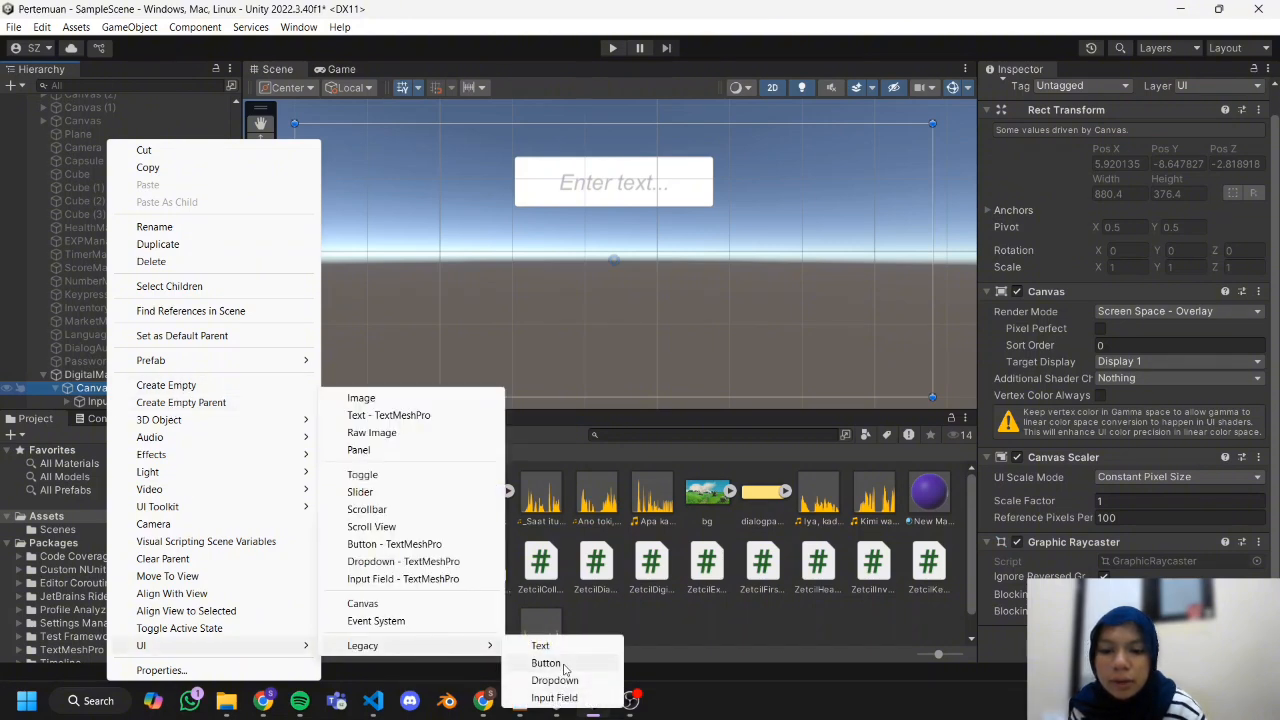
left_click(563, 665)
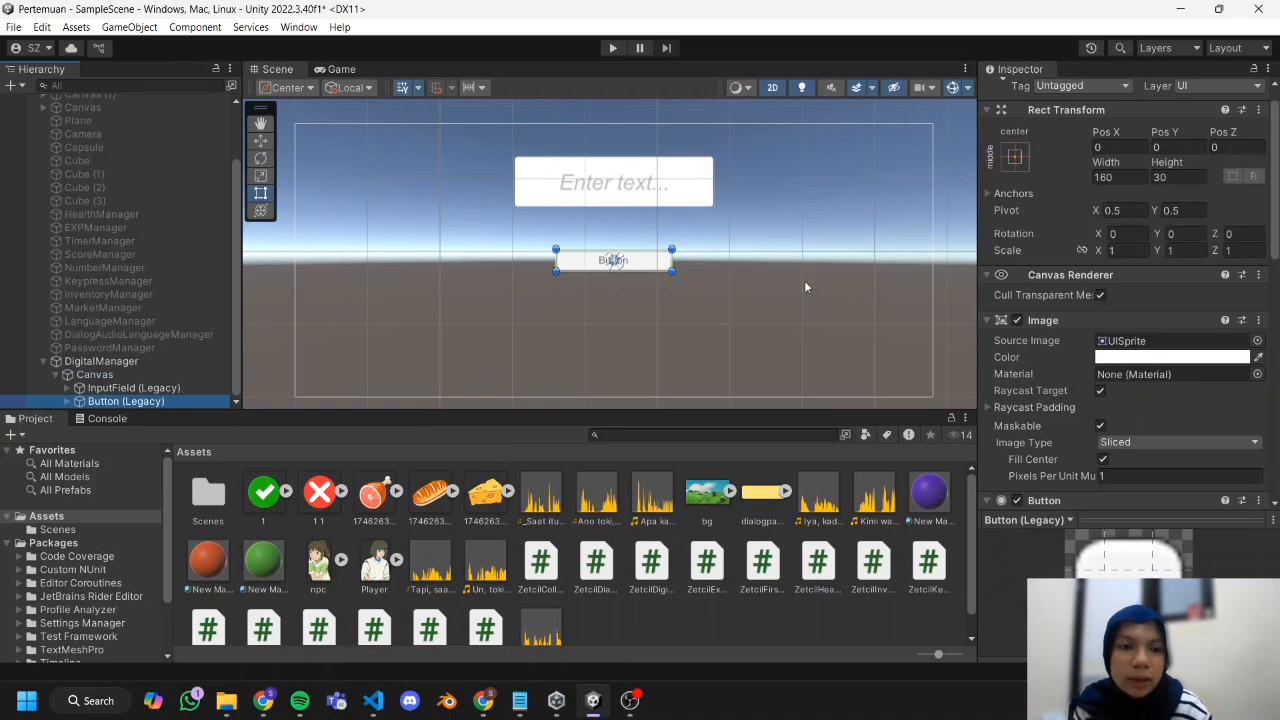
Resize the new button to a small square just below the input field's left part and rename it 1.
left_click_drag(672, 249, 598, 270)
left_click(1122, 178)
left_click_drag(578, 250, 554, 241)
left_click(634, 292)
left_click(90, 402)
type("1")
key("Return")
Set the label of button 1 to the text 1 with font size 30.
left_click(67, 401)
left_click(133, 401)
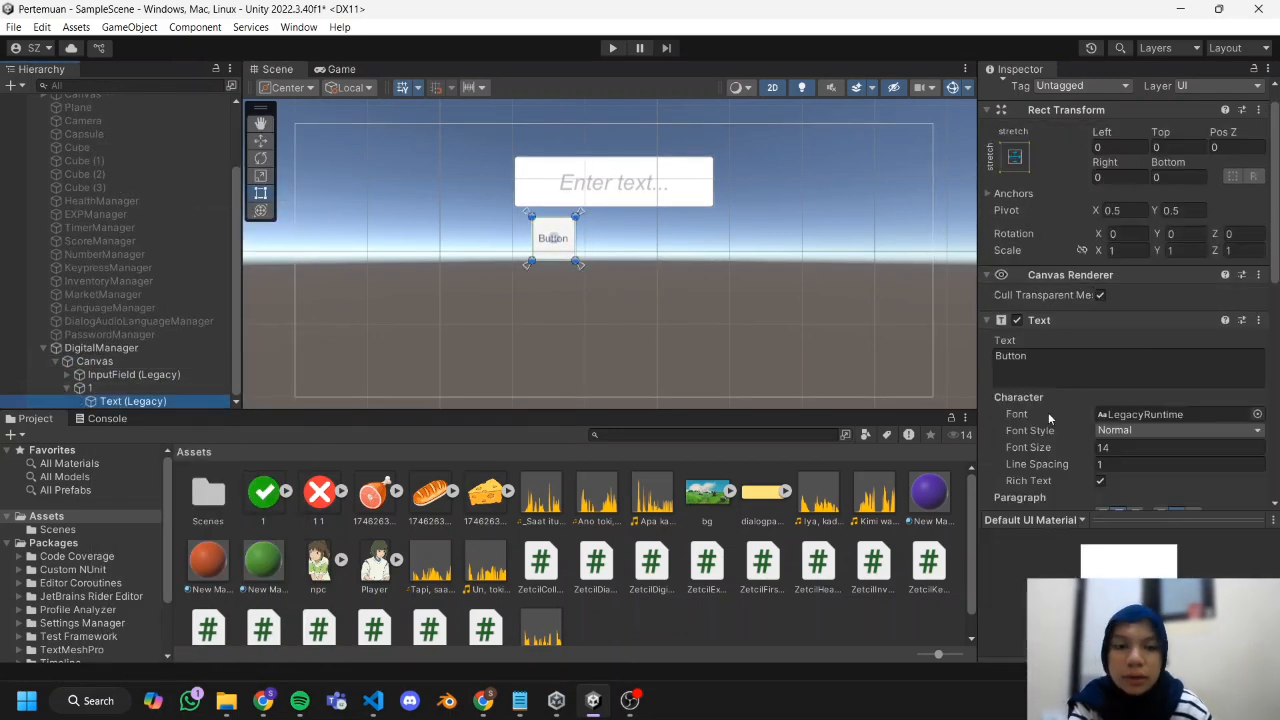
left_click(1072, 382)
type("1")
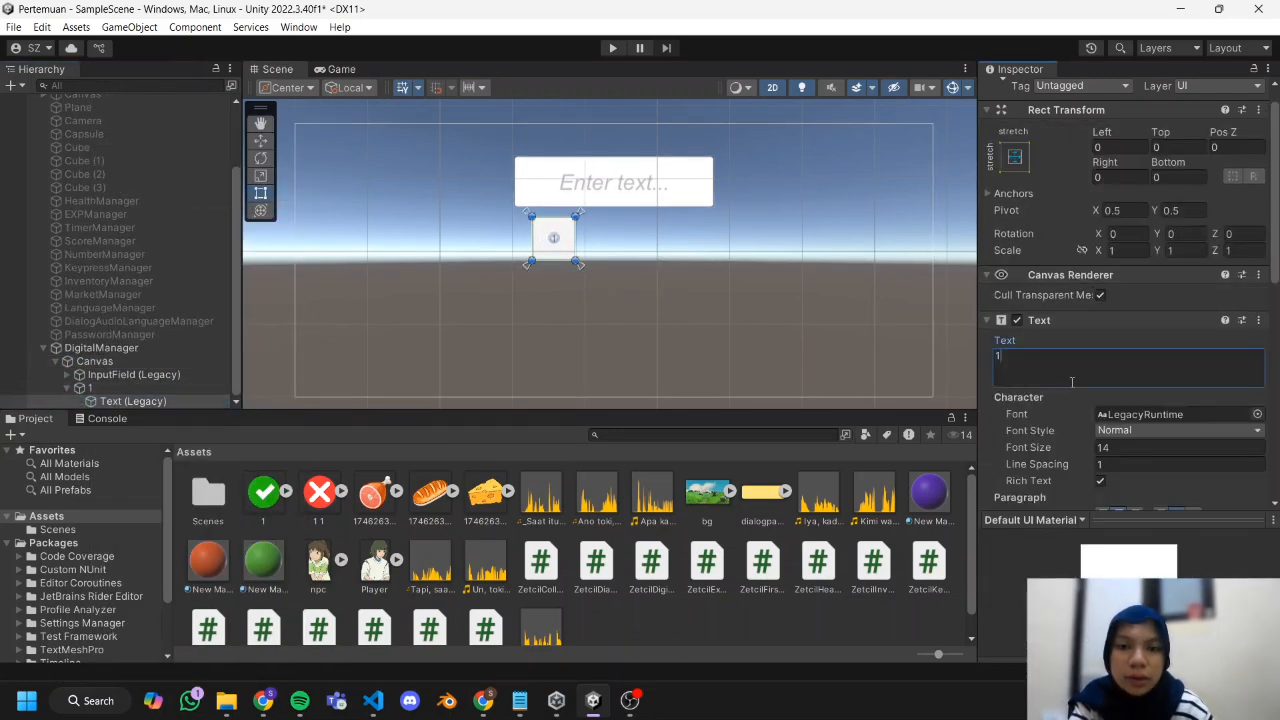
left_click(1040, 449)
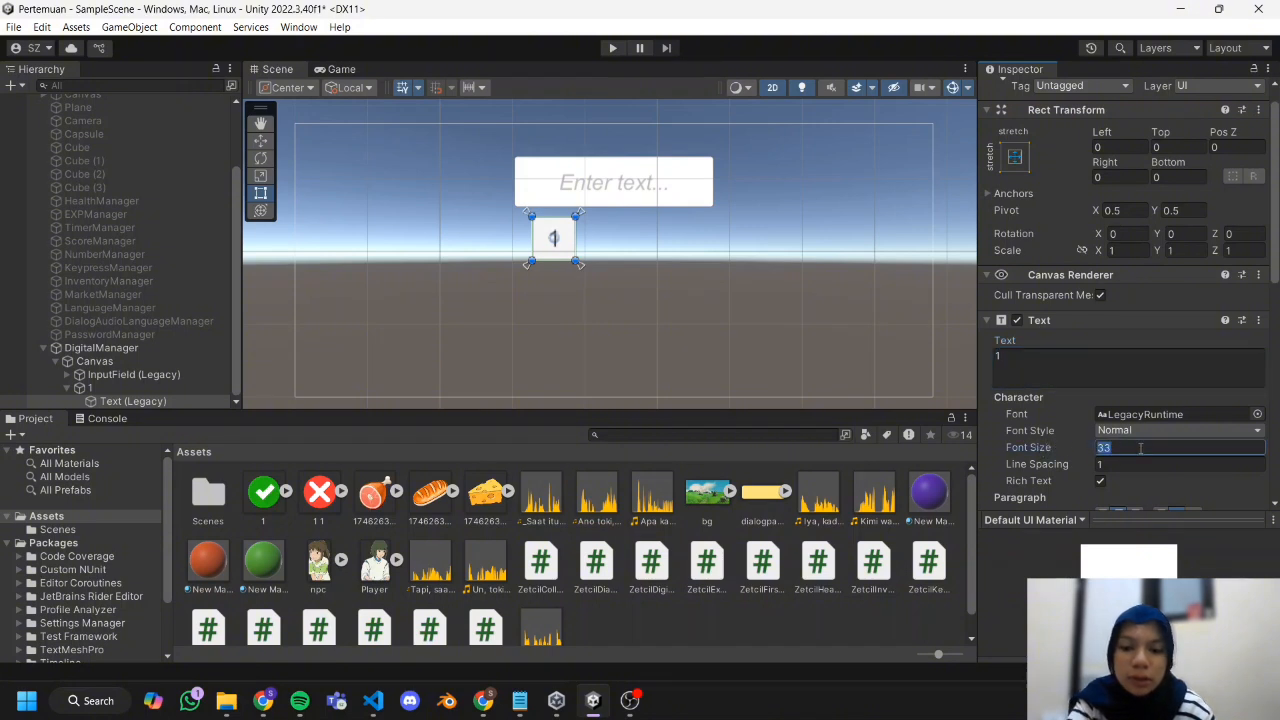
type("30")
left_click(547, 277)
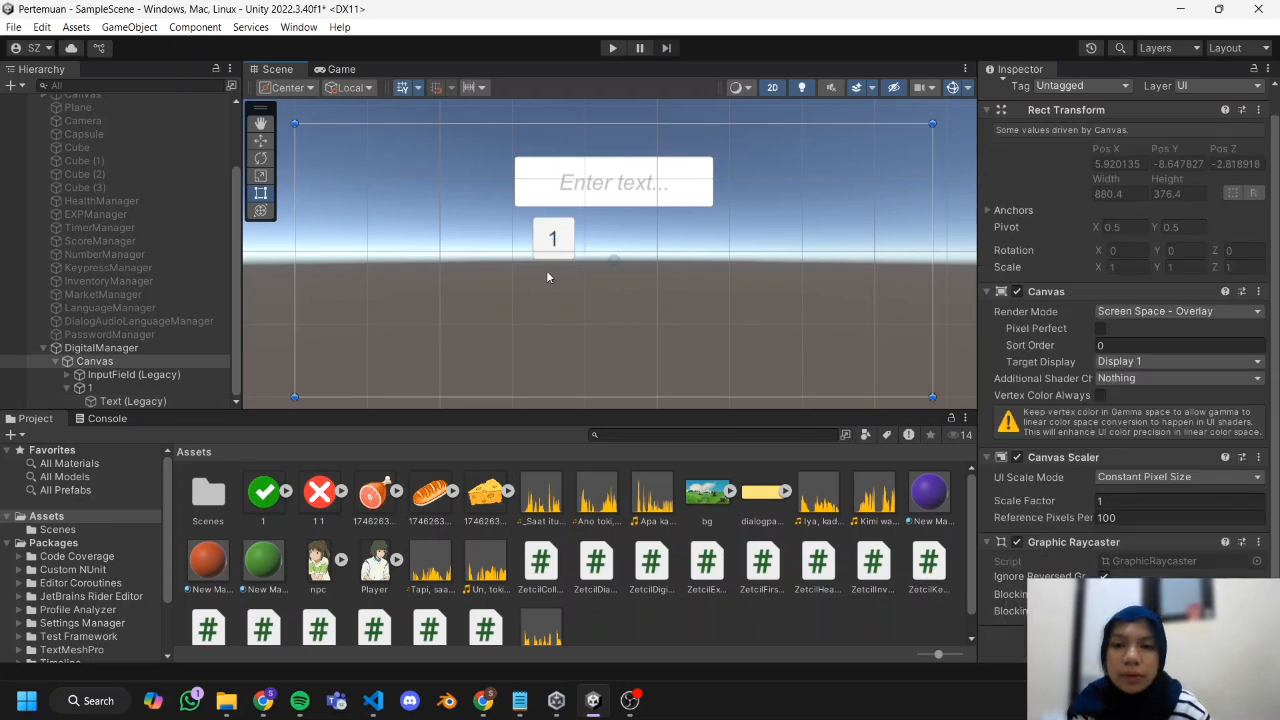
Duplicate button 1 twice, arrange the three buttons in an evenly spaced row below the input field, and shift the row slightly.
left_click(549, 245)
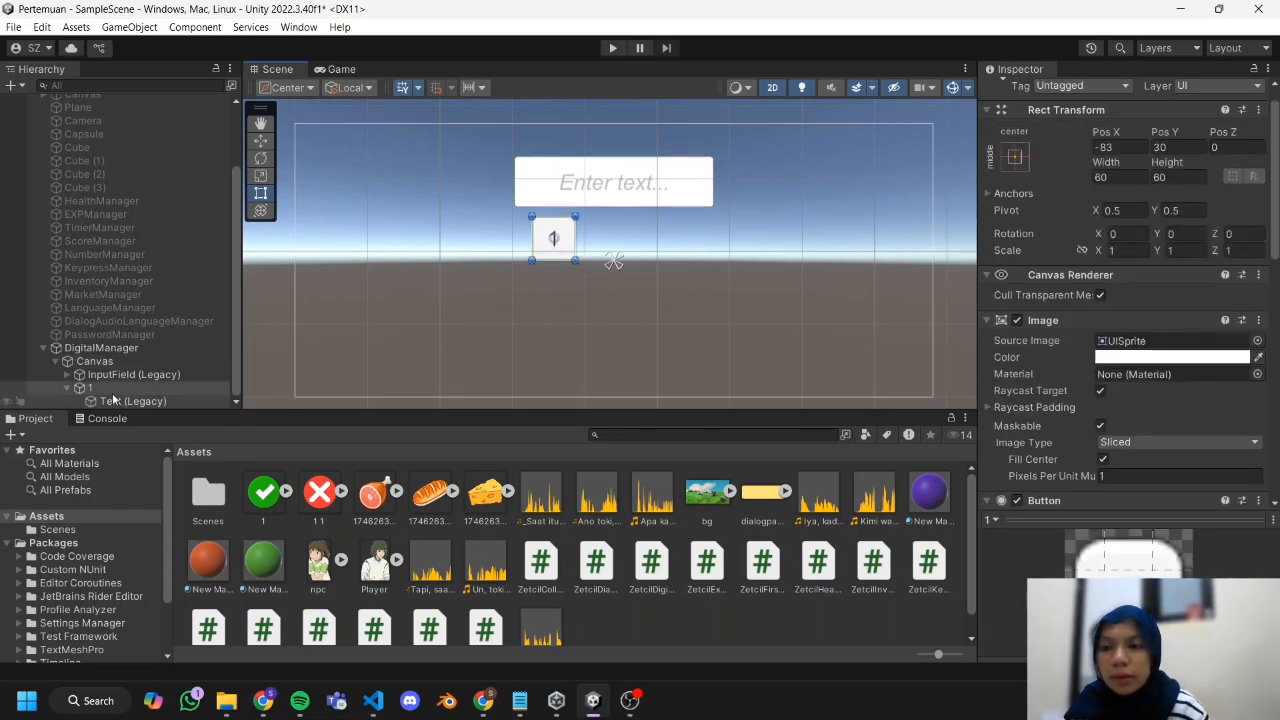
left_click(67, 387)
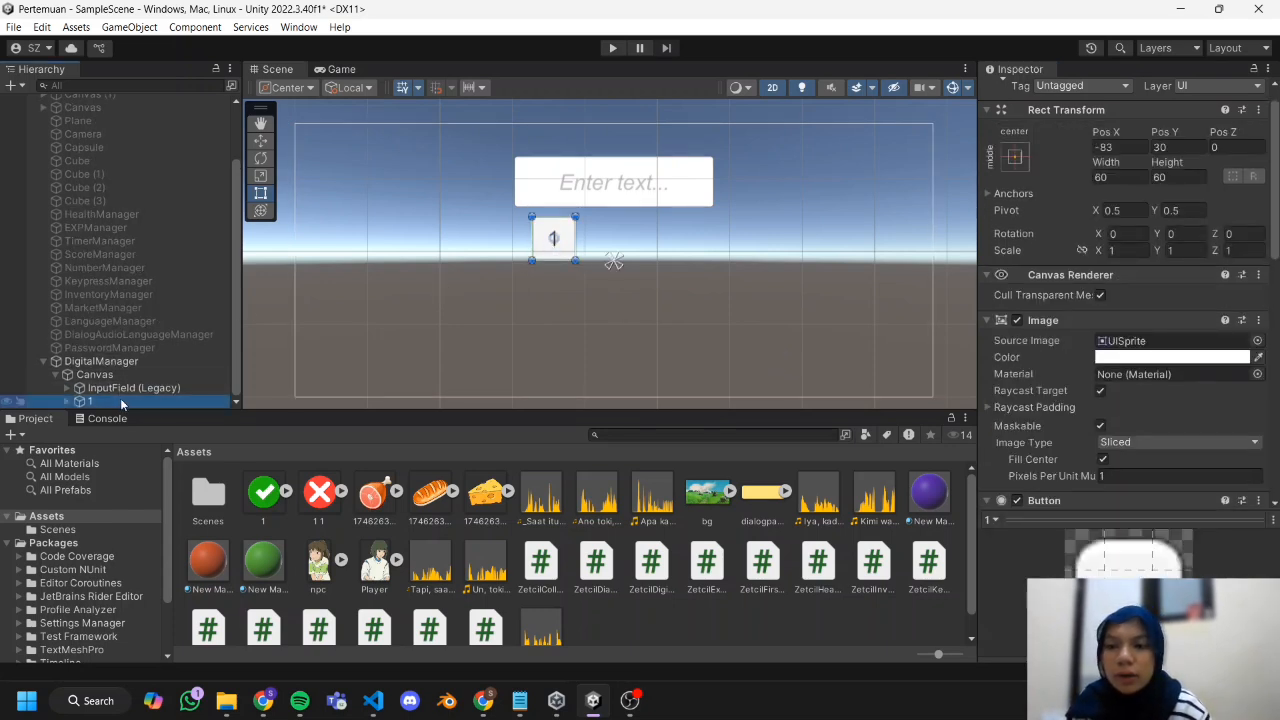
key("ctrl+d")
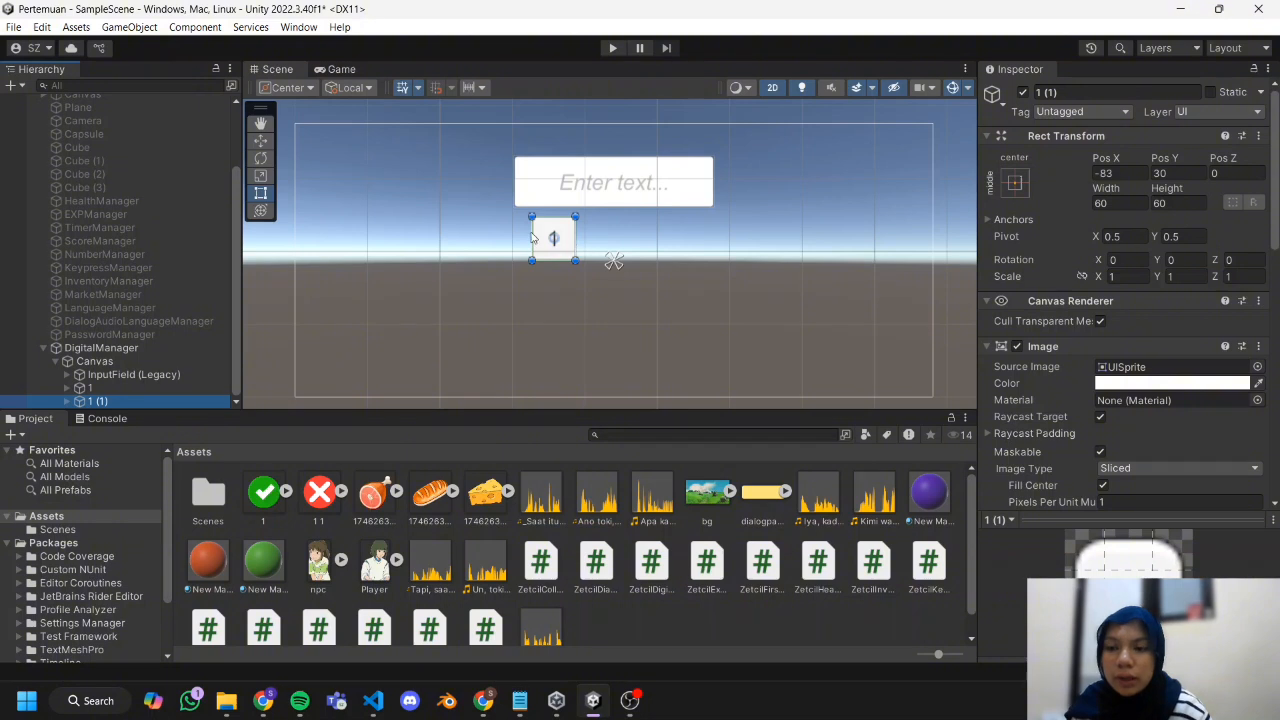
left_click(258, 142)
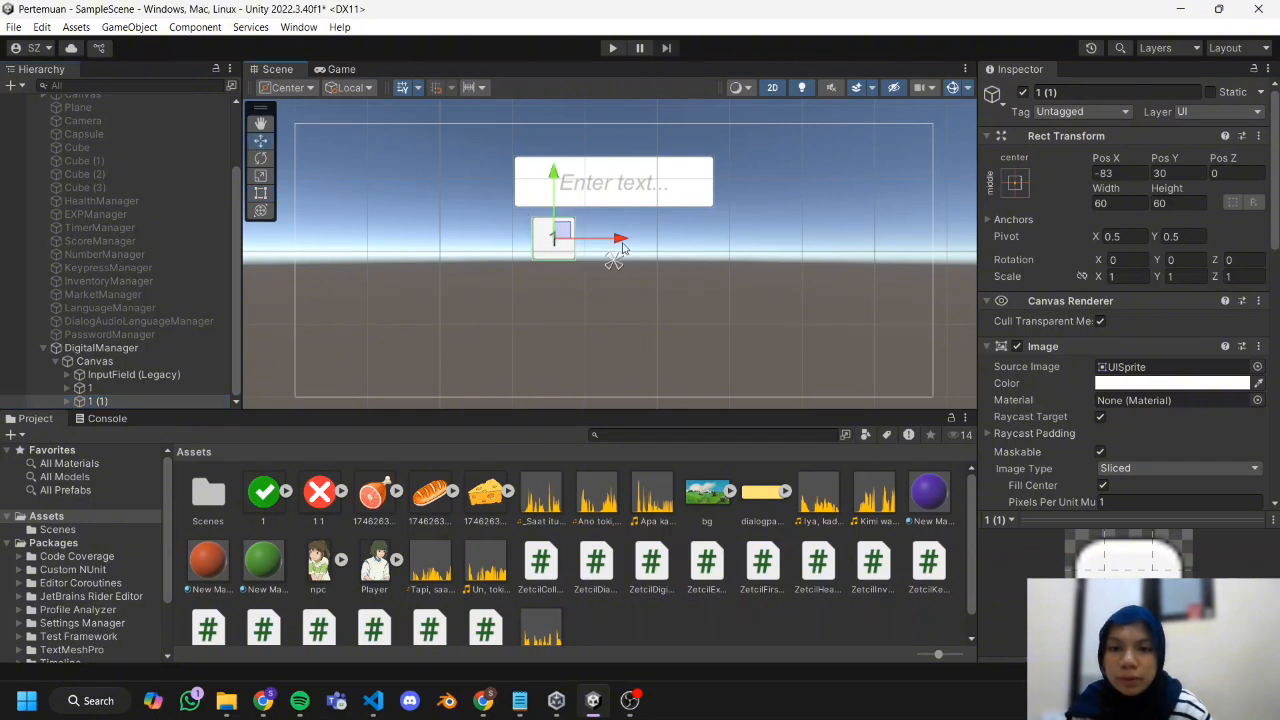
key("ctrl+d")
left_click_drag(621, 242, 748, 257)
left_click(748, 257)
left_click(164, 388)
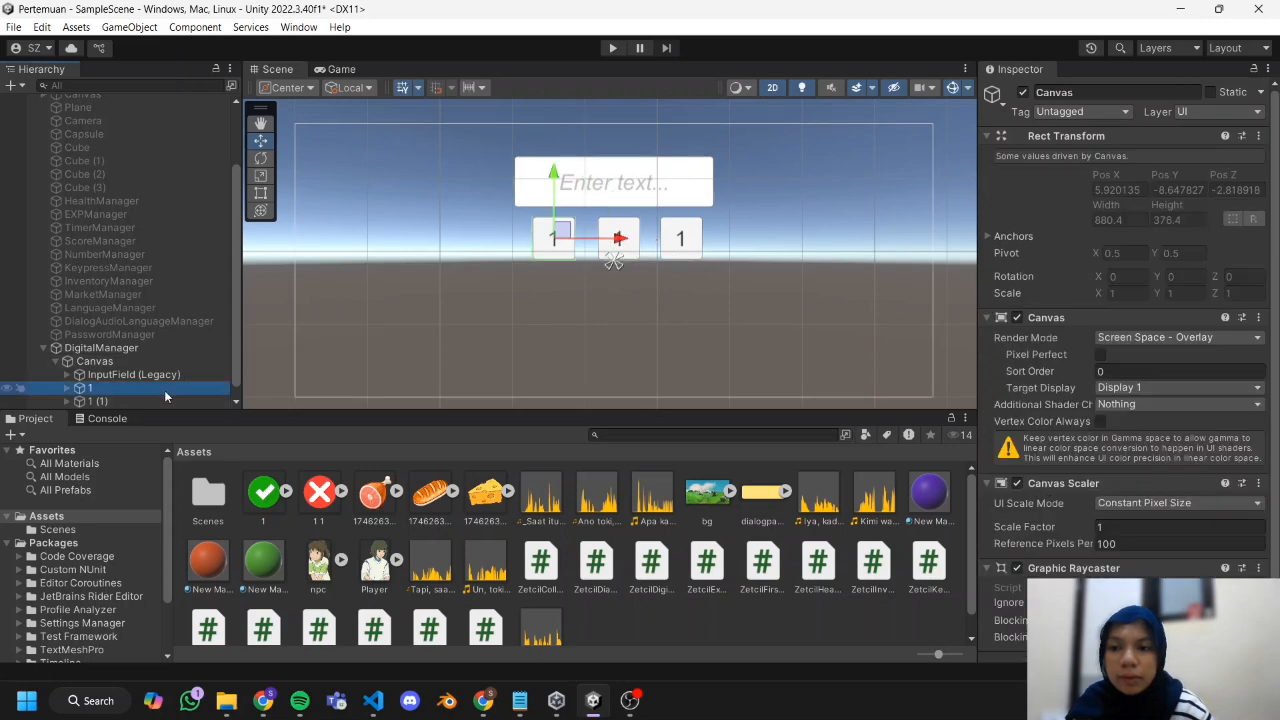
scroll(165, 392, "down", 1)
left_click(160, 401, "shift")
left_click_drag(625, 231, 622, 243)
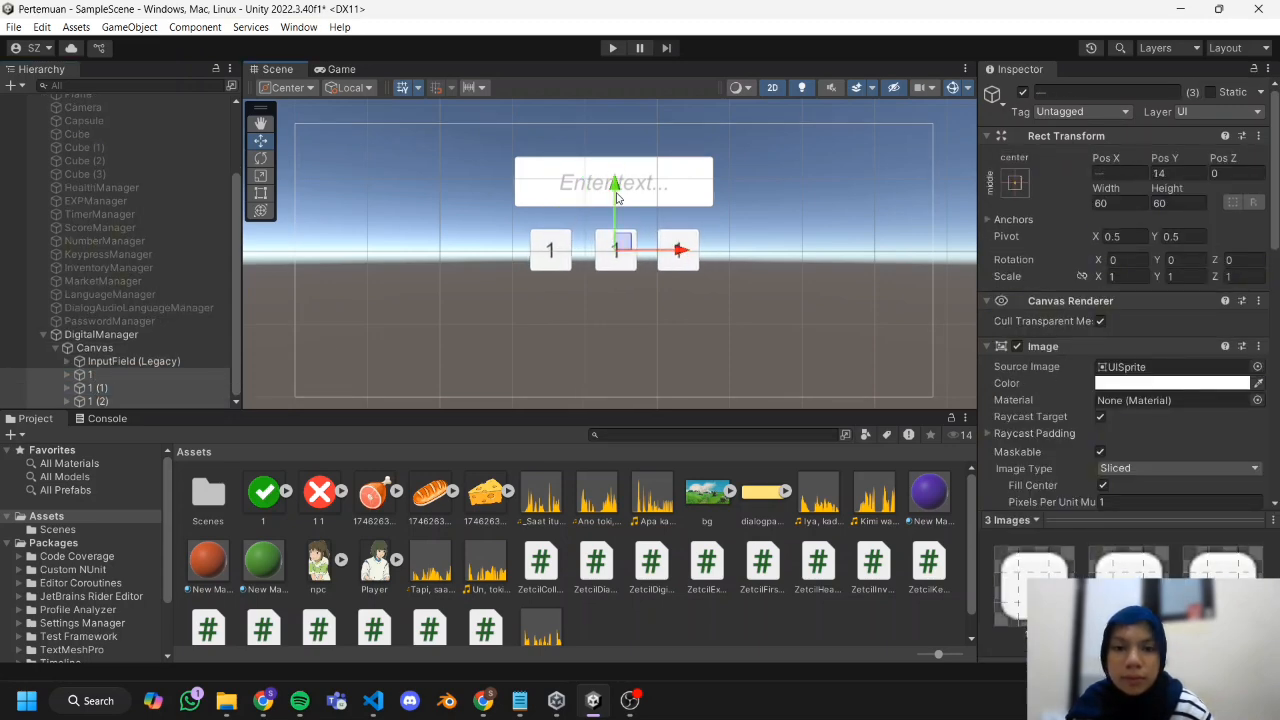
Duplicate the row of three buttons twice and place the copies below it to form a three-by-three keypad grid.
left_click(130, 391)
left_click_drag(617, 198, 615, 291)
left_click(130, 401)
left_click(130, 376, "shift")
key("ctrl+d")
key("ctrl+d")
Rename the duplicated keypad buttons 2 to 9, numbered row by row from the upper left.
right_click(114, 347)
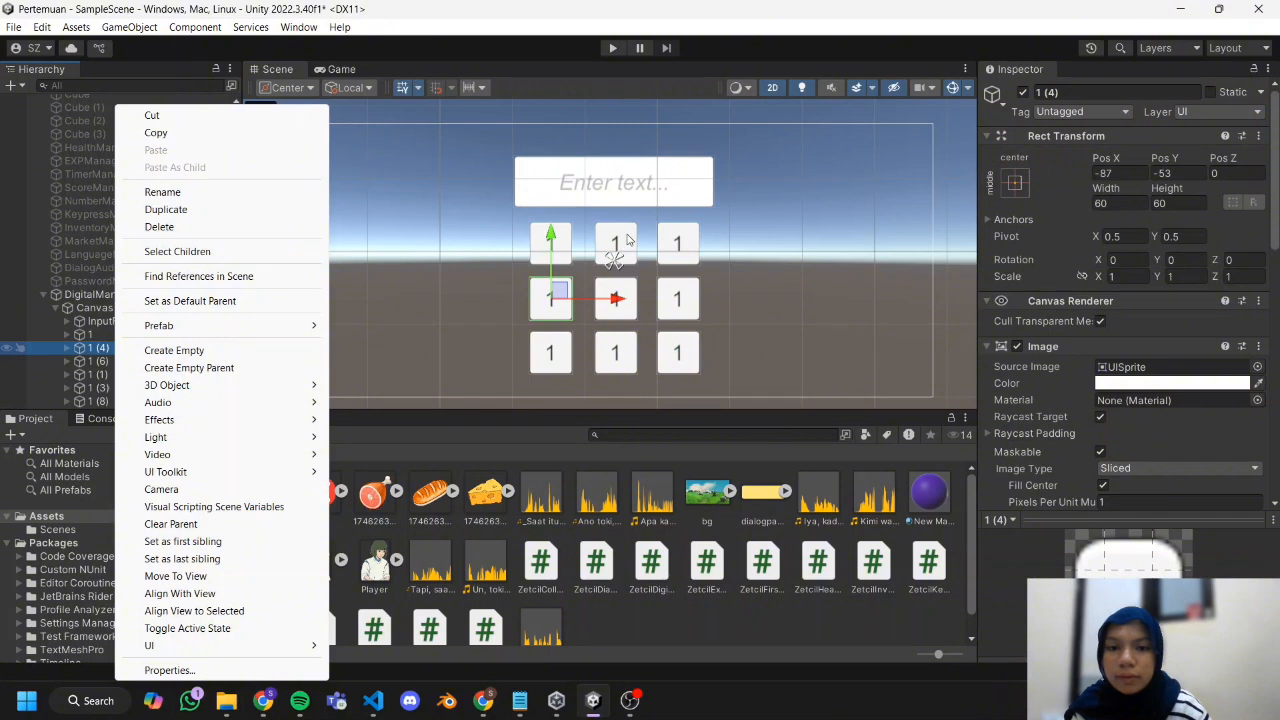
left_click(627, 237)
left_click(627, 237)
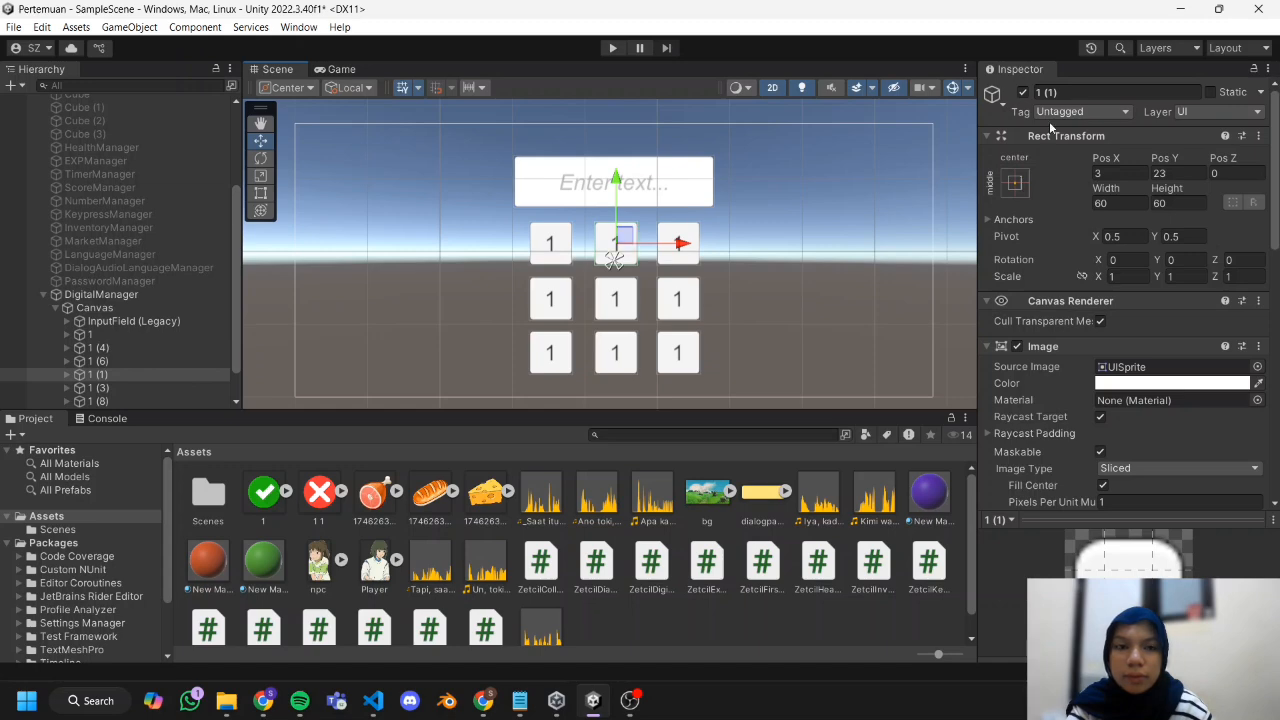
left_click(1070, 92)
type("2")
left_click(678, 243)
left_click(1091, 93)
type("3")
left_click(678, 299)
left_click(678, 353)
type("9")
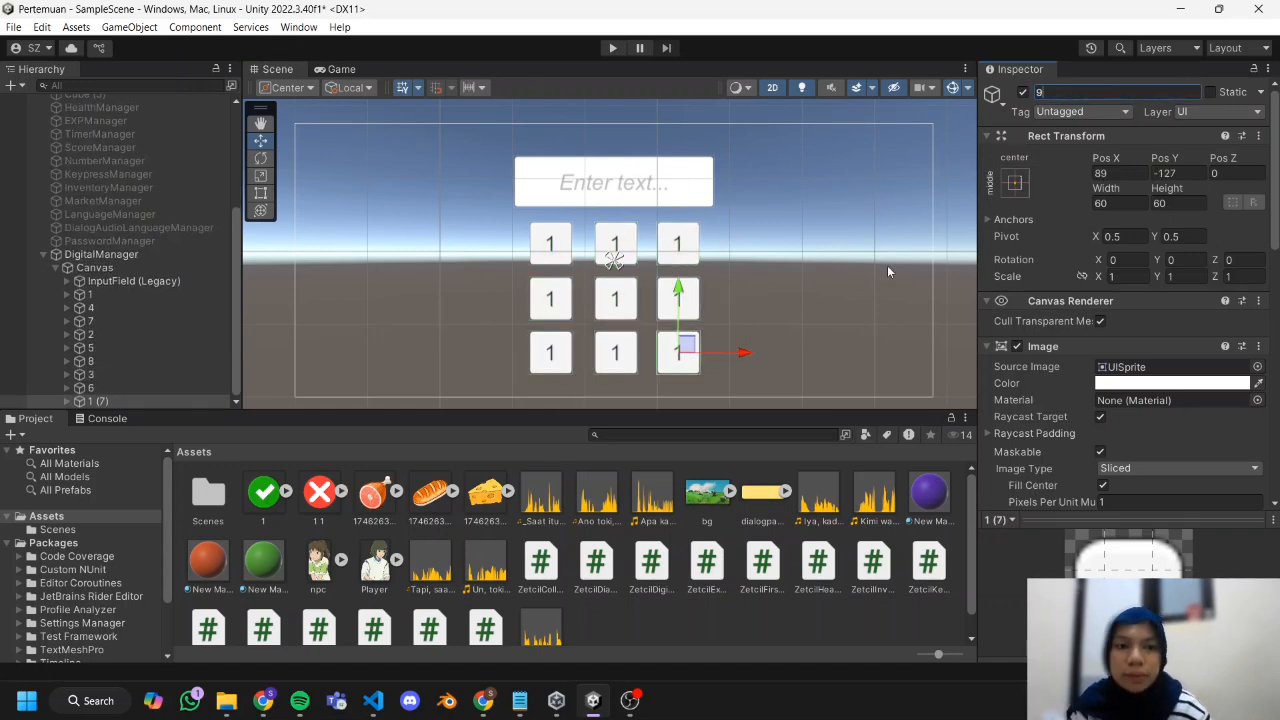
Move the input field and all nine keypad buttons together slightly higher on the canvas.
left_click_drag(768, 386, 492, 138)
left_click_drag(613, 201, 613, 181)
left_click(96, 268)
Set the label text of buttons 4, 7, 2 and 5 to their own numbers.
scroll(127, 343, "down", 1)
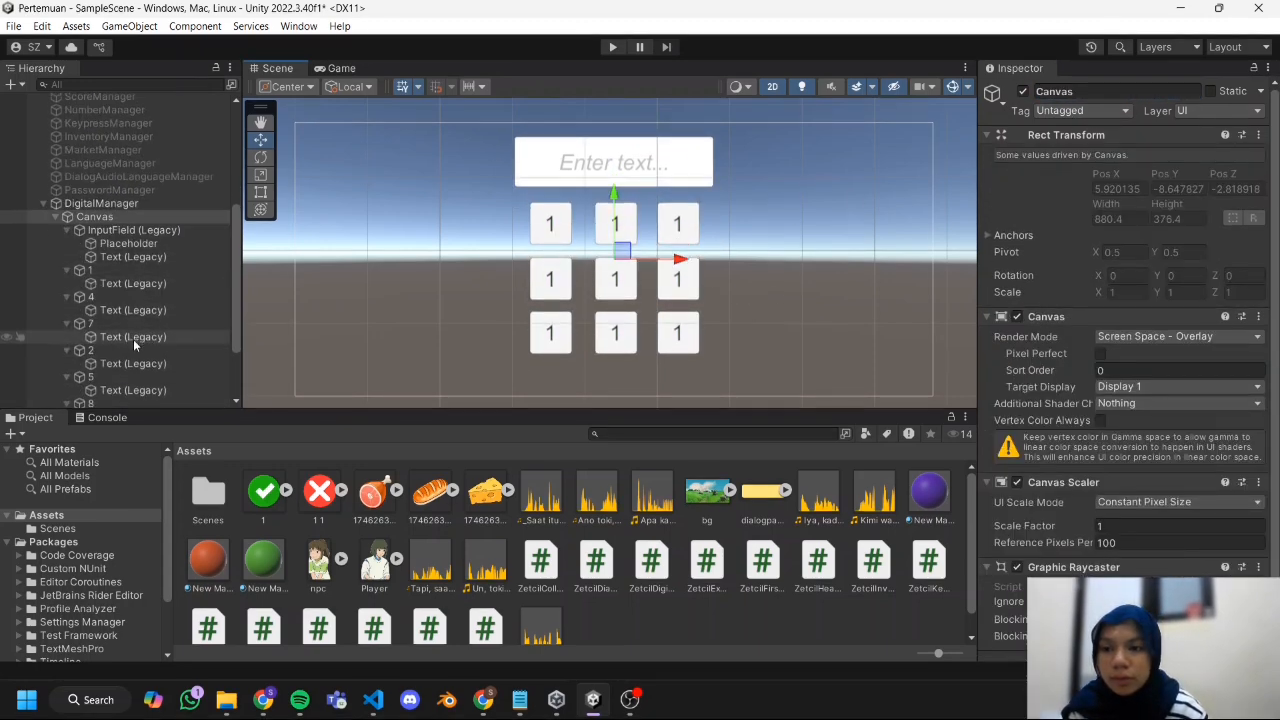
left_click(144, 311)
left_click(1120, 403)
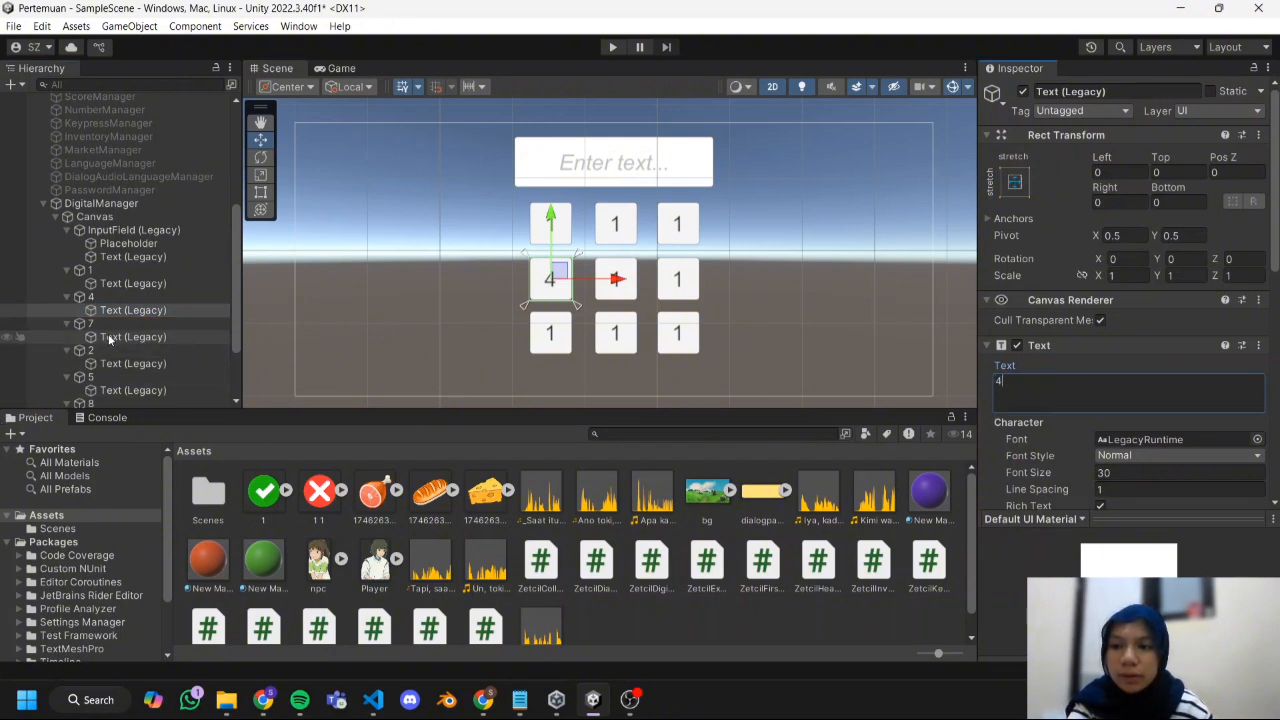
left_click(110, 340)
left_click(1121, 399)
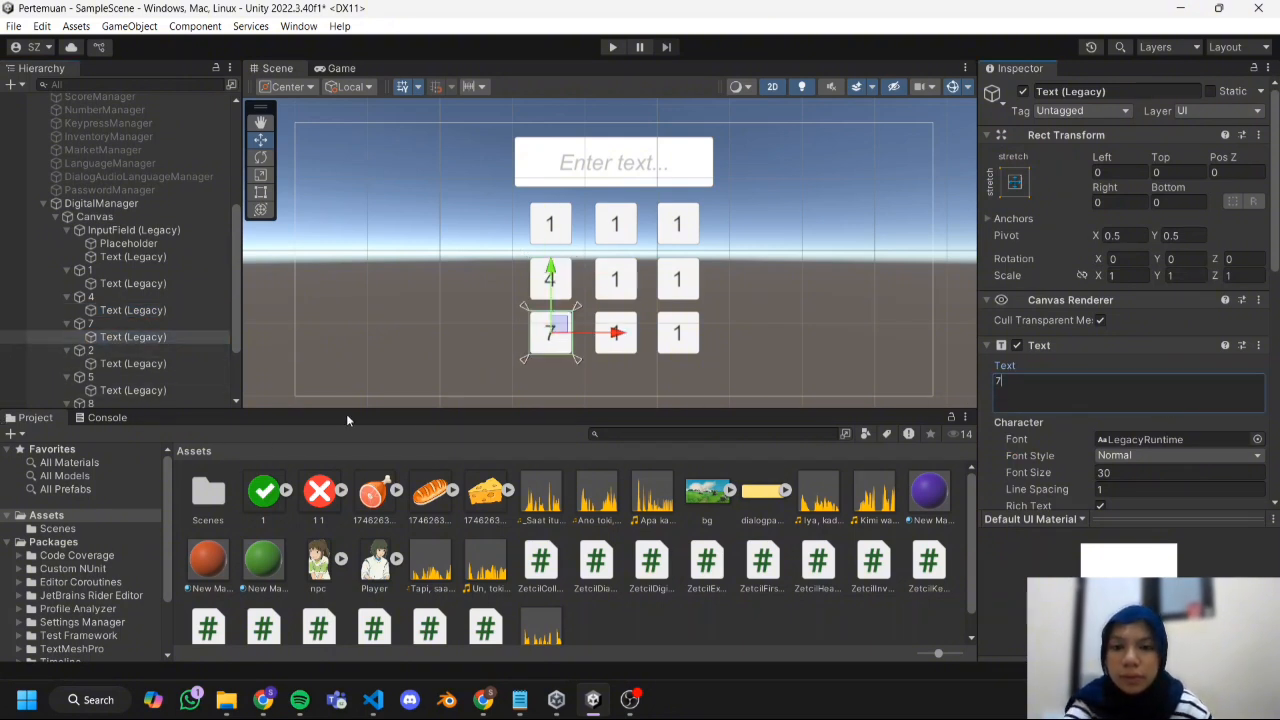
left_click(133, 364)
left_click(1040, 397)
type("2")
left_click(133, 391)
left_click(1022, 395)
type("5")
Set the label text of buttons 8, 3, 6 and 9 to their own numbers.
scroll(140, 370, "down", 3)
left_click(133, 320)
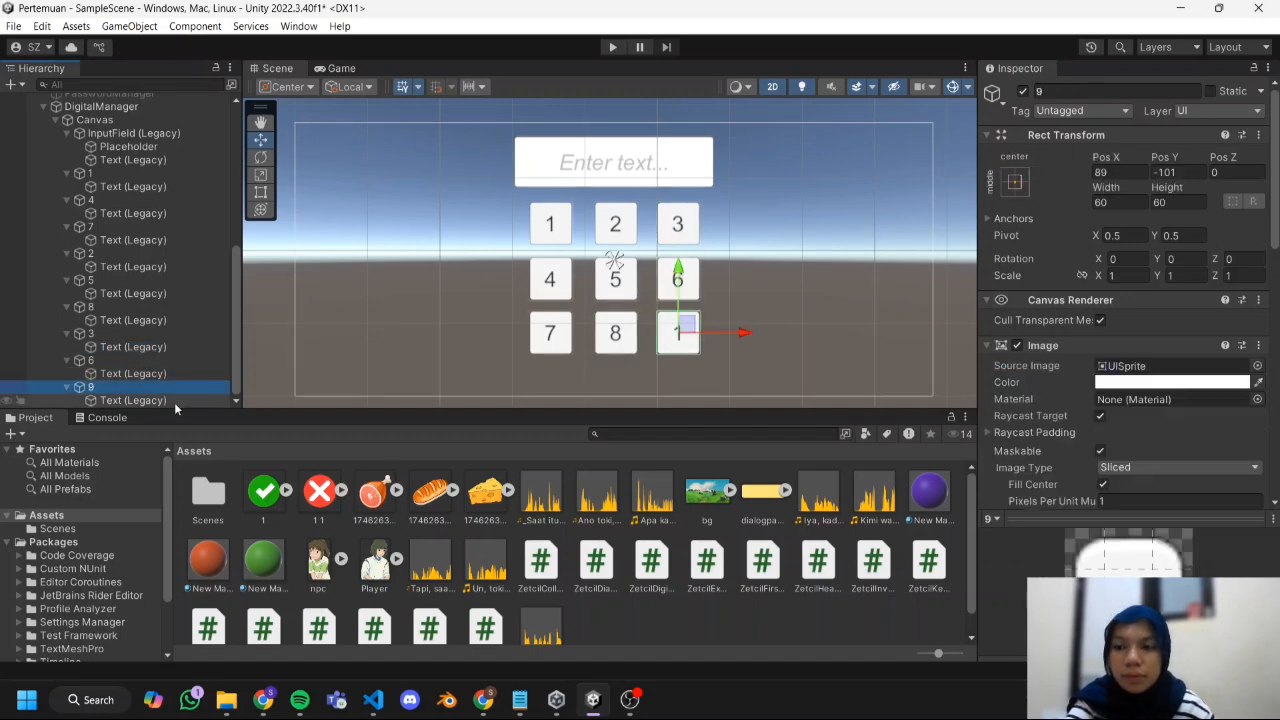
left_click(137, 400)
left_click(1040, 394)
type("9")
left_click(798, 332)
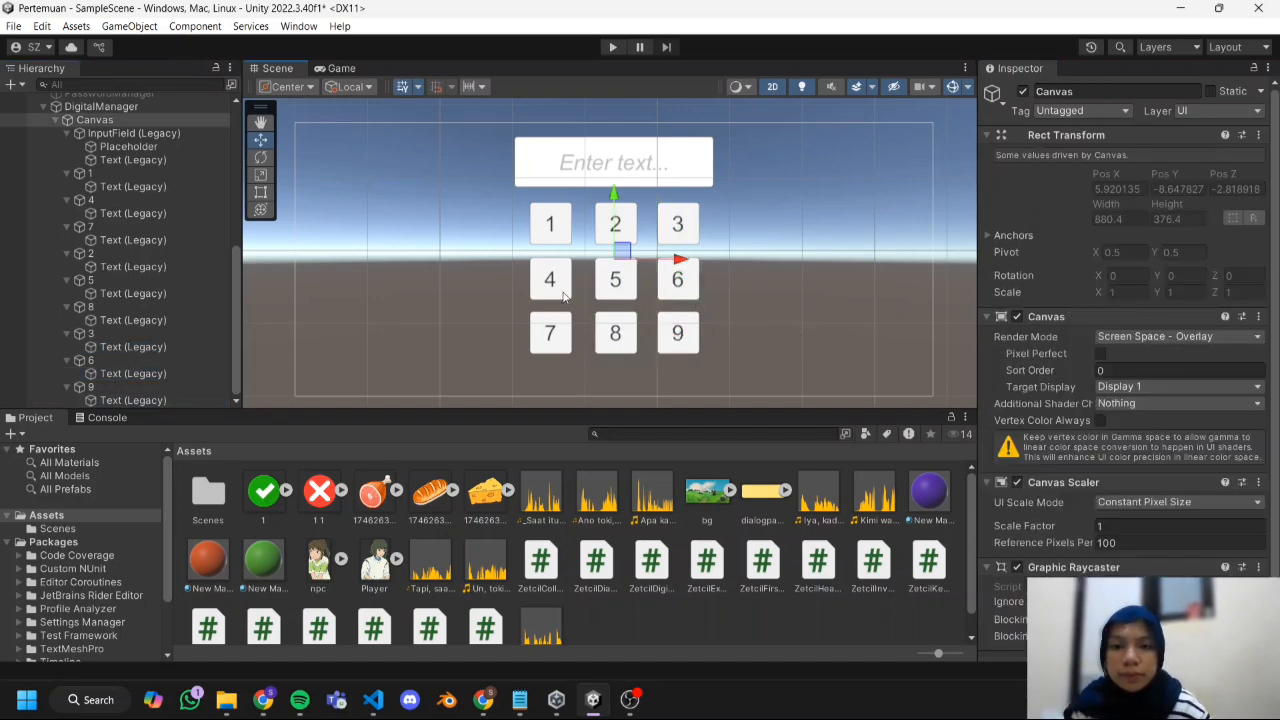
Add a legacy Button to the DigitalManager canvas and move it down below the keypad's last row.
right_click(94, 120)
mouse_move(266, 629)
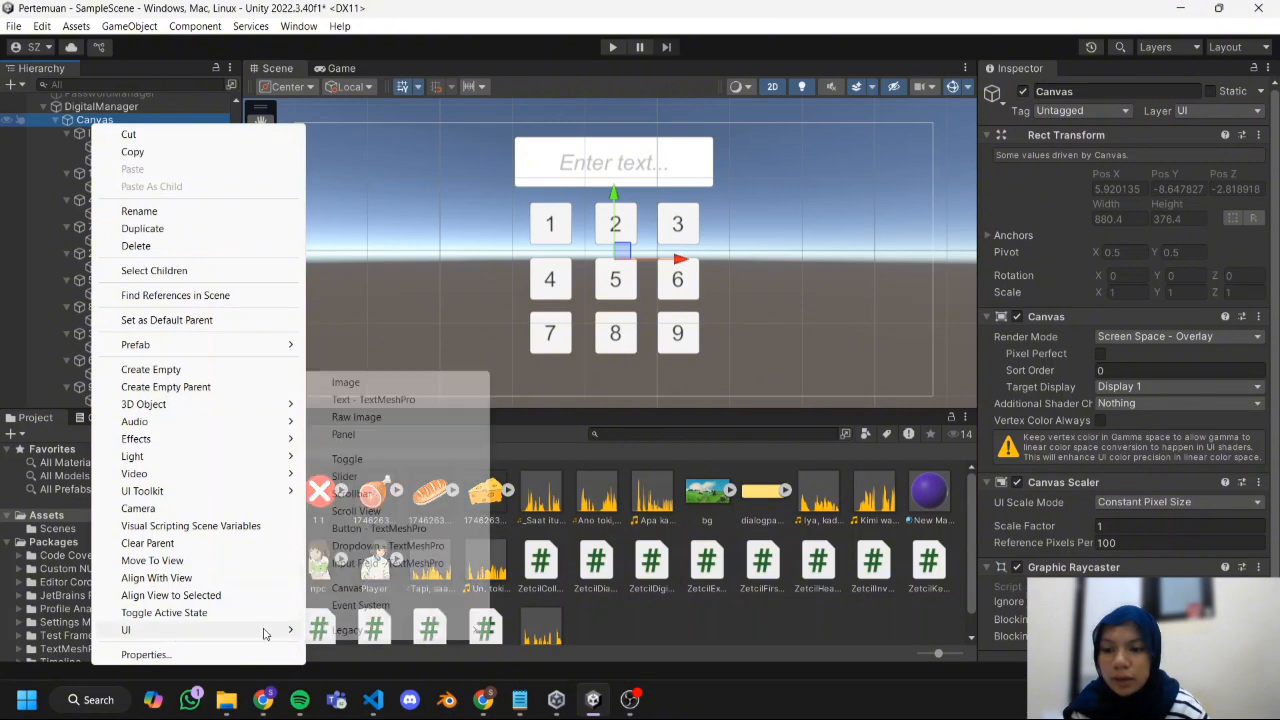
mouse_move(470, 629)
left_click(530, 648)
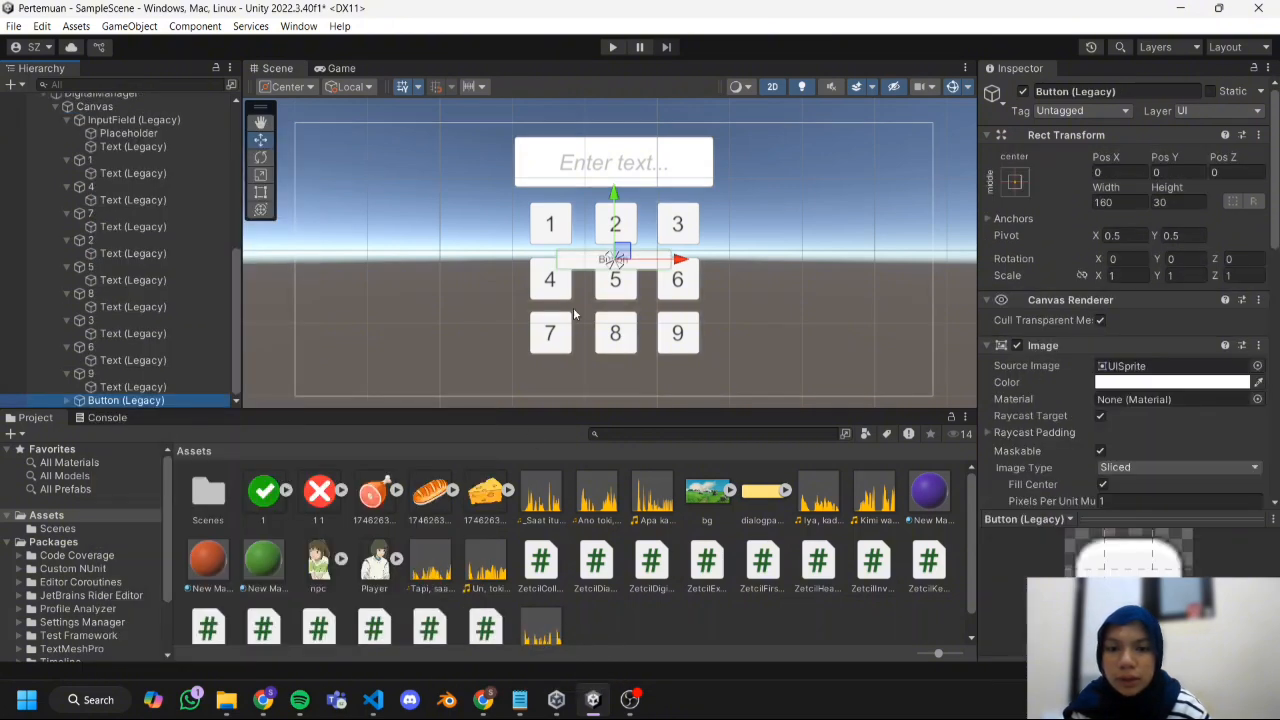
left_click_drag(615, 200, 620, 318)
Widen the new button to nearly the width of the keypad, centre it, and set its label to Submit.
key("t")
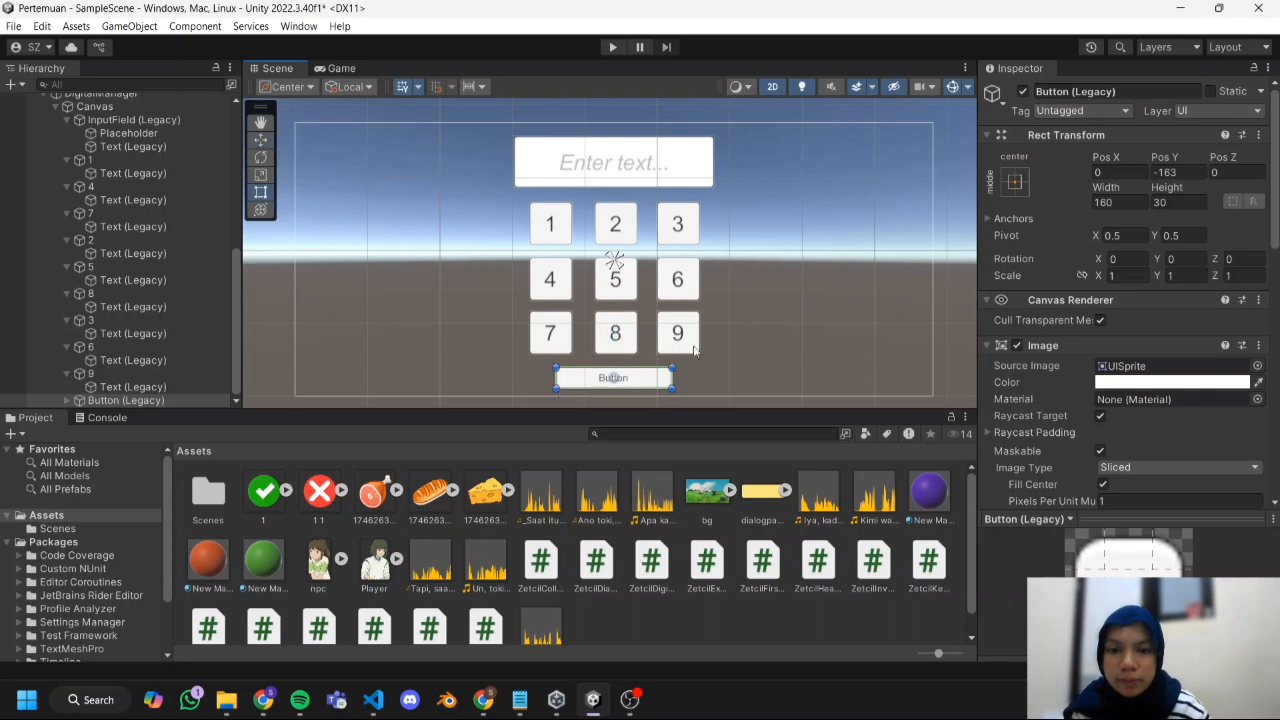
left_click_drag(556, 388, 543, 390)
left_click_drag(672, 367, 691, 363)
left_click_drag(616, 378, 615, 378)
left_click(68, 402)
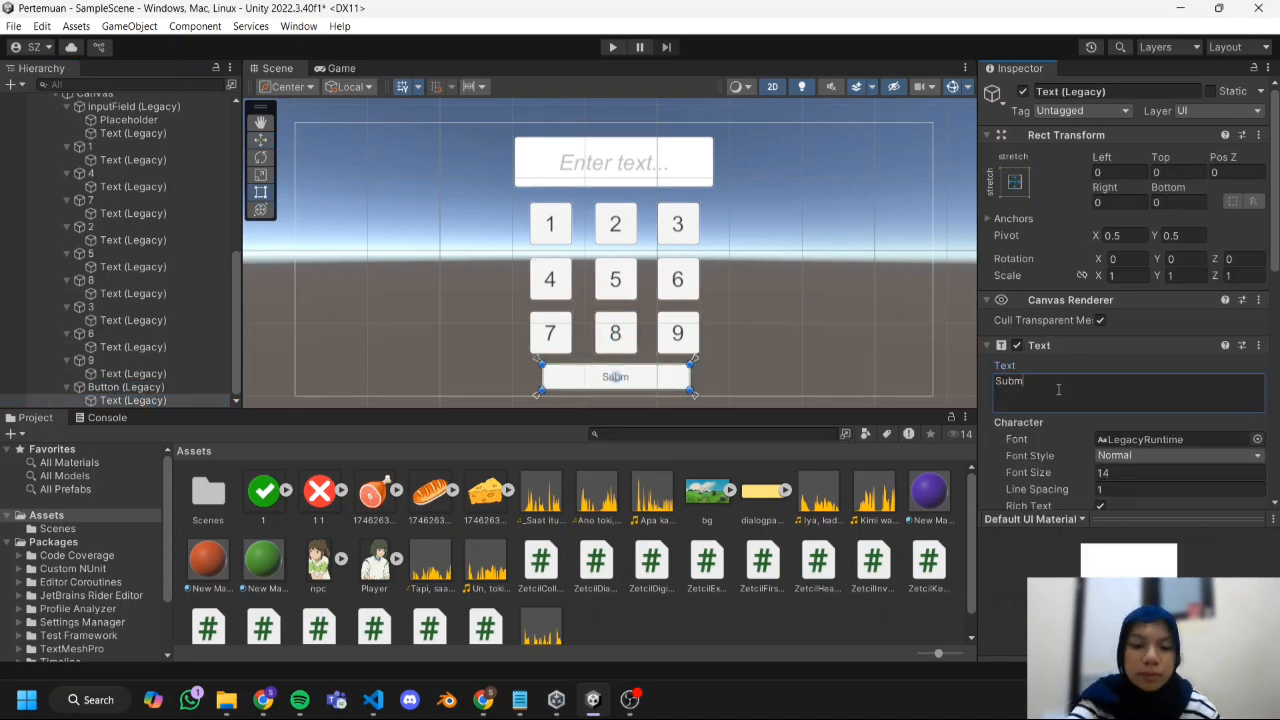
type("Submit")
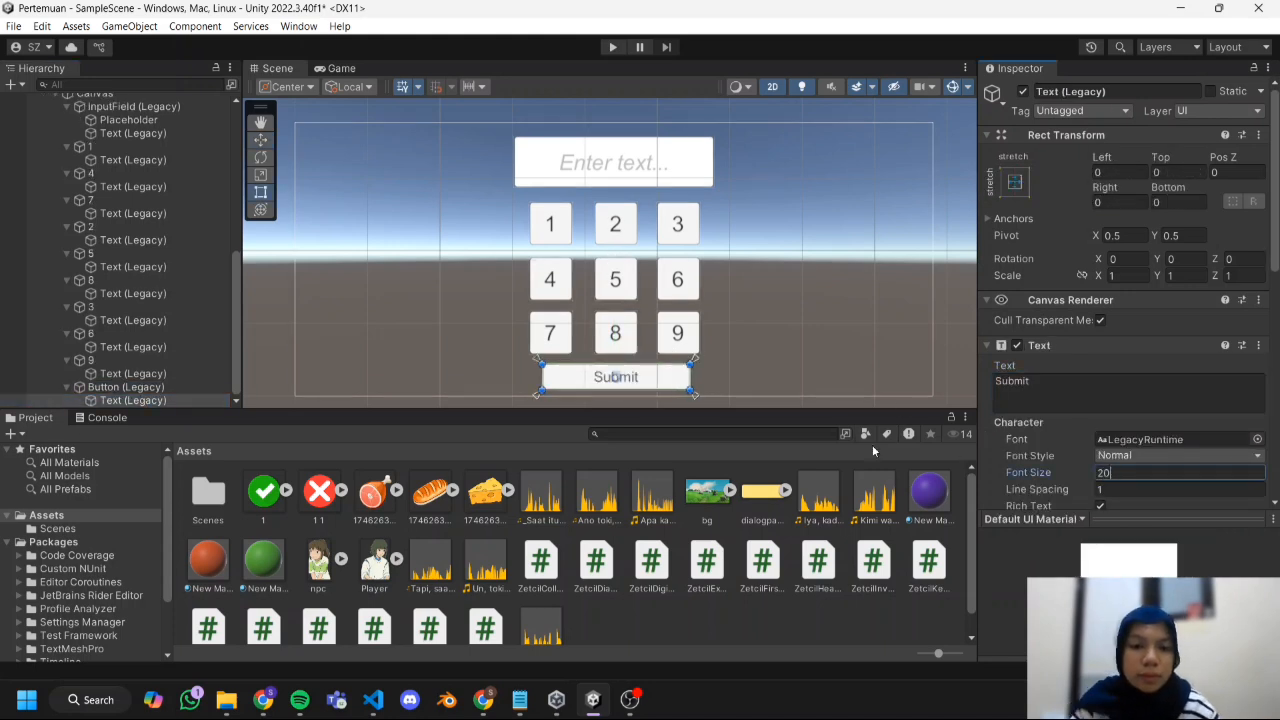
Assign InputField (Legacy) as the Target Input Field of DigitalManager's Zetcil Digital script.
left_click(120, 113)
left_click(70, 114)
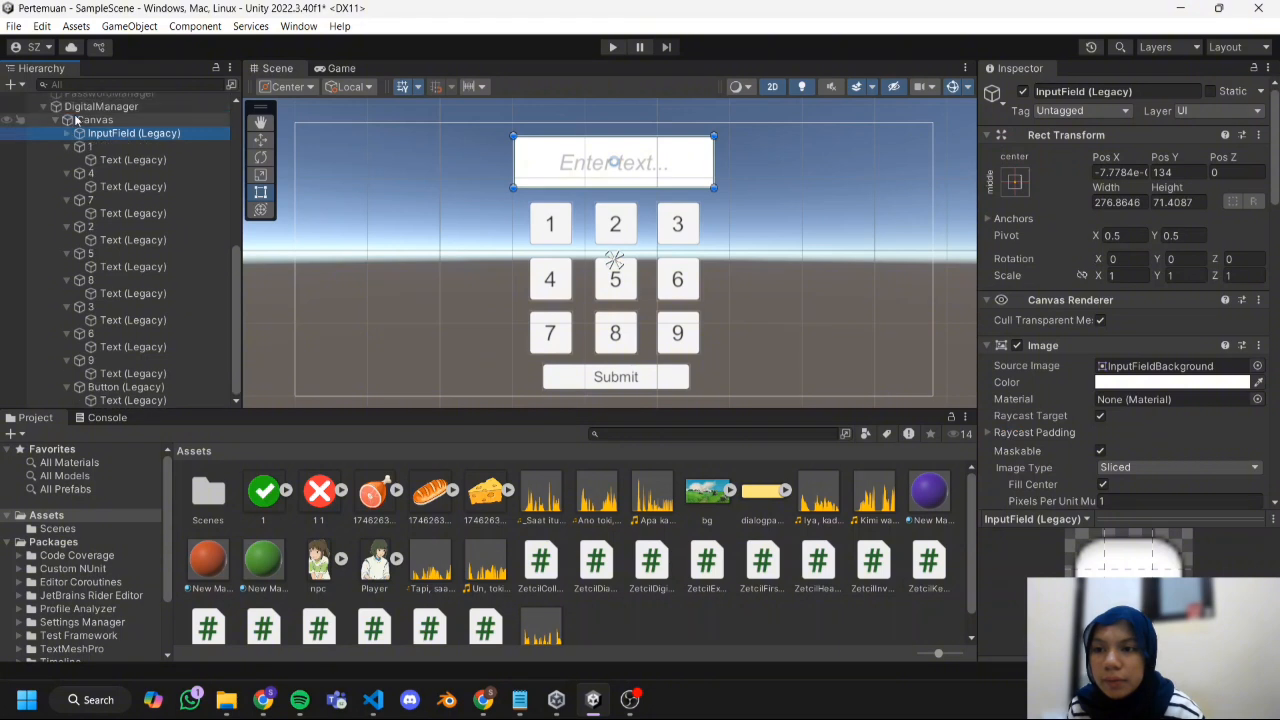
left_click(65, 136)
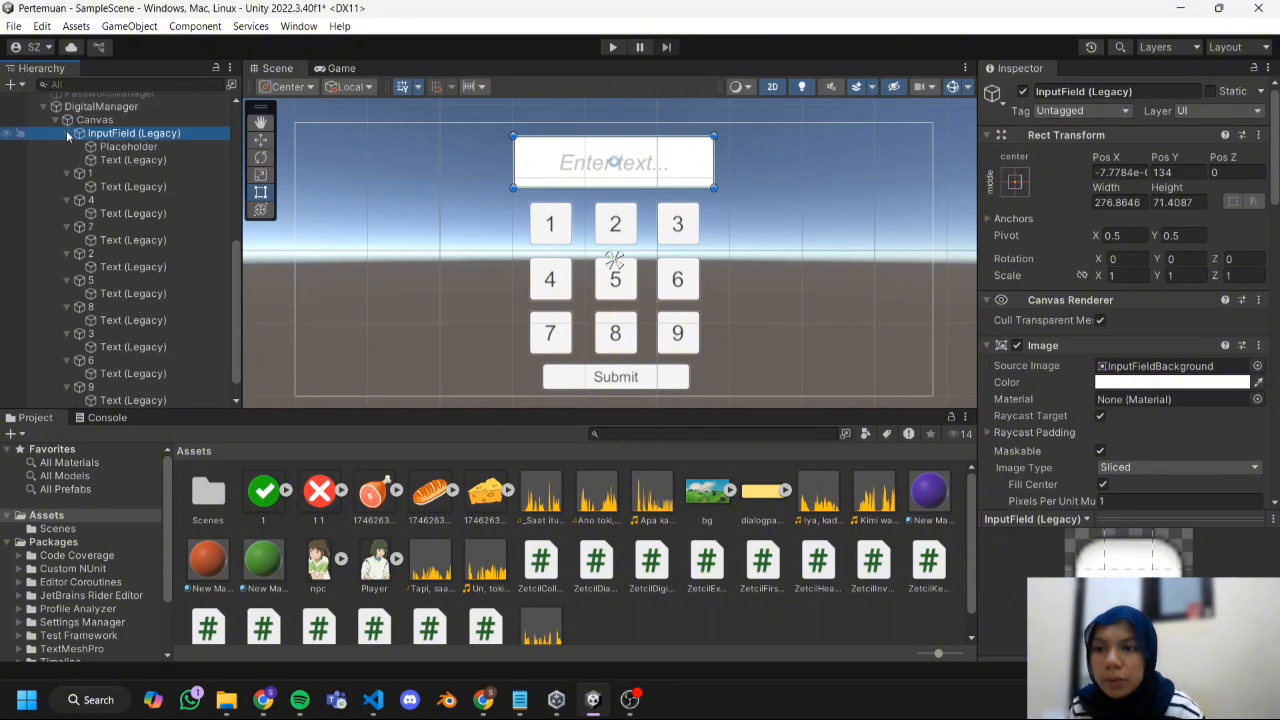
left_click(66, 132)
left_click(95, 106)
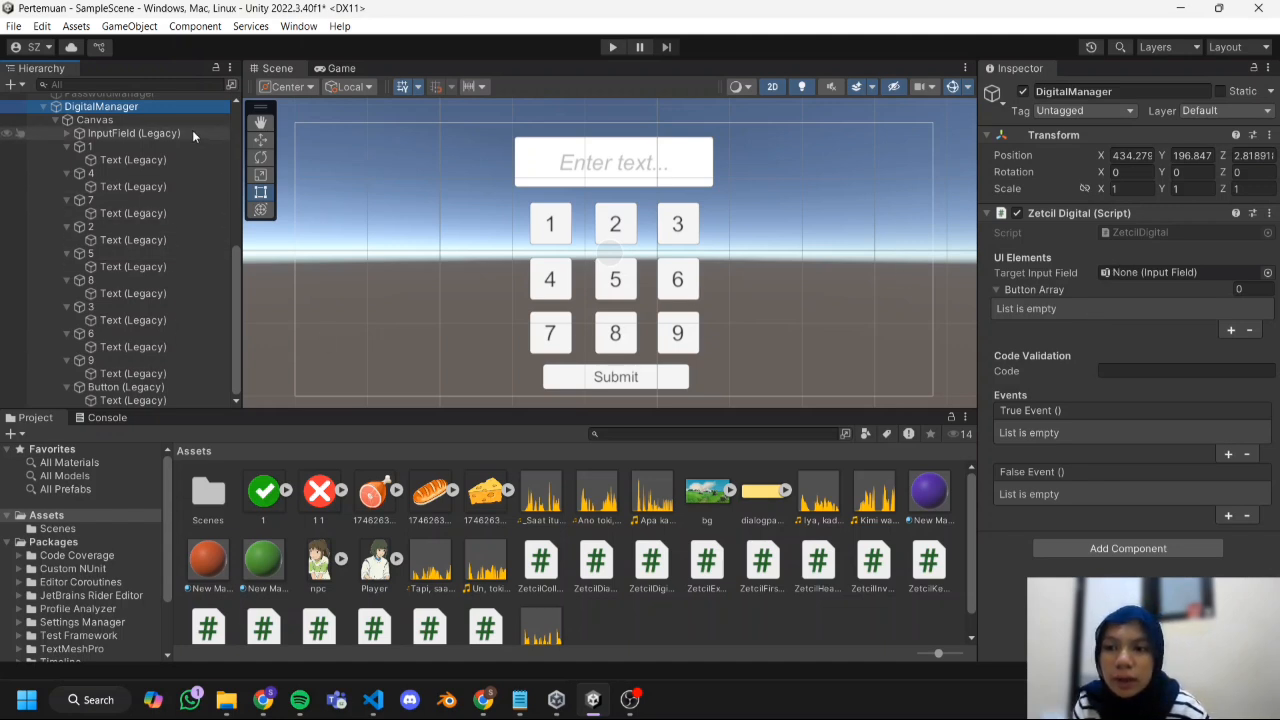
left_click_drag(192, 130, 1180, 277)
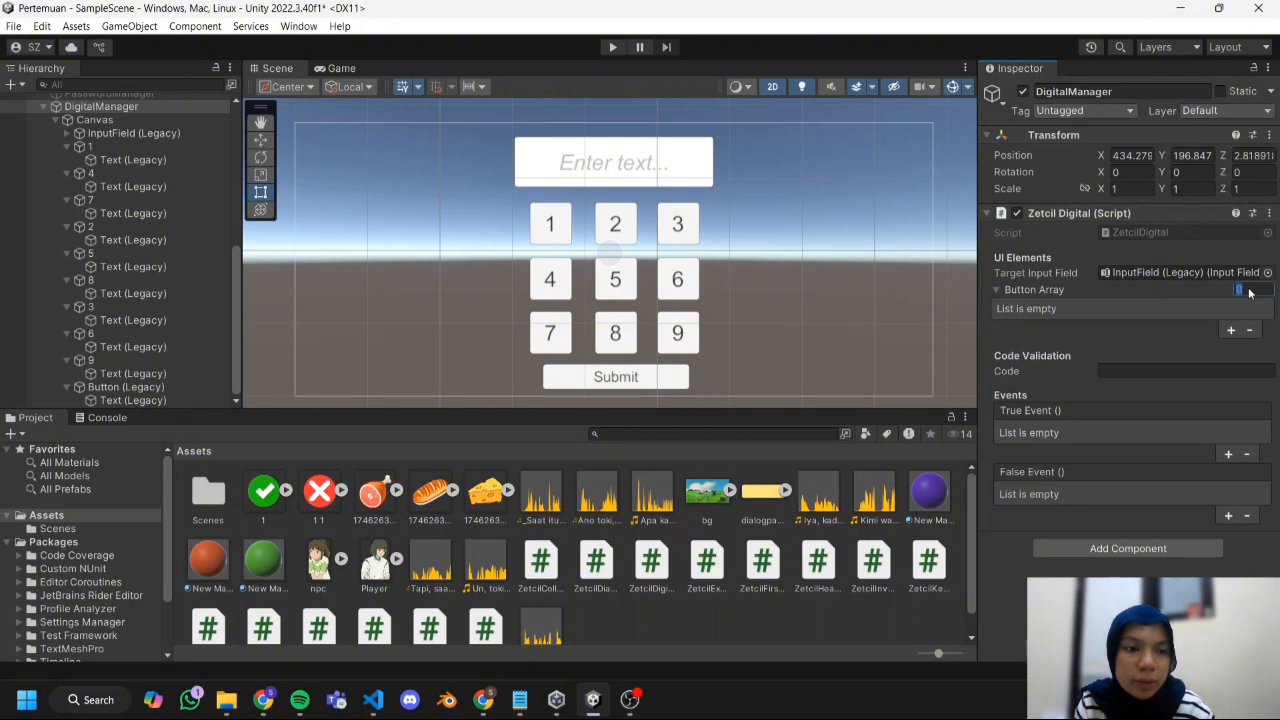
Set the Button Array size to 9 and assign buttons 1 to 9 in order to Elements 0 to 8.
type("9")
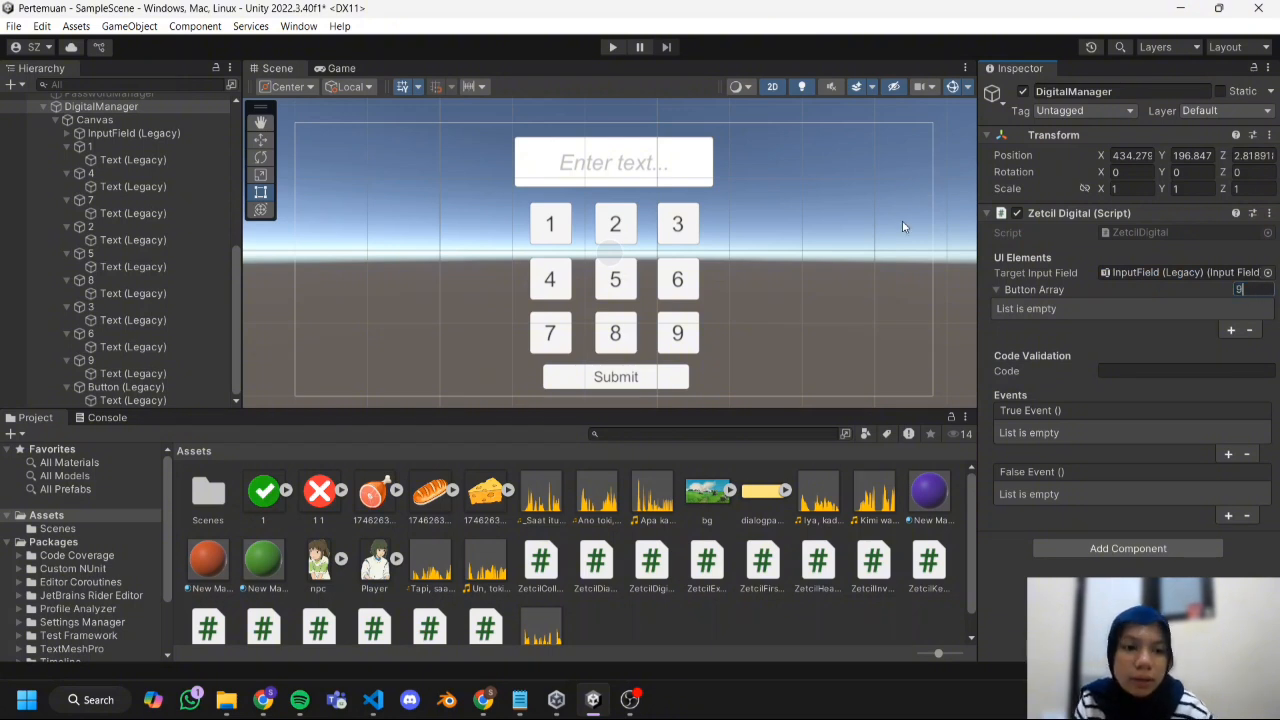
key("Return")
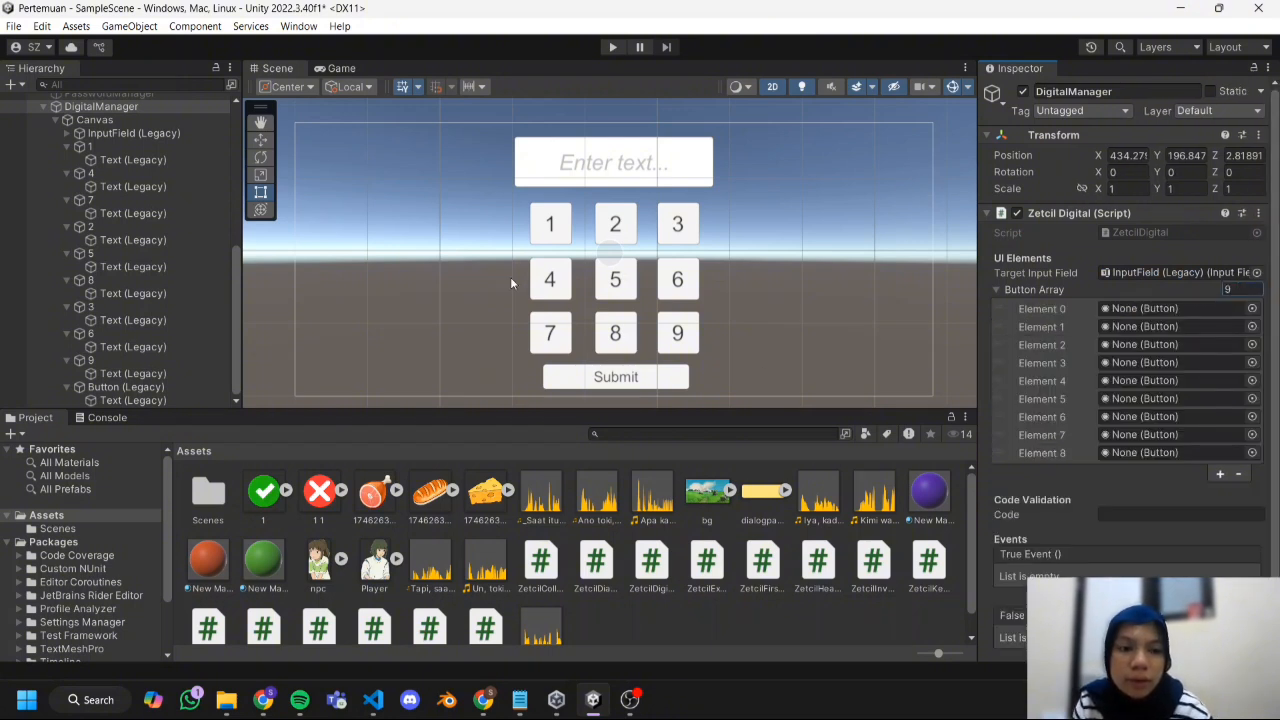
left_click(66, 147)
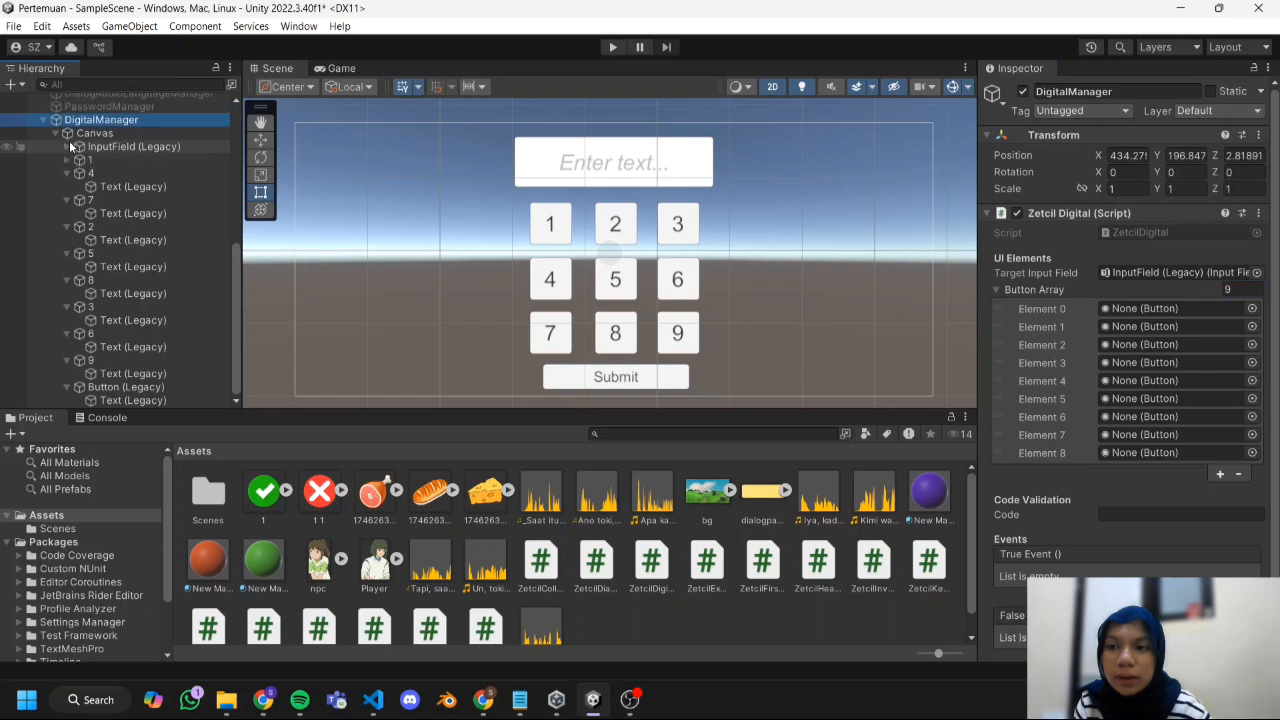
left_click(66, 159)
left_click(68, 186)
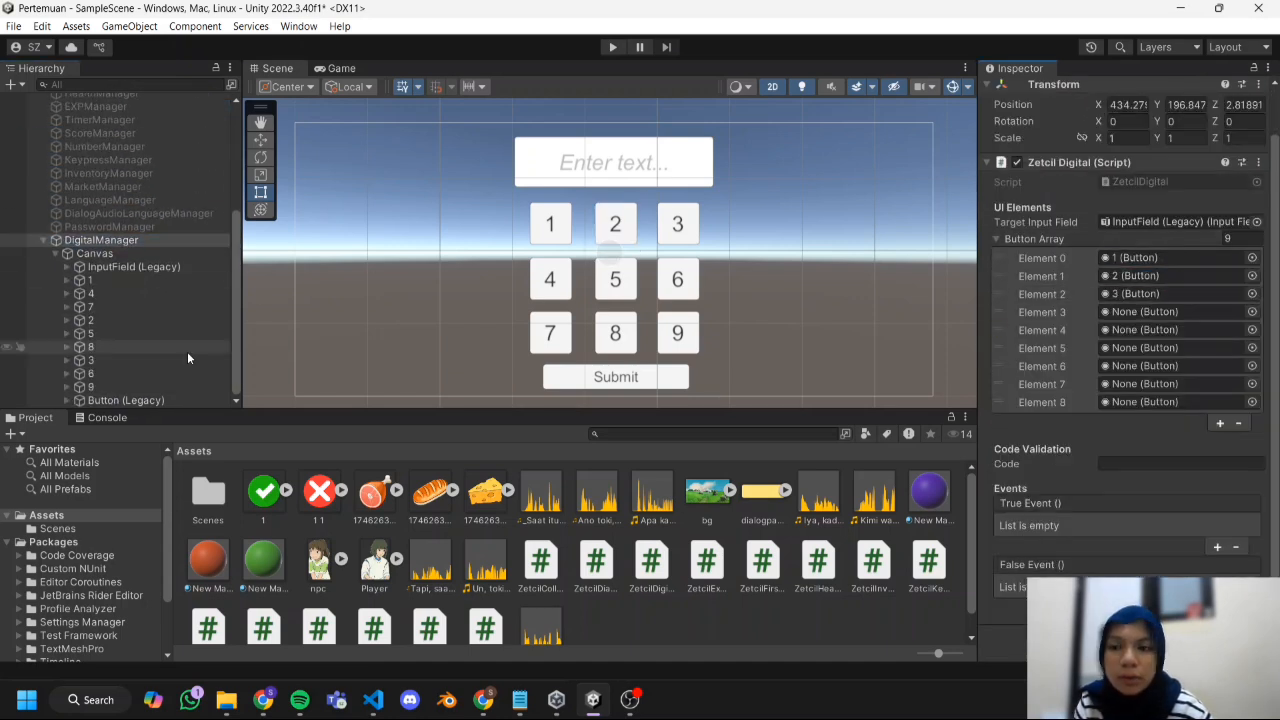
left_click_drag(120, 294, 1140, 312)
left_click_drag(120, 334, 1140, 330)
left_click_drag(120, 374, 1140, 348)
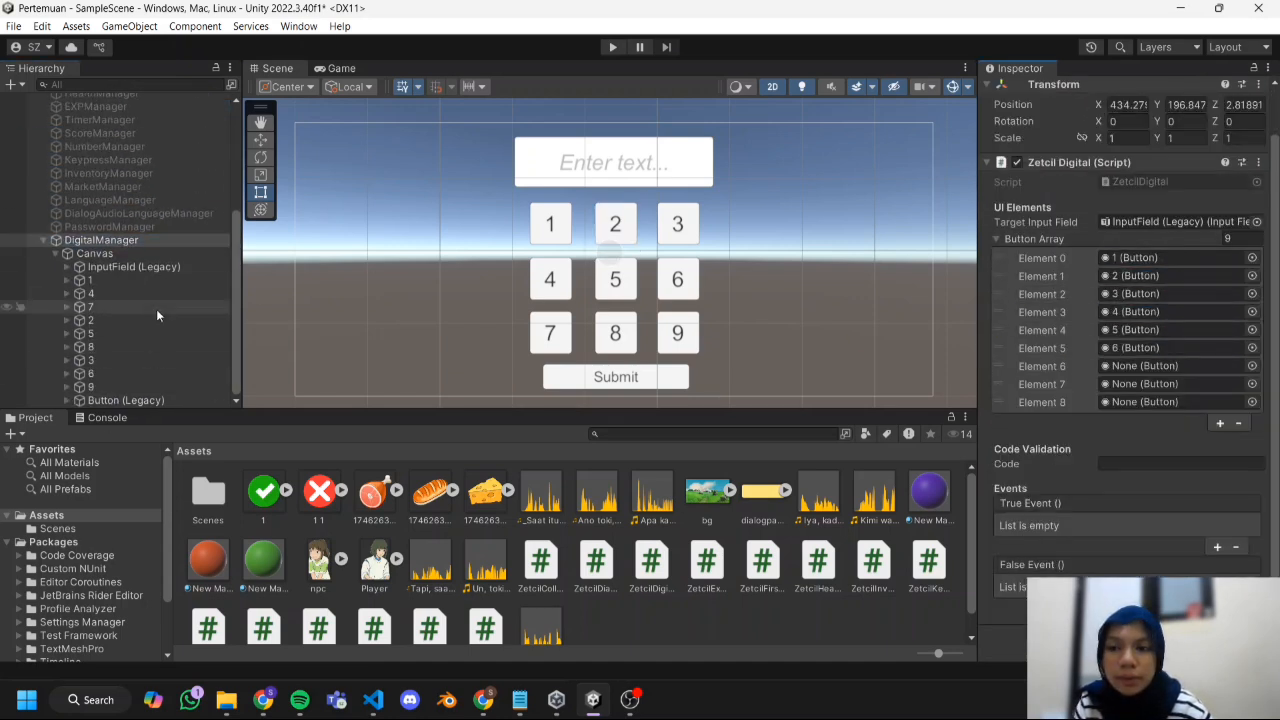
left_click_drag(150, 308, 1140, 366)
left_click_drag(120, 347, 1140, 384)
left_click_drag(120, 387, 1135, 403)
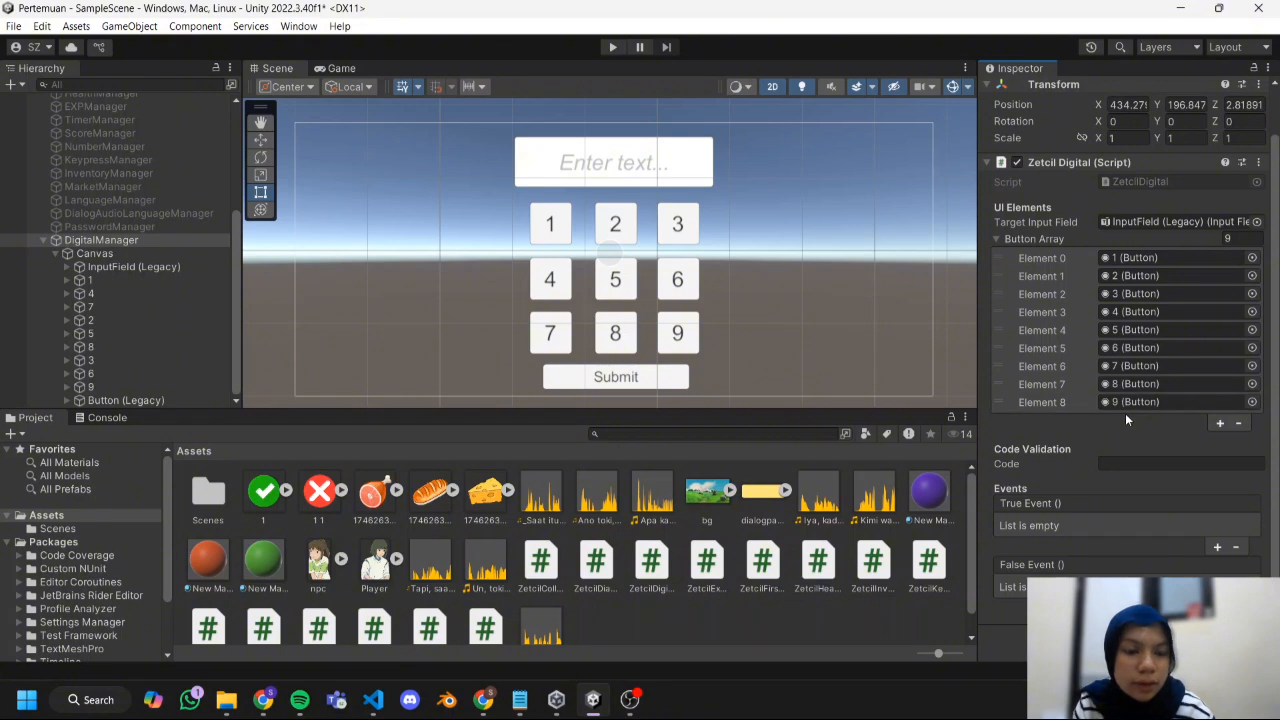
Enter the keypad's four-digit validation code in the Code field of the Zetcil Digital script.
left_click(1137, 465)
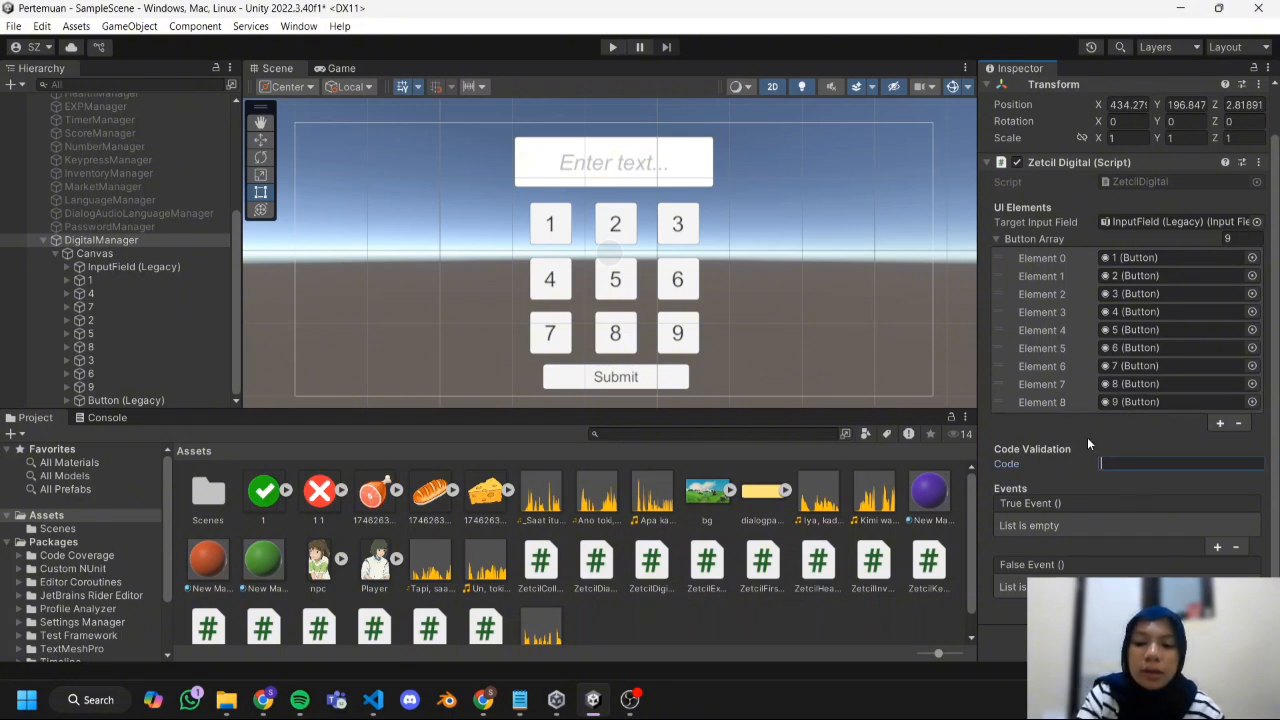
type("4321")
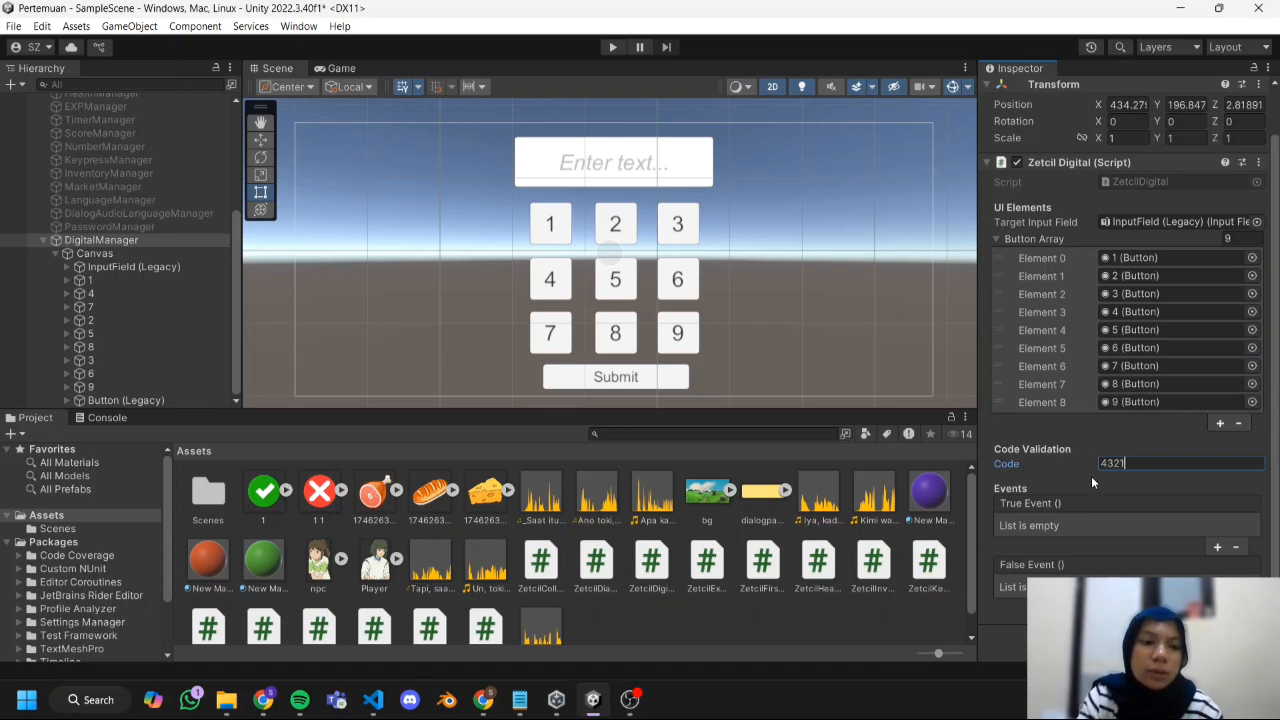
key("Return")
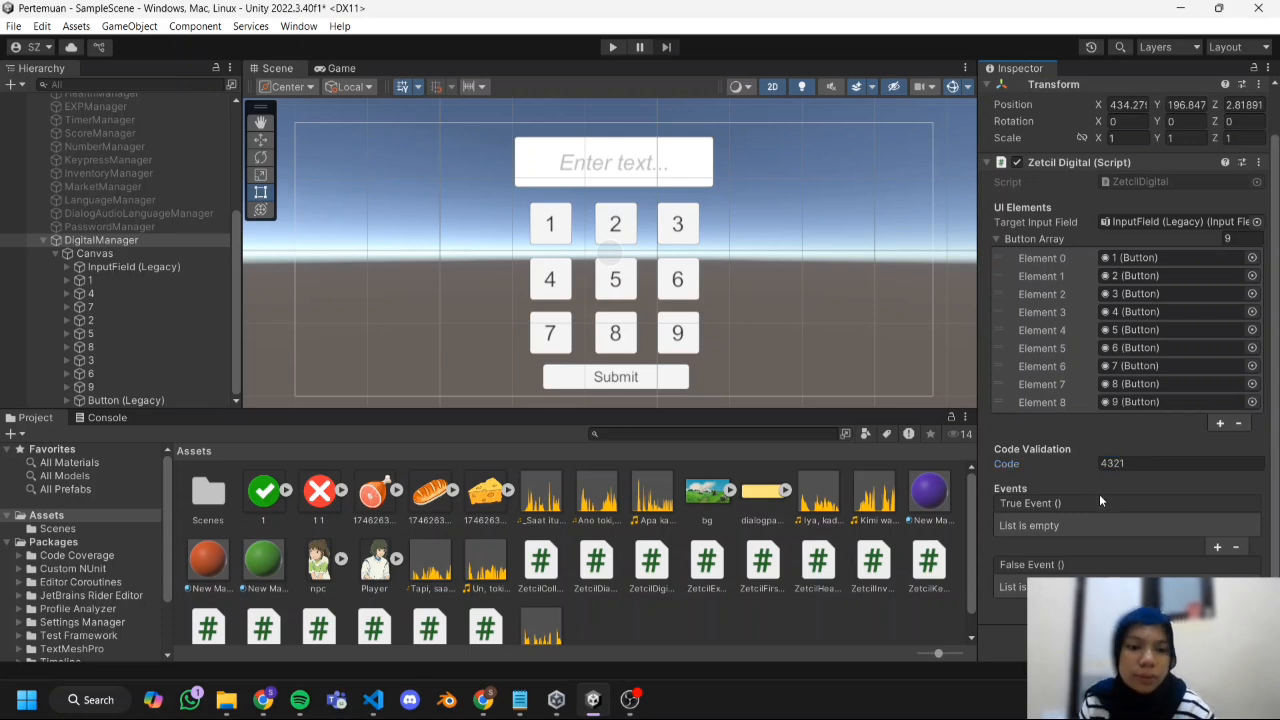
Add an entry to the True Event list of DigitalManager's Zetcil Digital script.
left_click(1217, 547)
scroll(1150, 500, "down", 1)
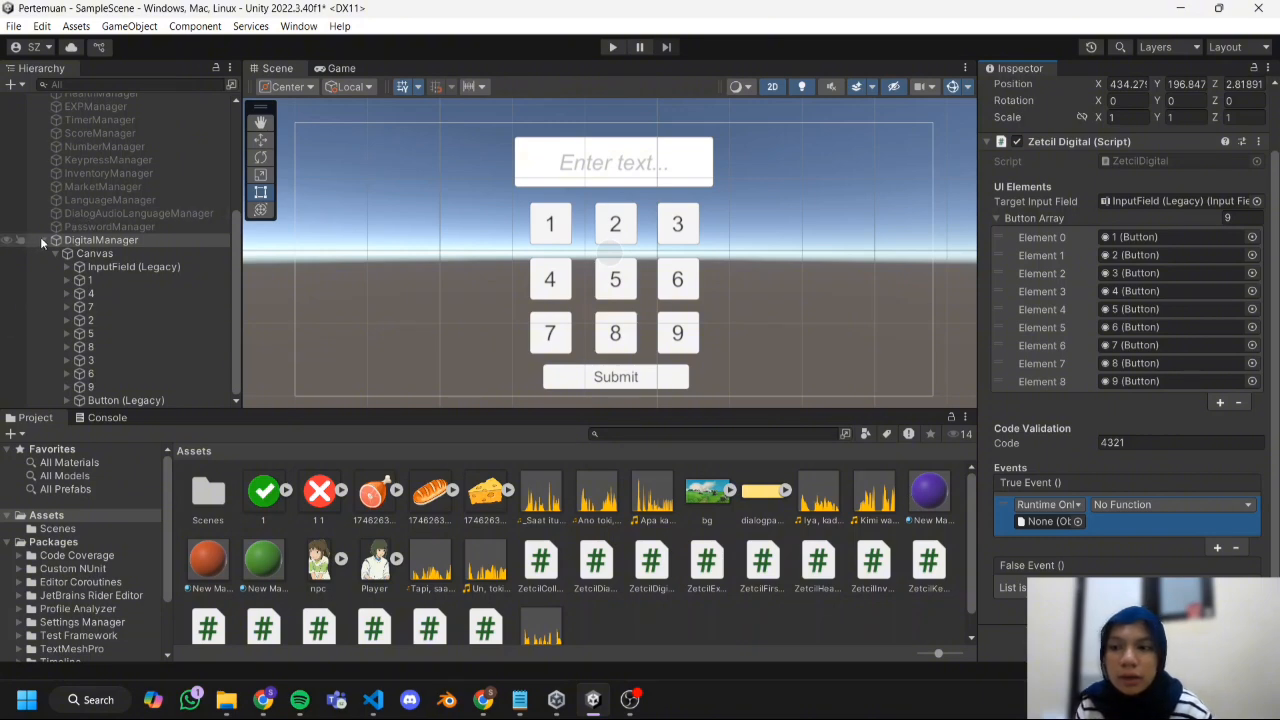
Add a UI Image to DigitalManager's Canvas, shrink it to about 65 by 65, and place it just right of the input field.
right_click(95, 254)
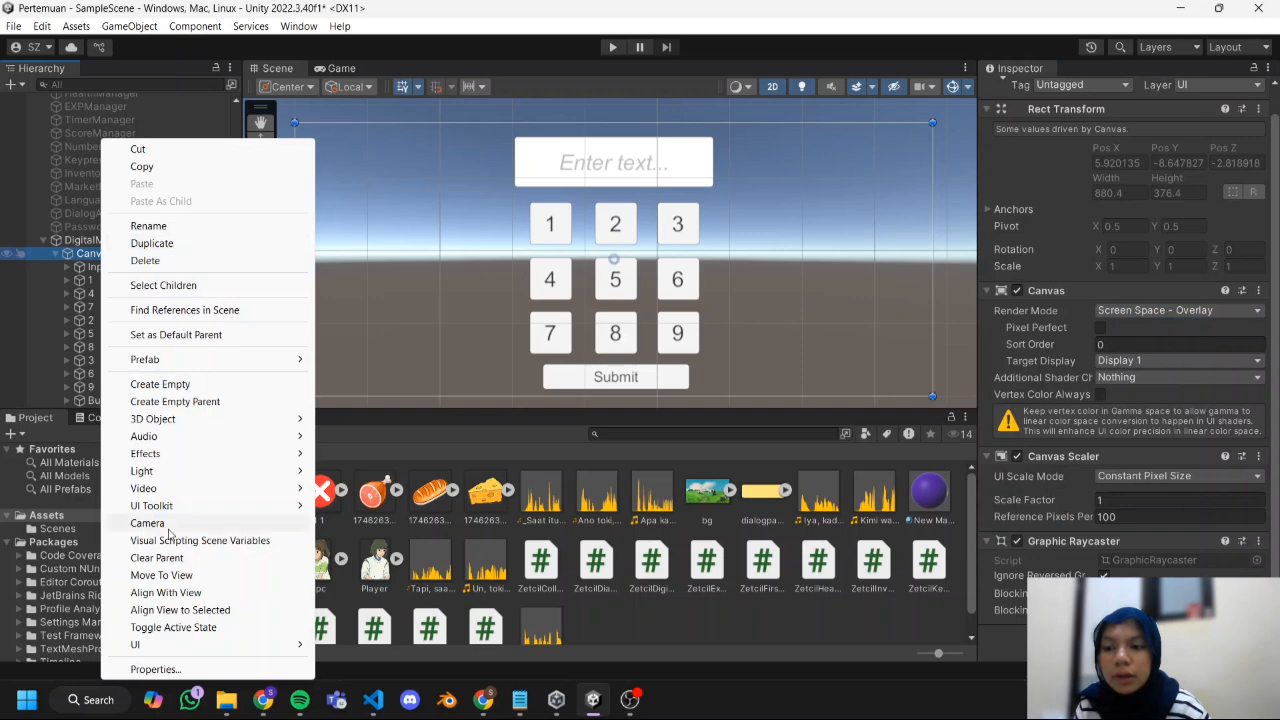
mouse_move(250, 645)
mouse_move(356, 649)
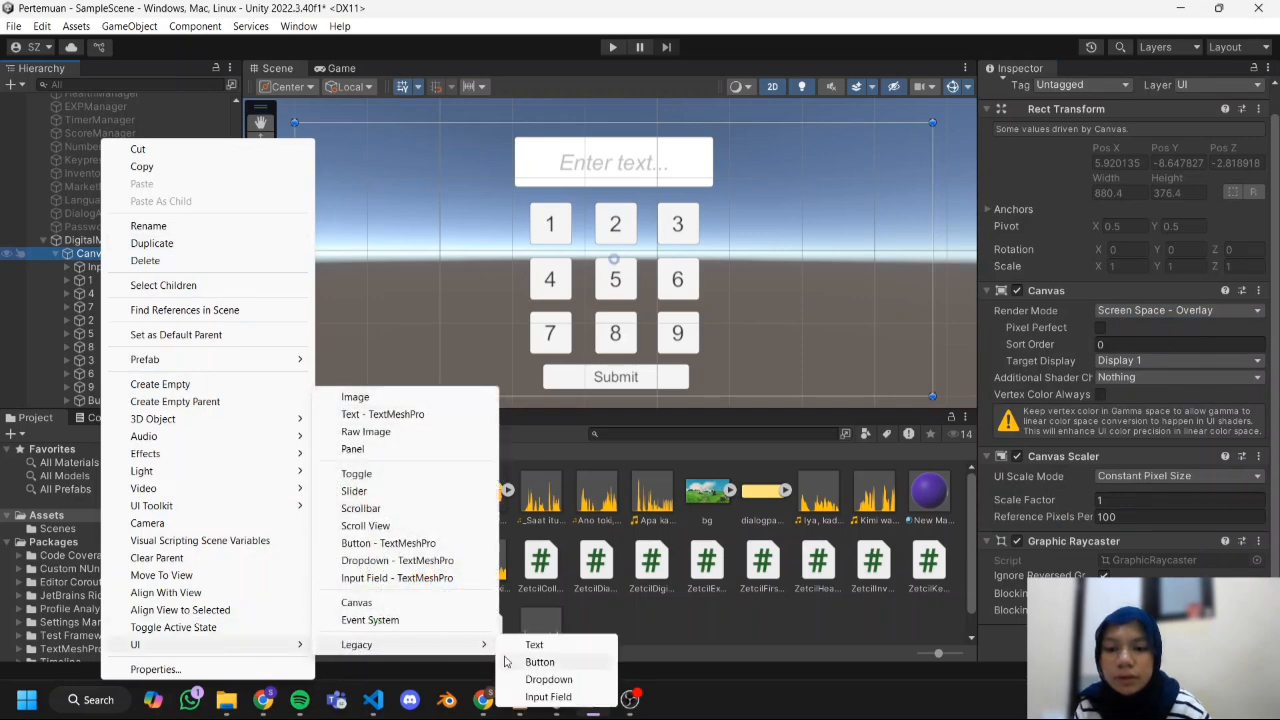
left_click(358, 397)
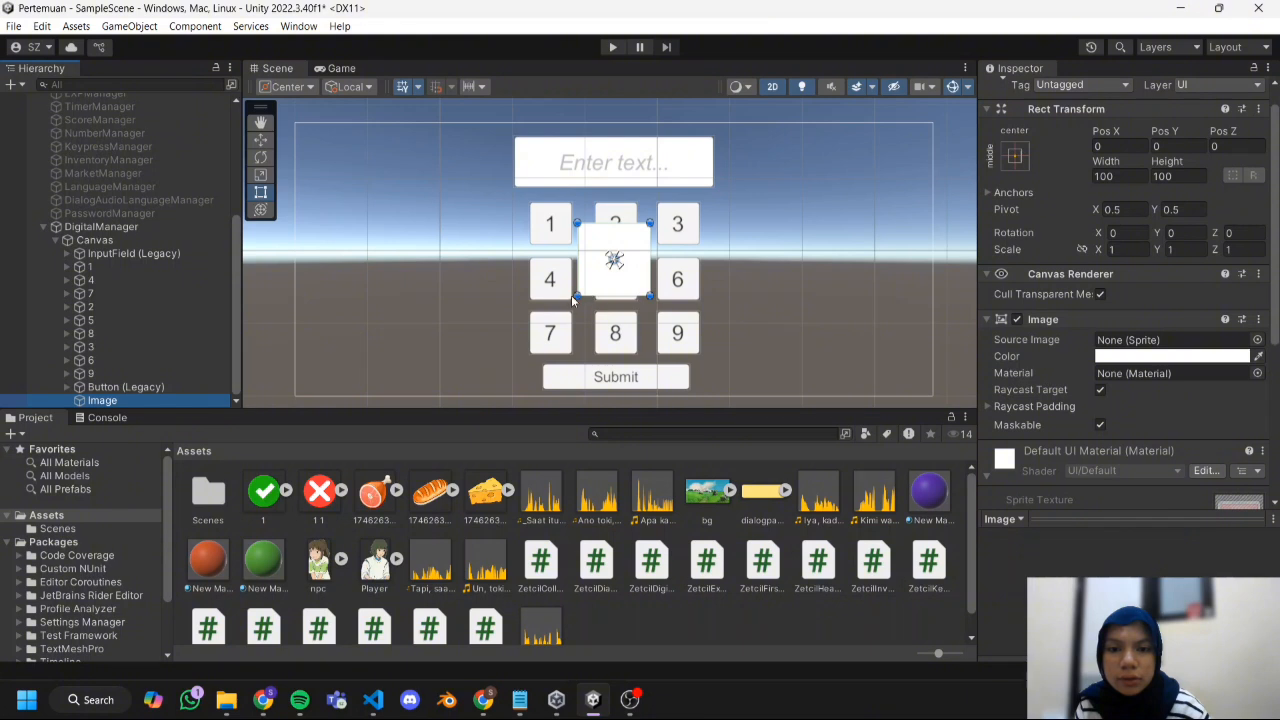
left_click_drag(625, 276, 769, 194)
left_click_drag(804, 210, 767, 172, "shift")
Rename the new image Correct, duplicate it, and name the copy Wrong.
right_click(133, 402)
left_click(224, 207)
type("Correct")
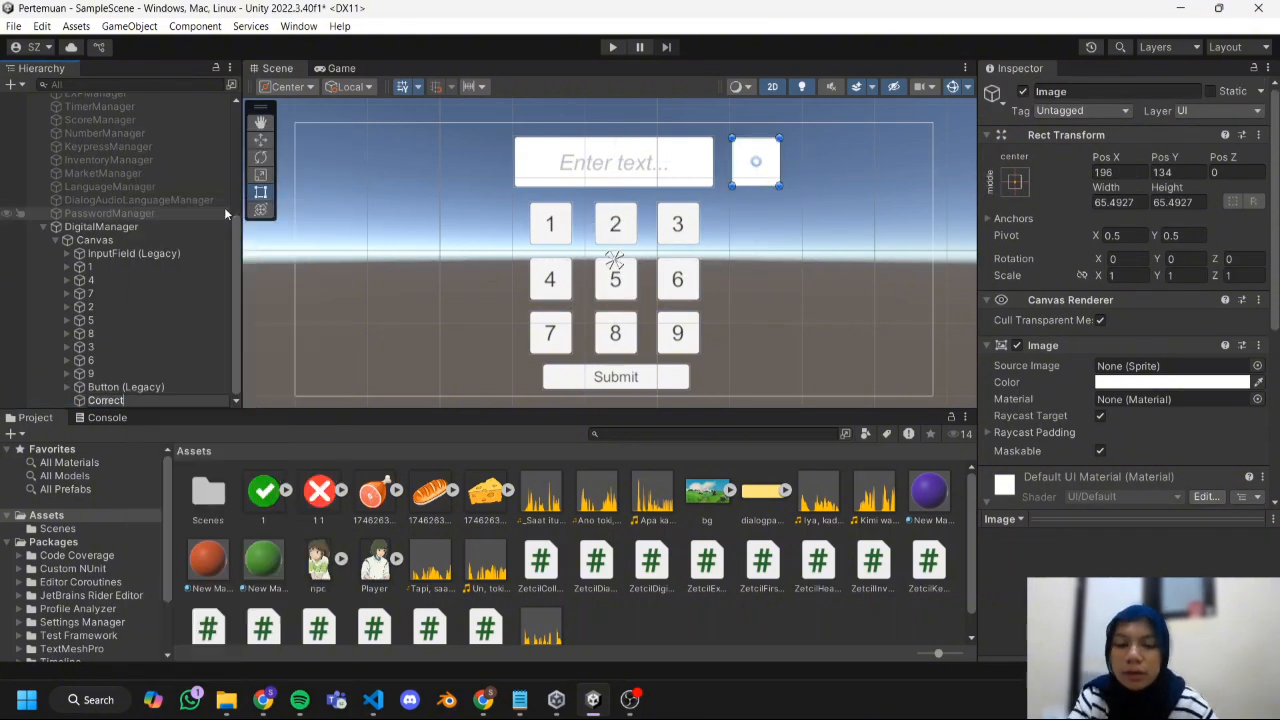
key("Return")
key("ctrl+d")
left_click(1128, 91)
type("Wrong")
Assign the green check sprite 1 to Correct and the red cross sprite 1 1 to Wrong as source images.
left_click(190, 388)
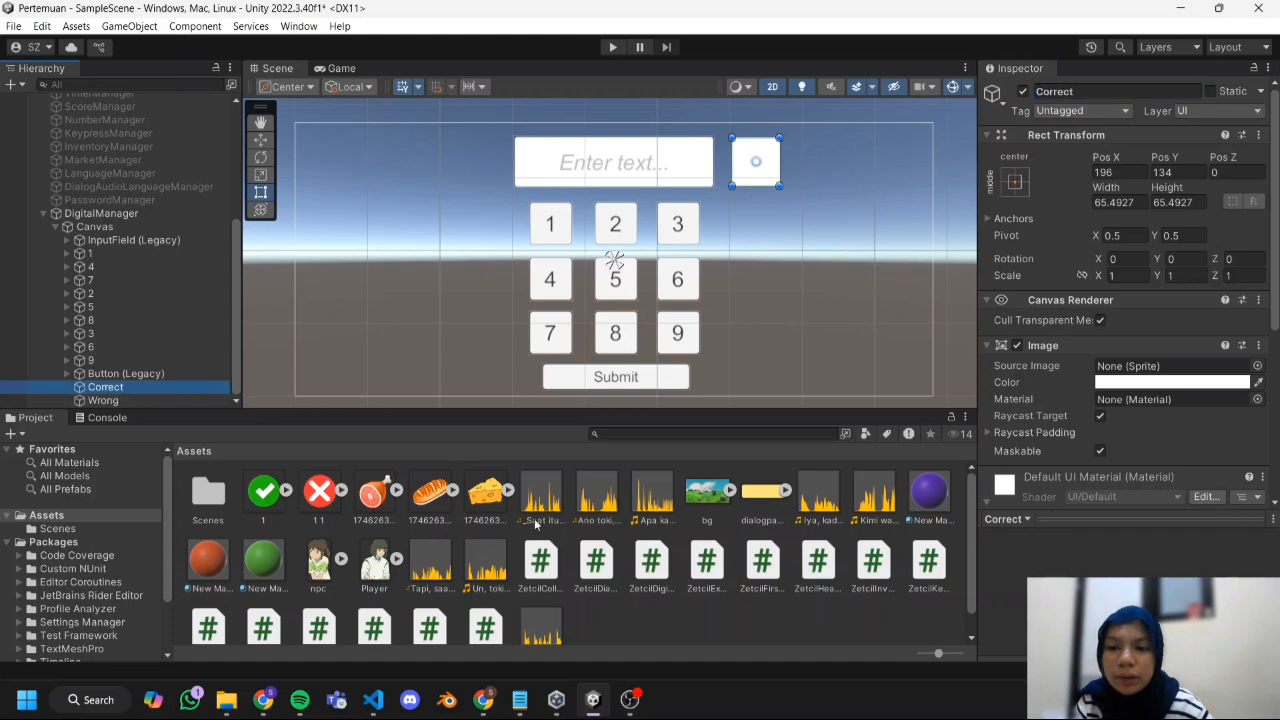
left_click_drag(268, 512, 1200, 366)
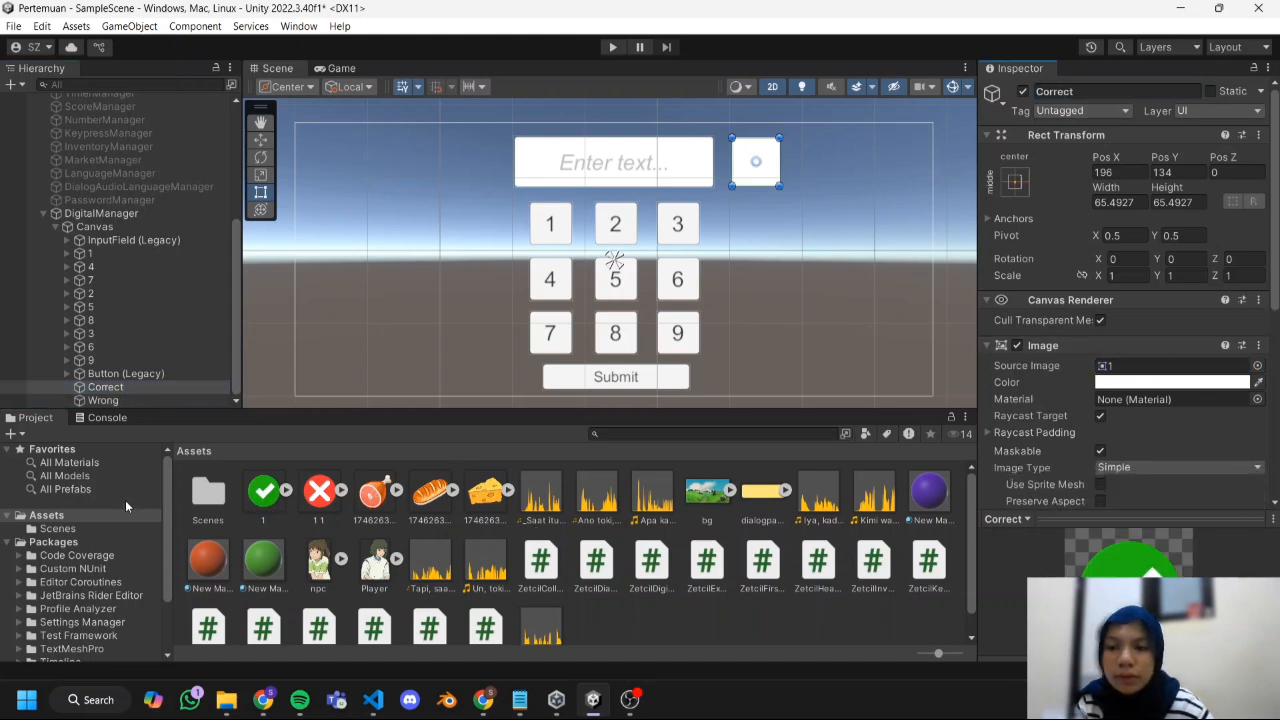
left_click(166, 401)
left_click_drag(320, 495, 1150, 365)
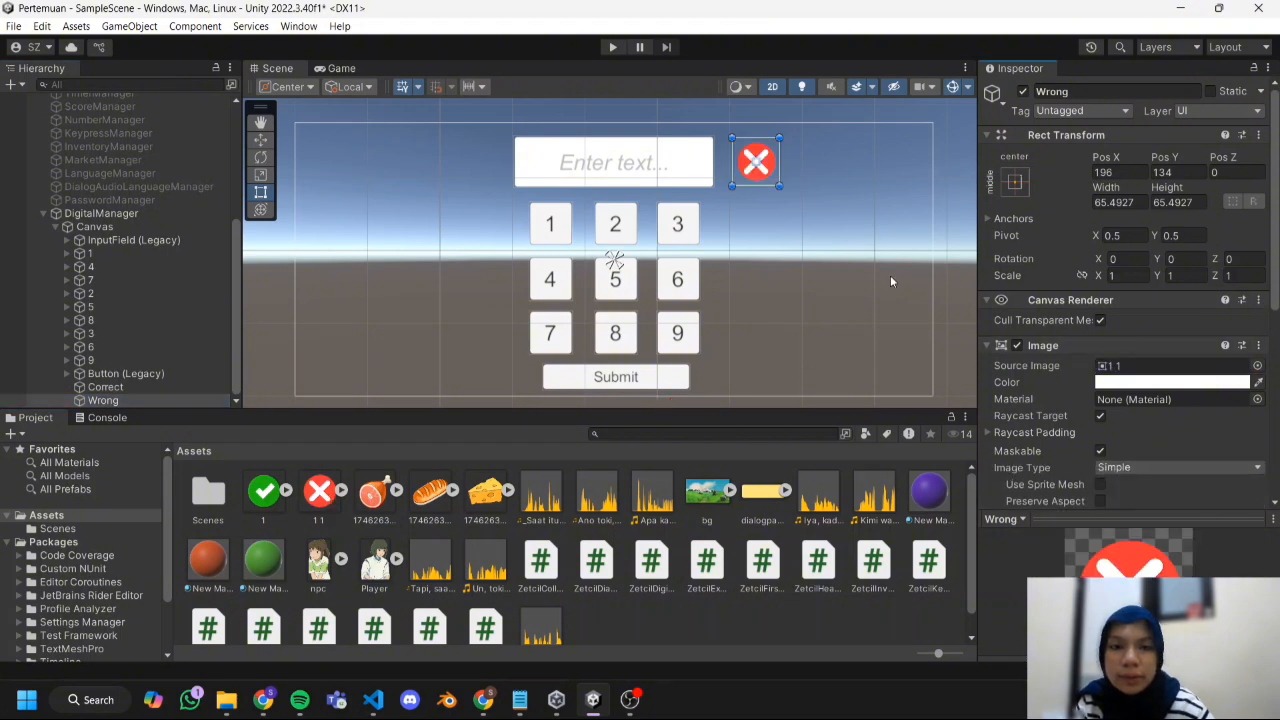
left_click(800, 290)
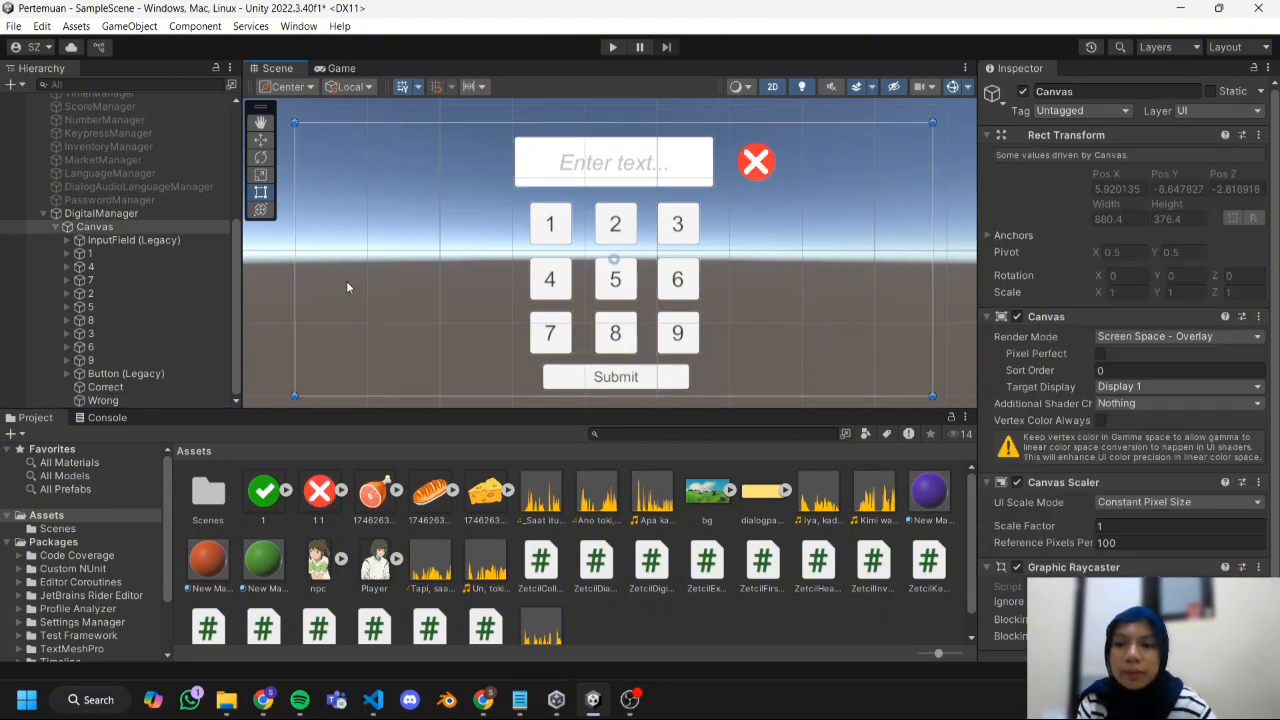
Deactivate the Correct and Wrong images together.
left_click(112, 373)
scroll(1028, 380, "down", 5)
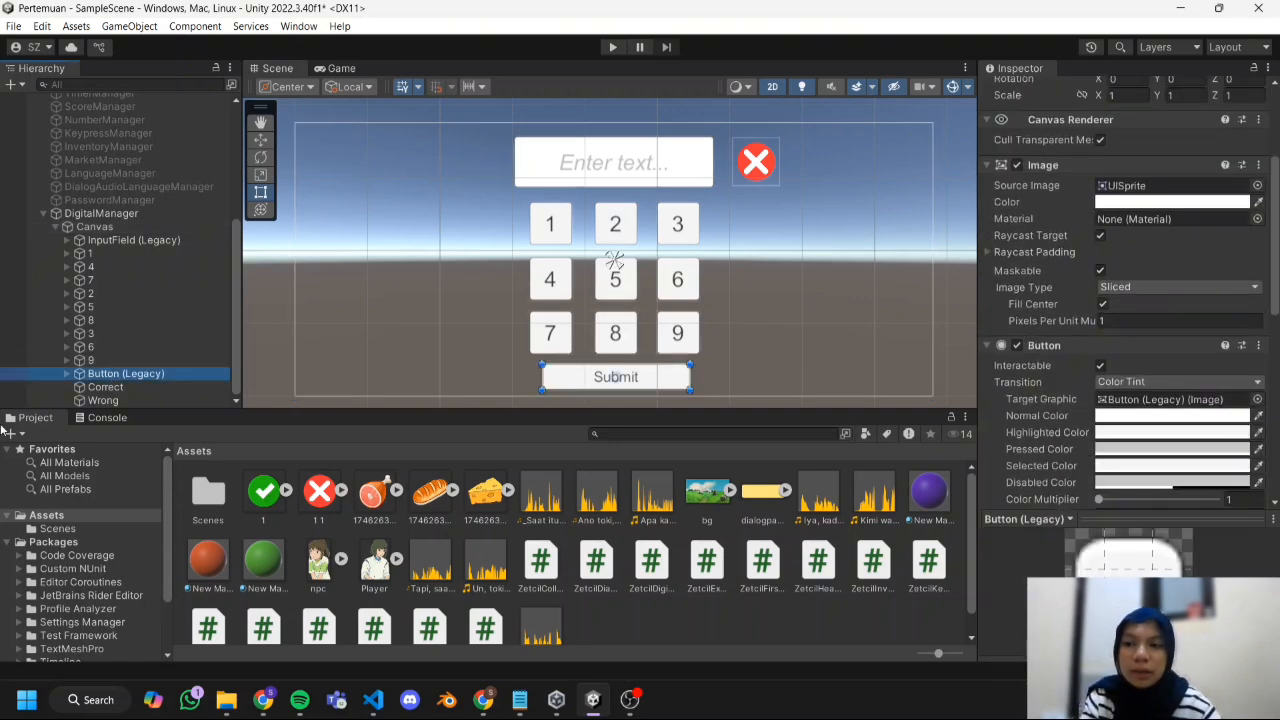
left_click(131, 390)
left_click(131, 398, "ctrl")
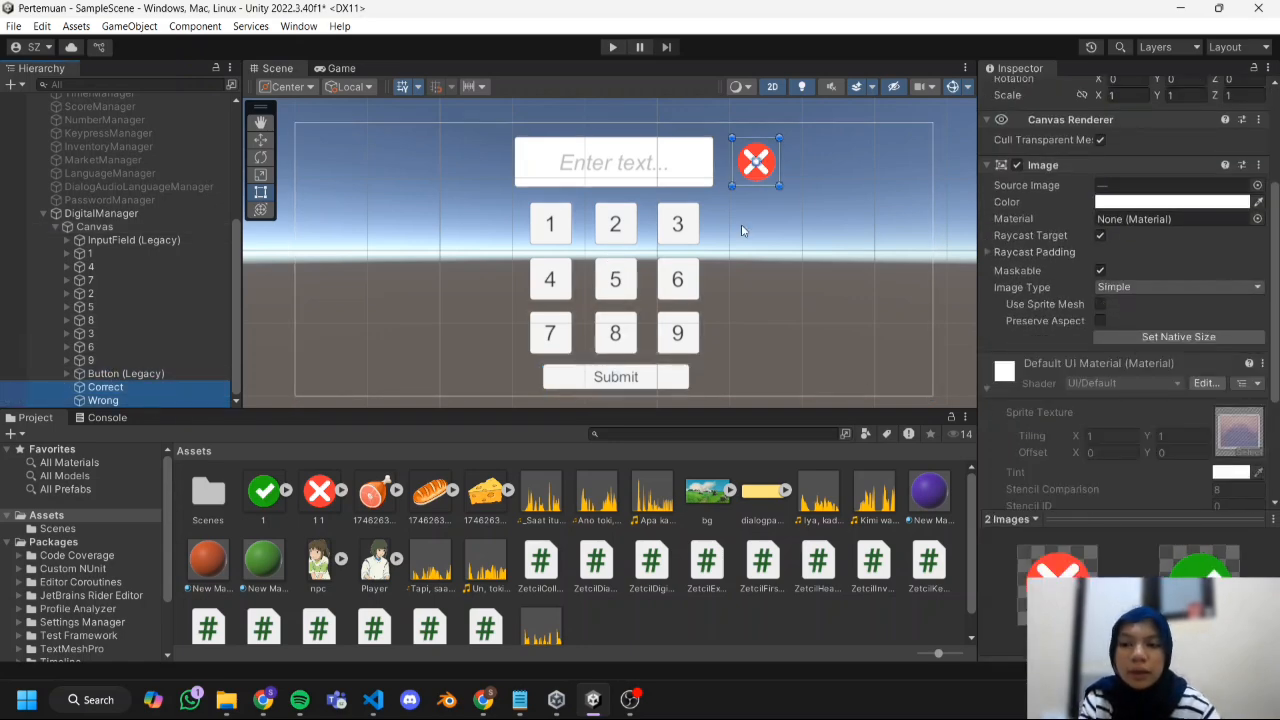
scroll(1058, 133, "up", 4)
left_click(1023, 91)
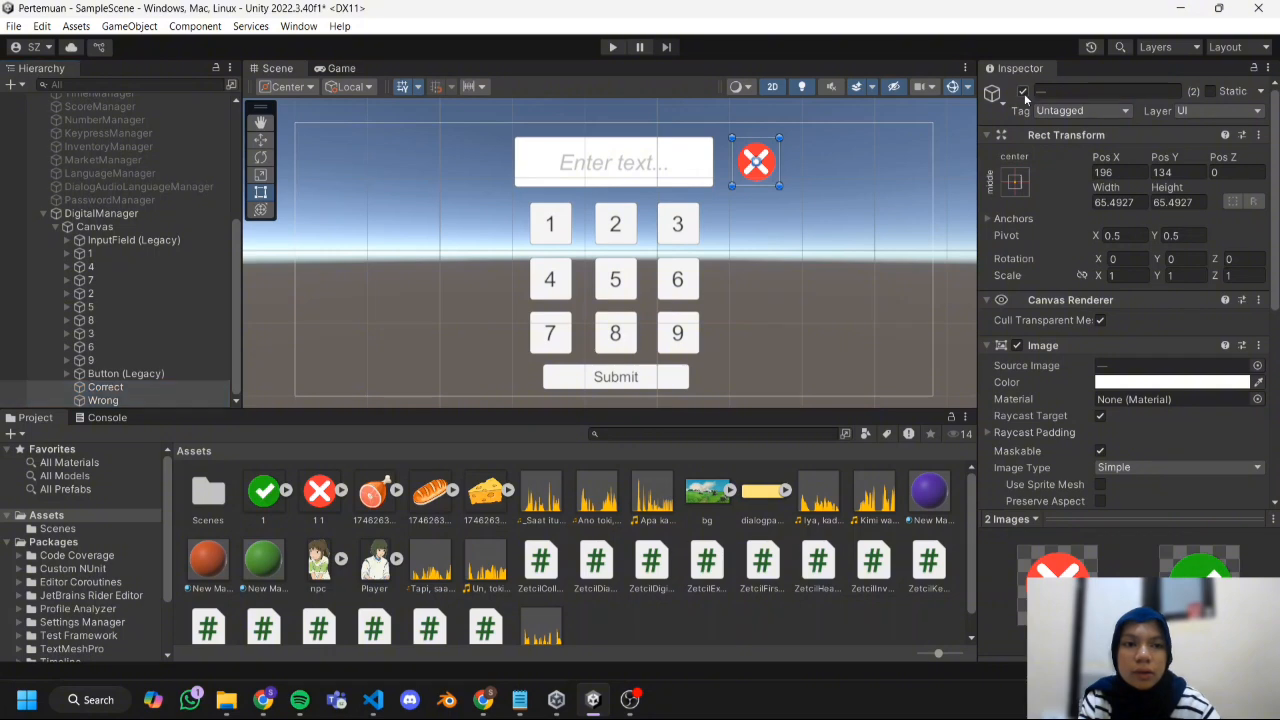
Add an On Click event to the Submit button that calls ZetcilDigital.InvokeChecking on DigitalManager.
left_click(168, 376)
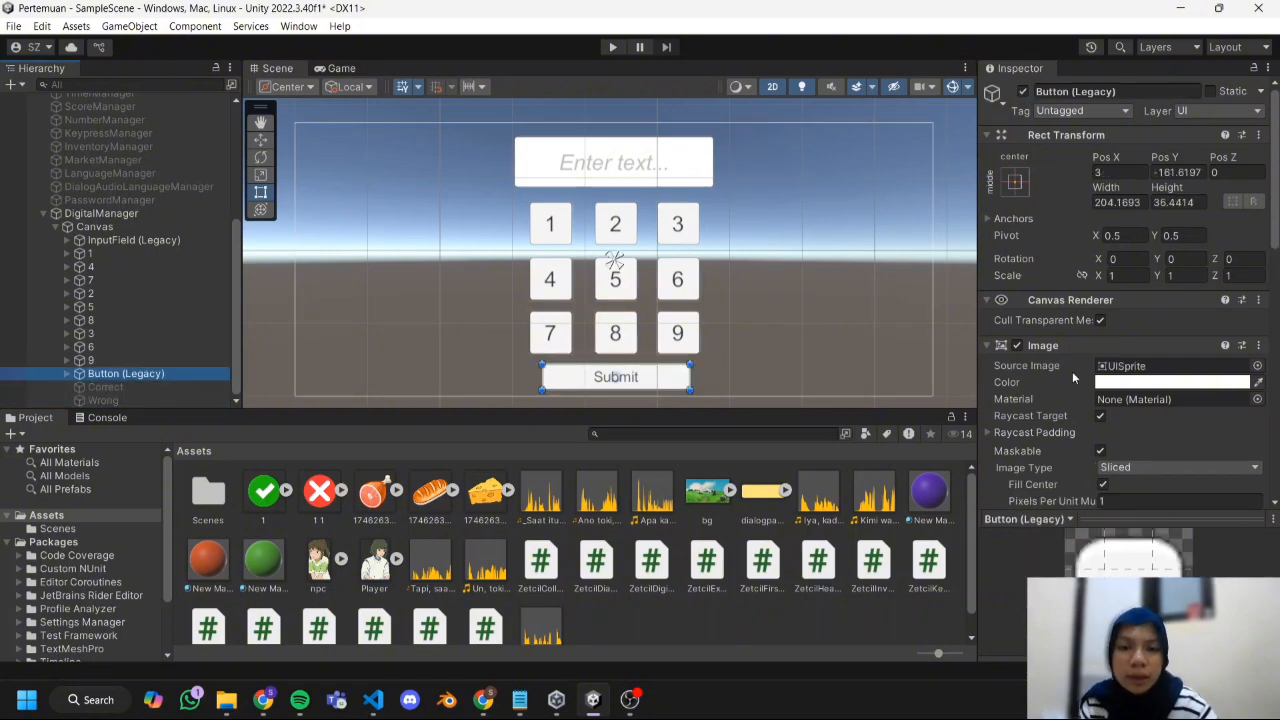
scroll(1073, 377, "down", 10)
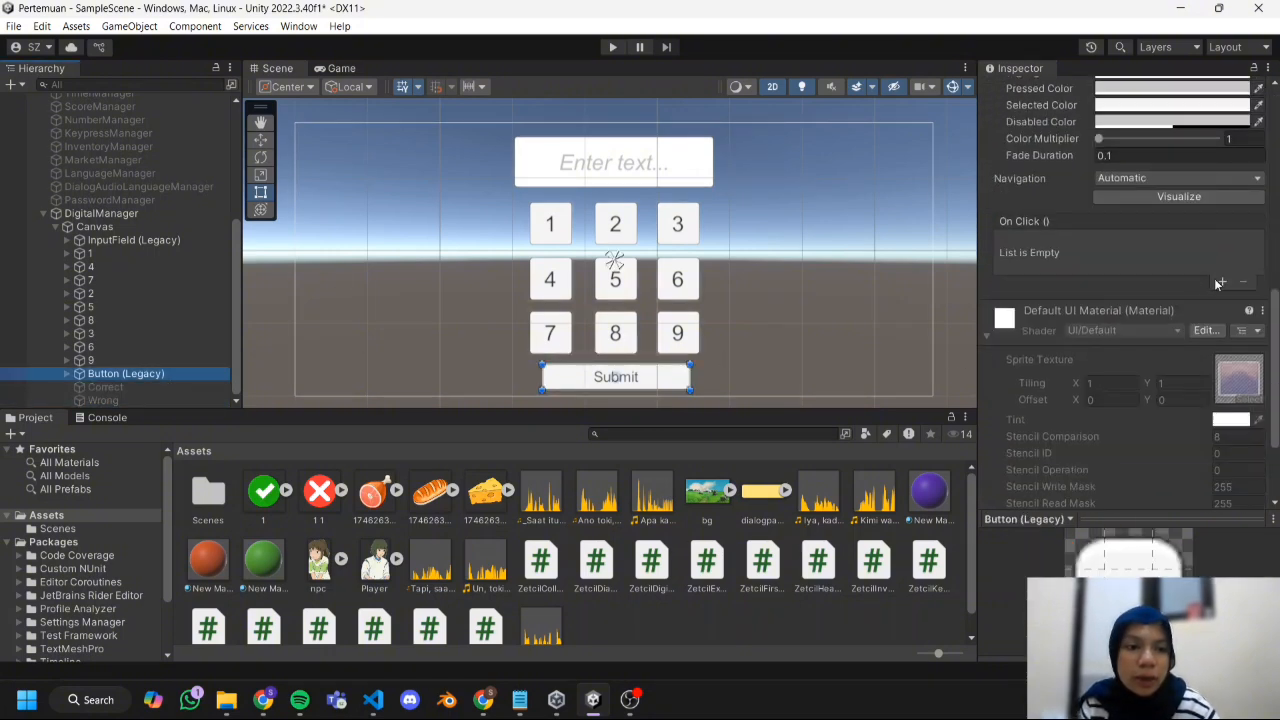
left_click(1220, 283)
left_click_drag(100, 213, 1045, 259)
left_click(1121, 242)
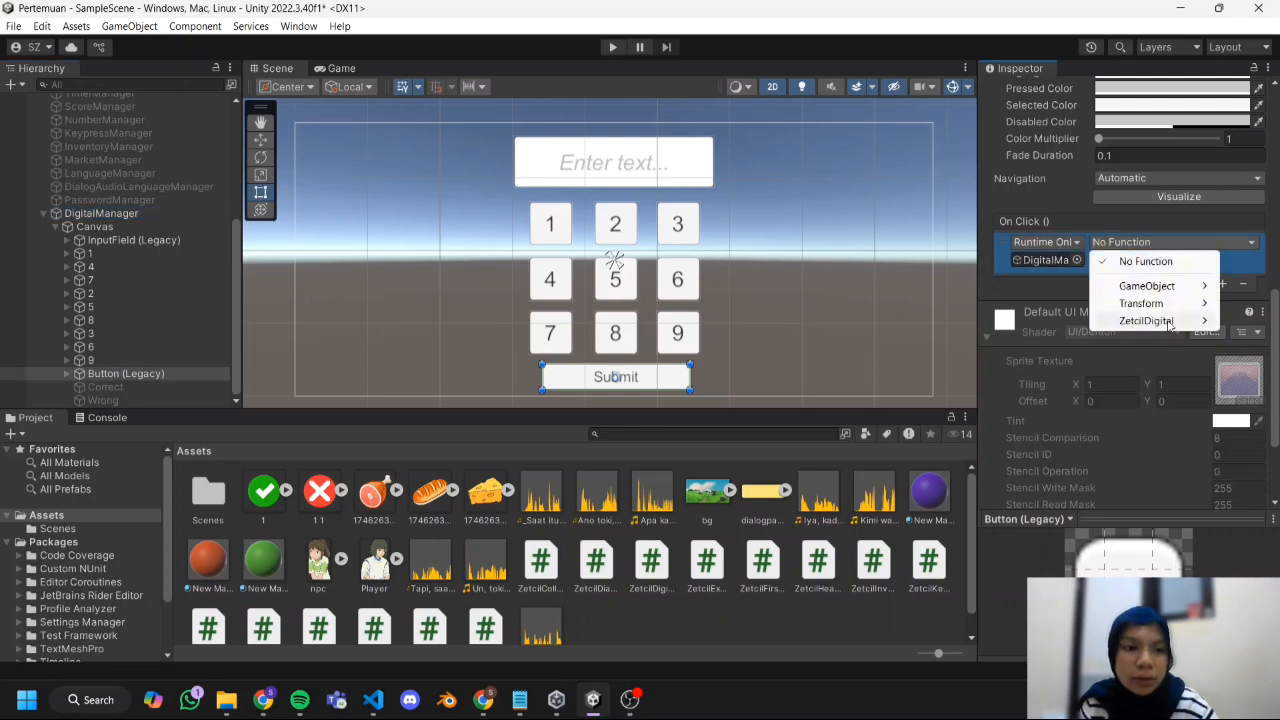
mouse_move(1169, 322)
left_click(1021, 460)
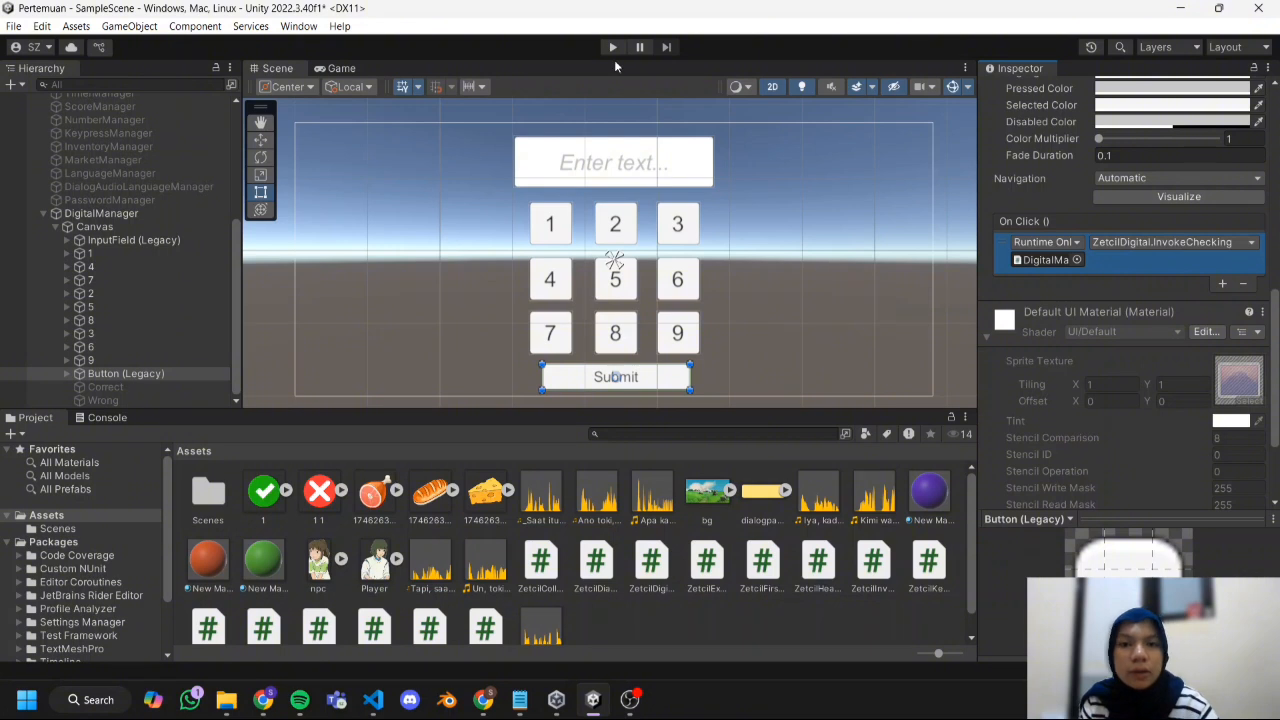
Set DigitalManager's True Event to call GameObject.SetActive on Correct with the value enabled.
left_click(100, 213)
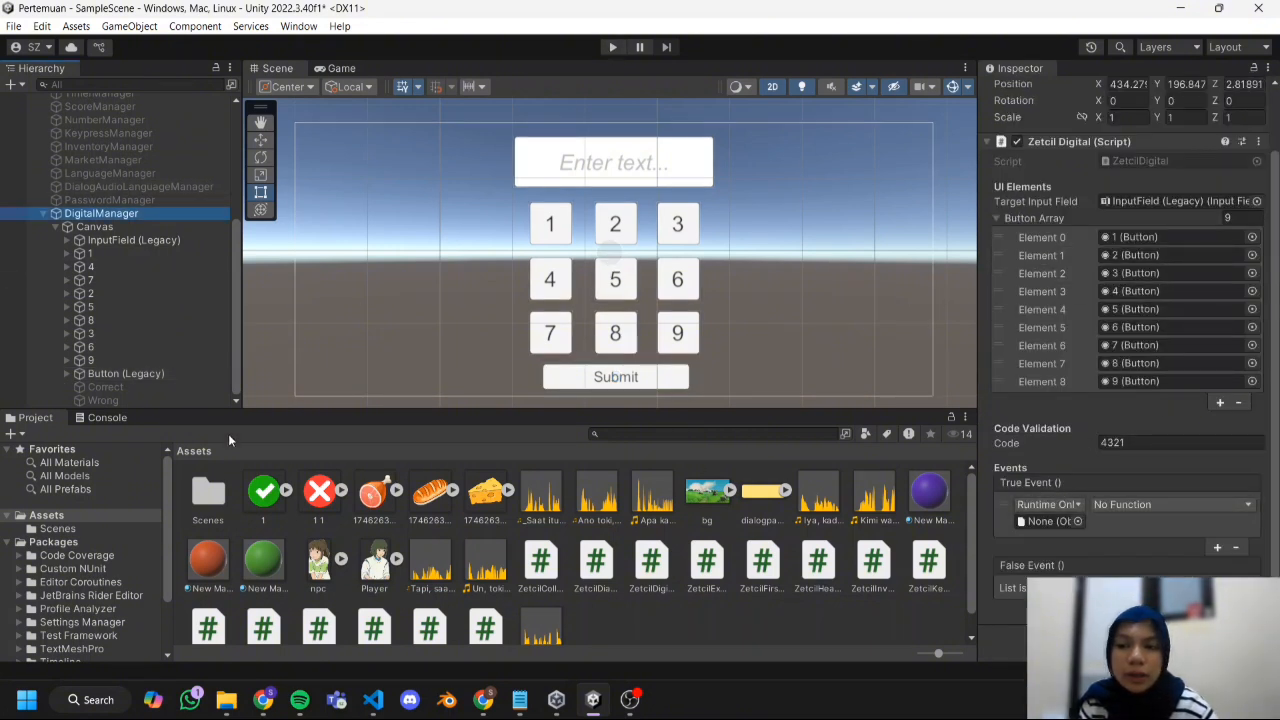
left_click_drag(160, 384, 1050, 524)
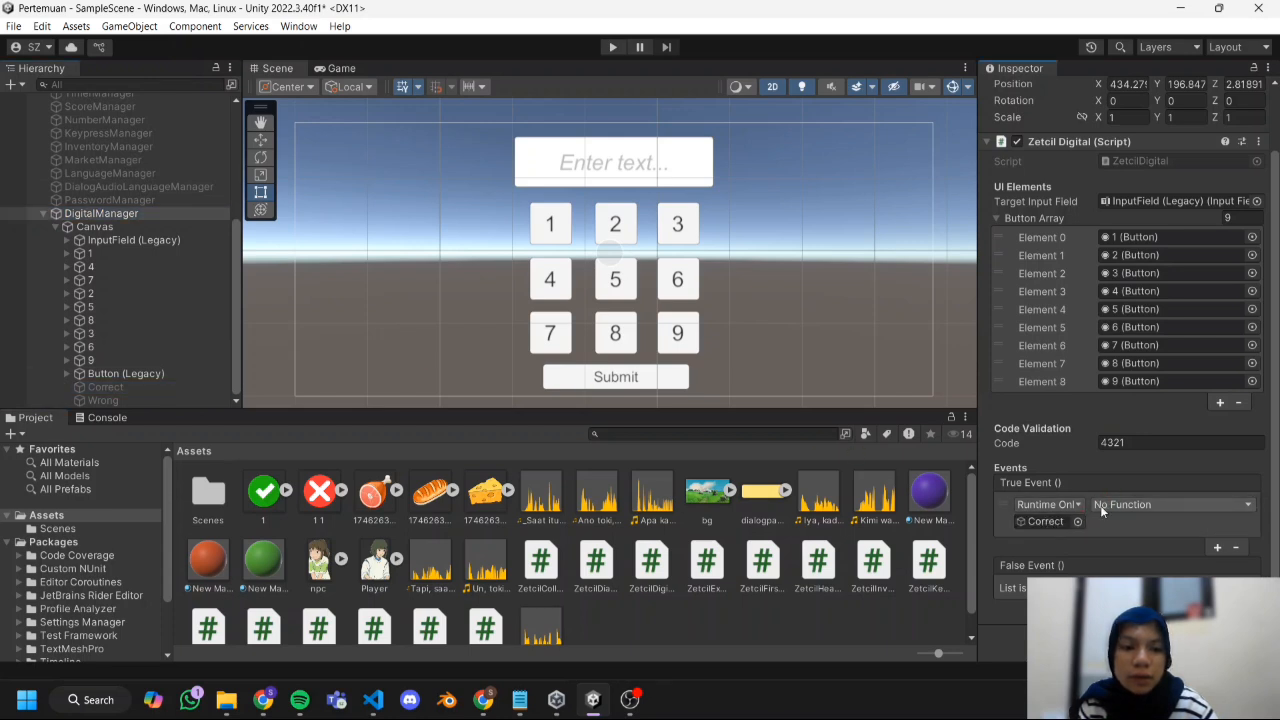
left_click(1104, 504)
mouse_move(1150, 557)
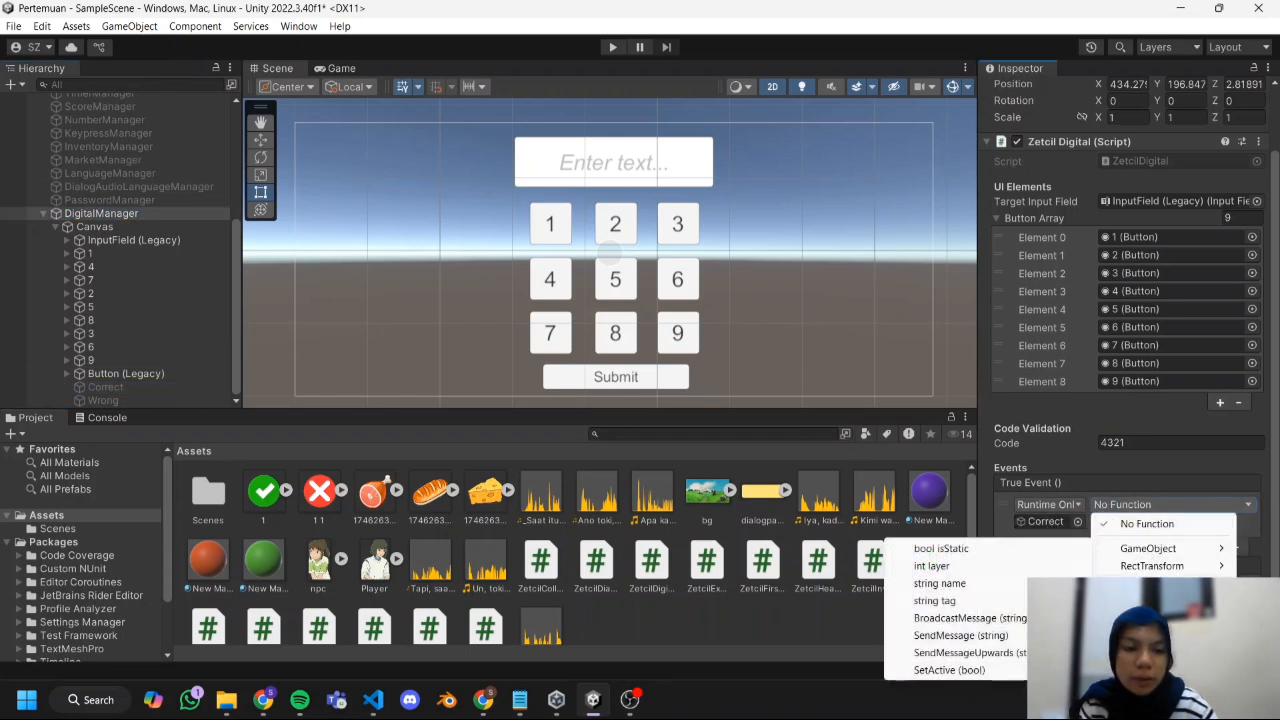
left_click(935, 668)
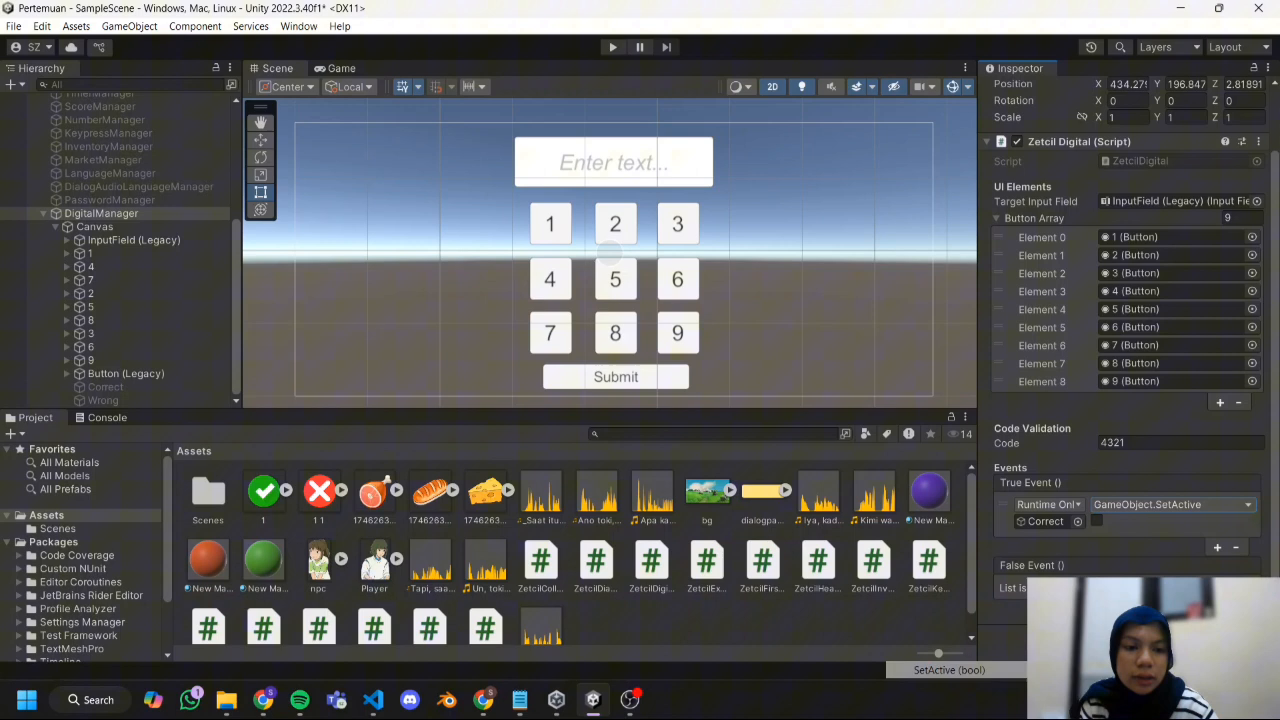
left_click(1097, 522)
Add a False Event entry on DigitalManager that calls GameObject.SetActive on the Wrong image.
left_click(1217, 547)
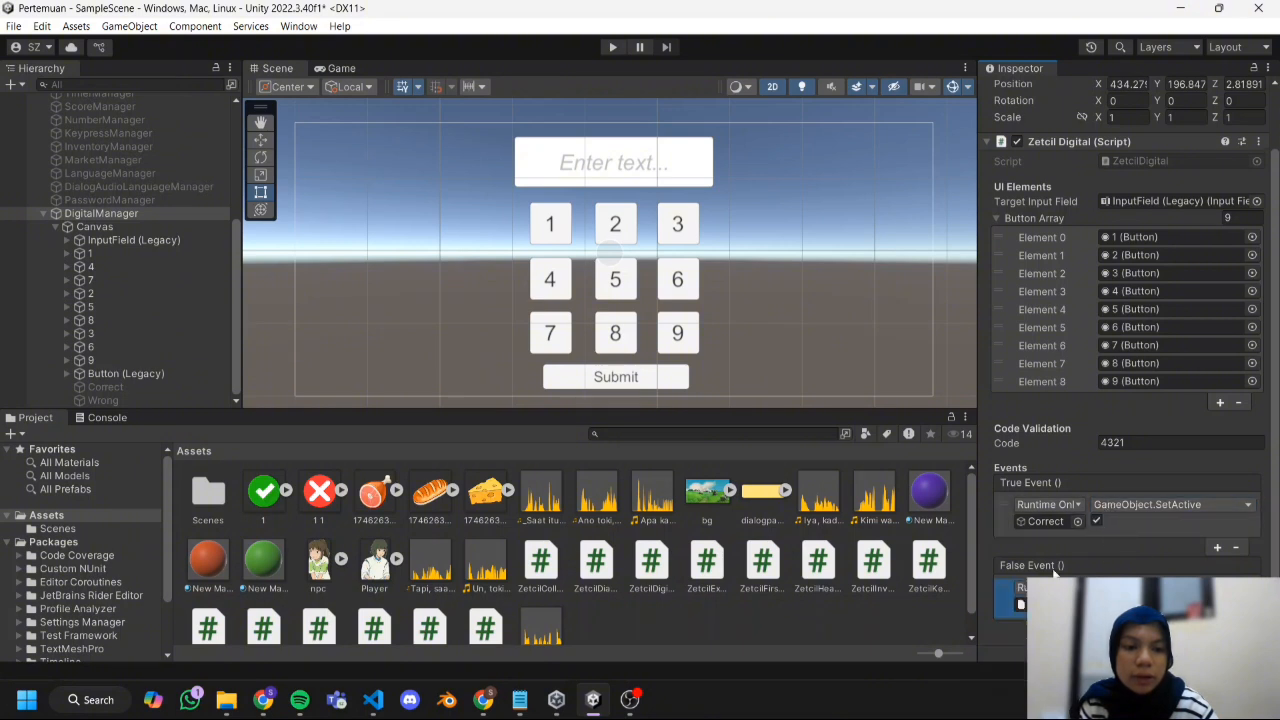
left_click_drag(107, 401, 1046, 605)
left_click_drag(195, 399, 1050, 605)
left_click(1150, 588)
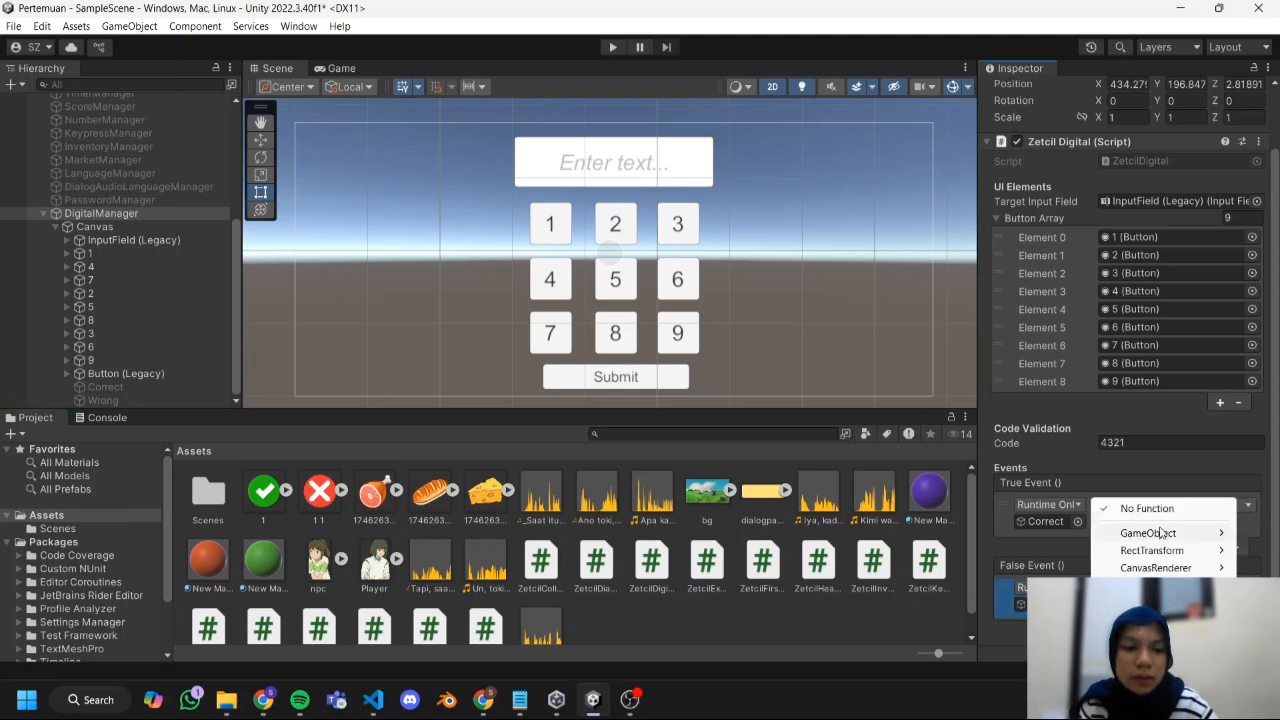
mouse_move(1148, 533)
left_click(960, 654)
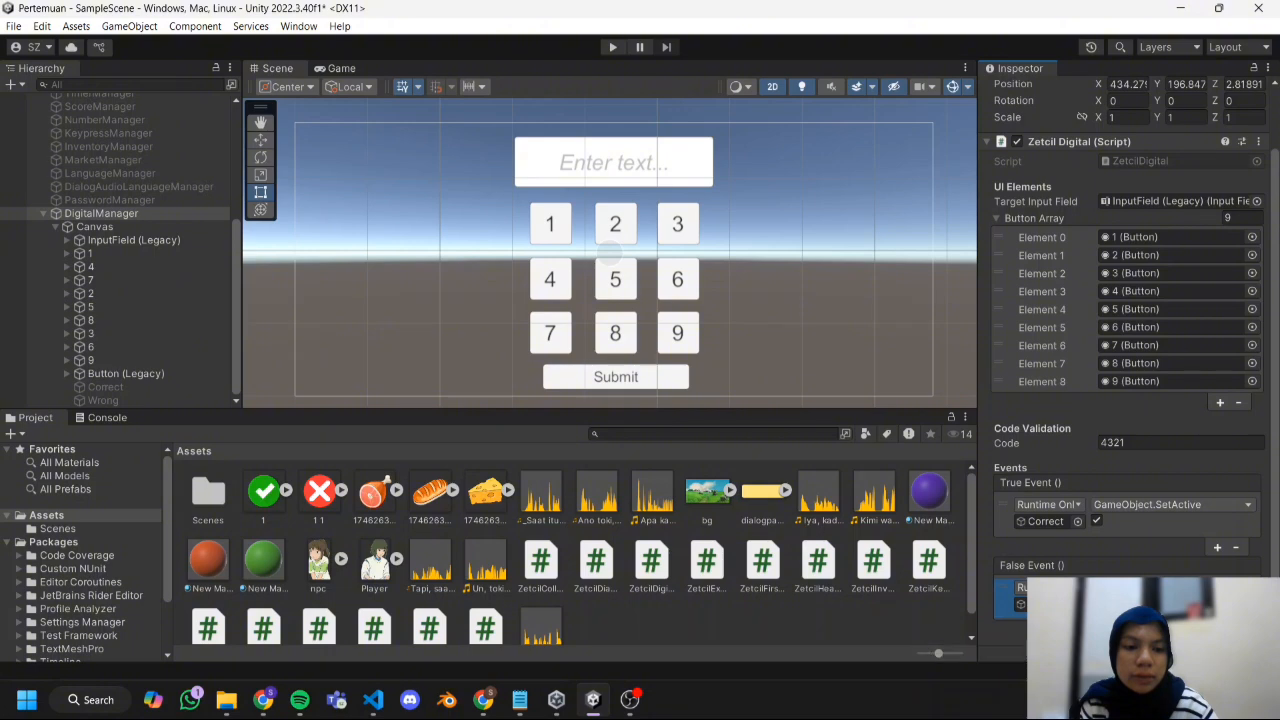
Run the scene, enter the correct validation code on the keypad, and submit it.
left_click(613, 46)
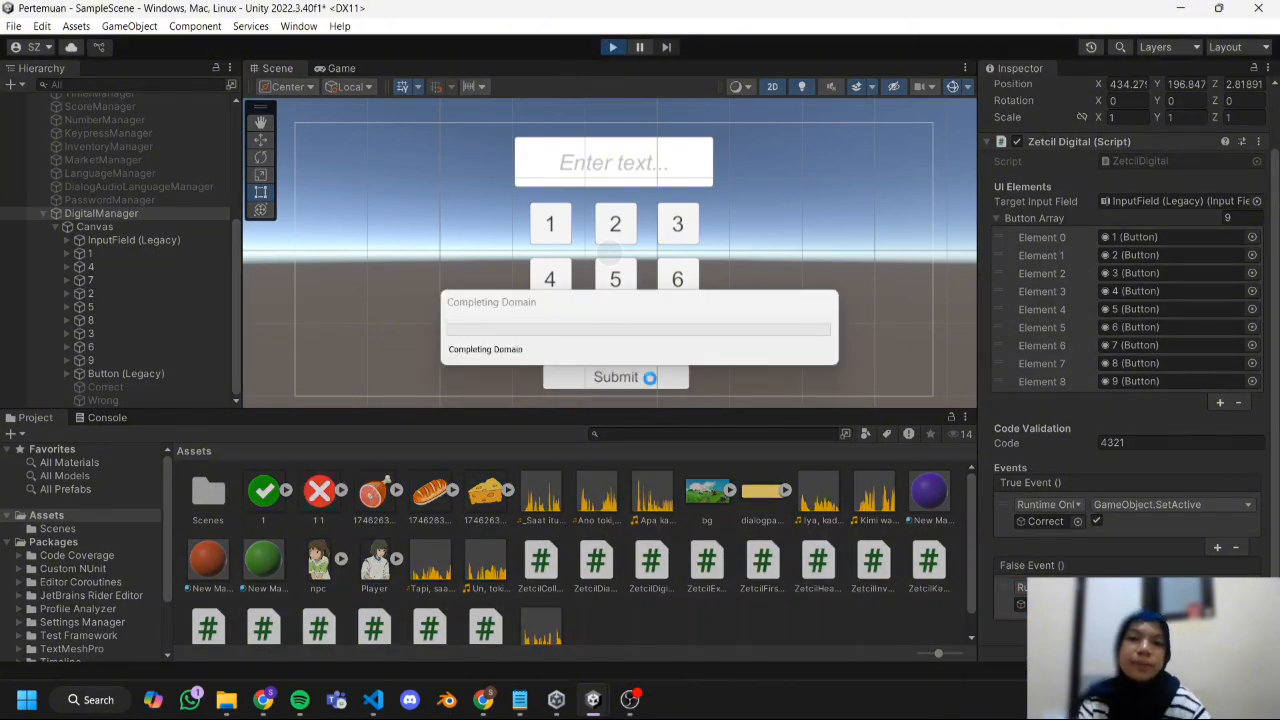
left_click(537, 278)
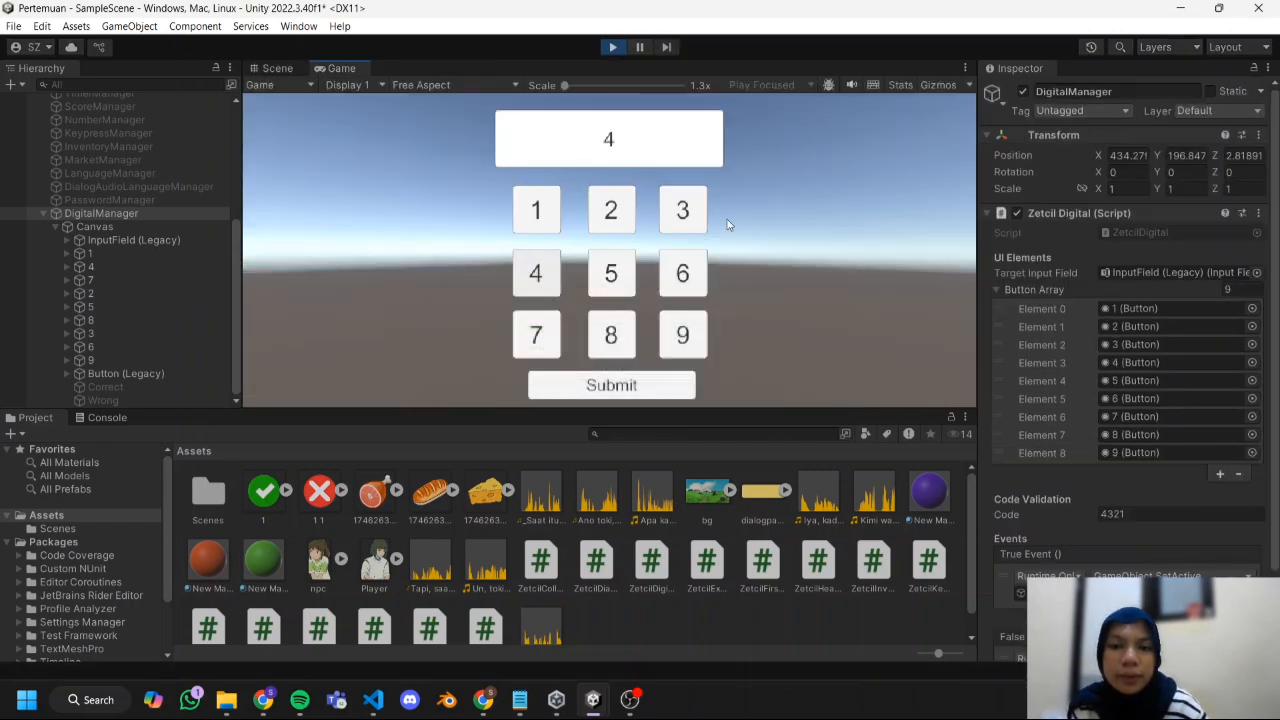
left_click(686, 218)
left_click(596, 214)
left_click(553, 222)
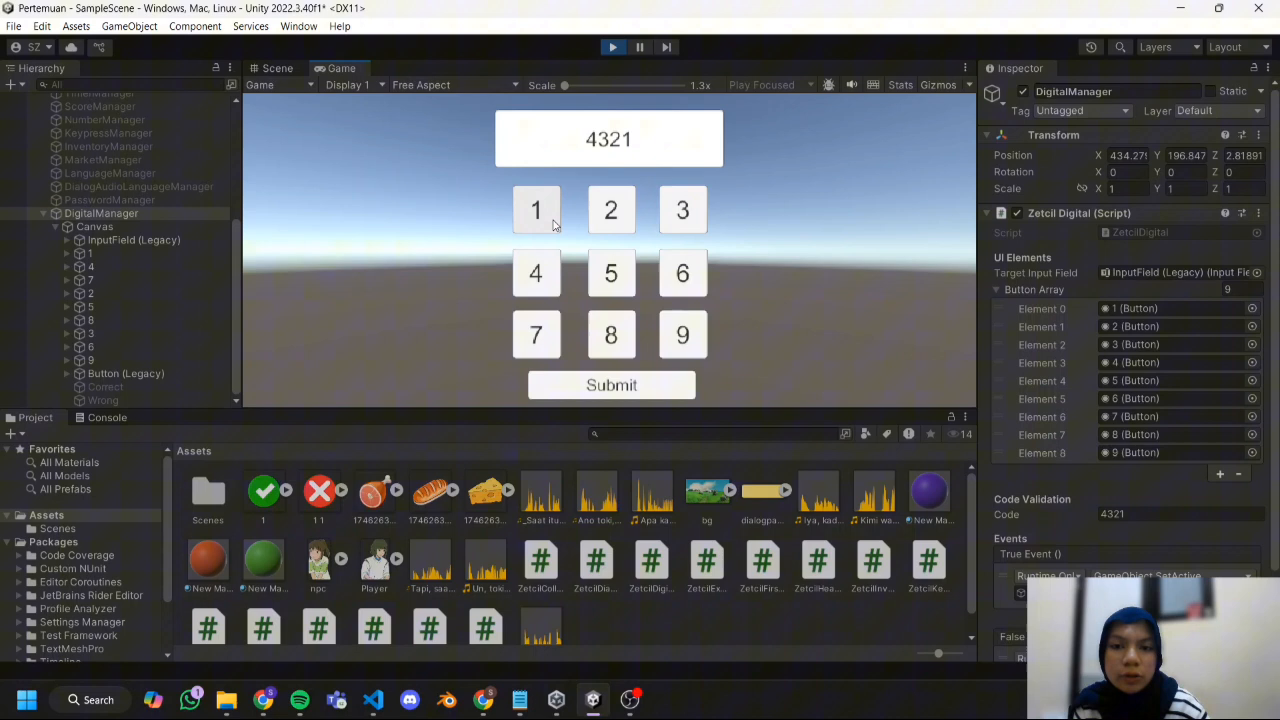
left_click(621, 396)
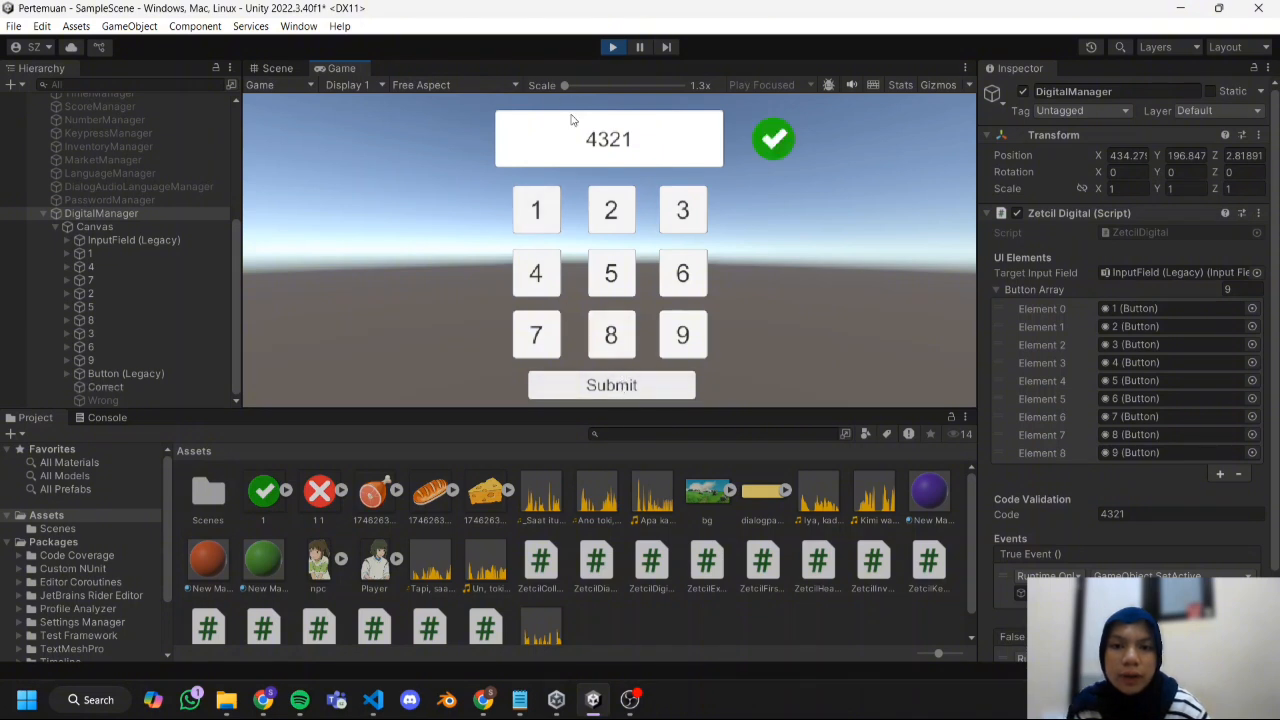
Add extra digits to the keypad code, submit the incorrect codes, and stop the play test.
left_click(625, 238)
left_click(621, 390)
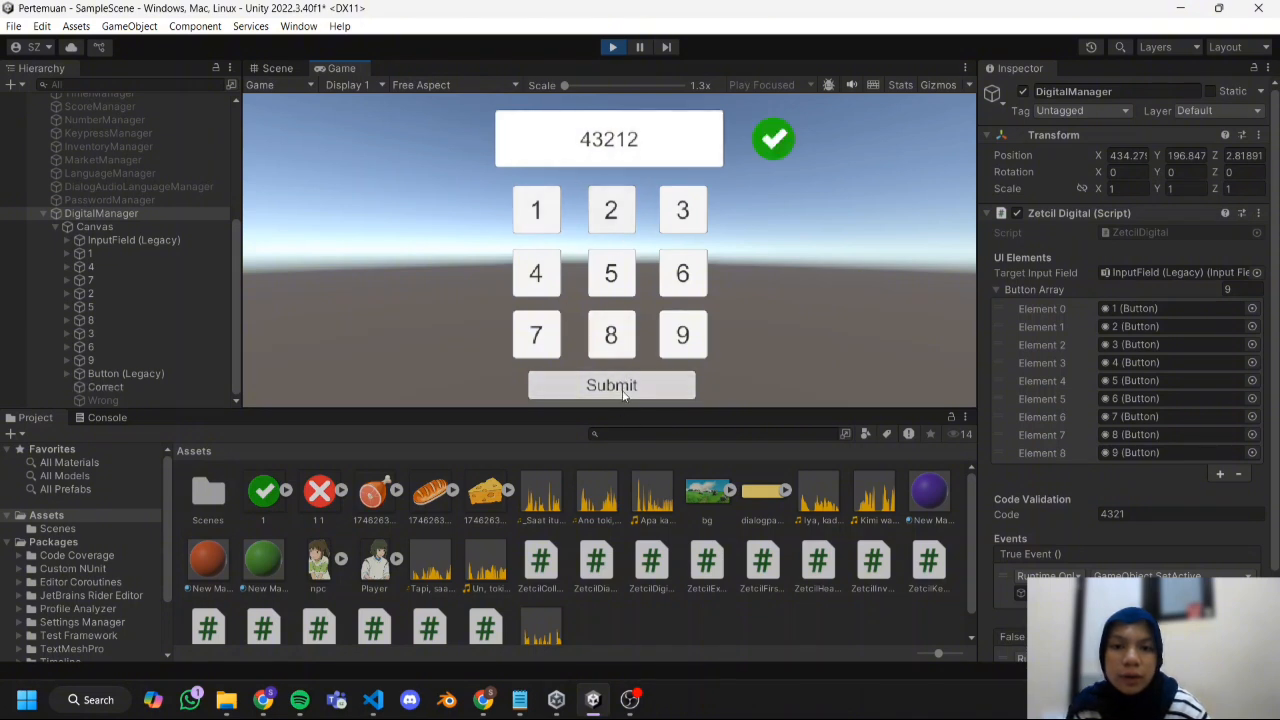
left_click(607, 342)
left_click(619, 390)
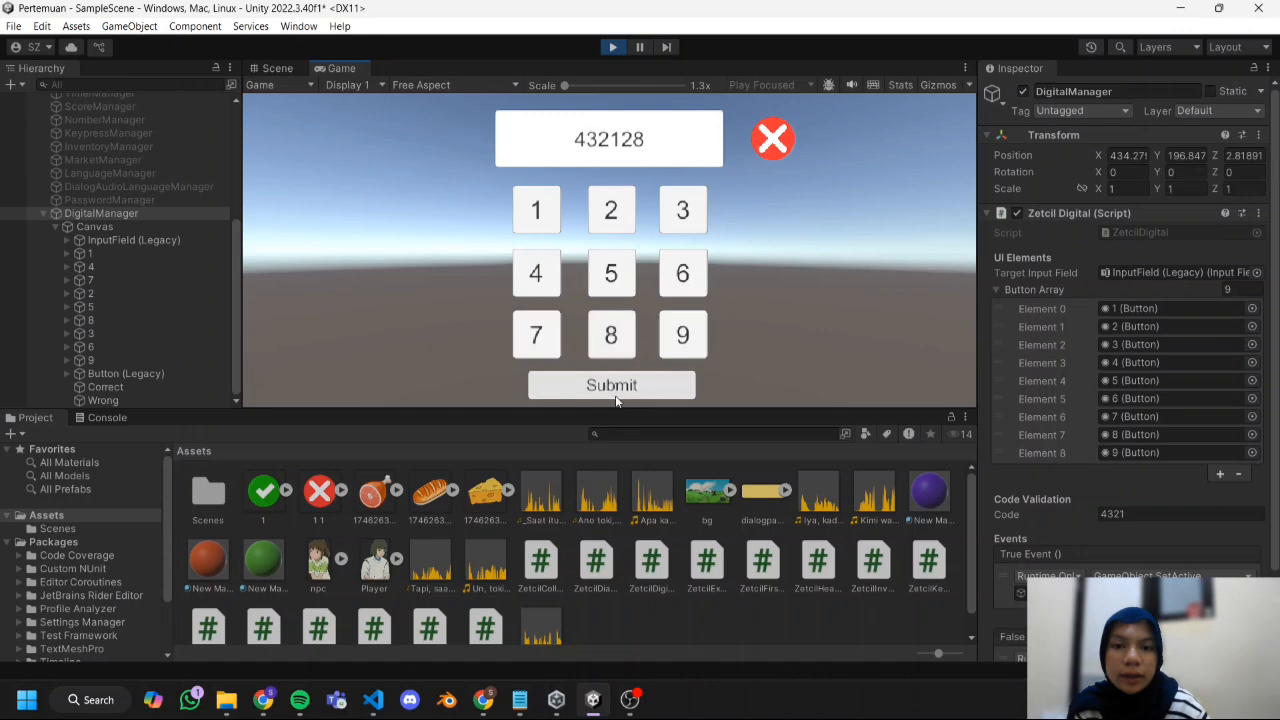
left_click(613, 47)
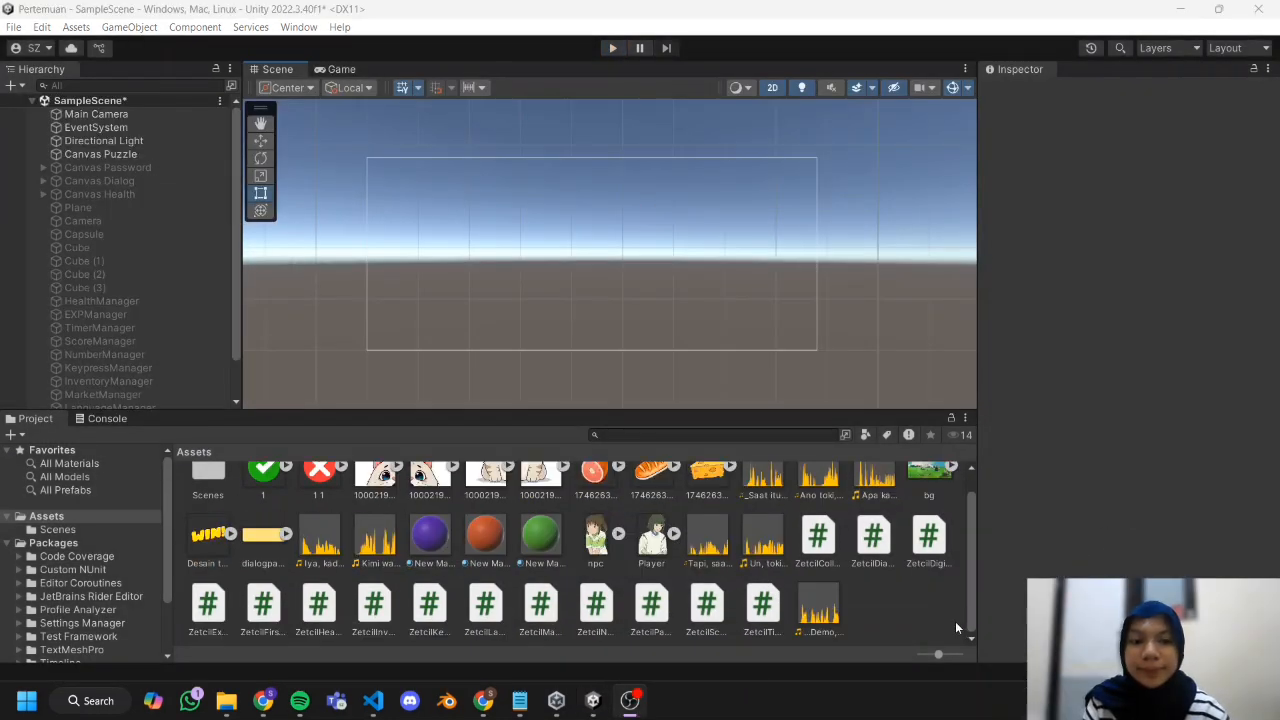
Create a C# script named ZetcilRotary in the project's Assets folder.
left_click(602, 705)
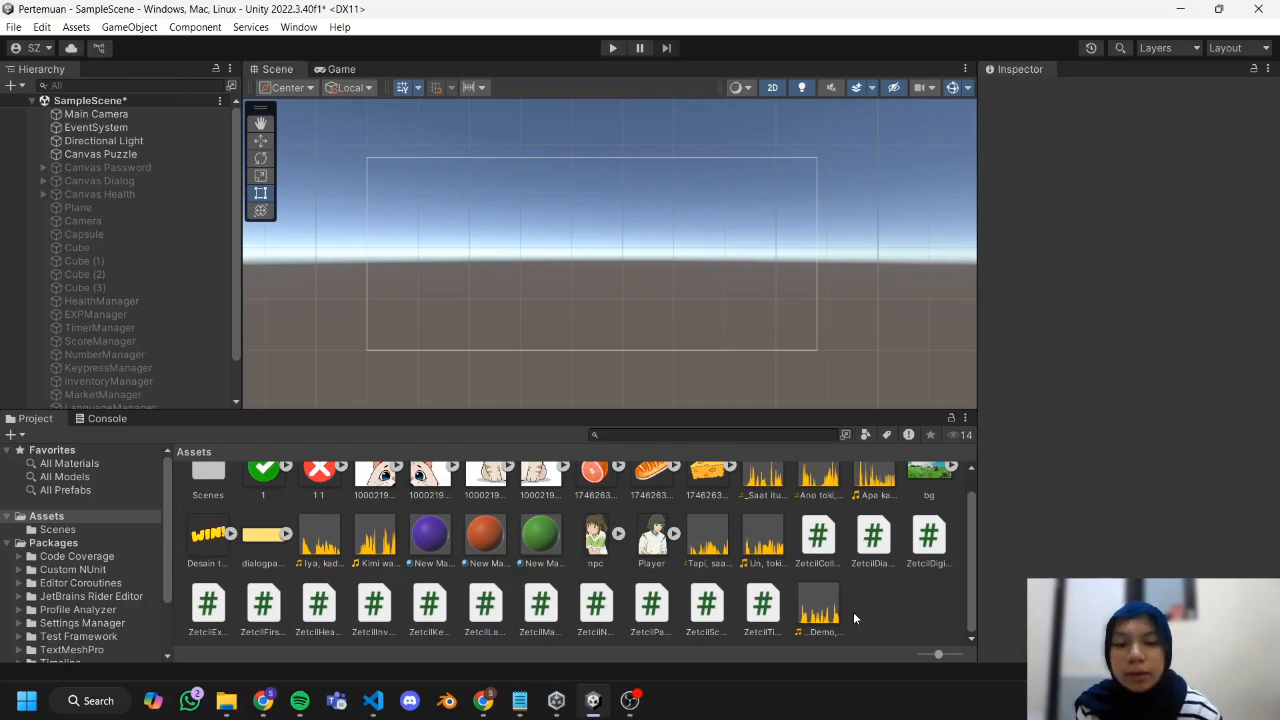
right_click(854, 616)
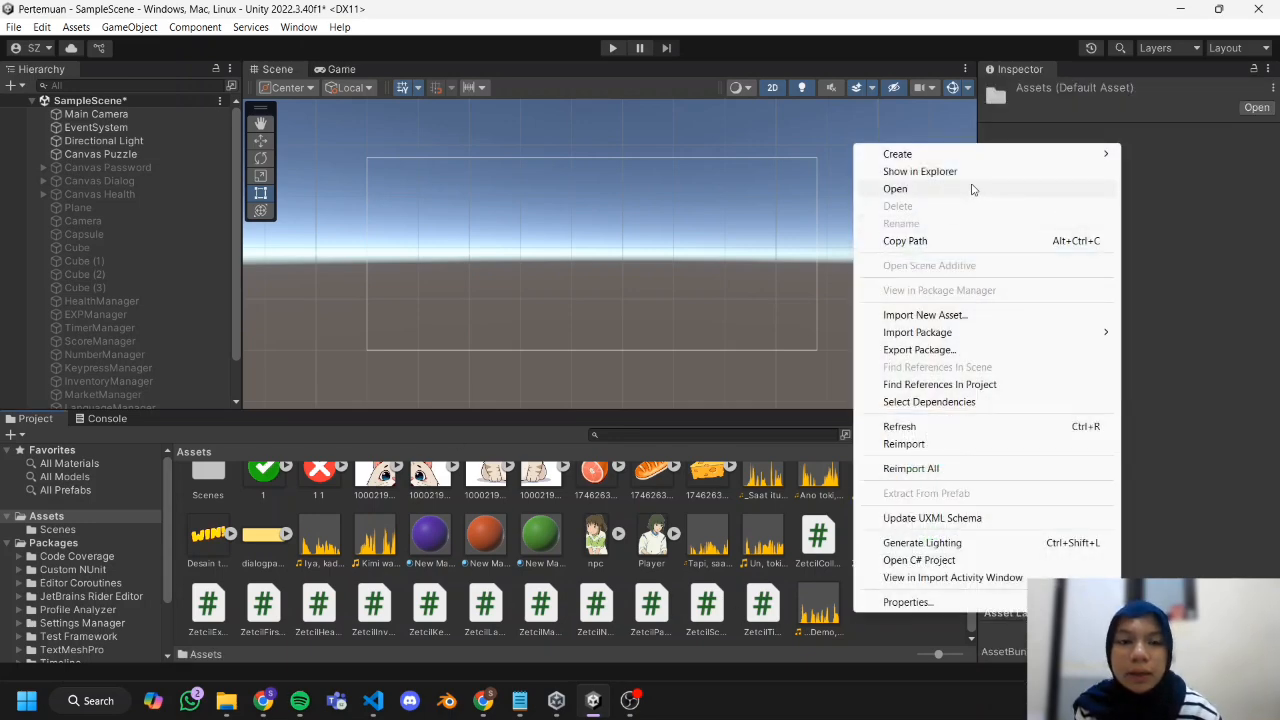
mouse_move(966, 162)
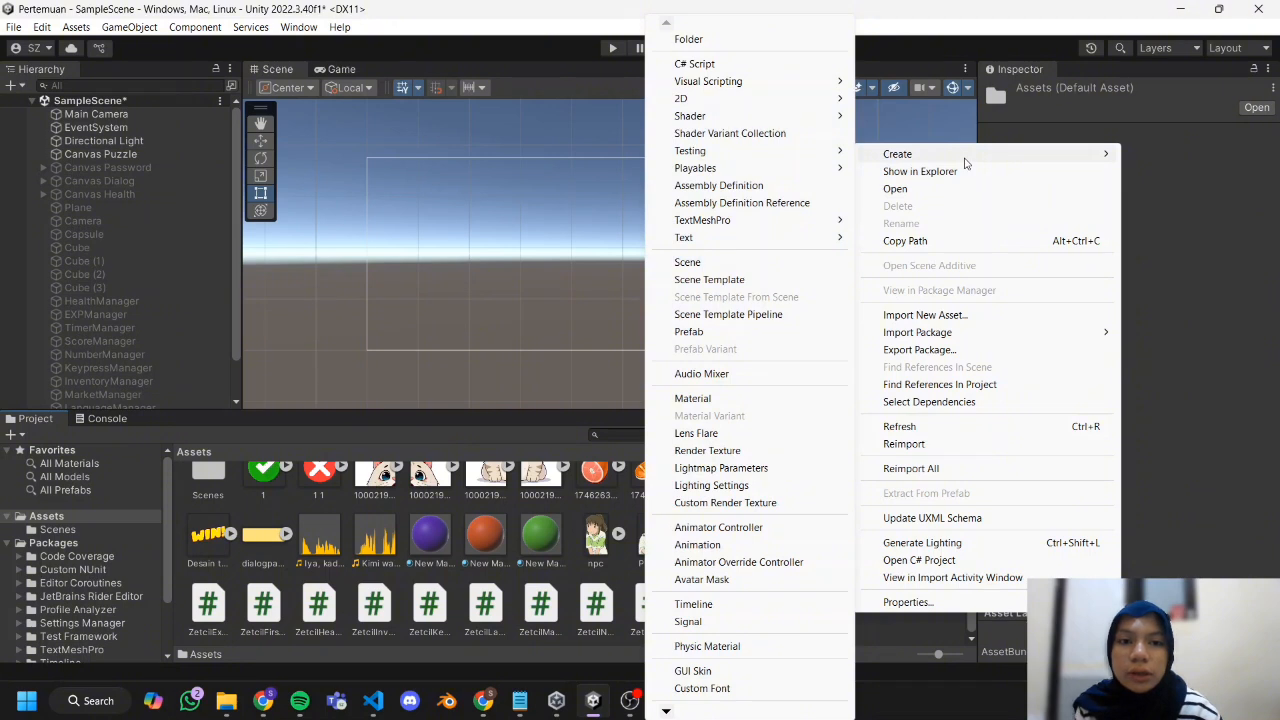
left_click(694, 63)
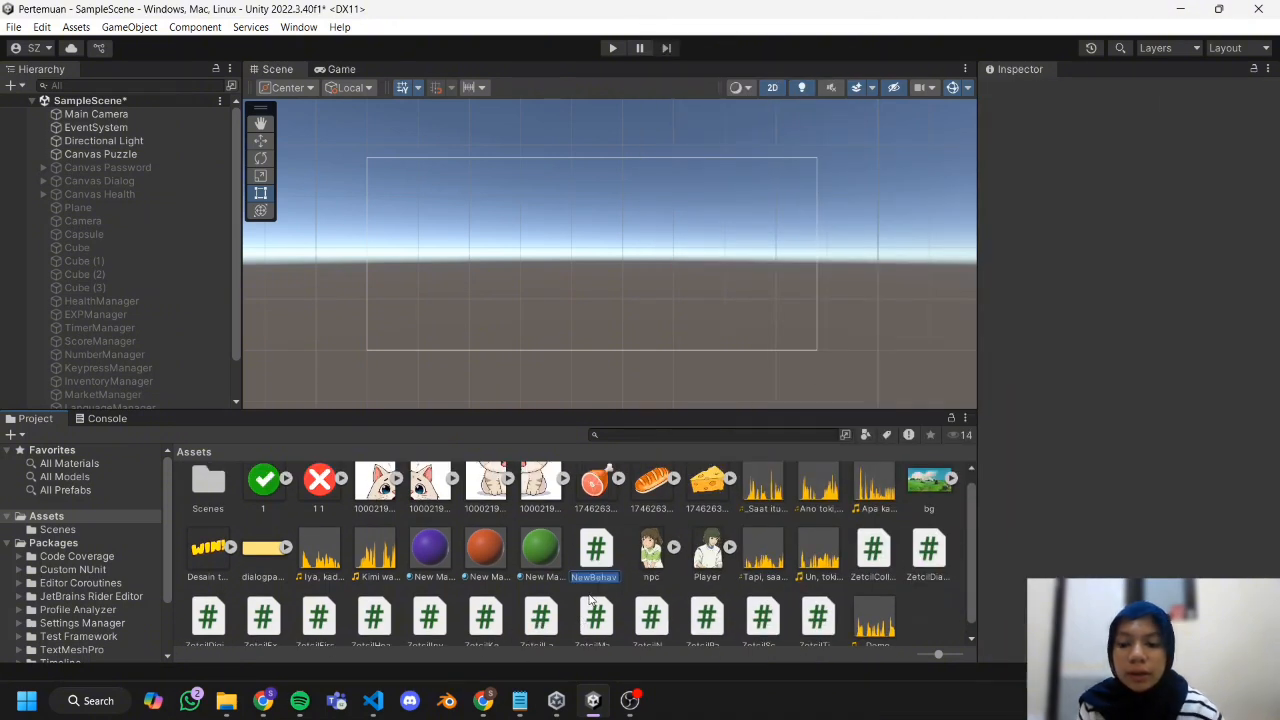
type("Ze")
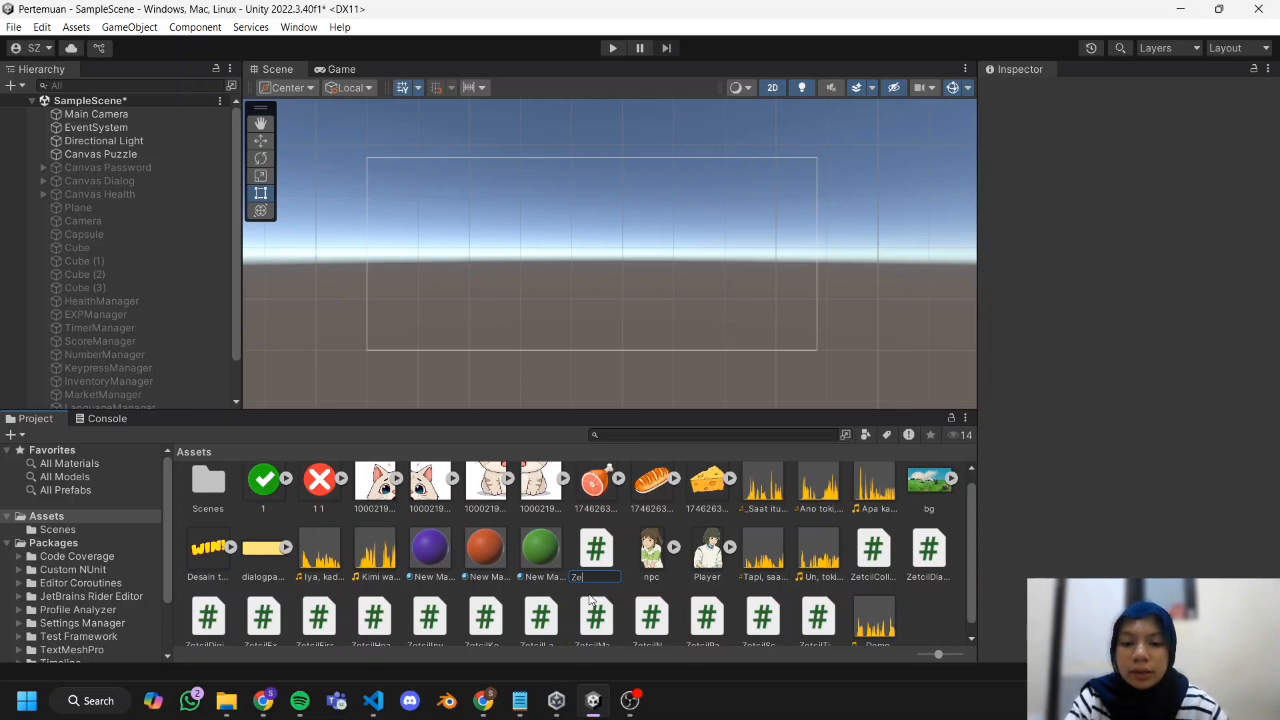
type("tcil")
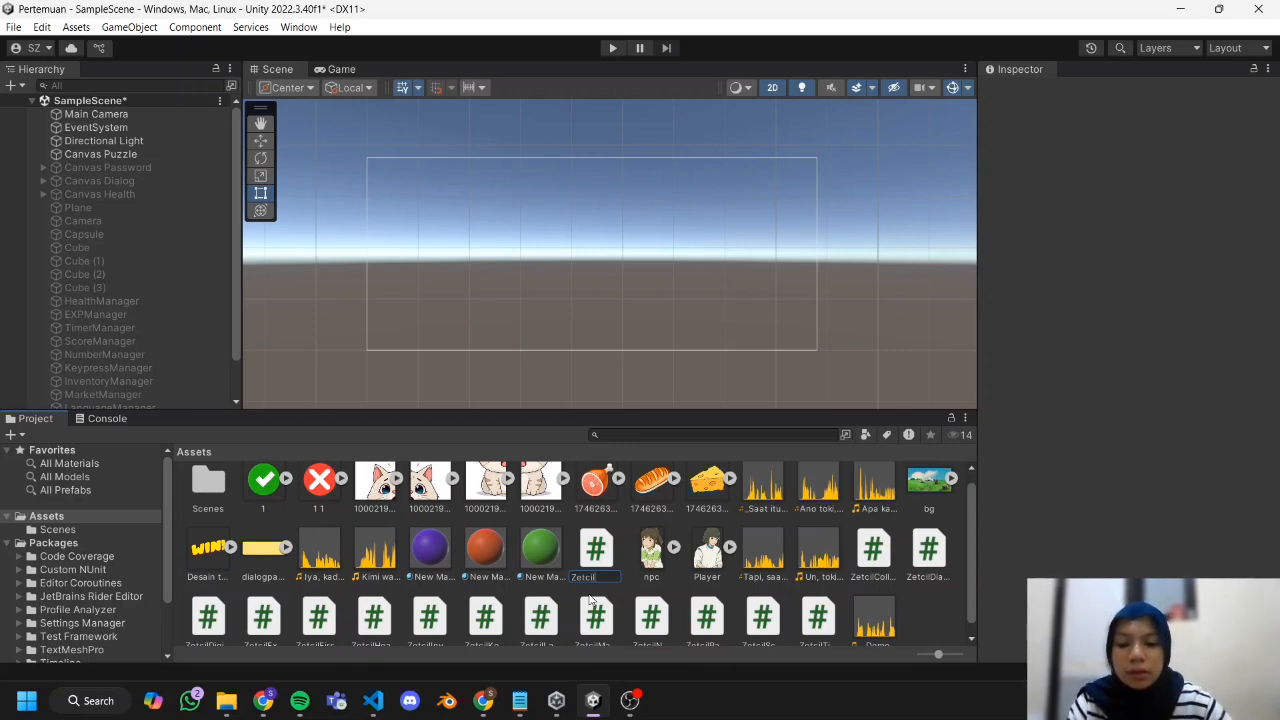
type("Rote")
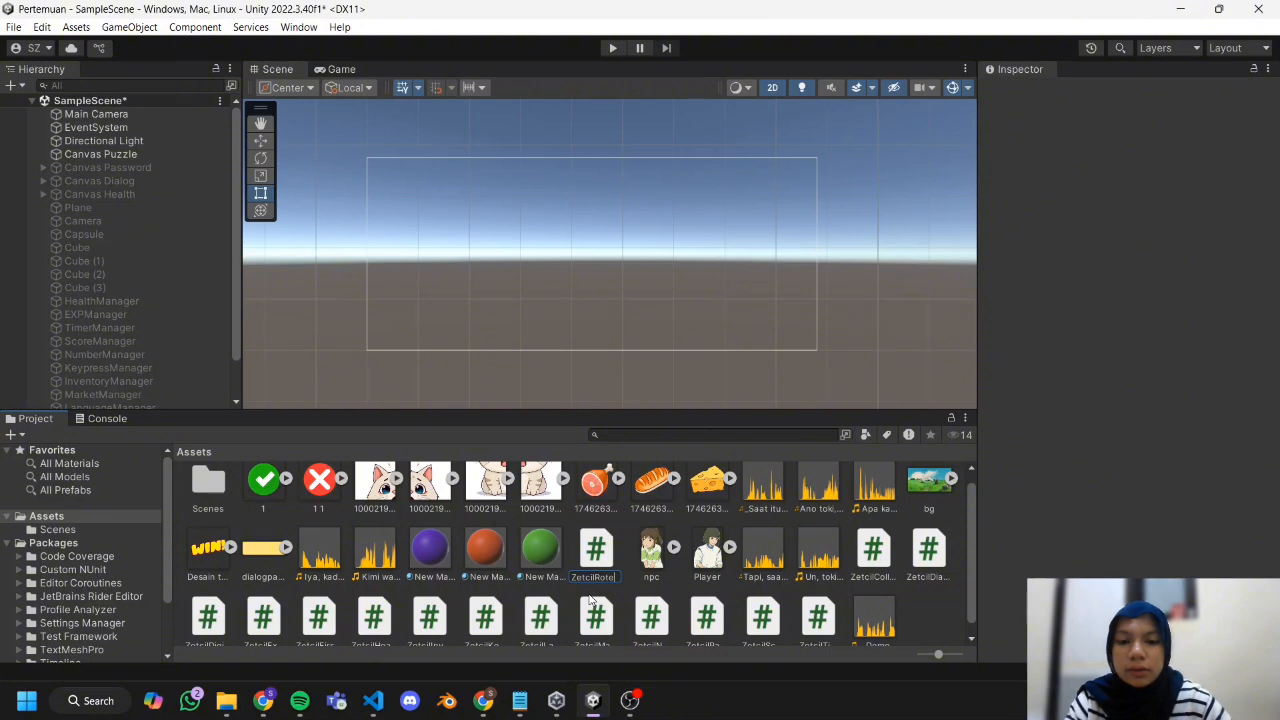
type("tary")
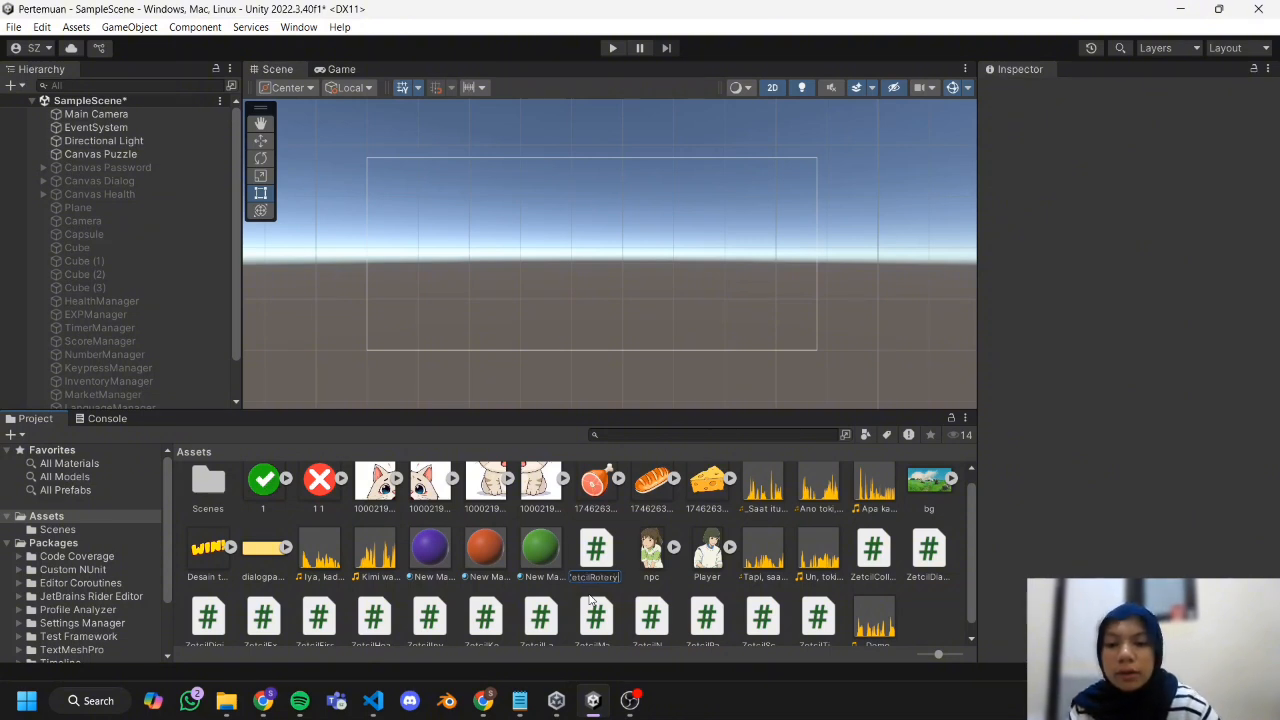
Copy the ZetcilRotary code from the Chapter 08 Google Docs module into the new script and return to Unity.
left_click(263, 700)
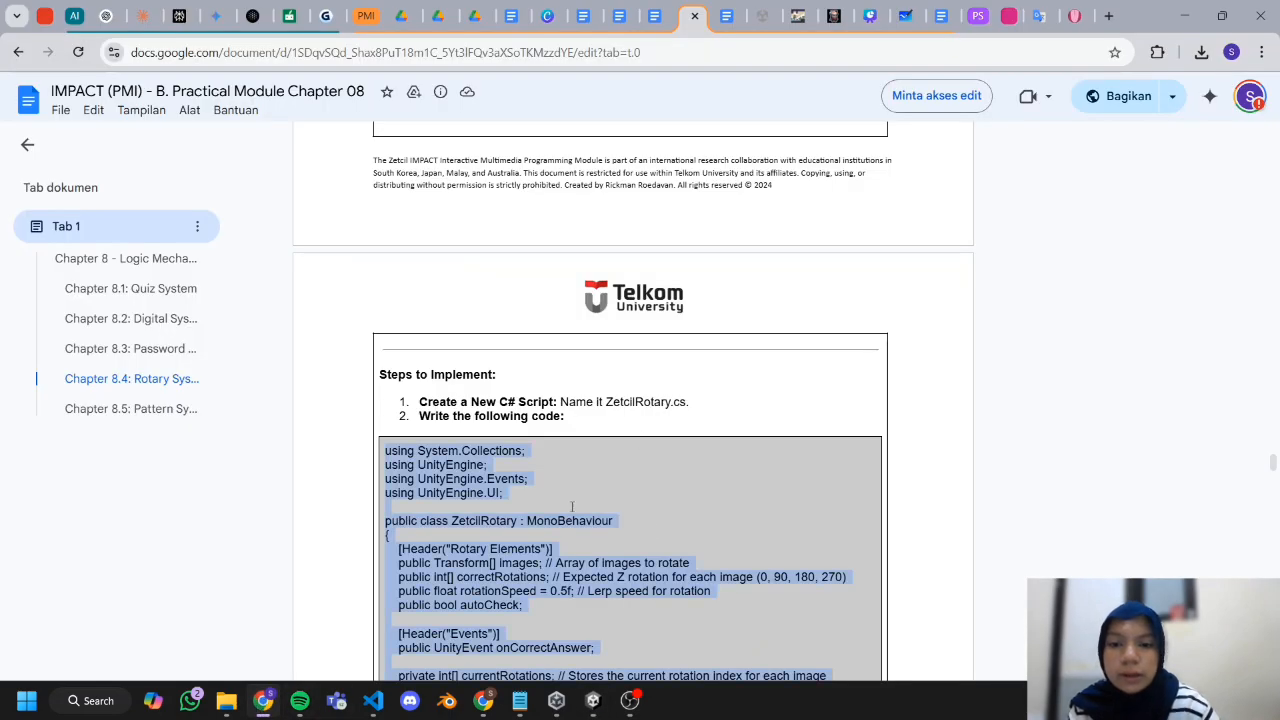
right_click(529, 617)
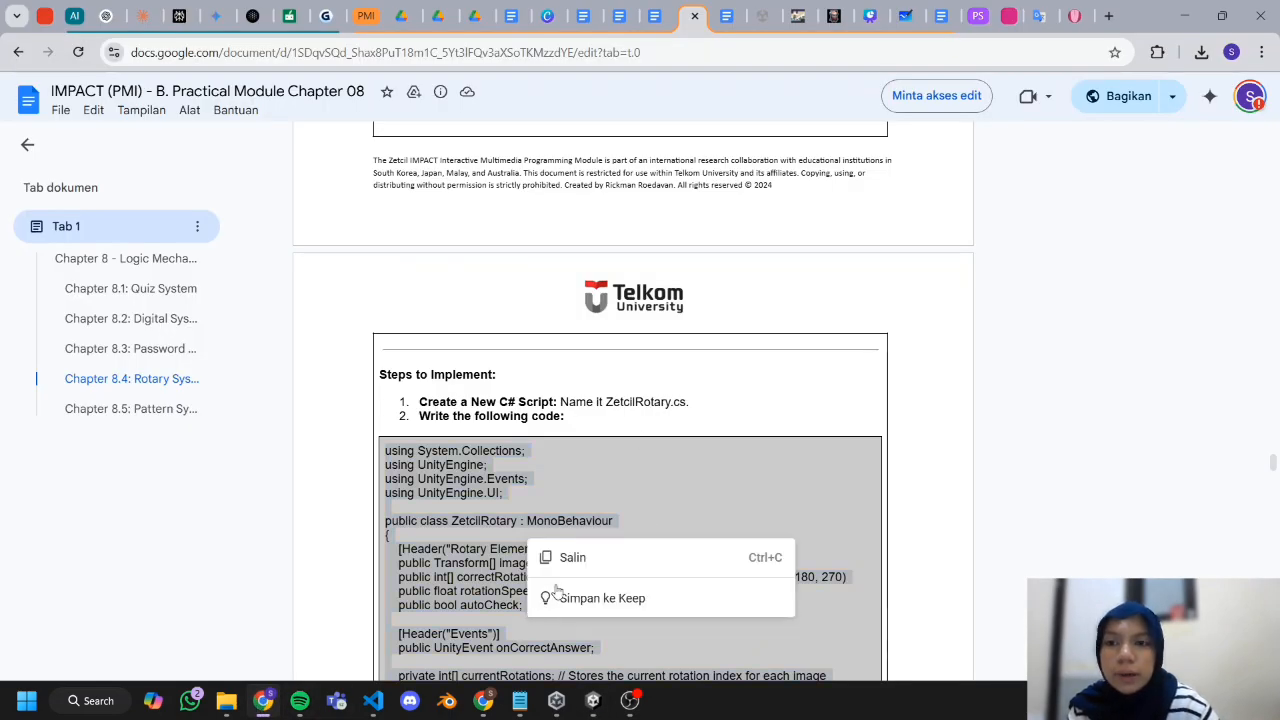
left_click(582, 557)
left_click(593, 700)
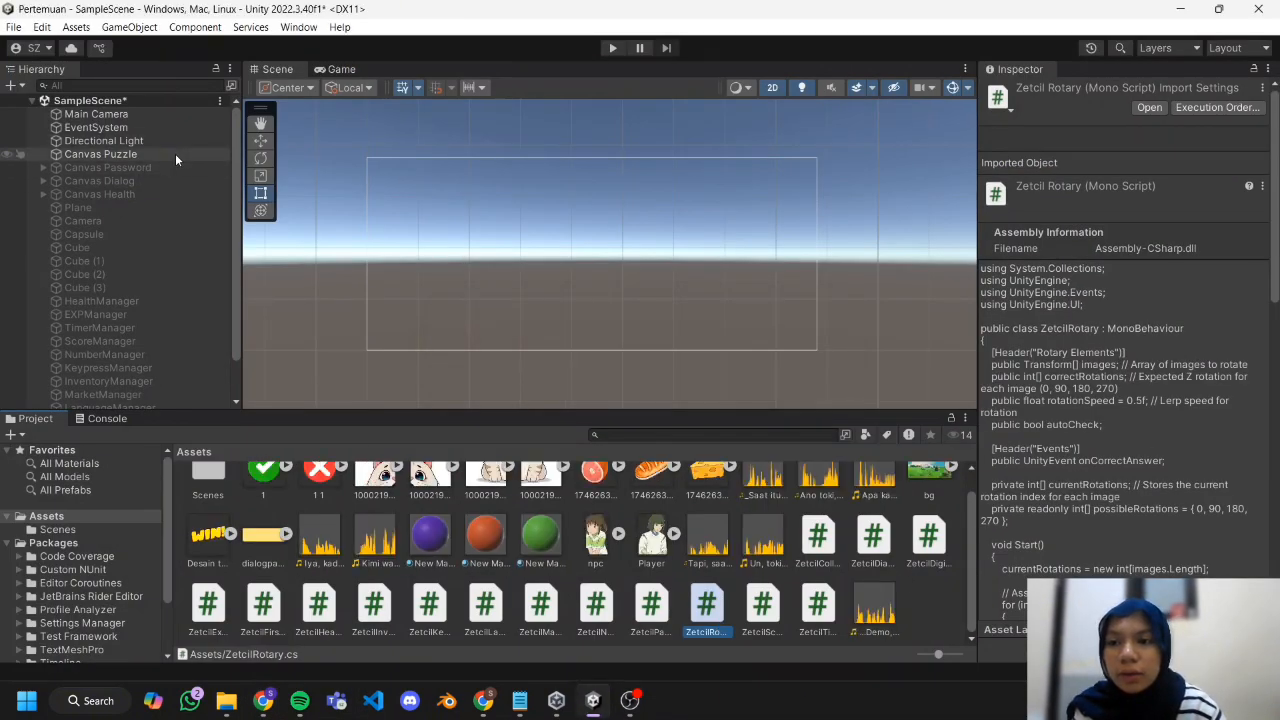
Create an empty GameObject named RotaryManager and attach the ZetcilRotary script to it.
left_click(12, 86)
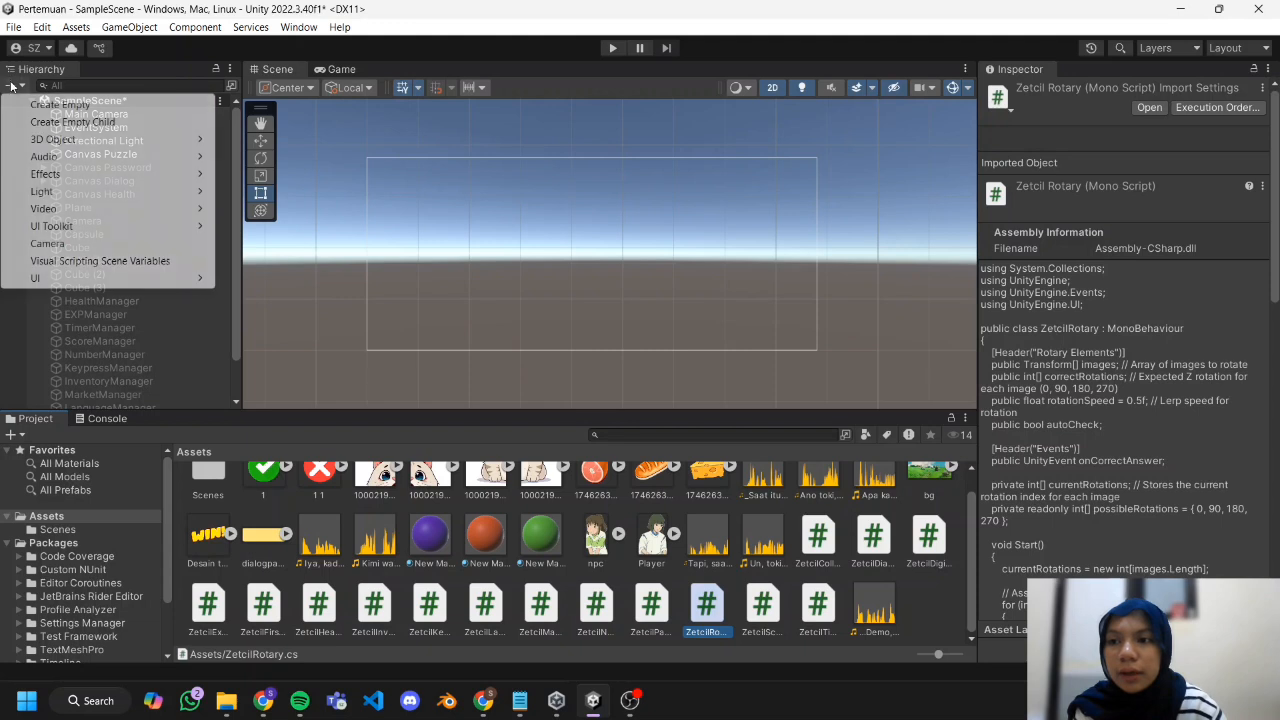
left_click(24, 105)
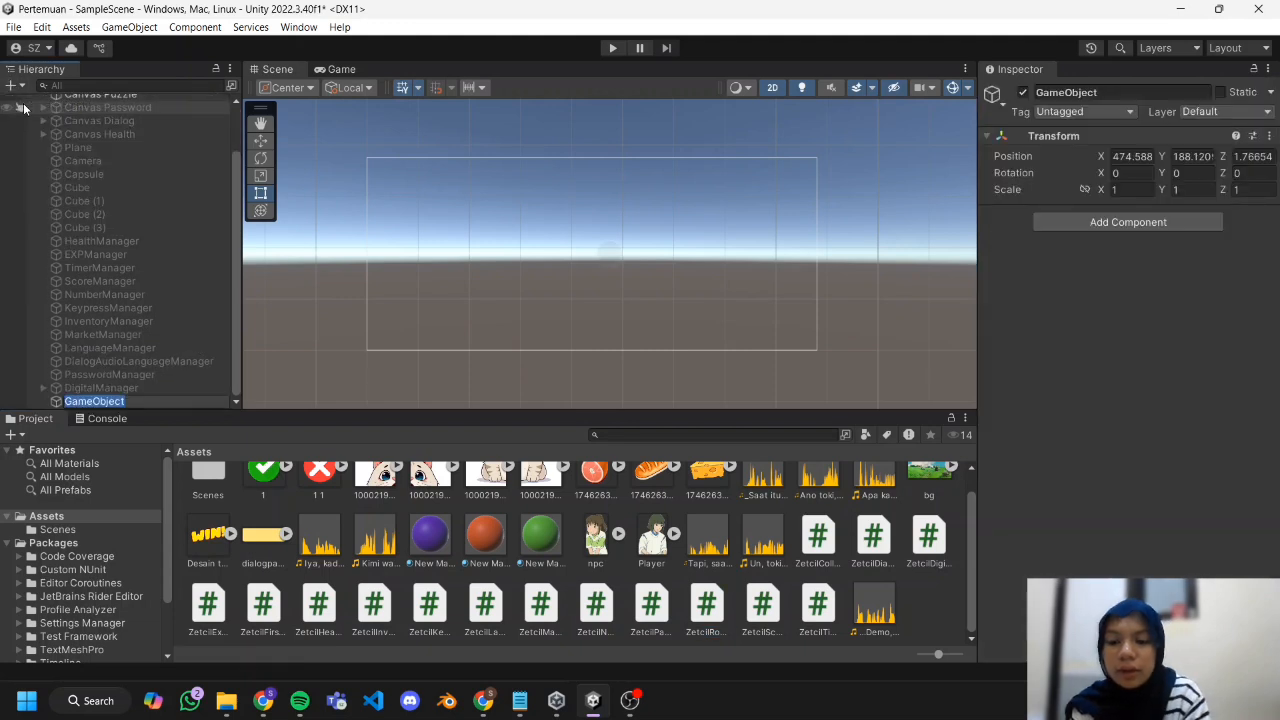
type("RotaryManager")
key("Return")
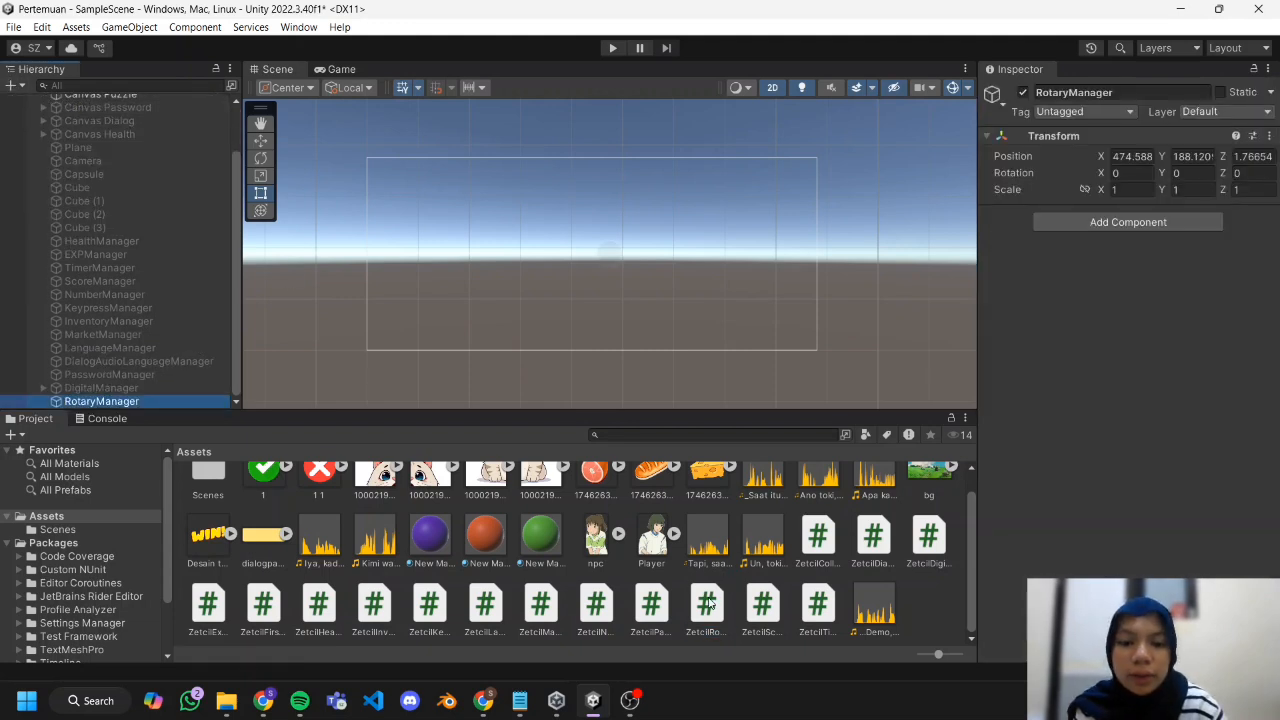
left_click_drag(708, 604, 134, 401)
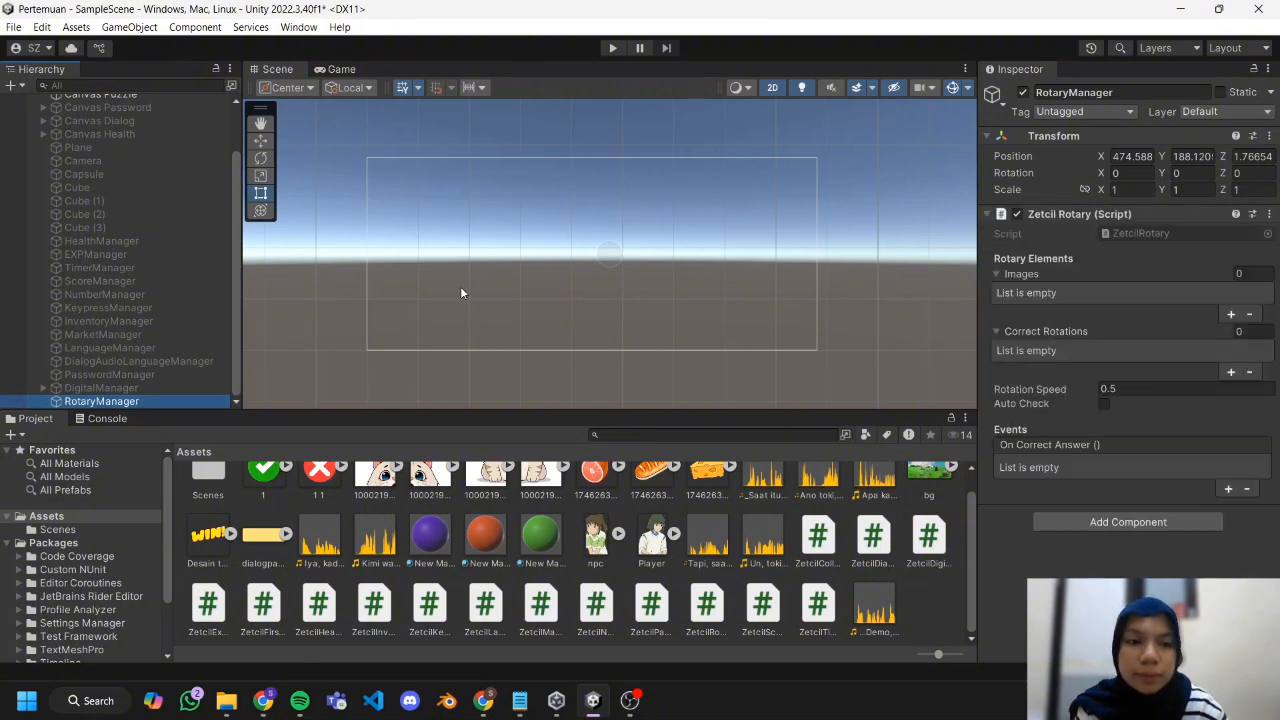
Add a UI Image as a child of Canvas Puzzle.
scroll(114, 250, "up", 3)
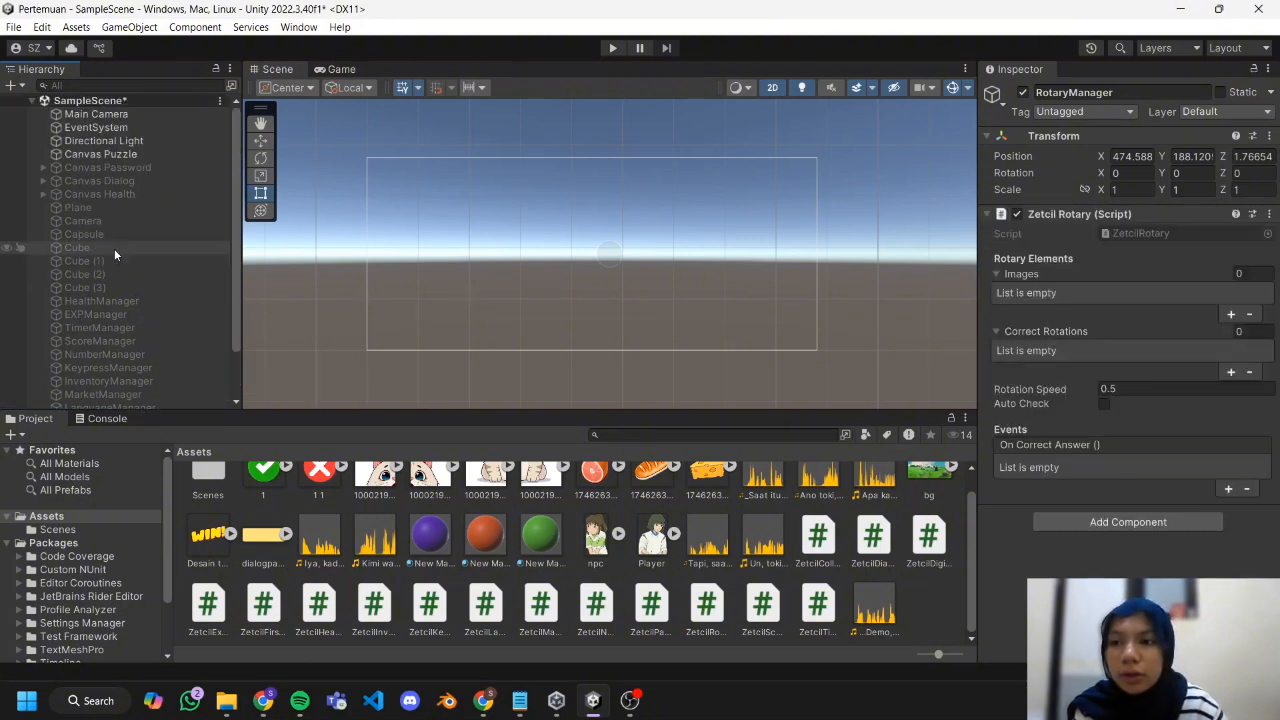
left_click(140, 154)
right_click(141, 155)
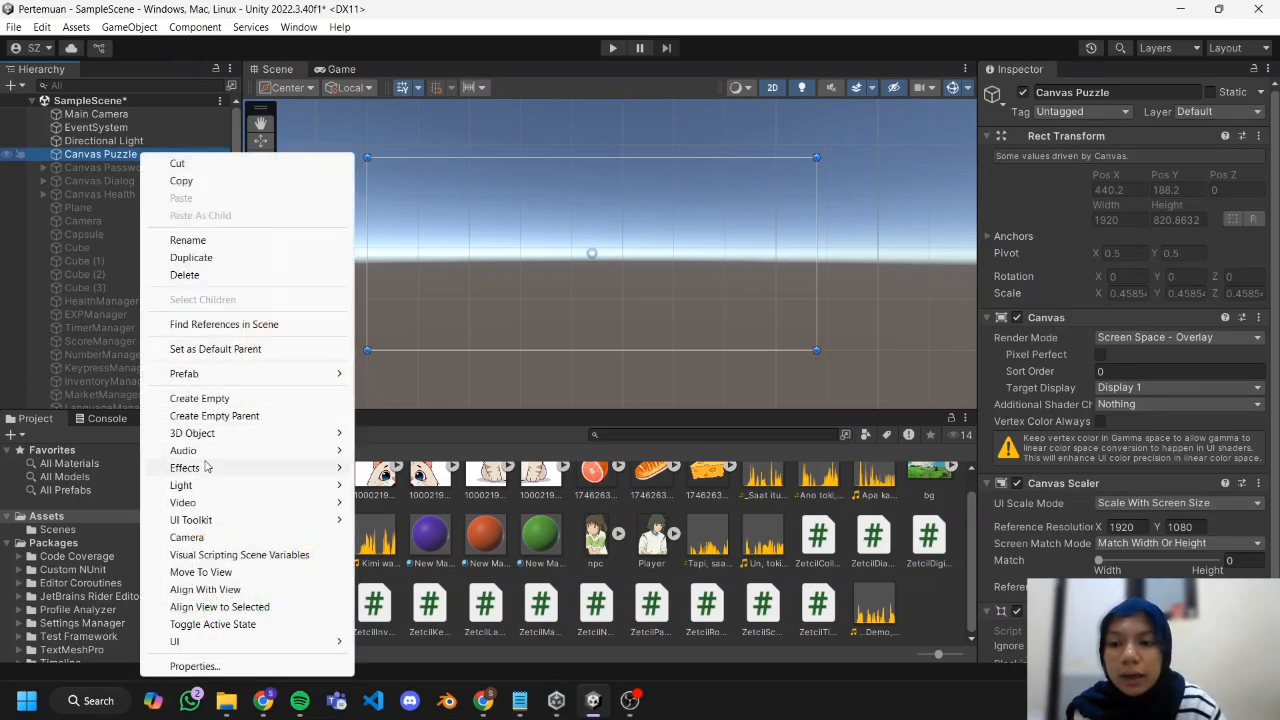
mouse_move(210, 641)
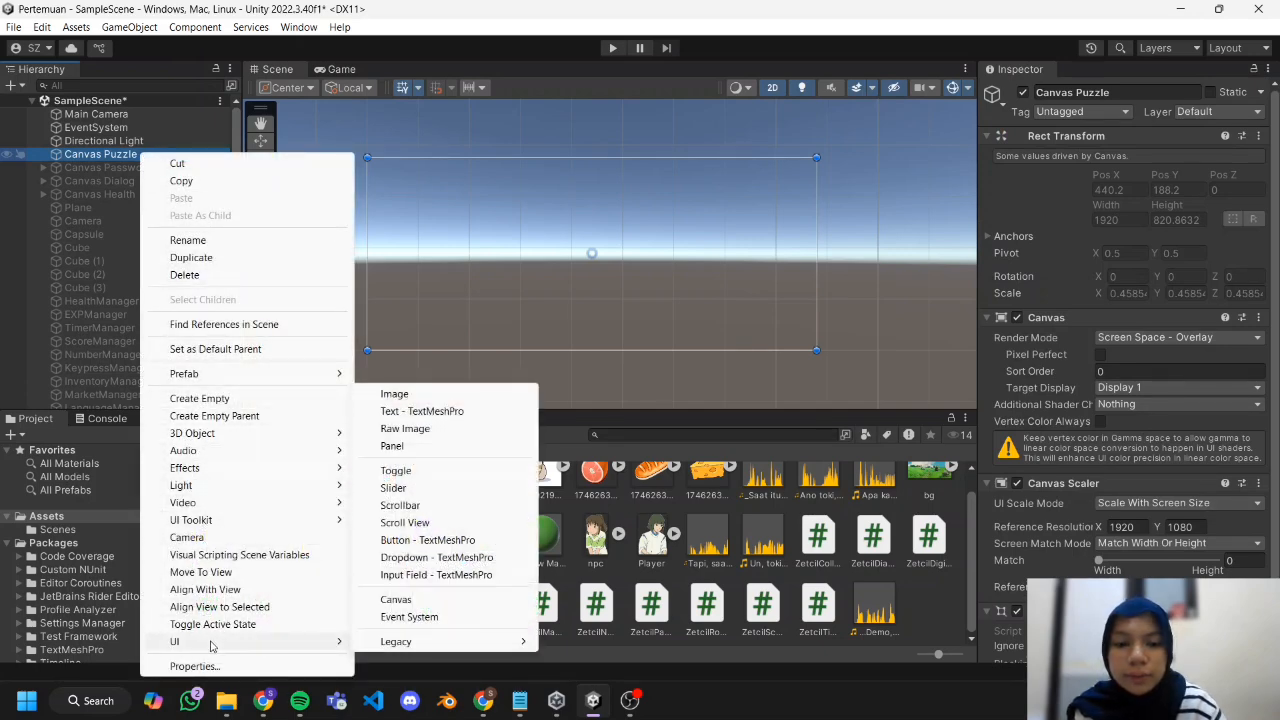
left_click(396, 393)
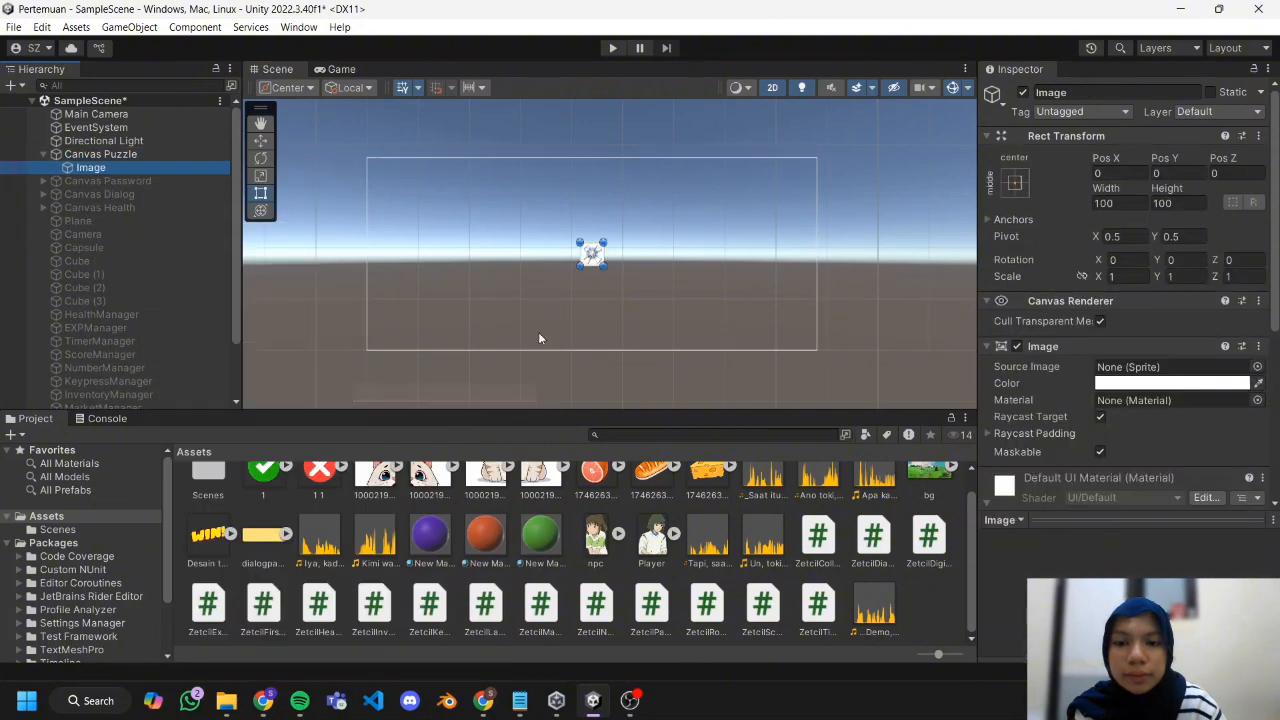
Set the image's width and height to 220 and place it right of the canvas centre at about X 316, Y 110.
scroll(609, 267, "up", 1)
left_click_drag(604, 266, 709, 257, "shift")
scroll(604, 264, "up", 2)
left_click_drag(720, 214, 736, 199, "shift")
left_click(1122, 204)
type("220")
left_click(1199, 204)
type("220")
mouse_move(697, 262)
left_mouse_down()
mouse_move(694, 246)
mouse_move(703, 252)
left_mouse_up()
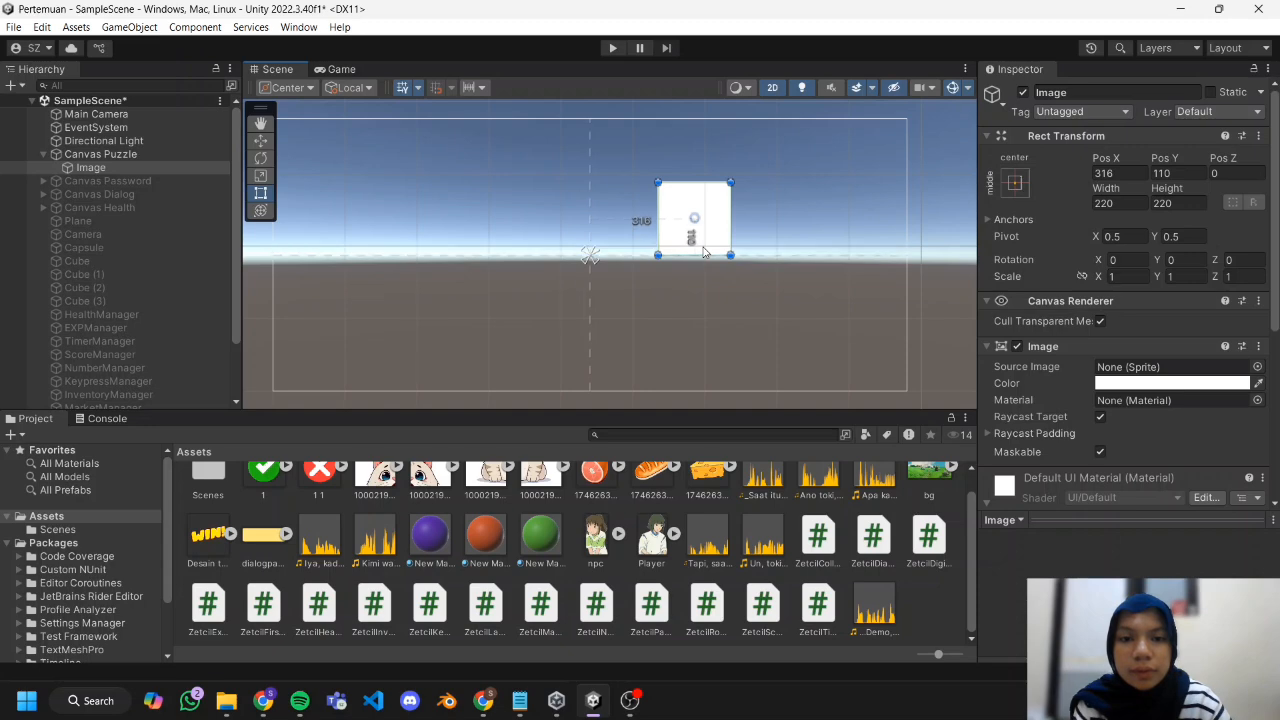
Rename the image under Canvas Puzzle to Puzzle1.
right_click(148, 168)
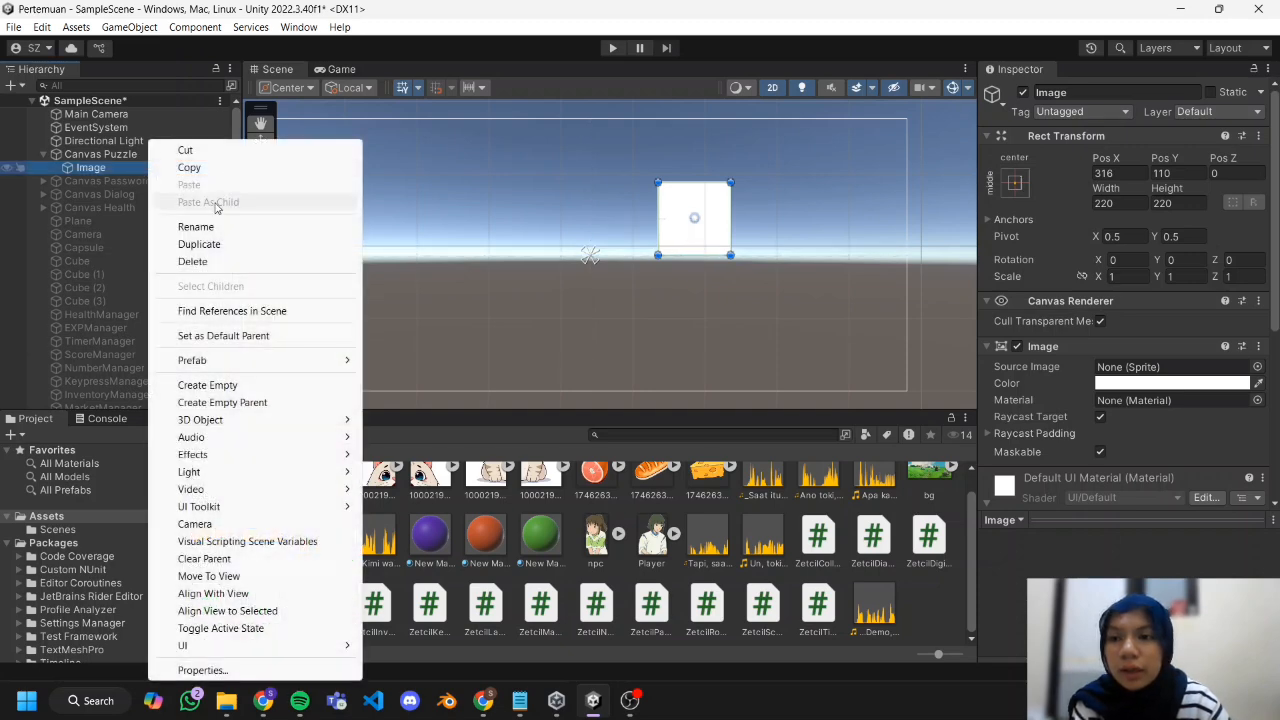
left_click(233, 229)
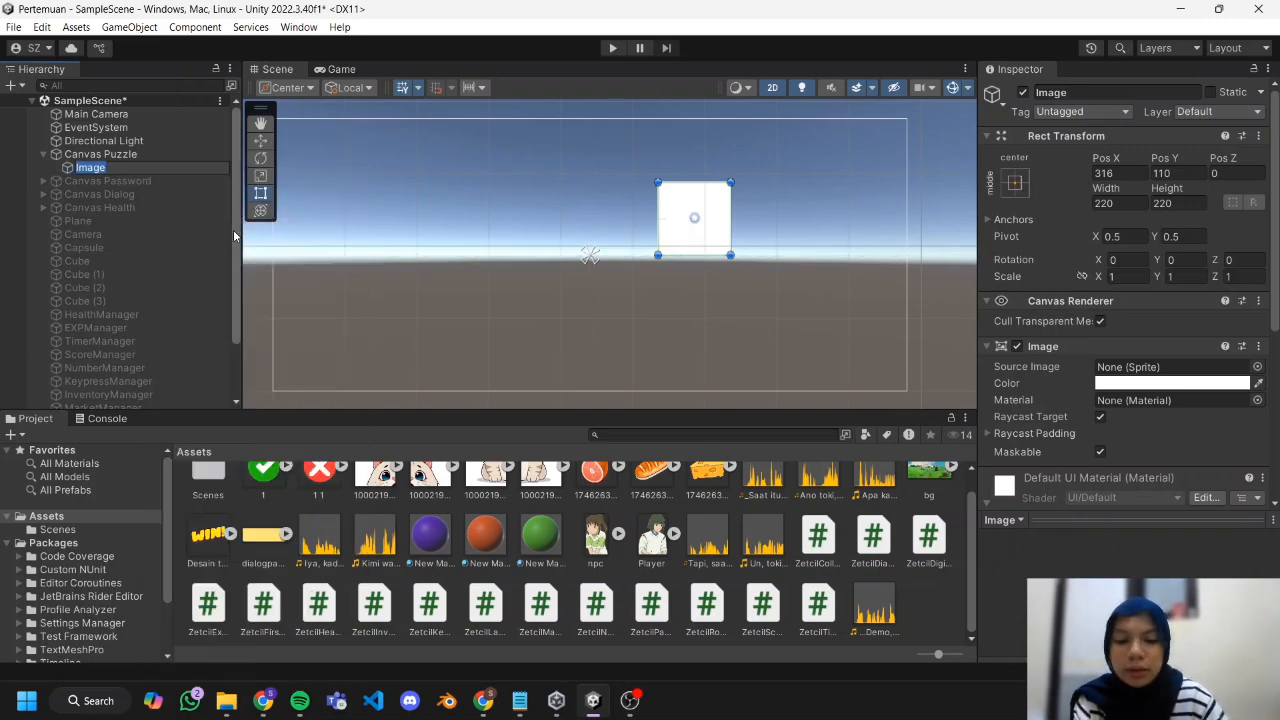
type("Puzzle1")
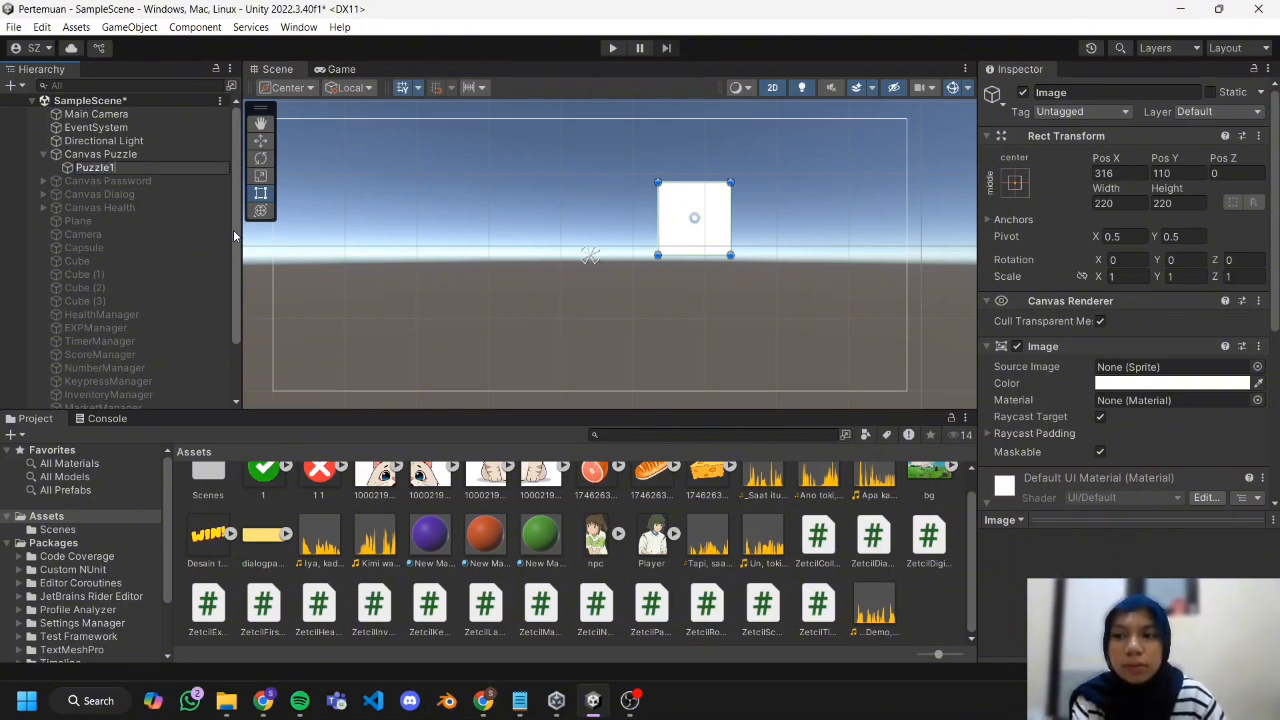
key("Return")
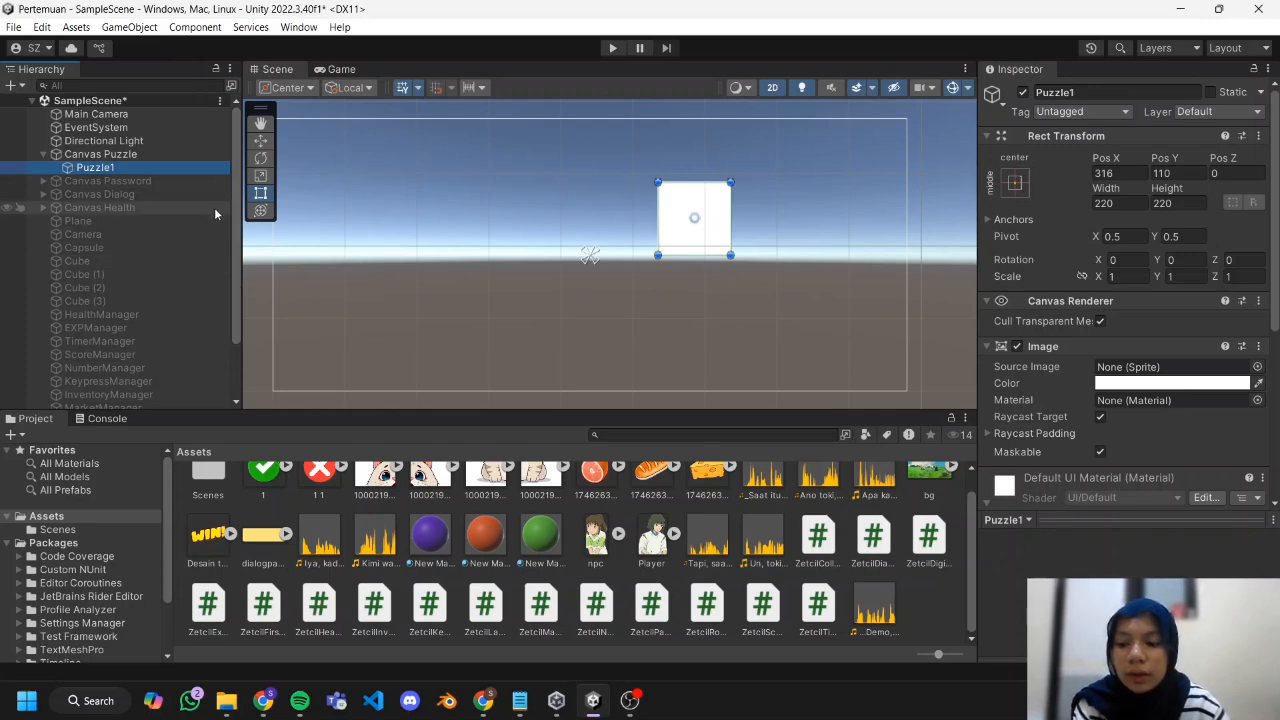
Duplicate Puzzle1 into three more tiles and arrange all four as a two-by-two square.
key("ctrl+d")
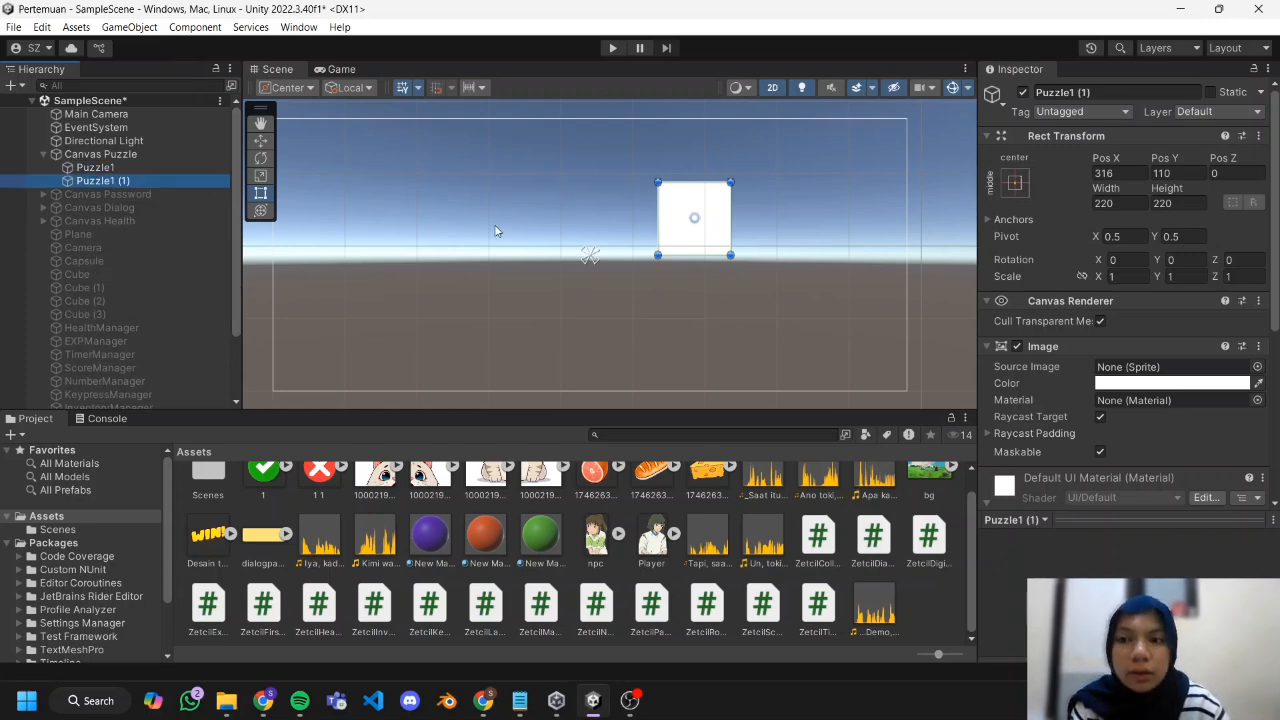
left_click_drag(698, 230, 771, 232)
left_click(694, 225, "shift")
key("ctrl+d")
left_click_drag(771, 234, 771, 310)
left_click_drag(702, 302, 700, 297)
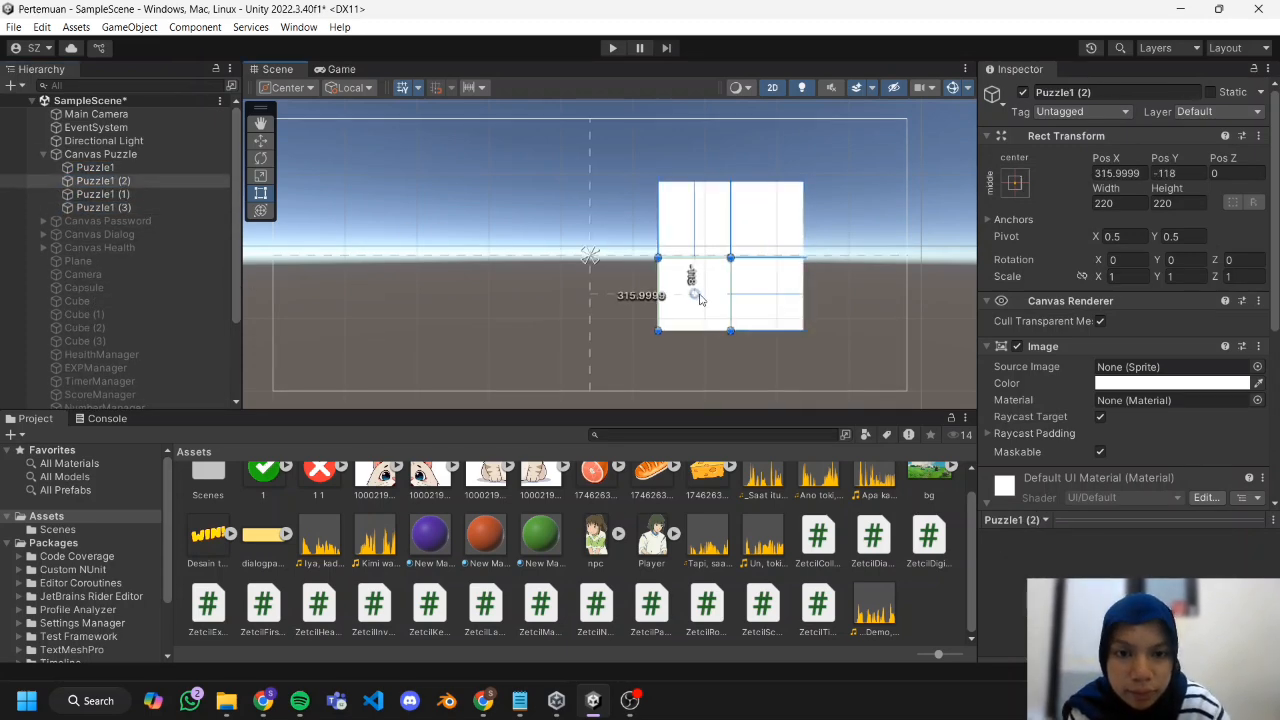
left_click(837, 305)
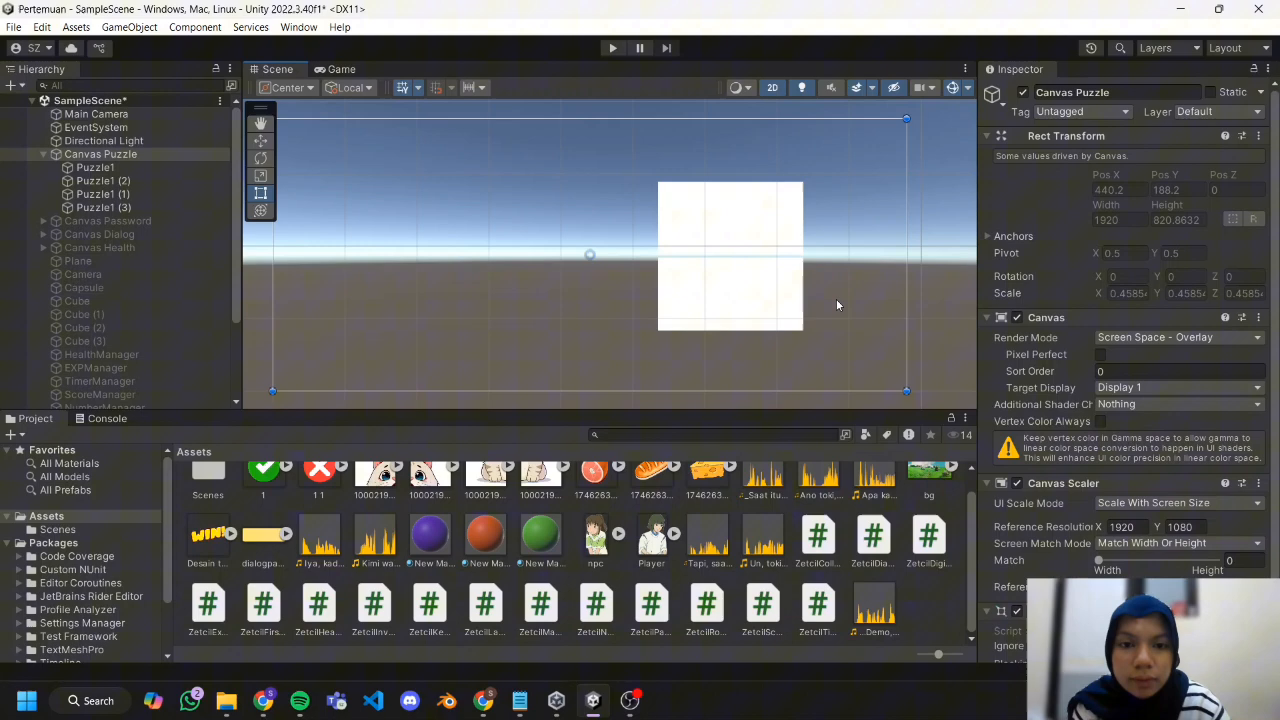
Rename the copied tiles Puzzle2 for the upper-right, Puzzle3 for the lower-left and Puzzle4 for the lower-right, listing them in numerical order.
left_click(149, 167)
left_click(147, 181)
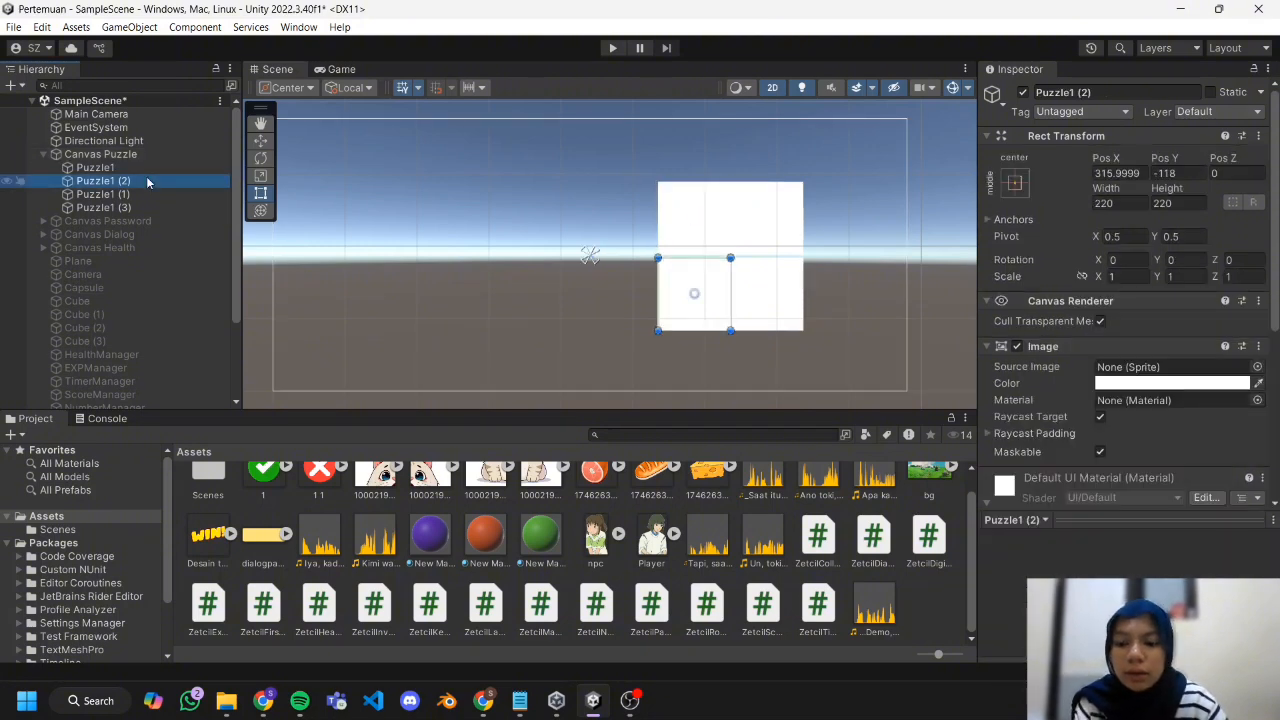
right_click(145, 182)
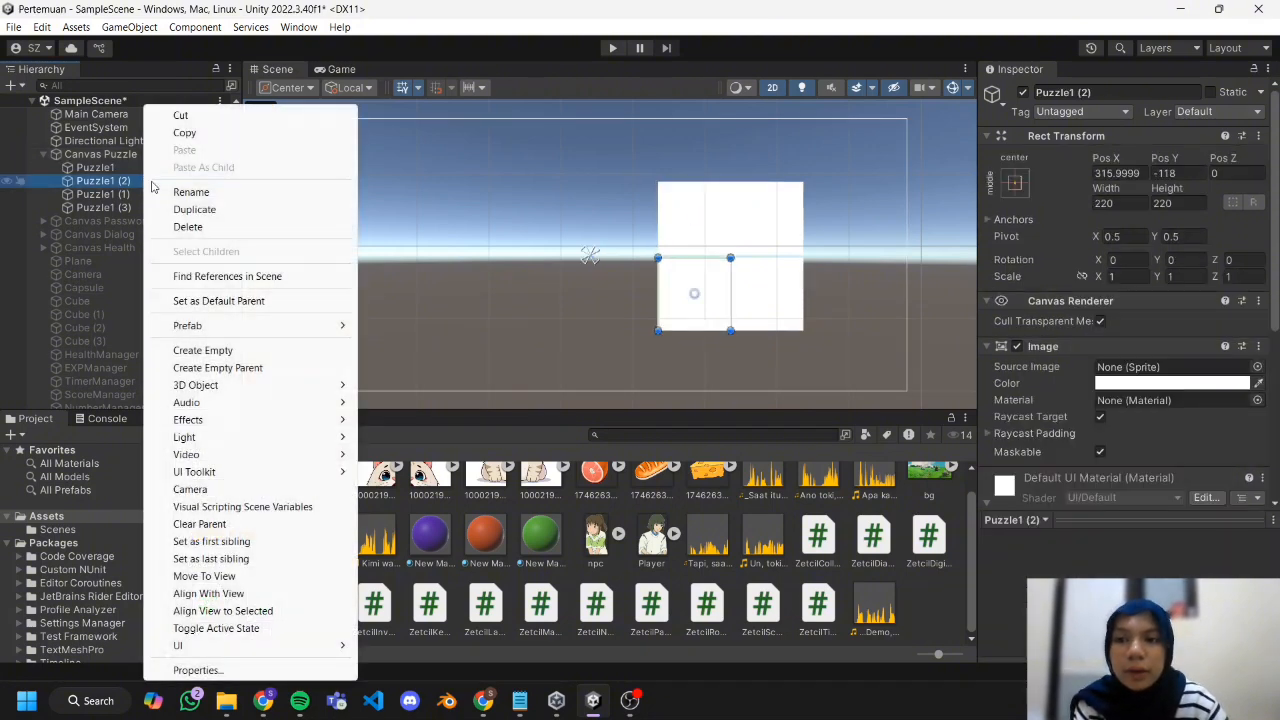
left_click(1089, 92)
left_click(766, 214)
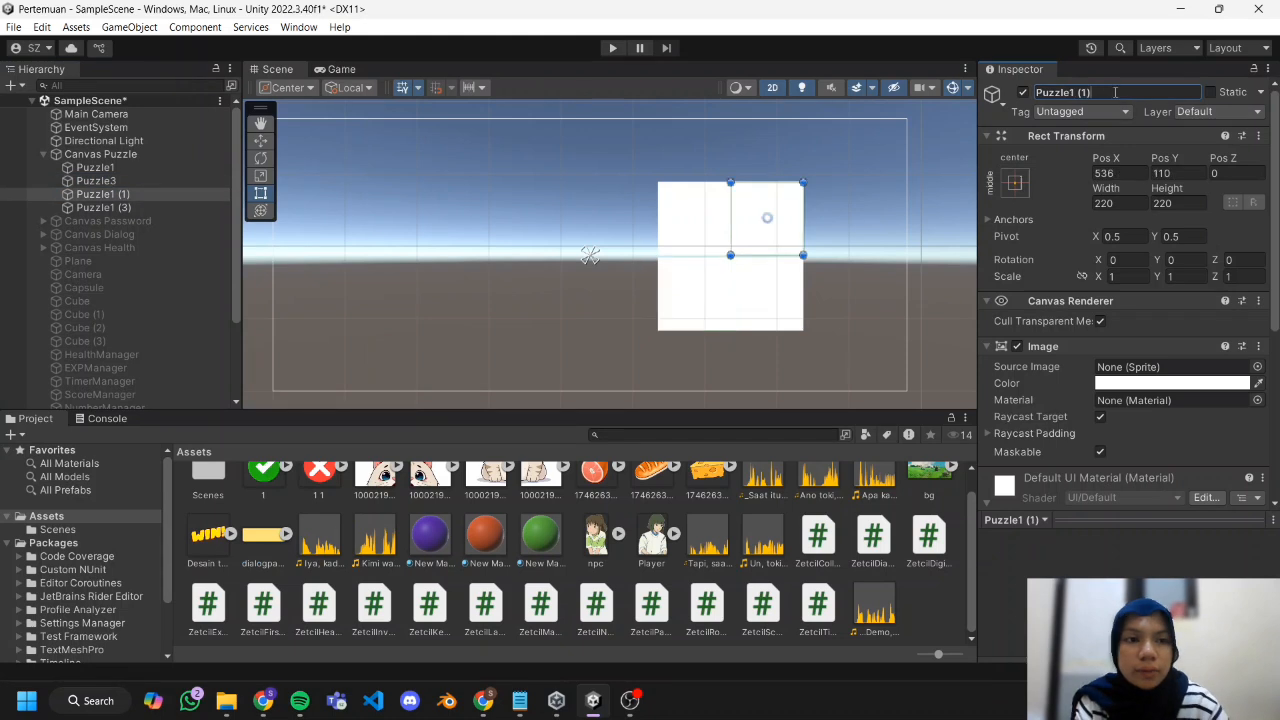
left_click(766, 288)
left_click(671, 220)
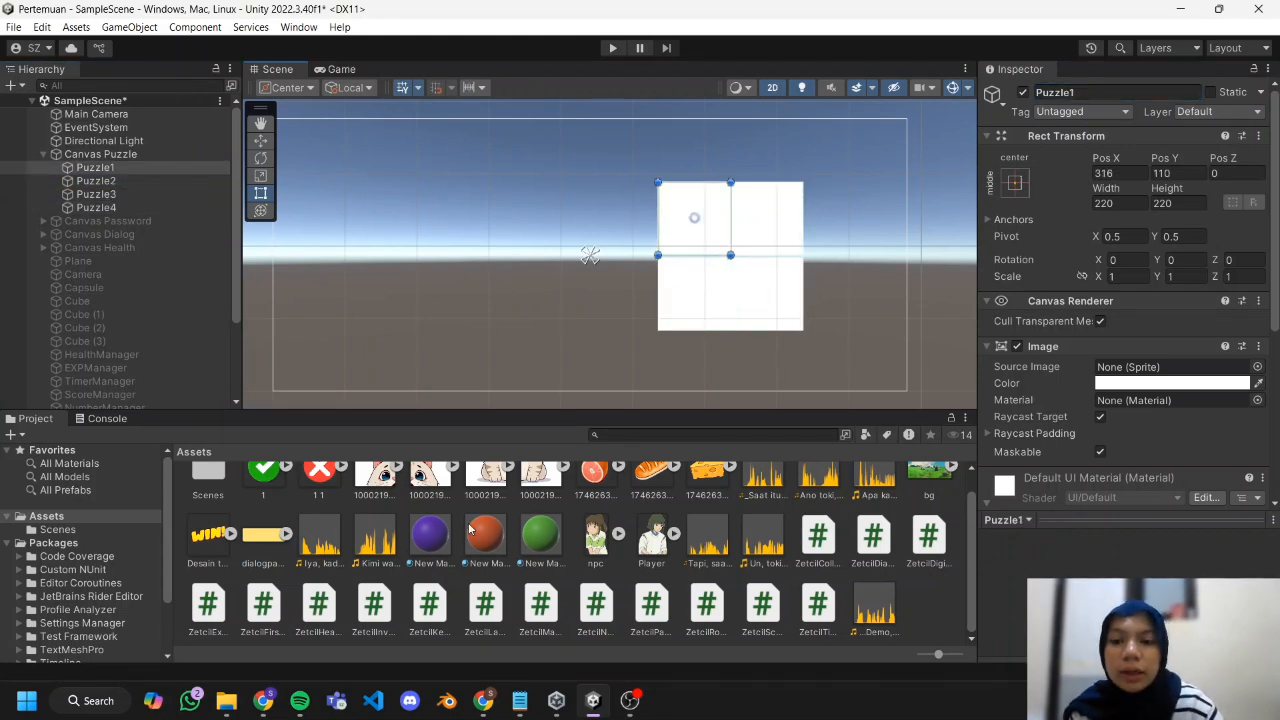
Assign the four cat-piece sprites in order as the source images of Puzzle1 to Puzzle4, forming the complete cat.
scroll(441, 545, "up", 1)
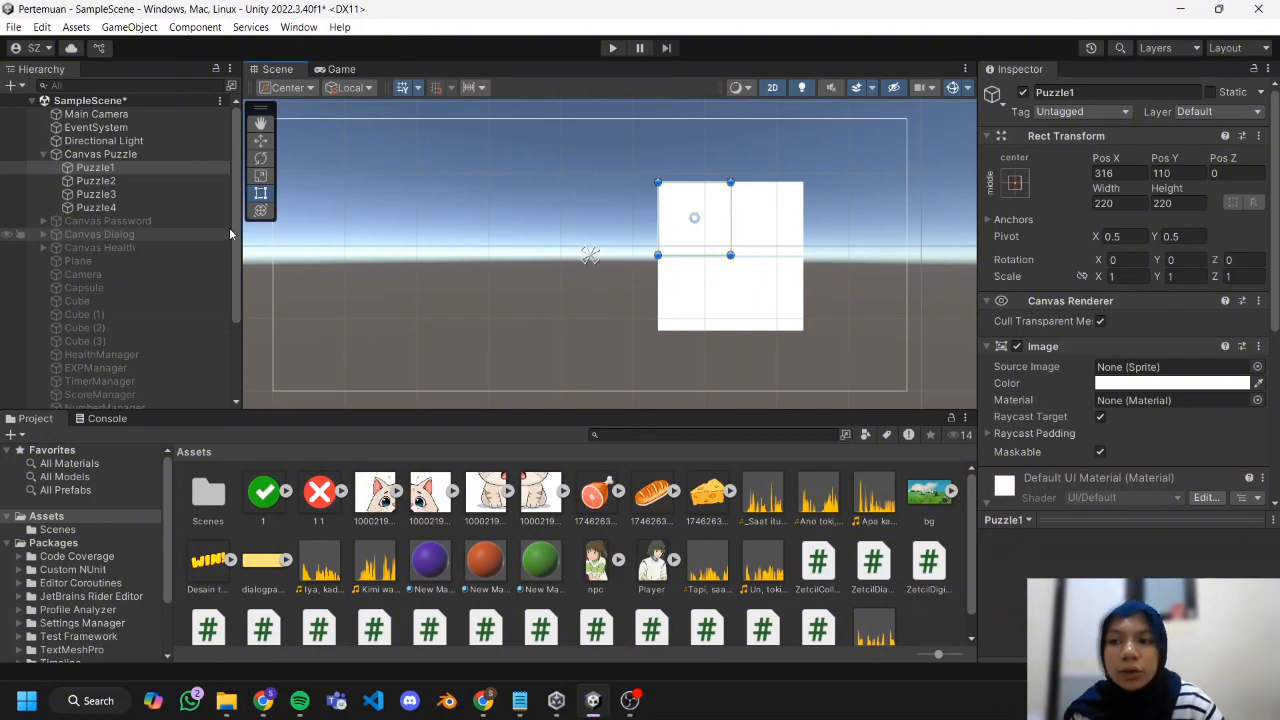
left_click(96, 168)
left_click_drag(375, 490, 1165, 367)
left_click(767, 220)
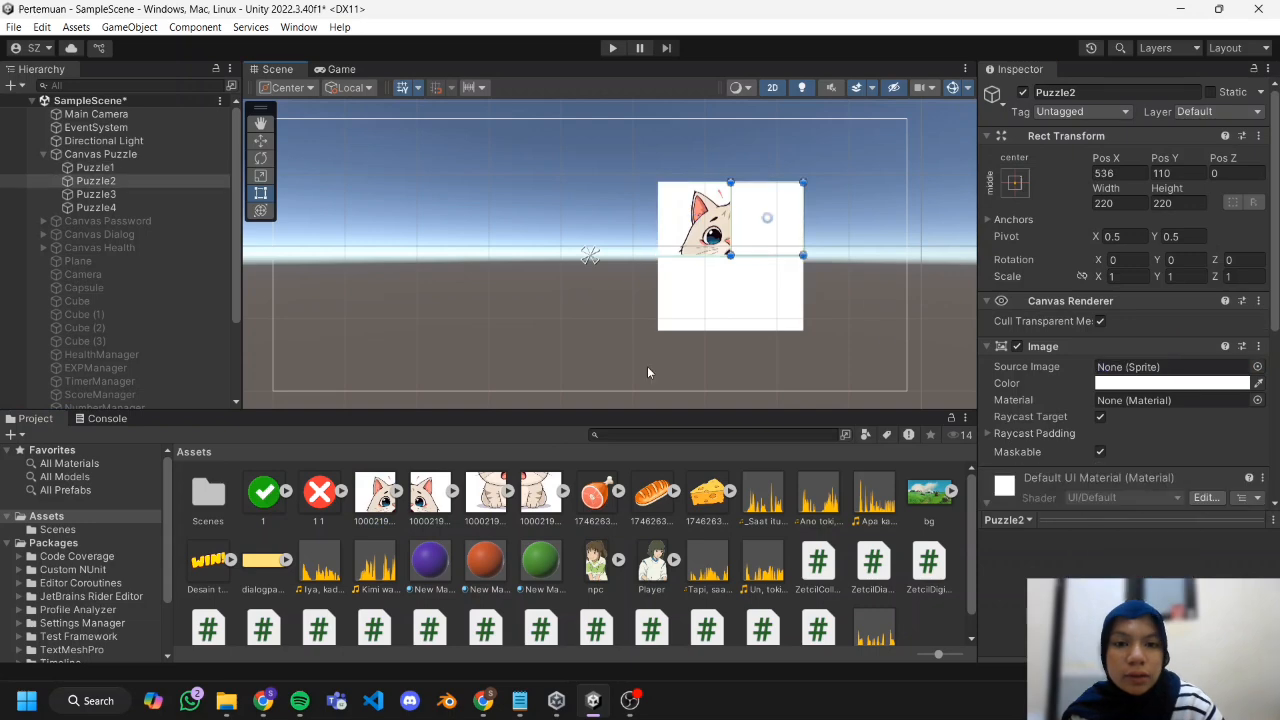
left_click_drag(430, 492, 1165, 368)
left_click(692, 294)
left_click_drag(486, 492, 1165, 368)
left_click(762, 310)
left_click_drag(541, 492, 1165, 368)
left_click(852, 361)
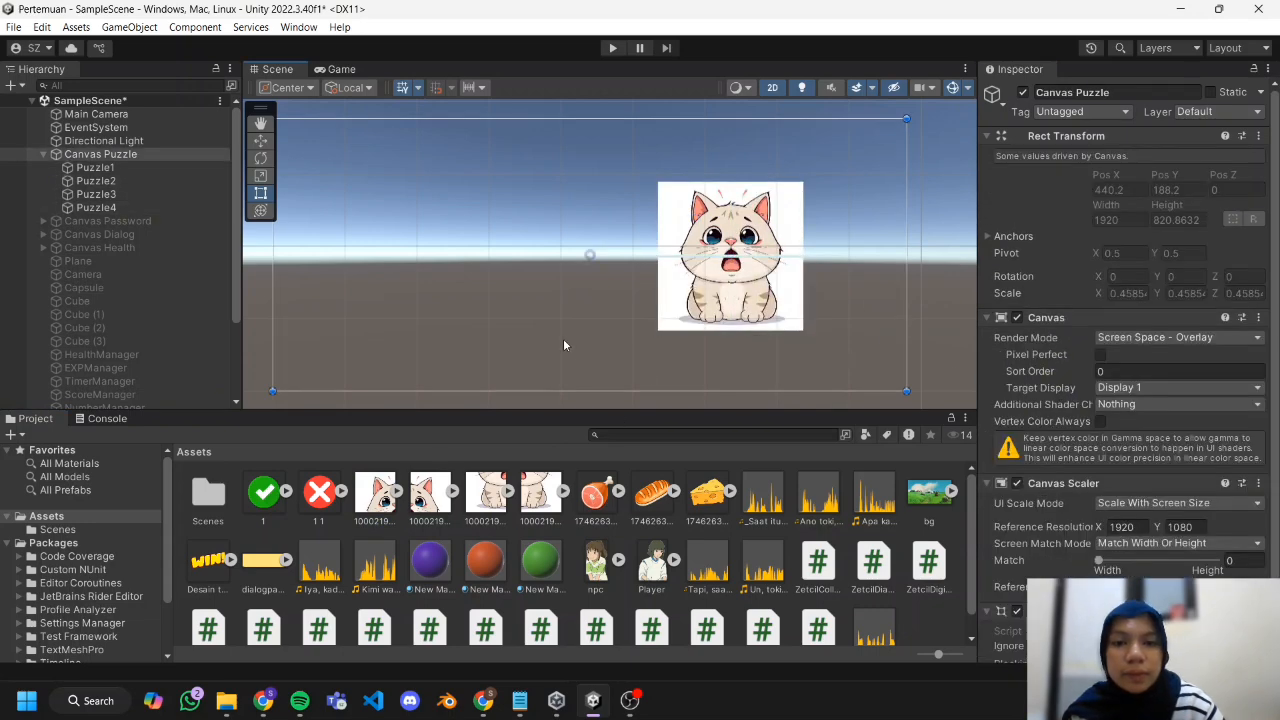
Add four legacy buttons under Canvas Puzzle, about 269 by 131, labelled Puzzle 1 to Puzzle 4 and arranged two by two left of the cat.
right_click(148, 155)
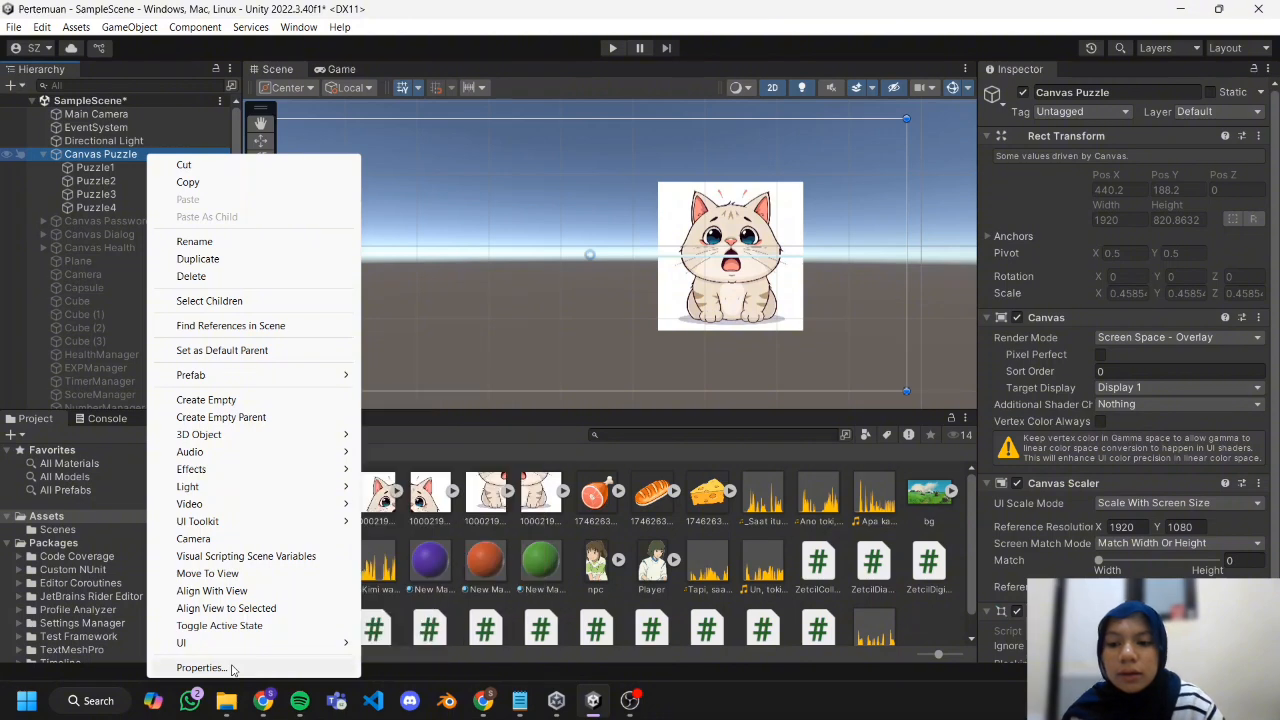
mouse_move(228, 643)
mouse_move(392, 645)
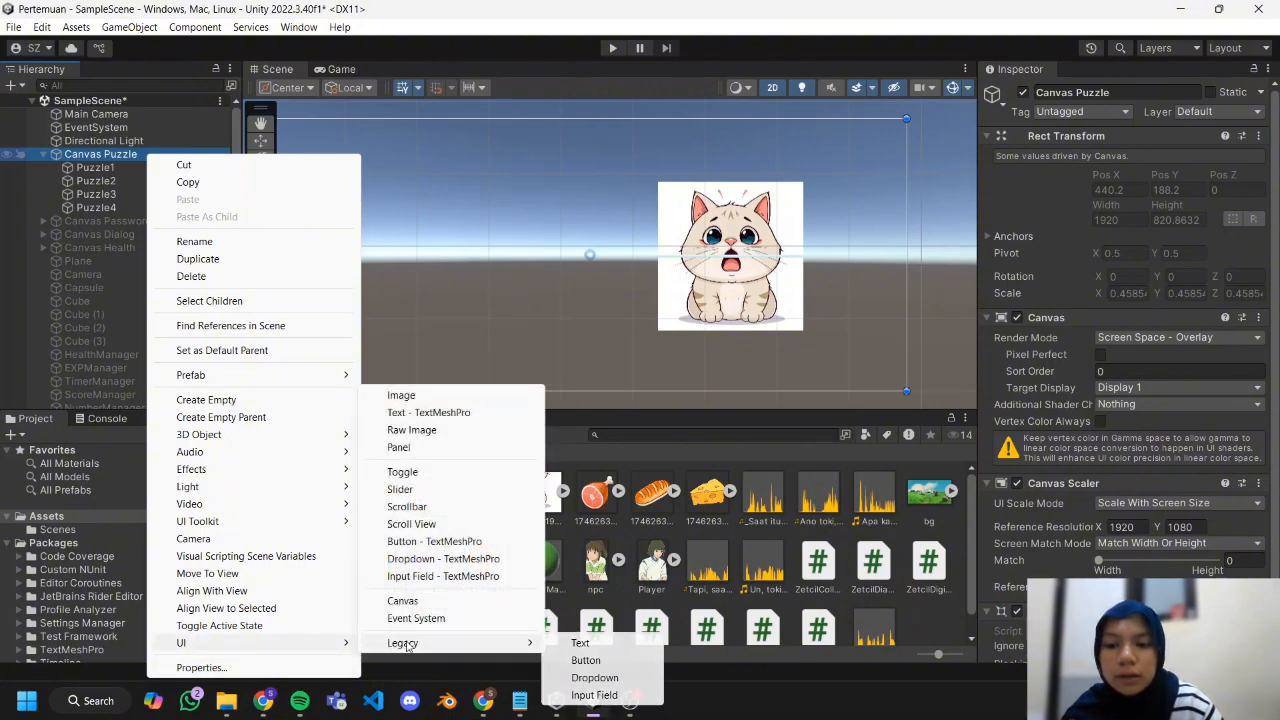
left_click(587, 660)
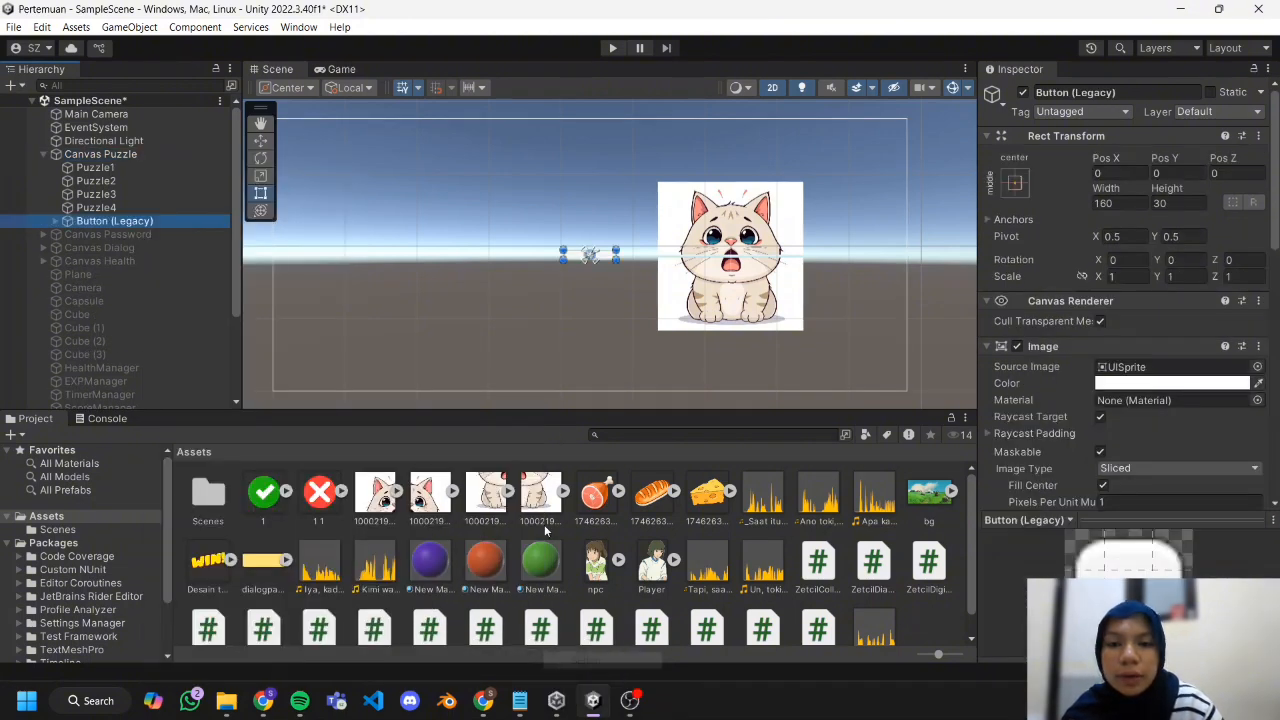
left_click_drag(564, 262, 445, 240)
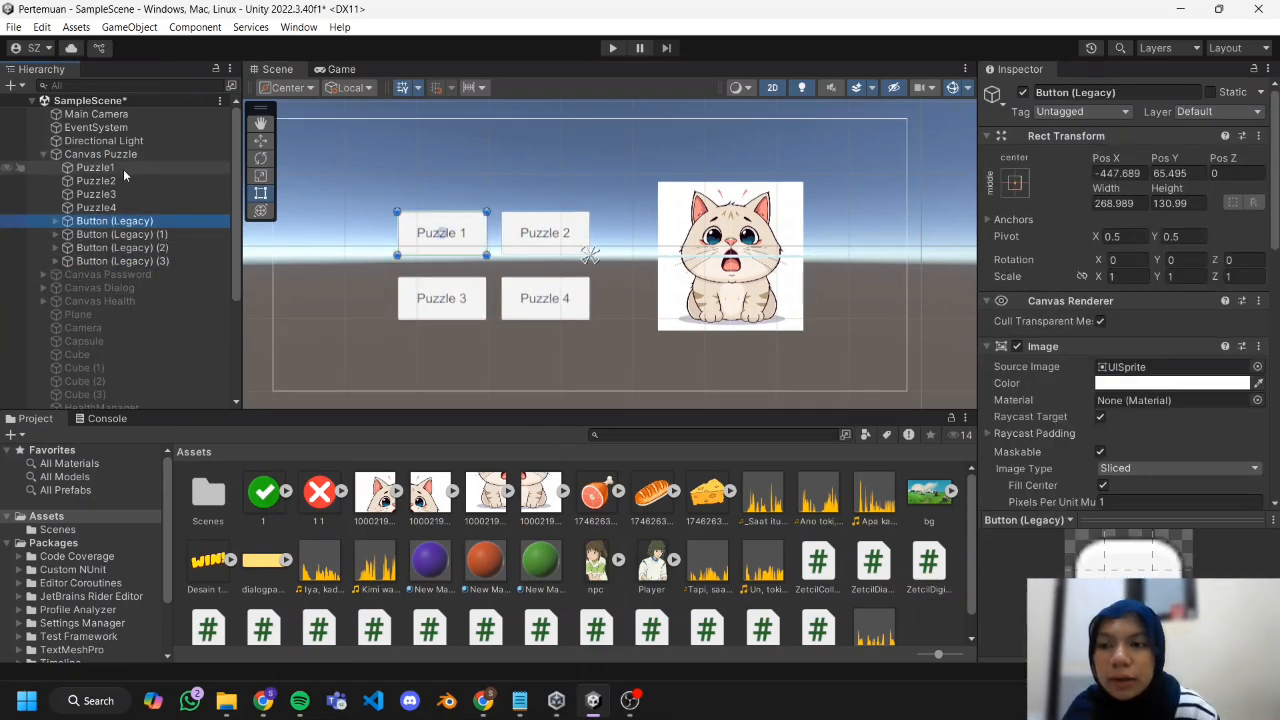
Add an image under Canvas Puzzle with the WIN! sprite (Desain tanpa judul), sized about 367 by 280 over the cat.
left_click(127, 156)
right_click(128, 158)
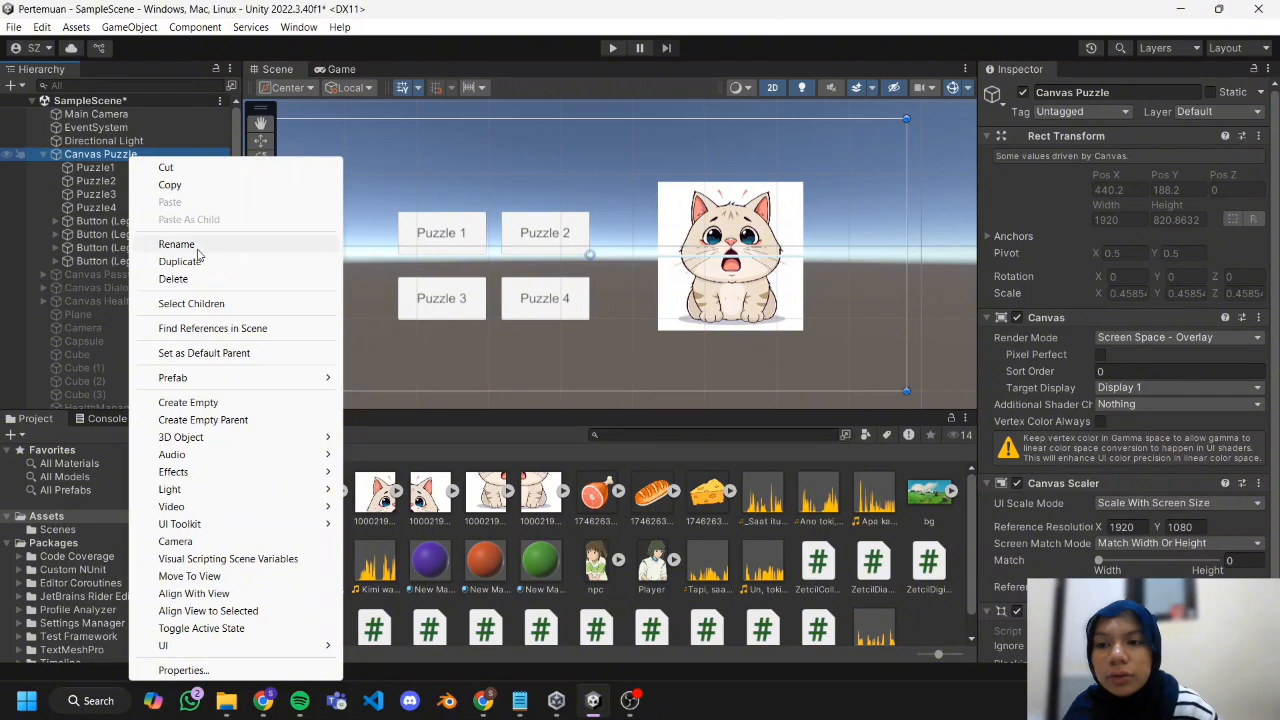
mouse_move(186, 648)
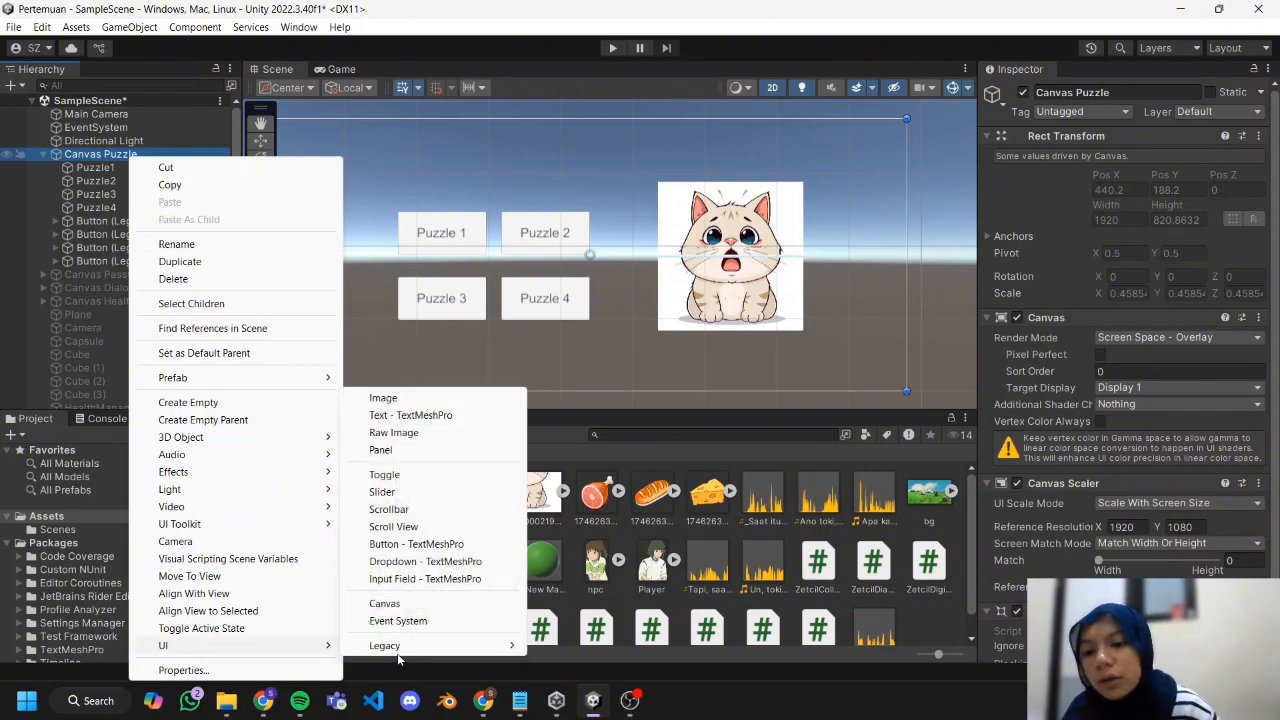
mouse_move(412, 648)
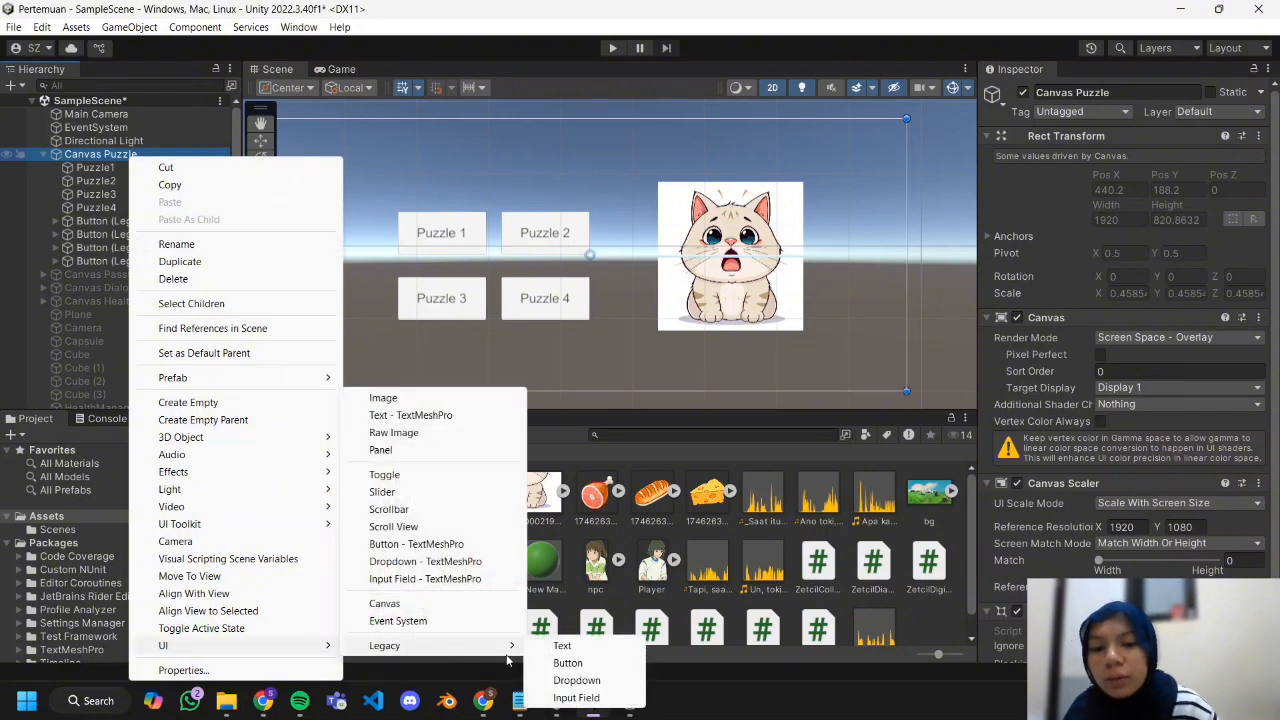
left_click(408, 398)
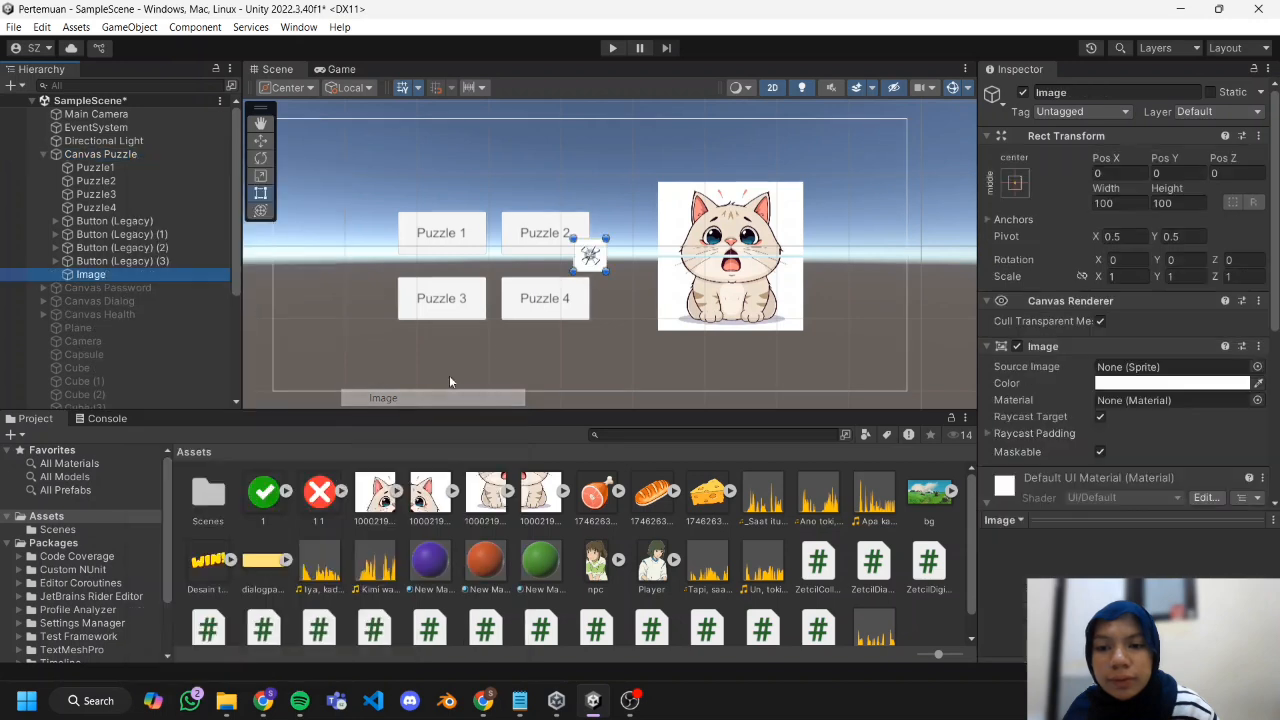
left_click_drag(606, 271, 735, 256)
left_click_drag(208, 562, 1172, 367)
left_click_drag(790, 277, 795, 301)
left_click_drag(681, 234, 673, 208)
Deactivate the WIN! image object under Canvas Puzzle.
left_click(105, 154)
left_click(152, 273)
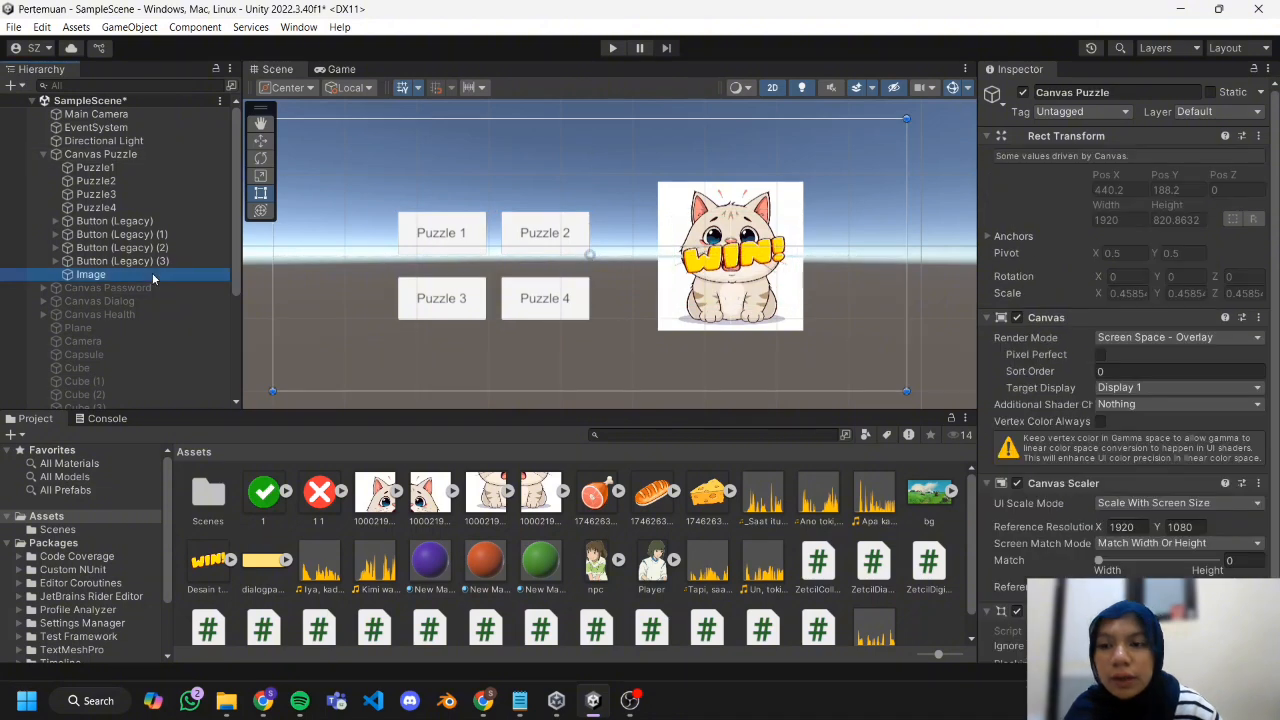
left_click(1024, 92)
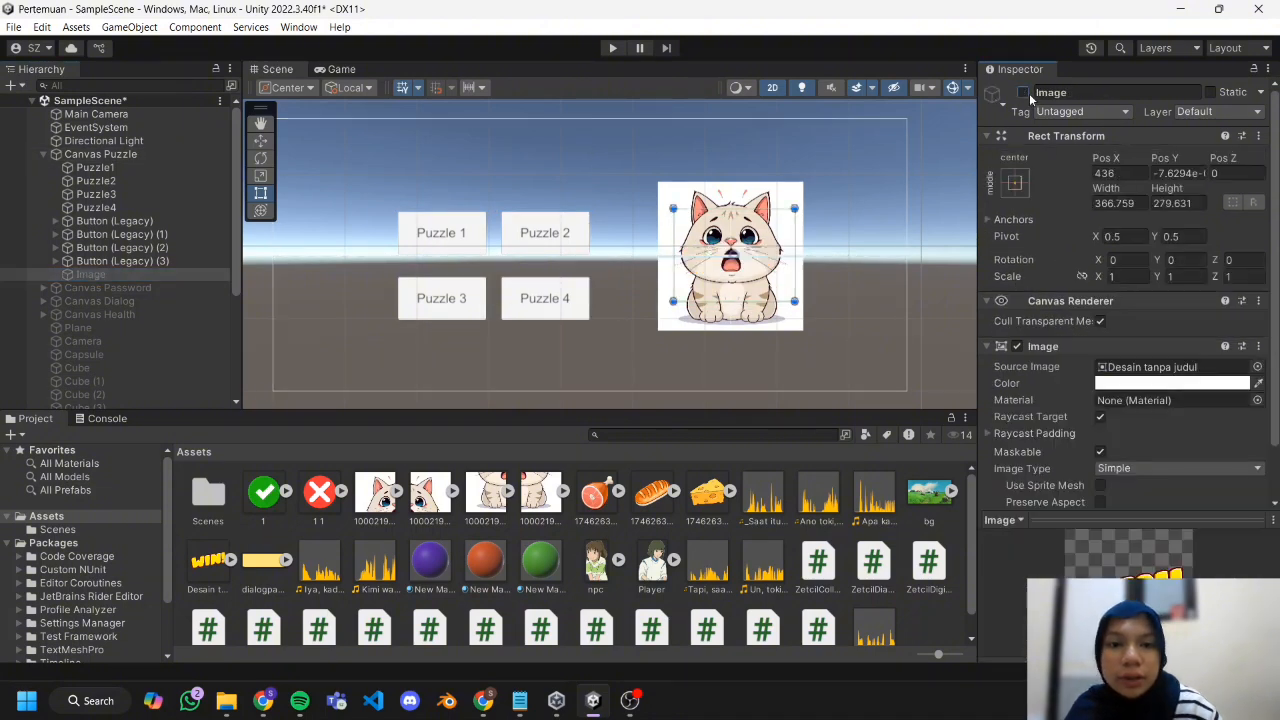
left_click(442, 372)
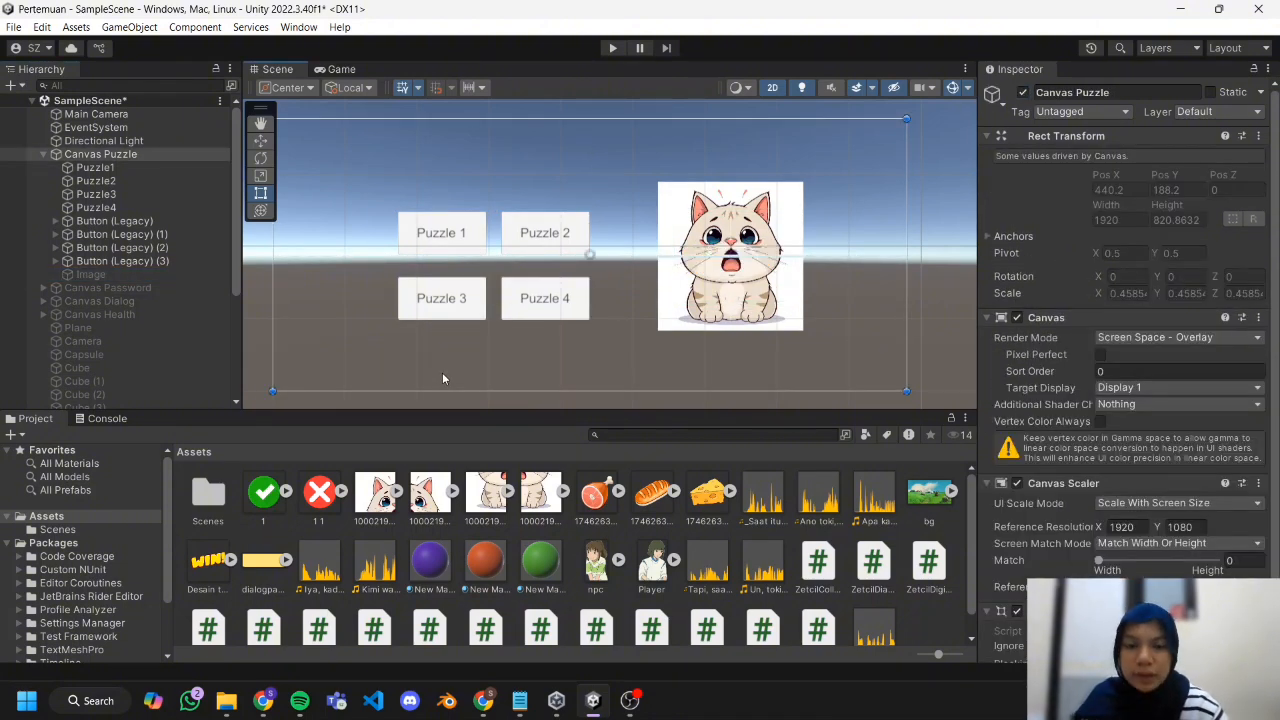
Give RotaryManager's Images list four elements and assign Puzzle1 to Puzzle4 to them in order.
scroll(164, 315, "down", 5)
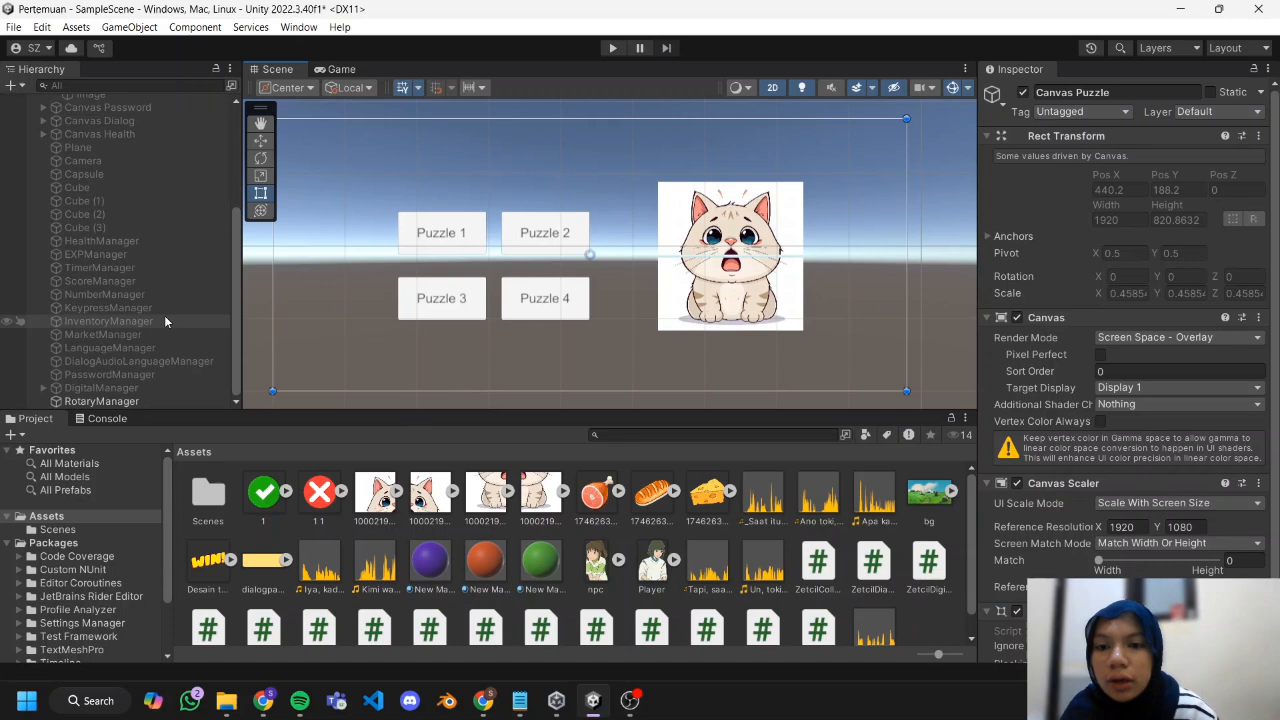
left_click(130, 401)
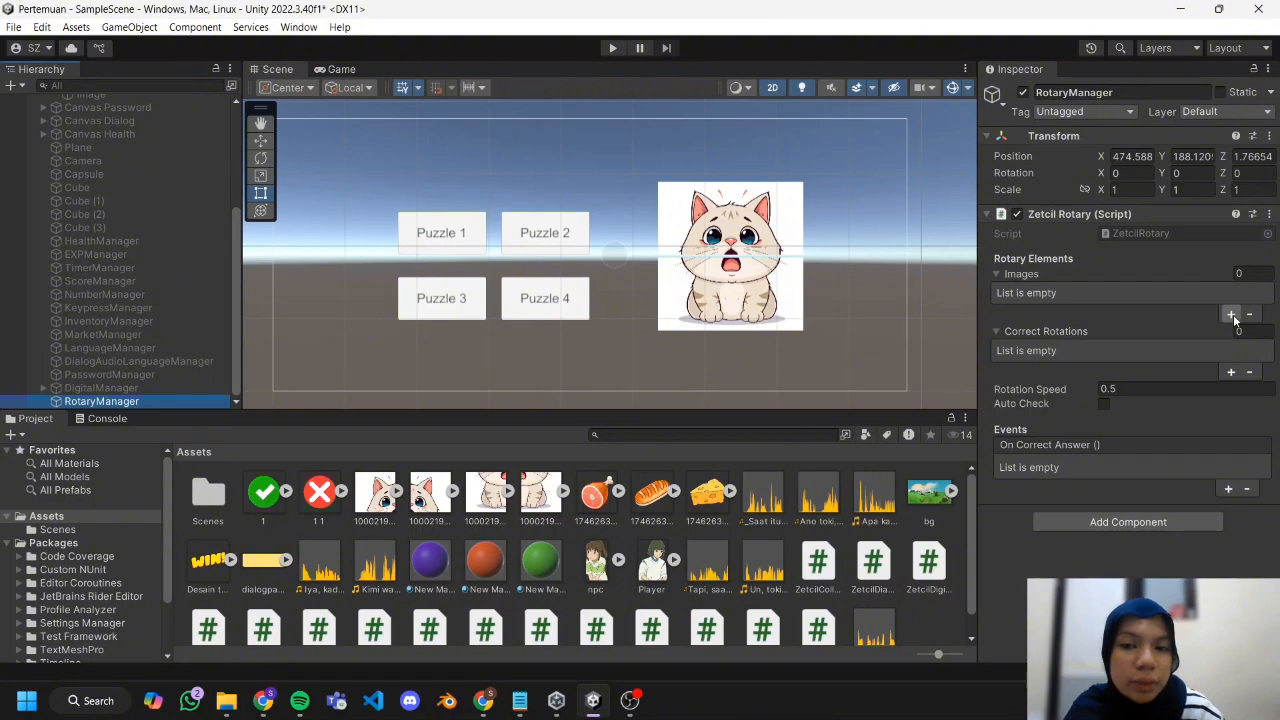
left_click(1255, 276)
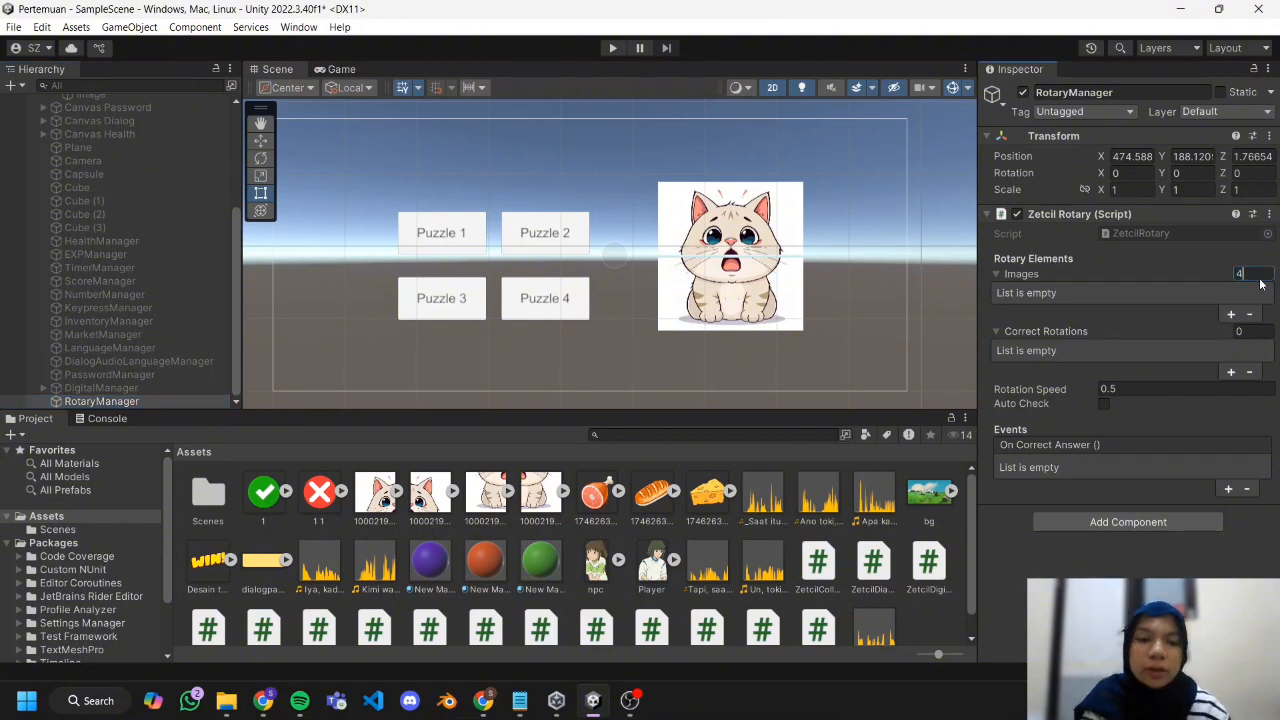
type("4")
key("Return")
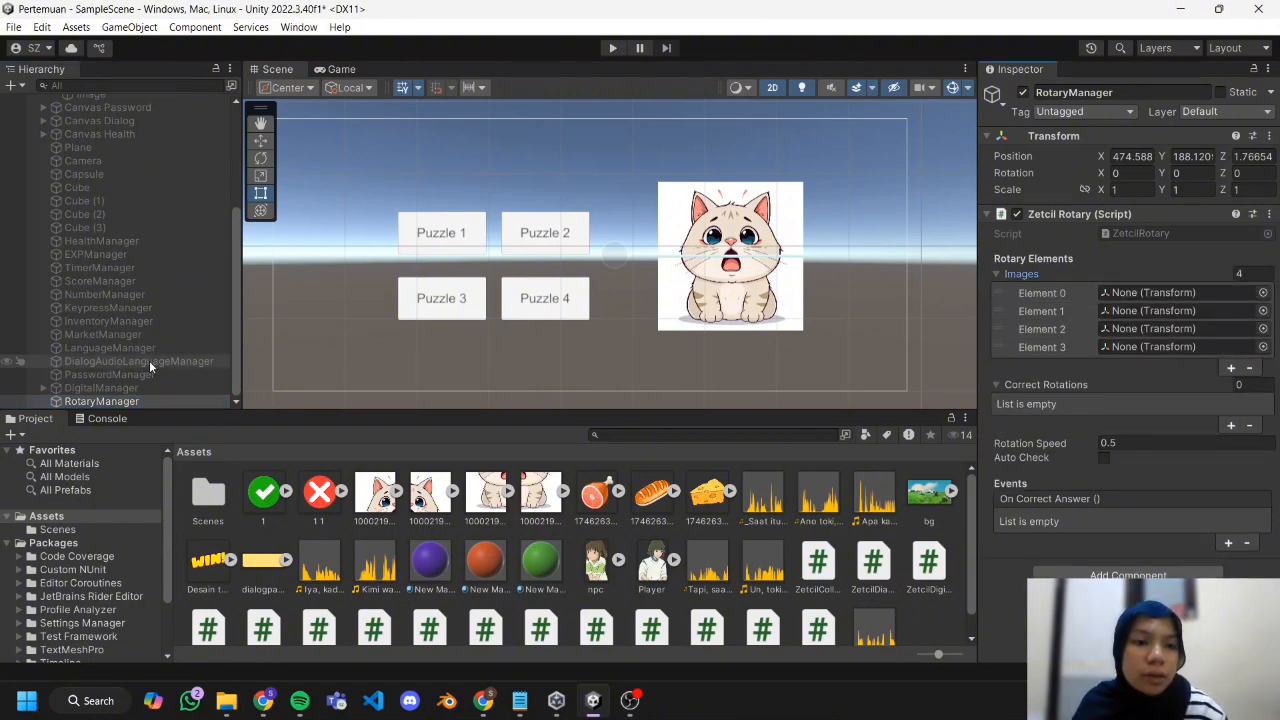
scroll(120, 252, "up", 5)
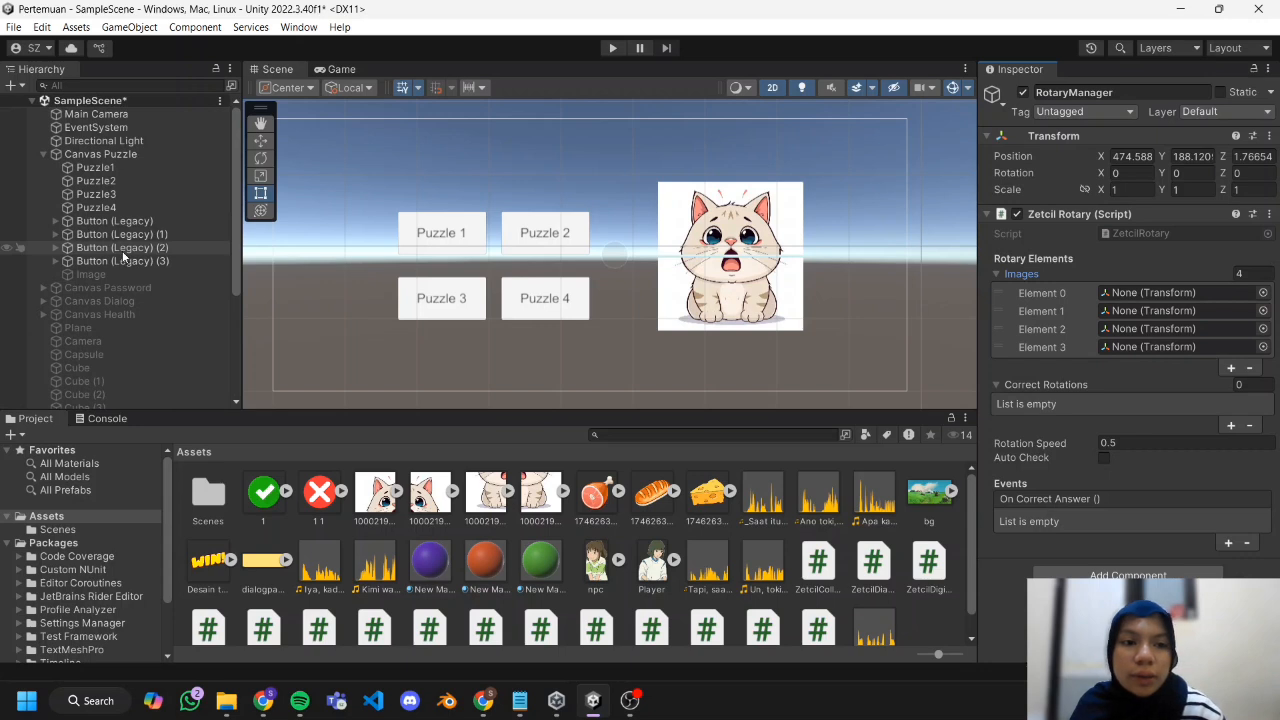
left_click_drag(146, 164, 1150, 293)
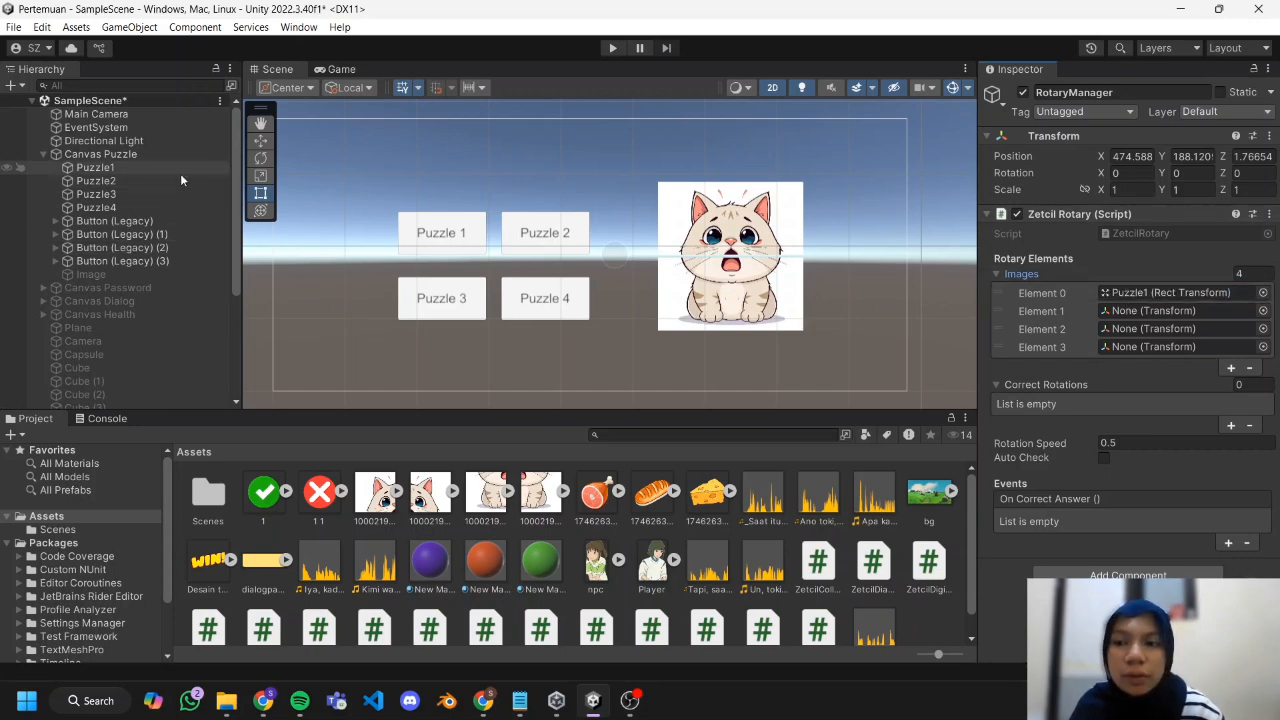
left_click_drag(150, 181, 1120, 329)
left_click_drag(134, 208, 1127, 347)
Set the Z rotation of the Puzzle1 tile to 90.
left_click(685, 225)
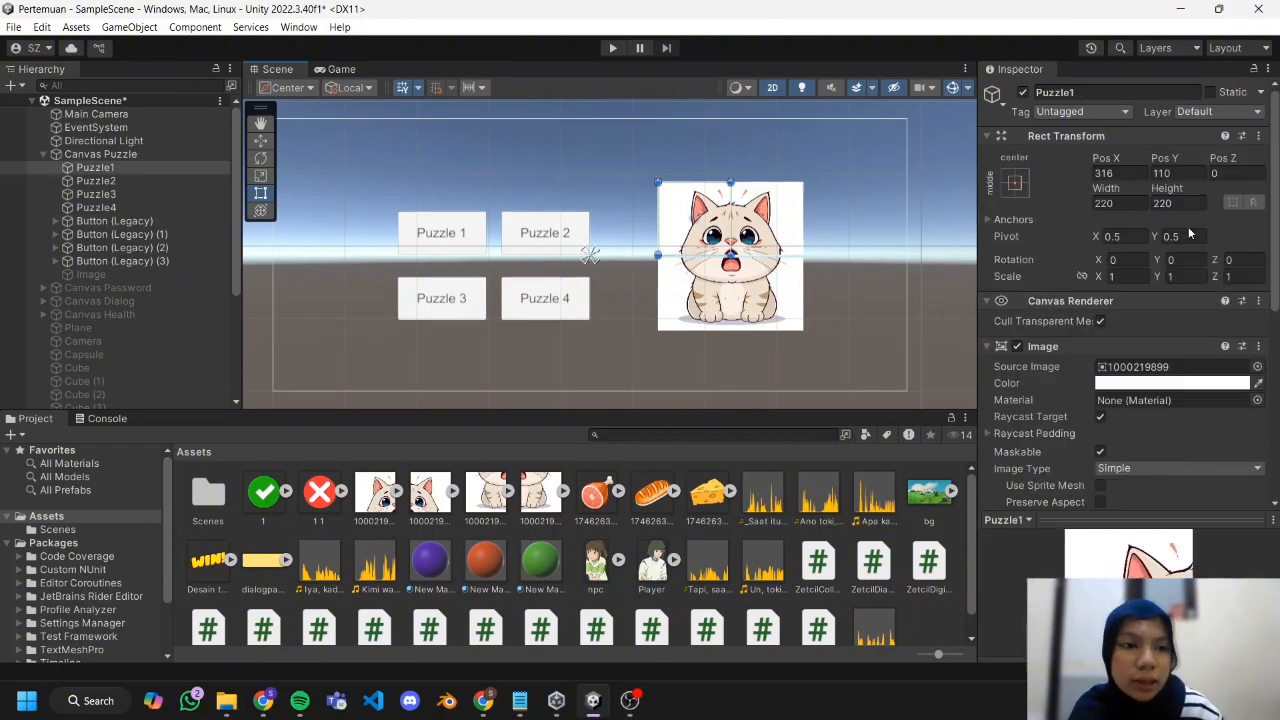
left_click(1245, 258)
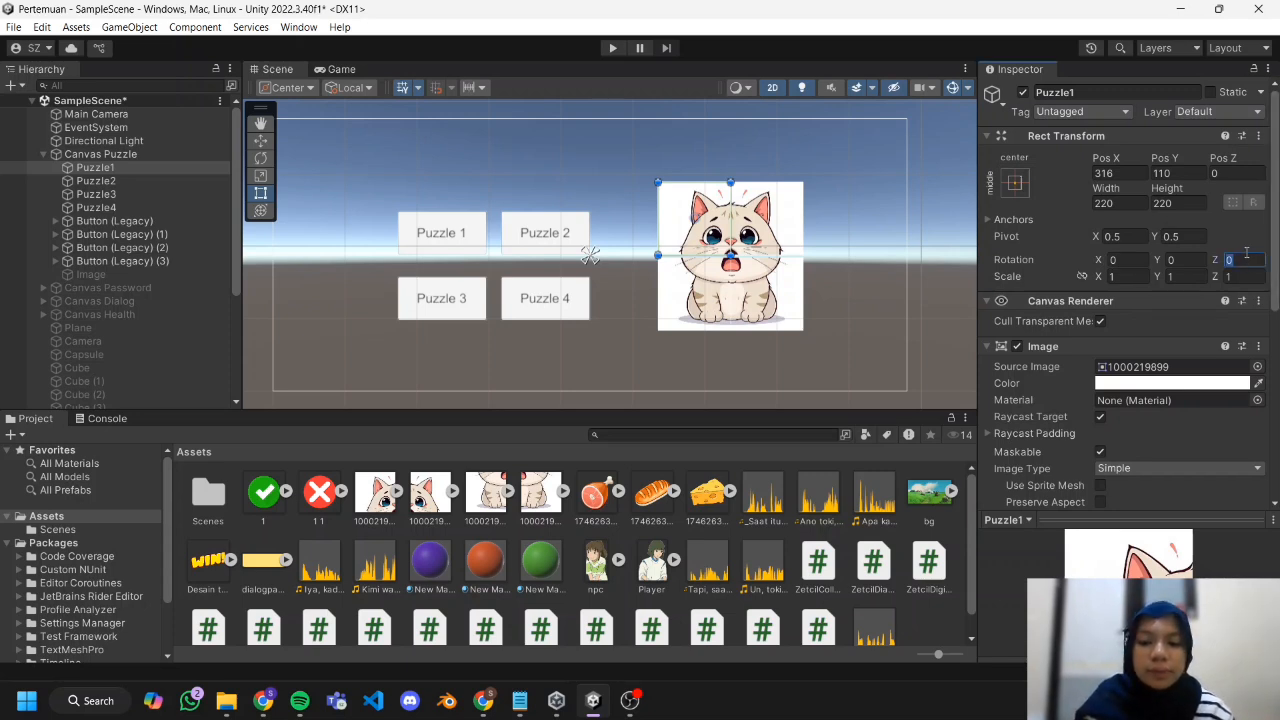
type("60")
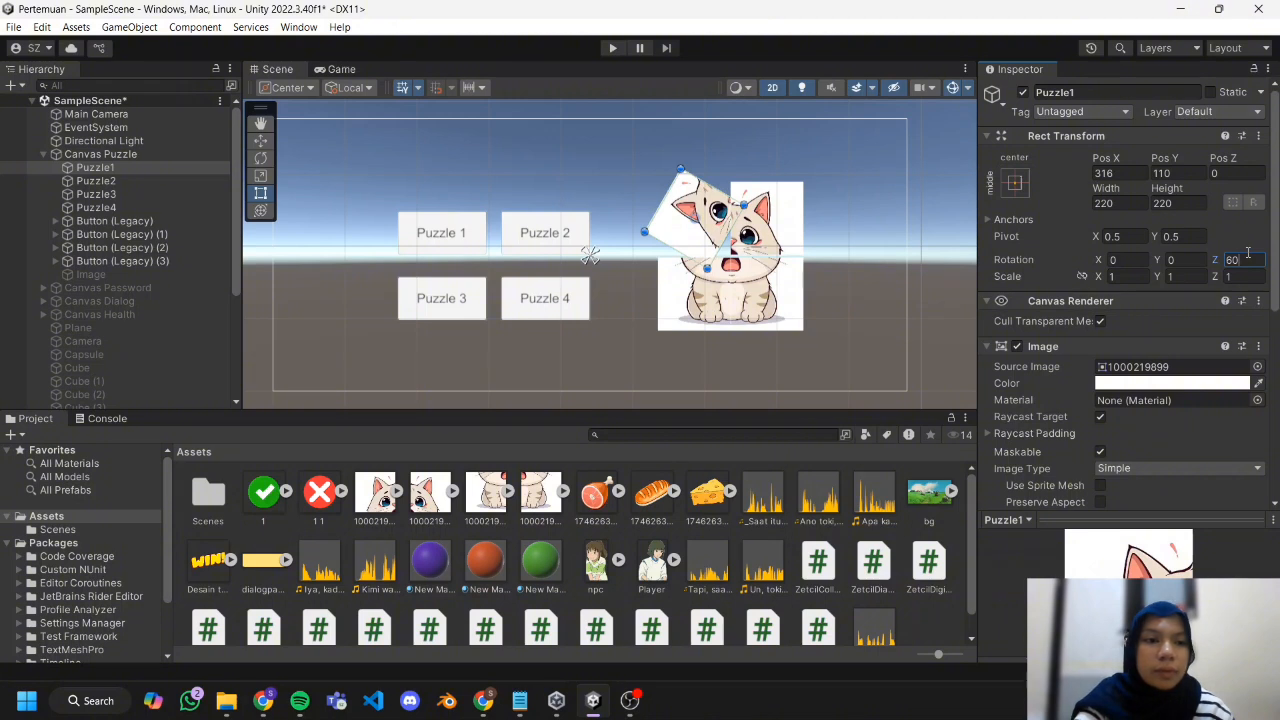
key("BackSpace")
key("BackSpace")
type("90")
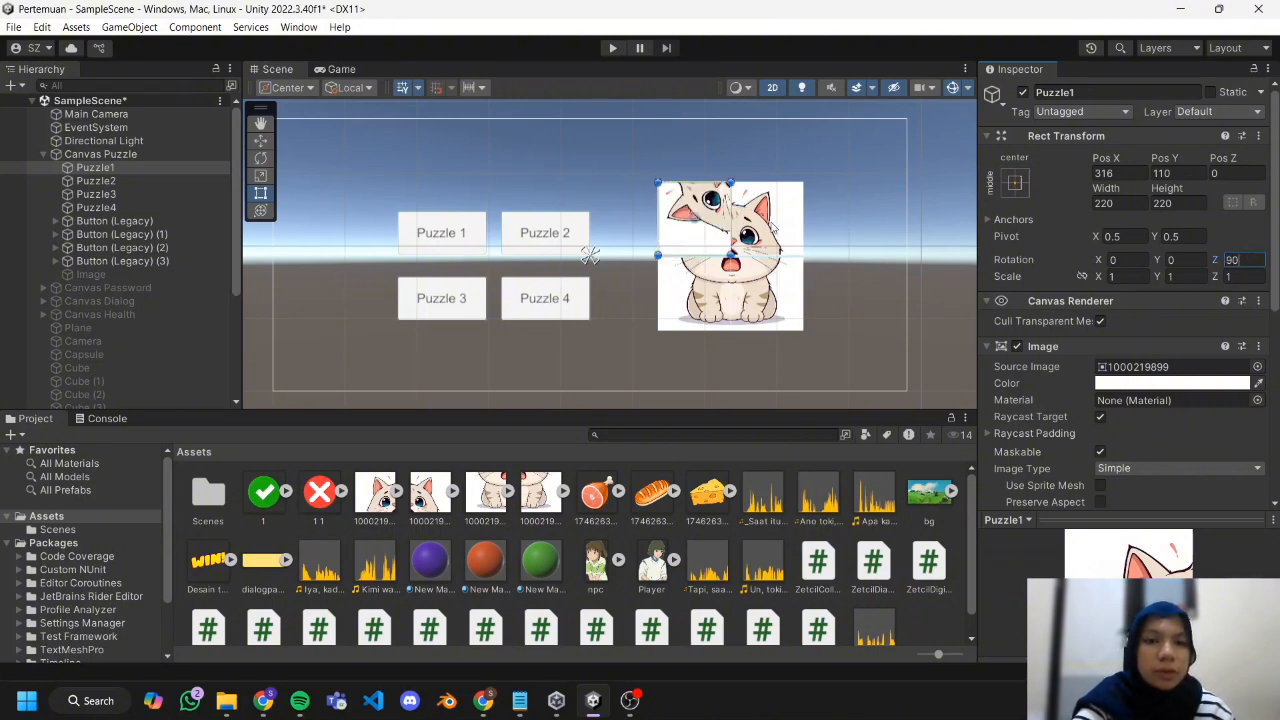
Set the Z rotation of the Puzzle2 tile to 180.
left_click(772, 225)
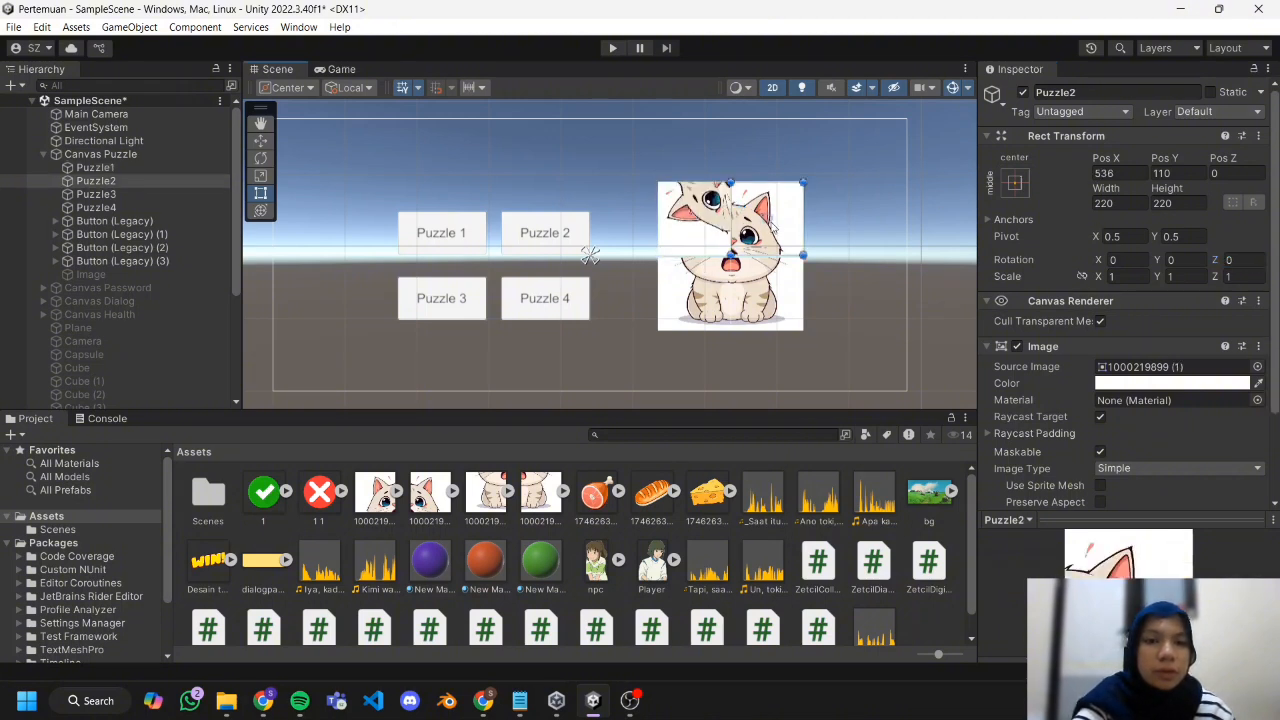
left_click(1236, 259)
type("1")
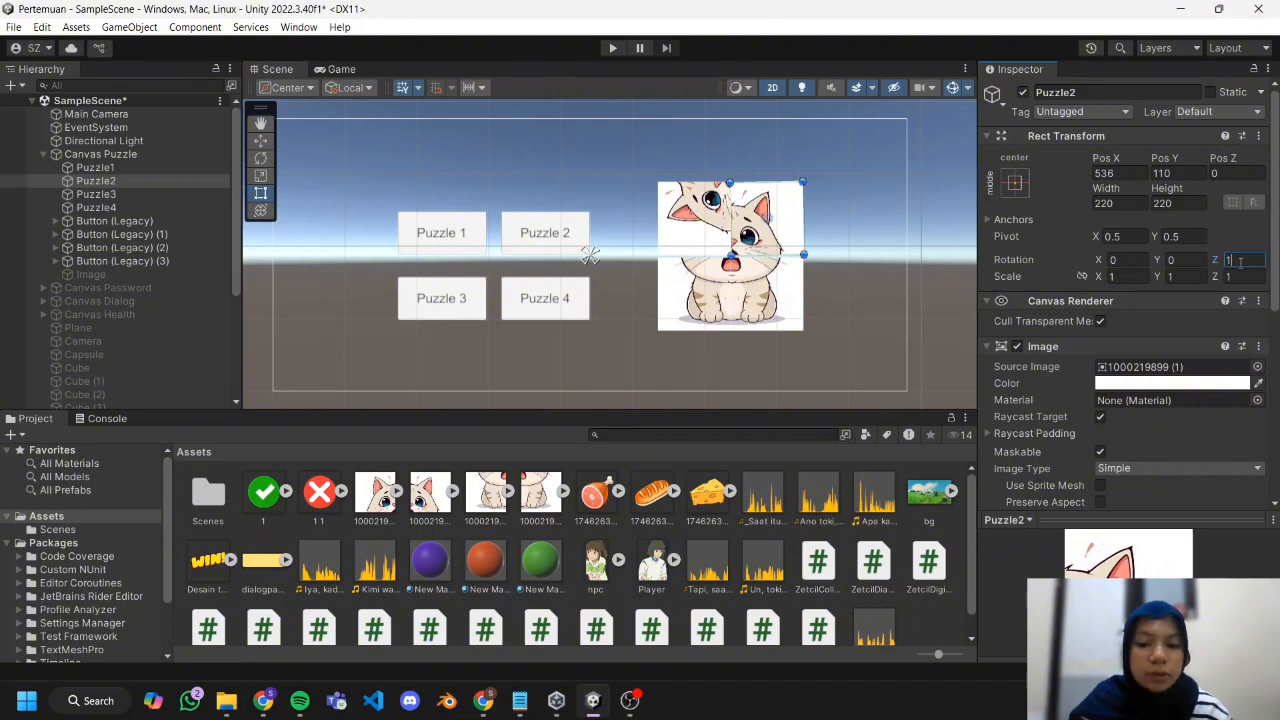
type("45")
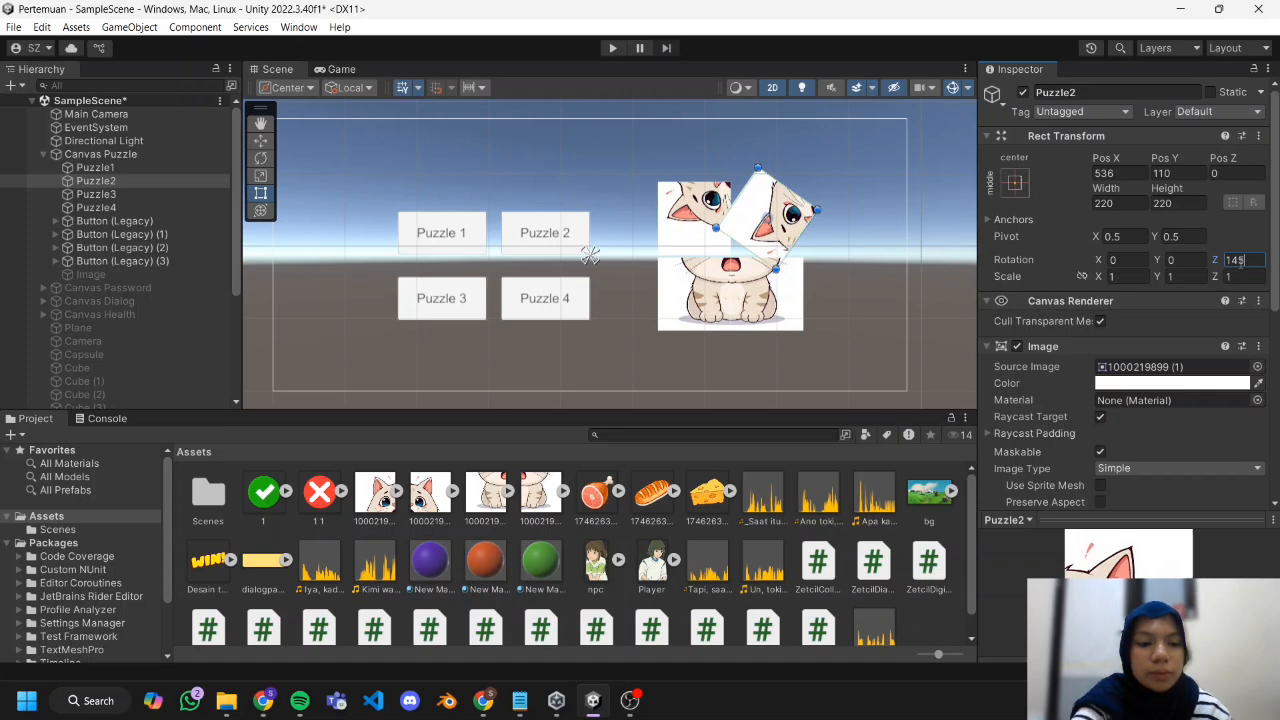
key("BackSpace")
key("BackSpace")
type("80")
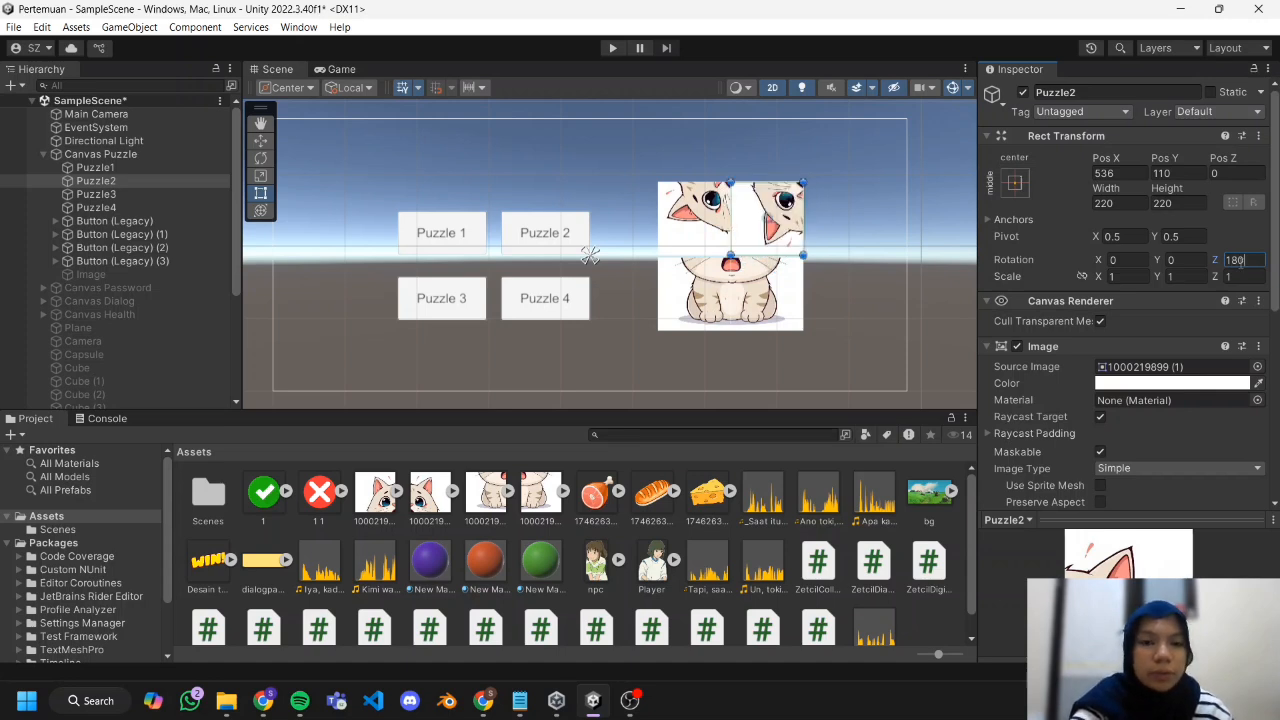
Set the Z rotation of Puzzle3 to 270 and of Puzzle4 to 90.
left_click(695, 294)
left_click(1238, 260)
type("270")
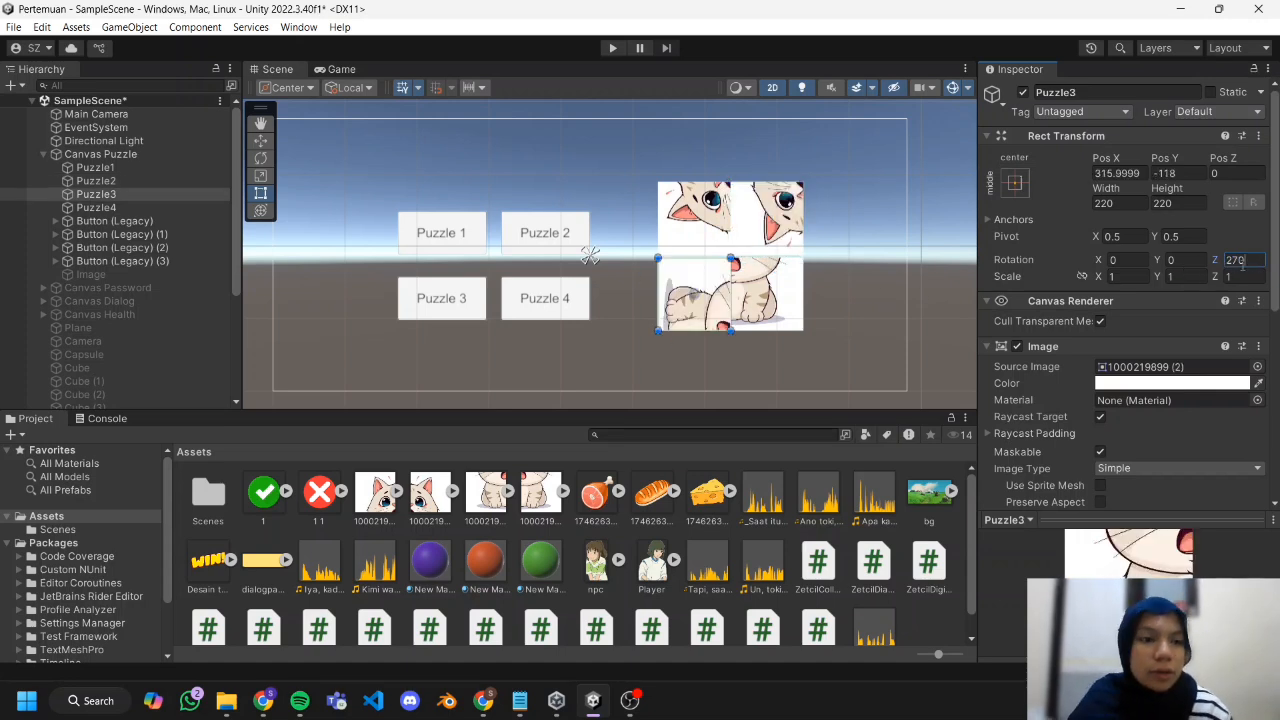
left_click(766, 295)
left_click(1236, 257)
type("90")
left_click(871, 328)
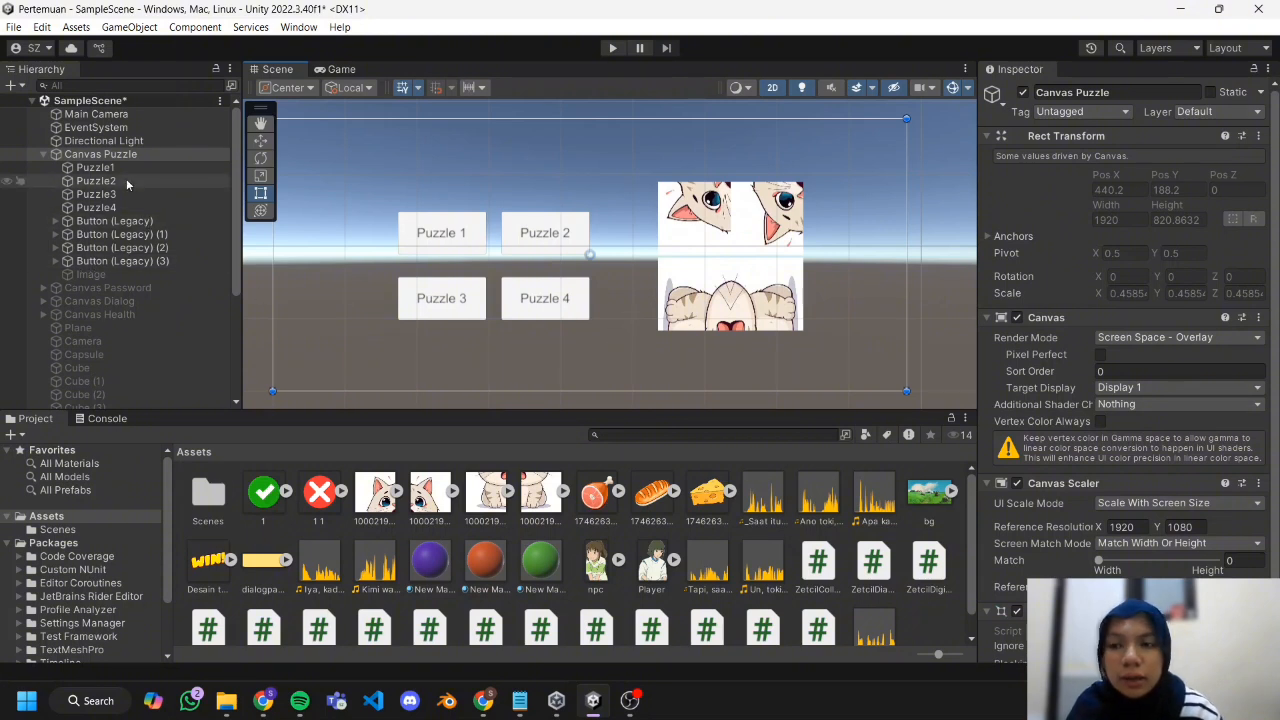
Give RotaryManager's Correct Rotations list four elements and enable Auto Check.
scroll(128, 350, "down", 5)
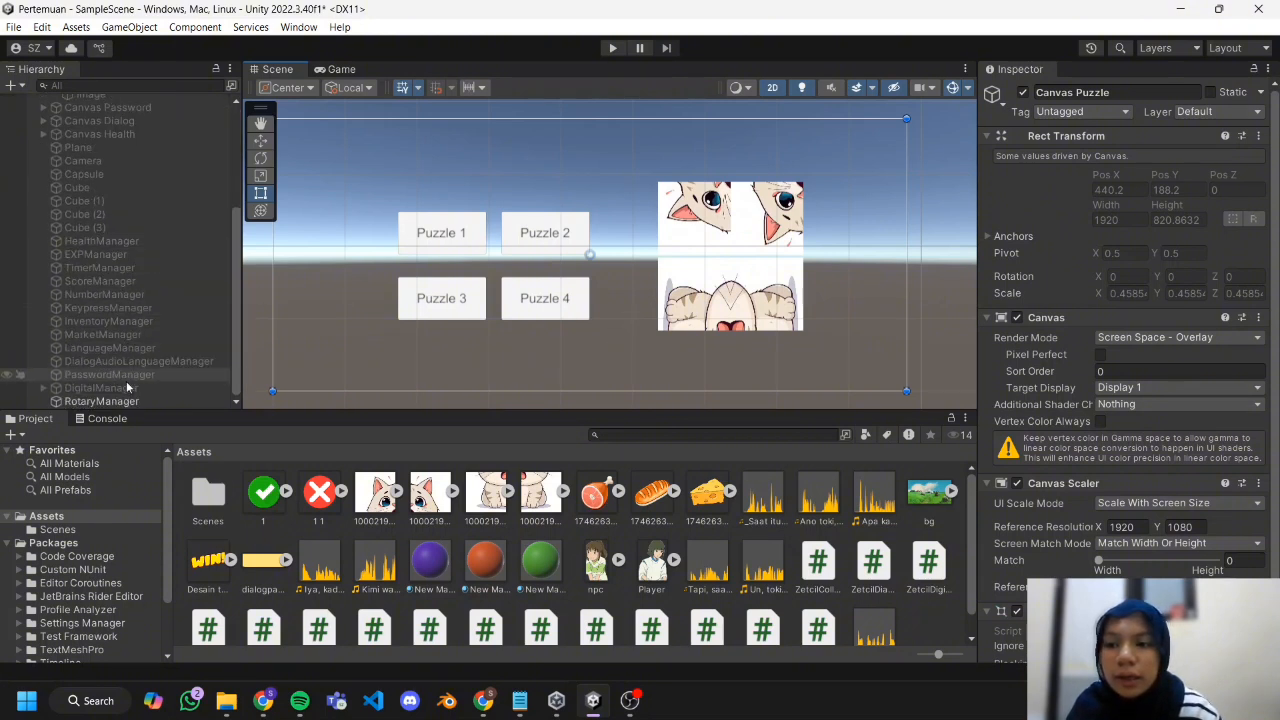
left_click(101, 401)
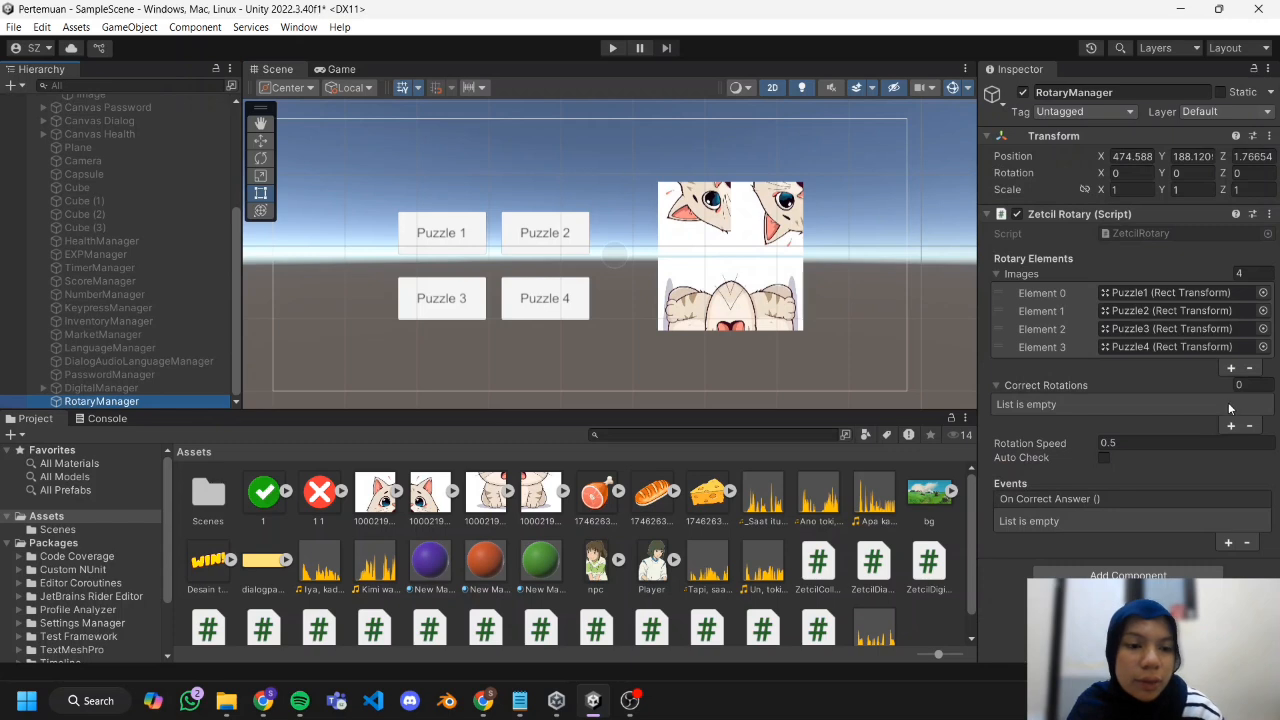
left_click(1262, 389)
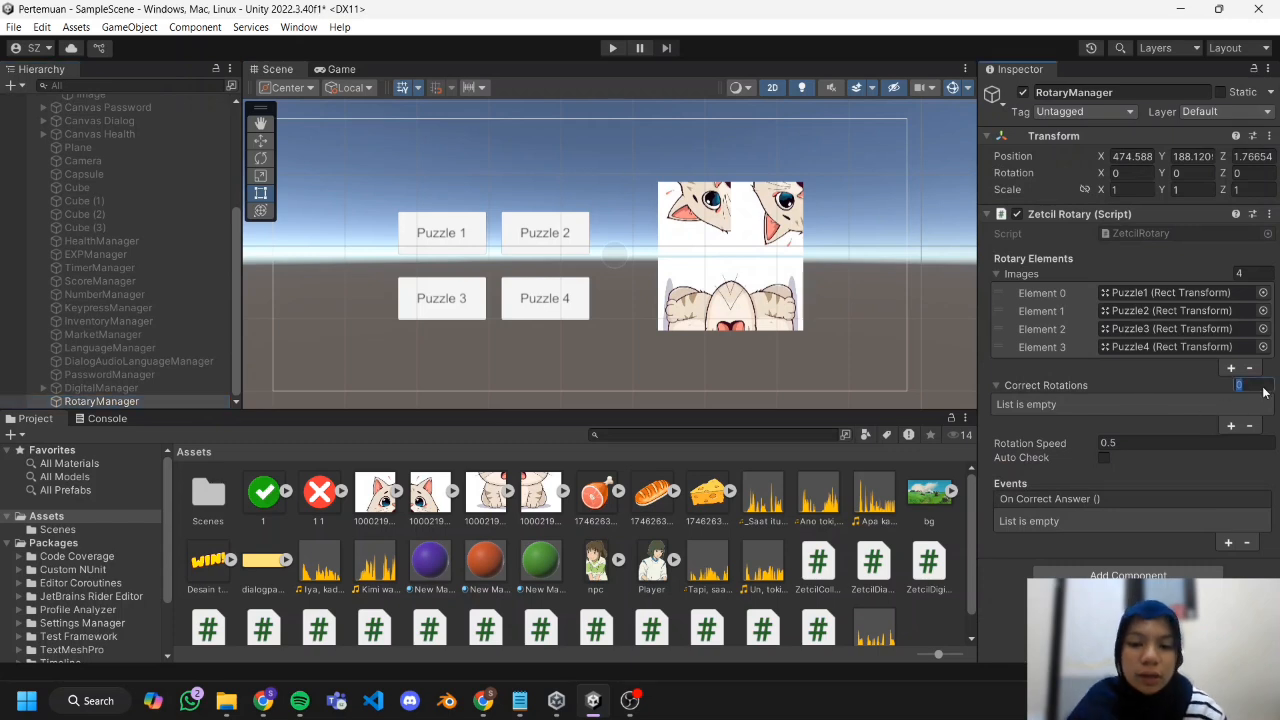
type("4")
key("Return")
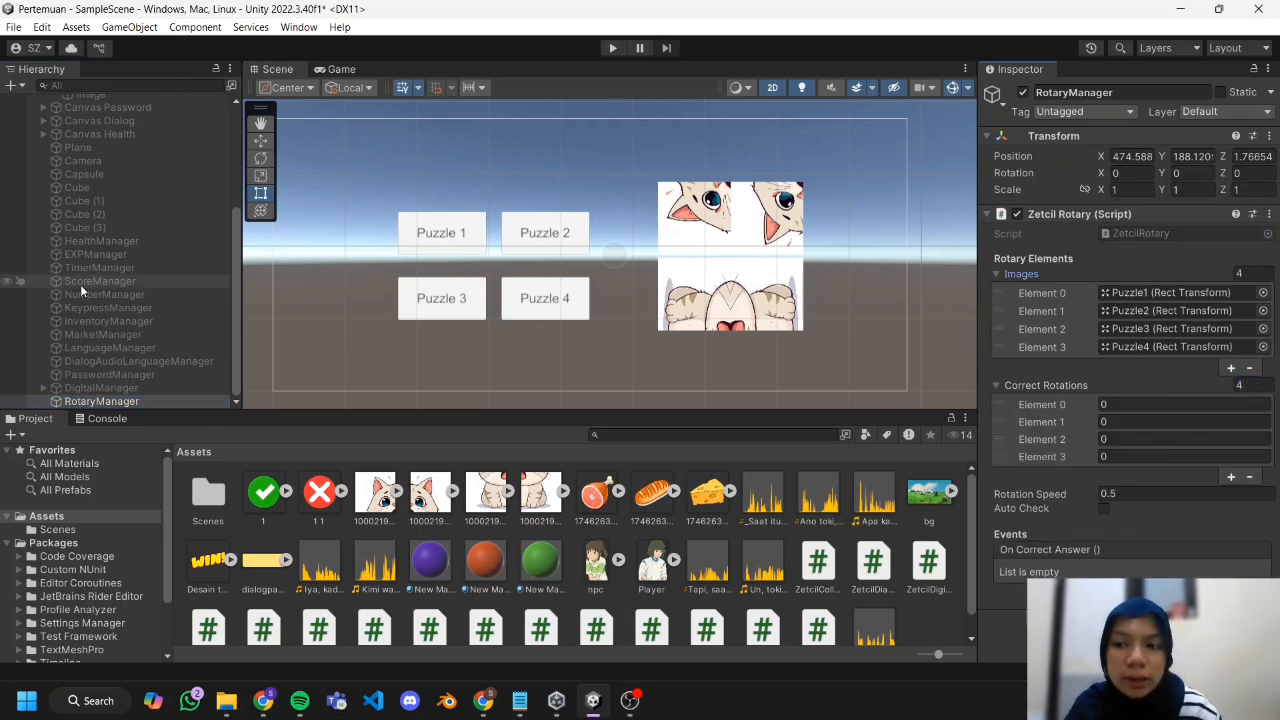
scroll(80, 284, "up", 4)
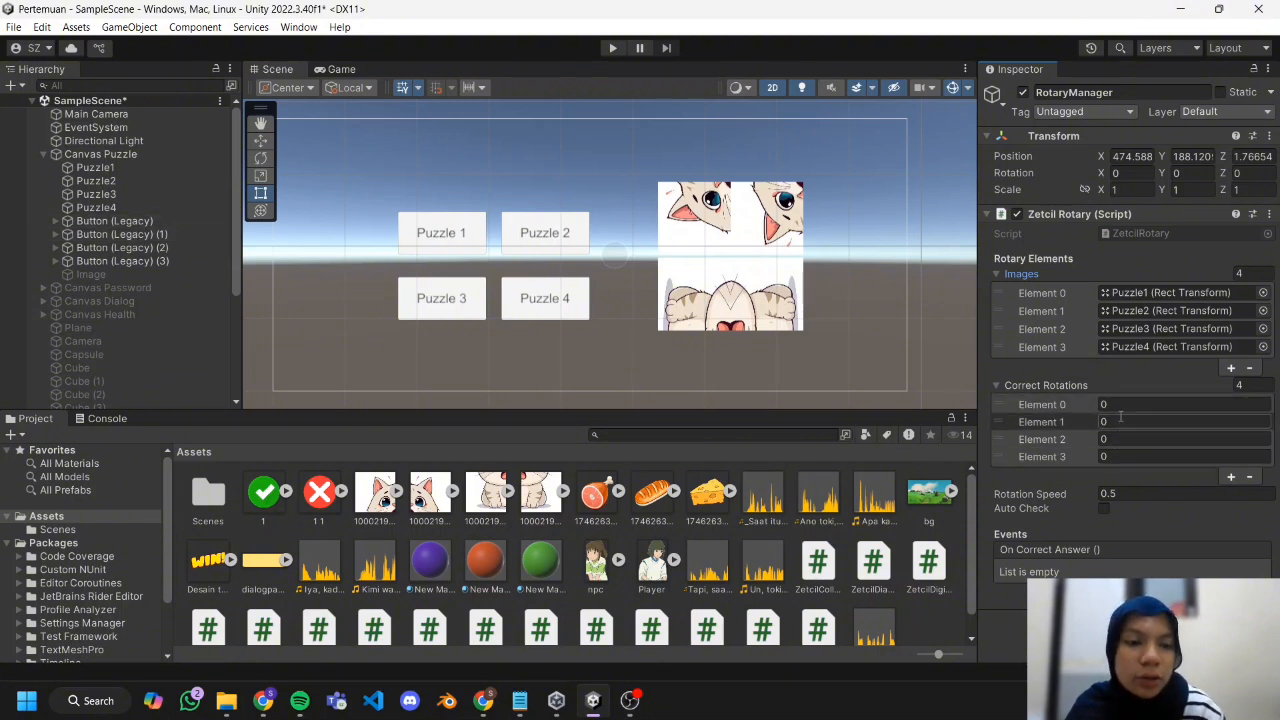
left_click(1104, 508)
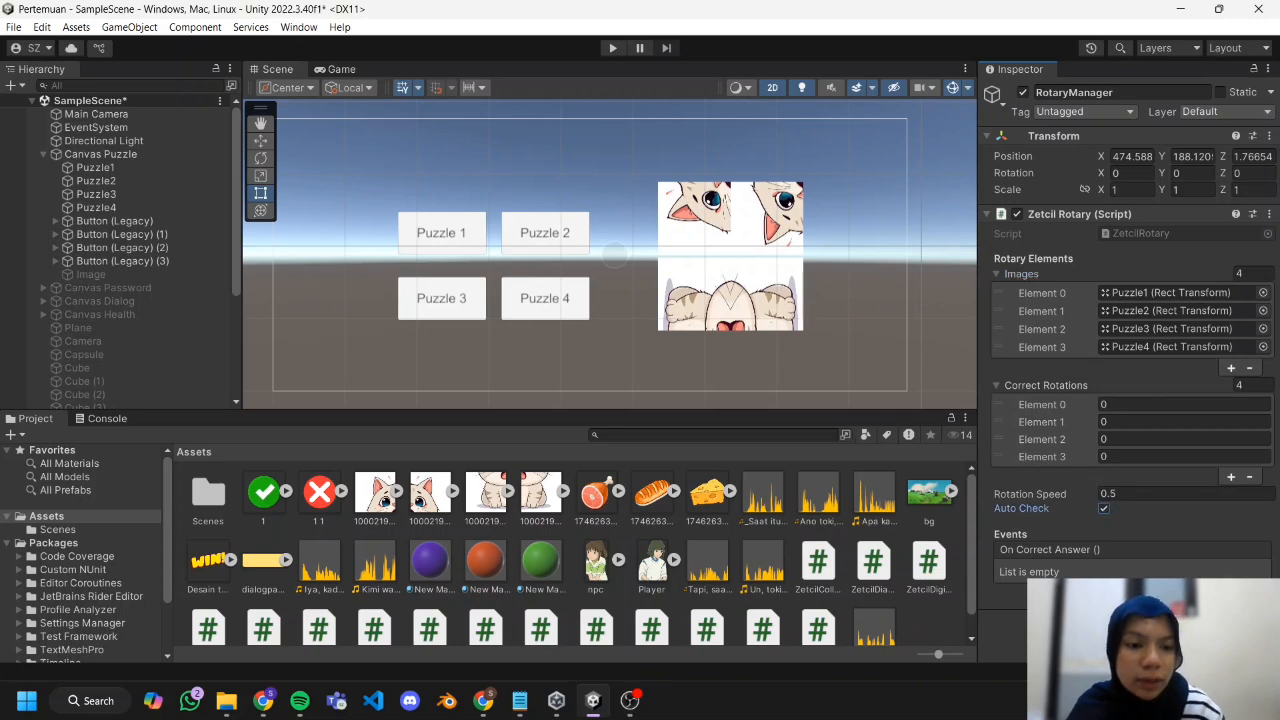
Add an On Correct Answer event to RotaryManager that calls GameObject.SetActive.
left_click(1231, 592)
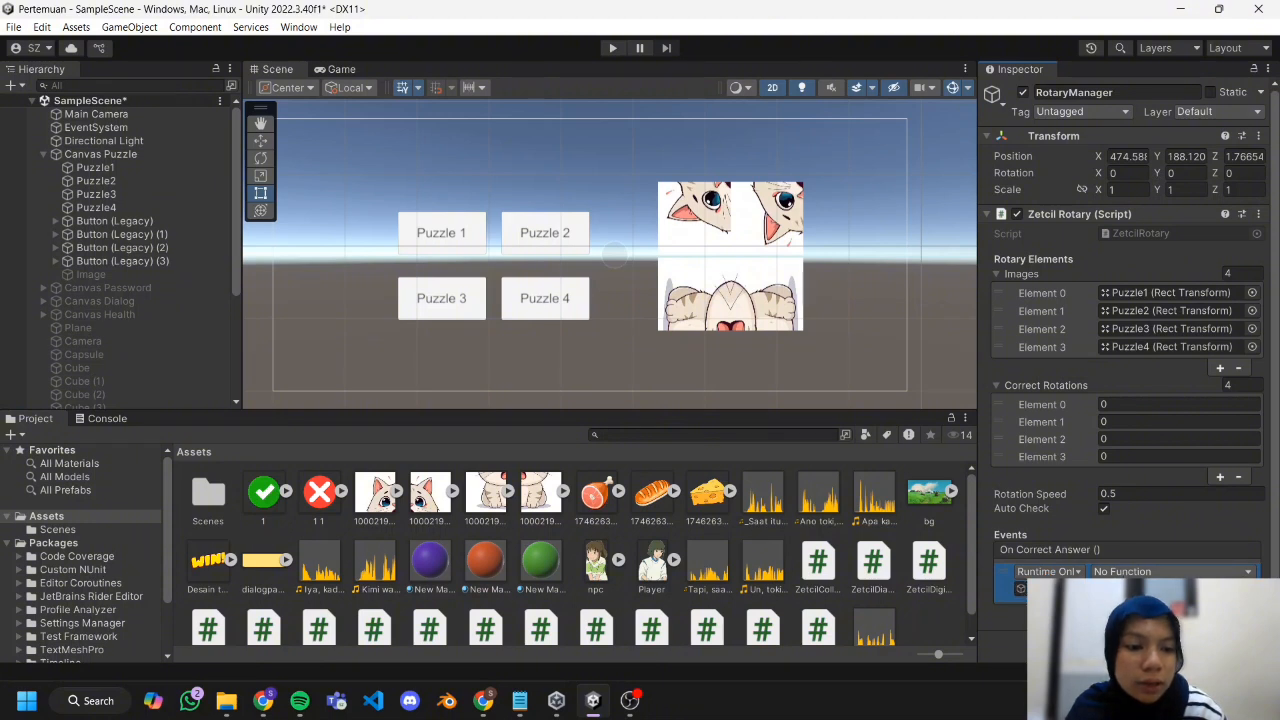
left_click(1170, 571)
left_click(1018, 615)
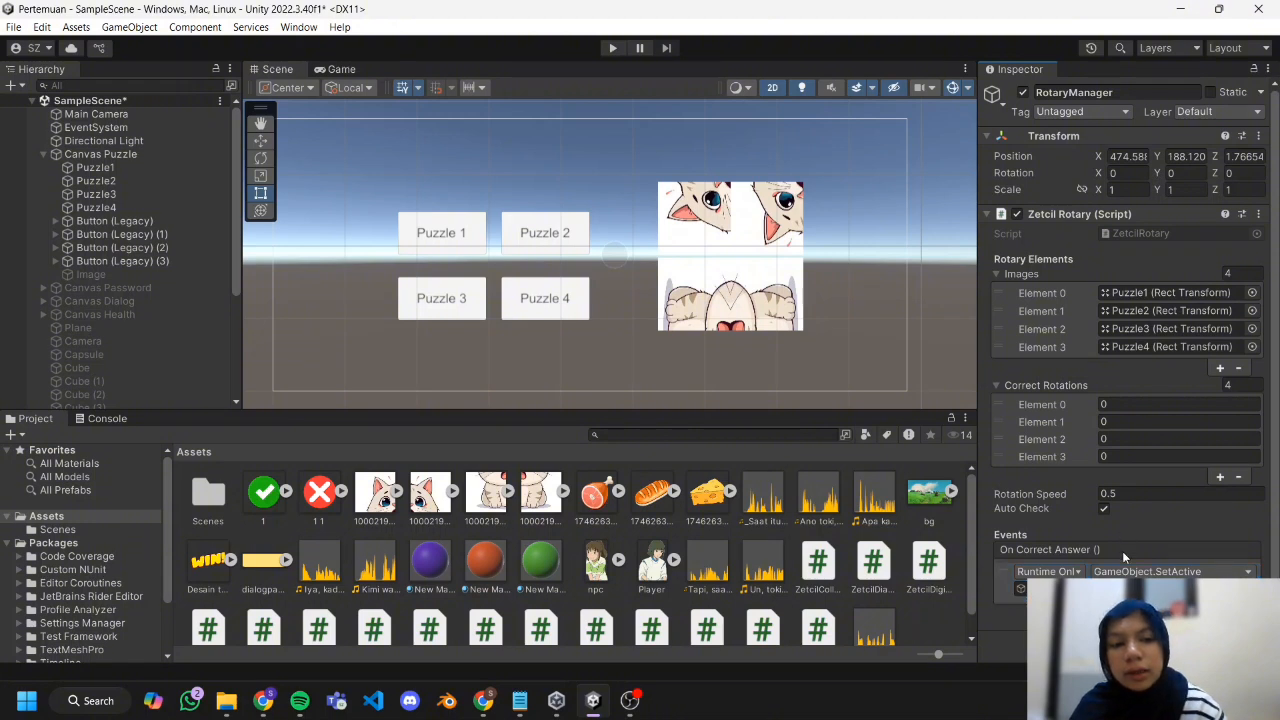
Add an empty On Click event entry to the Puzzle 1 button.
left_click(118, 221)
scroll(1149, 318, "down", 10)
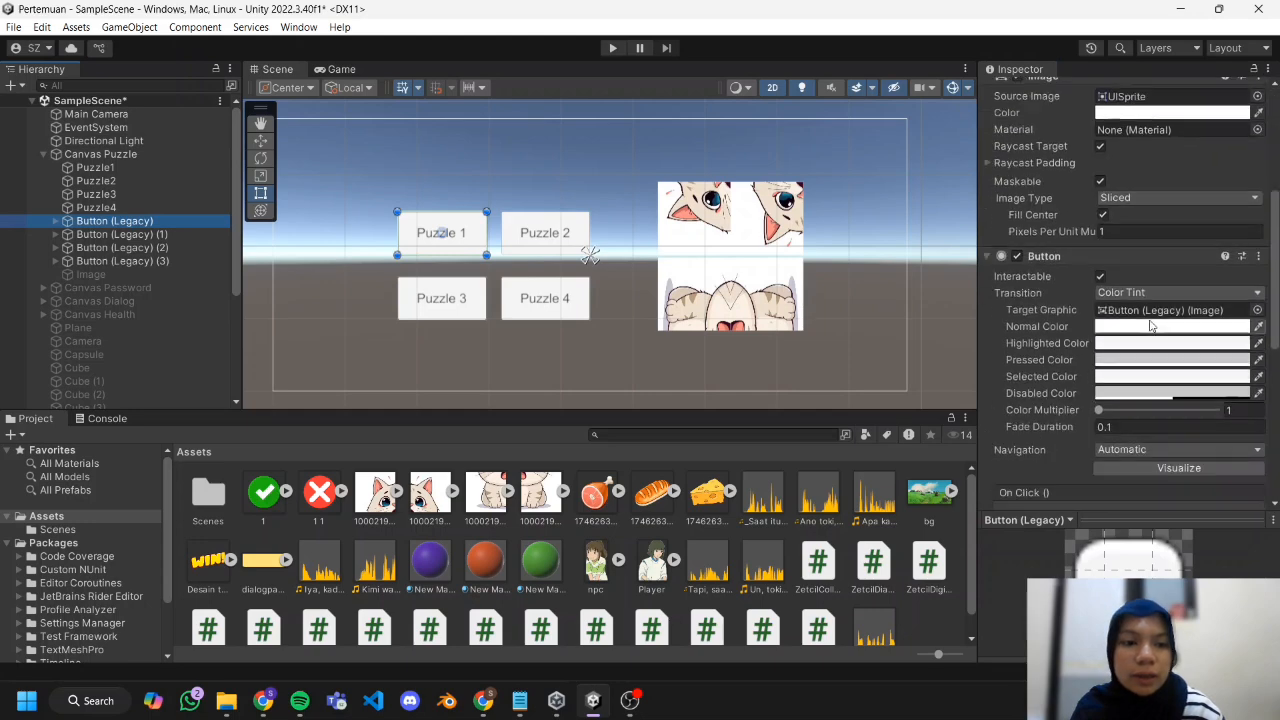
scroll(1205, 243, "up", 1)
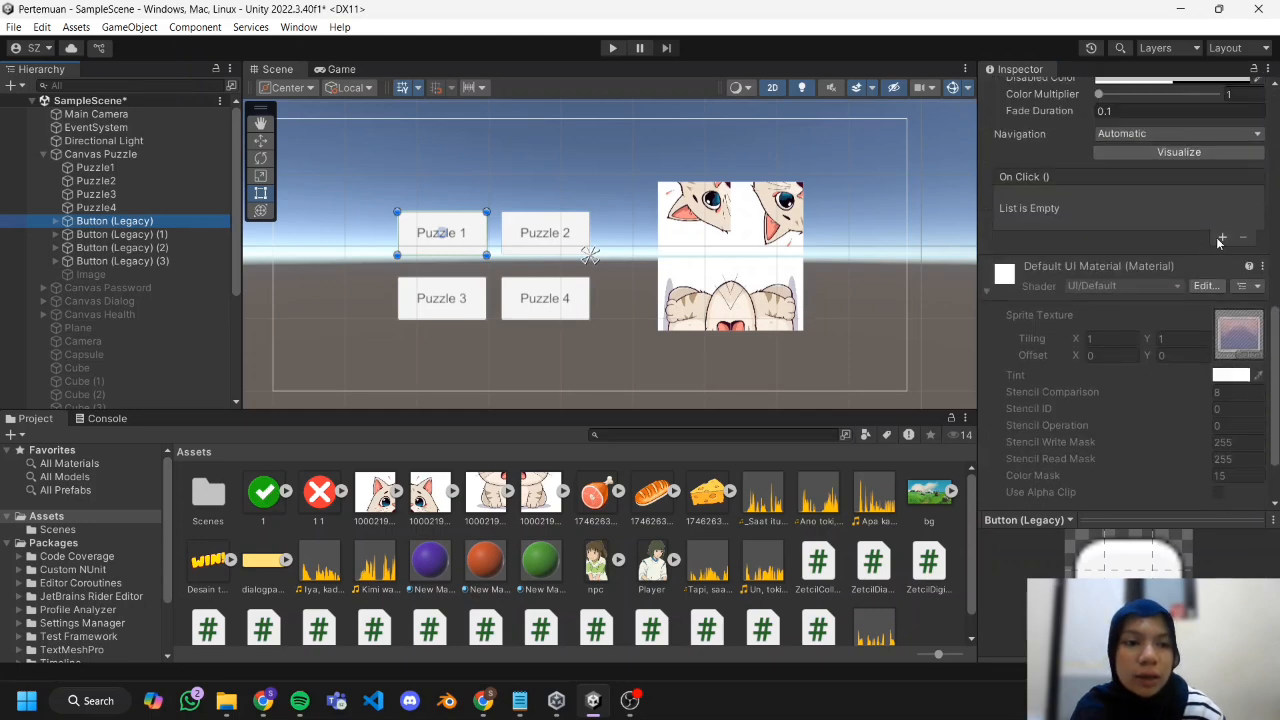
left_click(1220, 237)
scroll(87, 388, "down", 4)
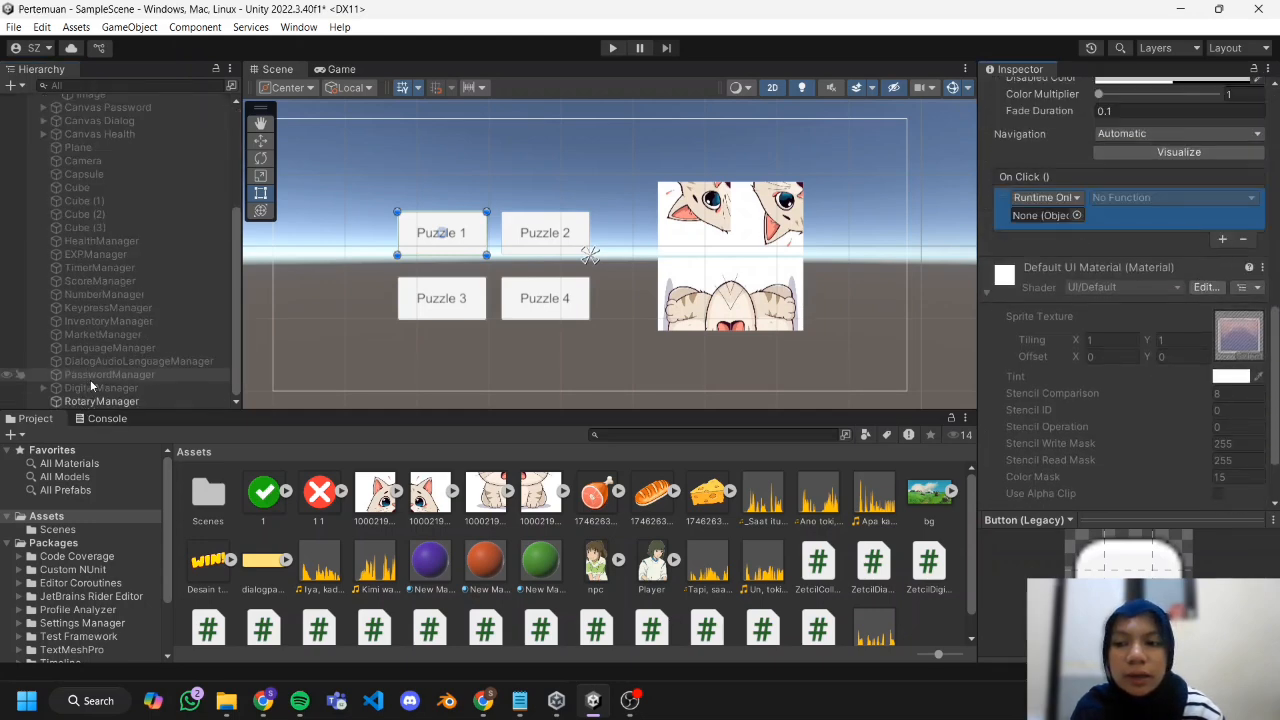
left_click_drag(978, 232, 985, 230)
left_click(1042, 218)
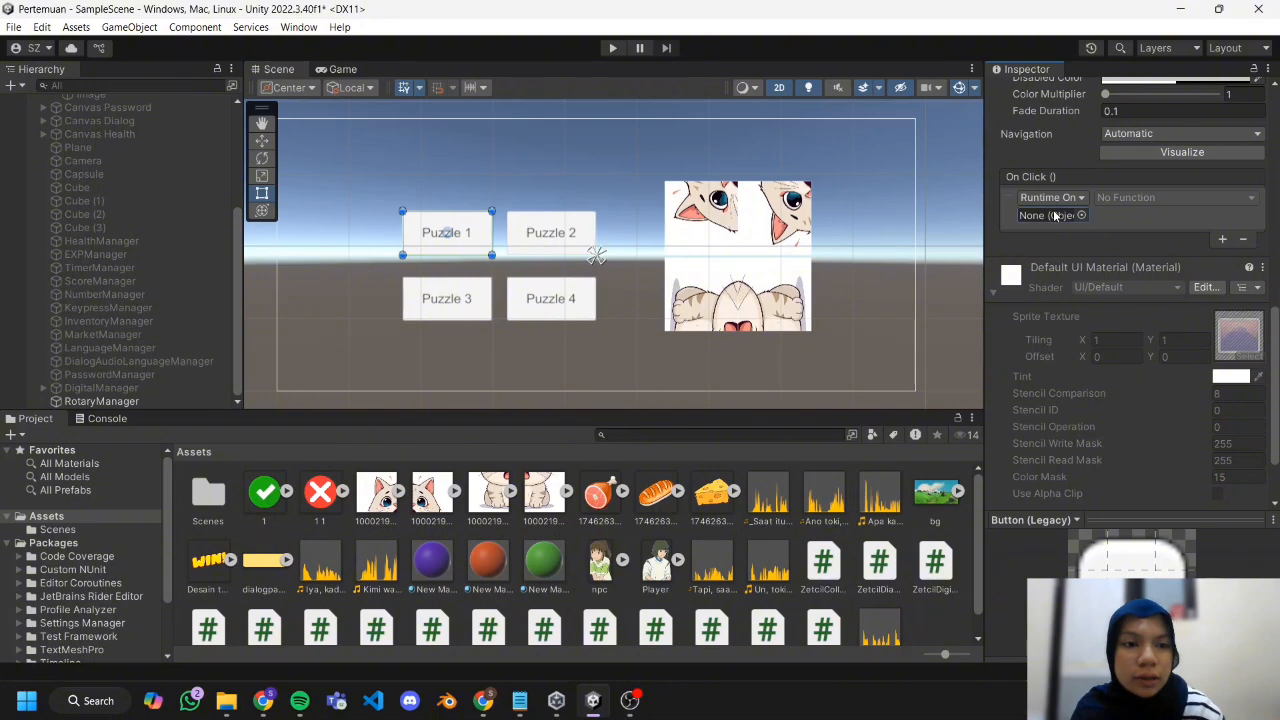
Assign RotaryManager as the target object of the Puzzle 1 button's On Click event.
left_click_drag(129, 401, 1038, 176)
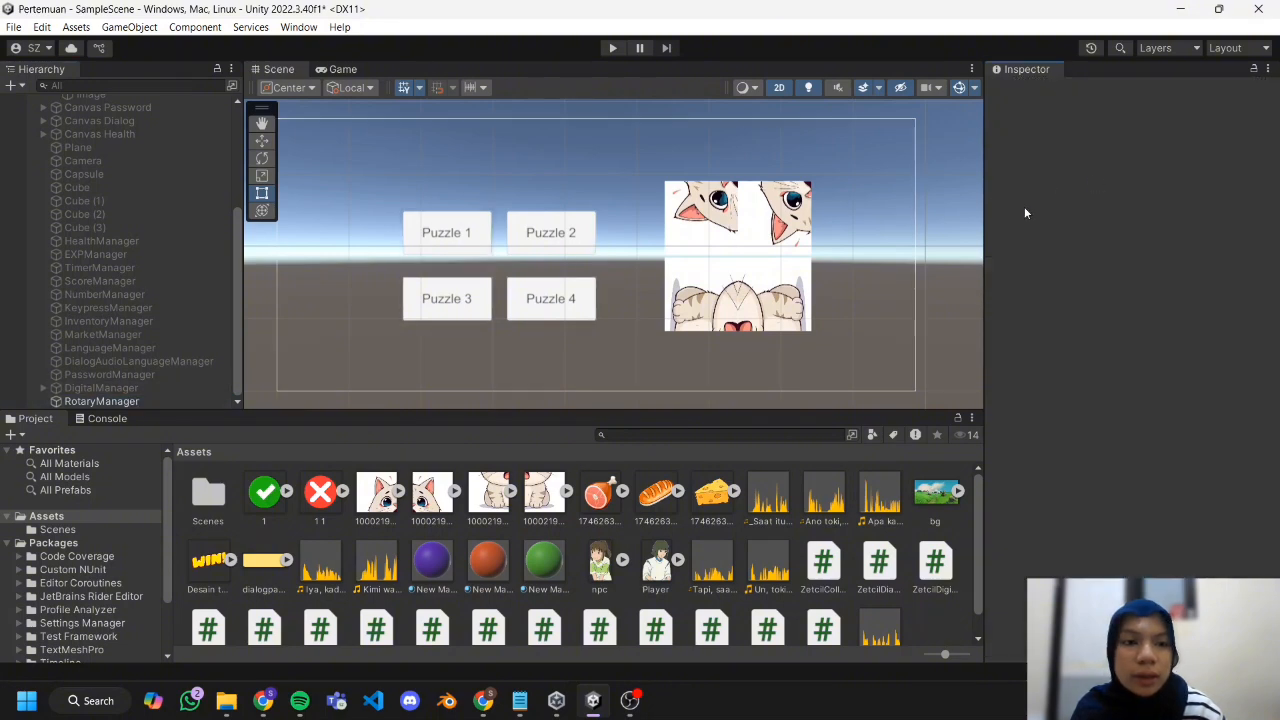
left_click(405, 247)
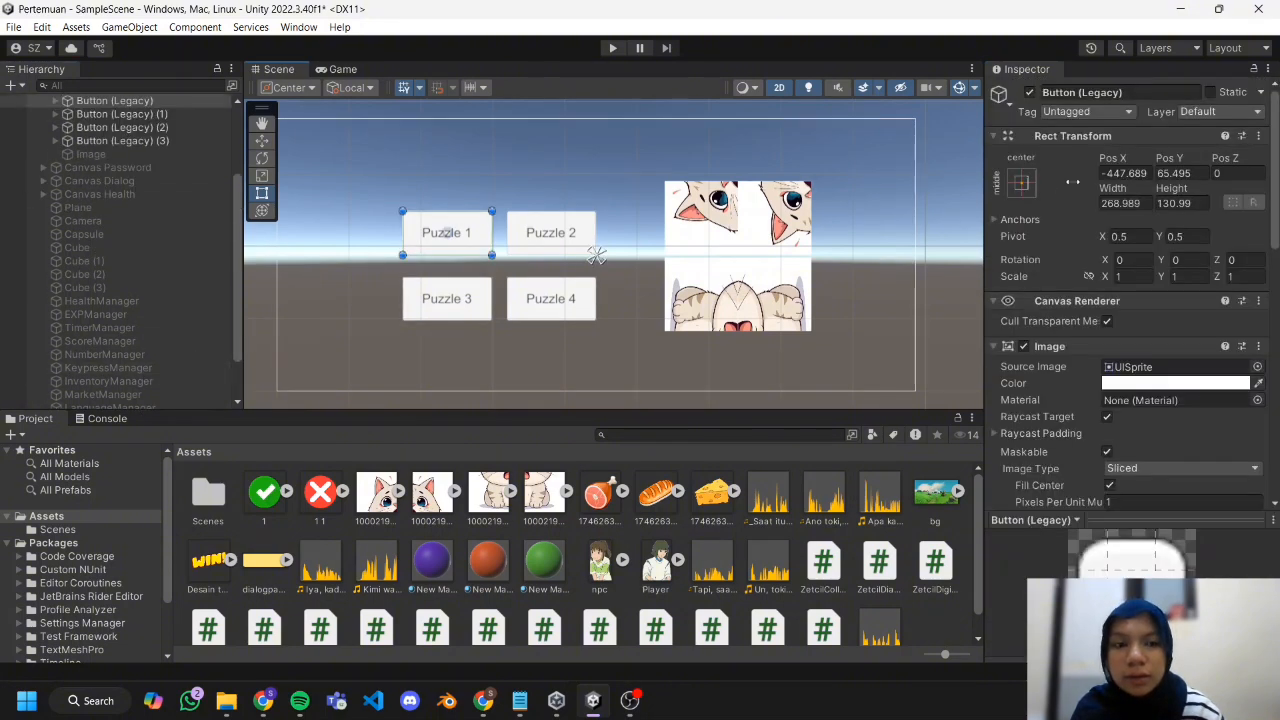
scroll(1147, 243, "down", 10)
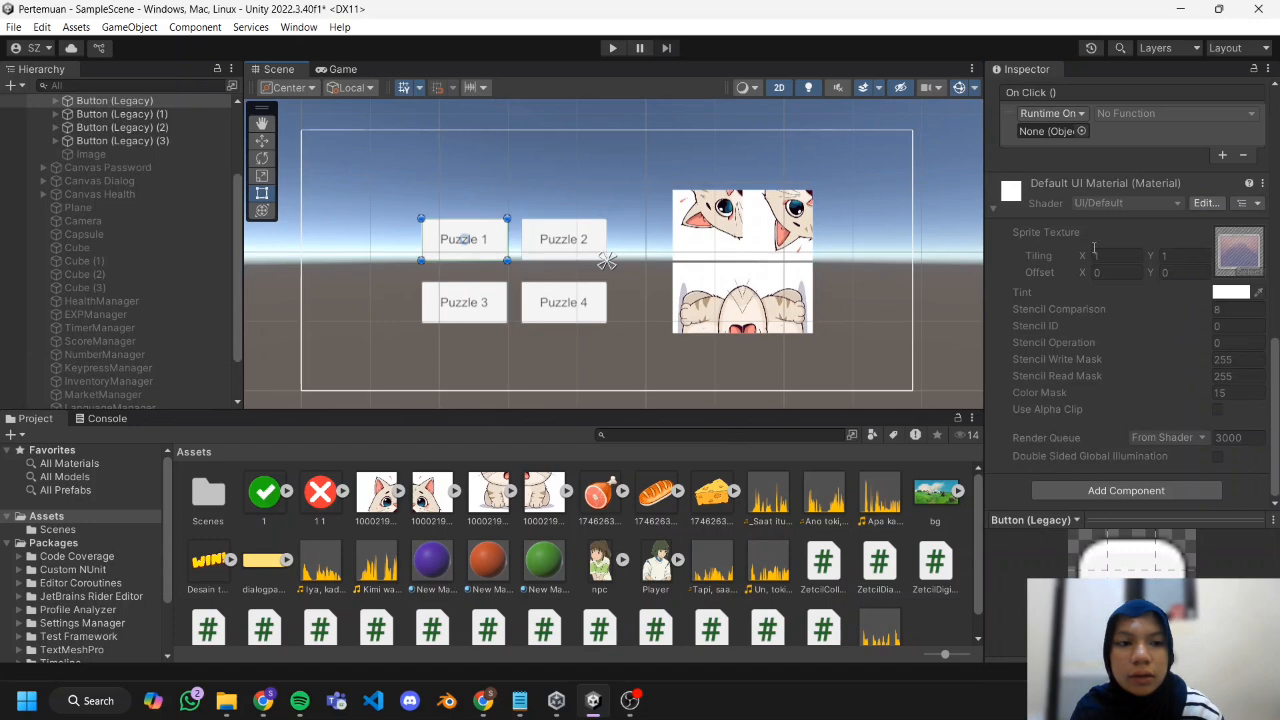
scroll(1094, 247, "up", 2)
scroll(10, 290, "down", 3)
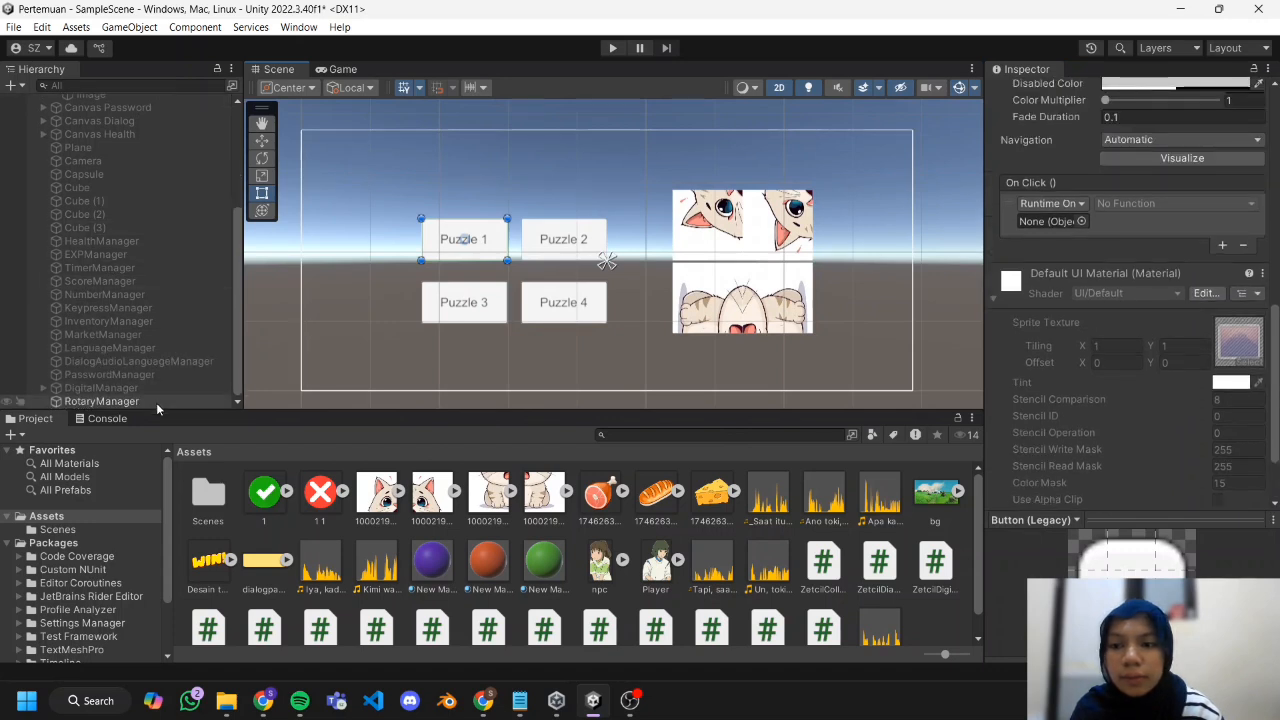
left_click_drag(156, 402, 1047, 221)
Set the Puzzle 1 button's On Click function to ZetcilRotary.RotateImage with index 0.
left_click(1101, 205)
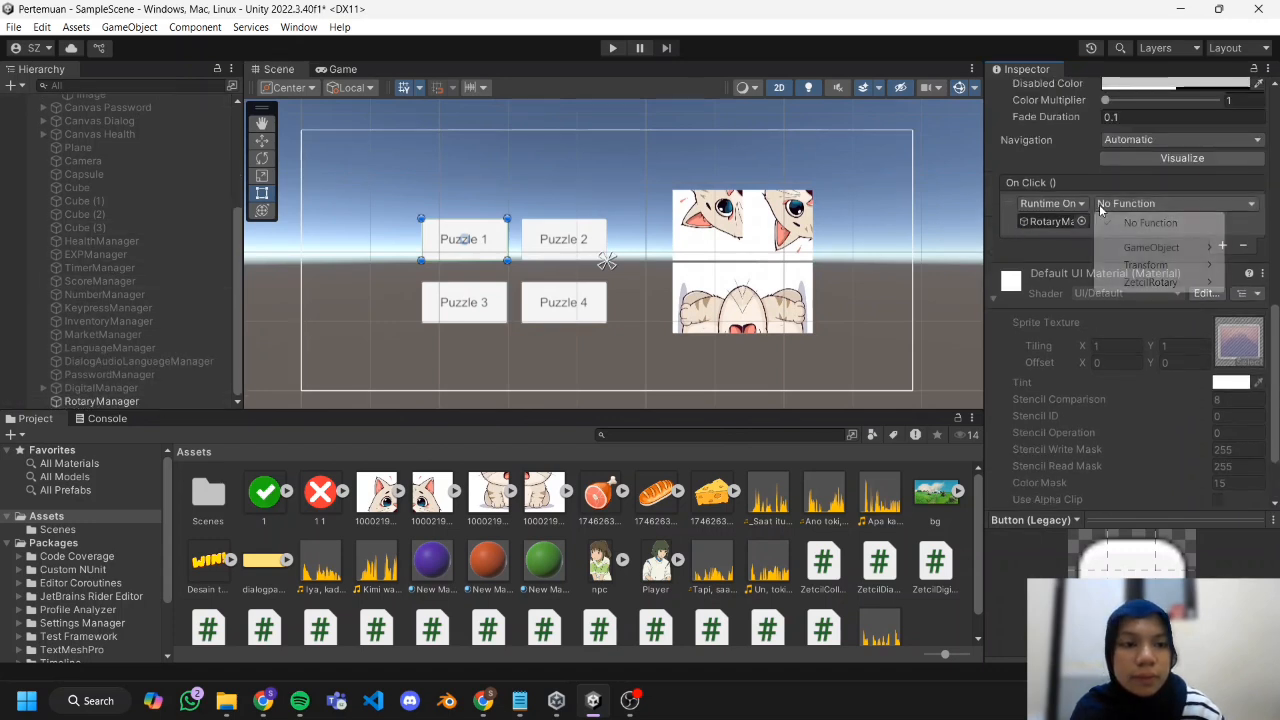
mouse_move(1150, 282)
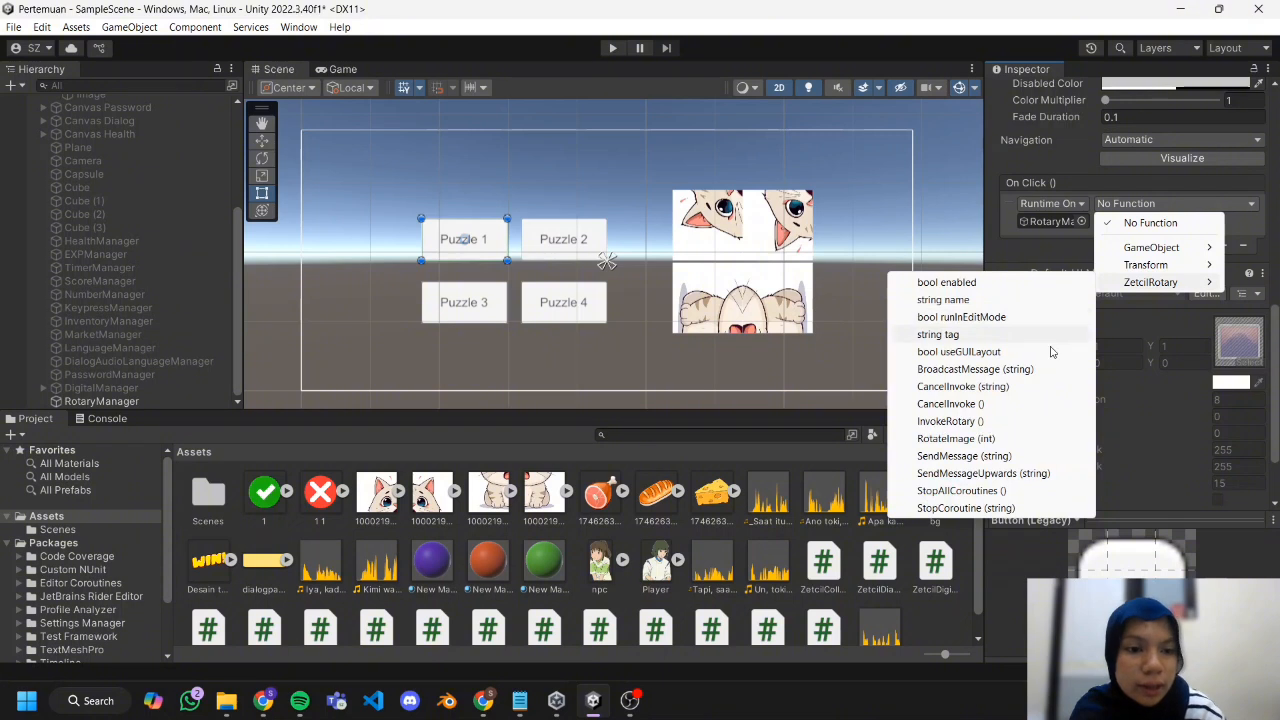
left_click(966, 421)
left_click(1172, 203)
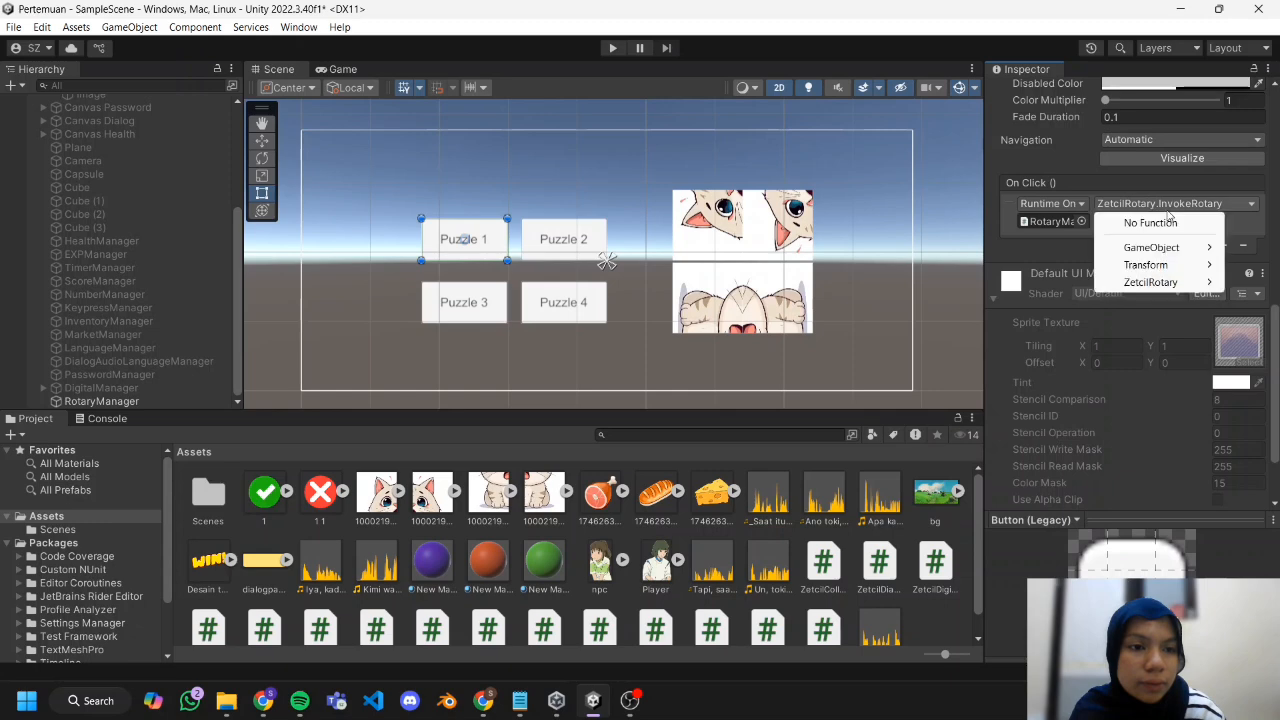
left_click(960, 439)
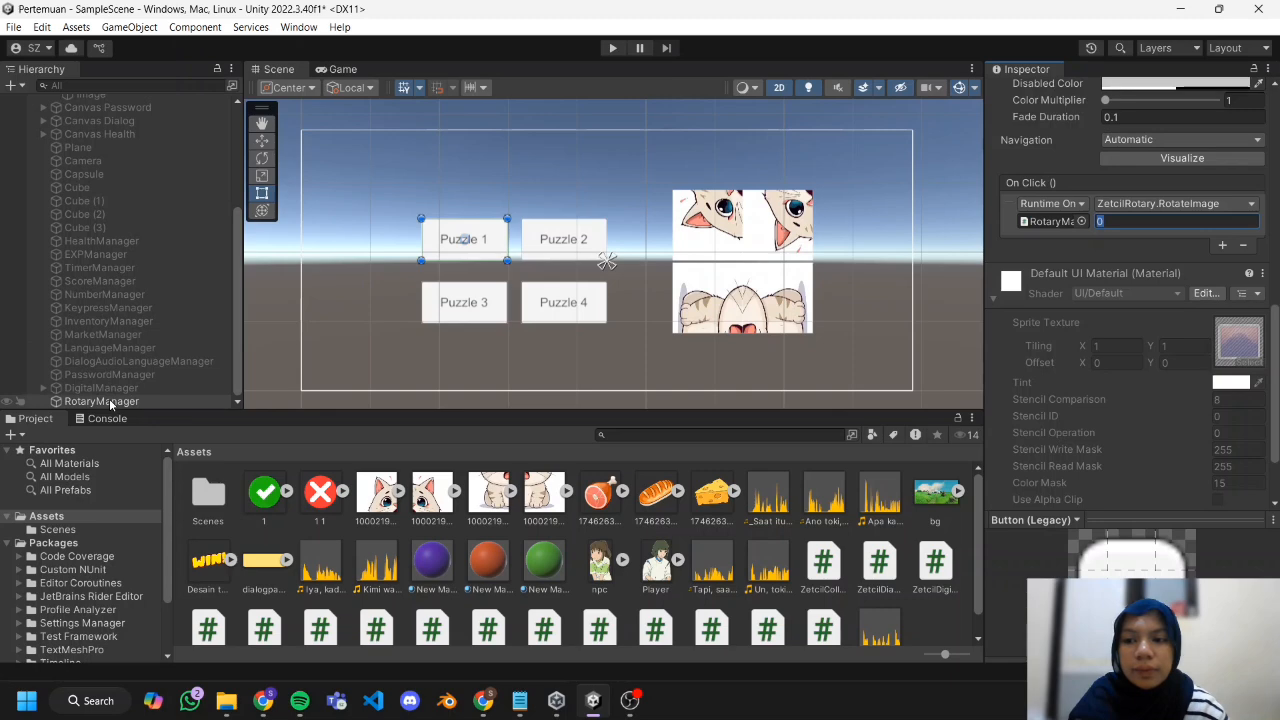
Make the Puzzle 2, 3 and 4 buttons call RotaryManager's ZetcilRotary.RotateImage on click, with index 3 for Puzzle 4.
left_click(557, 252)
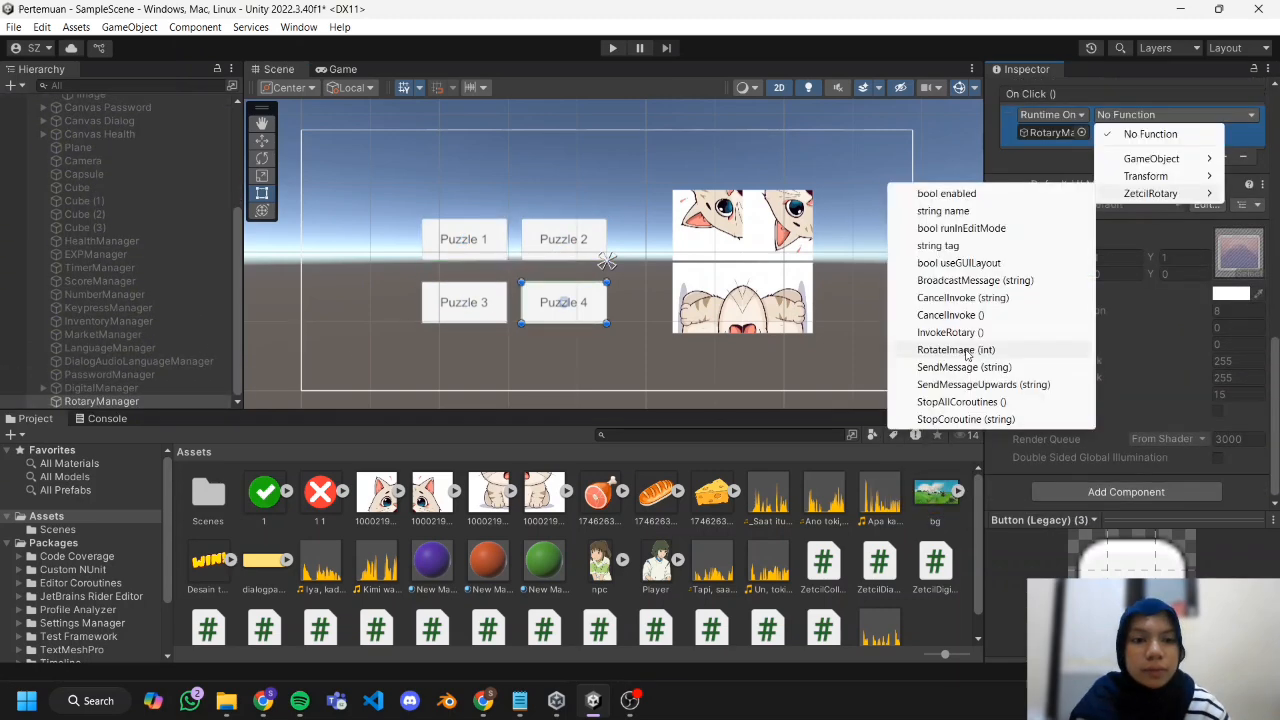
left_click(958, 350)
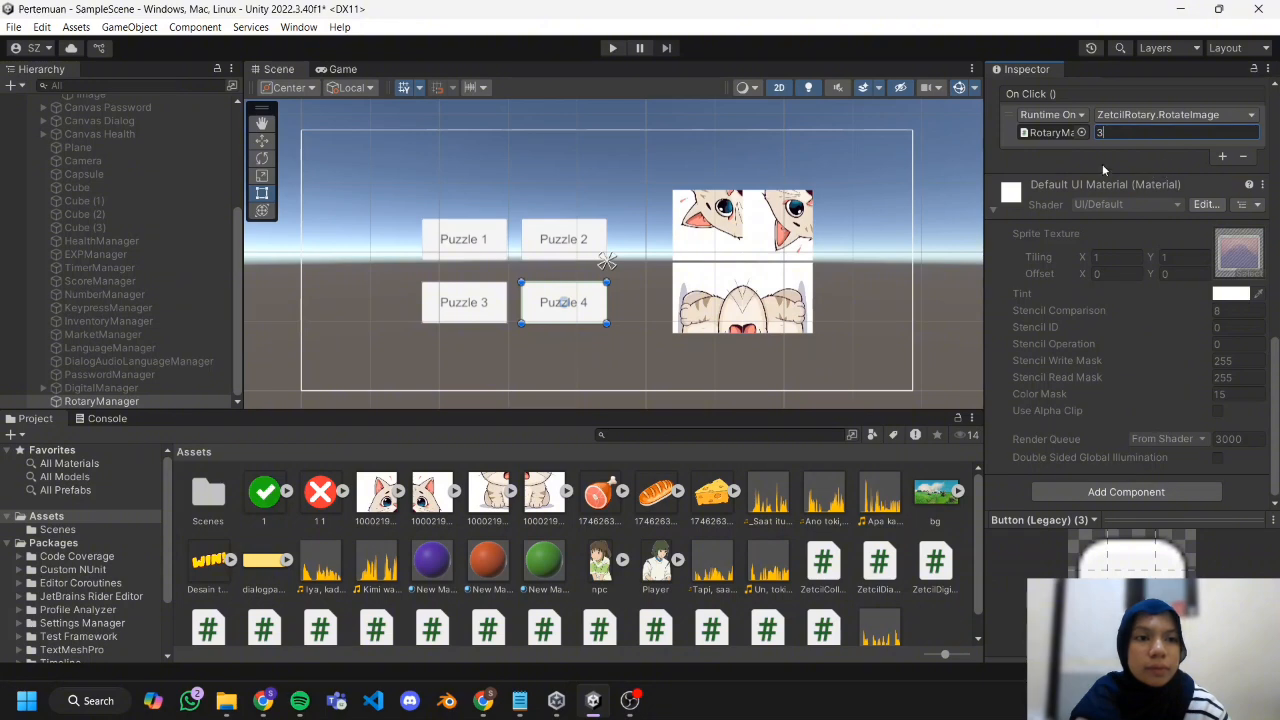
Play-test the rotary puzzle by rotating each of the four cat tiles twice with its button, and stop the game.
left_click(614, 50)
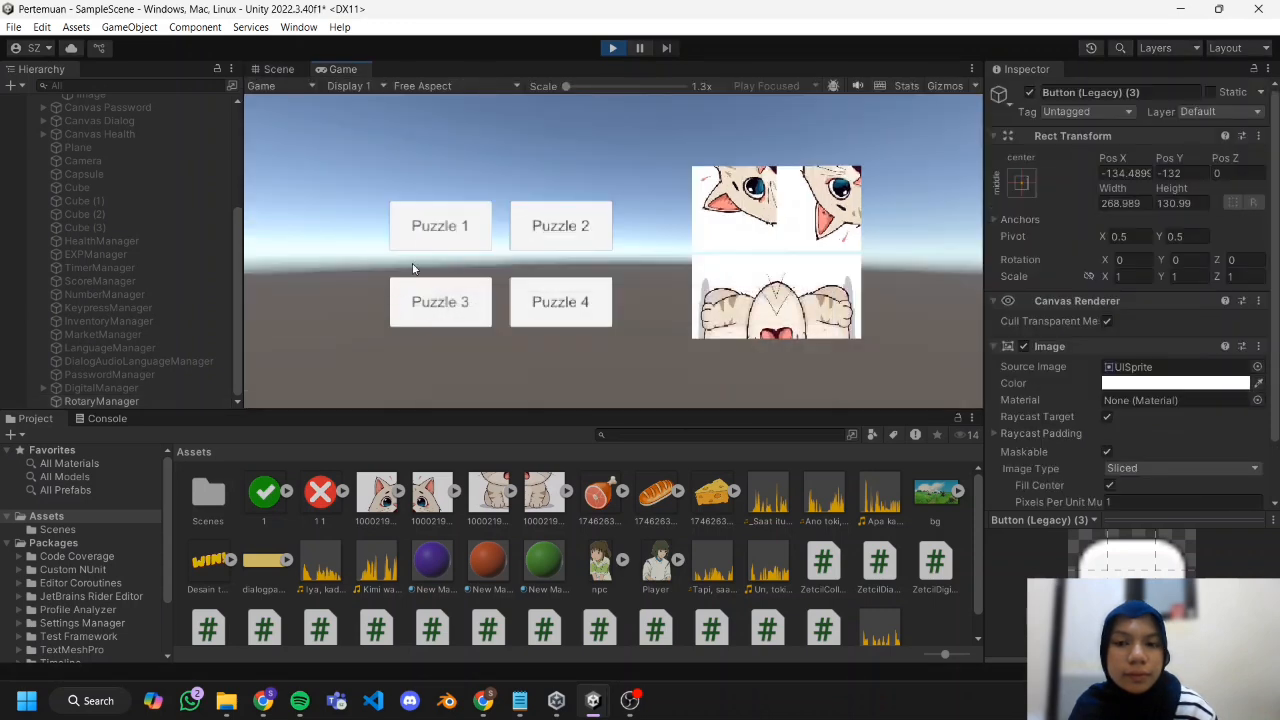
left_click(435, 234)
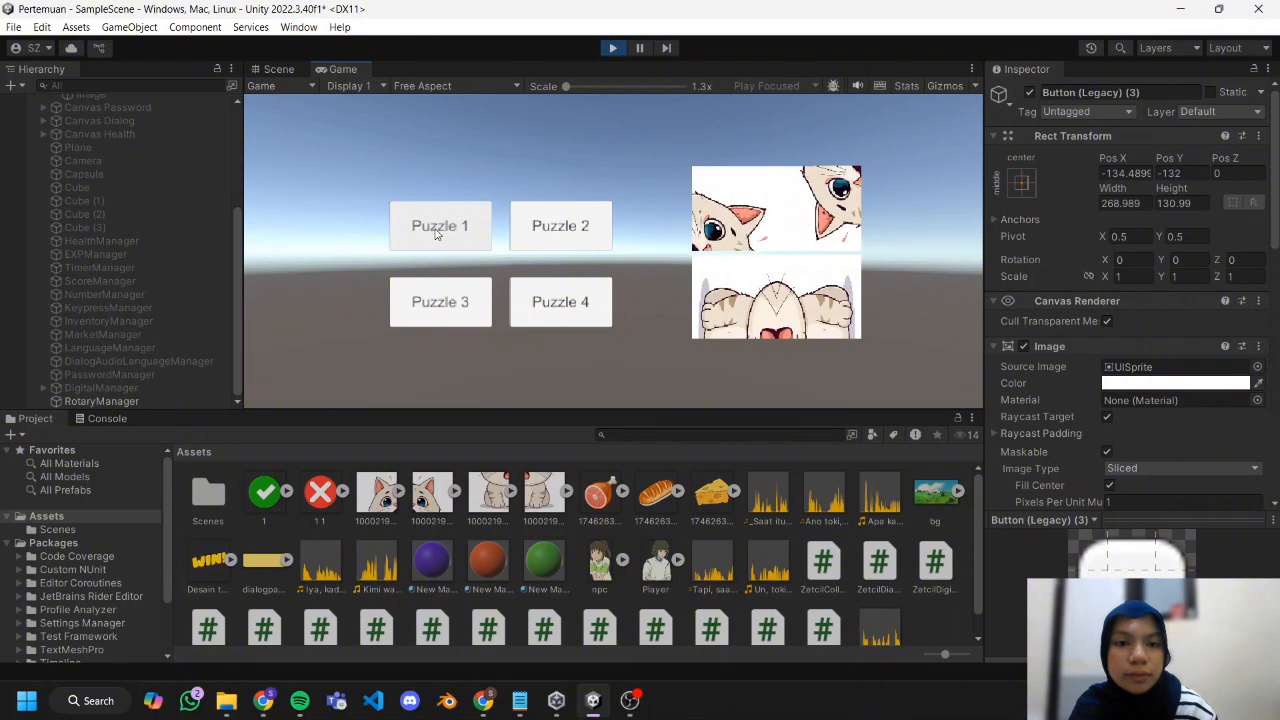
left_click(436, 234)
left_click(566, 228)
left_click(566, 228)
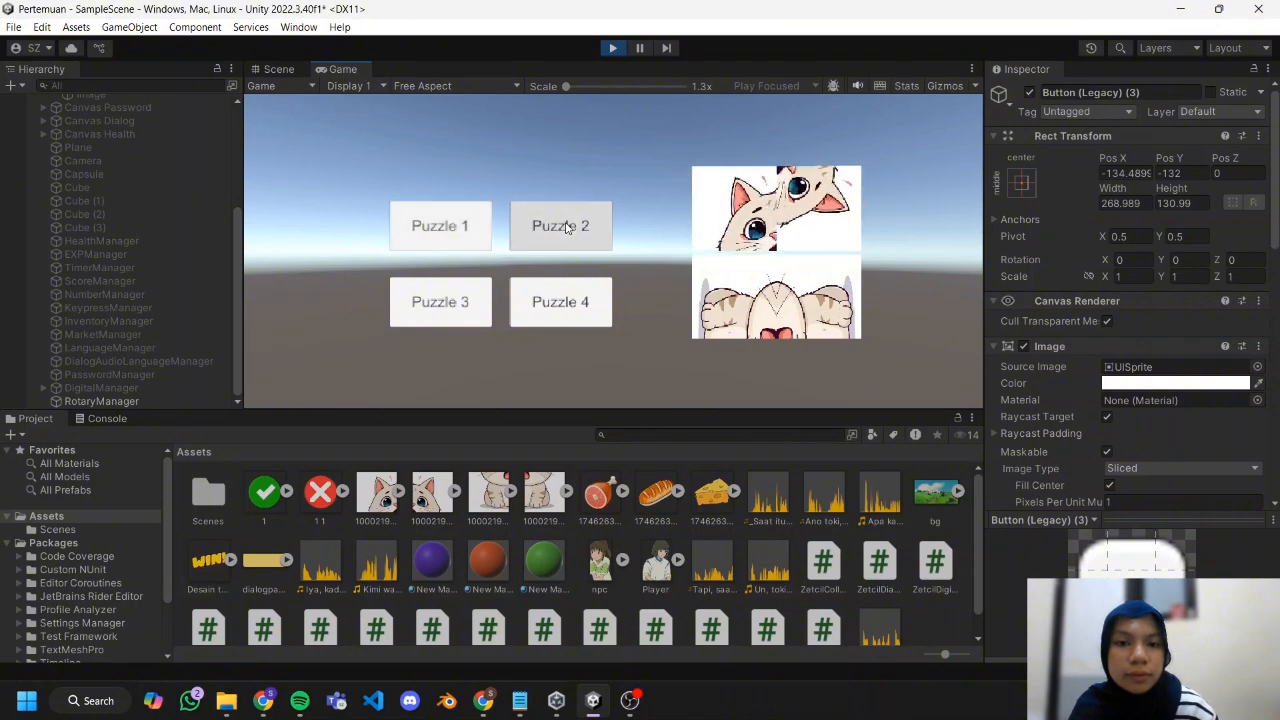
left_click(424, 290)
left_click(424, 290)
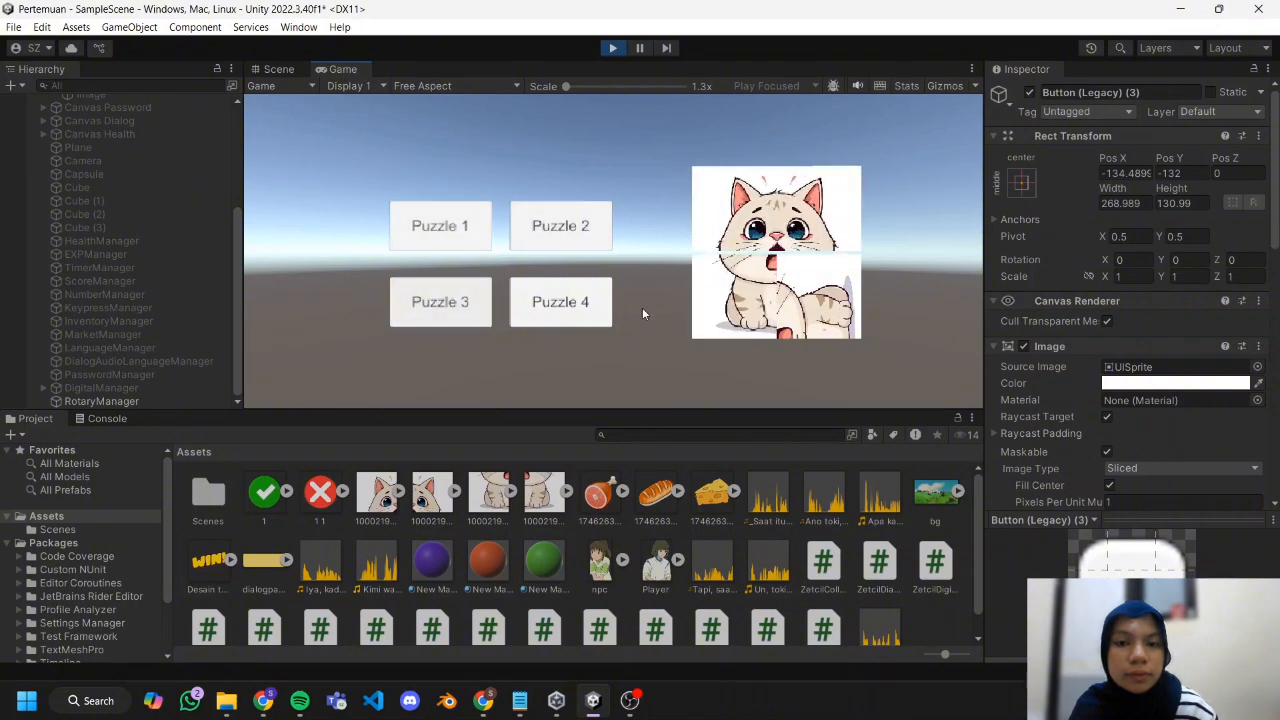
left_click(552, 303)
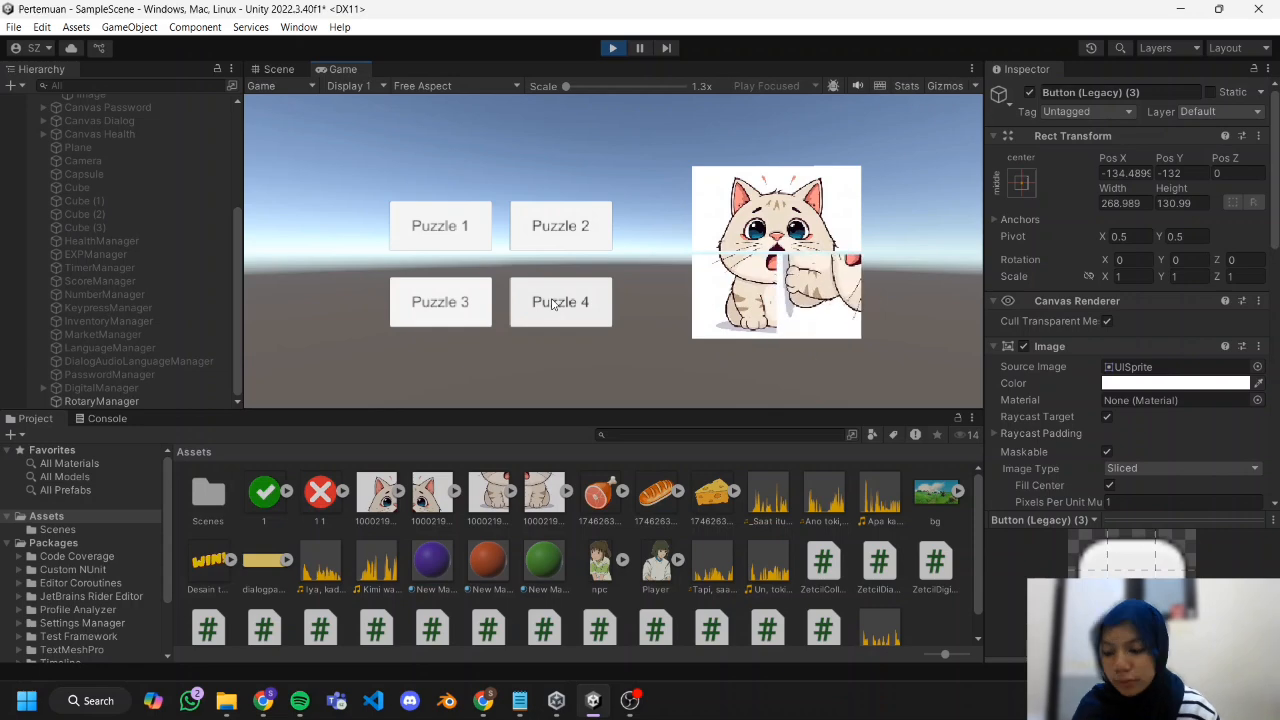
left_click(552, 303)
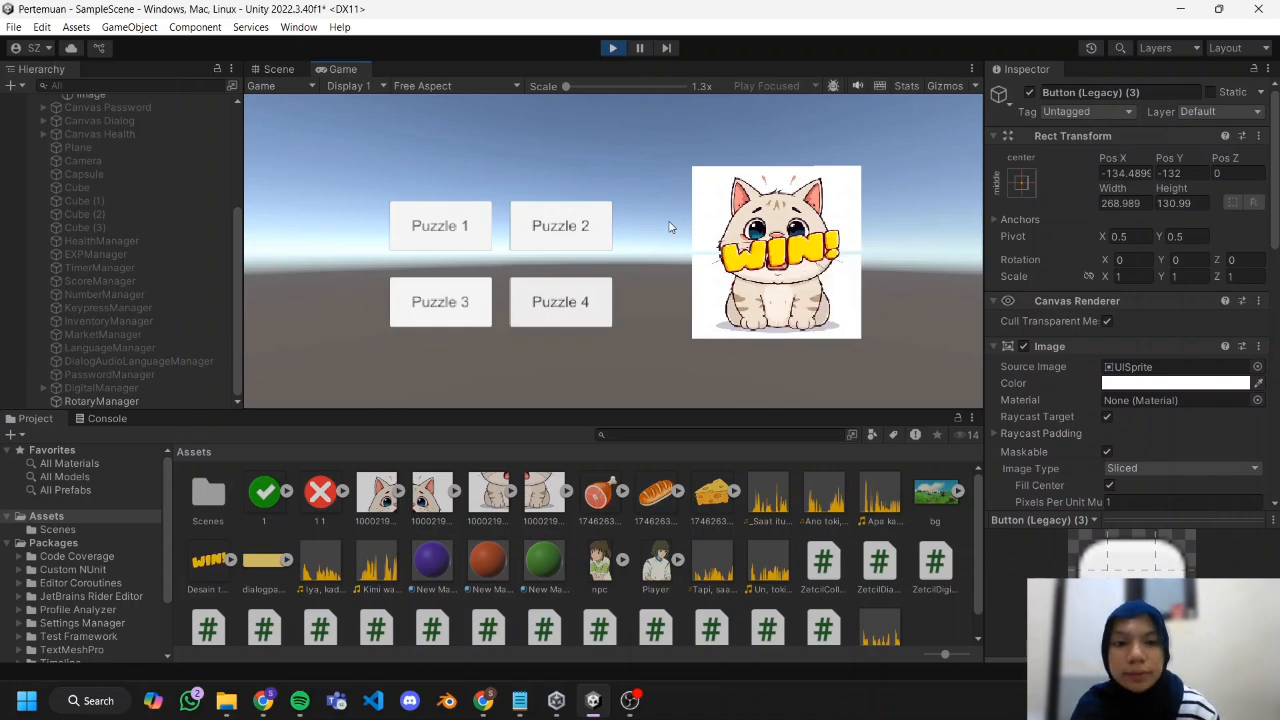
left_click(608, 52)
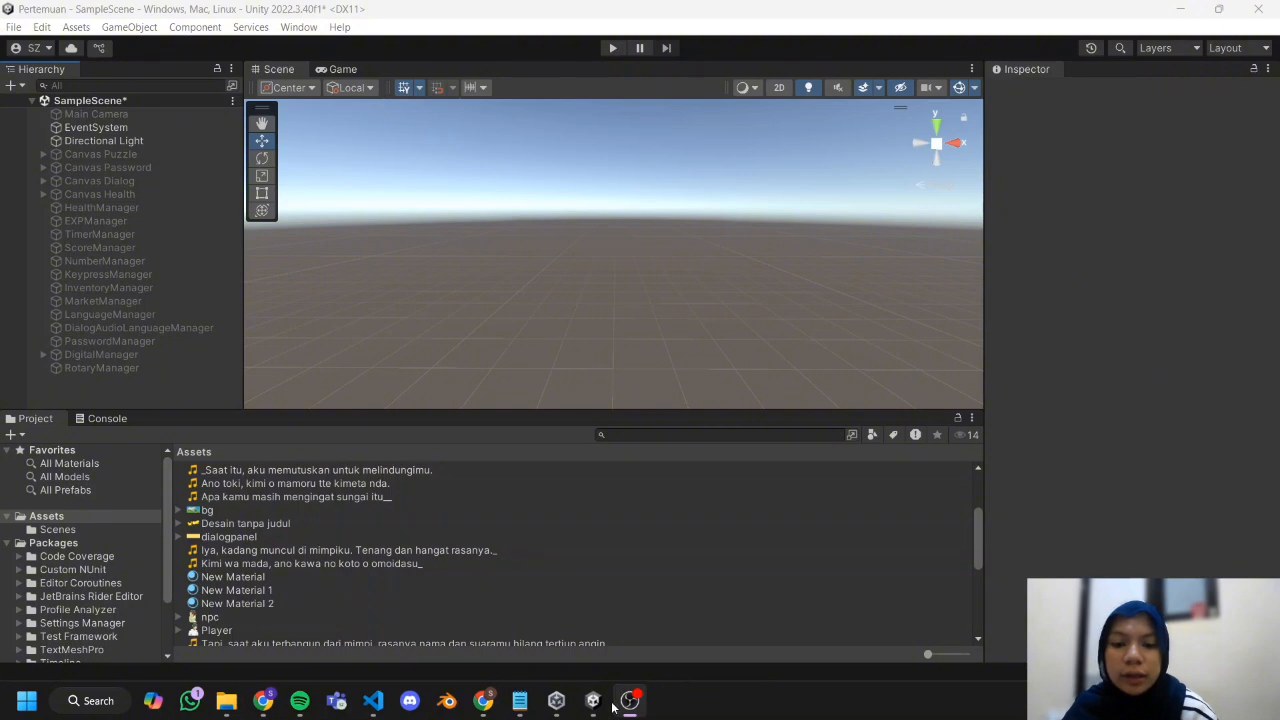
Add a 3D Plane to the scene and set its scale to 5 on X, Y and Z.
mouse_move(614, 707)
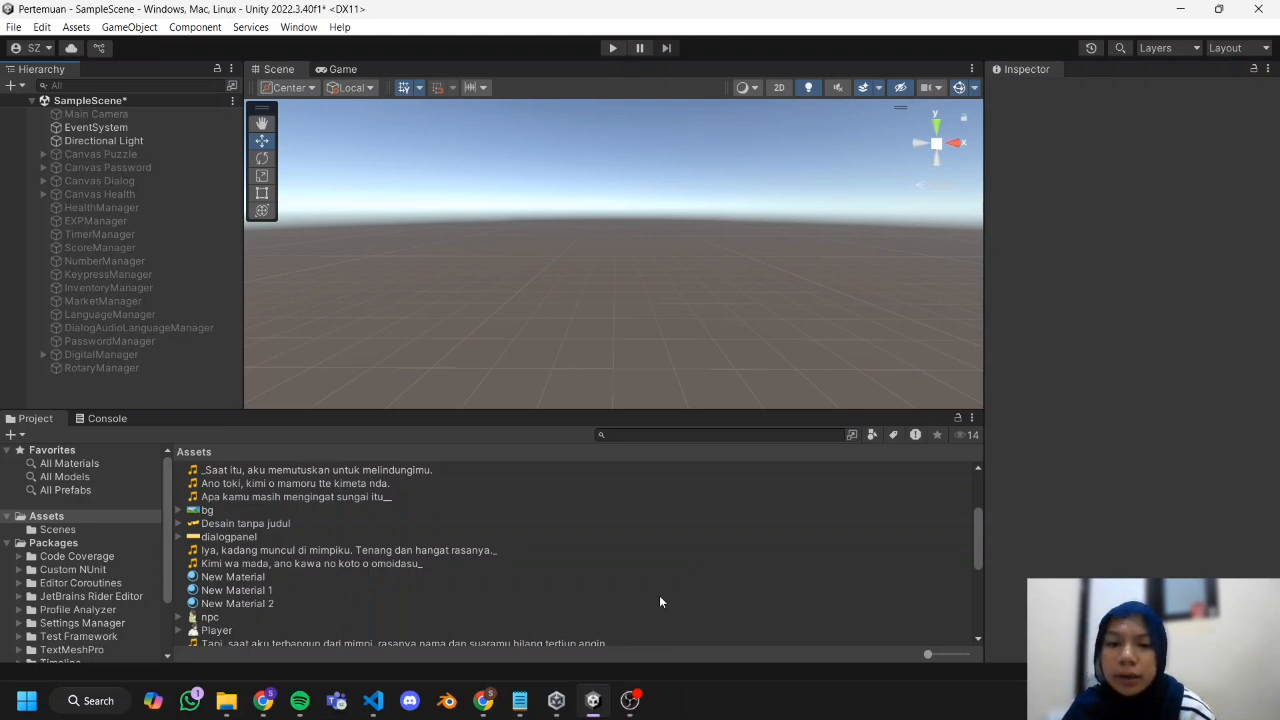
right_click(150, 391)
mouse_move(205, 531)
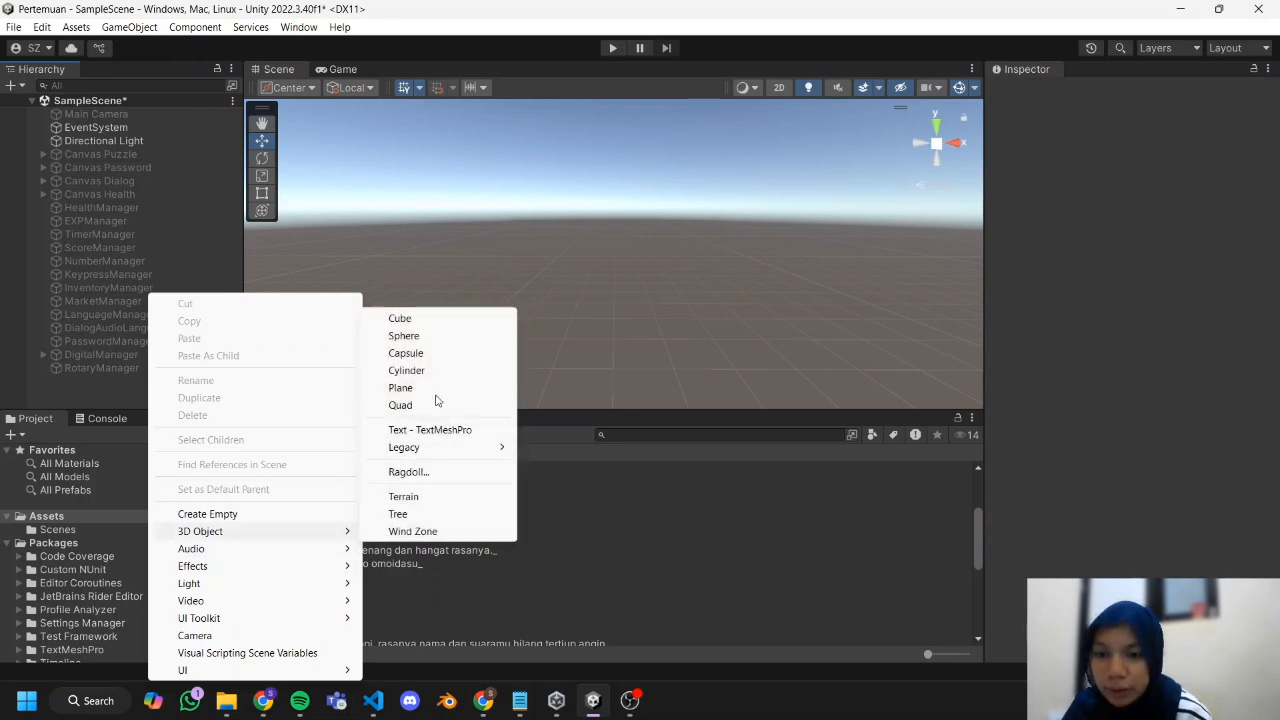
left_click(434, 392)
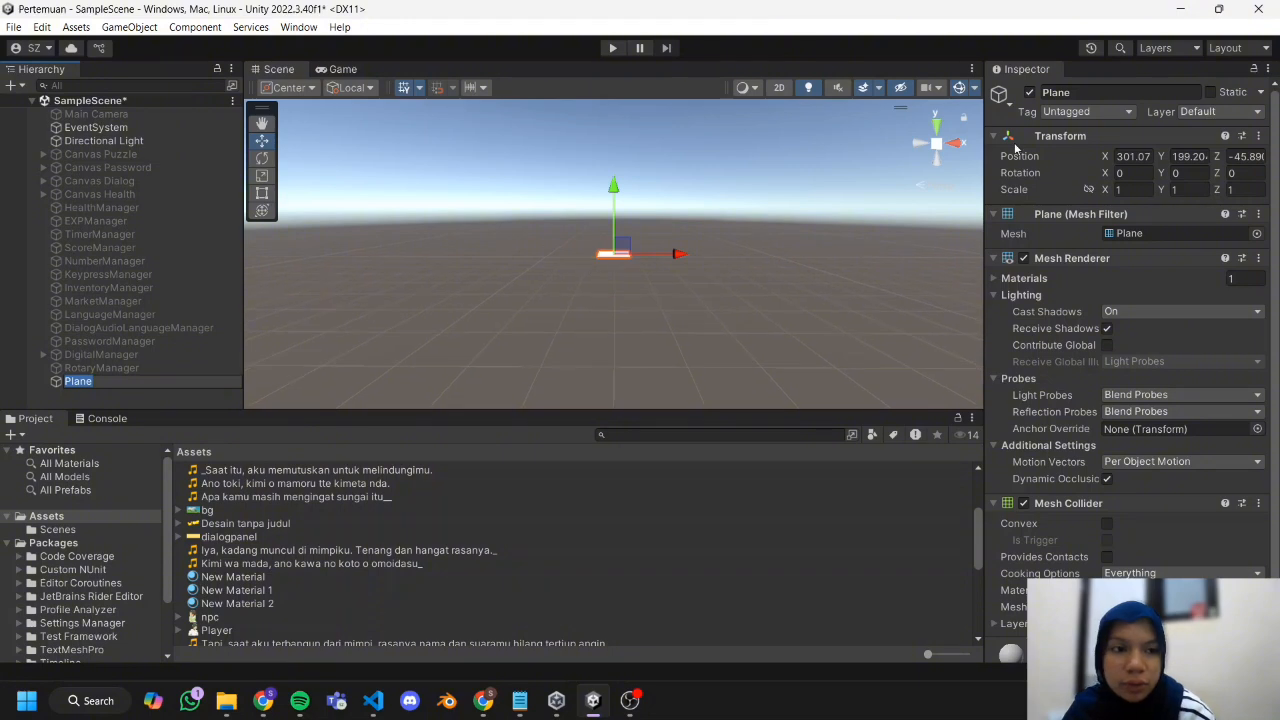
left_click(1130, 189)
type("5")
key("Tab")
type("5")
key("Tab")
type("5")
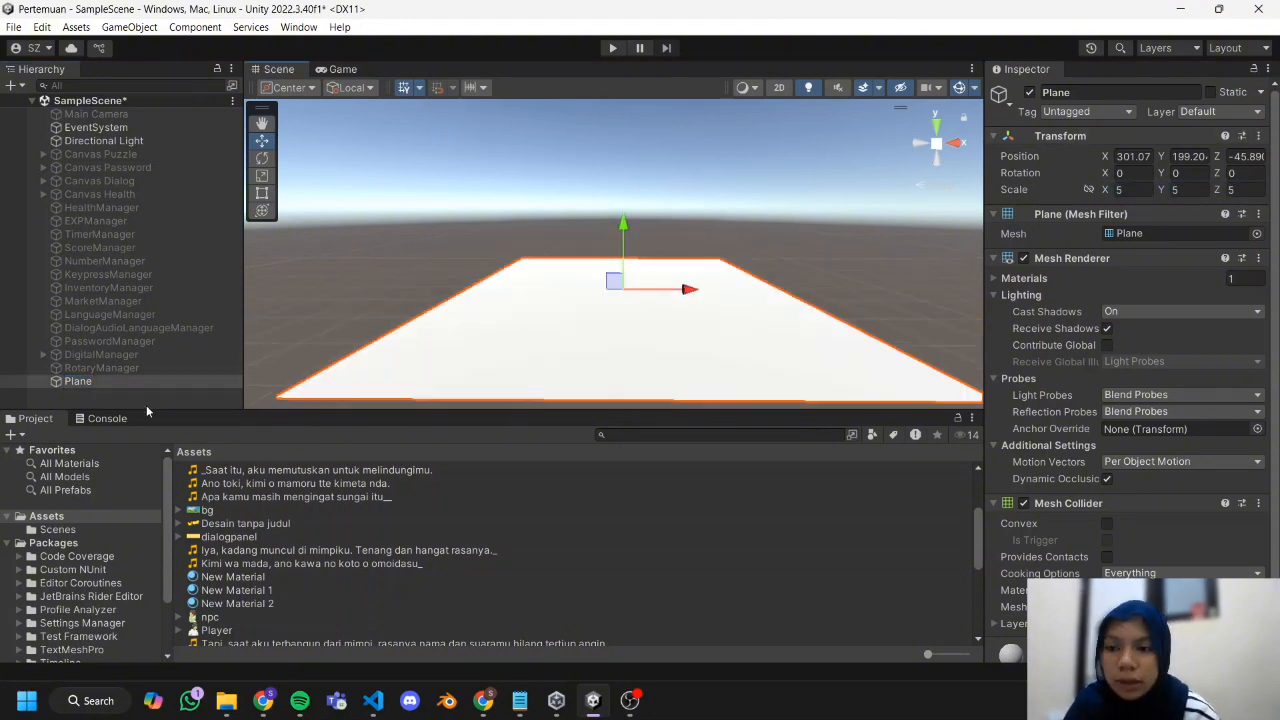
Add a 3D Capsule to the scene at the root of the hierarchy.
left_click_drag(928, 654, 941, 654)
right_click(127, 398)
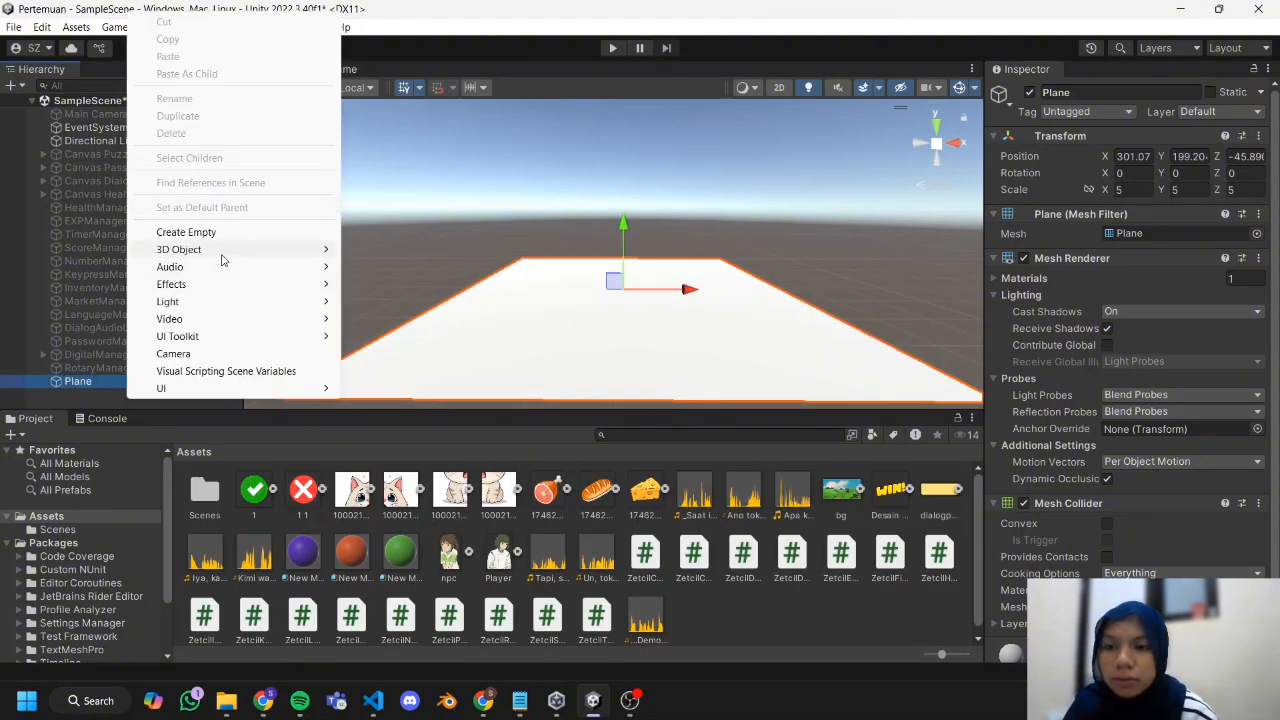
mouse_move(240, 250)
left_click(385, 284)
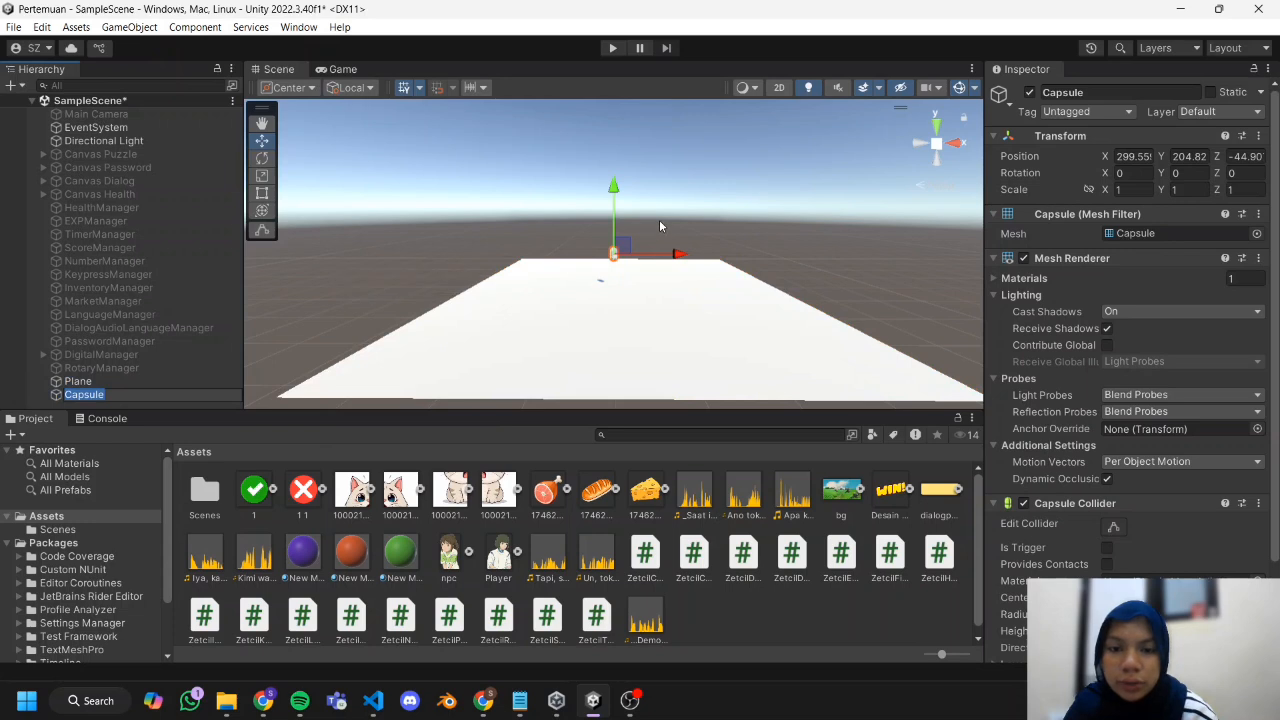
Lower the capsule onto the plane at about X 311.32, Y 200.76, and apply the purple New Material to it.
key("f")
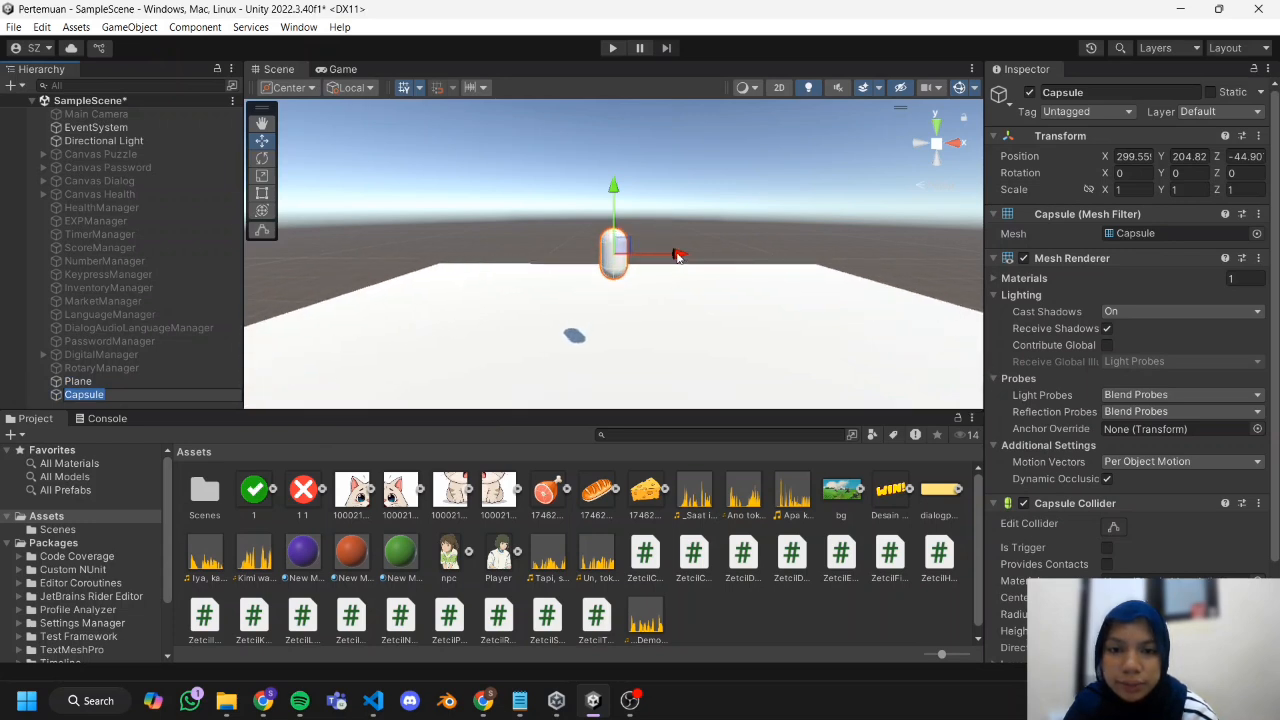
left_click_drag(681, 255, 911, 275)
left_click_drag(849, 193, 861, 243)
key("f")
left_click_drag(755, 256, 771, 256)
left_click_drag(303, 552, 705, 253)
scroll(708, 256, "up", 1)
left_click_drag(787, 258, 858, 259)
left_click_drag(797, 193, 802, 262)
middle_click_drag(645, 233, 643, 183)
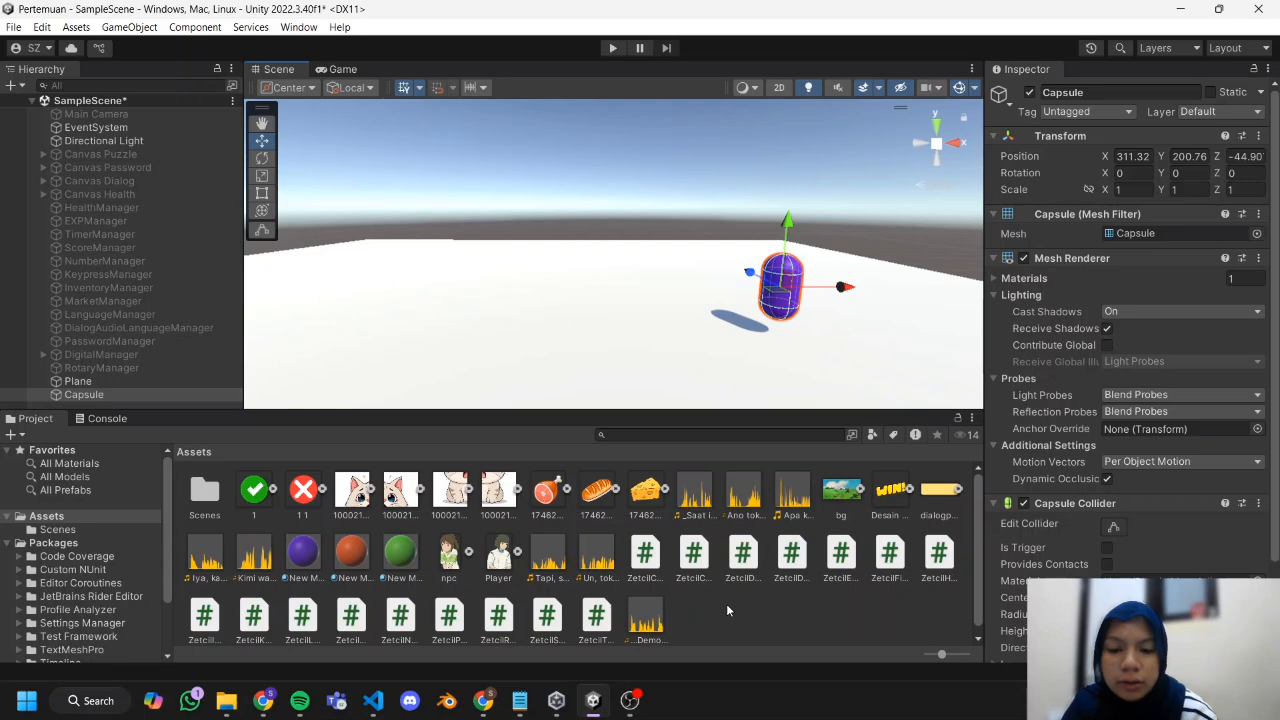
Attach the ZetcilFirstPerson script to the Capsule and enable Is Trigger on its Capsule Collider.
scroll(727, 606, "down", 2, "ctrl")
scroll(463, 559, "down", 10)
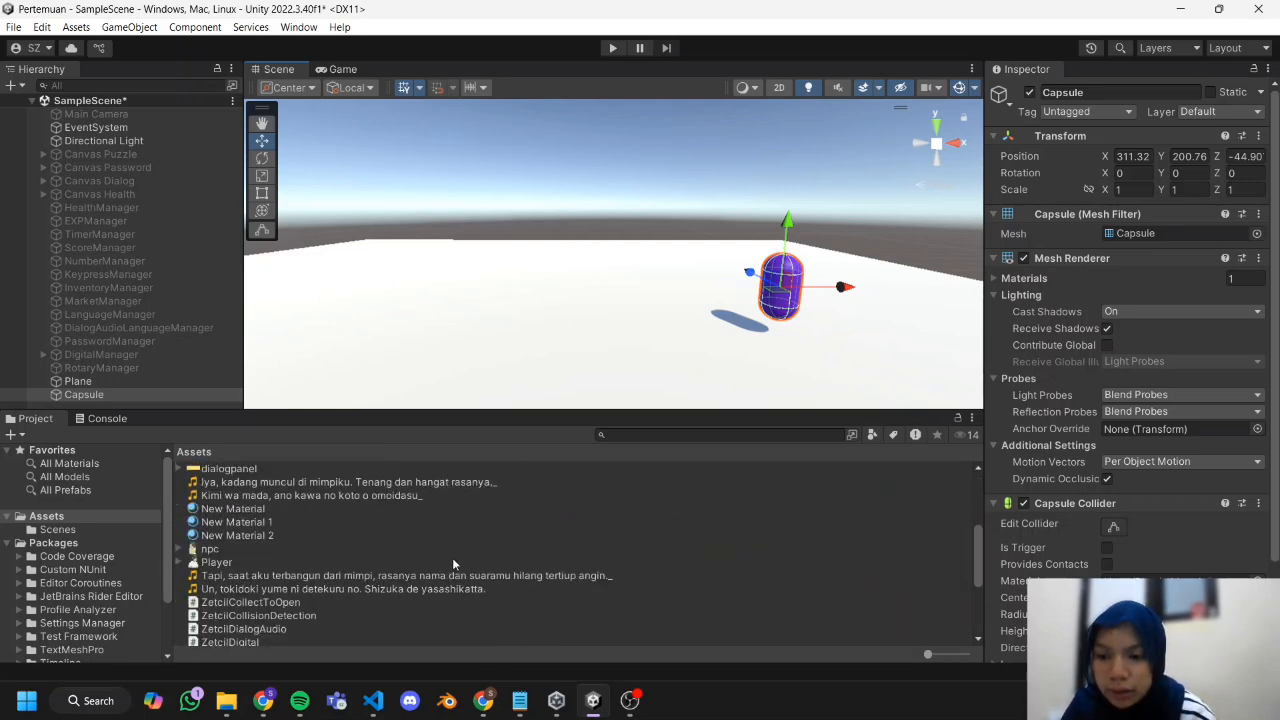
scroll(243, 578, "up", 1)
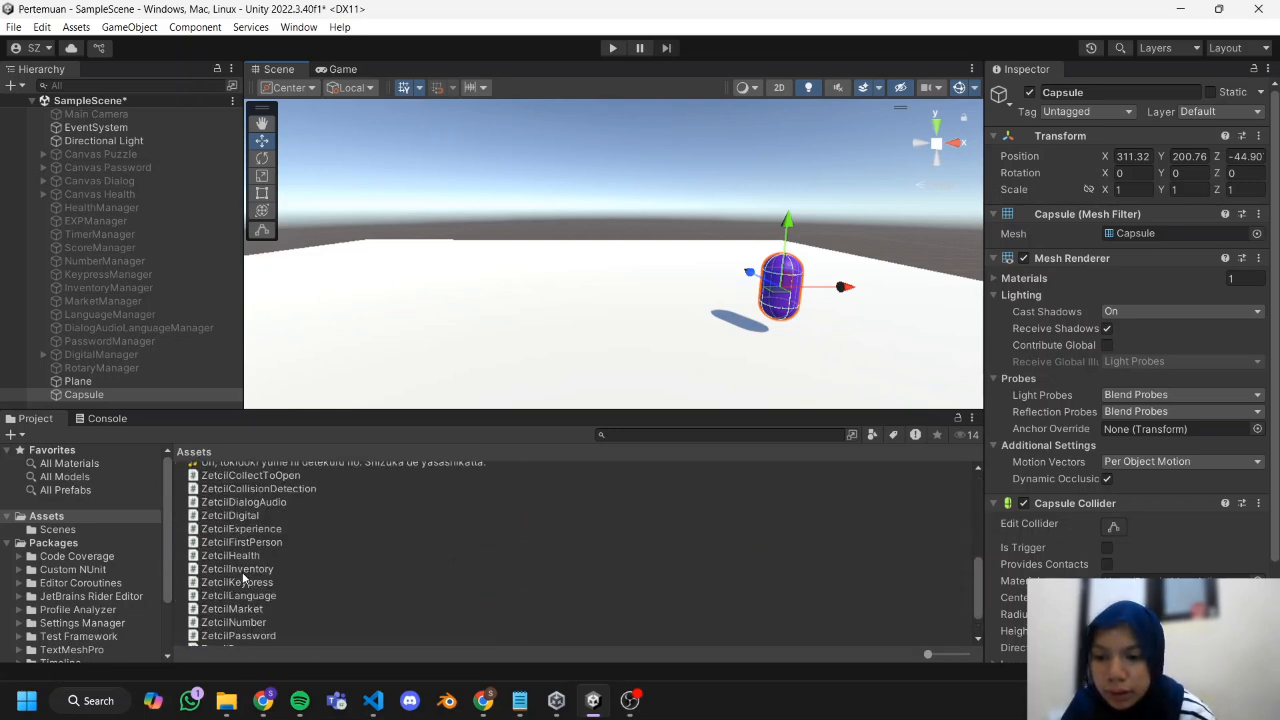
scroll(243, 574, "up", 2)
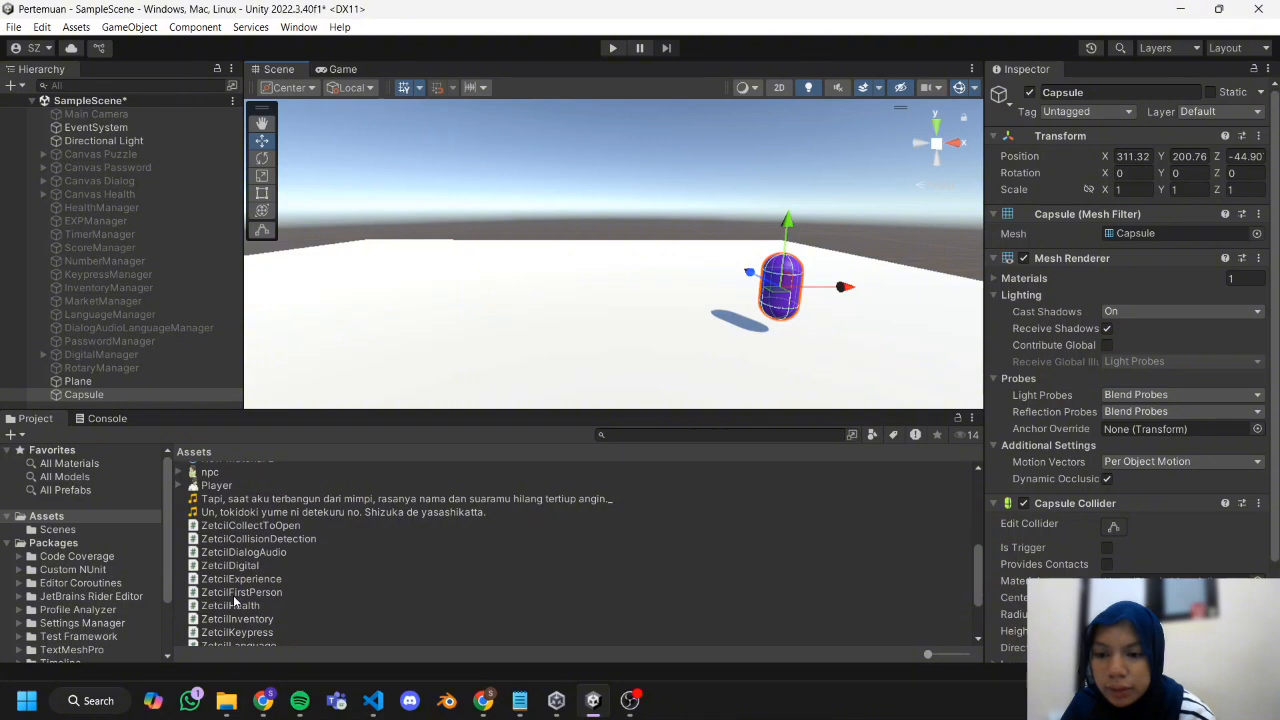
left_click(126, 395)
scroll(1094, 407, "down", 3)
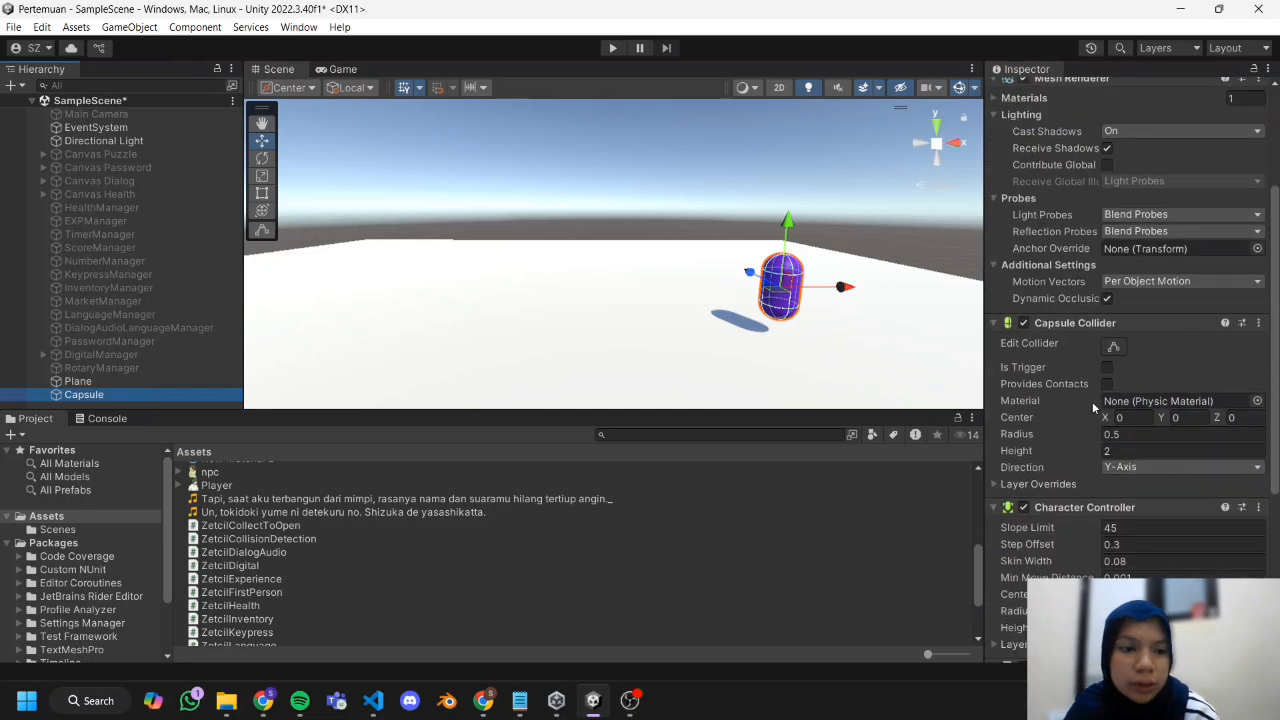
scroll(1115, 371, "down", 6)
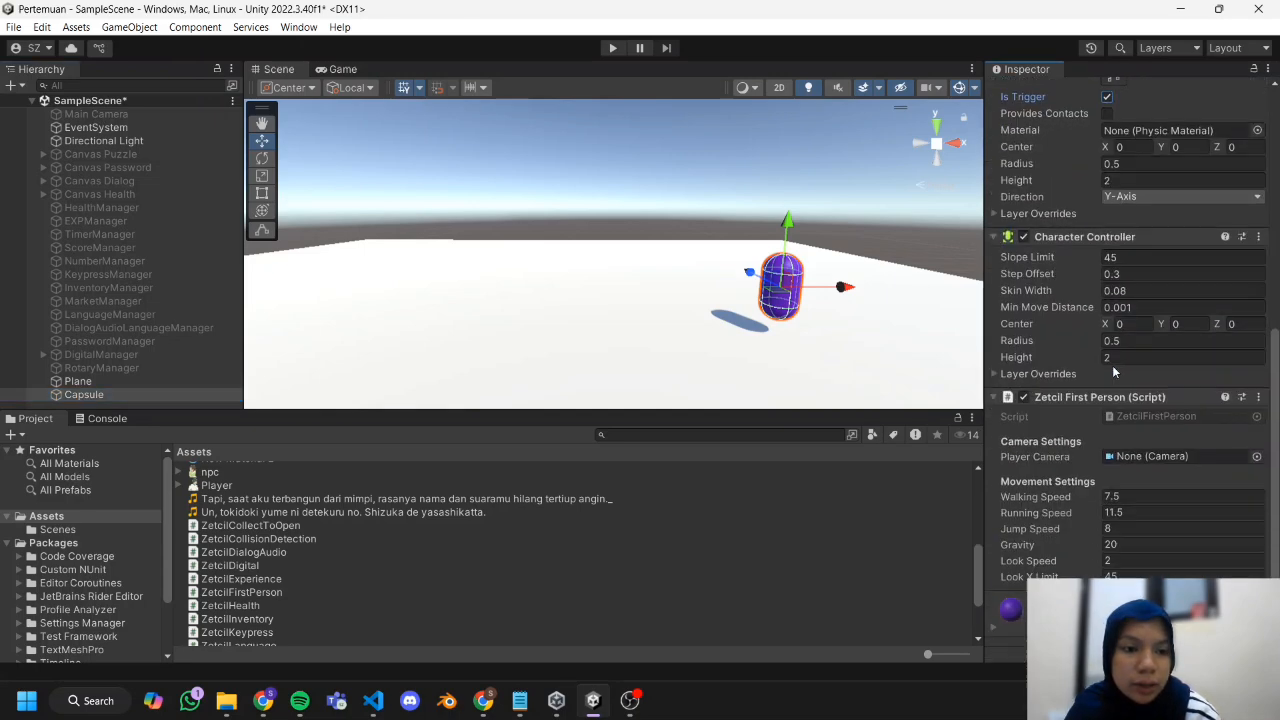
Add a Camera as a child of the Capsule and assign it as the Player Camera of the Zetcil First Person script.
right_click(144, 394)
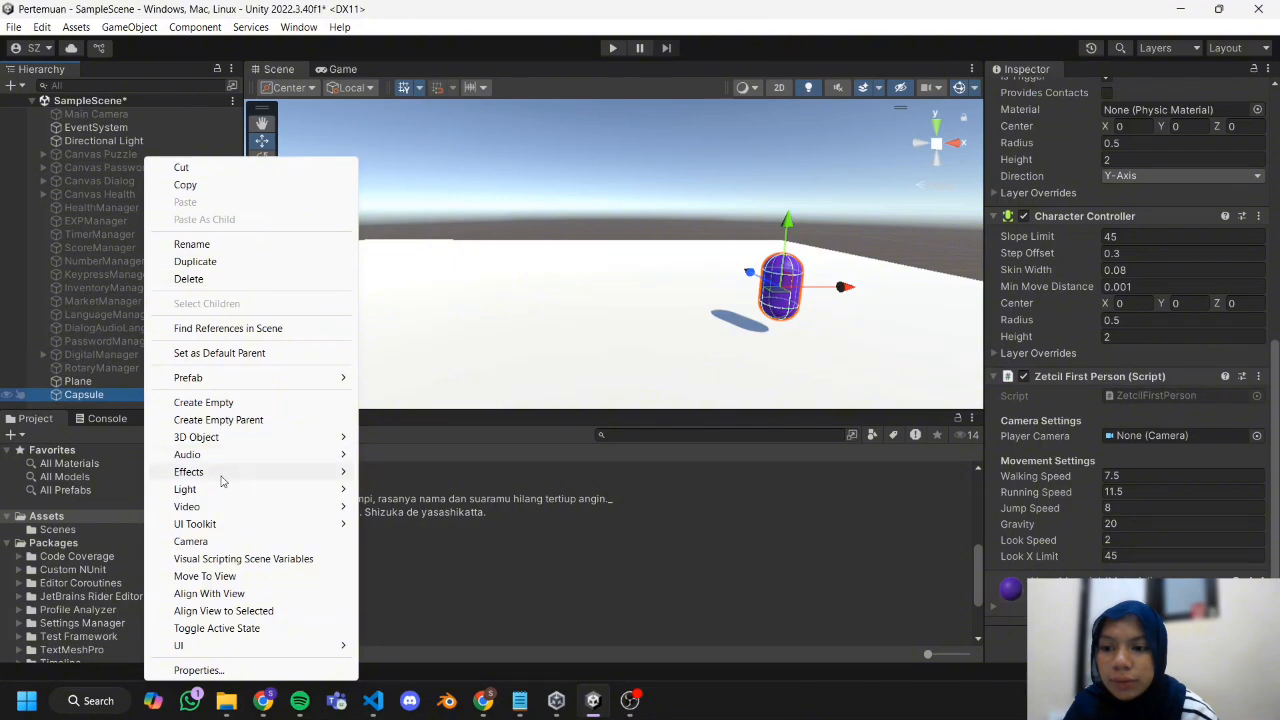
left_click(210, 541)
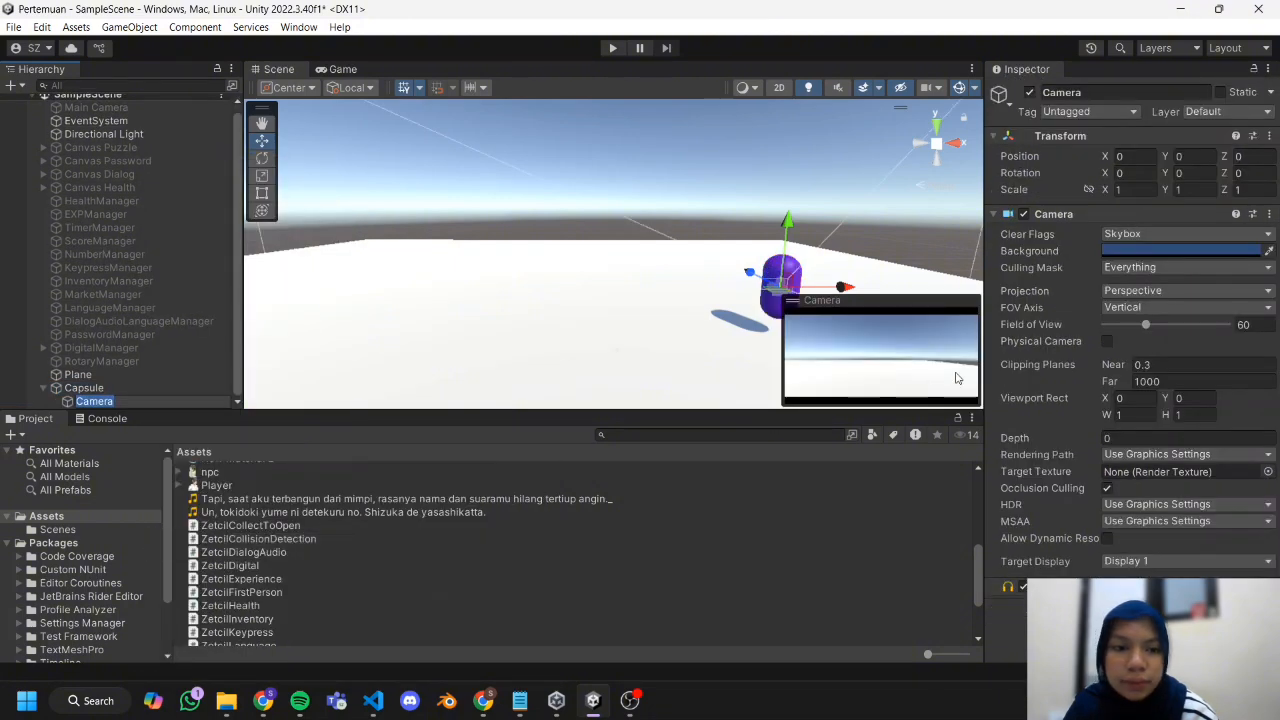
left_click(98, 387)
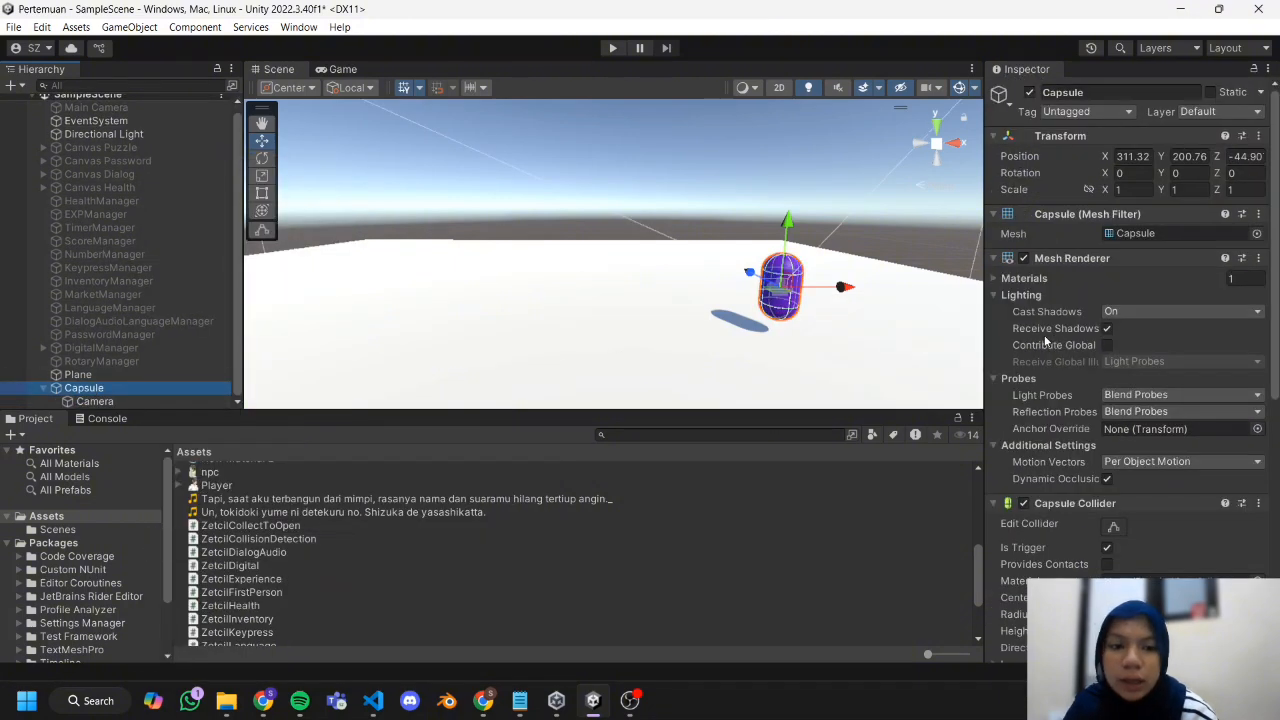
left_click_drag(152, 401, 1144, 467)
scroll(1143, 464, "down", 1)
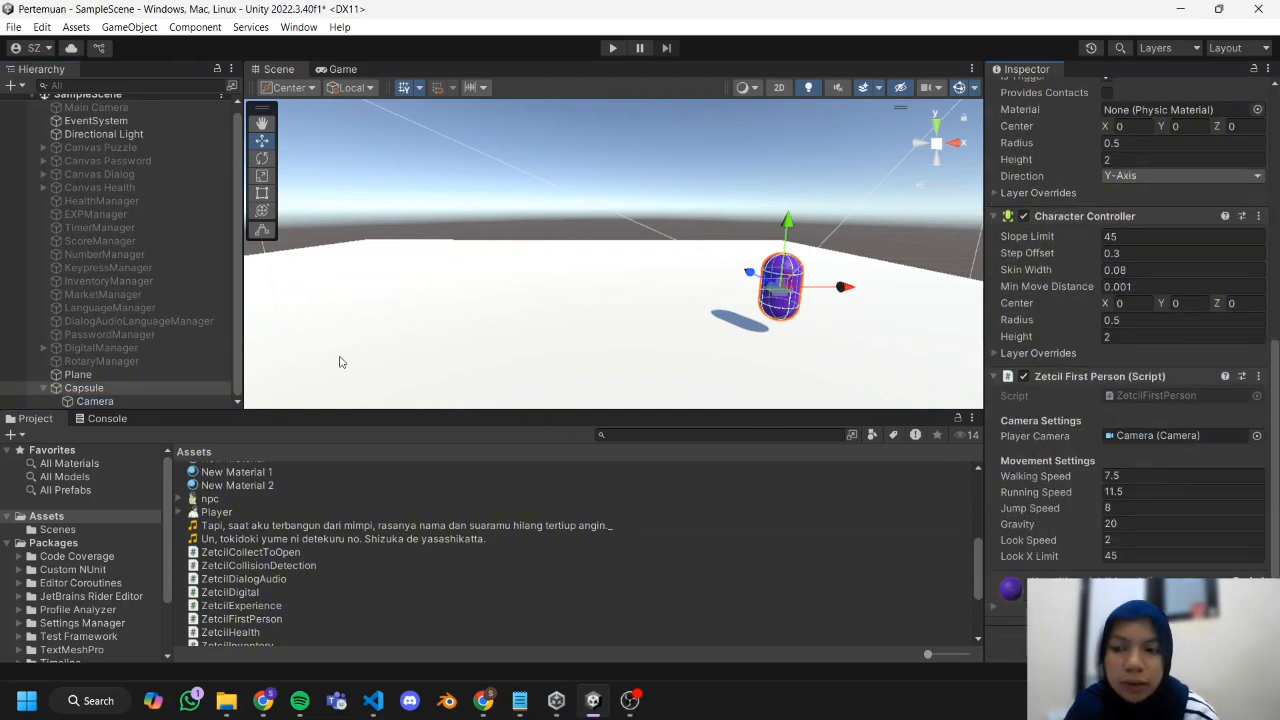
Add a 3D Cube under the Plane and stretch it into a wall along the edge, scaled about 0.078, 1.08 and 10.72.
right_click(78, 376)
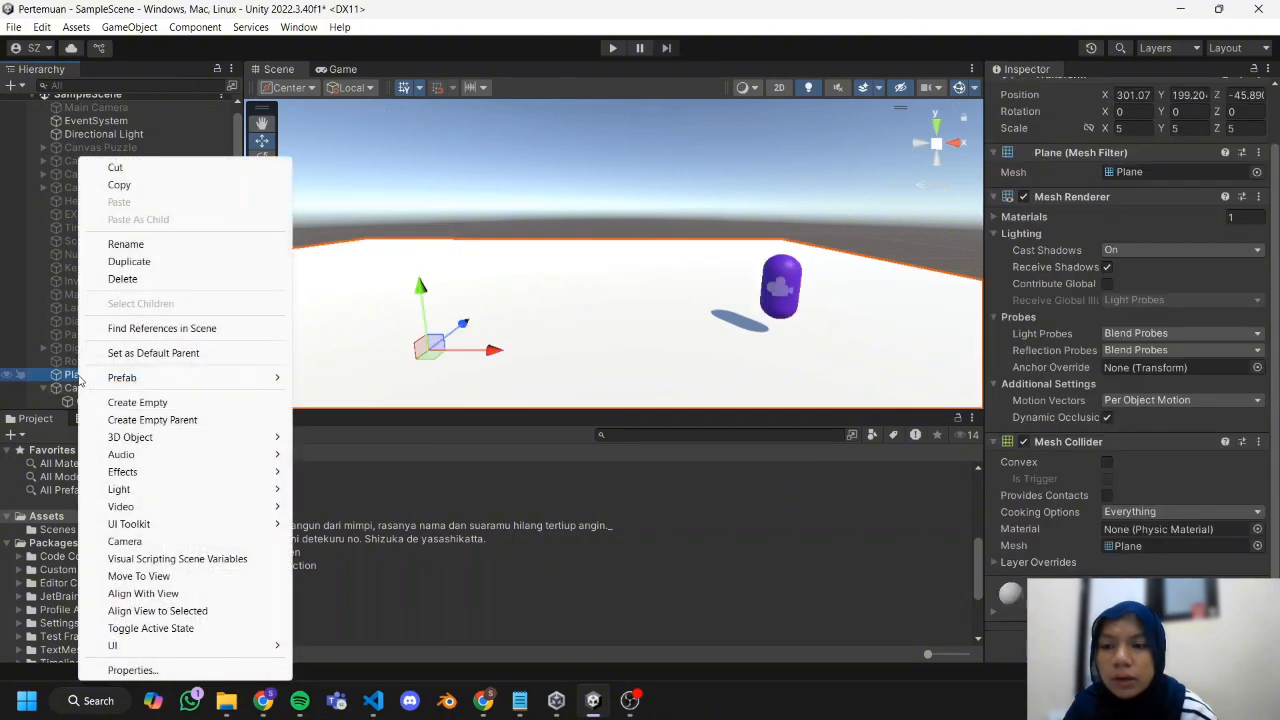
mouse_move(150, 645)
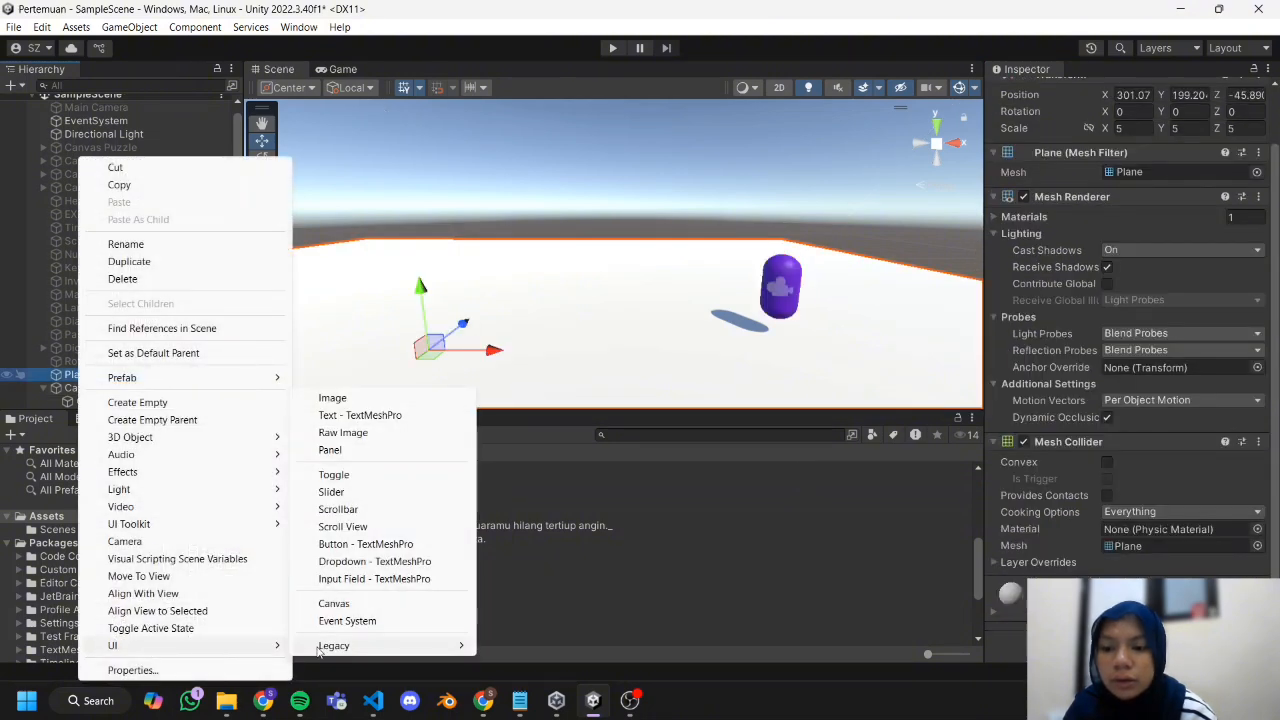
mouse_move(342, 652)
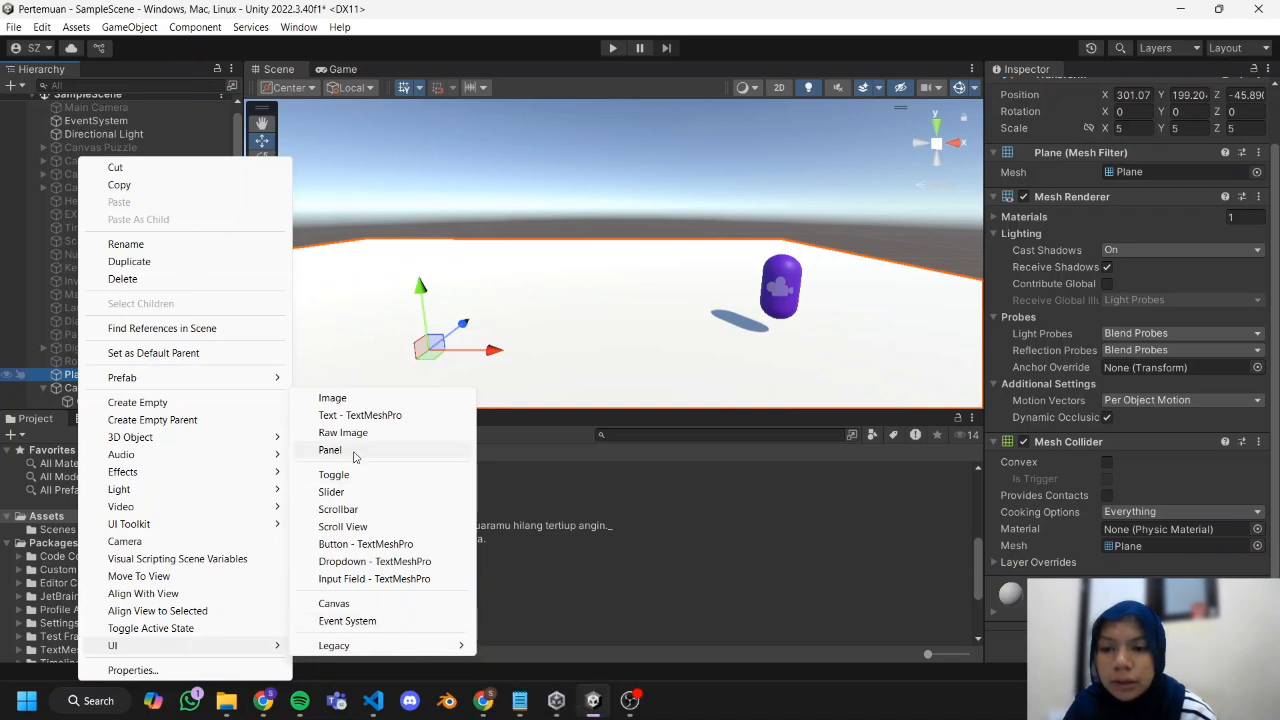
mouse_move(167, 446)
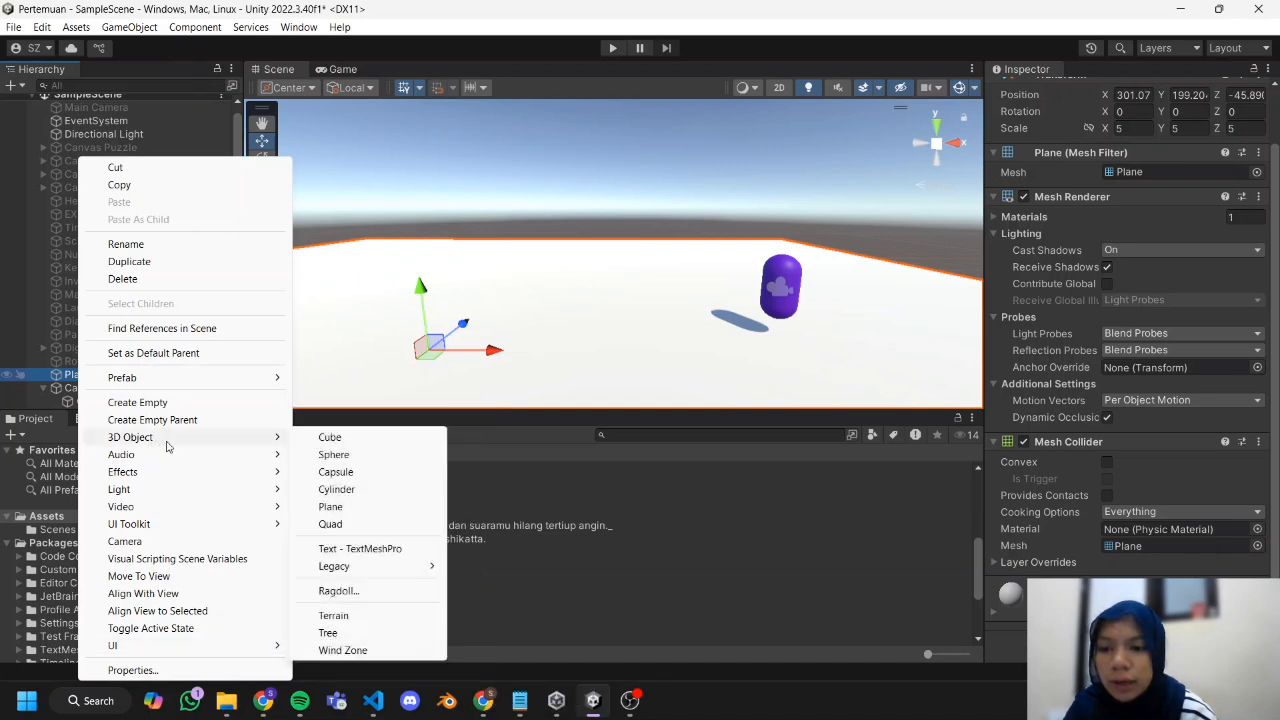
left_click(328, 437)
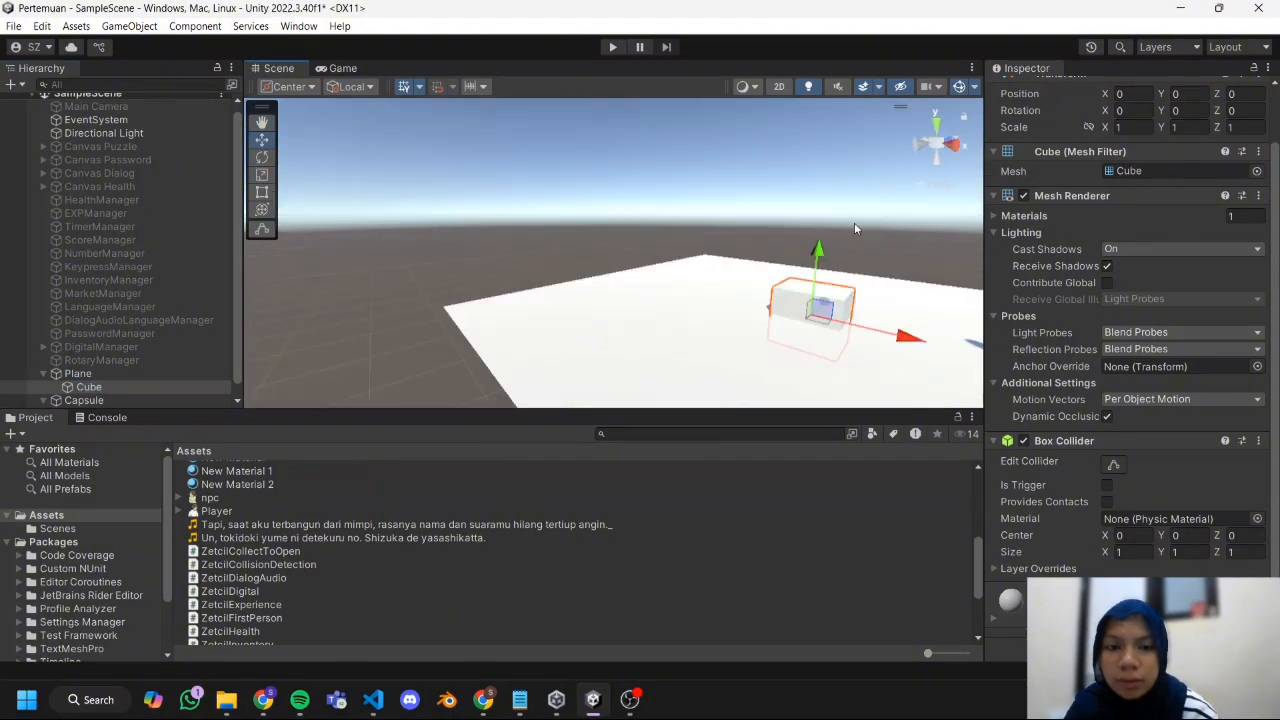
left_click_drag(450, 325, 407, 290)
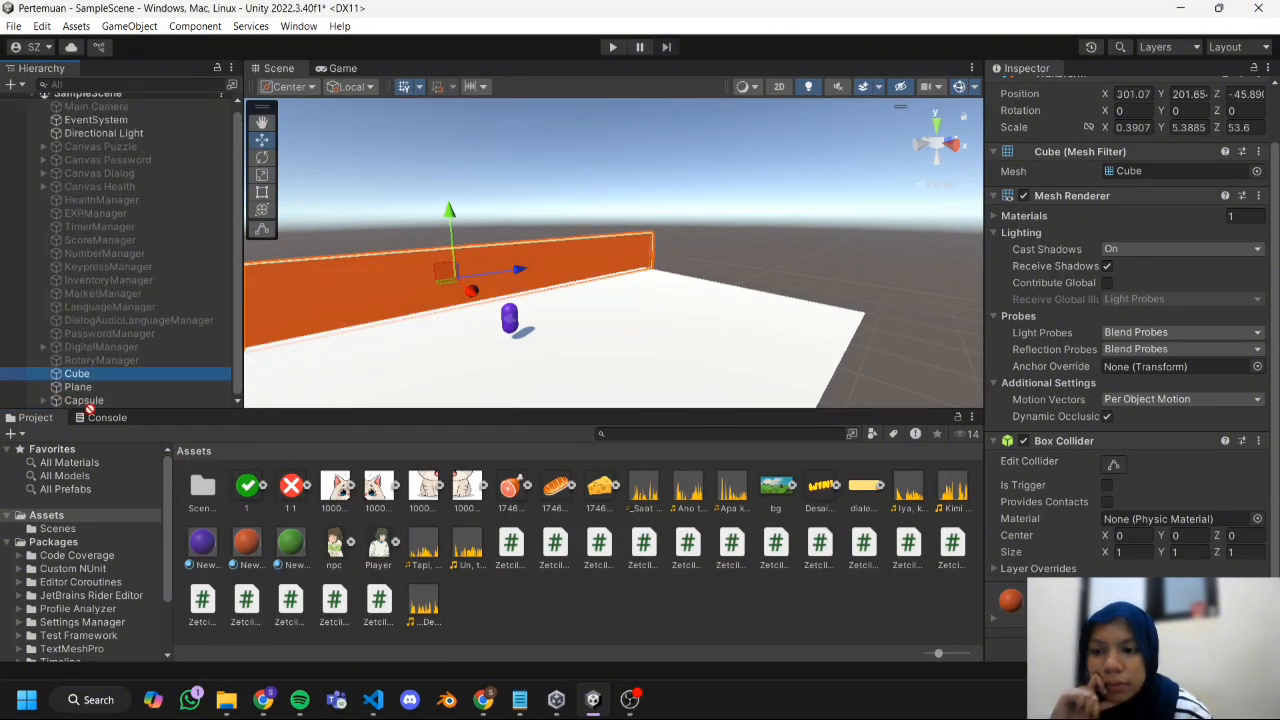
Apply the orange material to the wall Cube and move it out of the Plane to the root of the hierarchy.
left_click_drag(90, 409, 90, 405)
middle_click_drag(398, 328, 546, 306)
scroll(683, 286, "down", 5)
Add a 3D Sphere to the scene and place it above the plane beside the orange wall, at about X 305.51, Y 201.26, Z -53.45.
left_click(19, 92)
left_click(15, 88)
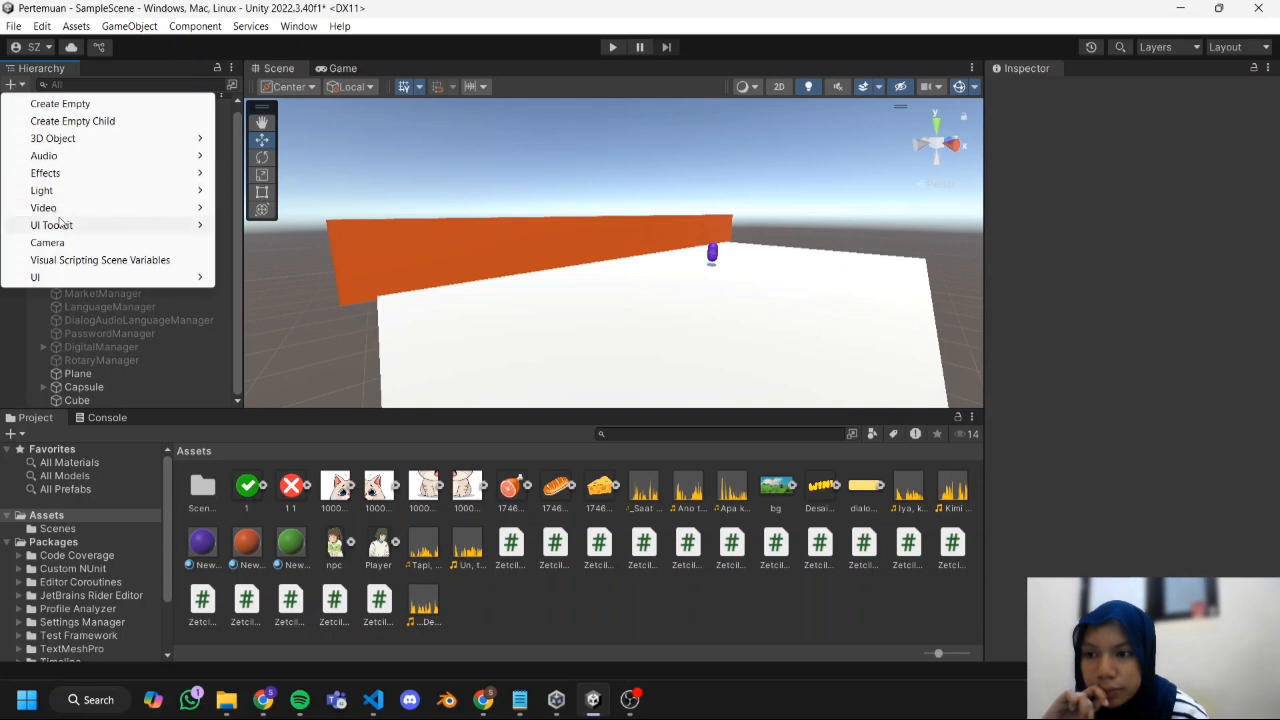
mouse_move(183, 138)
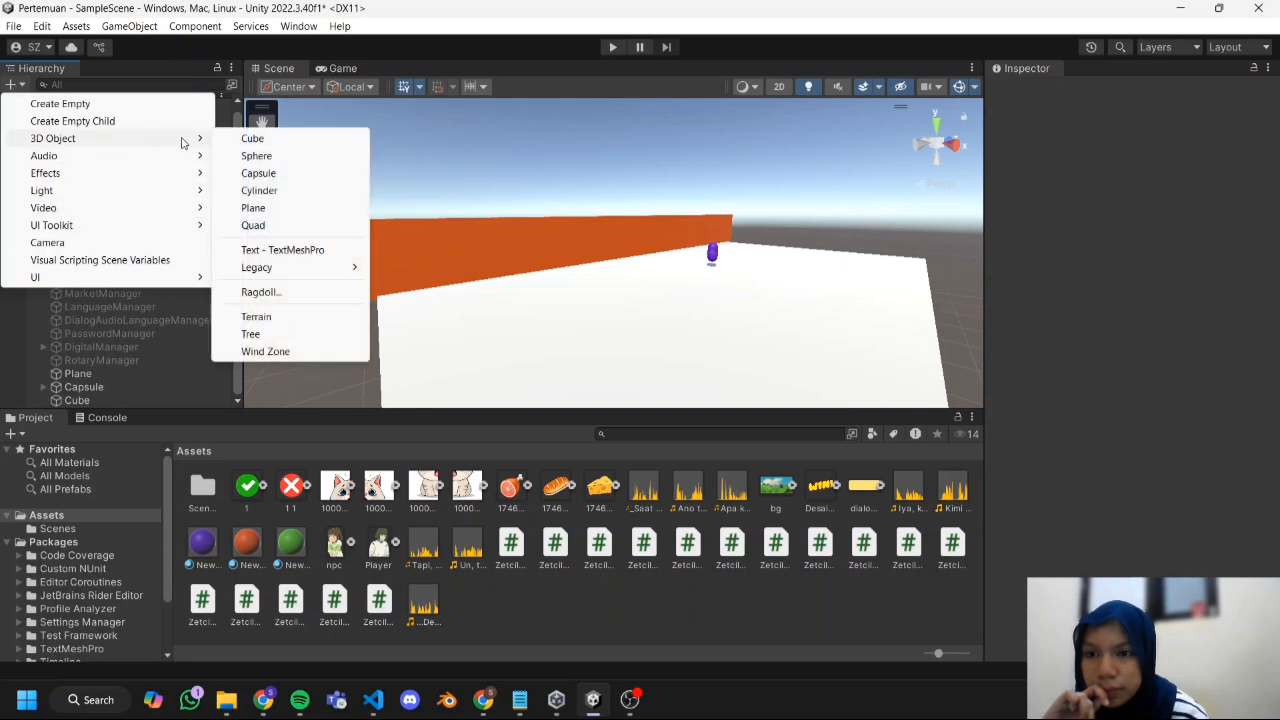
left_click(303, 164)
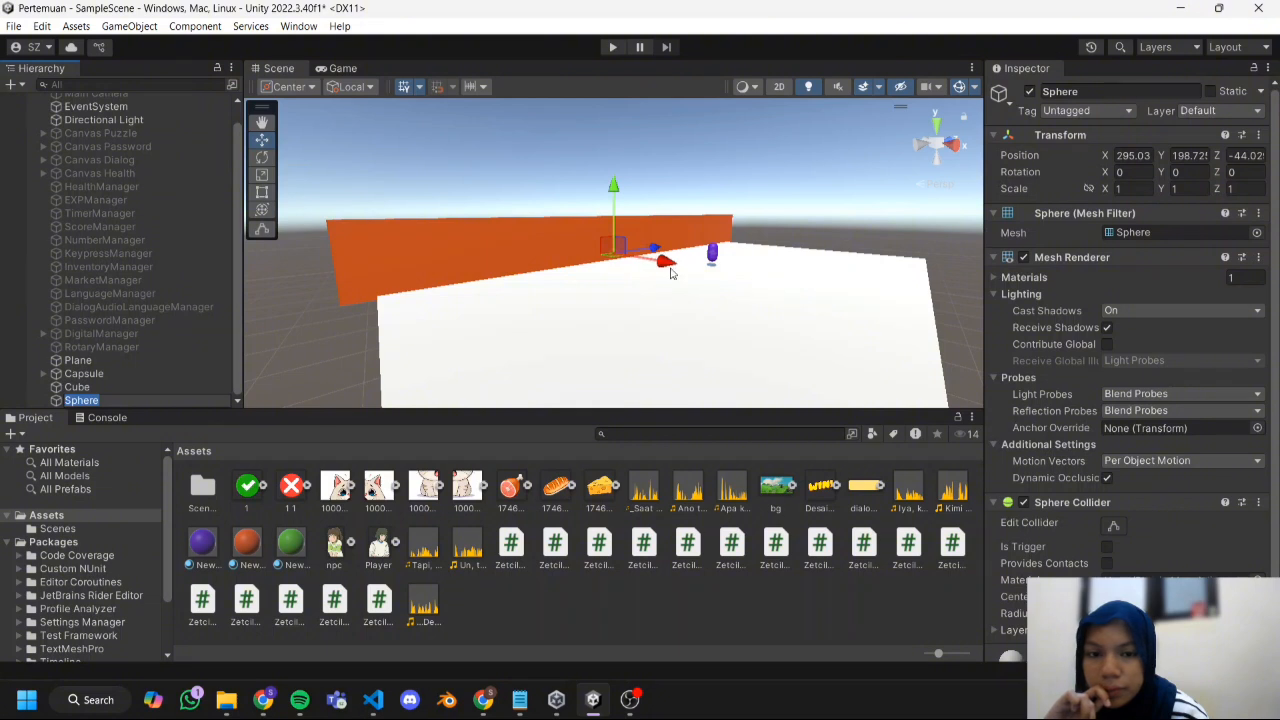
left_click_drag(679, 275, 648, 189)
left_click_drag(704, 245, 713, 249)
scroll(713, 249, "up", 5)
middle_click_drag(736, 174, 668, 252)
left_click_drag(722, 272, 596, 398)
Create a new material in the Assets folder and set its Albedo color to yellow.
right_click(522, 620)
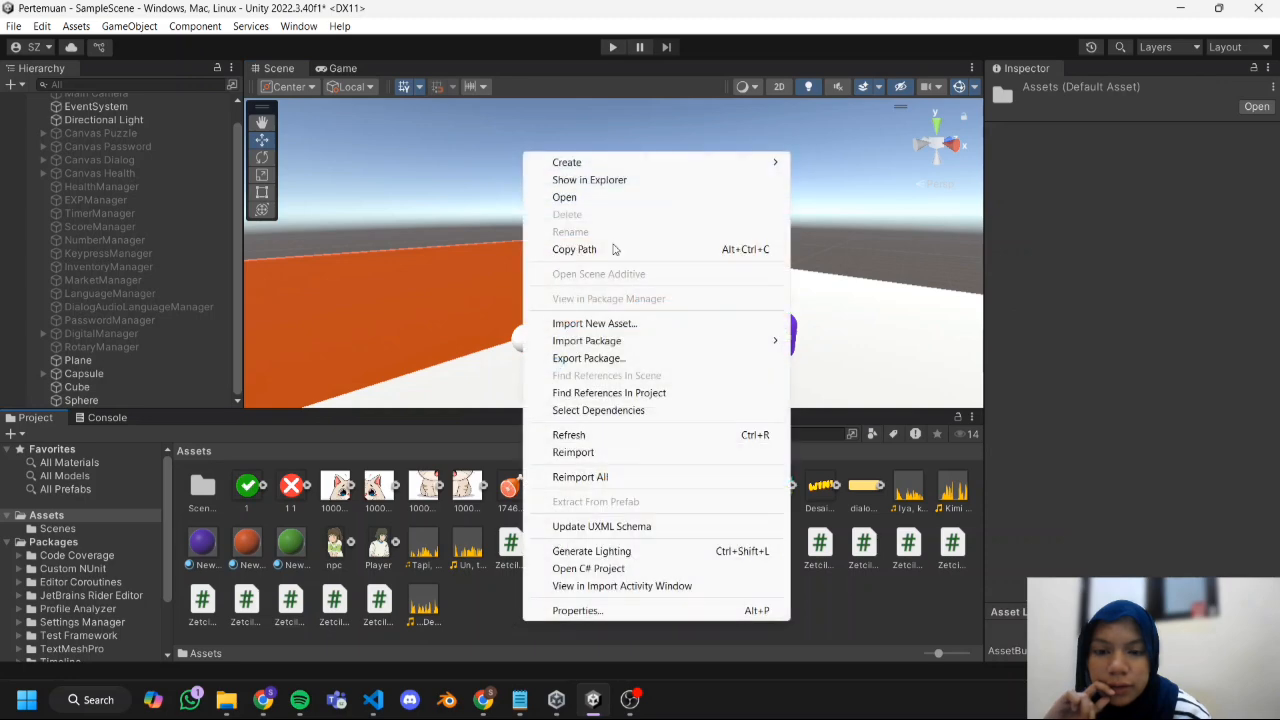
mouse_move(634, 168)
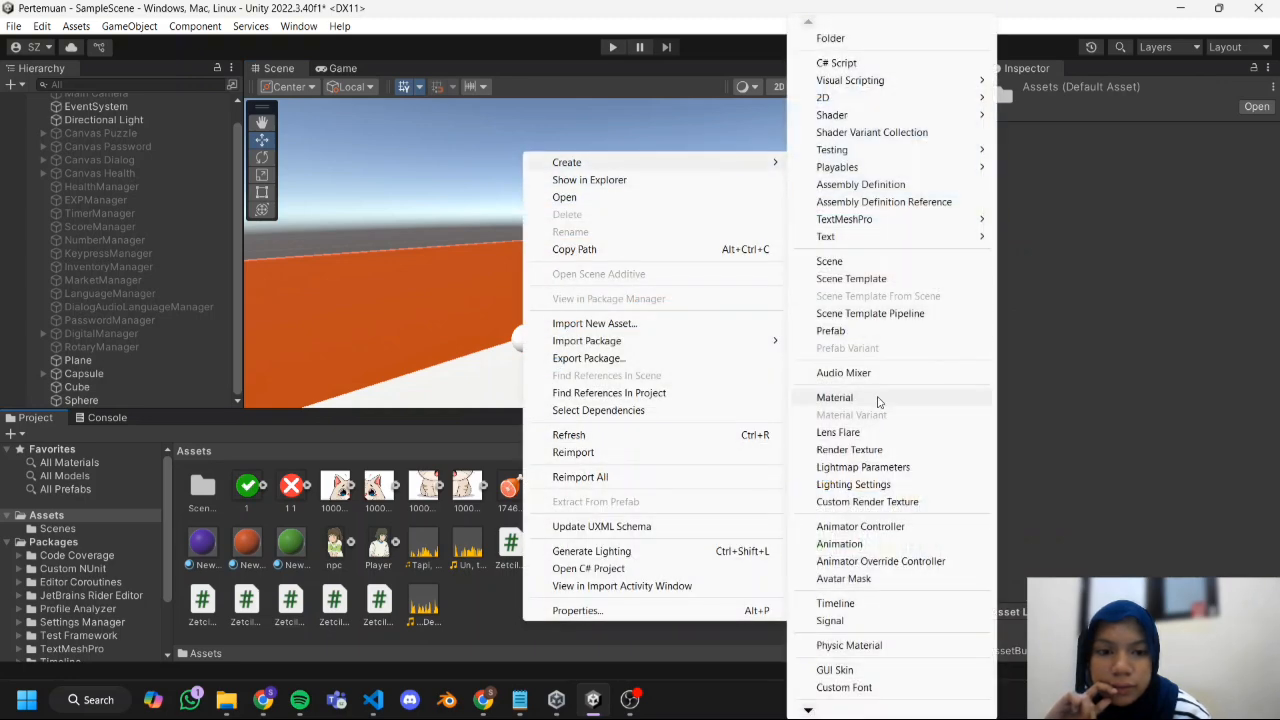
left_click(878, 398)
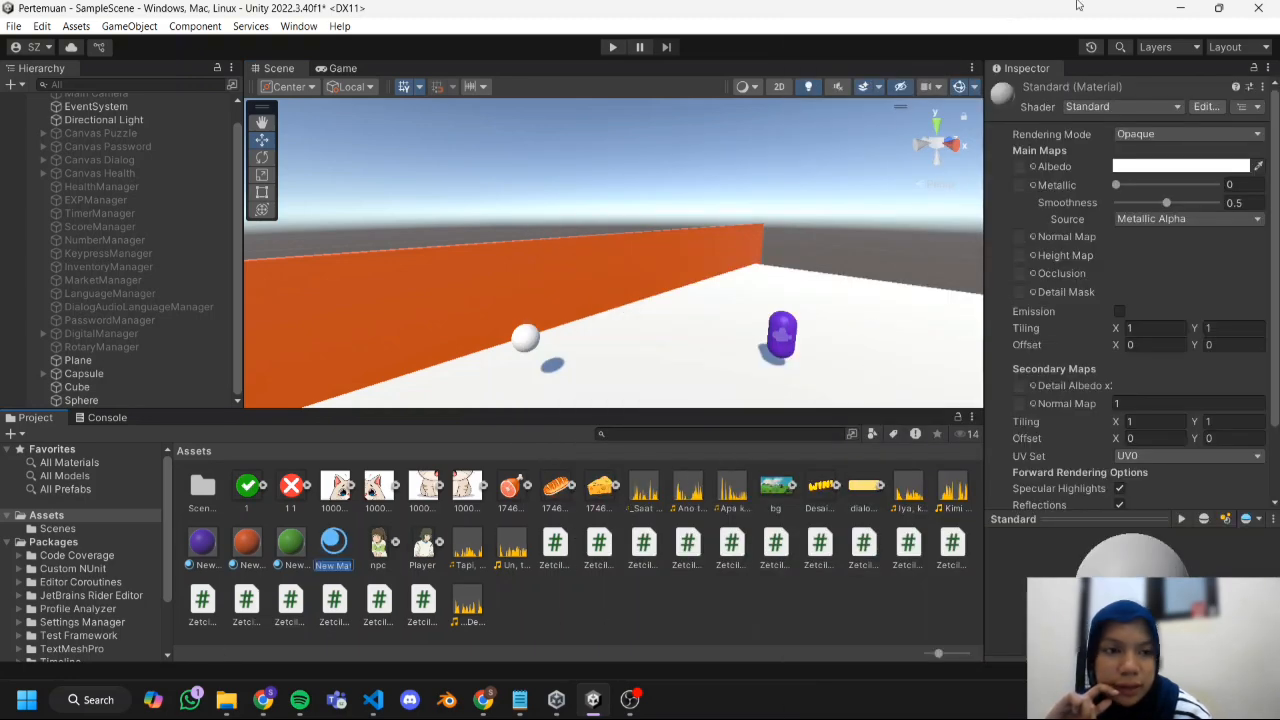
key("Return")
left_click(1205, 168)
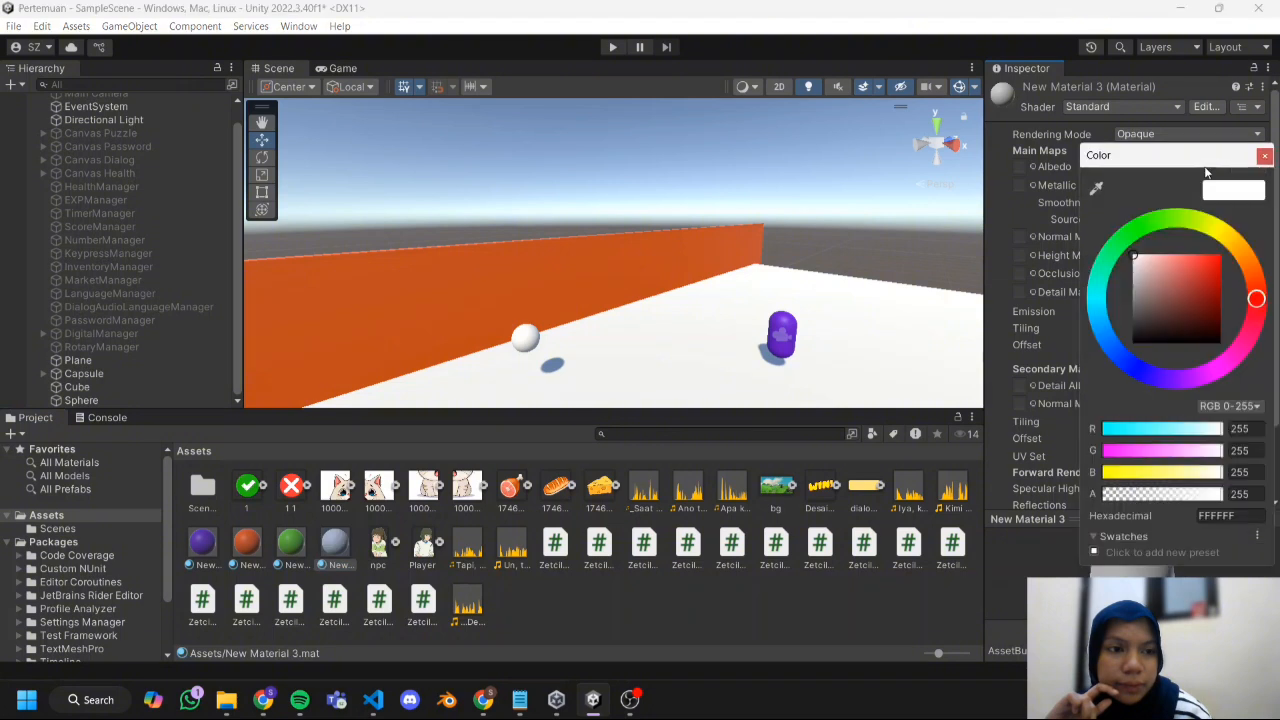
left_click_drag(1238, 244, 1222, 205)
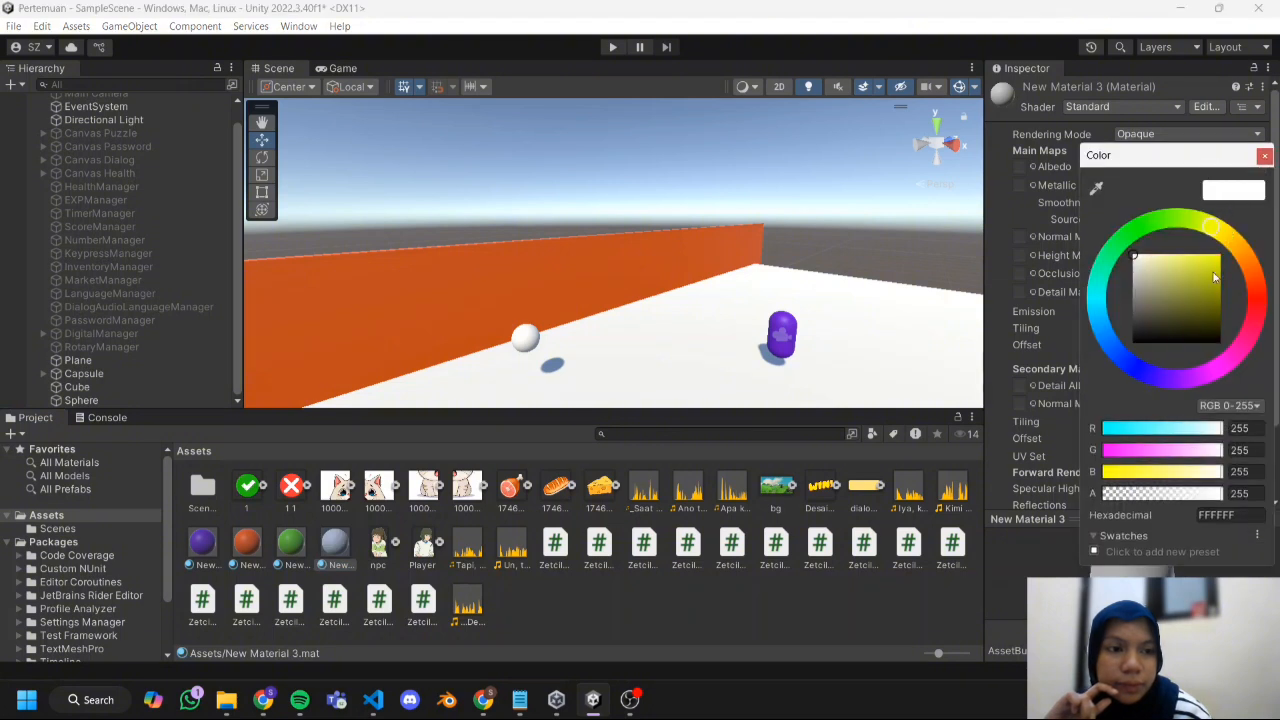
left_click_drag(1215, 277, 1253, 180)
left_click(1265, 155)
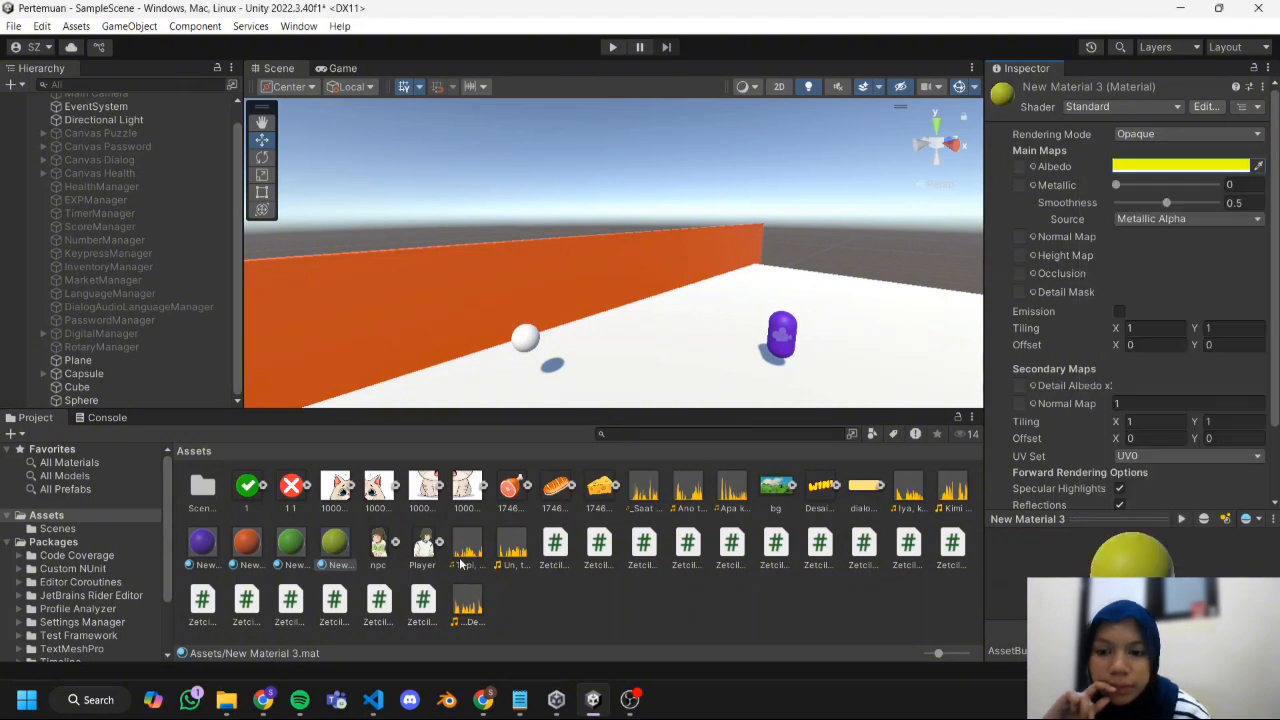
Apply the new yellow material to the Sphere.
left_click_drag(347, 549, 165, 404)
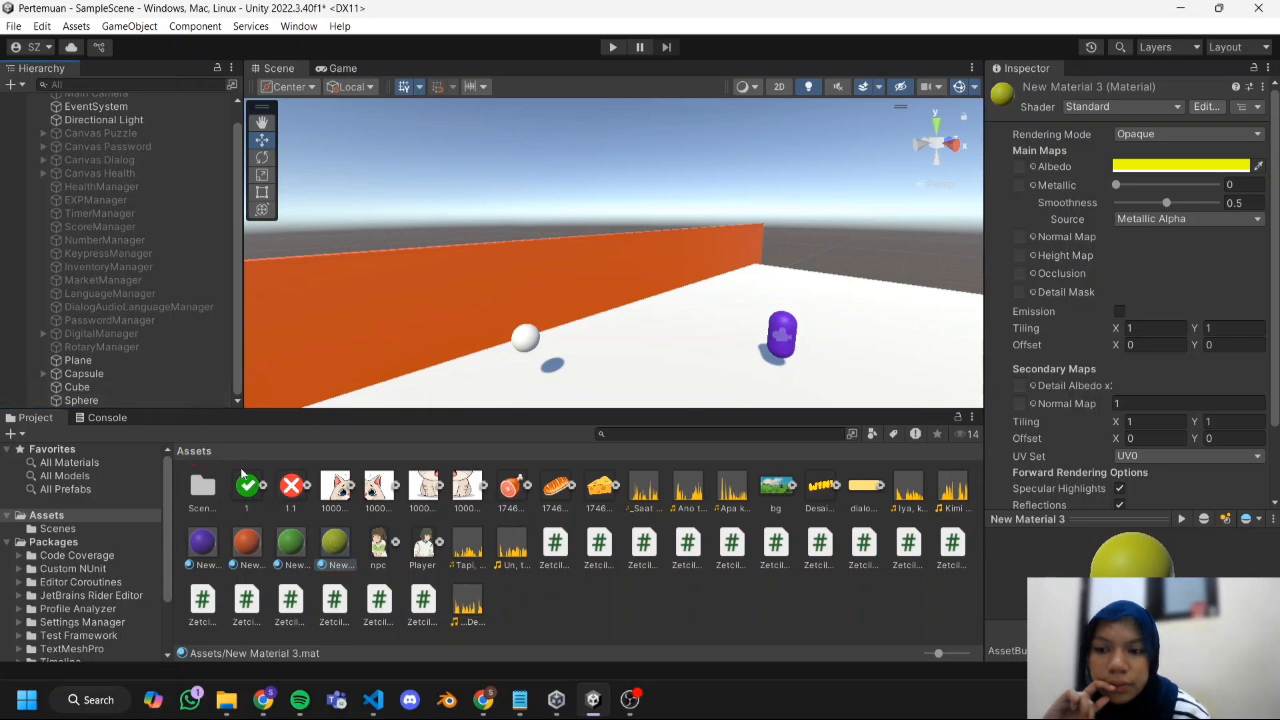
left_click_drag(141, 409, 133, 400)
scroll(635, 230, "down", 1)
middle_click_drag(635, 230, 652, 228)
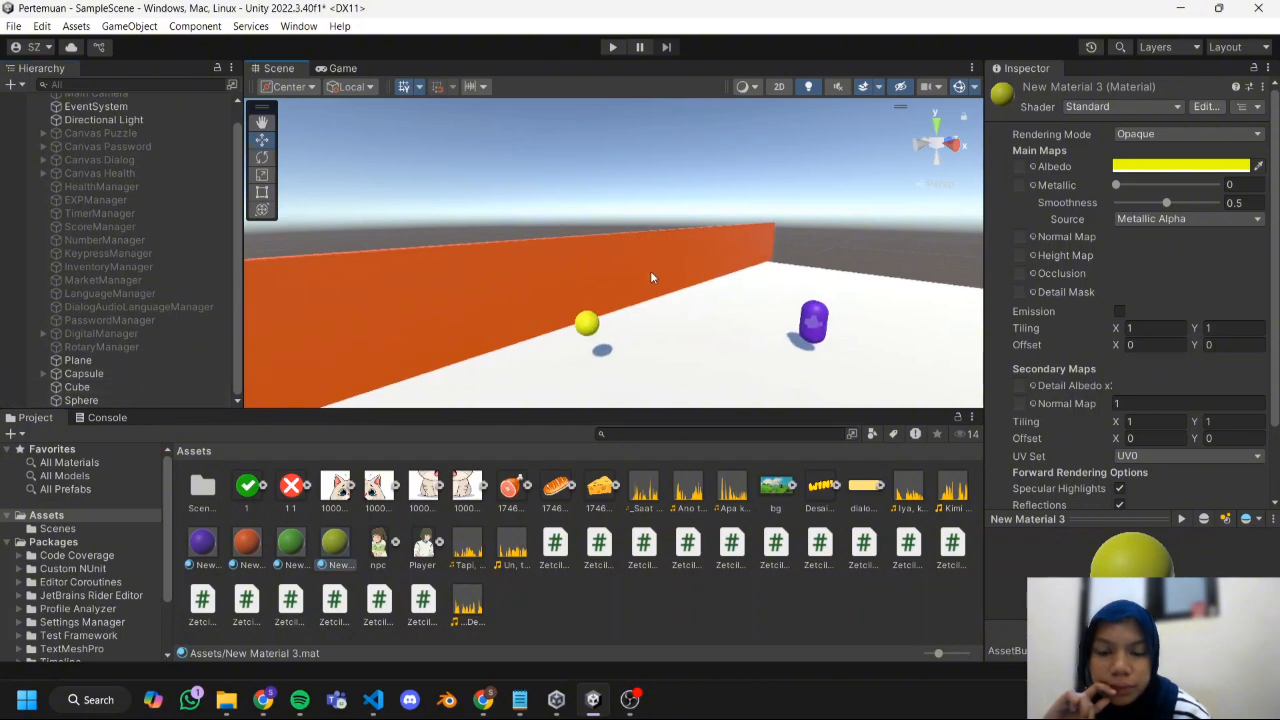
Enable Is Trigger on the yellow Sphere's Sphere Collider.
left_click(589, 328)
scroll(1000, 290, "down", 2)
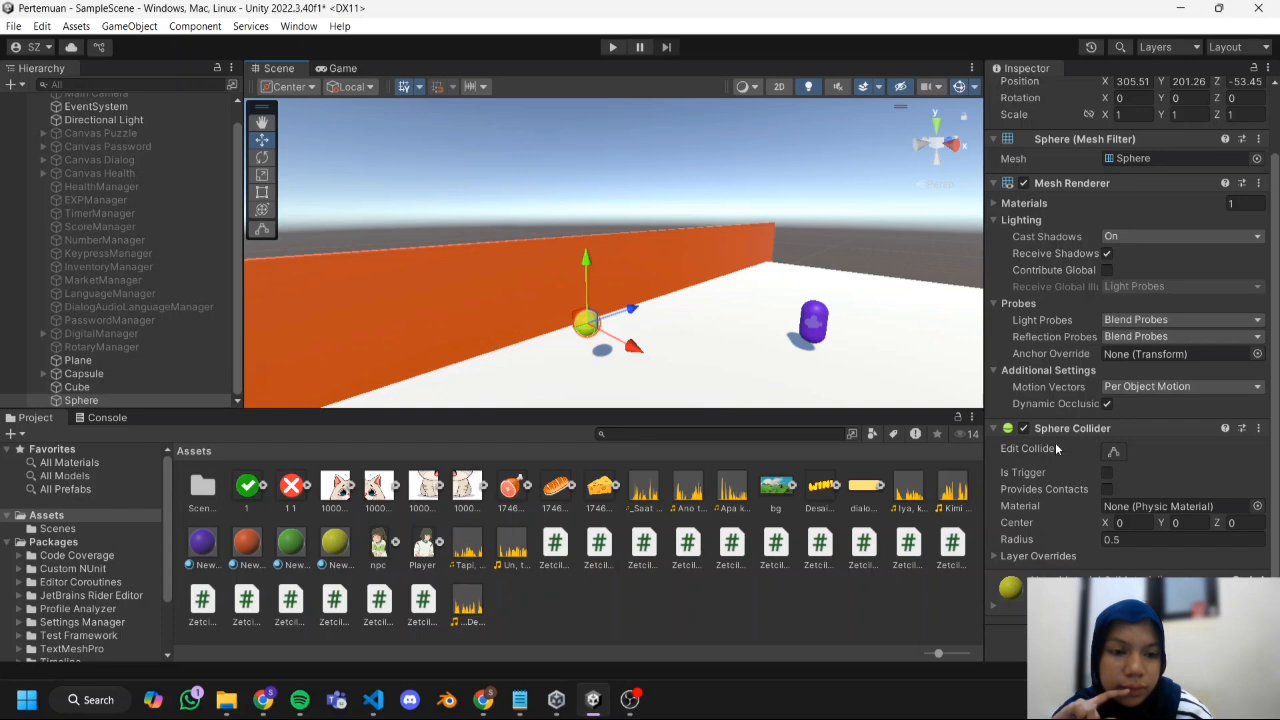
left_click(1107, 473)
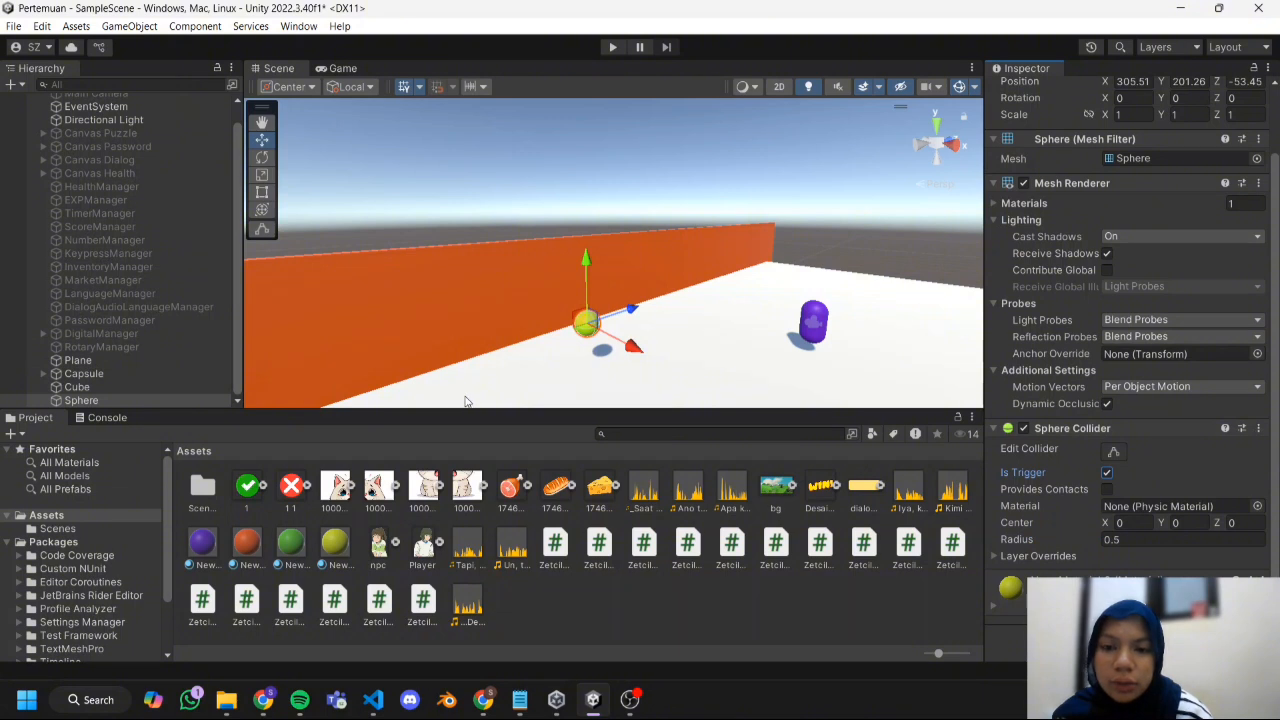
Duplicate the yellow Sphere twice and space the copies along the wall on either side, the nearer one at about Z -58.66.
left_click_drag(631, 312, 480, 353)
key("ctrl+z")
key("ctrl+d")
key("ctrl+d")
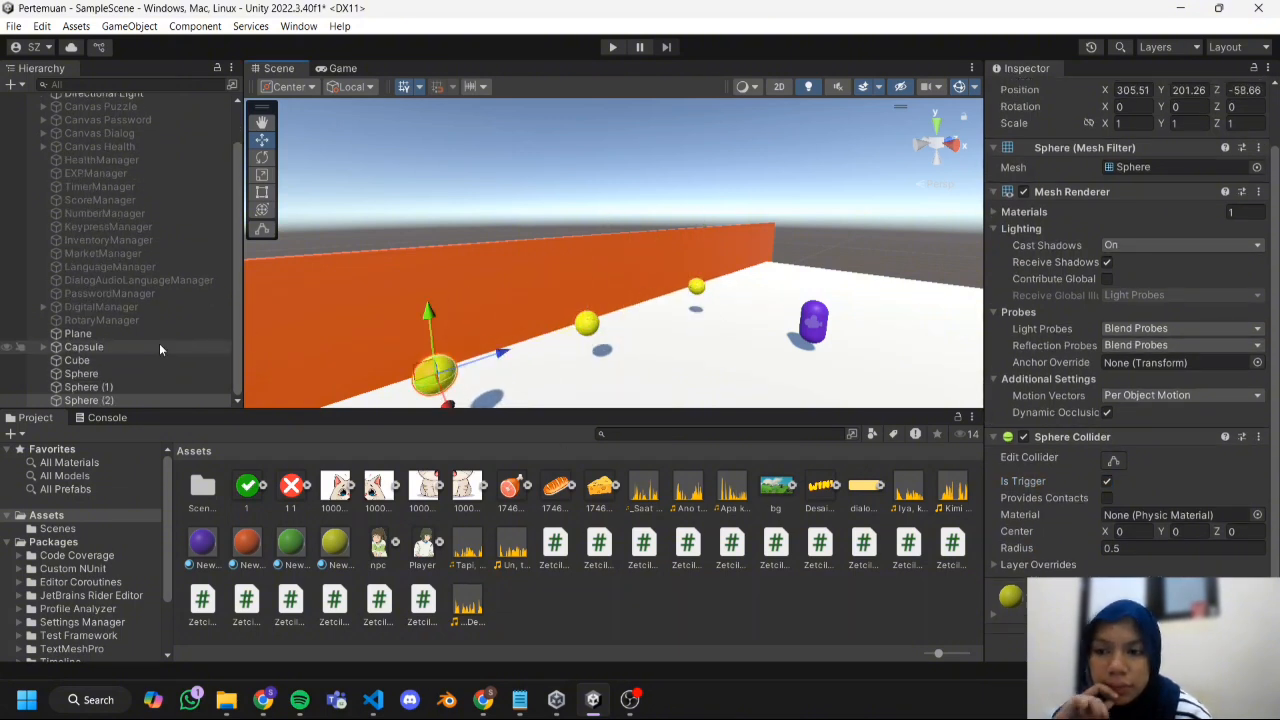
Locate the ZetcilCollectToOpen script in the project's assets.
left_click(157, 359)
left_click(156, 349)
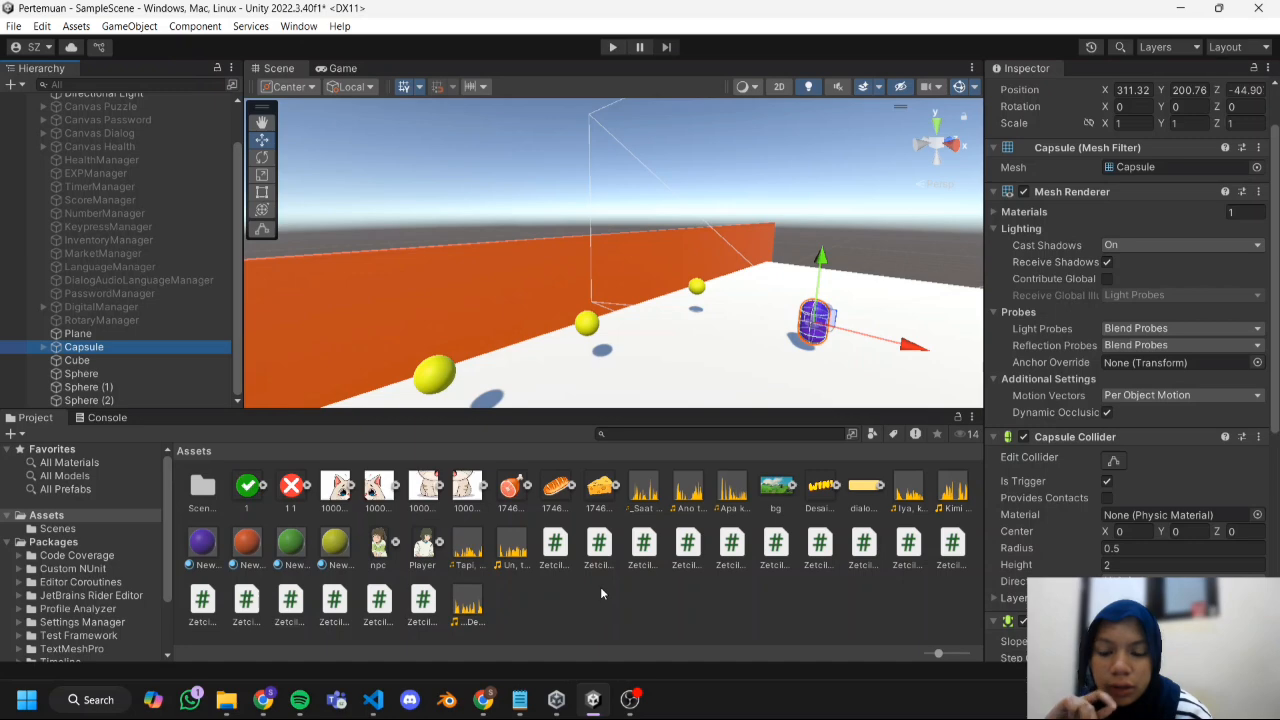
scroll(600, 586, "down", 5, "ctrl")
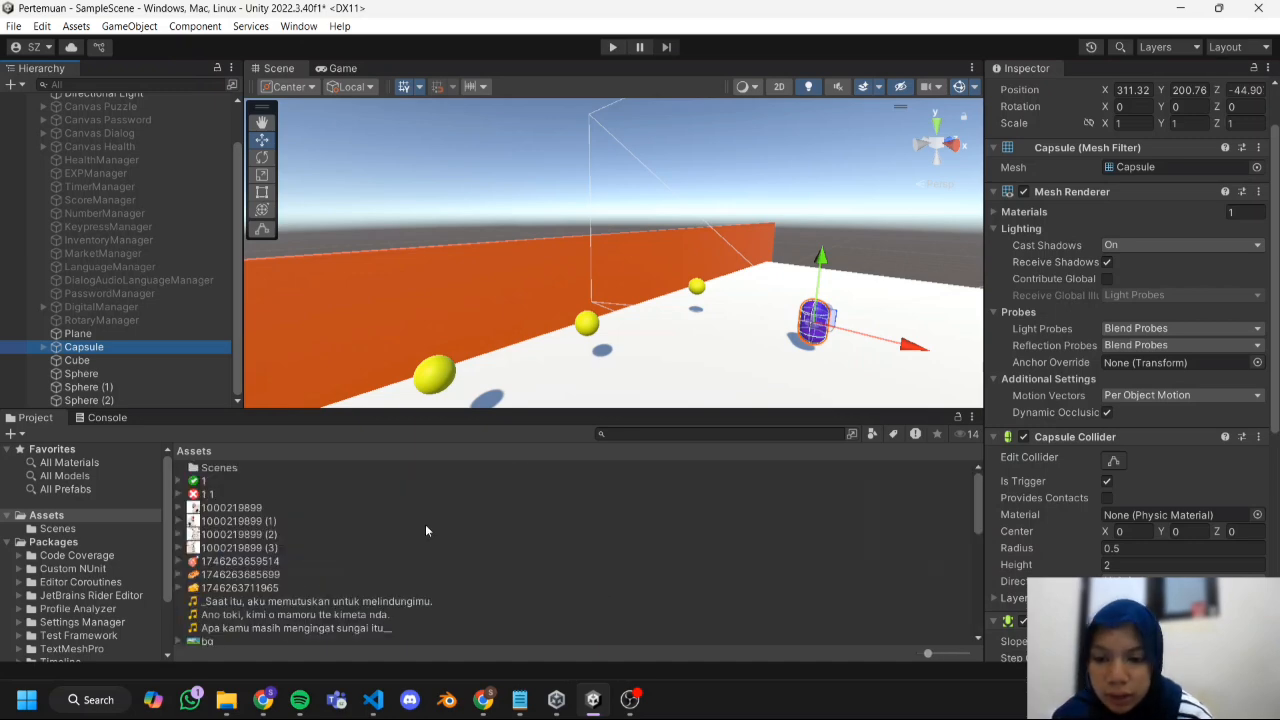
scroll(425, 531, "down", 6)
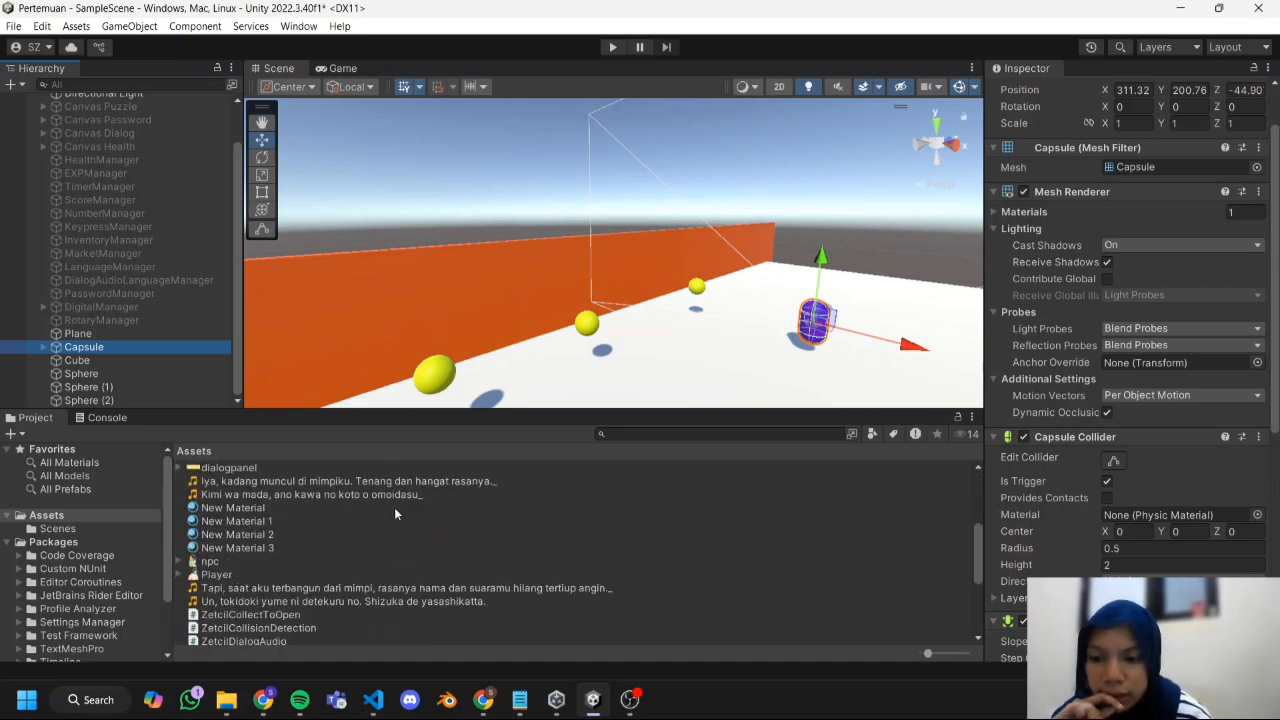
scroll(394, 508, "down", 3)
left_click(269, 524)
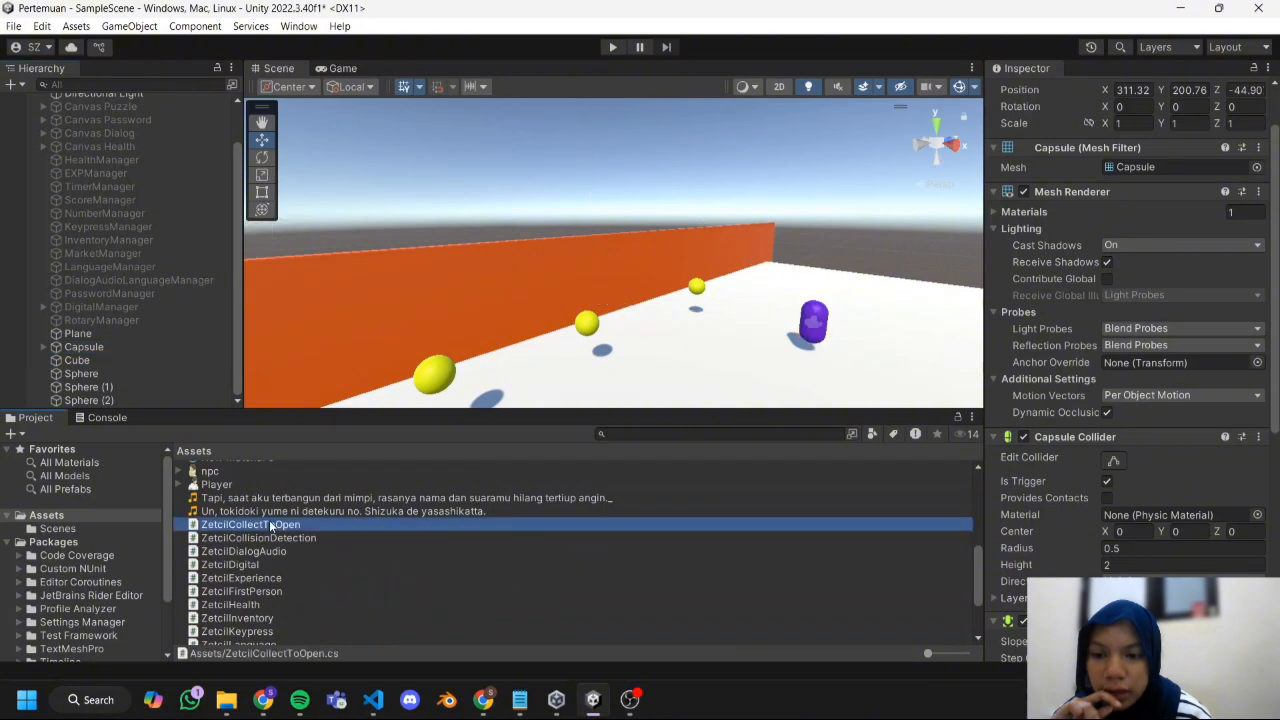
Switch to Chrome and review the ZetcilCollectToOpen code in section 9.2 of the Practical Module Chapter 09 document.
left_click(263, 700)
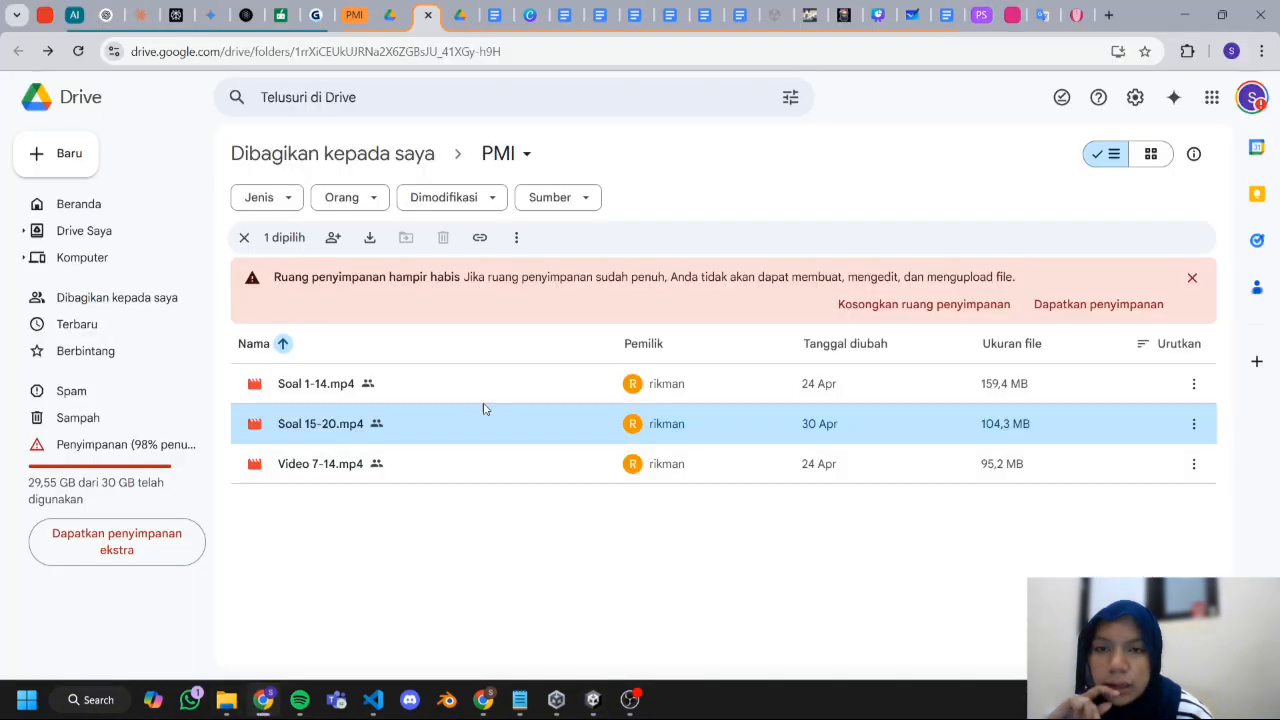
left_click(706, 16)
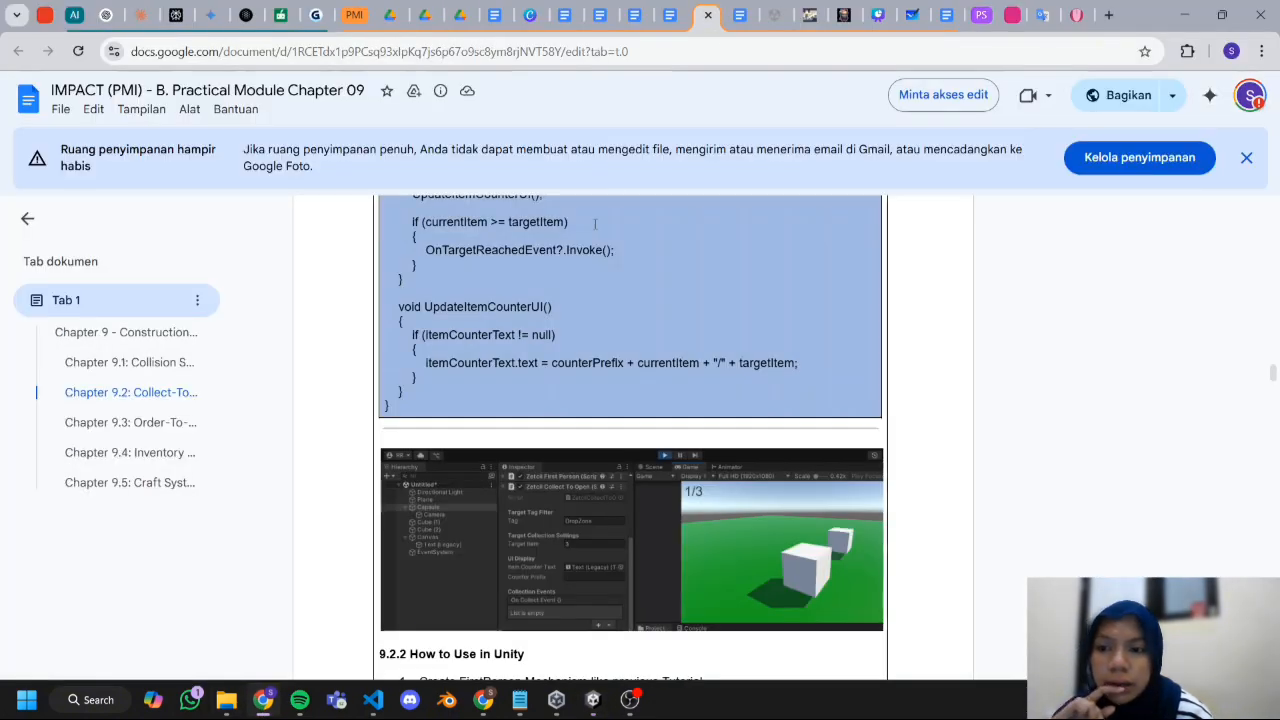
scroll(566, 250, "up", 15)
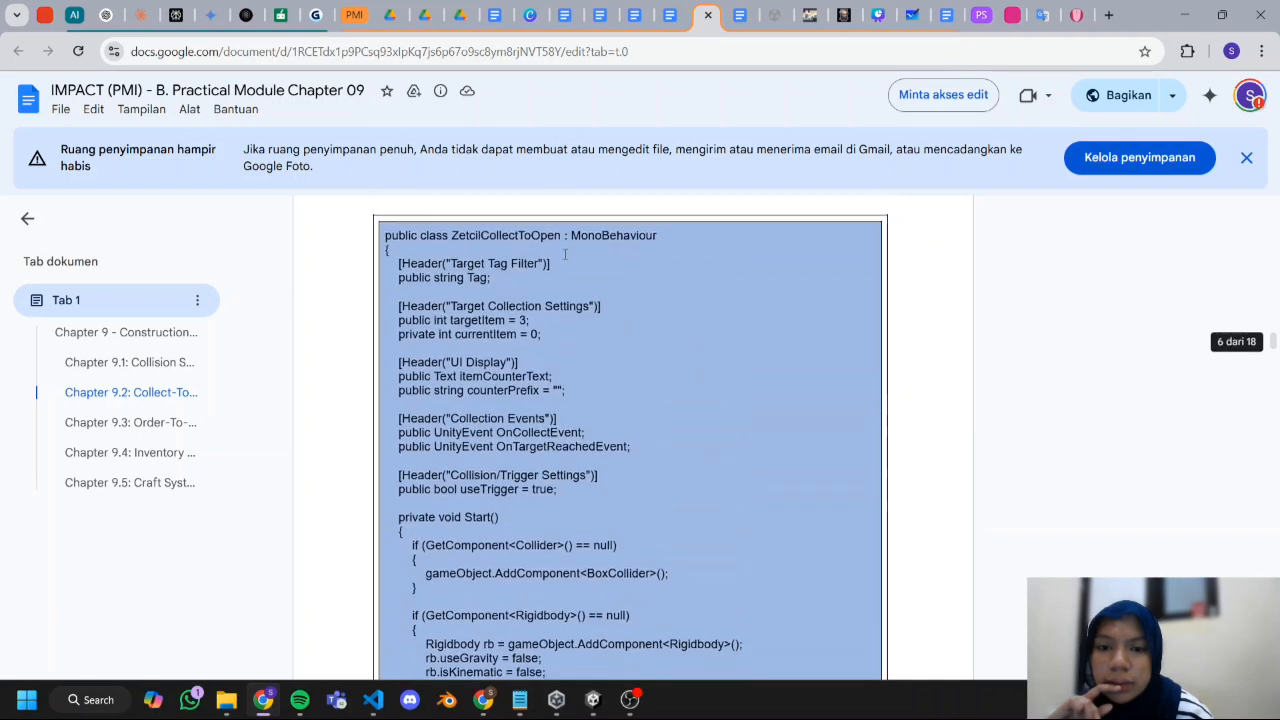
scroll(566, 250, "down", 5)
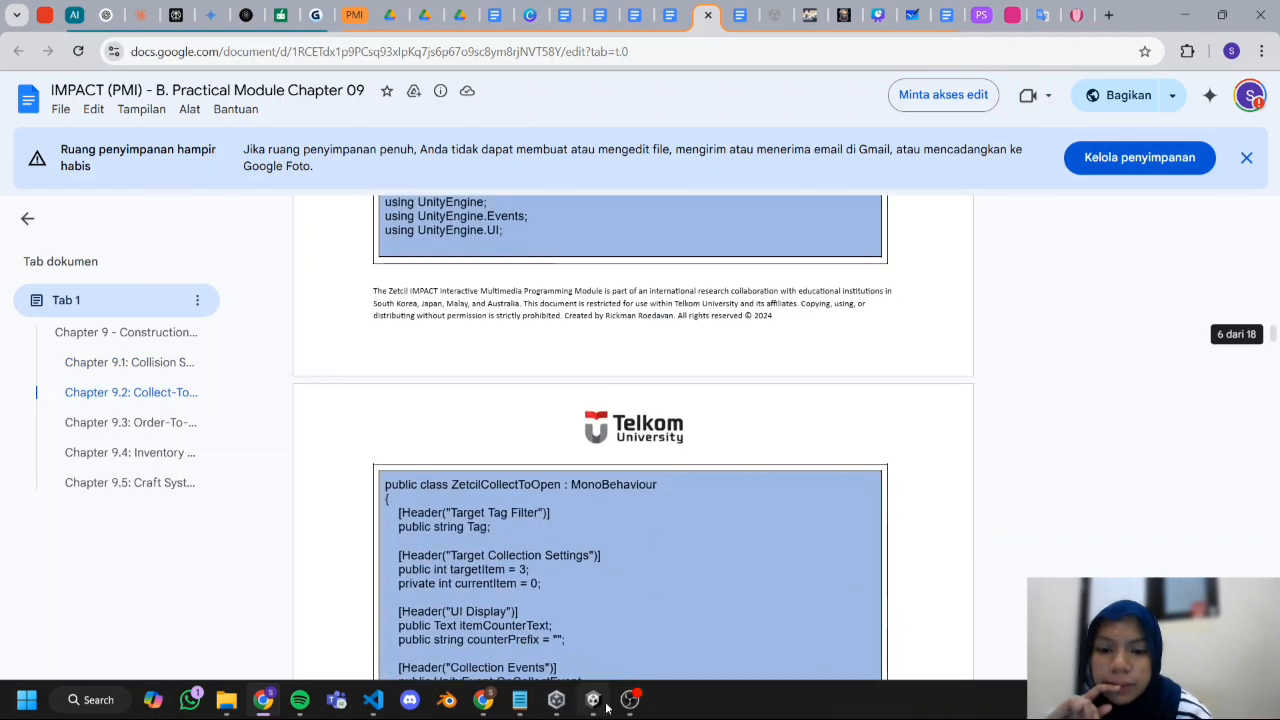
Switch back to Unity, attach the ZetcilCollectToOpen script to the Capsule and bring its component settings into view.
left_click(593, 699)
left_click_drag(418, 527, 143, 346)
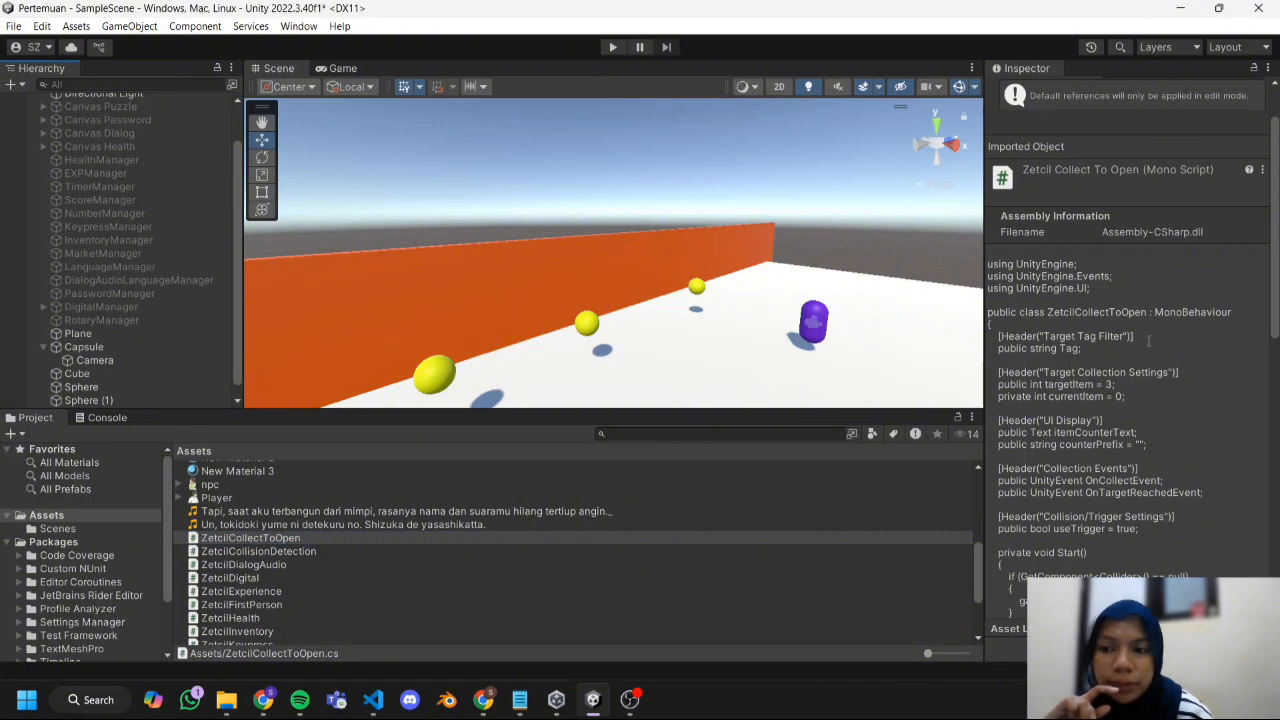
scroll(1263, 340, "down", 5)
left_click(84, 347)
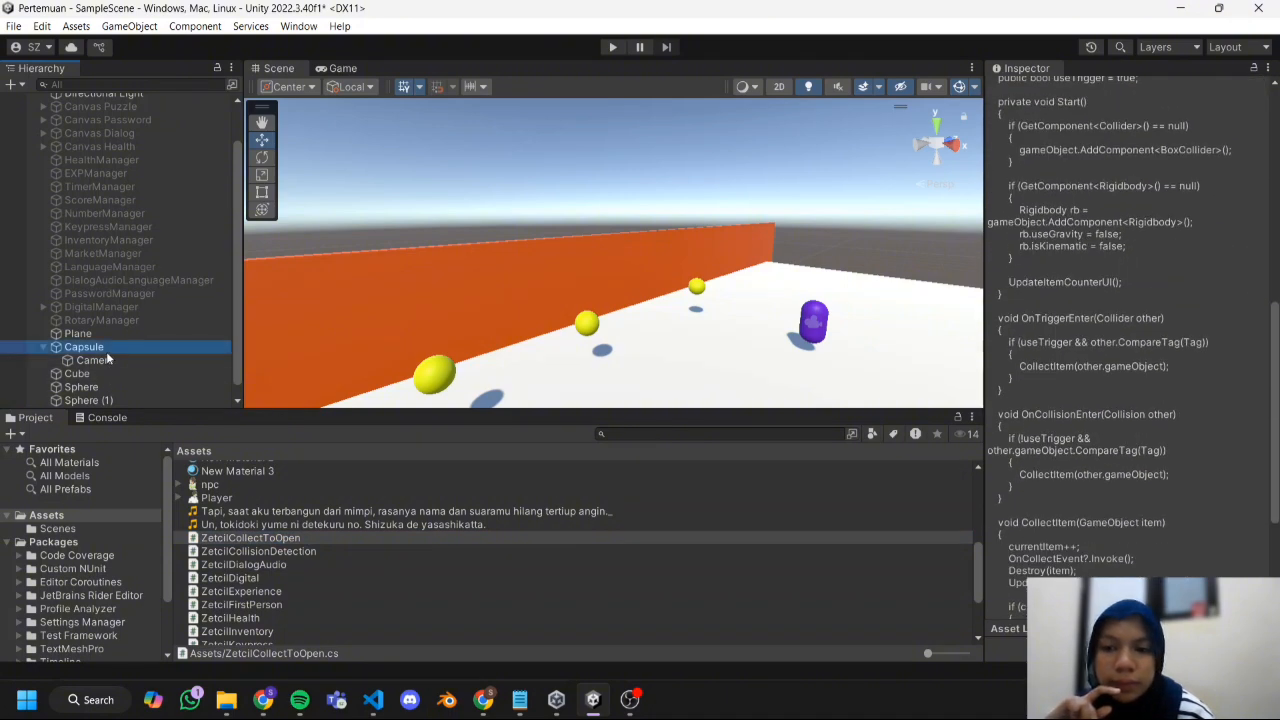
scroll(1040, 367, "down", 5)
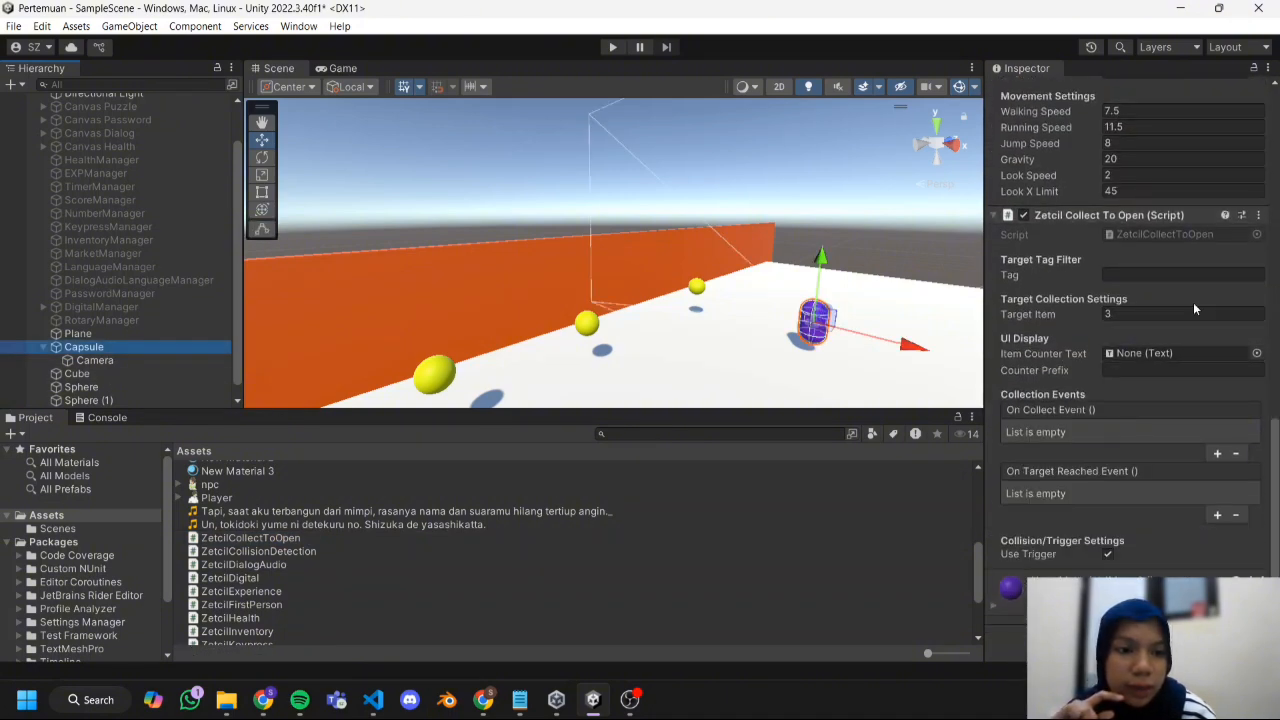
Assign the Target tag to all three yellow spheres: Sphere, Sphere (1) and Sphere (2).
left_click(1184, 275)
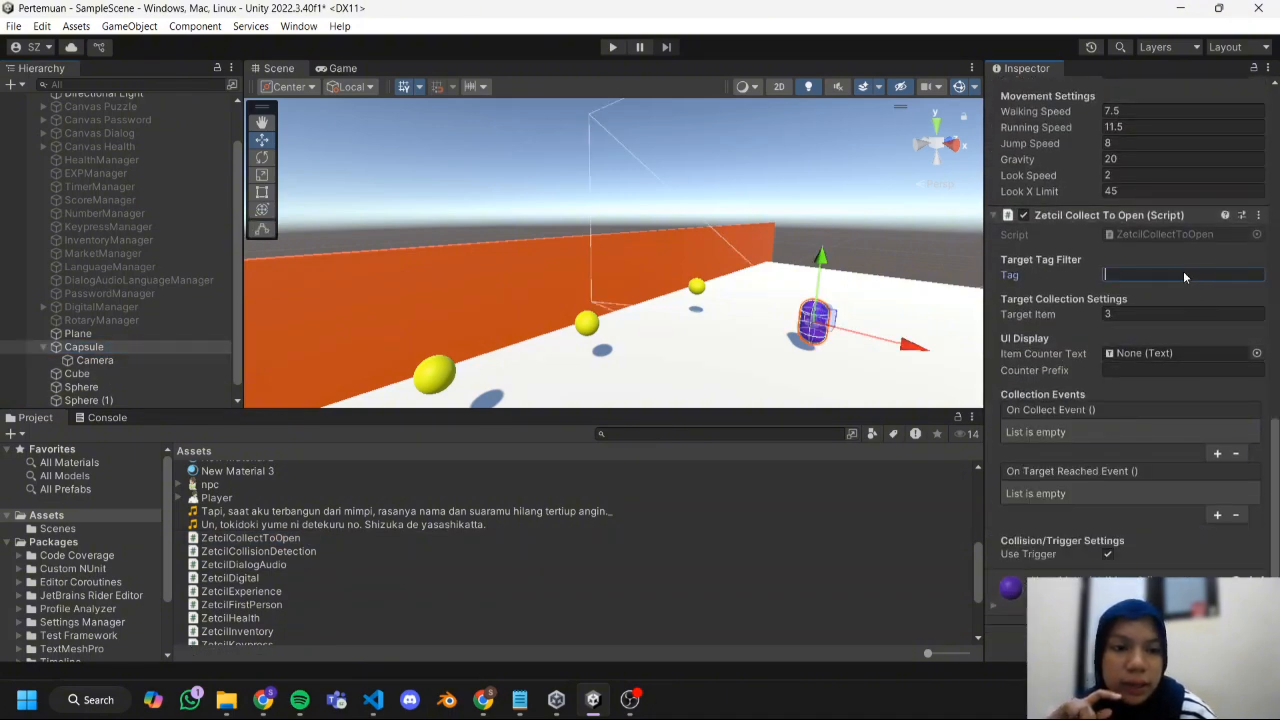
left_click(115, 389)
scroll(1056, 192, "up", 2)
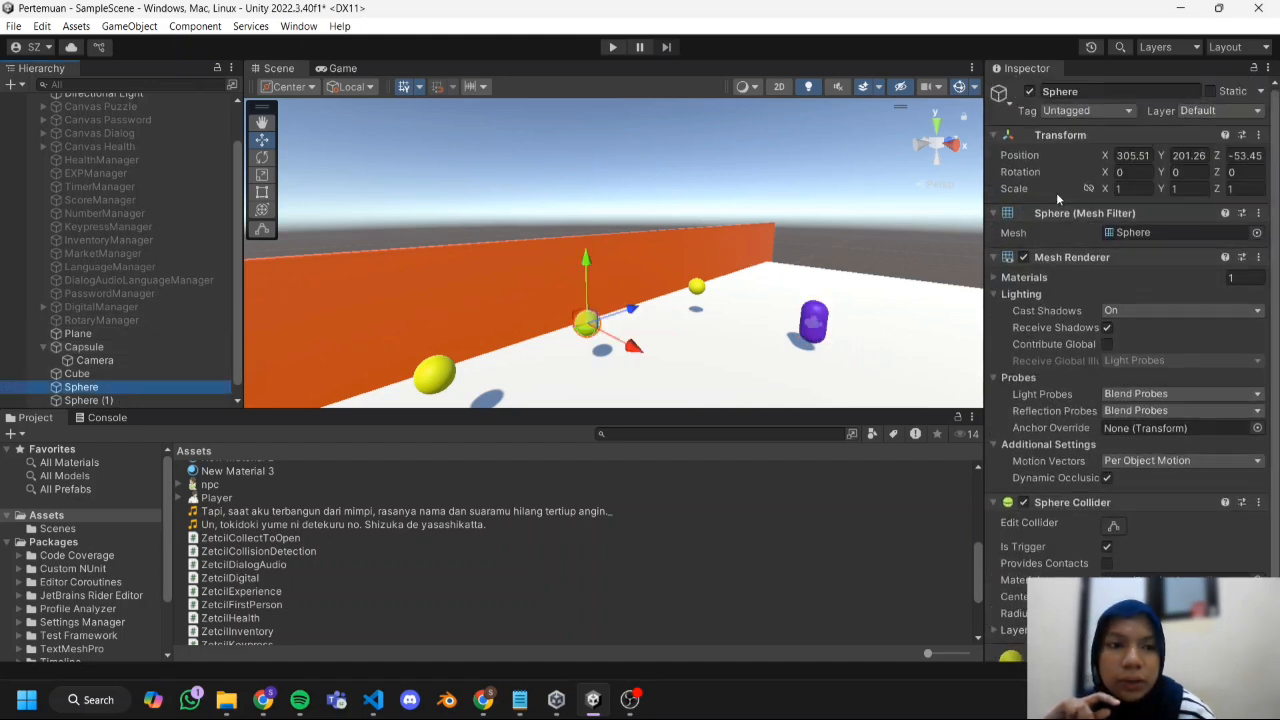
left_click(1059, 112)
left_click(1085, 269)
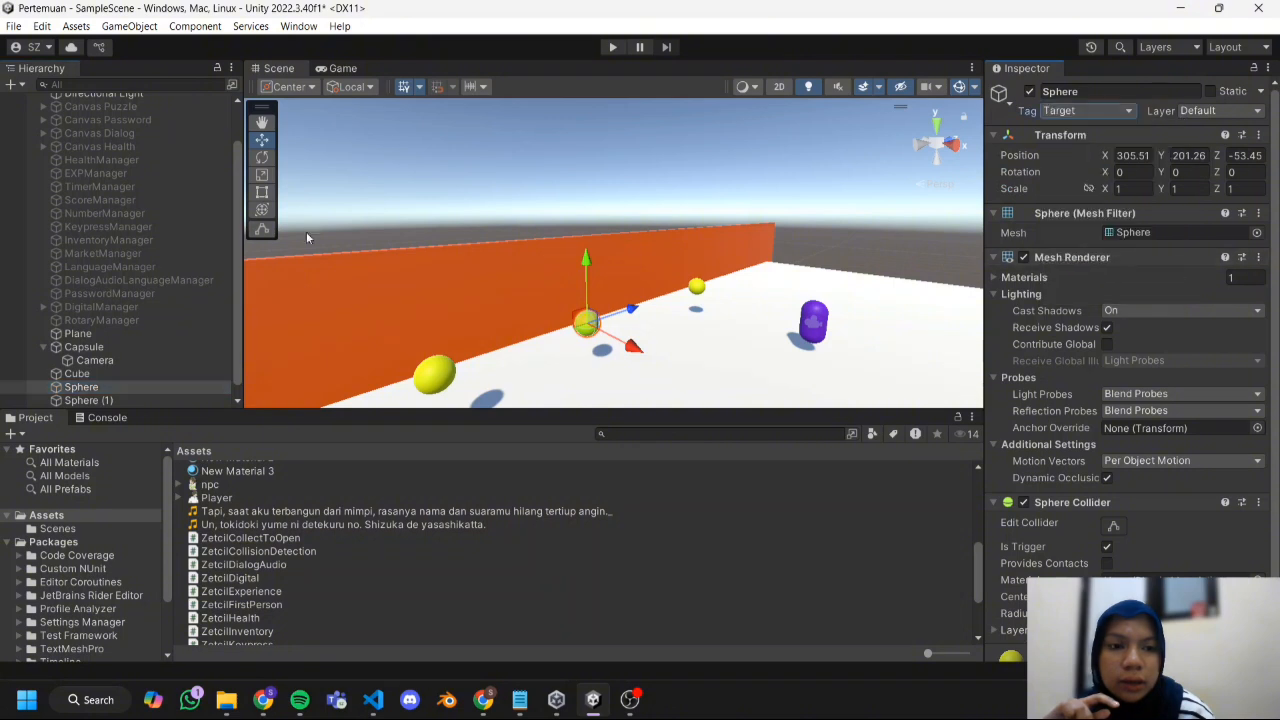
scroll(145, 325, "down", 1)
left_click(132, 384)
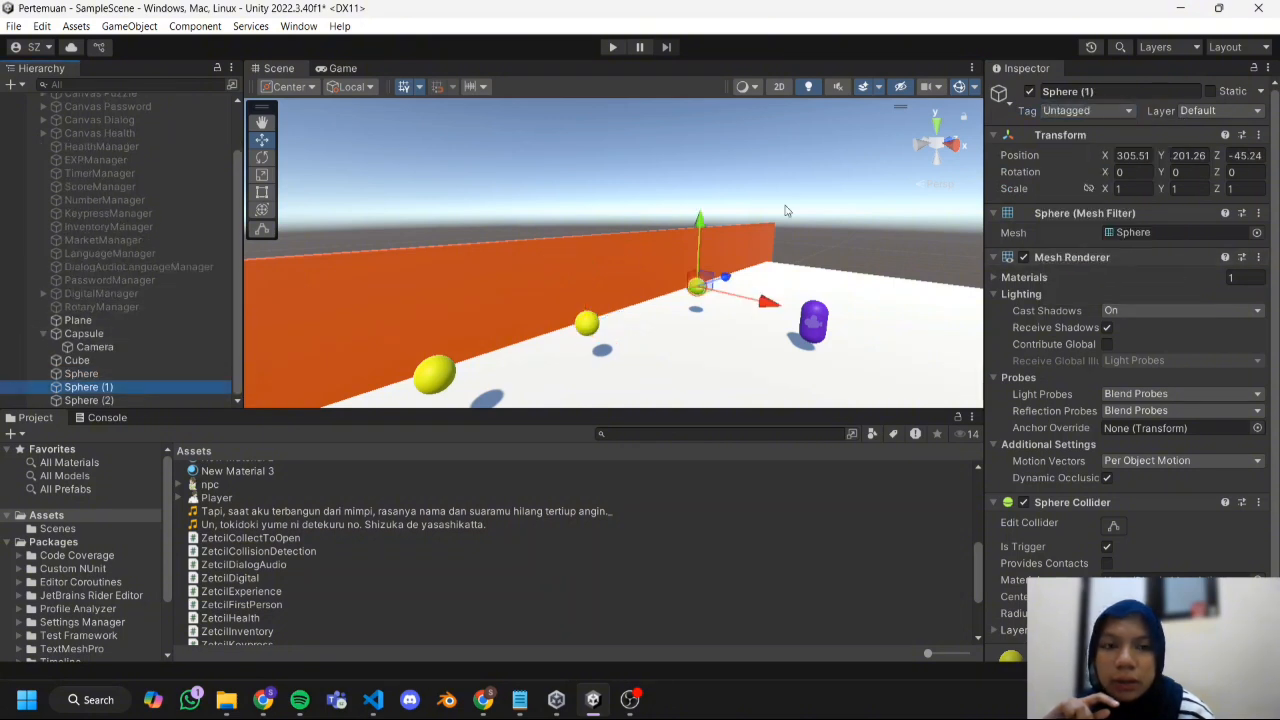
left_click(1085, 111)
left_click(1080, 266)
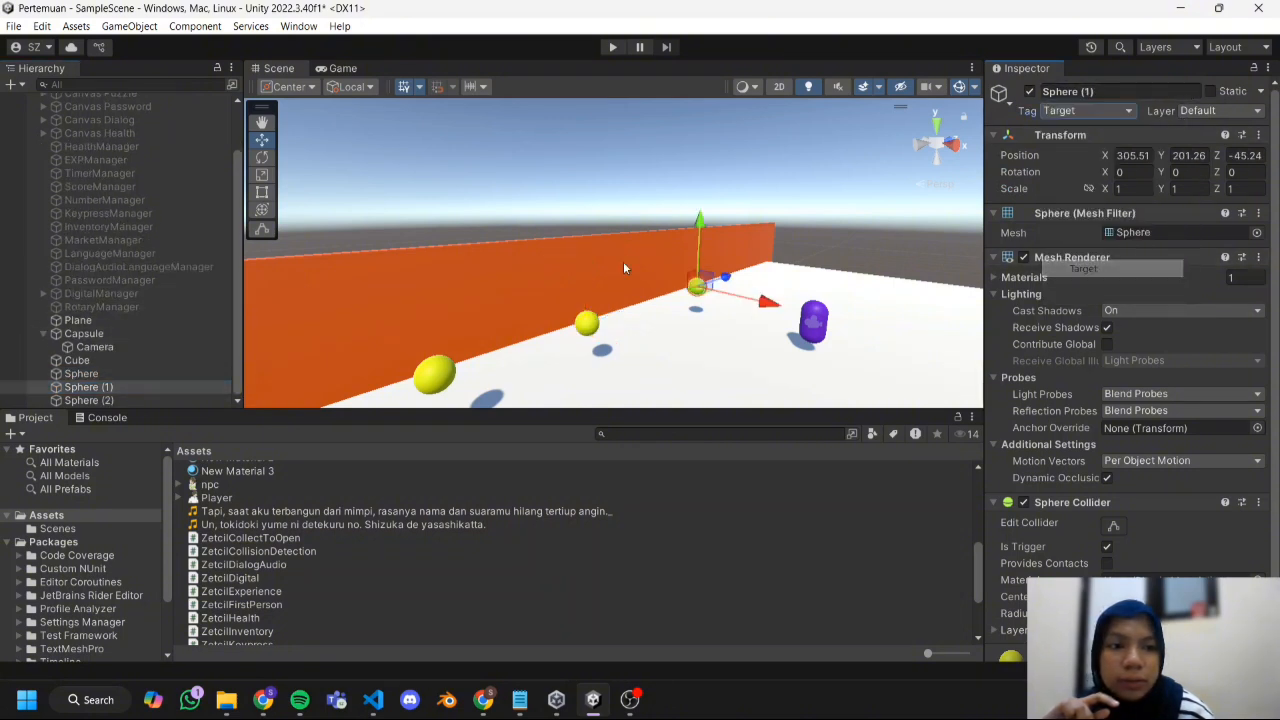
left_click(130, 400)
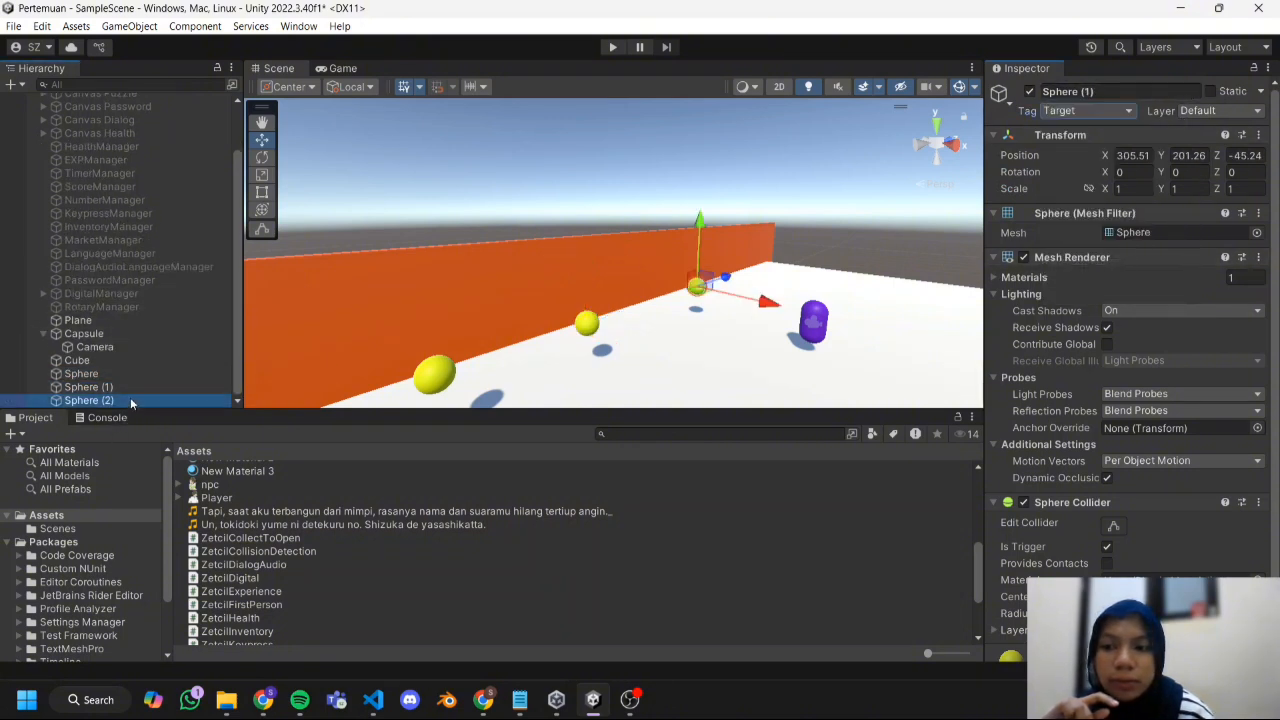
left_click(1085, 111)
left_click(1082, 268)
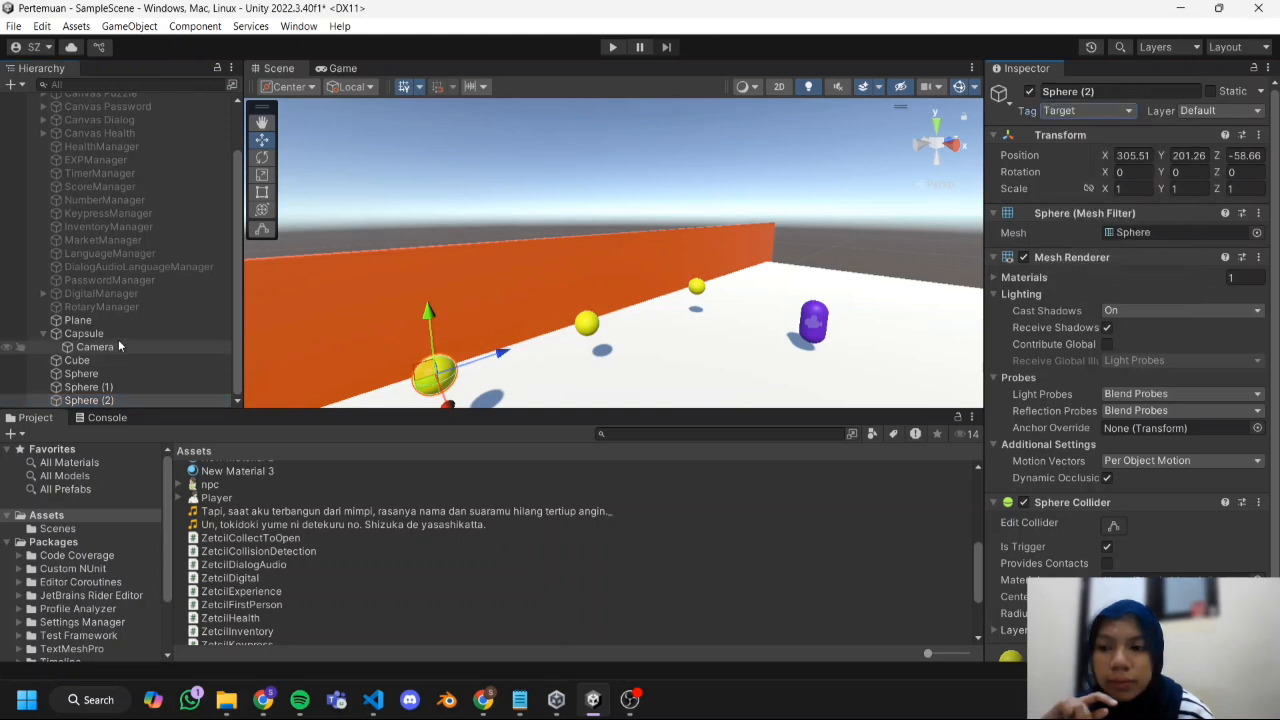
Set the tag filter of the Capsule's Zetcil Collect To Open component to Target.
left_click(84, 333)
scroll(1197, 381, "down", 6)
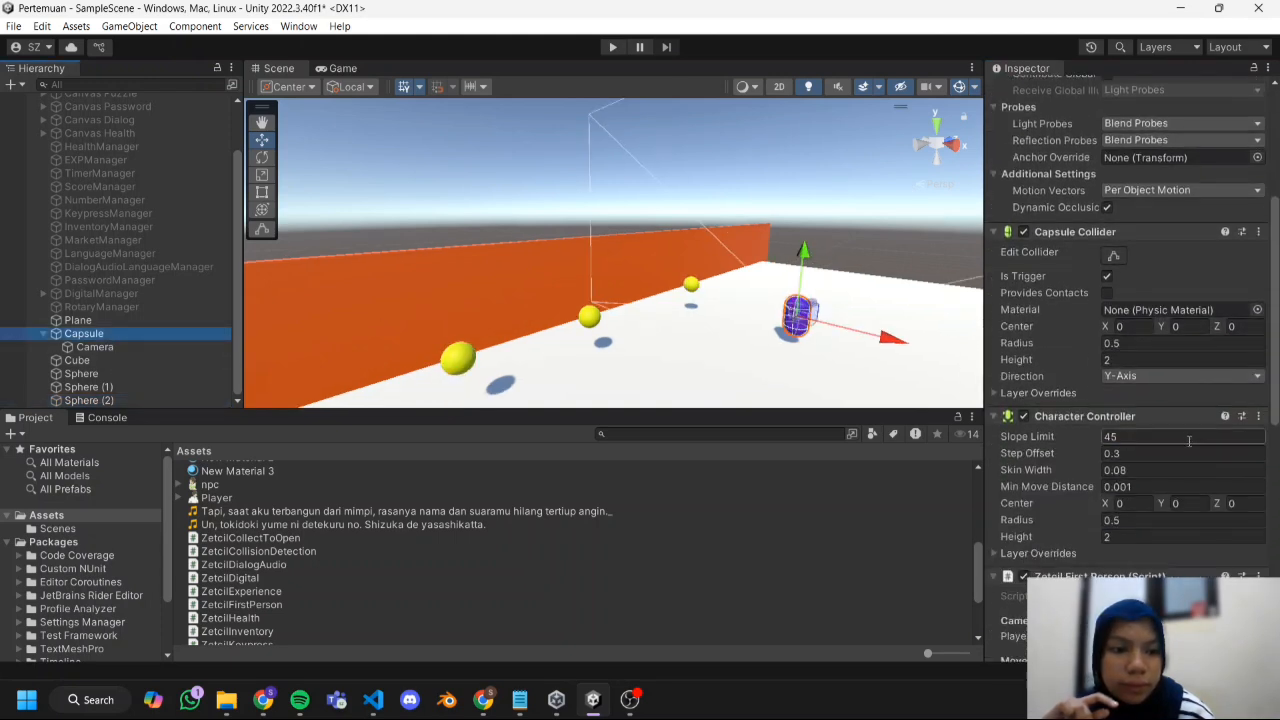
scroll(1160, 420, "down", 10)
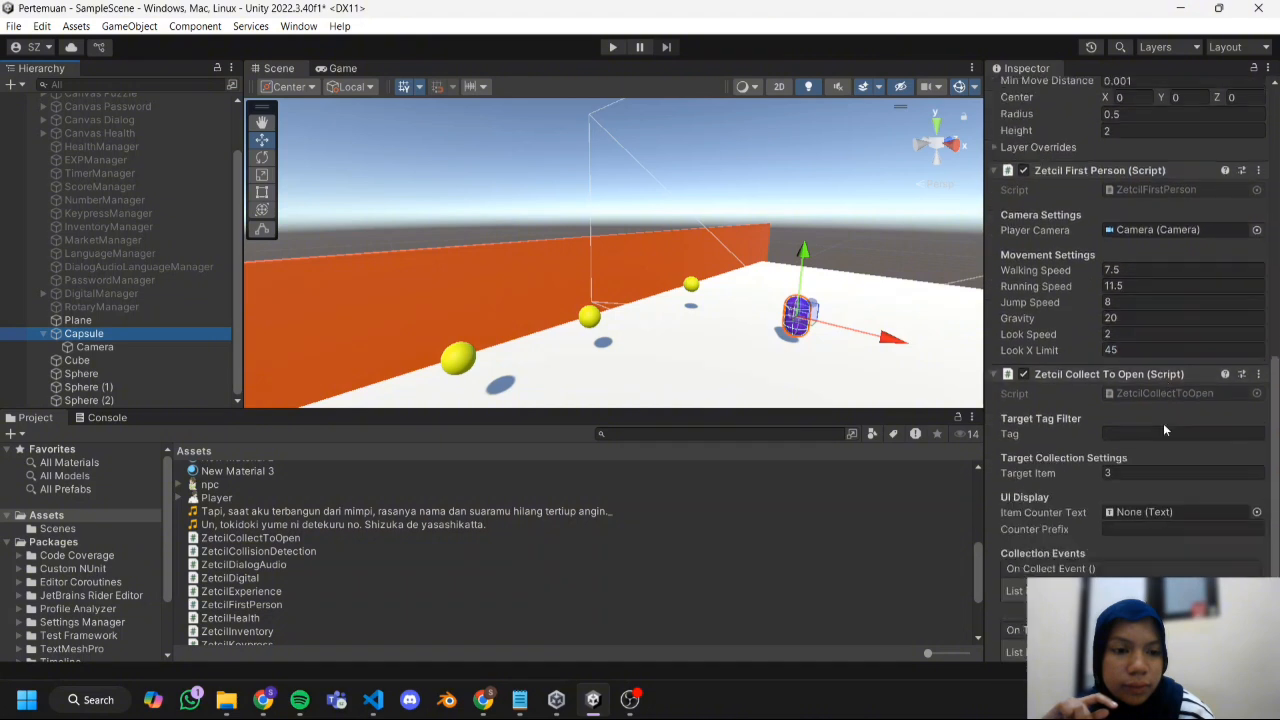
left_click(1152, 390)
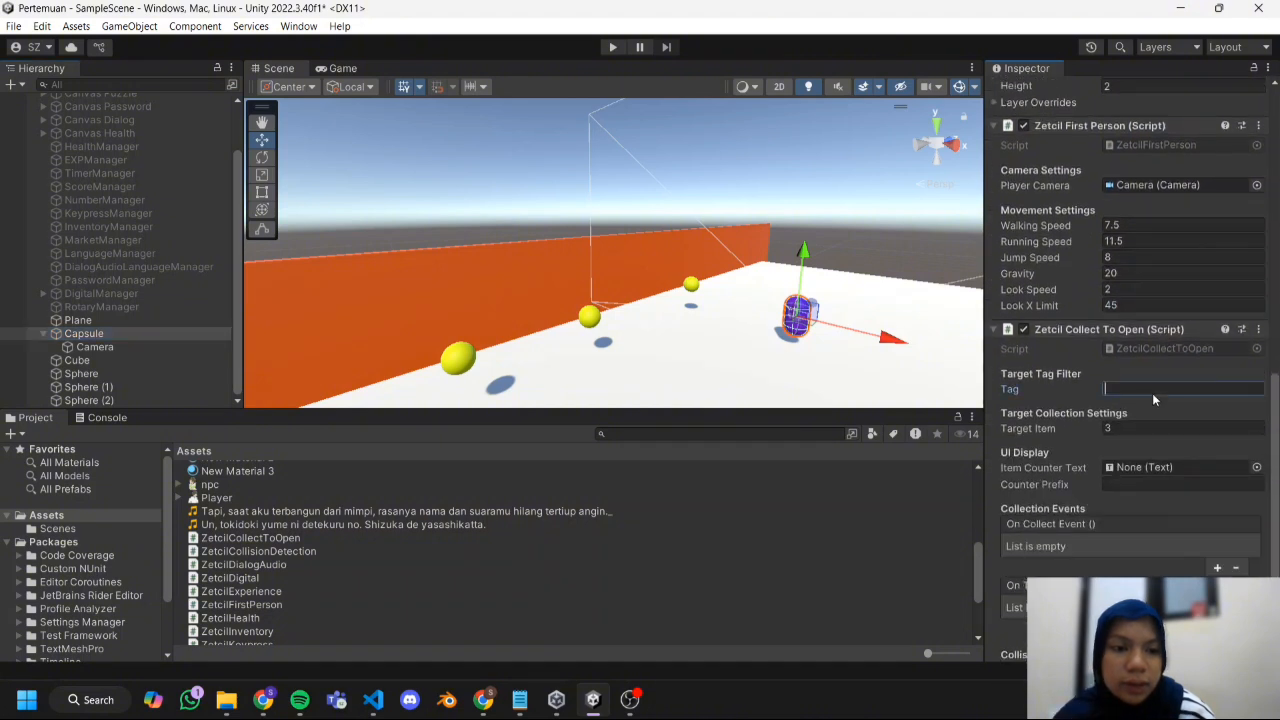
type("Ta")
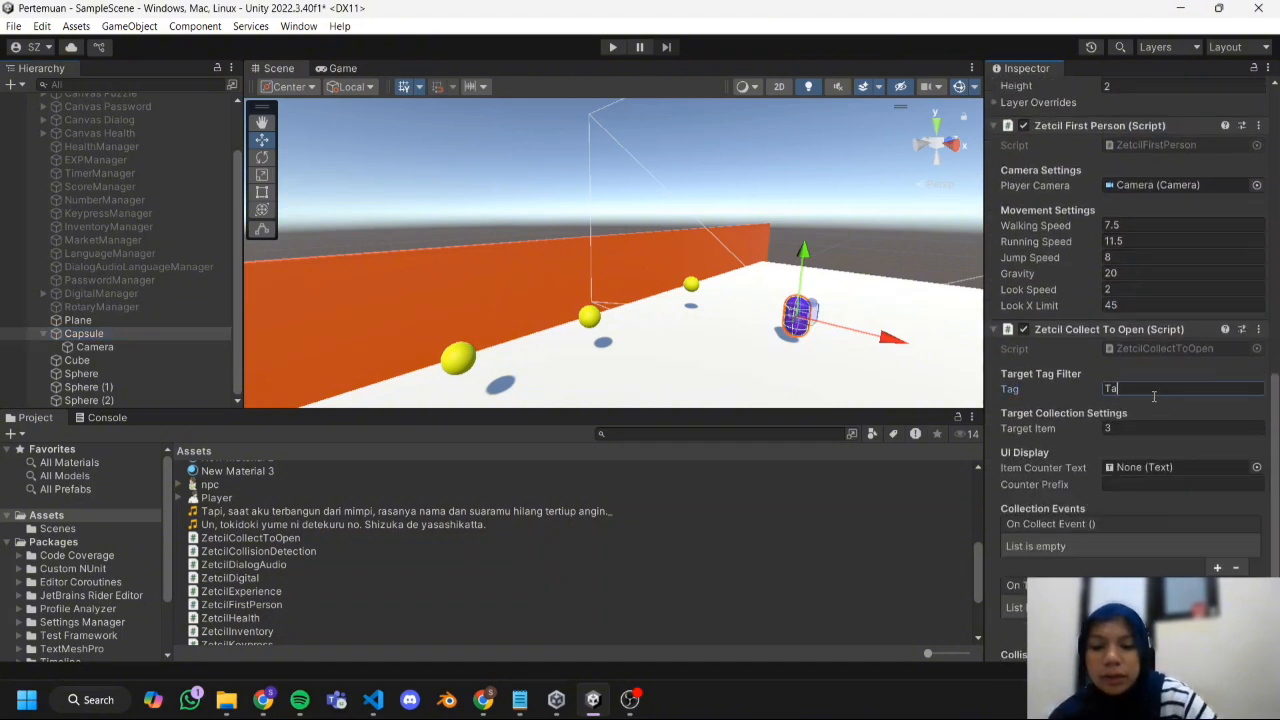
type("rget")
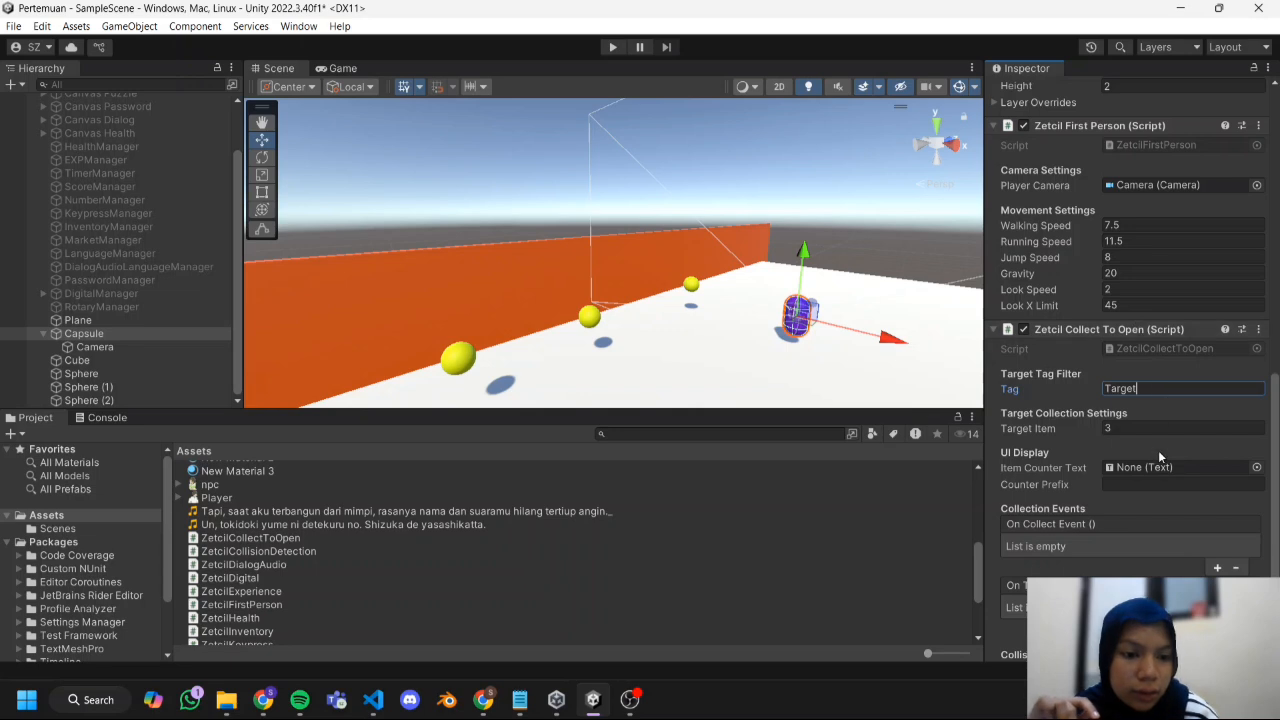
Add an On Target Reached event on the Capsule that calls GameObject.SetActive on the Cube with the value unchecked.
scroll(1170, 470, "down", 3)
left_click(1218, 540)
scroll(1121, 547, "down", 1)
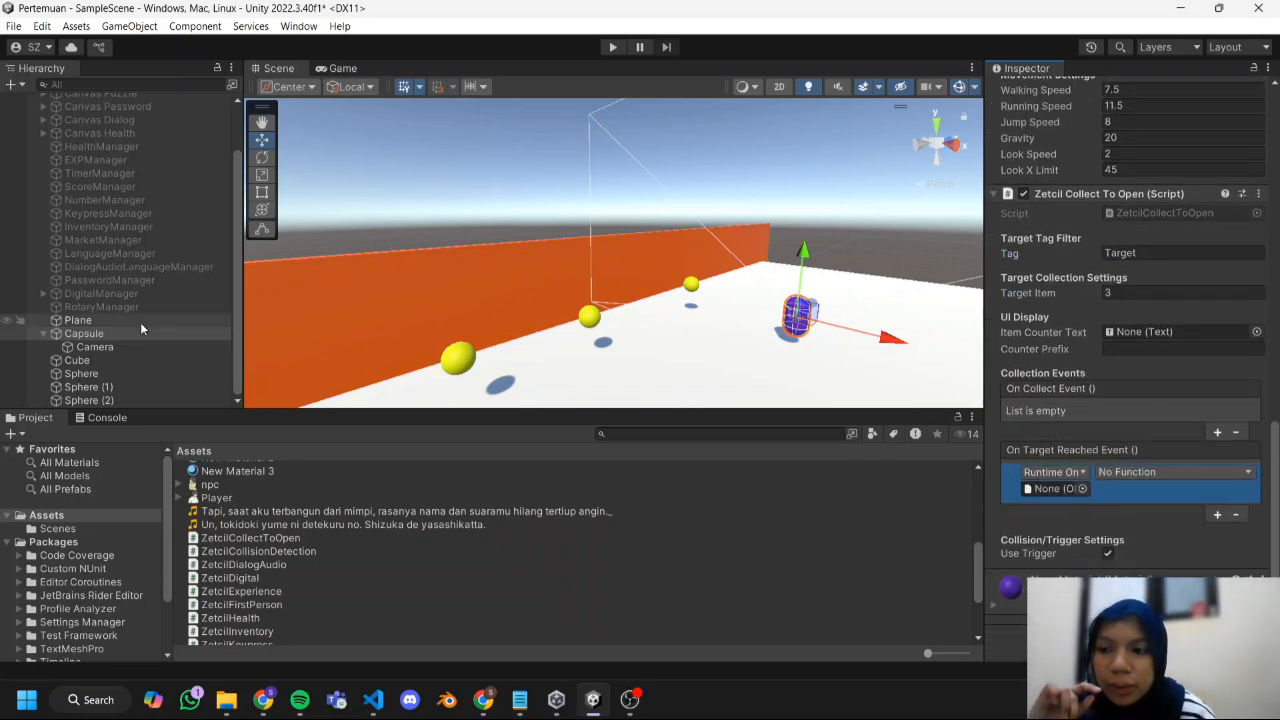
left_click_drag(135, 364, 1056, 488)
left_click(1141, 479)
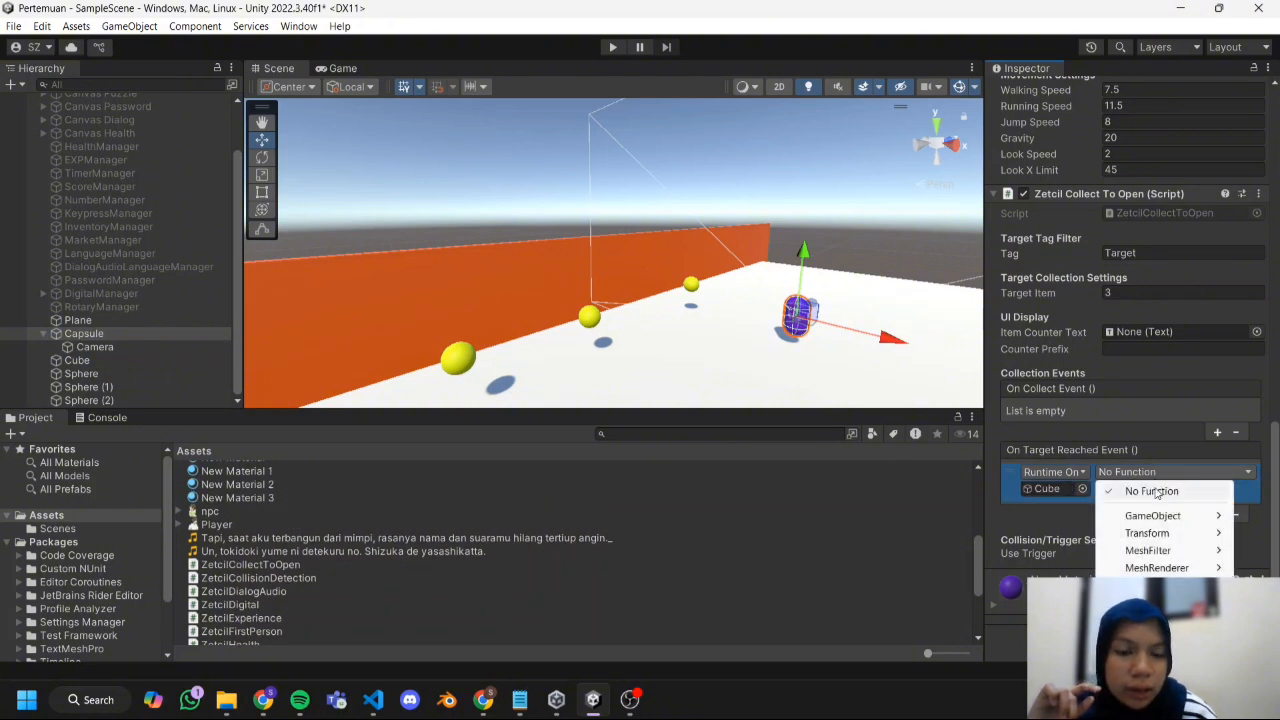
mouse_move(1188, 518)
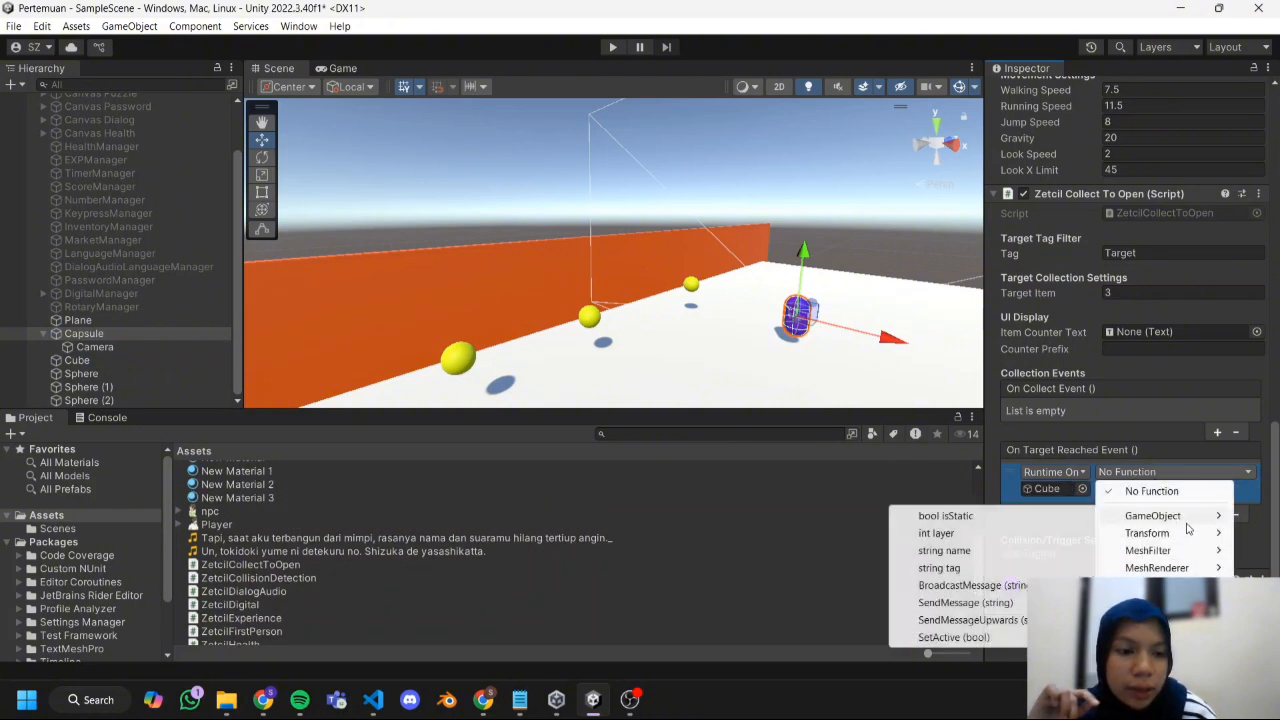
left_click(1022, 637)
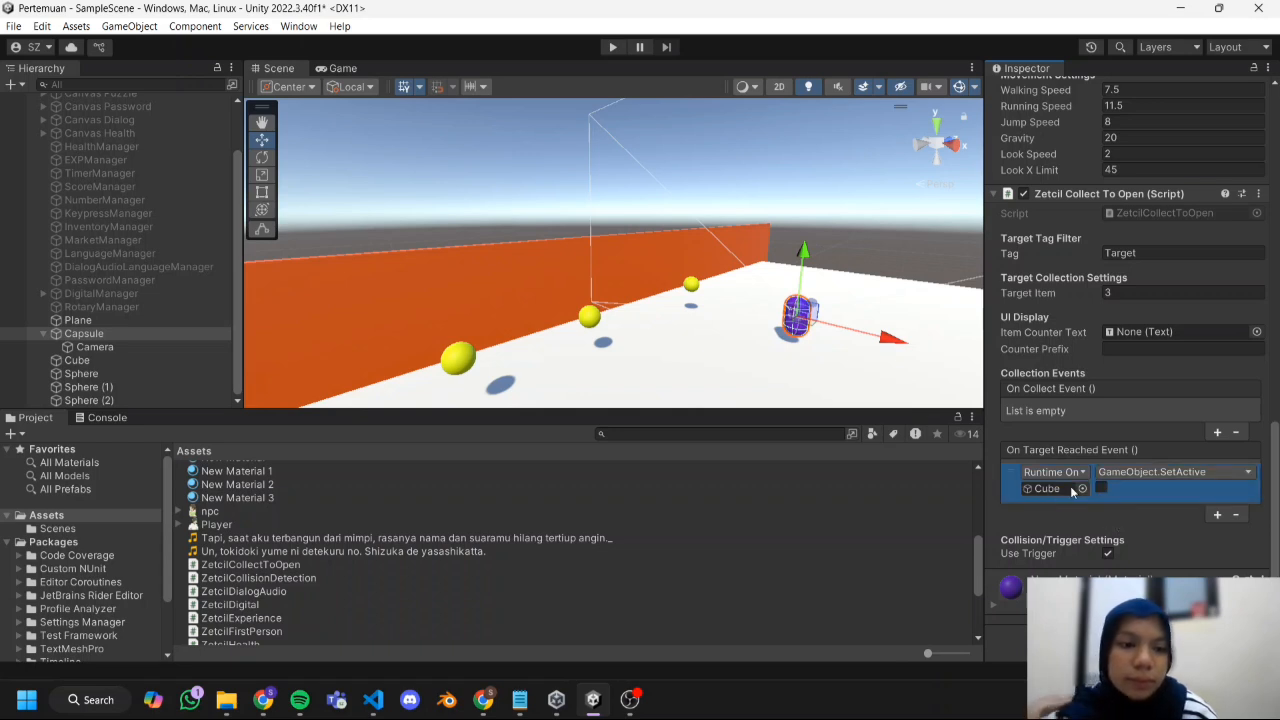
left_click(1094, 456)
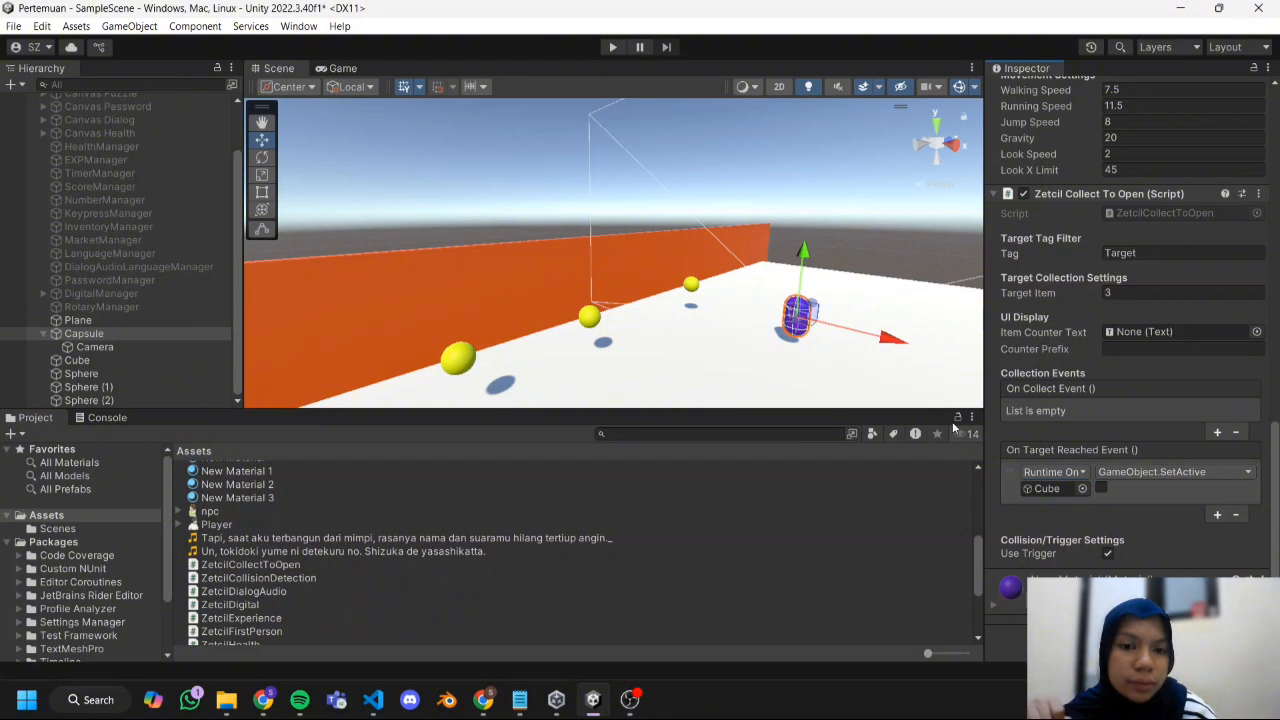
Run the scene in Play mode to test the collect-to-open mechanic.
scroll(901, 294, "up", 2)
scroll(901, 294, "down", 4)
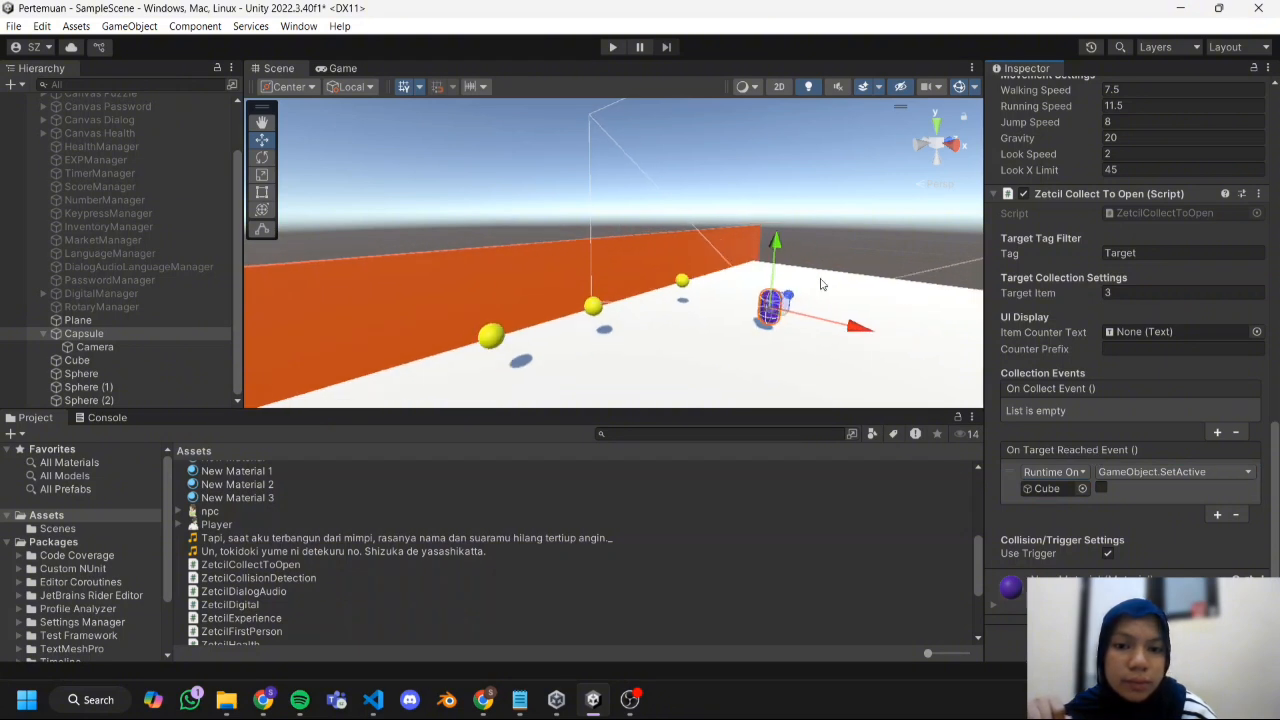
scroll(130, 287, "up", 3)
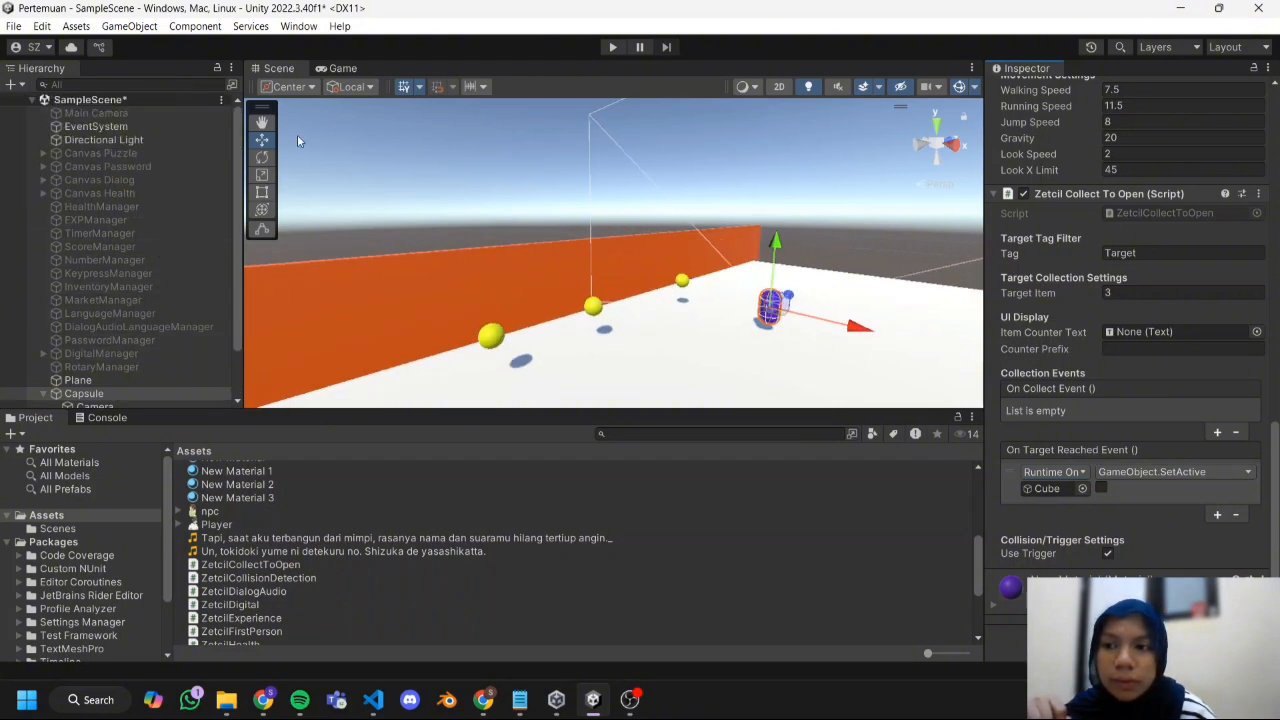
left_click(610, 48)
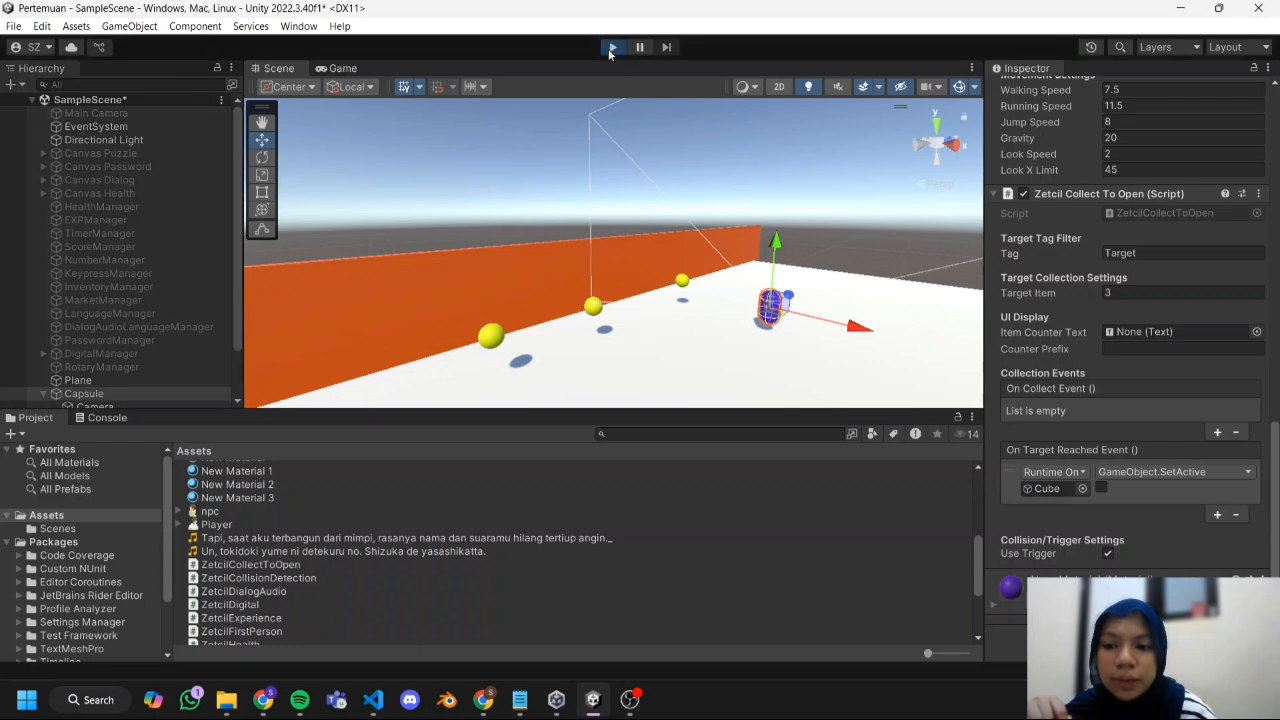
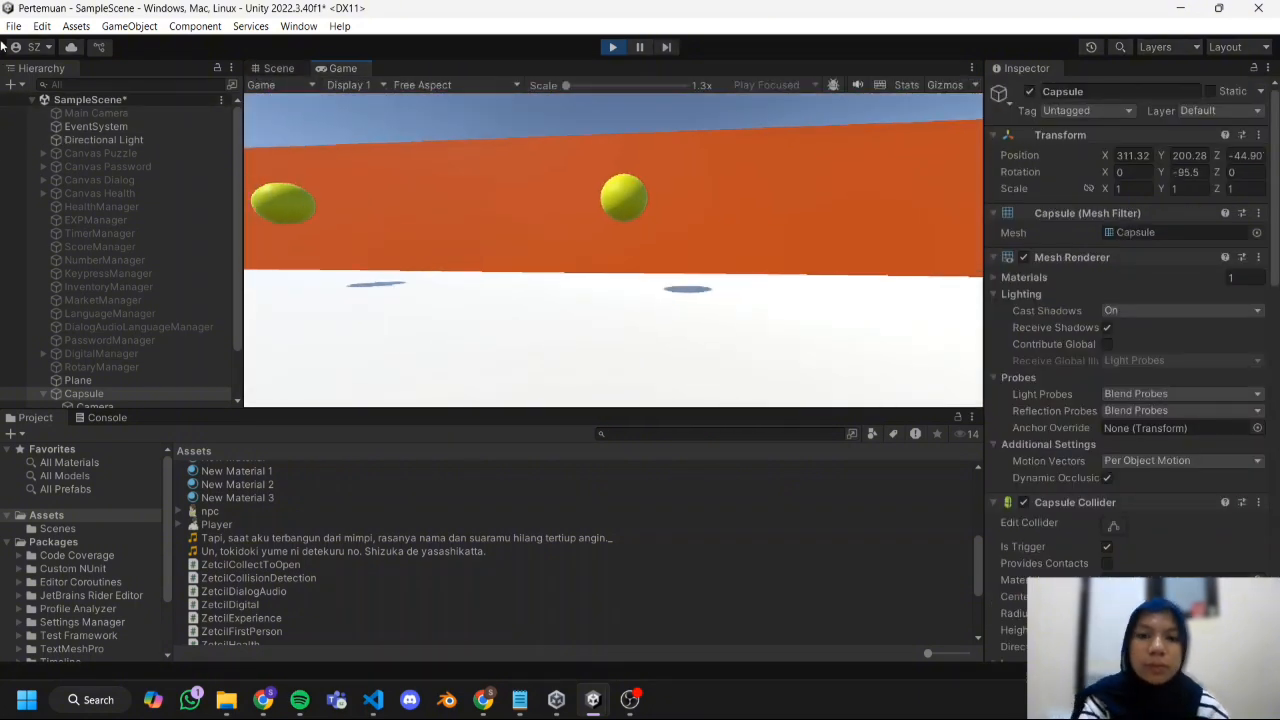
Play-test the scene by walking the first-person capsule through the yellow spheres and past the orange wall, ending with Play mode stopped.
key("a")
key("w")
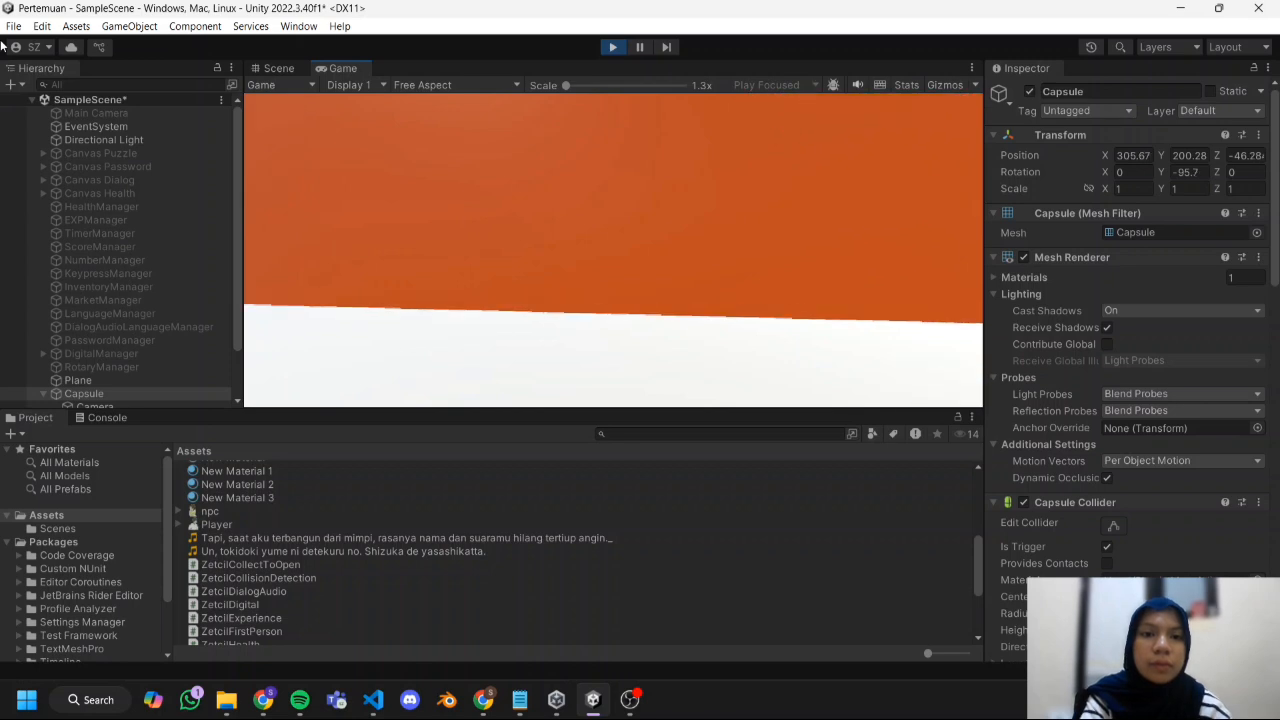
key("d")
key("s")
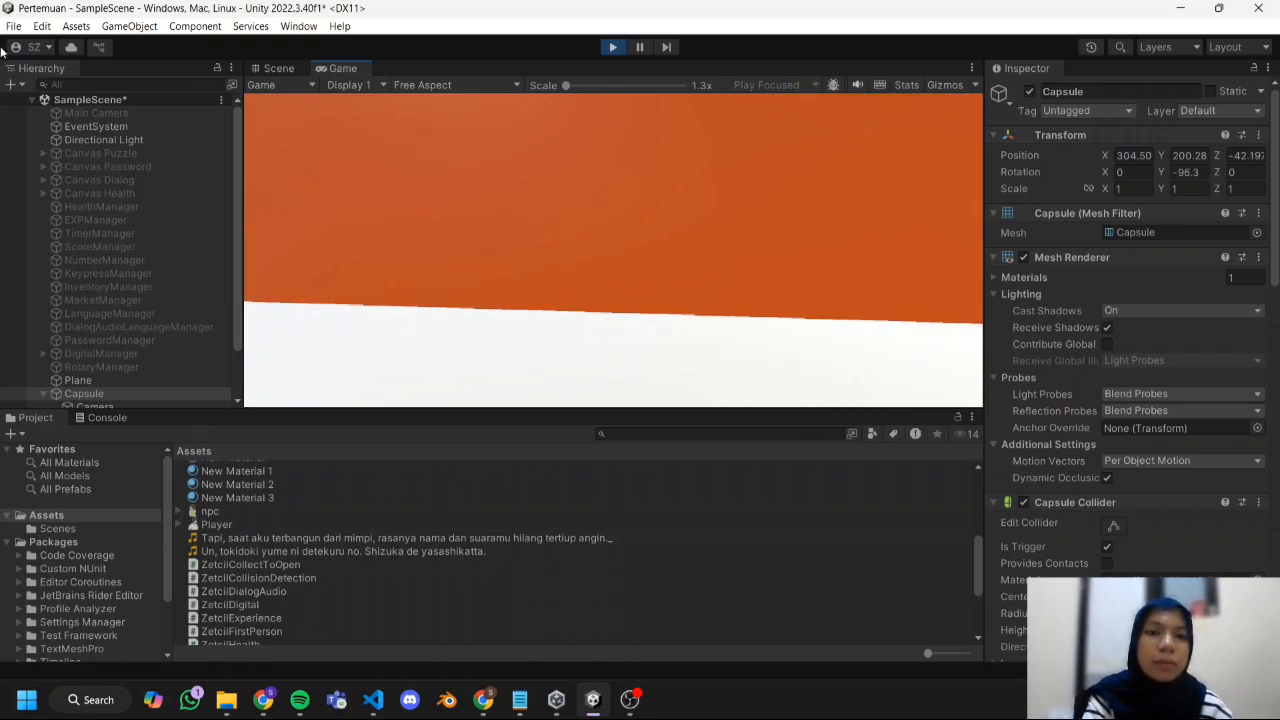
key("w")
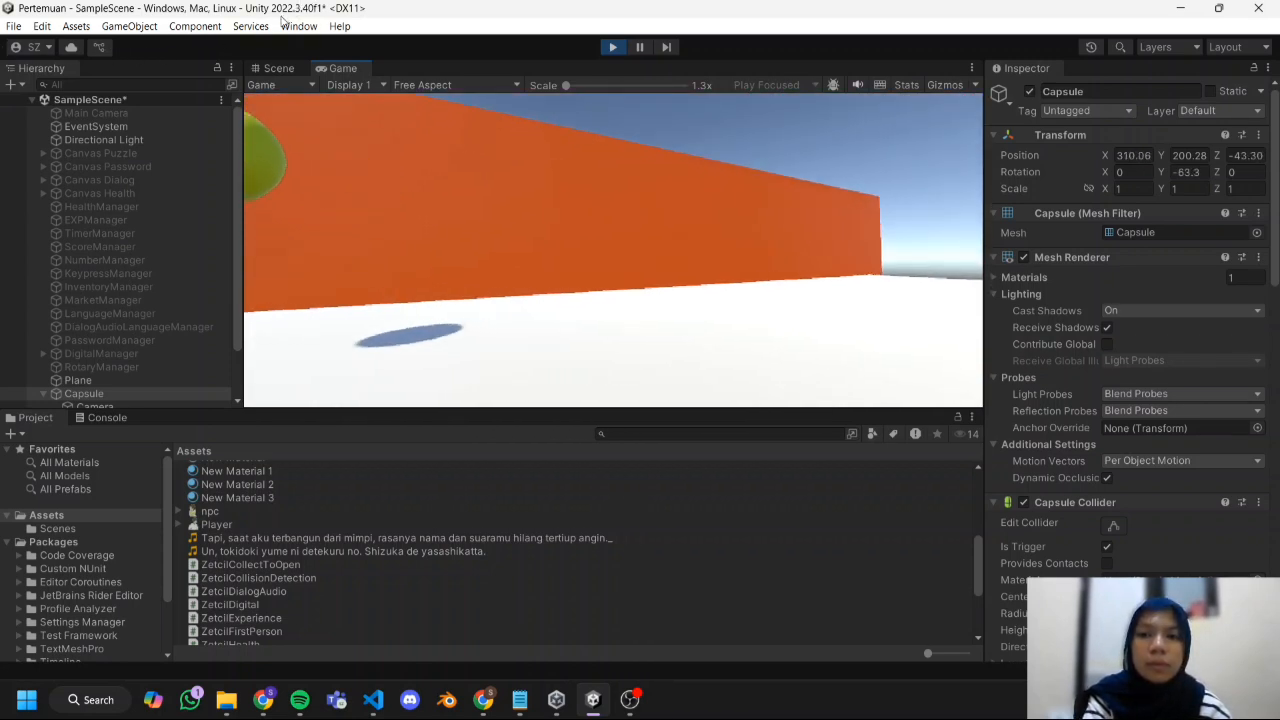
key("s")
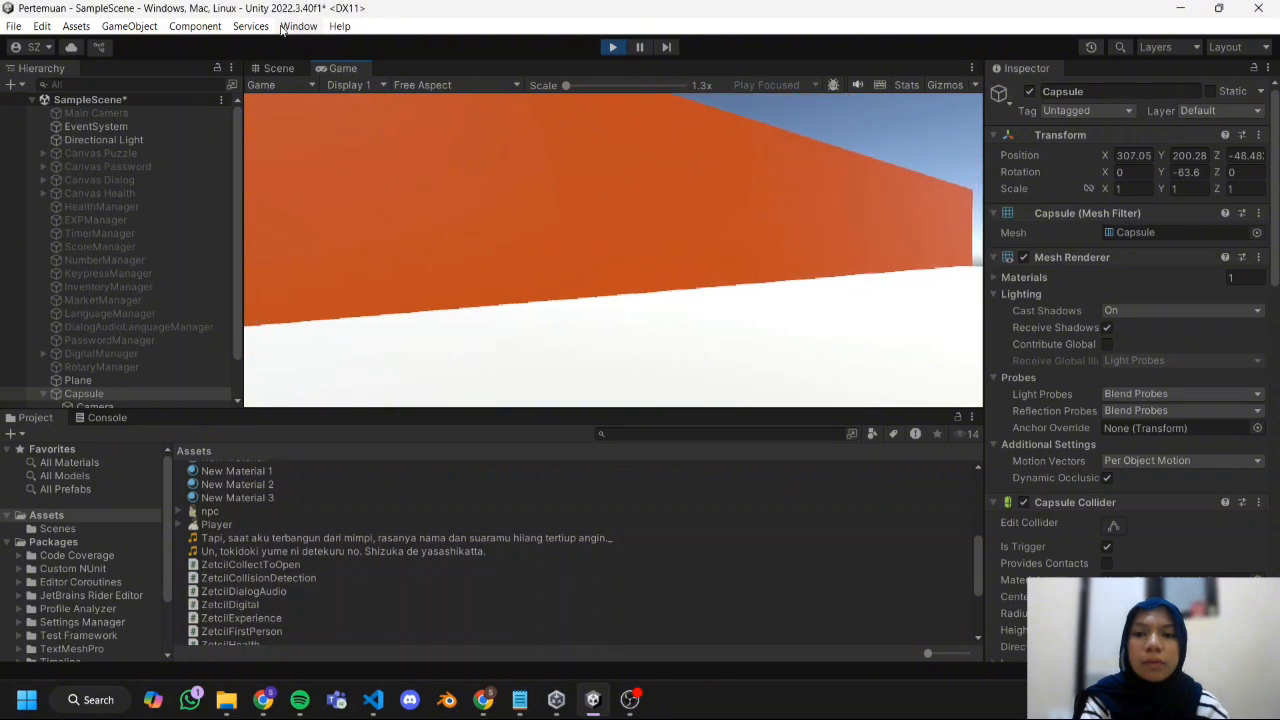
key("a")
key("s")
key("w")
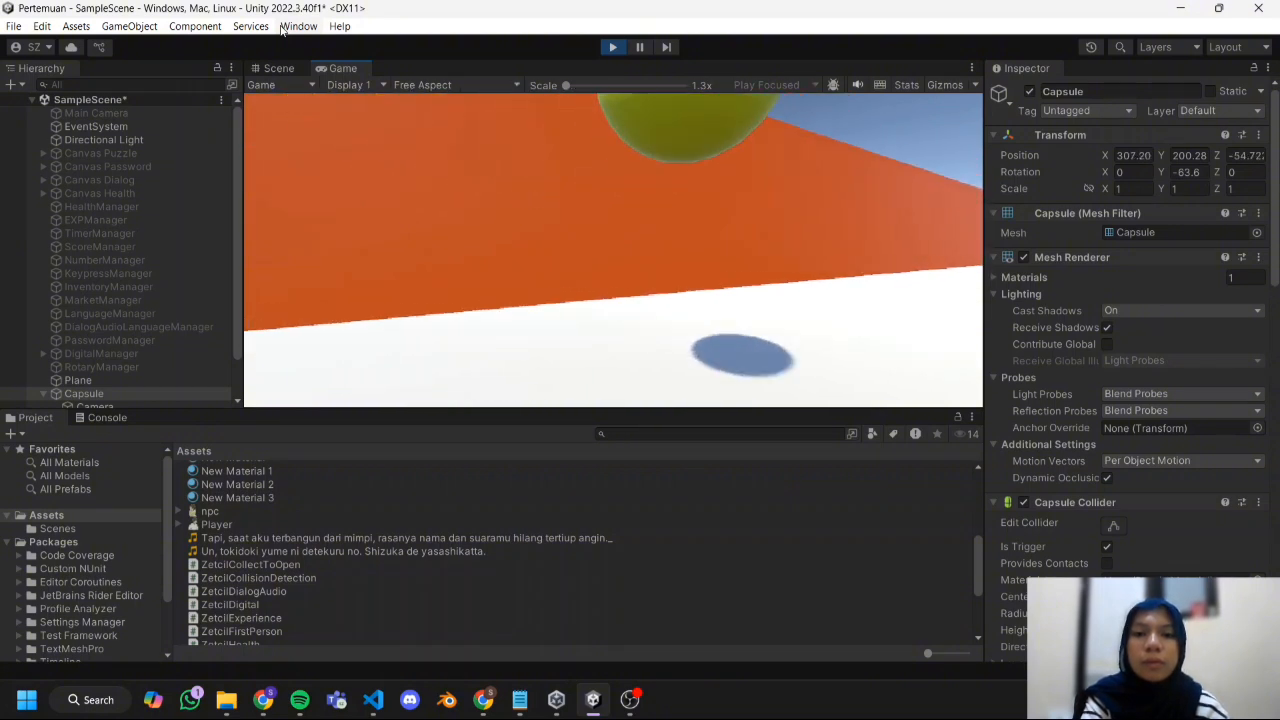
key("s")
key("s")
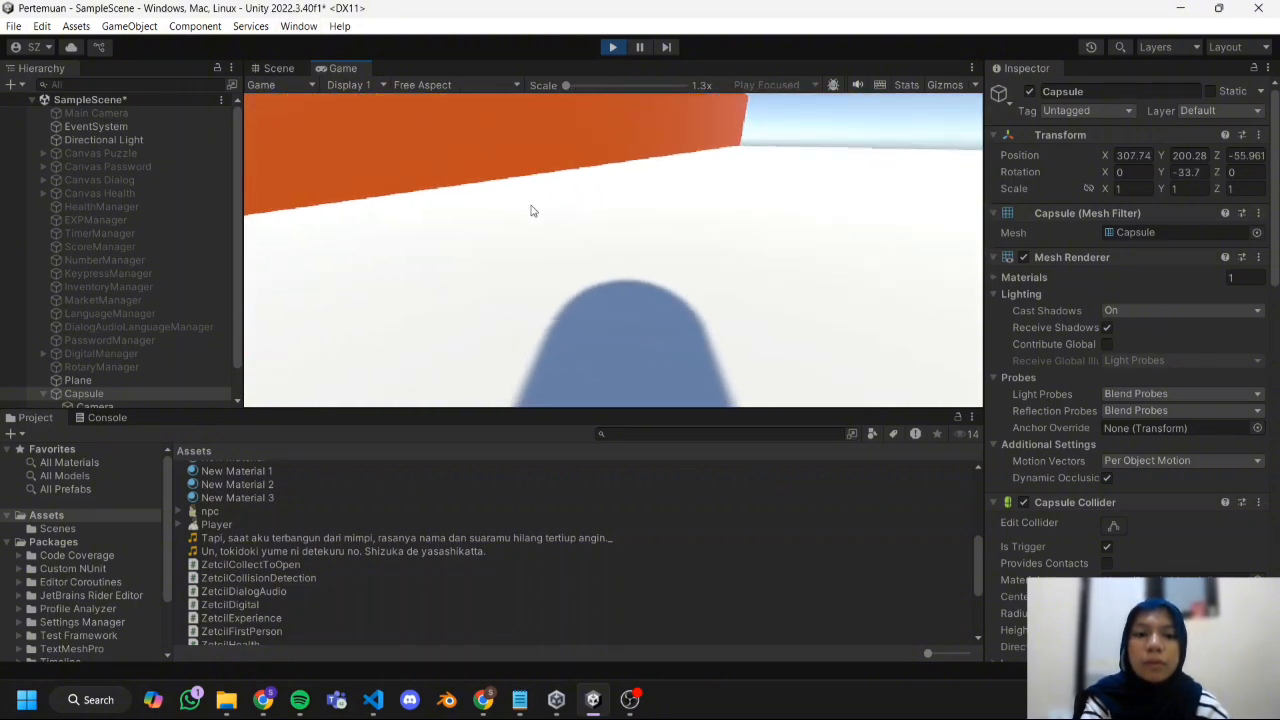
key("w")
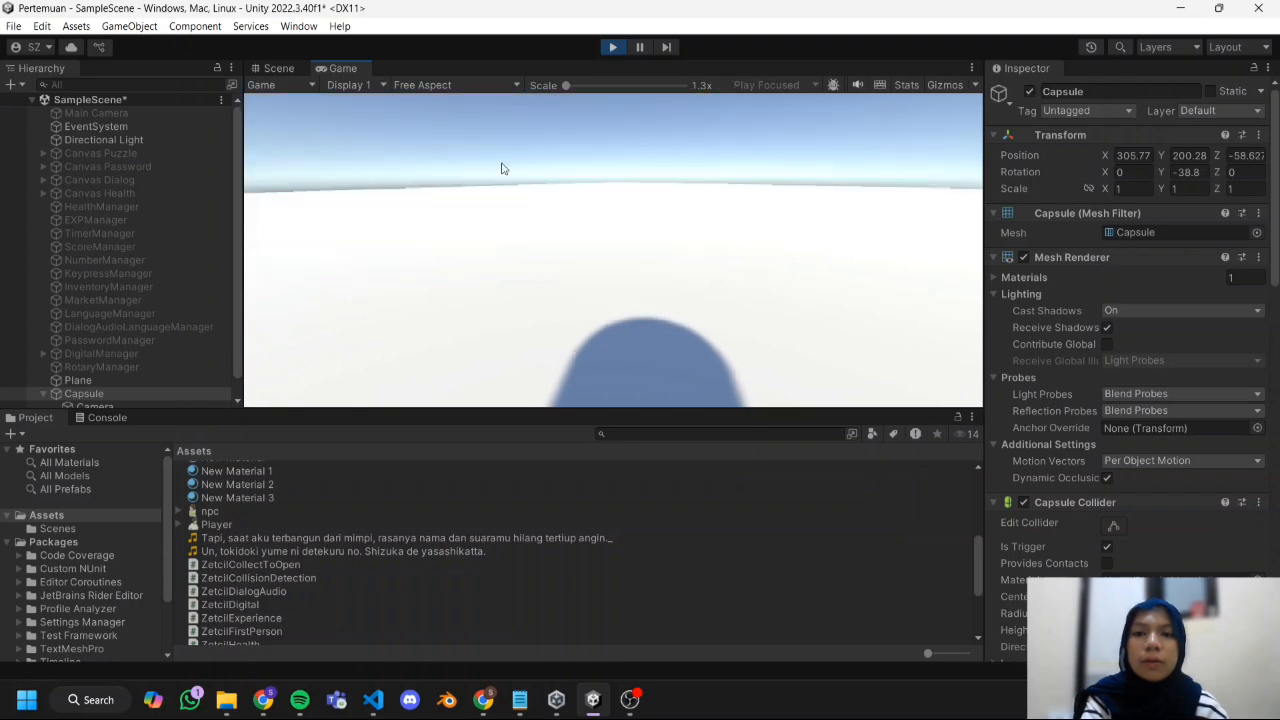
key("a")
key("w")
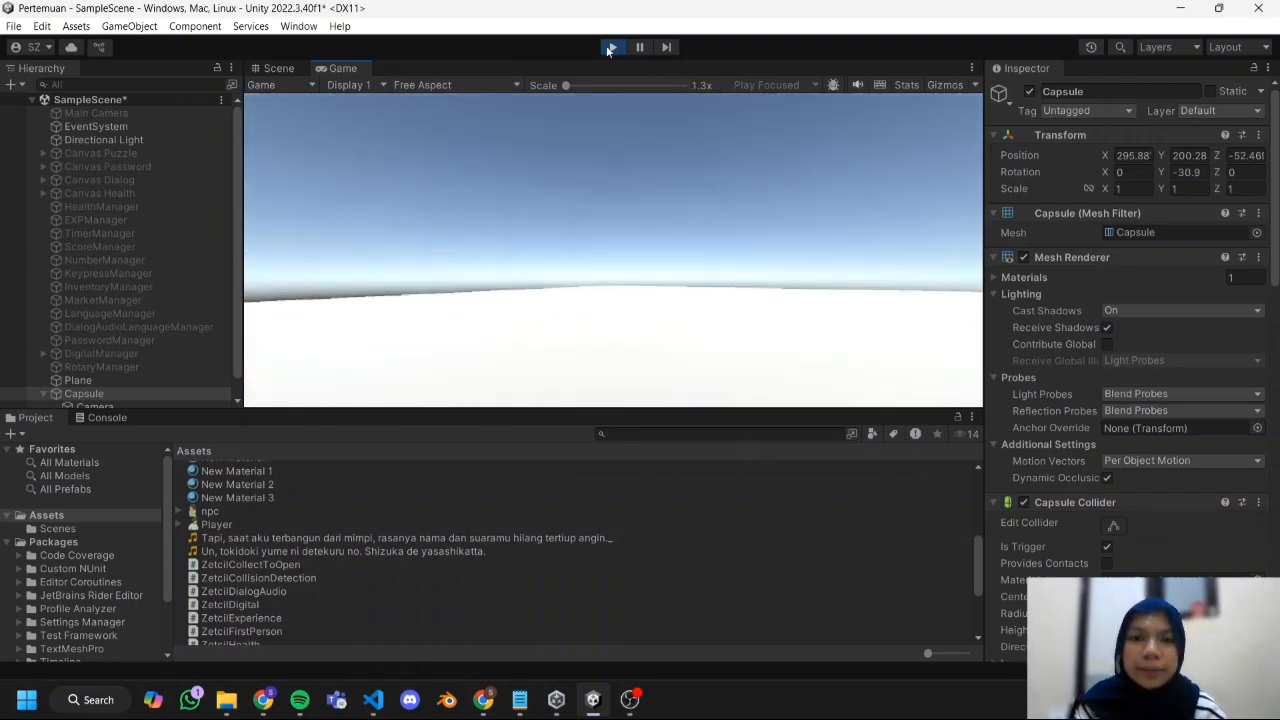
left_click(612, 47)
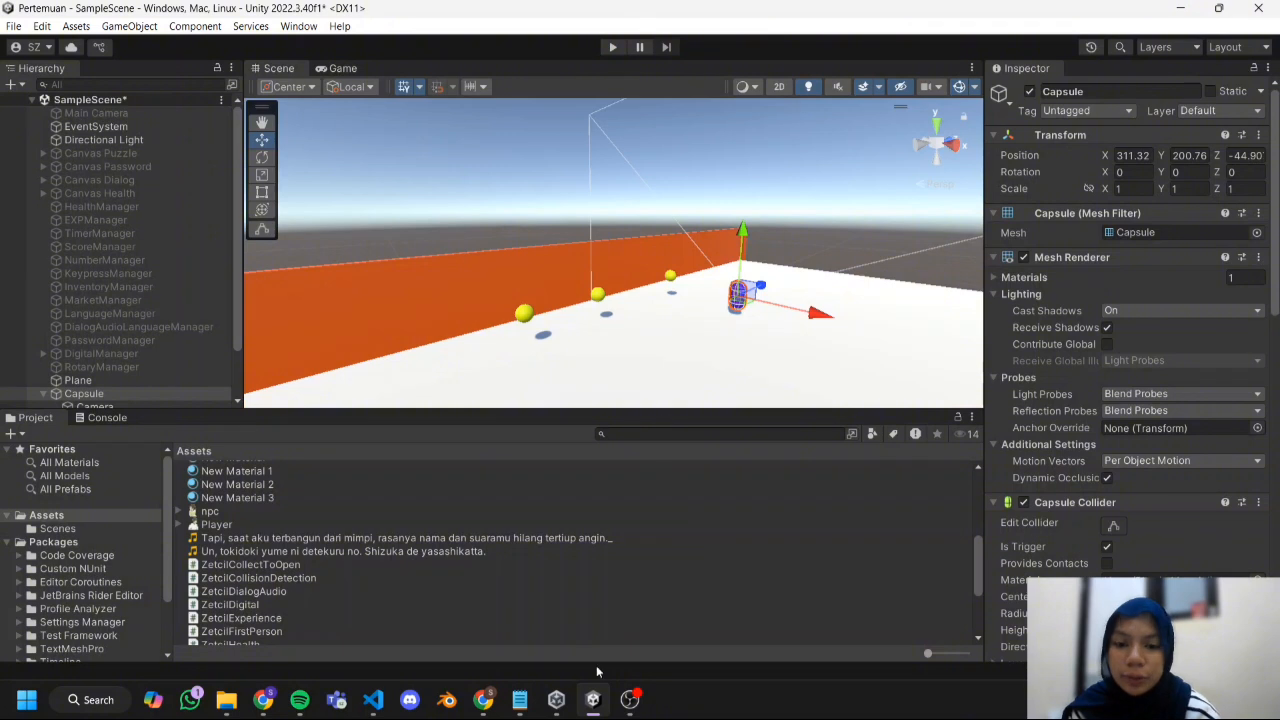
left_click(629, 704)
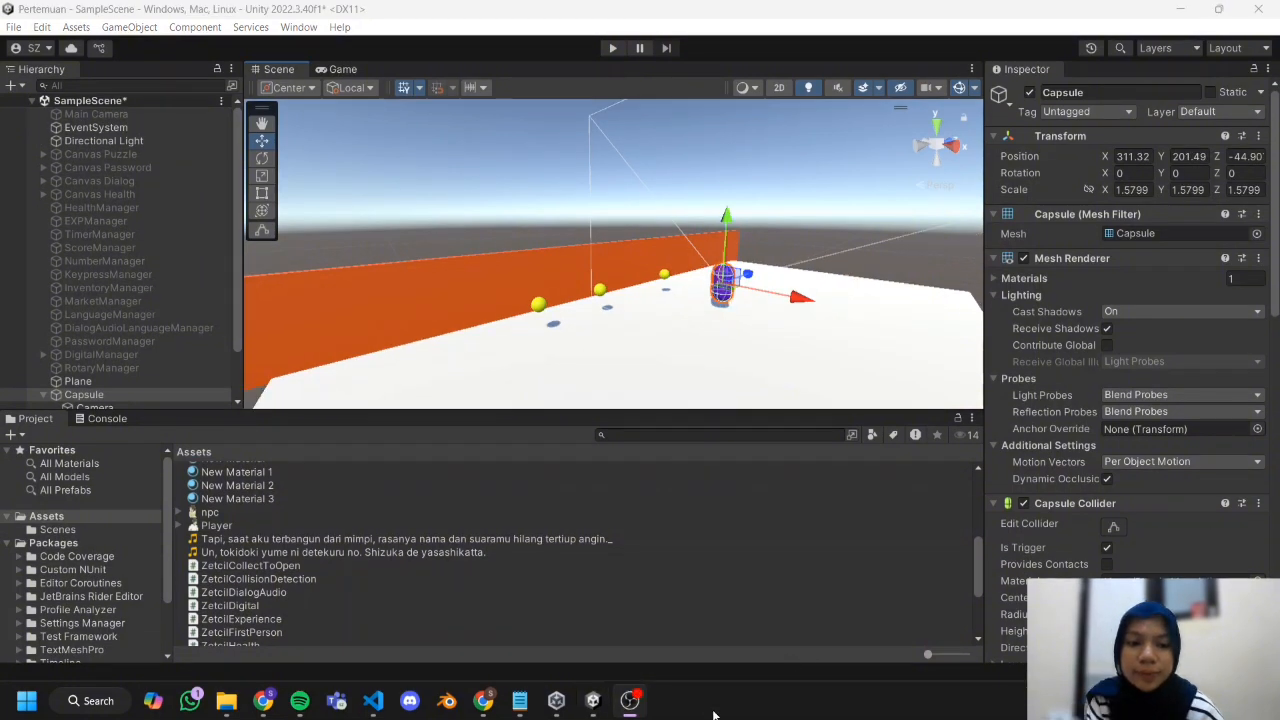
left_click(602, 708)
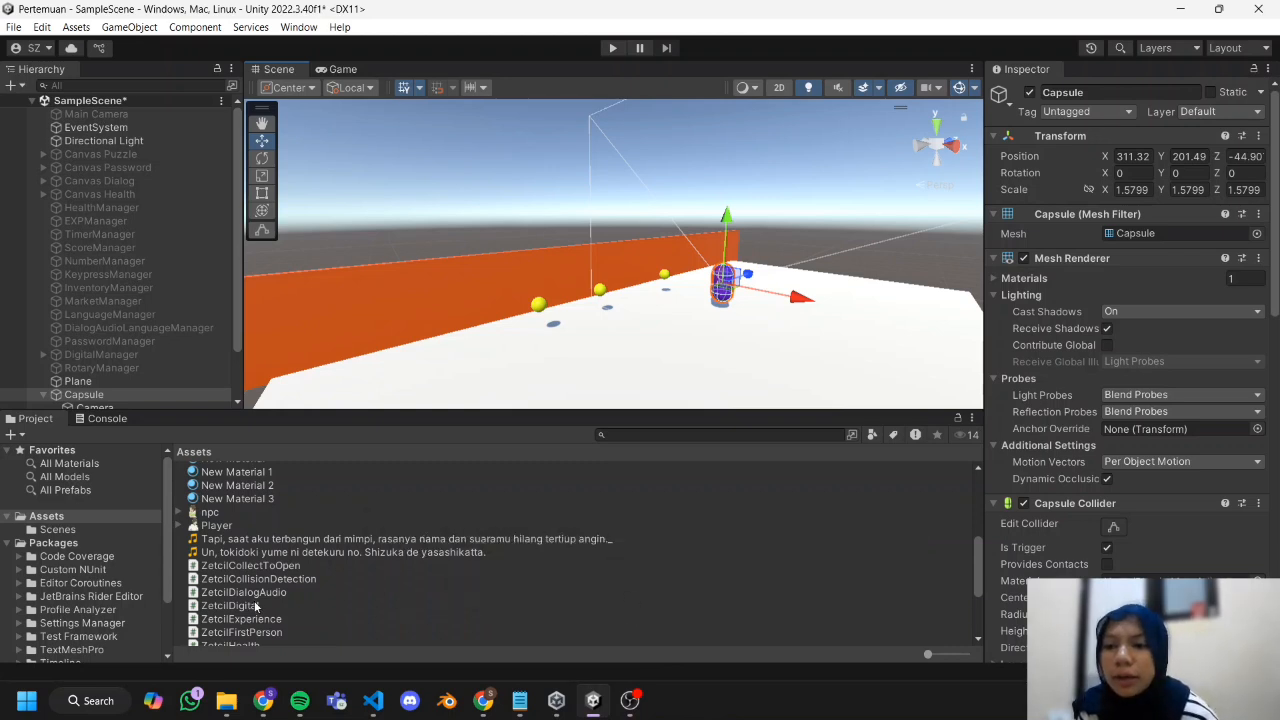
scroll(578, 313, "down", 2)
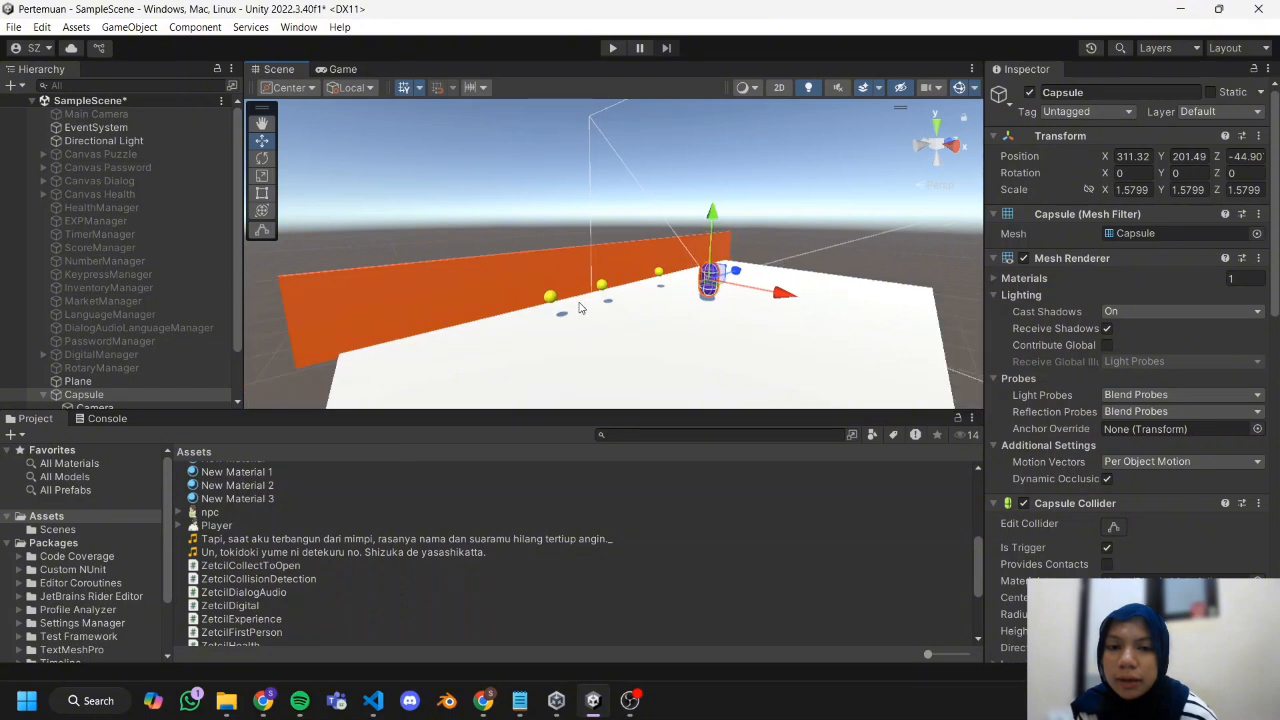
scroll(580, 309, "up", 5)
middle_click_drag(566, 286, 582, 262)
scroll(473, 316, "down", 1)
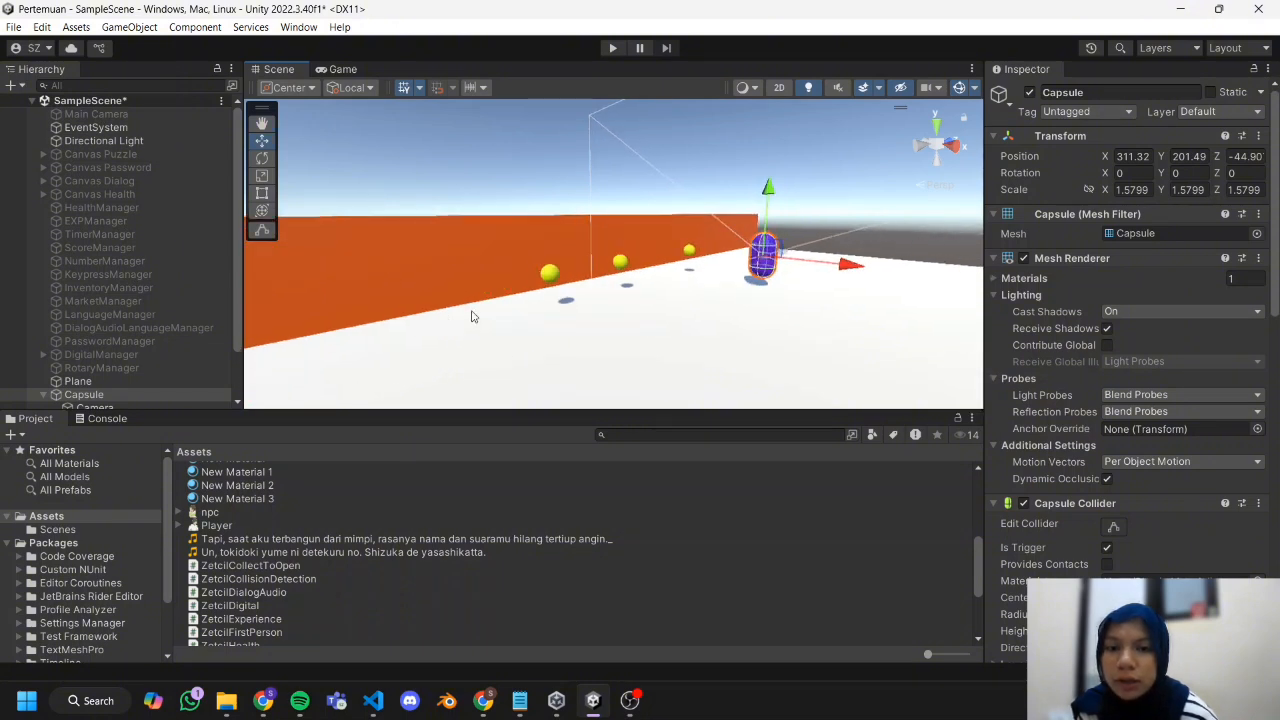
Create a new C# script named ZetcilOrderToOpen in the project's Assets folder.
scroll(327, 548, "down", 3)
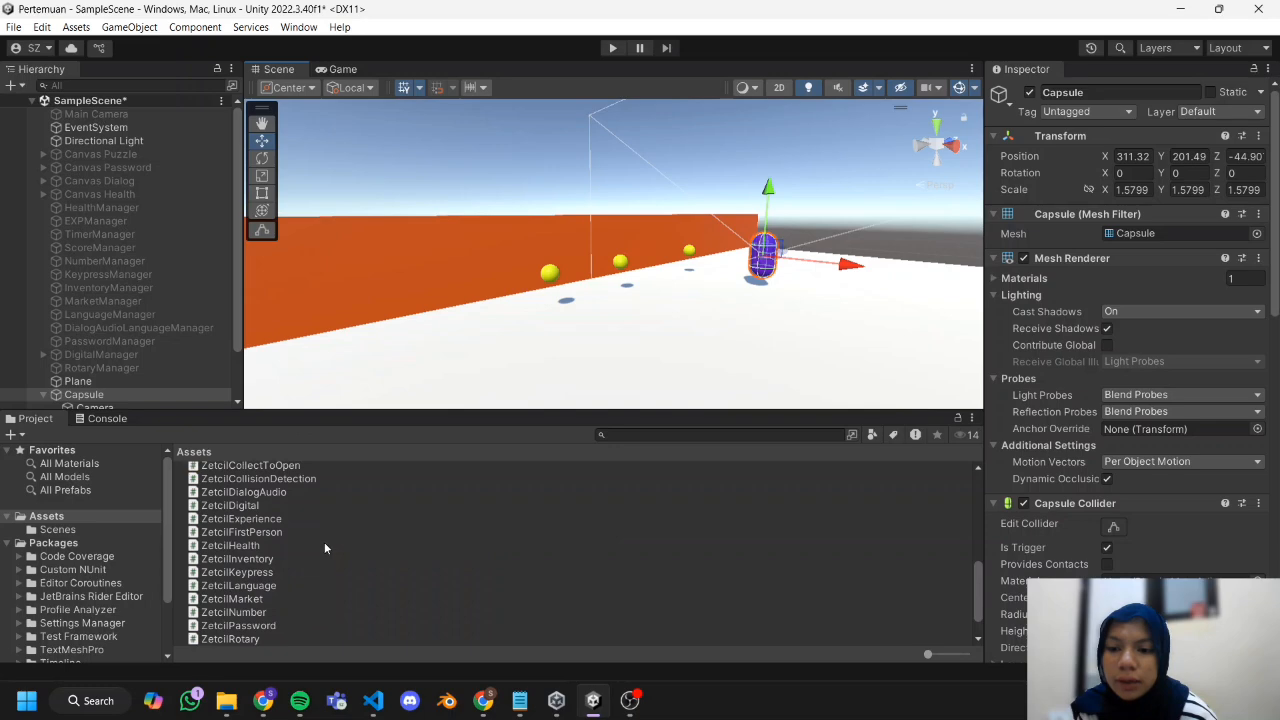
right_click(324, 546)
mouse_move(457, 90)
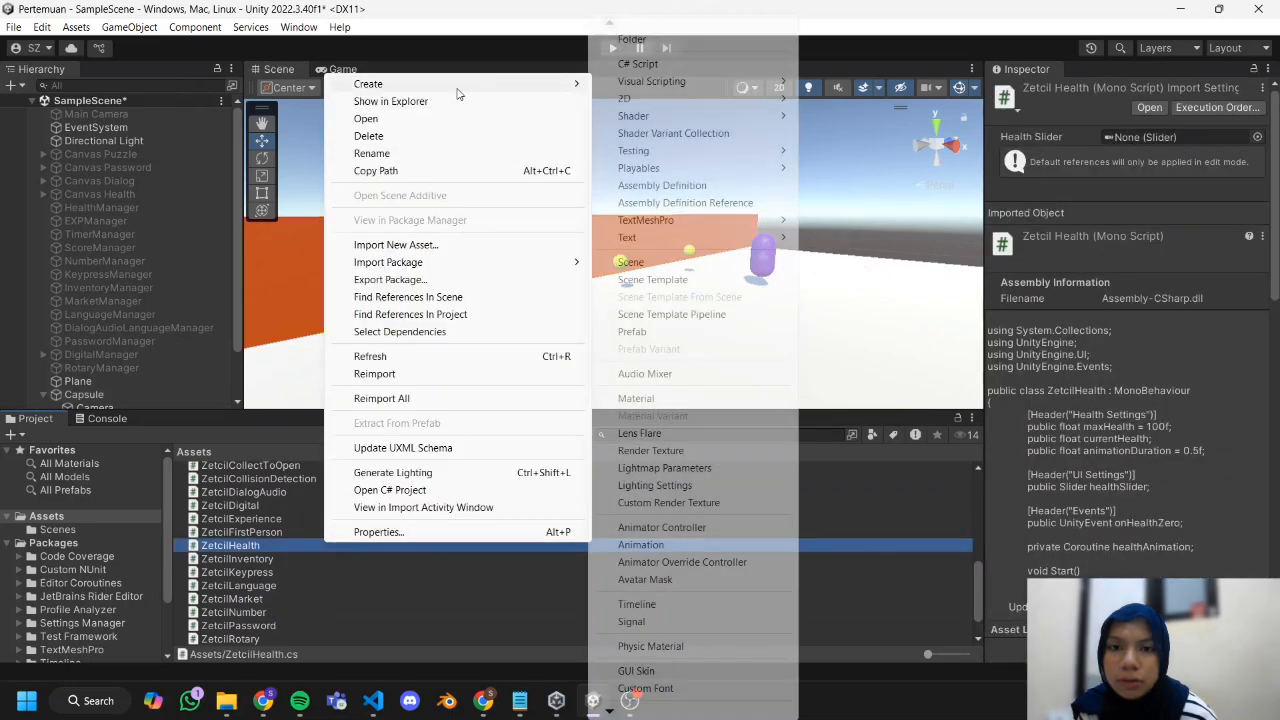
left_click(637, 64)
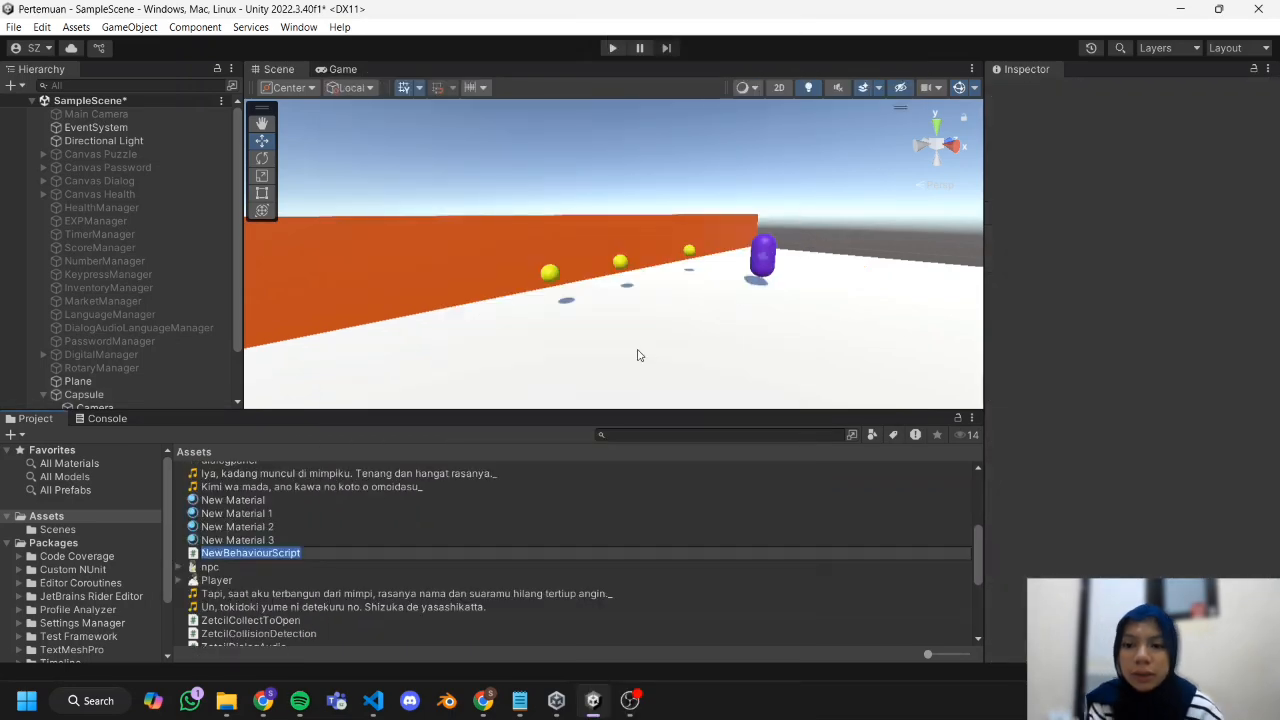
type("Z")
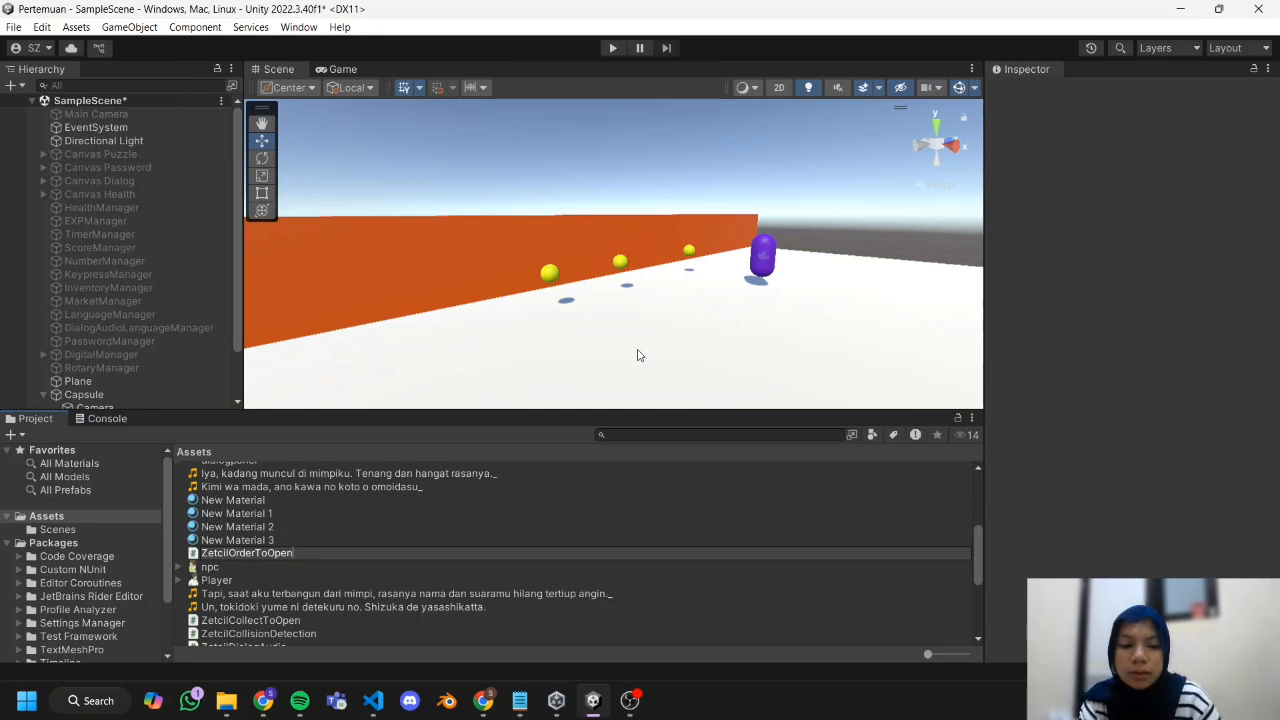
type("etcilOrderToOpen")
key("Return")
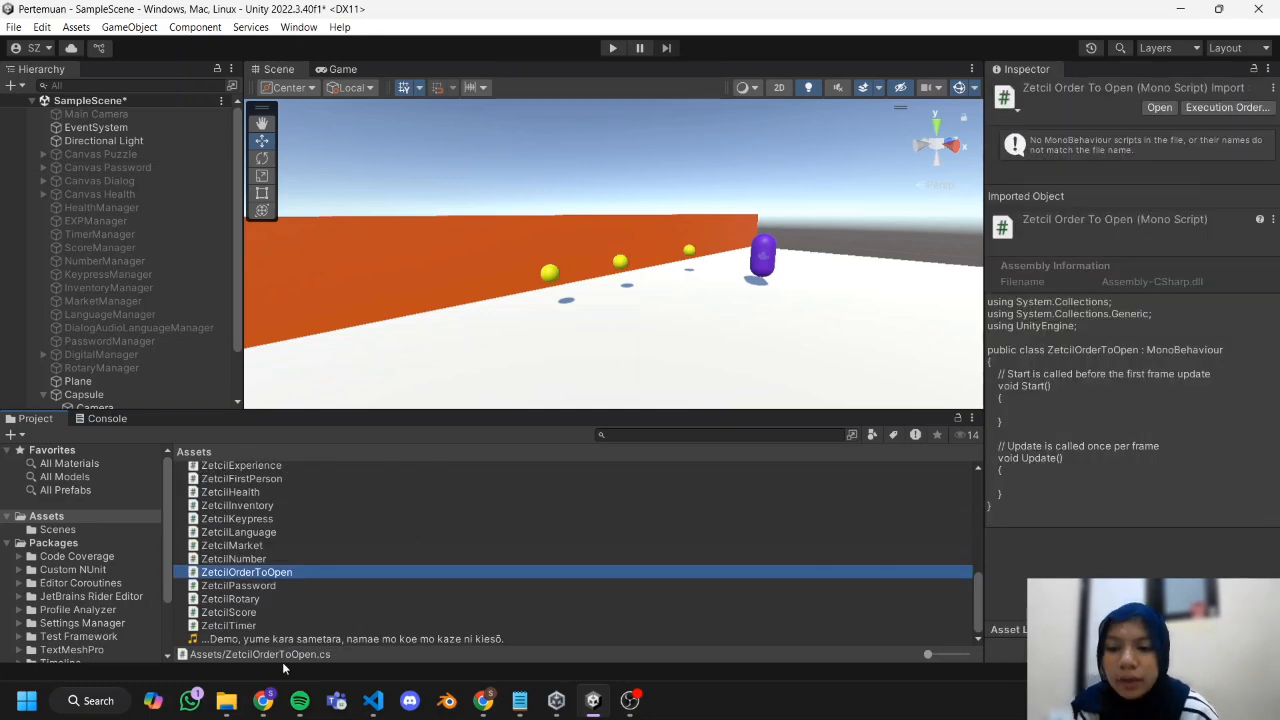
Switch to Chrome and copy the ZetcilOrderToOpen.cs code from section 9.3.1 of the Practical Module Chapter 09 document.
left_click(263, 700)
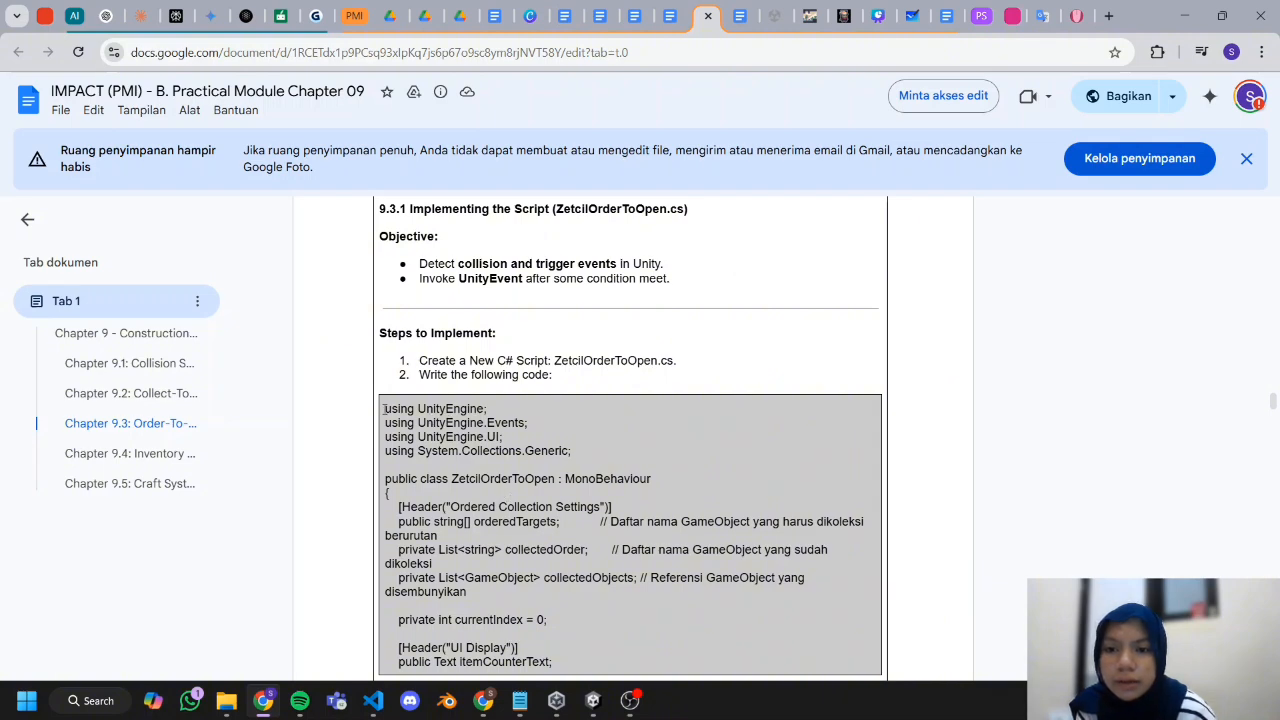
left_click_drag(384, 408, 430, 480)
key("ctrl+c")
Return to Unity, open the ZetcilOrderToOpen script in the code editor, replace its entire contents with the copied code and save it.
left_click(593, 700)
double_click(476, 570)
key("ctrl+a")
key("ctrl+v")
key("ctrl+s")
key("alt+Tab")
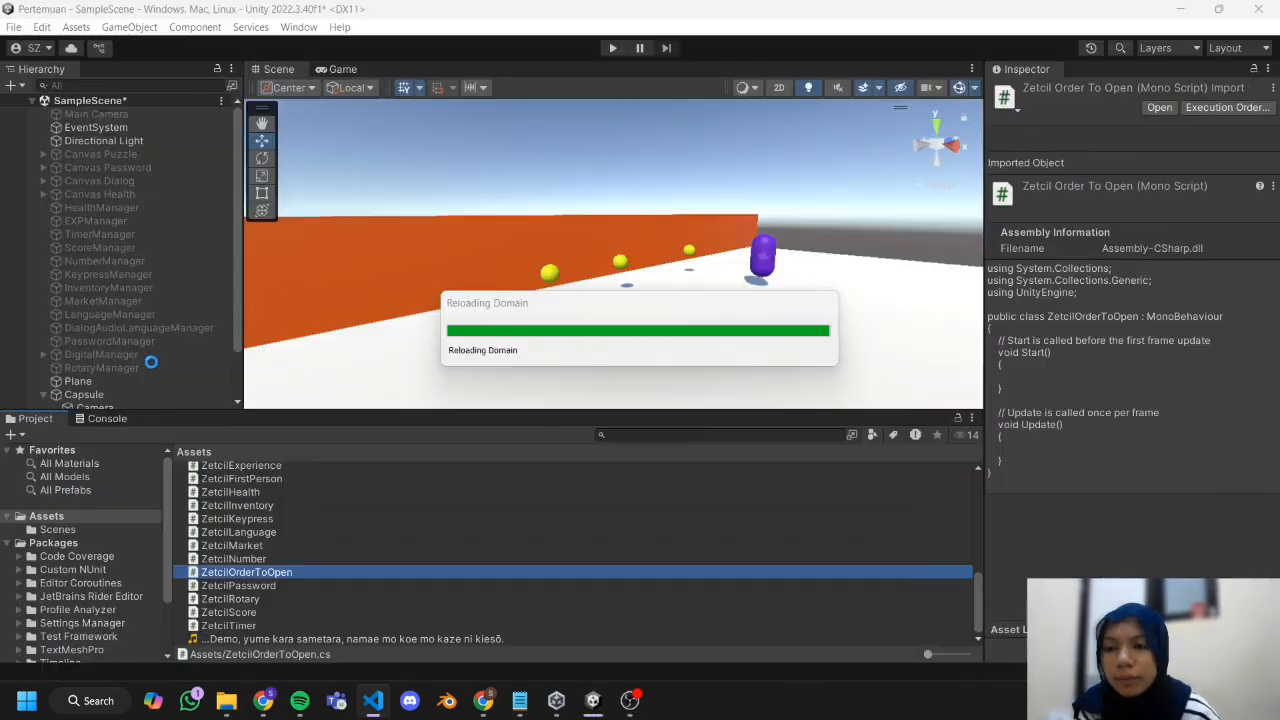
Replace the Capsule's Zetcil Collect To Open component with the ZetcilOrderToOpen script.
scroll(128, 370, "down", 3)
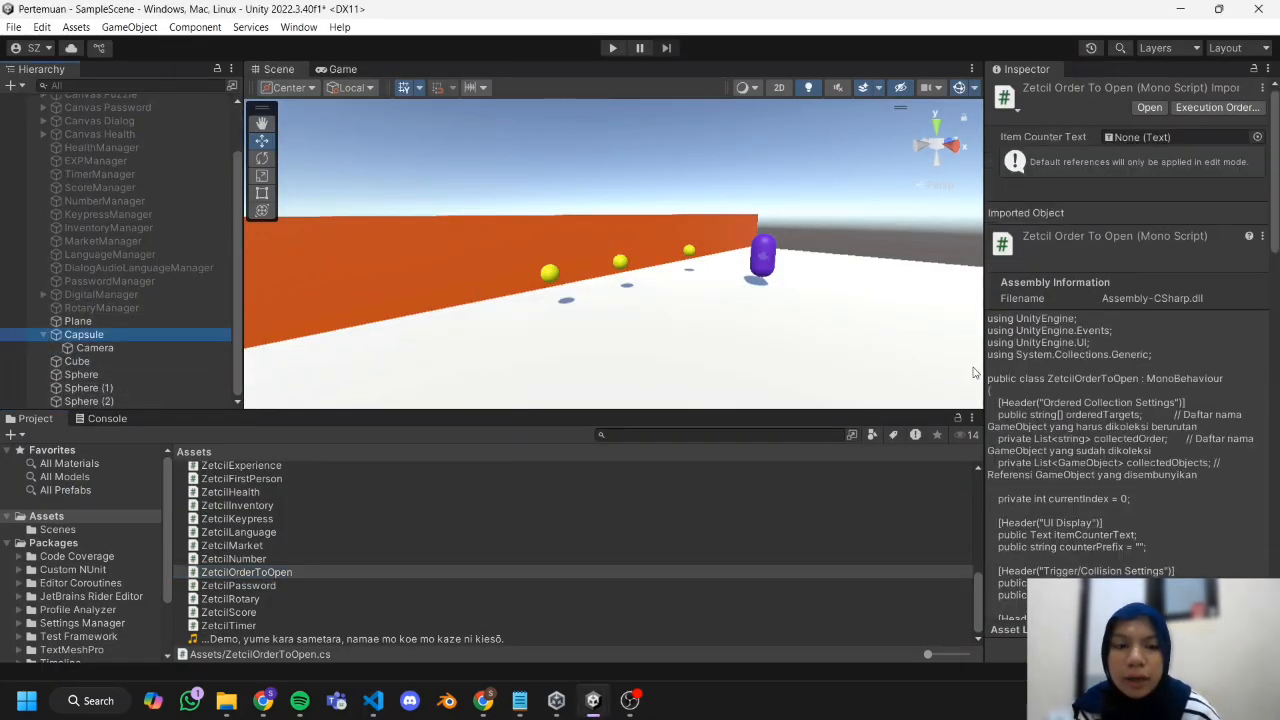
scroll(1113, 320, "down", 15)
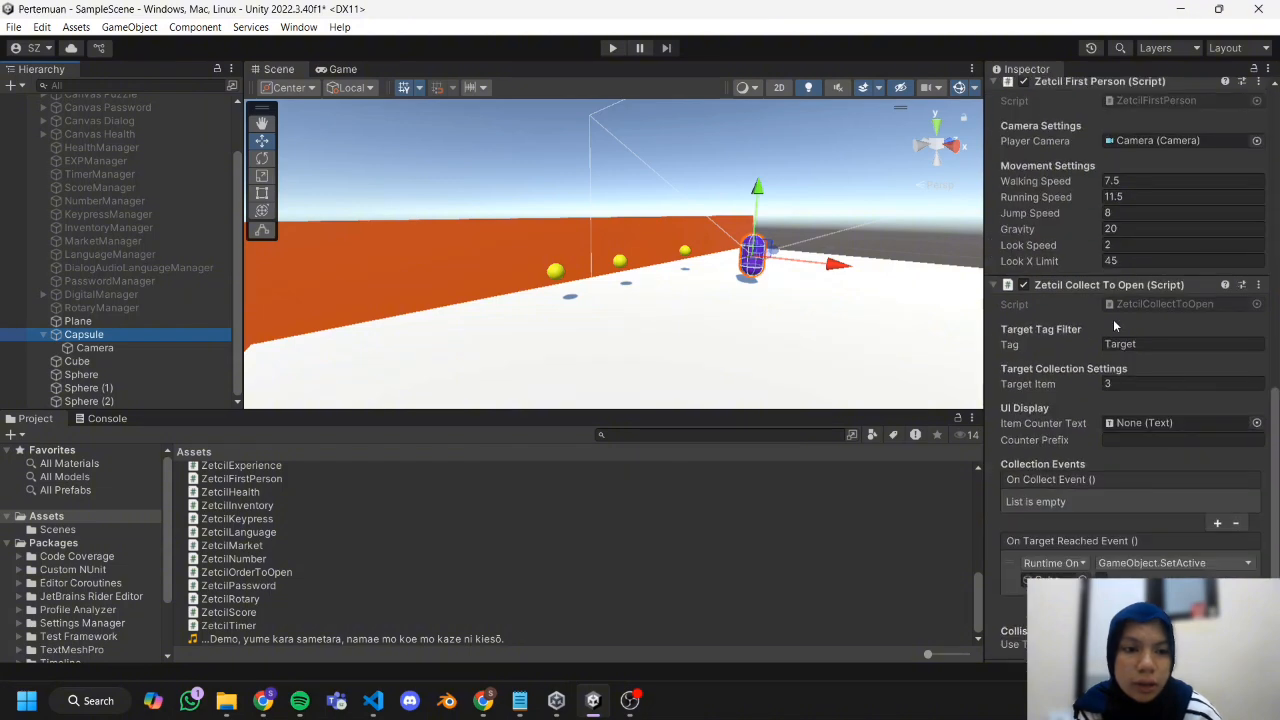
left_click(1260, 285)
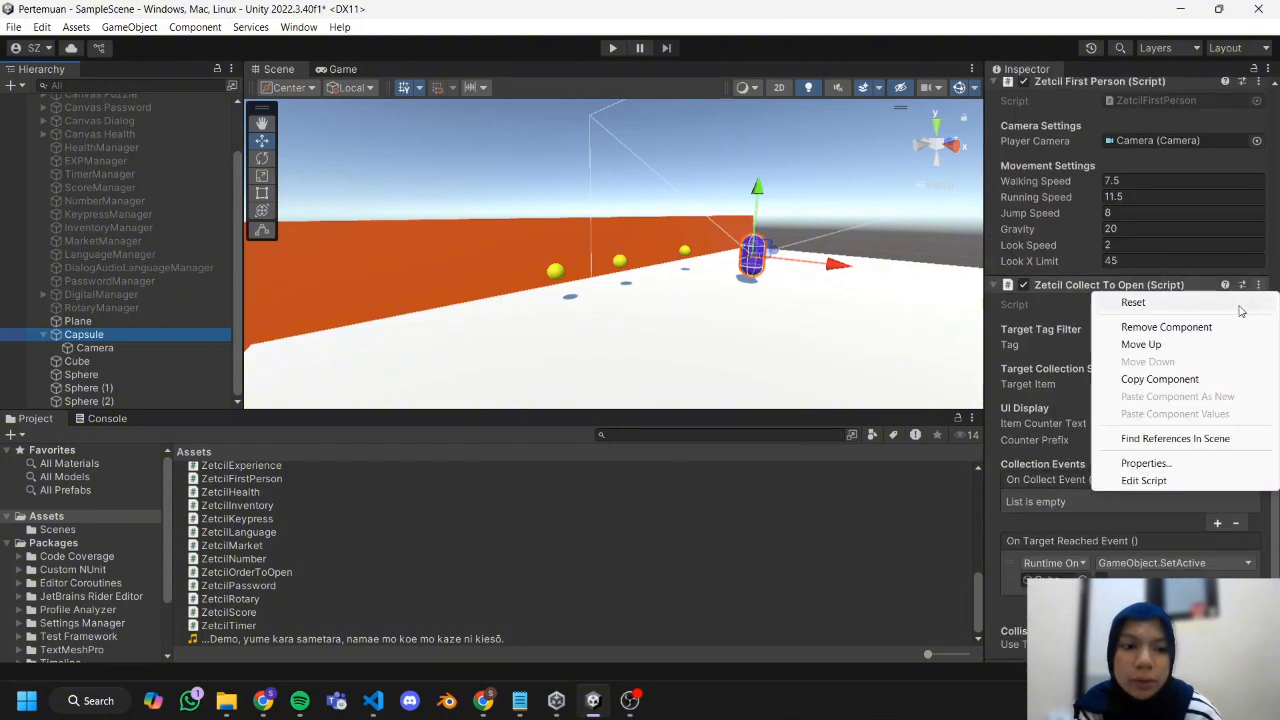
left_click(1162, 327)
left_click_drag(273, 572, 150, 336)
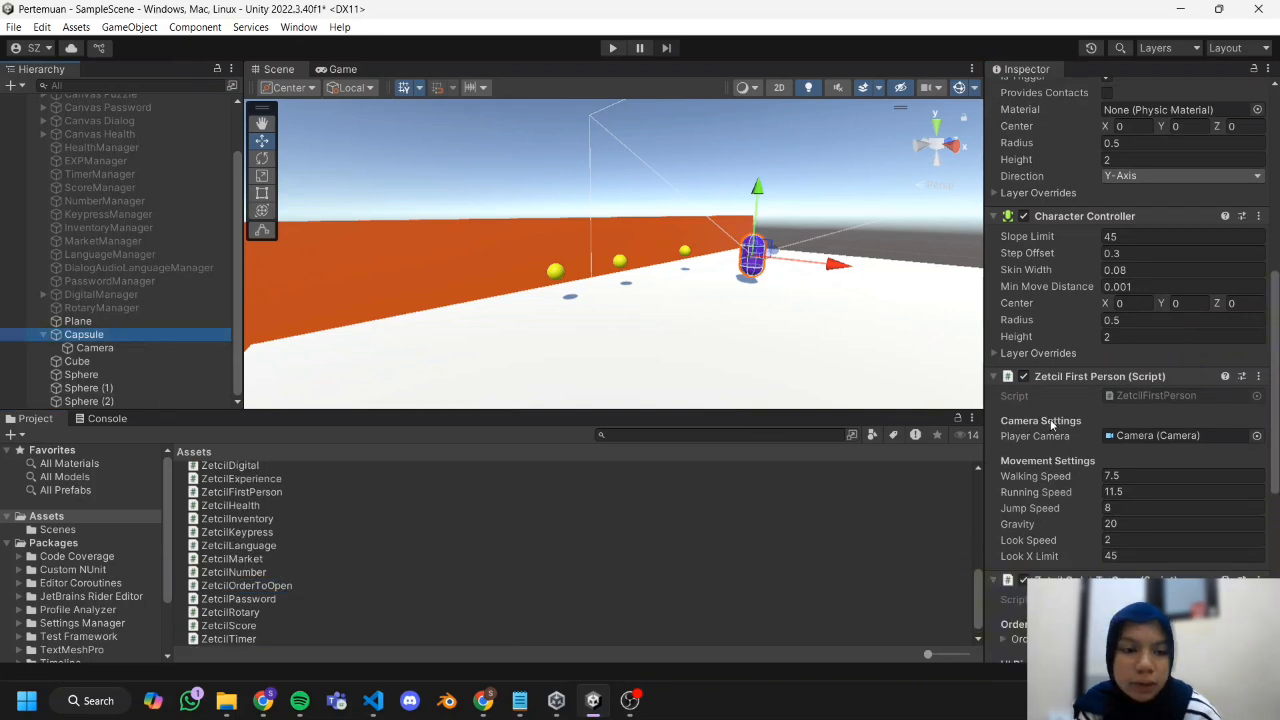
Set the size of the Capsule's Ordered Targets list to 3 in the Zetcil Order To Open component.
scroll(1080, 420, "down", 8)
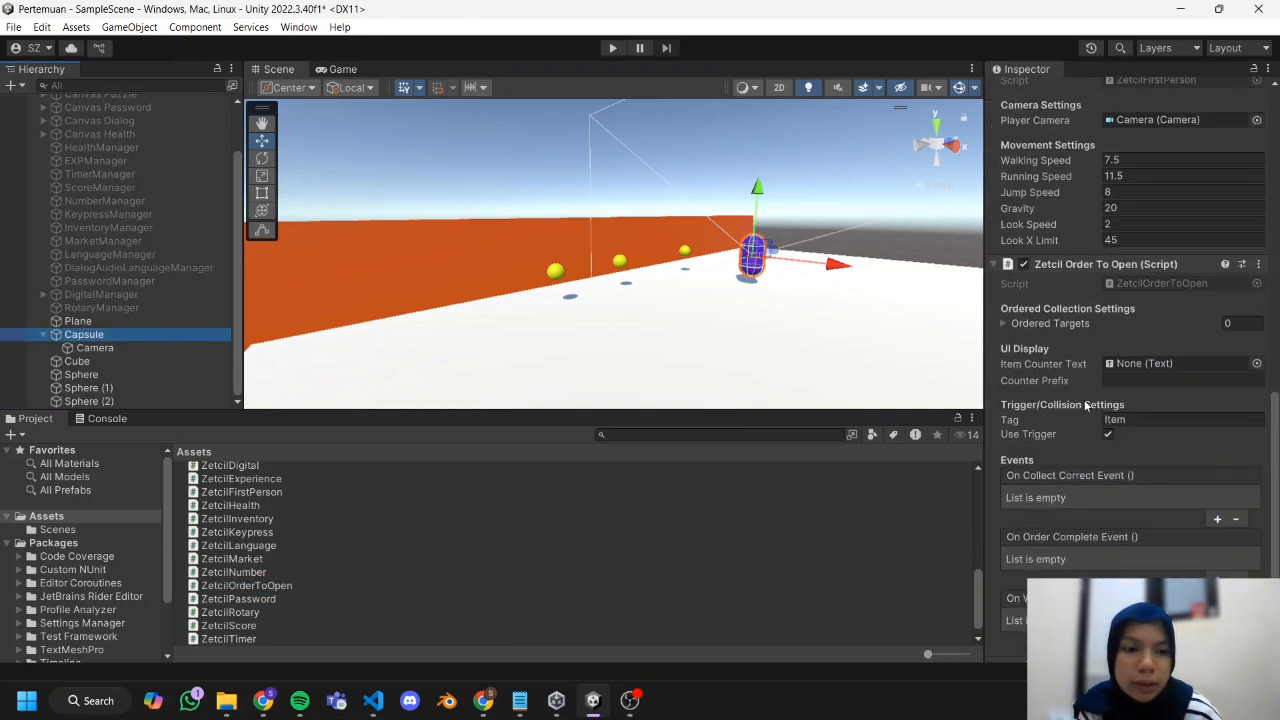
left_click(1074, 321)
left_click(1080, 324)
left_click(1076, 326)
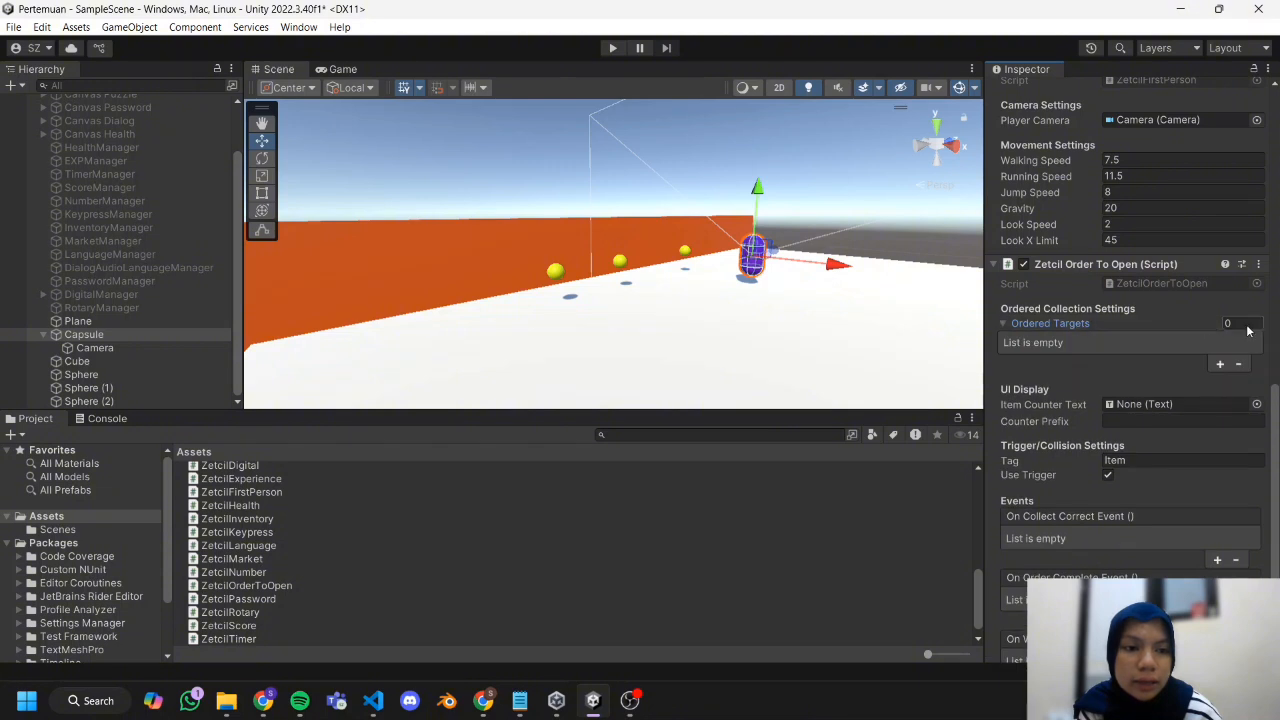
left_click(1247, 325)
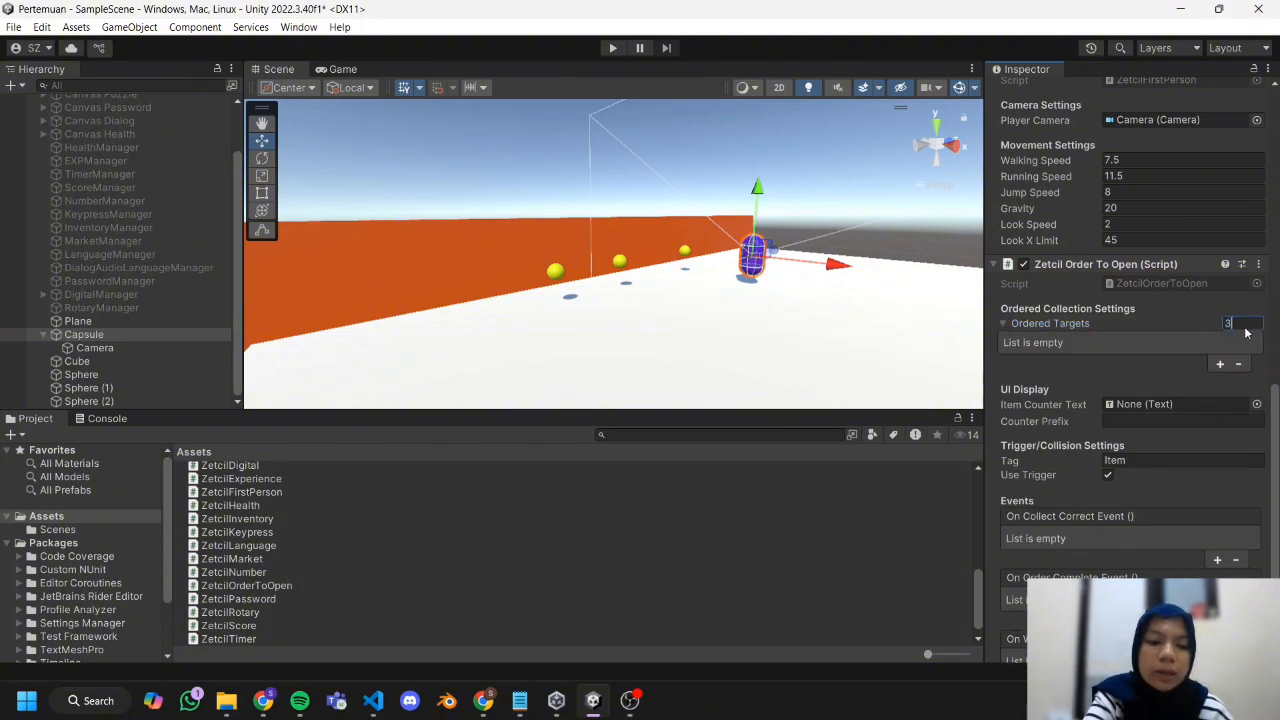
key("Return")
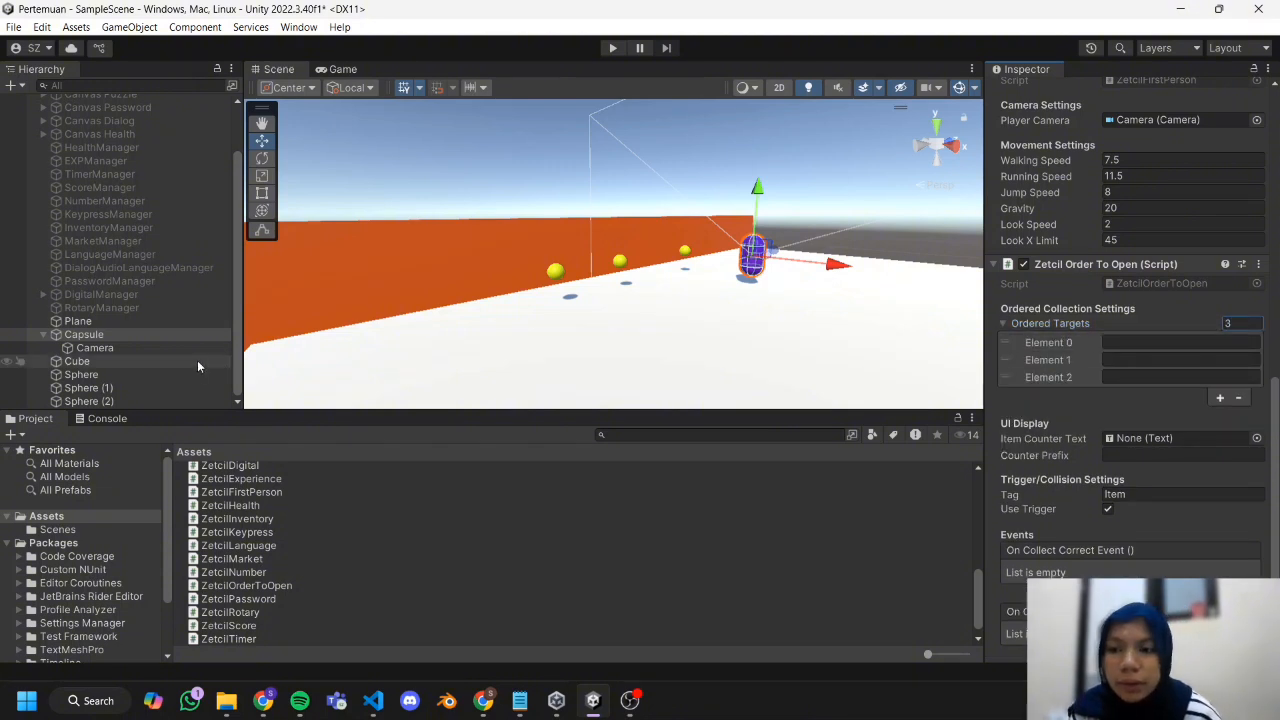
Fill Ordered Targets elements 0, 1 and 2 on the Capsule with the names Sphere, Sphere (1) and Sphere (2).
left_click(178, 373)
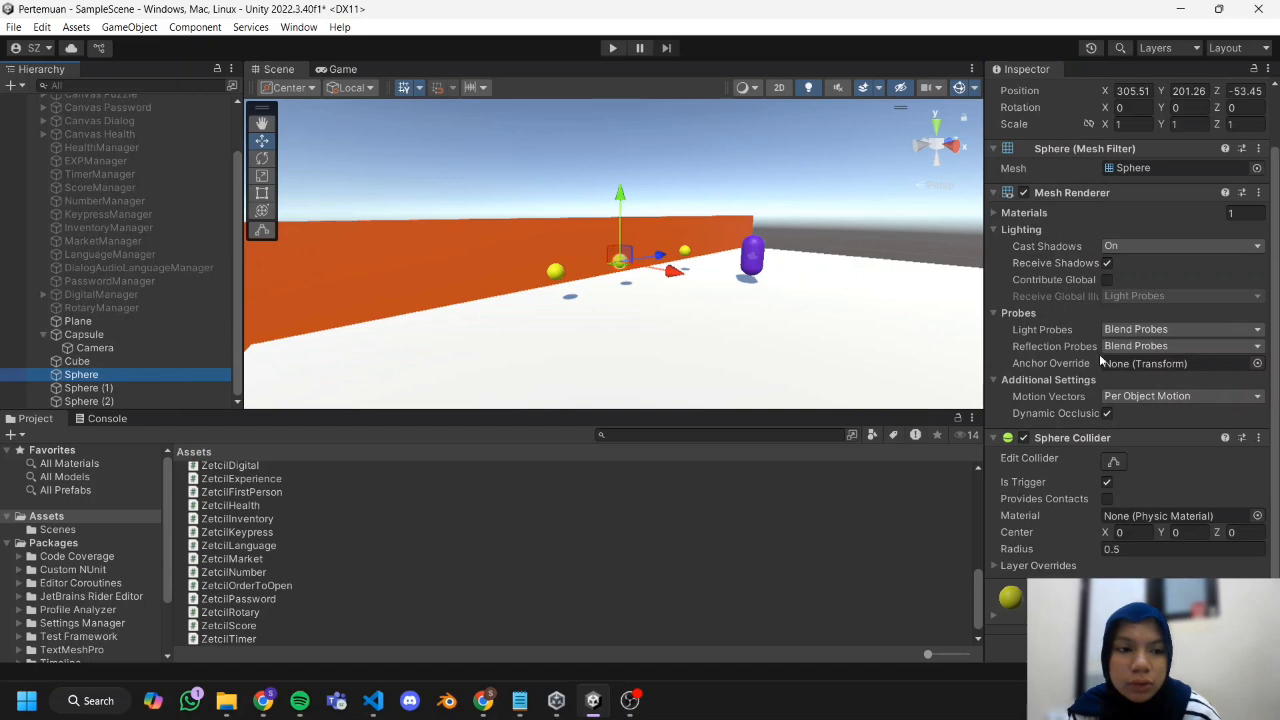
left_click(110, 333)
scroll(1082, 343, "down", 4)
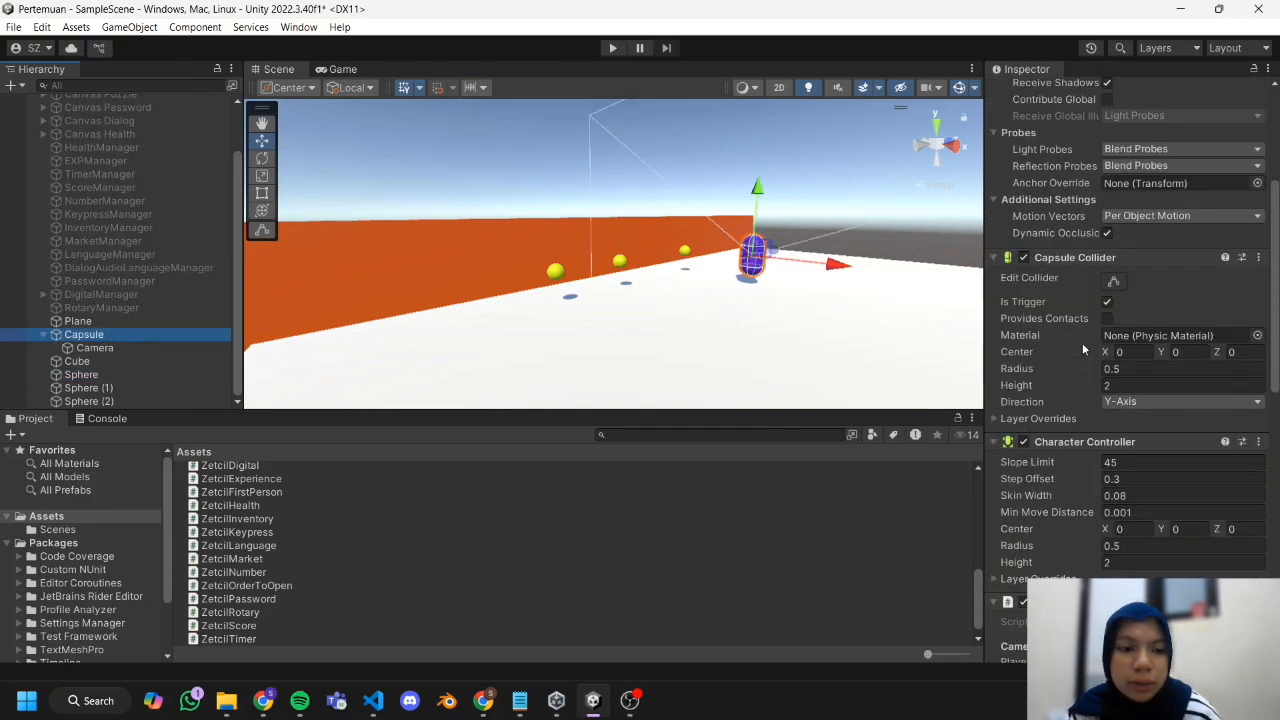
scroll(1082, 343, "down", 15)
scroll(1096, 316, "up", 1)
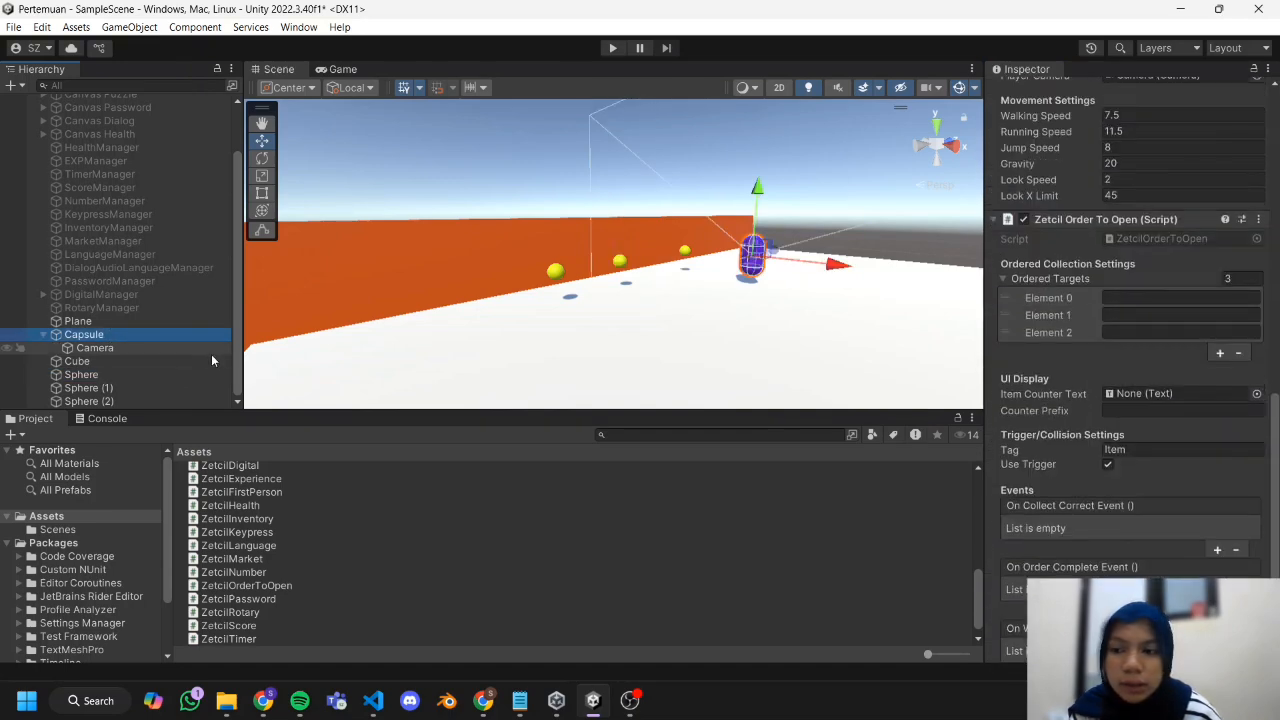
left_click(1136, 332)
left_click(1141, 302)
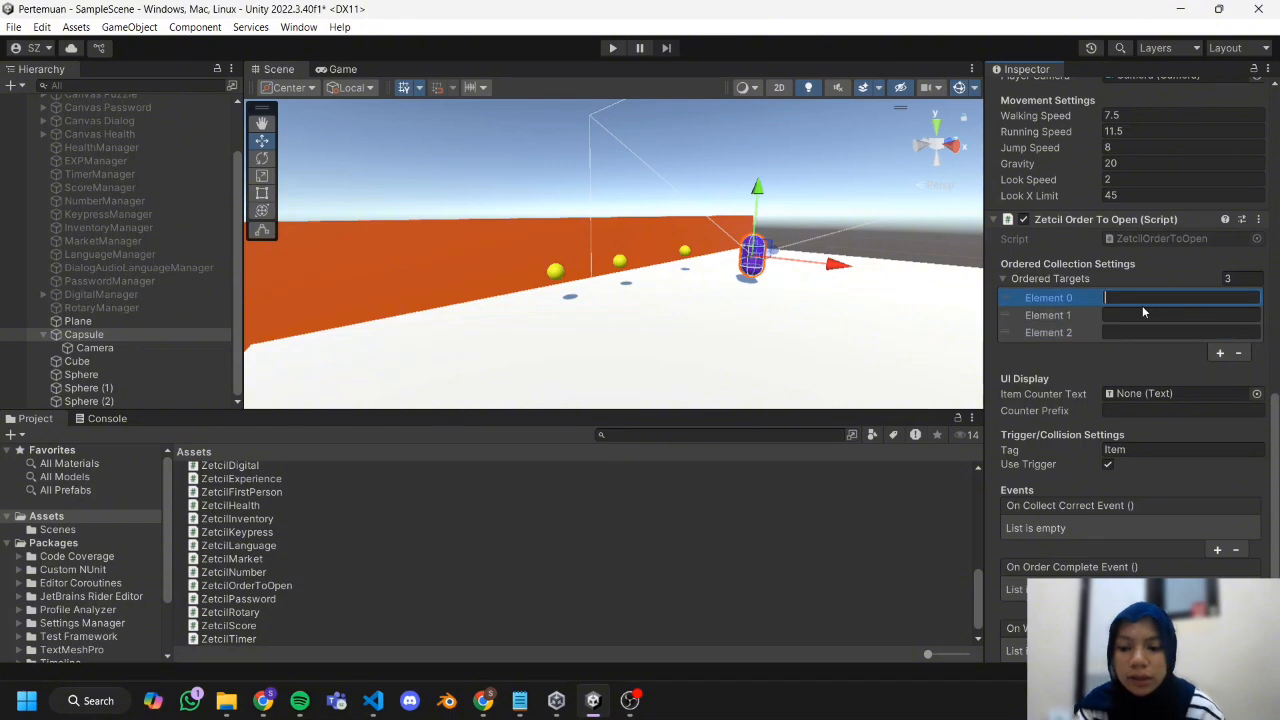
type("Sphere")
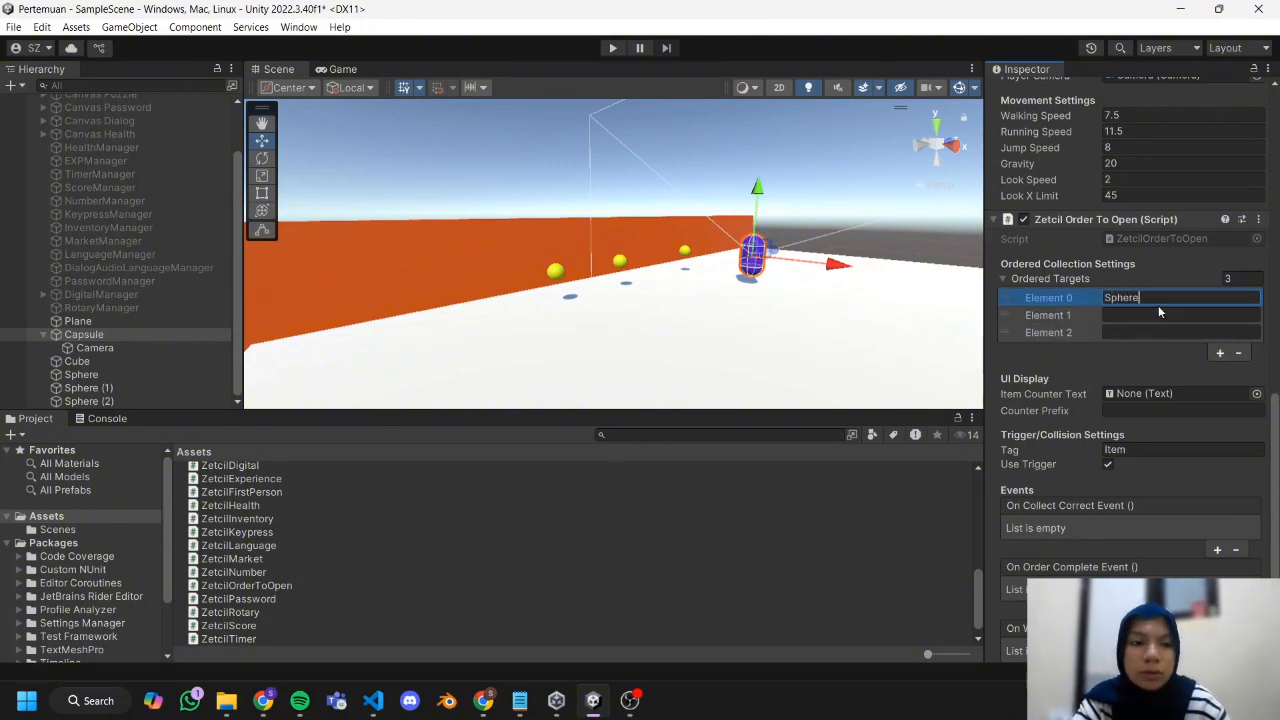
left_click(1152, 312)
type("Sphere (1)")
left_click(1140, 333)
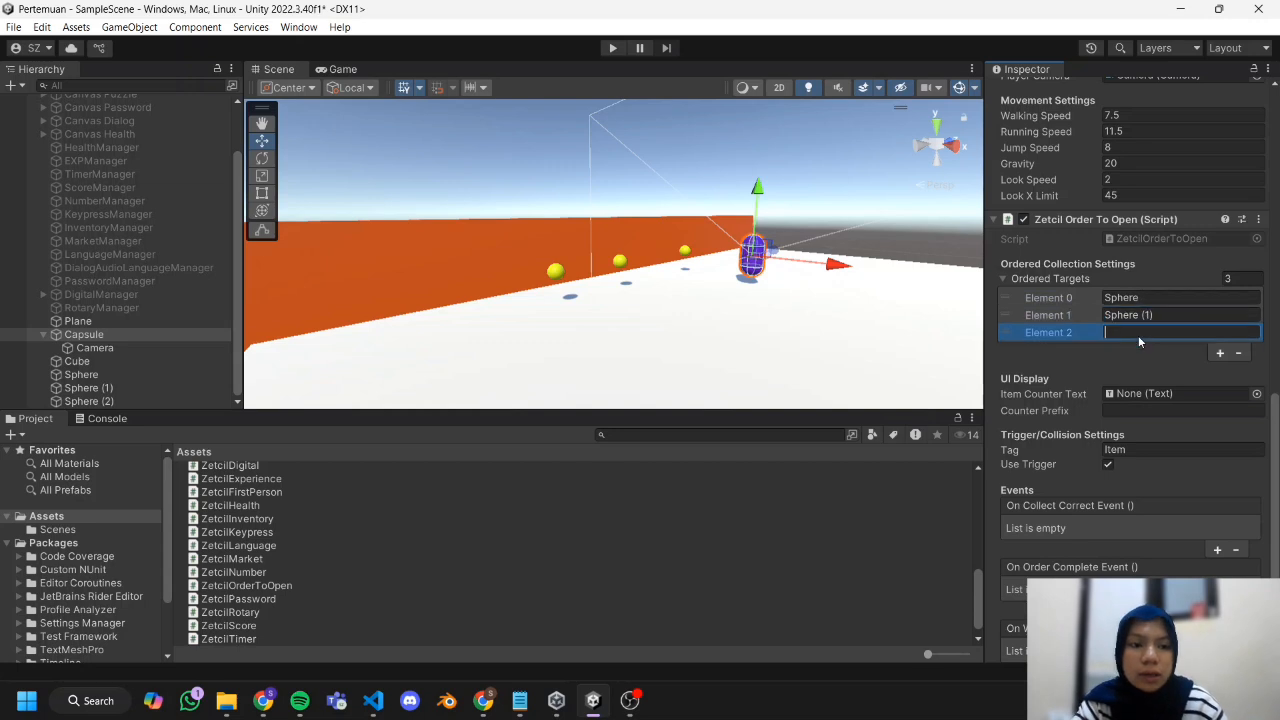
type("Sphere (2)")
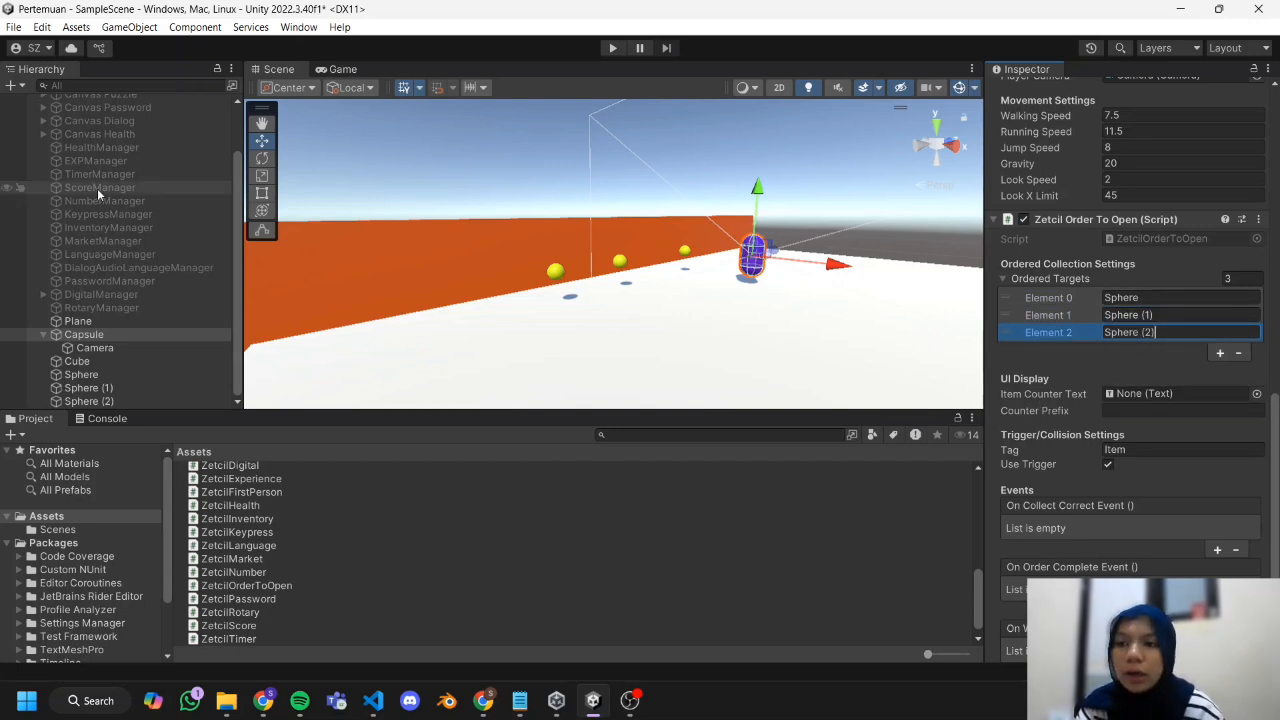
Create a UI Canvas and place it at the scene's root level, directly below the Directional Light.
scroll(97, 188, "up", 3)
left_click(106, 128)
right_click(111, 132)
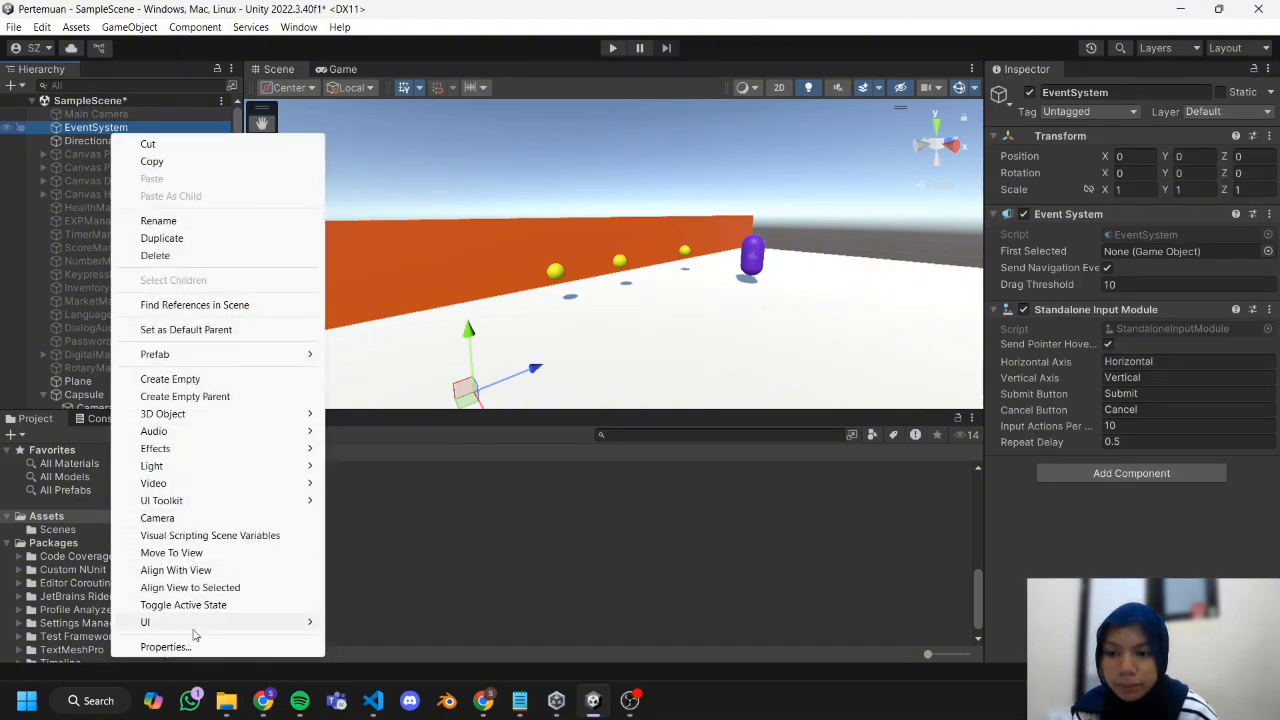
mouse_move(240, 622)
left_click(360, 582)
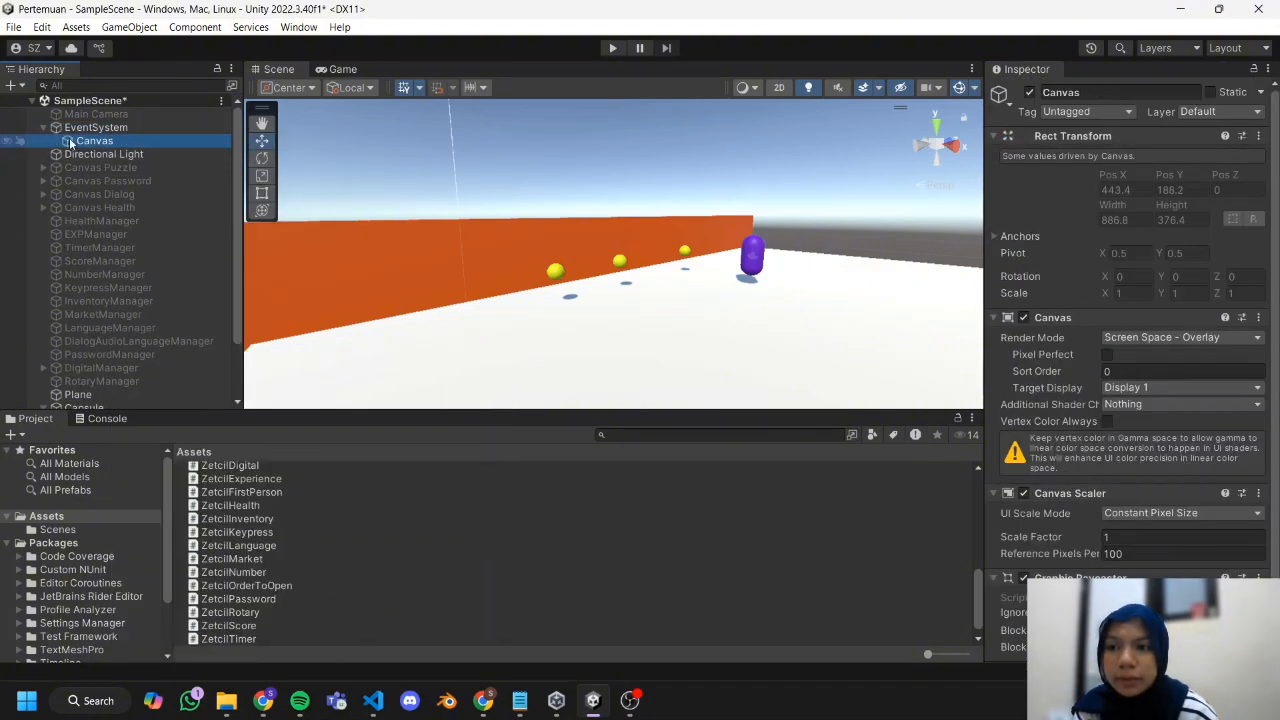
left_click_drag(57, 159, 55, 160)
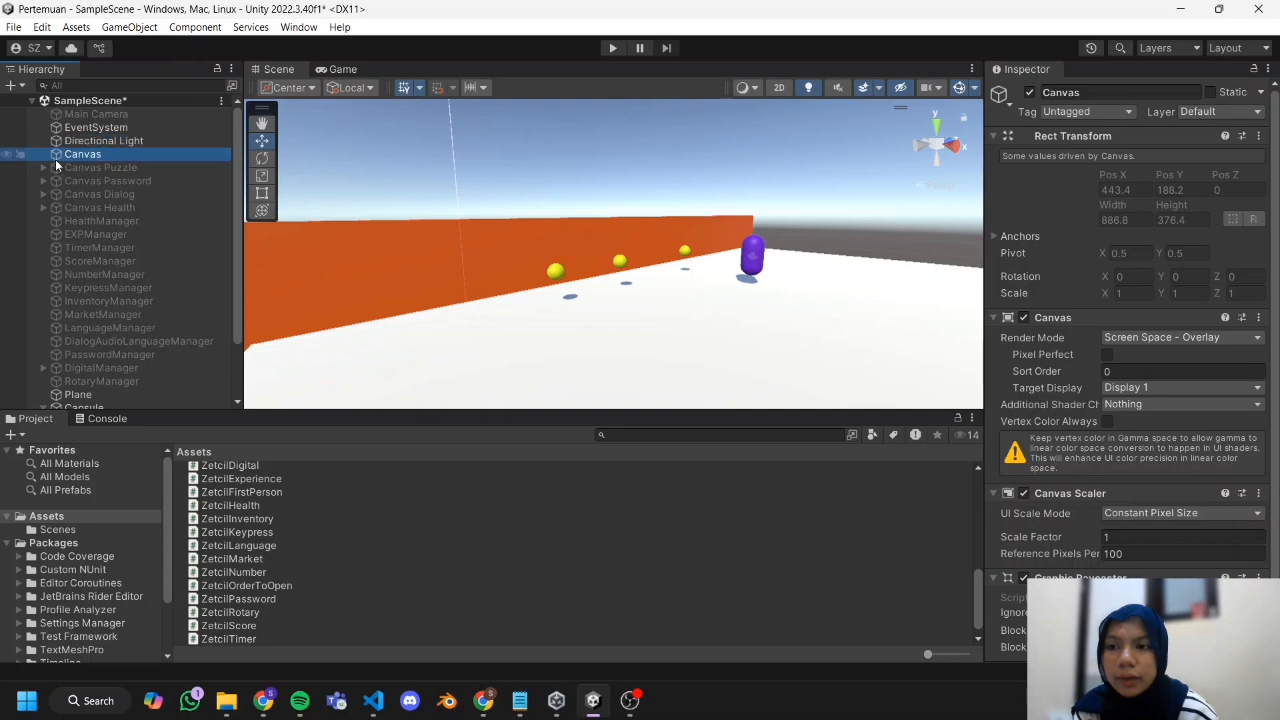
Add a legacy Text object as a child of the new Canvas.
right_click(146, 157)
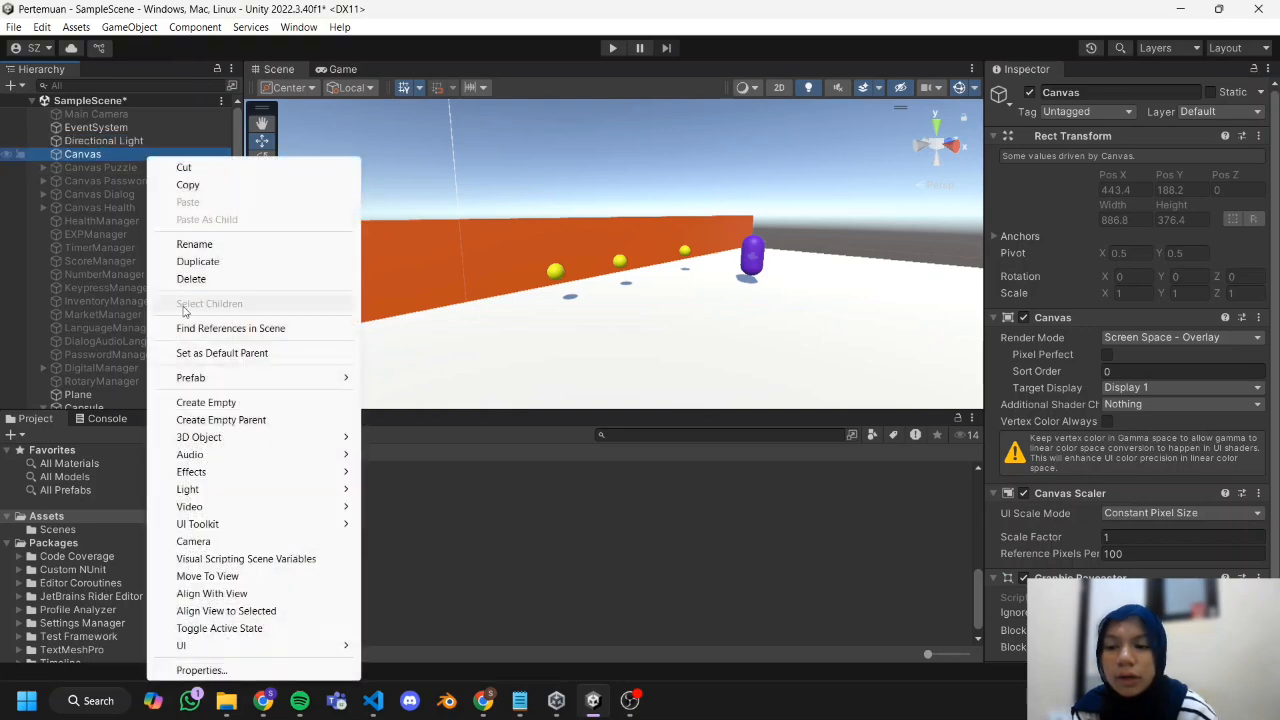
mouse_move(230, 645)
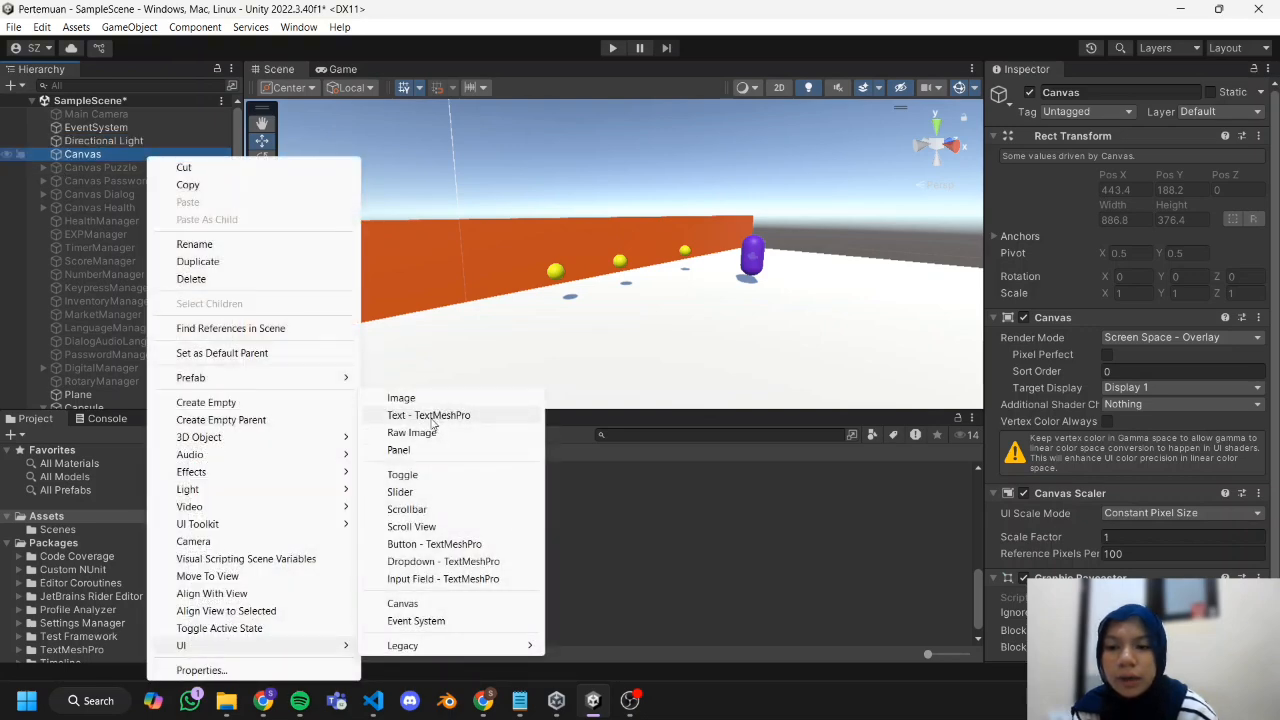
mouse_move(414, 645)
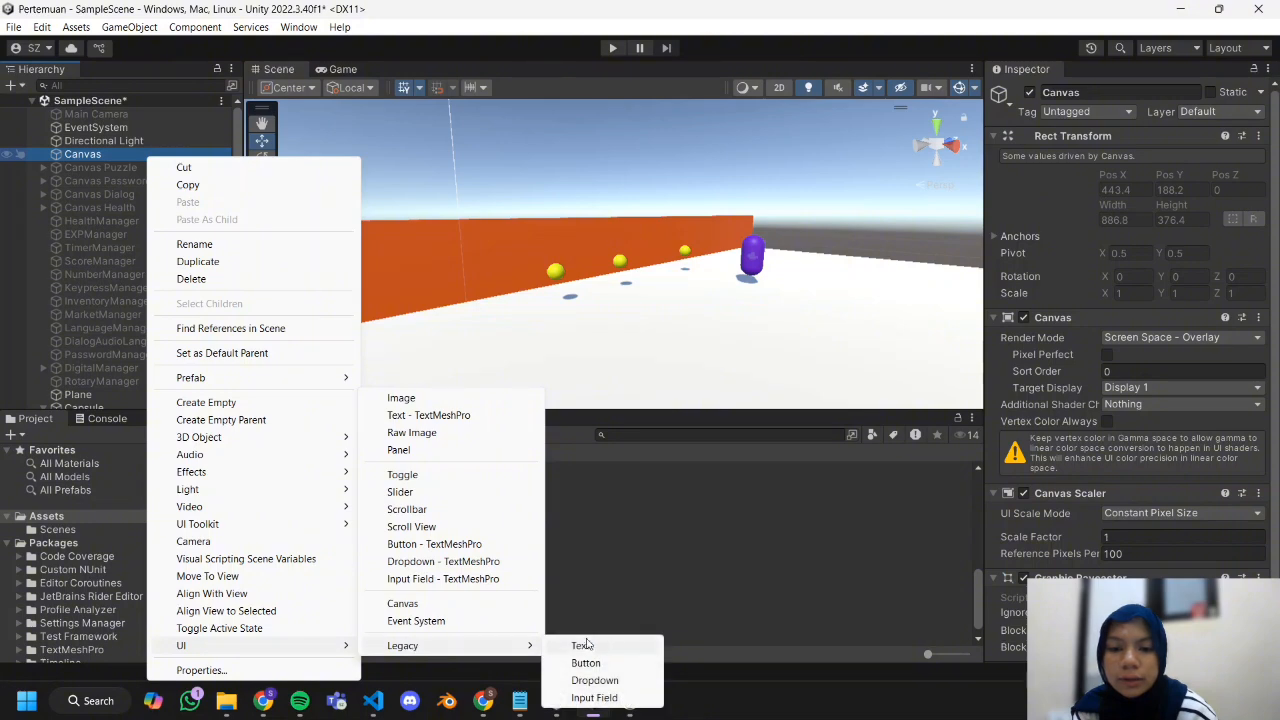
left_click(606, 648)
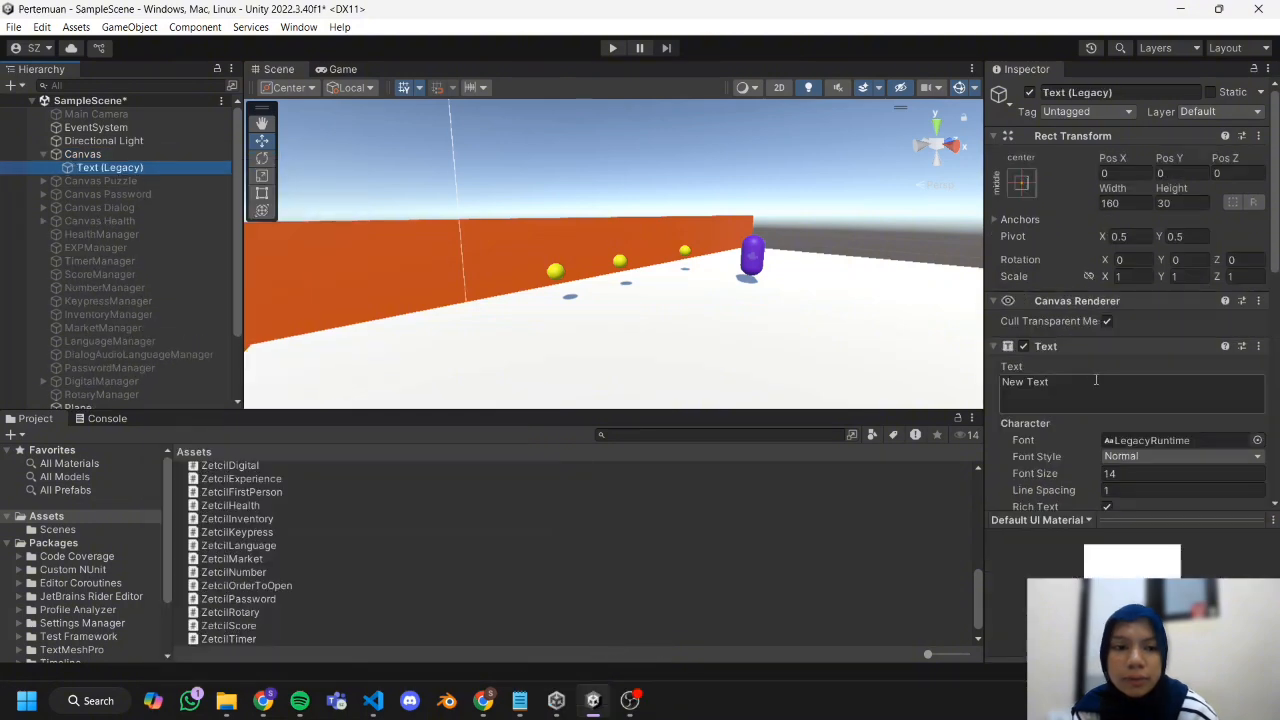
Set the new legacy text's font size to 27 and center its alignment horizontally and vertically.
double_click(101, 157)
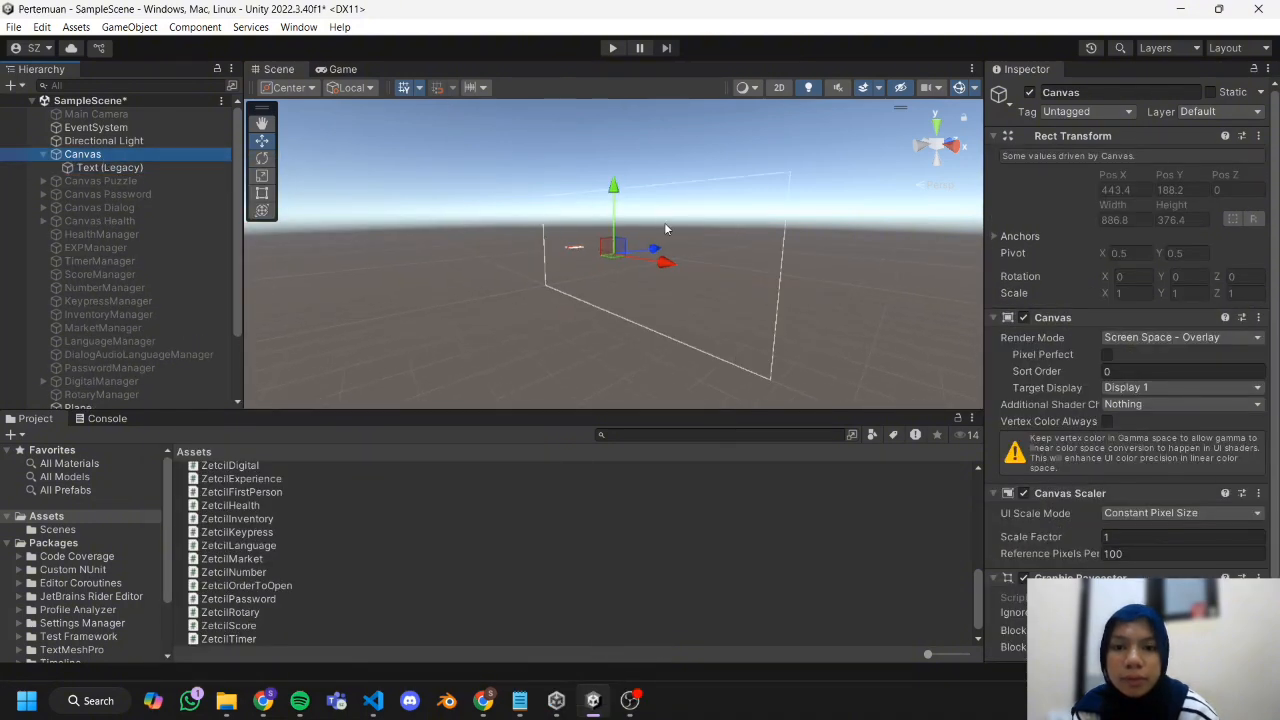
left_click(779, 88)
left_click(602, 254)
left_click_drag(1043, 473, 143, 280)
scroll(1148, 430, "down", 2)
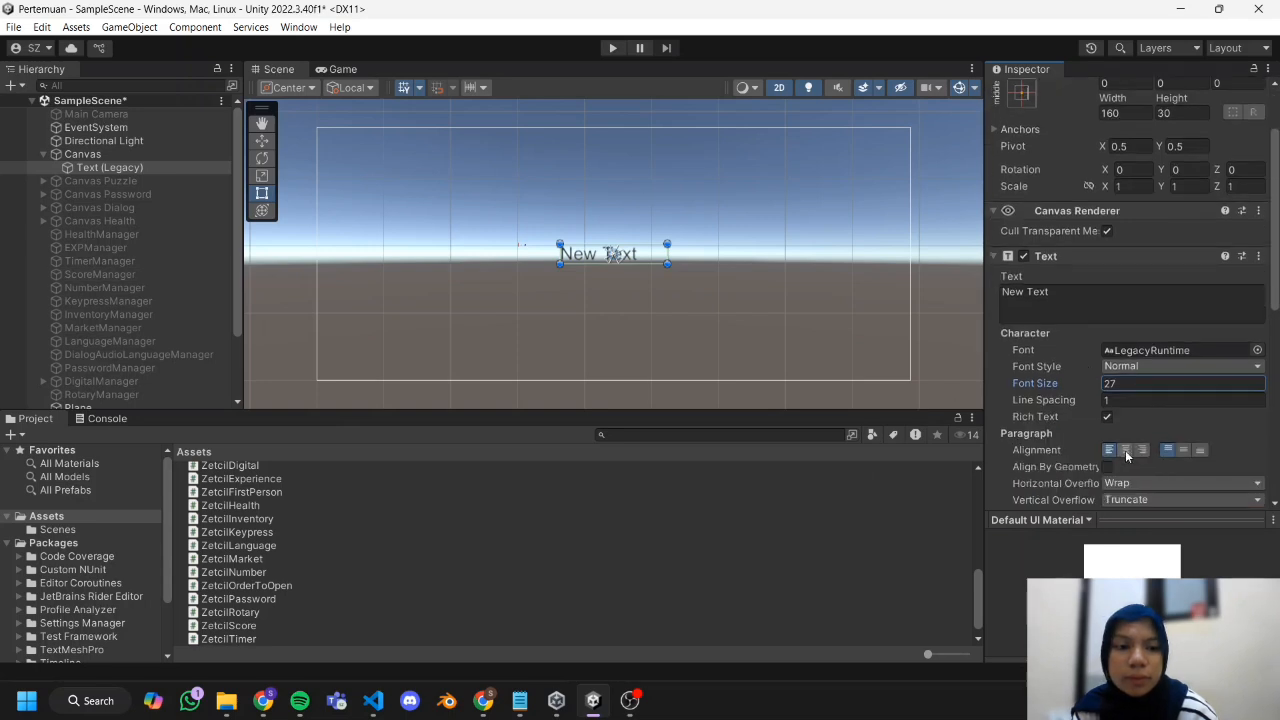
left_click(1125, 451)
left_click(1184, 451)
Move the text straight up near the canvas's upper edge, to about Pos Y 150, and return the scene to 3D view.
left_click(262, 142)
left_click_drag(619, 193, 620, 92)
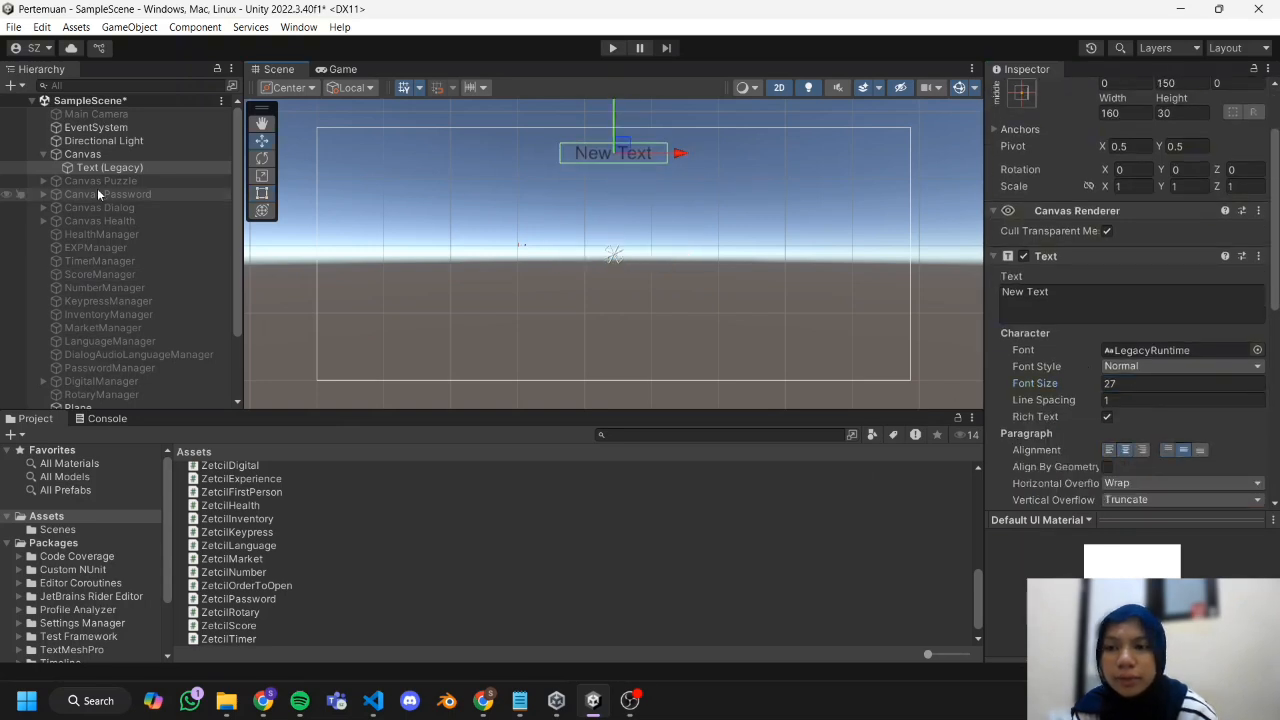
scroll(111, 187, "down", 3)
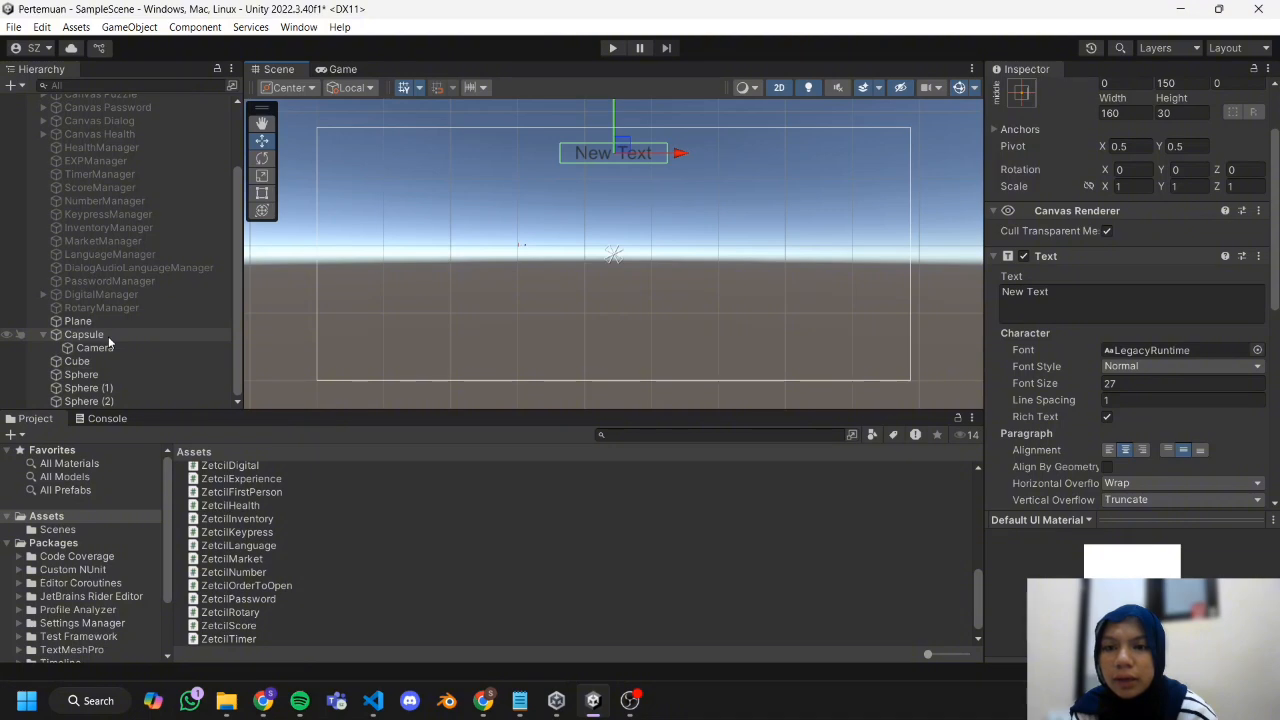
left_click(786, 88)
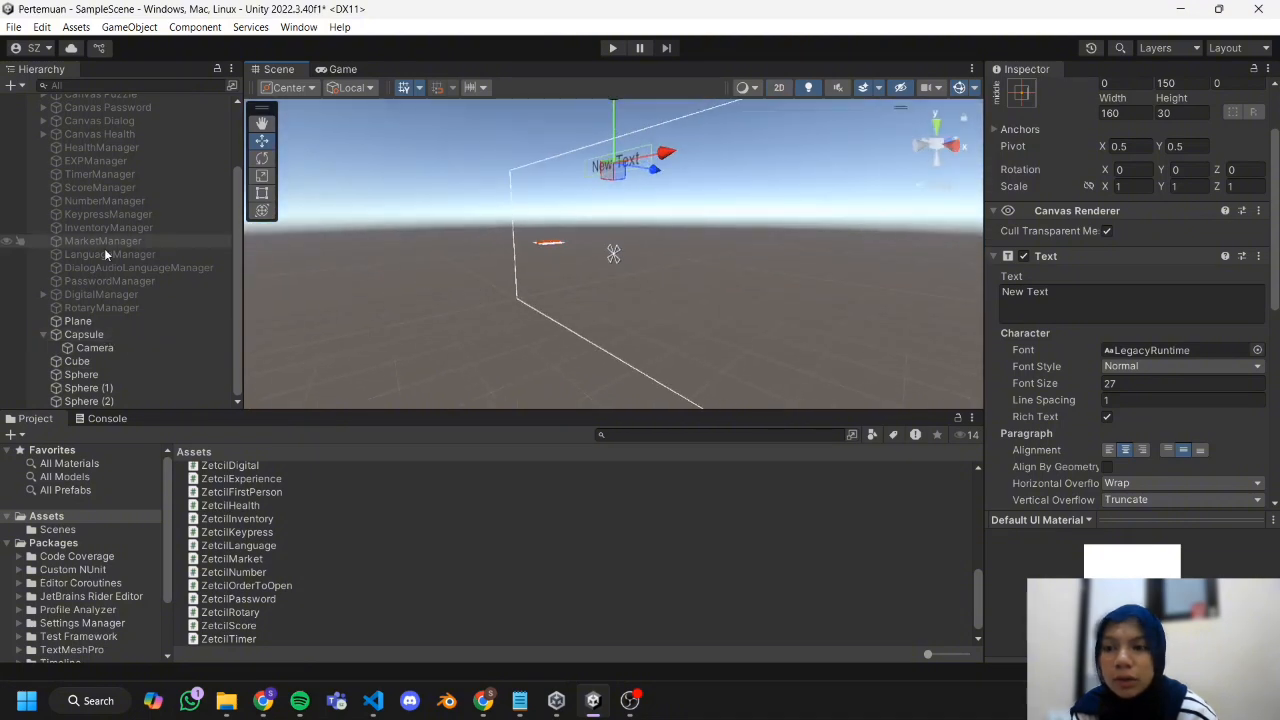
On the Capsule's Zetcil Order To Open component, assign Text (Legacy) as Item Counter Text and set Counter Prefix to "Bola:".
double_click(124, 333)
scroll(540, 324, "up", 1)
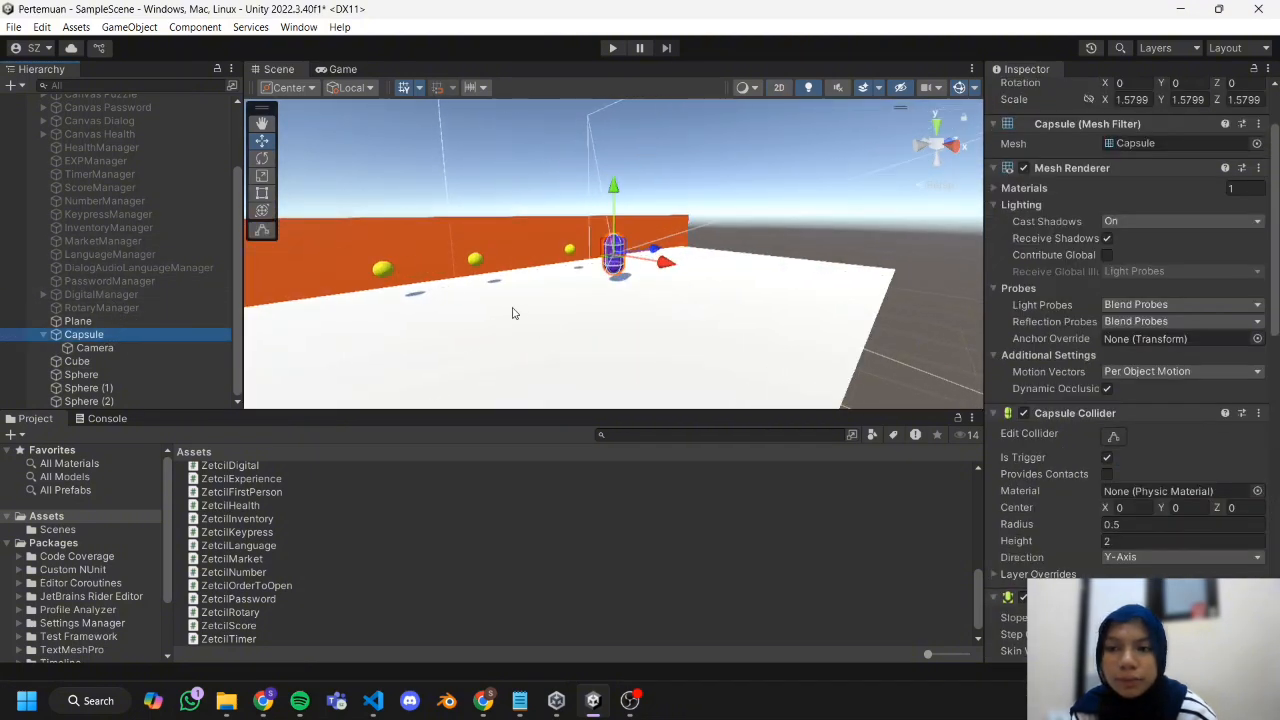
scroll(1183, 356, "down", 15)
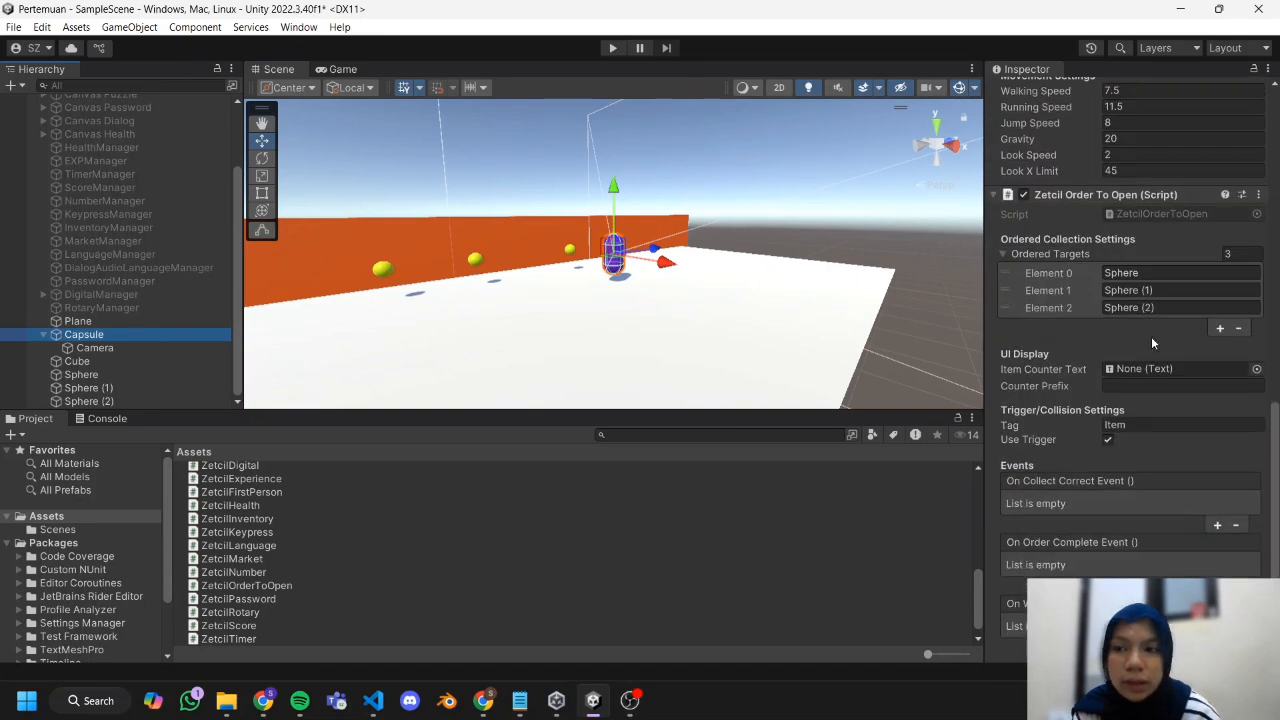
scroll(161, 215, "up", 3)
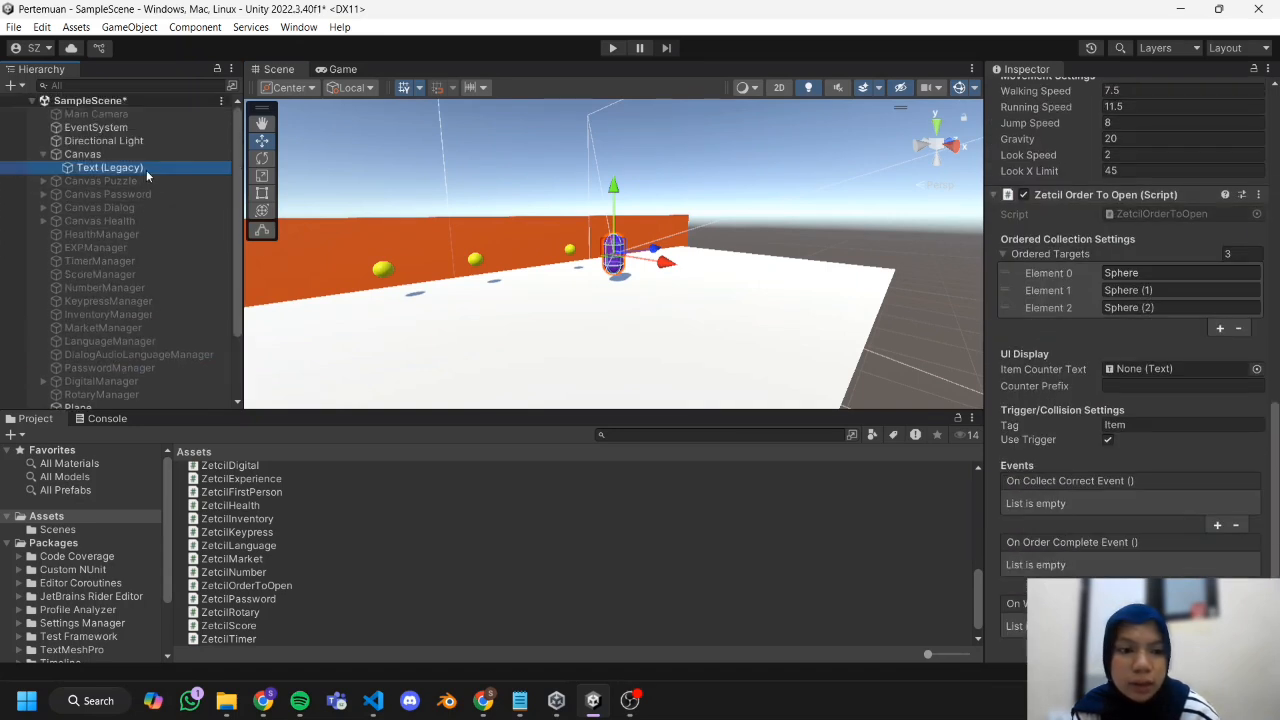
left_click(1075, 453)
left_click_drag(1075, 453, 1137, 372)
left_click(1138, 386)
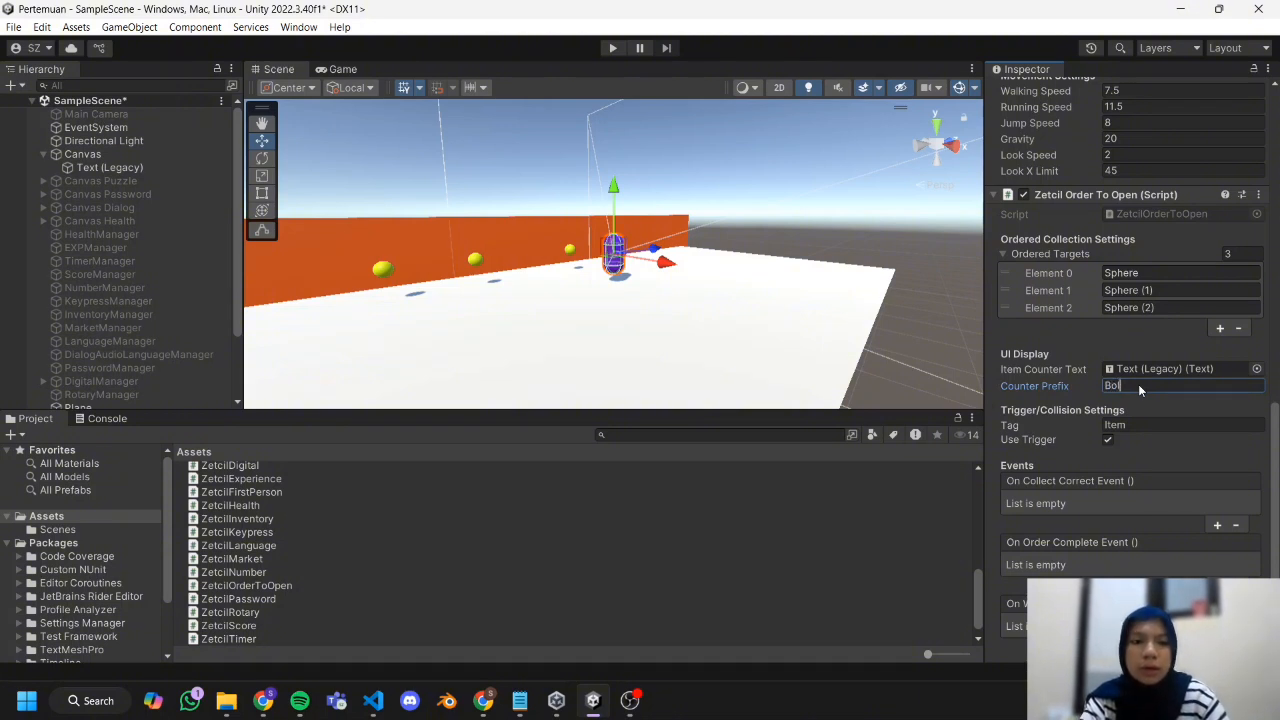
type("a:")
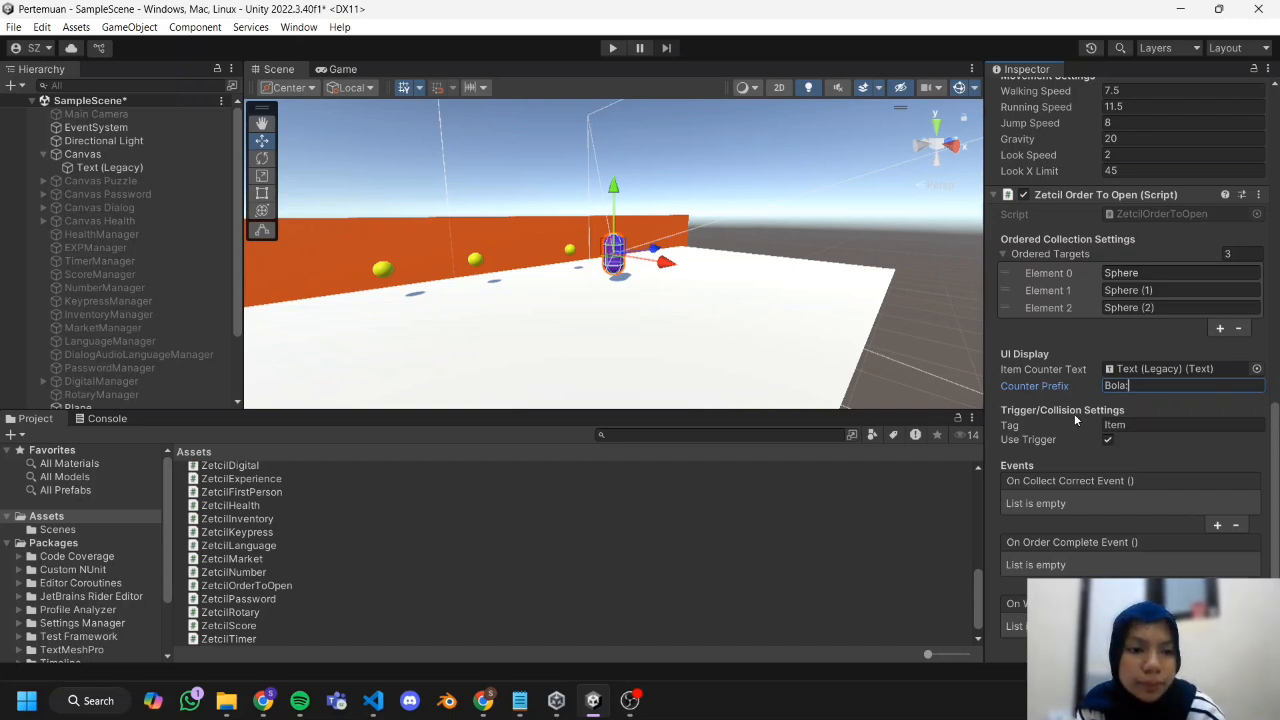
Add an entry to the Capsule's On Order Complete Event and assign the Cube as its target object.
scroll(1167, 445, "down", 3)
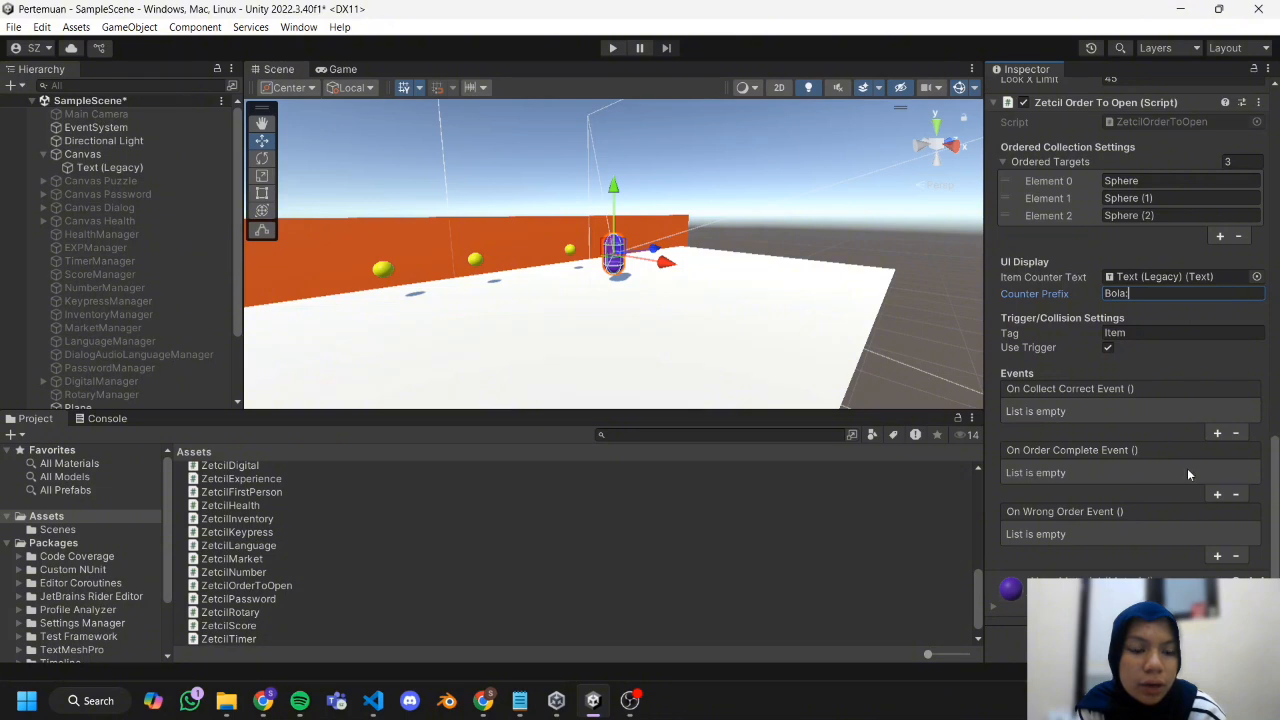
left_click(1216, 496)
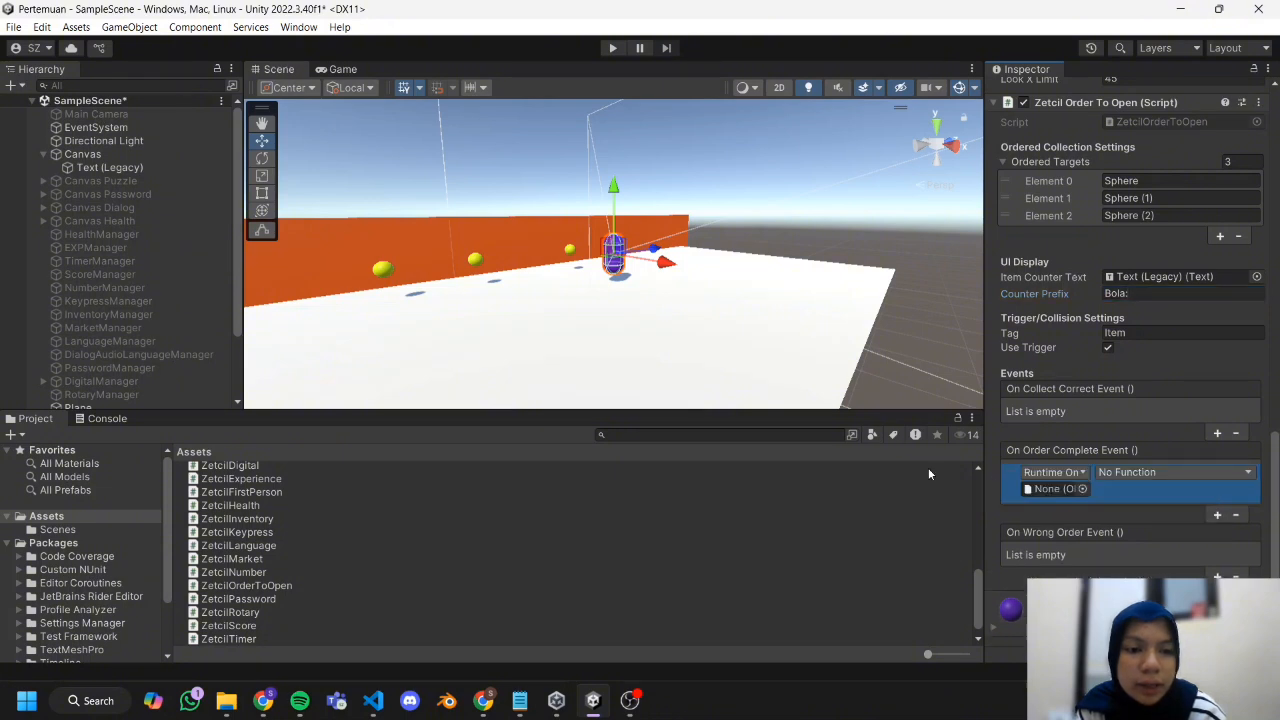
scroll(215, 285, "down", 2)
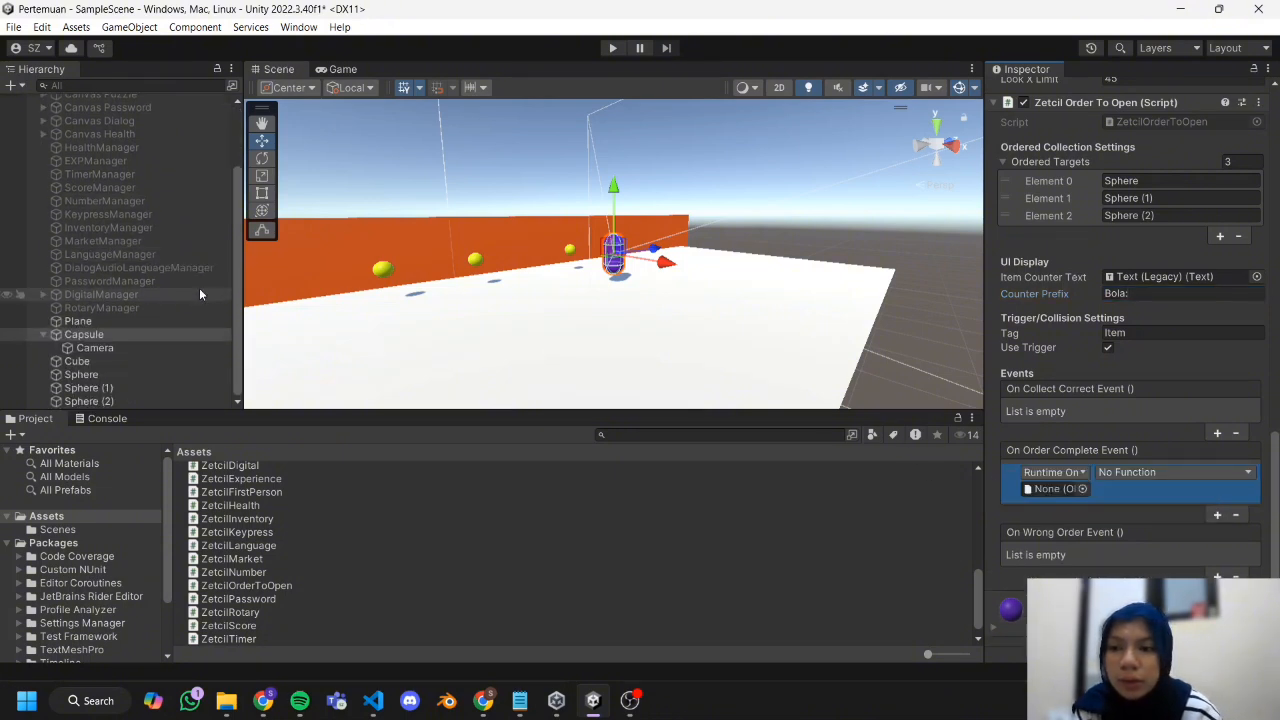
left_click(136, 362)
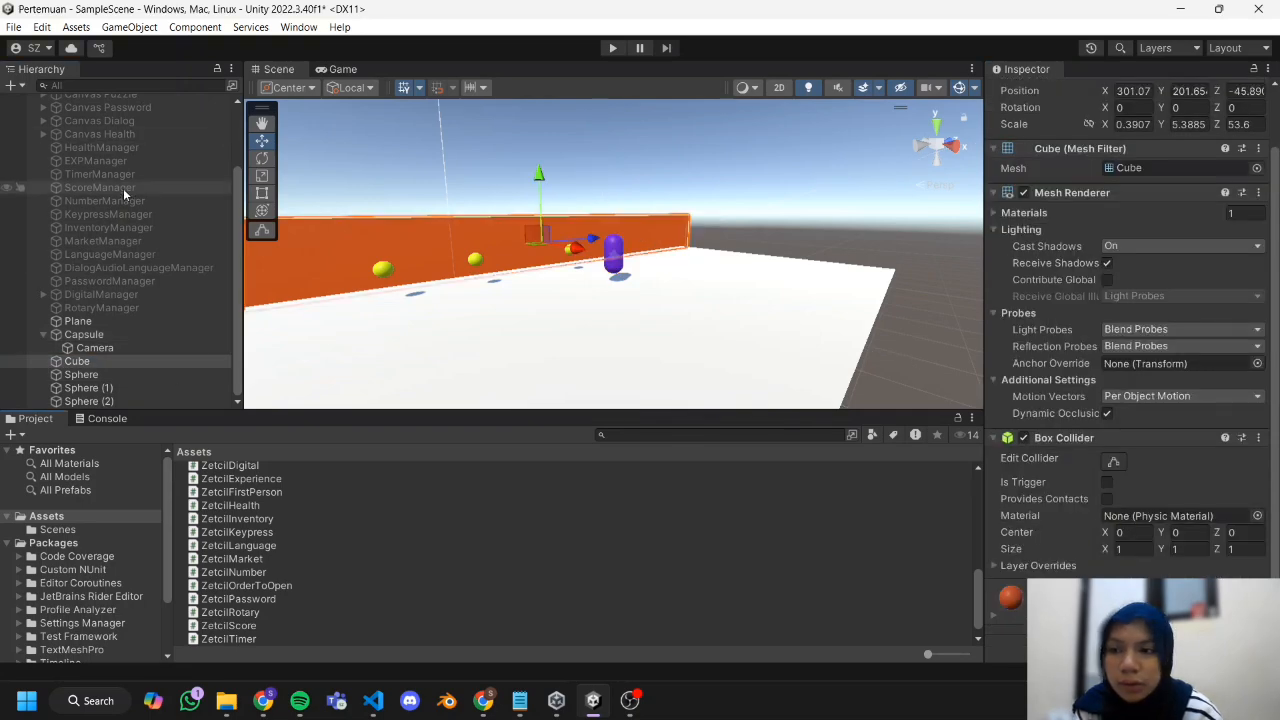
left_click(194, 334)
scroll(1184, 381, "down", 1)
scroll(1257, 403, "down", 10)
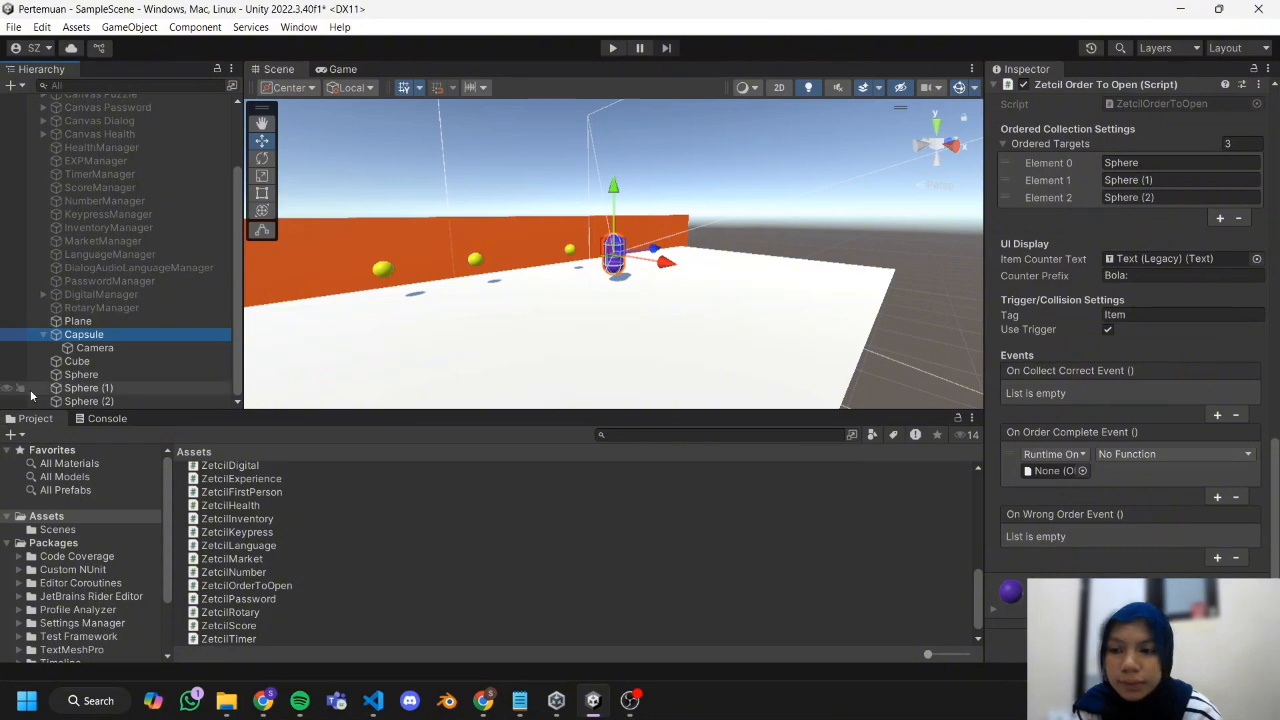
left_click_drag(77, 361, 1048, 470)
Set the Cube entry's function to GameObject.SetActive with its value left unchecked.
left_click(1179, 454)
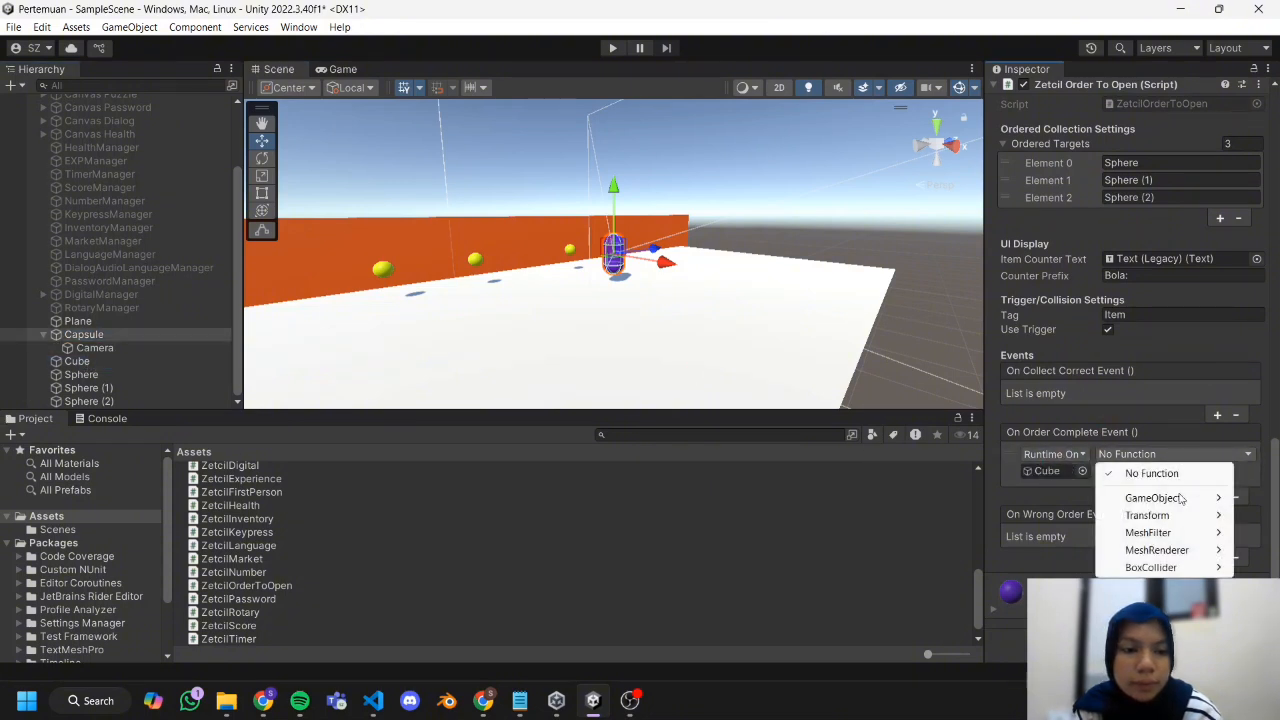
mouse_move(1183, 500)
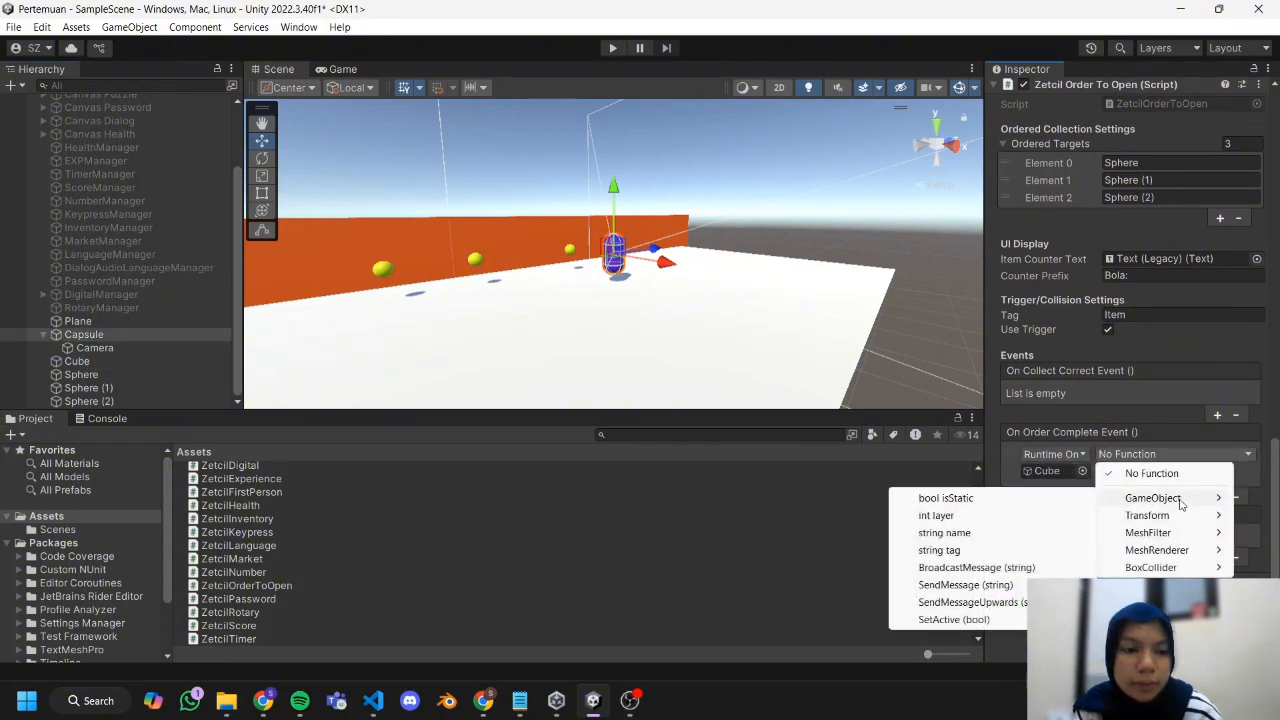
left_click(990, 619)
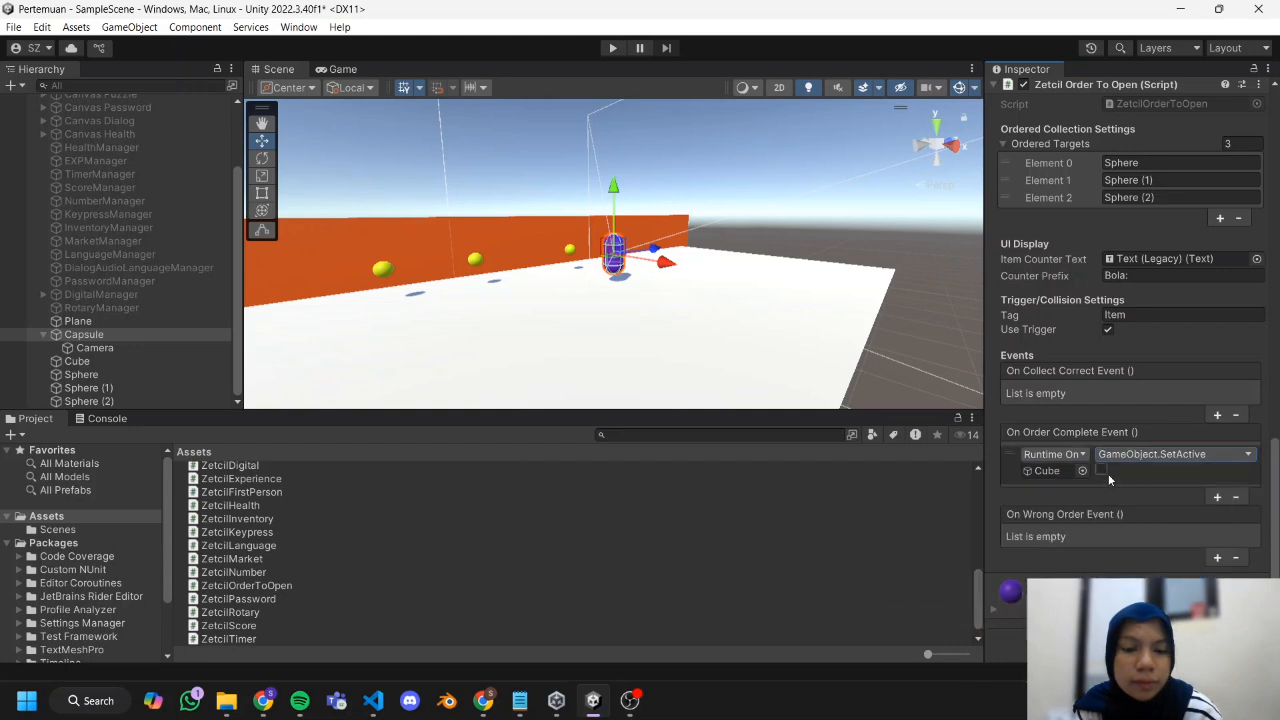
Change the Tag in the Capsule's Trigger/Collision Settings to Target.
mouse_move(604, 713)
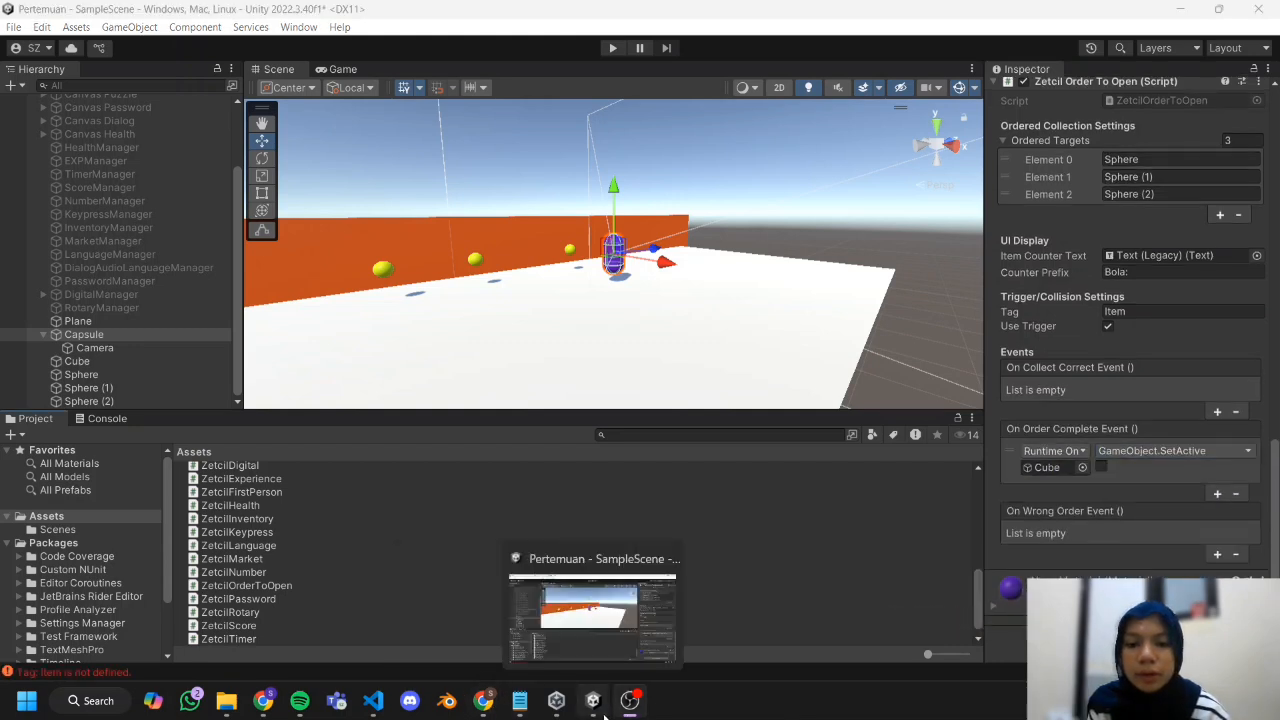
left_click(1159, 314)
type("Target")
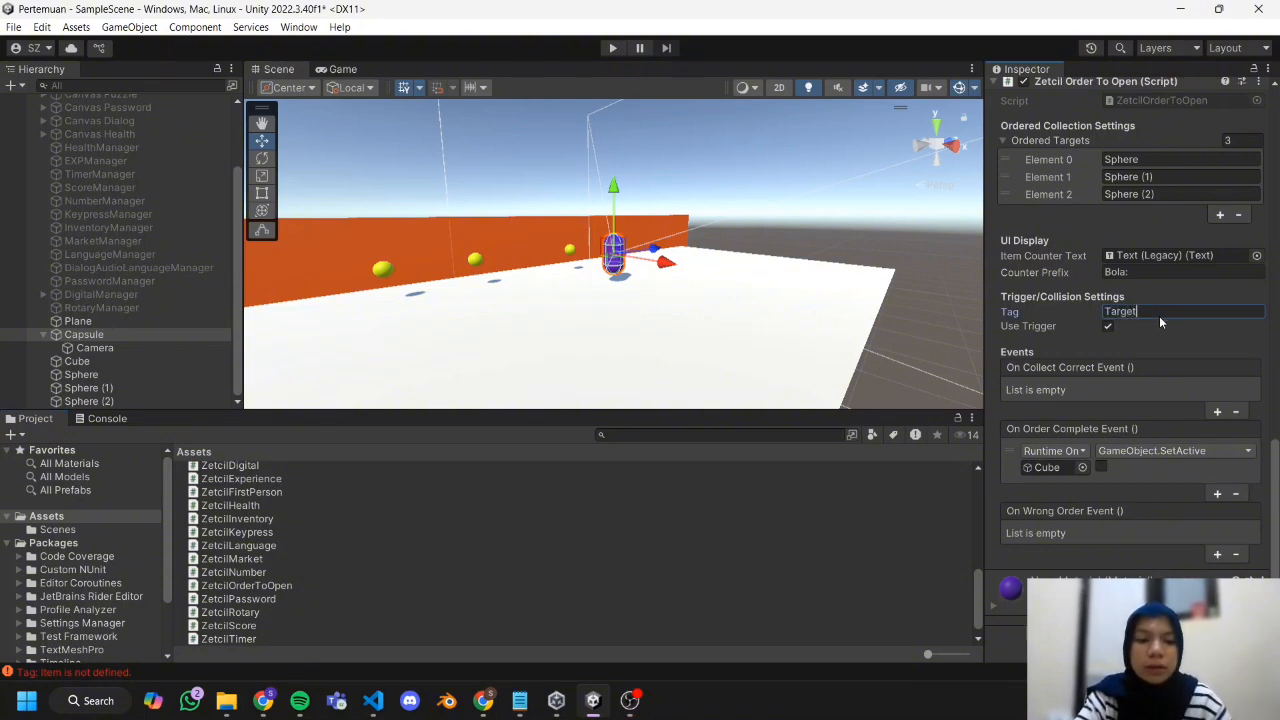
Run the game and steer the capsule through Sphere, Sphere (1) and Sphere (2) in order to test opening the wall.
left_click(613, 48)
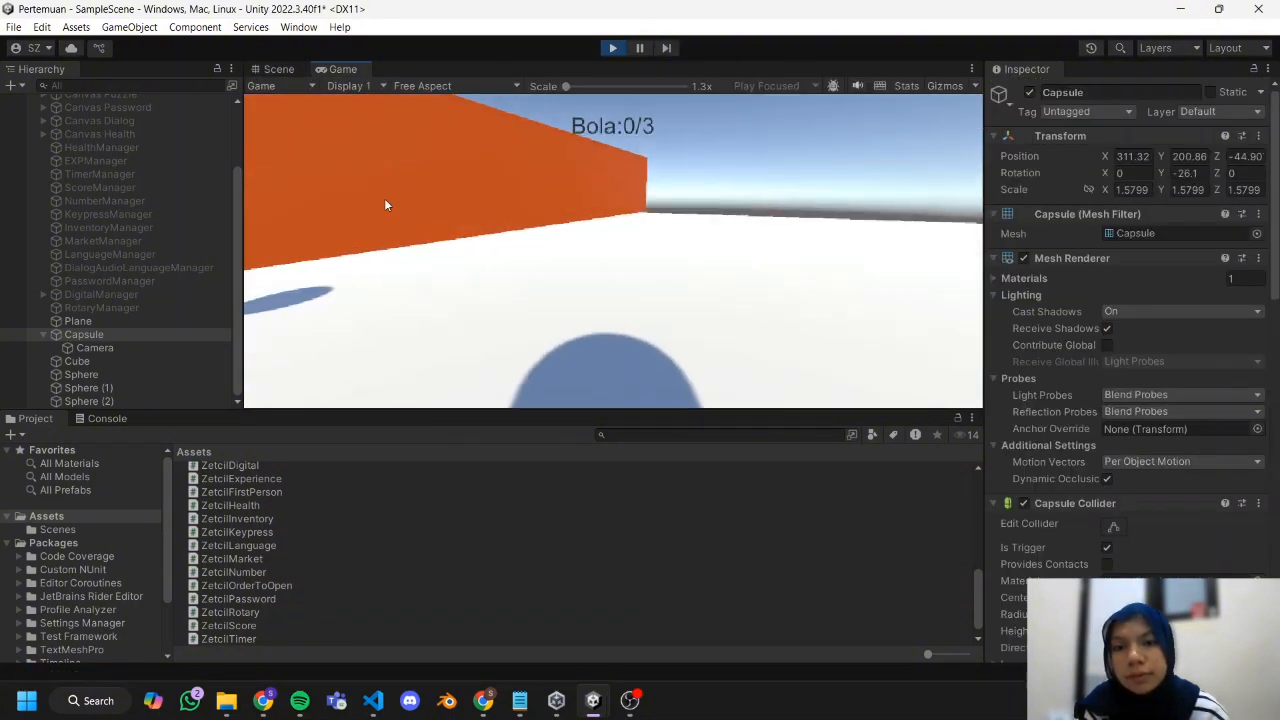
key("a")
key("w")
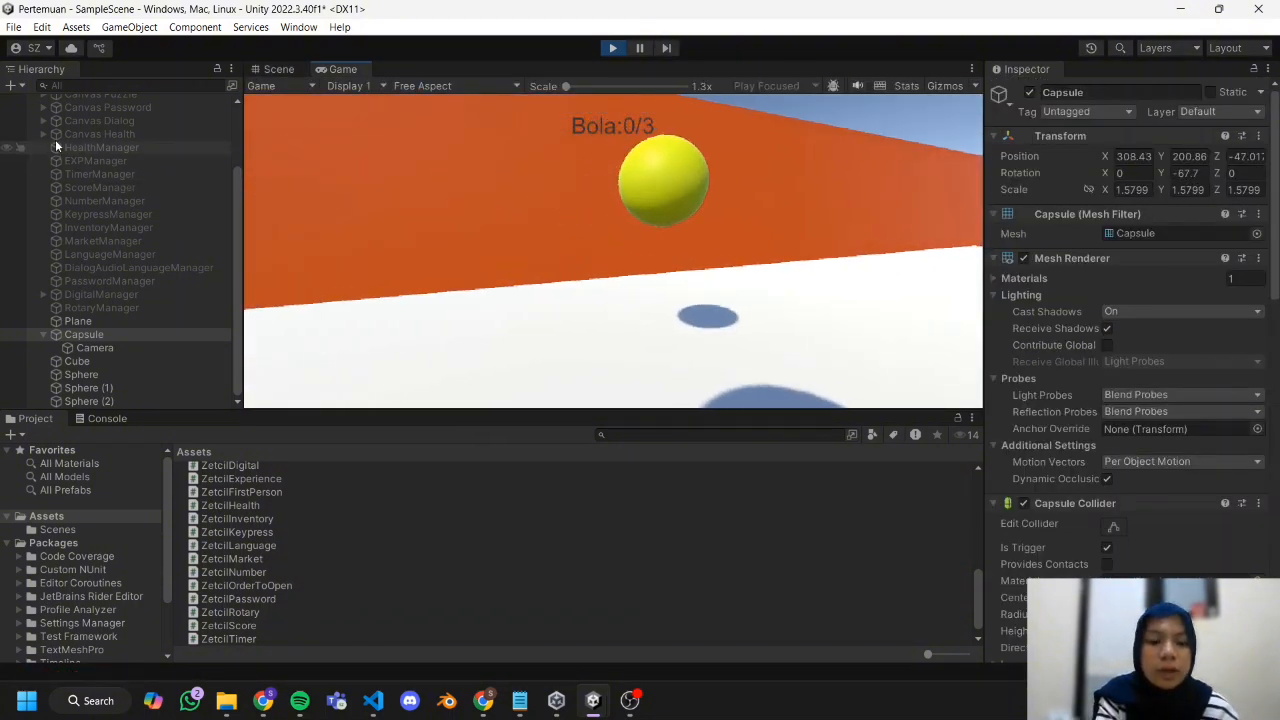
key("a")
key("w")
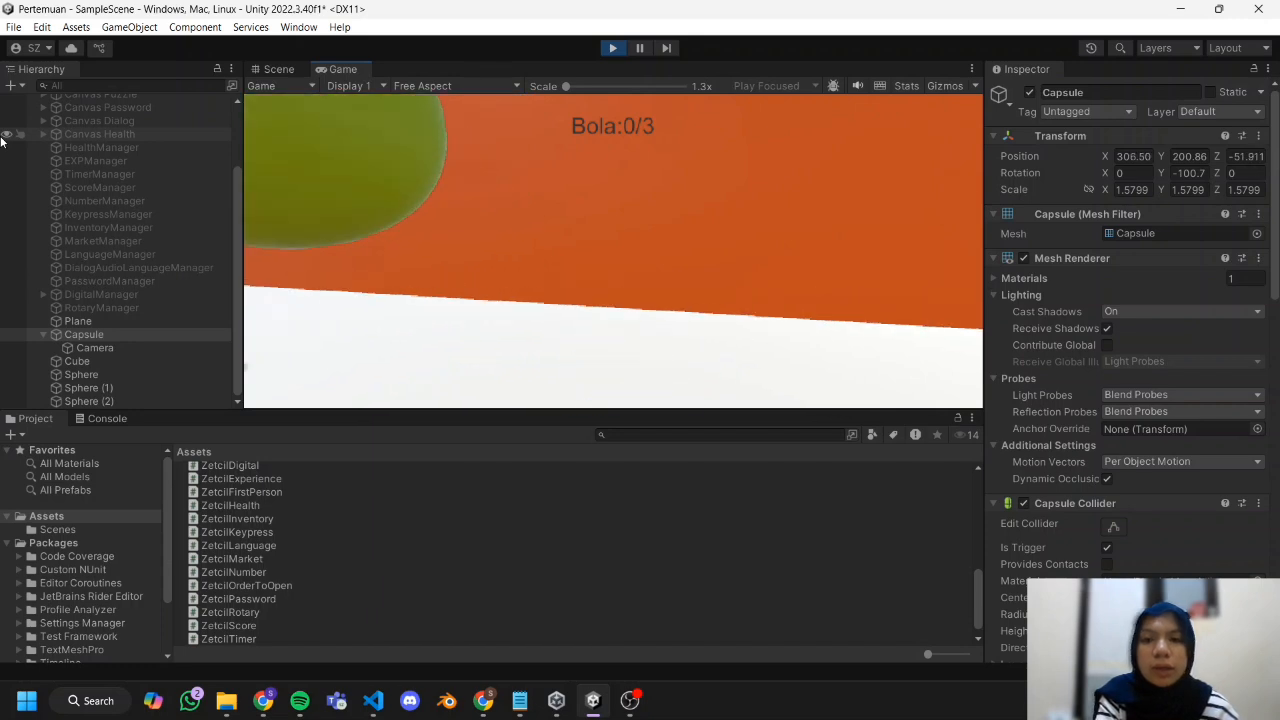
key("a")
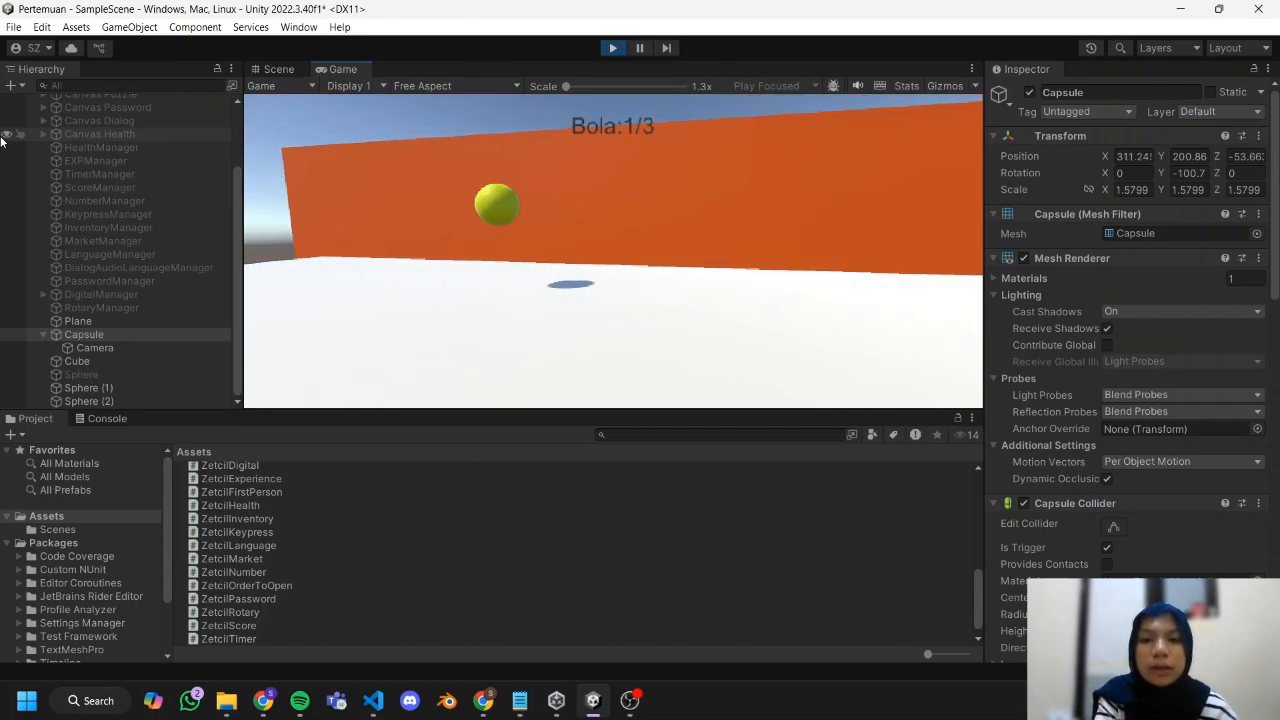
key("d")
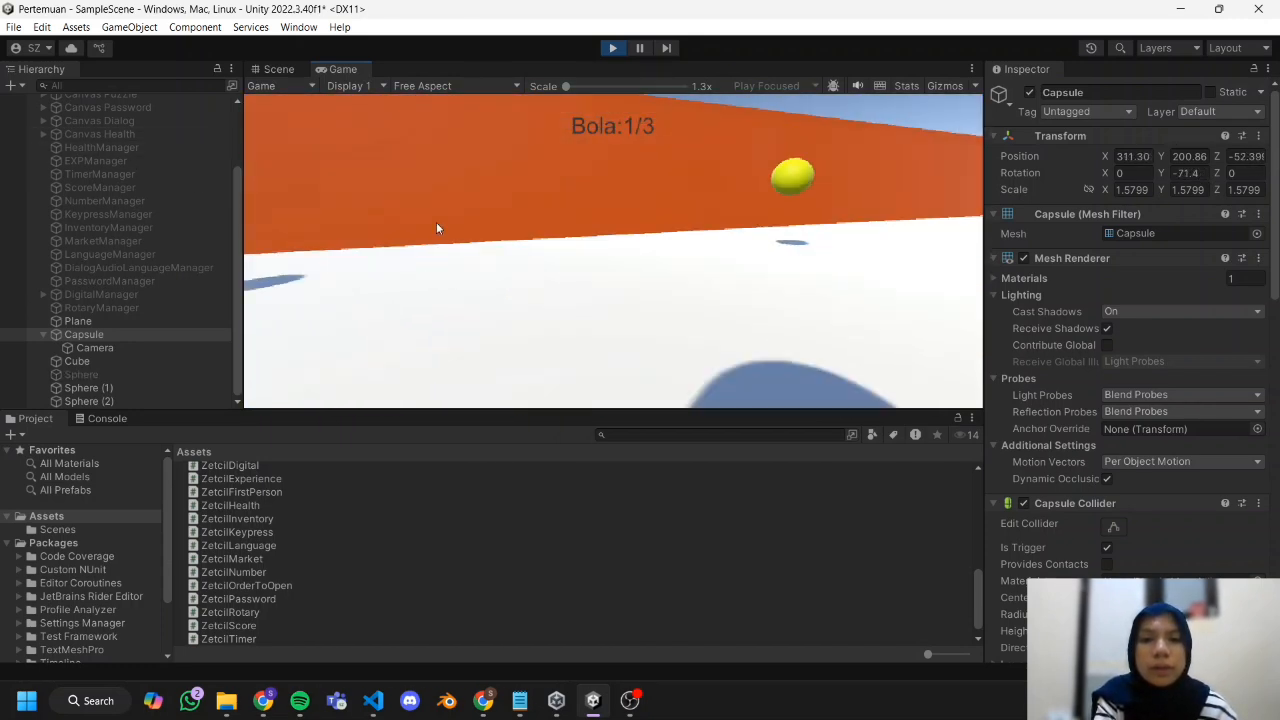
key("w")
key("w")
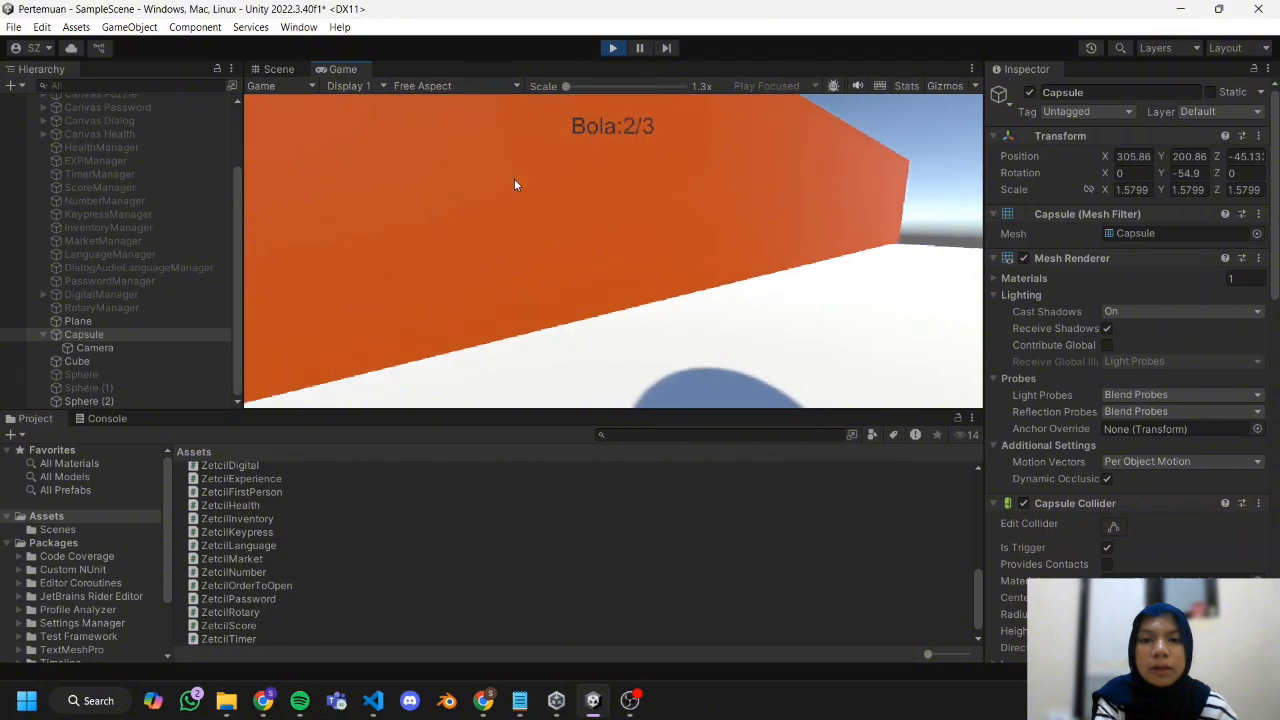
key("a")
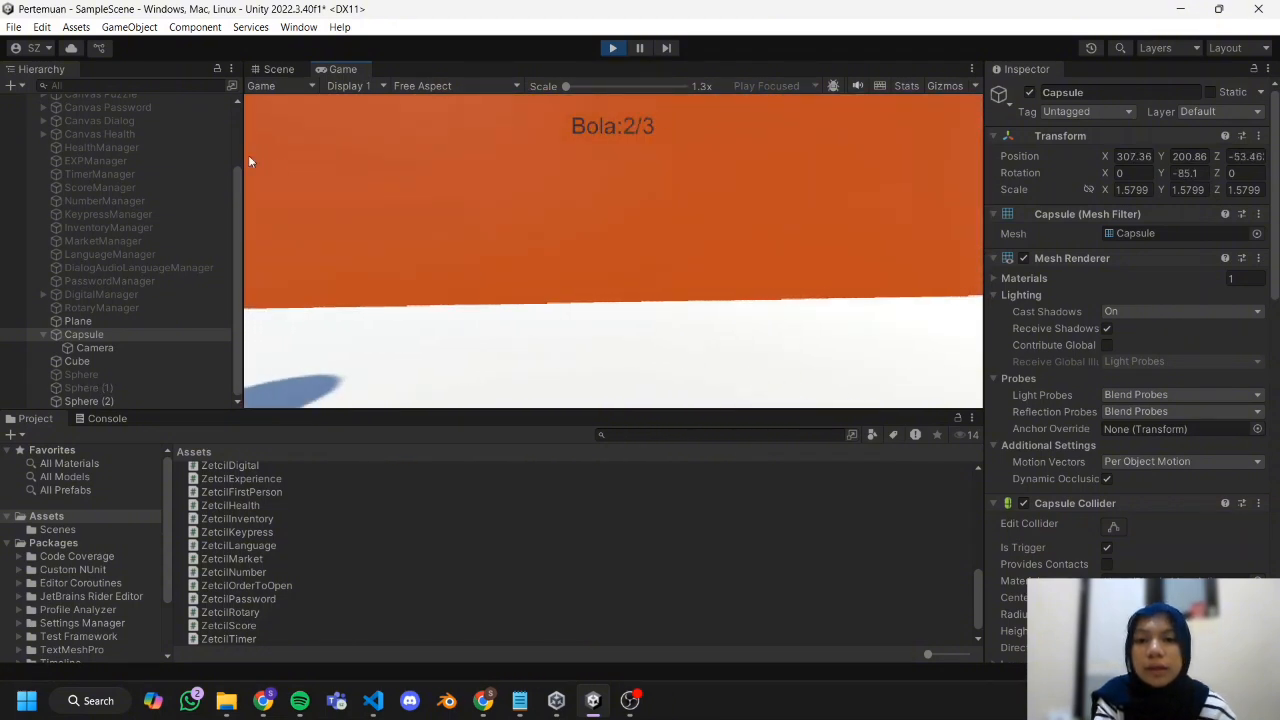
key("a")
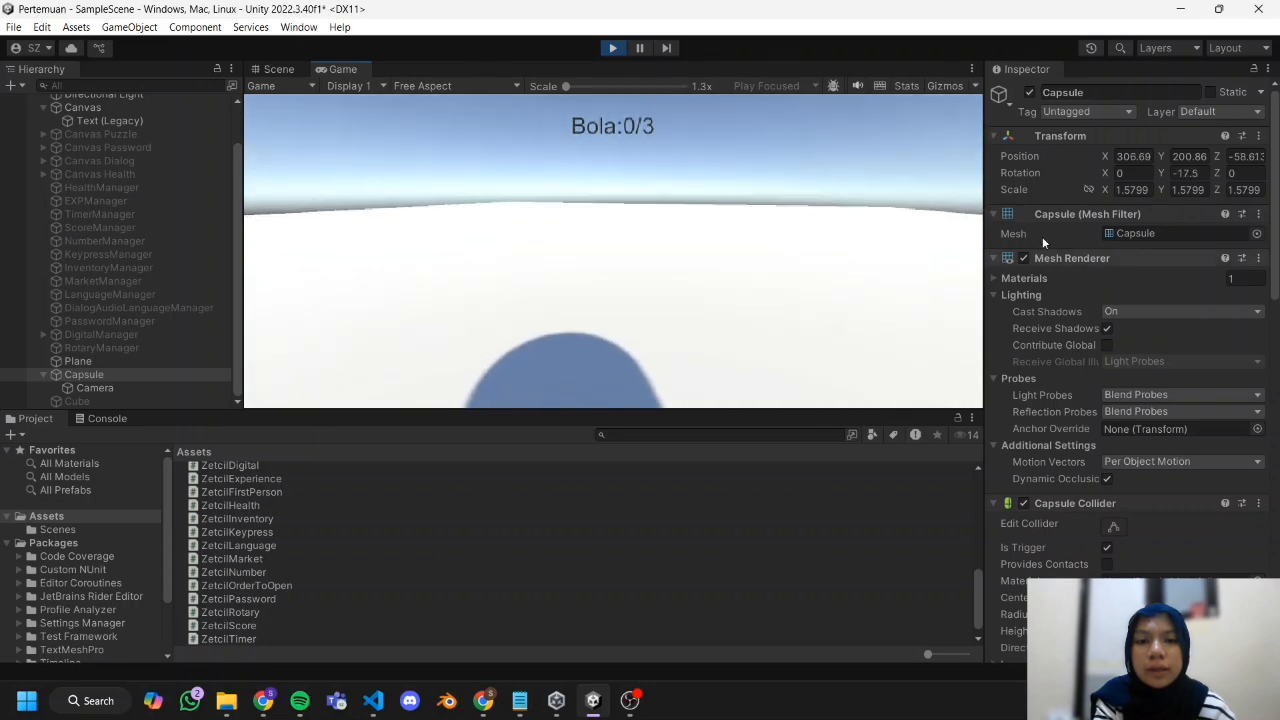
Stop the running game test.
left_click(612, 48)
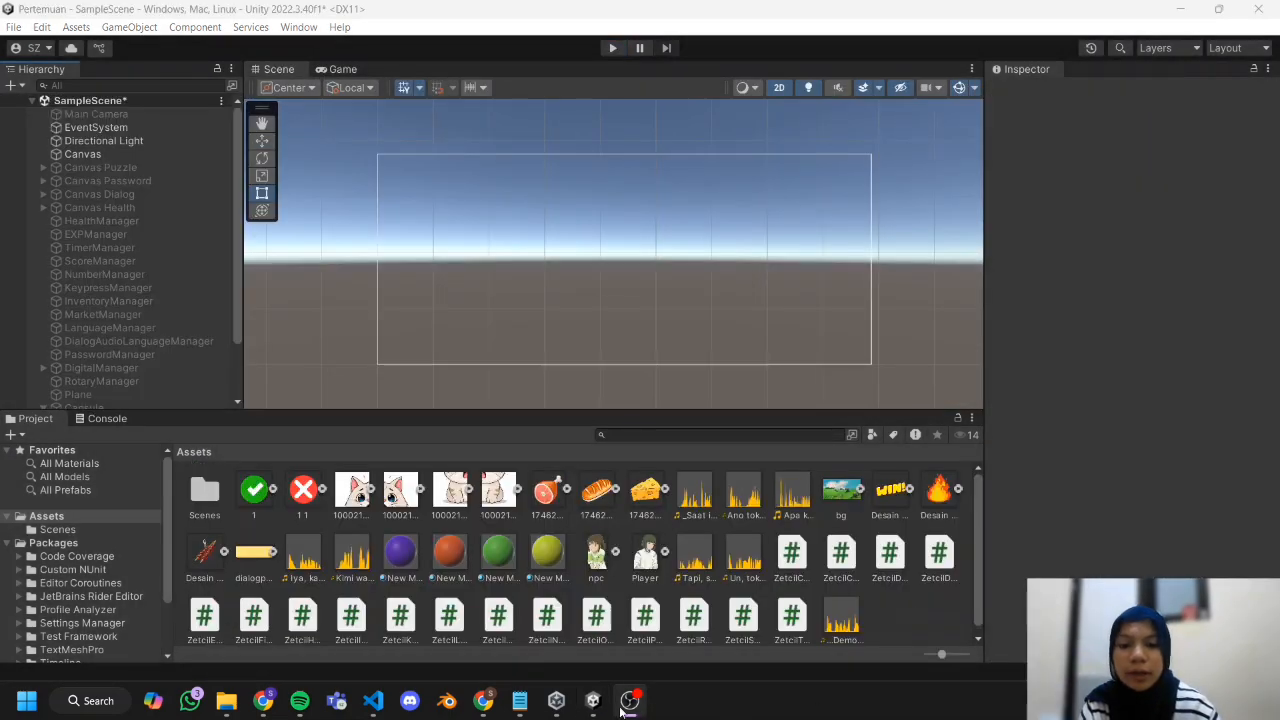
left_click(620, 711)
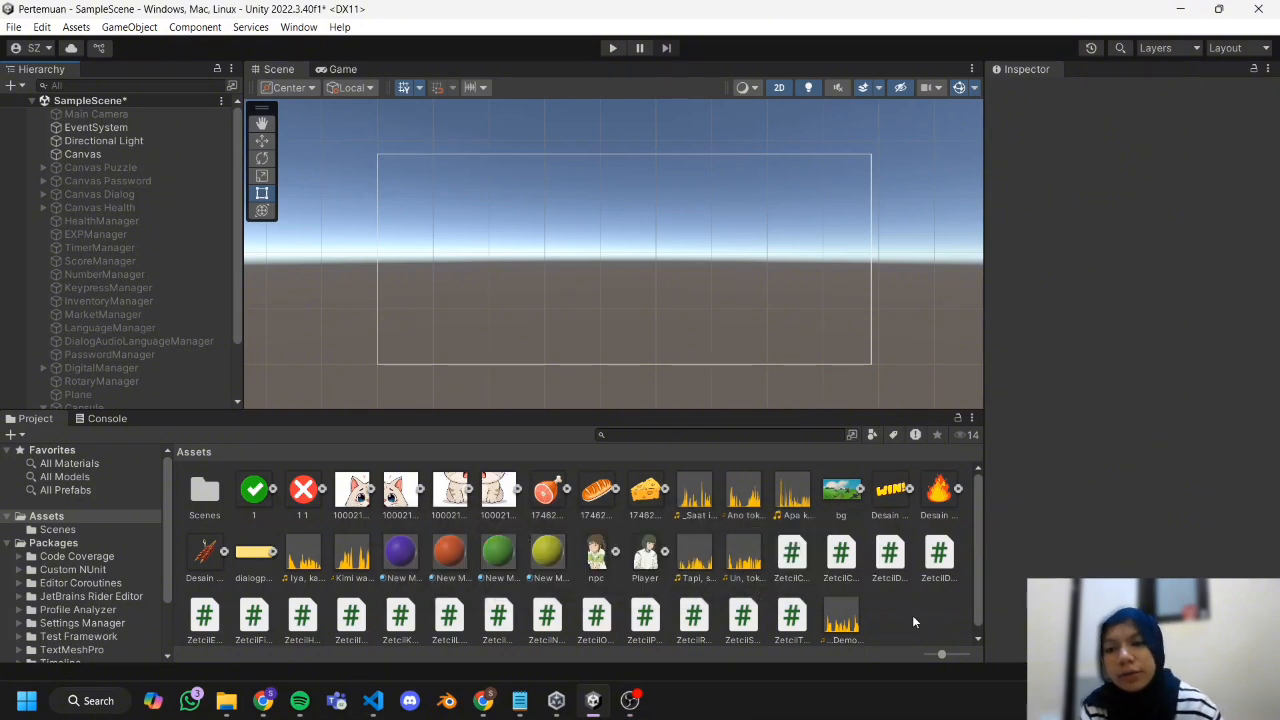
Create a new C# script named ZetcilCraft in the Assets folder.
scroll(92, 228, "down", 3)
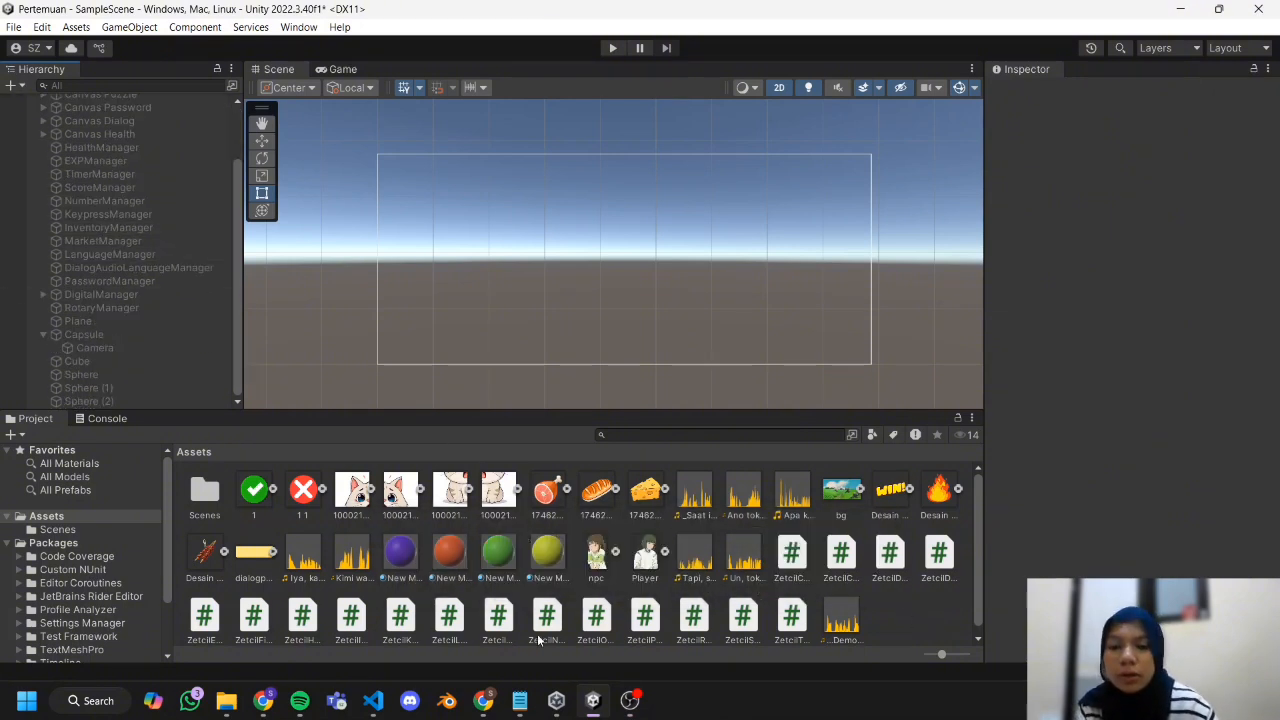
right_click(900, 613)
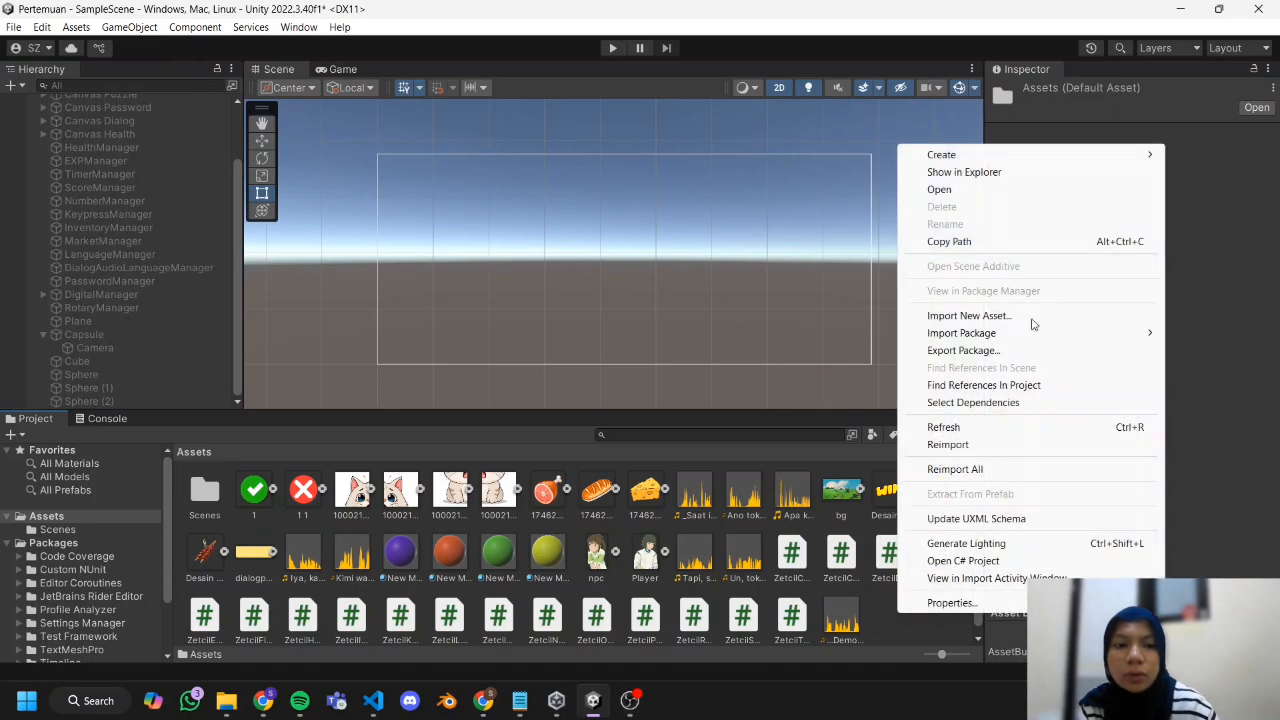
mouse_move(1068, 158)
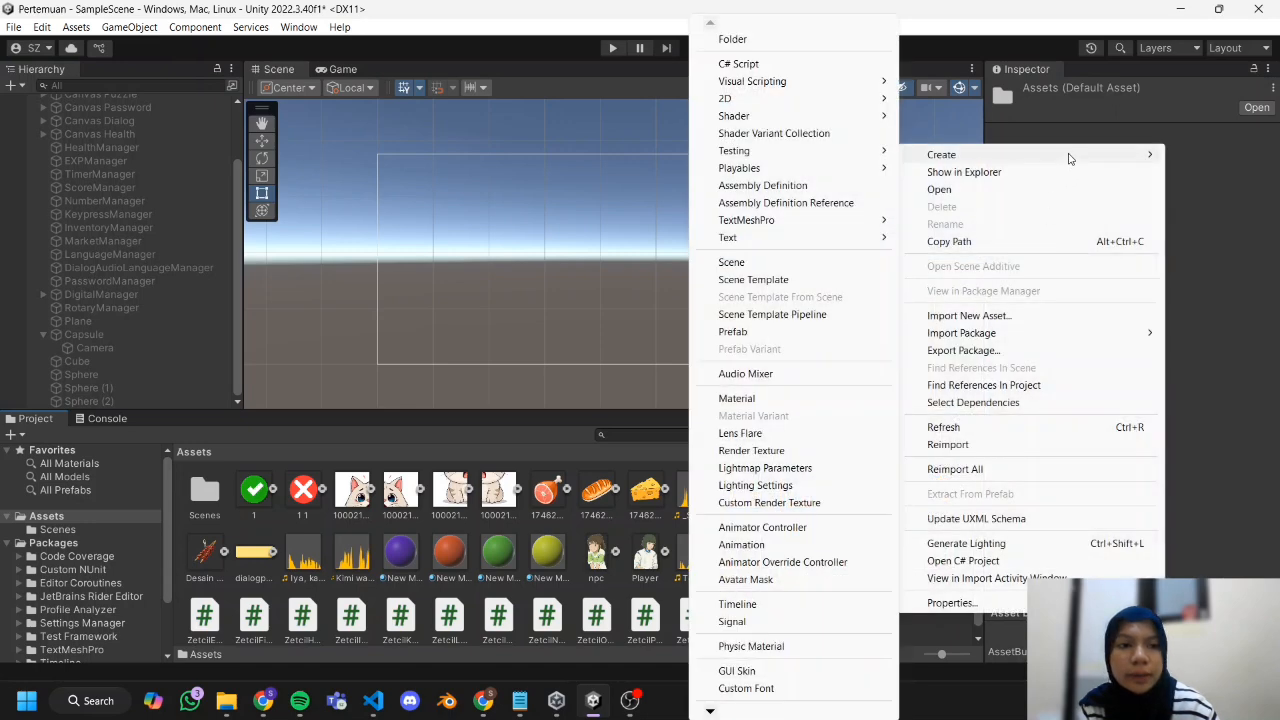
left_click(845, 65)
type("Z")
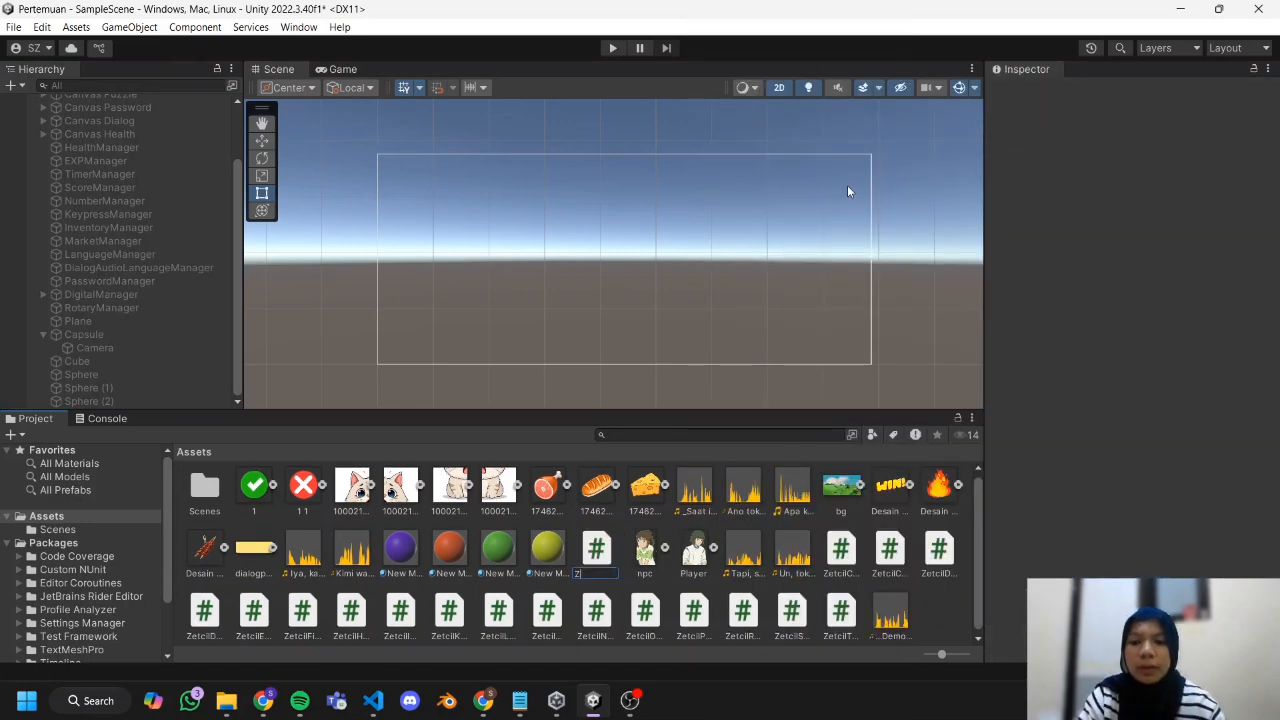
type("etcilCraf")
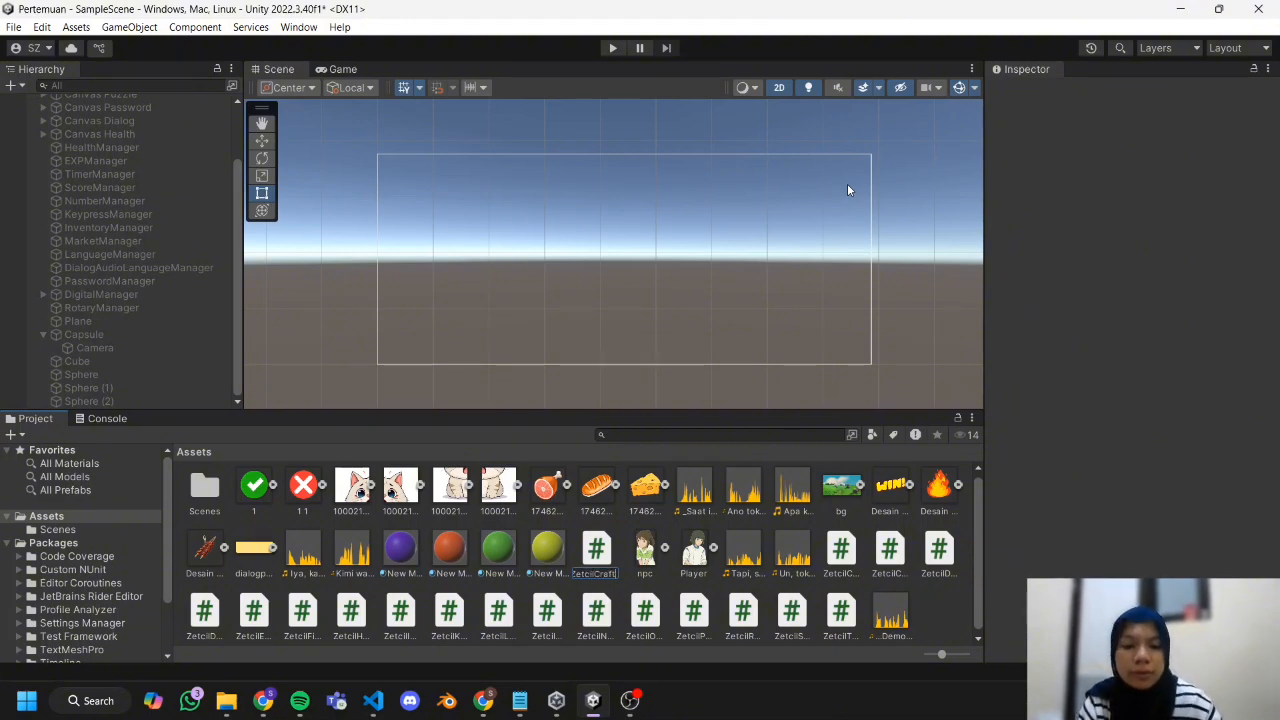
type("t")
key("Return")
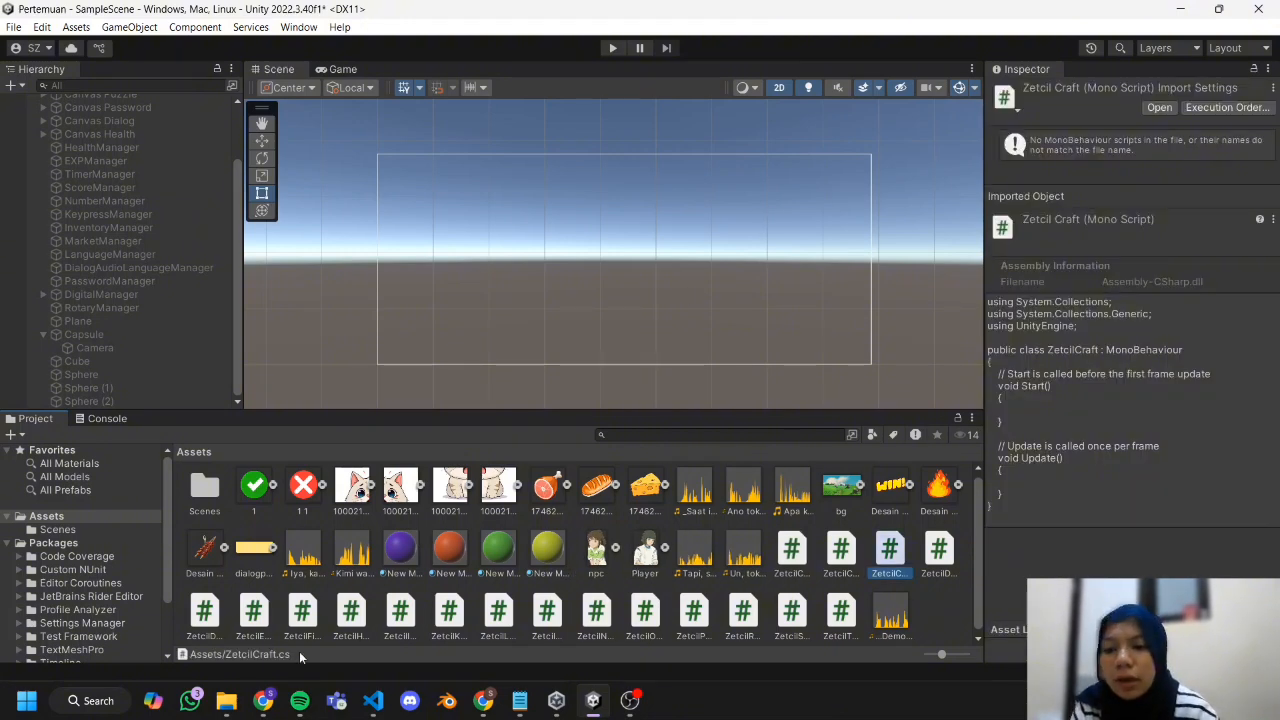
Copy the ZetcilCraft.cs code from section 9.5.1 of the module document in Chrome and switch back to Unity.
left_click(263, 706)
right_click(532, 551)
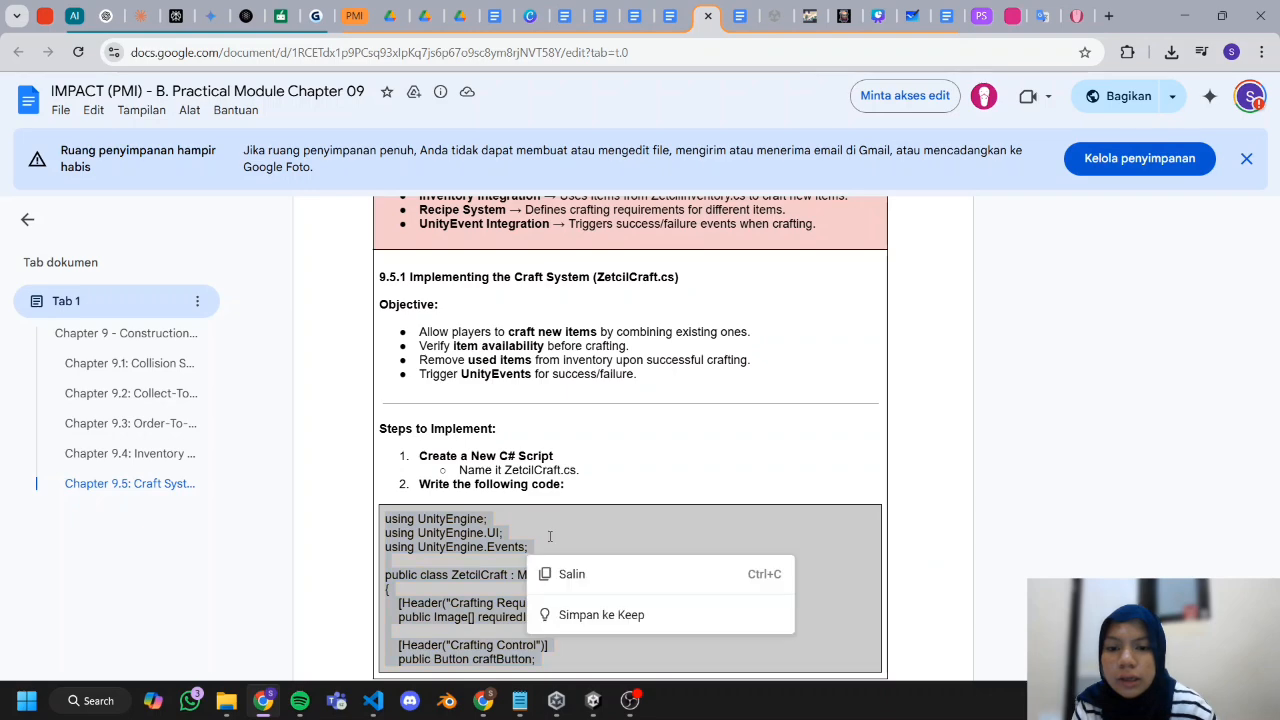
left_click(603, 575)
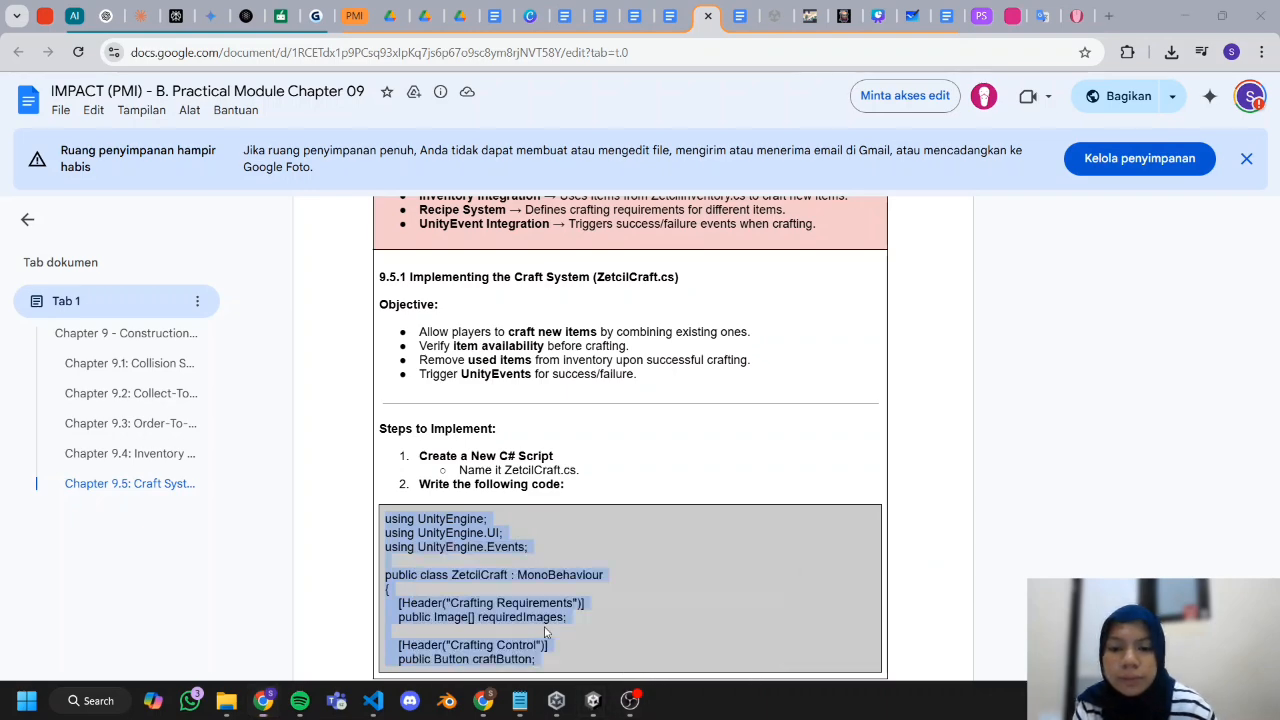
left_click(593, 700)
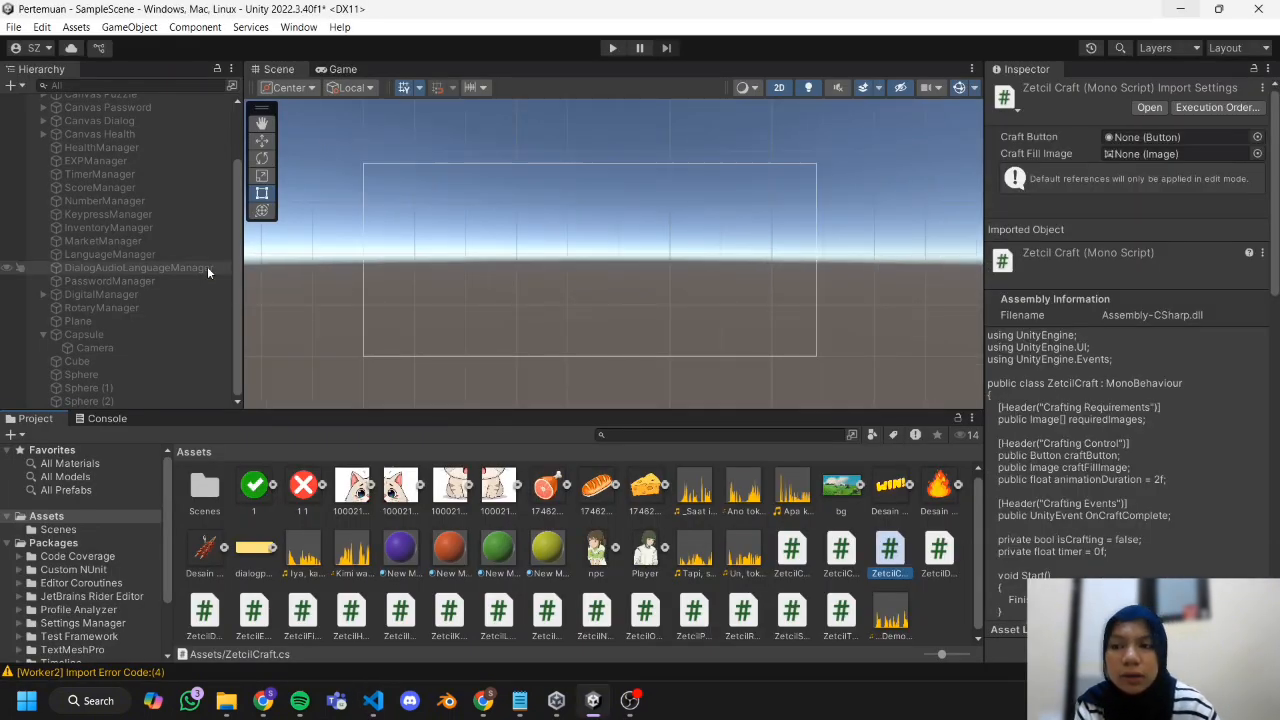
Create an empty GameObject in the scene and name it CraftManager.
right_click(207, 266)
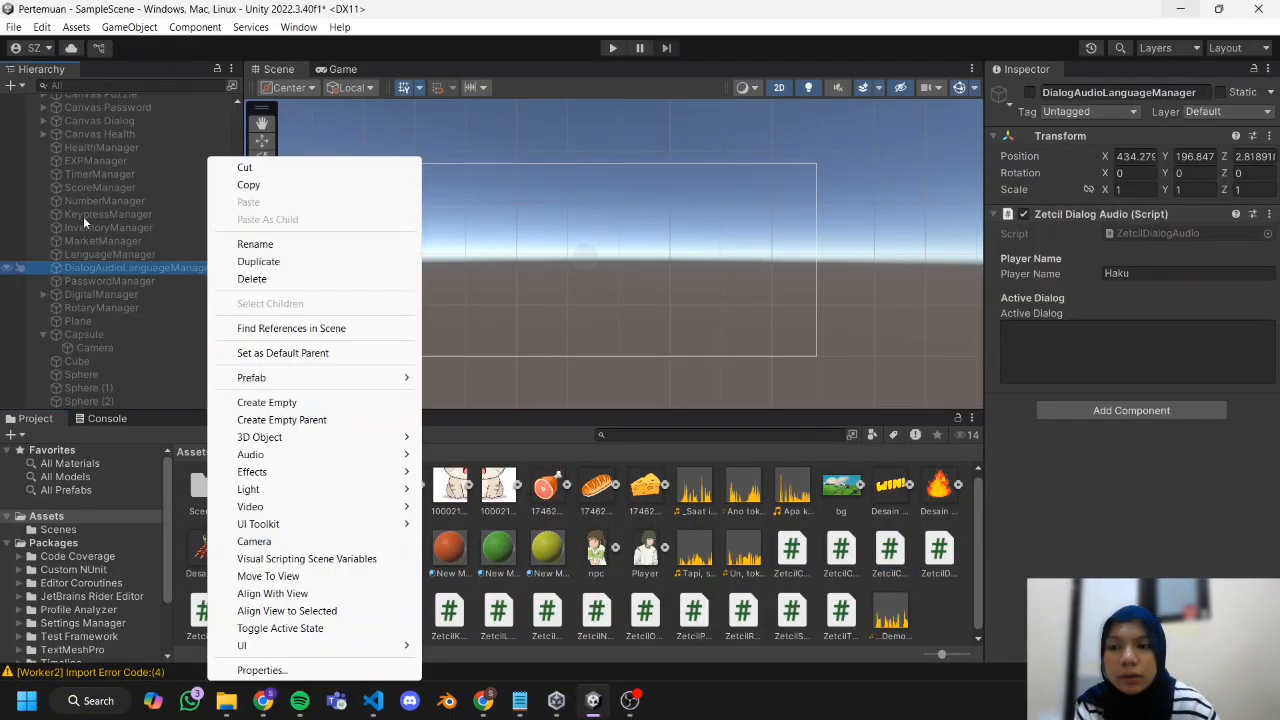
left_click(12, 86)
left_click(12, 86)
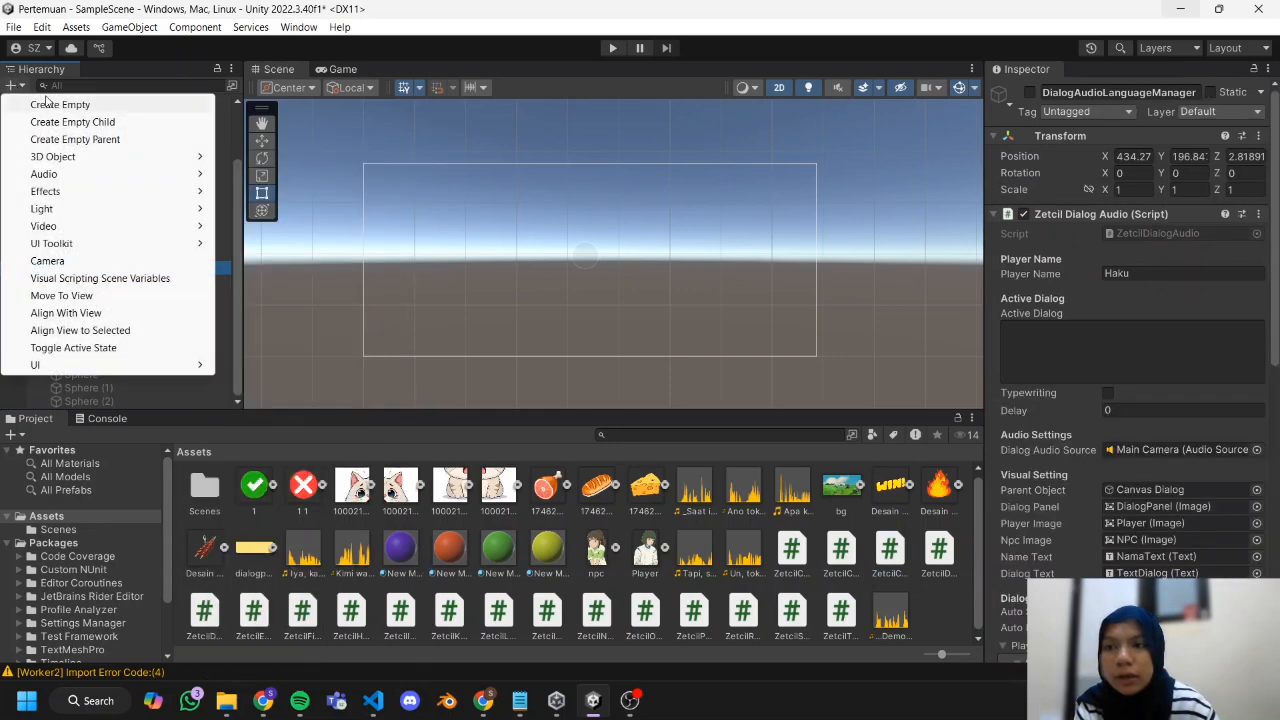
left_click(50, 104)
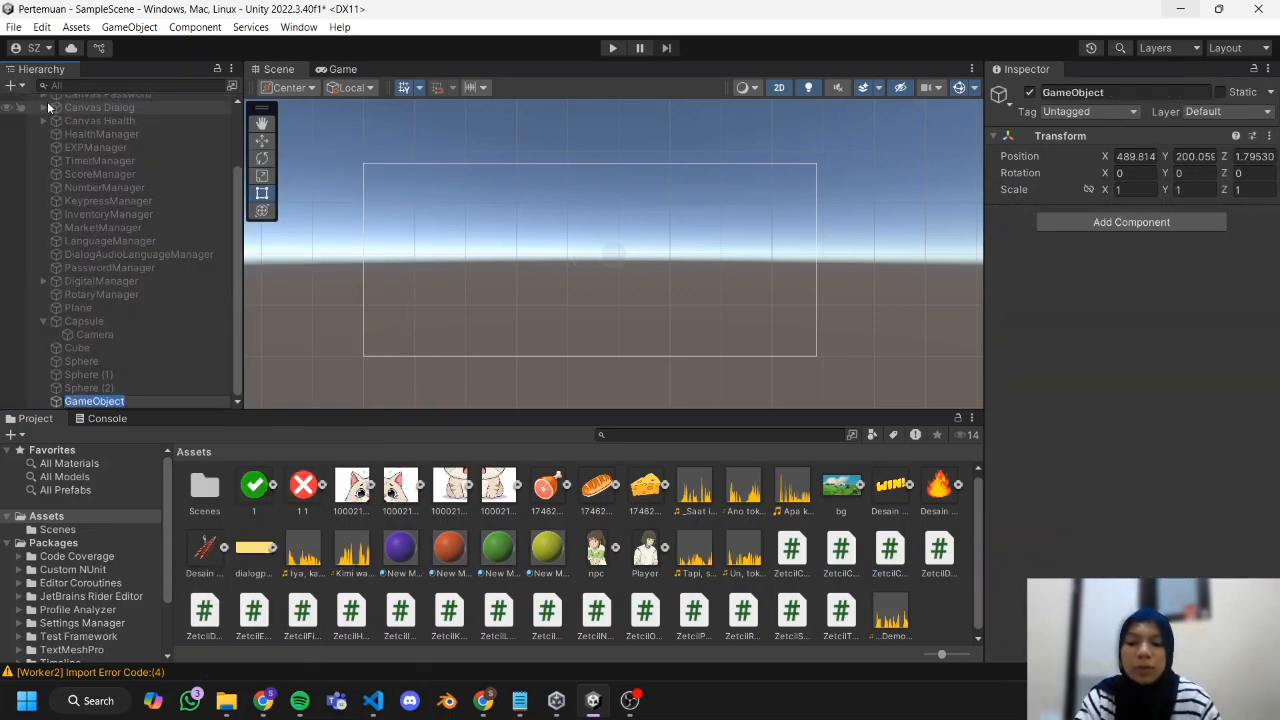
type("Craft")
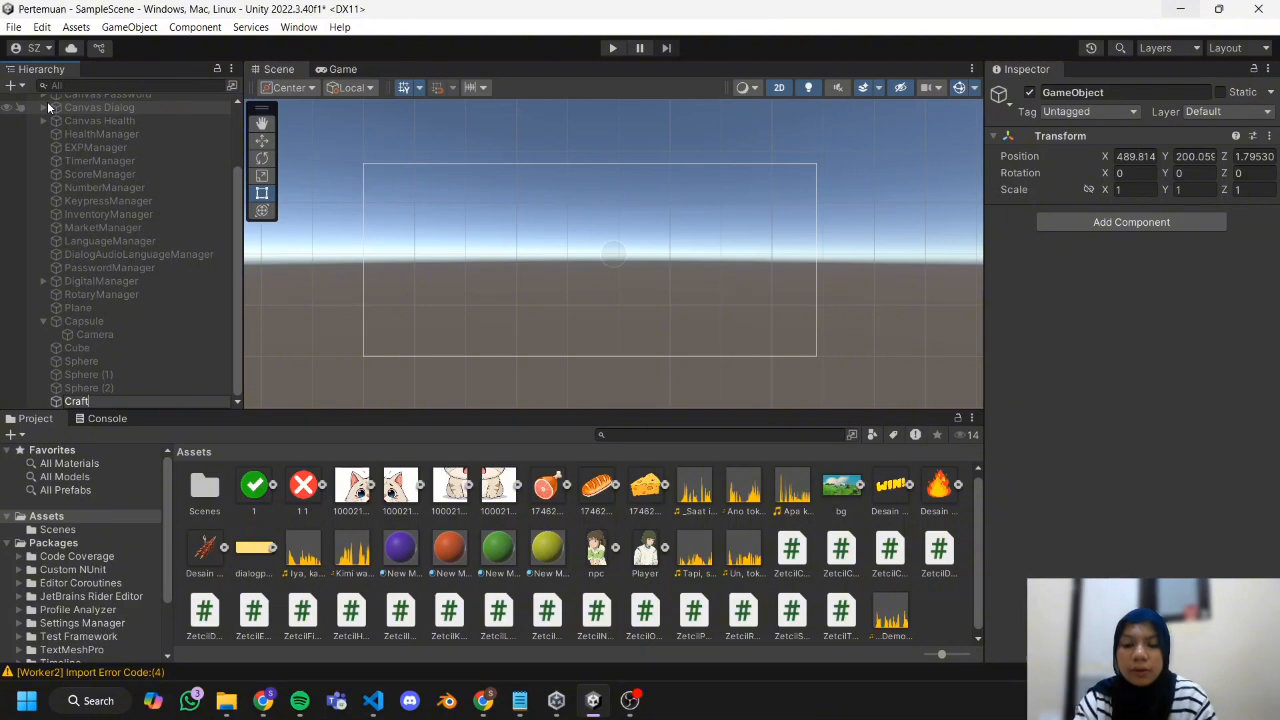
type("Manager")
key("Return")
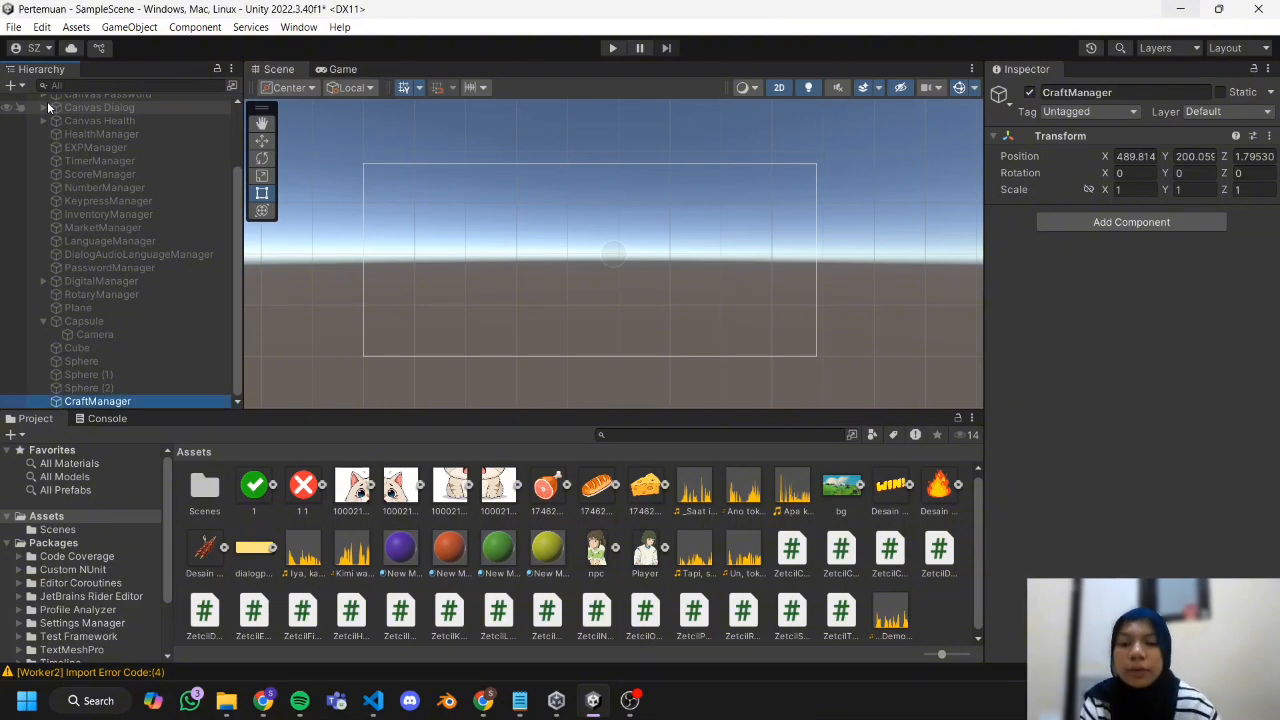
Attach the ZetcilCraft script to CraftManager and show the object's component settings.
left_click(841, 551)
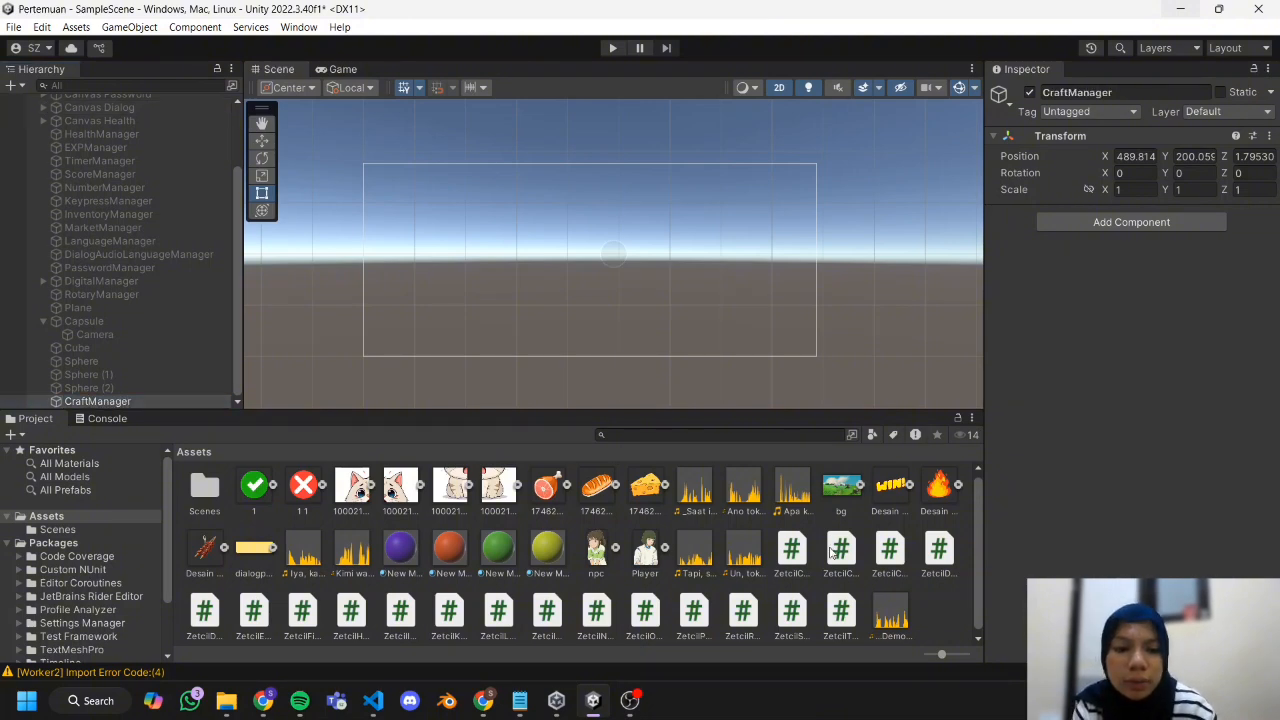
left_click(890, 553)
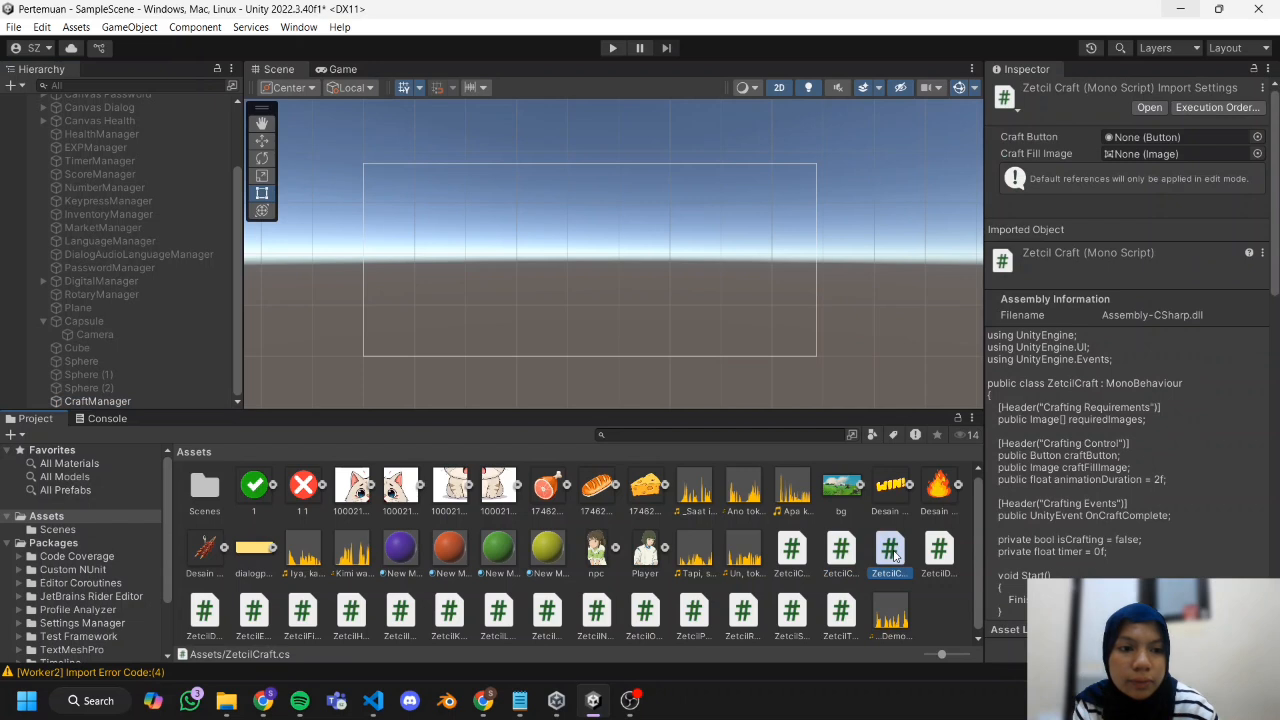
left_click_drag(684, 509, 157, 403)
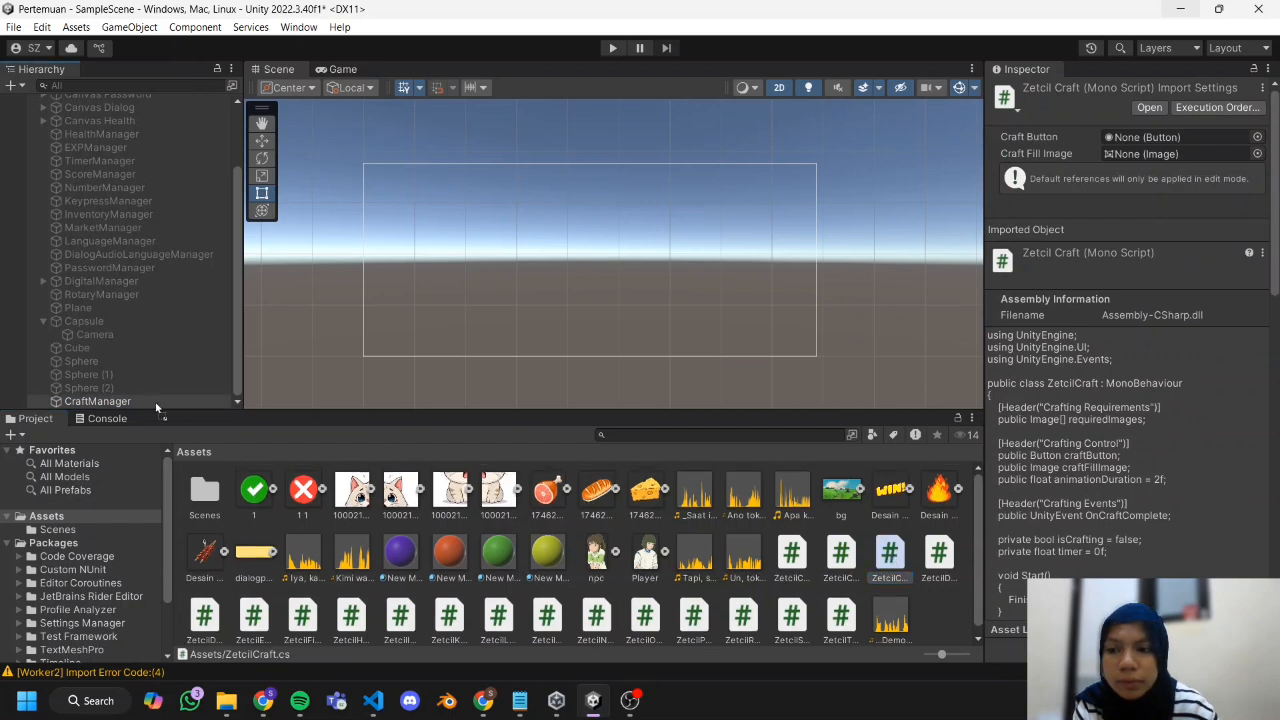
left_click(192, 400)
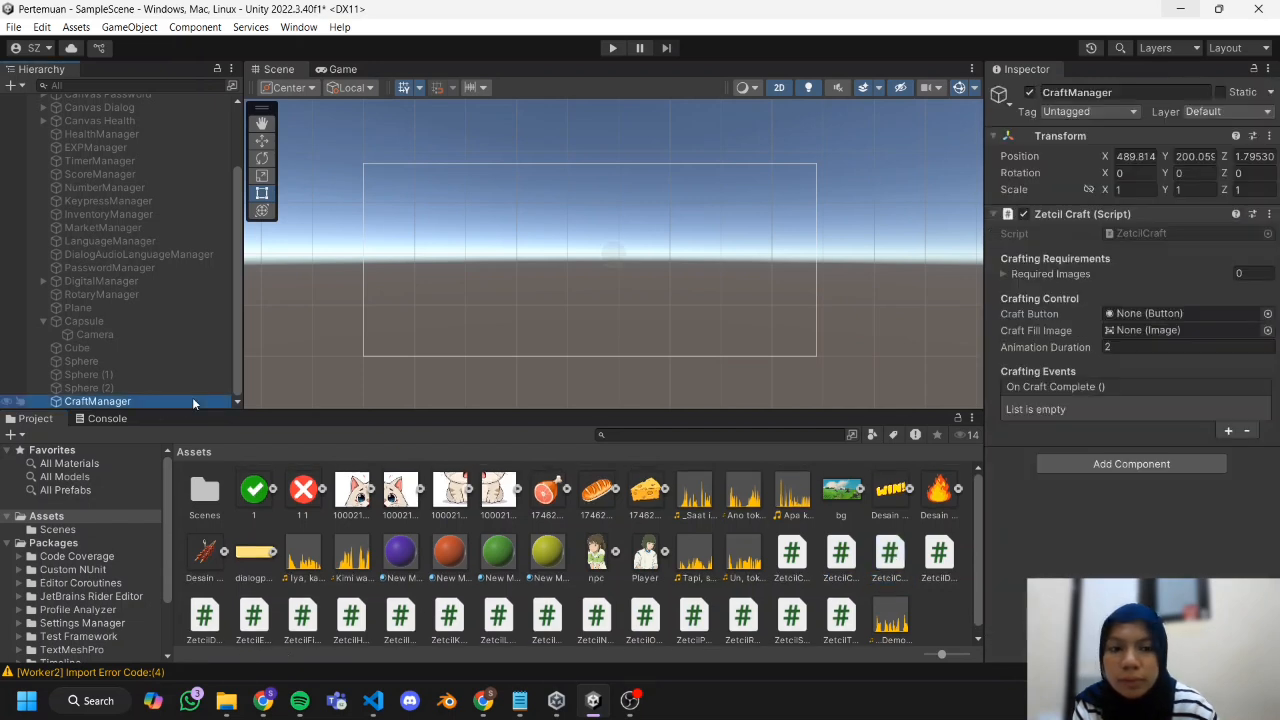
Add a UI Image as a child of the Canvas.
scroll(185, 250, "up", 3)
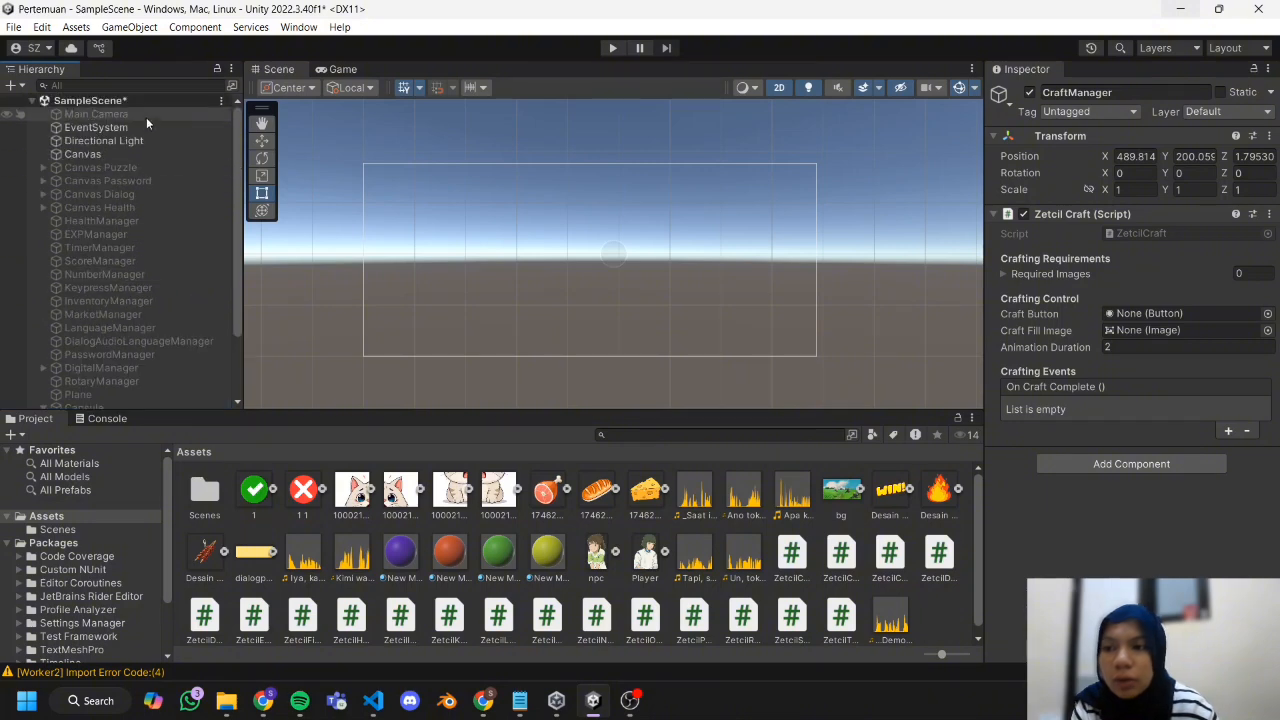
left_click(124, 154)
right_click(124, 154)
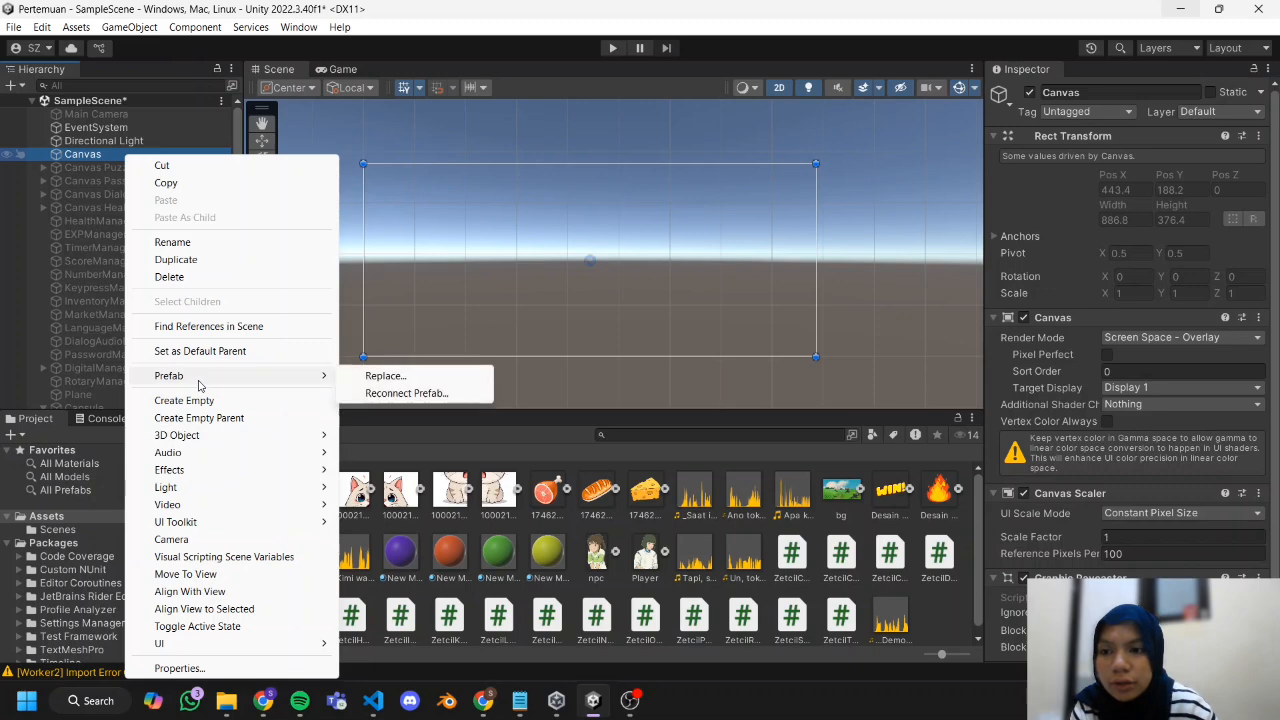
mouse_move(205, 651)
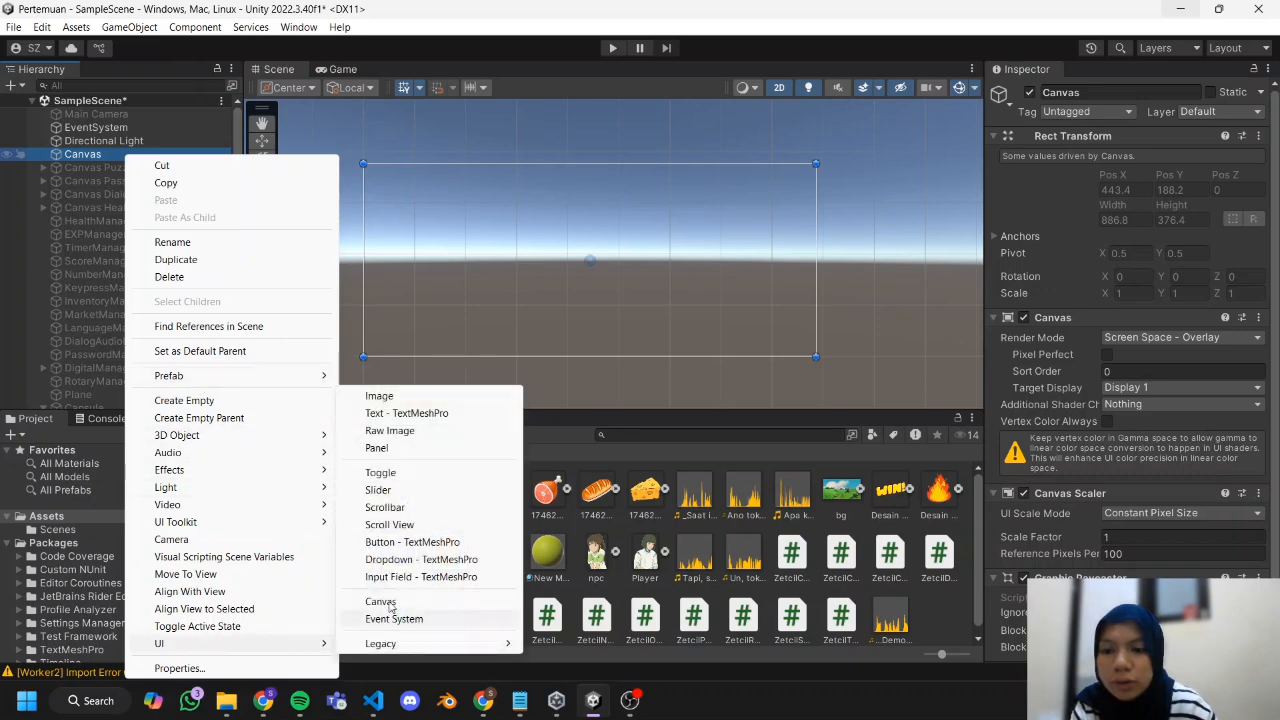
left_click(494, 397)
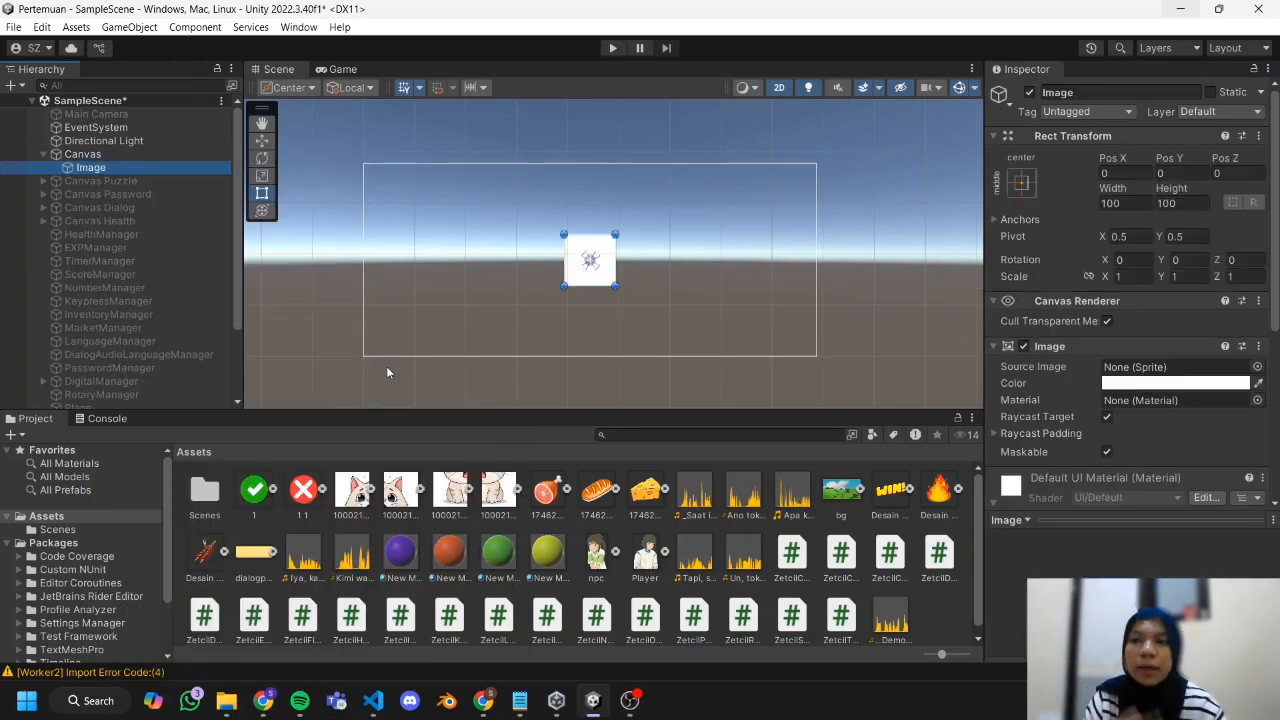
Place the Image at about X -132, Y 29 and set its width to 450 and height to 170.
left_click_drag(564, 286, 383, 321)
left_click_drag(496, 285, 520, 252)
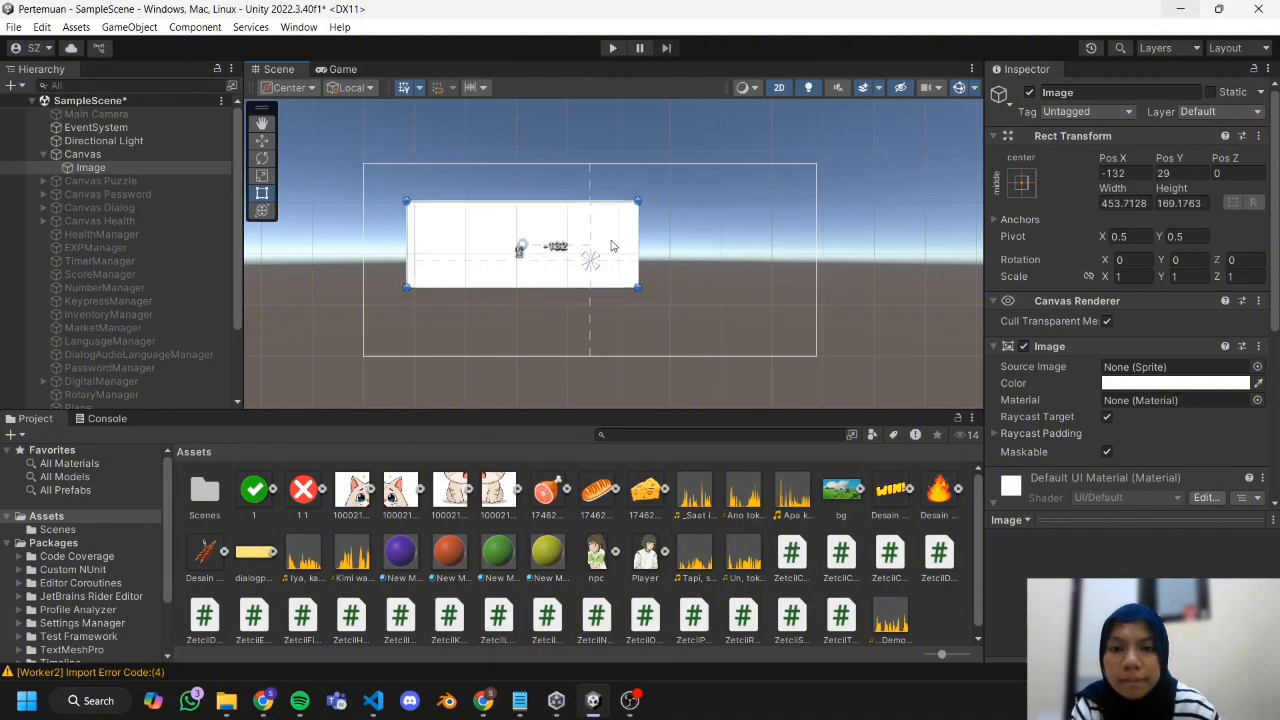
left_click(1124, 204)
type("450")
key("Tab")
type("170")
Duplicate the Image and place the copy beside it at about X 255, Y 29, narrowed to about 193 wide.
left_click(153, 167)
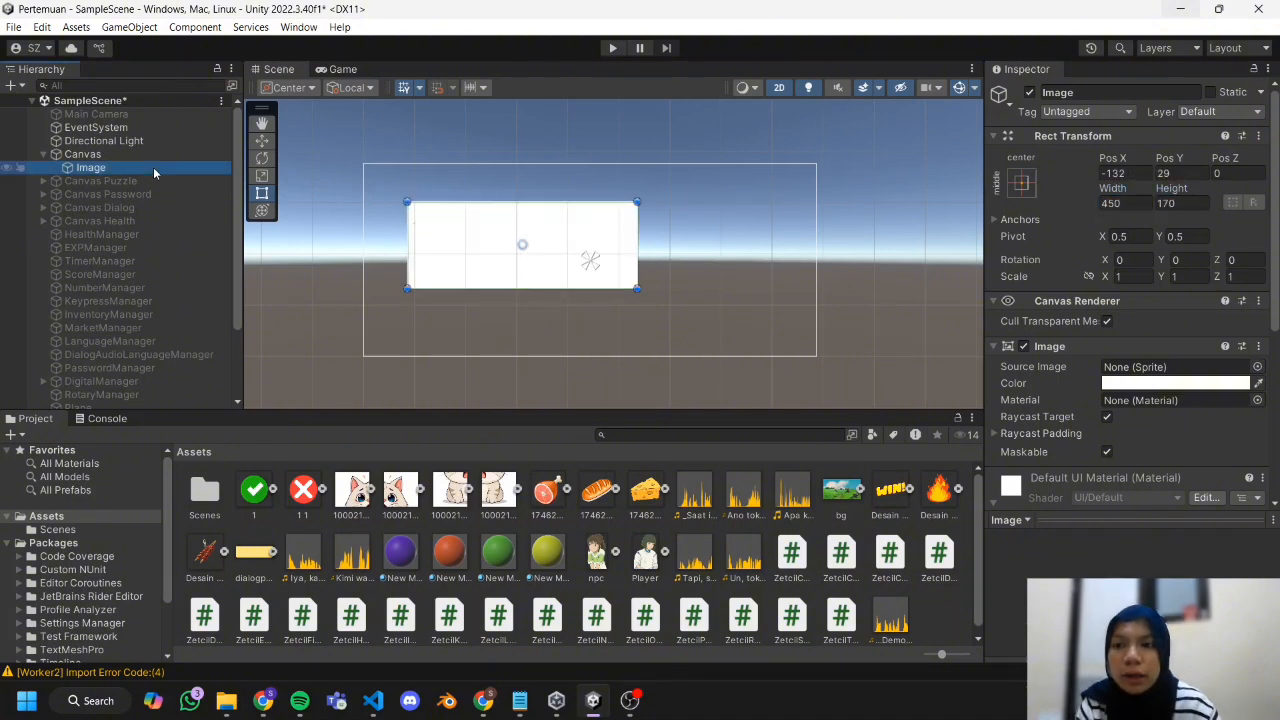
left_click(153, 167)
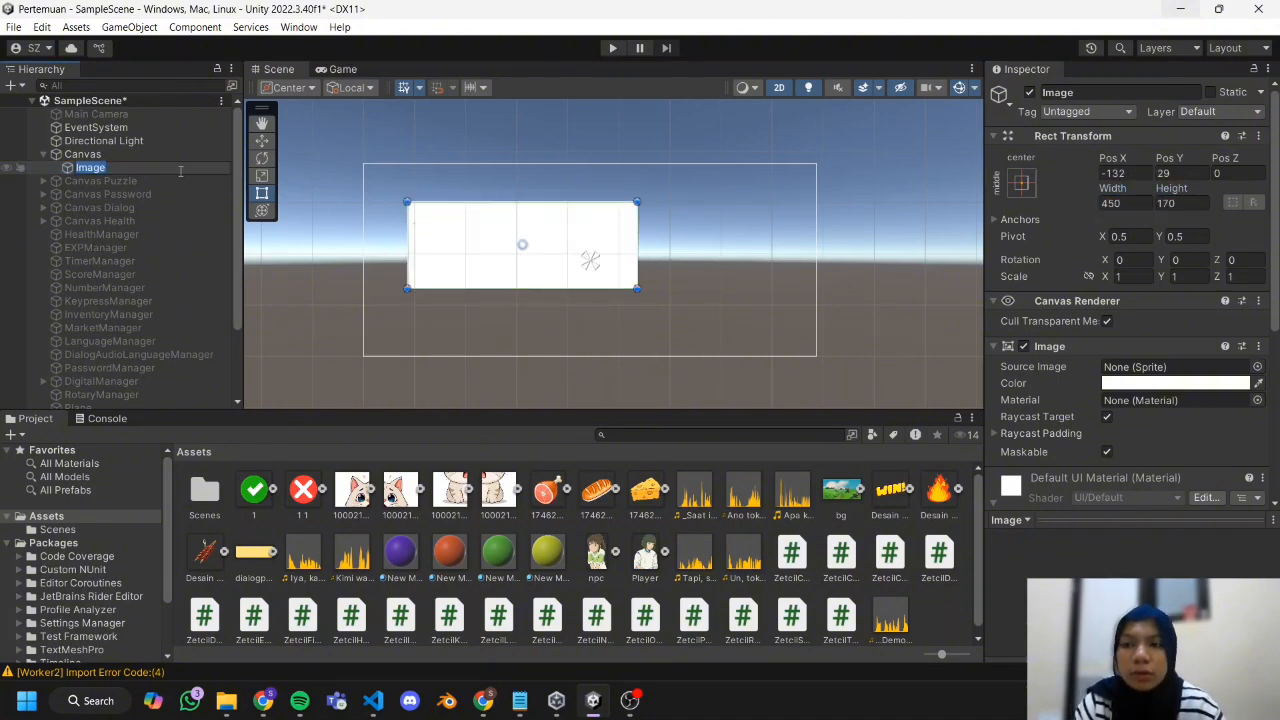
left_click(182, 156)
left_click(179, 163)
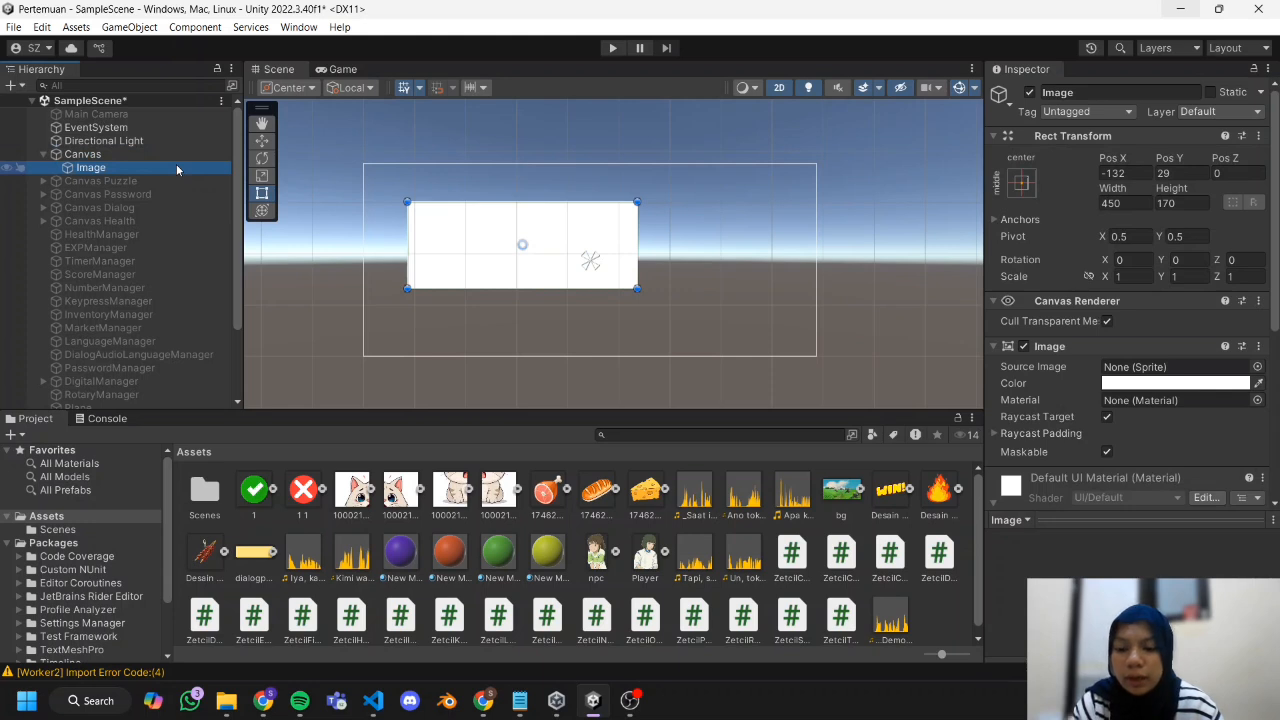
key("ctrl+d")
left_click_drag(546, 250, 716, 247)
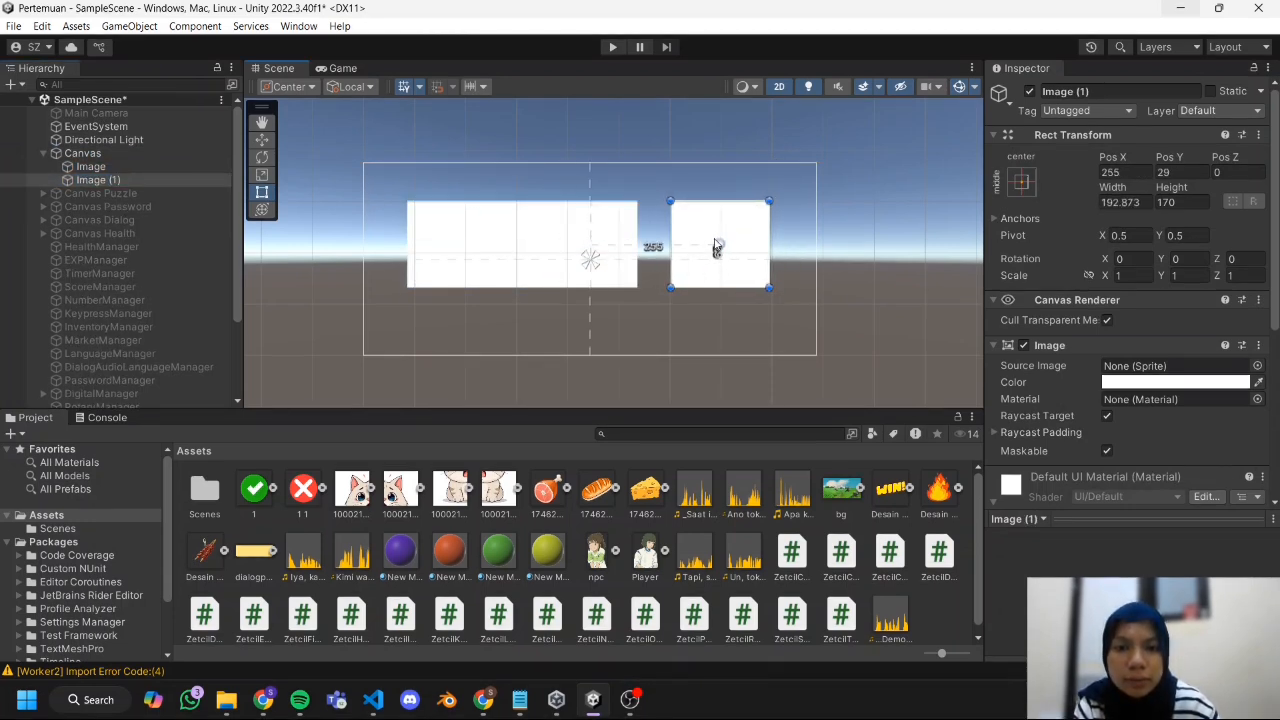
Rename the original, wider Image under the Canvas as Req.
left_click(172, 166)
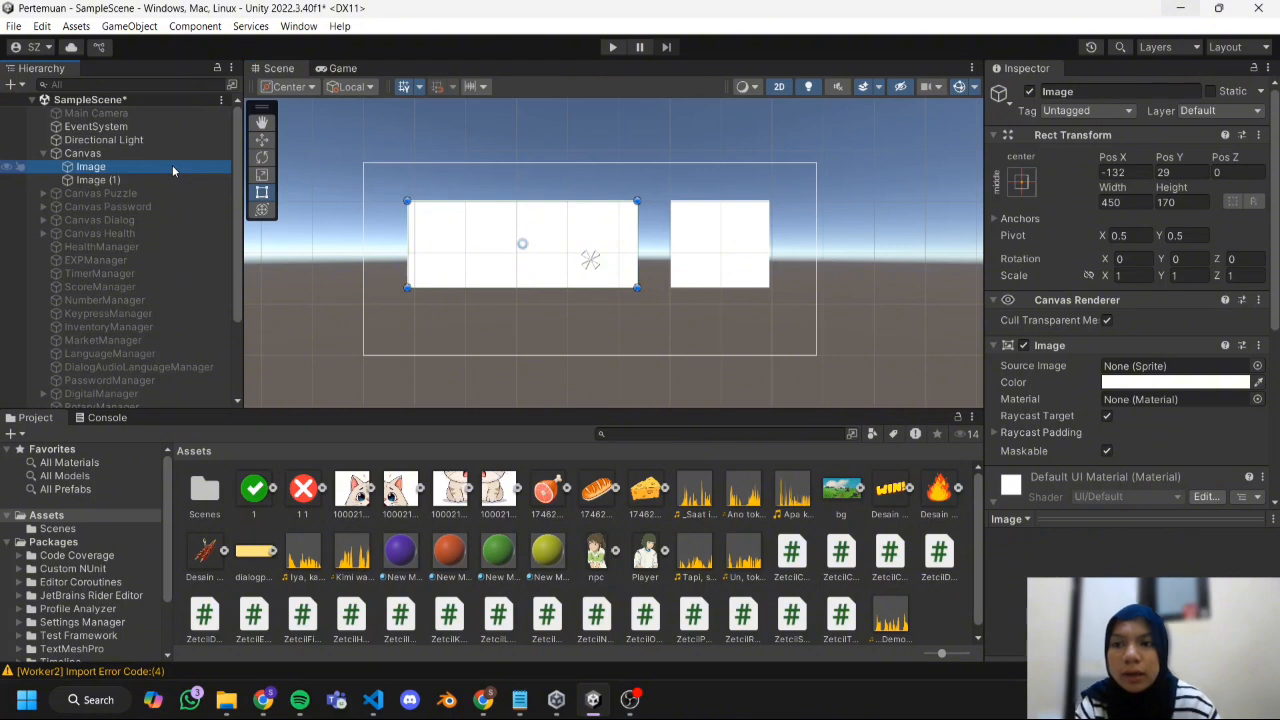
left_click(174, 167)
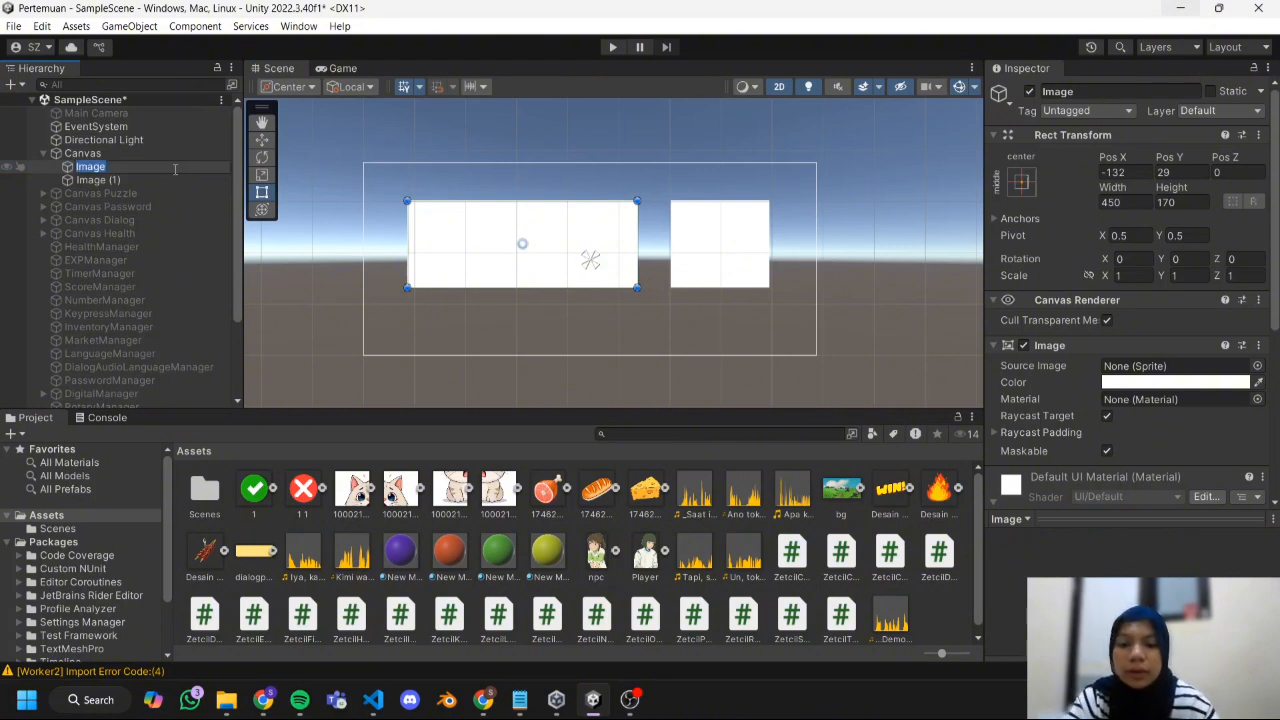
key("BackSpace")
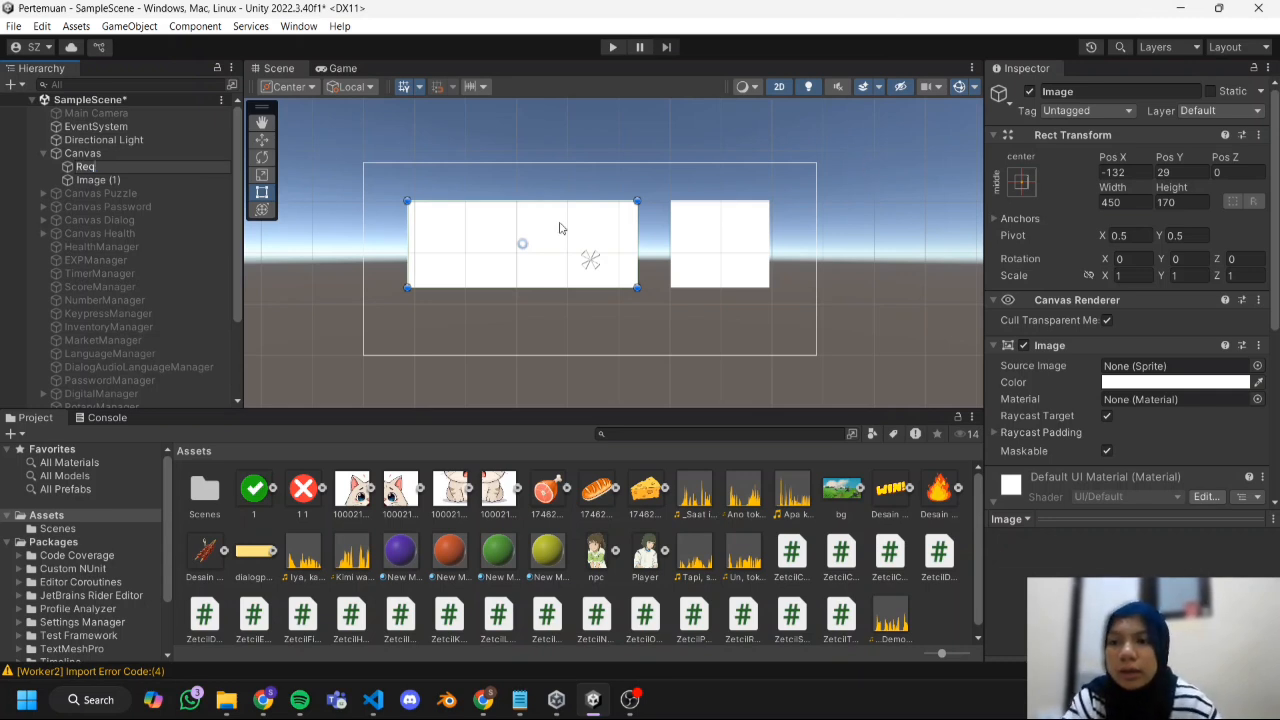
right_click(154, 172)
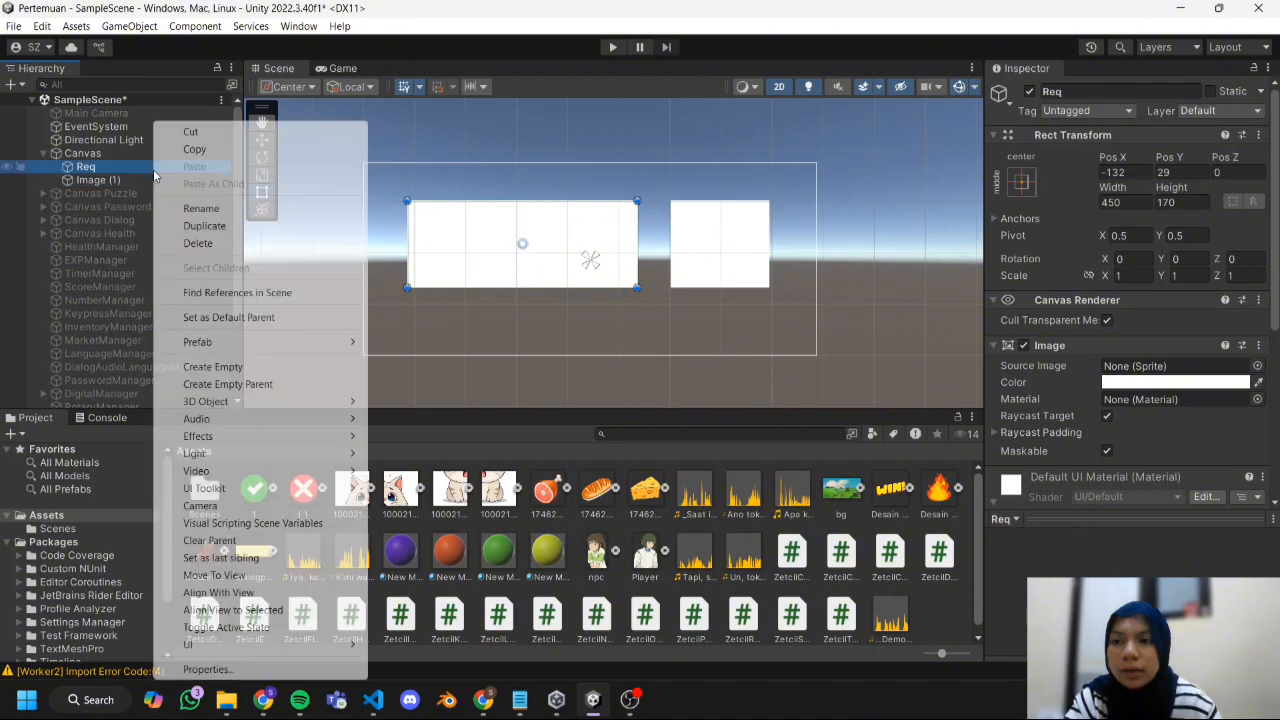
Rename the narrower Image (1) under the Canvas as Result.
left_click(128, 181)
right_click(128, 181)
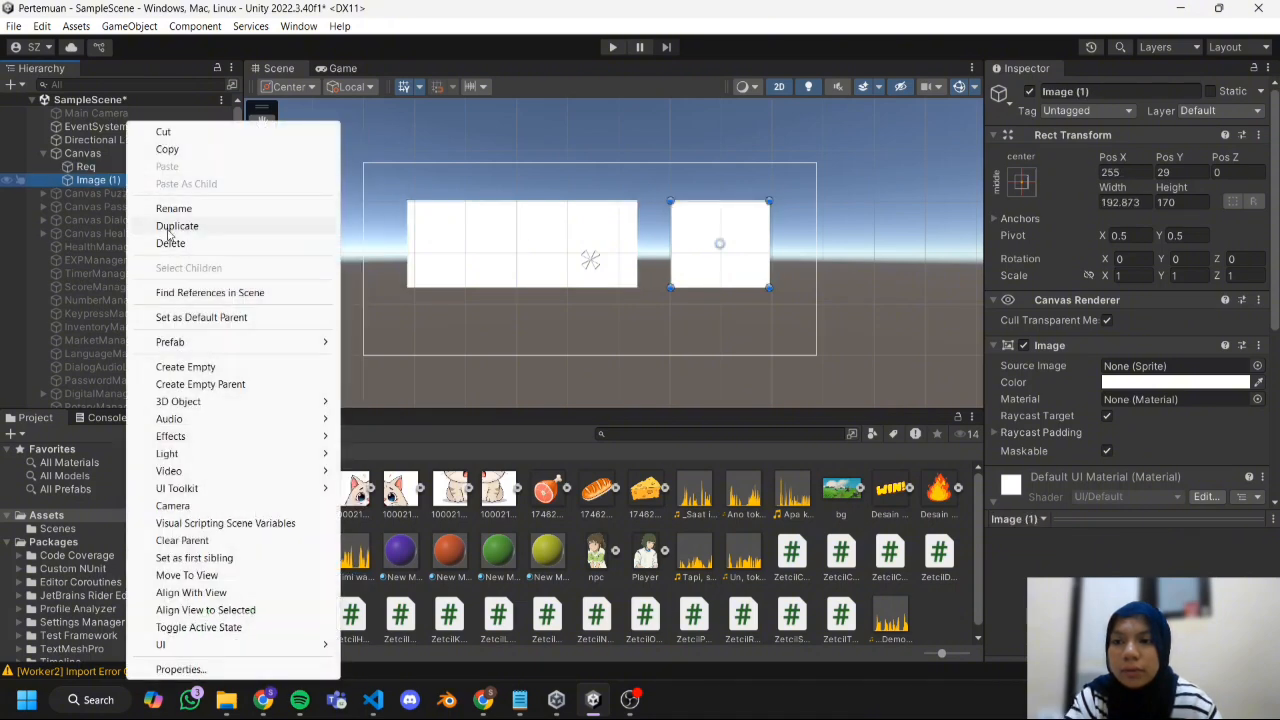
left_click(176, 210)
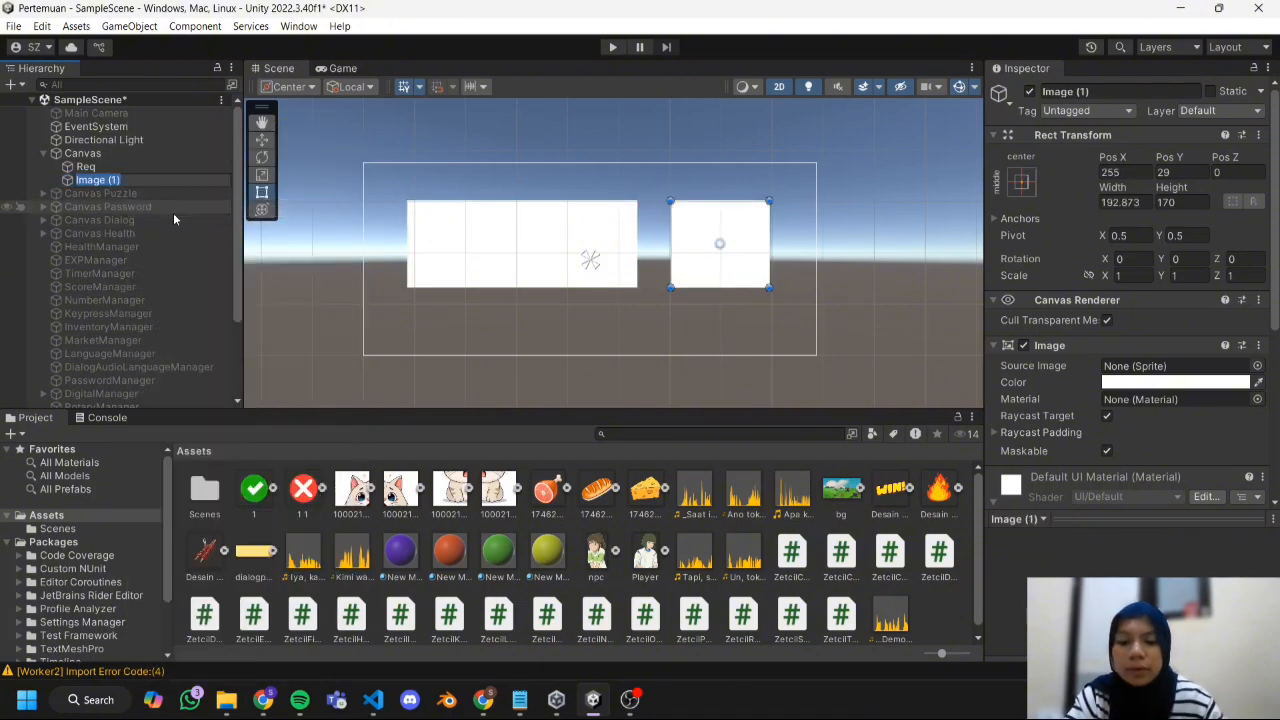
type("Resul")
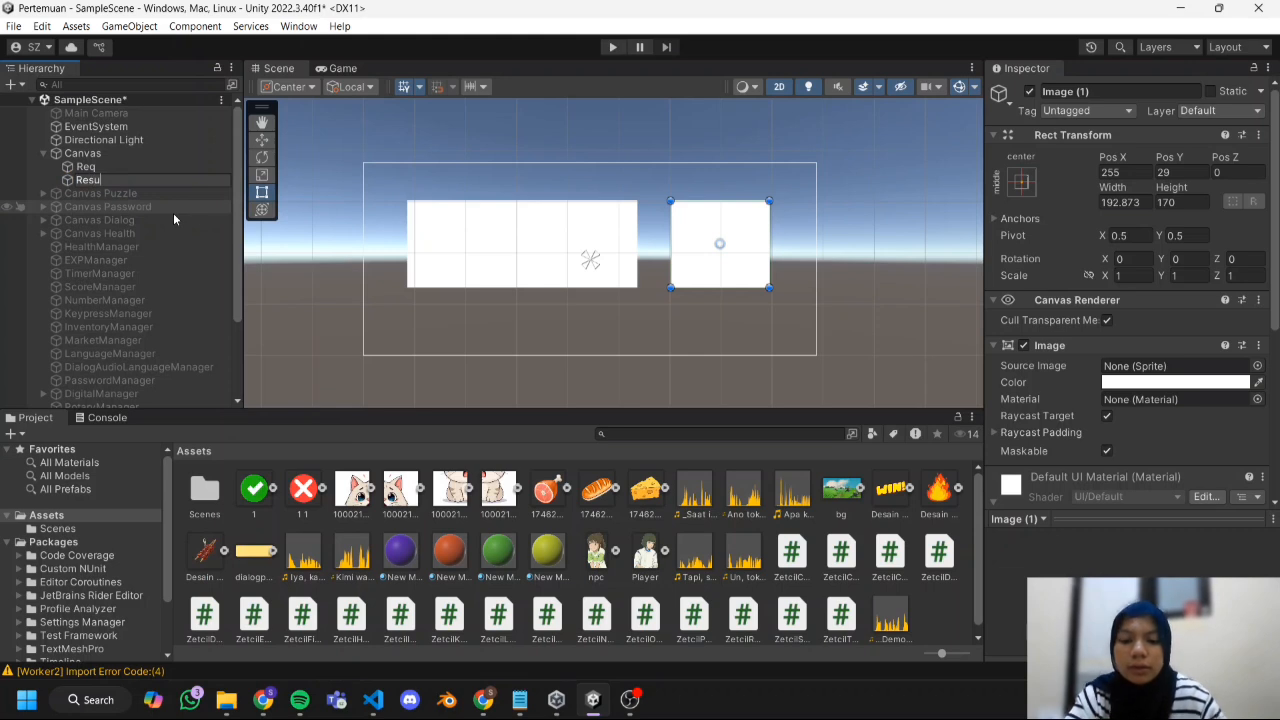
type("t")
key("Return")
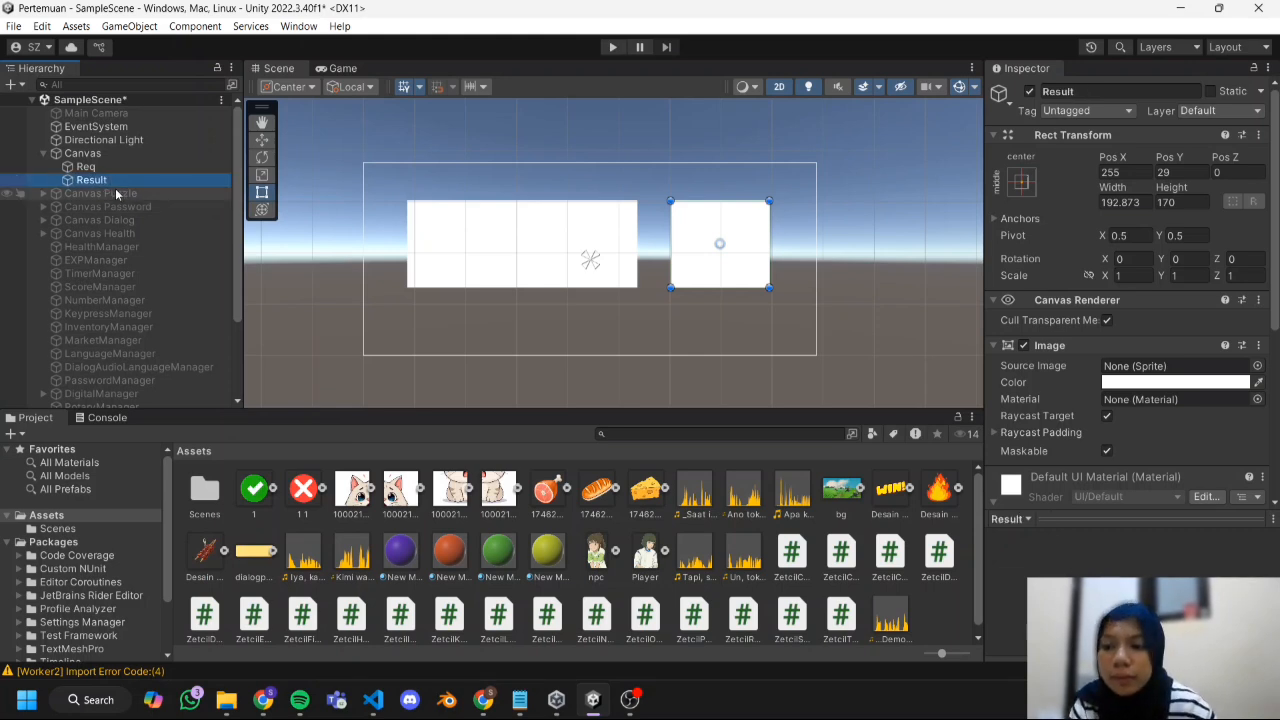
Add a UI Image as a child of Req.
left_click(142, 167)
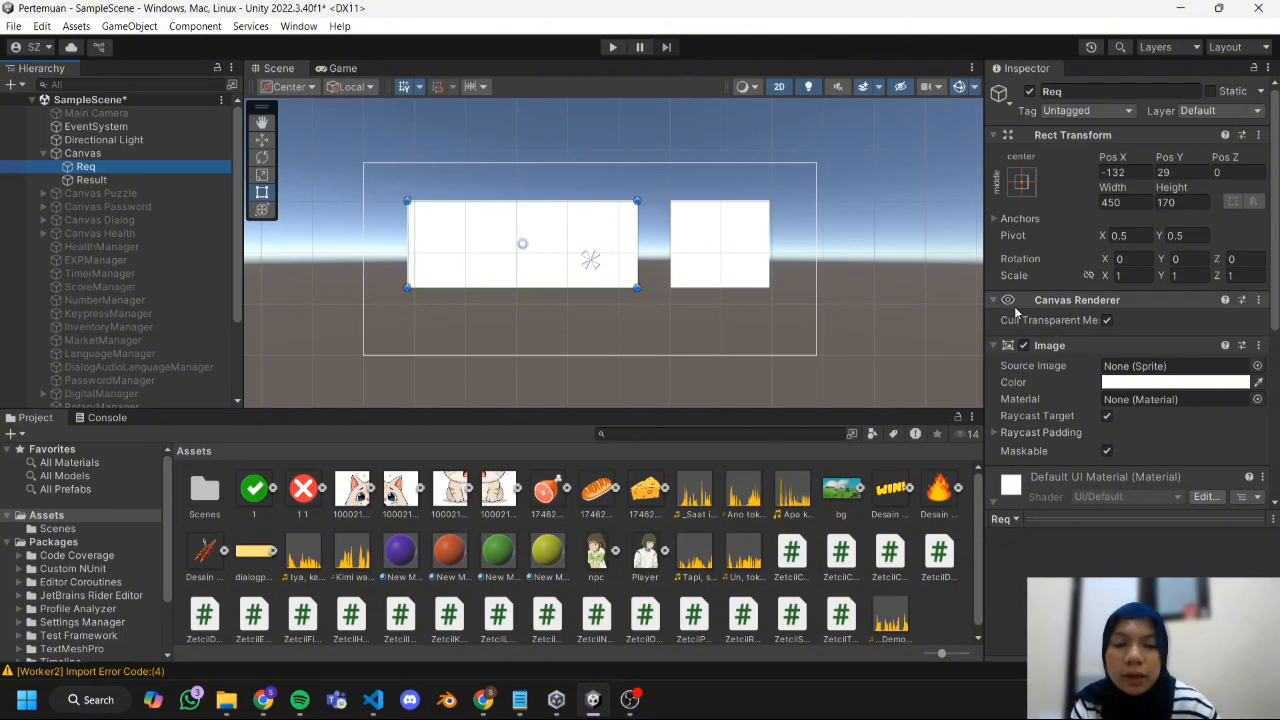
right_click(120, 168)
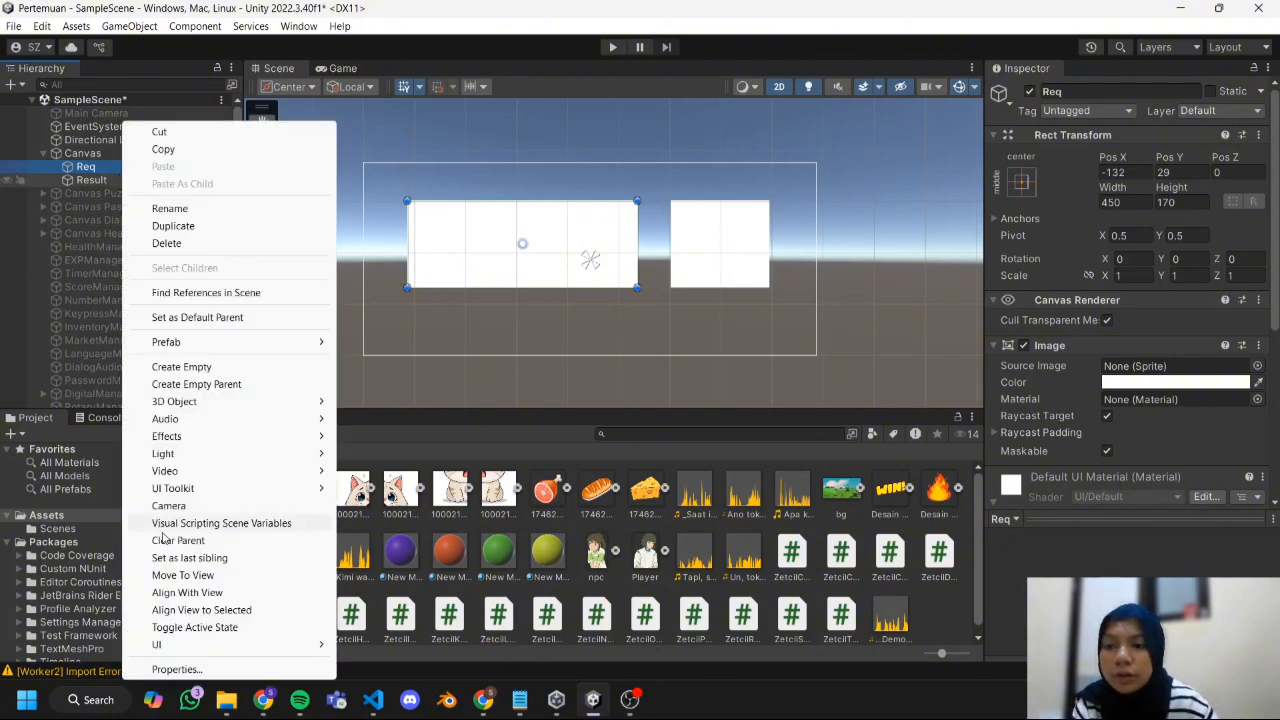
mouse_move(216, 646)
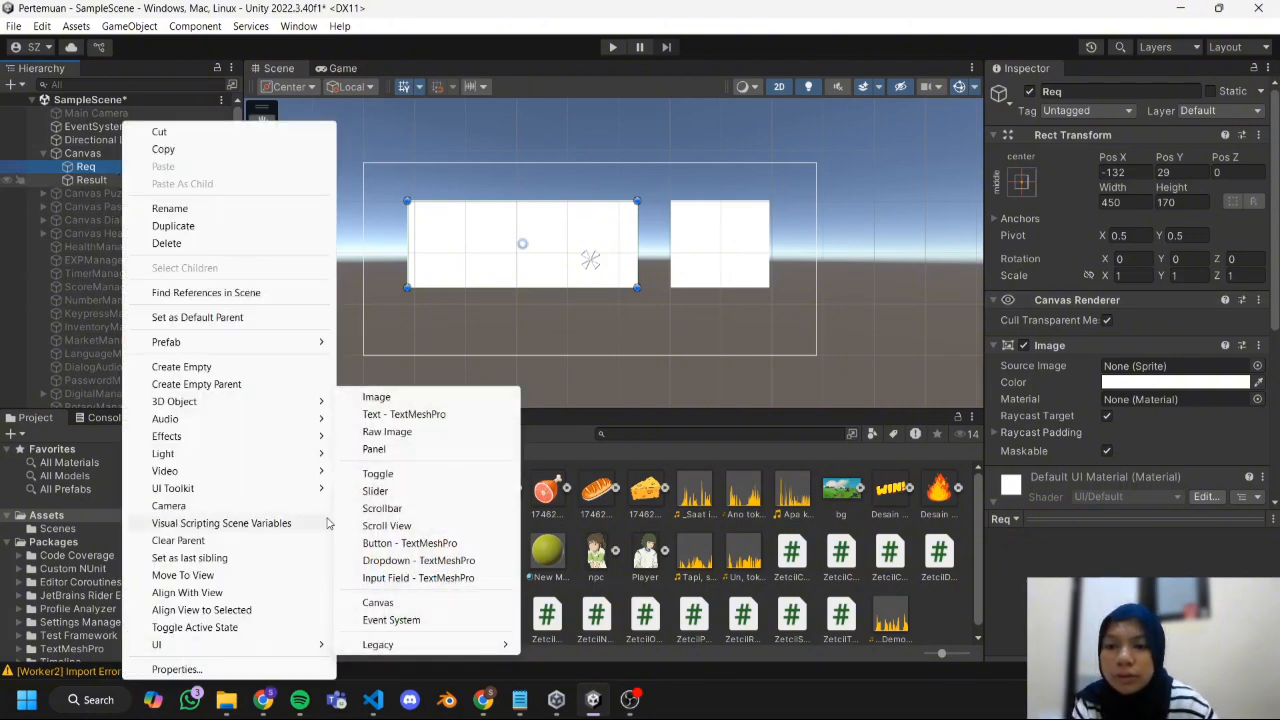
left_click(378, 397)
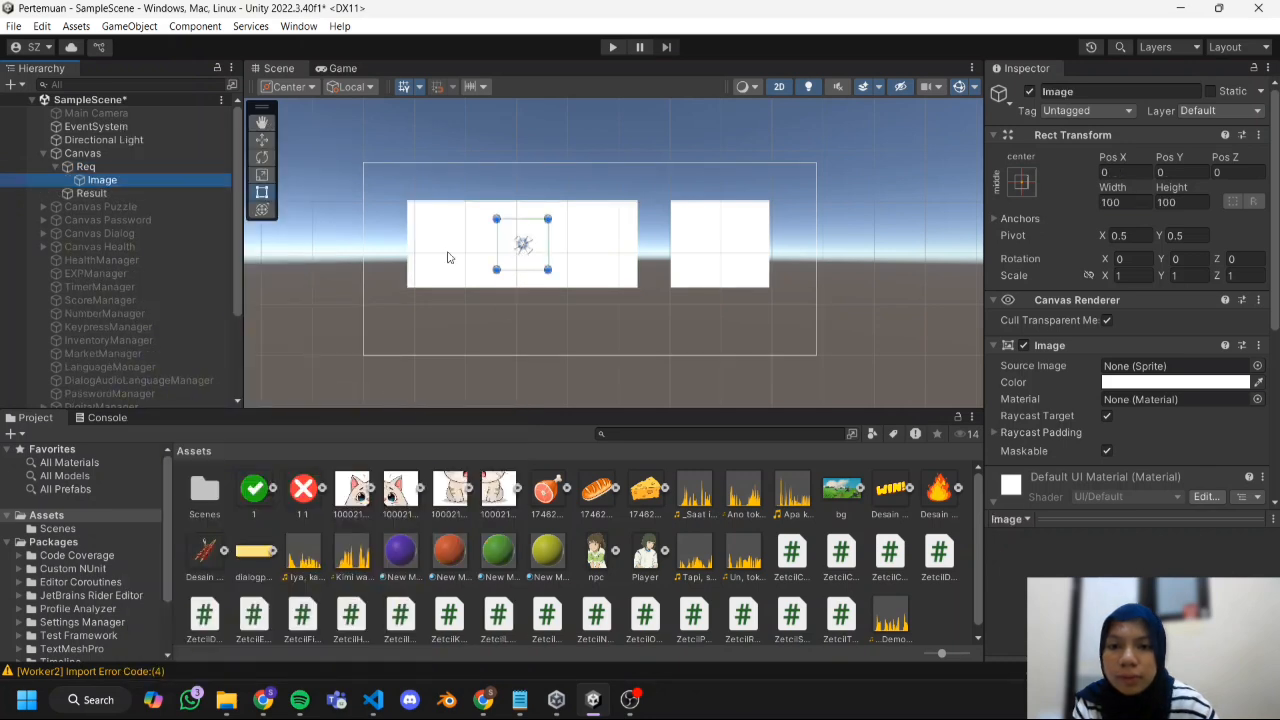
Move Req's child Image to its parent's left end at about X -139 and set its width and height to 170.
left_click_drag(497, 219, 448, 245)
left_click(1186, 202)
type("170")
scroll(478, 284, "up", 8)
left_click(1111, 200)
type("170")
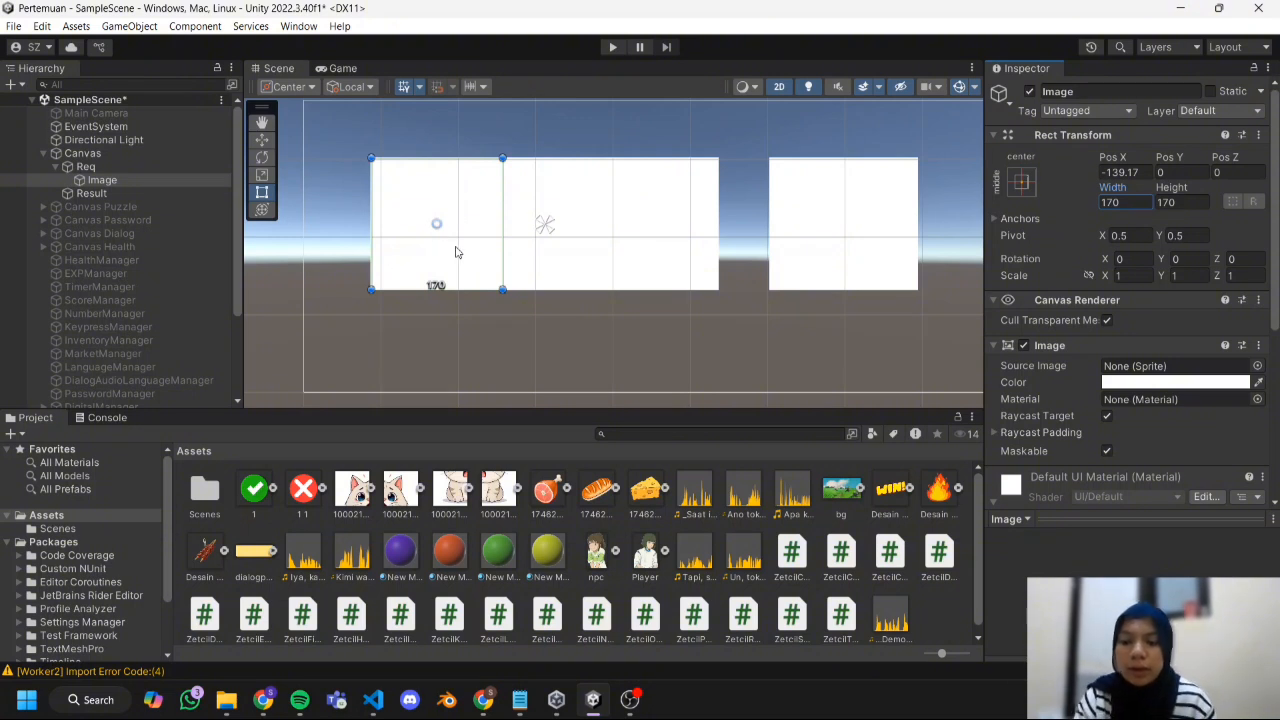
Make the image colours of both Req and Result fully transparent.
left_click(185, 167)
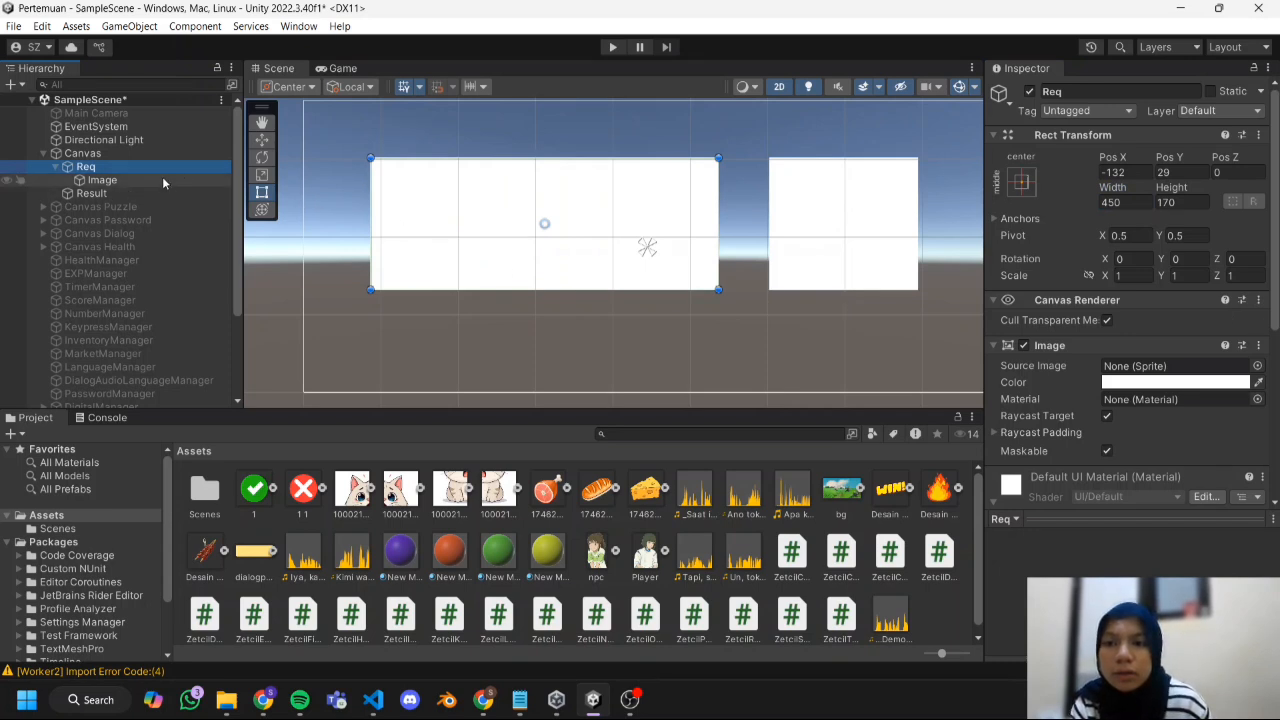
left_click(1133, 382)
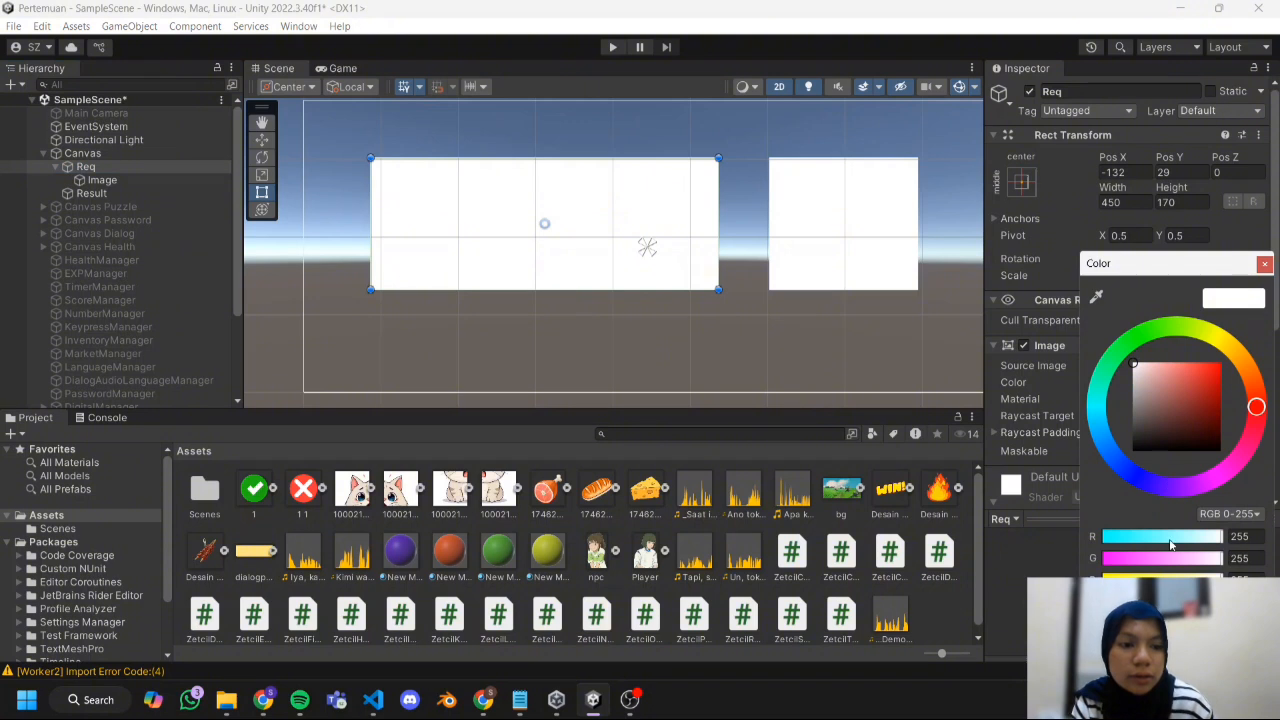
left_click_drag(1220, 602, 833, 601)
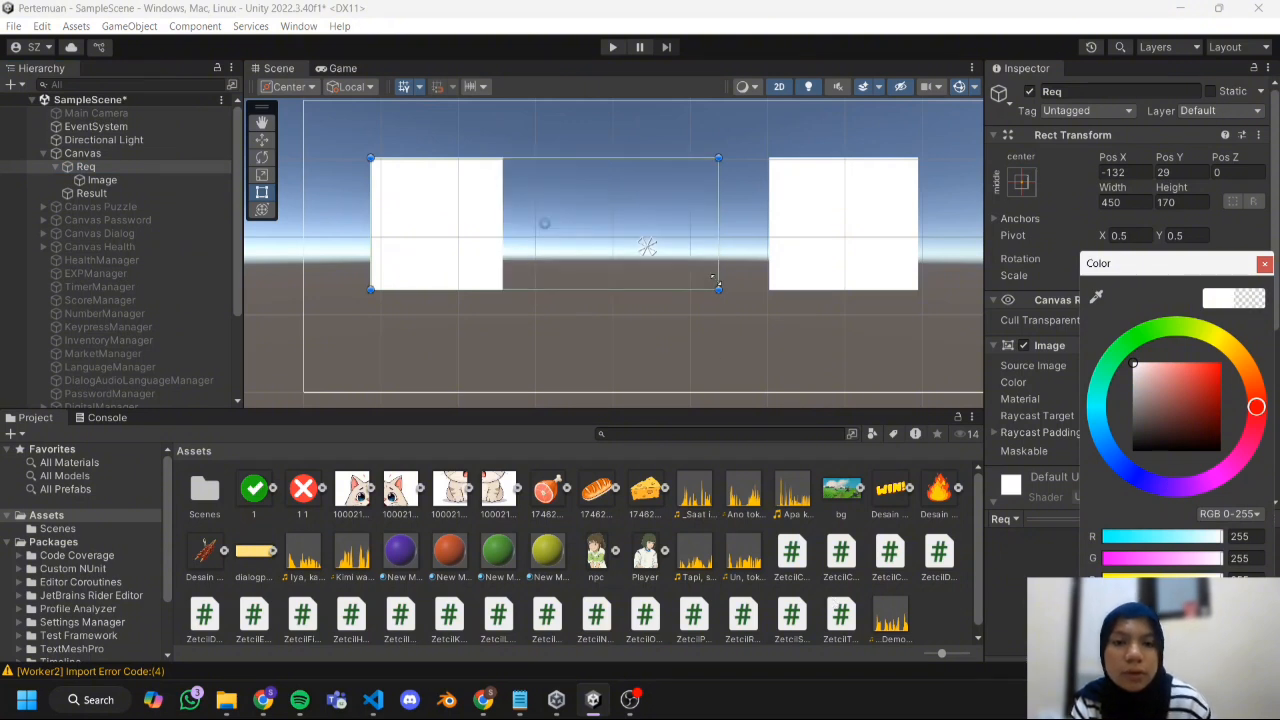
left_click(858, 275)
left_click(855, 276)
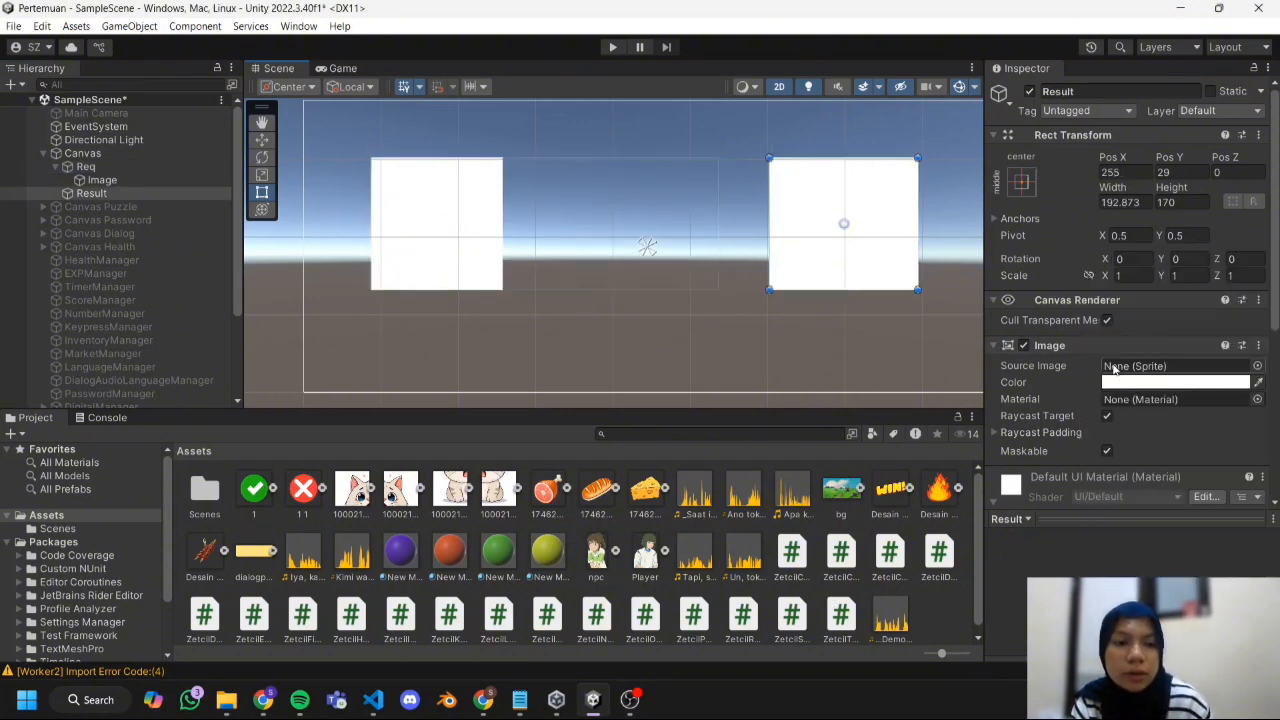
left_click(1148, 383)
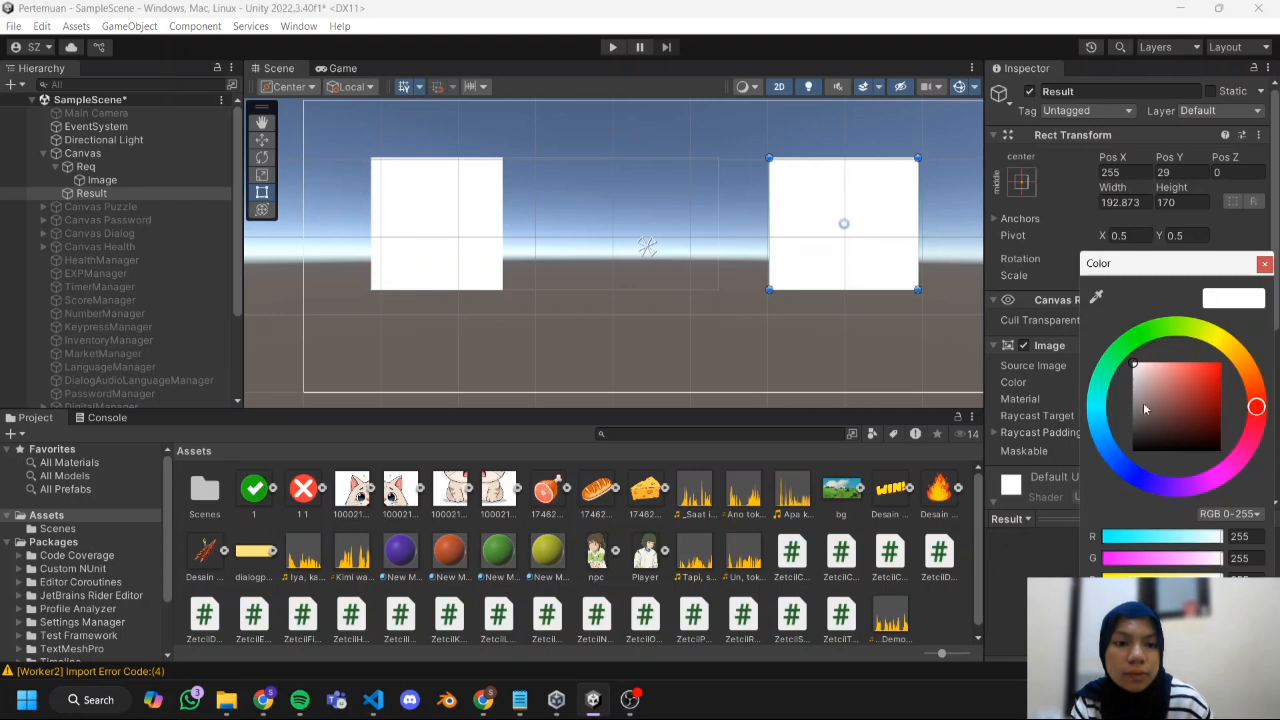
left_click_drag(1220, 602, 893, 589)
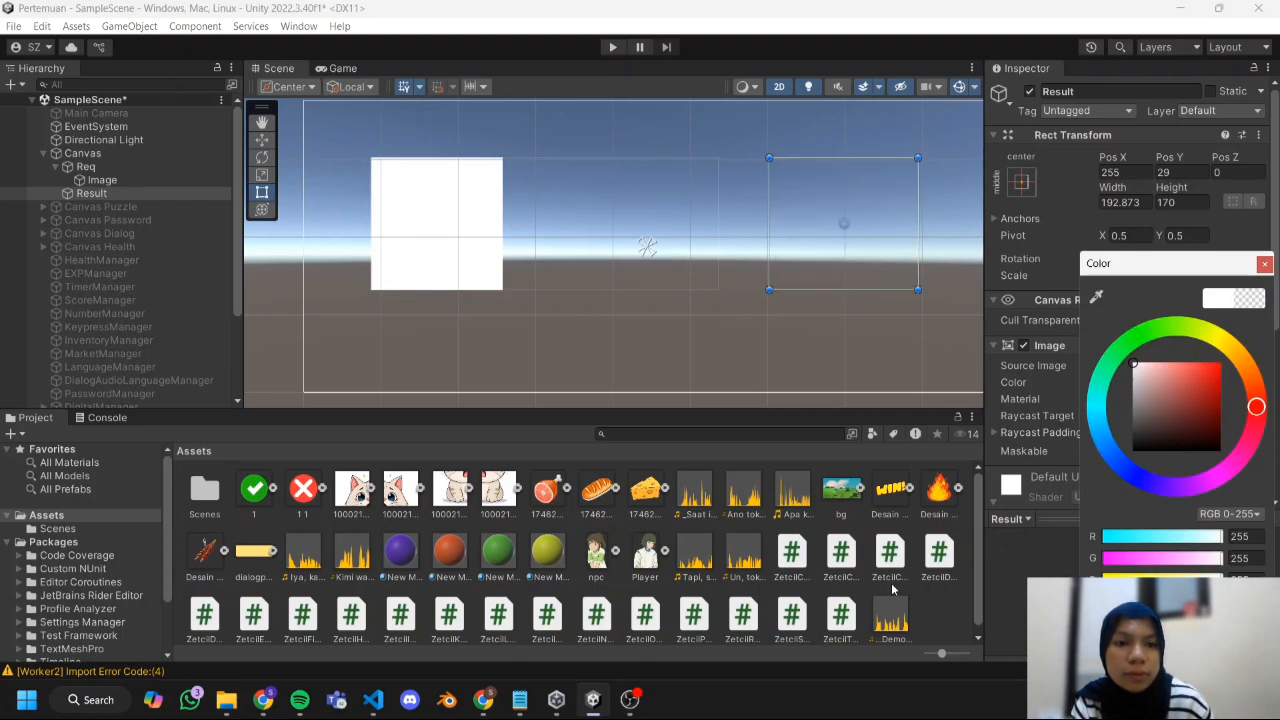
Duplicate the square Image within Req at X 138 and place another copy as a child of Result at X -1.
left_click(417, 186)
left_click(418, 186)
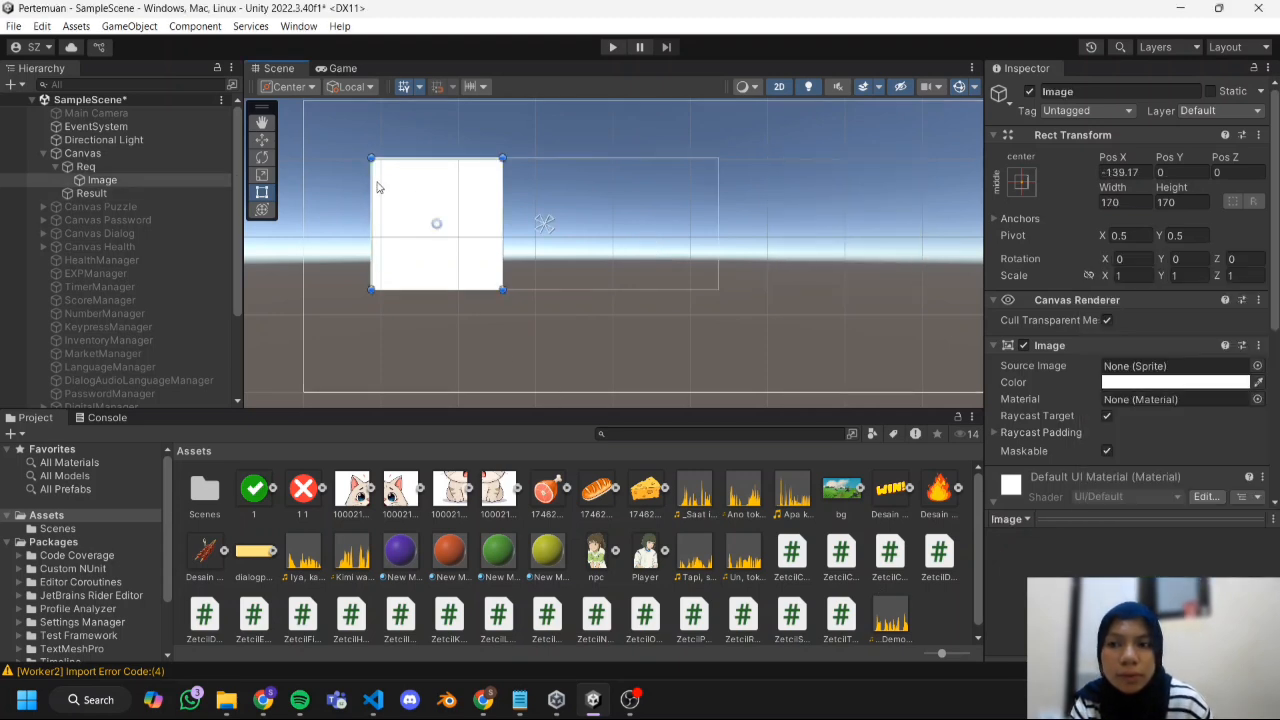
left_click(207, 179)
key("ctrl+d")
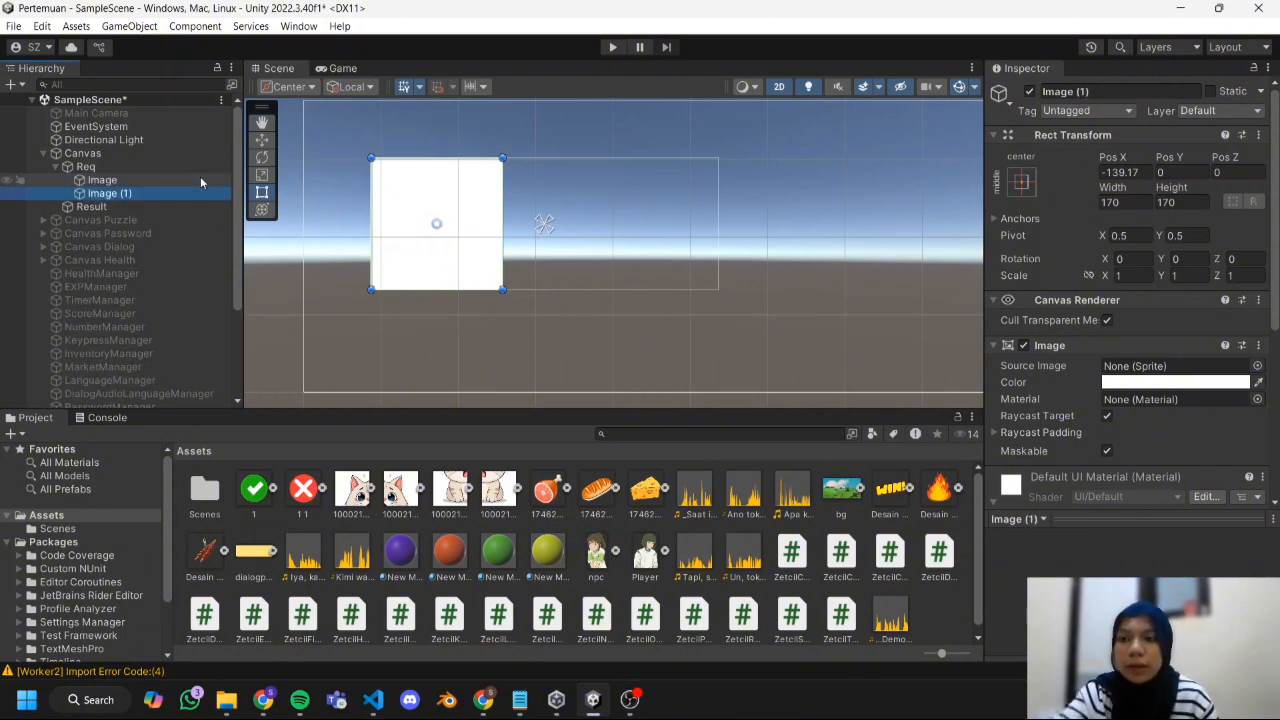
left_click(261, 139)
left_click_drag(502, 224, 908, 259)
left_click(118, 206)
key("ctrl+shift+v")
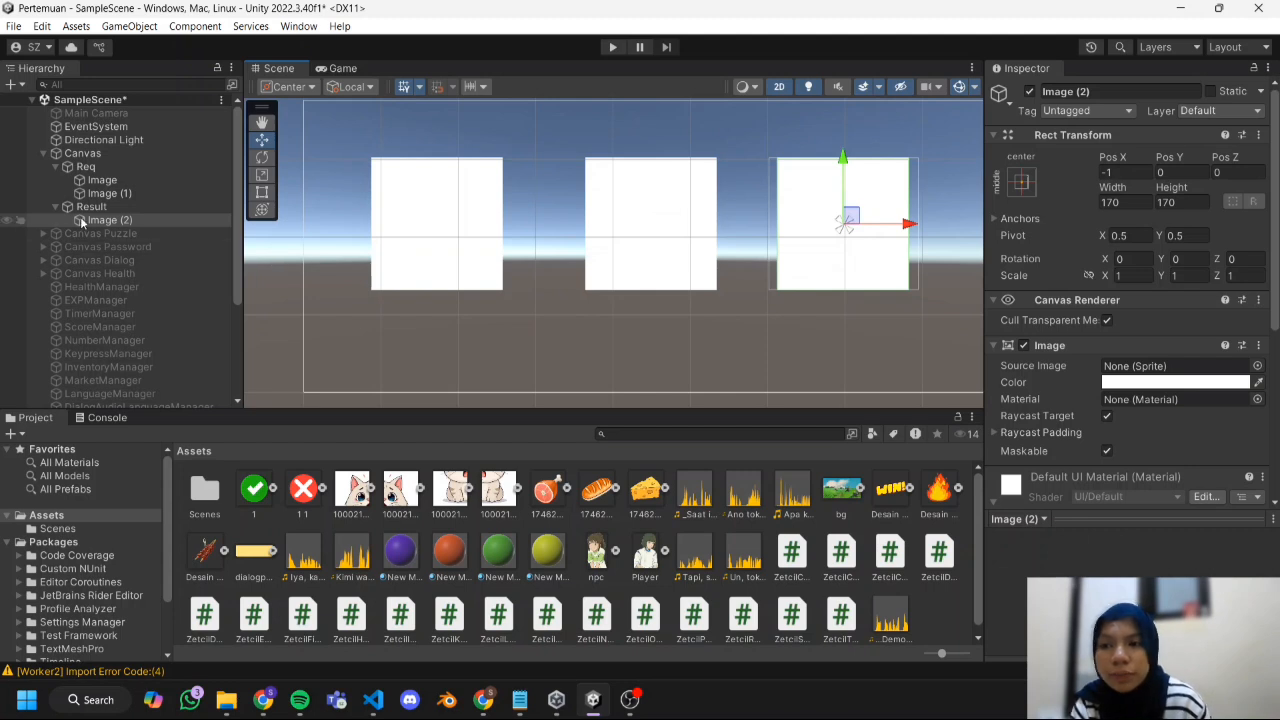
Assign the meat sprite to Image, the fire sprite to Image (1) and the skewer sprite Desain tanpa judul (2) to Image (2).
left_click(436, 240)
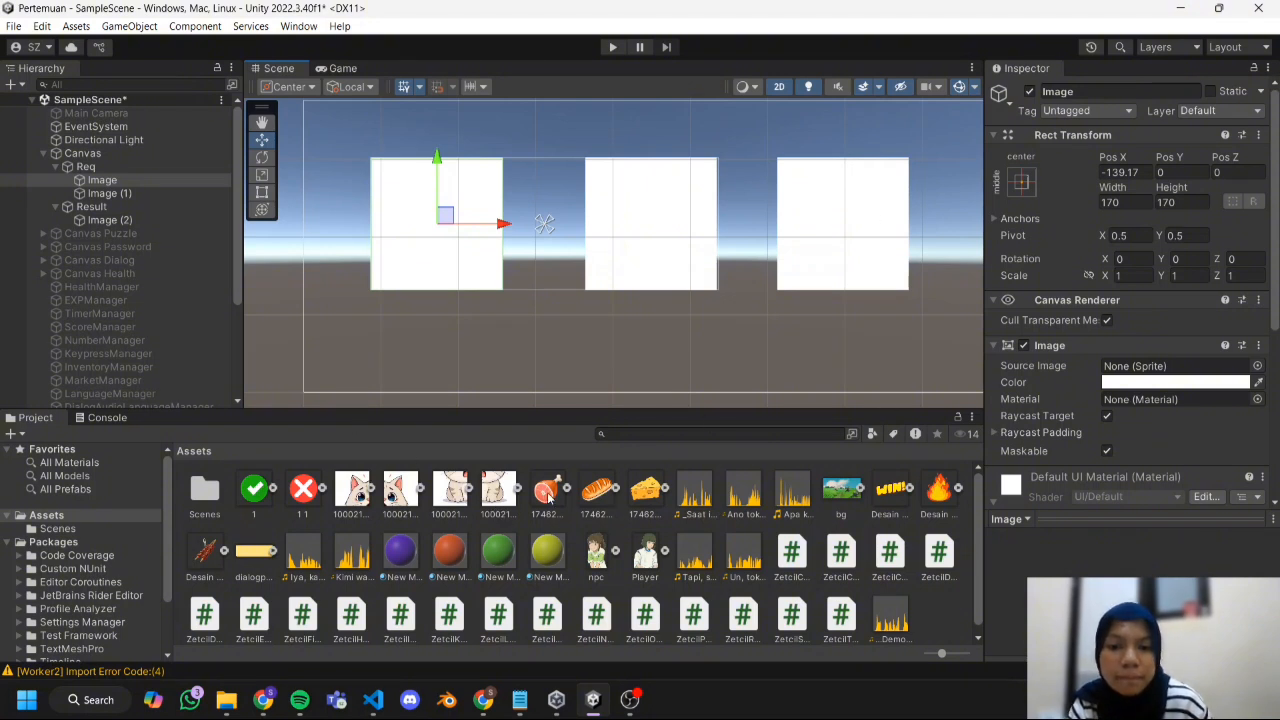
left_click_drag(548, 497, 1150, 366)
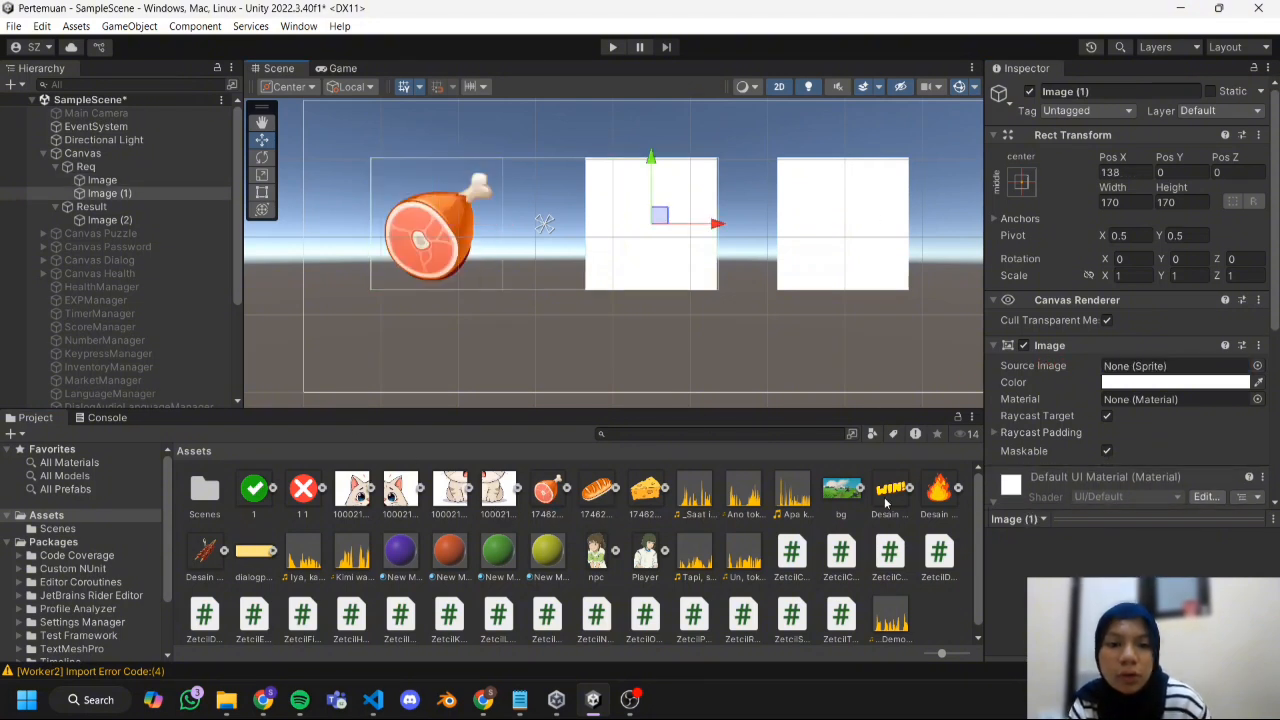
left_click_drag(938, 488, 1175, 366)
left_click(843, 240)
left_click_drag(205, 550, 1175, 366)
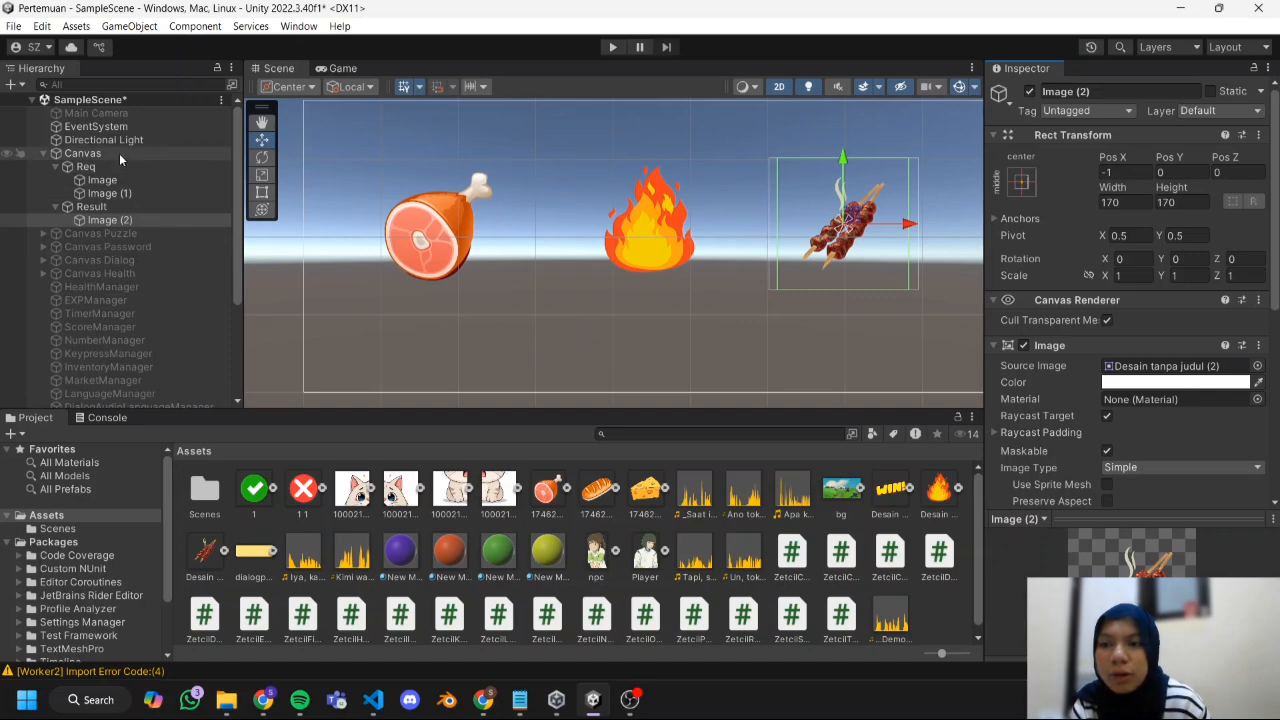
Add a legacy UI Button as a child of the Canvas.
right_click(119, 154)
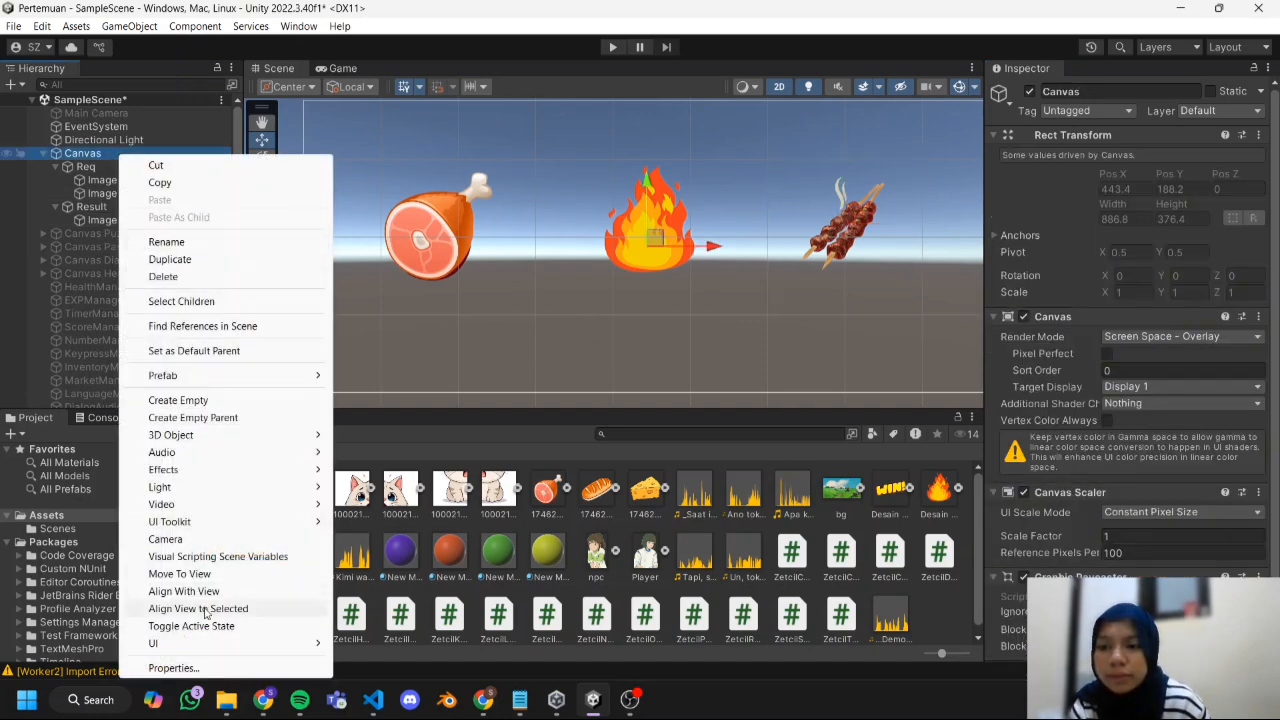
mouse_move(210, 643)
mouse_move(360, 644)
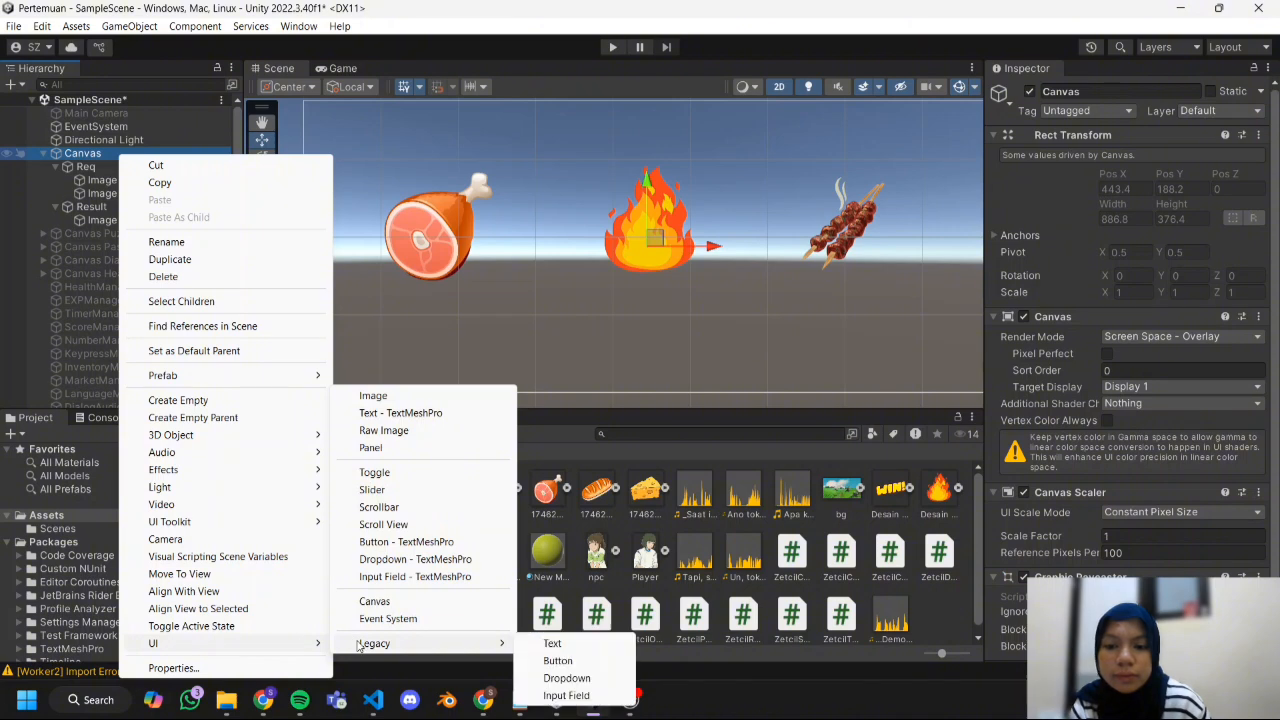
left_click(557, 661)
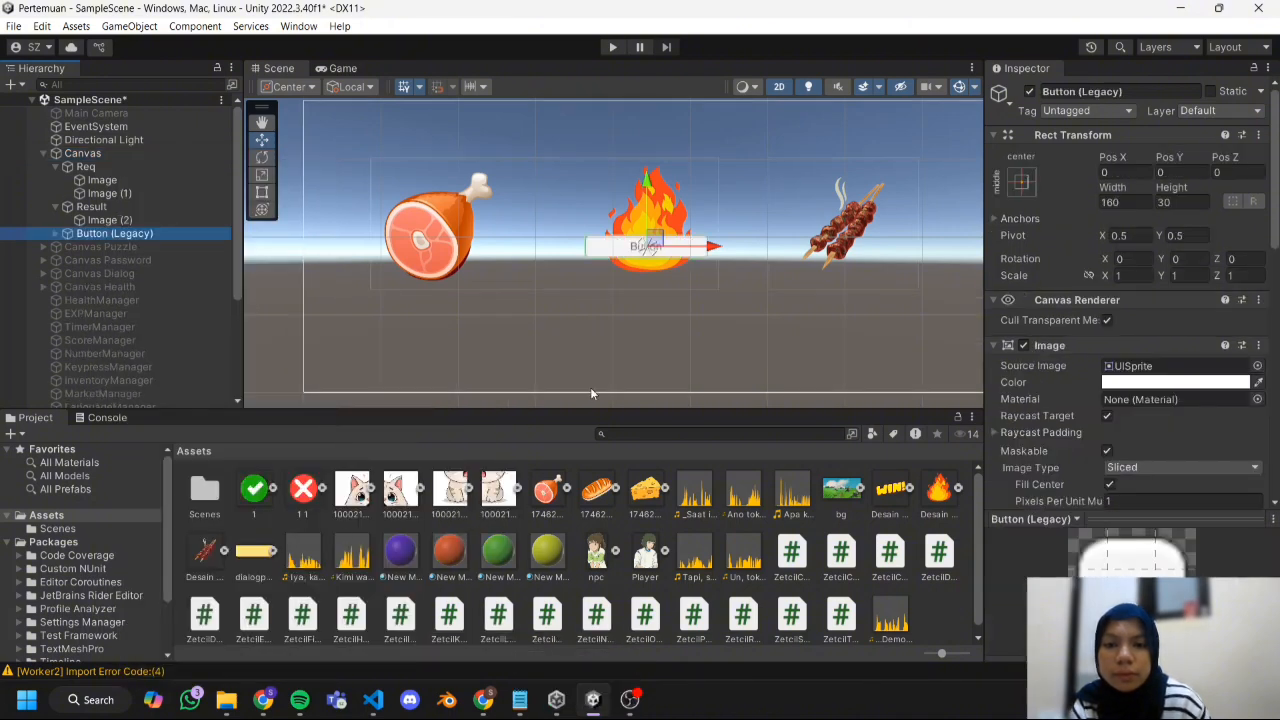
Place the button below the meat and fire images at X -144, Y -130 and resize it to about 191 by 42.
left_click_drag(647, 185, 647, 280)
left_click_drag(712, 340, 602, 341)
left_click(261, 190)
left_click_drag(473, 329, 461, 331)
left_click_drag(597, 352, 609, 364)
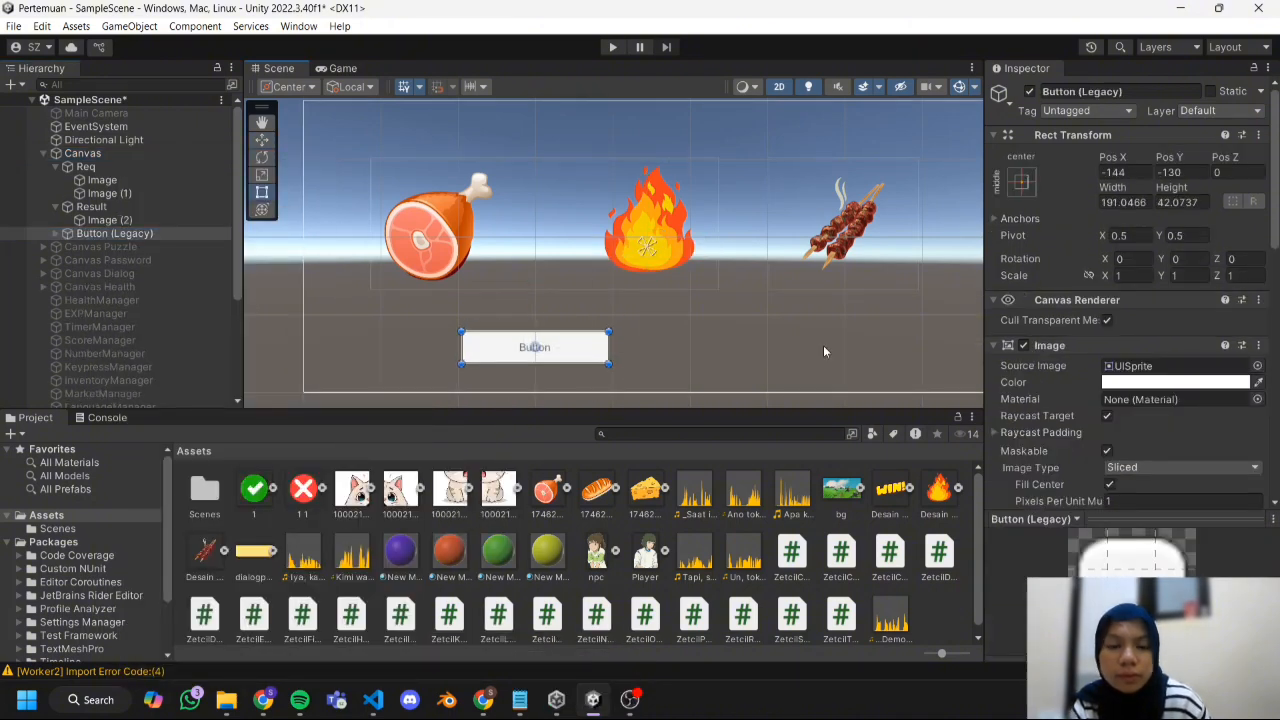
Set the button's label text to Craft and enlarge its font size.
left_click(55, 233)
left_click(120, 247)
left_click(1066, 380)
type("Craft")
left_click_drag(1048, 471, 1066, 471)
left_click(373, 272)
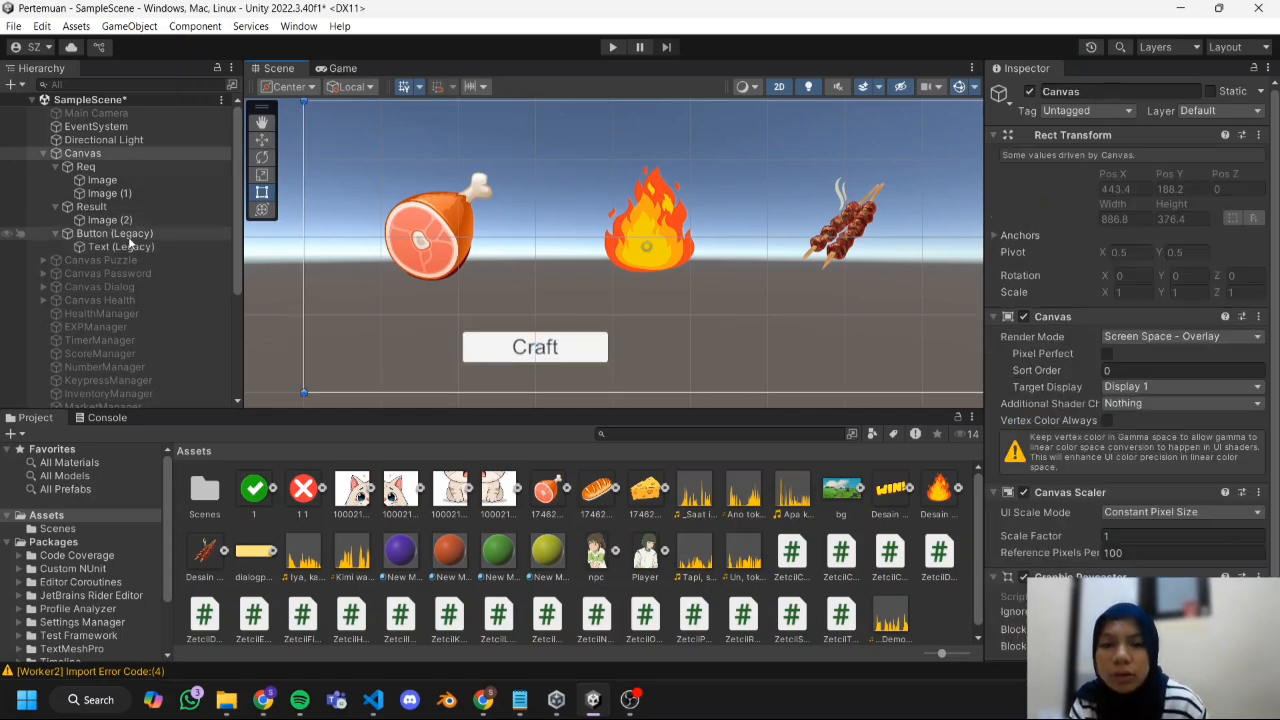
On CraftManager's Zetcil Craft script, assign Button (Legacy) as the Craft Button and Req as the Craft Fill Image.
scroll(149, 223, "down", 4)
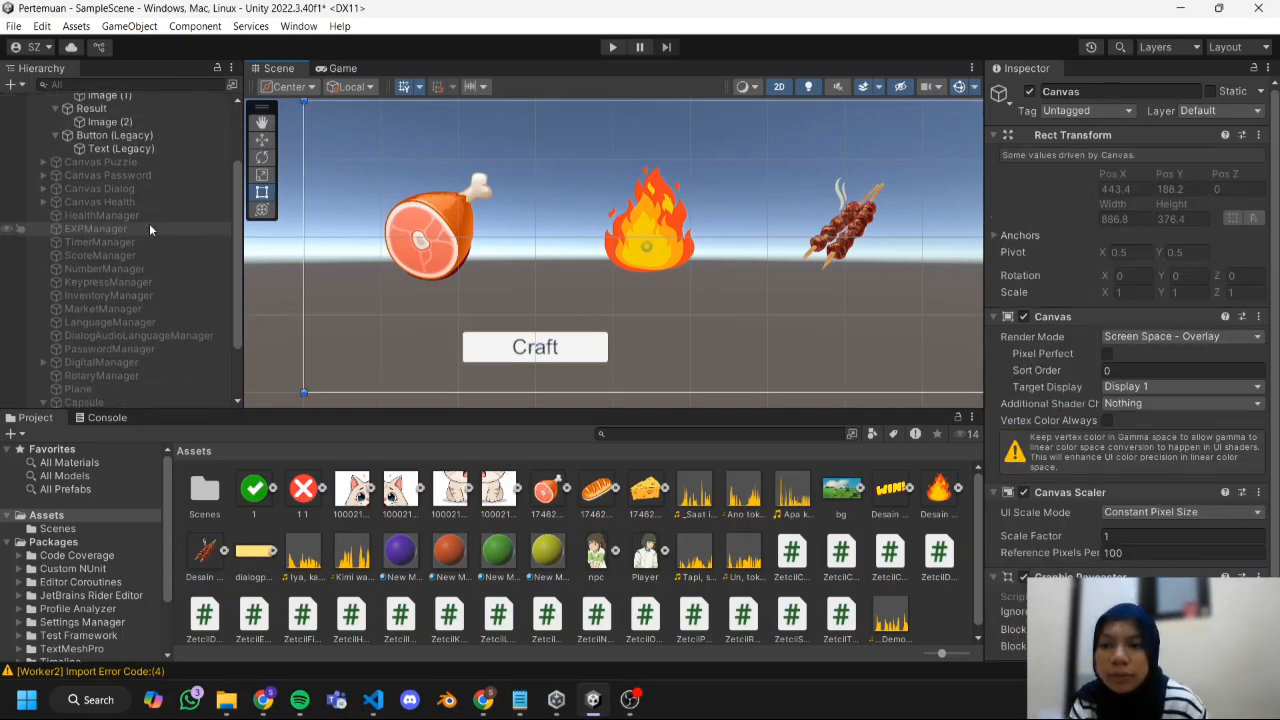
scroll(148, 275, "down", 2)
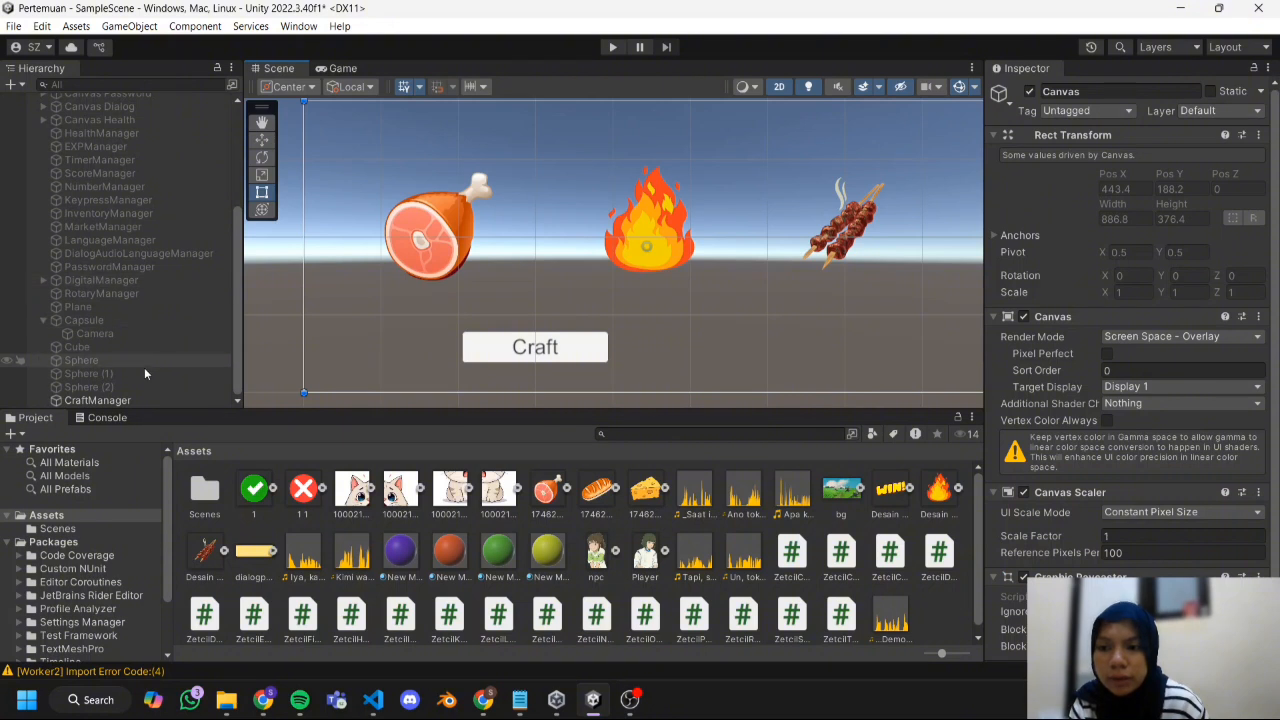
left_click(144, 399)
scroll(140, 285, "up", 6)
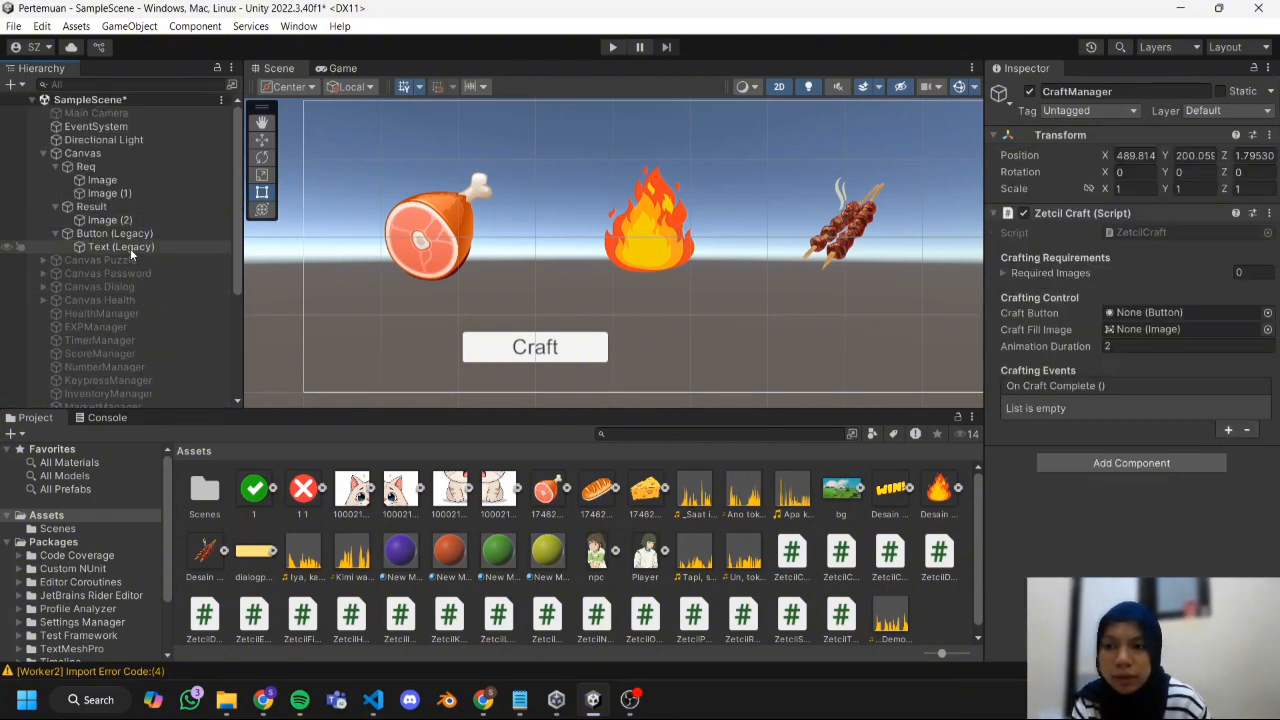
left_click(130, 239)
left_click_drag(130, 239, 1167, 313)
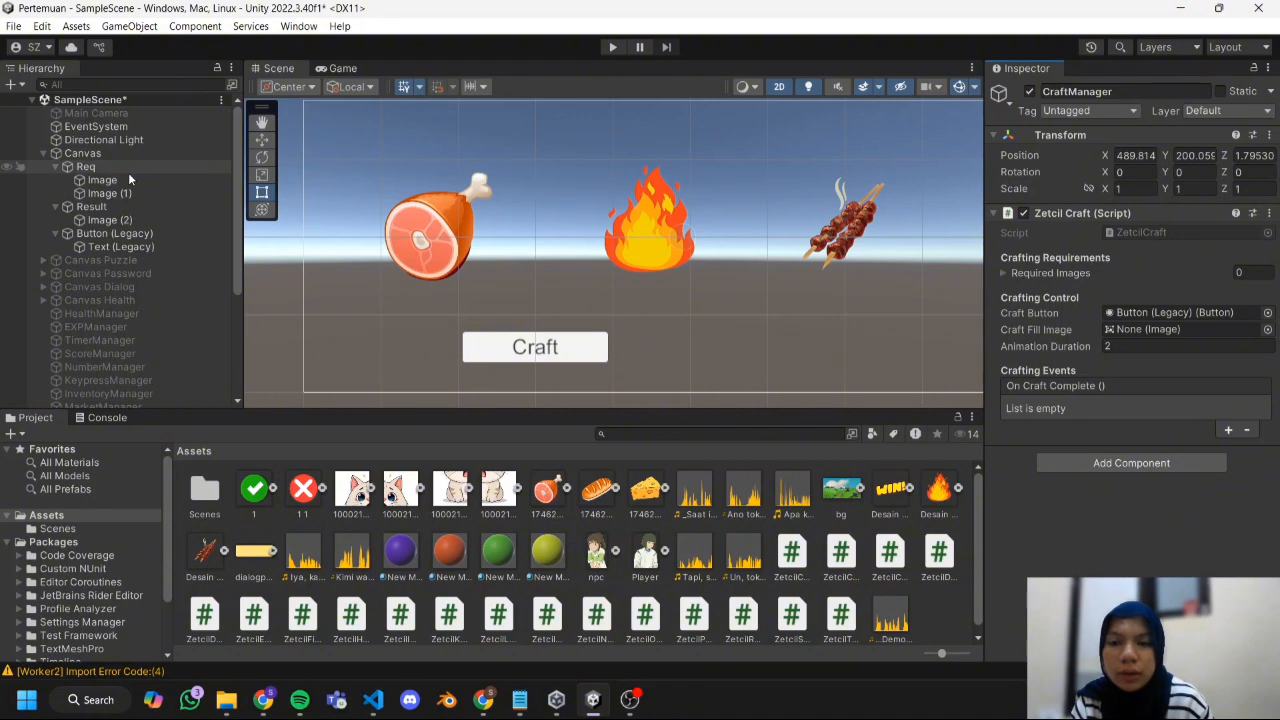
left_click_drag(129, 168, 1159, 329)
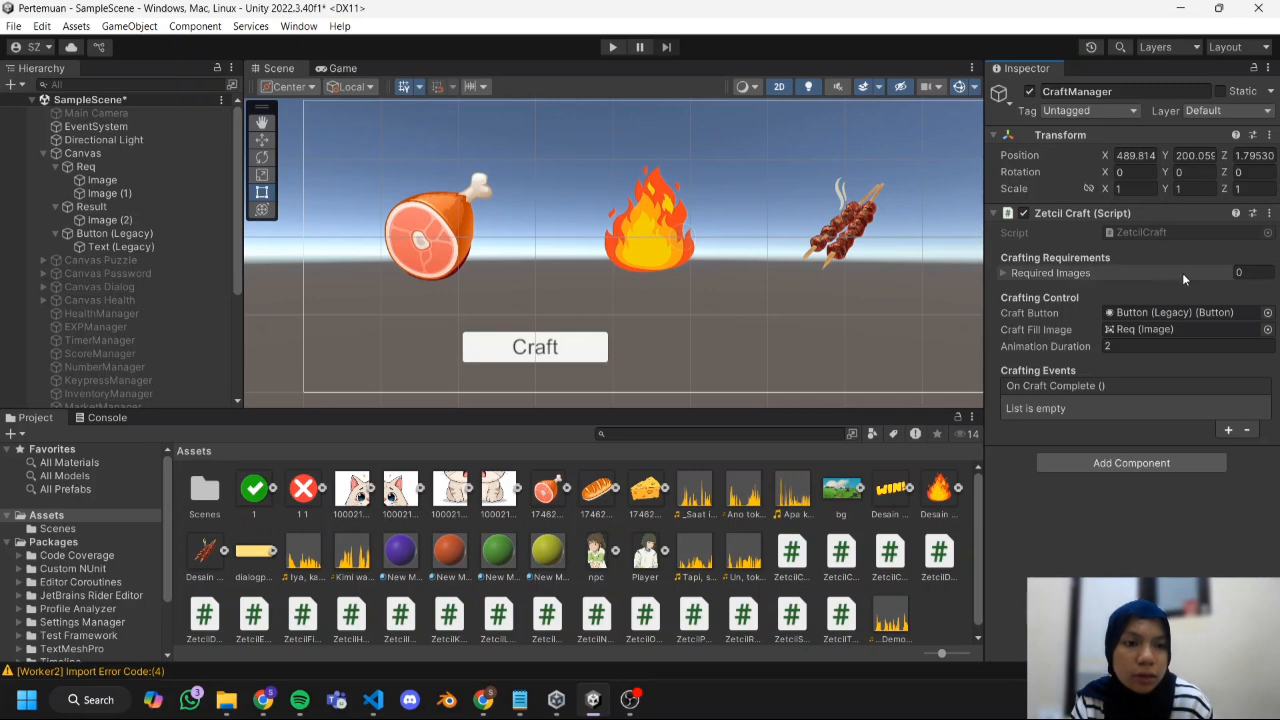
Add an On Craft Complete event on CraftManager that calls GameObject.SetActive on Result with the value enabled, and deactivate Result in the scene.
left_click(1132, 273)
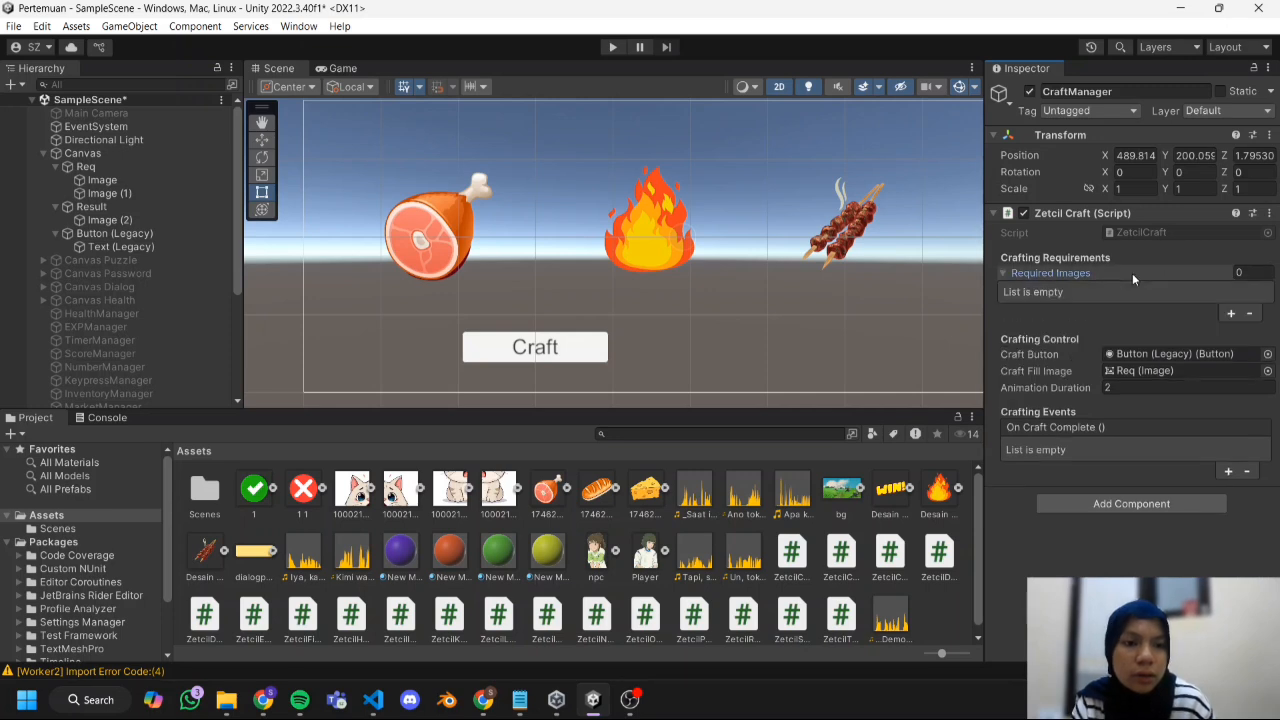
left_click(1021, 269)
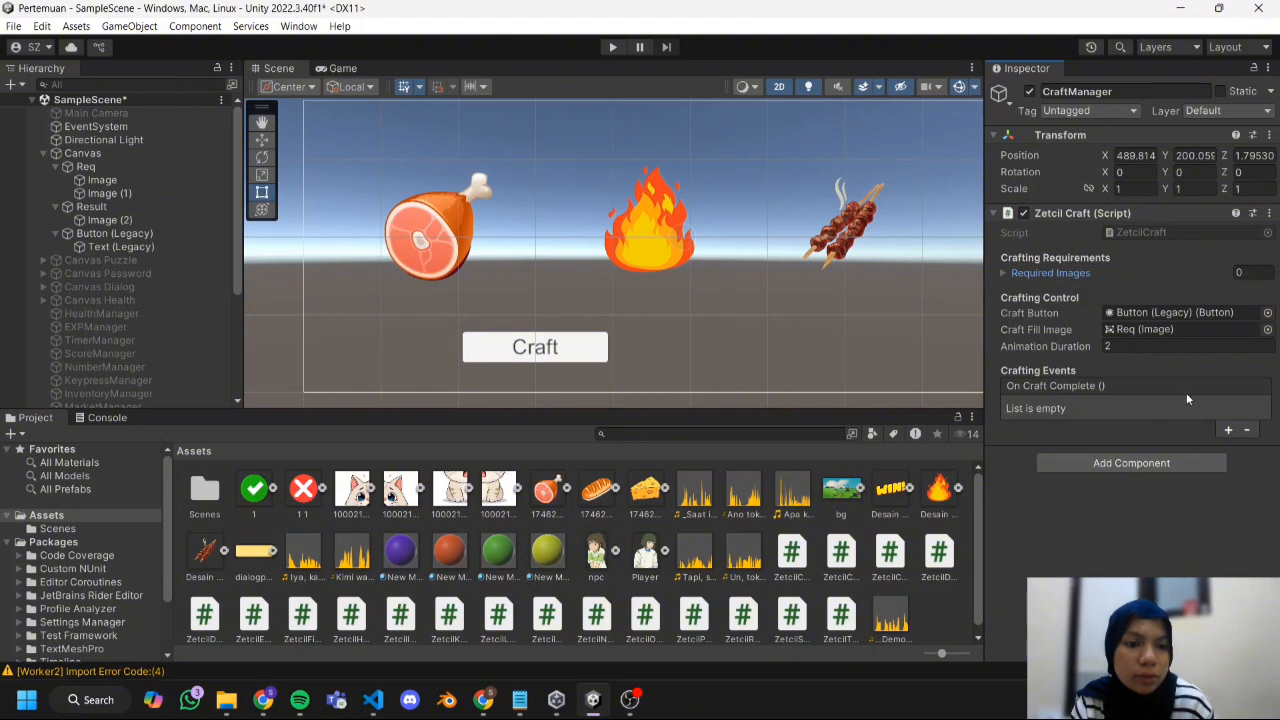
left_click(1228, 430)
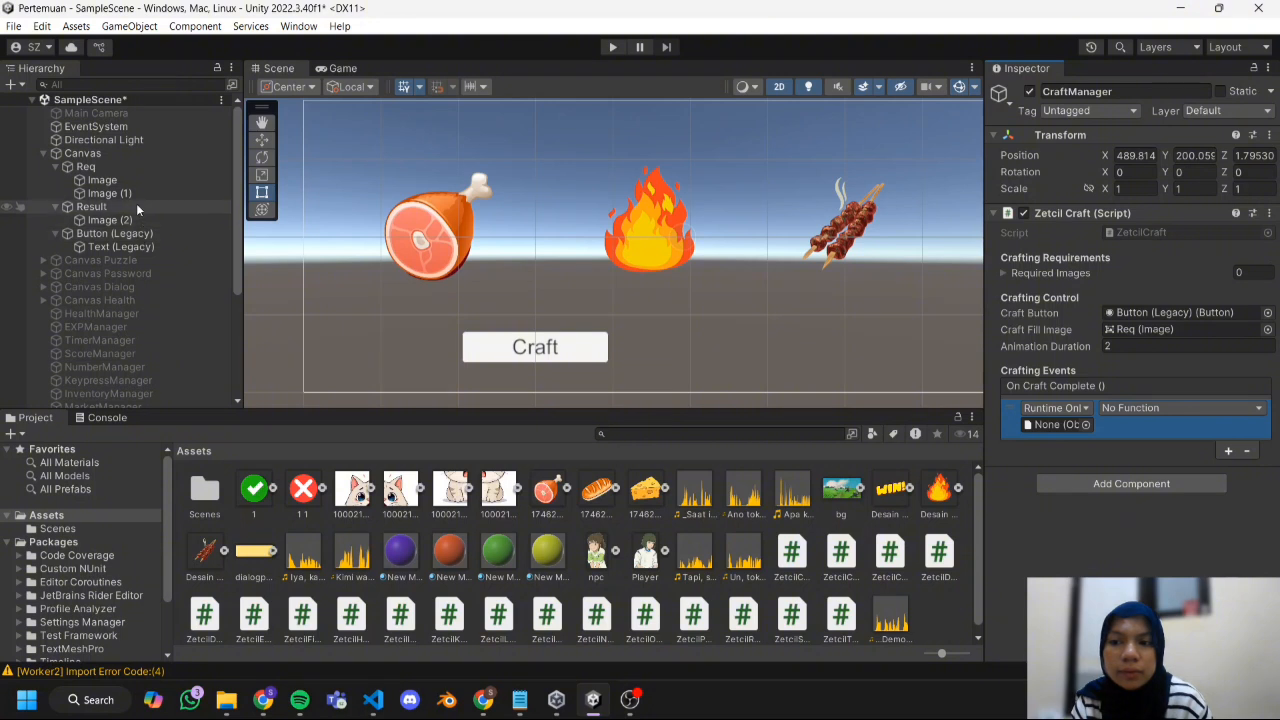
left_click_drag(136, 205, 1046, 425)
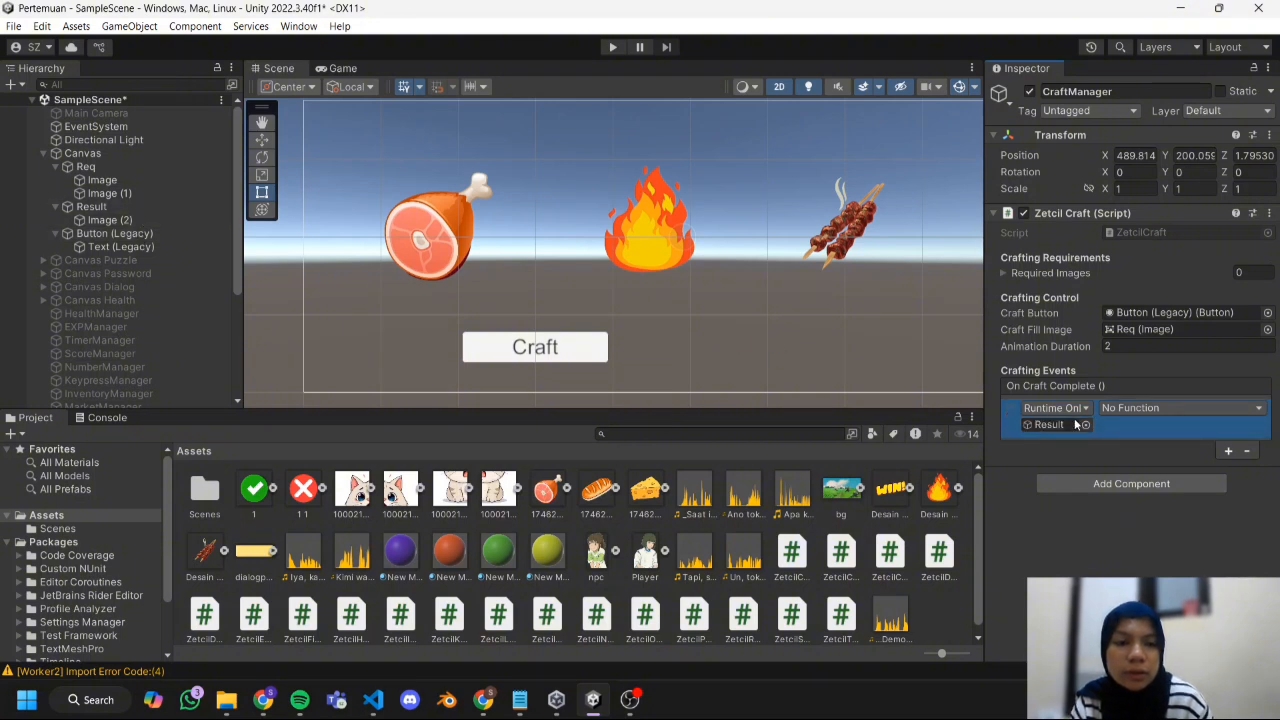
left_click(1133, 411)
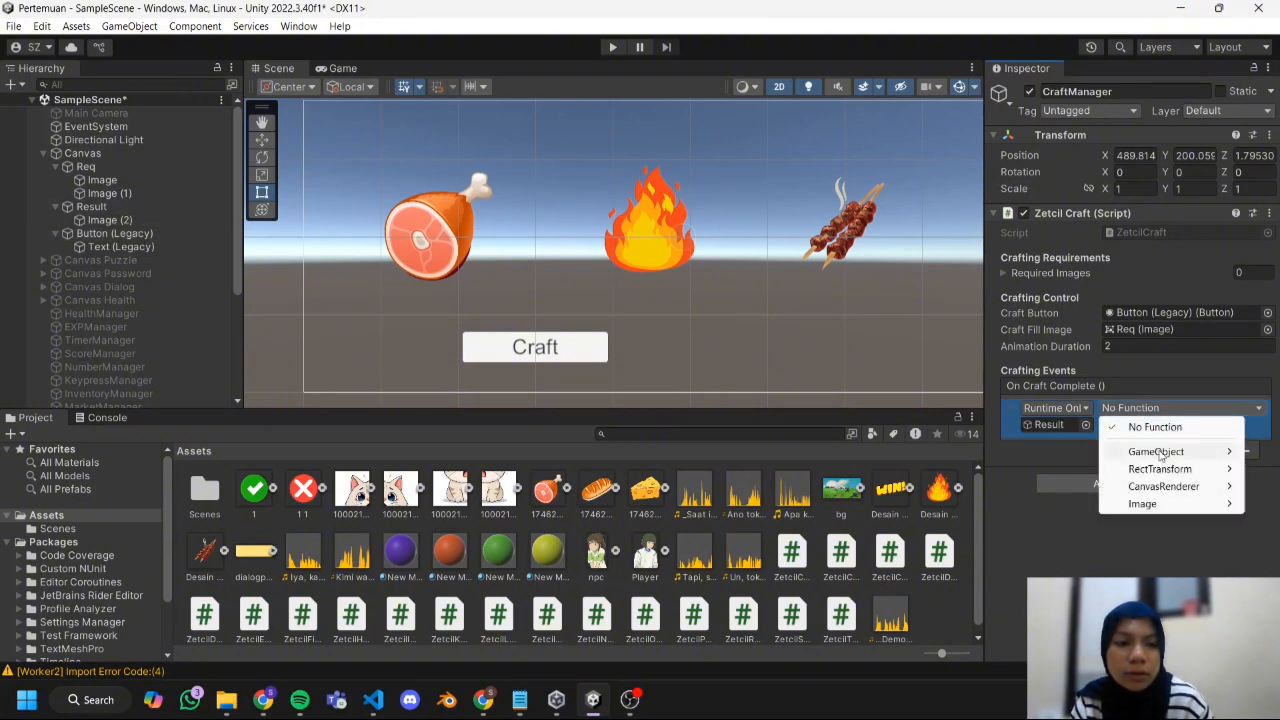
mouse_move(1155, 452)
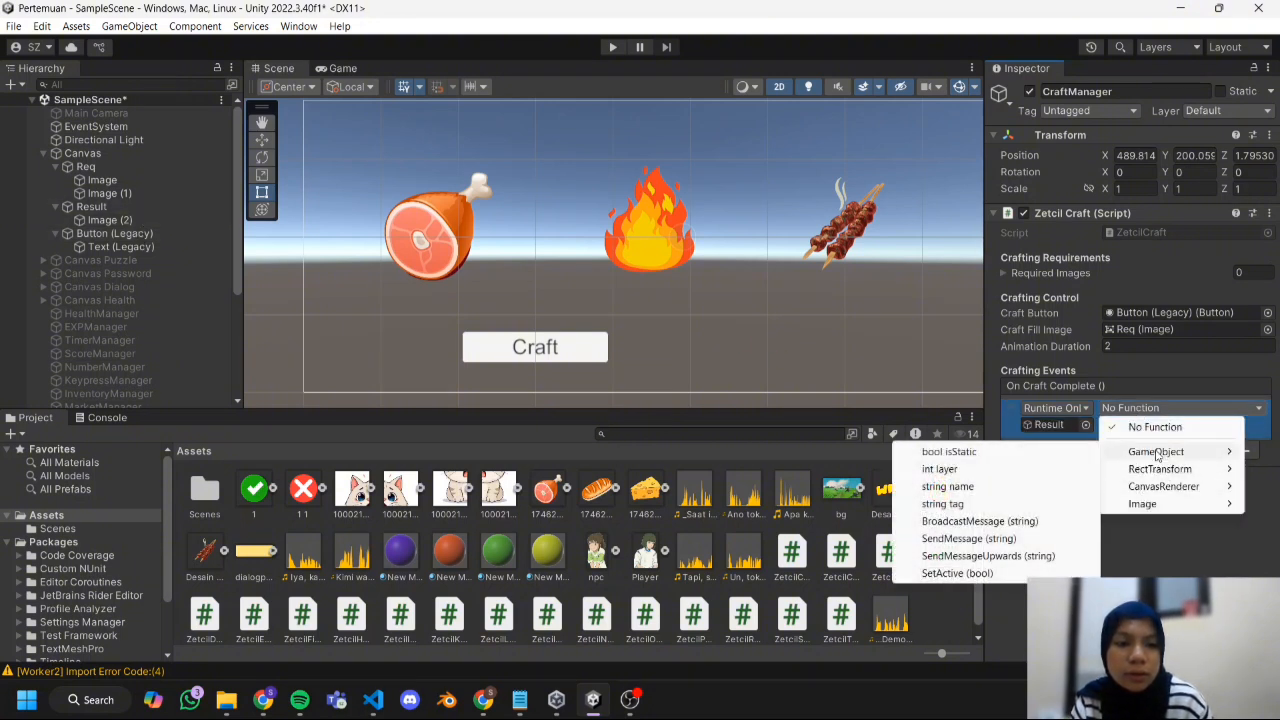
left_click(965, 573)
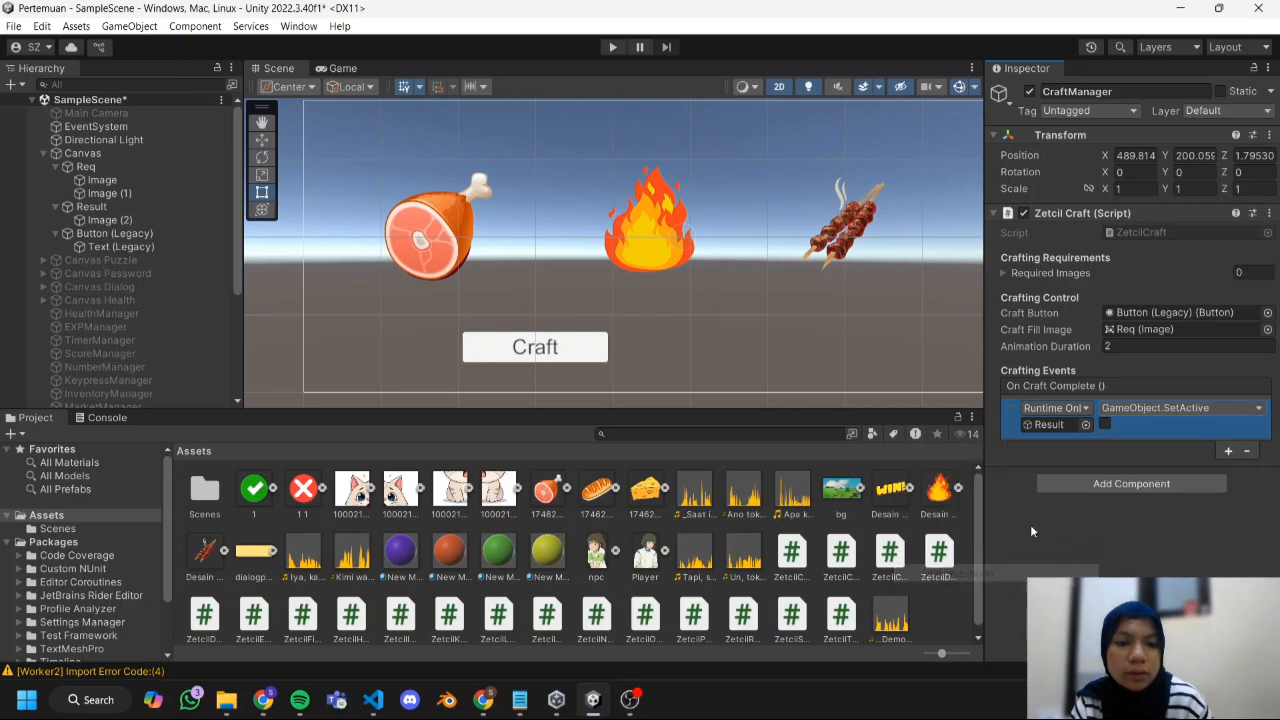
left_click(1104, 425)
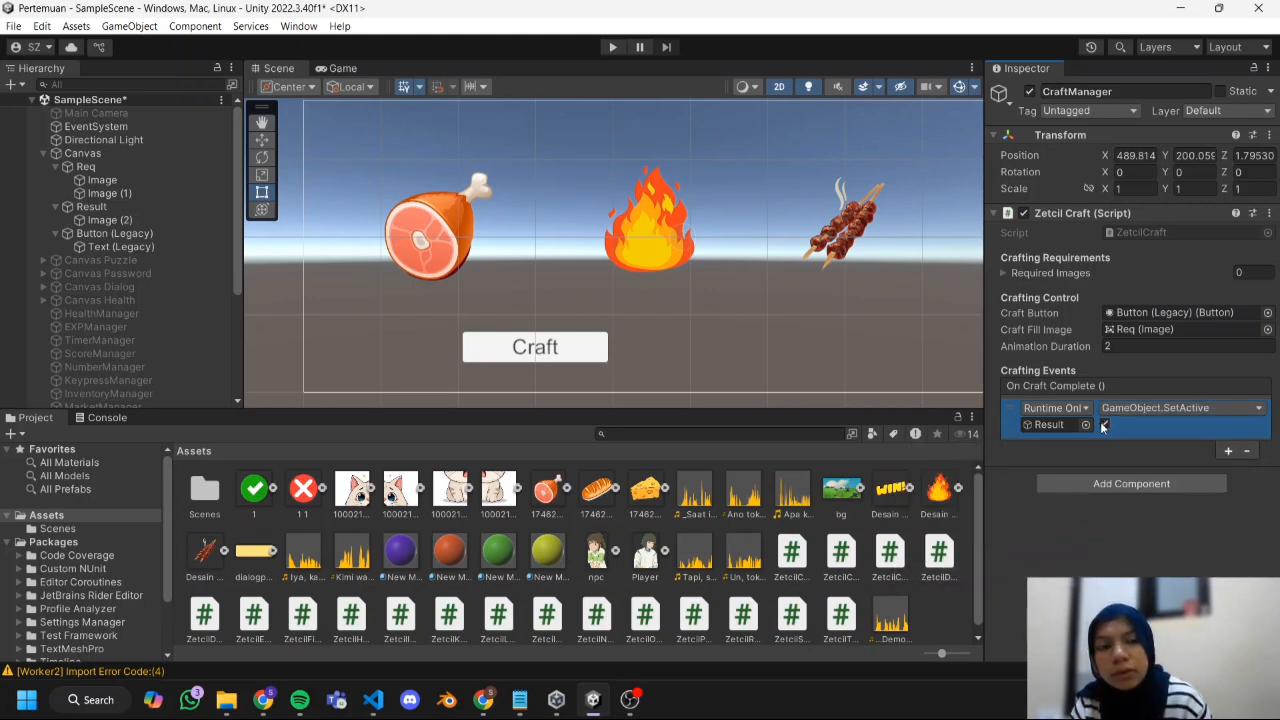
left_click(91, 206)
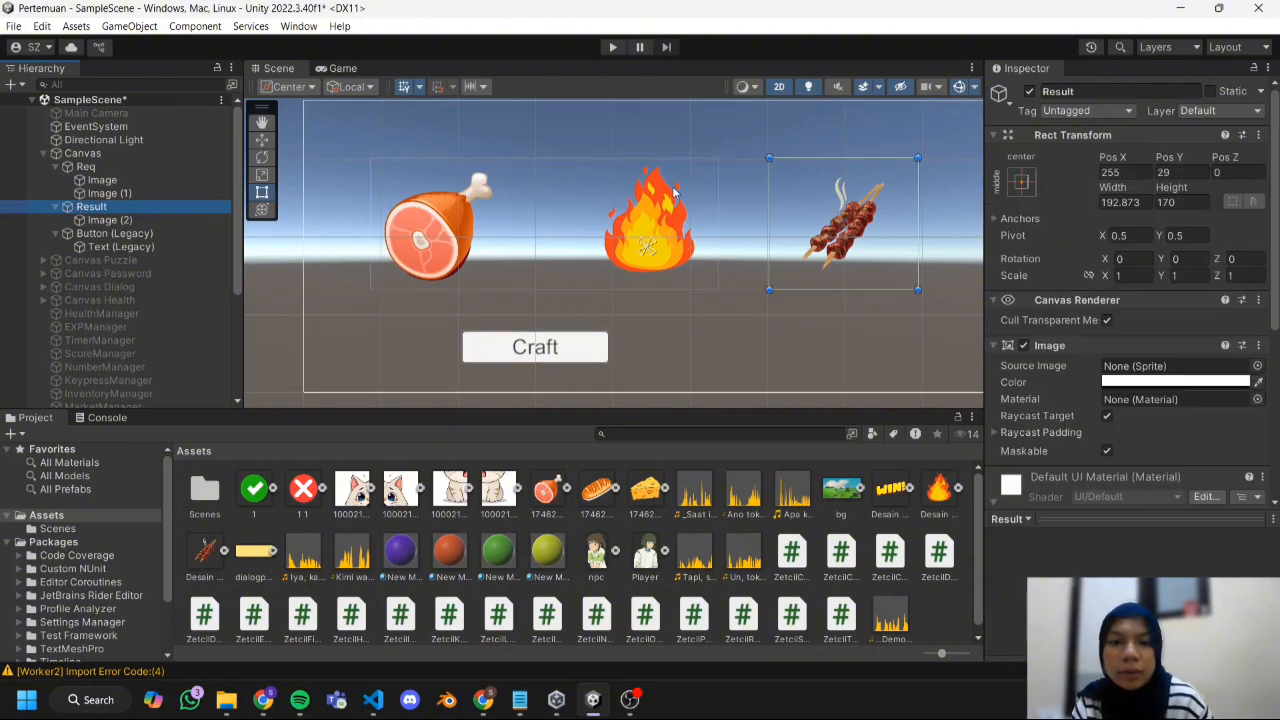
left_click(1027, 92)
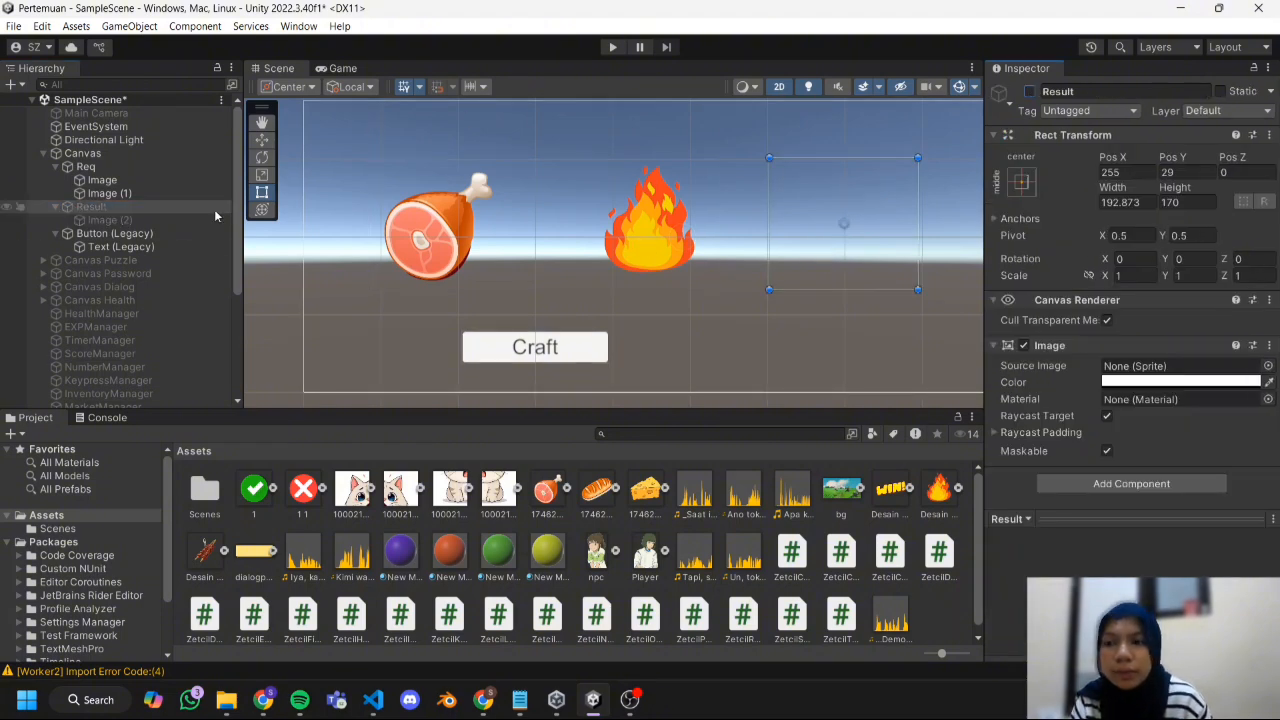
Add an On Click event to Button (Legacy) that targets CraftManager and calls ZetcilCraft.StartCrafting.
left_click(177, 237)
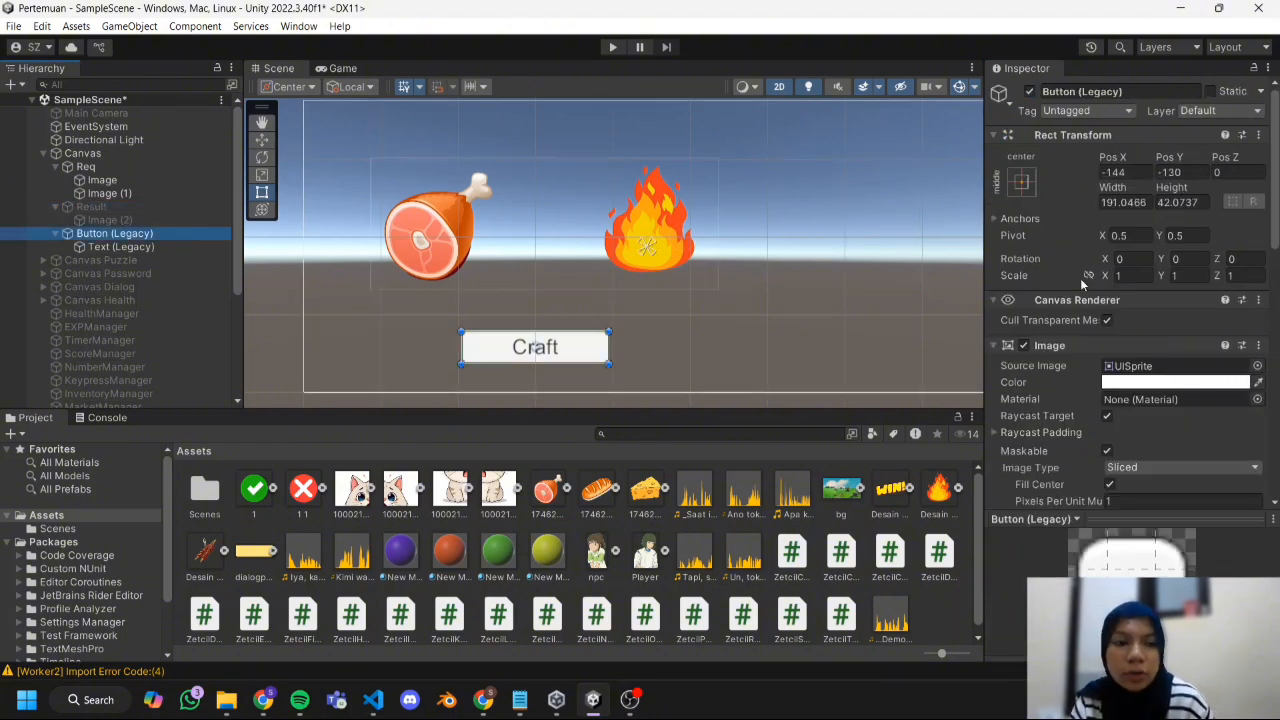
scroll(1080, 278, "down", 10)
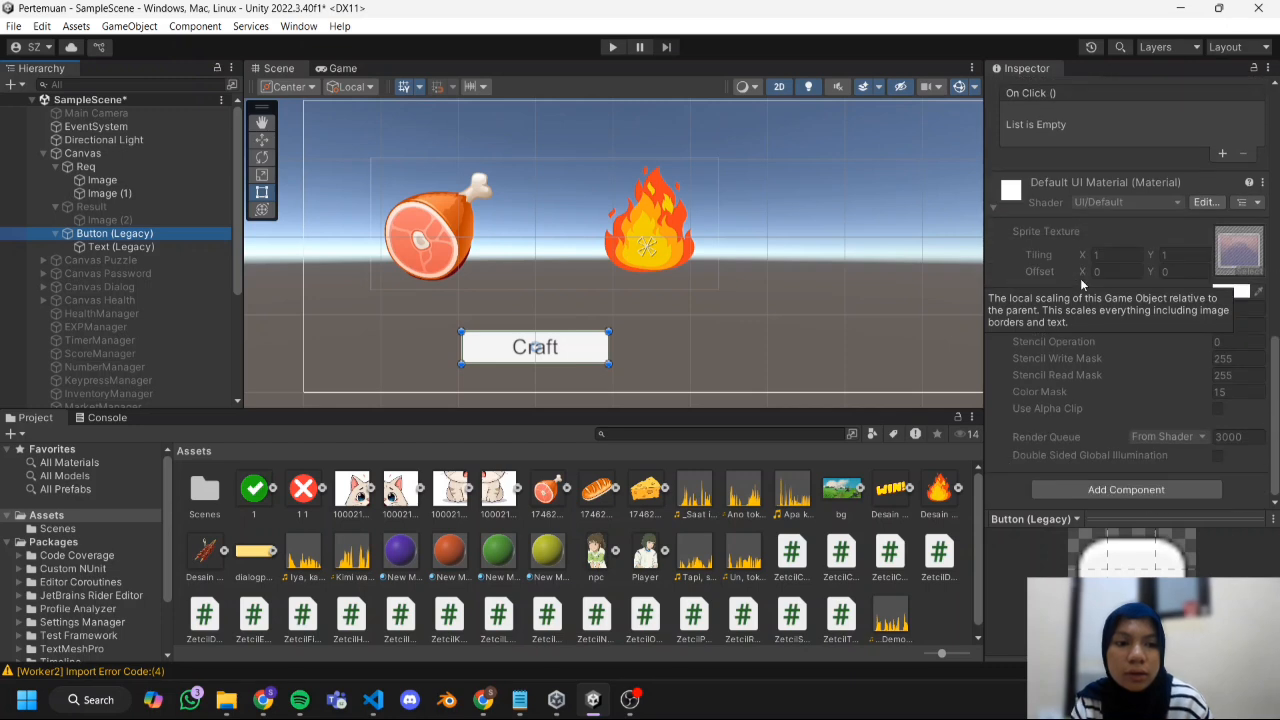
left_click(1222, 154)
scroll(196, 366, "down", 5)
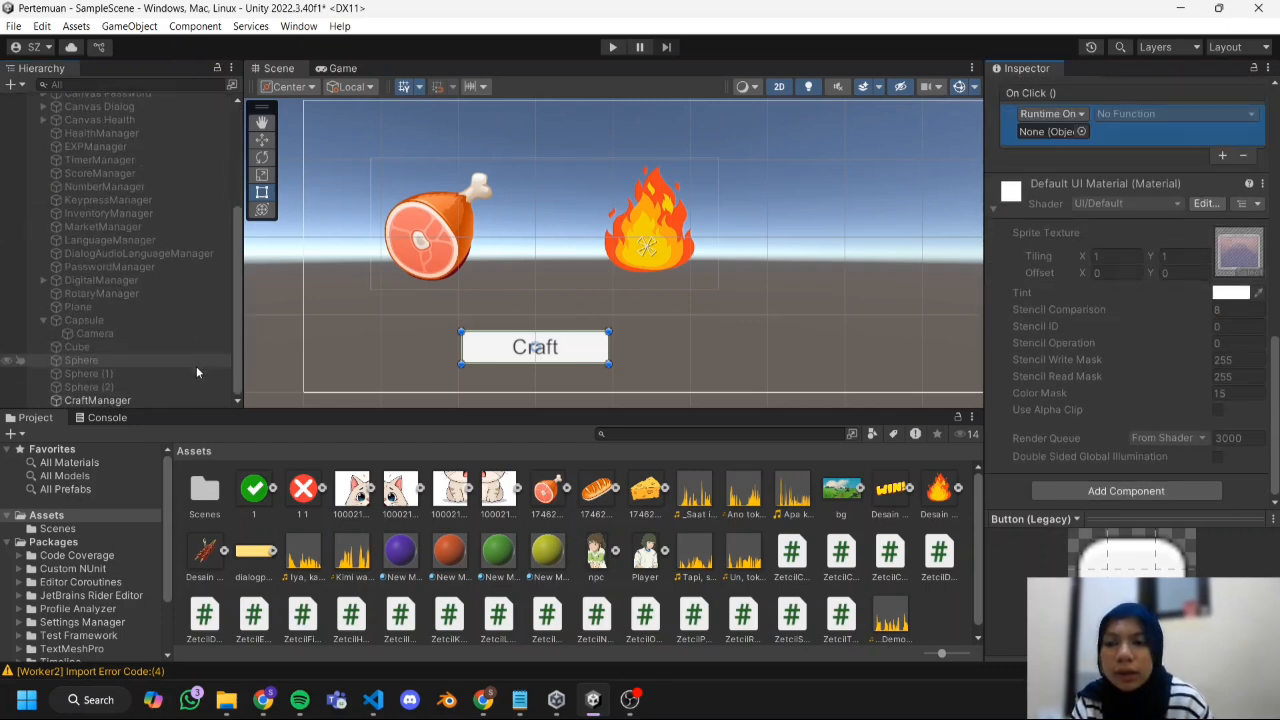
left_click_drag(162, 400, 1050, 131)
left_click(1135, 116)
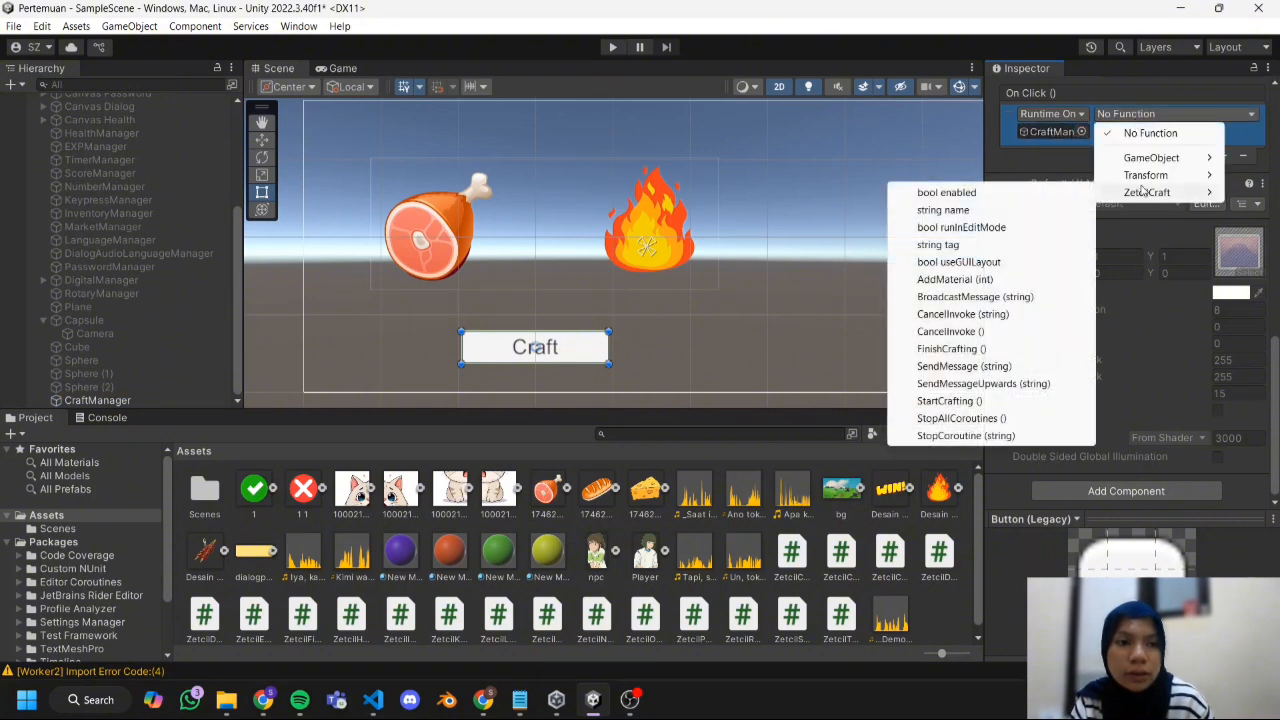
mouse_move(1143, 192)
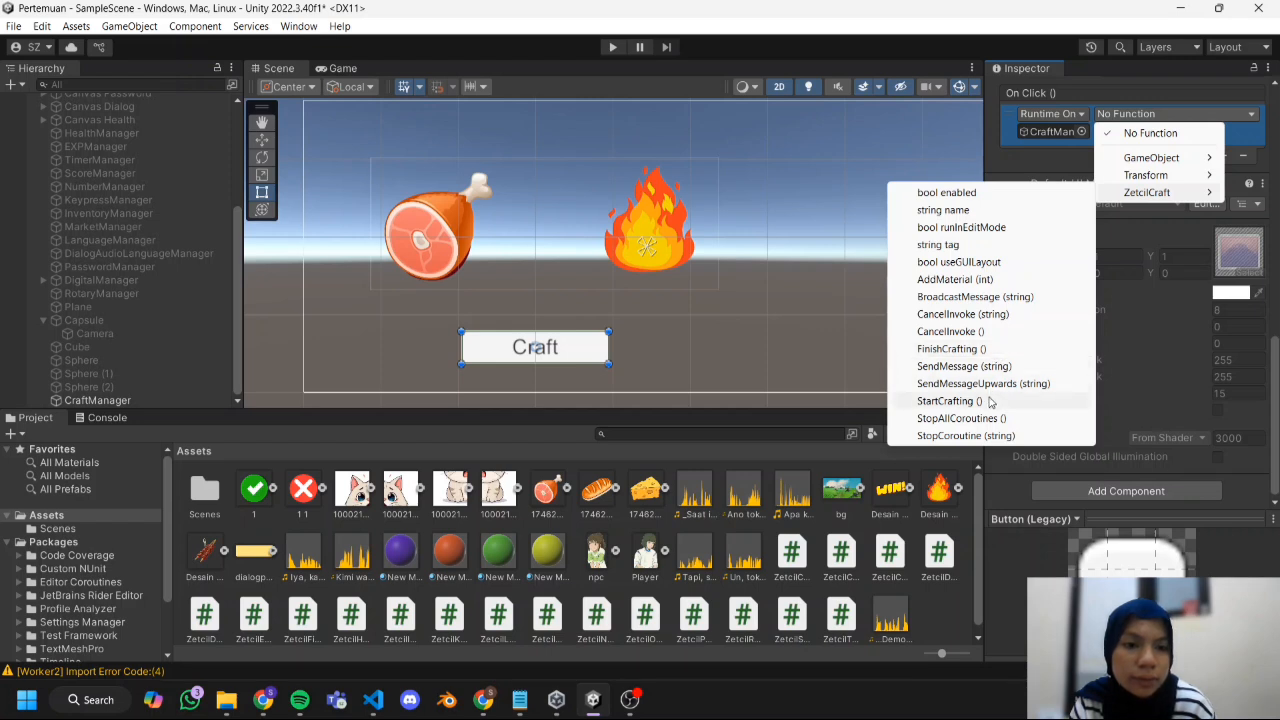
left_click(945, 401)
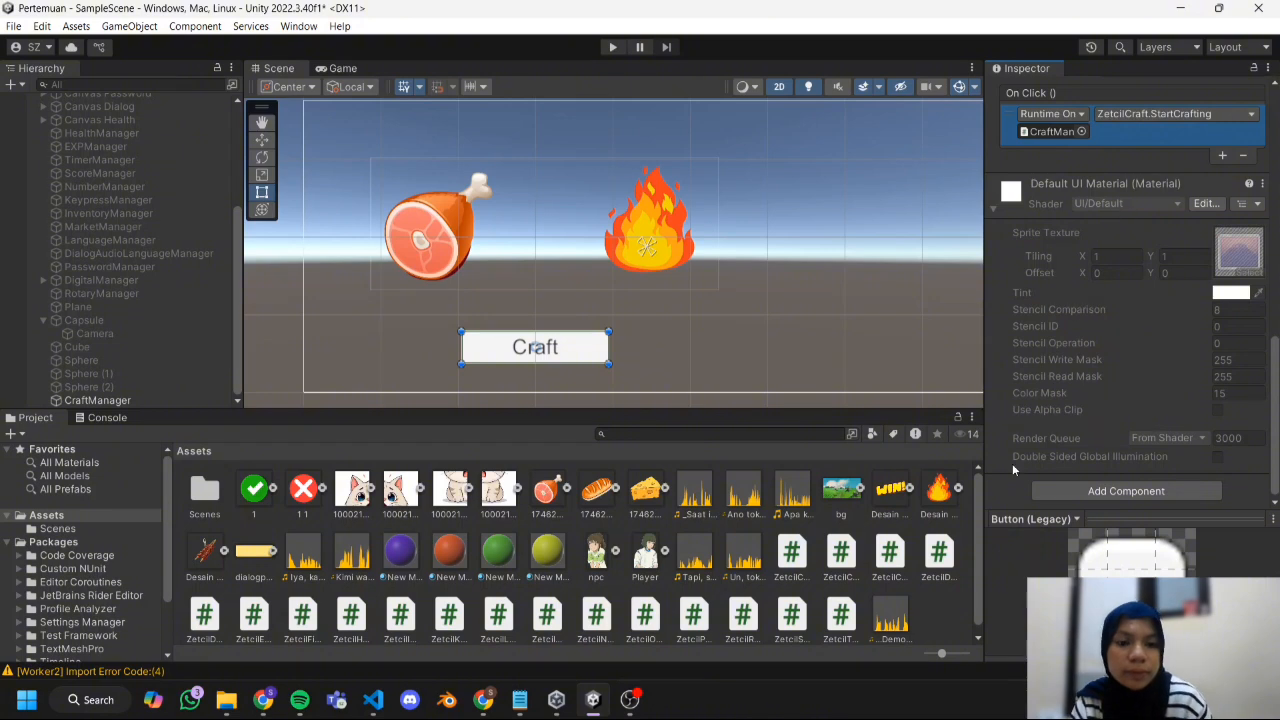
Run the scene in play mode and test crafting with the Craft button.
mouse_move(632, 708)
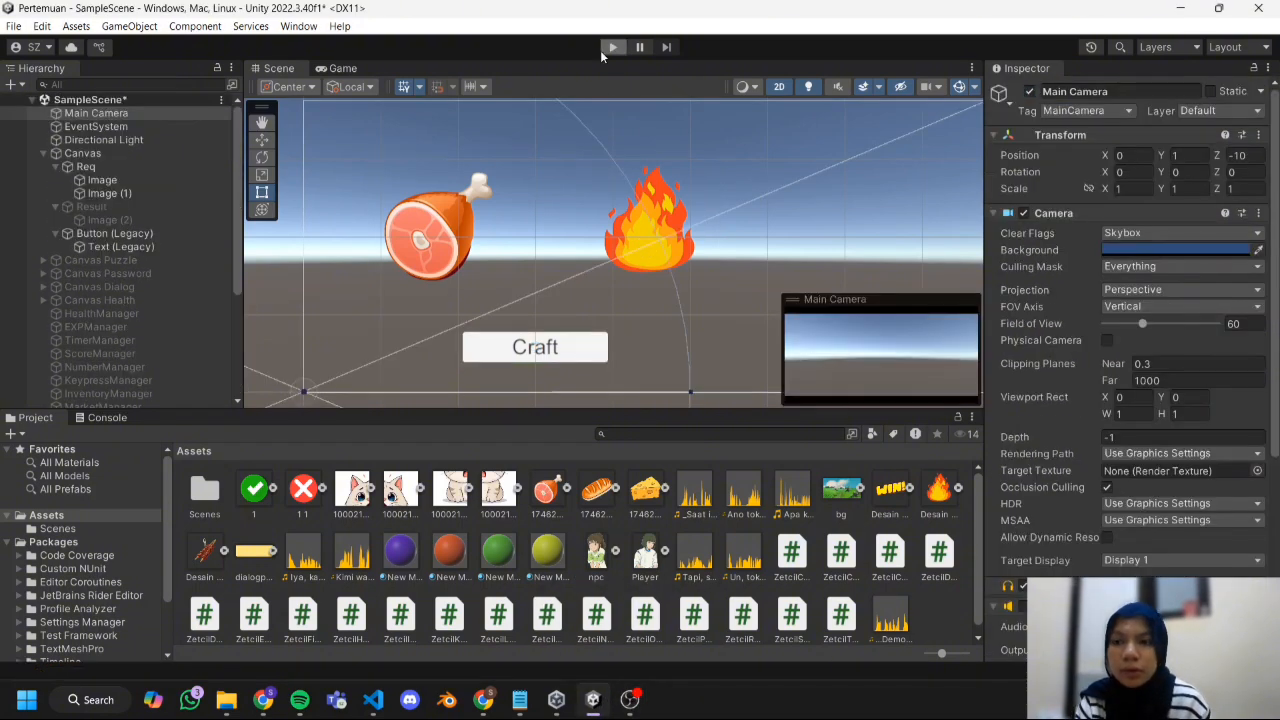
left_click(612, 47)
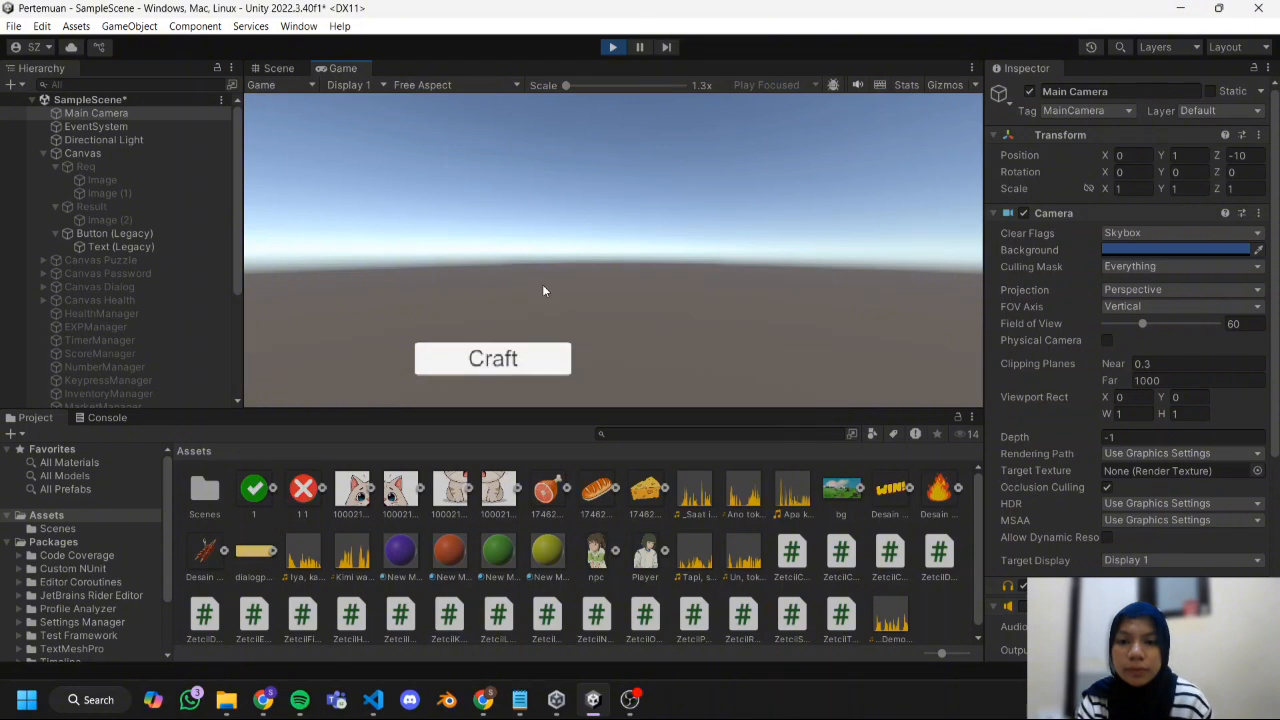
left_click(516, 360)
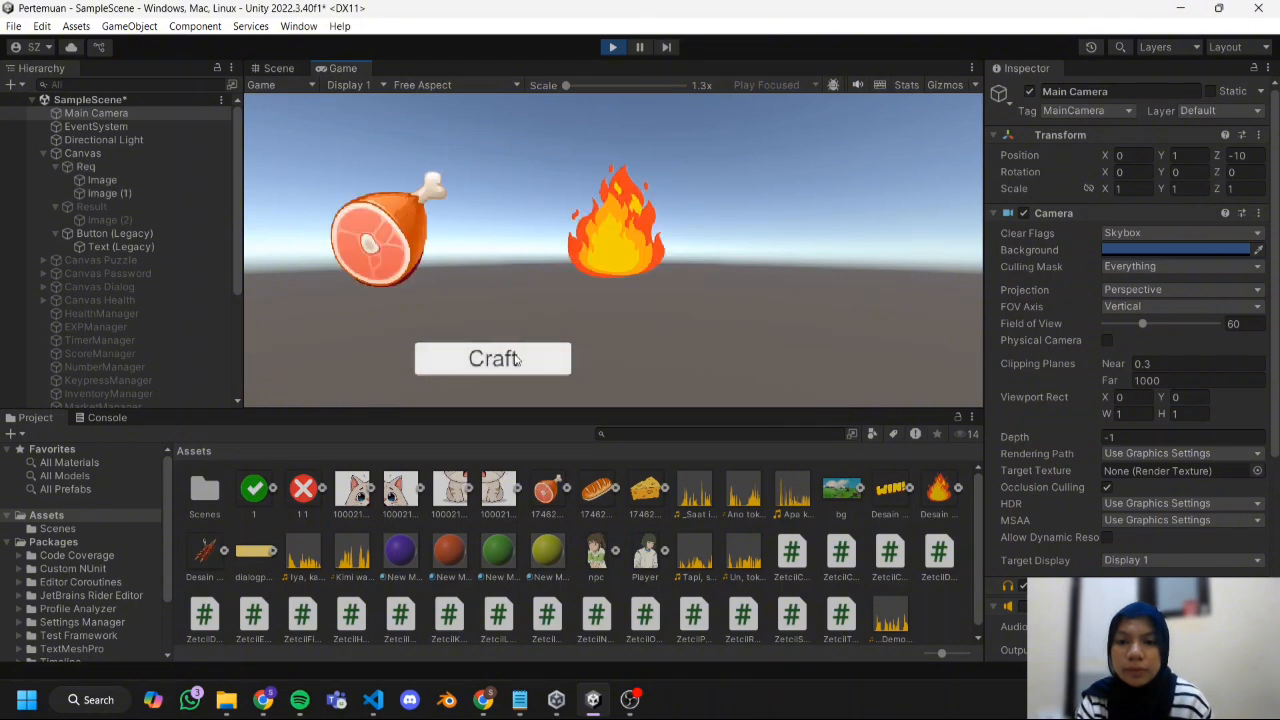
left_click(516, 360)
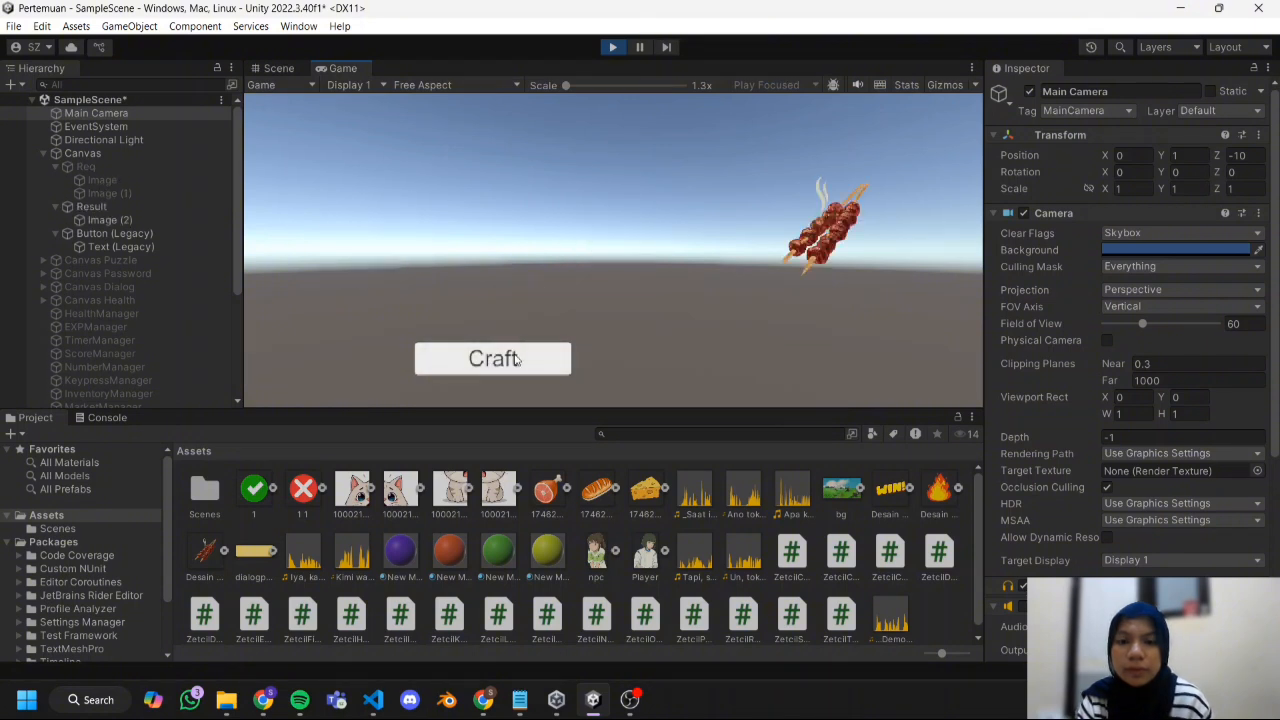